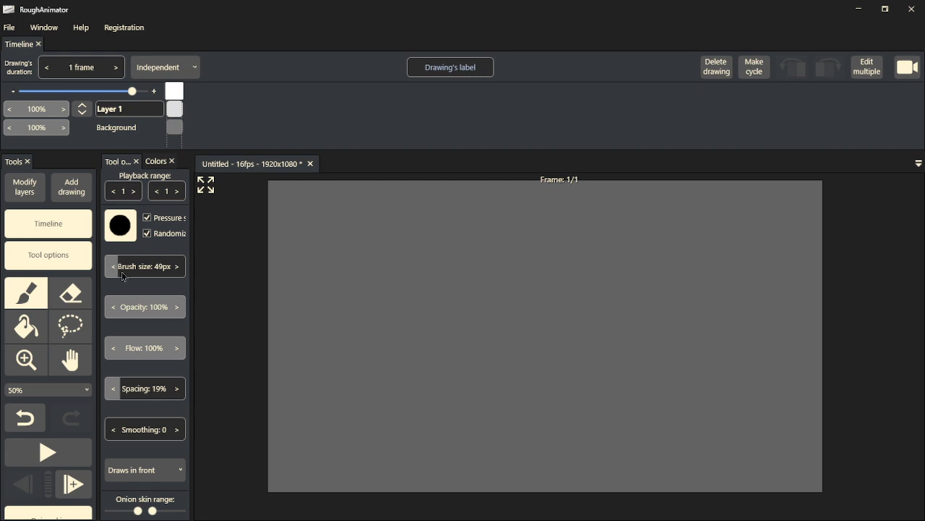
- Set the brush opacity to 43% and reduce the brush size to 26 px
drag(170, 309, 120, 310)
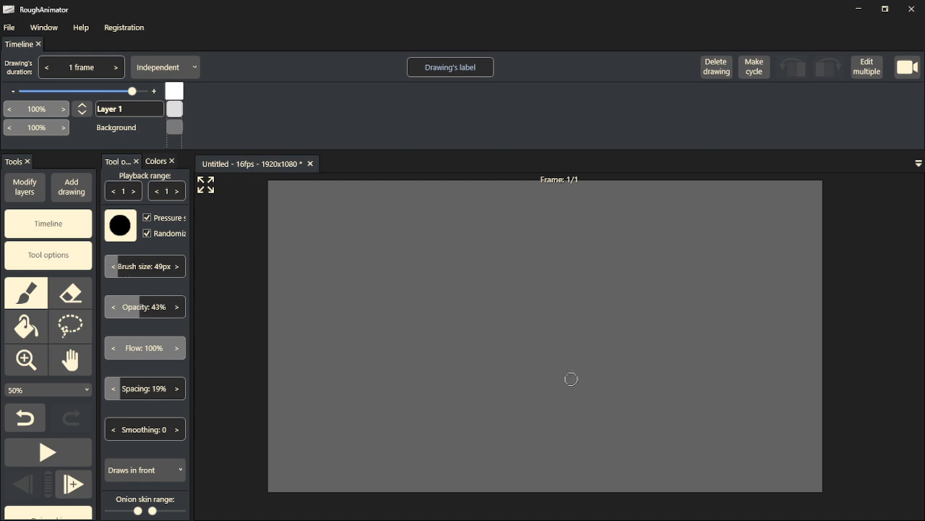
key(bracketleft)
key(bracketleft)
key(bracketleft)
key(bracketleft)
key(bracketleft)
key(bracketleft)
key(bracketleft)
key(bracketleft)
key(bracketleft)
key(bracketleft)
key(bracketleft)
key(bracketleft)
key(bracketleft)
key(bracketleft)
key(bracketleft)
key(bracketleft)
key(bracketleft)
key(bracketleft)
key(bracketleft)
key(bracketleft)
mouse_move(596, 313)
mouse_down()
mouse_move(593, 363)
mouse_move(598, 236)
mouse_move(648, 243)
mouse_move(606, 240)
mouse_move(709, 230)
mouse_move(704, 292)
mouse_move(710, 257)
mouse_move(716, 373)
mouse_up()
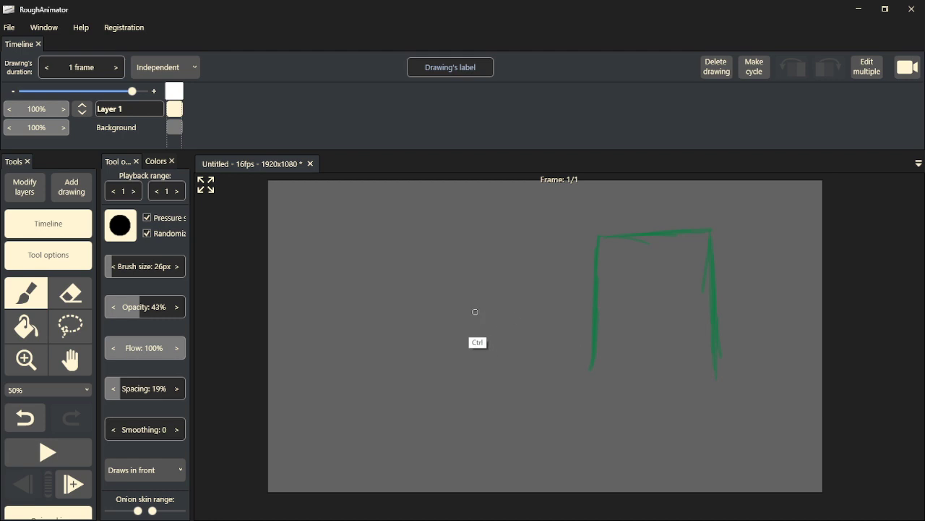
key(ctrl+z)
key(ctrl+z)
key(ctrl+z)
key(ctrl+z)
key(ctrl+z)
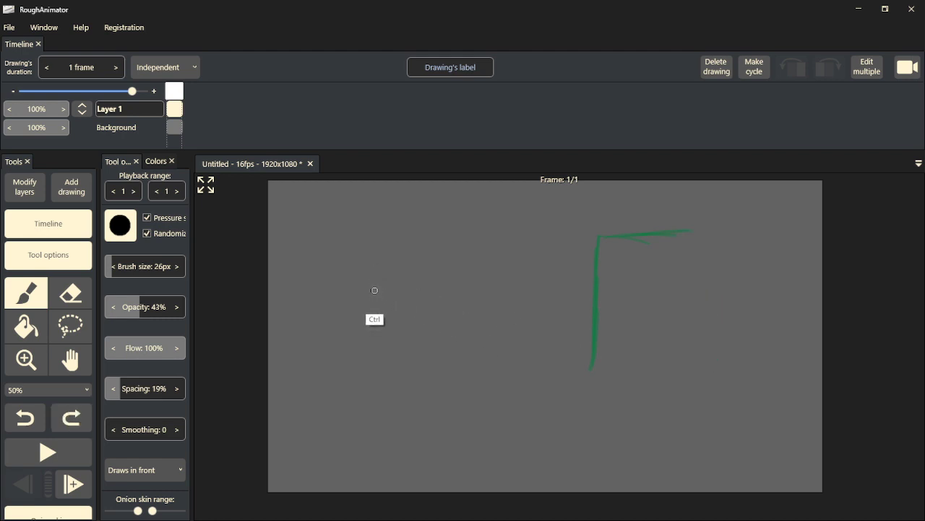
key(ctrl+z)
key(ctrl+z)
key(ctrl+z)
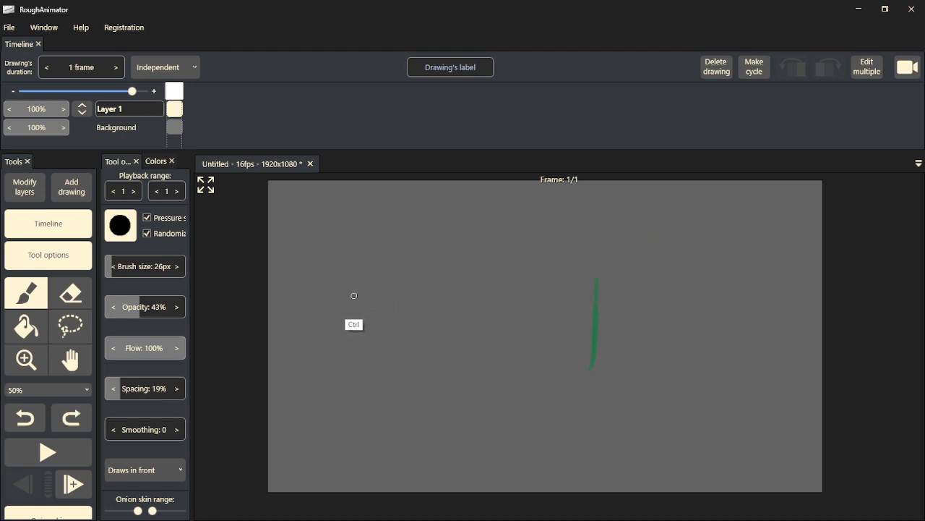
key(ctrl+z)
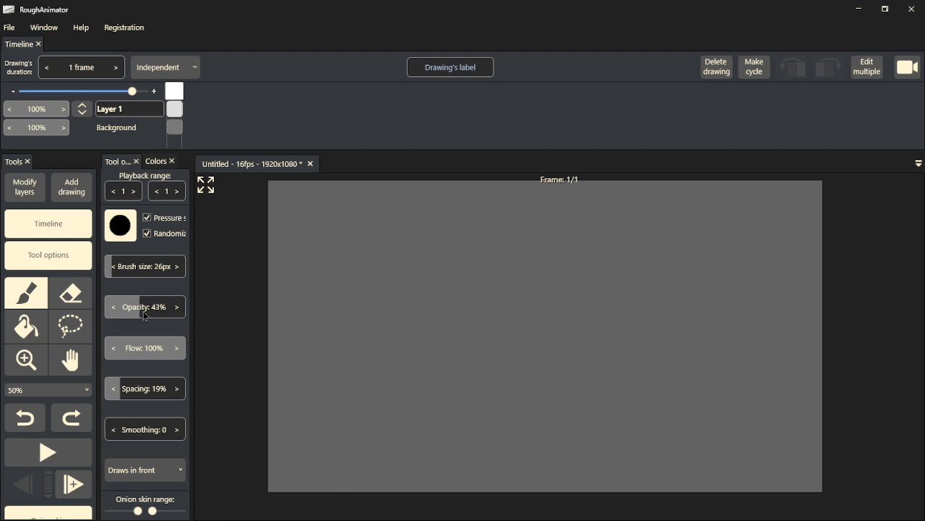
- Raise the brush opacity to 76% and draw a green vertical line for the building's left wall
drag(149, 315, 174, 313)
click(173, 313)
drag(584, 374, 587, 274)
drag(585, 337, 589, 244)
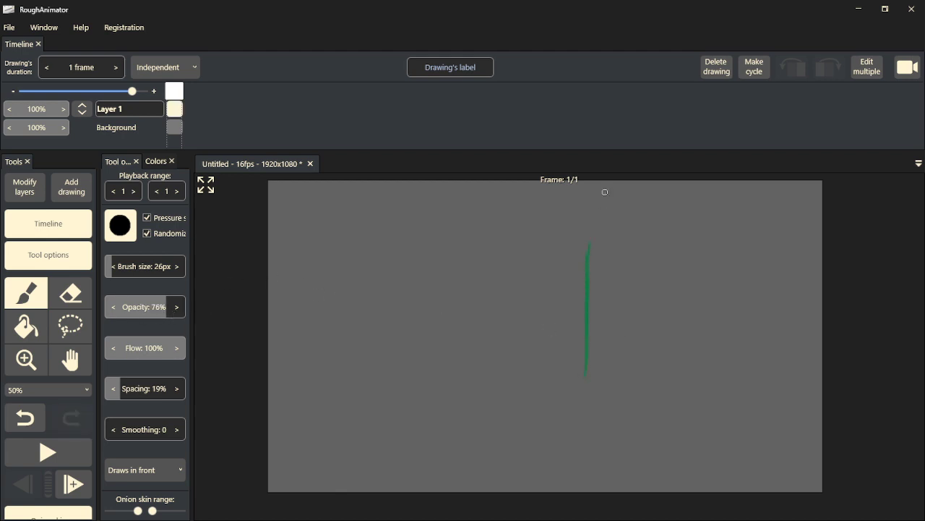
- Fill the Background layer with a muted grey-green
click(175, 129)
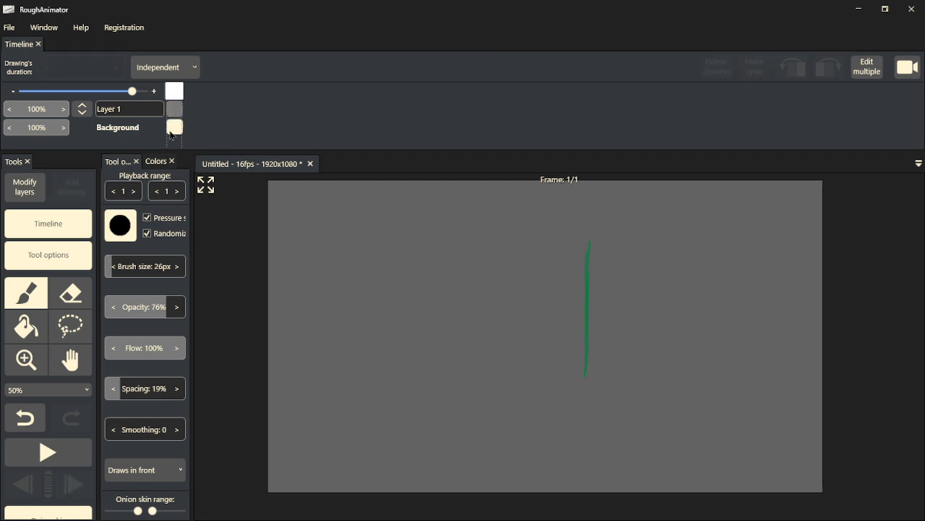
click(19, 331)
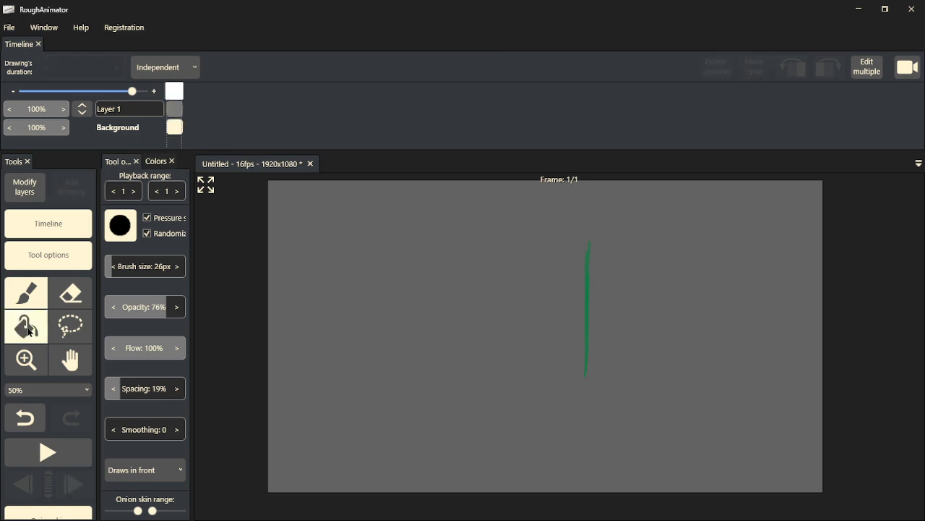
click(156, 162)
click(110, 217)
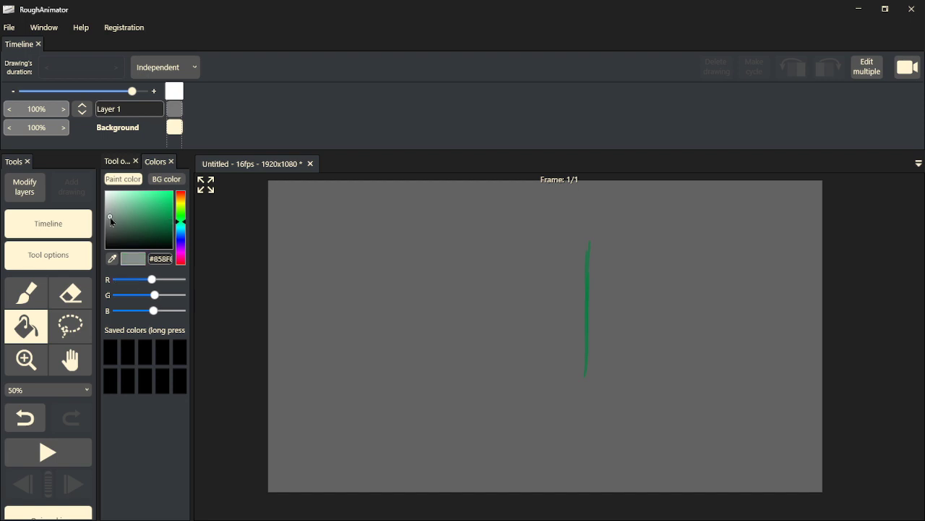
click(447, 275)
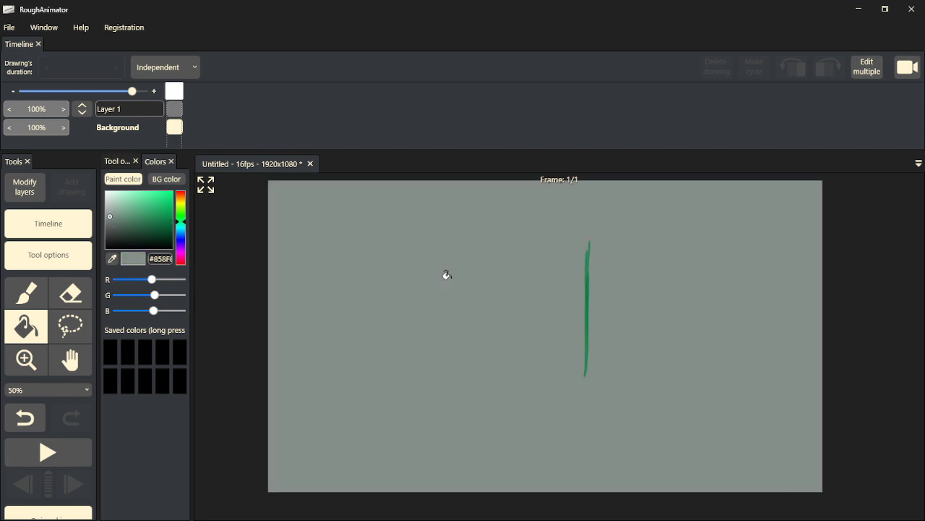
- On Layer 1, sample the green of the existing line and brush in the building's roof line and right wall
click(30, 298)
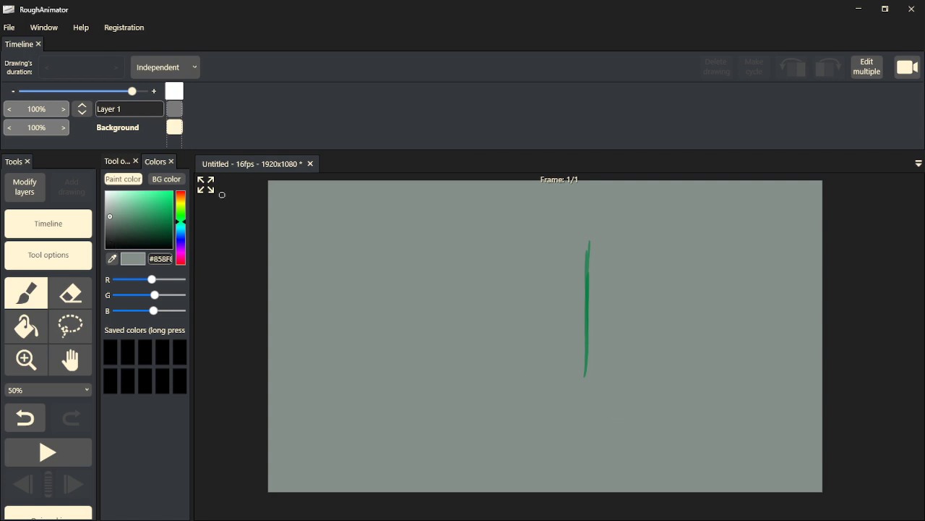
click(174, 110)
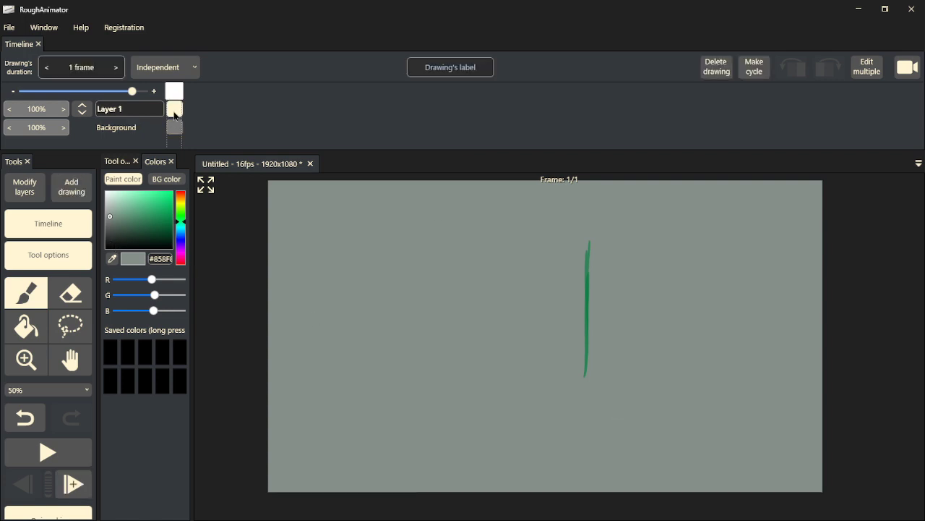
alt+click(591, 260)
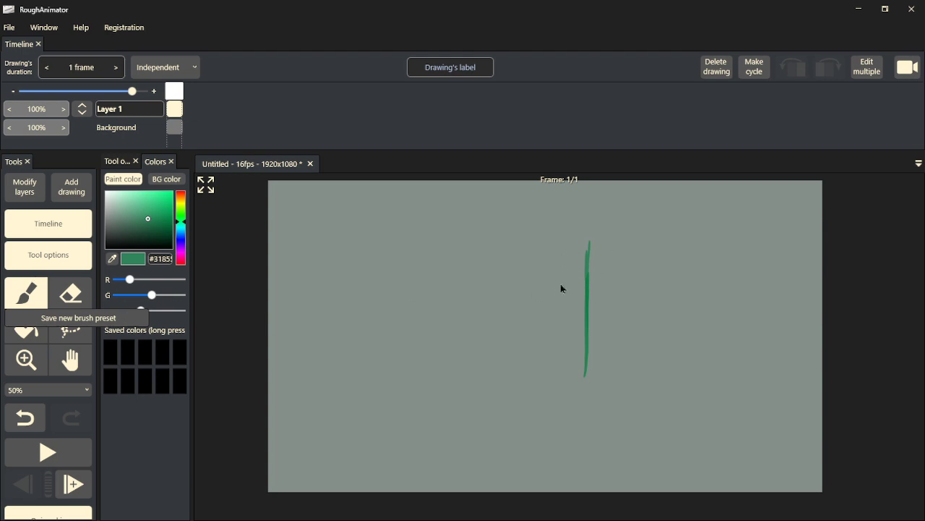
mouse_move(593, 241)
mouse_down()
mouse_move(672, 237)
mouse_move(663, 237)
mouse_move(682, 282)
mouse_move(687, 241)
mouse_move(686, 365)
mouse_up()
drag(687, 327, 688, 338)
mouse_move(584, 205)
mouse_down()
mouse_move(607, 219)
mouse_move(622, 200)
mouse_move(694, 207)
mouse_move(738, 195)
mouse_move(755, 213)
mouse_move(692, 257)
mouse_move(742, 243)
mouse_move(771, 220)
mouse_move(798, 244)
mouse_up()
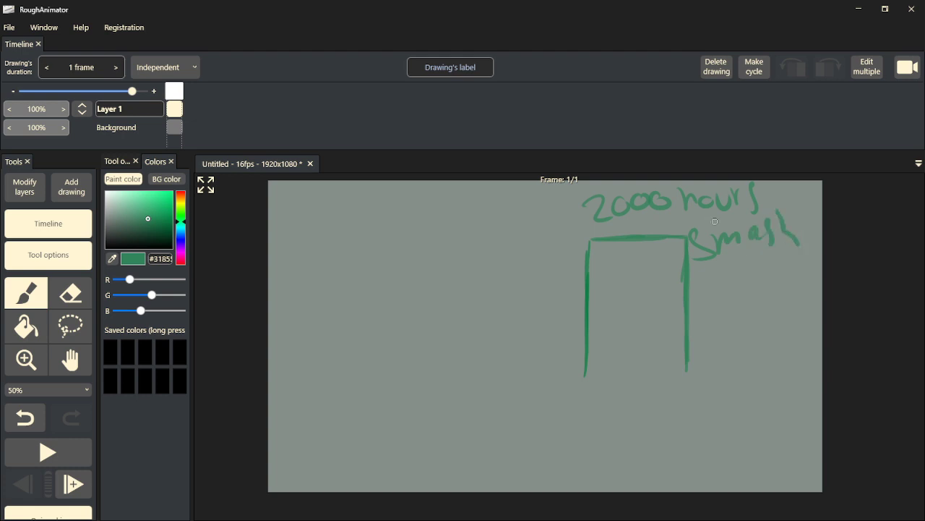
key(ctrl+z)
key(ctrl+z)
key(ctrl+z)
key(ctrl+z)
key(ctrl+z)
key(ctrl+z)
key(ctrl+z)
key(ctrl+z)
key(ctrl+z)
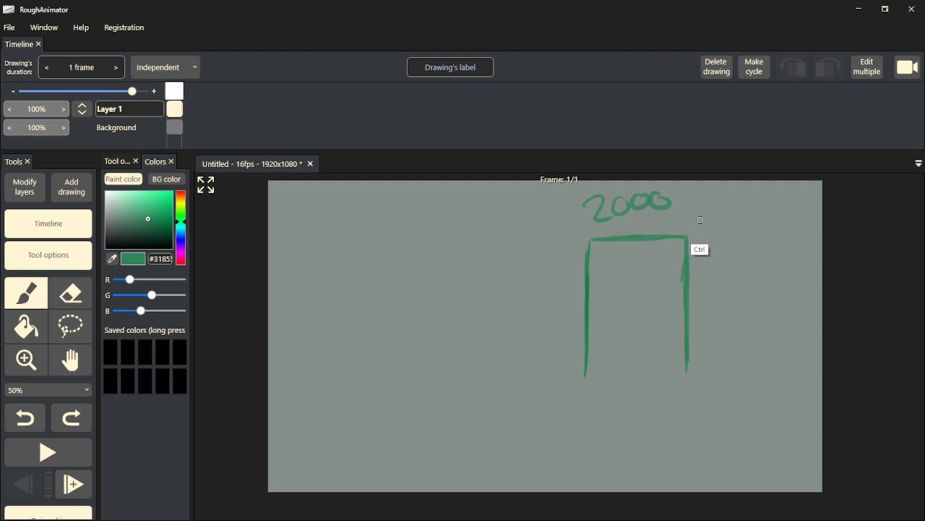
key(ctrl+z)
key(ctrl+z)
key(ctrl+z)
key(ctrl+z)
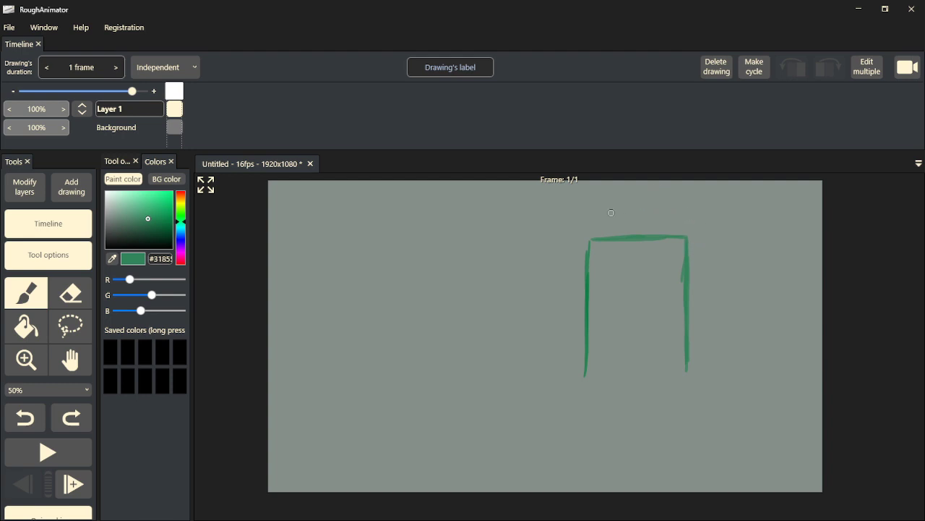
- Complete the building with a rooftop sign reading "Work", two rows of three windows, a double door and a base line
mouse_move(614, 239)
mouse_down()
mouse_move(647, 216)
mouse_move(597, 219)
mouse_move(614, 216)
mouse_move(591, 197)
mouse_move(681, 194)
mouse_move(684, 218)
mouse_move(588, 216)
mouse_move(589, 196)
mouse_move(673, 211)
mouse_up()
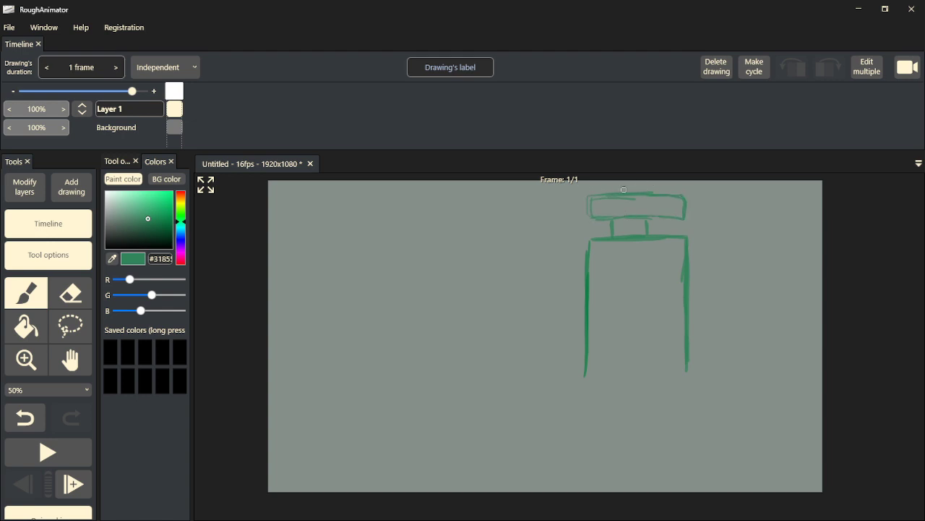
mouse_move(603, 202)
mouse_down()
mouse_move(663, 212)
mouse_move(679, 205)
mouse_up()
mouse_move(623, 370)
mouse_down()
mouse_move(623, 322)
mouse_move(653, 321)
mouse_move(653, 364)
mouse_up()
drag(640, 325, 639, 365)
mouse_move(615, 289)
mouse_down()
mouse_move(600, 300)
mouse_move(650, 289)
mouse_up()
mouse_move(673, 288)
mouse_down()
mouse_move(662, 292)
mouse_move(674, 288)
mouse_up()
mouse_move(609, 250)
mouse_down()
mouse_move(601, 263)
mouse_move(616, 253)
mouse_move(629, 262)
mouse_move(641, 251)
mouse_up()
mouse_move(684, 369)
mouse_down()
mouse_move(607, 366)
mouse_move(614, 362)
mouse_move(577, 365)
mouse_up()
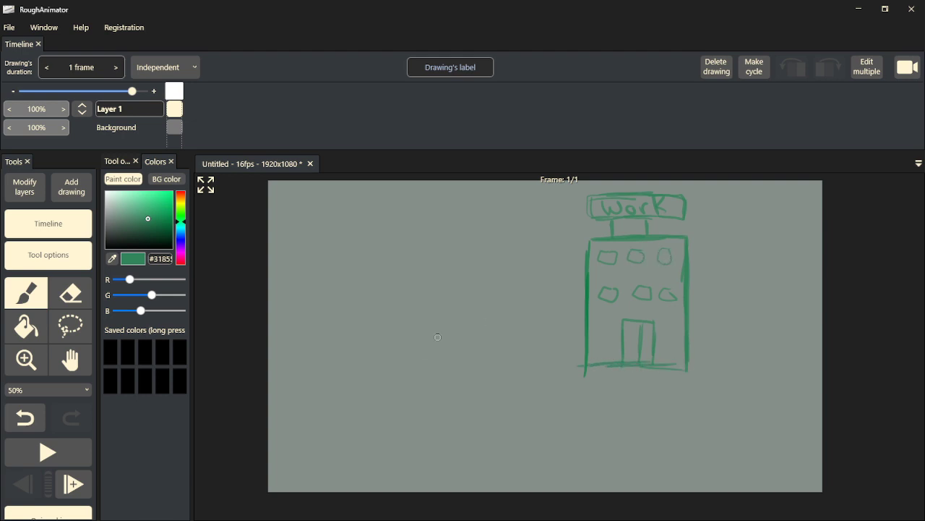
- Draw a detonator box with a T-shaped plunger at the canvas's lower left and a wavy wire running to the building's base
mouse_move(360, 450)
mouse_down()
mouse_move(365, 410)
mouse_move(408, 408)
mouse_up()
mouse_move(417, 405)
mouse_down()
mouse_move(419, 457)
mouse_move(370, 461)
mouse_move(355, 434)
mouse_move(357, 453)
mouse_move(355, 419)
mouse_move(412, 403)
mouse_move(363, 410)
mouse_move(355, 458)
mouse_move(422, 451)
mouse_up()
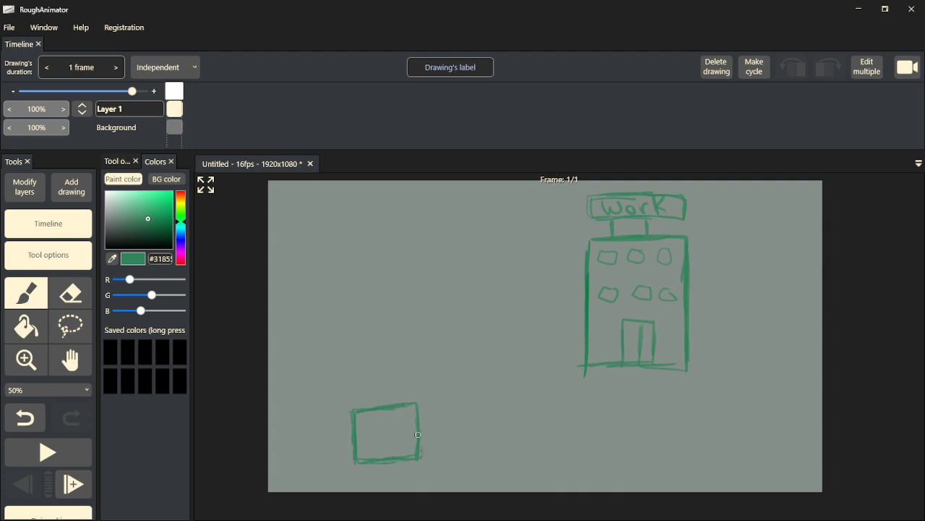
mouse_move(402, 402)
mouse_down()
mouse_move(351, 405)
mouse_move(357, 427)
mouse_move(380, 355)
mouse_up()
mouse_move(419, 439)
mouse_down()
mouse_move(443, 434)
mouse_move(462, 408)
mouse_move(520, 392)
mouse_move(541, 370)
mouse_move(585, 364)
mouse_move(560, 364)
mouse_move(487, 401)
mouse_up()
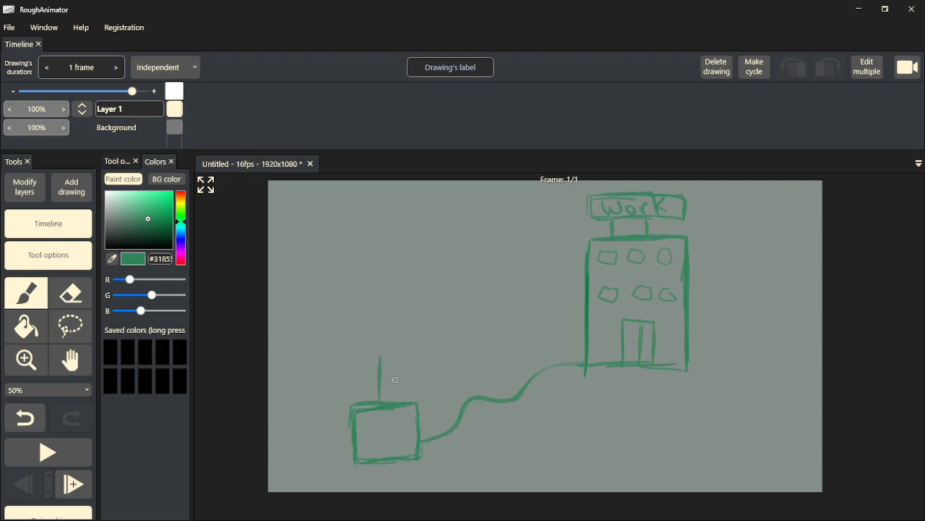
mouse_move(397, 359)
mouse_down()
mouse_move(354, 352)
mouse_move(397, 351)
mouse_move(352, 361)
mouse_move(333, 353)
mouse_move(347, 357)
mouse_up()
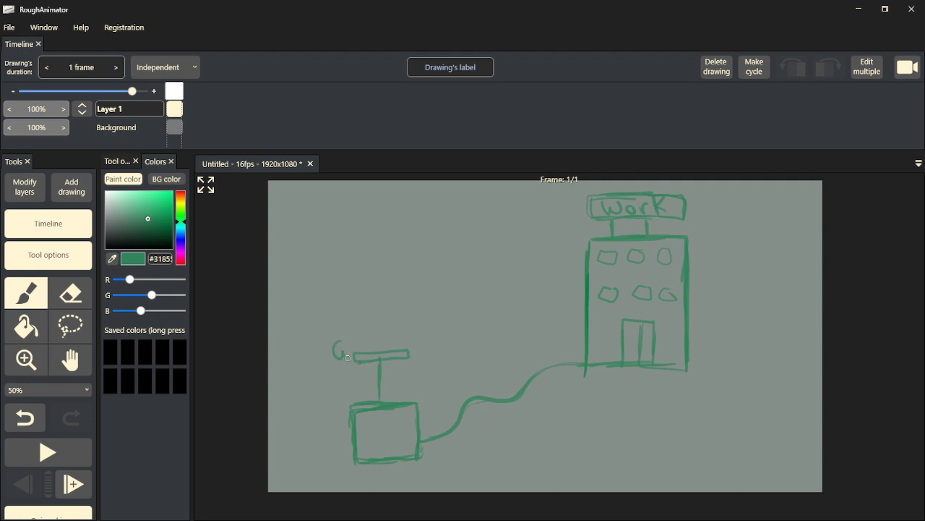
key(ctrl+z)
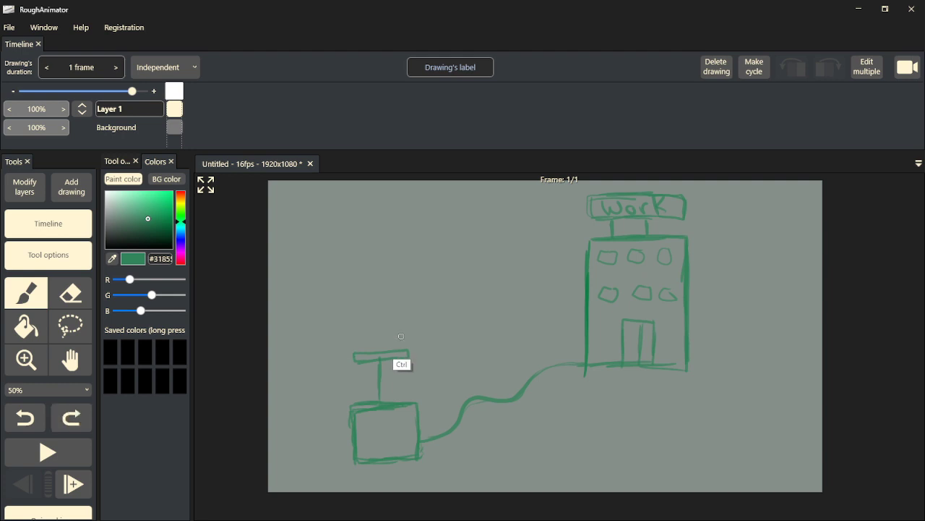
- Change the paint color to purple and draw a figure's hands on the plunger handle, with arms, shoulders, neck and head
click(180, 252)
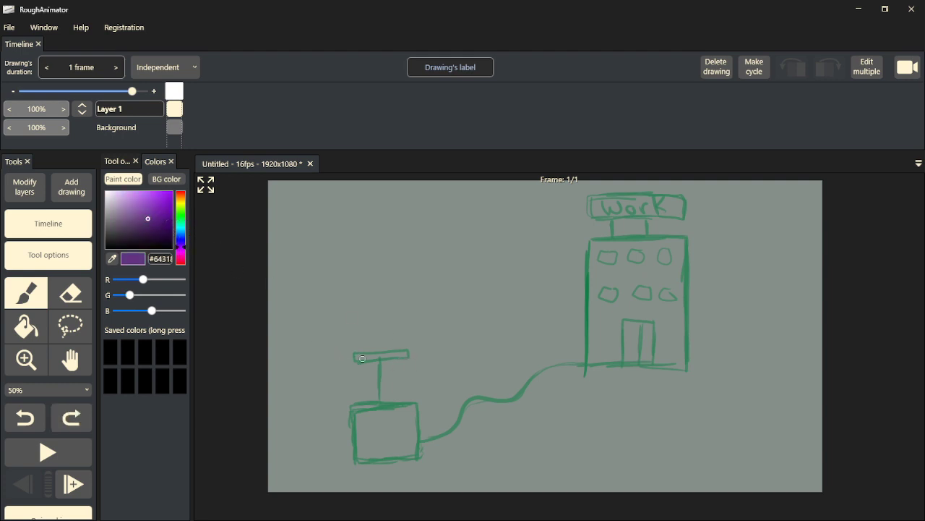
mouse_move(353, 343)
mouse_down()
mouse_move(346, 355)
mouse_move(351, 340)
mouse_move(421, 355)
mouse_move(412, 339)
mouse_up()
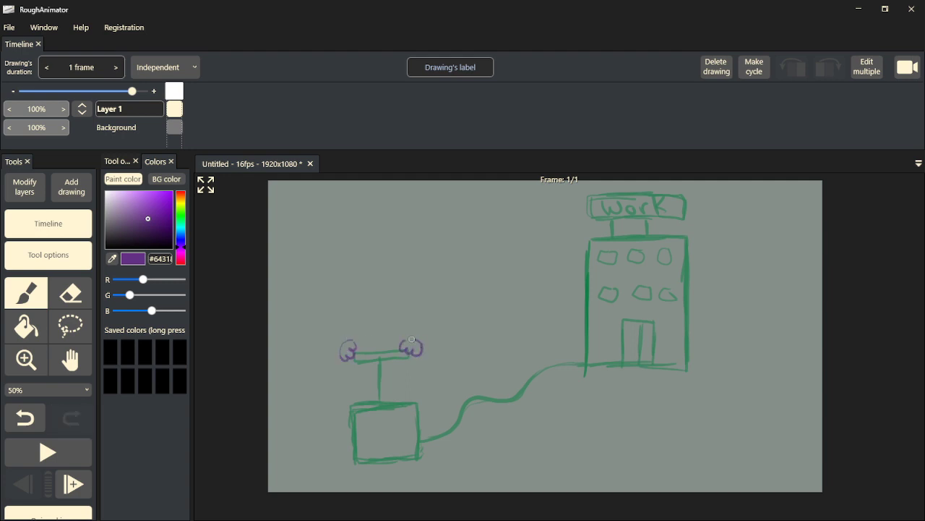
drag(337, 342, 372, 321)
mouse_move(420, 342)
mouse_down()
mouse_move(365, 317)
mouse_move(389, 317)
mouse_up()
mouse_move(376, 305)
mouse_down()
mouse_move(385, 277)
mouse_move(401, 288)
mouse_move(398, 310)
mouse_move(373, 307)
mouse_move(370, 283)
mouse_move(387, 270)
mouse_move(404, 279)
mouse_move(404, 302)
mouse_move(379, 308)
mouse_up()
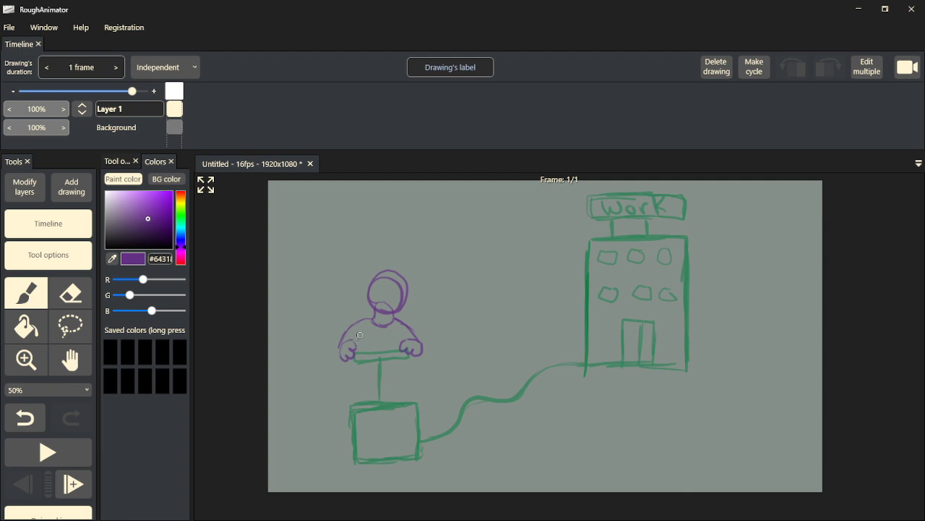
- Draw the purple figure's torso, legs and feet behind the plunger and box
mouse_move(359, 337)
mouse_down()
mouse_move(363, 379)
mouse_move(400, 382)
mouse_move(404, 358)
mouse_up()
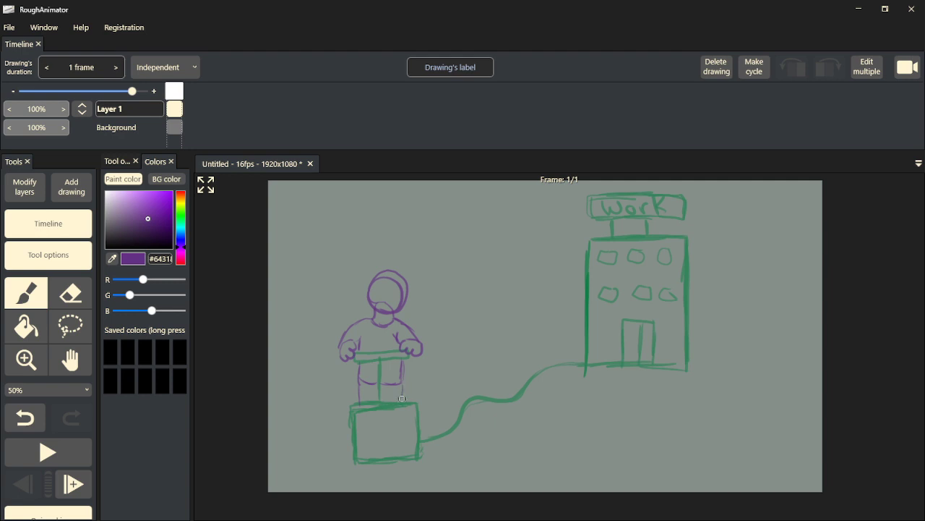
drag(402, 381, 402, 401)
drag(377, 443, 377, 407)
mouse_move(360, 448)
mouse_down()
mouse_move(362, 411)
mouse_move(366, 449)
mouse_move(383, 445)
mouse_move(380, 407)
mouse_up()
drag(397, 451, 398, 423)
drag(398, 451, 378, 441)
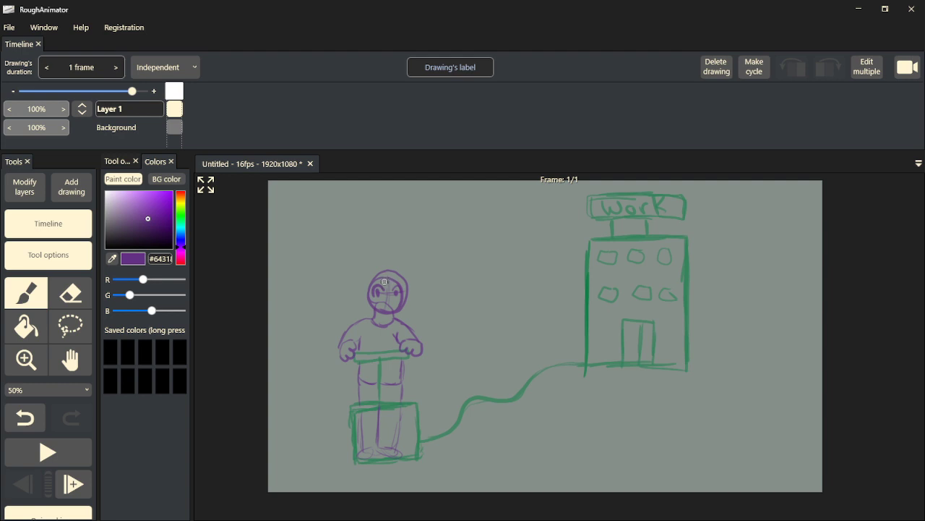
- Sketch the figure's hair and facial details on the head
mouse_move(387, 274)
mouse_down()
mouse_move(403, 276)
mouse_move(398, 269)
mouse_move(370, 279)
mouse_up()
drag(386, 305, 399, 308)
- Extend the Layer 1 drawing to 5 frames and add a new blank drawing after it
drag(184, 110, 253, 109)
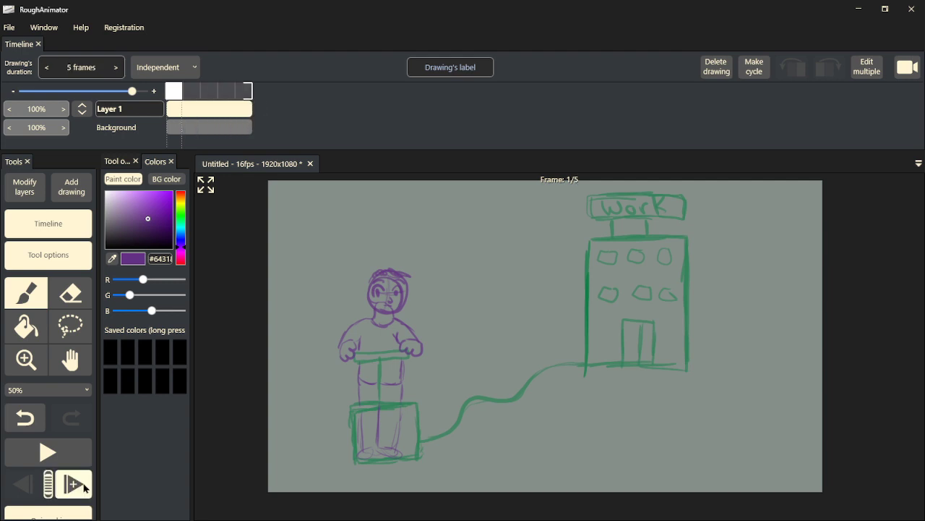
click(85, 485)
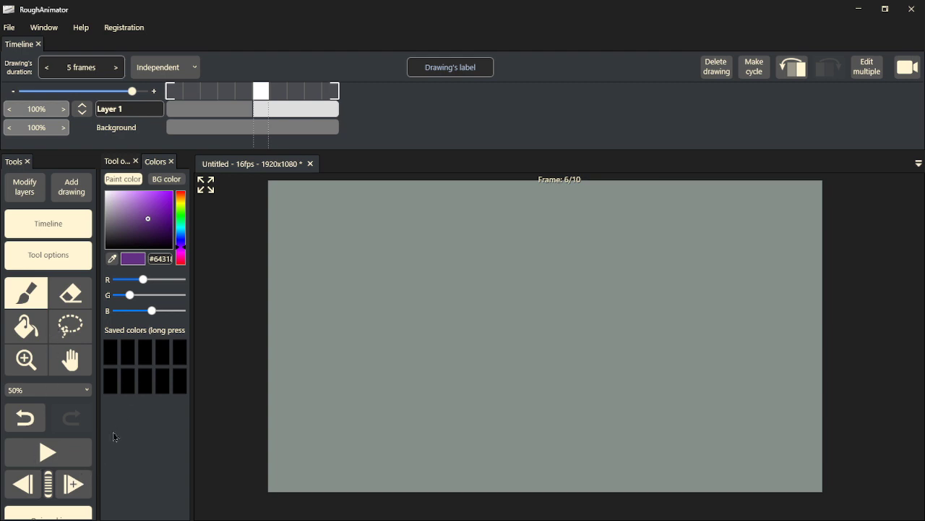
- Extend the onion skin range backward to show the previous drawing
click(112, 169)
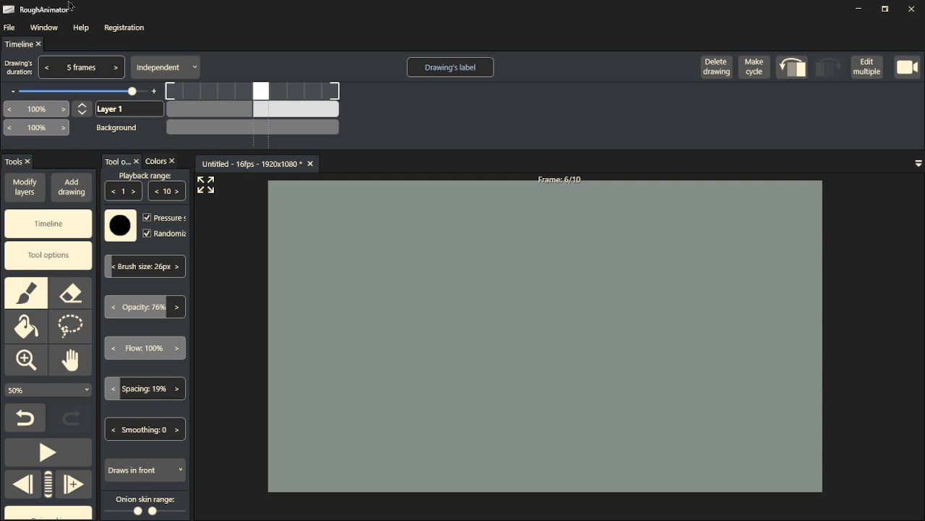
click(58, 29)
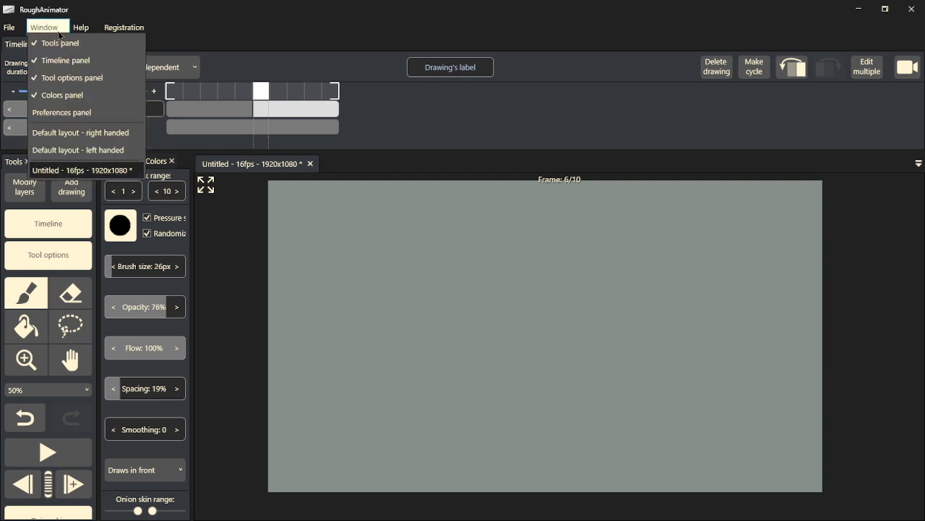
drag(137, 511, 125, 511)
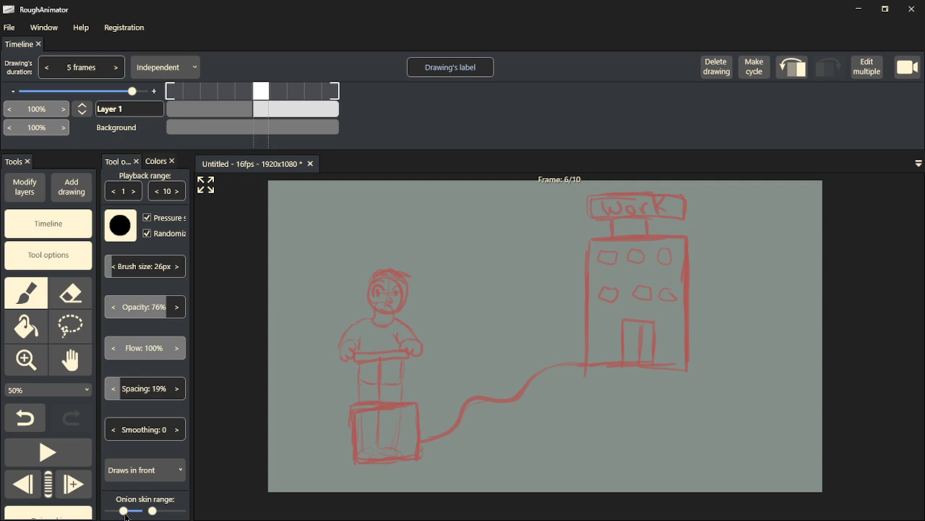
- Undo the added drawing, the 5-frame extension and the strokes of the figure's hair and face
key(ctrl+z)
key(ctrl+z)
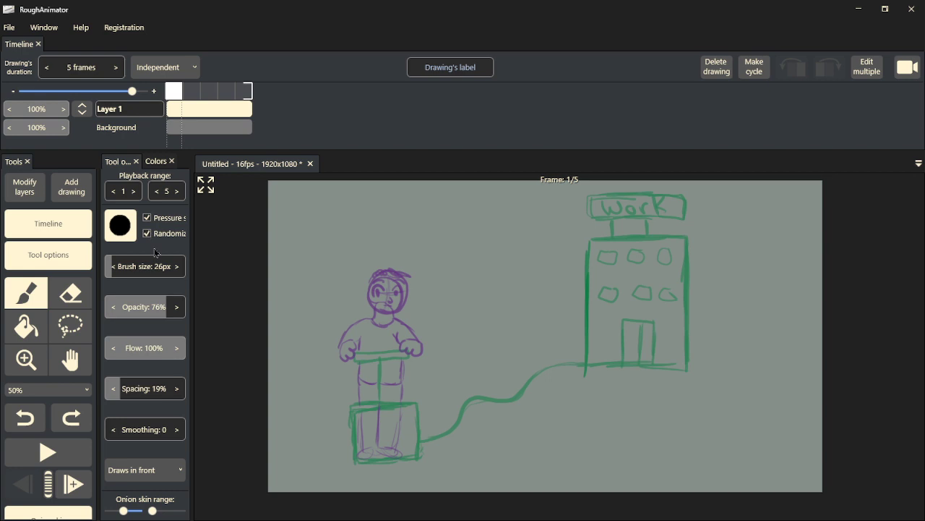
key(ctrl+z)
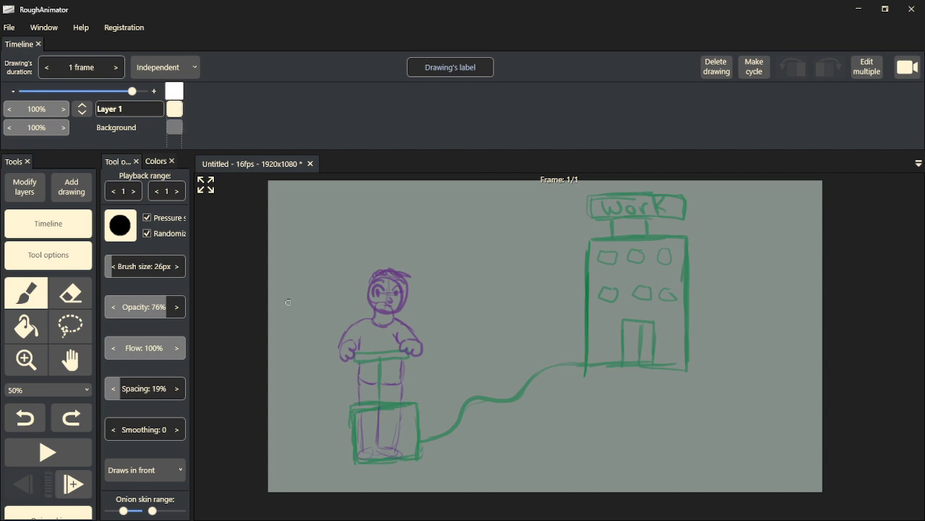
key(ctrl+z)
key(ctrl+z)
key(ctrl+z)
key(ctrl+z)
key(ctrl+z)
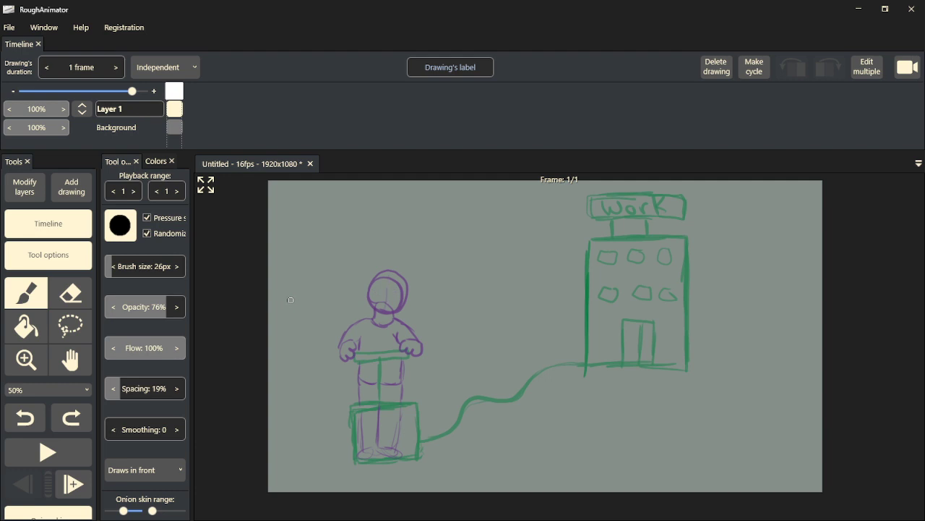
- Undo all the figure's purple strokes, keeping the green plunger, box, wire and building
key(ctrl+z)
key(ctrl+z)
key(ctrl+z)
key(ctrl+z)
key(ctrl+z)
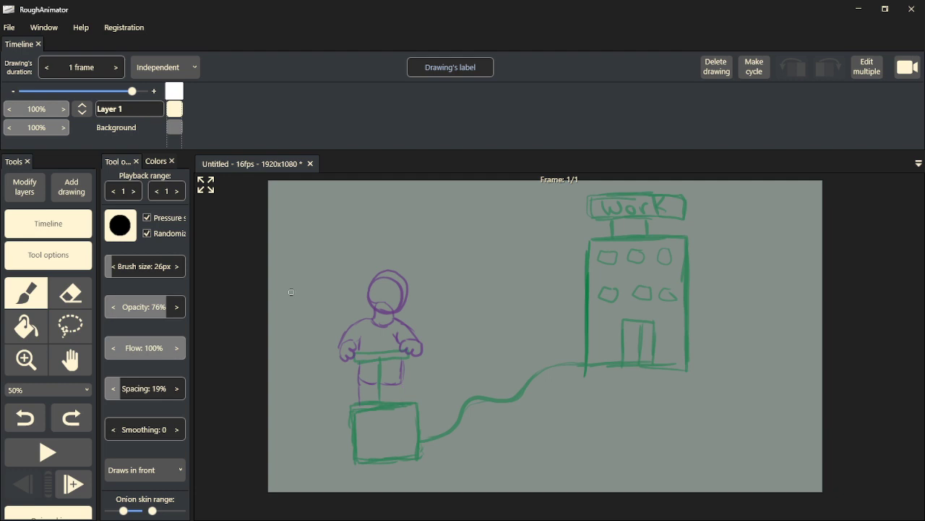
key(ctrl+z)
key(ctrl+z)
key(ctrl+z)
key(ctrl+z)
key(ctrl+z)
key(ctrl+z)
key(ctrl+z)
key(ctrl+z)
key(ctrl+z)
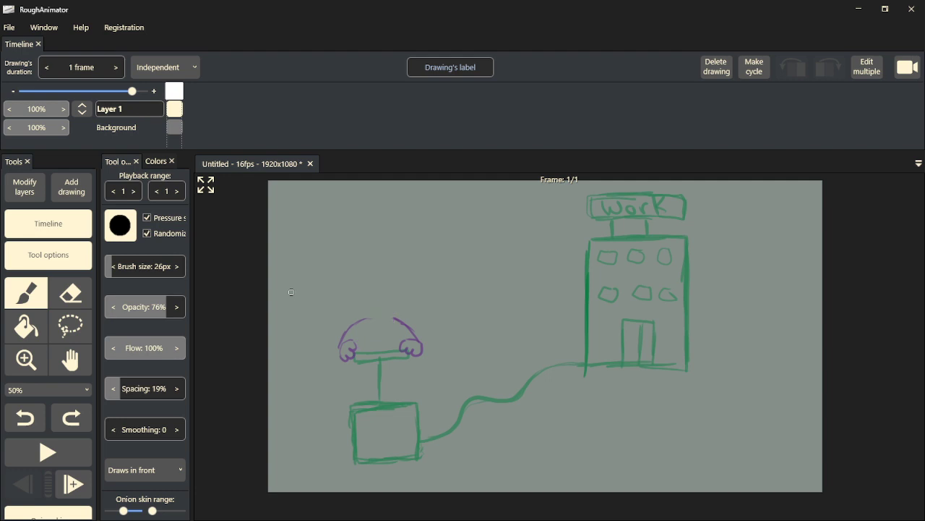
key(ctrl+z)
key(ctrl+z)
key(ctrl+z)
key(ctrl+z)
key(ctrl+z)
key(ctrl+z)
key(ctrl+z)
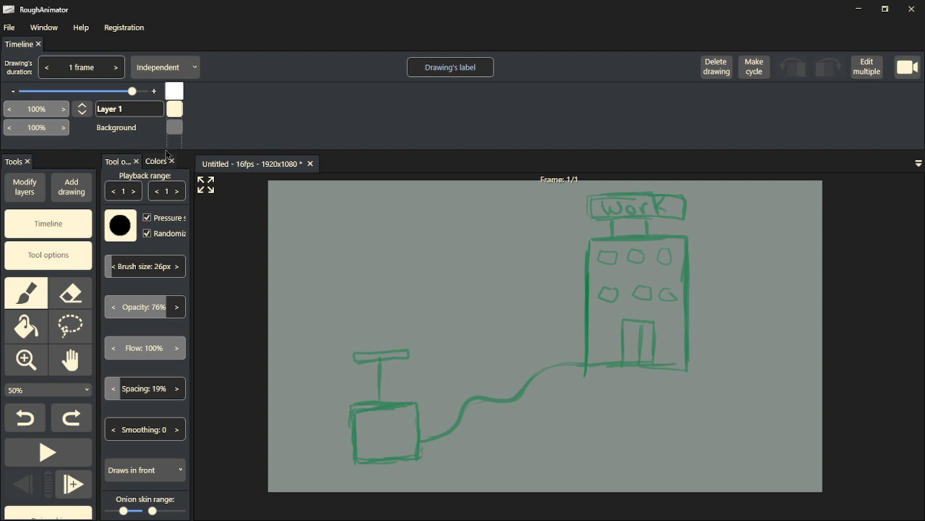
- Rename Layer 1 as "Key Hous box"
double_click(131, 108)
text(Key F)
text(ram)
key(BackSpace)
key(BackSpace)
key(BackSpace)
key(BackSpace)
key(BackSpace)
text(Hous)
text( las)
key(BackSpace)
key(BackSpace)
key(BackSpace)
key(BackSpace)
text(box)
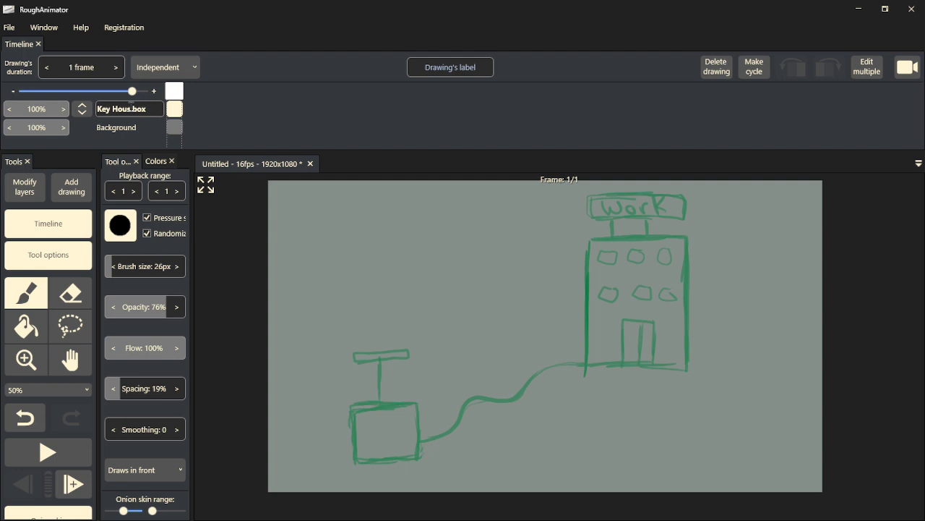
- Erase the plunger's handle and shaft above the green box, and return to the brush
click(70, 293)
mouse_move(401, 340)
mouse_down()
mouse_move(355, 351)
mouse_move(457, 354)
mouse_move(409, 363)
mouse_move(371, 392)
mouse_up()
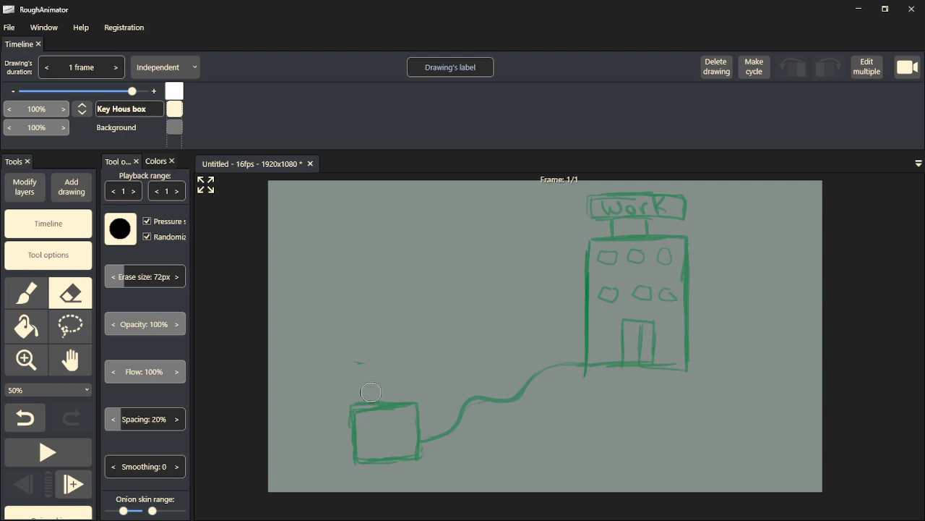
key(b)
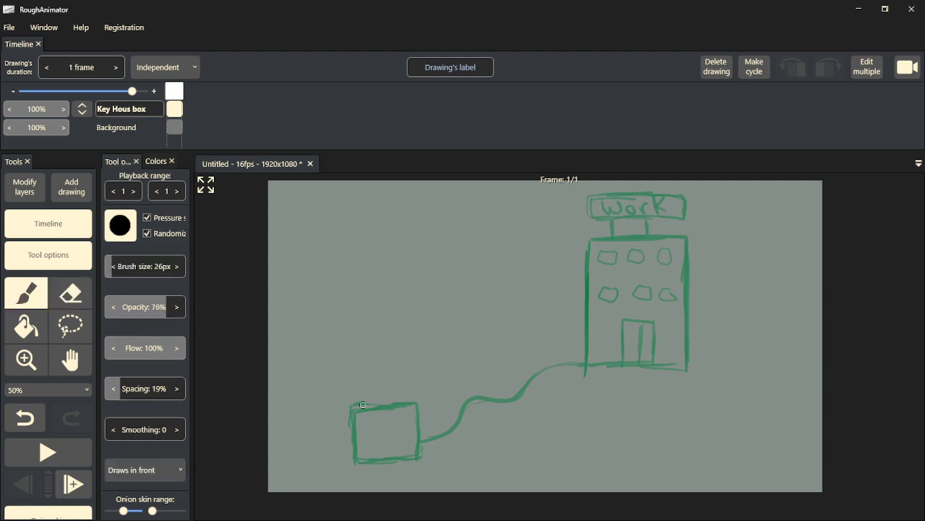
drag(414, 398, 368, 403)
key(ctrl+z)
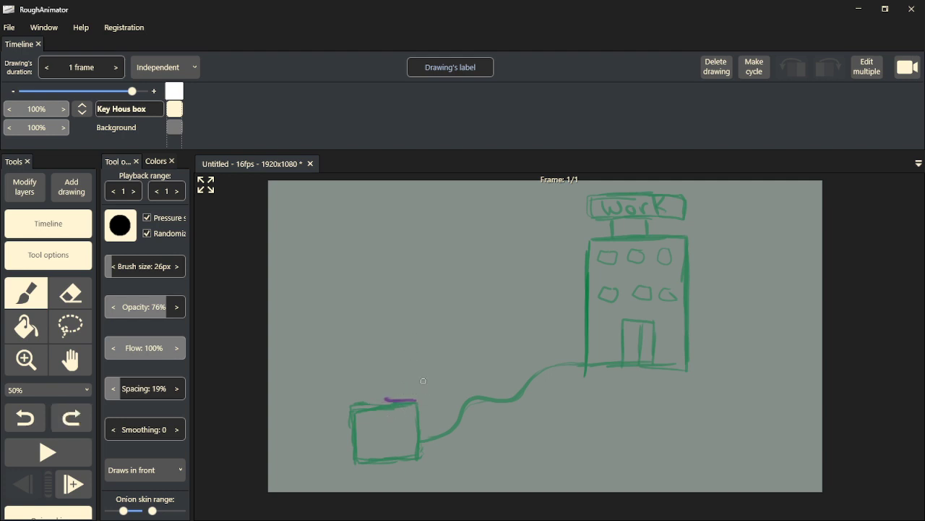
key(ctrl+z)
- Reinforce the green outline of the box and extend the "Key Hous box" drawing to 20 frames
drag(394, 402, 408, 401)
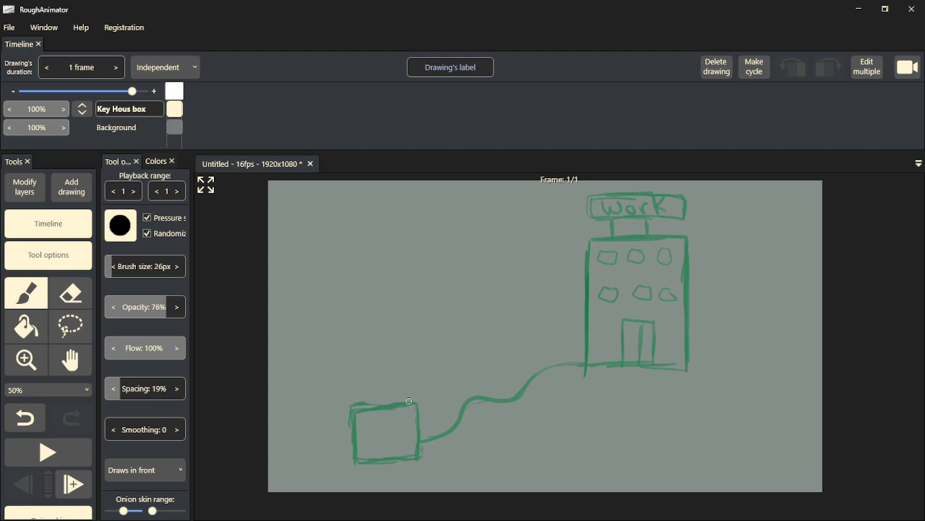
mouse_move(355, 426)
mouse_down()
mouse_move(351, 457)
mouse_move(383, 459)
mouse_up()
drag(401, 461, 414, 434)
mouse_move(206, 104)
mouse_down()
mouse_move(652, 91)
mouse_move(526, 101)
mouse_up()
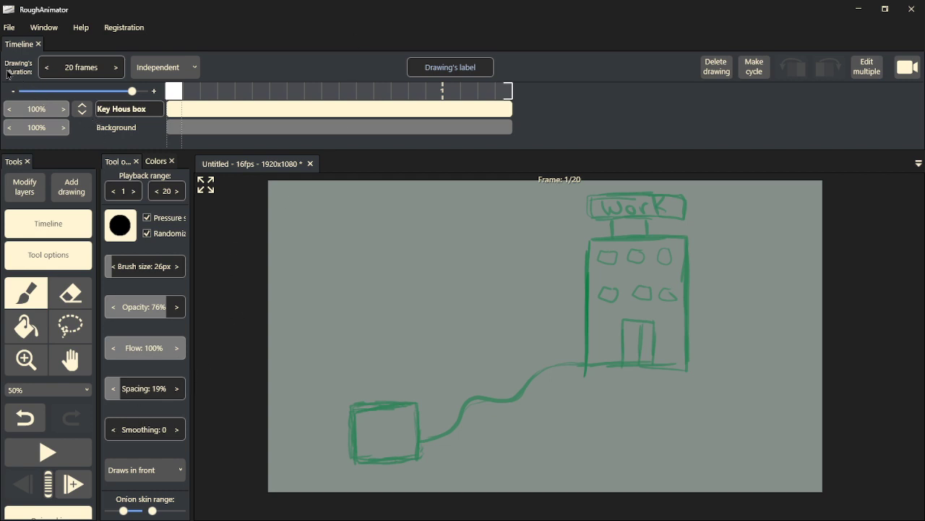
- Add an empty layer and name it "Key Person Handle"
click(28, 190)
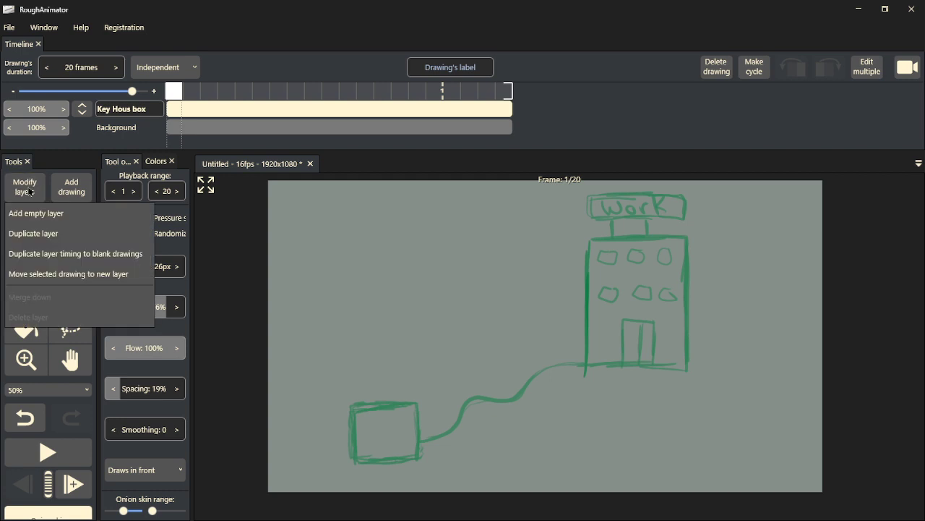
click(57, 214)
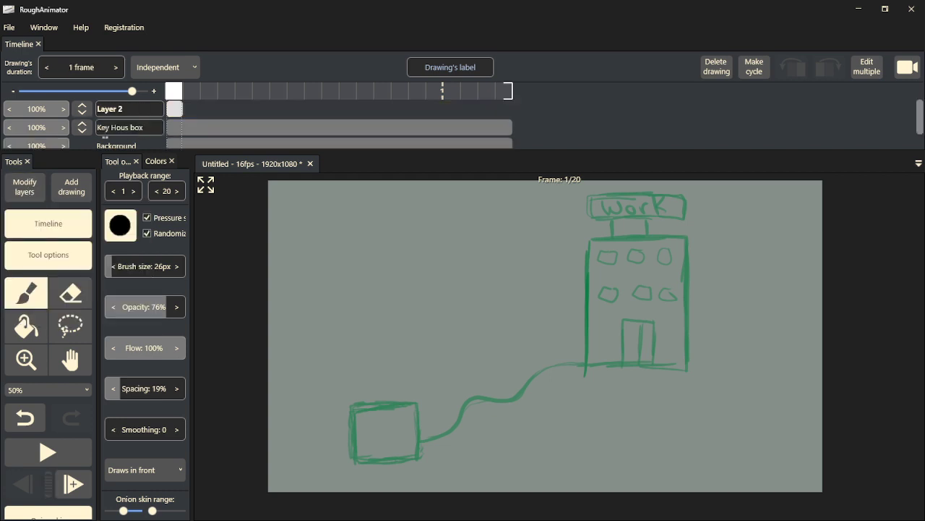
double_click(121, 109)
text(Key)
text( Person)
text( T)
text(ool.)
key(BackSpace)
key(BackSpace)
key(BackSpace)
key(BackSpace)
key(BackSpace)
key(BackSpace)
text(Handle)
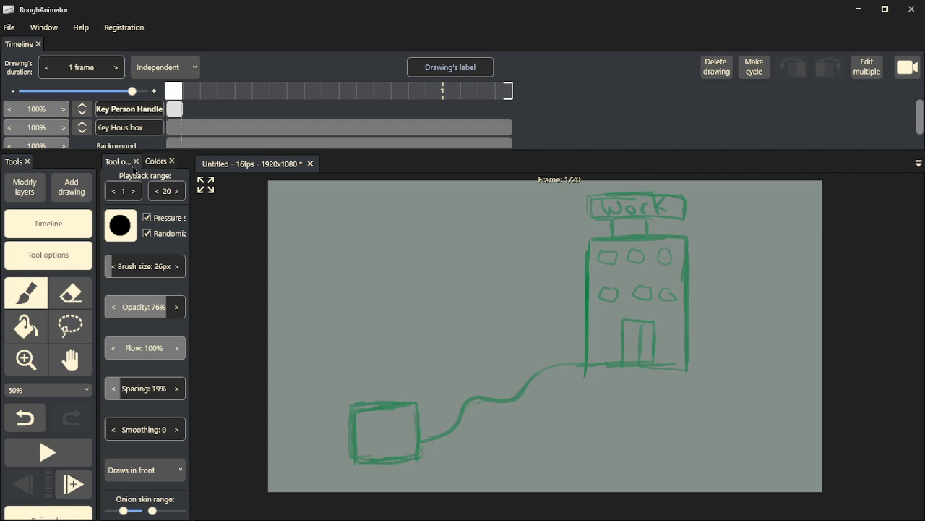
- Paint a small purple reference swatch in the empty area near the canvas's side edge, above the box's height
click(156, 161)
click(181, 246)
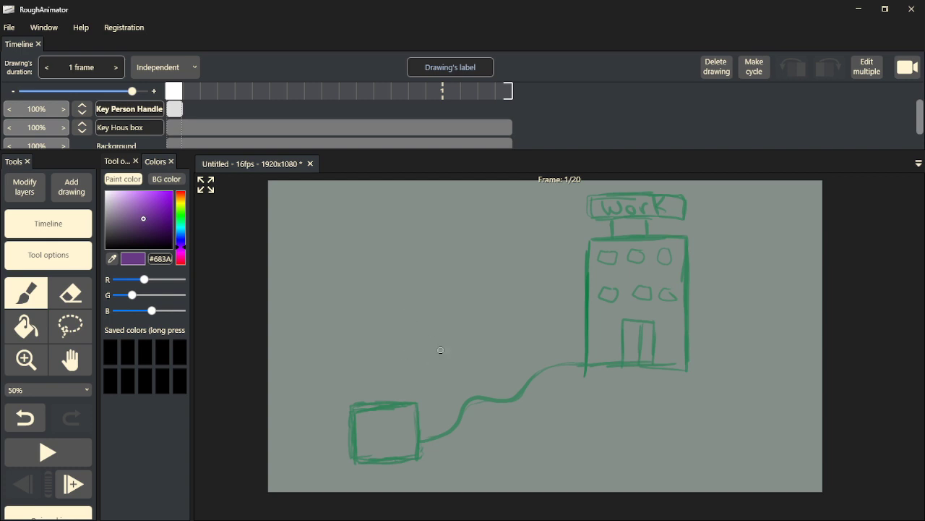
drag(381, 404, 383, 388)
key(ctrl+z)
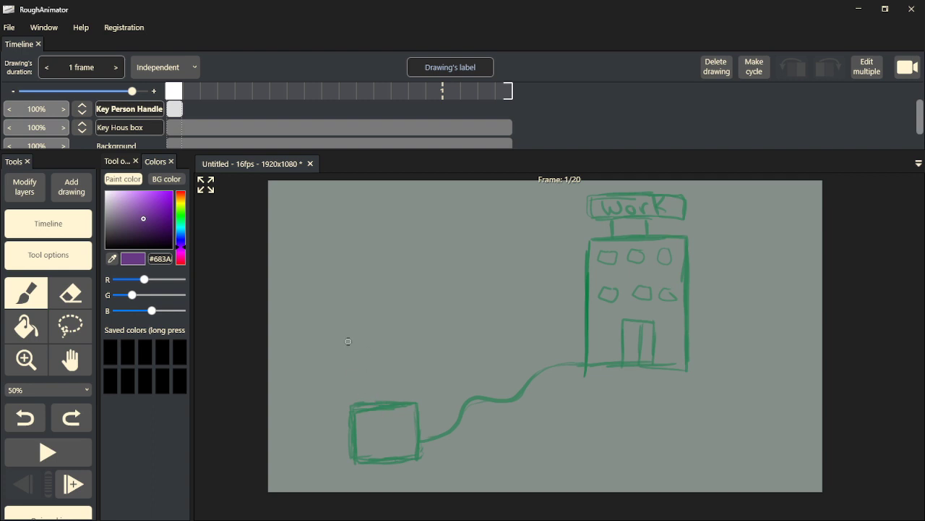
drag(298, 322, 298, 334)
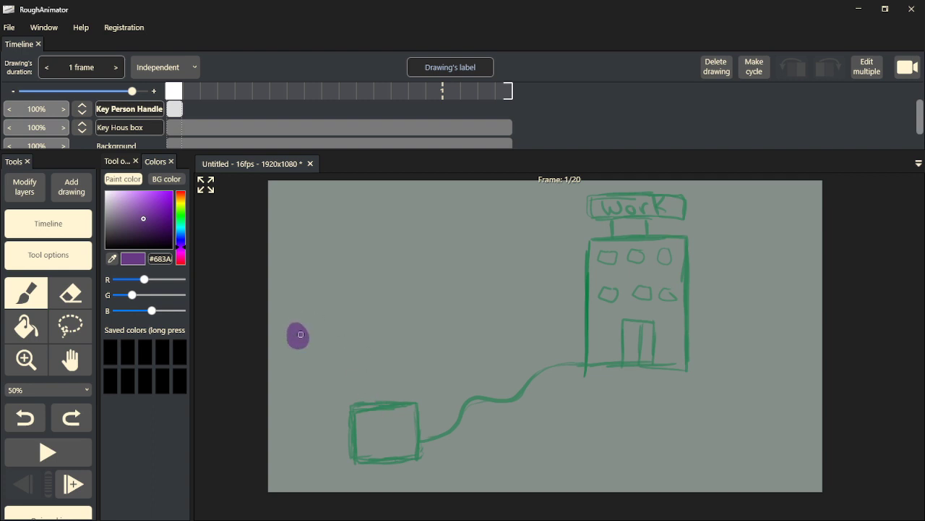
- Change the paint color to a saturated reddish brown and paint a second reference swatch below the purple one
click(181, 225)
click(180, 204)
click(181, 198)
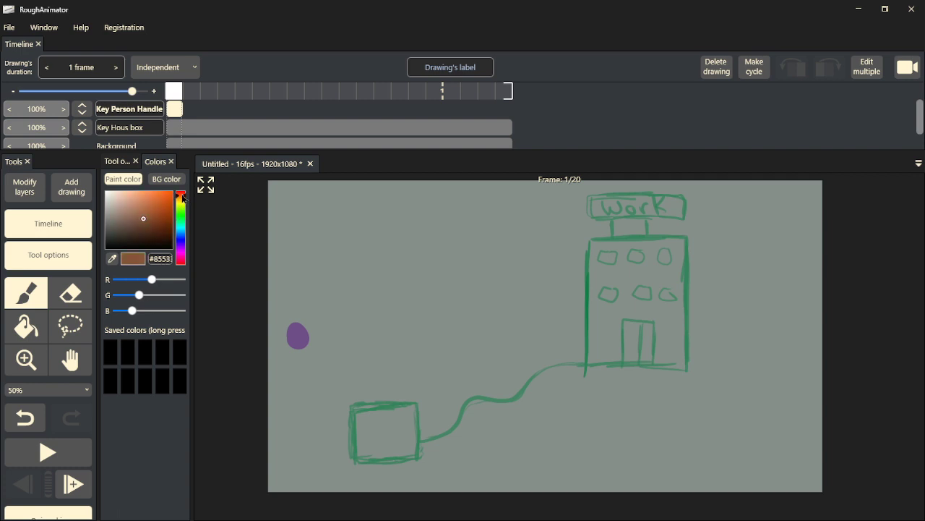
click(165, 219)
mouse_move(293, 380)
mouse_down()
mouse_move(301, 376)
mouse_move(282, 377)
mouse_up()
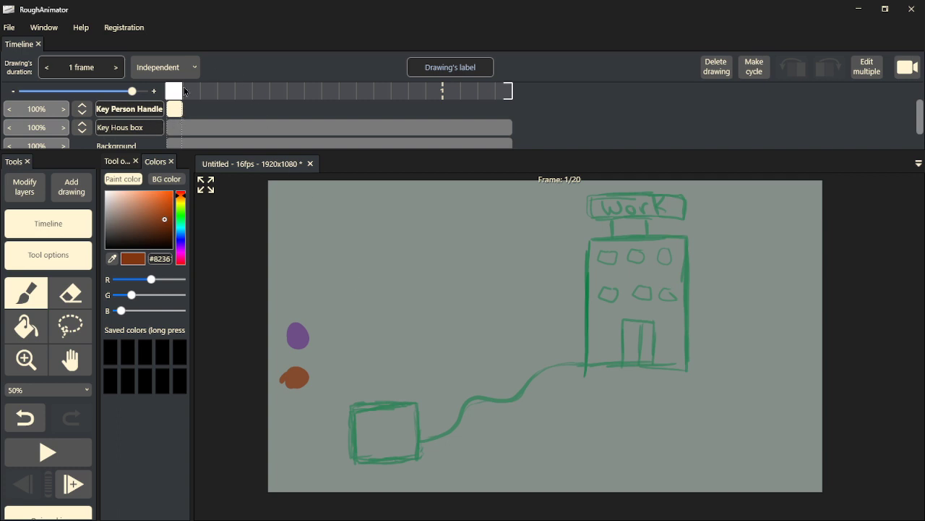
- Extend the Key Person Handle drawing to 3 frames and sketch a raised T-shaped plunger handle in brown above the box
mouse_move(184, 109)
mouse_down()
mouse_move(258, 110)
mouse_move(233, 110)
mouse_up()
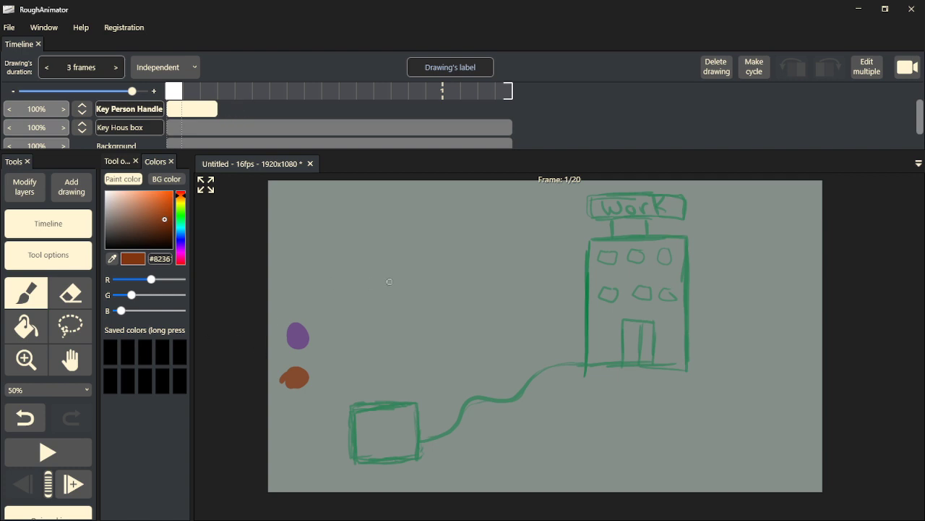
mouse_move(379, 403)
mouse_down()
mouse_move(379, 355)
mouse_move(368, 357)
mouse_move(394, 356)
mouse_move(380, 365)
mouse_move(377, 402)
mouse_up()
- Sample the purple swatch and sketch the standing figure gripping the handle, with head guidelines, arms, torso, legs and feet
alt+click(308, 335)
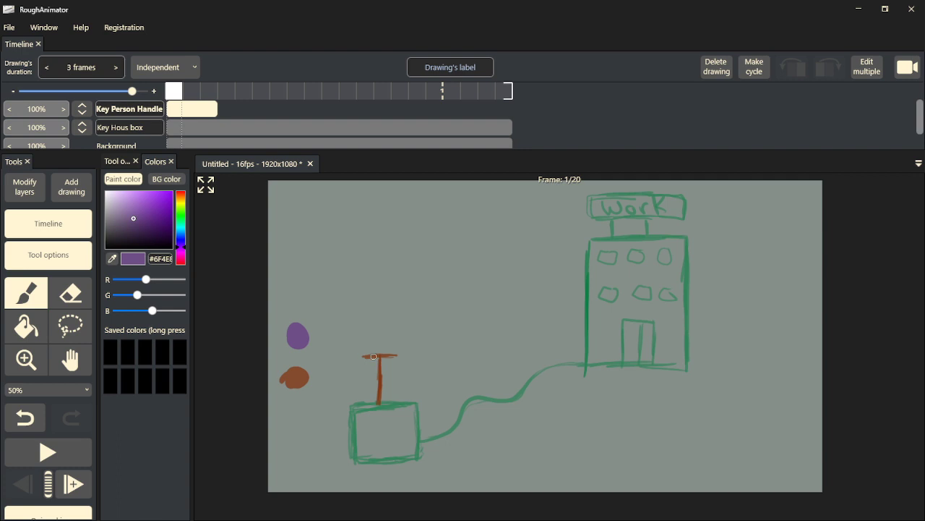
mouse_move(356, 353)
mouse_down()
mouse_move(358, 363)
mouse_move(372, 350)
mouse_move(398, 361)
mouse_move(415, 356)
mouse_move(389, 347)
mouse_up()
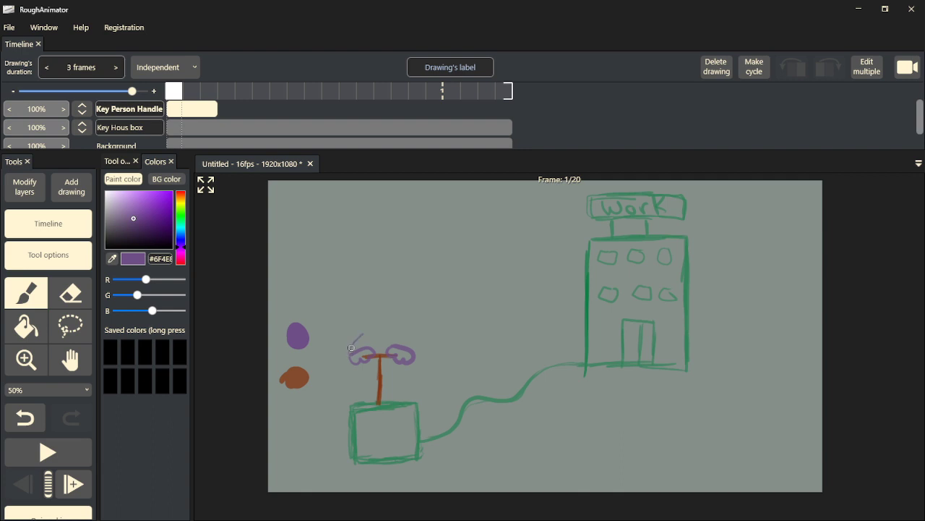
mouse_move(412, 350)
mouse_down()
mouse_move(365, 331)
mouse_move(373, 323)
mouse_move(390, 329)
mouse_move(391, 316)
mouse_move(383, 317)
mouse_move(366, 291)
mouse_move(373, 280)
mouse_move(396, 282)
mouse_move(400, 312)
mouse_move(378, 305)
mouse_up()
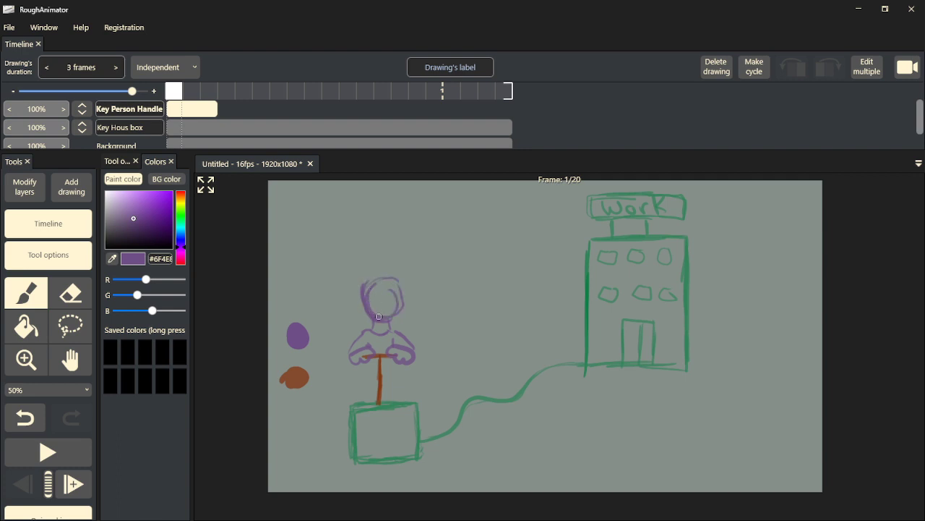
mouse_move(360, 367)
mouse_down()
mouse_move(385, 383)
mouse_move(396, 360)
mouse_move(397, 375)
mouse_move(377, 387)
mouse_move(381, 402)
mouse_move(371, 403)
mouse_move(368, 382)
mouse_move(366, 403)
mouse_move(363, 389)
mouse_move(360, 449)
mouse_up()
mouse_move(379, 406)
mouse_down()
mouse_move(382, 441)
mouse_move(393, 414)
mouse_move(395, 427)
mouse_move(396, 382)
mouse_up()
mouse_move(359, 451)
mouse_down()
mouse_move(402, 449)
mouse_move(381, 453)
mouse_up()
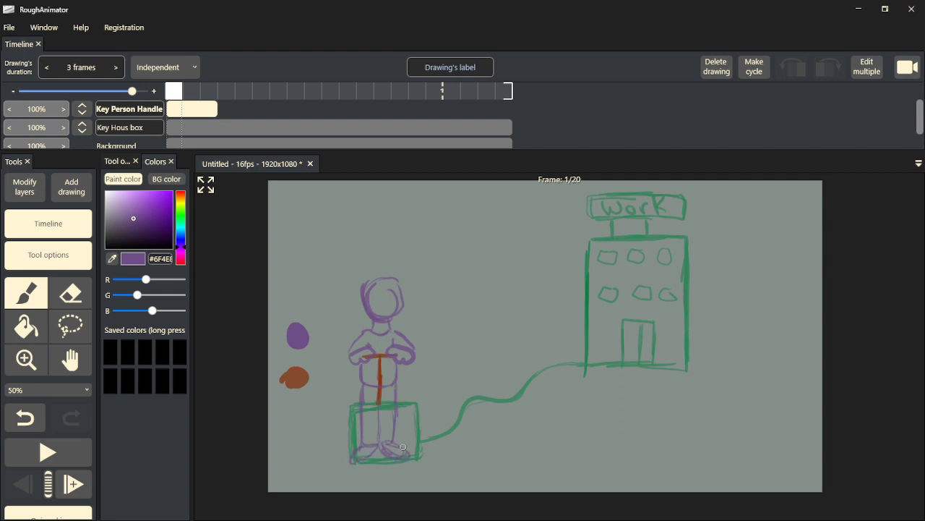
mouse_move(384, 280)
mouse_down()
mouse_move(384, 316)
mouse_move(379, 294)
mouse_move(368, 307)
mouse_move(368, 295)
mouse_move(391, 294)
mouse_up()
- Add a drawing at frame 4 and sketch the figure in purple with bent legs splayed outward and both hands pushing down
click(81, 484)
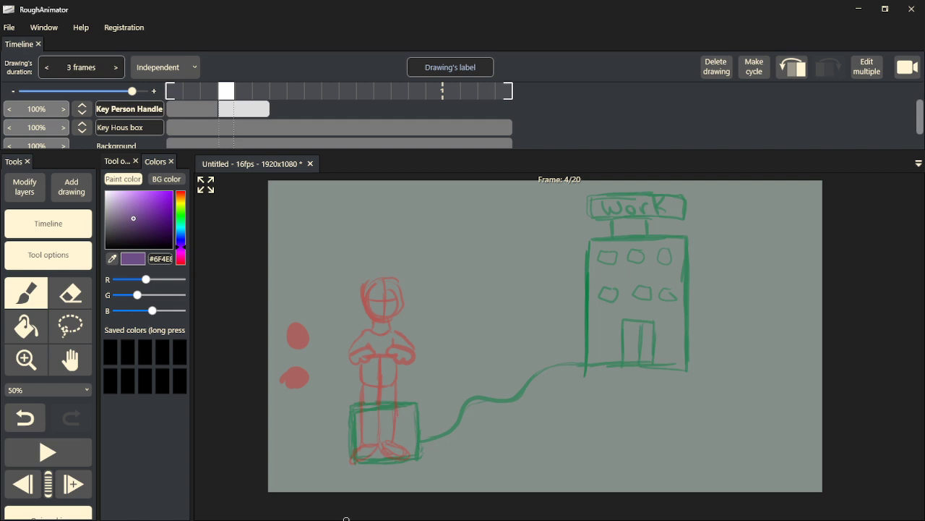
mouse_move(366, 376)
mouse_down()
mouse_move(344, 372)
mouse_move(343, 397)
mouse_move(327, 399)
mouse_move(328, 352)
mouse_move(352, 370)
mouse_move(342, 404)
mouse_move(308, 390)
mouse_move(322, 398)
mouse_up()
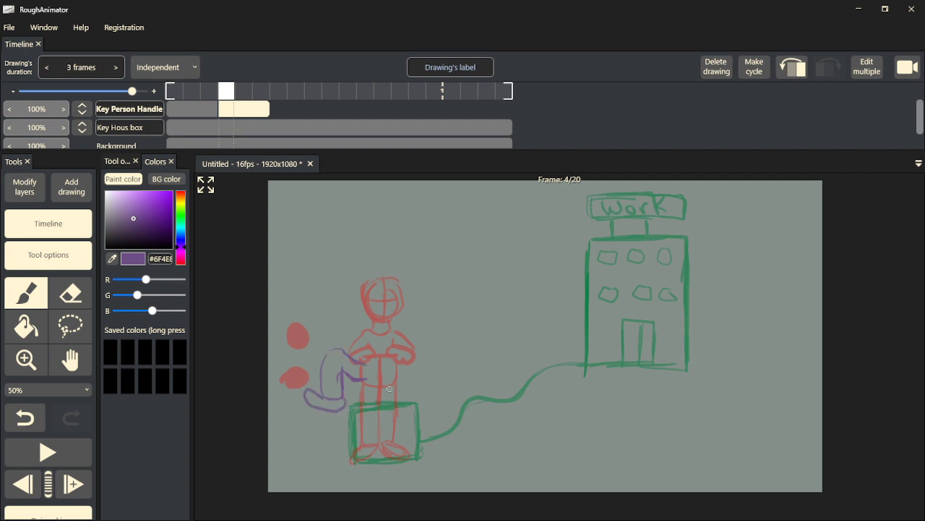
mouse_move(367, 379)
mouse_down()
mouse_move(394, 380)
mouse_move(409, 364)
mouse_move(419, 397)
mouse_move(455, 373)
mouse_move(433, 383)
mouse_move(433, 365)
mouse_move(412, 347)
mouse_move(355, 386)
mouse_move(346, 345)
mouse_move(363, 382)
mouse_move(373, 381)
mouse_move(365, 345)
mouse_move(347, 353)
mouse_move(349, 343)
mouse_move(391, 361)
mouse_move(377, 298)
mouse_move(401, 327)
mouse_move(365, 309)
mouse_move(409, 338)
mouse_up()
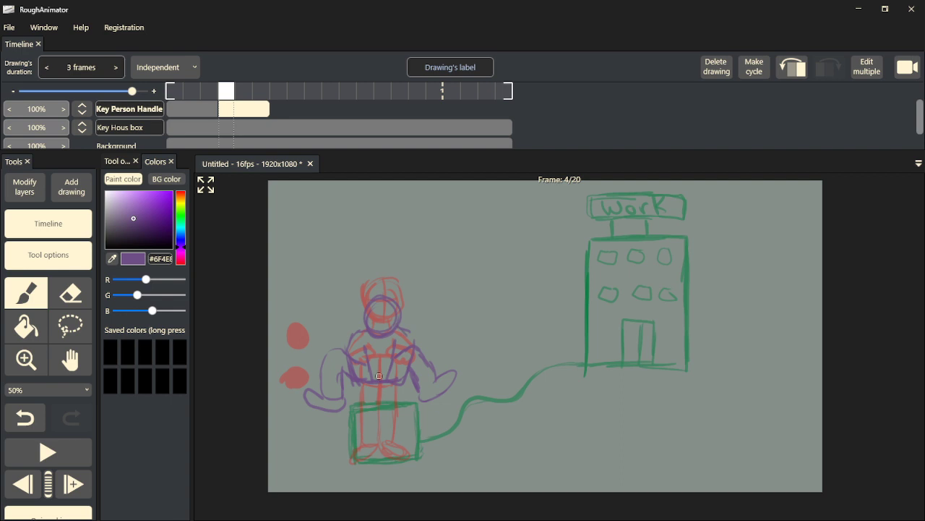
mouse_move(358, 383)
mouse_down()
mouse_move(369, 392)
mouse_move(399, 379)
mouse_move(377, 404)
mouse_up()
mouse_move(471, 363)
mouse_down()
mouse_move(460, 396)
mouse_move(433, 408)
mouse_up()
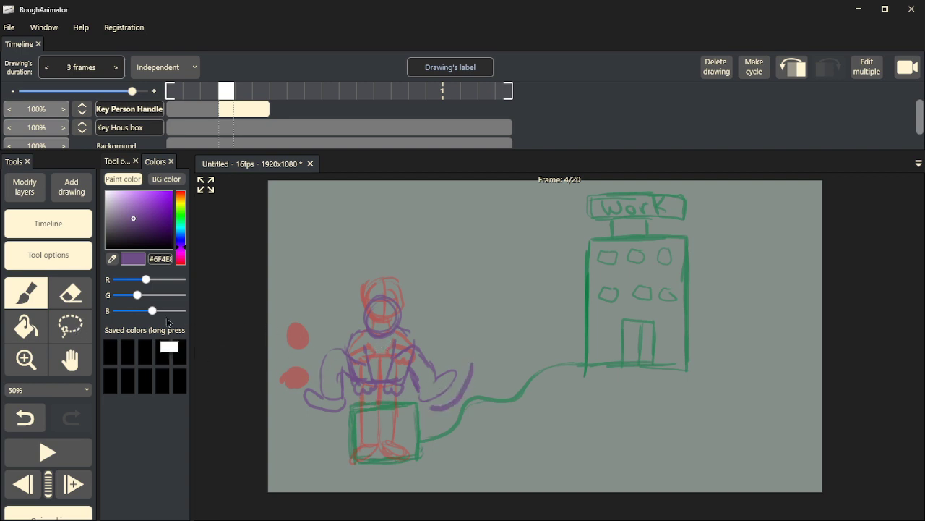
key(ctrl+z)
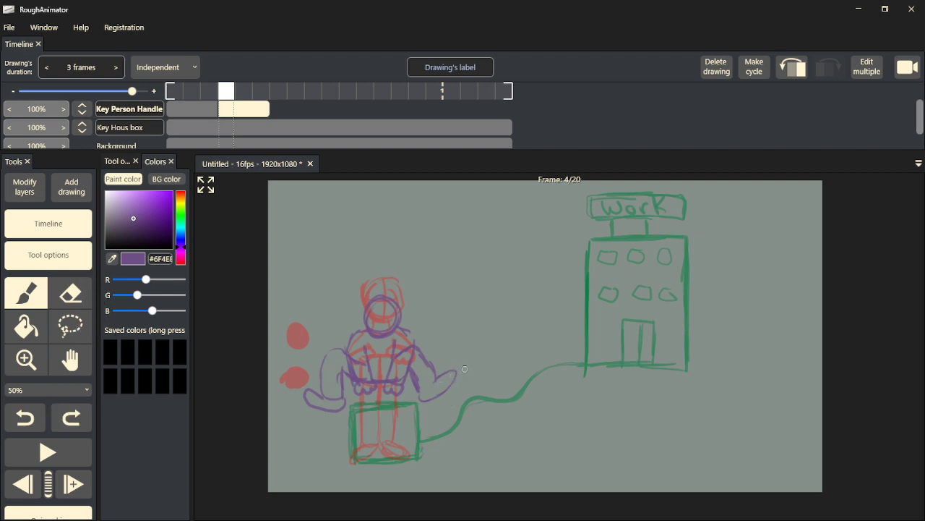
- Lasso the frame 4 figure, move it up so its head sits near the previous pose's head, and deselect it
click(63, 332)
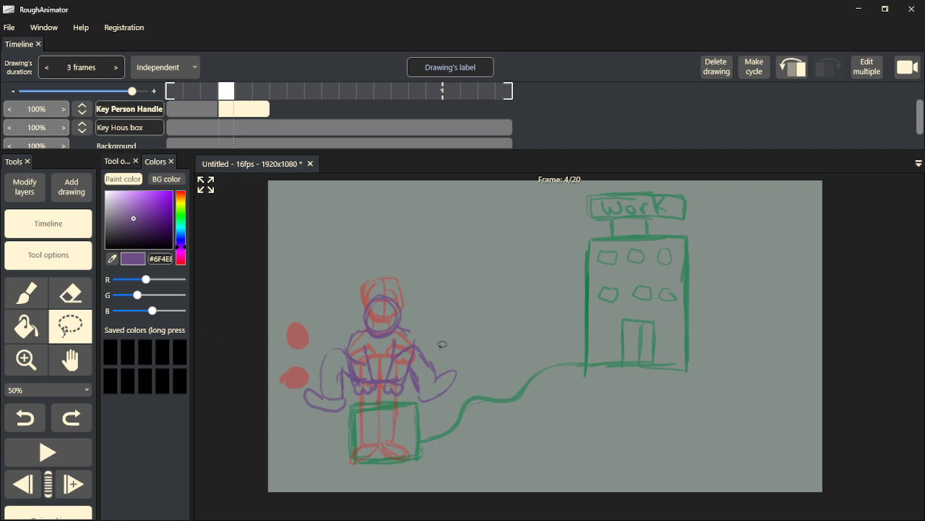
mouse_move(469, 376)
mouse_down()
mouse_move(439, 416)
mouse_move(404, 397)
mouse_move(348, 398)
mouse_move(318, 423)
mouse_move(295, 394)
mouse_move(318, 306)
mouse_move(339, 274)
mouse_move(404, 242)
mouse_move(473, 302)
mouse_move(471, 377)
mouse_up()
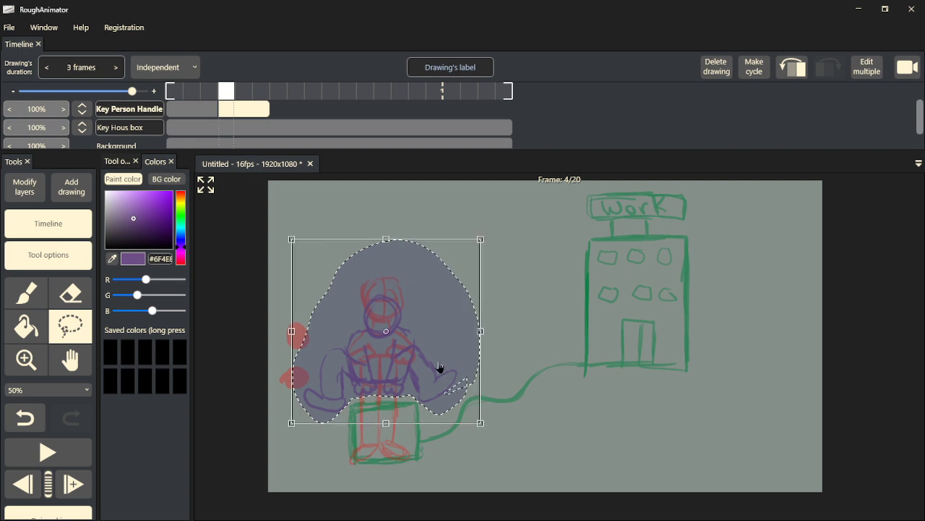
mouse_move(385, 352)
mouse_down()
mouse_move(386, 308)
mouse_move(387, 320)
mouse_up()
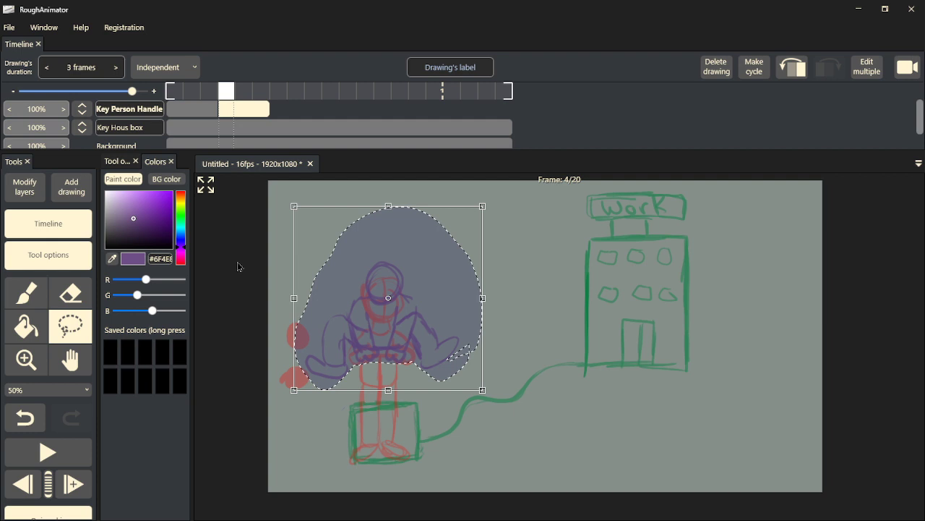
drag(393, 337, 393, 342)
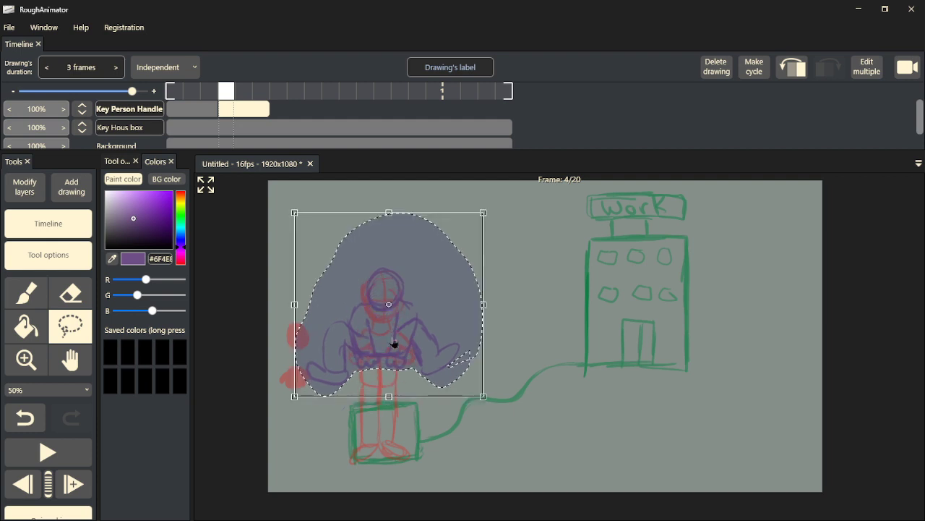
click(280, 337)
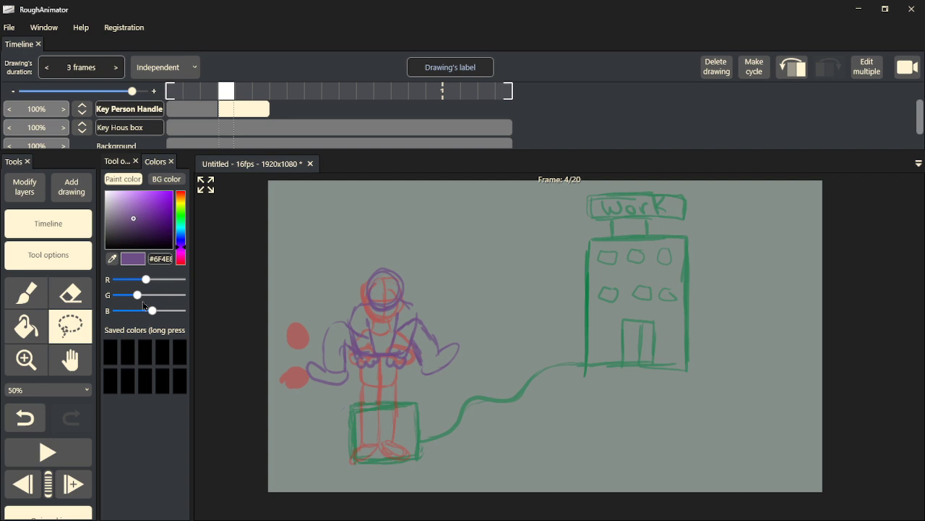
- Sample the brown swatch from the first drawing and paint the raised T-shaped plunger handle under the figure's hands at frame 4
click(43, 298)
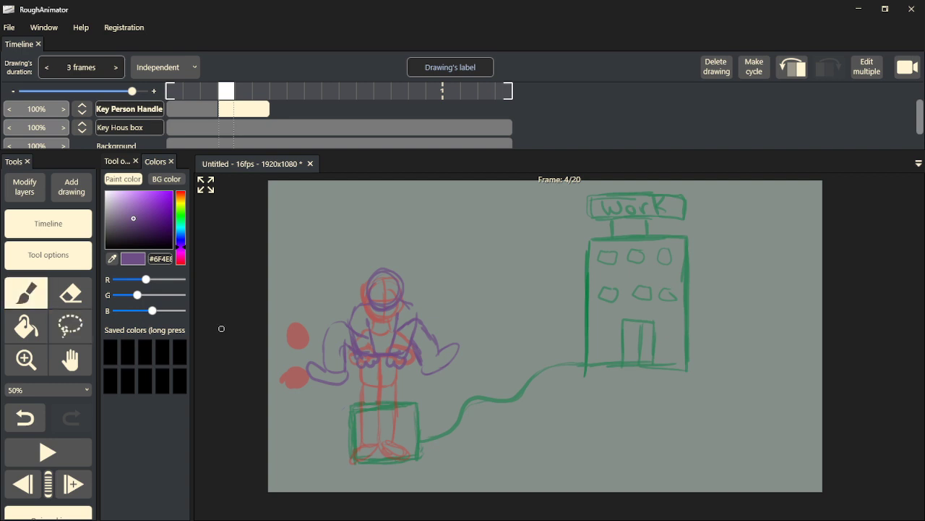
click(195, 116)
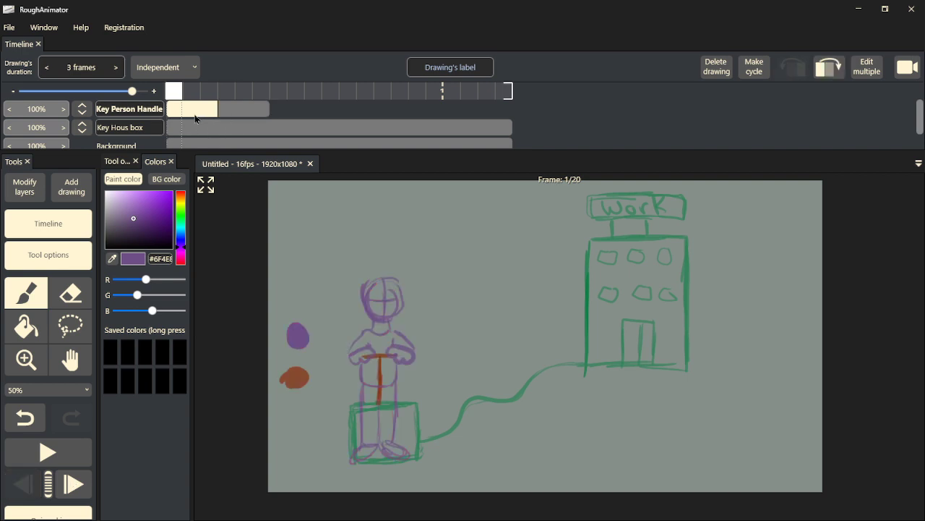
alt+click(296, 374)
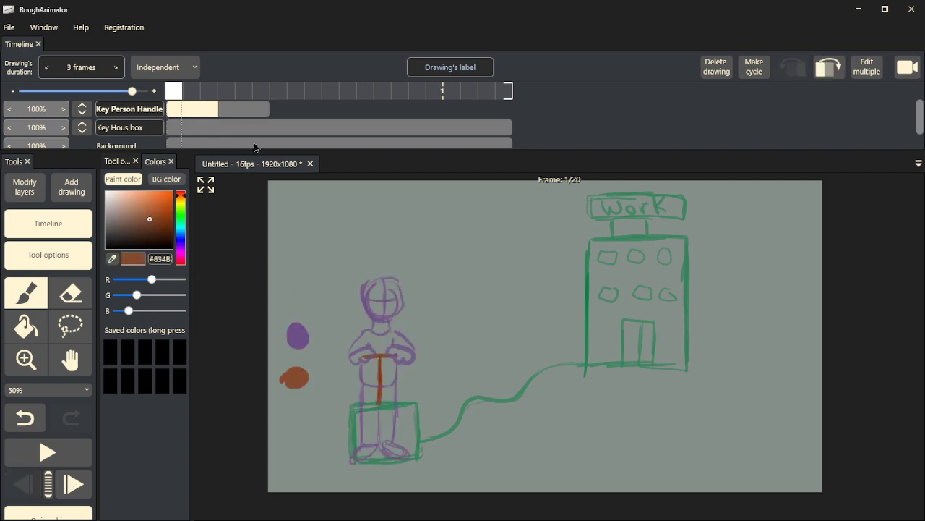
click(256, 117)
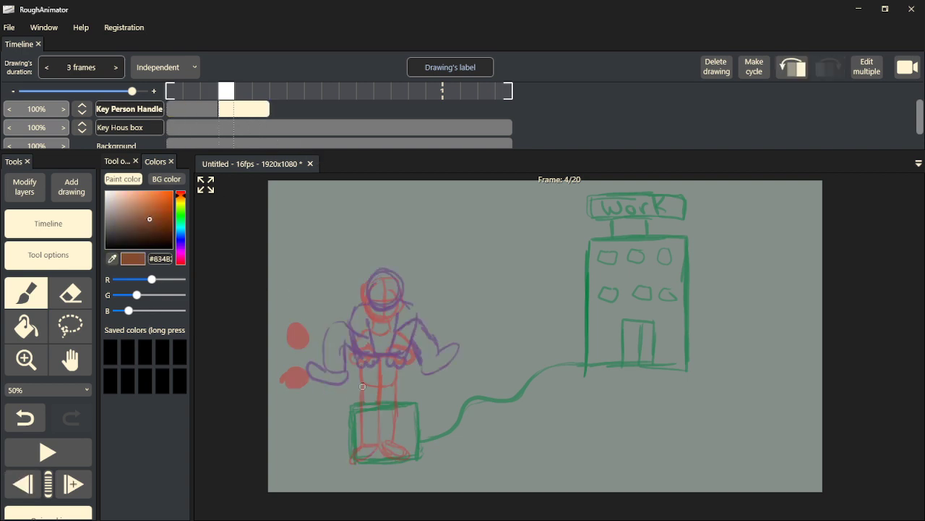
mouse_move(382, 405)
mouse_down()
mouse_move(381, 373)
mouse_move(380, 392)
mouse_move(384, 355)
mouse_move(360, 356)
mouse_move(406, 354)
mouse_move(366, 355)
mouse_up()
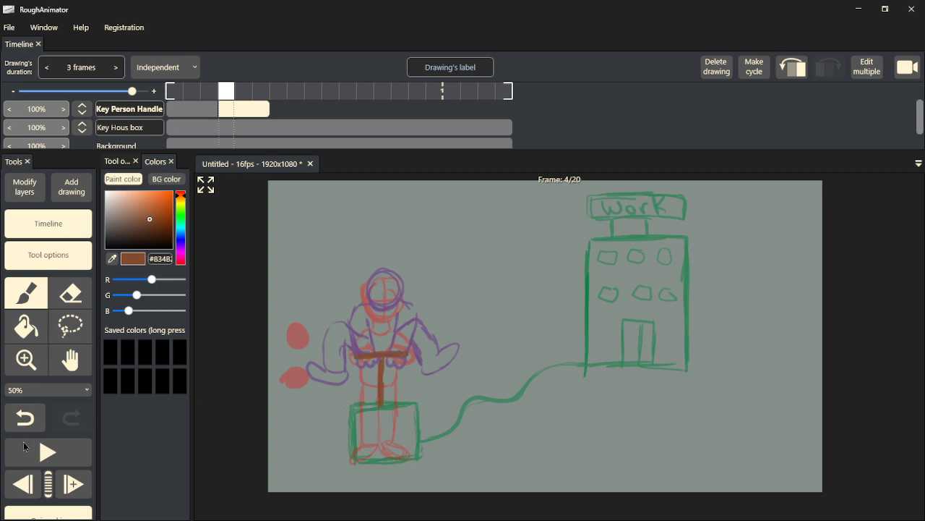
- Add a drawing at frame 7 and sketch the T-shaped handle in brown, slightly lower than in the previous pose
click(73, 483)
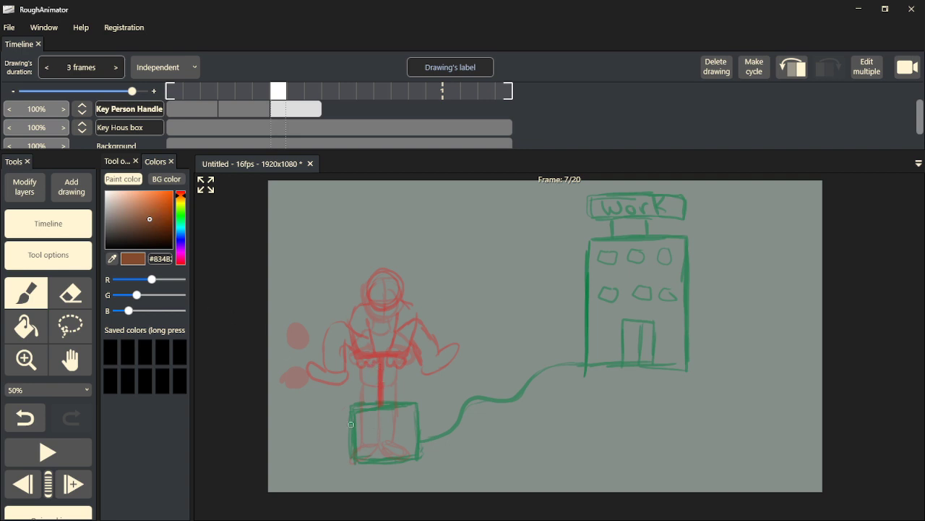
mouse_move(379, 378)
mouse_down()
mouse_move(362, 376)
mouse_move(405, 376)
mouse_move(369, 376)
mouse_up()
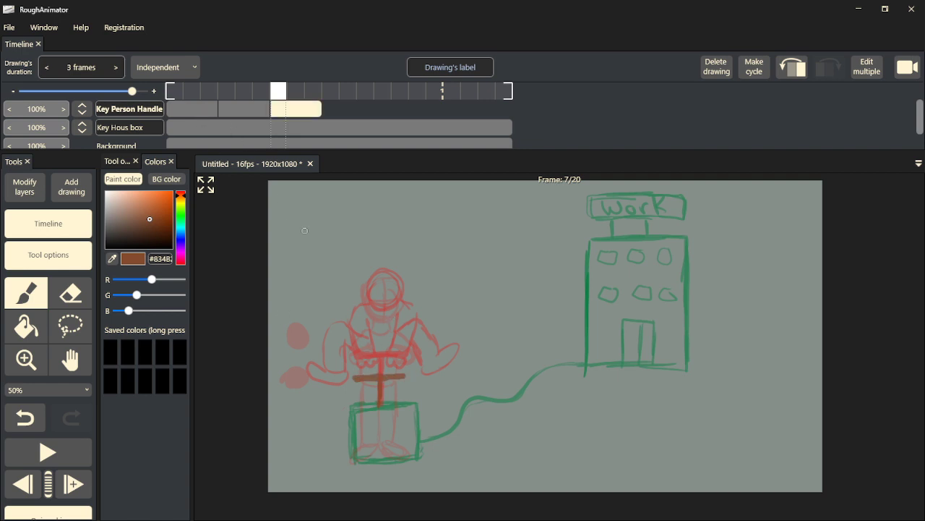
- Sample the purple swatch from the first drawing and sketch the frame 7 figure's hands on the handle, its arms and its head
click(200, 117)
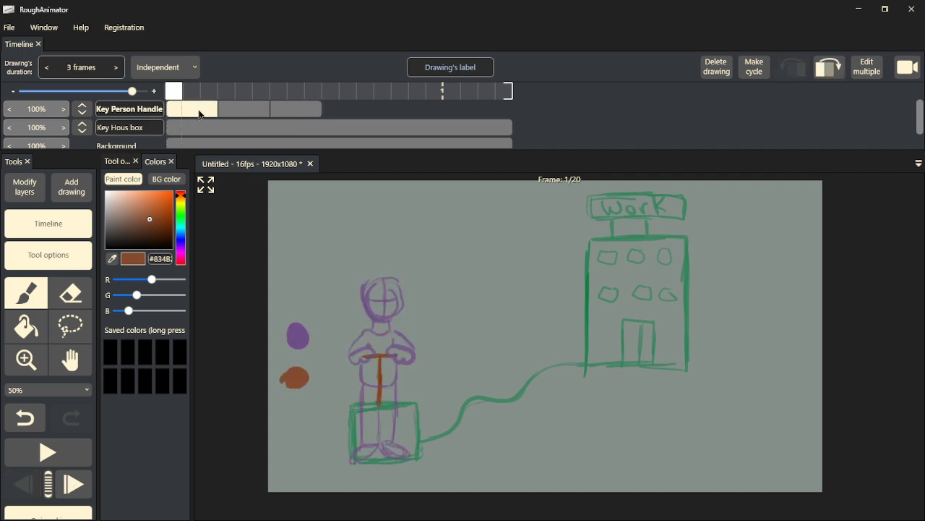
alt+click(302, 332)
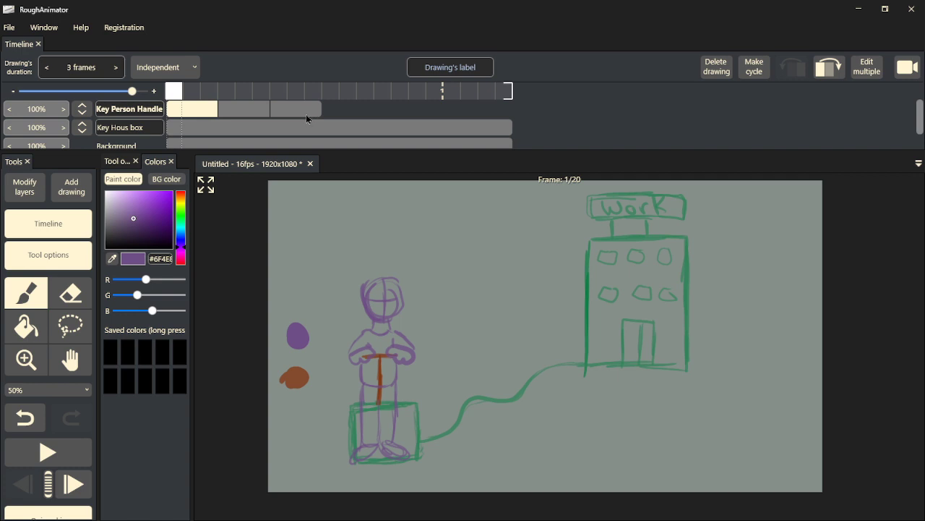
click(306, 115)
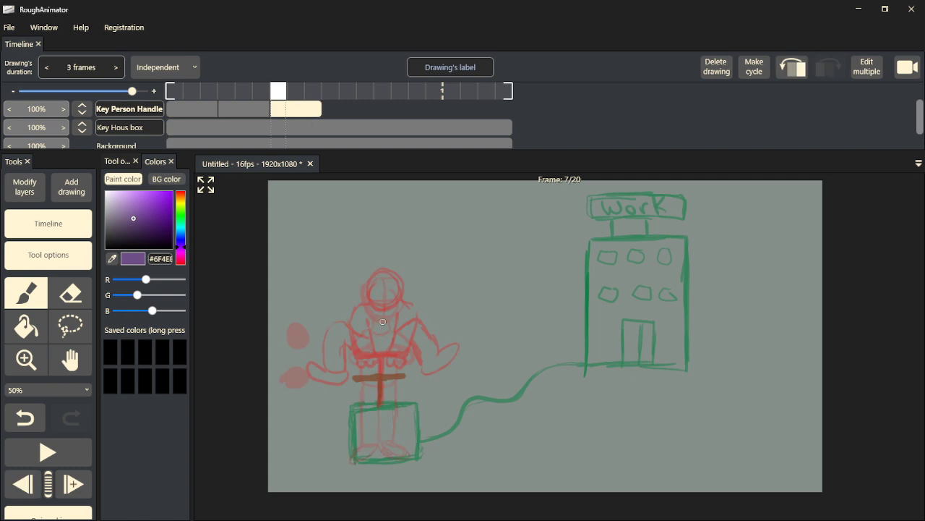
mouse_move(346, 377)
mouse_down()
mouse_move(362, 380)
mouse_move(352, 371)
mouse_up()
mouse_move(401, 363)
mouse_down()
mouse_move(397, 372)
mouse_move(395, 360)
mouse_move(347, 341)
mouse_move(353, 325)
mouse_up()
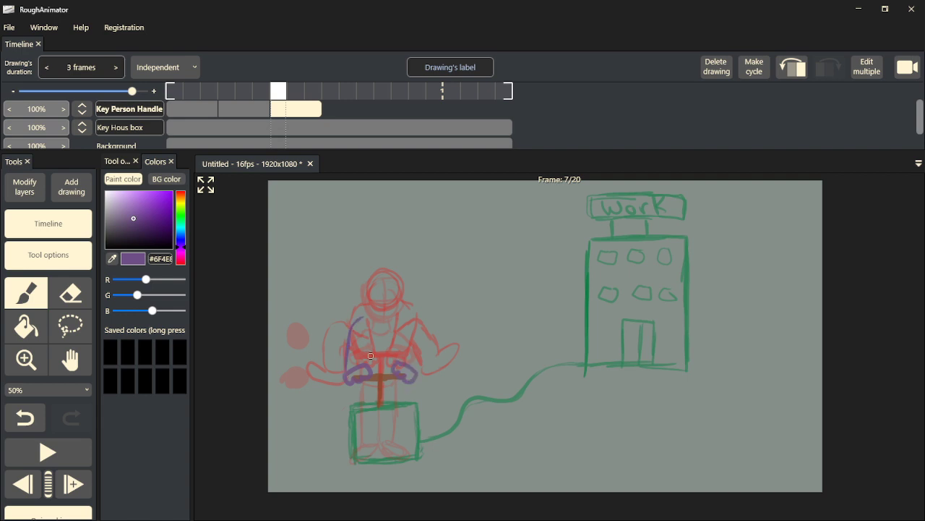
drag(364, 364, 362, 334)
mouse_move(399, 366)
mouse_down()
mouse_move(405, 342)
mouse_move(397, 357)
mouse_move(419, 357)
mouse_move(418, 371)
mouse_move(419, 334)
mouse_move(415, 316)
mouse_move(373, 307)
mouse_up()
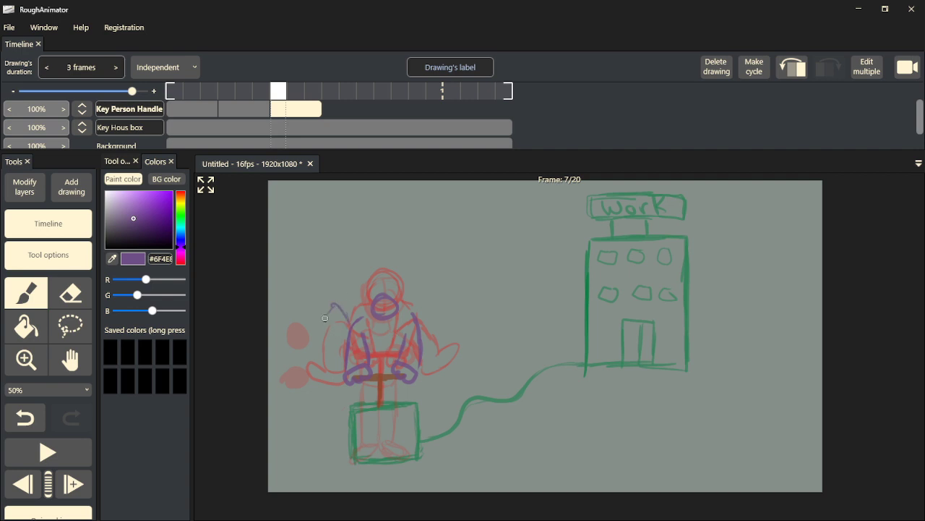
- Sketch the frame 7 figure's raised, splayed legs and feet, and add the torso and a larger head outline
drag(325, 318, 333, 305)
mouse_move(331, 344)
mouse_down()
mouse_move(309, 345)
mouse_move(334, 307)
mouse_move(349, 321)
mouse_move(334, 308)
mouse_move(310, 348)
mouse_move(321, 356)
mouse_move(336, 332)
mouse_move(290, 352)
mouse_move(301, 372)
mouse_move(293, 356)
mouse_move(324, 364)
mouse_move(305, 370)
mouse_move(304, 342)
mouse_up()
mouse_move(419, 318)
mouse_down()
mouse_move(429, 305)
mouse_move(445, 319)
mouse_up()
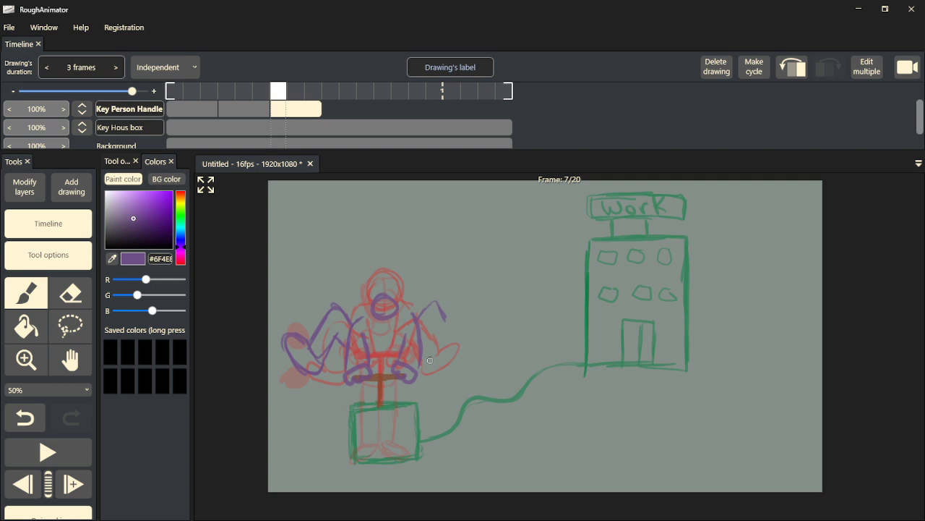
mouse_move(451, 351)
mouse_down()
mouse_move(464, 323)
mouse_move(438, 342)
mouse_move(461, 312)
mouse_move(446, 350)
mouse_move(458, 340)
mouse_move(424, 357)
mouse_up()
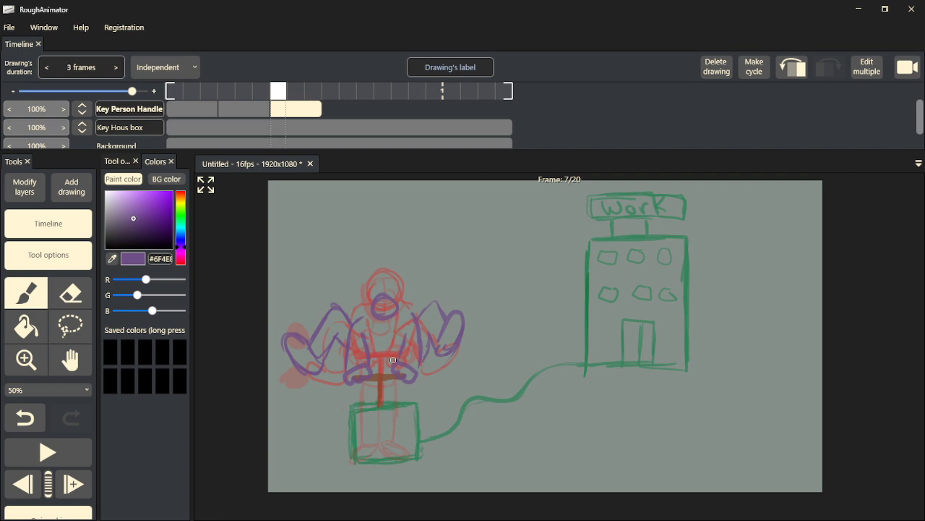
mouse_move(321, 378)
mouse_down()
mouse_move(299, 326)
mouse_move(317, 339)
mouse_move(319, 365)
mouse_move(315, 334)
mouse_move(303, 329)
mouse_move(348, 321)
mouse_move(393, 284)
mouse_move(405, 293)
mouse_move(387, 314)
mouse_up()
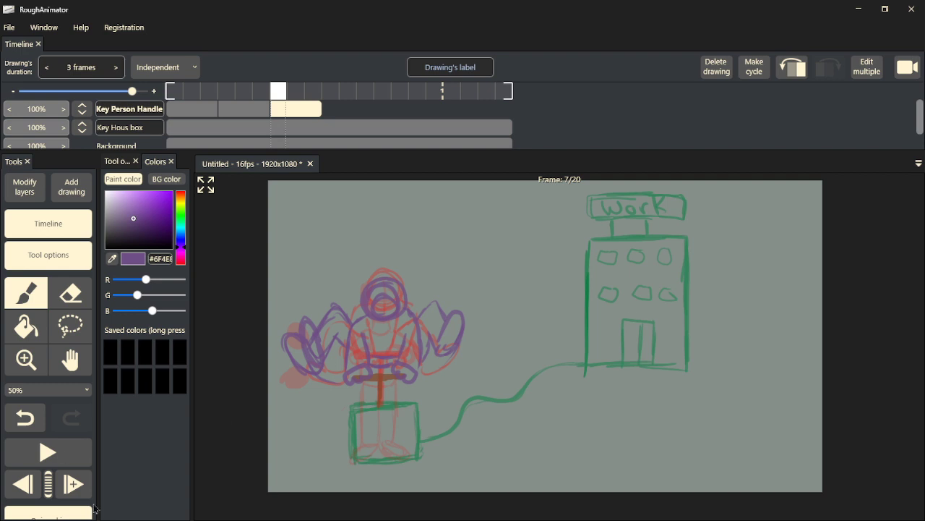
- Add a drawing at frame 10 and sketch the building-side leg and foot in purple, swinging down beside the box
click(72, 484)
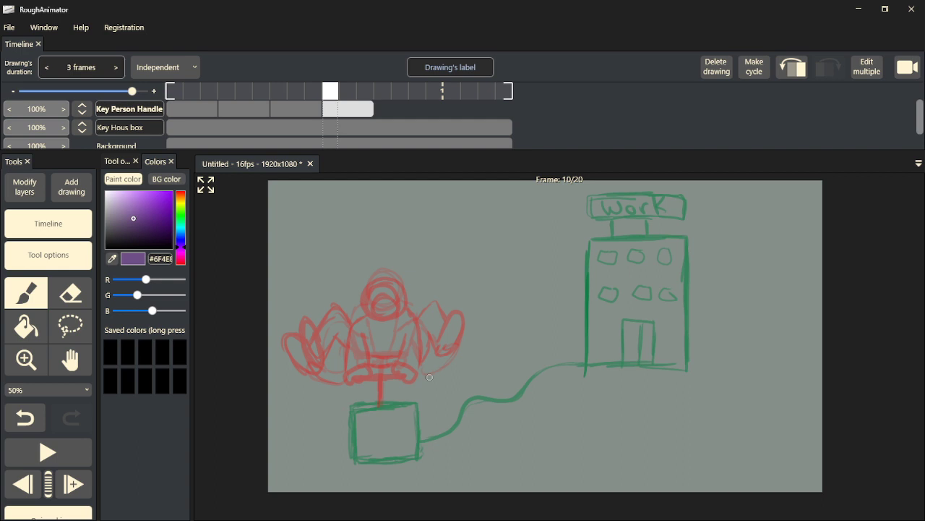
drag(430, 377, 441, 374)
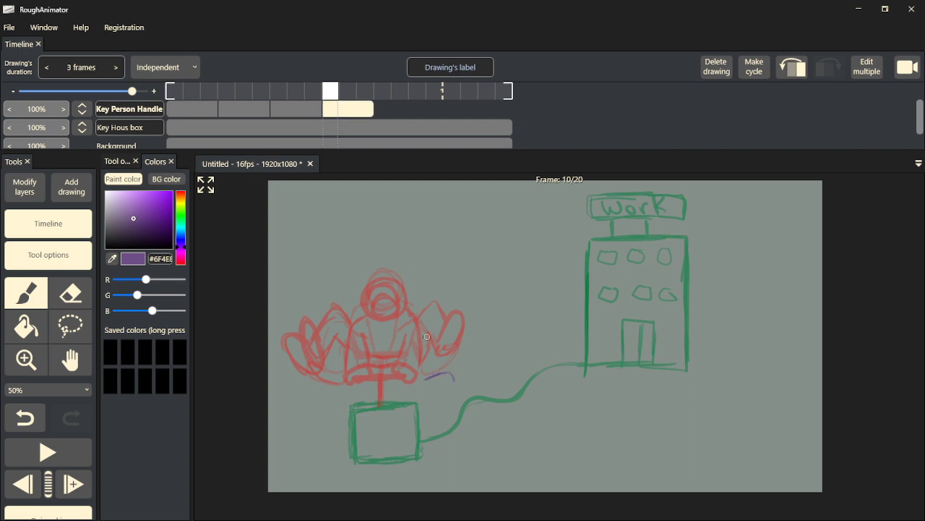
drag(437, 303, 425, 375)
drag(461, 316, 447, 375)
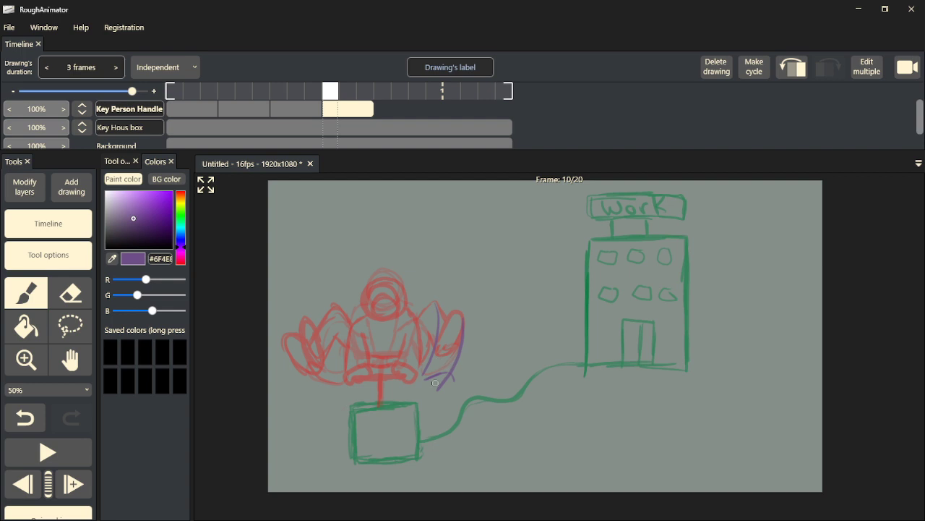
mouse_move(425, 350)
mouse_down()
mouse_move(439, 389)
mouse_move(427, 357)
mouse_up()
mouse_move(429, 406)
mouse_down()
mouse_move(437, 372)
mouse_move(452, 380)
mouse_move(434, 411)
mouse_move(434, 377)
mouse_move(450, 370)
mouse_move(438, 397)
mouse_move(402, 374)
mouse_up()
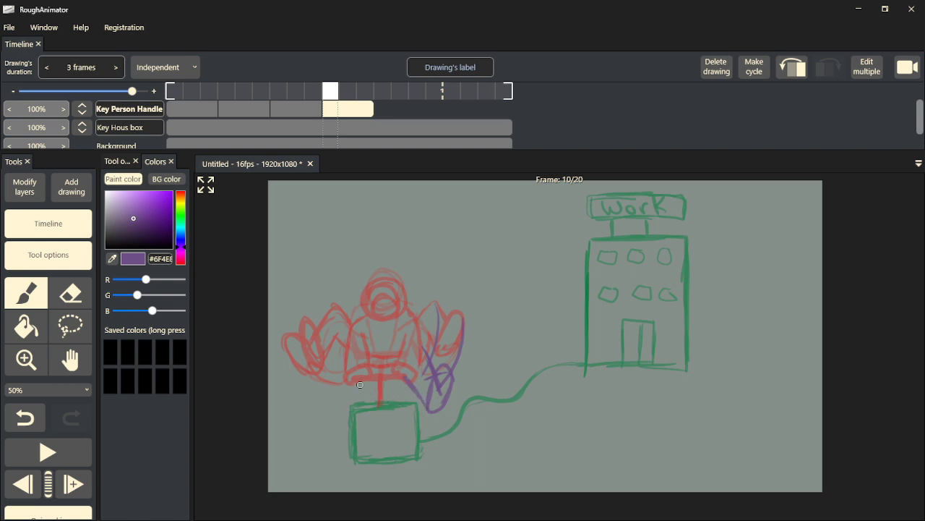
- Sketch the frame 10 figure's hands on top of the box, its arms, the other splayed leg, the torso and a lowered head
drag(347, 398, 372, 401)
key(ctrl+z)
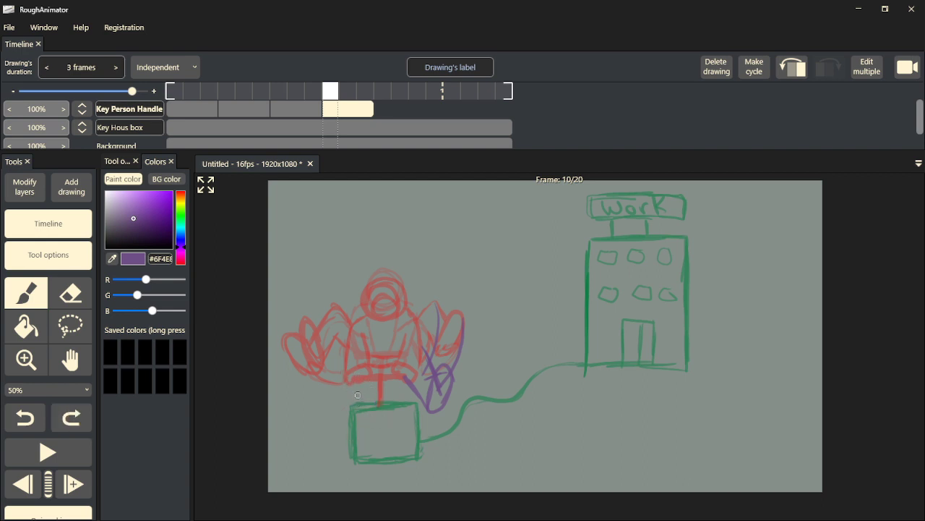
mouse_move(358, 392)
mouse_down()
mouse_move(353, 402)
mouse_move(385, 389)
mouse_move(414, 399)
mouse_move(390, 392)
mouse_move(360, 359)
mouse_move(370, 342)
mouse_up()
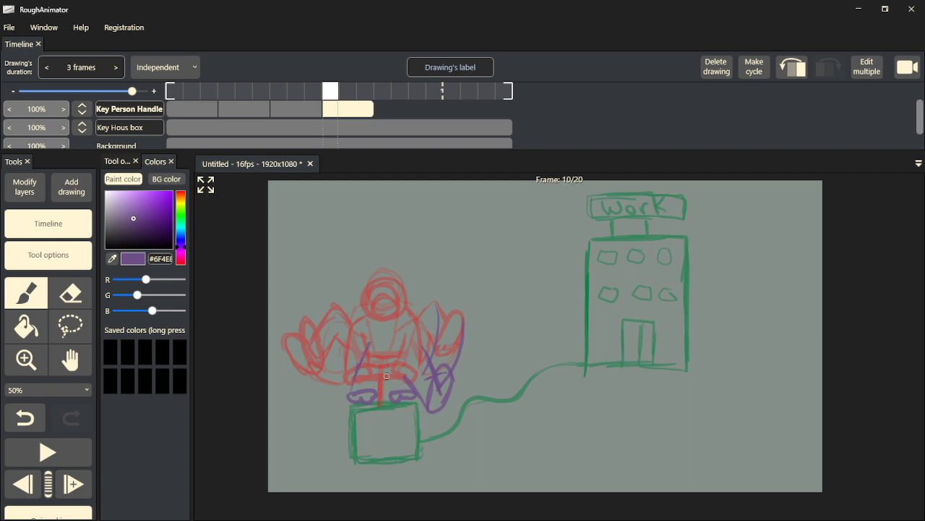
mouse_move(348, 371)
mouse_down()
mouse_move(321, 419)
mouse_move(315, 382)
mouse_move(328, 417)
mouse_move(310, 388)
mouse_move(329, 410)
mouse_move(371, 392)
mouse_up()
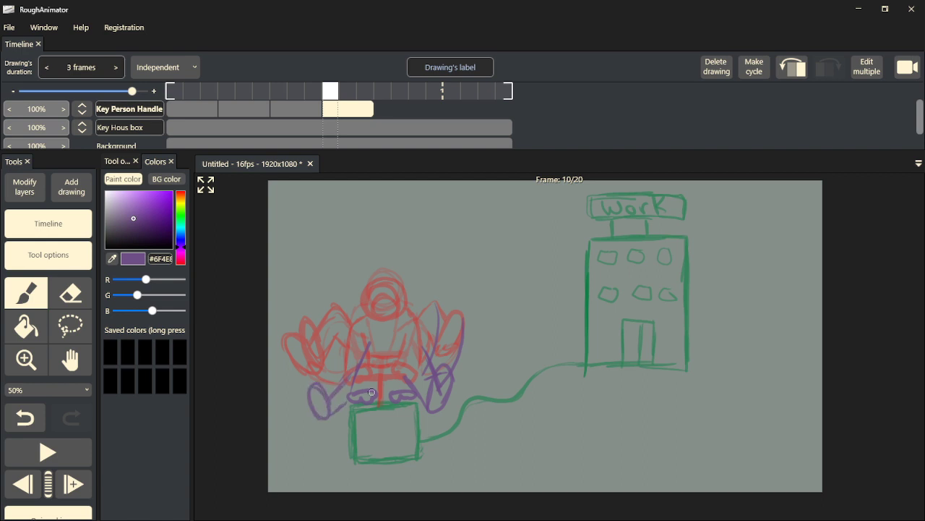
mouse_move(419, 395)
mouse_down()
mouse_move(412, 344)
mouse_move(406, 359)
mouse_up()
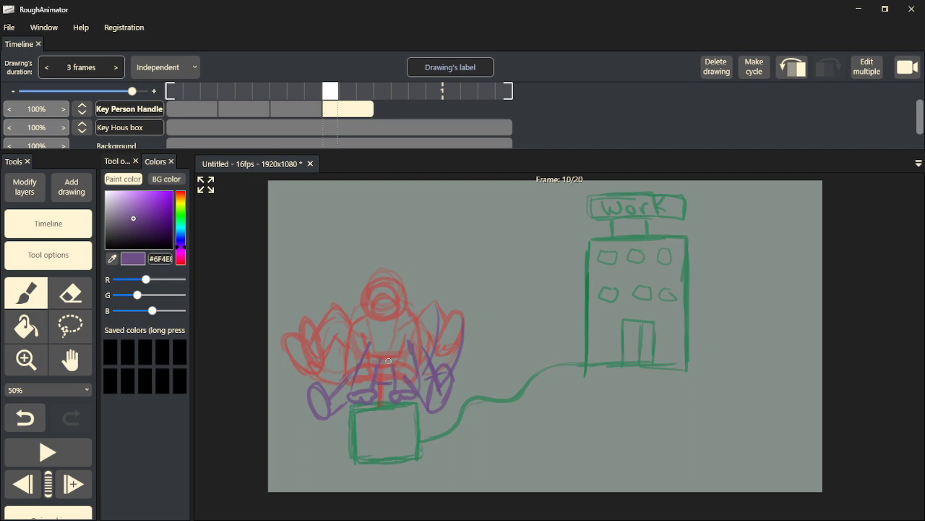
mouse_move(387, 334)
mouse_down()
mouse_move(374, 351)
mouse_move(399, 319)
mouse_up()
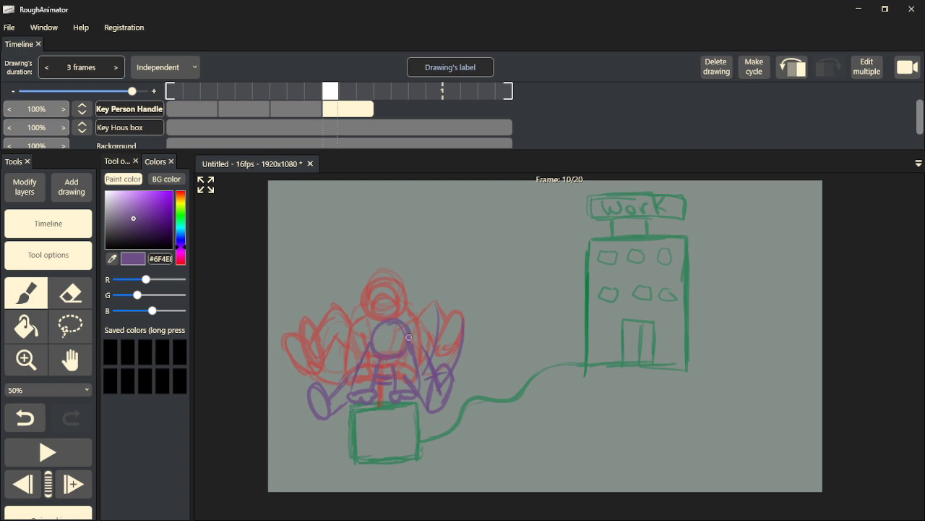
- Refine the frame 10 figure's legs and erase the overlapping construction lines around the building-side leg and foot
drag(342, 383, 345, 403)
mouse_move(417, 406)
mouse_down()
mouse_move(441, 413)
mouse_move(446, 376)
mouse_move(447, 391)
mouse_move(428, 391)
mouse_up()
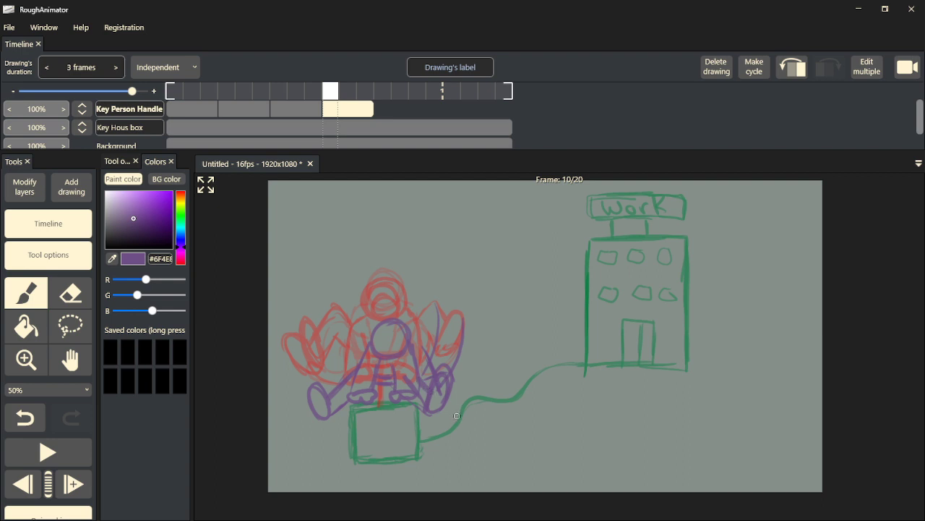
key(e)
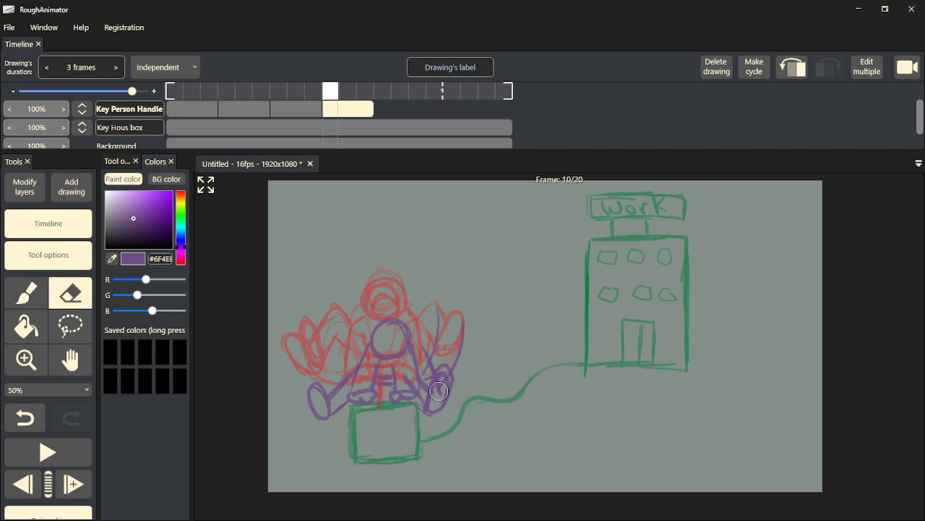
mouse_move(441, 384)
mouse_down()
mouse_move(454, 369)
mouse_move(430, 372)
mouse_move(429, 328)
mouse_move(439, 311)
mouse_move(459, 362)
mouse_move(463, 328)
mouse_move(406, 386)
mouse_move(409, 372)
mouse_up()
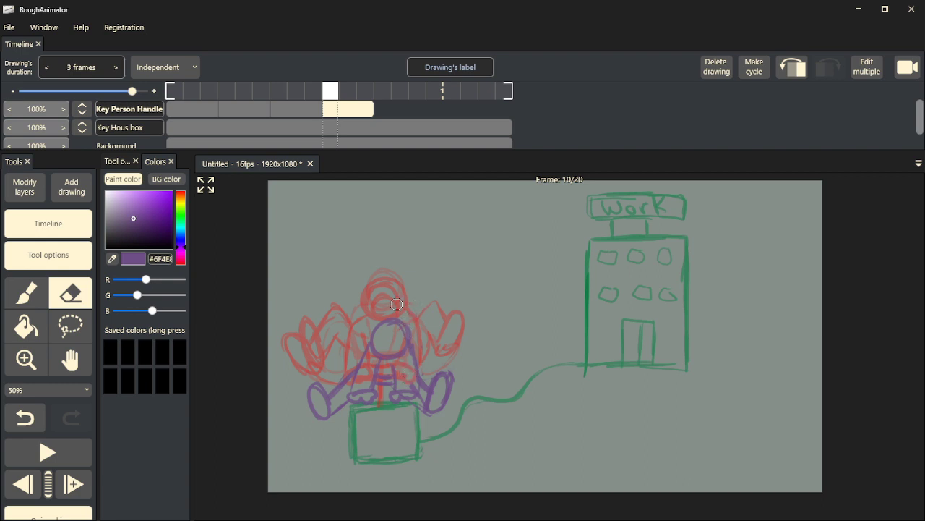
- Play back the animation to check the key poses, and stop playback
key(space)
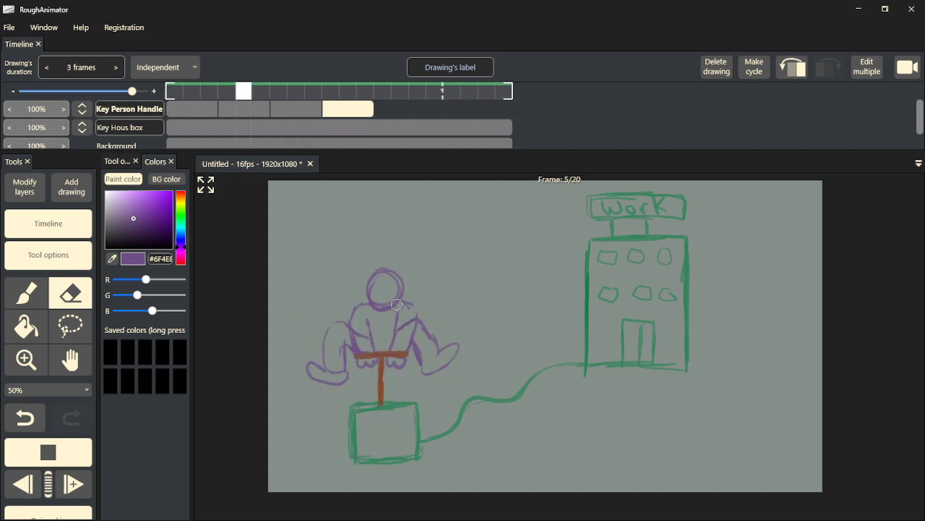
key(space)
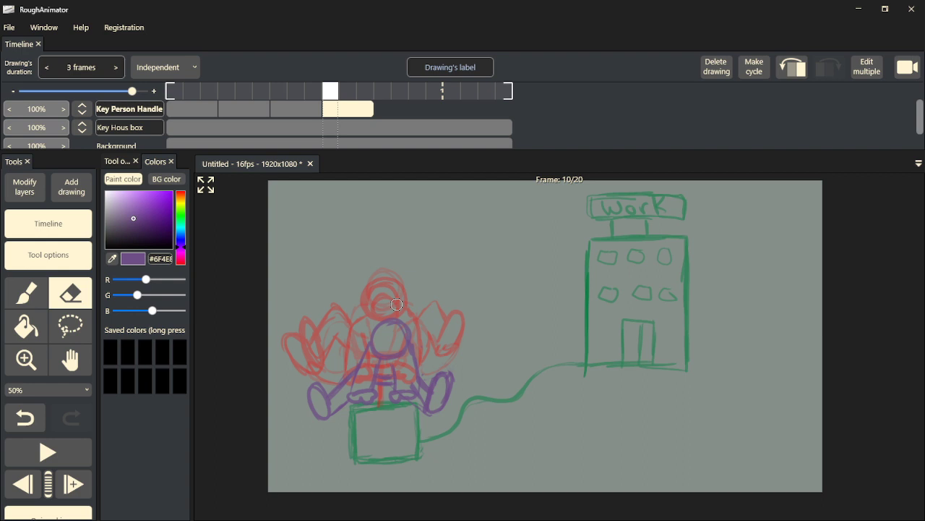
- Sample the brown swatch from the first drawing and brush the fully pushed-down handle bar on top of the box at frame 10
click(201, 115)
key(alt)
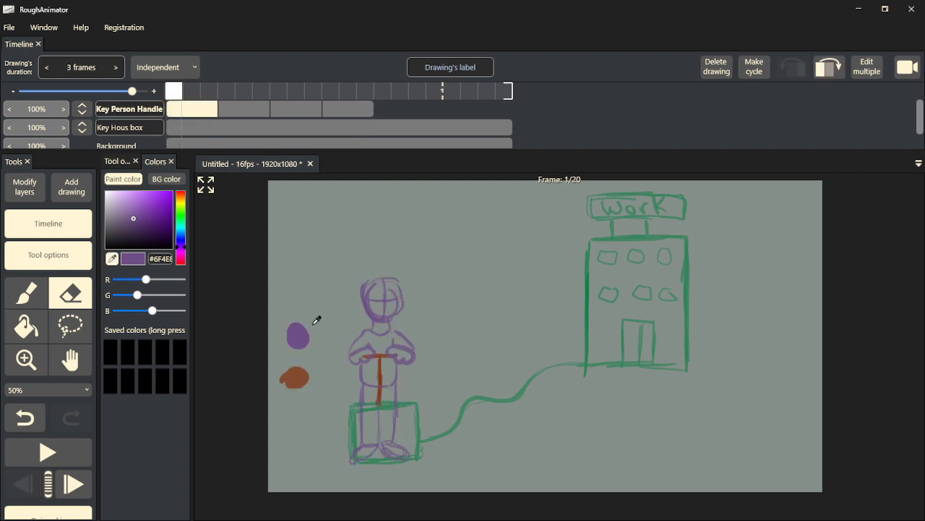
click(299, 375)
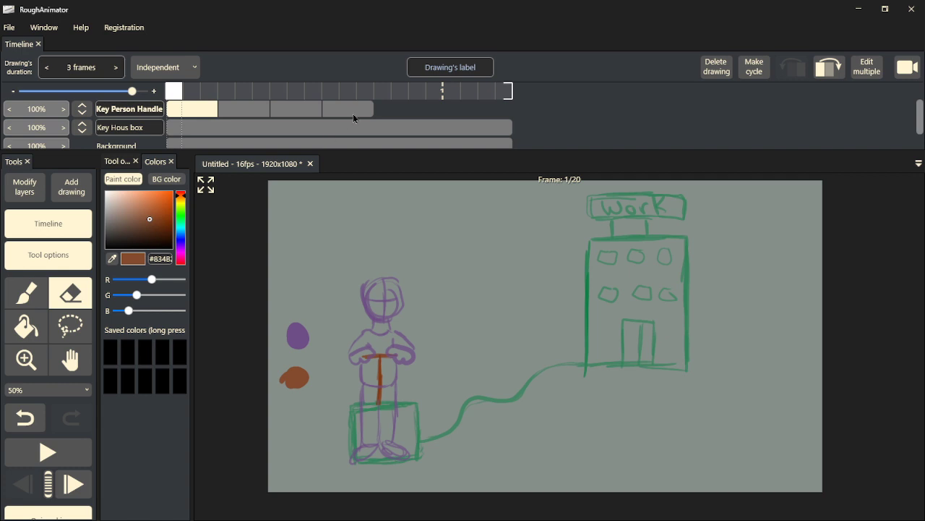
click(354, 112)
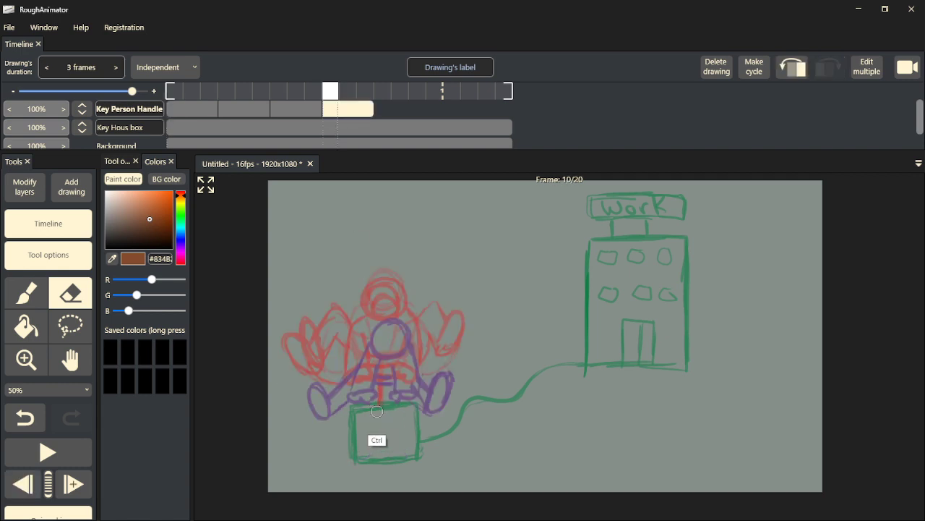
key(ctrl+z)
key(b)
mouse_move(391, 394)
mouse_down()
mouse_move(402, 398)
mouse_move(382, 395)
mouse_up()
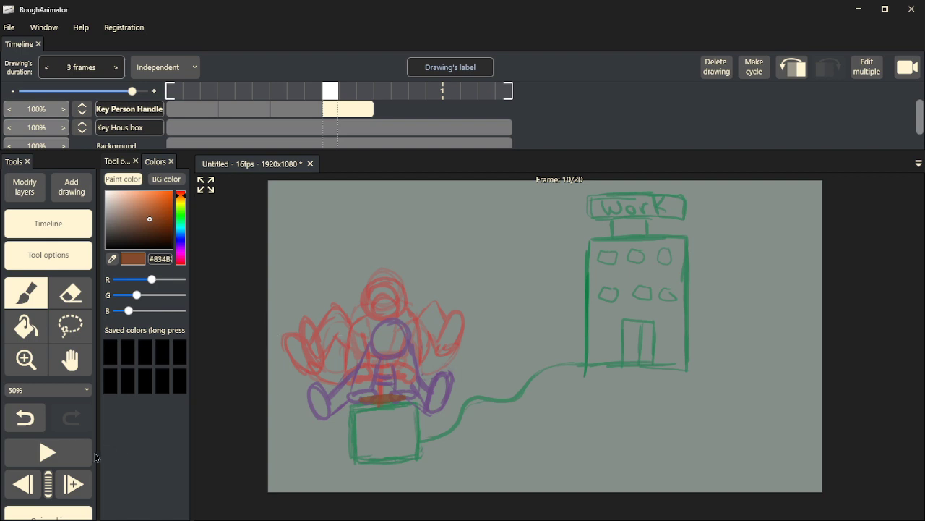
- Add blank 3-frame drawings at frames 13 and 16 on the Key Person Handle layer and lasso the Work building
click(72, 484)
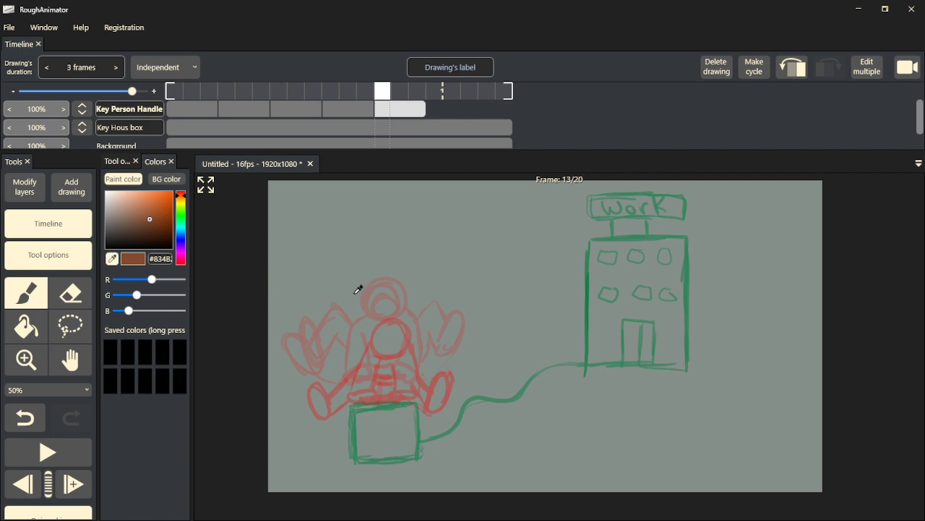
alt+click(624, 239)
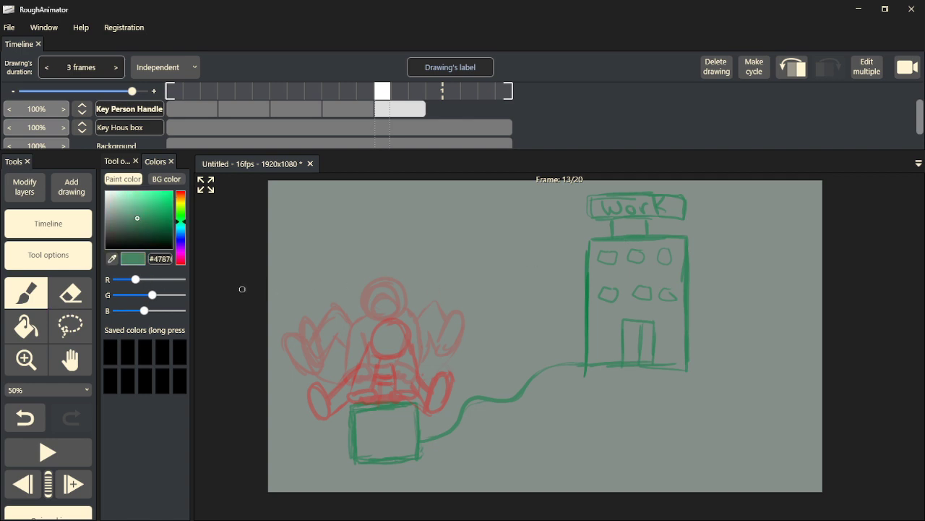
click(70, 325)
mouse_move(714, 382)
mouse_down()
mouse_move(694, 395)
mouse_move(600, 401)
mouse_move(569, 361)
mouse_move(568, 242)
mouse_move(590, 182)
mouse_move(722, 169)
mouse_move(772, 212)
mouse_move(745, 355)
mouse_move(684, 386)
mouse_up()
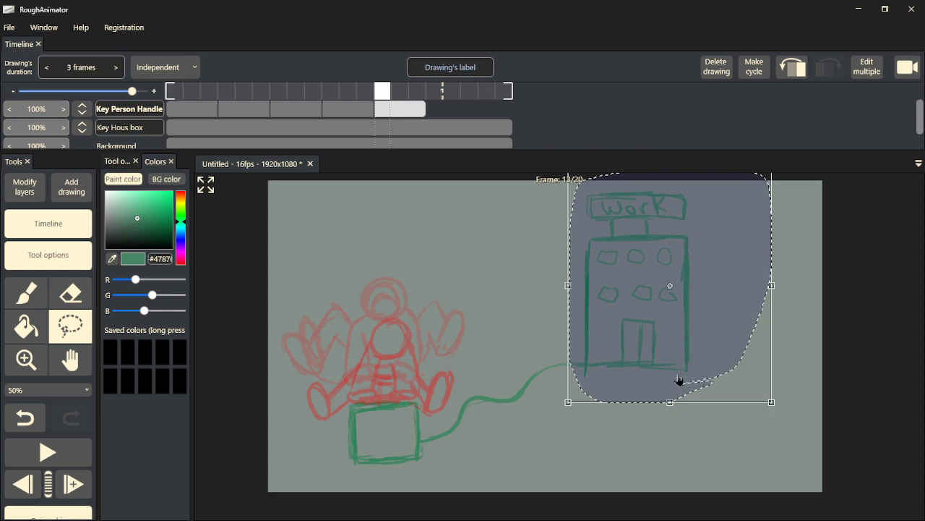
click(73, 483)
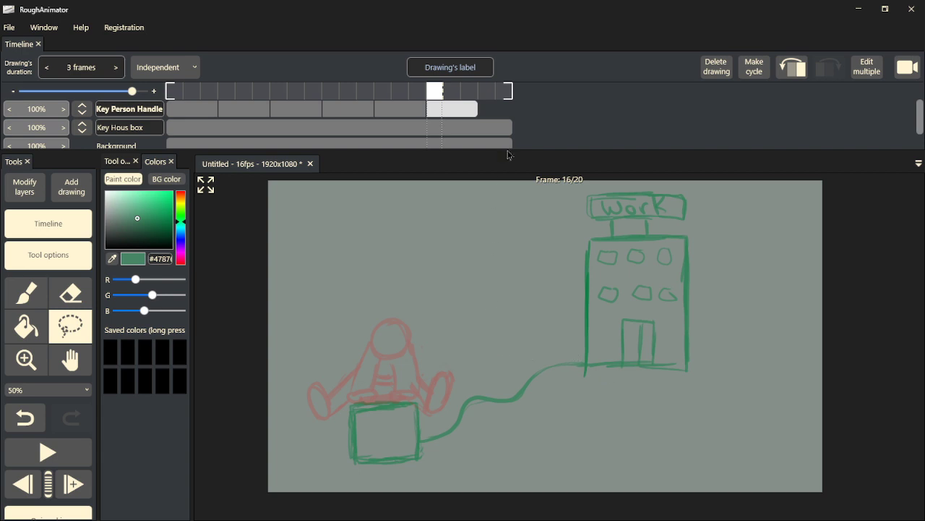
scroll(506, 139, down, 1)
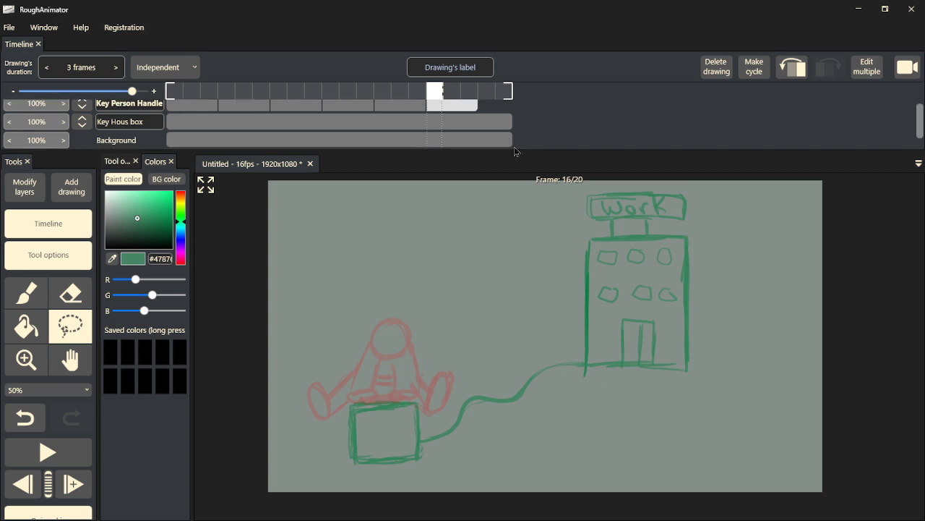
scroll(127, 127, up, 1)
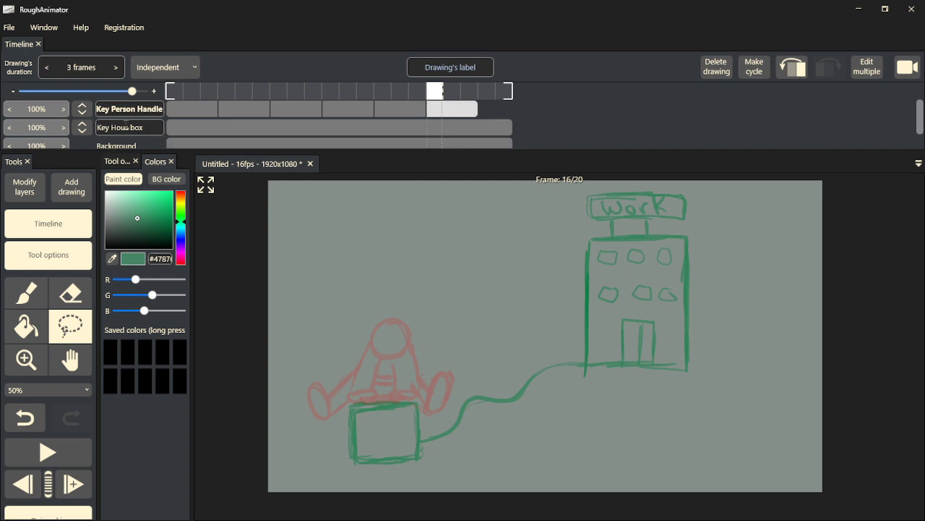
- Create a new layer named "Key House" and extend its first drawing to 15 frames
click(30, 192)
click(45, 209)
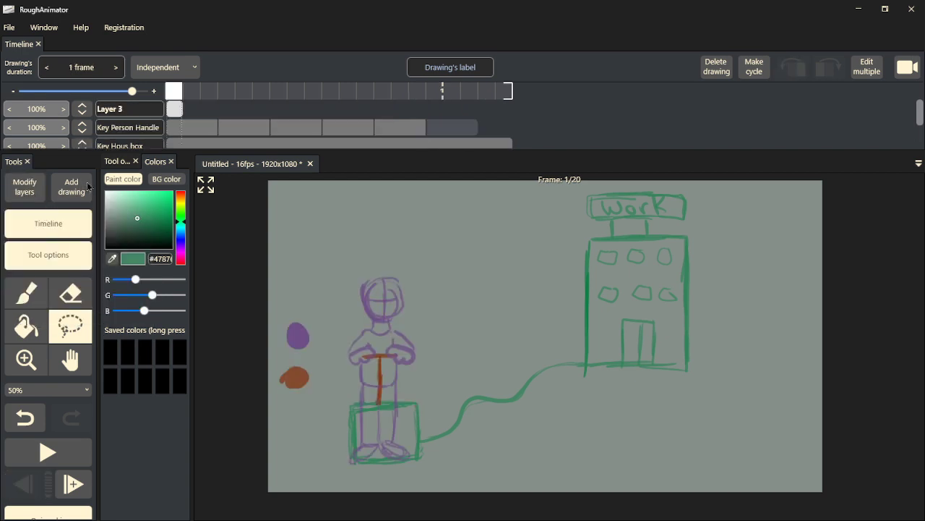
double_click(132, 109)
text(Key House)
drag(184, 112, 430, 111)
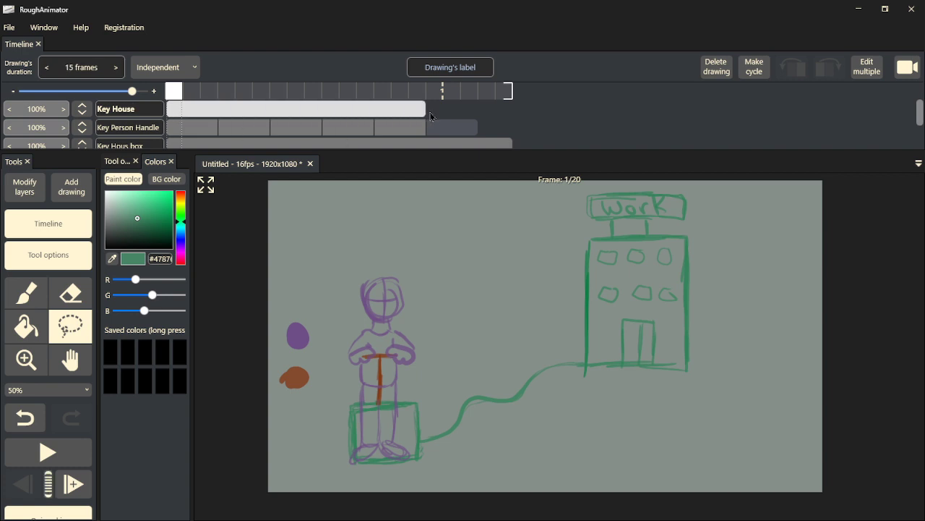
- Add a Key House drawing at frame 16 lasting 3 frames, and shorten the Key Hous box drawing to 15 frames
click(67, 491)
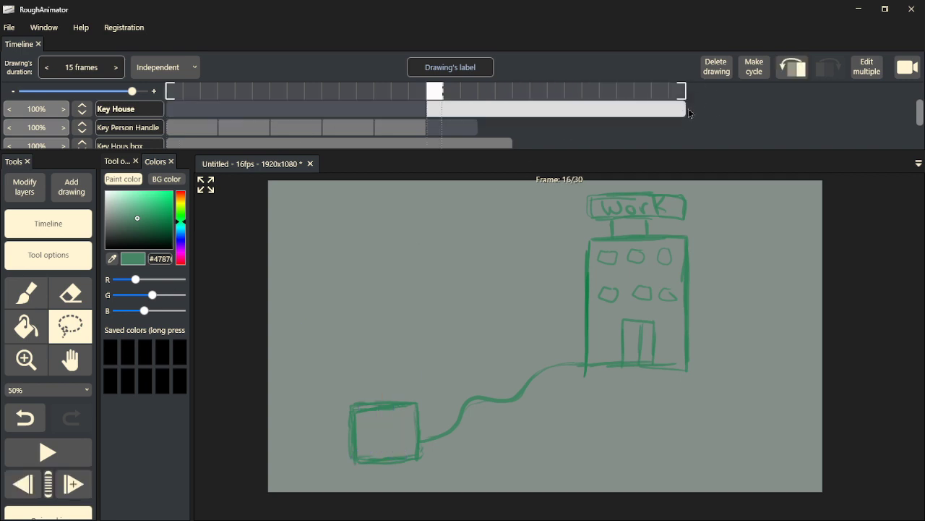
drag(684, 110, 465, 115)
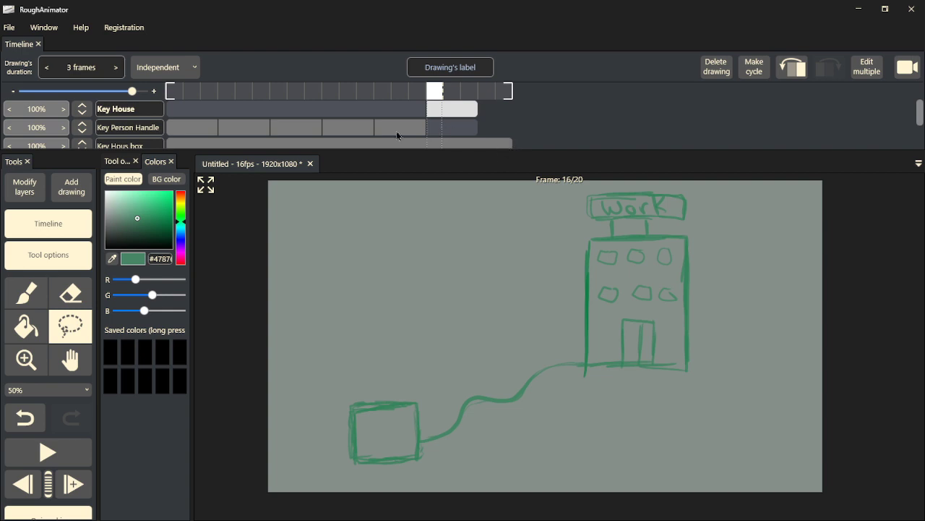
scroll(397, 133, down, 1)
click(455, 124)
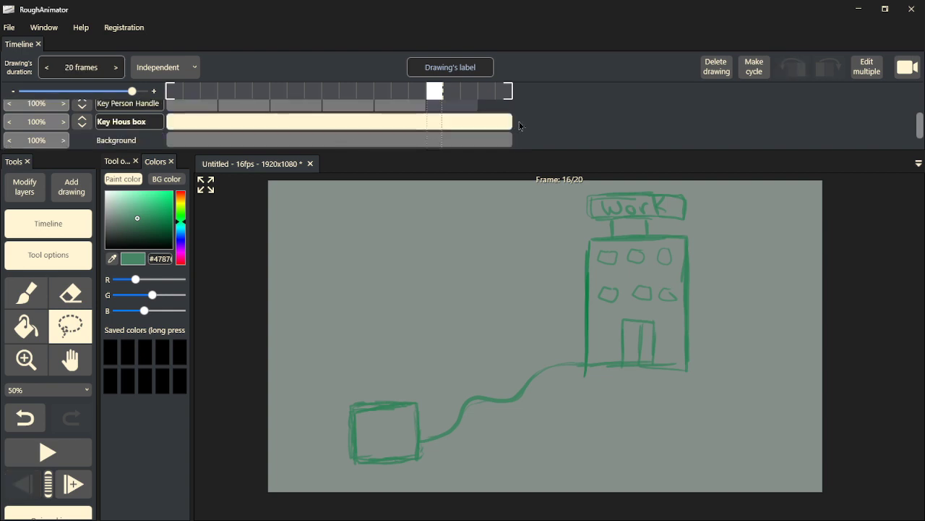
drag(514, 126, 426, 126)
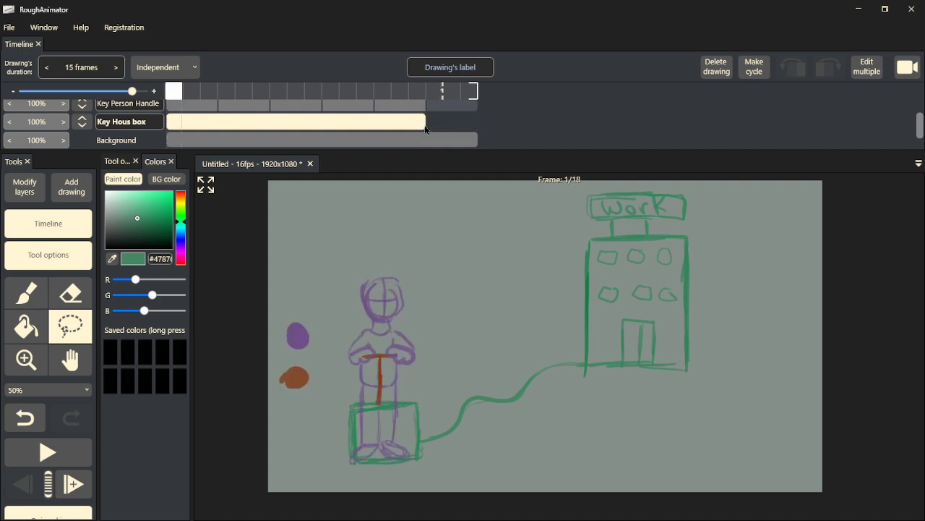
- Try to paste the lassoed building into the Key House drawing at frame 16 and move it toward the canvas centre
scroll(429, 130, up, 1)
click(435, 110)
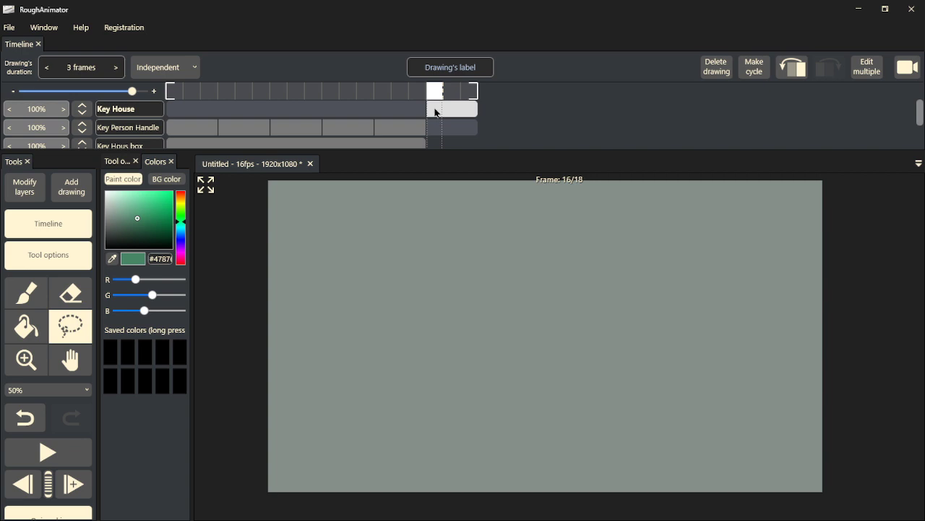
key(ctrl+v)
drag(660, 285, 555, 327)
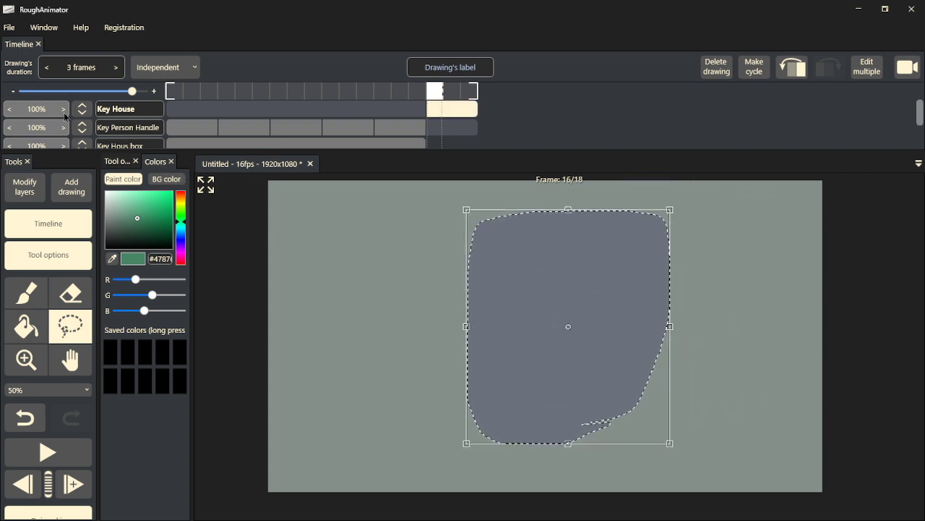
- Save the project as "Work Office"
click(9, 27)
click(35, 102)
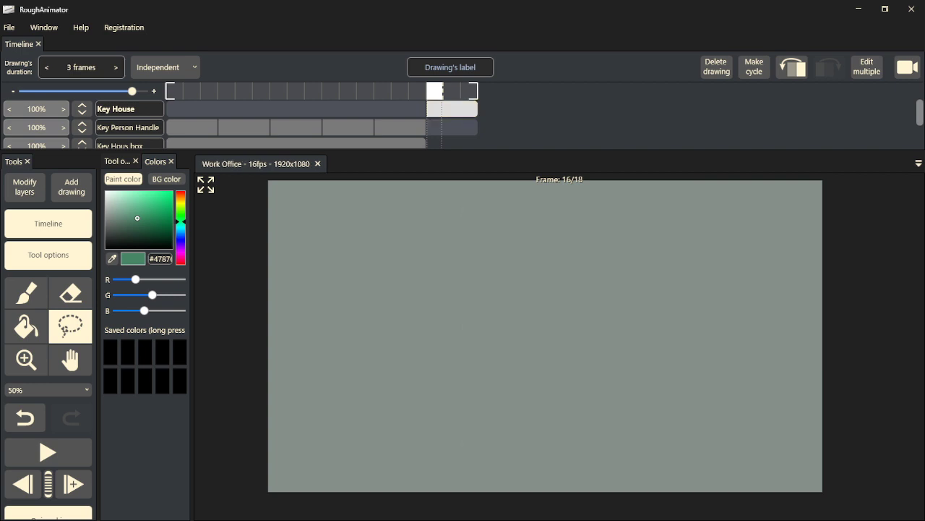
- Try to copy the building from the Key Person Handle layer into Key House at frame 16, and undo the paste
click(379, 129)
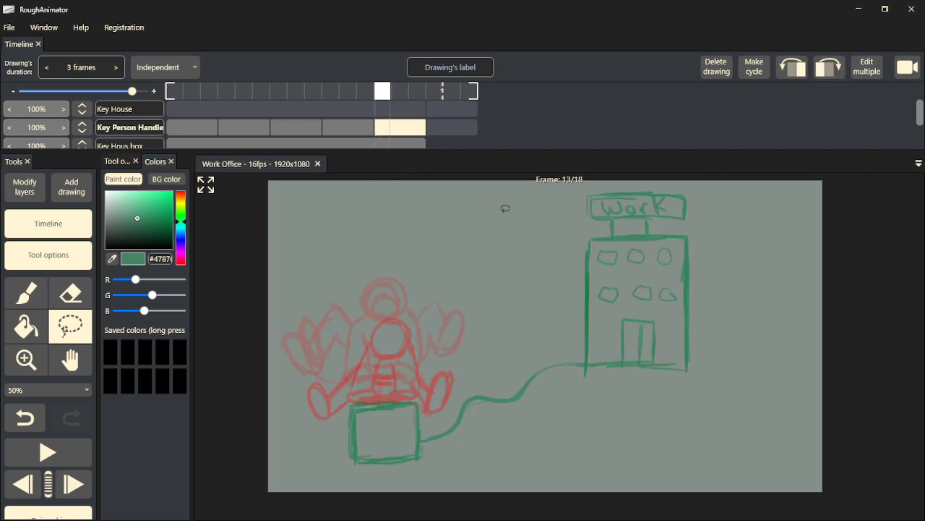
mouse_move(721, 369)
mouse_down()
mouse_move(630, 413)
mouse_move(569, 355)
mouse_move(554, 294)
mouse_move(566, 197)
mouse_move(760, 215)
mouse_up()
mouse_move(766, 250)
mouse_down()
mouse_move(752, 359)
mouse_move(710, 402)
mouse_move(688, 403)
mouse_up()
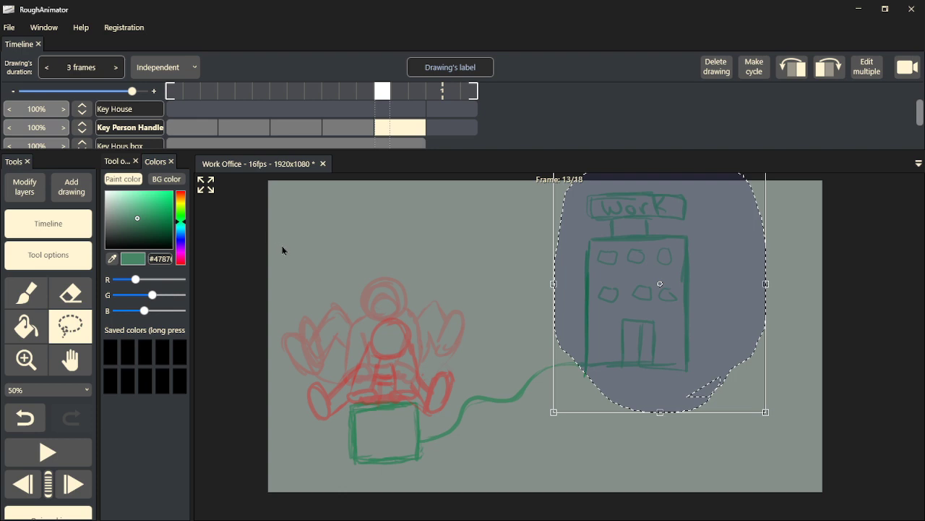
click(440, 110)
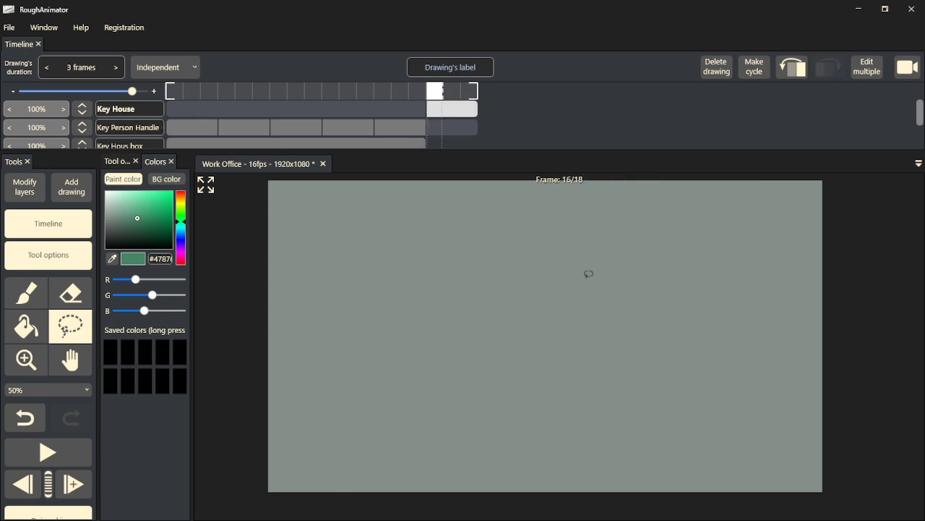
key(ctrl+v)
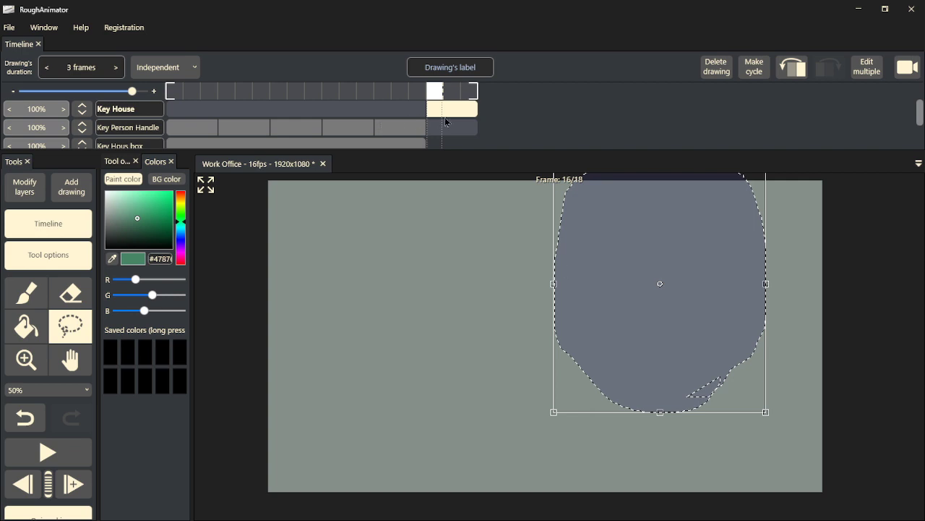
key(ctrl+z)
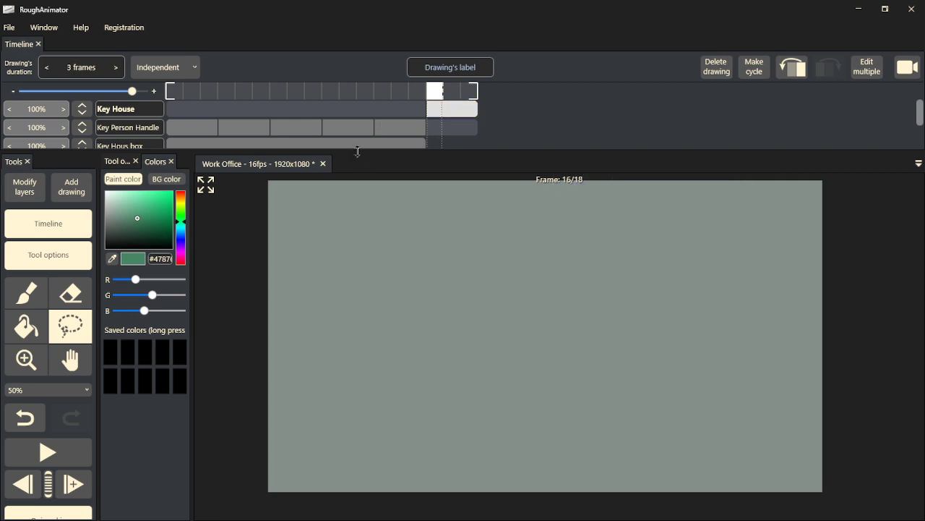
- Lasso the Work building on the Key Hous box layer and paste a copy into the Key House drawing at frame 16
click(396, 130)
scroll(387, 138, down, 1)
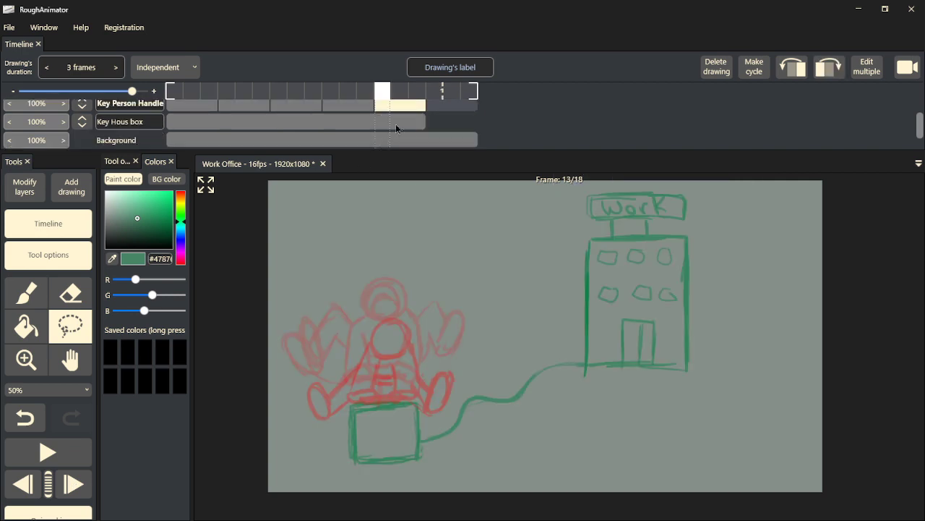
click(396, 127)
mouse_move(726, 352)
mouse_down()
mouse_move(717, 371)
mouse_move(623, 434)
mouse_move(550, 336)
mouse_move(571, 174)
mouse_move(754, 238)
mouse_move(704, 384)
mouse_move(658, 389)
mouse_up()
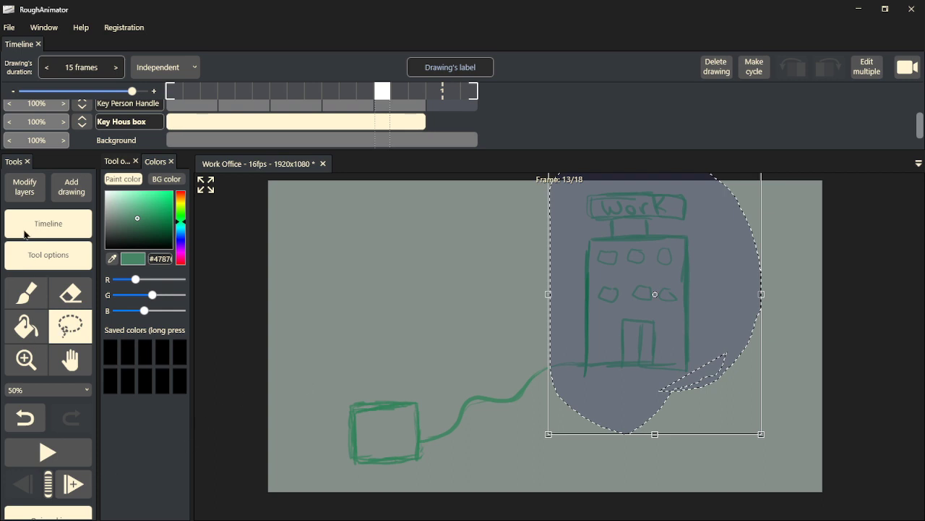
scroll(445, 139, up, 1)
click(443, 133)
click(454, 112)
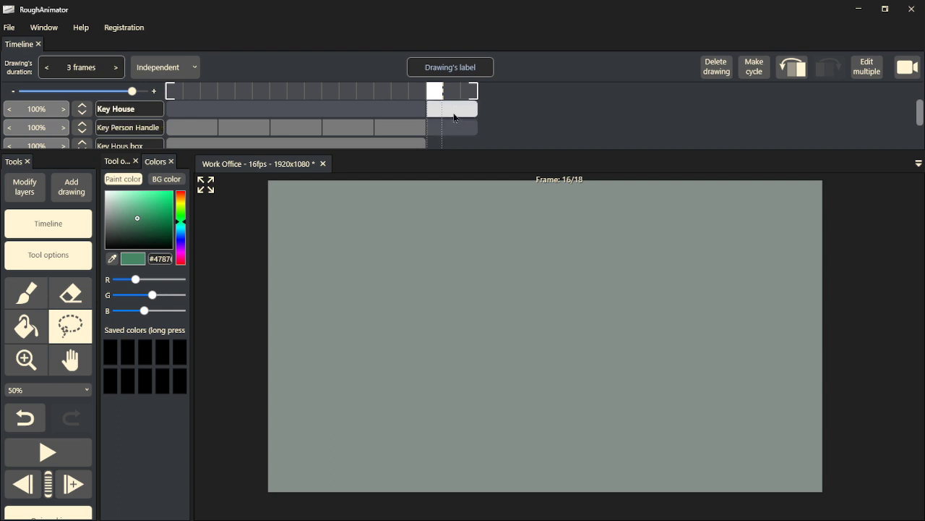
key(ctrl+v)
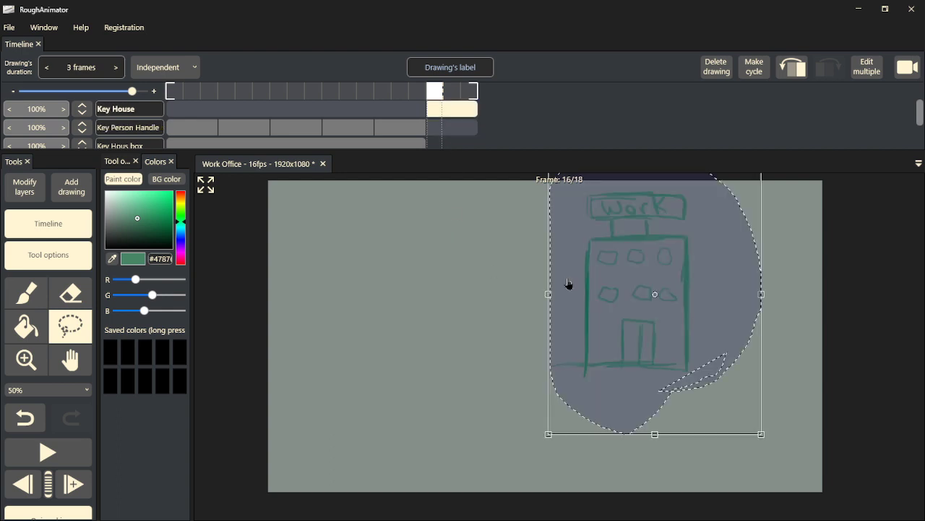
- Move the pasted building to the canvas centre, enlarge it to nearly fill the frame height, and deselect it
mouse_move(624, 306)
mouse_down()
mouse_move(551, 348)
mouse_move(544, 343)
mouse_up()
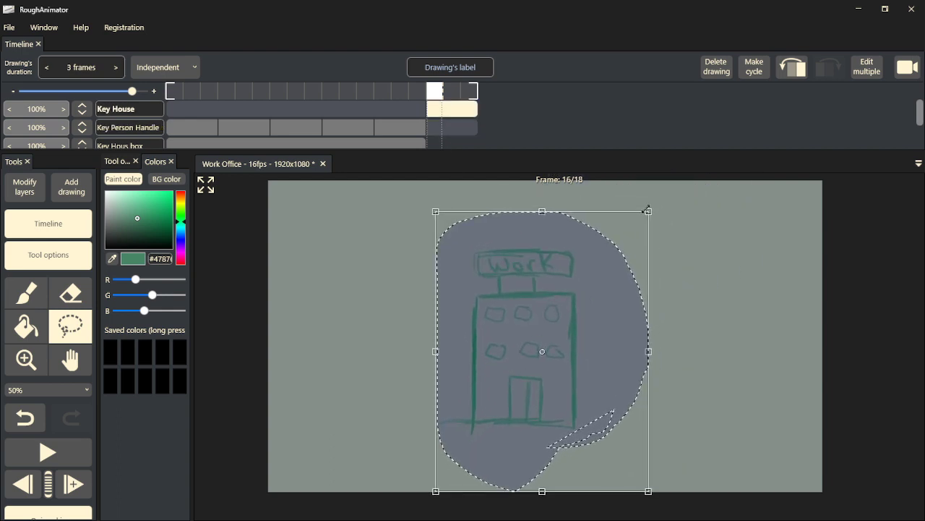
drag(647, 211, 690, 162)
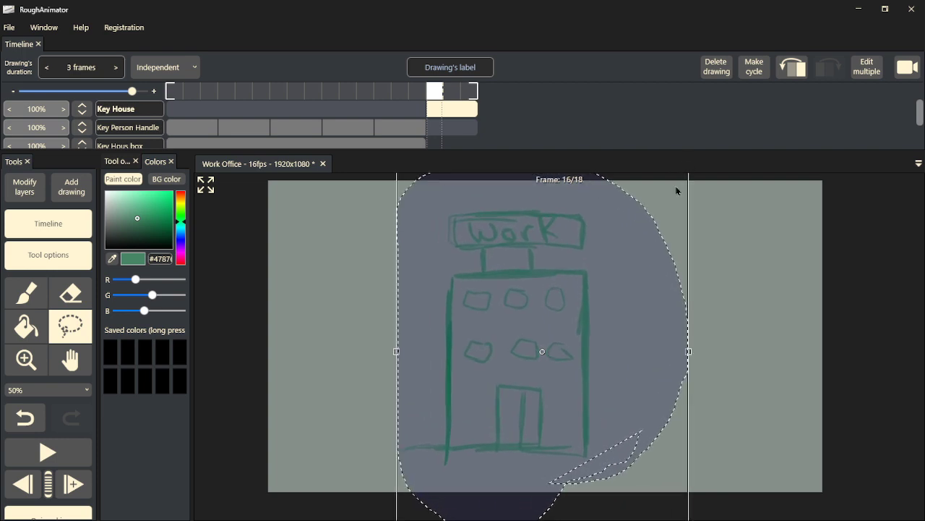
drag(571, 333, 576, 335)
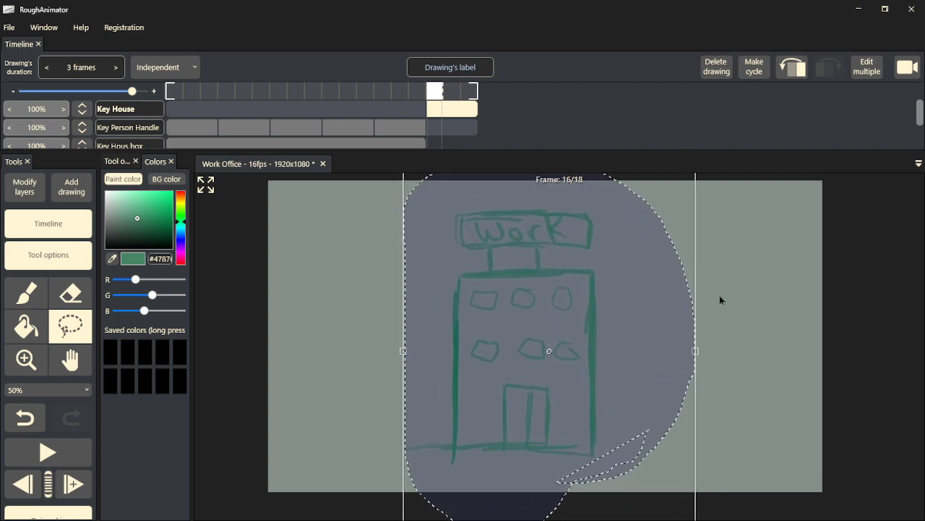
click(721, 291)
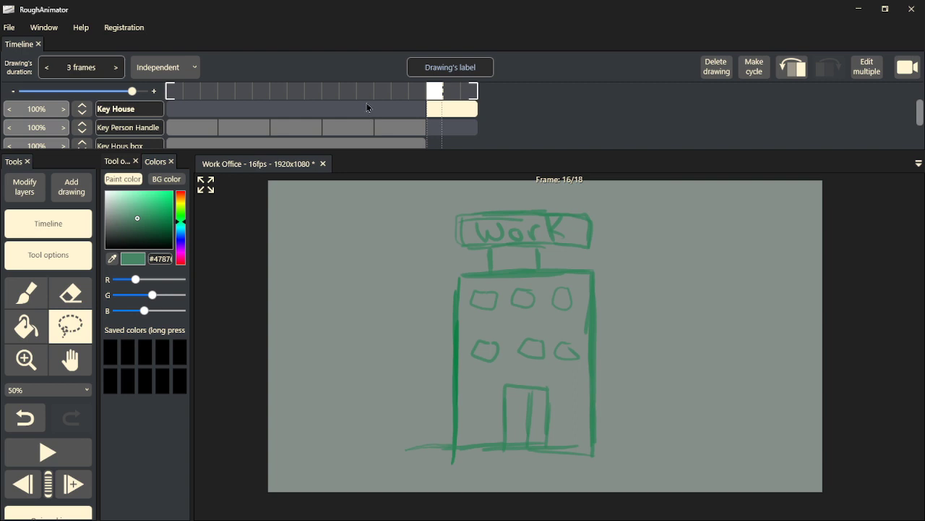
- Extend the frame 10 drawing on the Key Person Handle layer to 6 frames, replacing the blank drawing at frame 13
scroll(338, 133, down, 1)
scroll(350, 127, up, 1)
mouse_move(439, 90)
mouse_down()
mouse_move(365, 91)
mouse_move(420, 93)
mouse_up()
click(382, 128)
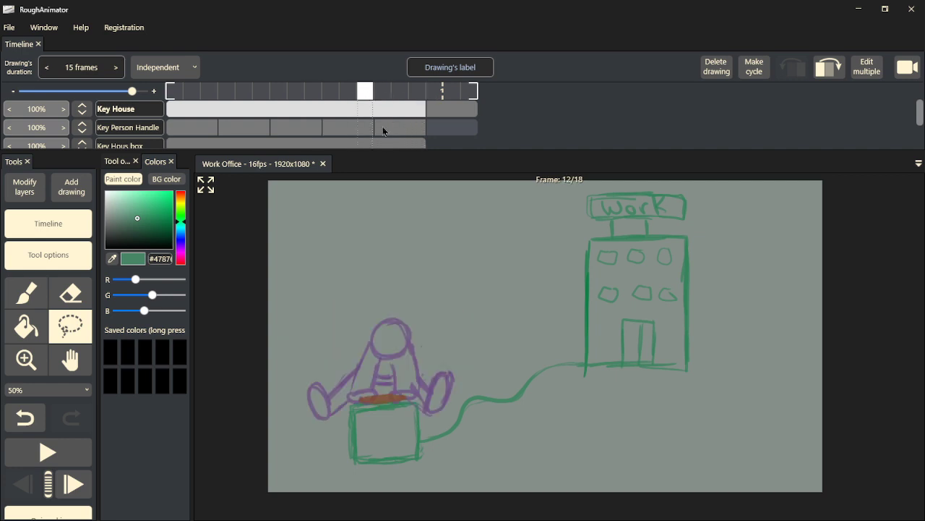
click(327, 130)
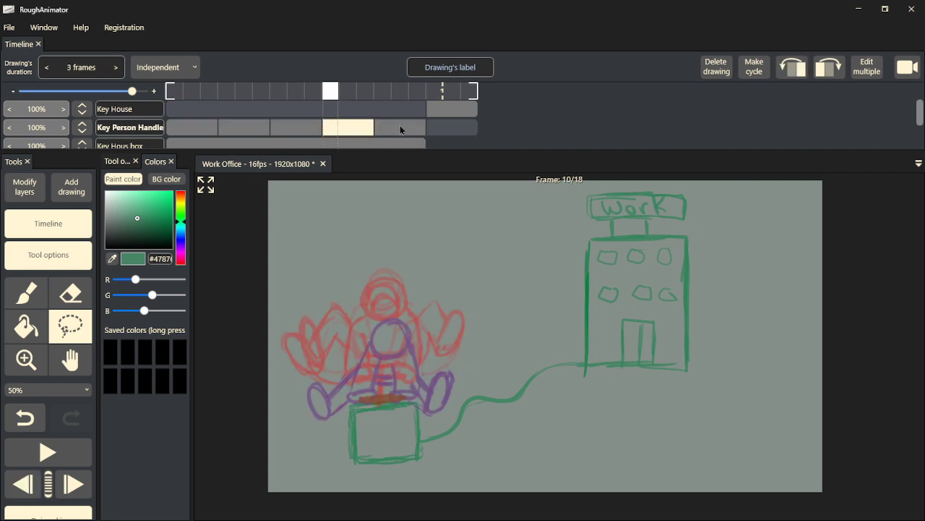
click(401, 129)
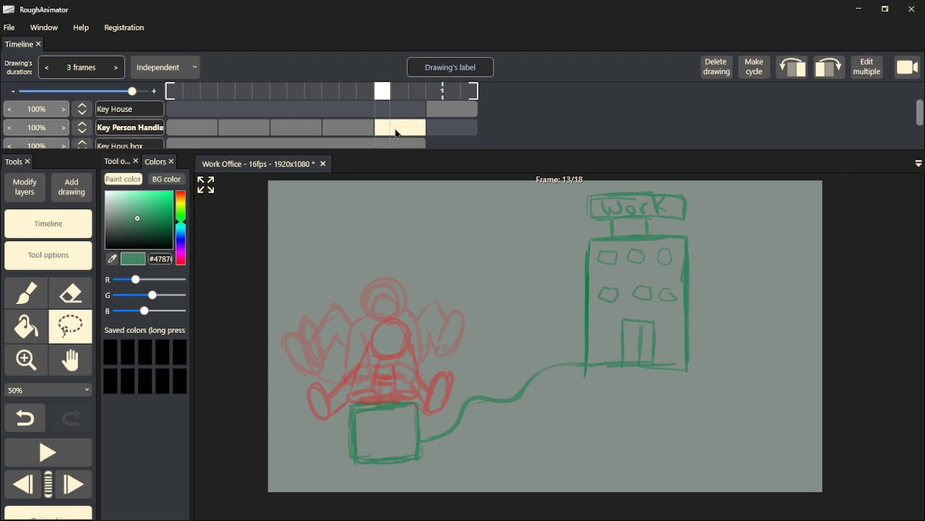
click(366, 132)
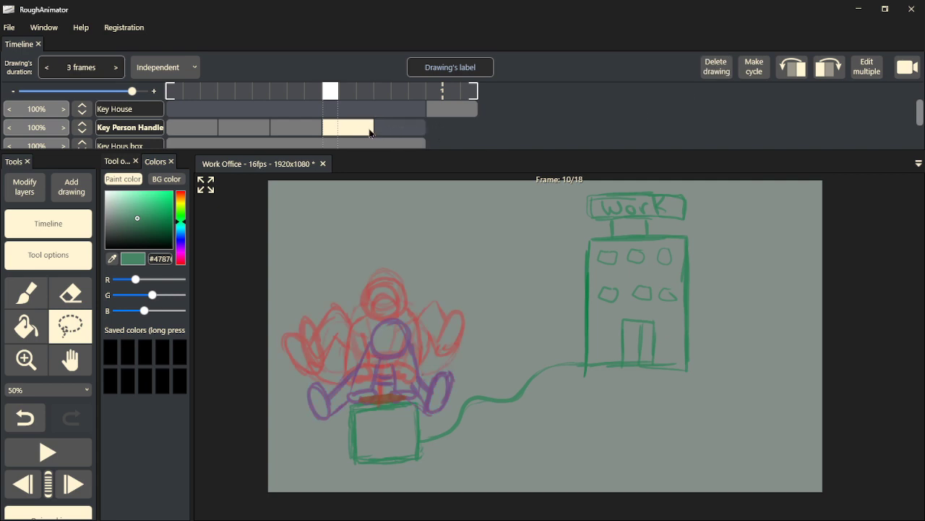
drag(374, 128, 427, 127)
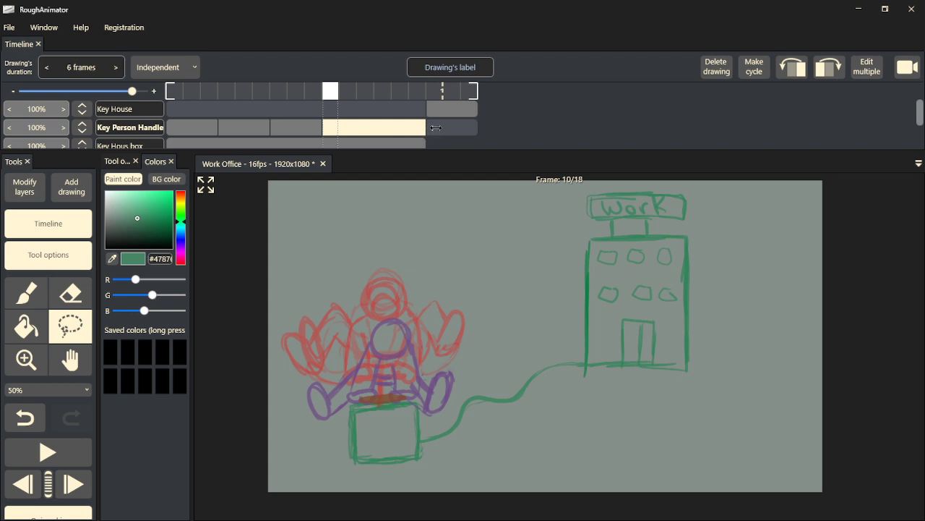
- Play back the animation from the first frame to check the timing of the key poses and the building close-up
mouse_move(261, 103)
mouse_down()
mouse_move(175, 101)
mouse_move(490, 110)
mouse_move(137, 108)
mouse_up()
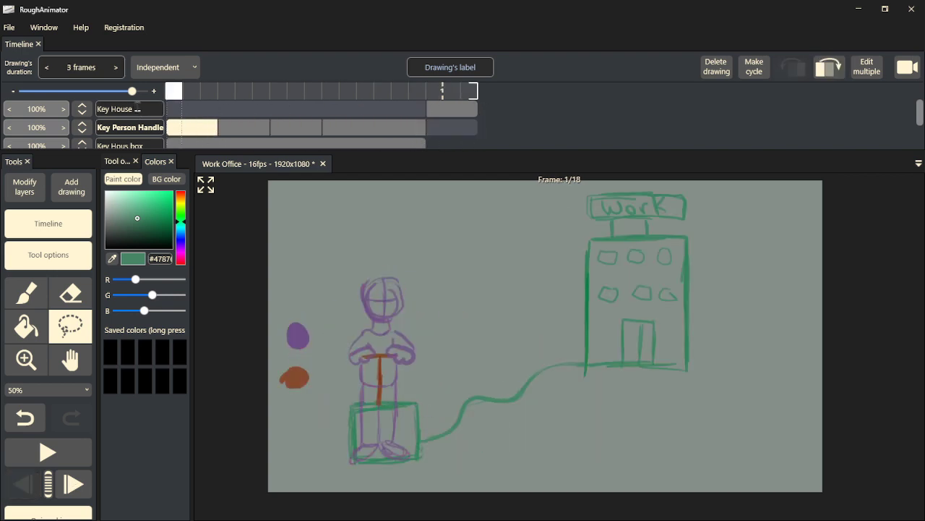
key(space)
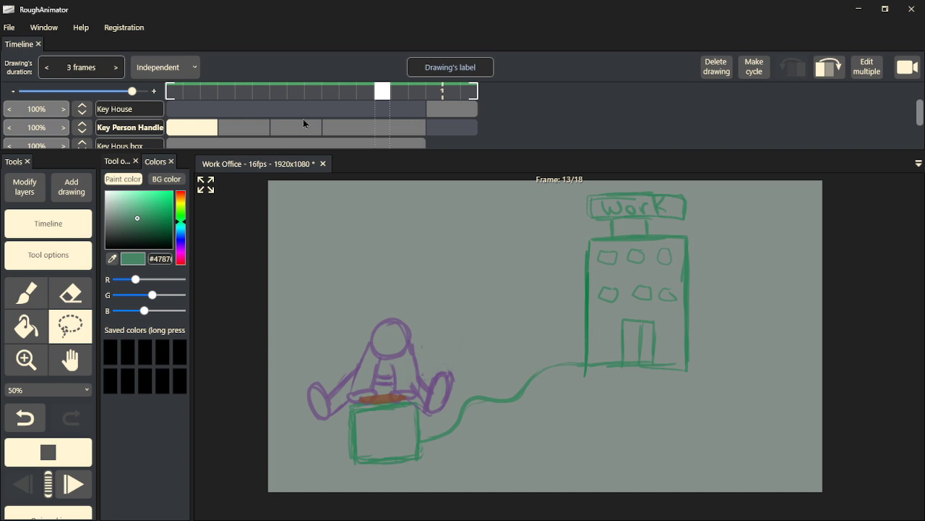
- Extend the Key House building close-up to 5 frames and play back from the first frame to check its timing
key(space)
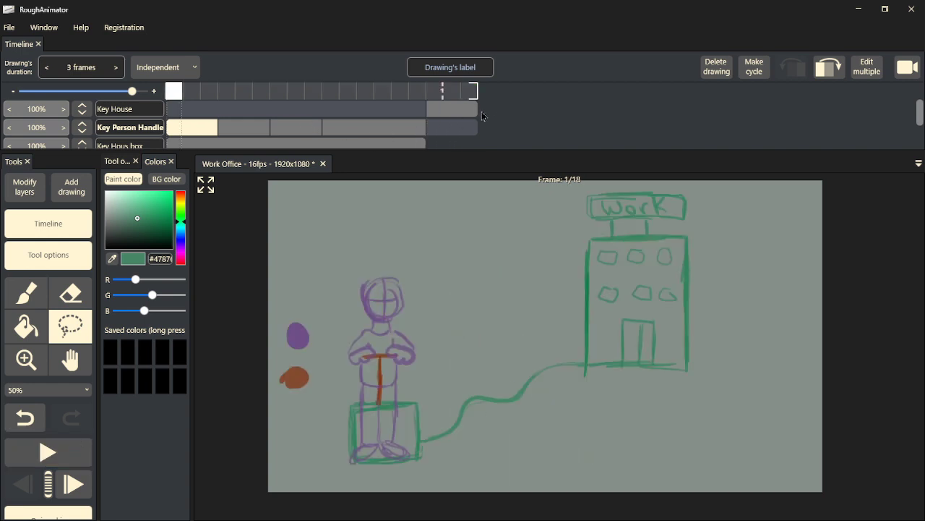
drag(478, 109, 528, 110)
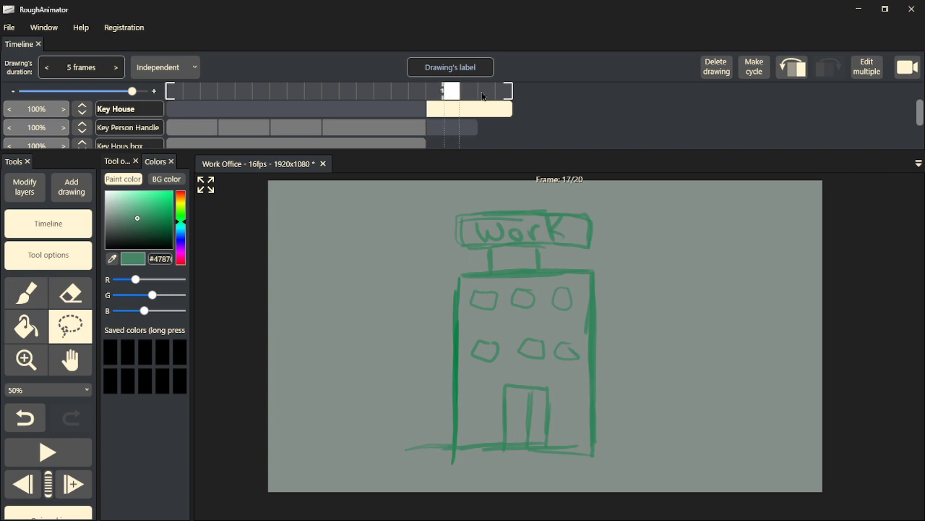
drag(217, 97, 168, 98)
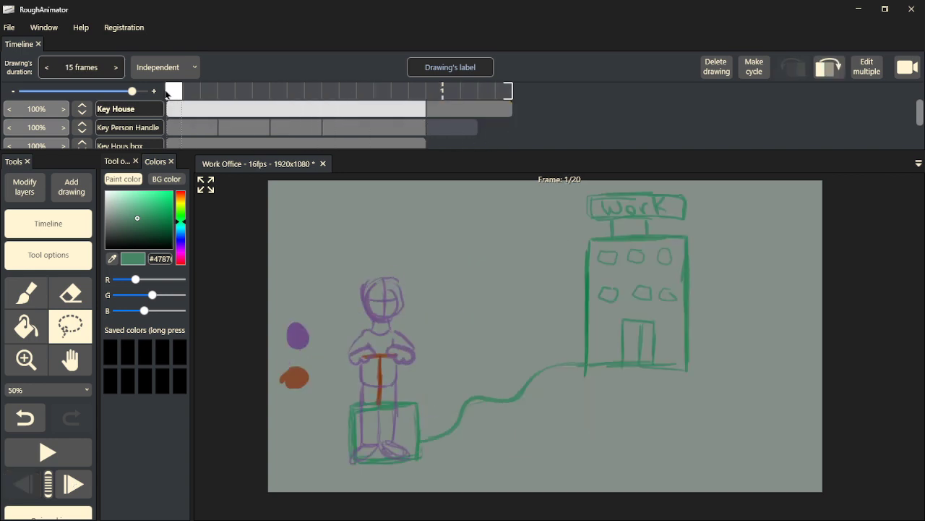
key(space)
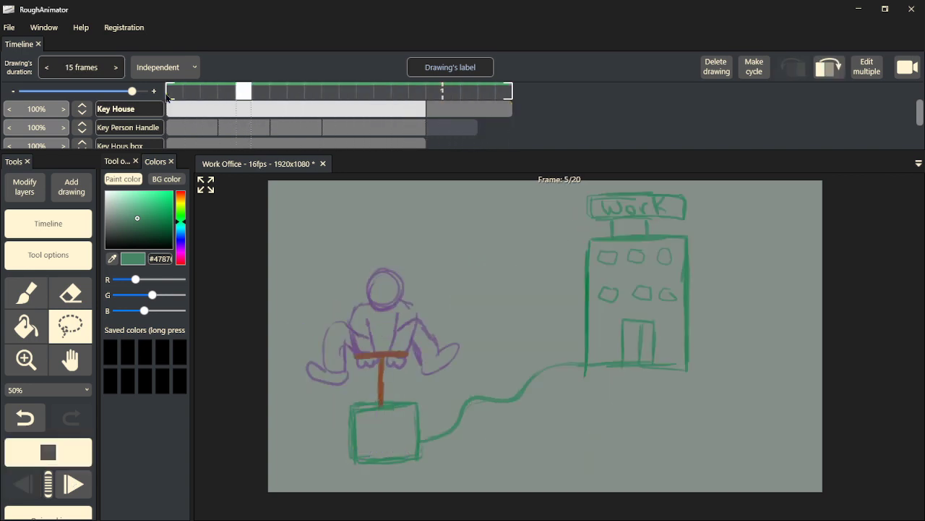
key(space)
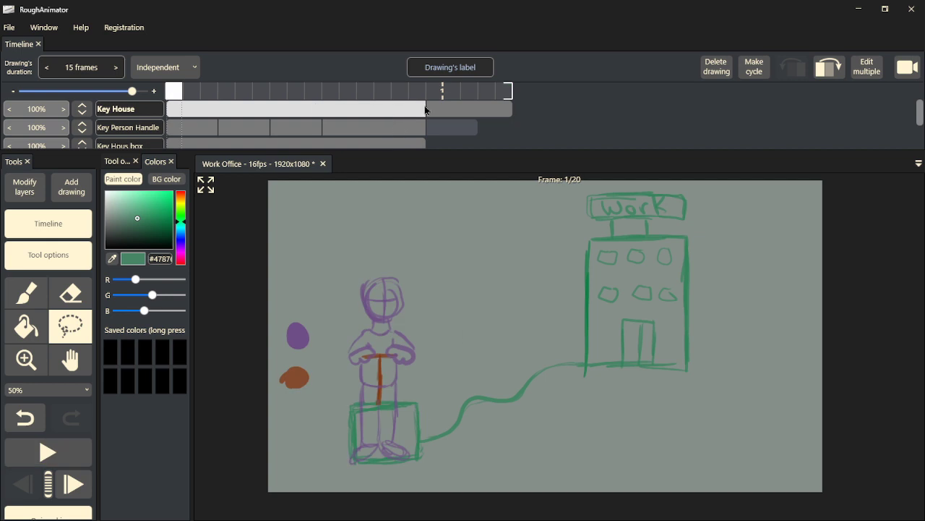
- Add a blank drawing after the building close-up on the Key House layer, shorten it to 2 frames, and switch to the Brush
click(510, 110)
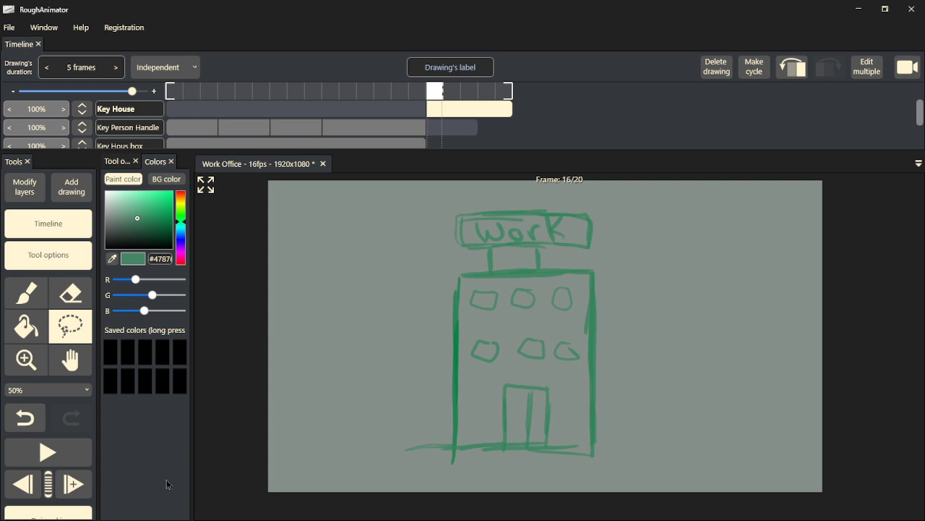
click(72, 483)
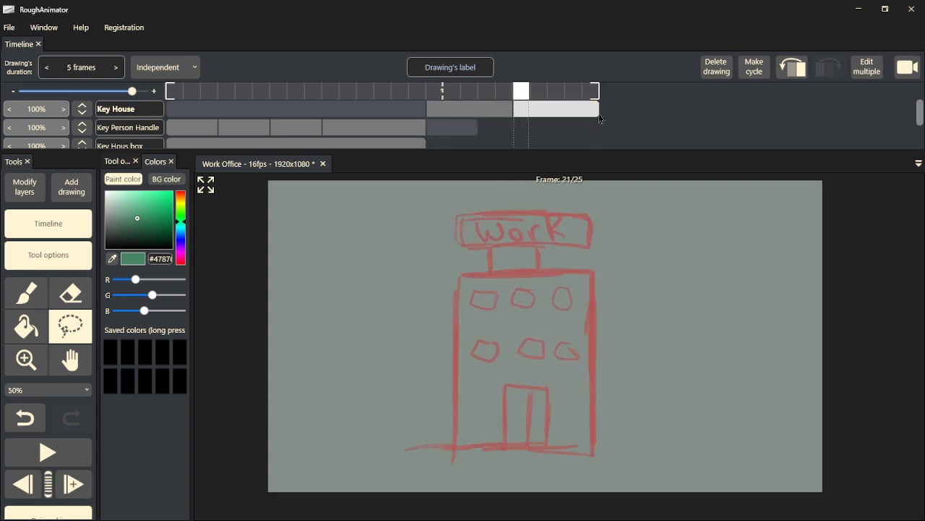
drag(599, 114, 542, 122)
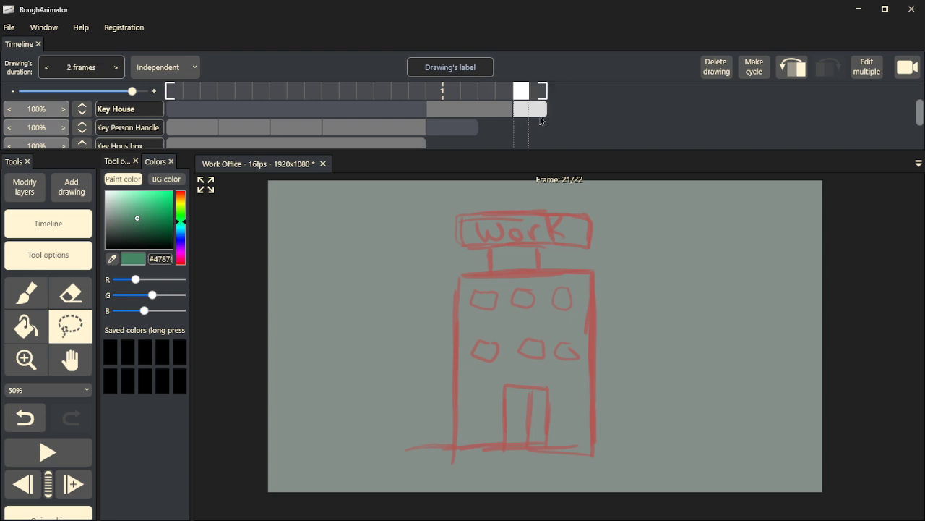
click(26, 302)
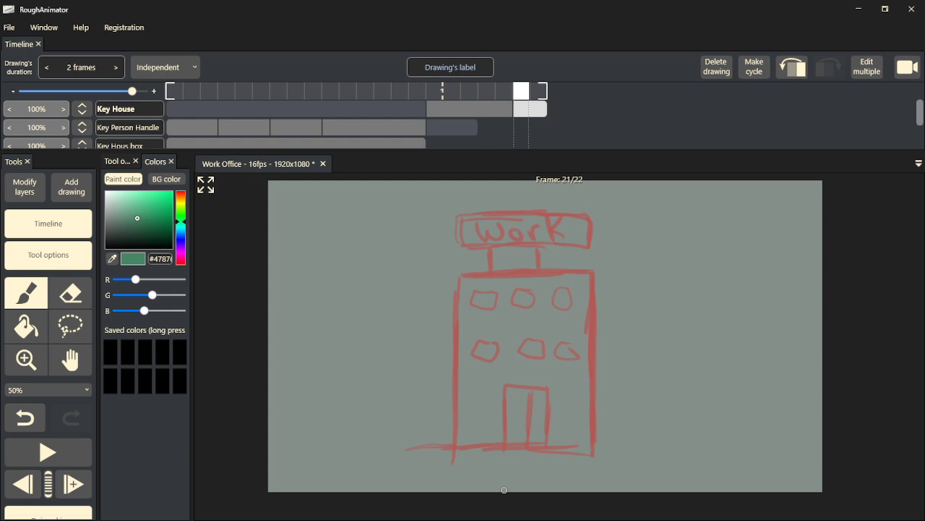
mouse_move(455, 446)
mouse_down()
mouse_move(454, 373)
mouse_move(485, 397)
mouse_up()
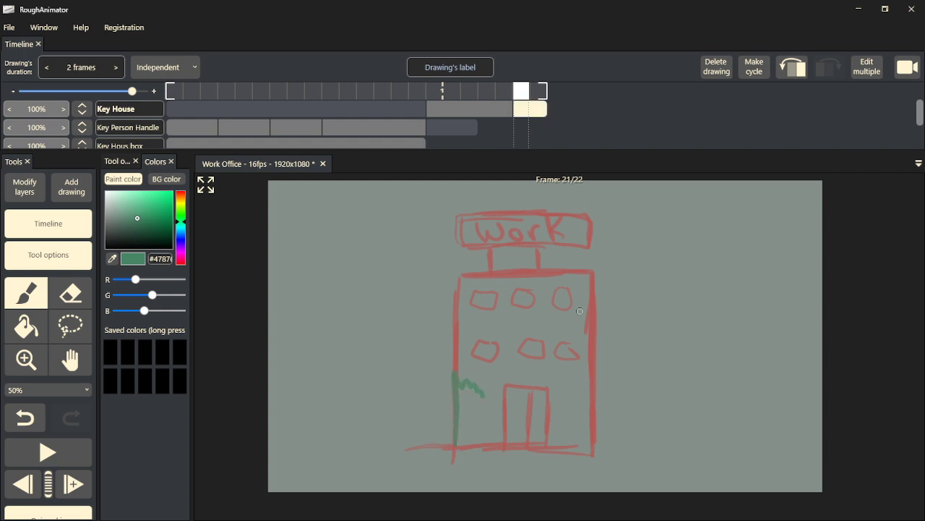
key(ctrl+z)
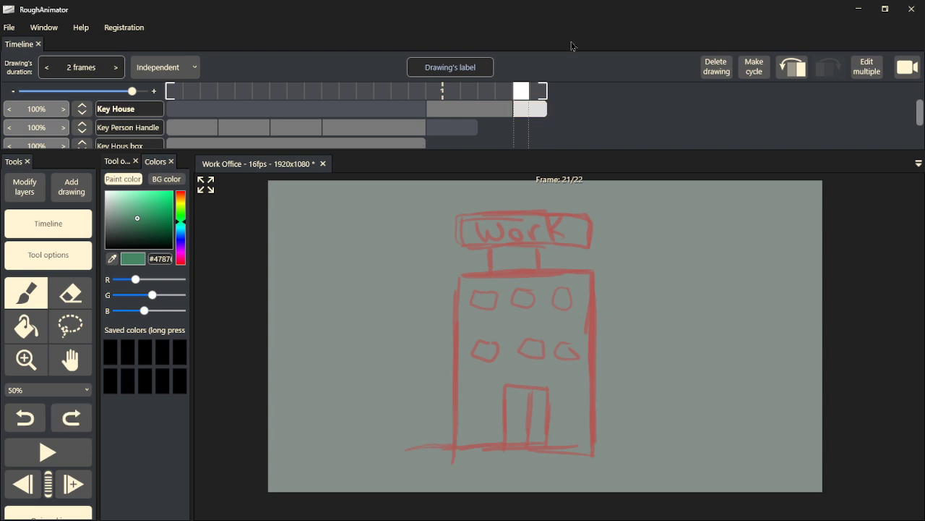
click(480, 110)
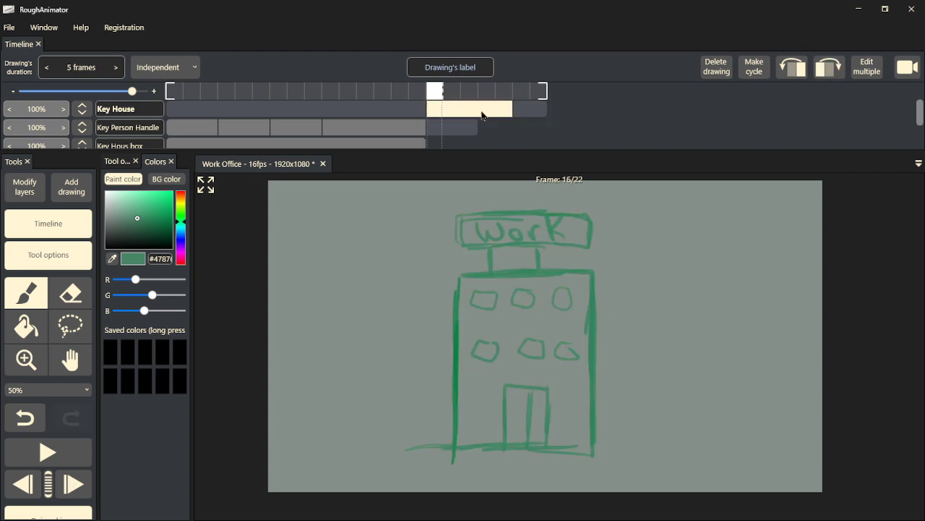
click(520, 231)
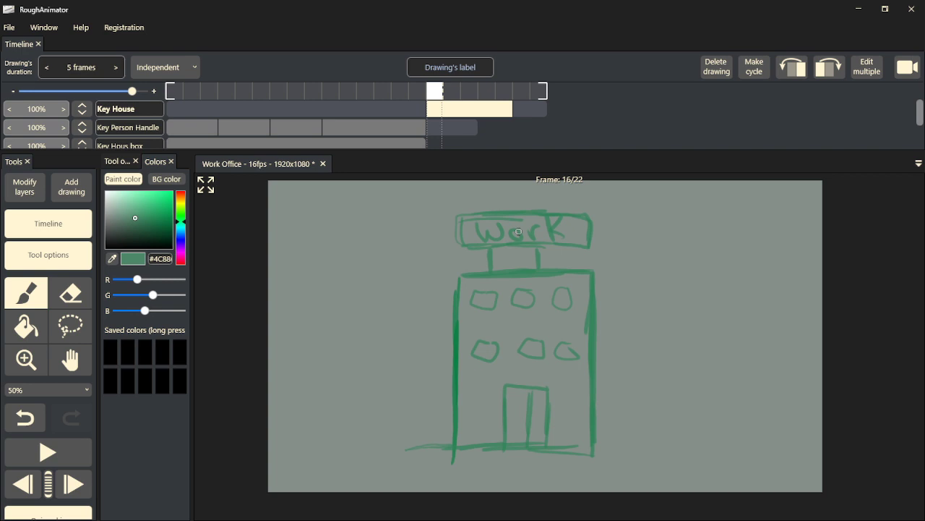
click(529, 274)
click(538, 117)
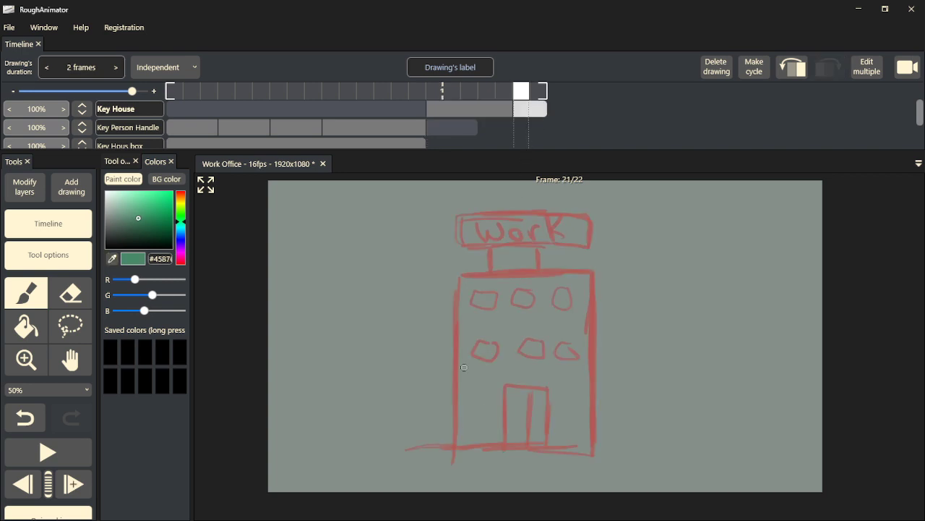
mouse_move(455, 438)
mouse_down()
mouse_move(456, 386)
mouse_move(498, 412)
mouse_up()
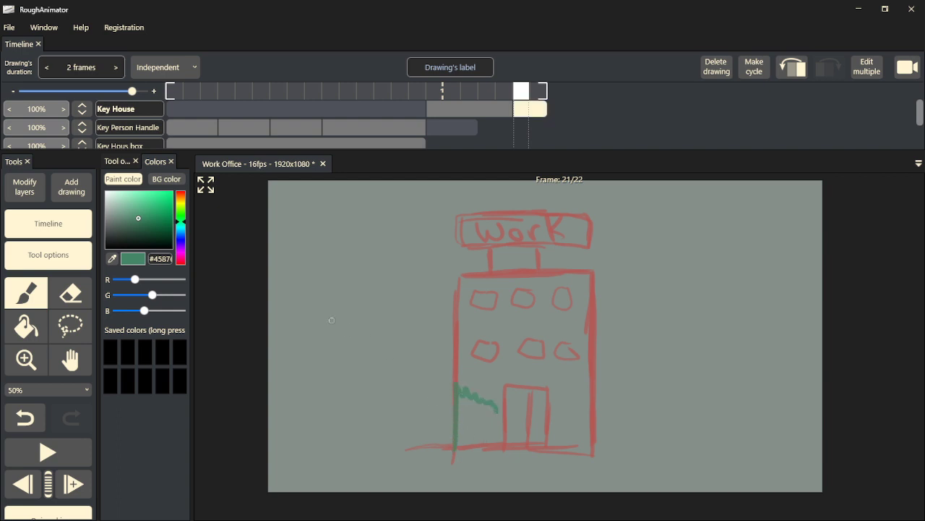
key(ctrl+z)
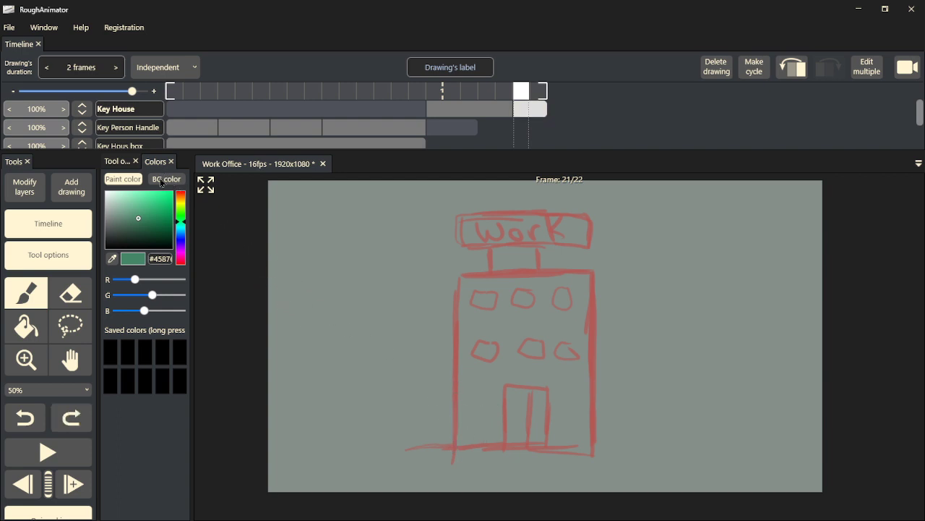
- Lower the brush opacity to 63%, undoing the test strokes along the building's side wall
click(163, 182)
click(118, 162)
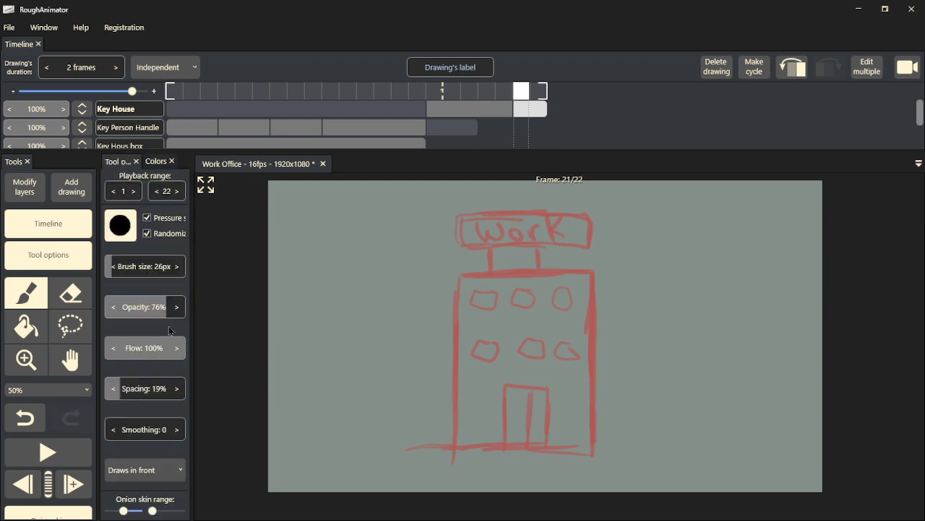
drag(168, 317, 172, 311)
drag(456, 444, 455, 362)
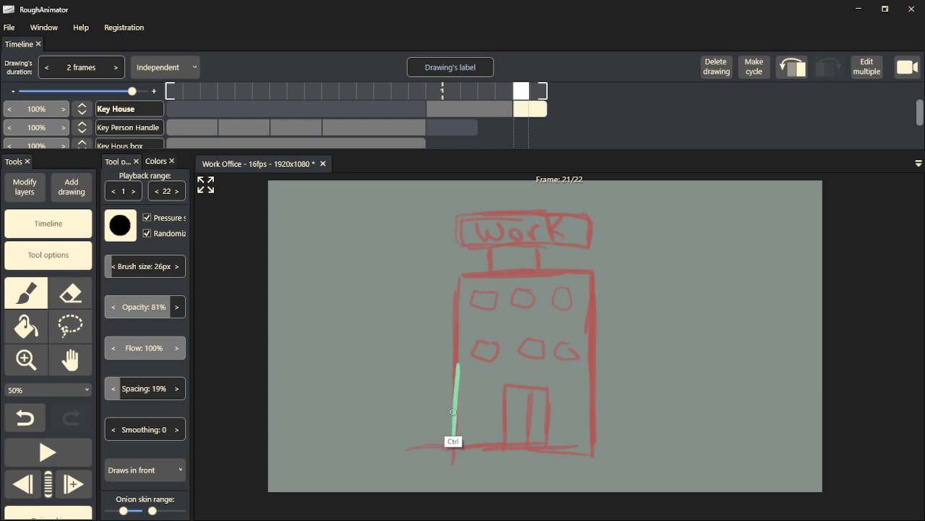
key(ctrl+z)
drag(183, 318, 154, 310)
drag(453, 443, 454, 379)
key(ctrl+z)
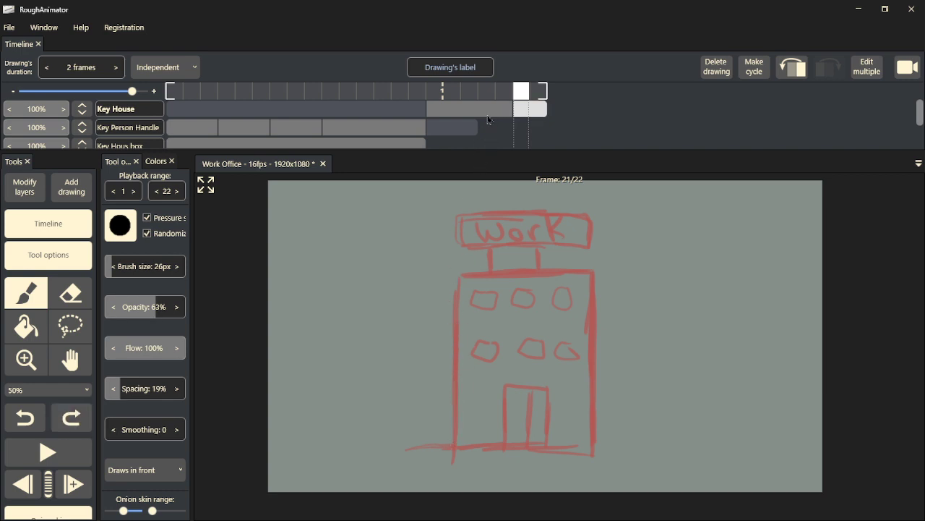
- Sample the building's green from the frame 16 close-up and return to the Key House drawing at frame 21
click(489, 113)
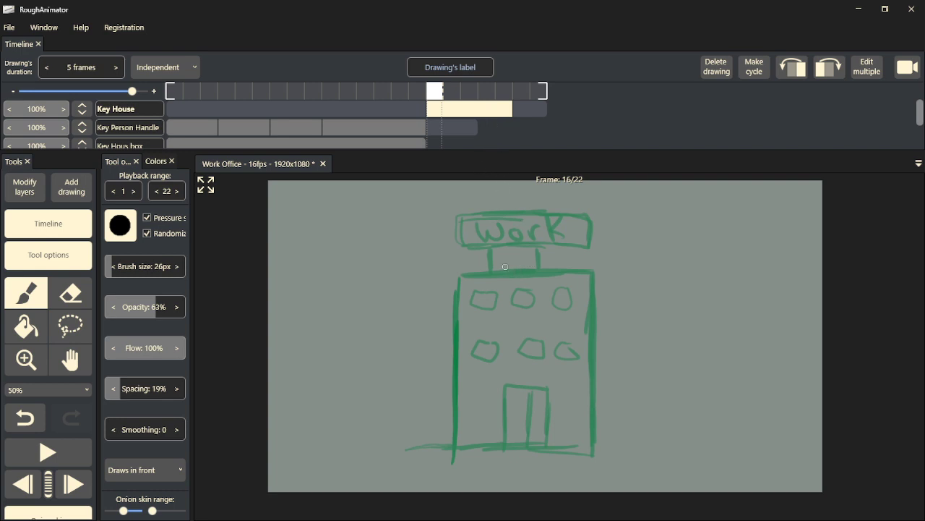
click(457, 129)
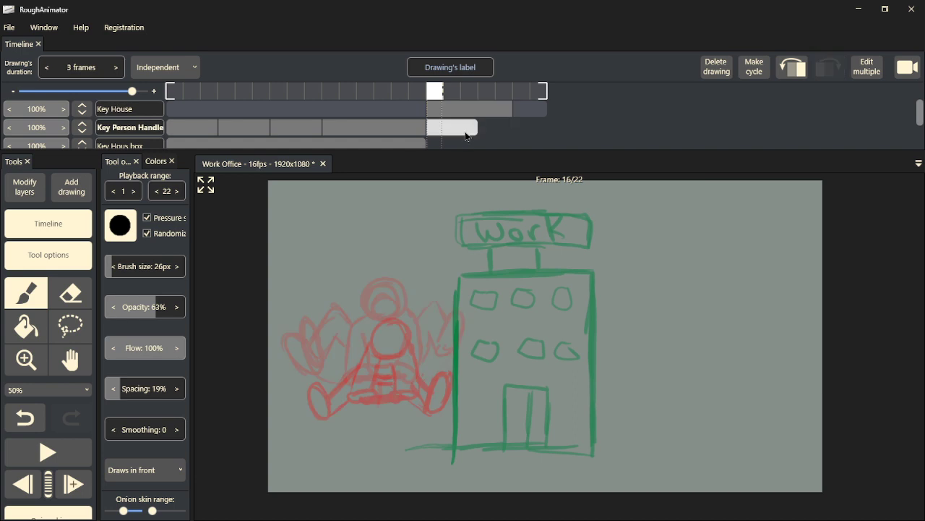
click(482, 114)
click(525, 114)
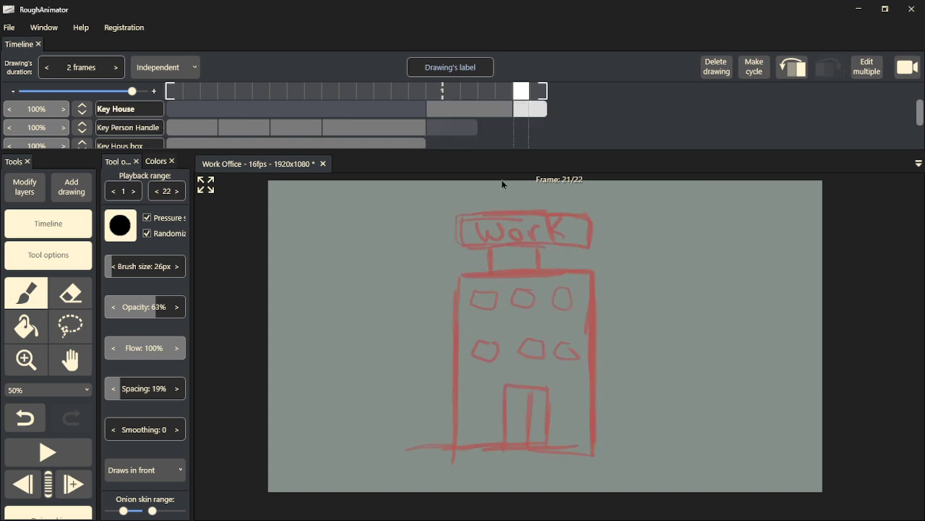
mouse_move(451, 440)
mouse_down()
mouse_move(458, 358)
mouse_move(454, 423)
mouse_move(456, 390)
mouse_up()
key(ctrl+z)
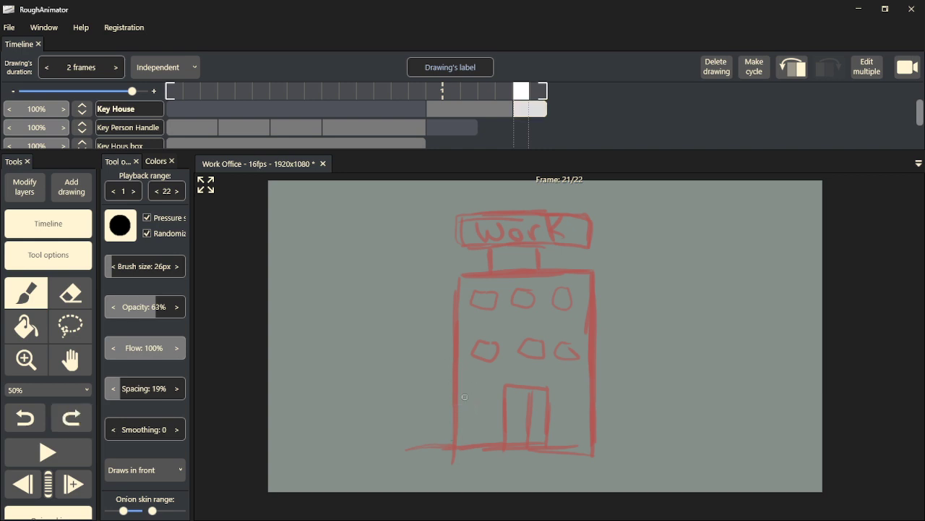
mouse_move(453, 427)
mouse_down()
mouse_move(457, 371)
mouse_move(496, 393)
mouse_move(504, 416)
mouse_up()
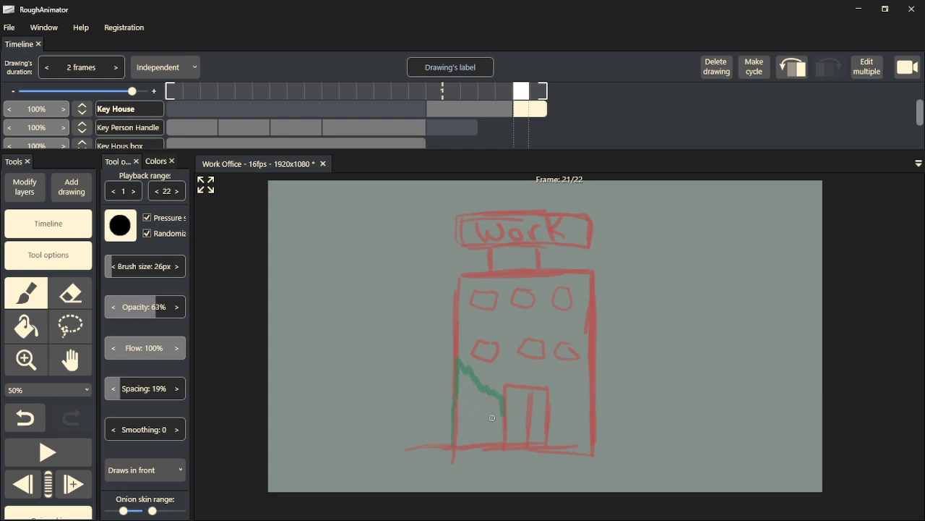
key(ctrl+z)
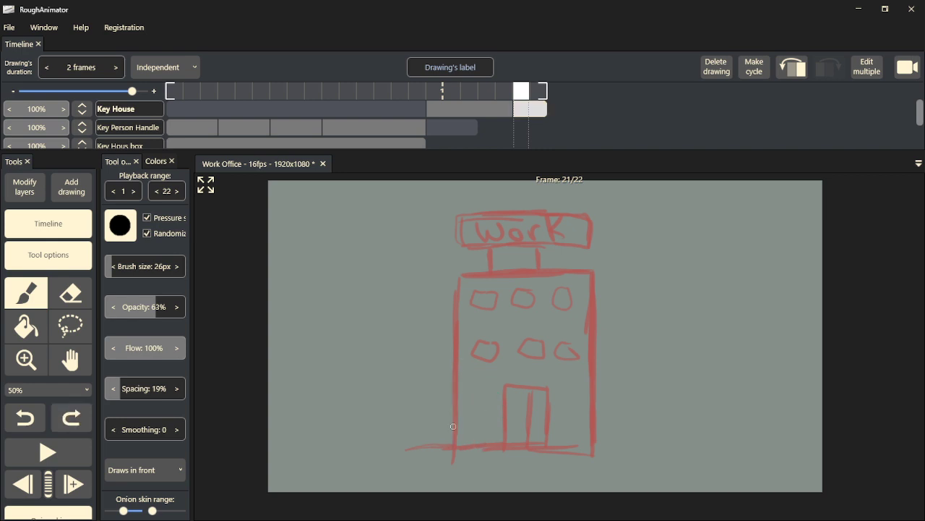
- Draw the building's shattered lower walls at frame 21 with jagged break lines meeting at the base, plus the door outline
mouse_move(455, 445)
mouse_down()
mouse_move(456, 365)
mouse_move(469, 363)
mouse_move(521, 430)
mouse_move(511, 445)
mouse_move(457, 444)
mouse_up()
mouse_move(523, 444)
mouse_down()
mouse_move(523, 376)
mouse_move(595, 326)
mouse_move(590, 447)
mouse_move(539, 447)
mouse_move(522, 437)
mouse_move(526, 388)
mouse_move(553, 389)
mouse_move(532, 430)
mouse_up()
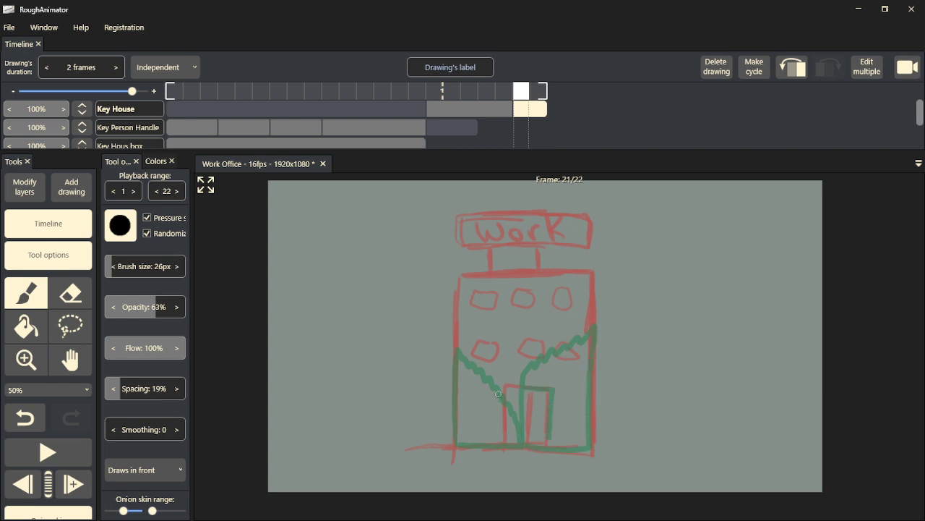
mouse_move(502, 394)
mouse_down()
mouse_move(509, 434)
mouse_move(502, 402)
mouse_up()
- Change the paint colour to blue-violet and draw scalloped smoke clouds bursting across the middle of the building
click(156, 162)
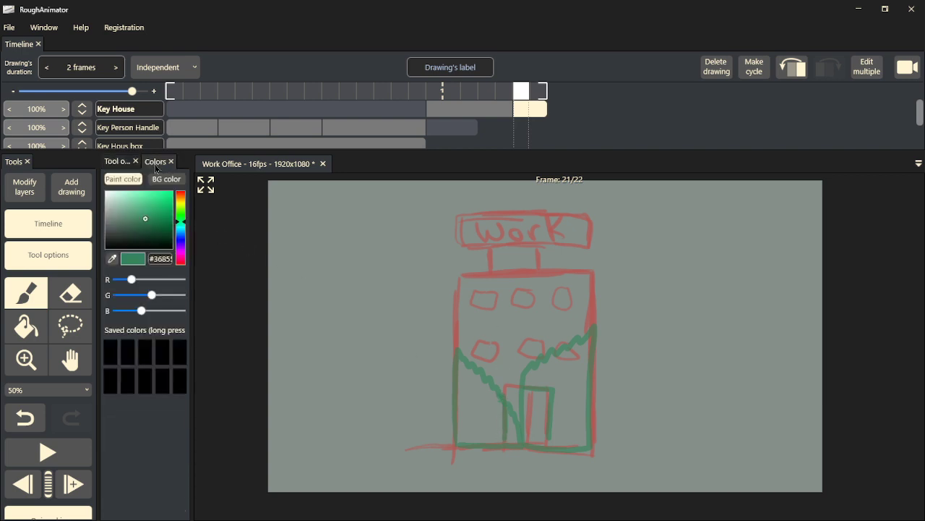
click(183, 246)
drag(184, 245, 184, 242)
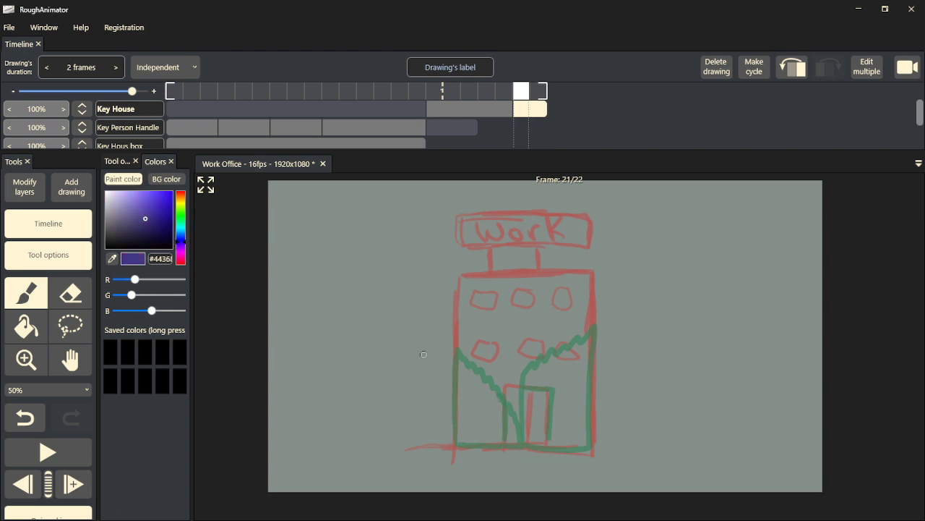
mouse_move(503, 392)
mouse_down()
mouse_move(460, 342)
mouse_move(485, 339)
mouse_move(474, 325)
mouse_move(479, 316)
mouse_move(520, 299)
mouse_move(582, 302)
mouse_move(558, 365)
mouse_move(513, 381)
mouse_up()
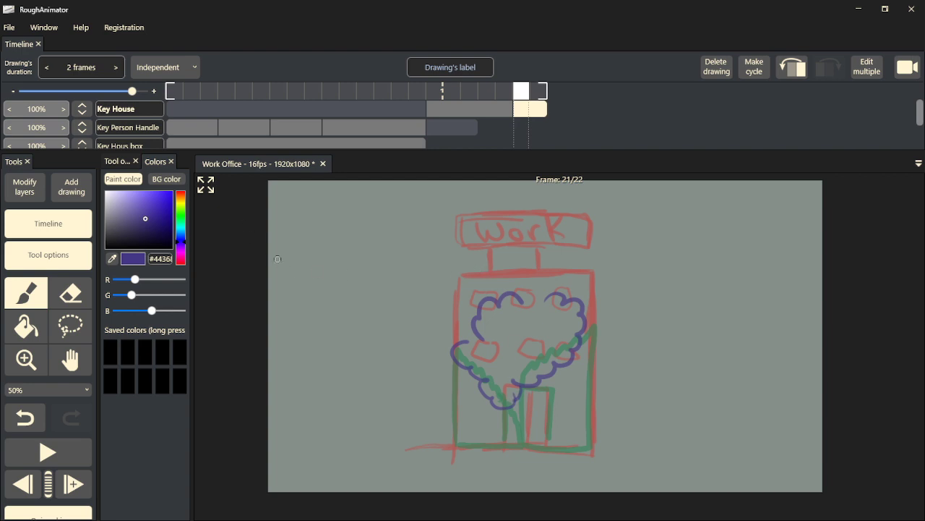
- Sample green from the lower wall and draw the upper building outline, a window, and the Work sign with its supports
alt+click(457, 394)
mouse_move(461, 341)
mouse_down()
mouse_move(461, 287)
mouse_move(480, 273)
mouse_move(590, 271)
mouse_move(593, 323)
mouse_up()
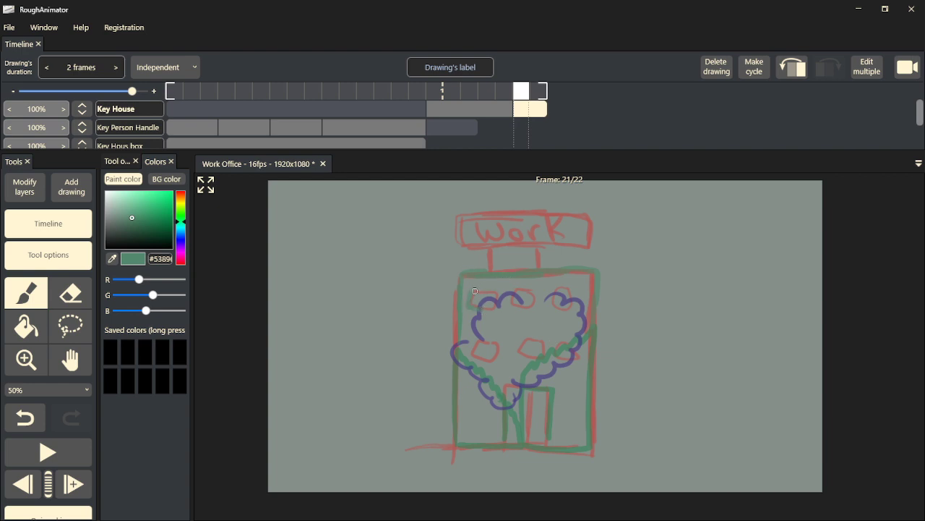
mouse_move(490, 271)
mouse_down()
mouse_move(490, 246)
mouse_move(582, 246)
mouse_move(495, 247)
mouse_move(459, 236)
mouse_move(527, 208)
mouse_move(594, 217)
mouse_move(582, 247)
mouse_up()
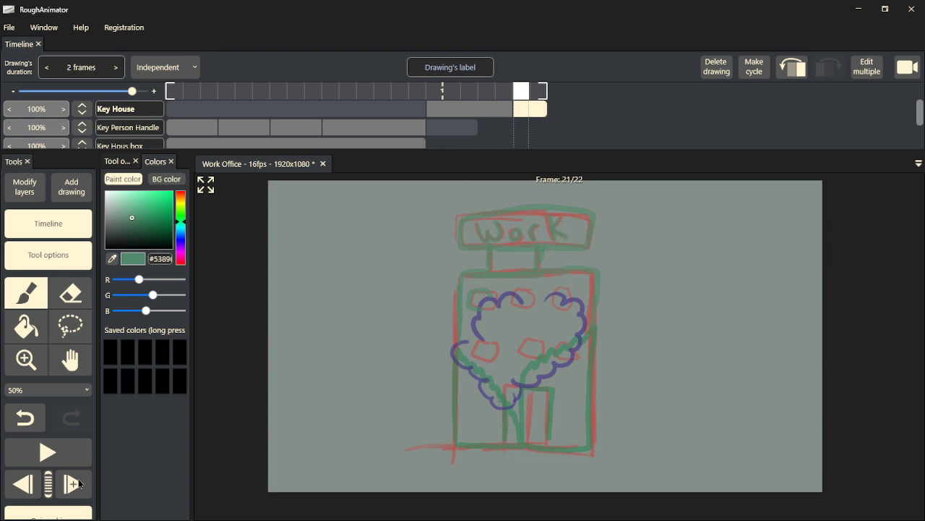
- Add a 2-frame Key House drawing at frame 23 and sketch jagged wall fragments flying off both sides above two broken wall stumps
click(80, 483)
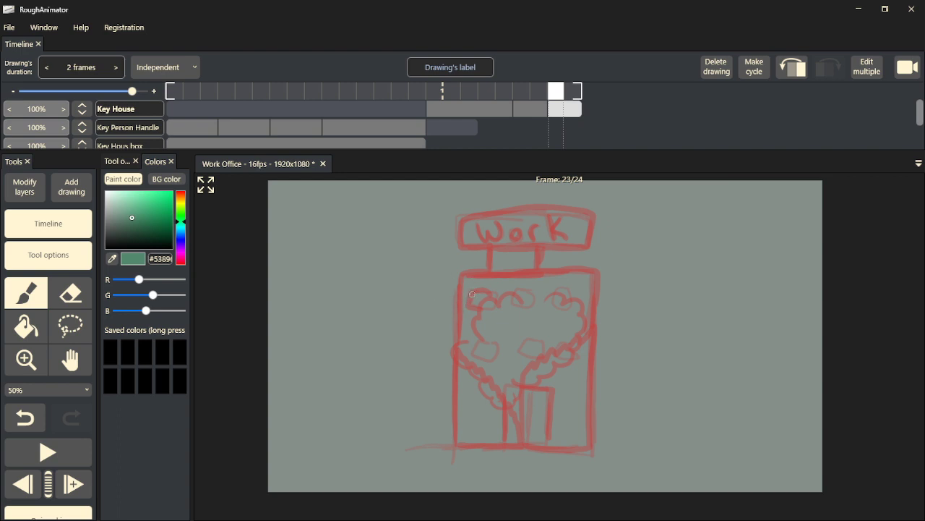
mouse_move(417, 343)
mouse_down()
mouse_move(375, 342)
mouse_move(396, 275)
mouse_move(398, 295)
mouse_move(410, 293)
mouse_move(421, 343)
mouse_up()
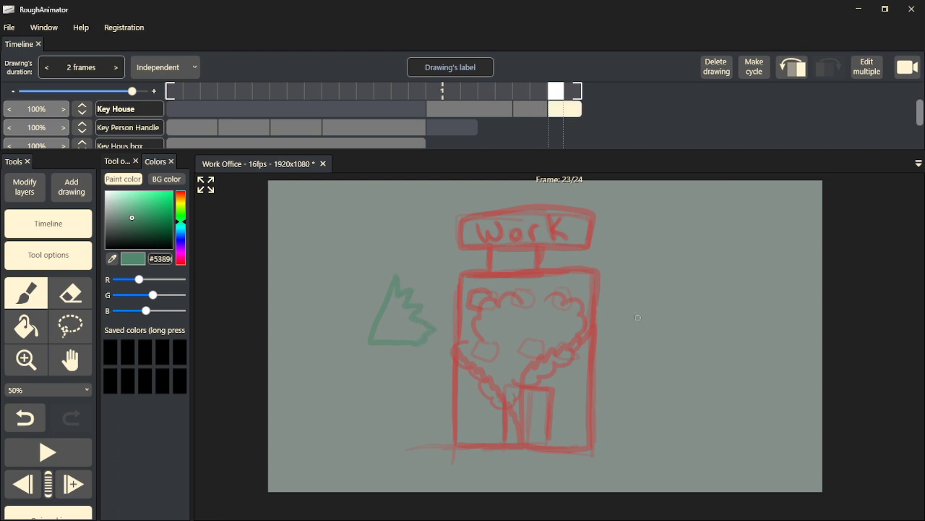
mouse_move(637, 316)
mouse_down()
mouse_move(624, 289)
mouse_move(605, 284)
mouse_move(610, 274)
mouse_move(674, 281)
mouse_move(635, 319)
mouse_up()
mouse_move(547, 441)
mouse_down()
mouse_move(582, 400)
mouse_move(590, 370)
mouse_move(588, 441)
mouse_move(558, 443)
mouse_move(483, 419)
mouse_move(457, 371)
mouse_move(454, 434)
mouse_move(464, 442)
mouse_move(506, 443)
mouse_up()
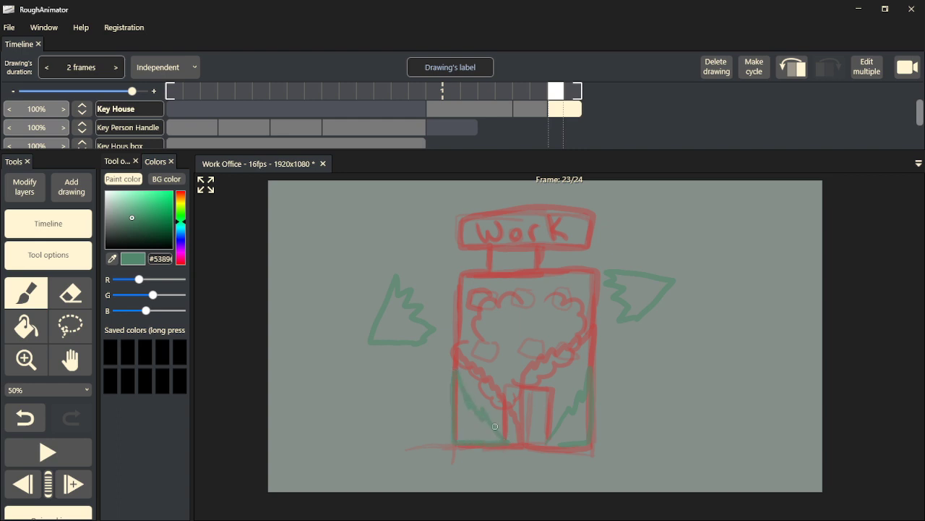
- Sample the blue-violet from the frame 21 smoke and draw a scalloped cloud ring over the building at frame 23
click(171, 248)
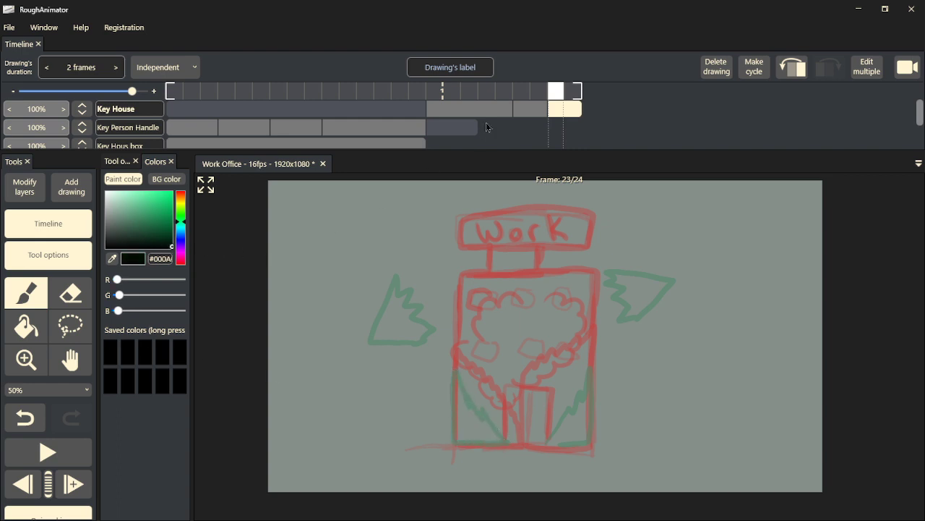
click(533, 120)
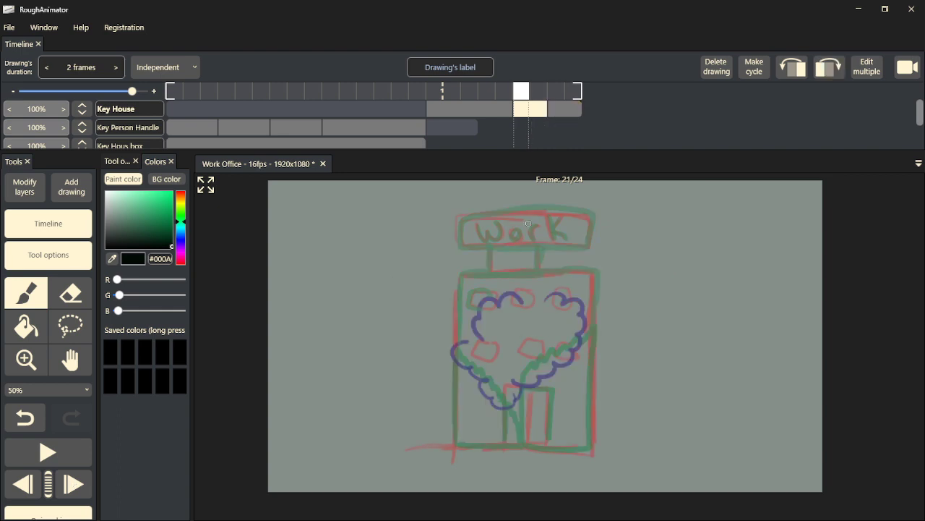
click(567, 295)
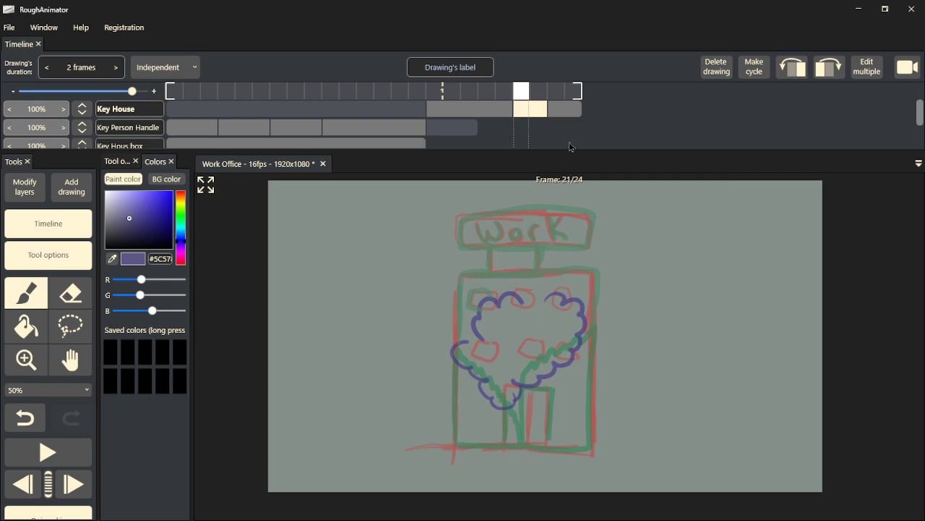
click(573, 116)
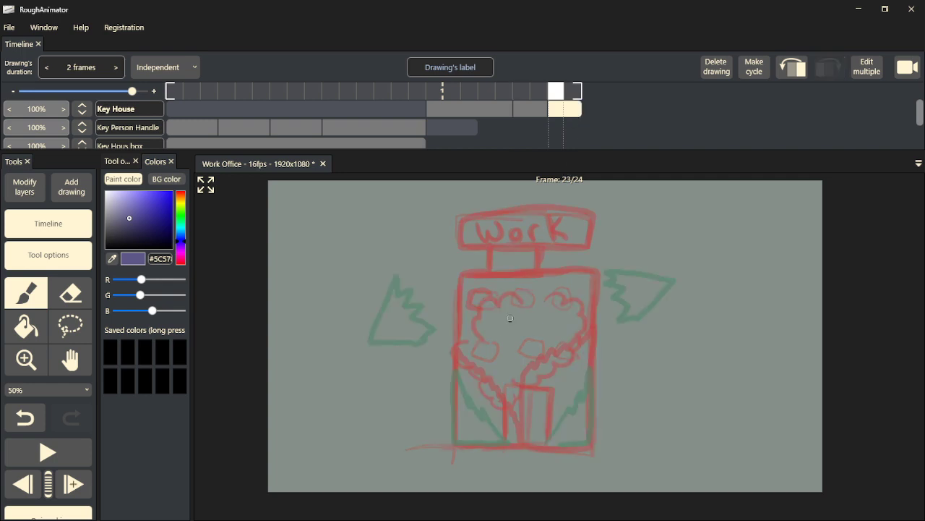
mouse_move(472, 347)
mouse_down()
mouse_move(449, 356)
mouse_move(444, 379)
mouse_move(479, 421)
mouse_move(536, 414)
mouse_move(594, 360)
mouse_move(595, 309)
mouse_move(530, 261)
mouse_move(498, 279)
mouse_move(461, 343)
mouse_up()
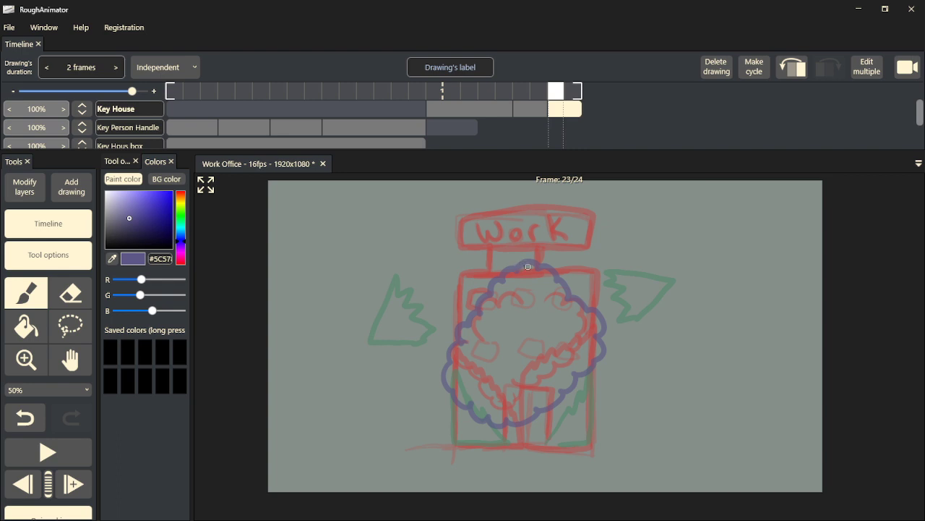
- Sample green from the frame 23 debris and draw the tilted Work sign flying off, plus small jagged fragments around the cloud
alt+click(616, 269)
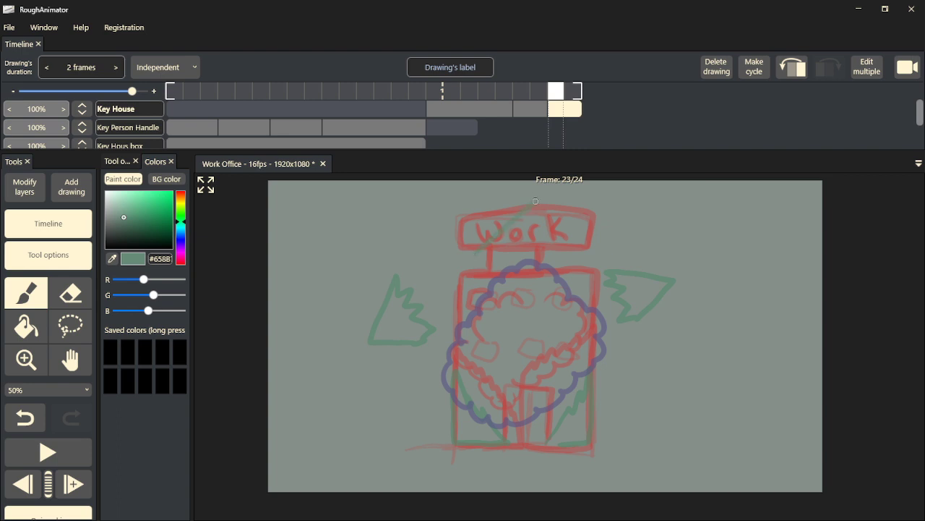
mouse_move(505, 186)
mouse_down()
mouse_move(441, 258)
mouse_move(455, 268)
mouse_move(484, 250)
mouse_move(480, 241)
mouse_move(459, 246)
mouse_move(481, 225)
mouse_up()
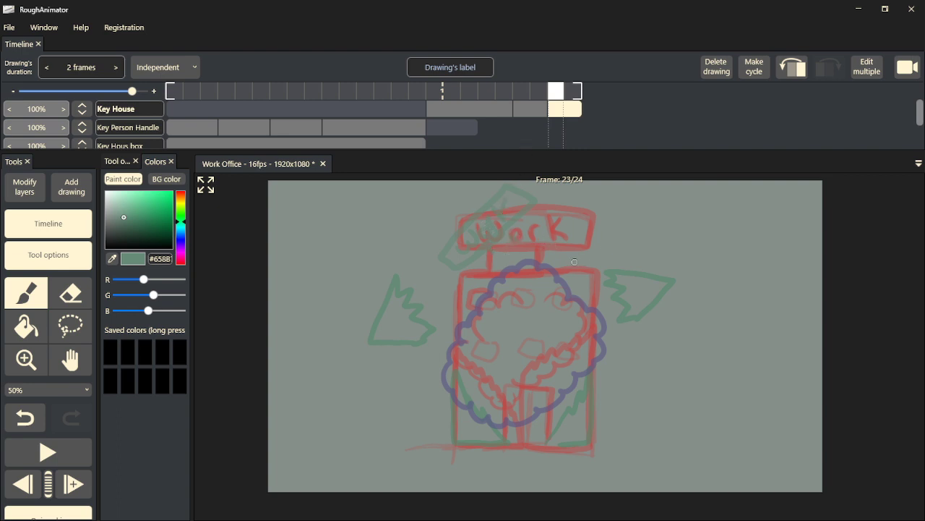
drag(562, 258, 594, 273)
drag(645, 366, 624, 365)
mouse_move(400, 360)
mouse_down()
mouse_move(422, 355)
mouse_move(432, 371)
mouse_move(407, 391)
mouse_up()
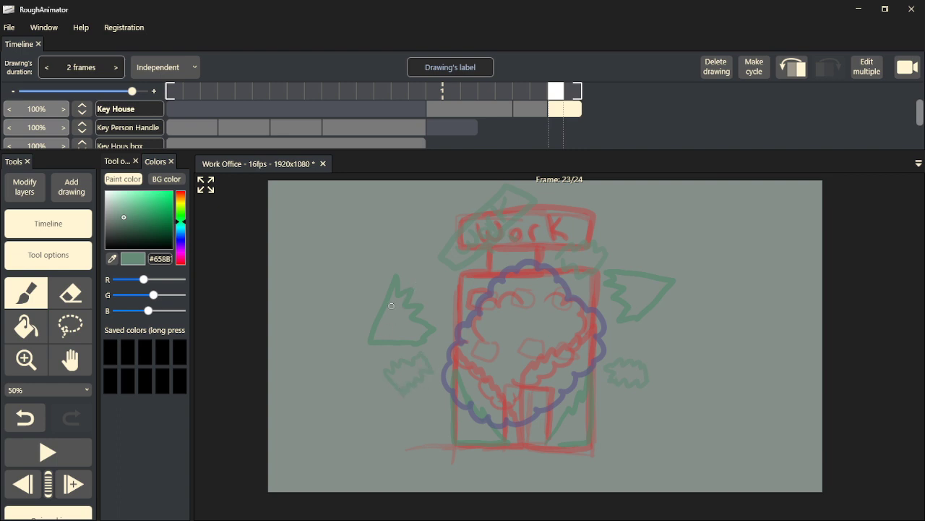
- Add a 2-frame Key House drawing at frame 25
click(81, 474)
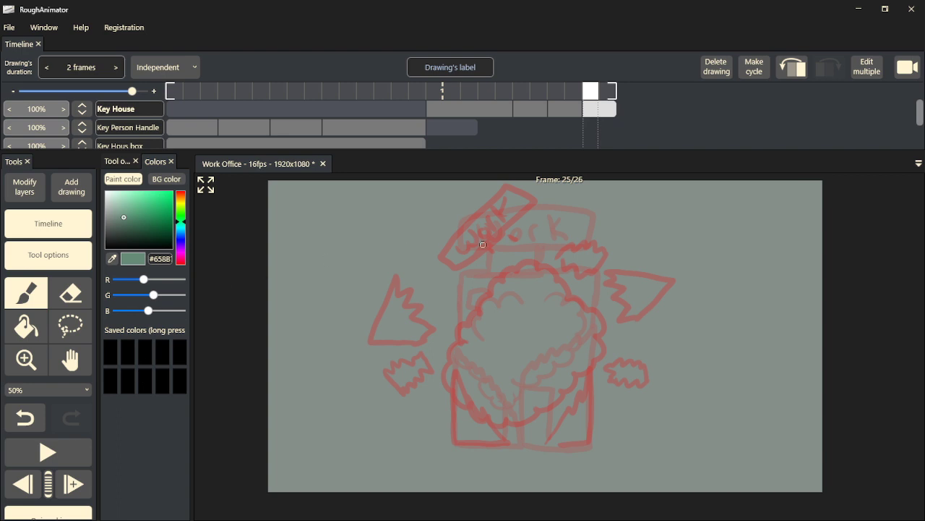
drag(744, 406, 746, 386)
mouse_move(772, 354)
mouse_down()
mouse_move(797, 427)
mouse_move(762, 409)
mouse_up()
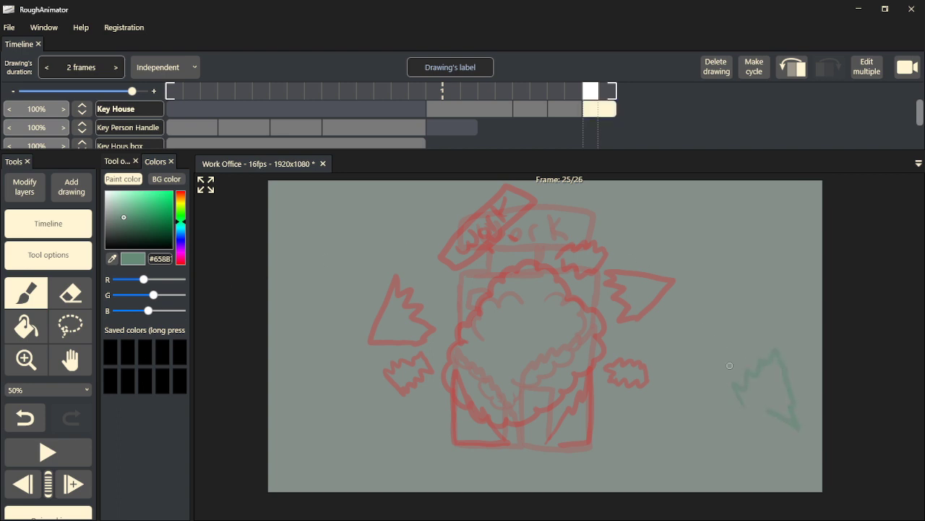
key(ctrl+z)
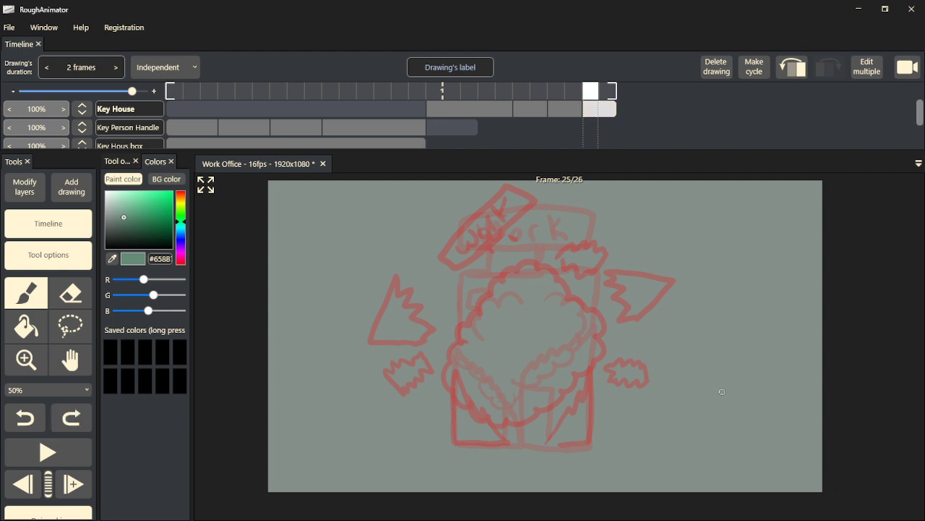
mouse_move(729, 365)
mouse_down()
mouse_move(744, 348)
mouse_move(759, 356)
mouse_move(784, 419)
mouse_move(717, 386)
mouse_up()
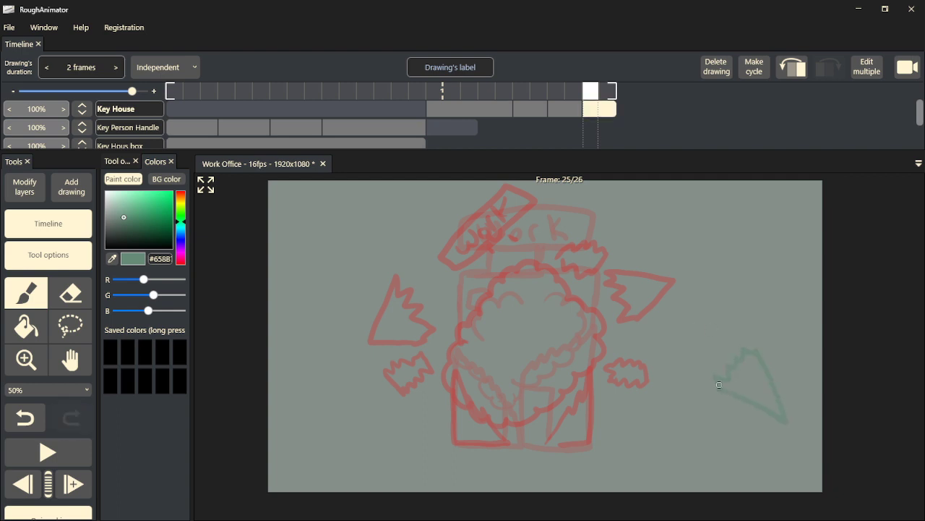
key(ctrl+z)
- Draw frame 25's debris farther out: jagged wall fragments and small chunks on both sides, with the Work sign tumbling at the upper left
drag(738, 403, 776, 404)
drag(757, 365, 721, 373)
mouse_move(676, 468)
mouse_down()
mouse_move(674, 446)
mouse_move(699, 453)
mouse_move(698, 469)
mouse_move(668, 464)
mouse_up()
drag(293, 436, 337, 433)
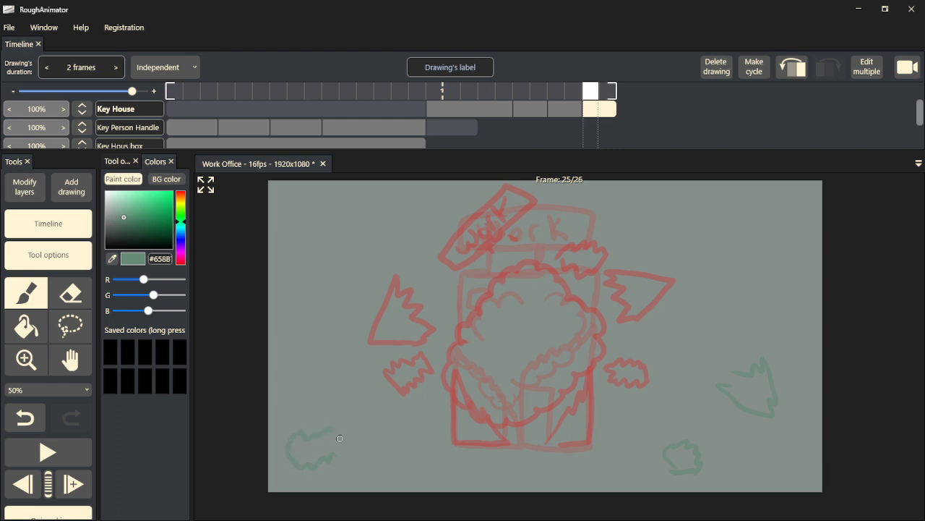
mouse_move(284, 405)
mouse_down()
mouse_move(292, 354)
mouse_move(298, 366)
mouse_move(313, 359)
mouse_move(325, 381)
mouse_up()
mouse_move(333, 241)
mouse_down()
mouse_move(354, 206)
mouse_move(381, 270)
mouse_move(350, 270)
mouse_up()
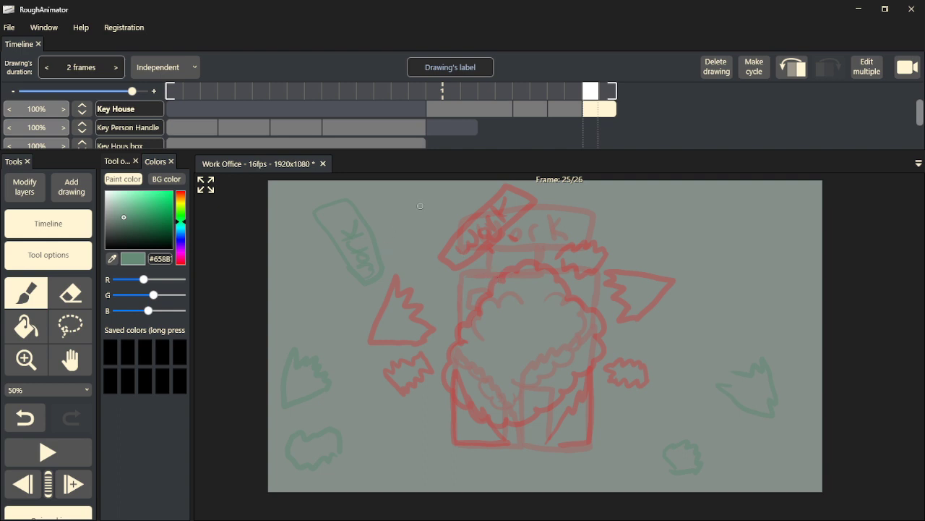
- Sample blue-violet from the frame 21 smoke, draw a larger scalloped smoke cloud at frame 25, and play back the animation
click(492, 112)
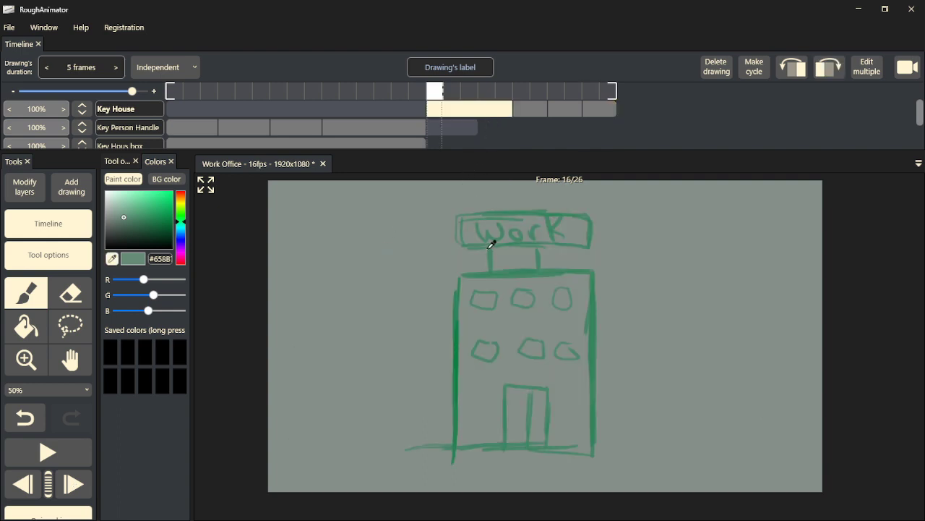
click(533, 110)
key(alt)
click(514, 294)
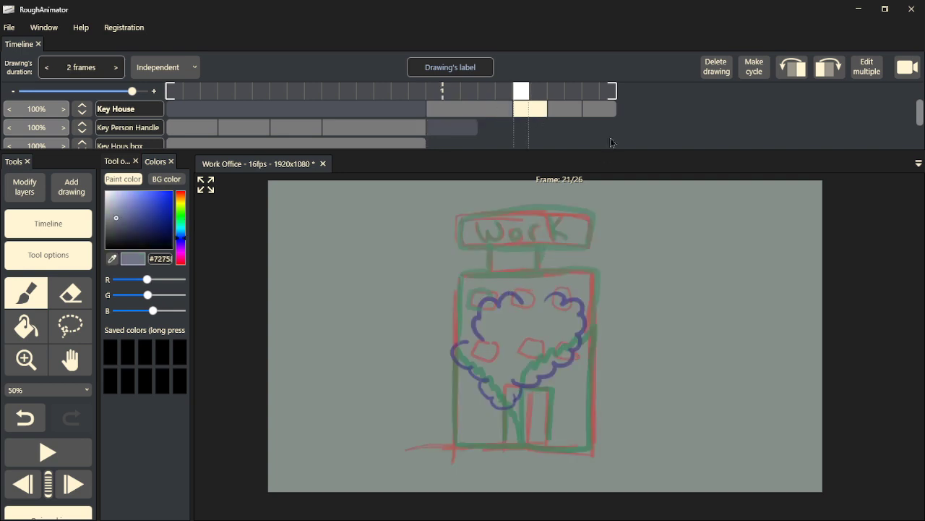
click(606, 113)
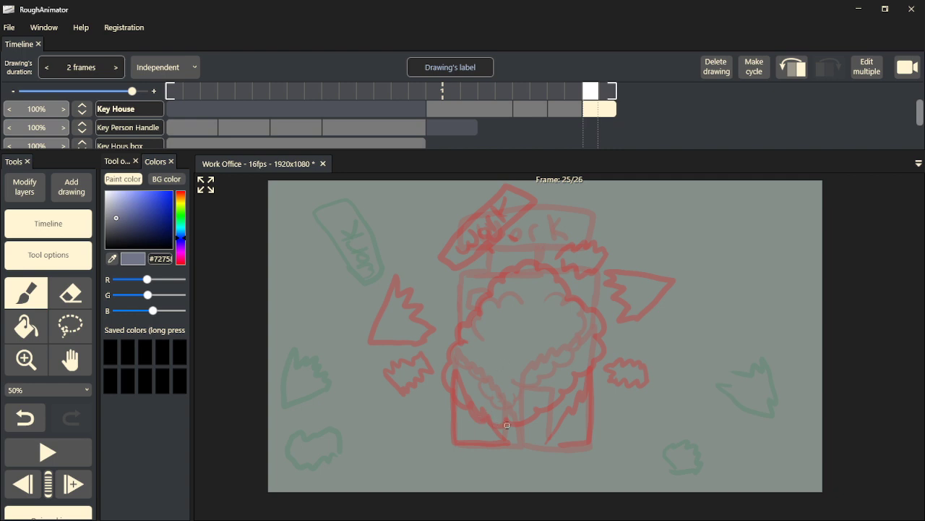
mouse_move(519, 440)
mouse_down()
mouse_move(457, 420)
mouse_move(443, 386)
mouse_move(469, 299)
mouse_move(557, 266)
mouse_up()
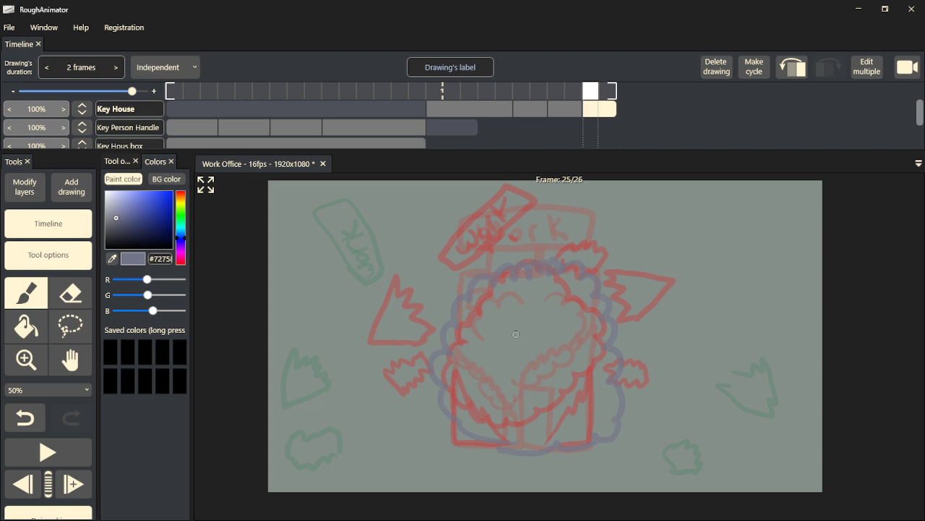
key(space)
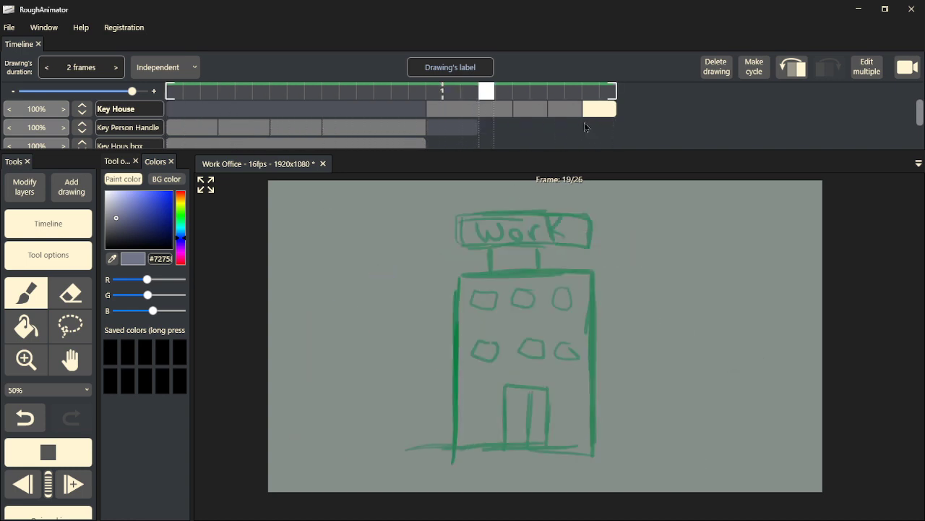
key(space)
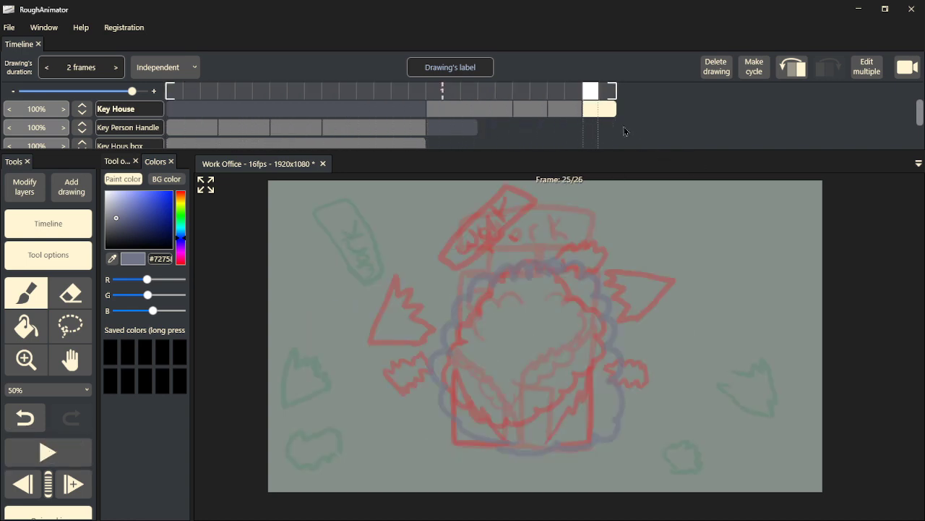
- Add a 2-frame drawing at frame 27 with bigger smoke clouds, then sample frame 25's green and draw debris and the sign leaving the canvas
click(84, 490)
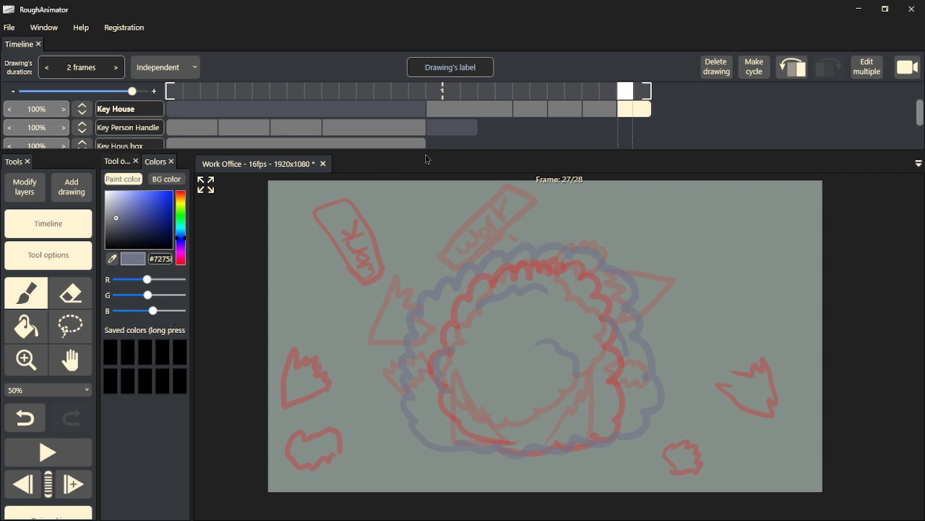
click(603, 116)
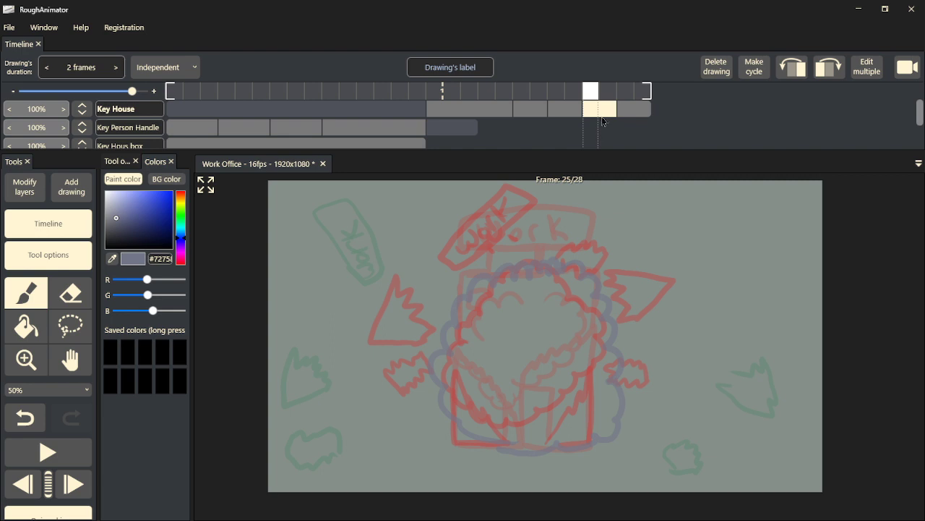
click(768, 362)
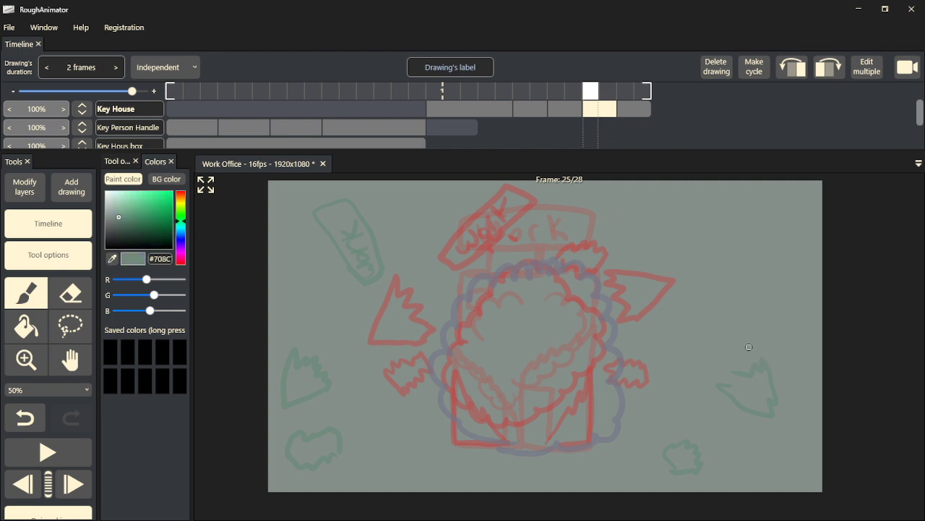
click(637, 115)
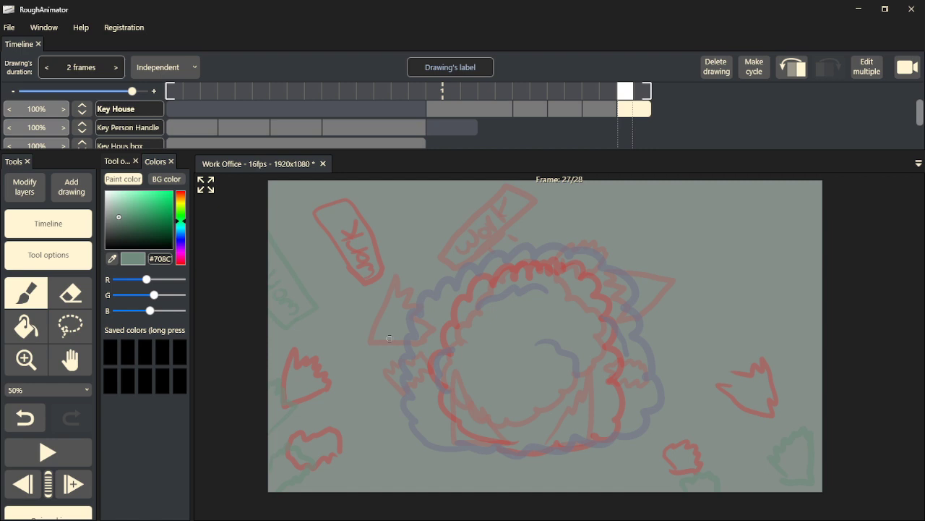
- Play back the animation and try holding the frame 27 drawing for longer
key(space)
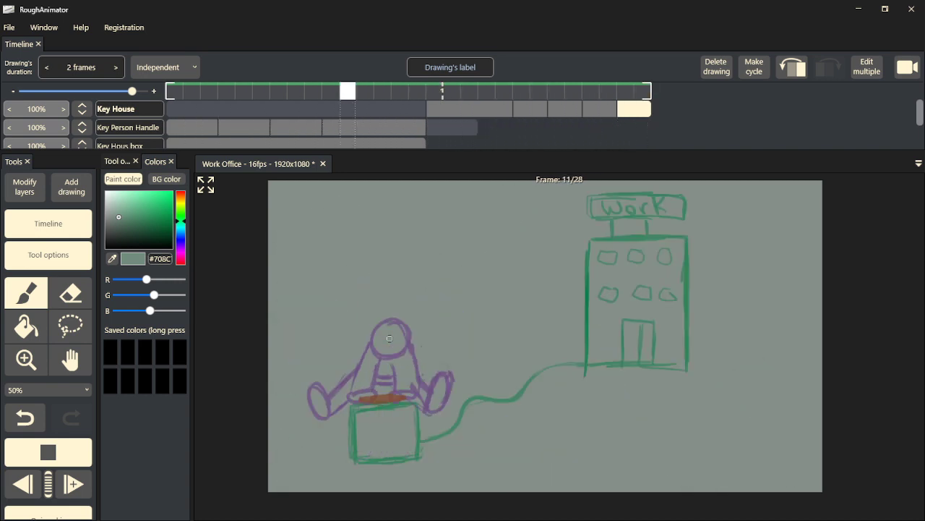
key(space)
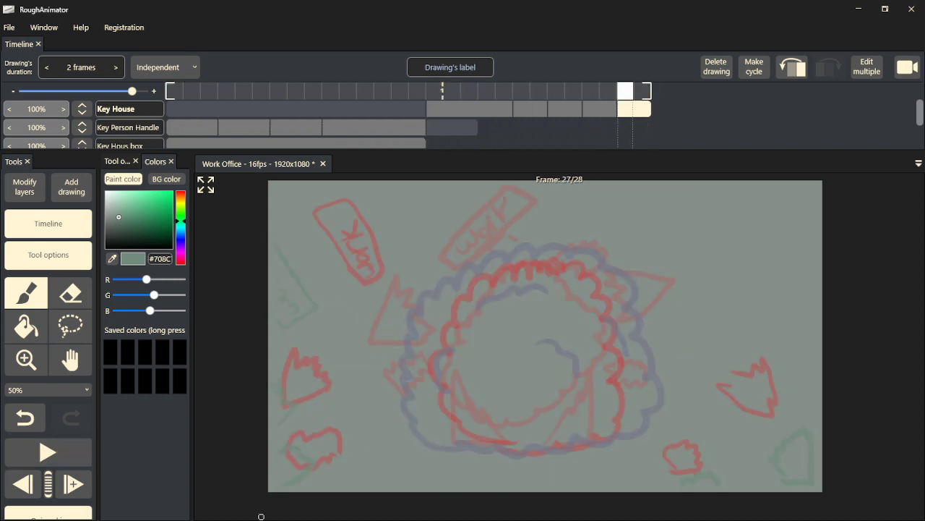
drag(650, 108, 733, 111)
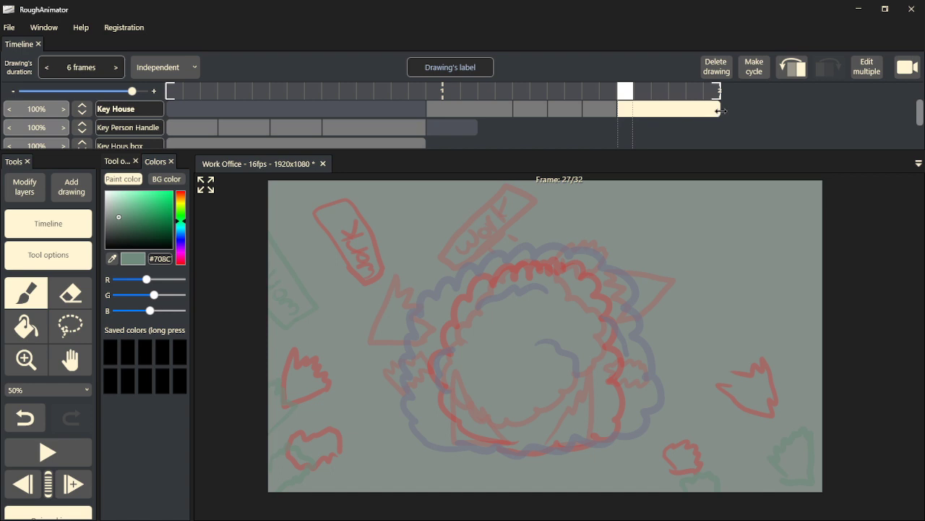
drag(738, 110, 647, 113)
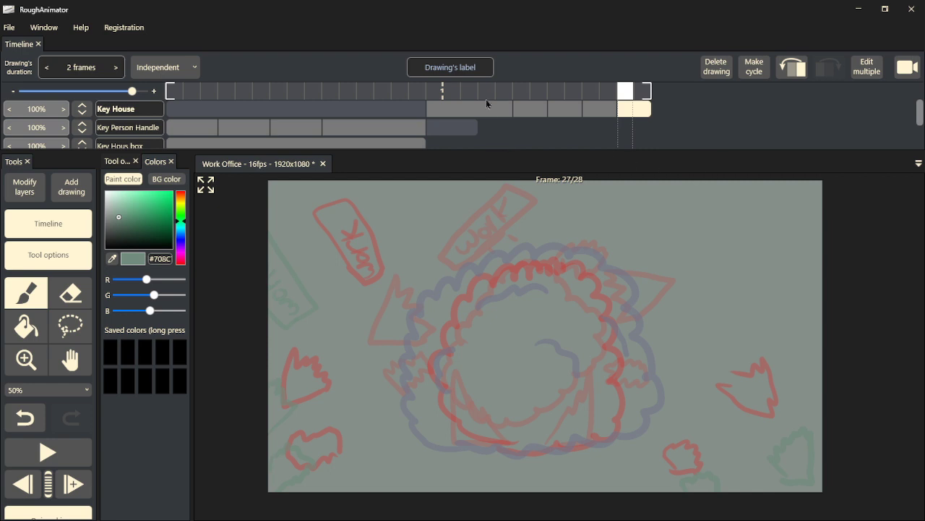
- Scrub through the timeline back to frame 1 and play the animation to review its timing
mouse_move(626, 99)
mouse_down()
mouse_move(331, 96)
mouse_move(101, 155)
mouse_move(386, 132)
mouse_up()
mouse_move(478, 116)
mouse_down()
mouse_move(522, 102)
mouse_move(708, 97)
mouse_up()
drag(624, 110, 168, 108)
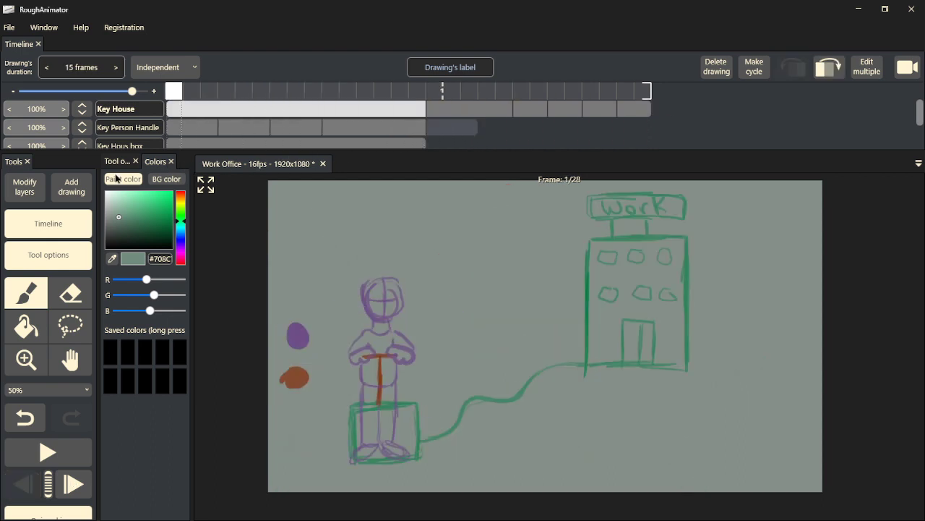
key(space)
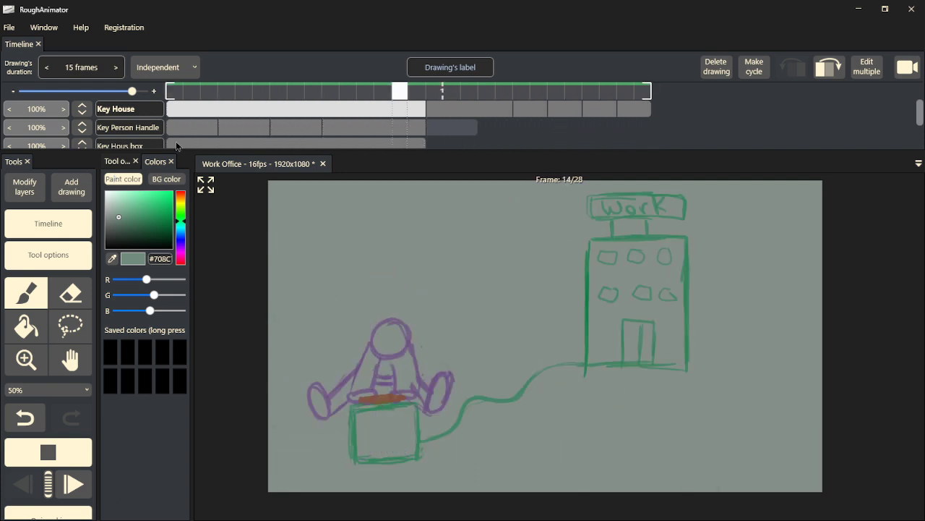
key(space)
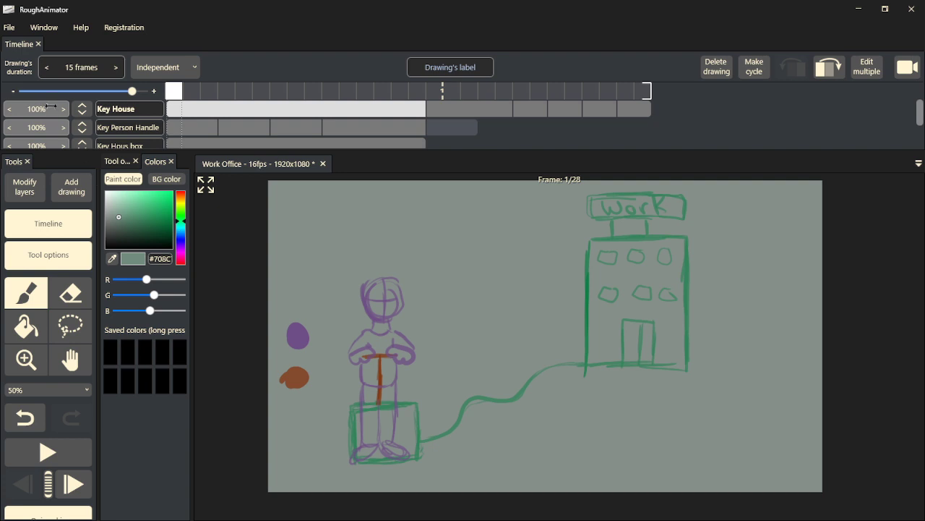
- Save the Work Office project
drag(47, 113, 114, 110)
click(9, 27)
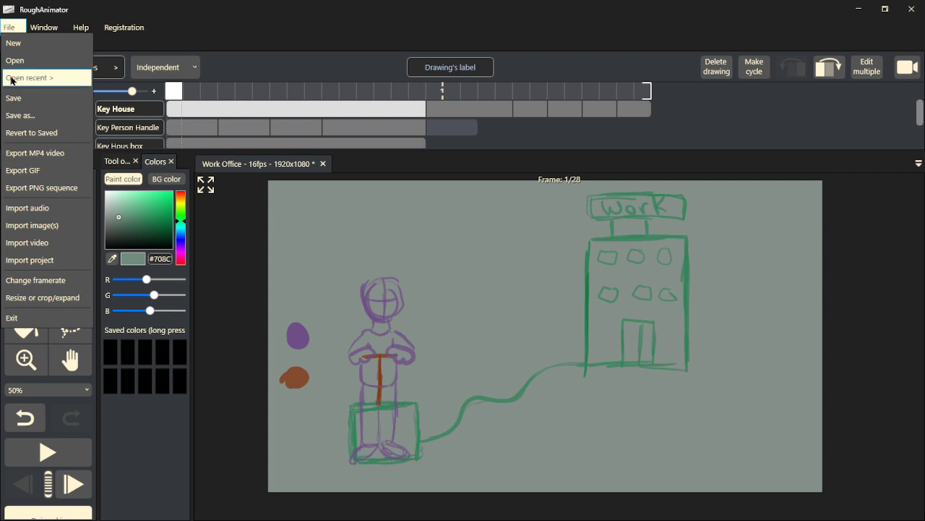
click(22, 108)
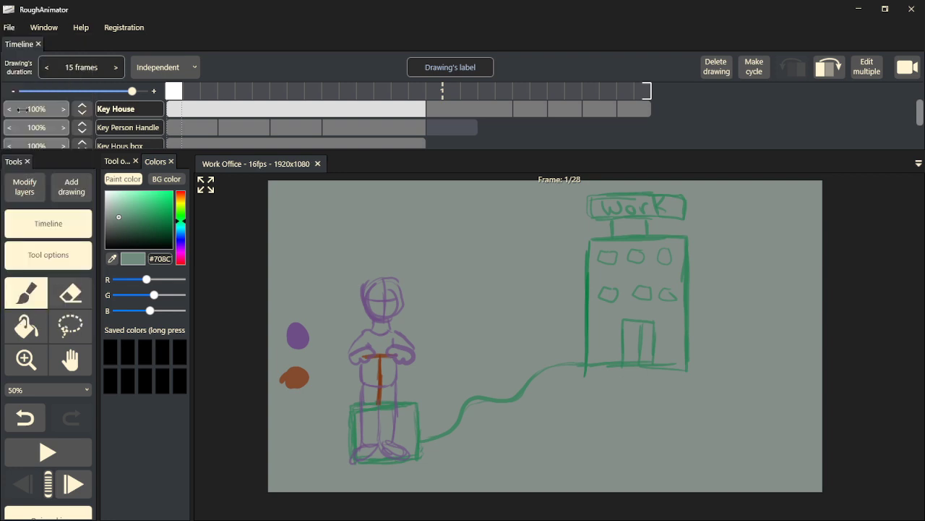
- Add a new layer above Key House and extend its first drawing to 8 frames
click(25, 186)
click(75, 214)
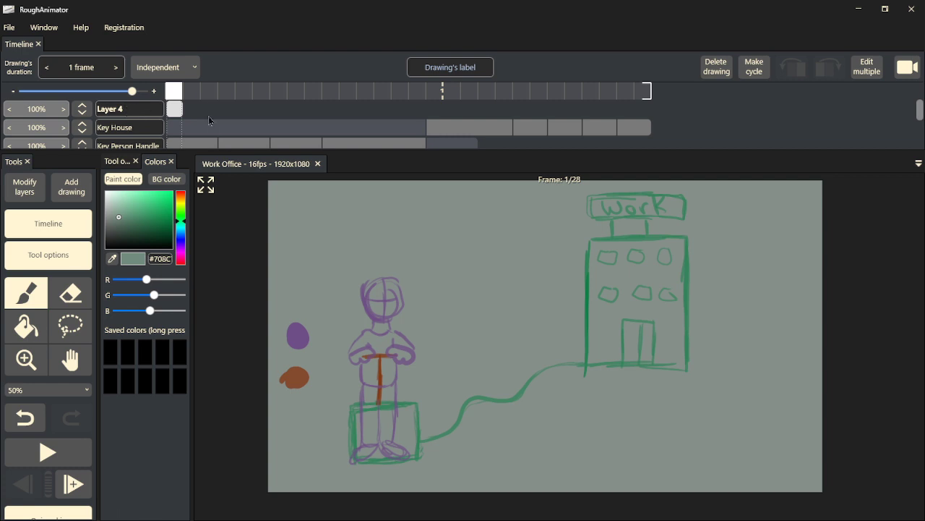
click(183, 113)
drag(185, 110, 304, 110)
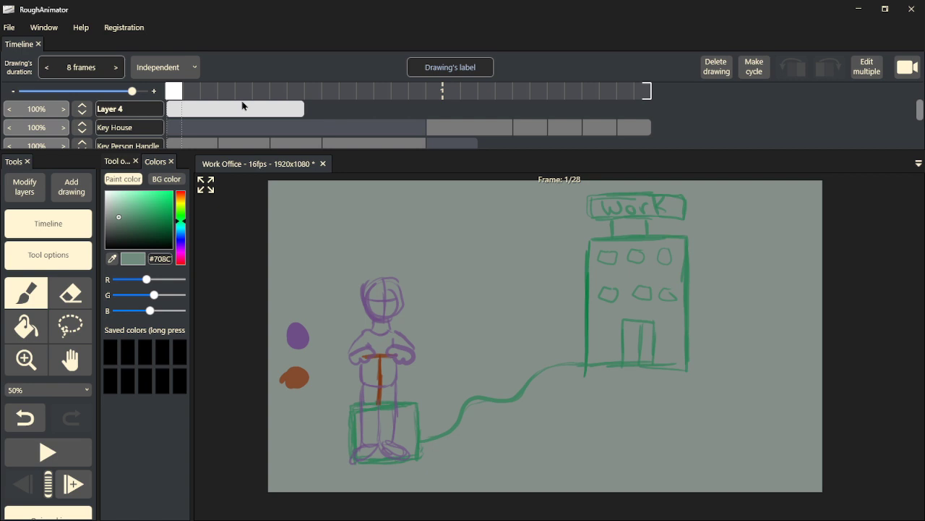
- Scrub through the crouching poses and set the brush's paint color to a dark red
mouse_move(170, 89)
mouse_down()
mouse_move(288, 96)
mouse_move(209, 93)
mouse_move(271, 89)
mouse_up()
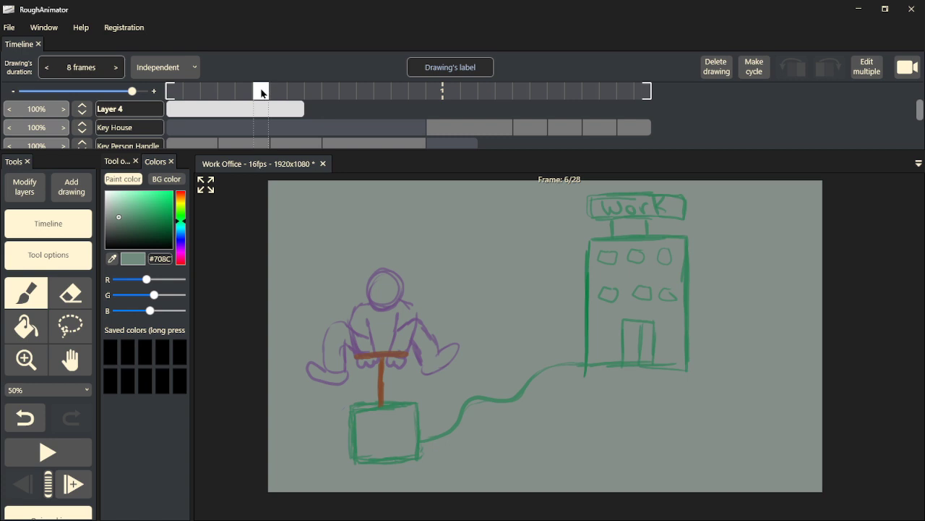
click(181, 262)
drag(157, 214, 171, 203)
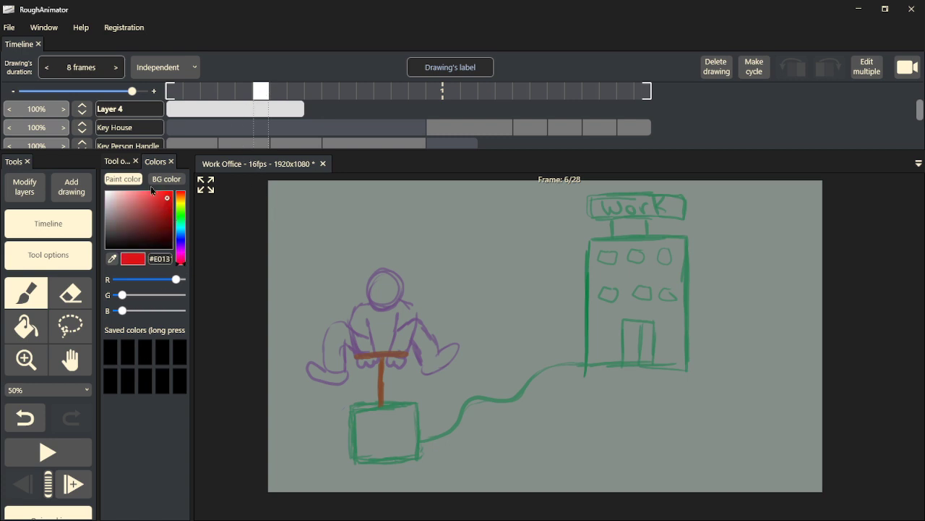
click(118, 163)
drag(154, 304, 200, 314)
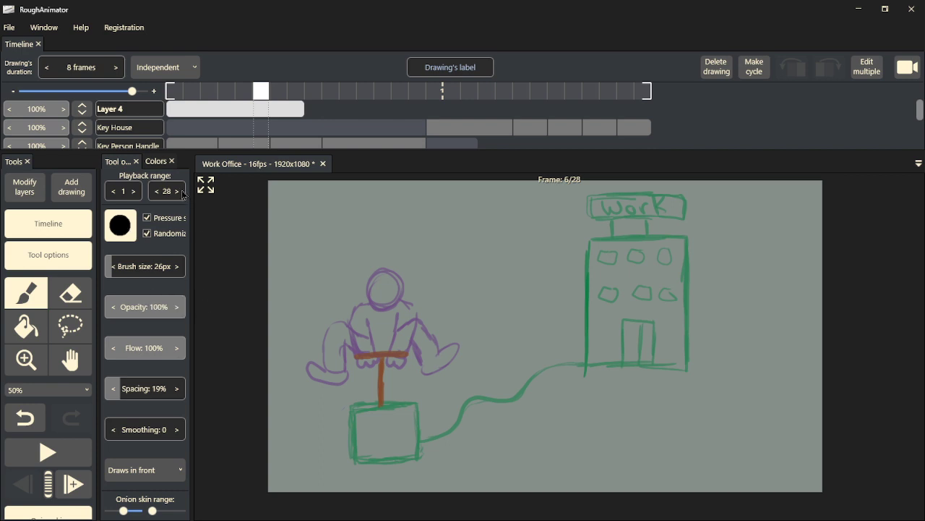
click(160, 161)
click(166, 215)
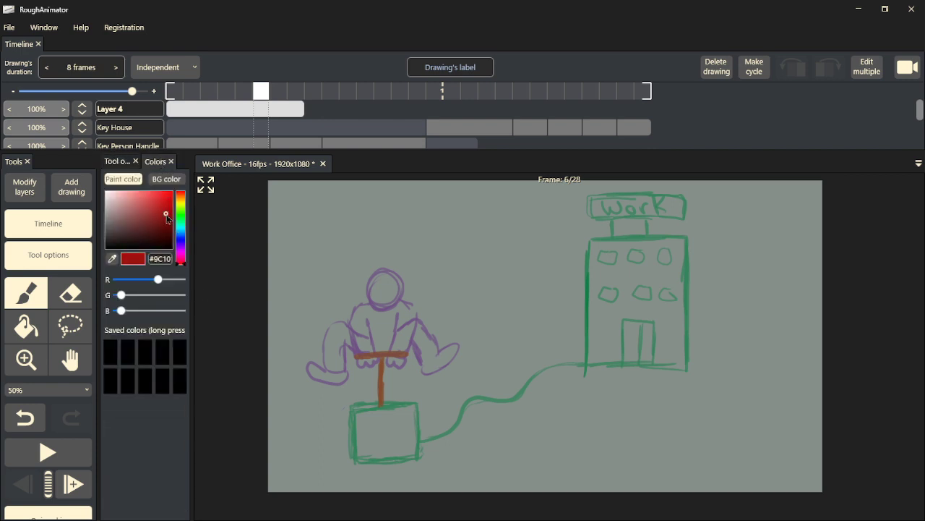
- Draw two curved red action lines on Layer 4, sweeping up and outward from each of the figure's feet
drag(261, 91, 161, 91)
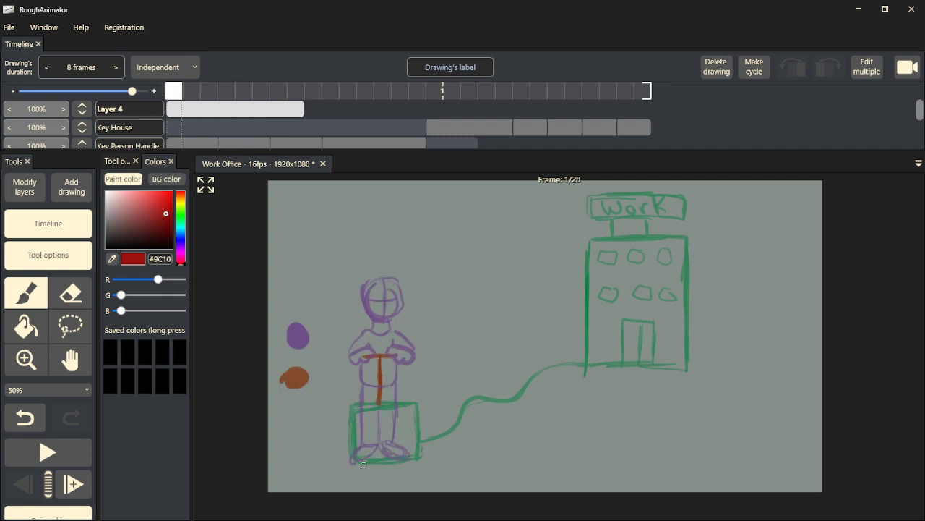
mouse_move(365, 463)
mouse_down()
mouse_move(346, 455)
mouse_move(305, 409)
mouse_move(293, 338)
mouse_move(302, 311)
mouse_up()
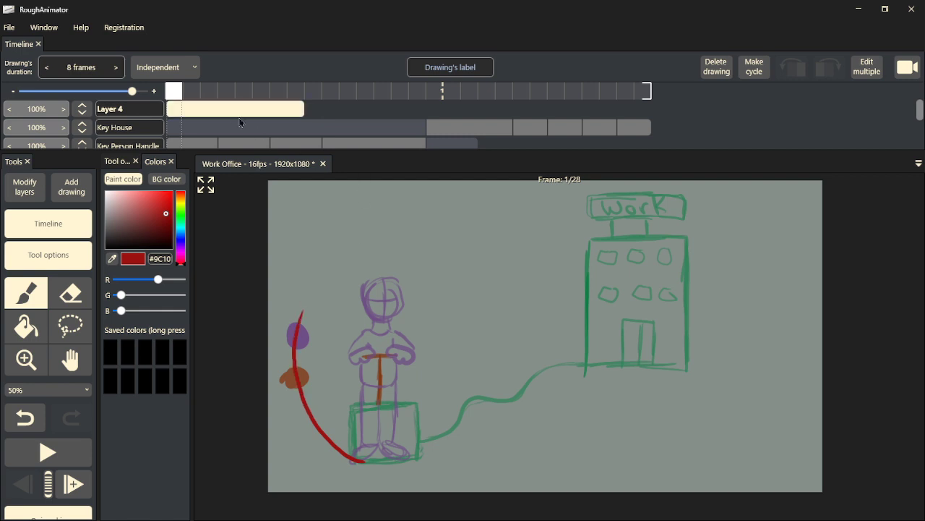
mouse_move(178, 96)
mouse_down()
mouse_move(275, 85)
mouse_move(196, 105)
mouse_move(279, 89)
mouse_move(186, 111)
mouse_up()
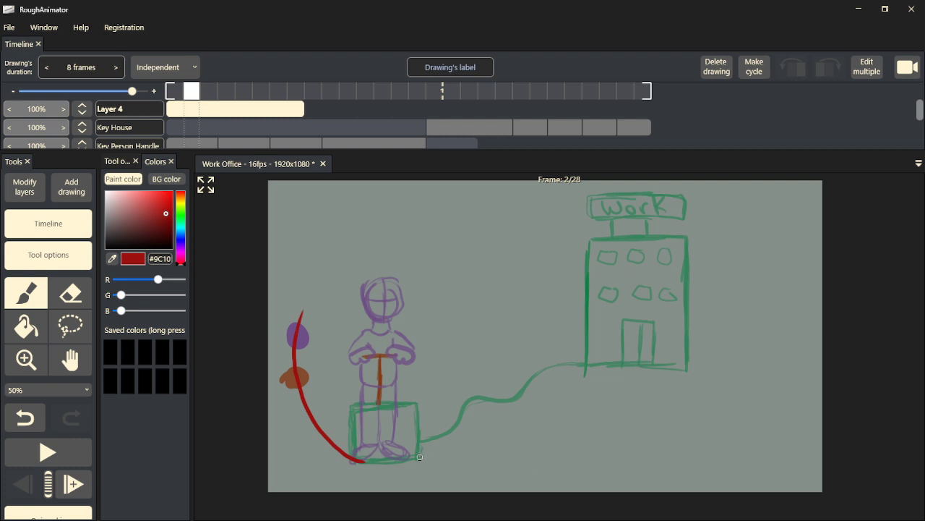
mouse_move(405, 459)
mouse_down()
mouse_move(431, 444)
mouse_move(462, 377)
mouse_move(466, 304)
mouse_move(454, 290)
mouse_up()
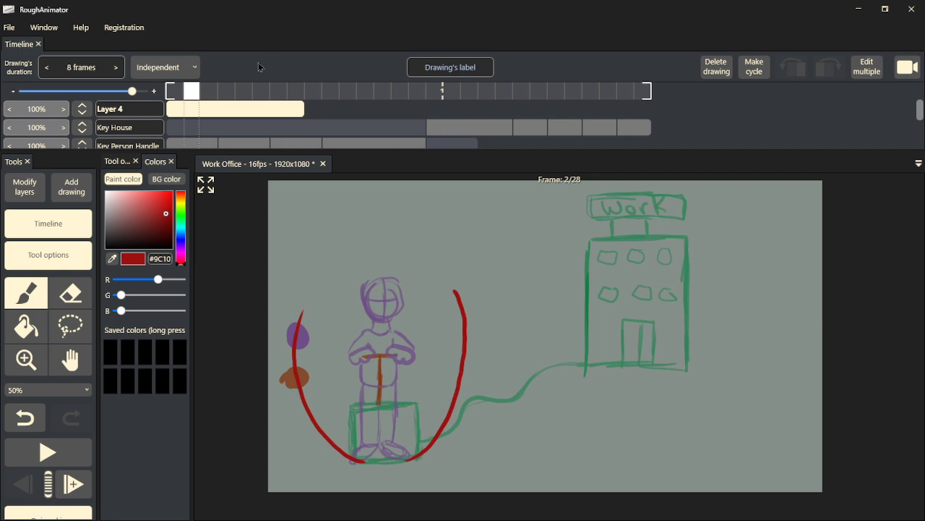
- Check the jump poses and draw two thinner inner red arcs curving upward from the figure's knees
drag(201, 93, 296, 94)
drag(357, 101, 194, 146)
mouse_move(393, 411)
mouse_down()
mouse_move(423, 376)
mouse_move(429, 292)
mouse_up()
mouse_move(365, 409)
mouse_down()
mouse_move(347, 411)
mouse_move(323, 341)
mouse_move(328, 313)
mouse_up()
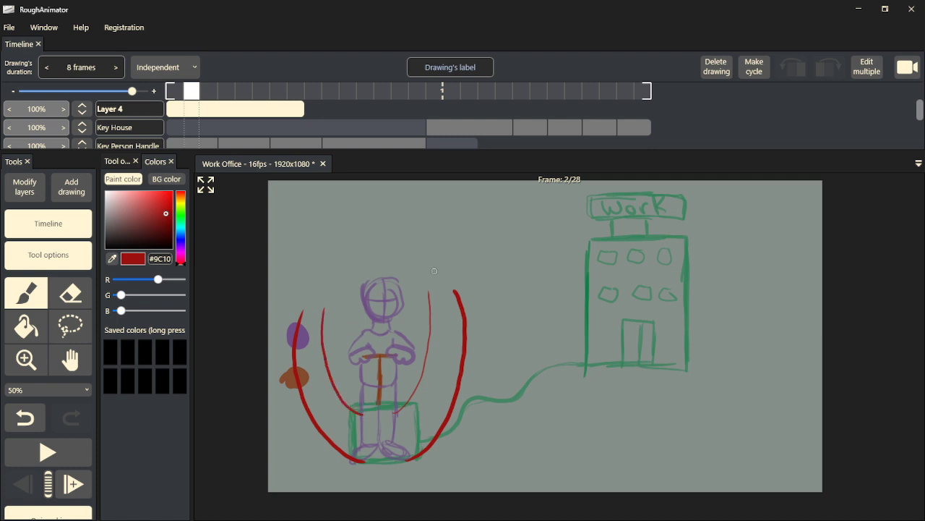
- Go to frame 8 and retrace both inner knee arcs with thicker red strokes
mouse_move(191, 94)
mouse_down()
mouse_move(277, 93)
mouse_move(154, 99)
mouse_move(293, 80)
mouse_move(220, 71)
mouse_move(194, 81)
mouse_move(295, 86)
mouse_move(191, 87)
mouse_move(294, 85)
mouse_up()
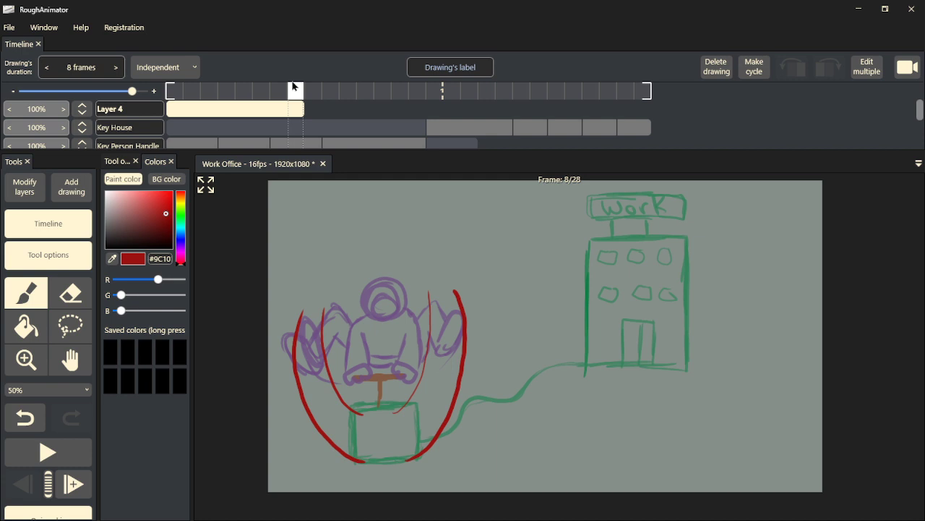
mouse_move(348, 407)
mouse_down()
mouse_move(331, 391)
mouse_move(317, 360)
mouse_move(325, 303)
mouse_up()
key(ctrl+z)
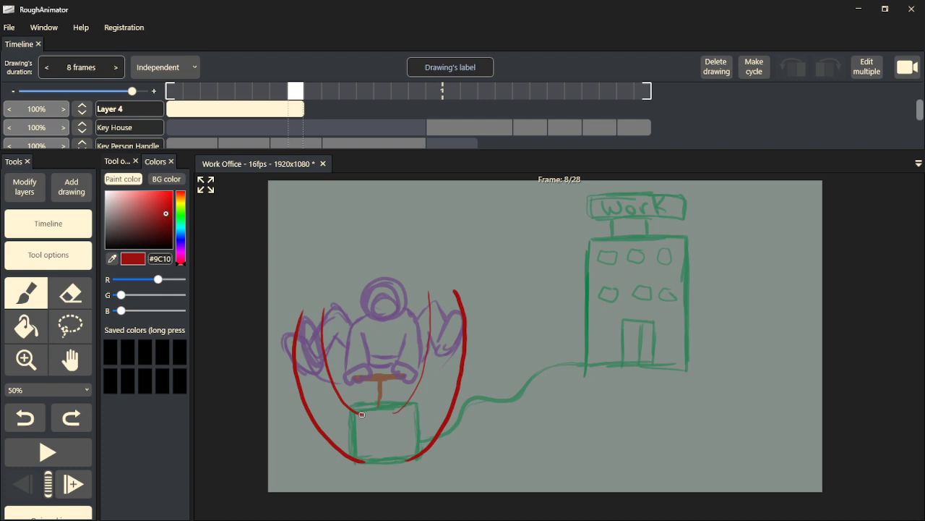
mouse_move(362, 415)
mouse_down()
mouse_move(324, 379)
mouse_move(317, 325)
mouse_move(327, 305)
mouse_up()
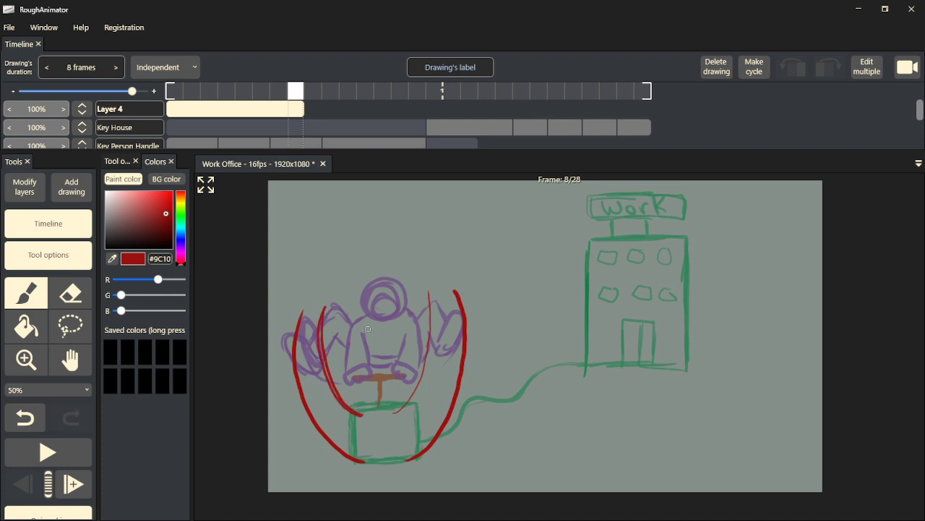
mouse_move(396, 413)
mouse_down()
mouse_move(425, 372)
mouse_move(432, 318)
mouse_move(423, 293)
mouse_up()
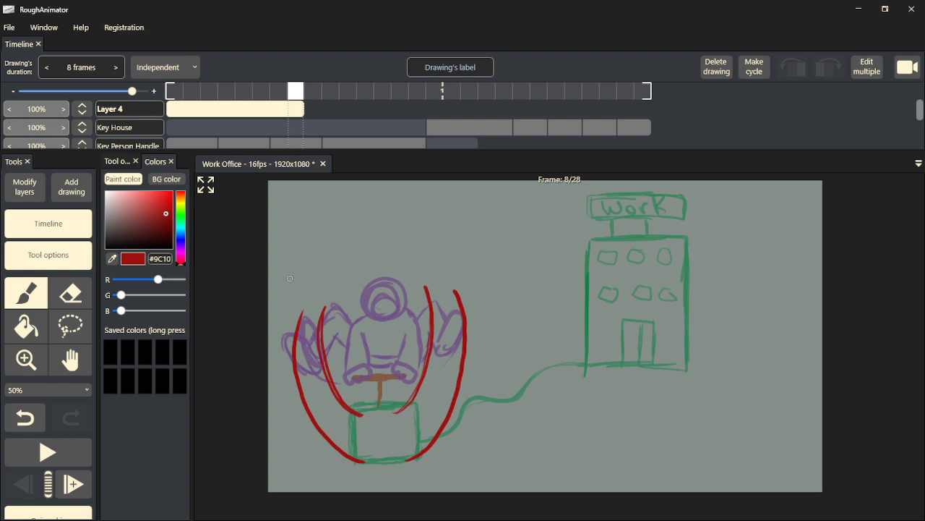
- Add three blank drawings on Layer 4, starting at frames 9, 17 and 21 and lasting 8, 4 and 8 frames
click(75, 483)
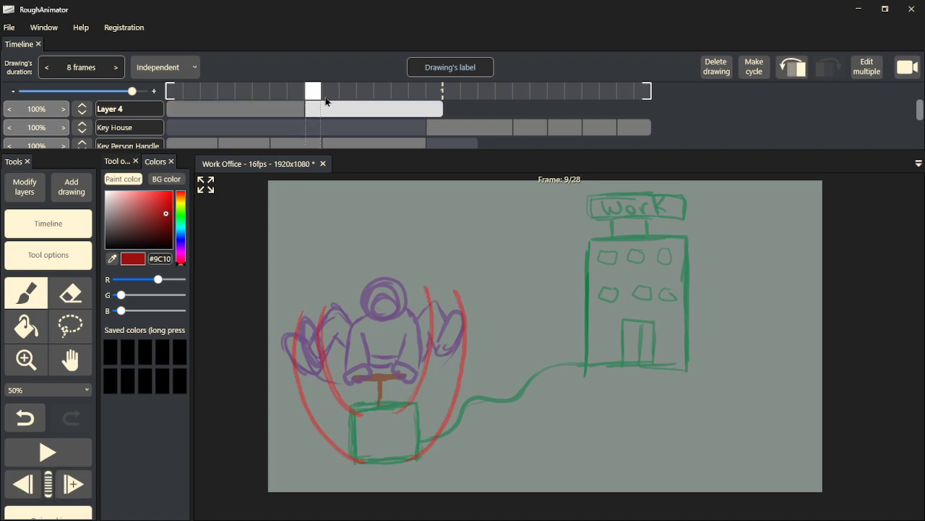
mouse_move(313, 94)
mouse_down()
mouse_move(434, 93)
mouse_move(313, 94)
mouse_up()
mouse_move(318, 112)
mouse_down()
mouse_move(327, 109)
mouse_move(312, 101)
mouse_move(382, 93)
mouse_move(330, 93)
mouse_move(322, 100)
mouse_move(381, 101)
mouse_move(320, 108)
mouse_move(401, 112)
mouse_move(296, 108)
mouse_move(434, 115)
mouse_move(360, 120)
mouse_move(451, 114)
mouse_up()
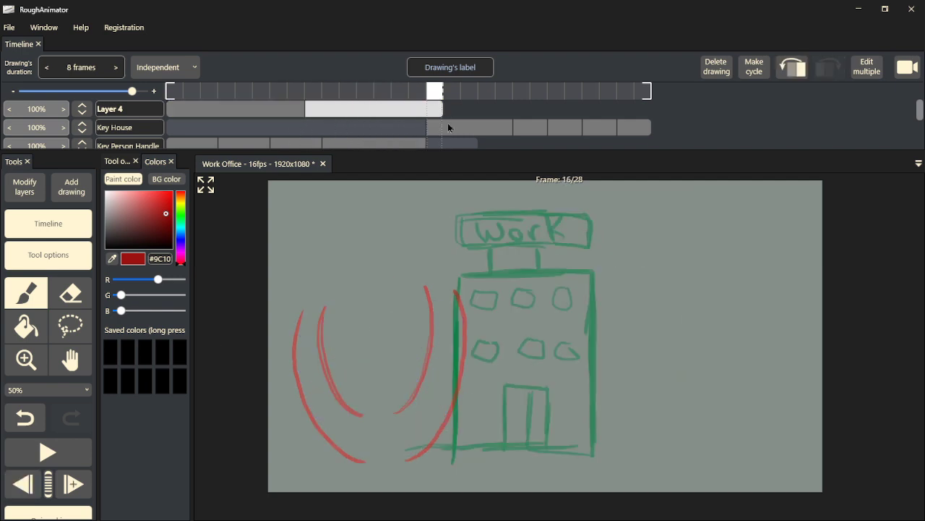
click(74, 484)
drag(454, 92, 504, 92)
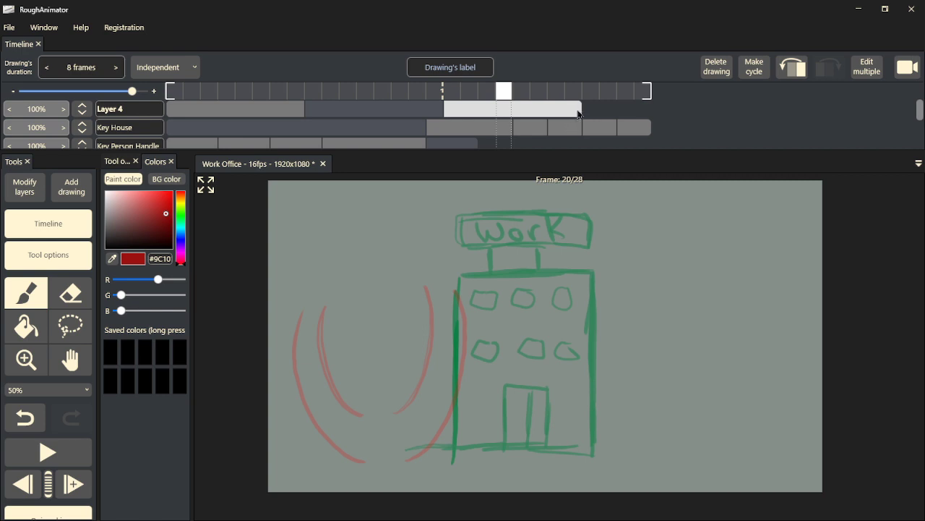
drag(582, 110, 510, 110)
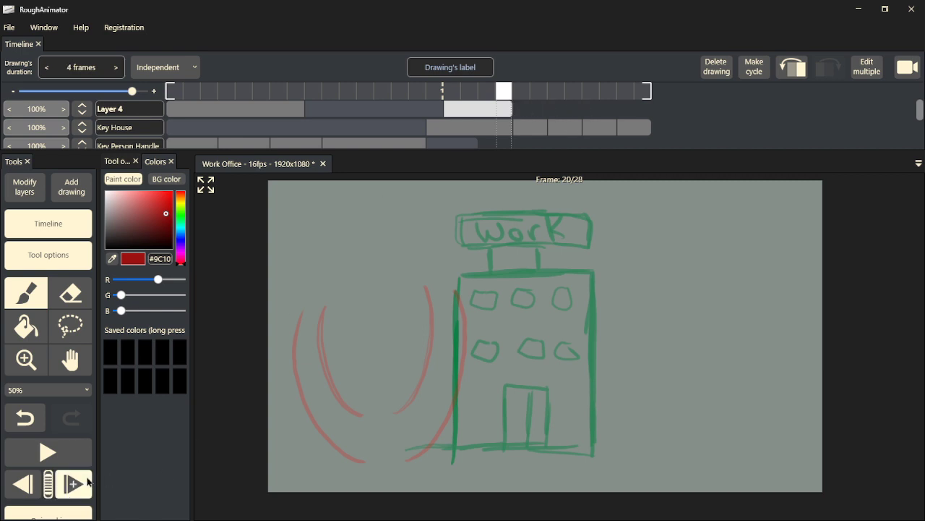
click(87, 481)
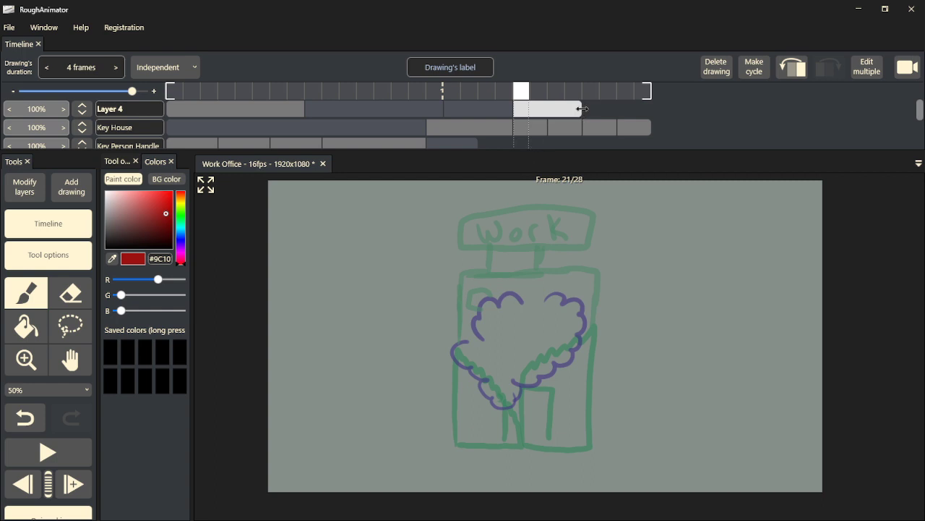
drag(588, 109, 652, 110)
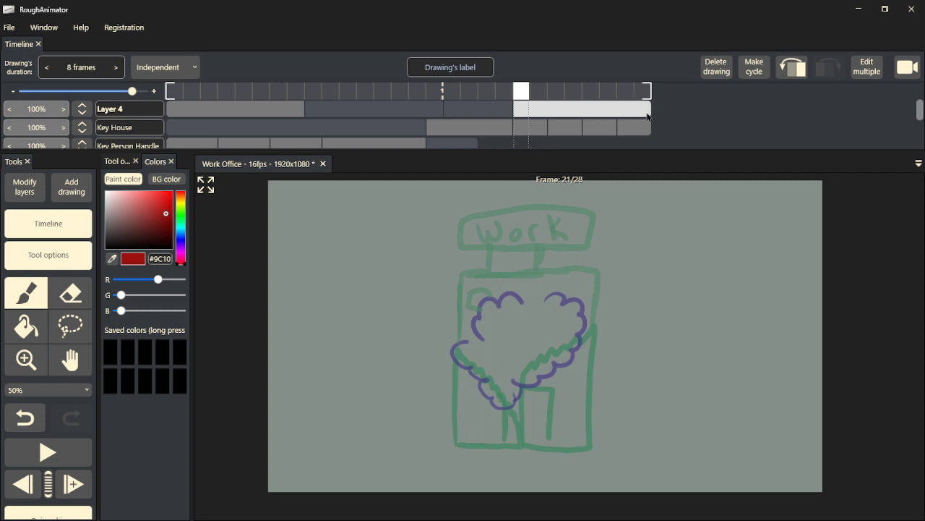
- At frame 24, draw five curved red action lines radiating from the explosion, three to its left and two to its right
drag(516, 101, 582, 99)
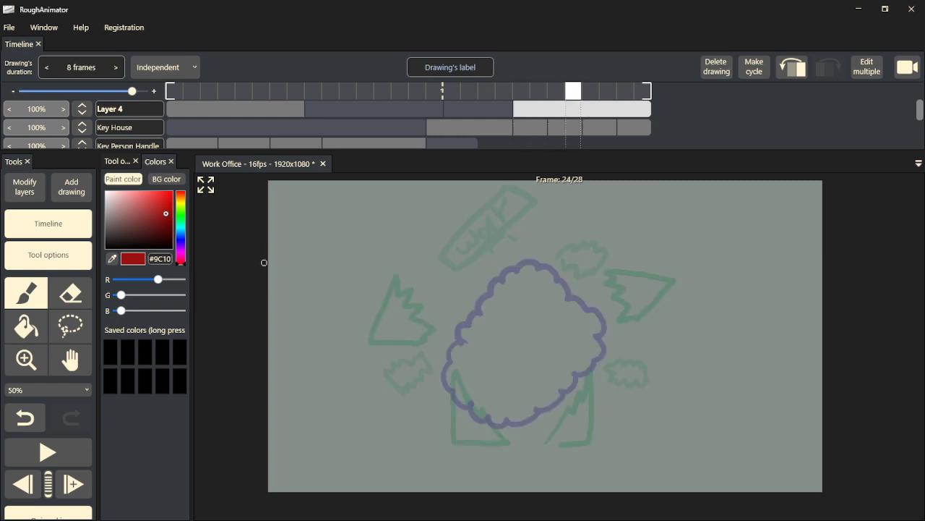
mouse_move(281, 407)
mouse_down()
mouse_move(295, 378)
mouse_move(384, 315)
mouse_move(449, 292)
mouse_up()
mouse_move(457, 354)
mouse_down()
mouse_move(352, 419)
mouse_move(302, 468)
mouse_up()
mouse_move(510, 243)
mouse_down()
mouse_move(465, 222)
mouse_move(386, 218)
mouse_move(338, 230)
mouse_move(267, 281)
mouse_up()
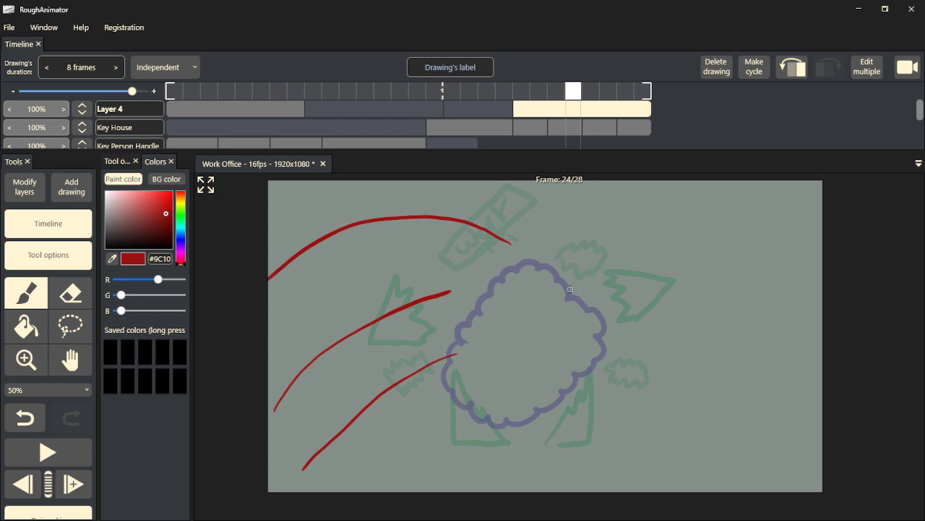
mouse_move(585, 323)
mouse_down()
mouse_move(721, 256)
mouse_move(796, 255)
mouse_move(823, 268)
mouse_up()
mouse_move(600, 372)
mouse_down()
mouse_move(699, 400)
mouse_move(774, 452)
mouse_move(794, 488)
mouse_up()
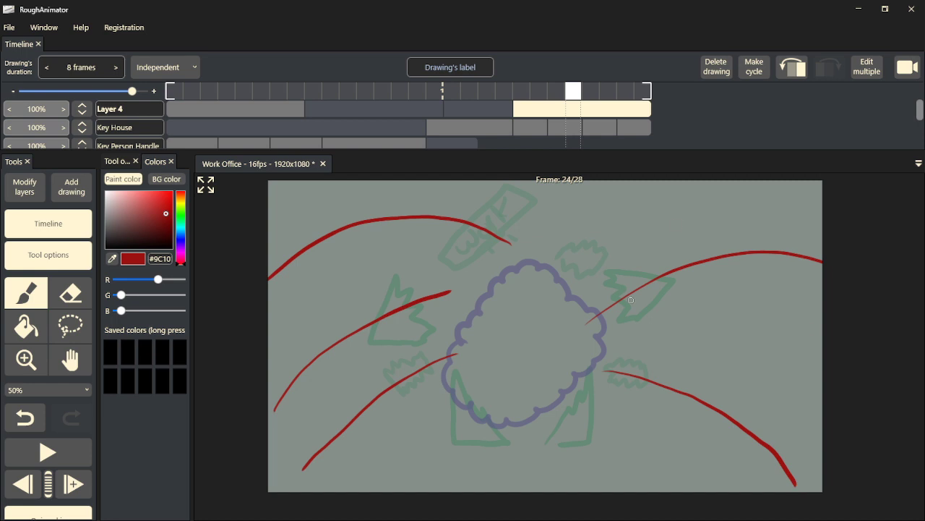
- Return to frame 1 and play the animation to review the action lines
mouse_move(573, 93)
mouse_down()
mouse_move(614, 96)
mouse_move(514, 111)
mouse_move(638, 108)
mouse_move(612, 122)
mouse_move(551, 124)
mouse_move(645, 128)
mouse_move(417, 127)
mouse_move(141, 148)
mouse_move(716, 108)
mouse_move(382, 144)
mouse_move(170, 146)
mouse_move(646, 149)
mouse_move(487, 149)
mouse_up()
drag(416, 163, 83, 160)
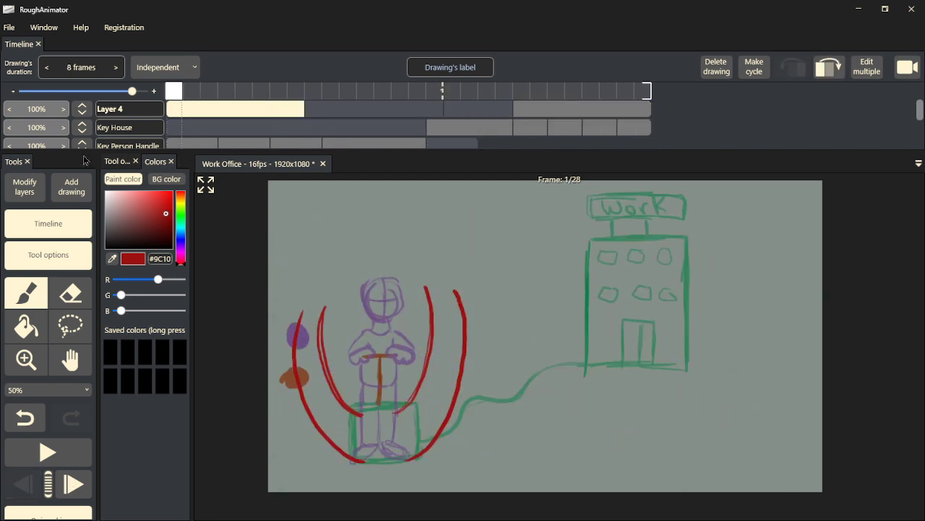
key(space)
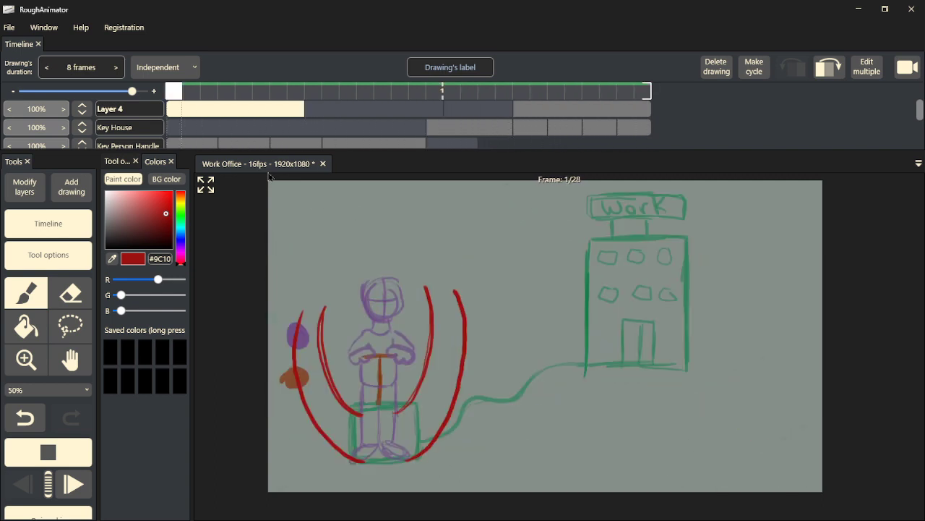
key(space)
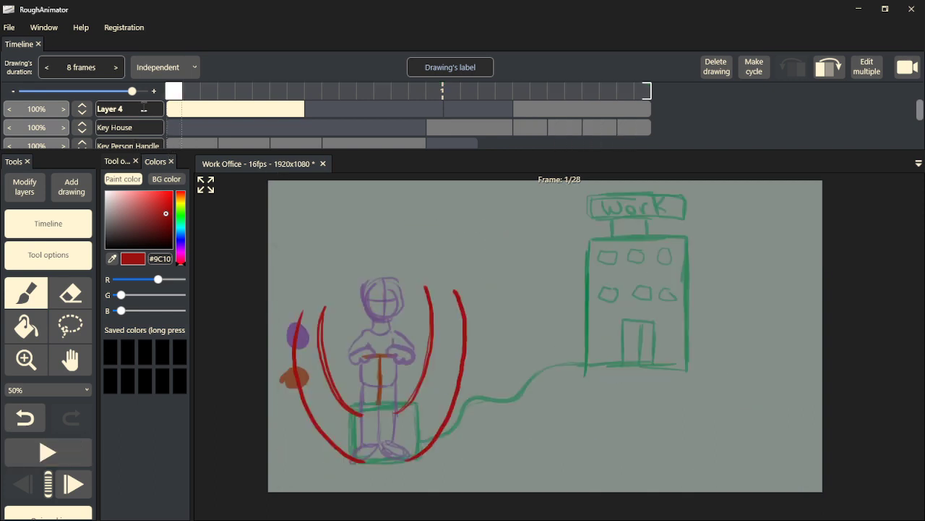
- Rename Layer 4 to "Action Lines" and save the project
double_click(124, 109)
text(Action Lines)
click(10, 29)
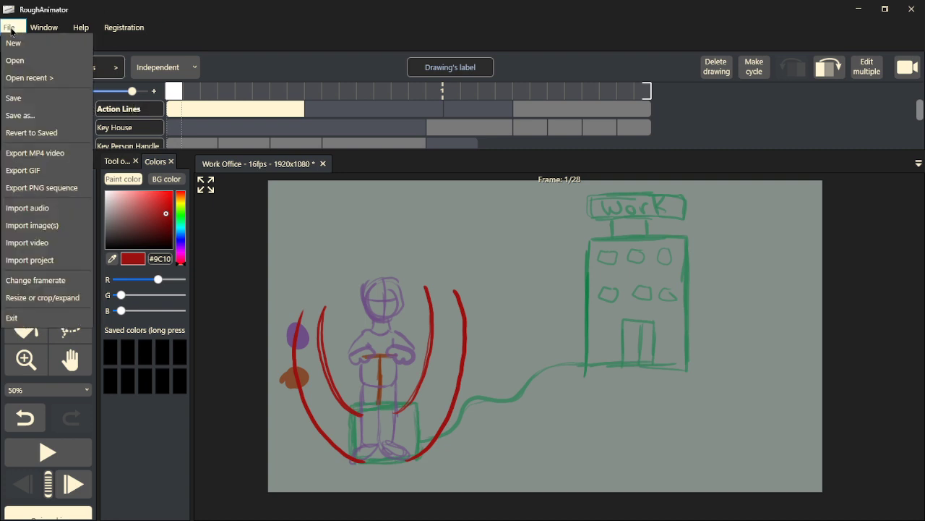
click(39, 100)
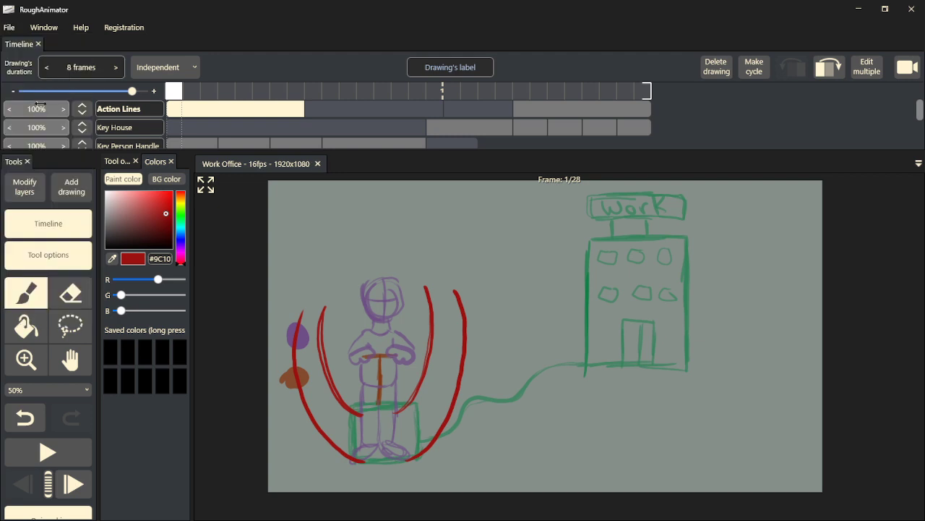
- Scrub through the animation, add an empty layer above Action Lines and name it "Shape for Human"
click(209, 91)
drag(246, 91, 539, 91)
drag(447, 132, 94, 145)
click(20, 188)
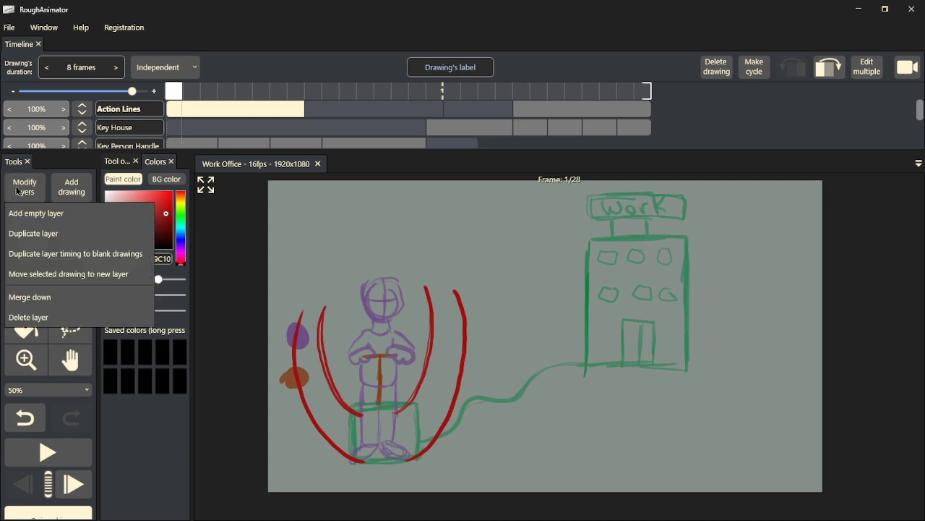
click(60, 213)
double_click(132, 109)
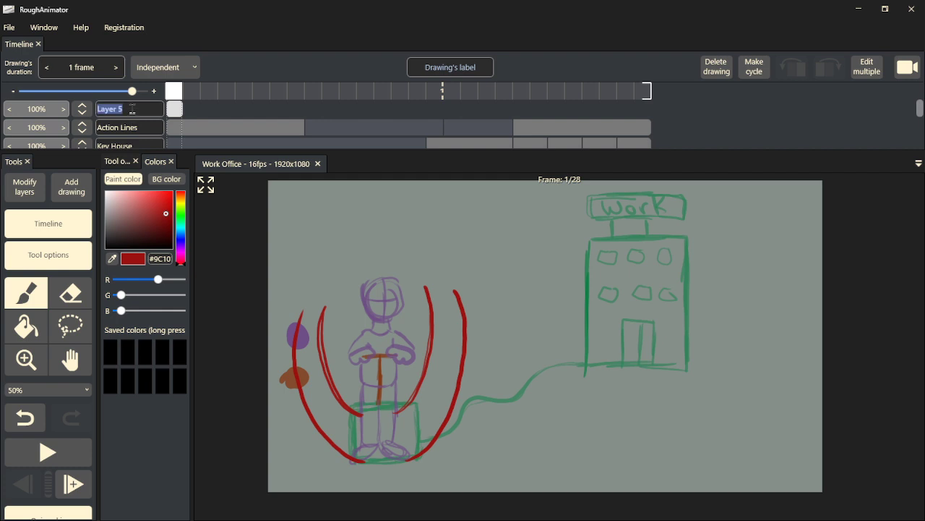
text(Shape for Human)
key(Return)
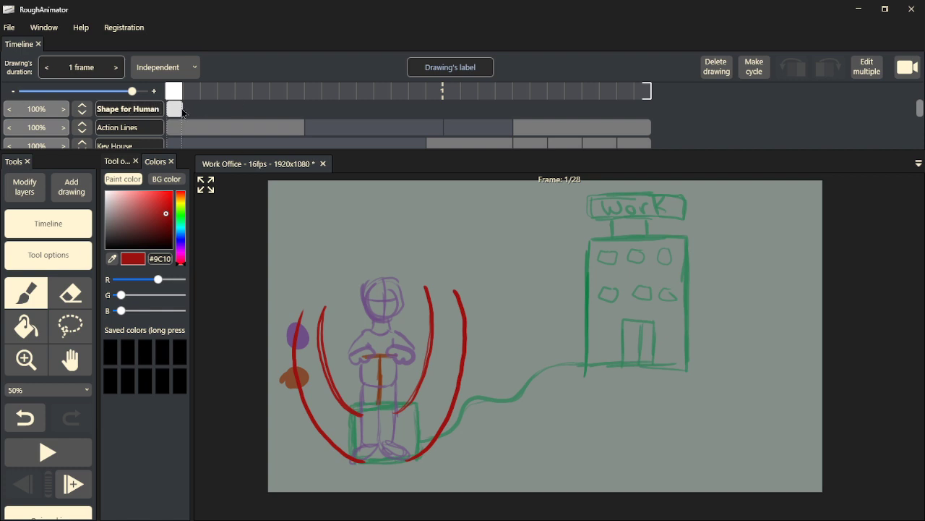
- Extend the first Shape for Human drawing to 2 frames and set the paint color to a very dark red
drag(185, 112, 205, 110)
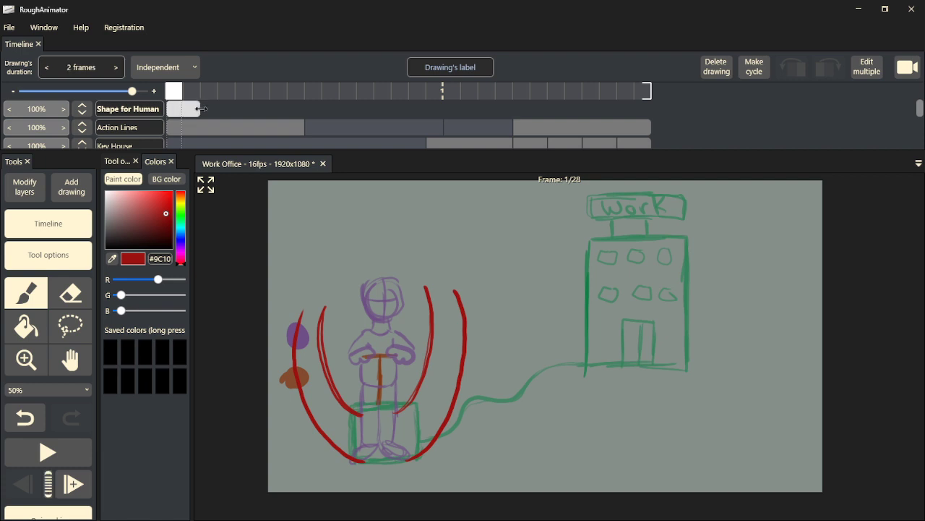
drag(148, 232, 171, 246)
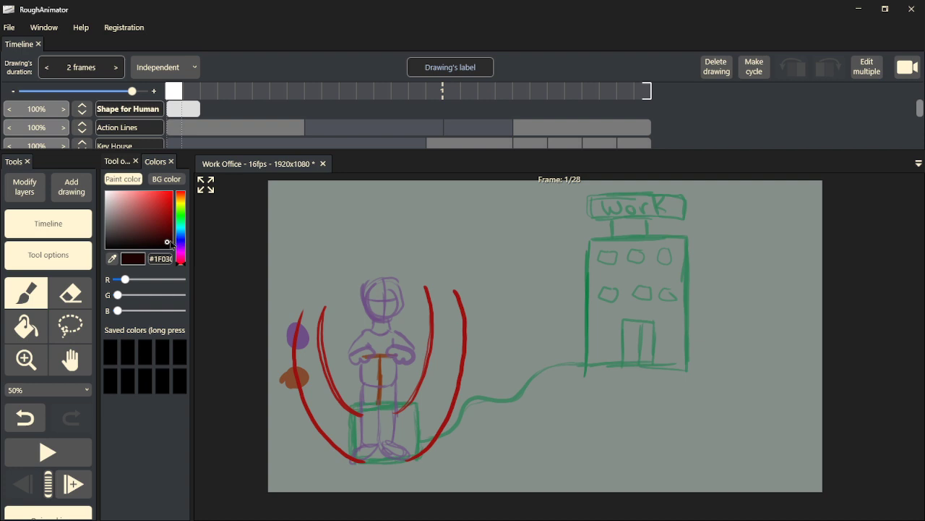
click(170, 241)
drag(366, 417, 388, 412)
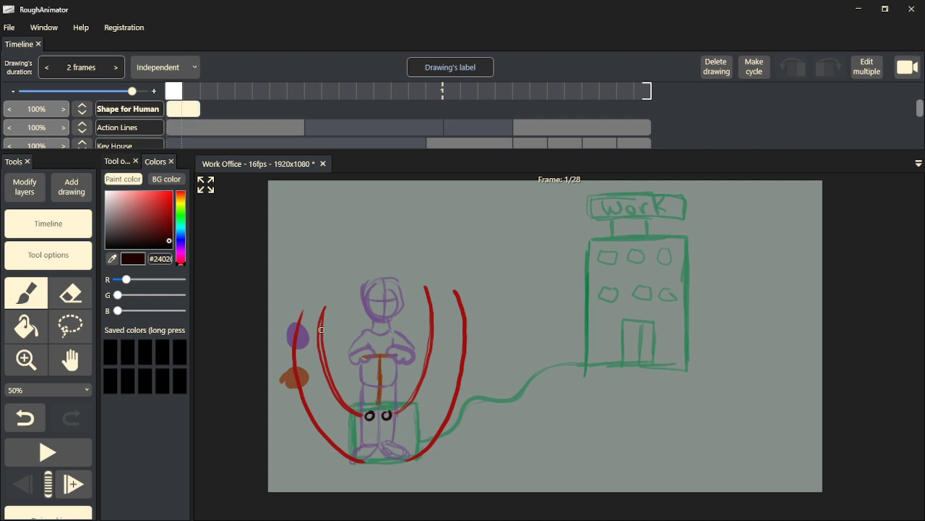
key(ctrl+z)
key(ctrl+z)
- Darken the paint color to near-black and draw the knee joints, shins and feet over the purple figure on frame 1
click(162, 245)
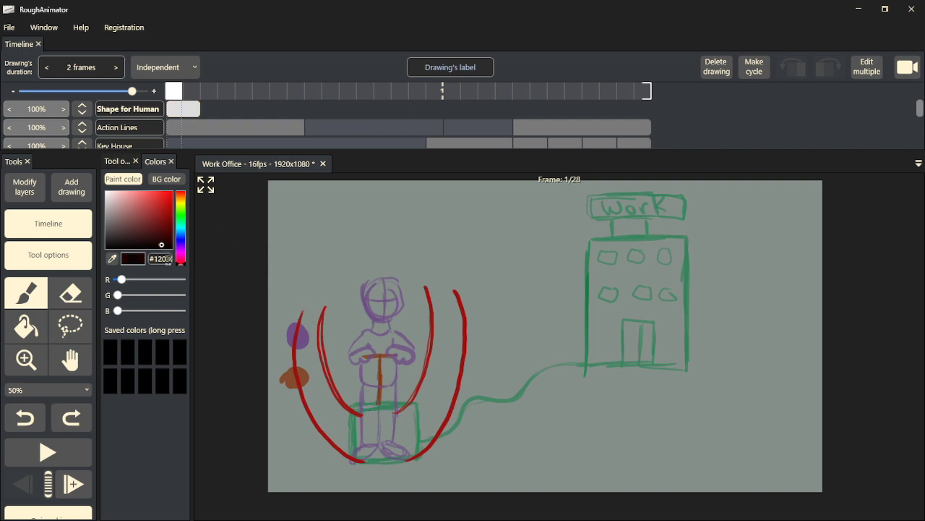
click(122, 164)
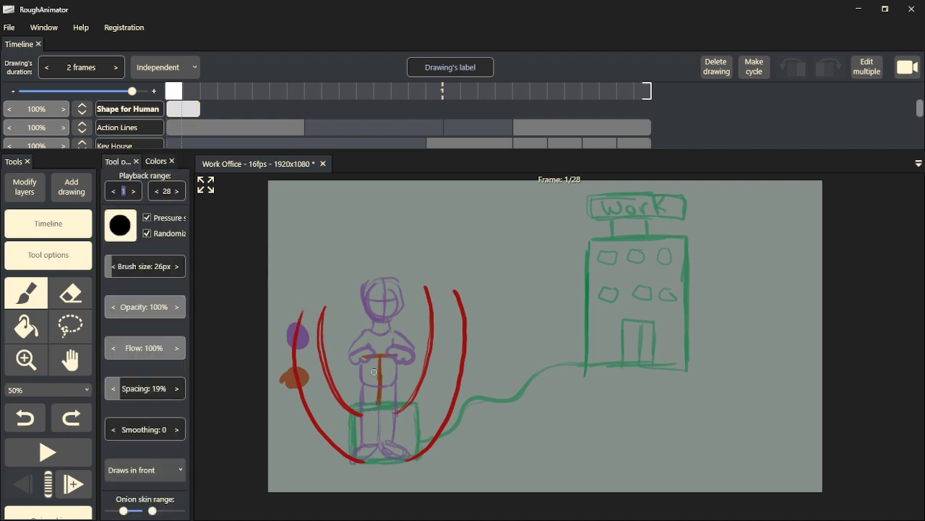
click(370, 412)
click(370, 415)
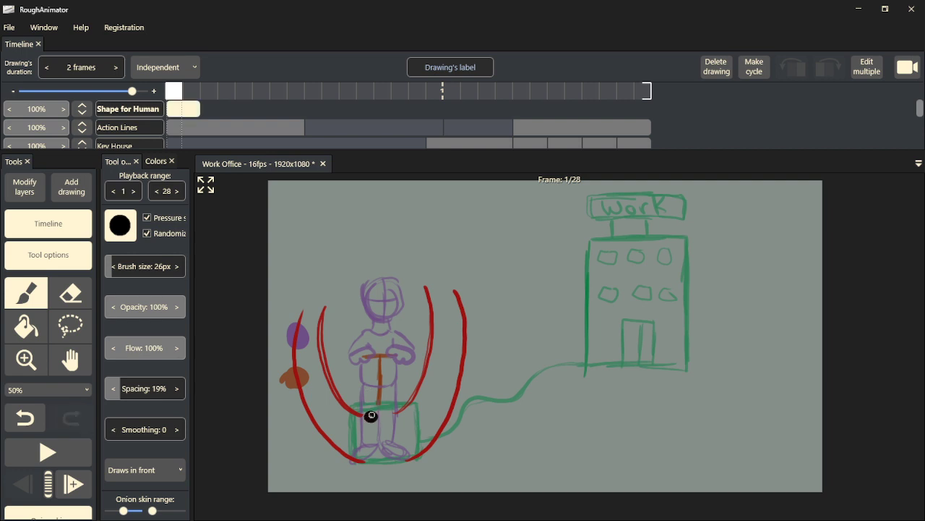
click(390, 415)
drag(371, 420, 356, 459)
drag(389, 424, 401, 455)
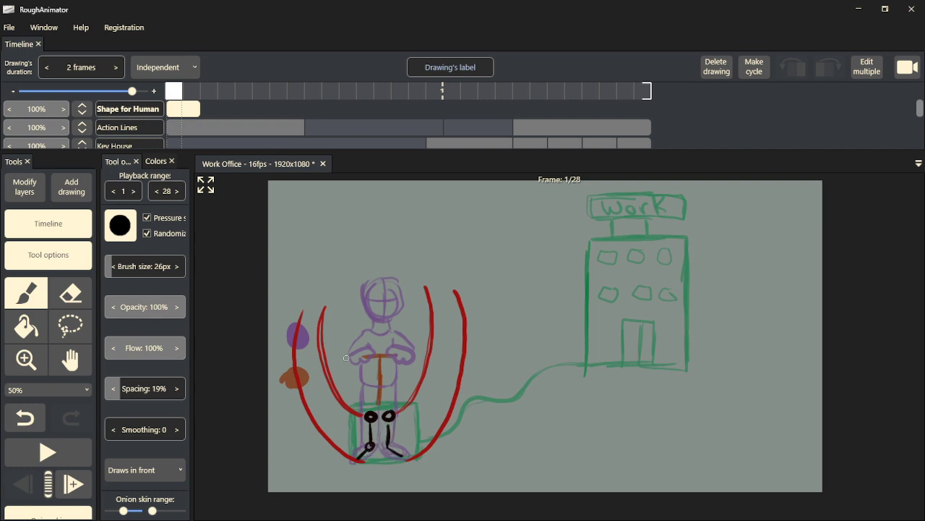
- Draw the thighs, spine, shoulders, arms, hands and head over the frame 1 figure, with a short arrow beside the shoulder
mouse_move(369, 410)
mouse_down()
mouse_move(385, 386)
mouse_move(391, 393)
mouse_move(388, 386)
mouse_move(389, 406)
mouse_move(388, 386)
mouse_move(374, 384)
mouse_move(396, 332)
mouse_up()
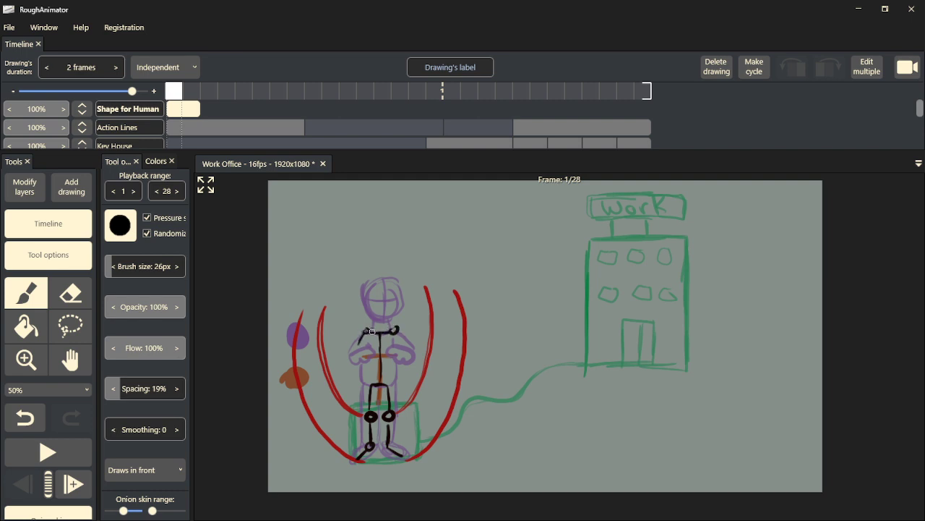
drag(397, 331, 410, 345)
mouse_move(407, 348)
mouse_down()
mouse_move(391, 356)
mouse_move(411, 359)
mouse_move(355, 357)
mouse_move(367, 352)
mouse_move(358, 350)
mouse_move(364, 337)
mouse_move(381, 319)
mouse_move(371, 320)
mouse_move(365, 280)
mouse_move(414, 312)
mouse_move(427, 293)
mouse_up()
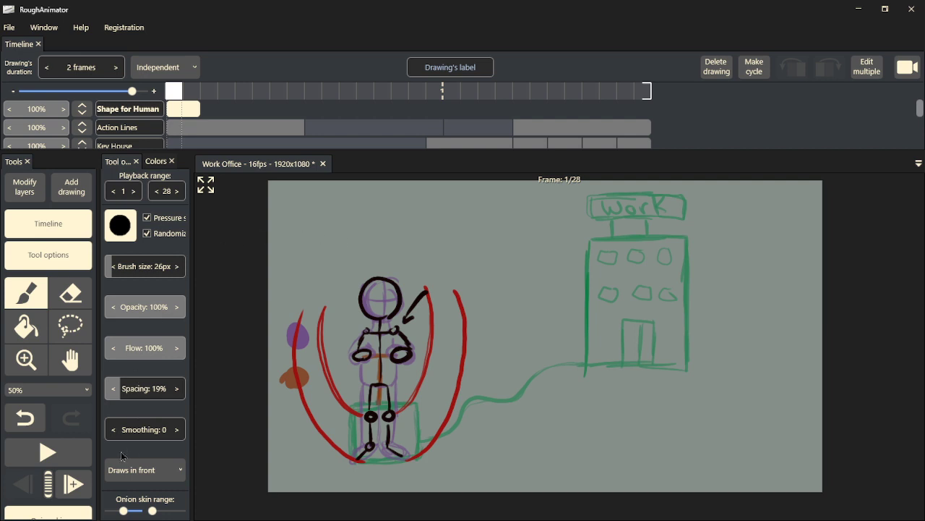
- Add a second Shape for Human drawing and sketch the outstretched legs, one foot and the hip line over the frame 4 pose
click(88, 482)
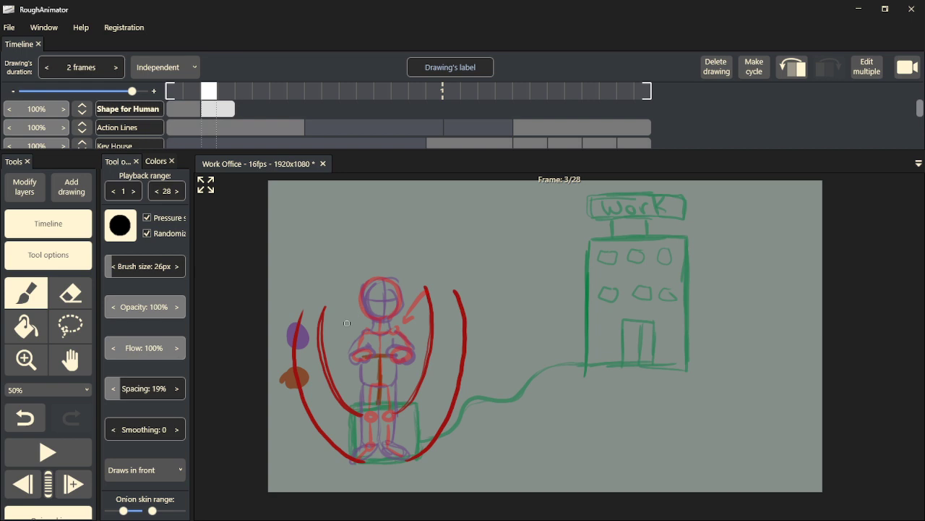
click(226, 92)
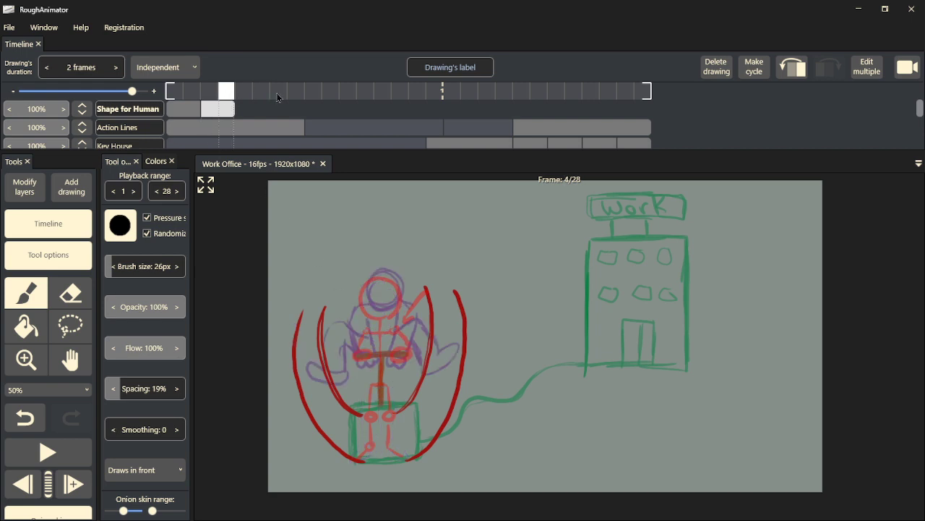
mouse_move(224, 95)
mouse_down()
mouse_move(182, 93)
mouse_move(227, 96)
mouse_up()
click(321, 341)
mouse_move(326, 340)
mouse_down()
mouse_move(356, 332)
mouse_move(347, 326)
mouse_move(370, 343)
mouse_up()
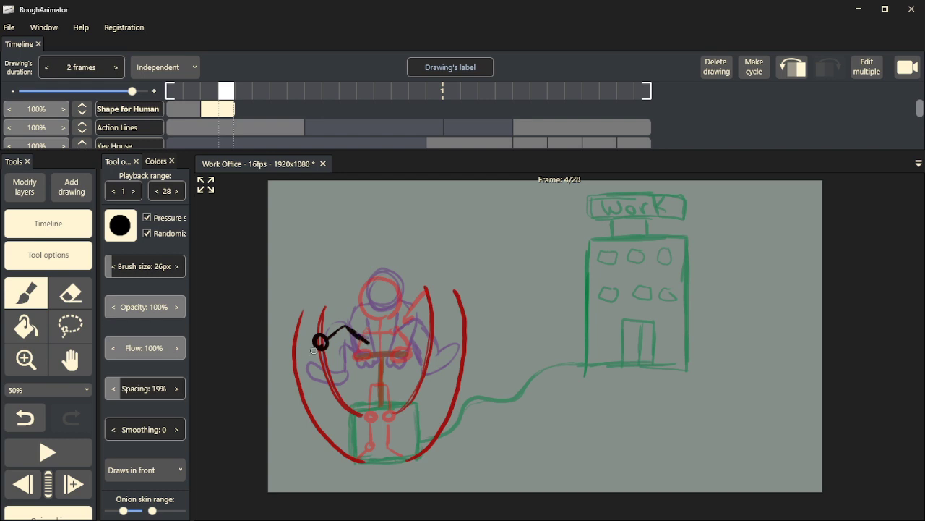
mouse_move(318, 350)
mouse_down()
mouse_move(320, 380)
mouse_move(317, 357)
mouse_move(314, 379)
mouse_move(297, 368)
mouse_move(319, 376)
mouse_move(295, 376)
mouse_move(323, 369)
mouse_move(317, 378)
mouse_move(318, 354)
mouse_move(338, 332)
mouse_move(399, 341)
mouse_move(423, 332)
mouse_up()
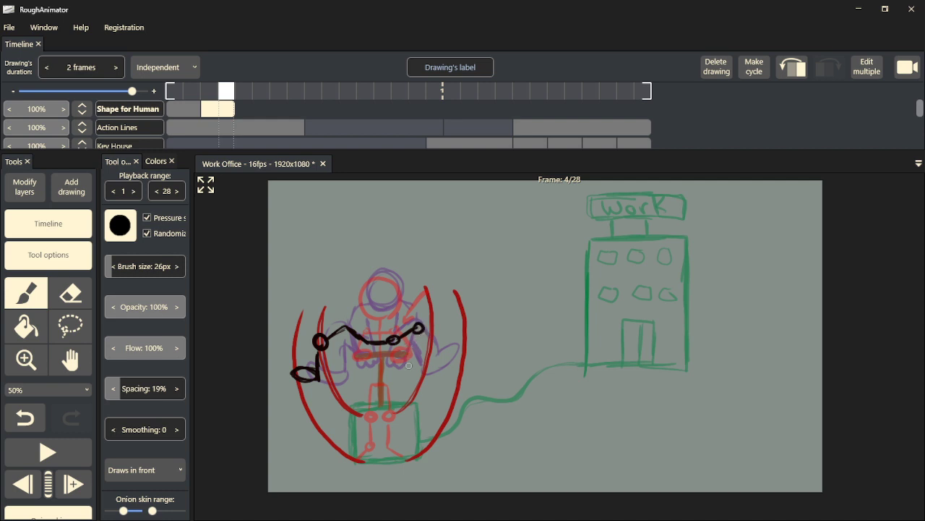
- Rework the hip and thigh lines on frame 4, erasing them while keeping the first knee joint and foot
key(ctrl+z)
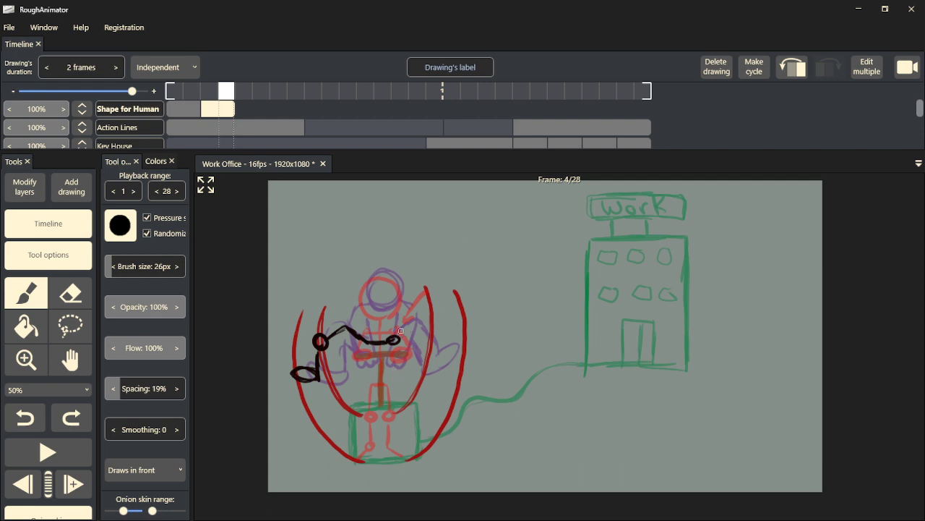
drag(404, 335, 415, 327)
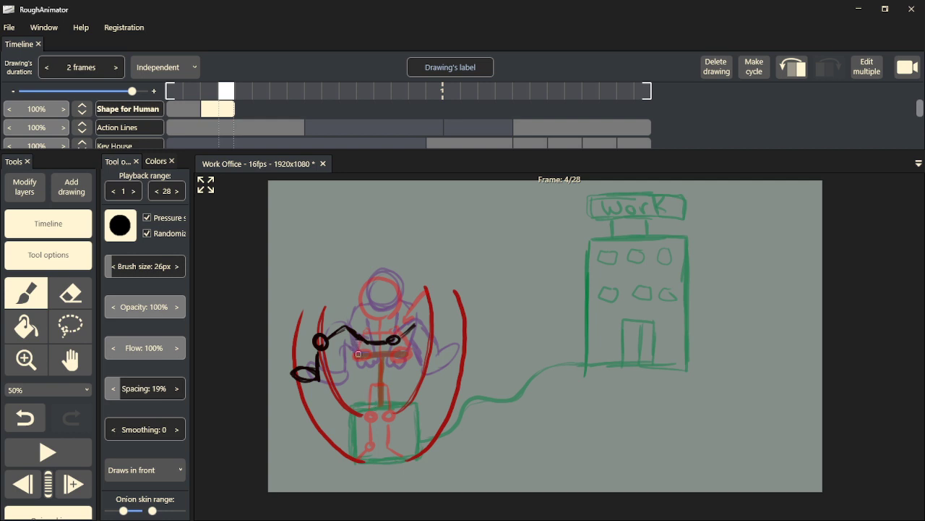
mouse_move(357, 351)
mouse_down()
mouse_move(386, 349)
mouse_move(405, 364)
mouse_move(410, 343)
mouse_move(397, 340)
mouse_move(408, 325)
mouse_move(378, 350)
mouse_move(357, 317)
mouse_move(333, 330)
mouse_up()
key(e)
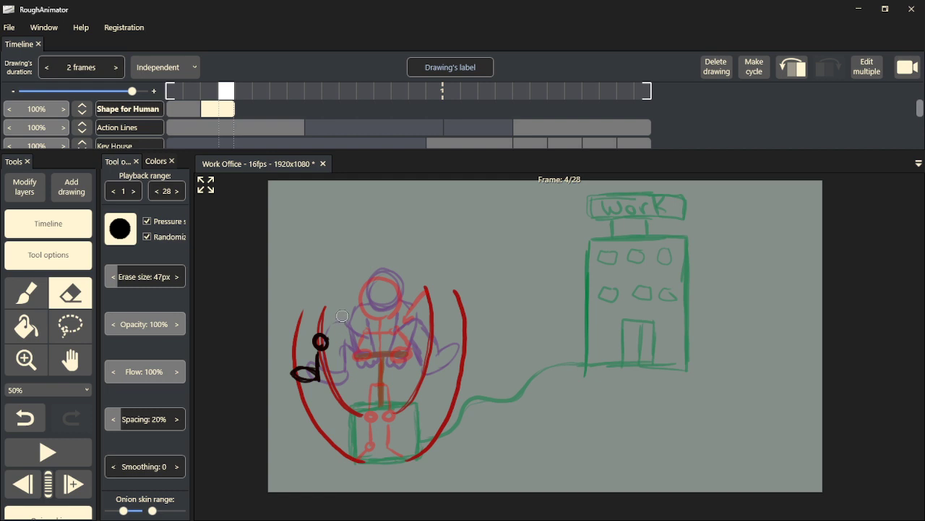
- Redraw the frame 4 figure with thighs, torso, shoulders, arms reaching the plunger handle, the second leg and the head
key(b)
mouse_move(329, 341)
mouse_down()
mouse_move(392, 352)
mouse_move(375, 351)
mouse_move(376, 325)
mouse_move(361, 308)
mouse_move(408, 293)
mouse_up()
drag(355, 305, 366, 355)
mouse_move(409, 295)
mouse_down()
mouse_move(402, 355)
mouse_move(394, 357)
mouse_move(404, 351)
mouse_move(380, 318)
mouse_up()
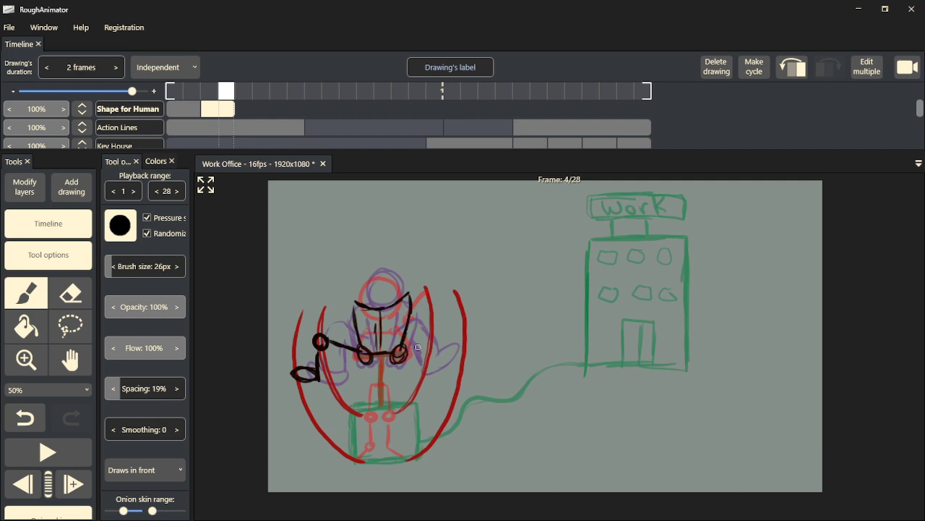
mouse_move(416, 346)
mouse_down()
mouse_move(433, 328)
mouse_move(443, 358)
mouse_move(457, 334)
mouse_move(466, 341)
mouse_move(454, 357)
mouse_move(445, 345)
mouse_up()
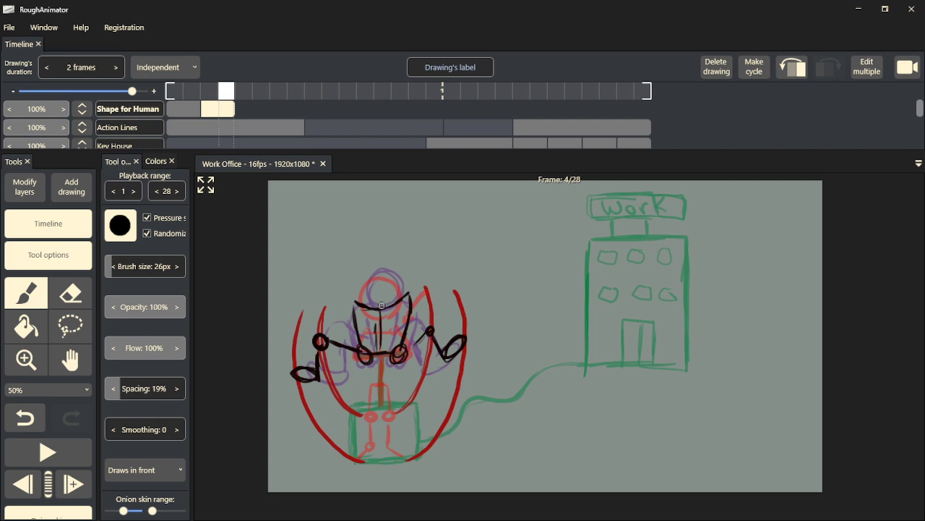
mouse_move(397, 279)
mouse_down()
mouse_move(367, 298)
mouse_move(386, 270)
mouse_move(399, 296)
mouse_move(371, 307)
mouse_move(363, 277)
mouse_move(397, 276)
mouse_up()
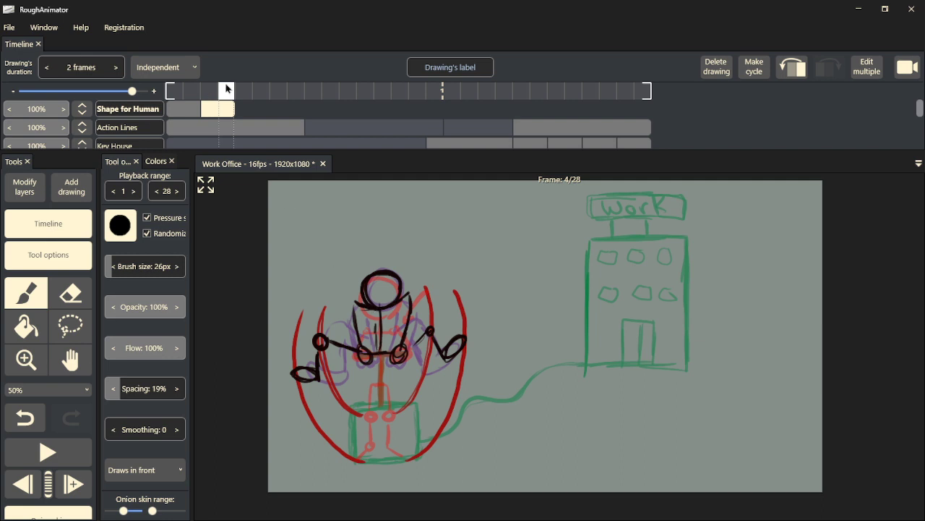
- Scrub back and forth between frames 1 and 4 to compare the two Shape for Human poses
click(189, 92)
click(226, 94)
click(190, 94)
click(208, 94)
click(222, 99)
click(191, 95)
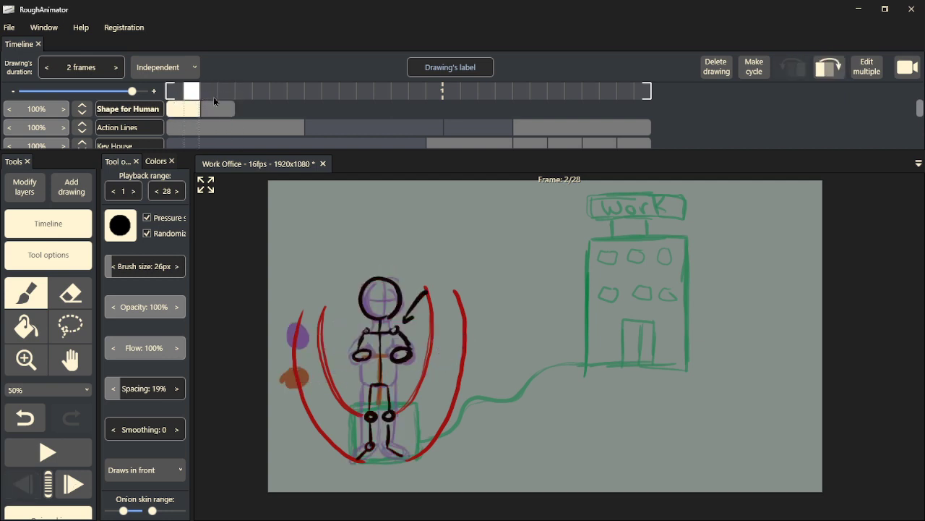
click(227, 100)
click(210, 99)
click(228, 104)
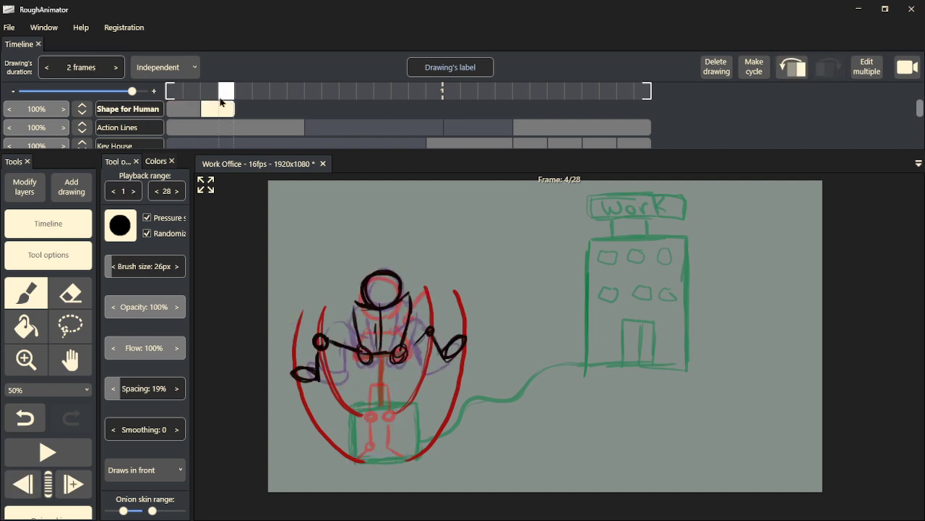
click(178, 100)
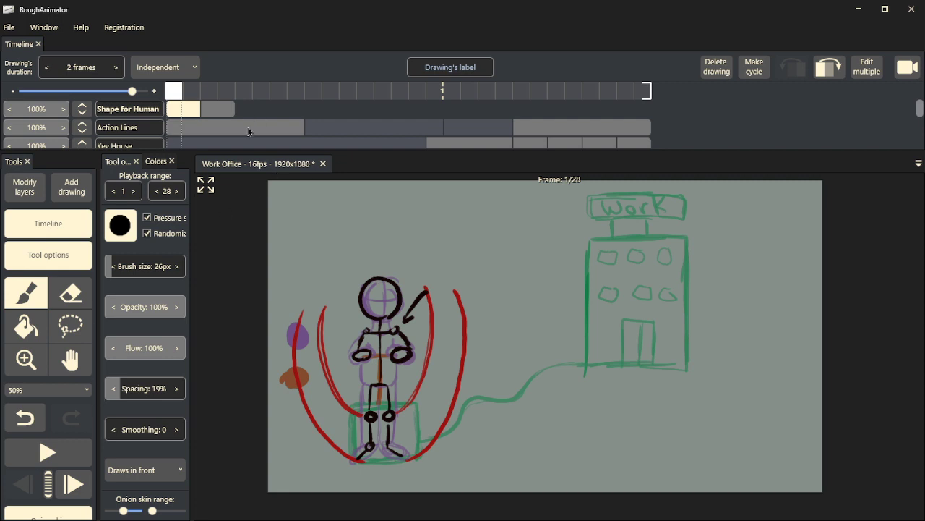
- Insert a blank Shape for Human drawing between the two poses at frame 3 and extend the onion skin to the next drawing
click(79, 496)
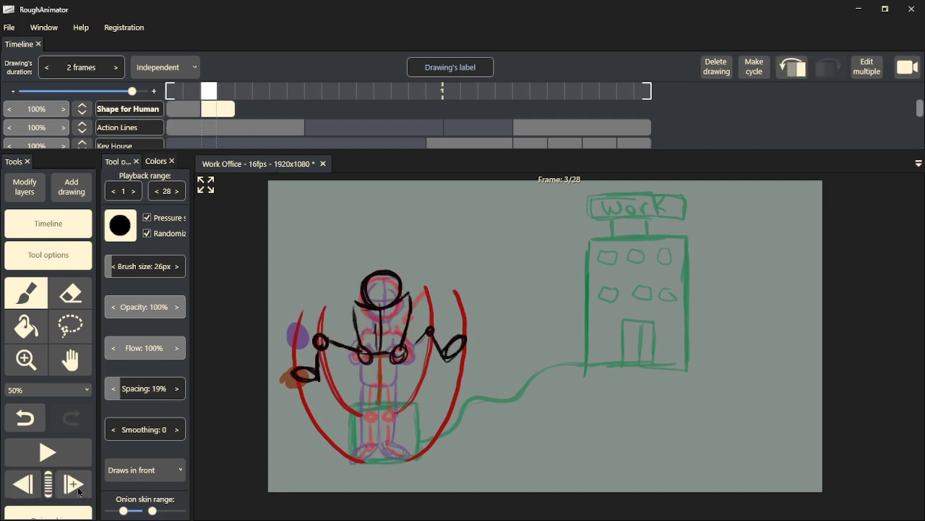
click(89, 474)
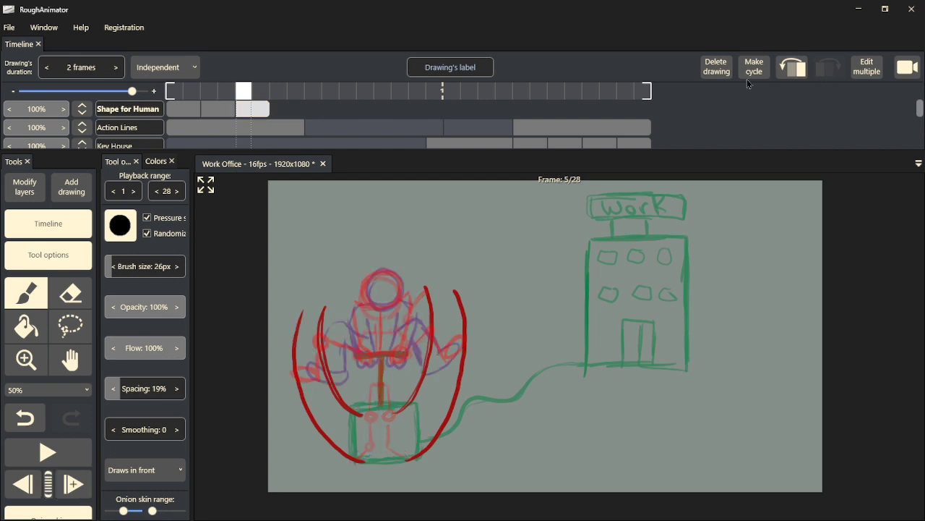
click(785, 73)
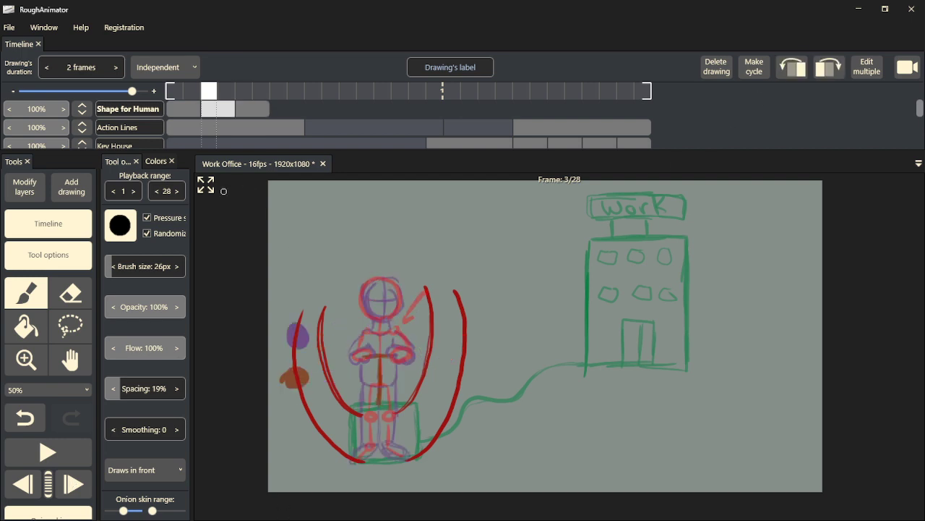
drag(152, 510, 175, 512)
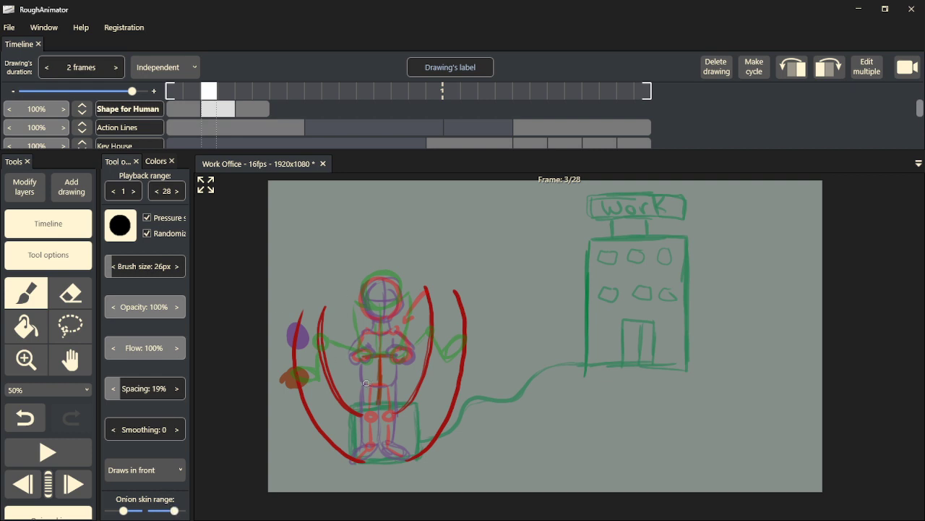
- Draw the in-between pose on frame 3 with bent, spread legs, torso, arms and head, and play the animation
mouse_move(367, 383)
mouse_down()
mouse_move(382, 385)
mouse_move(370, 384)
mouse_up()
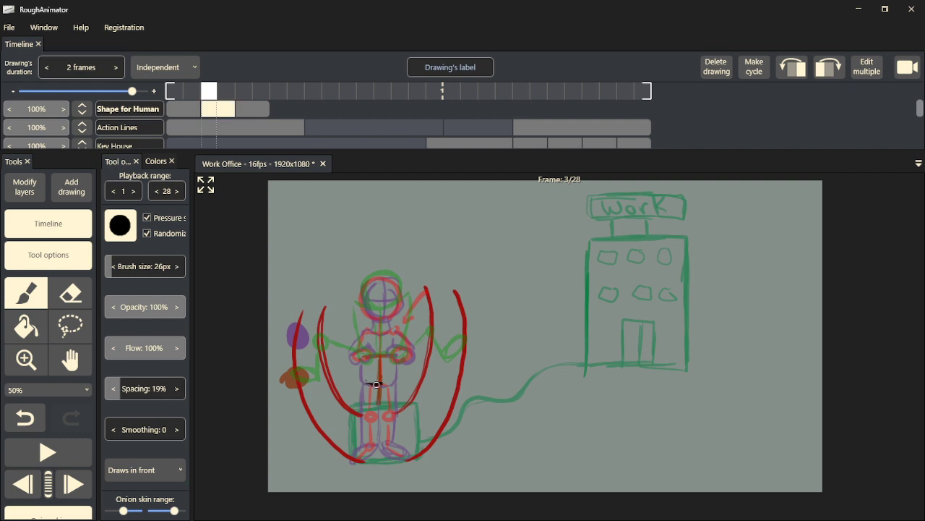
key(ctrl+z)
mouse_move(366, 382)
mouse_down()
mouse_move(386, 379)
mouse_move(342, 402)
mouse_up()
mouse_move(341, 403)
mouse_down()
mouse_move(342, 434)
mouse_move(327, 437)
mouse_move(346, 433)
mouse_up()
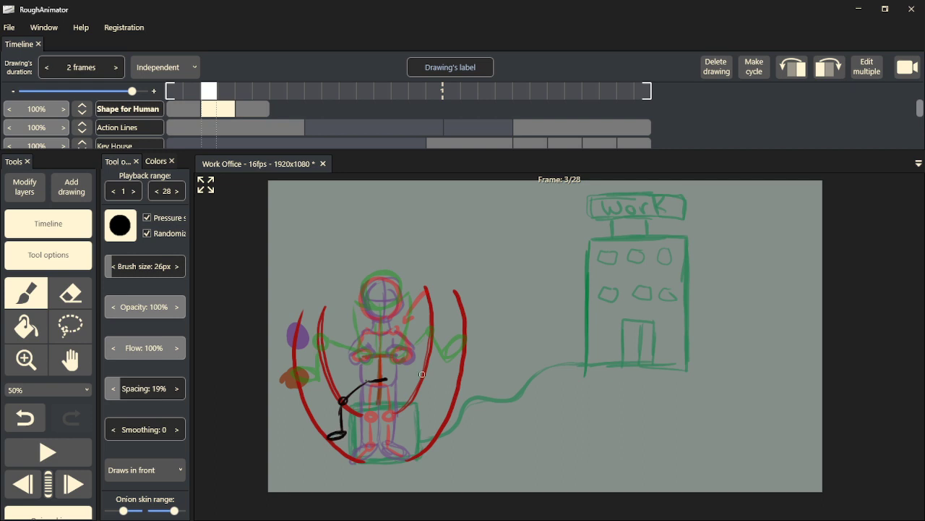
mouse_move(403, 394)
mouse_down()
mouse_move(421, 430)
mouse_move(437, 428)
mouse_move(424, 429)
mouse_up()
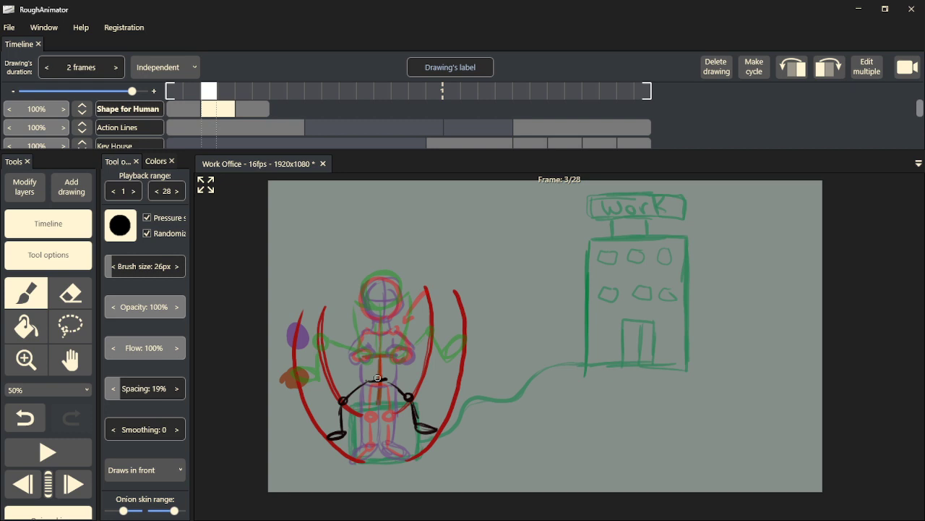
mouse_move(377, 380)
mouse_down()
mouse_move(377, 334)
mouse_move(364, 323)
mouse_move(358, 362)
mouse_move(371, 358)
mouse_move(363, 348)
mouse_move(357, 361)
mouse_move(412, 352)
mouse_move(394, 358)
mouse_move(408, 353)
mouse_move(399, 358)
mouse_move(404, 343)
mouse_move(381, 334)
mouse_move(392, 326)
mouse_move(383, 333)
mouse_move(399, 324)
mouse_move(410, 346)
mouse_up()
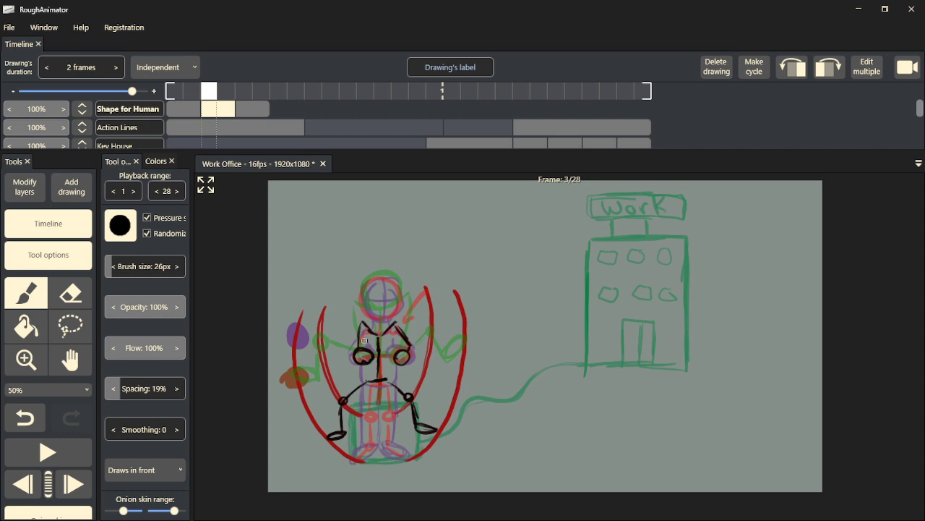
mouse_move(356, 352)
mouse_down()
mouse_move(360, 327)
mouse_move(352, 340)
mouse_move(390, 322)
mouse_move(366, 321)
mouse_move(371, 293)
mouse_move(383, 285)
mouse_move(394, 297)
mouse_move(379, 333)
mouse_up()
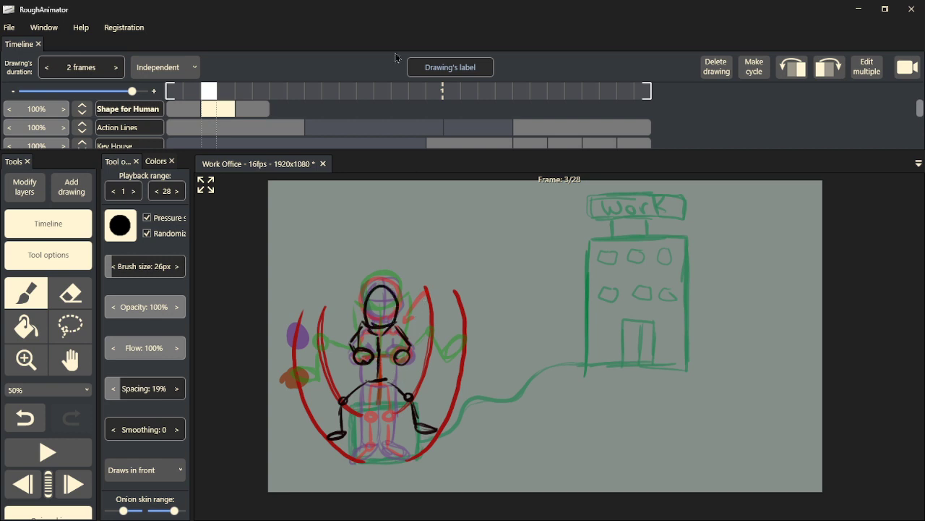
key(space)
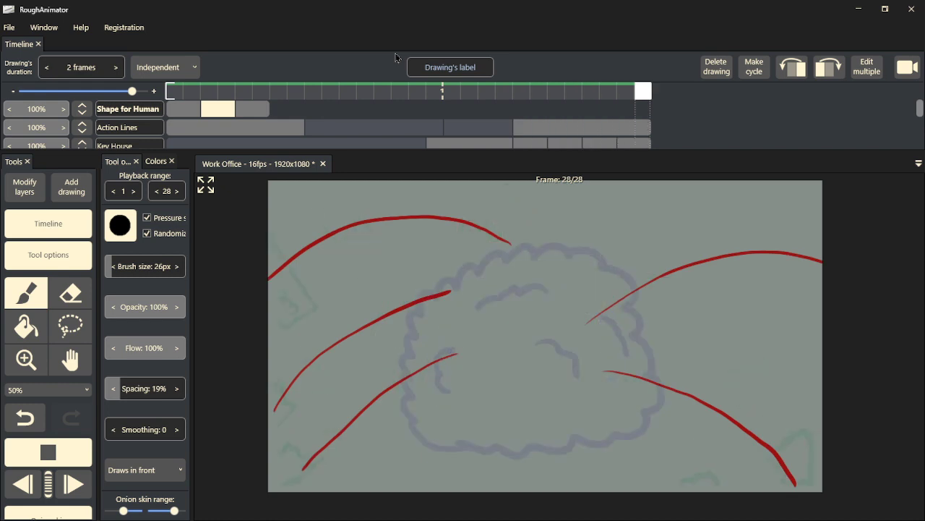
key(space)
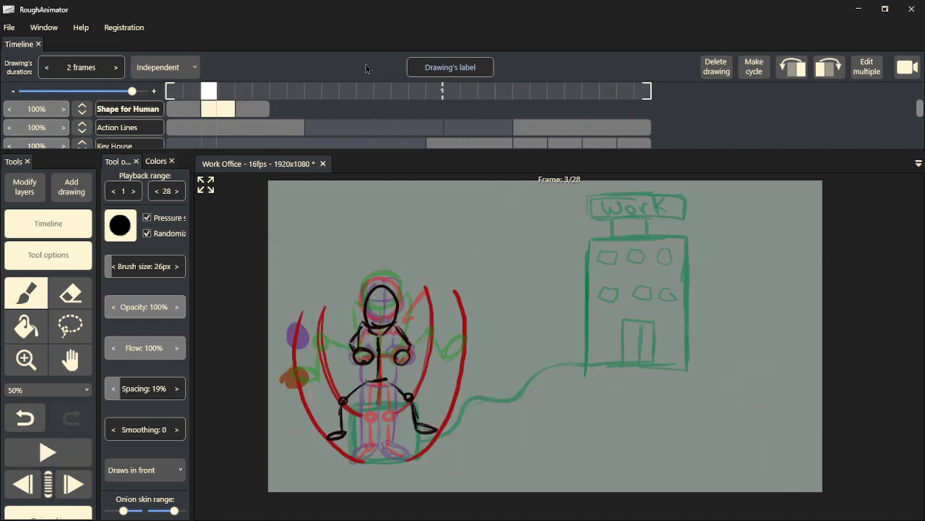
- Add another blank Shape for Human drawing and move it ahead of the outstretched-leg pose, so it starts at frame 5
click(243, 114)
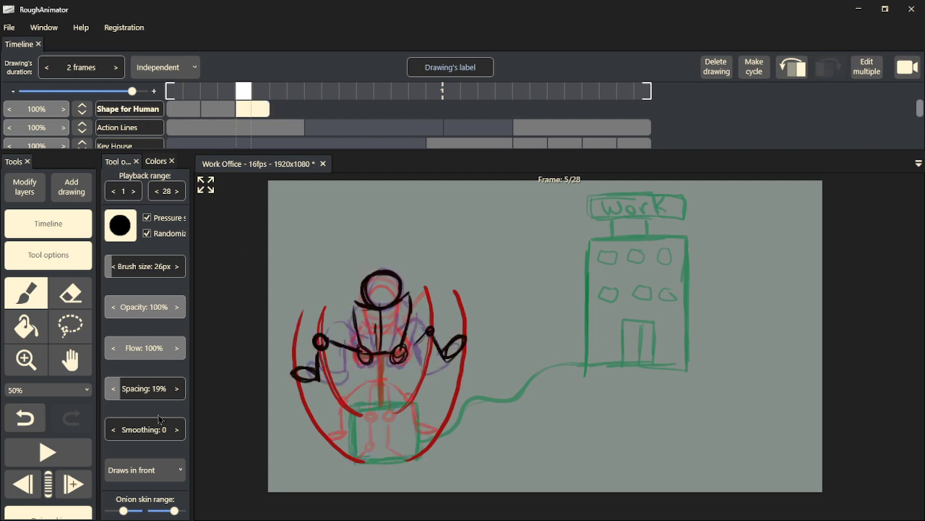
click(79, 490)
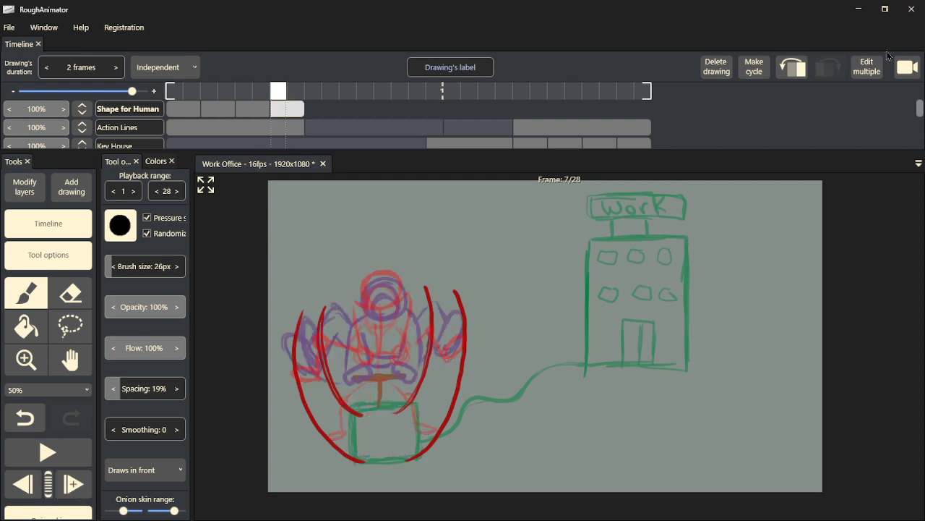
click(803, 71)
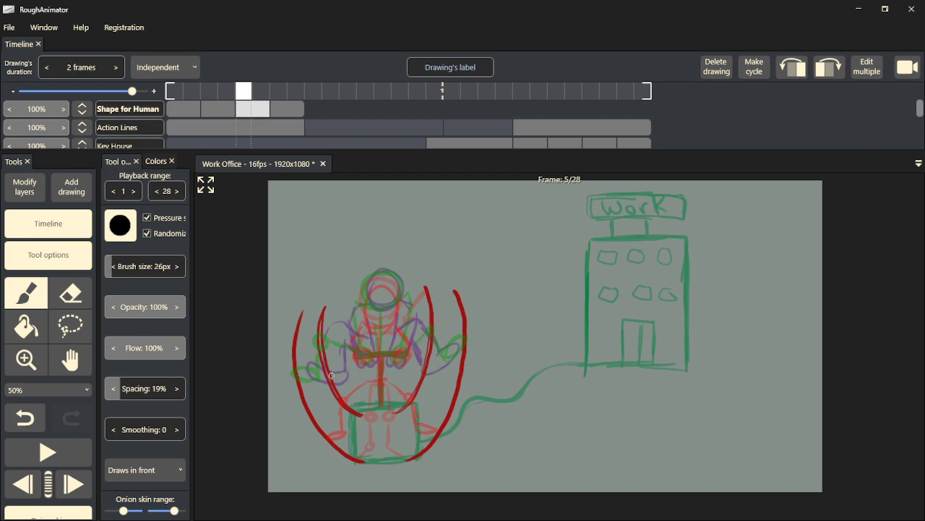
- Draw the frame 5 in-between pose on Shape for Human with bent, spread legs, hands, torso, arms and head
mouse_move(328, 377)
mouse_down()
mouse_move(326, 397)
mouse_move(303, 407)
mouse_move(314, 403)
mouse_up()
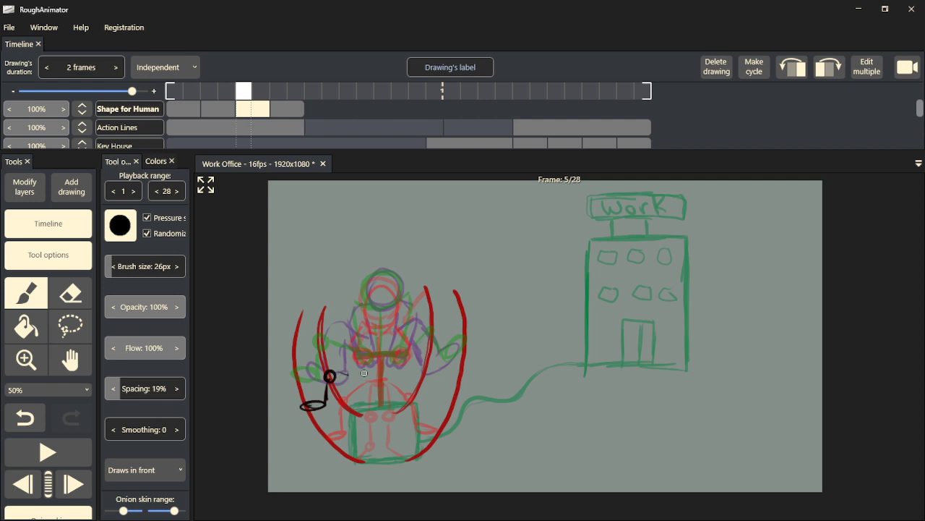
mouse_move(340, 372)
mouse_down()
mouse_move(420, 379)
mouse_move(413, 367)
mouse_move(418, 372)
mouse_move(390, 370)
mouse_move(425, 382)
mouse_move(446, 392)
mouse_up()
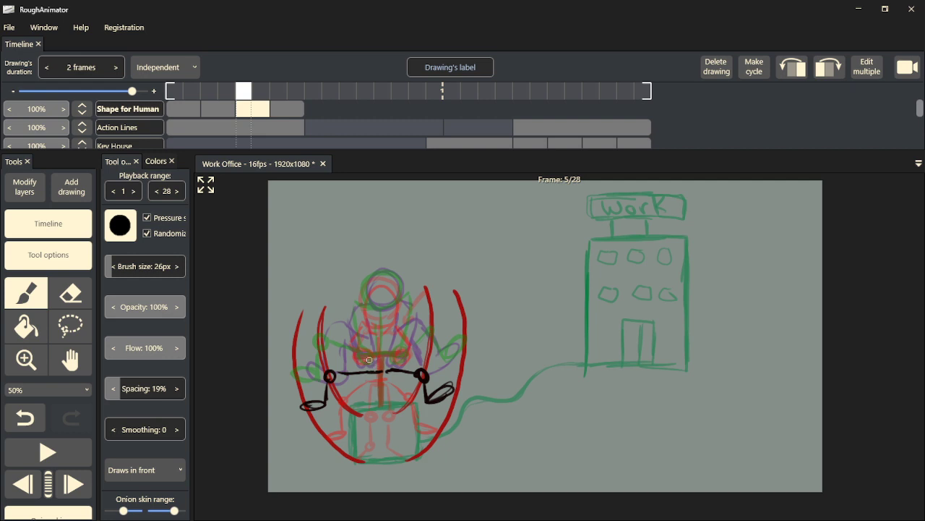
mouse_move(364, 360)
mouse_down()
mouse_move(355, 359)
mouse_move(405, 354)
mouse_up()
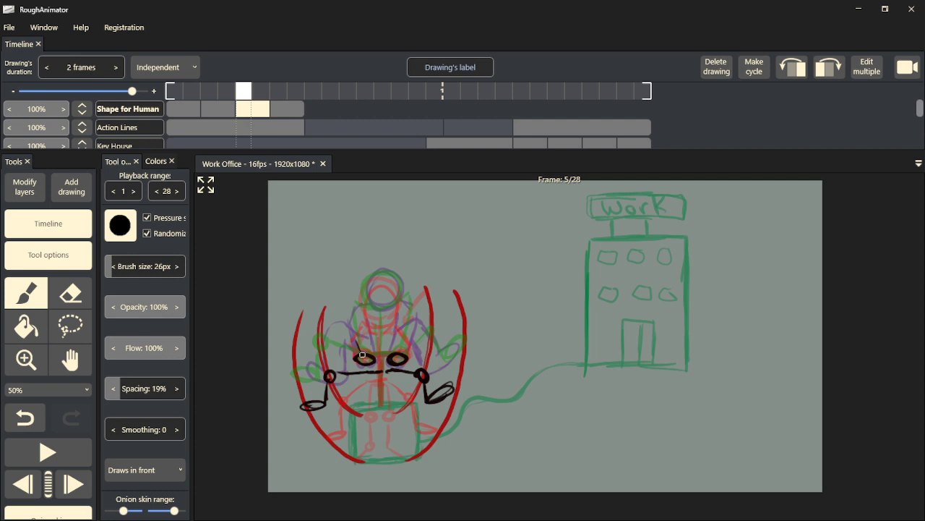
mouse_move(359, 353)
mouse_down()
mouse_move(350, 331)
mouse_move(367, 297)
mouse_move(388, 310)
mouse_move(370, 305)
mouse_move(379, 270)
mouse_move(397, 274)
mouse_move(408, 316)
mouse_up()
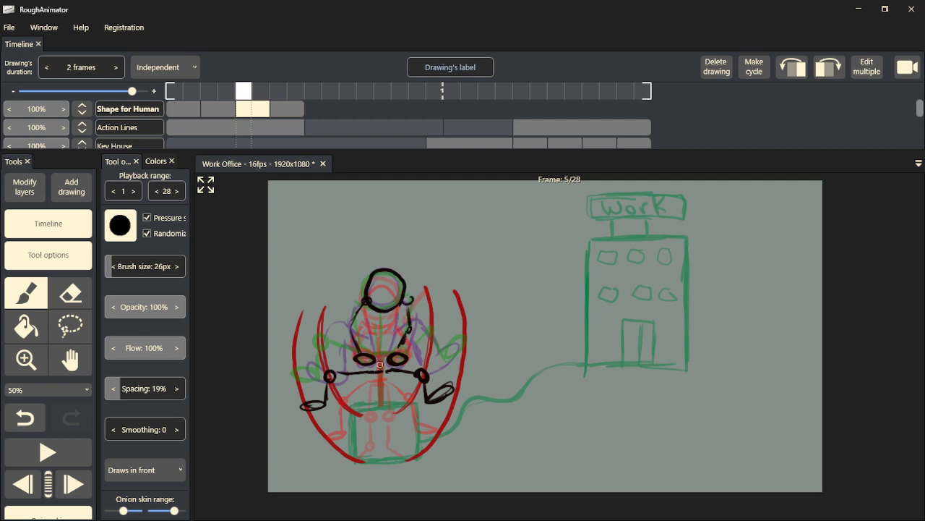
mouse_move(382, 365)
mouse_down()
mouse_move(381, 321)
mouse_move(384, 358)
mouse_up()
drag(349, 327, 359, 313)
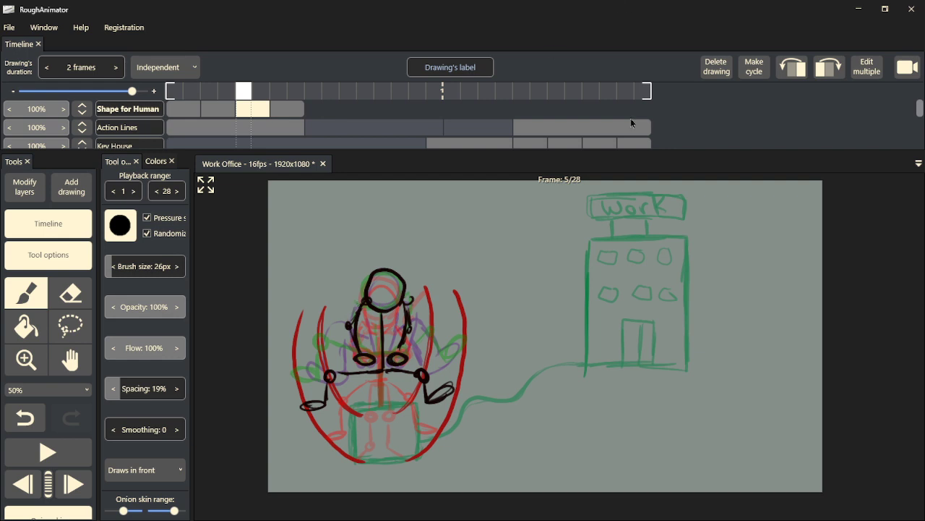
- Move the Key Person Handle layer up so it sits directly below Shape for Human
mouse_move(232, 94)
mouse_down()
mouse_move(172, 94)
mouse_move(286, 95)
mouse_up()
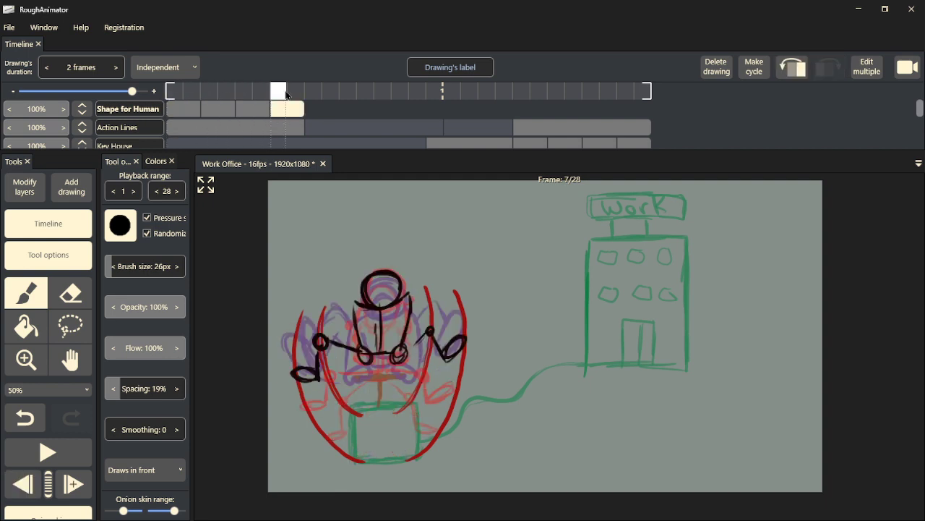
scroll(289, 123, down, 3)
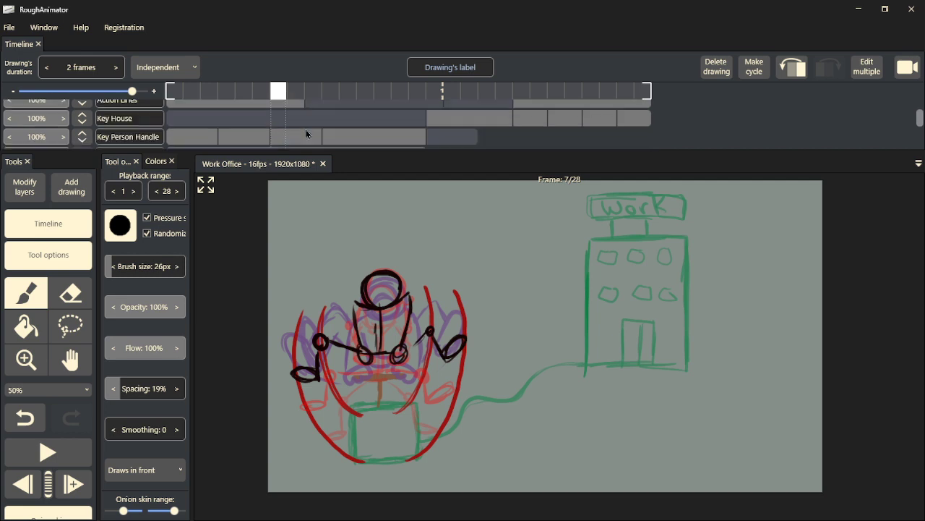
scroll(217, 141, up, 2)
drag(123, 137, 125, 127)
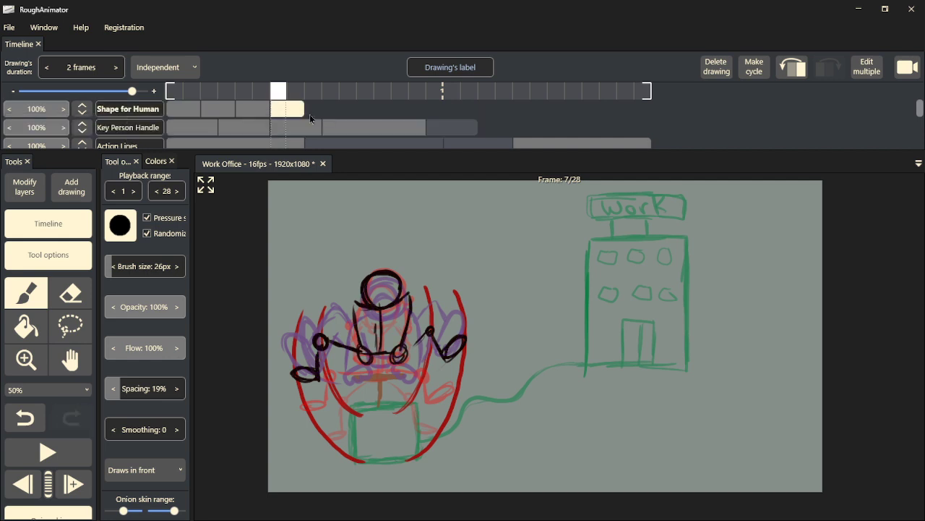
- Add a blank 1-frame Shape for Human drawing at frame 9 and extend the first Action Lines drawing to 9 frames
click(76, 488)
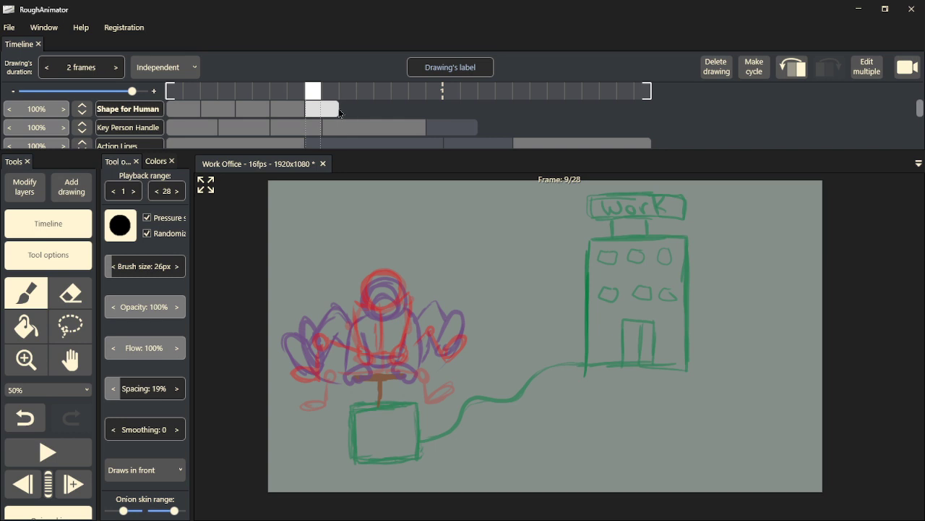
drag(325, 110, 322, 114)
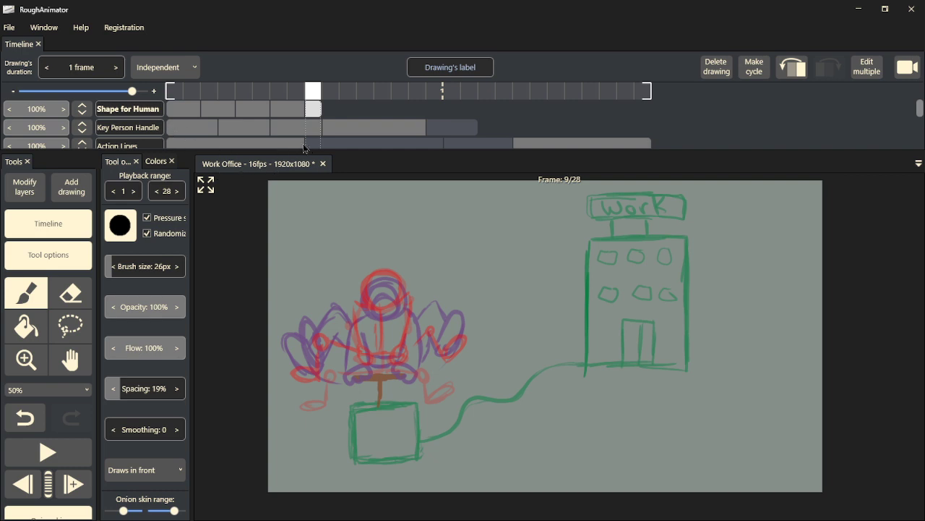
scroll(298, 141, down, 2)
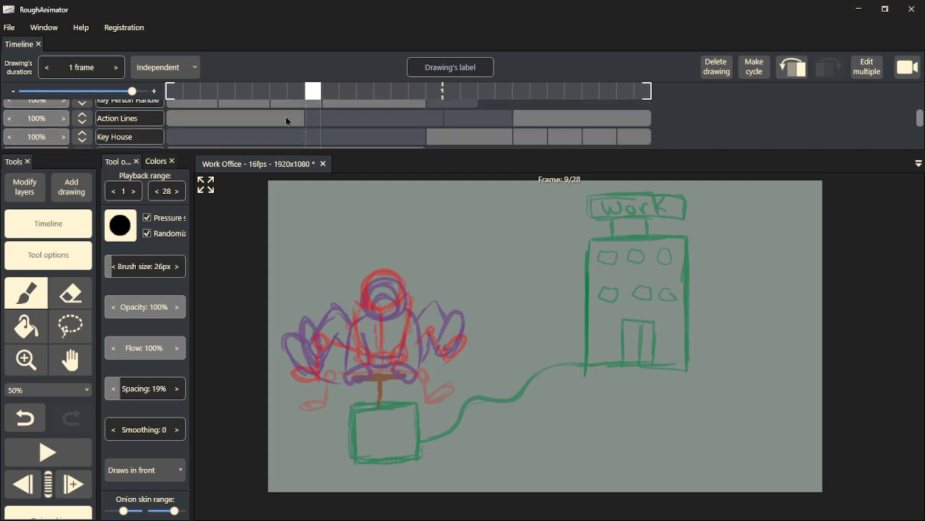
click(285, 117)
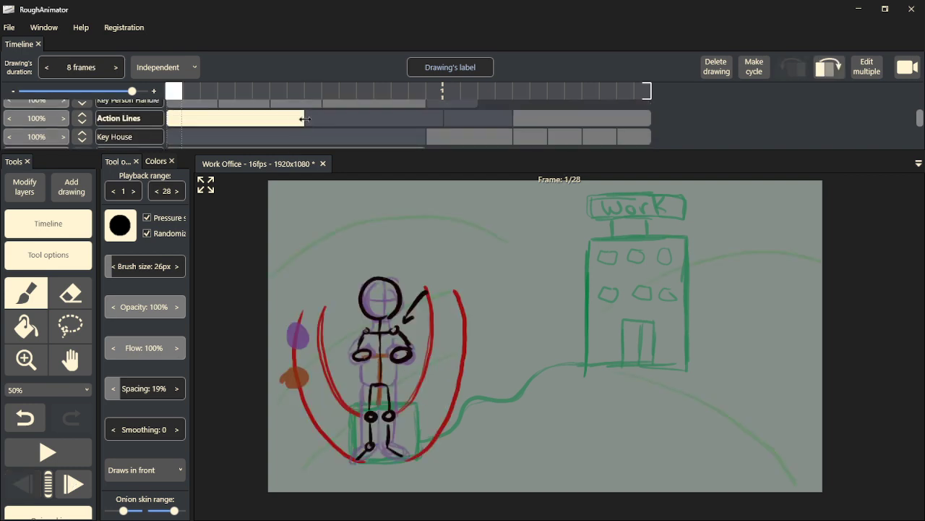
drag(315, 119, 322, 122)
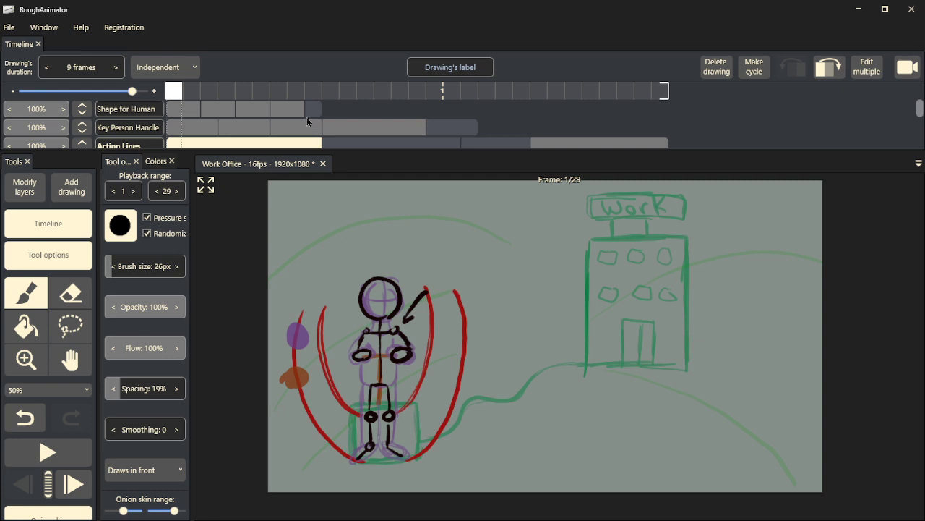
- Draw the raised pose on Shape for Human frame 9, with legs swung up and outward, hands, torso, arms and a slightly higher head
click(316, 110)
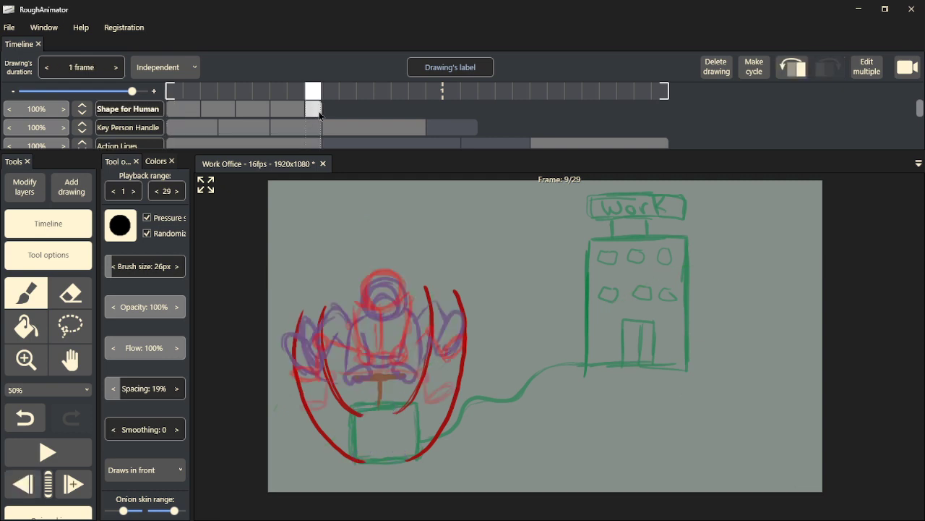
mouse_move(323, 318)
mouse_down()
mouse_move(344, 334)
mouse_move(317, 327)
mouse_move(300, 363)
mouse_move(281, 345)
mouse_move(293, 338)
mouse_move(299, 360)
mouse_move(286, 351)
mouse_move(290, 338)
mouse_move(299, 363)
mouse_up()
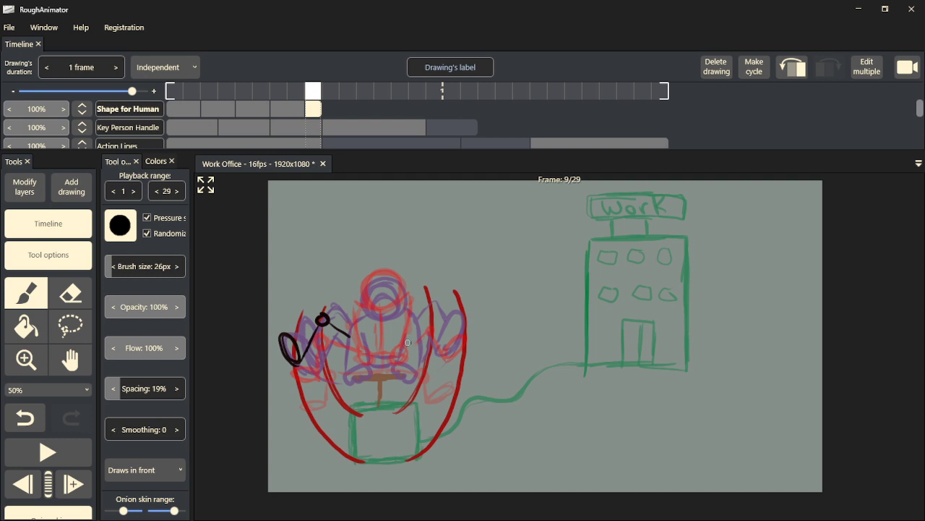
mouse_move(425, 326)
mouse_down()
mouse_move(451, 349)
mouse_move(470, 327)
mouse_move(449, 349)
mouse_move(467, 325)
mouse_move(452, 338)
mouse_up()
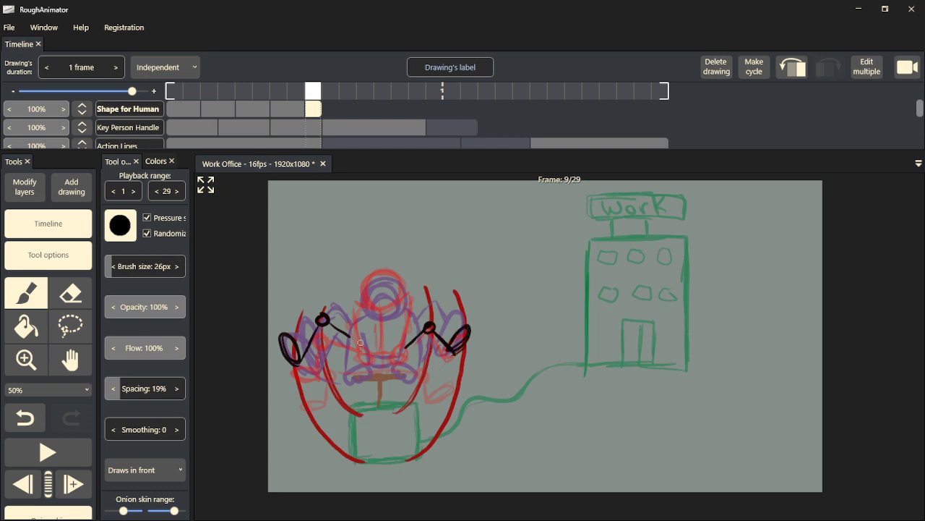
mouse_move(331, 328)
mouse_down()
mouse_move(360, 348)
mouse_move(400, 348)
mouse_move(386, 345)
mouse_move(374, 313)
mouse_move(380, 331)
mouse_move(383, 310)
mouse_move(371, 310)
mouse_move(368, 284)
mouse_move(377, 282)
mouse_move(378, 299)
mouse_move(366, 271)
mouse_move(398, 272)
mouse_move(403, 291)
mouse_move(389, 309)
mouse_move(368, 304)
mouse_move(361, 283)
mouse_move(374, 269)
mouse_move(405, 282)
mouse_move(399, 300)
mouse_move(375, 311)
mouse_move(357, 300)
mouse_move(368, 352)
mouse_up()
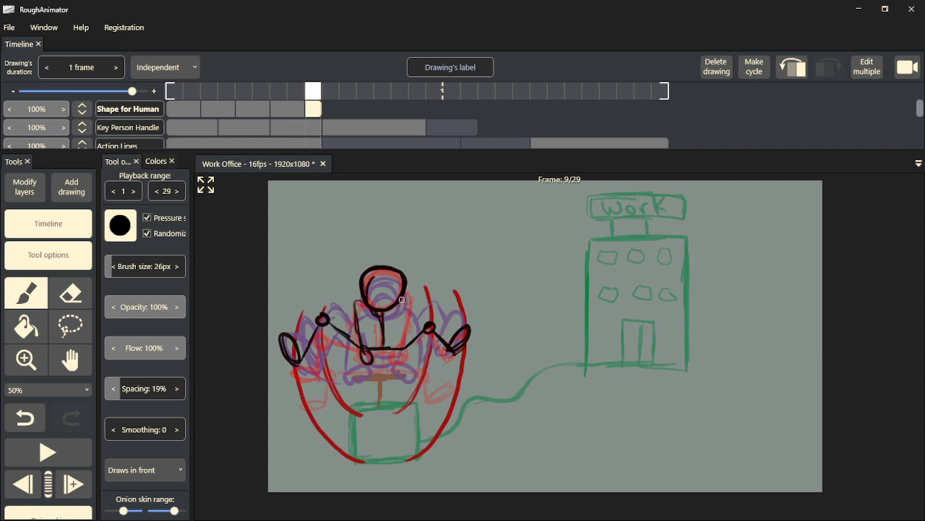
mouse_move(402, 307)
mouse_down()
mouse_move(395, 363)
mouse_move(406, 354)
mouse_move(395, 346)
mouse_up()
drag(354, 319, 359, 298)
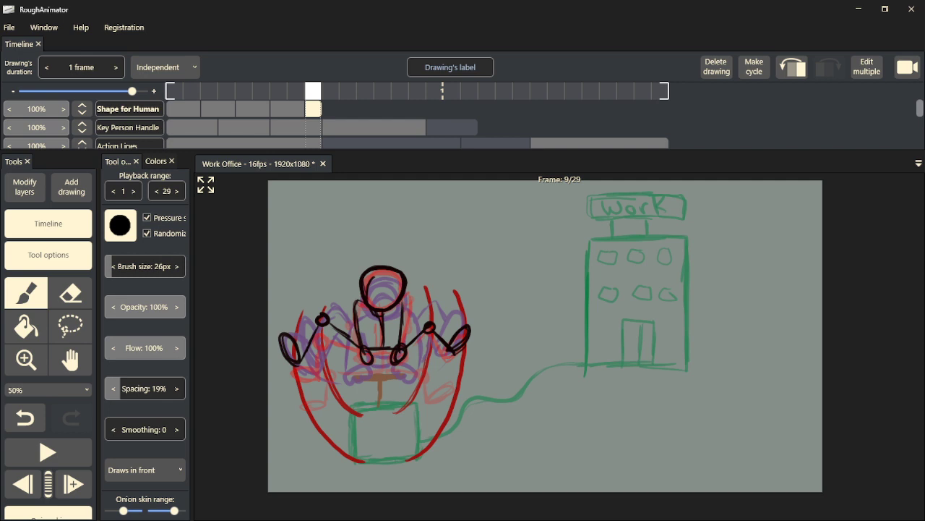
mouse_move(399, 351)
mouse_down()
mouse_move(403, 303)
mouse_move(403, 315)
mouse_move(372, 307)
mouse_move(363, 290)
mouse_move(368, 270)
mouse_move(404, 266)
mouse_move(407, 286)
mouse_move(392, 309)
mouse_move(365, 294)
mouse_move(368, 271)
mouse_move(406, 270)
mouse_up()
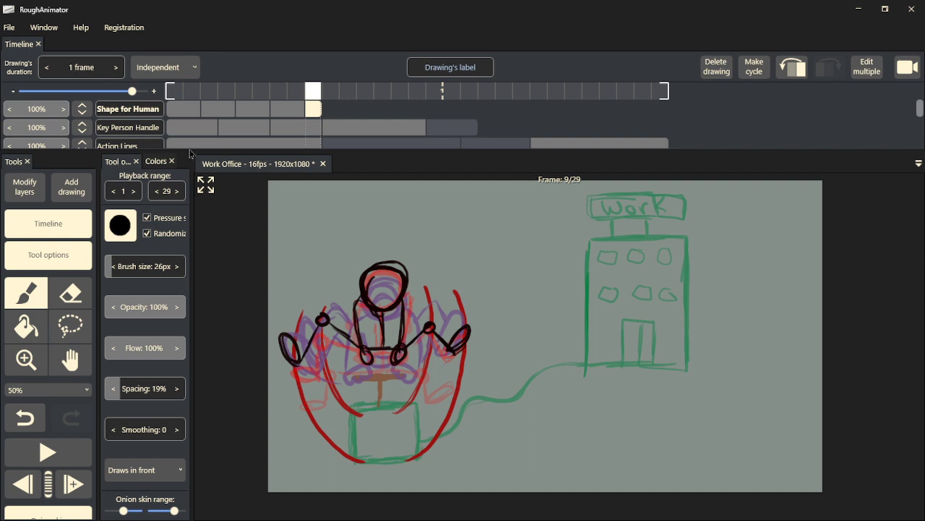
- Set the opacity of the Key Person Handle, Key House, Key Hous box and Action Lines layers to 0%
drag(37, 128, 2, 147)
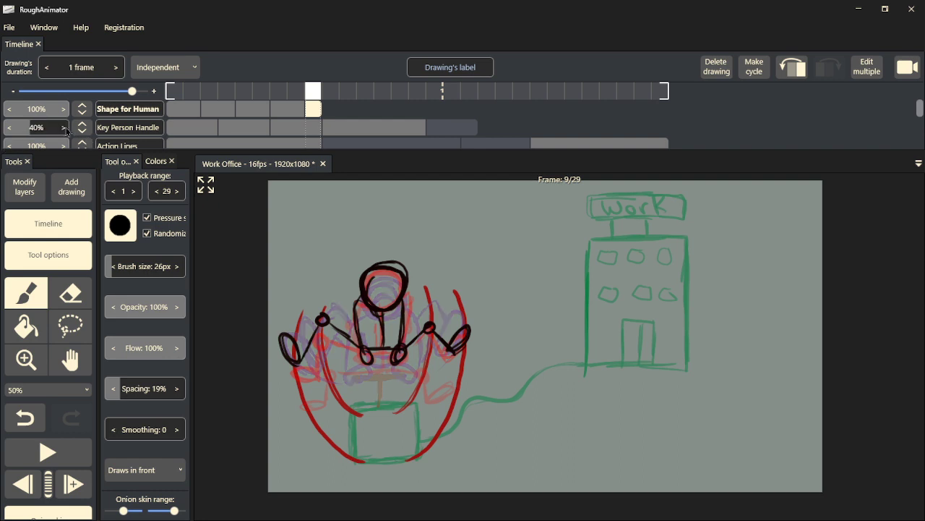
drag(52, 127, 12, 139)
scroll(12, 139, down, 2)
mouse_move(48, 112)
mouse_down()
mouse_move(2, 112)
mouse_move(14, 133)
mouse_move(2, 138)
mouse_up()
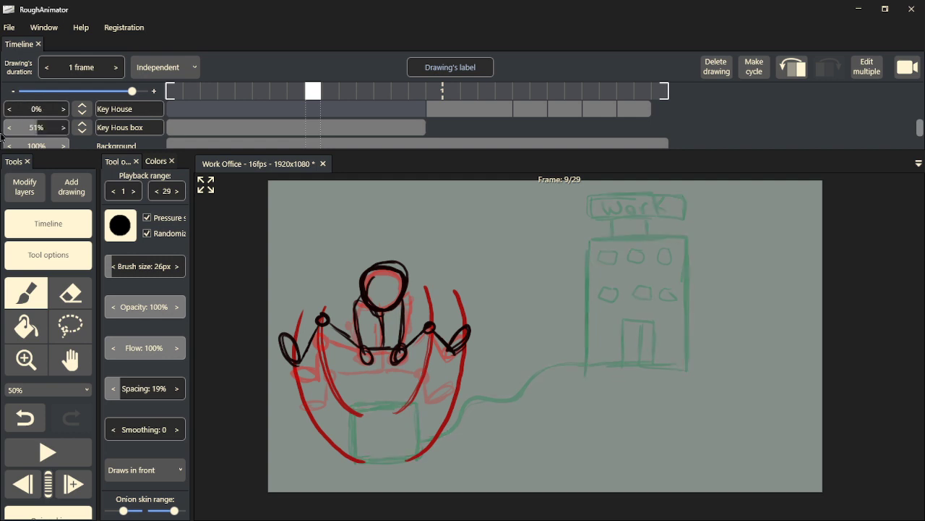
drag(54, 125, 4, 134)
scroll(47, 136, down, 1)
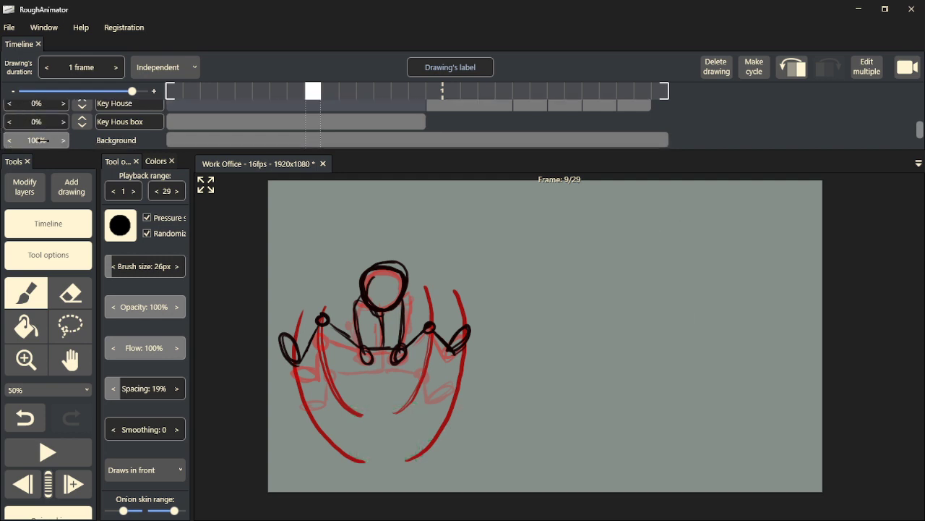
scroll(44, 134, up, 3)
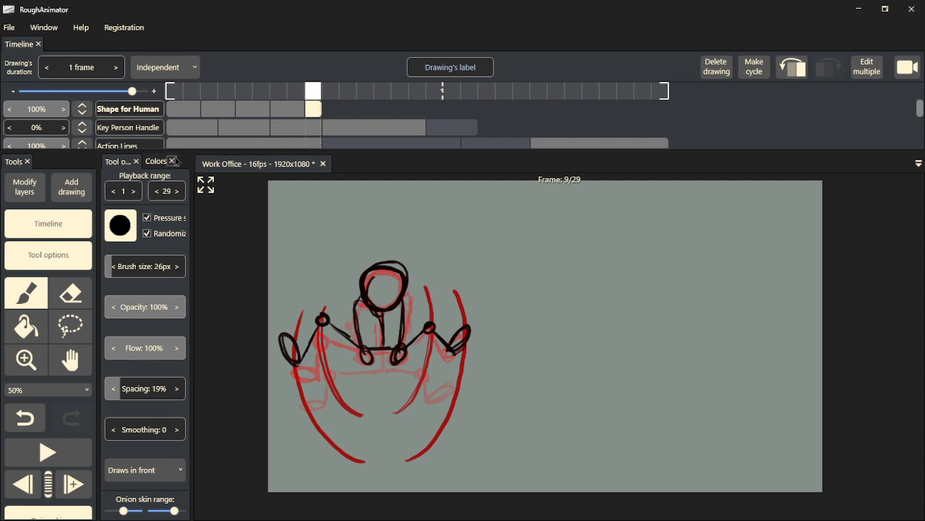
scroll(57, 139, down, 1)
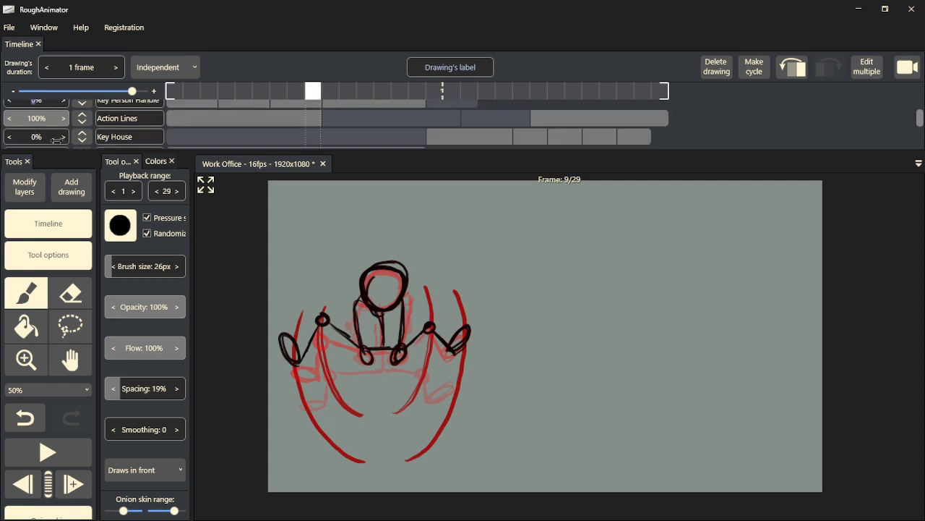
drag(42, 118, 2, 125)
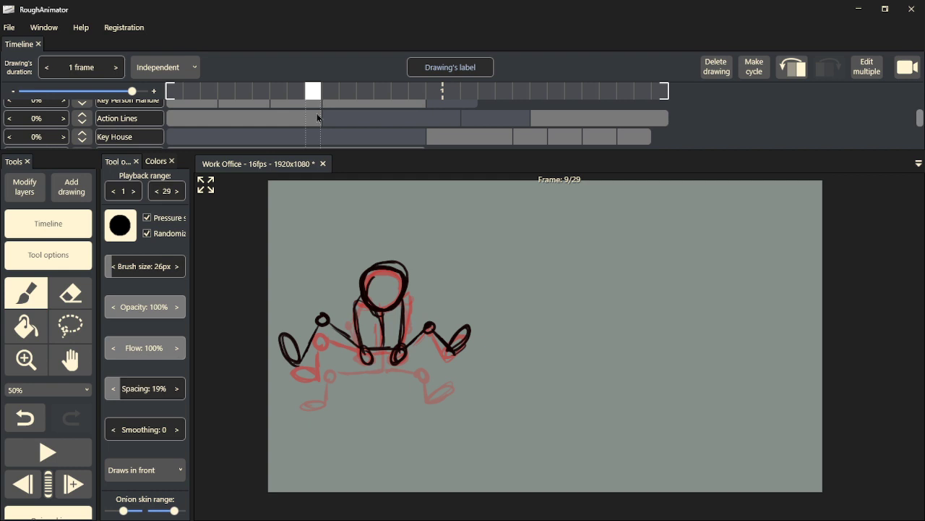
- Play the animation and scrub through the first frames to check the motion of the Shape for Human poses
key(space)
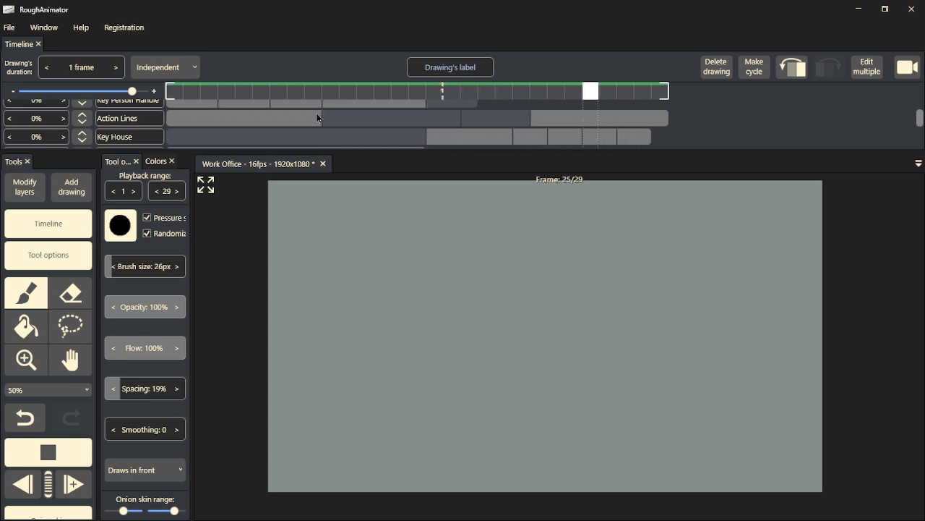
click(318, 117)
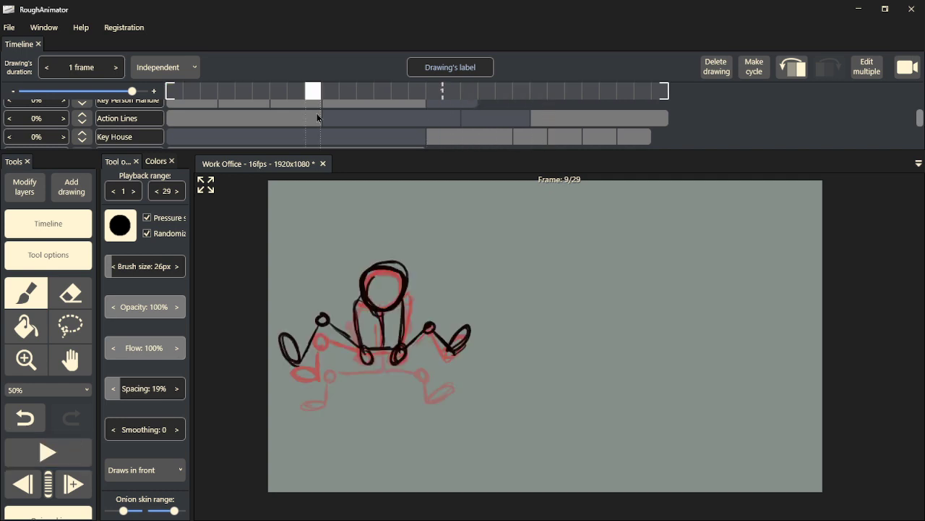
scroll(339, 117, up, 2)
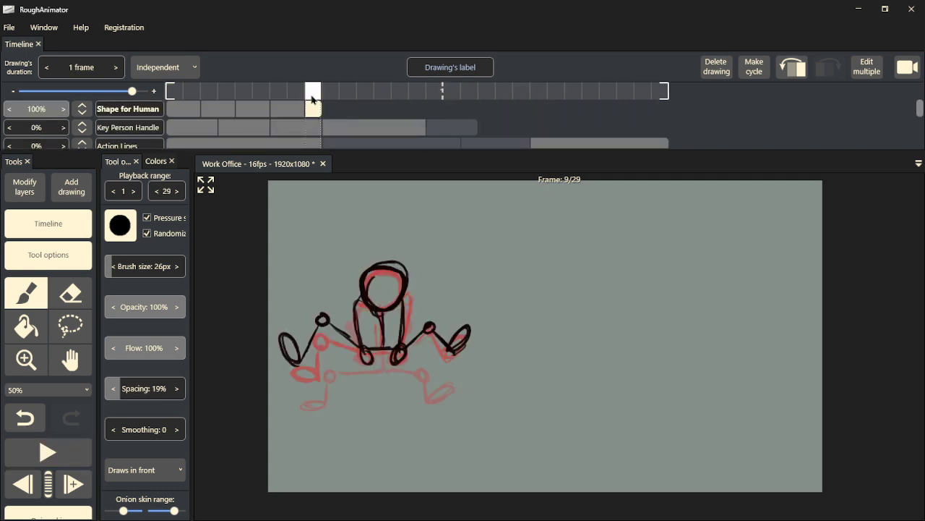
click(279, 92)
drag(240, 102, 291, 105)
mouse_move(200, 105)
mouse_down()
mouse_move(312, 102)
mouse_move(220, 101)
mouse_move(306, 101)
mouse_move(296, 102)
mouse_up()
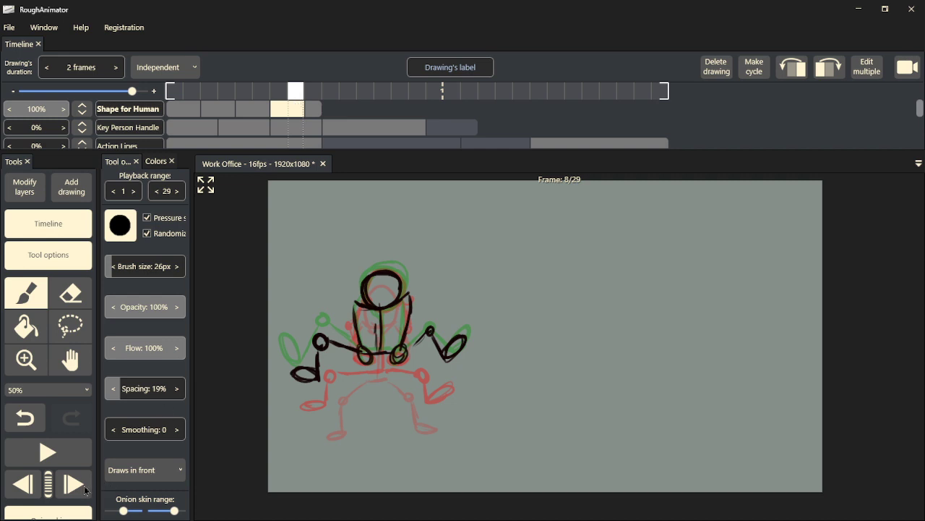
- Extend the frame 9 Shape for Human drawing to 2 frames and the Key Person Handle drawing above it in time to 4 frames
click(317, 114)
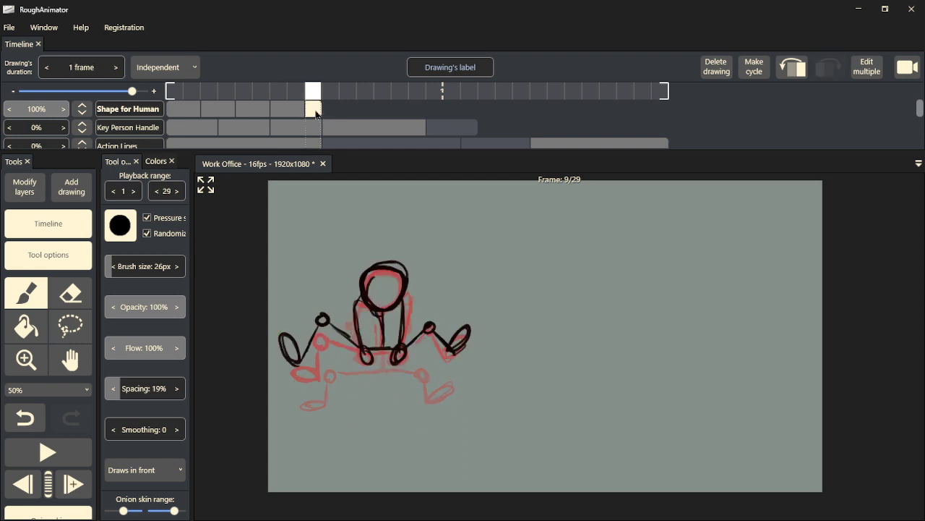
drag(322, 109, 341, 108)
scroll(329, 139, down, 3)
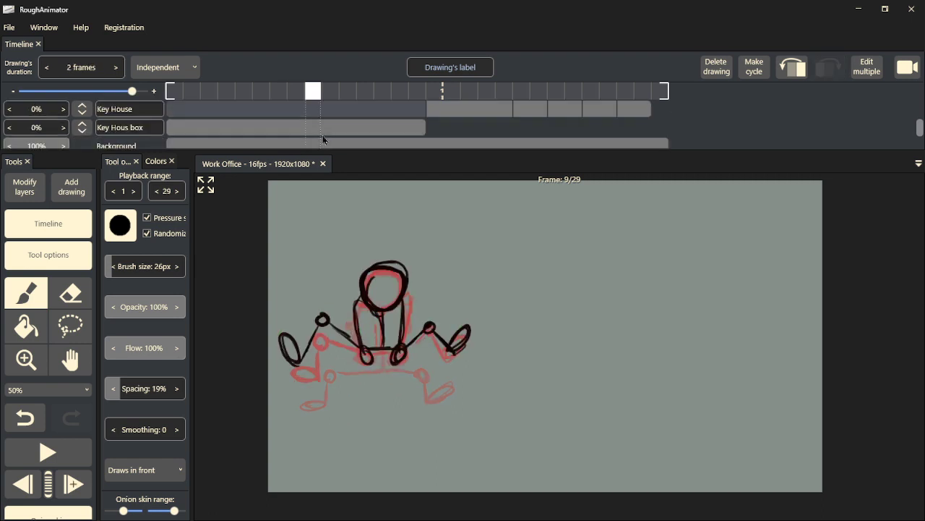
scroll(322, 139, down, 1)
scroll(315, 139, up, 4)
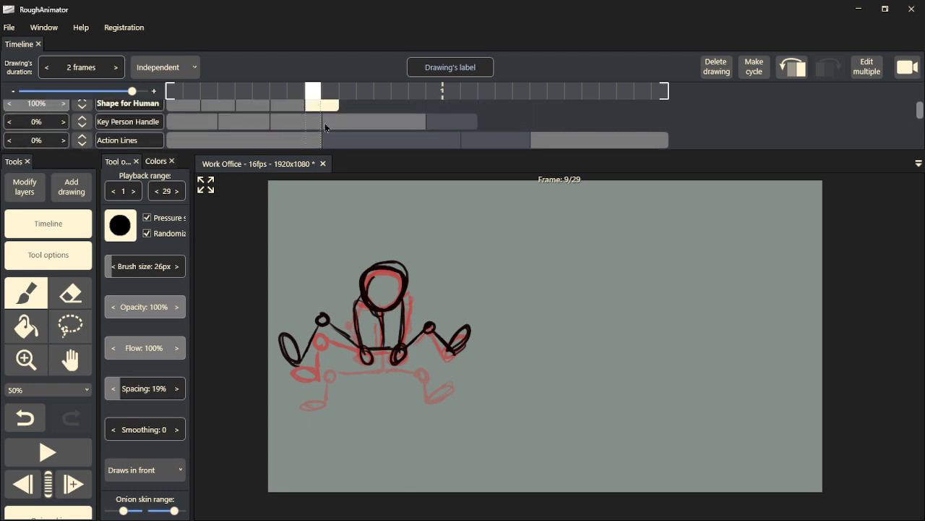
drag(324, 122, 346, 122)
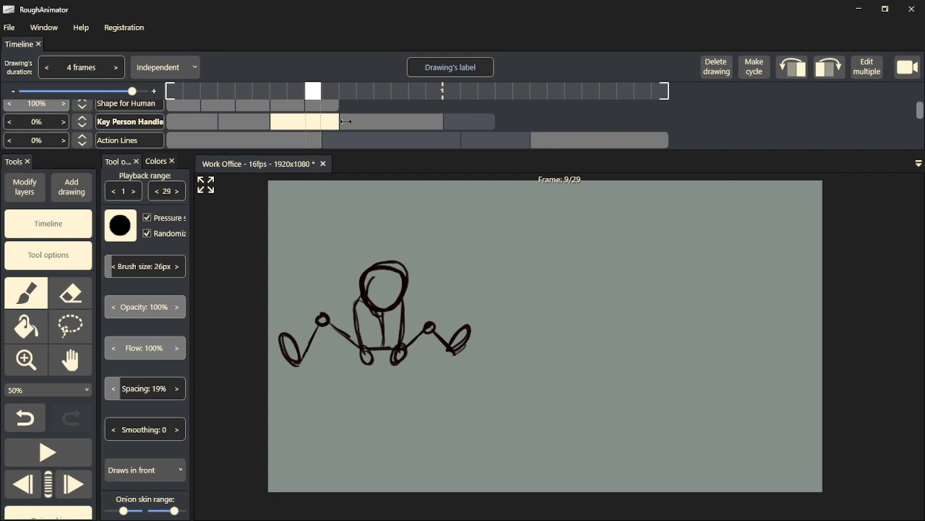
- Scrub through the frames up to frame 10 to check the retimed poses
scroll(312, 137, up, 1)
key(Right)
key(Left)
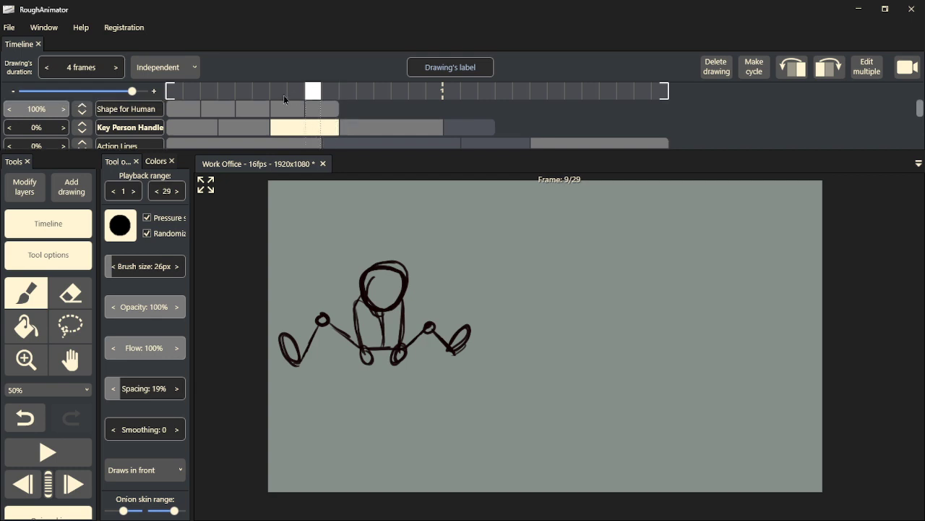
key(Left)
mouse_move(325, 98)
mouse_down()
mouse_move(209, 98)
mouse_move(338, 103)
mouse_up()
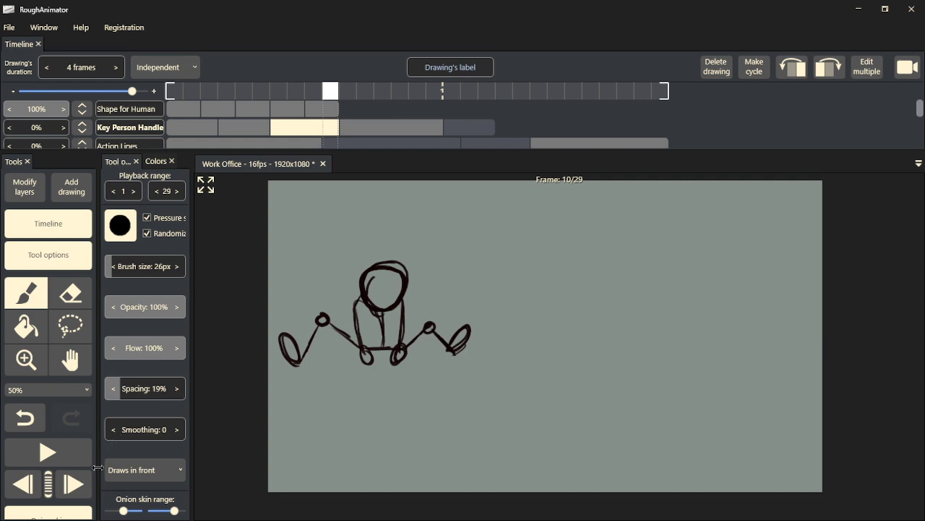
- Add a blank 2-frame Shape for Human drawing, move it ahead of the last pose to frame 9, and limit the onion skin to one previous drawing
click(78, 485)
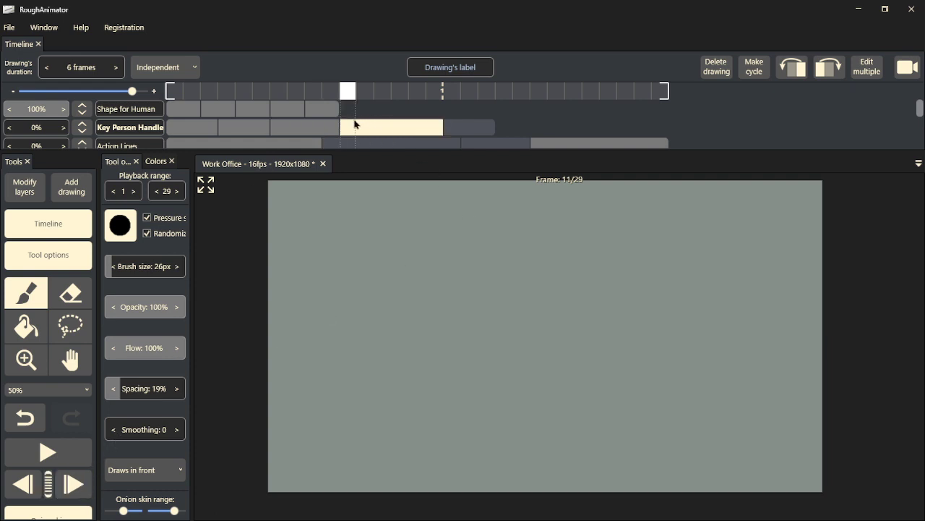
click(337, 125)
click(335, 112)
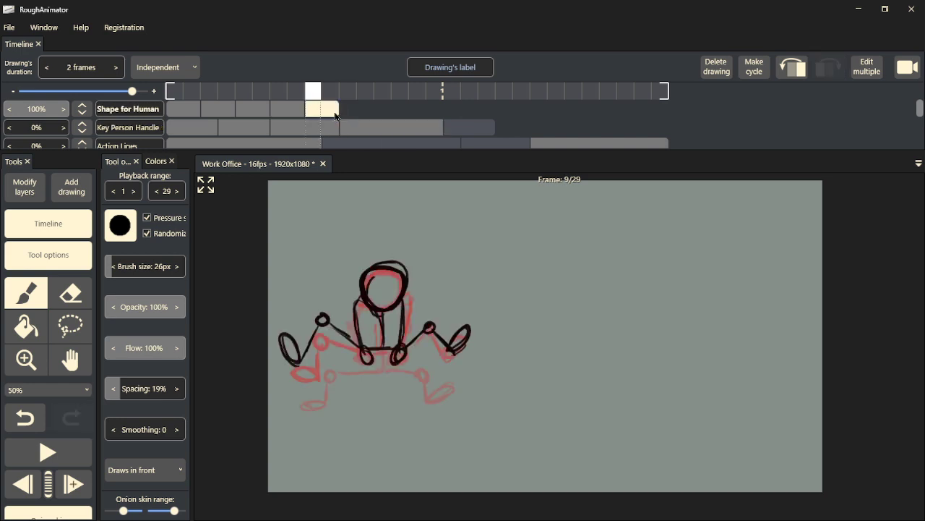
click(75, 484)
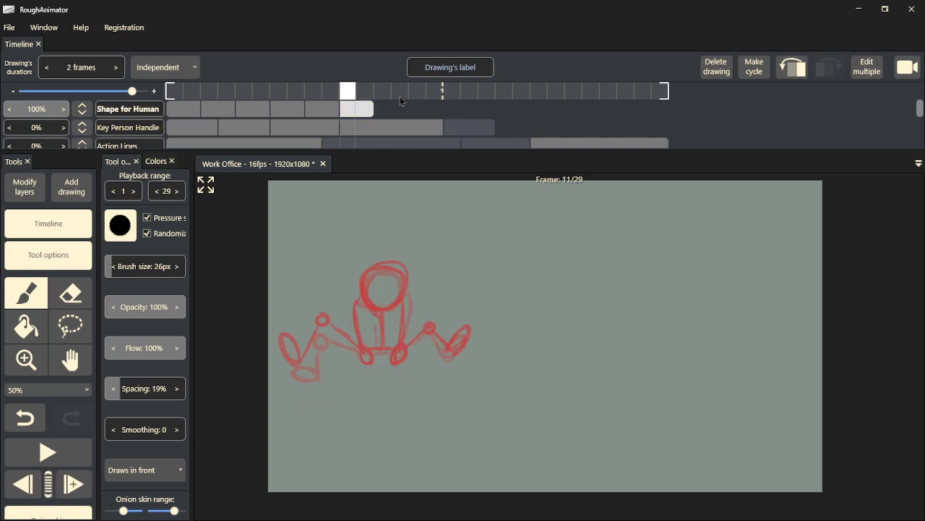
click(792, 69)
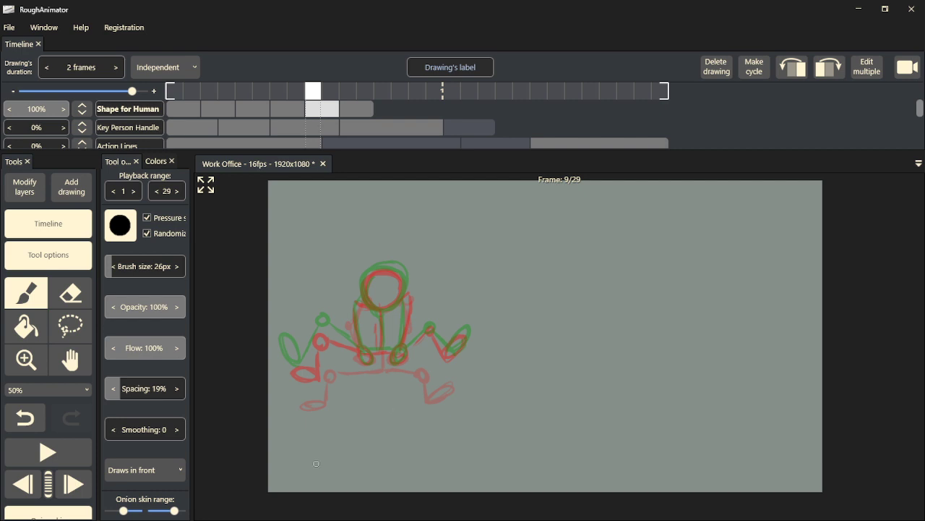
drag(120, 514, 133, 514)
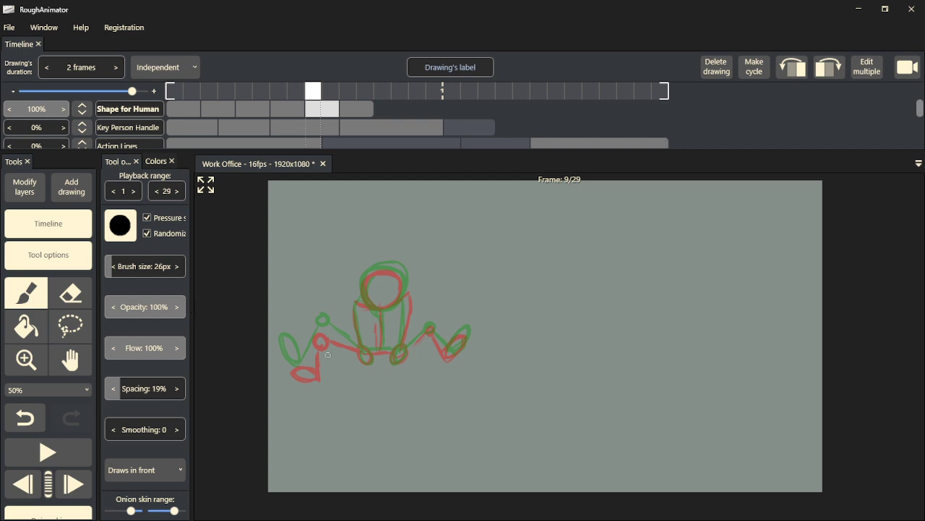
- Draw the in-between crouching-jump pose at frame 9 with head, torso, arms and bent legs, placed between the red and green onion-skin poses
mouse_move(365, 354)
mouse_down()
mouse_move(323, 329)
mouse_move(302, 364)
mouse_move(282, 361)
mouse_move(277, 348)
mouse_move(296, 359)
mouse_move(284, 365)
mouse_move(296, 360)
mouse_move(286, 356)
mouse_up()
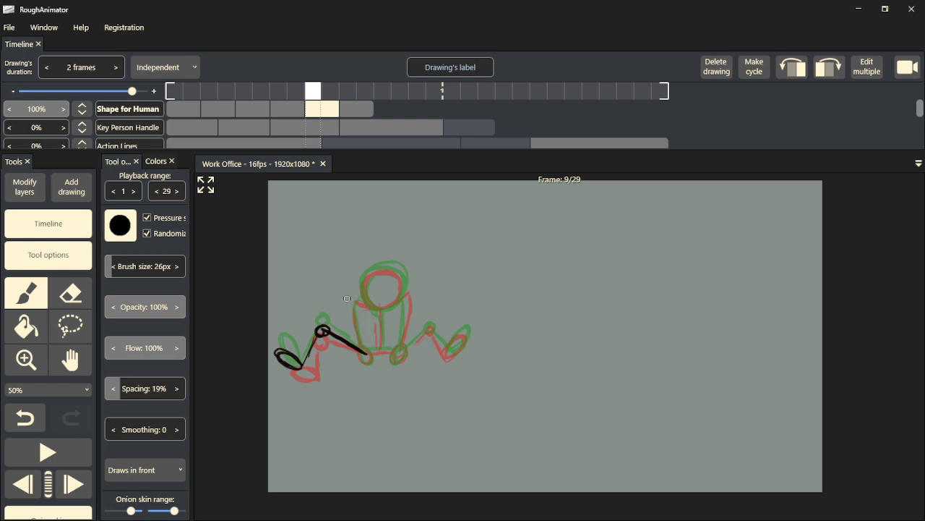
drag(418, 337, 407, 347)
mouse_move(447, 354)
mouse_down()
mouse_move(465, 334)
mouse_move(449, 347)
mouse_move(468, 334)
mouse_move(446, 351)
mouse_up()
mouse_move(366, 350)
mouse_down()
mouse_move(397, 361)
mouse_move(402, 346)
mouse_move(359, 334)
mouse_move(360, 346)
mouse_move(353, 313)
mouse_move(357, 333)
mouse_move(355, 304)
mouse_move(385, 311)
mouse_move(366, 304)
mouse_move(362, 278)
mouse_move(390, 259)
mouse_move(407, 281)
mouse_move(371, 305)
mouse_up()
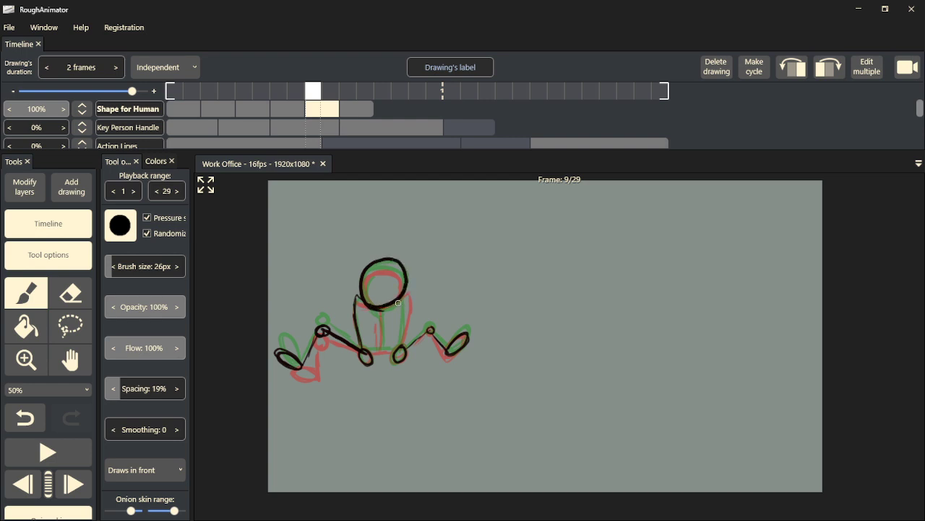
mouse_move(410, 293)
mouse_down()
mouse_move(402, 333)
mouse_move(407, 321)
mouse_move(386, 321)
mouse_move(381, 308)
mouse_move(380, 345)
mouse_up()
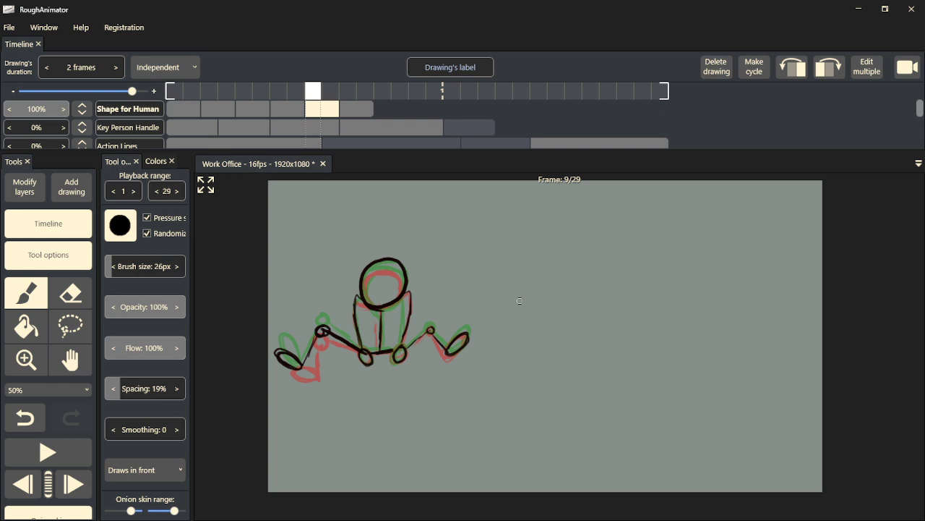
- Play the animation from frame 1 and scrub around frame 9 to check the new in-between
mouse_move(352, 92)
mouse_down()
mouse_move(361, 91)
mouse_move(220, 92)
mouse_move(64, 142)
mouse_up()
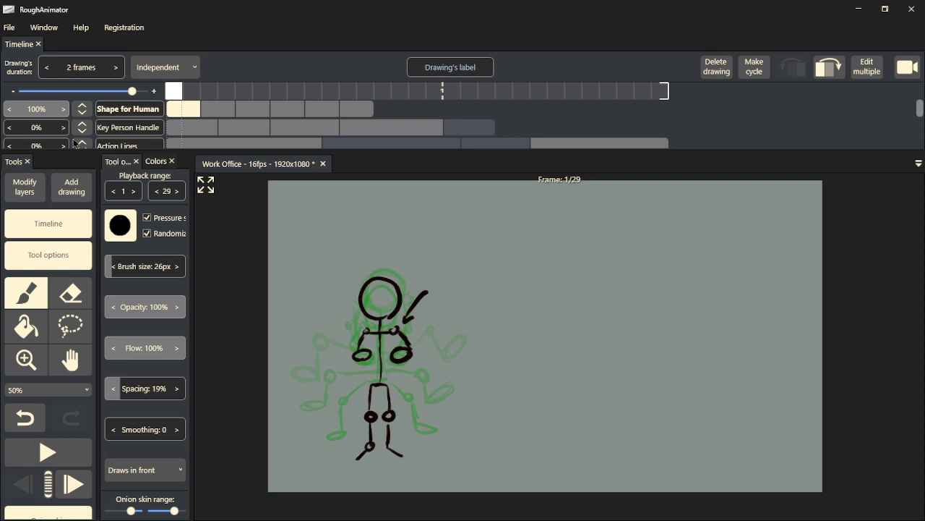
key(space)
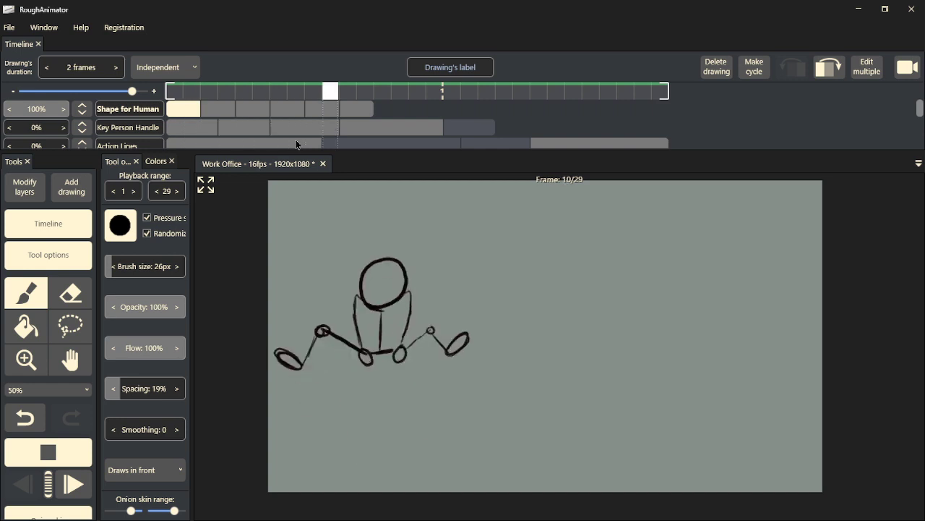
click(298, 94)
click(352, 96)
mouse_move(352, 95)
mouse_down()
mouse_move(221, 93)
mouse_move(361, 94)
mouse_move(278, 94)
mouse_move(314, 95)
mouse_up()
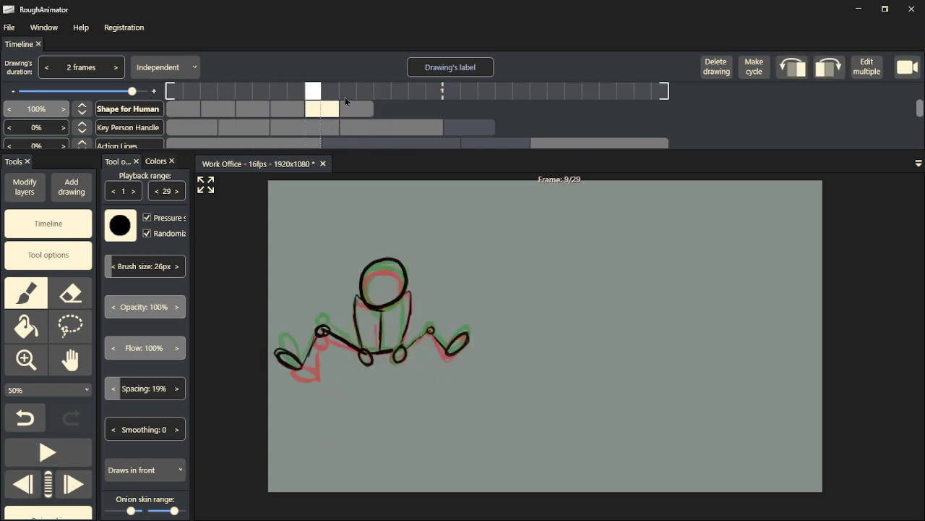
- Go to frame 11 and set the Key Person Handle layer's opacity to 100%
click(347, 93)
scroll(94, 129, down, 3)
scroll(52, 138, up, 1)
scroll(54, 138, down, 1)
scroll(155, 125, up, 3)
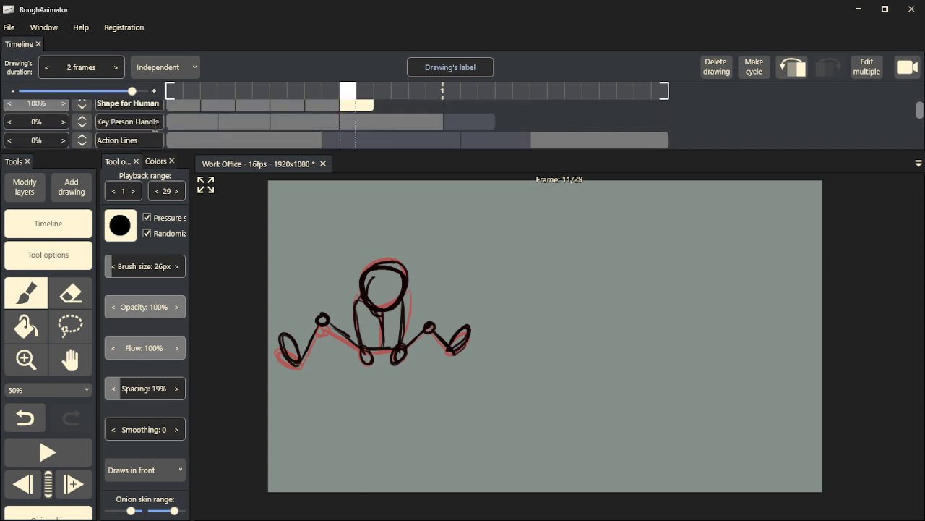
click(61, 123)
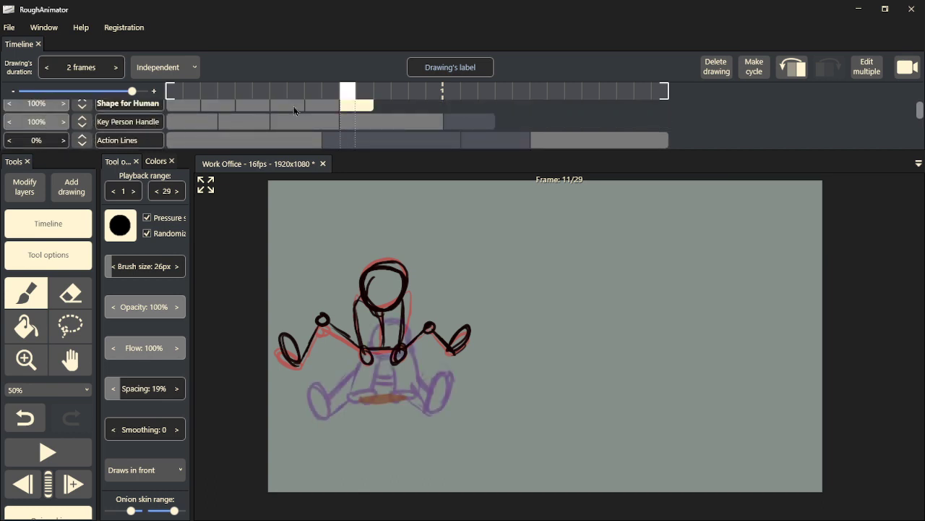
- Scrub from the first frames to frame 10 to compare the Shape for Human poses with the Key Person Handle drawings
scroll(371, 133, down, 3)
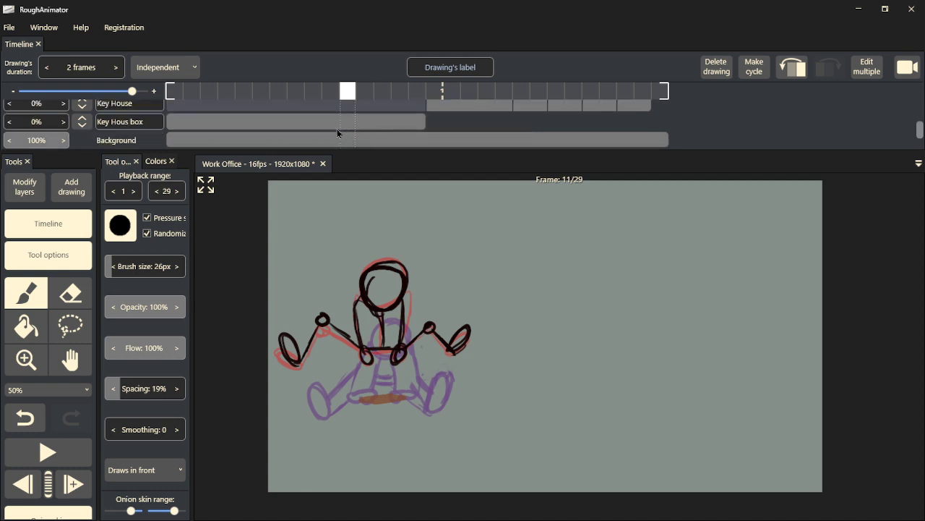
scroll(329, 127, up, 3)
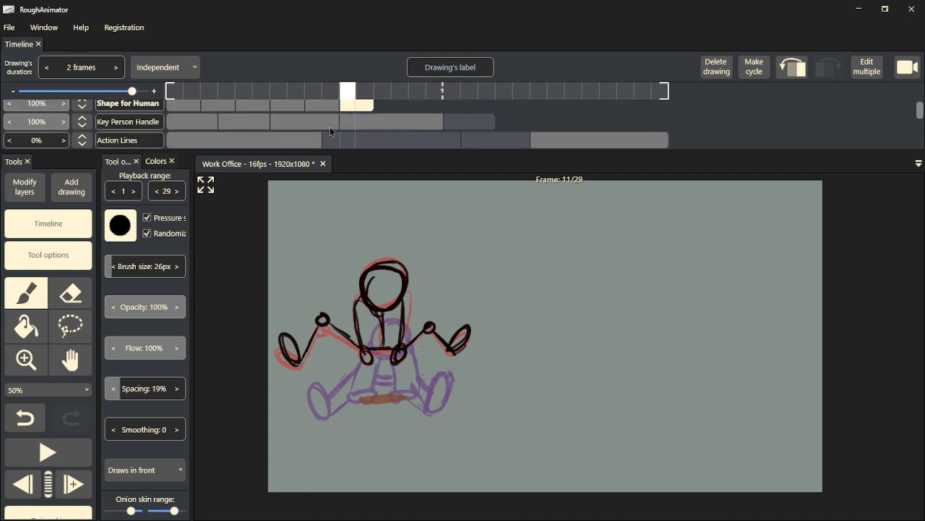
click(214, 127)
mouse_move(181, 92)
mouse_down()
mouse_move(353, 88)
mouse_move(330, 92)
mouse_up()
scroll(106, 122, up, 1)
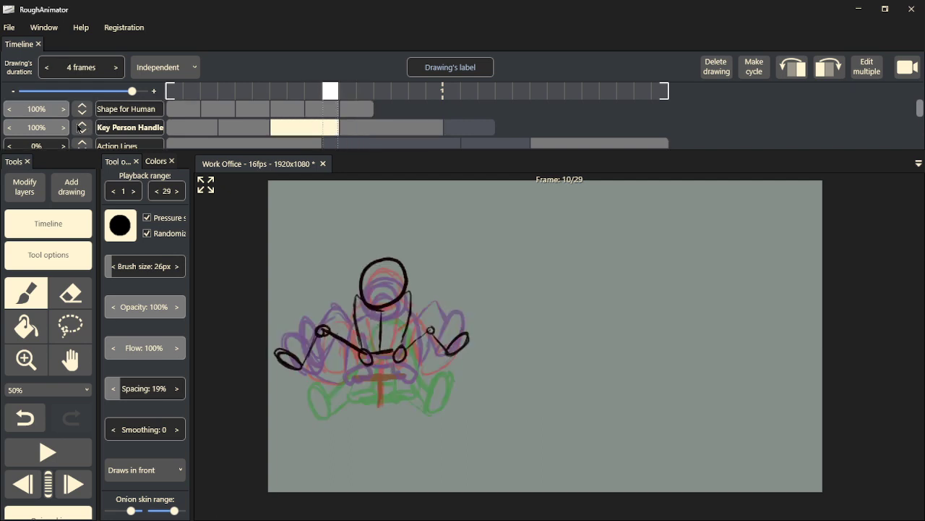
- Hide Shape for Human at 0% opacity, turn off the onion skin, and scrub through the Key Person Handle drawings to examine their timing
drag(57, 109, 2, 120)
drag(132, 512, 152, 511)
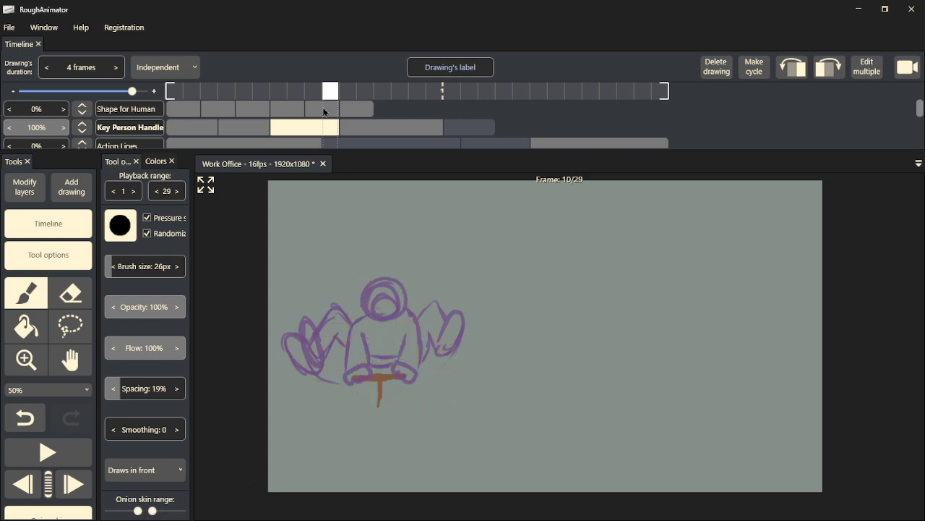
mouse_move(329, 92)
mouse_down()
mouse_move(191, 92)
mouse_move(382, 94)
mouse_up()
mouse_move(442, 93)
mouse_down()
mouse_move(296, 92)
mouse_move(487, 92)
mouse_move(331, 92)
mouse_up()
scroll(240, 134, down, 3)
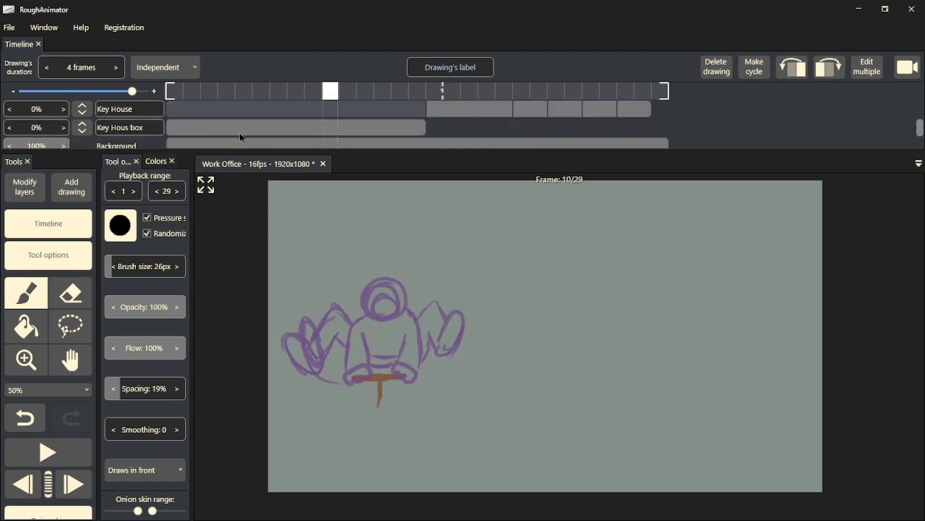
scroll(239, 132, up, 3)
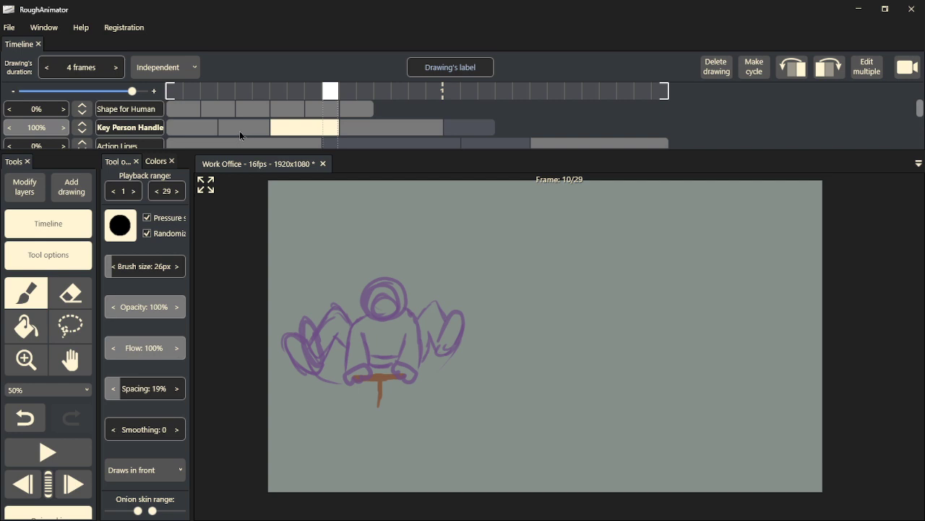
mouse_move(326, 101)
mouse_down()
mouse_move(227, 101)
mouse_move(448, 102)
mouse_move(278, 101)
mouse_up()
mouse_move(216, 97)
mouse_down()
mouse_move(401, 99)
mouse_move(332, 99)
mouse_move(355, 99)
mouse_up()
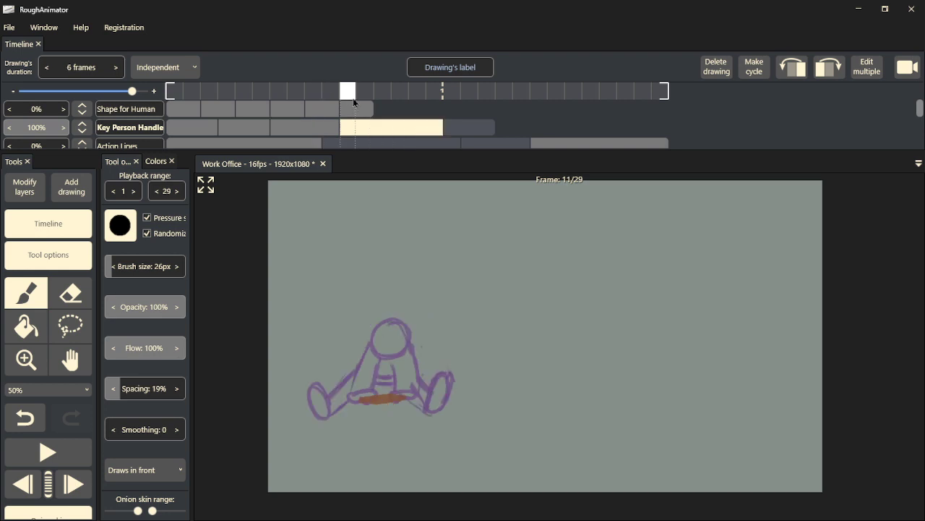
- Extend the third Key Person Handle drawing to 6 frames and set the Shape for Human layer's opacity to 100%
click(360, 108)
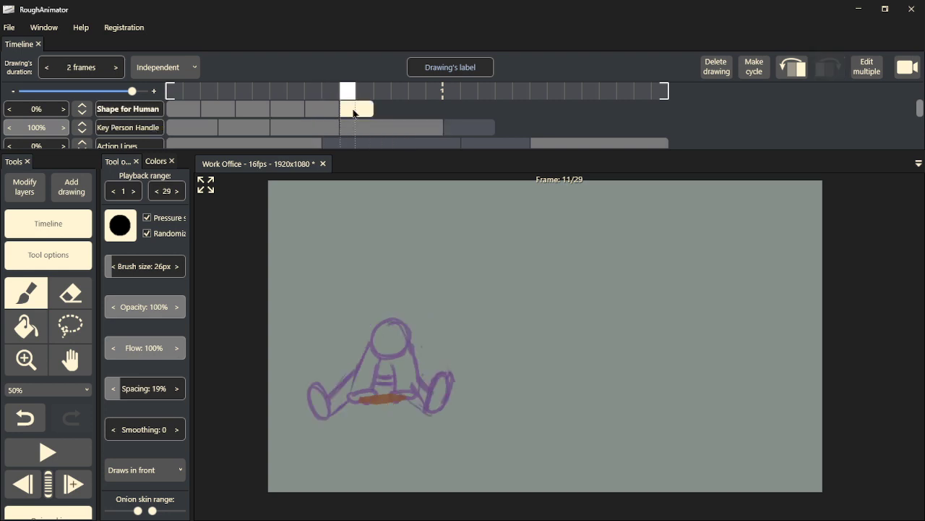
click(342, 128)
mouse_move(358, 93)
mouse_down()
mouse_move(462, 96)
mouse_move(337, 105)
mouse_move(377, 125)
mouse_up()
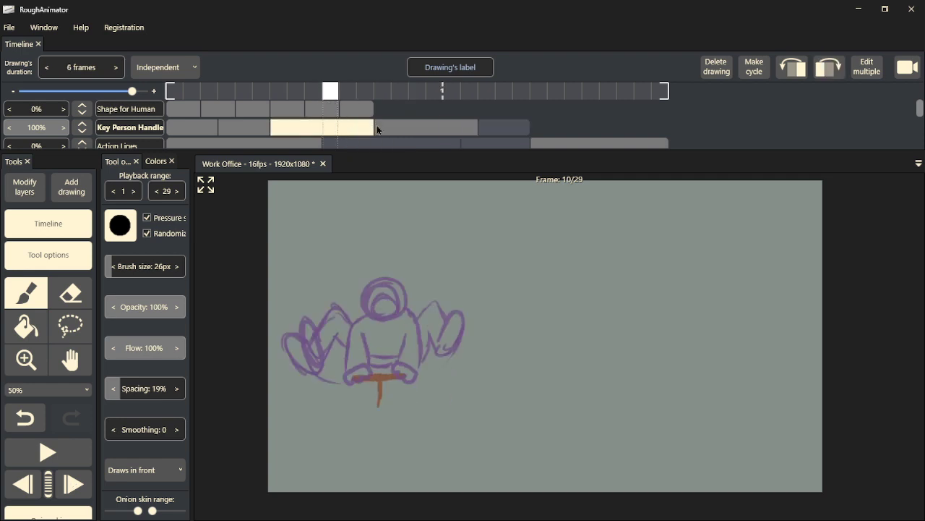
click(36, 108)
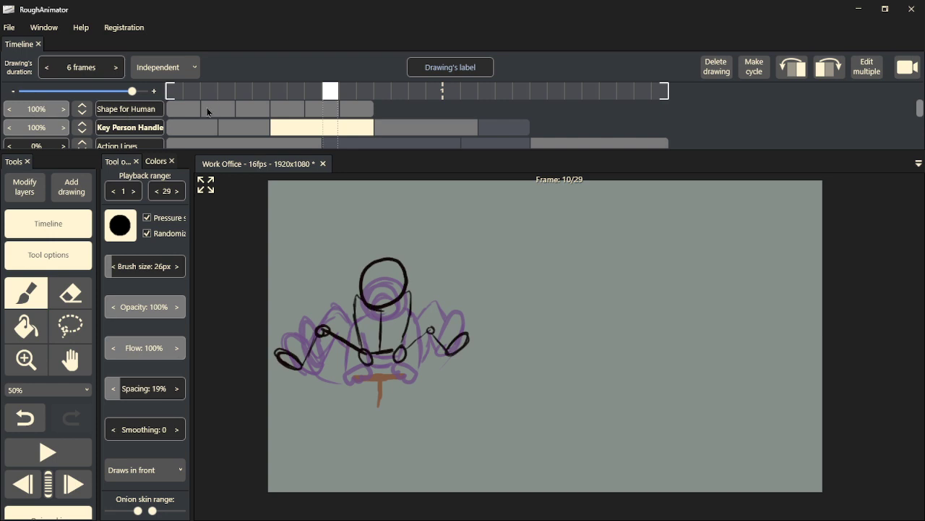
drag(64, 110, 188, 116)
- Add a blank 2-frame Shape for Human drawing at frame 13 and set the onion skin to one drawing before and one after
mouse_move(337, 94)
mouse_down()
mouse_move(227, 94)
mouse_move(380, 102)
mouse_move(348, 105)
mouse_move(362, 104)
mouse_up()
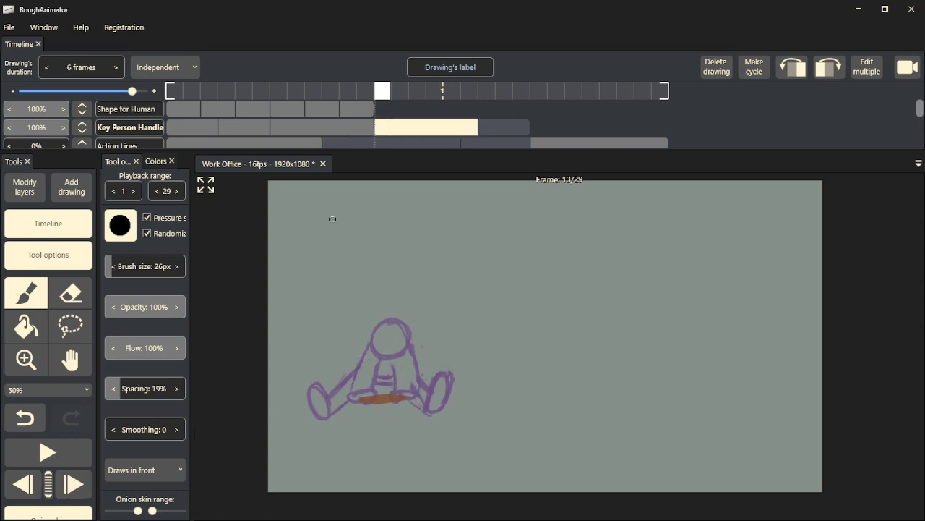
click(486, 91)
mouse_move(501, 102)
mouse_down()
mouse_move(330, 107)
mouse_move(347, 111)
mouse_up()
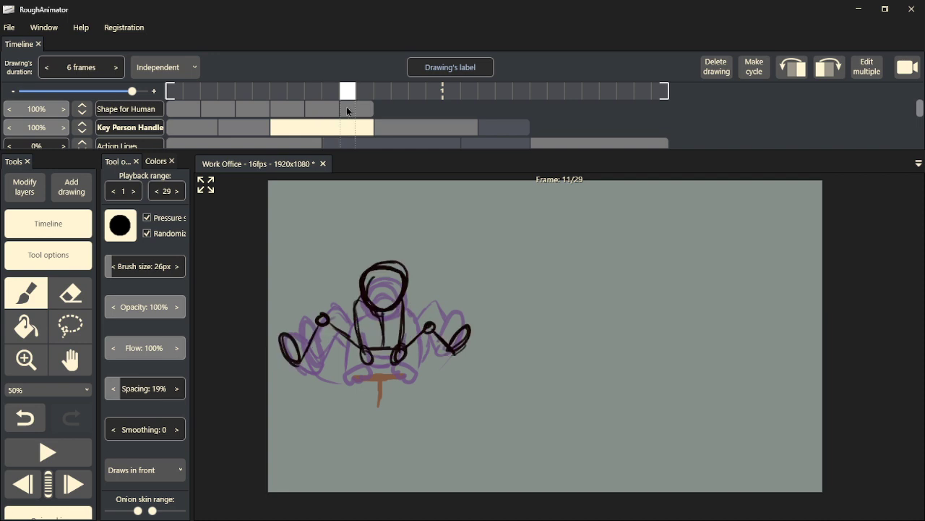
click(363, 107)
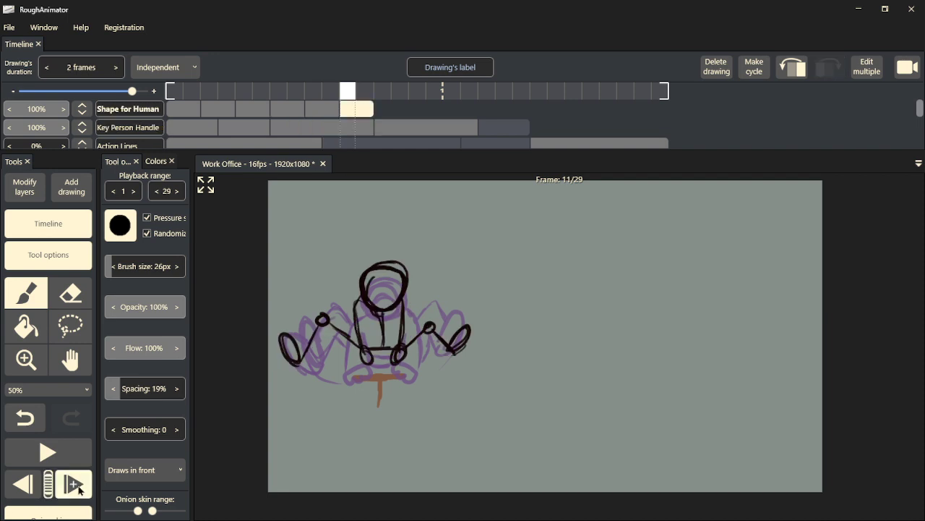
click(74, 483)
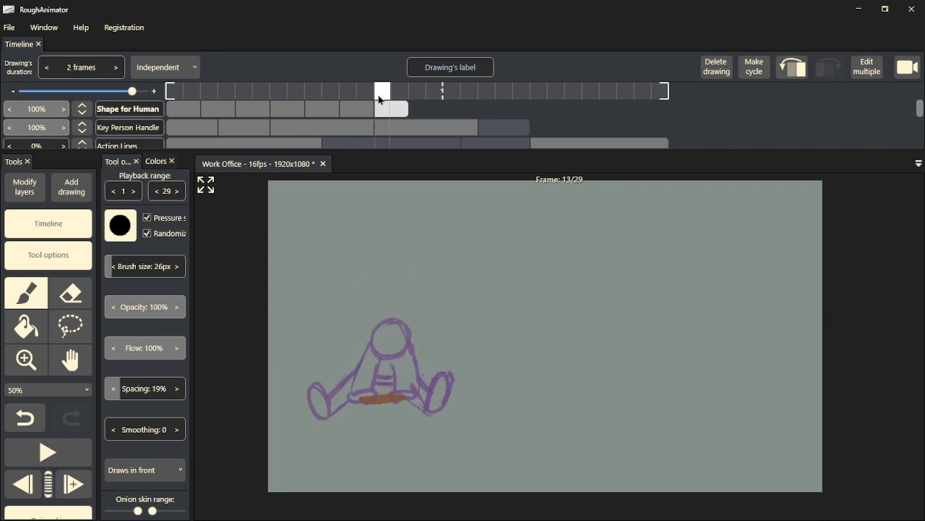
click(344, 112)
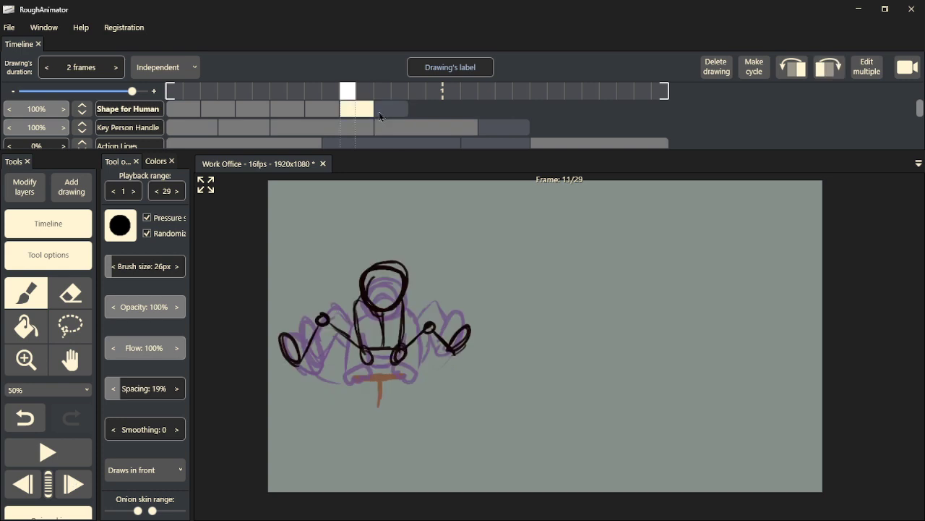
click(383, 114)
drag(138, 511, 124, 512)
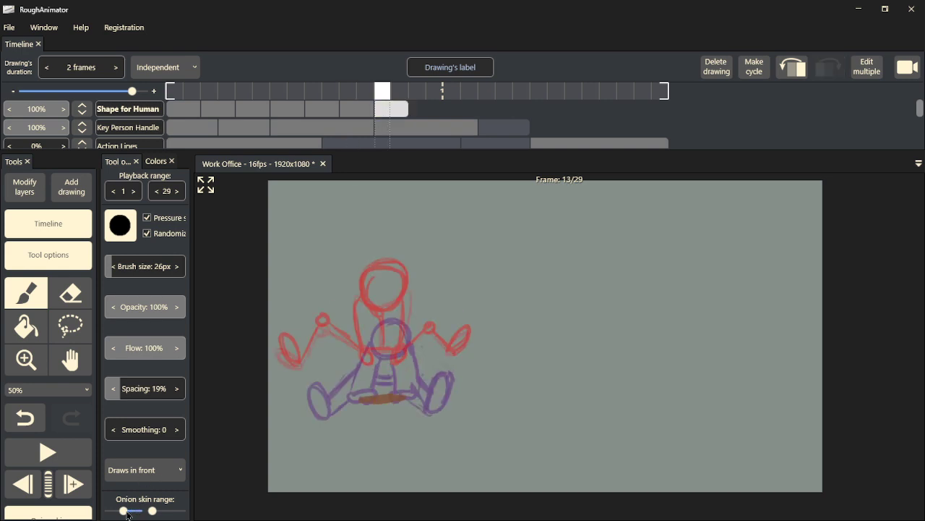
drag(124, 512, 160, 512)
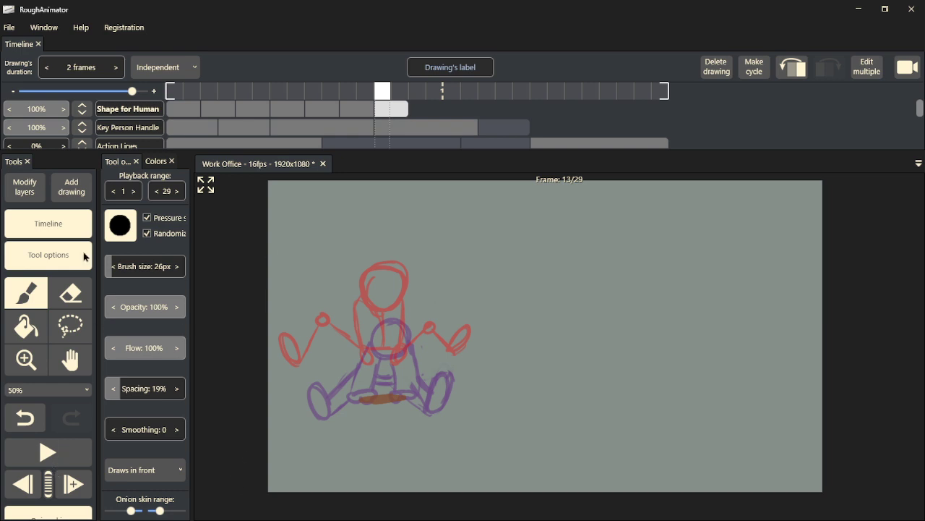
- Set the Action Lines layer's opacity to 89% and go to frame 9 to view the motion arcs over the pose
drag(36, 150, 99, 152)
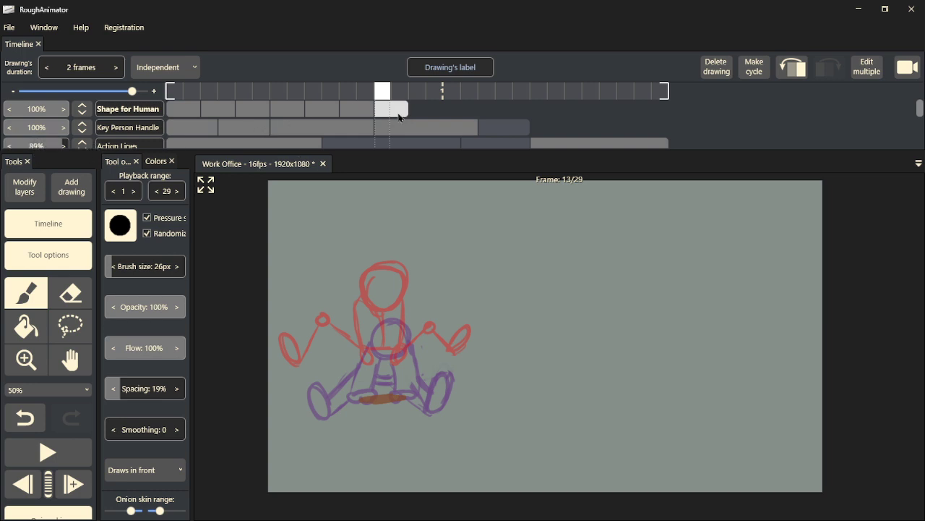
click(314, 100)
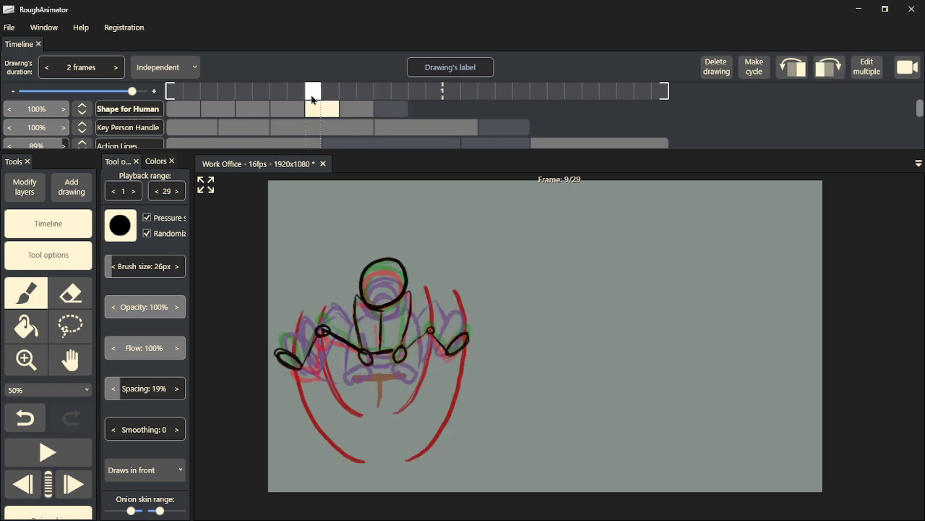
mouse_move(314, 100)
mouse_down()
mouse_move(326, 100)
mouse_move(313, 99)
mouse_up()
click(325, 129)
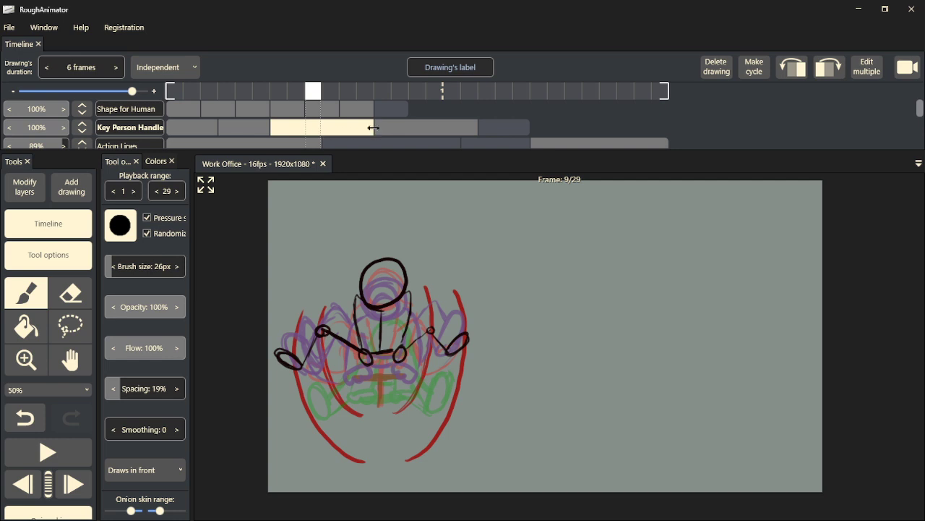
drag(374, 127, 477, 128)
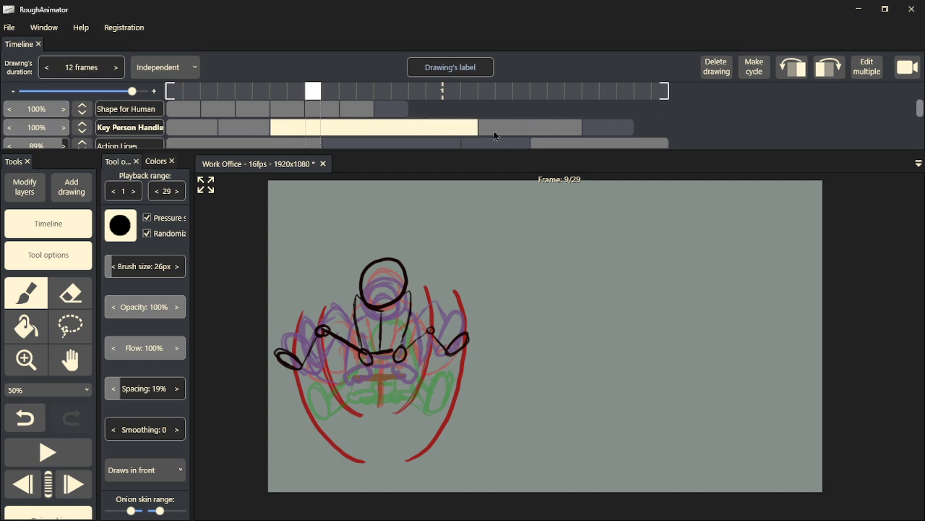
click(378, 97)
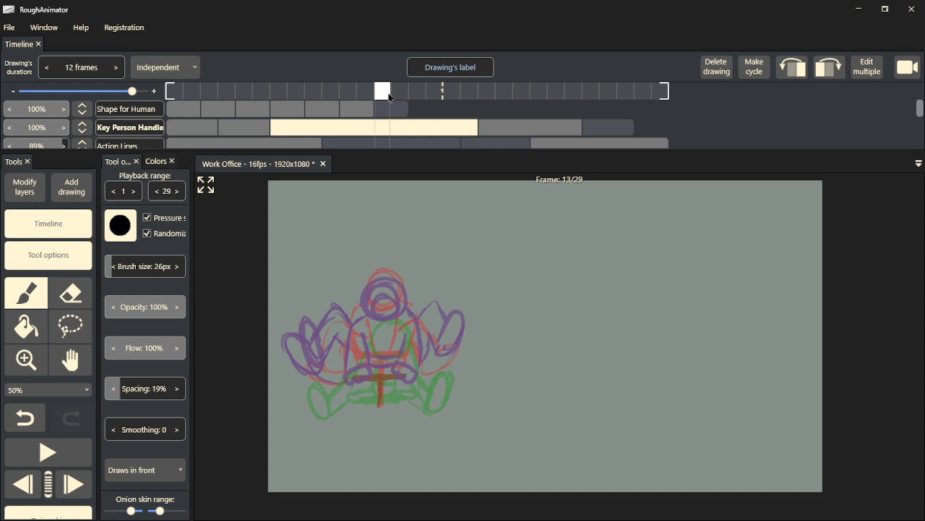
mouse_move(388, 96)
mouse_down()
mouse_move(399, 94)
mouse_move(292, 96)
mouse_up()
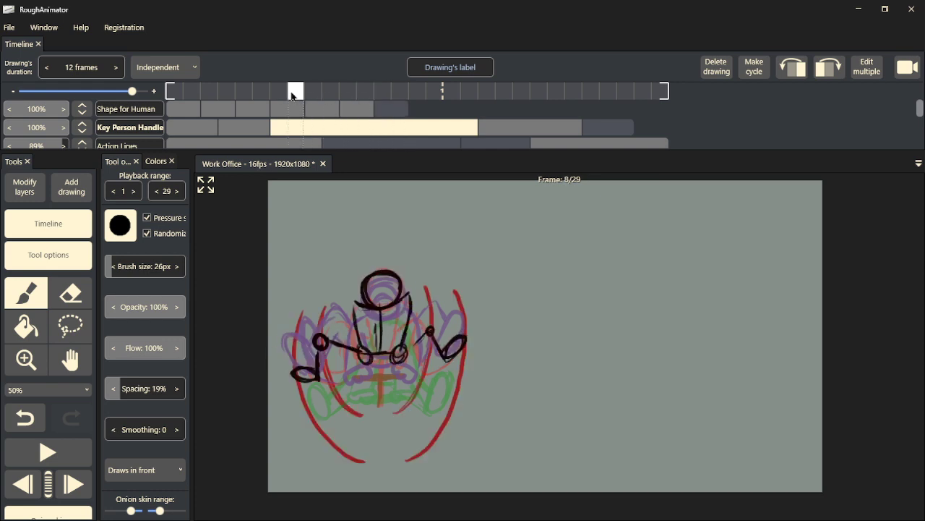
key(ctrl+z)
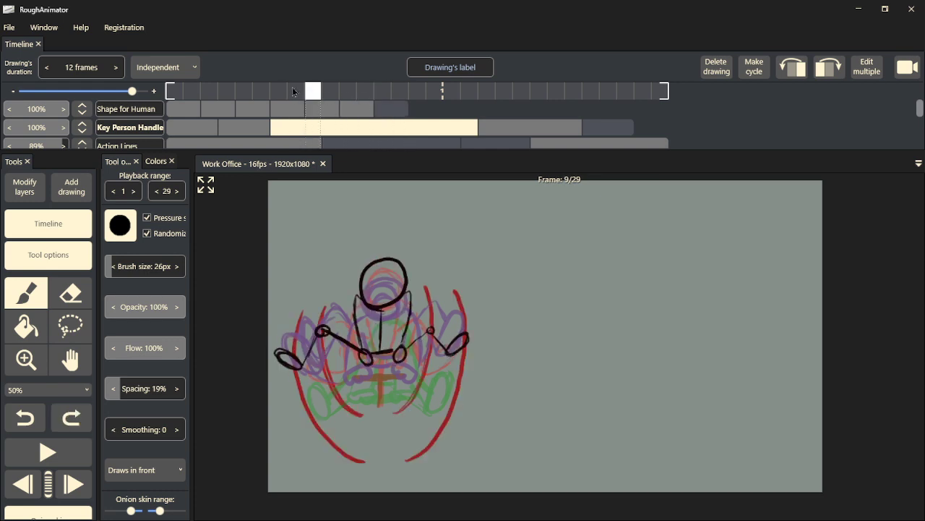
key(ctrl+z)
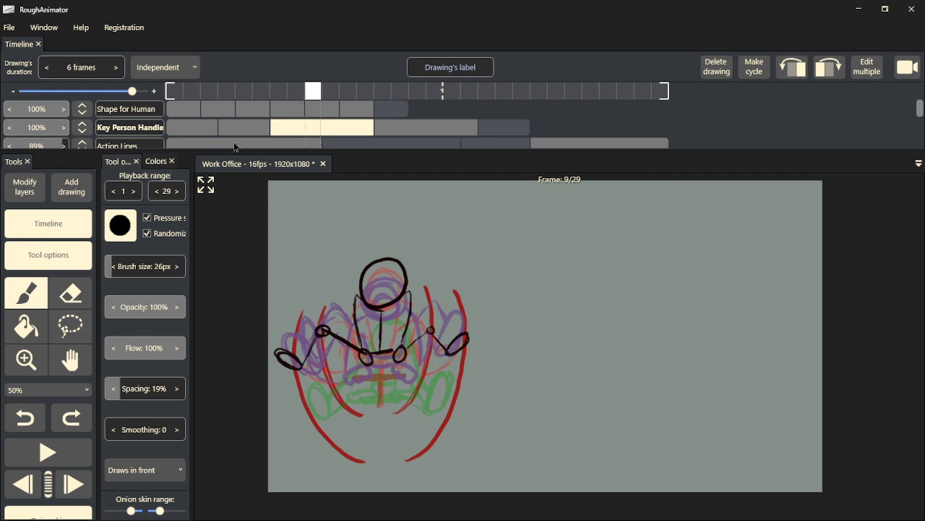
scroll(311, 145, down, 2)
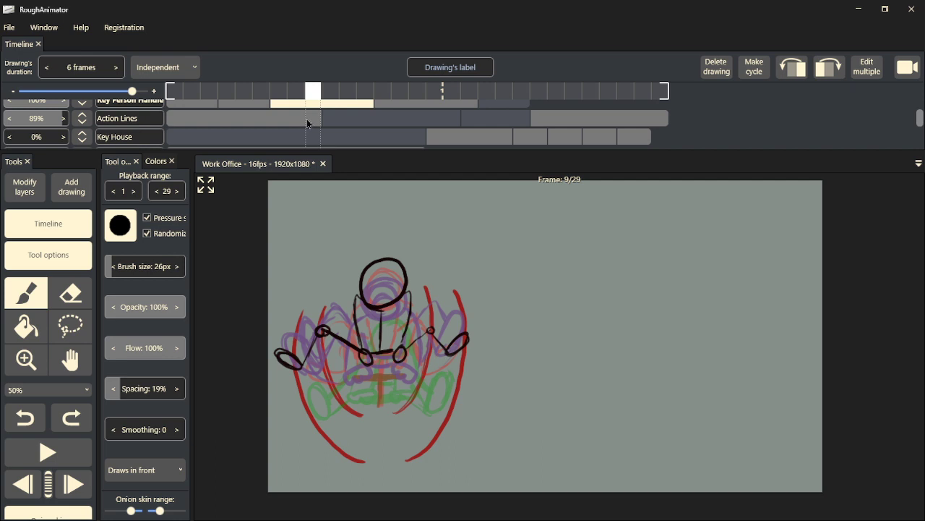
- Extend the first drawing on the Action Lines layer to 15 frames
click(316, 123)
drag(320, 126, 431, 118)
scroll(369, 119, up, 2)
- Sketch both bent legs with round knee joints and oval feet at frame 13 of the Shape for Human layer
mouse_move(318, 91)
mouse_down()
mouse_move(396, 92)
mouse_move(387, 92)
mouse_up()
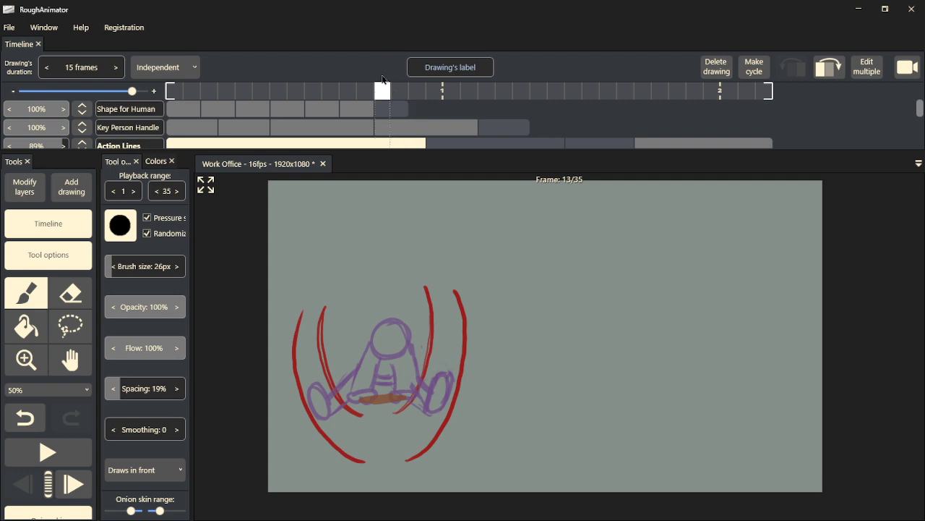
click(368, 113)
click(386, 110)
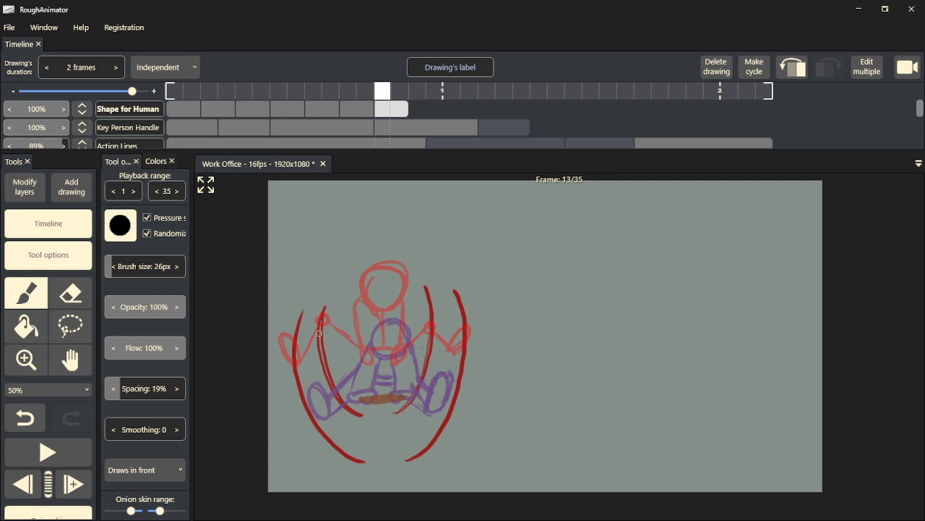
drag(342, 395, 320, 410)
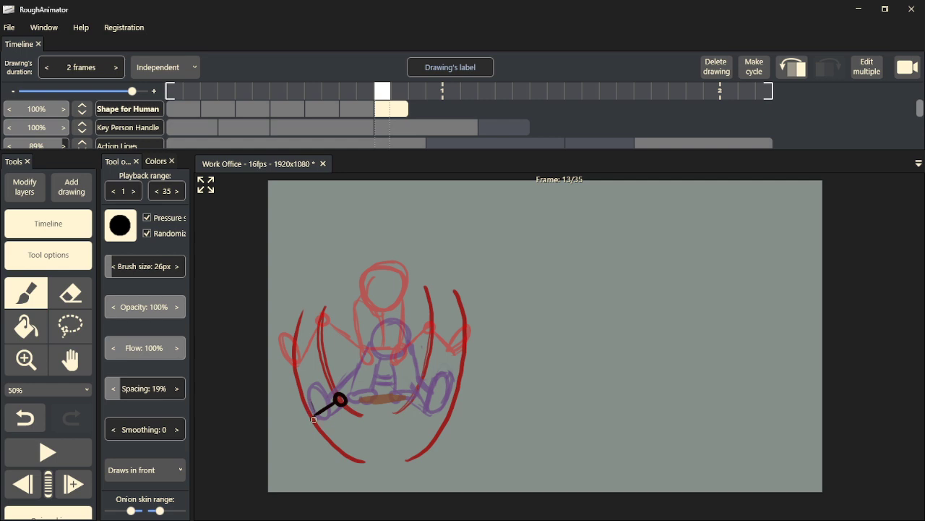
mouse_move(313, 414)
mouse_down()
mouse_move(303, 392)
mouse_move(293, 401)
mouse_move(303, 423)
mouse_move(314, 415)
mouse_move(307, 395)
mouse_move(352, 395)
mouse_move(344, 400)
mouse_move(360, 384)
mouse_move(343, 397)
mouse_move(361, 382)
mouse_up()
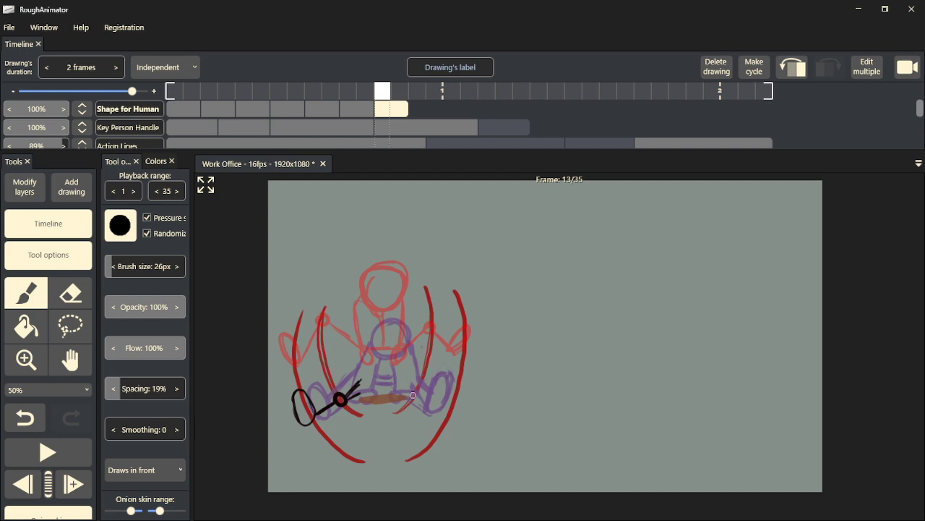
mouse_move(417, 395)
mouse_down()
mouse_move(445, 402)
mouse_move(454, 416)
mouse_move(468, 381)
mouse_move(450, 376)
mouse_move(453, 386)
mouse_up()
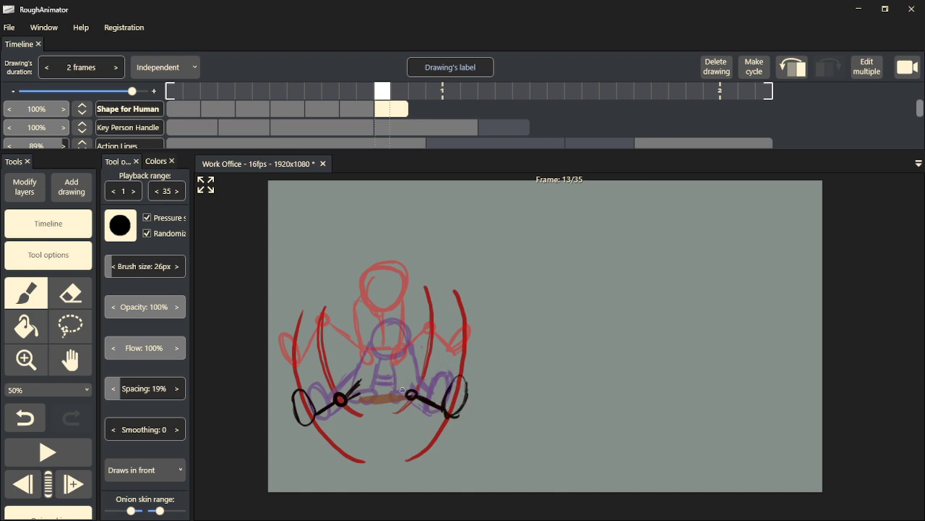
- Draw the crouching figure's torso, arms, hands and head at frame 13, and reduce the eraser size to 30 px
mouse_move(393, 385)
mouse_down()
mouse_move(370, 383)
mouse_move(377, 371)
mouse_move(363, 352)
mouse_move(358, 375)
mouse_move(373, 410)
mouse_move(380, 406)
mouse_move(367, 397)
mouse_move(406, 403)
mouse_move(397, 395)
mouse_move(405, 356)
mouse_up()
mouse_move(364, 383)
mouse_down()
mouse_move(391, 336)
mouse_move(371, 354)
mouse_move(384, 371)
mouse_move(403, 356)
mouse_move(391, 339)
mouse_move(372, 351)
mouse_move(394, 363)
mouse_move(396, 344)
mouse_move(402, 360)
mouse_move(380, 386)
mouse_move(387, 367)
mouse_move(405, 356)
mouse_move(379, 368)
mouse_move(370, 352)
mouse_move(396, 357)
mouse_up()
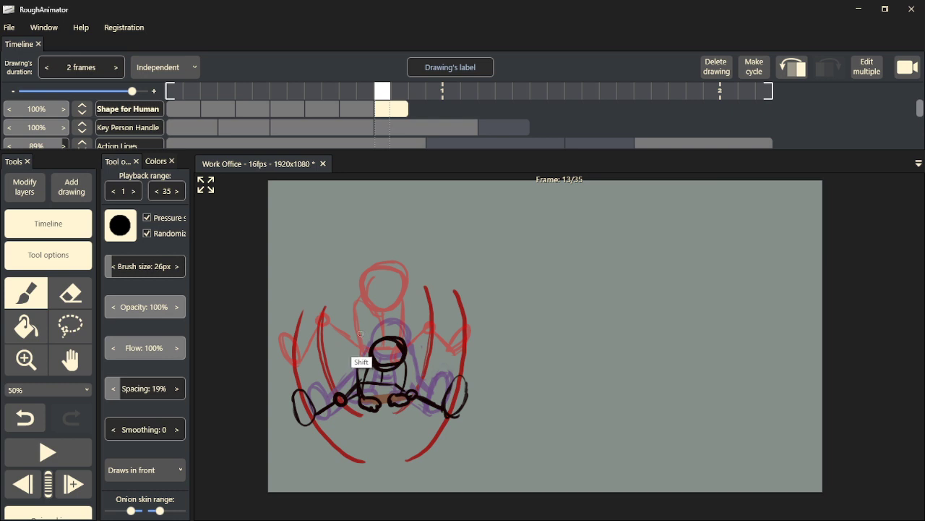
key(e)
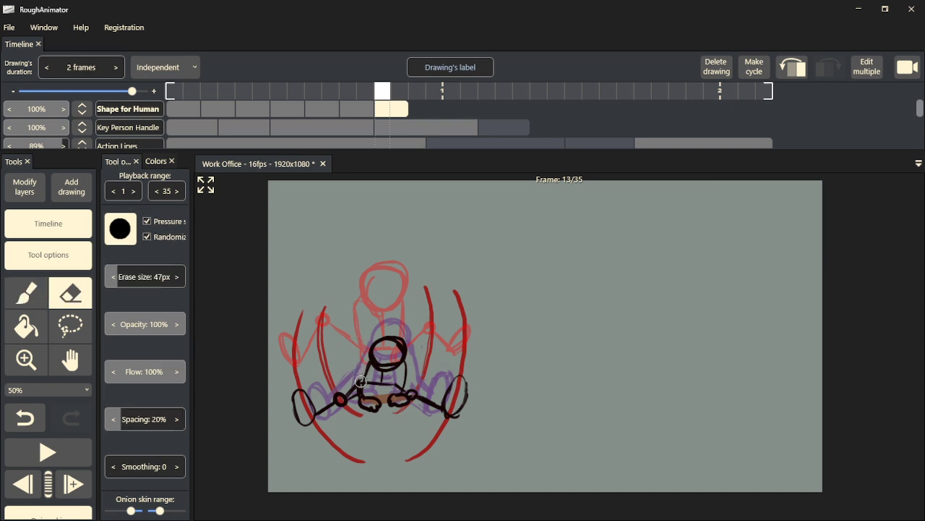
key(bracketleft)
key(bracketleft)
key(bracketleft)
- Preview the animation, add a blank 2-frame drawing, and move it ahead of the crouching pose to frame 13
key(space)
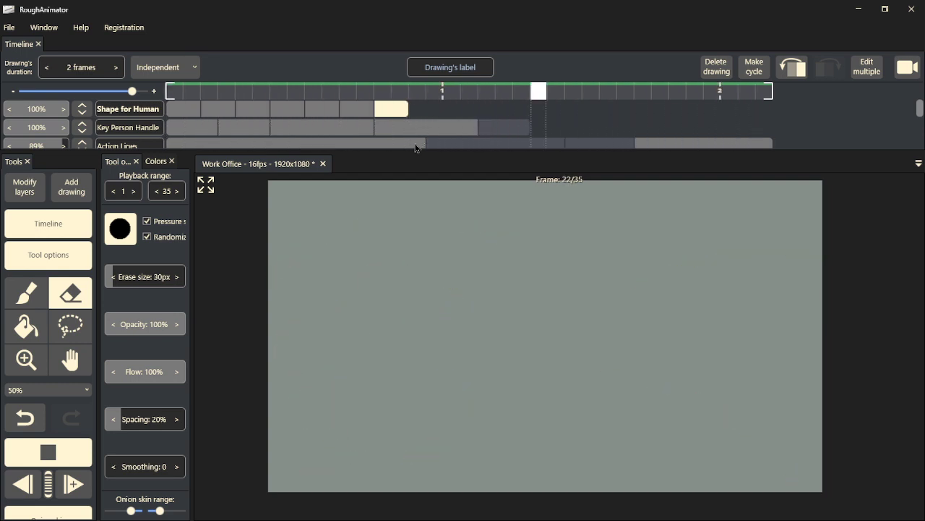
key(space)
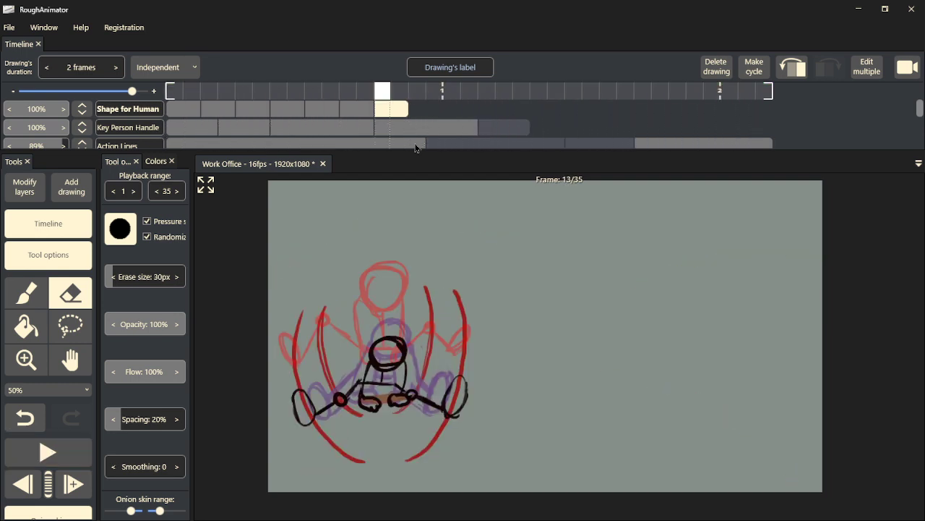
click(73, 484)
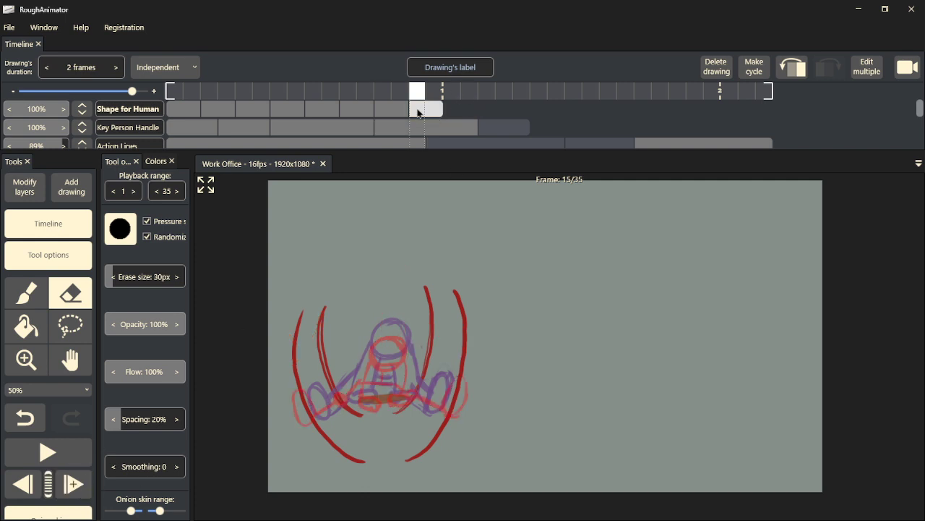
click(785, 73)
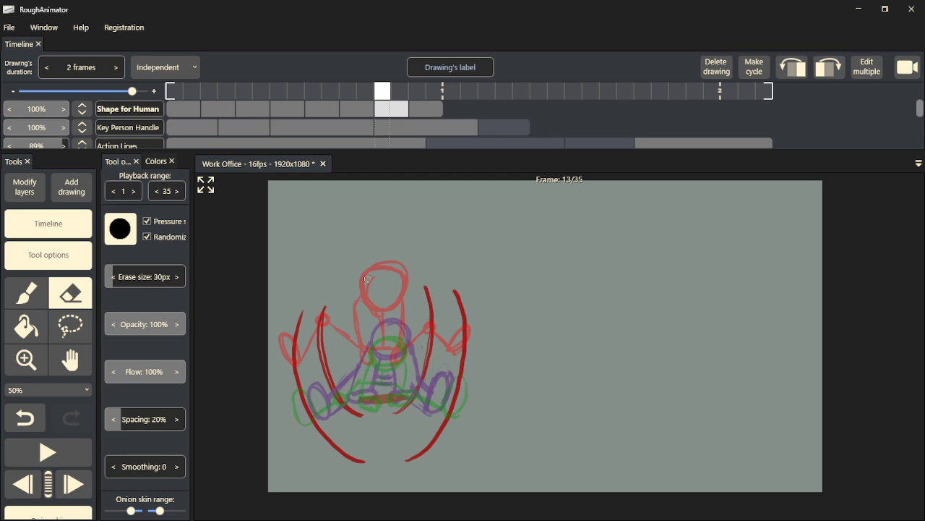
- Brush the in-between pose in black at frame 13, with spread legs, feet, head, torso, arms and hands above the crouching pose
click(27, 293)
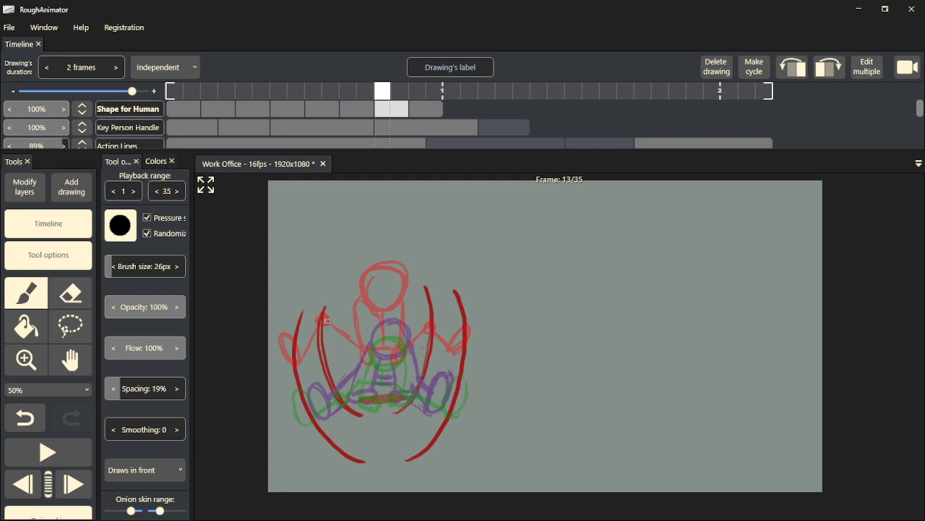
mouse_move(329, 368)
mouse_down()
mouse_move(304, 375)
mouse_move(282, 362)
mouse_move(301, 377)
mouse_move(287, 378)
mouse_up()
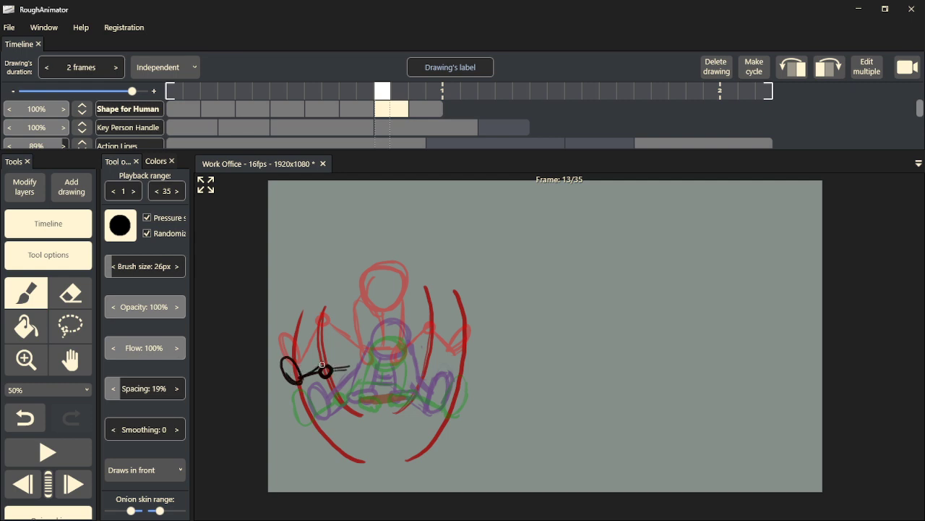
mouse_move(326, 363)
mouse_down()
mouse_move(426, 369)
mouse_move(415, 360)
mouse_move(397, 366)
mouse_move(430, 354)
mouse_move(421, 363)
mouse_move(457, 379)
mouse_move(471, 375)
mouse_move(472, 361)
mouse_move(458, 378)
mouse_move(473, 360)
mouse_move(457, 378)
mouse_move(475, 357)
mouse_move(458, 373)
mouse_up()
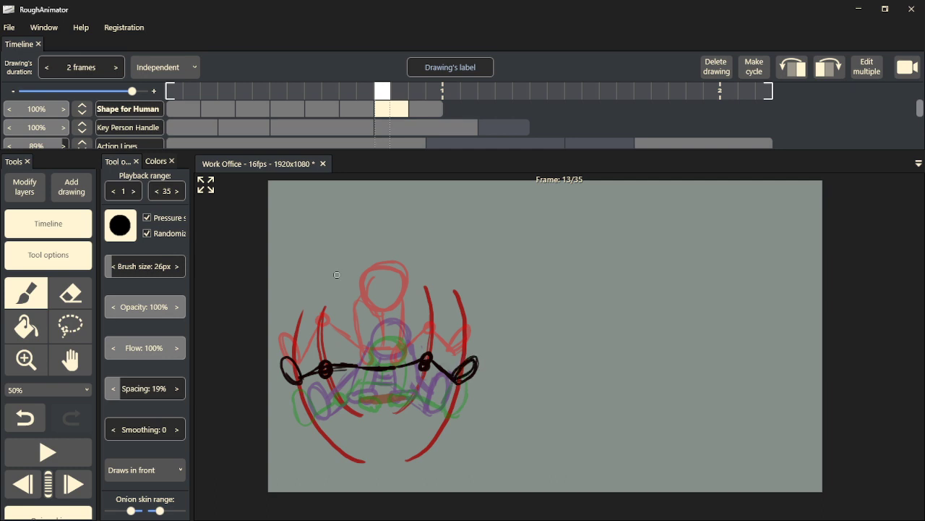
mouse_move(379, 315)
mouse_down()
mouse_move(397, 337)
mouse_move(401, 310)
mouse_move(373, 307)
mouse_move(376, 336)
mouse_move(390, 329)
mouse_move(367, 329)
mouse_move(371, 380)
mouse_move(364, 354)
mouse_move(368, 383)
mouse_up()
mouse_move(410, 334)
mouse_down()
mouse_move(398, 385)
mouse_move(356, 392)
mouse_move(372, 396)
mouse_move(378, 378)
mouse_move(401, 395)
mouse_move(403, 379)
mouse_up()
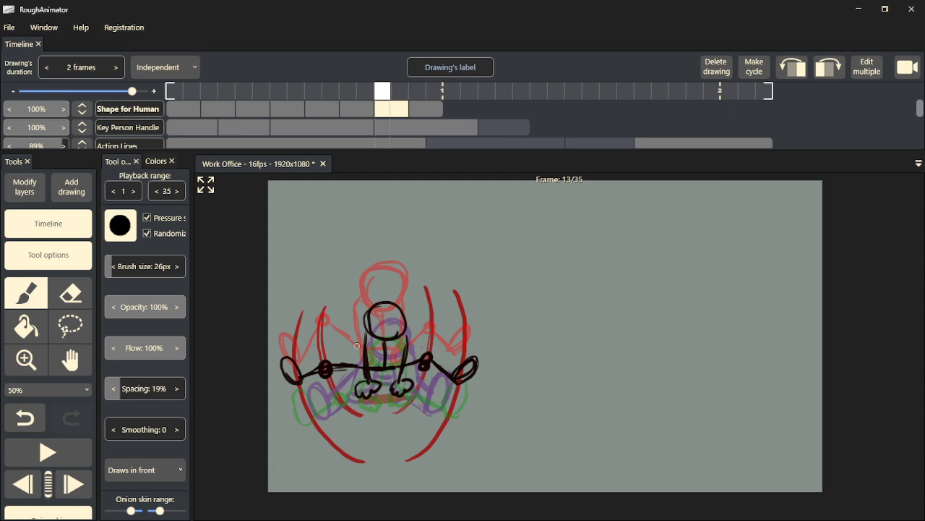
- Play back the animation from frame 1 to check the motion with the in-between pose
click(217, 106)
drag(185, 90, 135, 76)
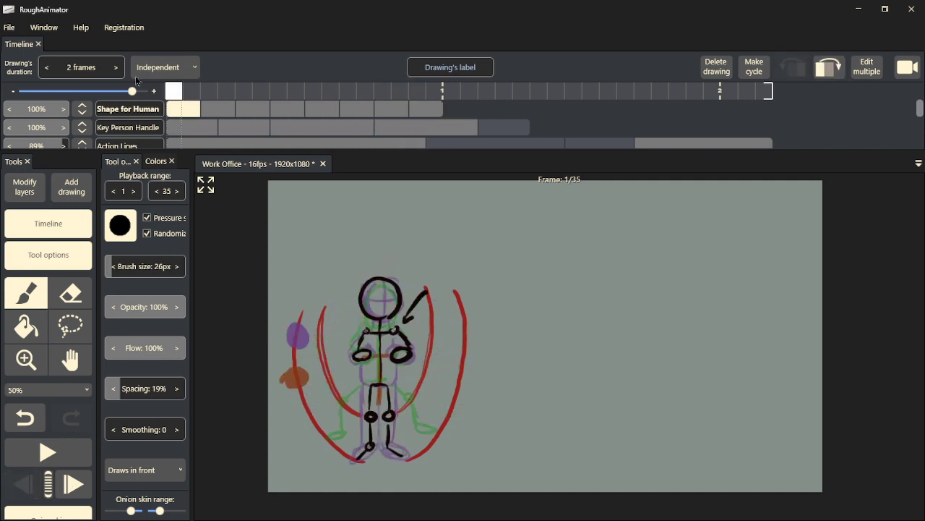
key(space)
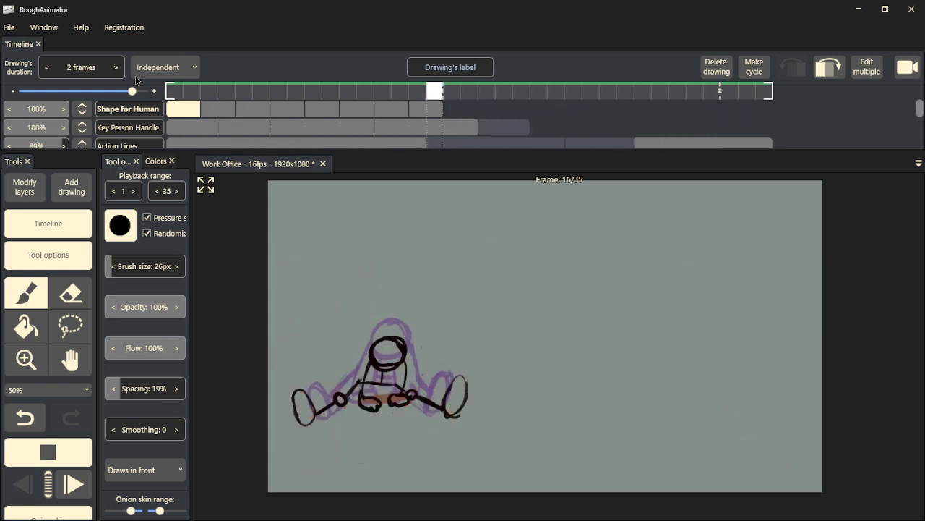
key(space)
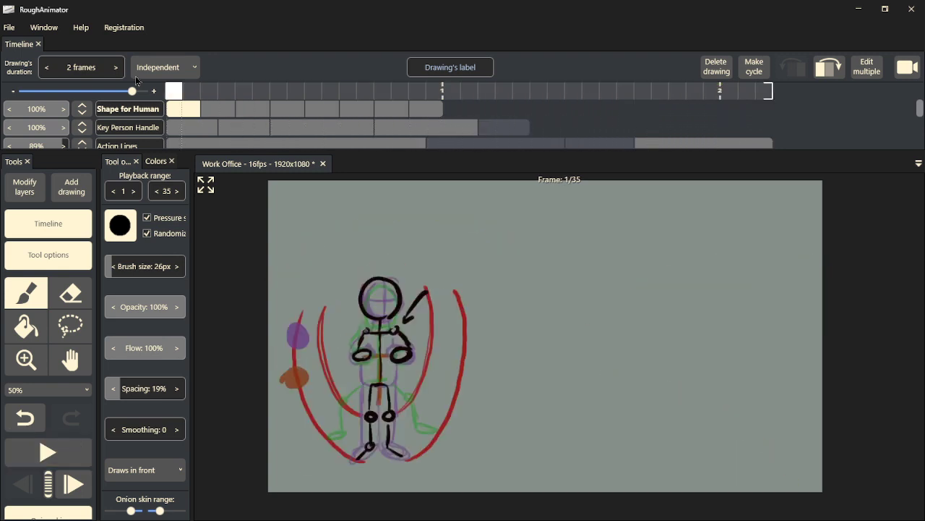
- Extend the crouching drawing starting at frame 15 on the Shape for Human layer to 6 frames, checking the timing in playback
click(417, 91)
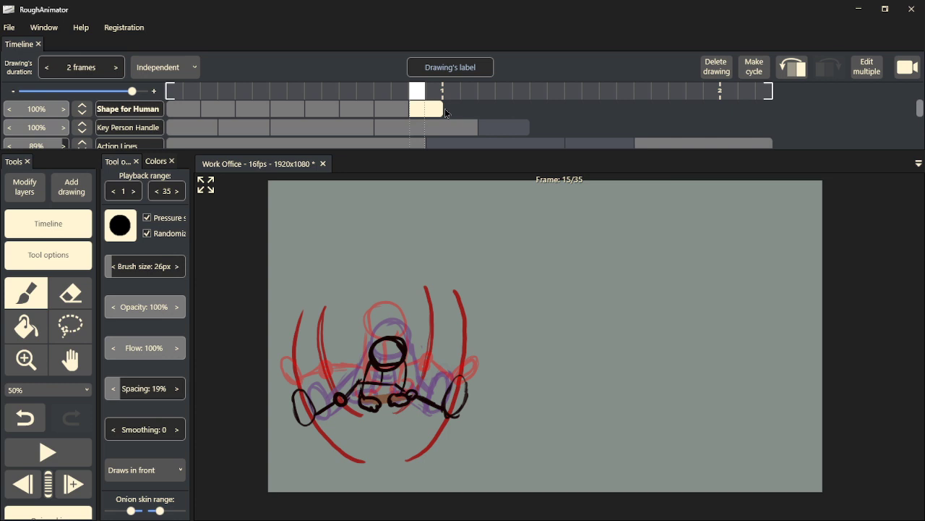
drag(446, 112, 481, 110)
mouse_move(429, 97)
mouse_down()
mouse_move(445, 102)
mouse_move(159, 92)
mouse_up()
key(space)
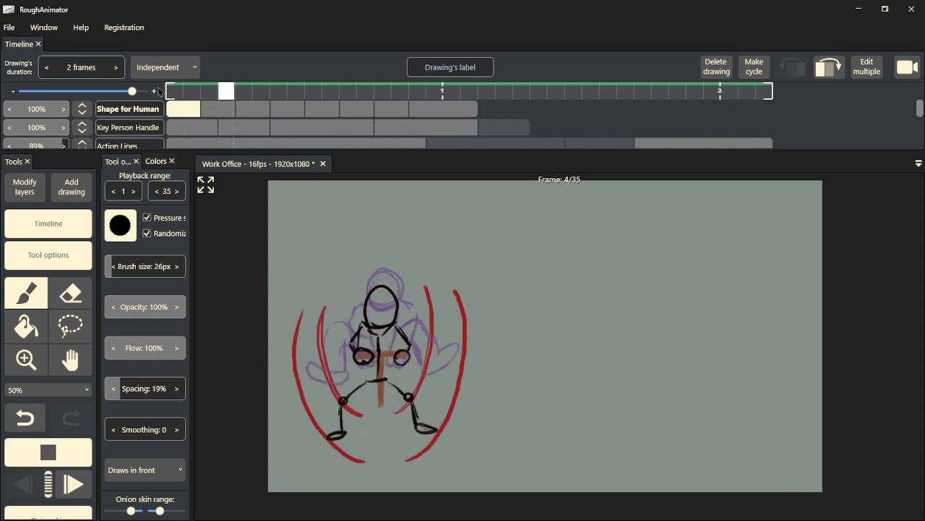
key(space)
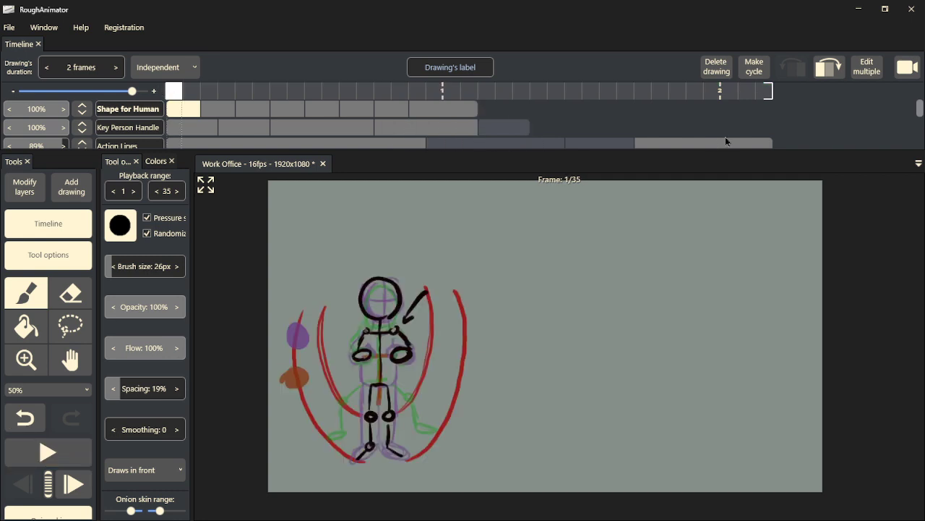
drag(478, 109, 517, 106)
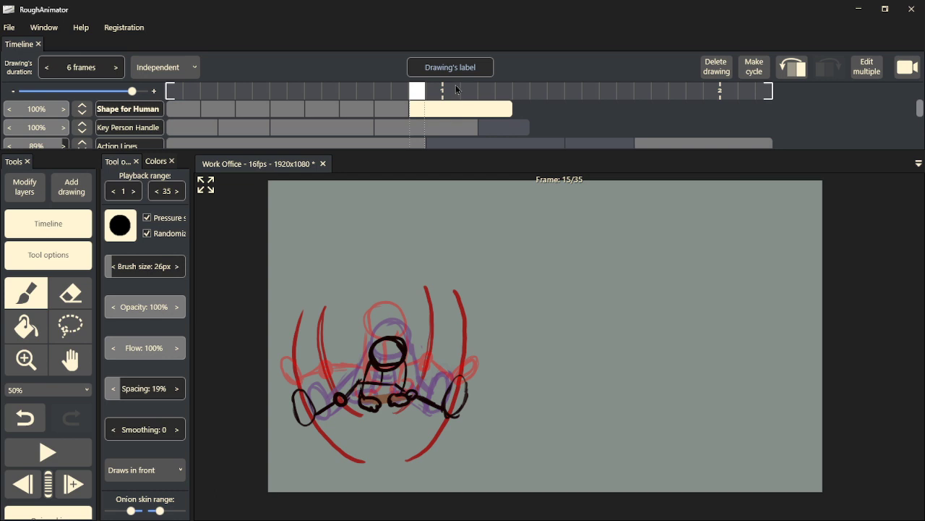
key(space)
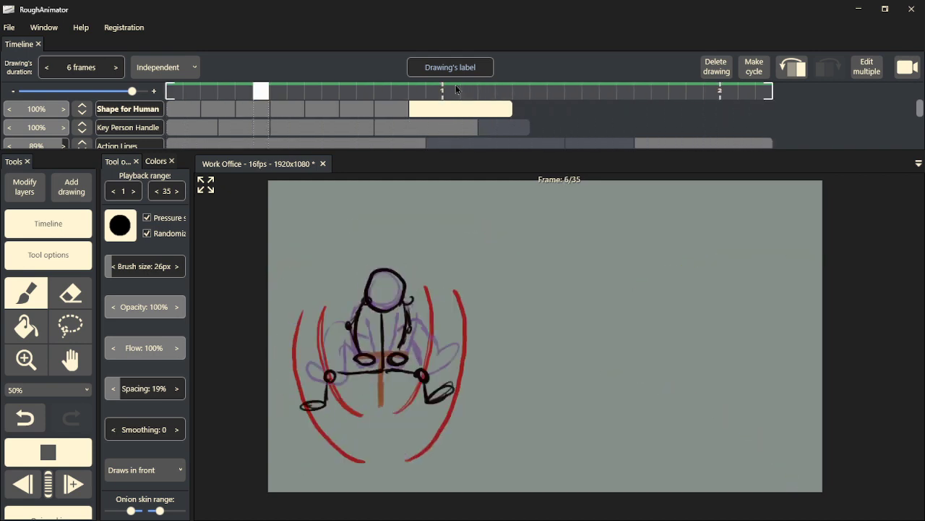
key(space)
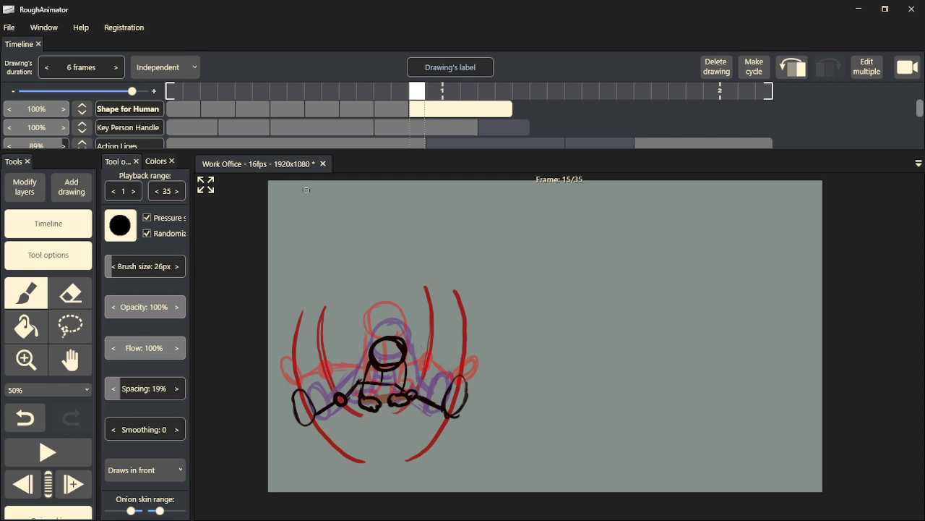
- Return to frame 1 and rename the Shape for Human layer to "Shape for Human Handle"
drag(413, 96, 174, 92)
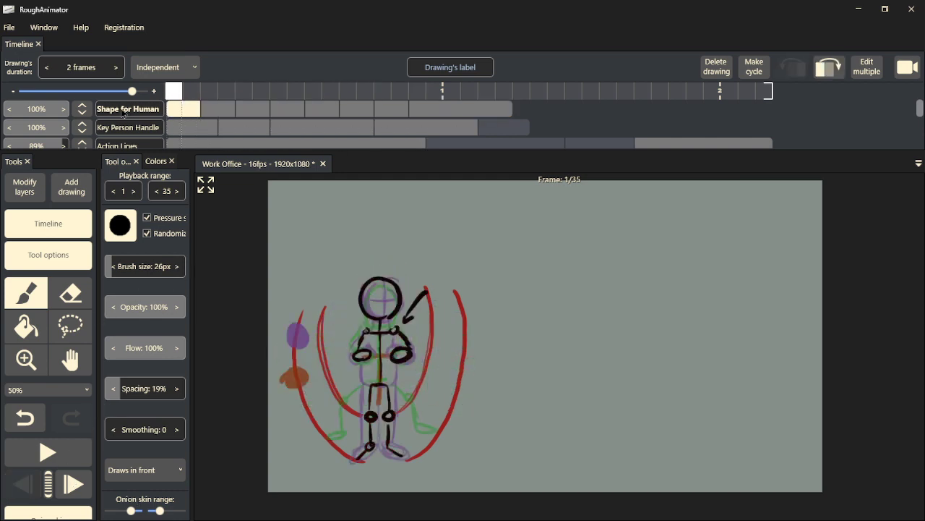
double_click(158, 109)
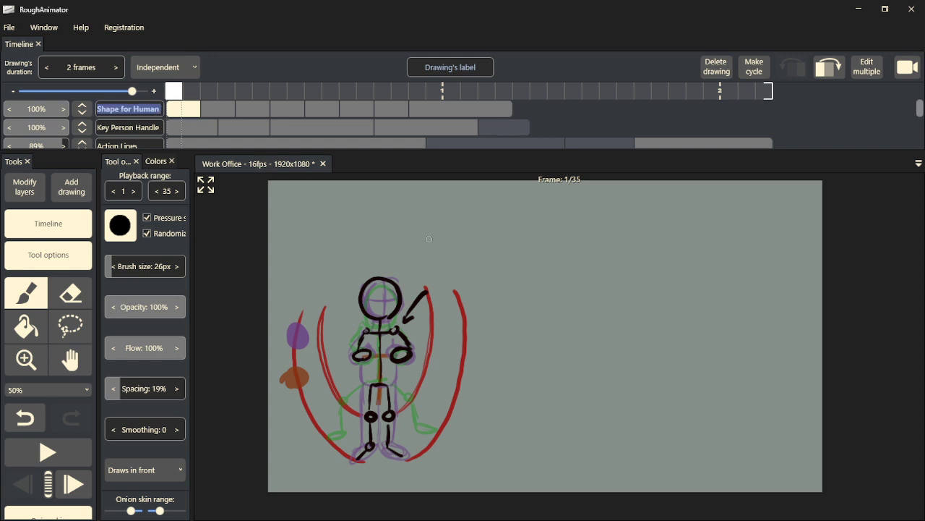
key(End)
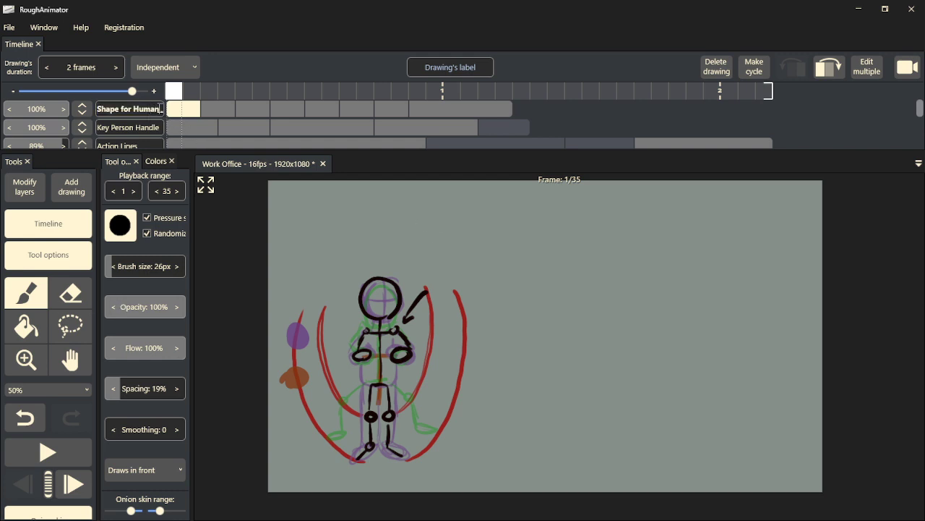
text(Handle)
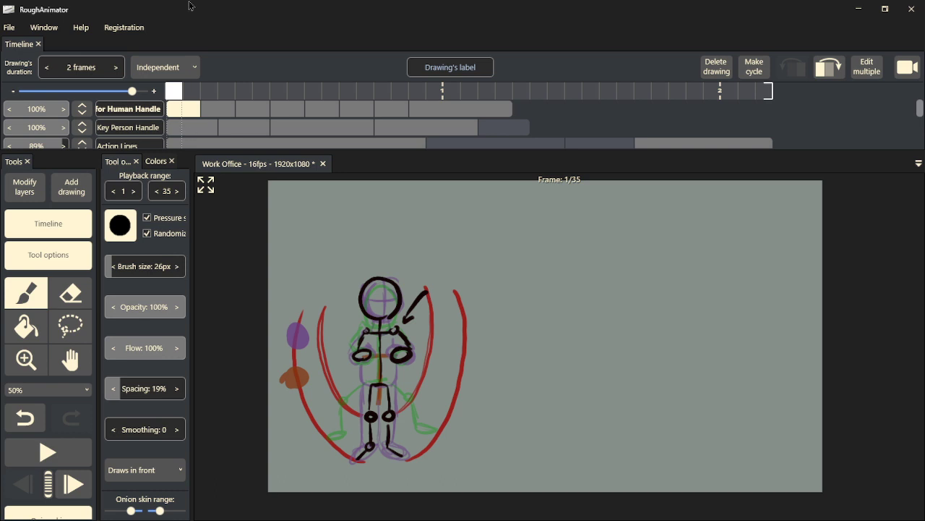
- Look through the timeline's layer stack down to the Background layer and back to the human handle layer
scroll(203, 135, down, 3)
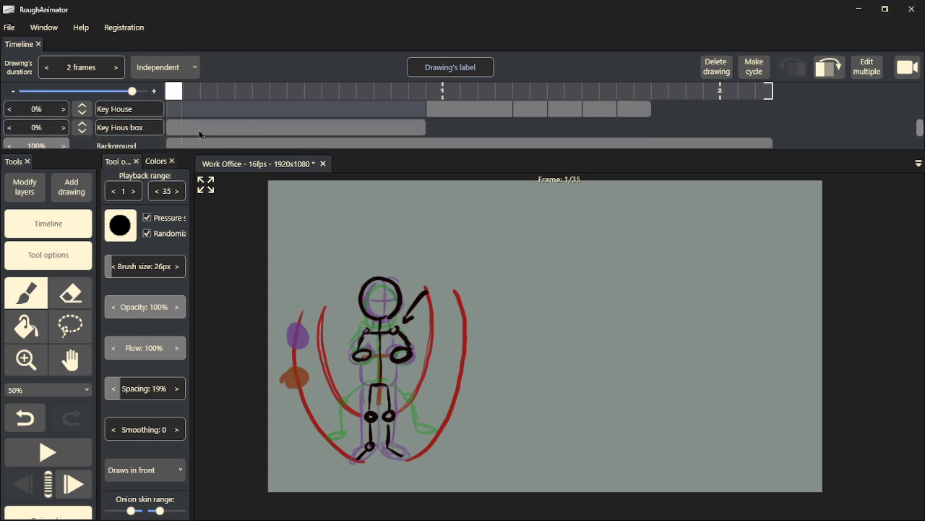
scroll(185, 139, down, 1)
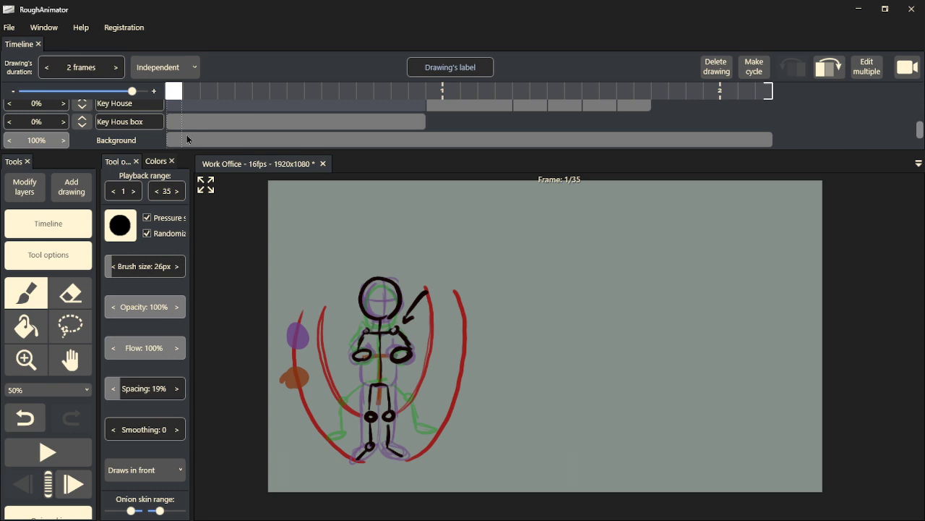
scroll(188, 139, up, 3)
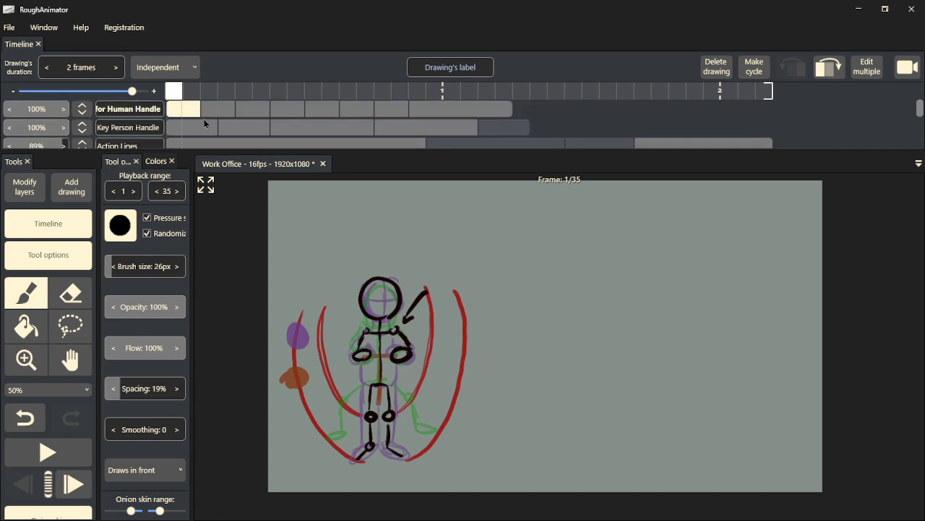
scroll(204, 123, down, 3)
scroll(204, 123, up, 3)
scroll(204, 125, down, 2)
scroll(203, 129, down, 2)
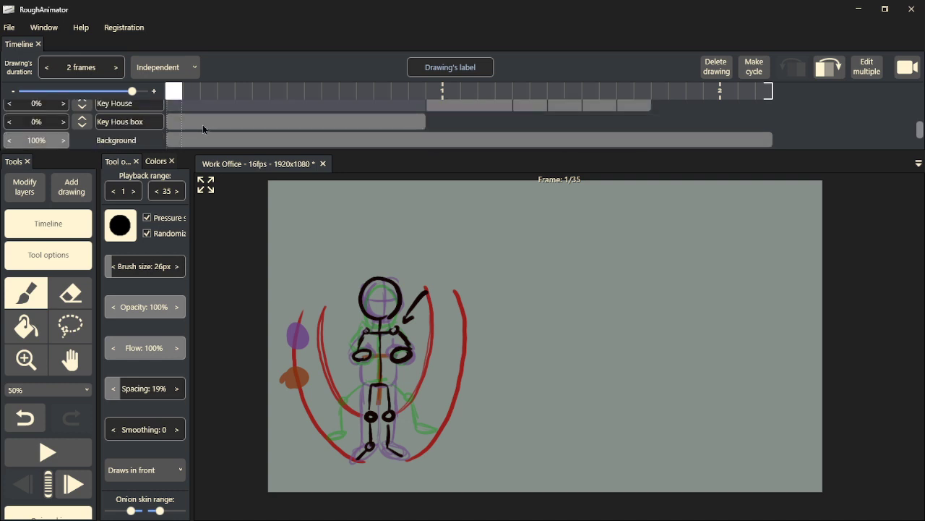
scroll(197, 126, up, 3)
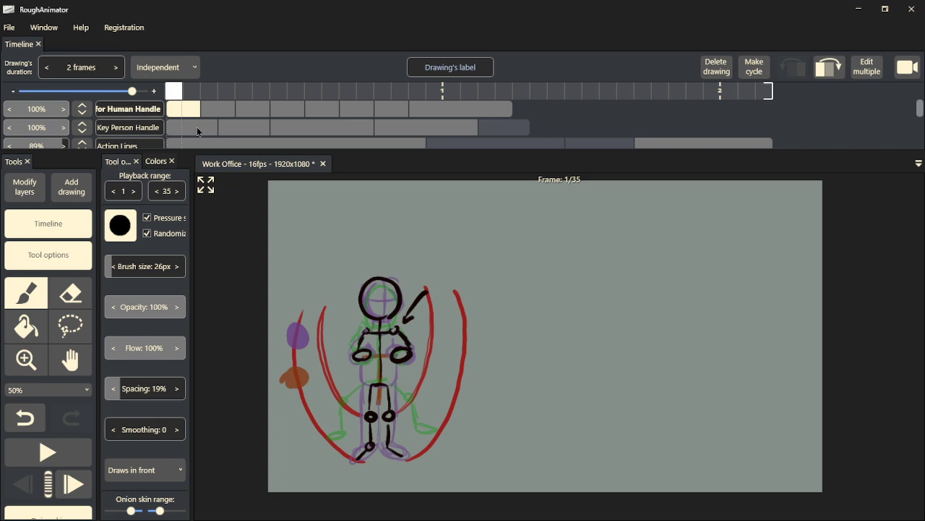
- Set the paint color to dark blue, and undo a test stroke across the standing figure's hands at frame 1
click(154, 167)
mouse_move(180, 235)
mouse_down()
mouse_move(183, 221)
mouse_move(184, 236)
mouse_up()
click(165, 228)
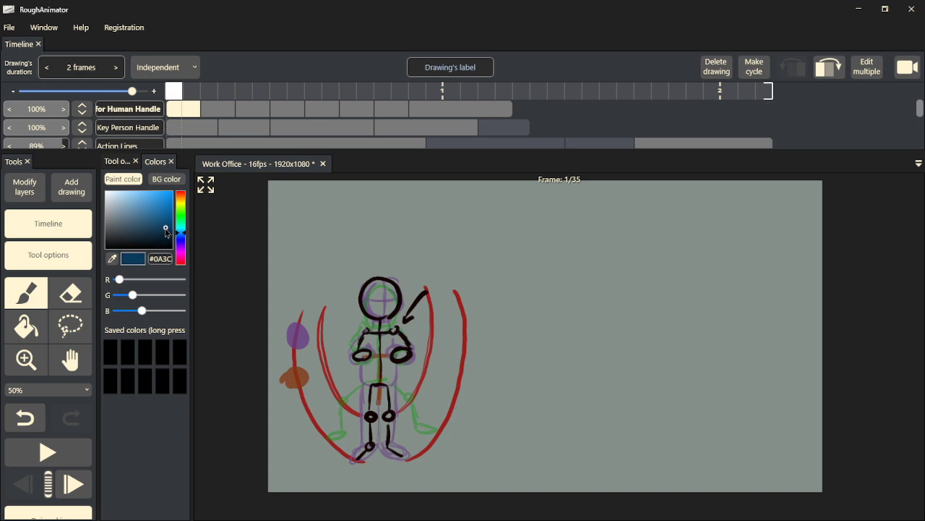
drag(367, 360, 393, 359)
key(ctrl+z)
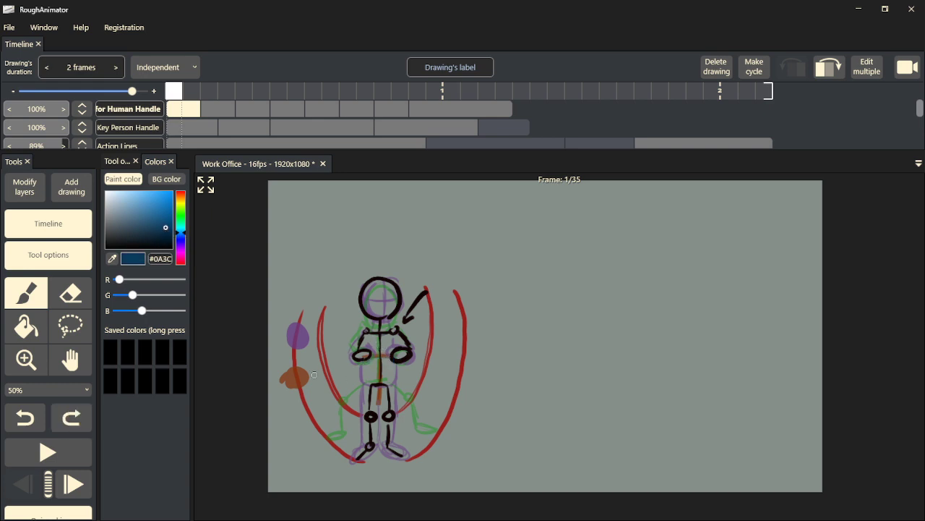
- Set the paint color to magenta and draw a T-shaped handle beneath the standing figure's hands at frame 1
click(181, 255)
drag(153, 225, 159, 198)
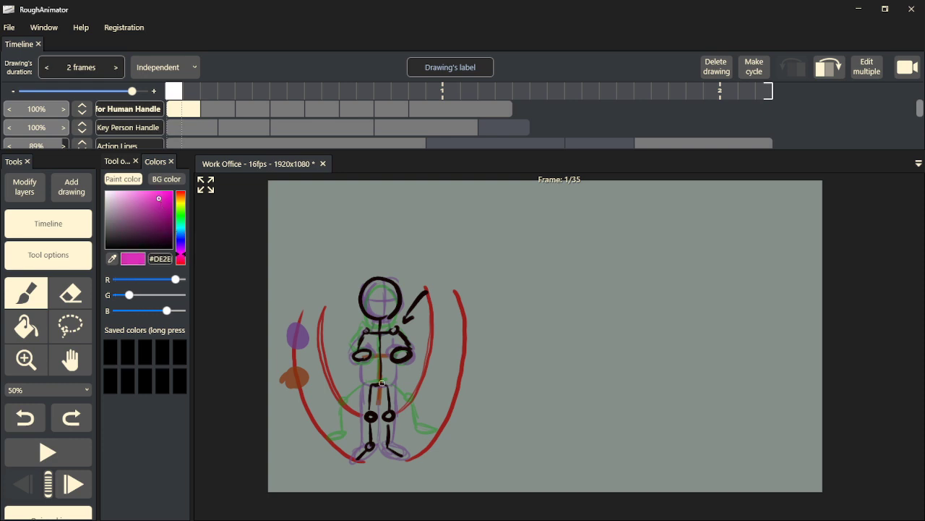
drag(364, 357, 397, 355)
key(ctrl+z)
mouse_move(364, 357)
mouse_down()
mouse_move(397, 357)
mouse_move(373, 358)
mouse_move(386, 361)
mouse_move(379, 402)
mouse_up()
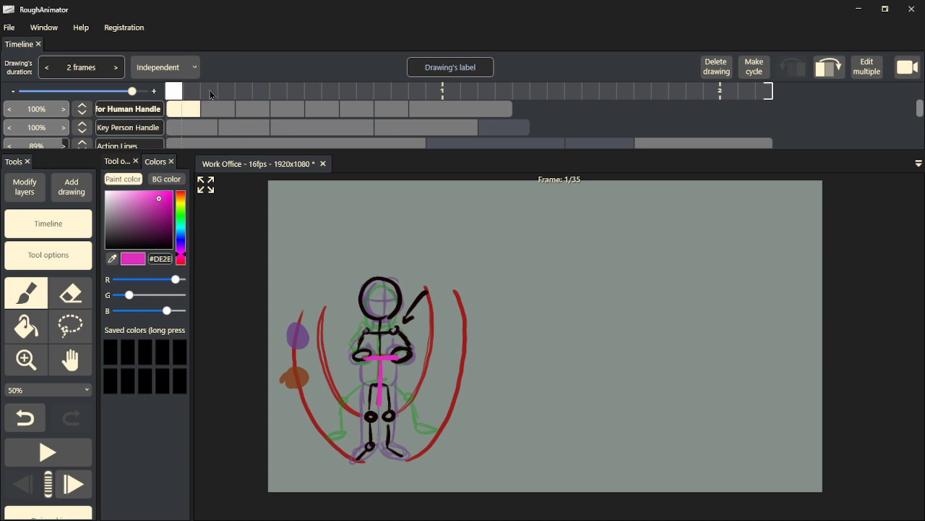
- Draw the magenta T-shaped handle beneath the figure's hands at frame 3, redoing its vertical stem once
click(209, 92)
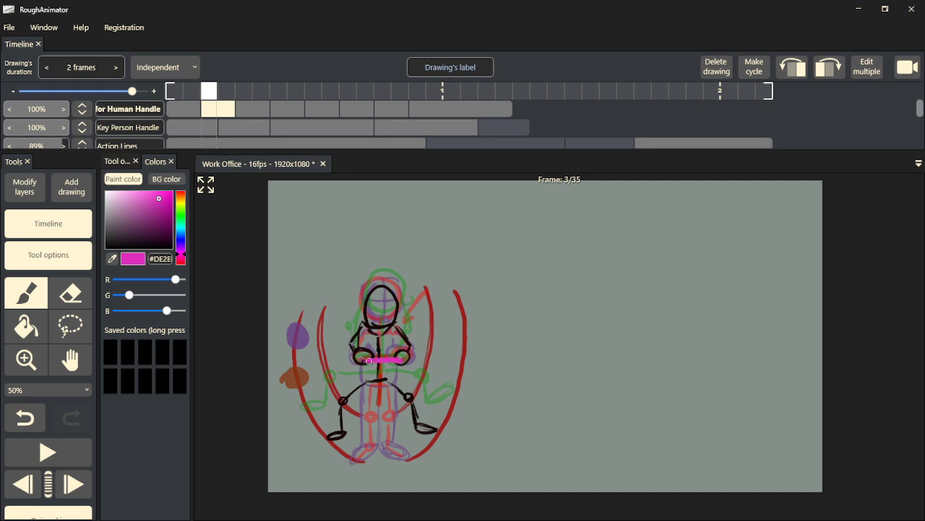
drag(384, 362, 381, 402)
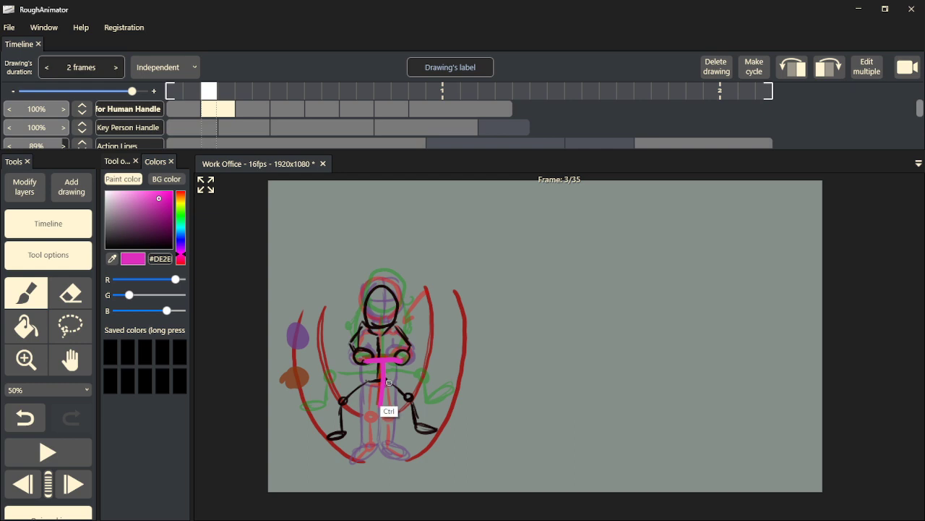
key(ctrl+z)
drag(381, 365, 382, 406)
- Draw the magenta T-shaped handle beneath the jumping figure's hands at frames 5, 7 and 9
click(260, 112)
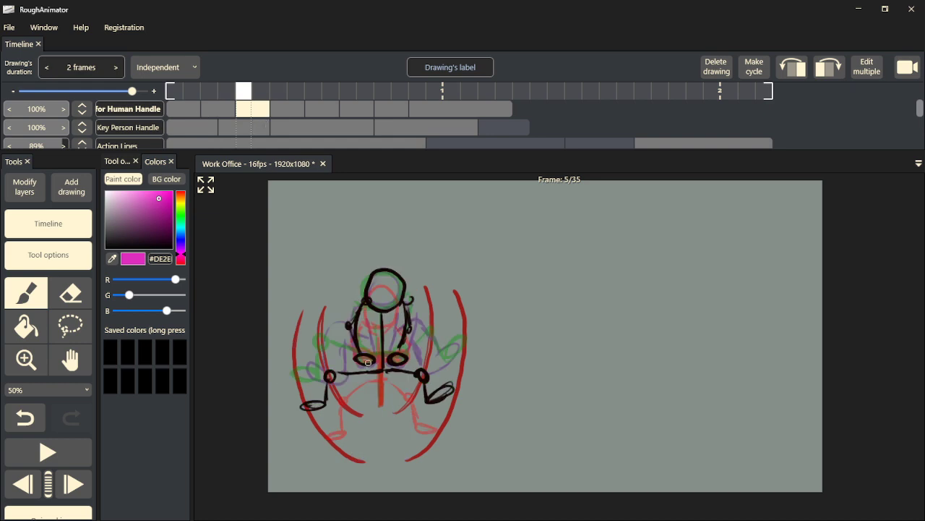
drag(383, 367, 381, 407)
click(292, 112)
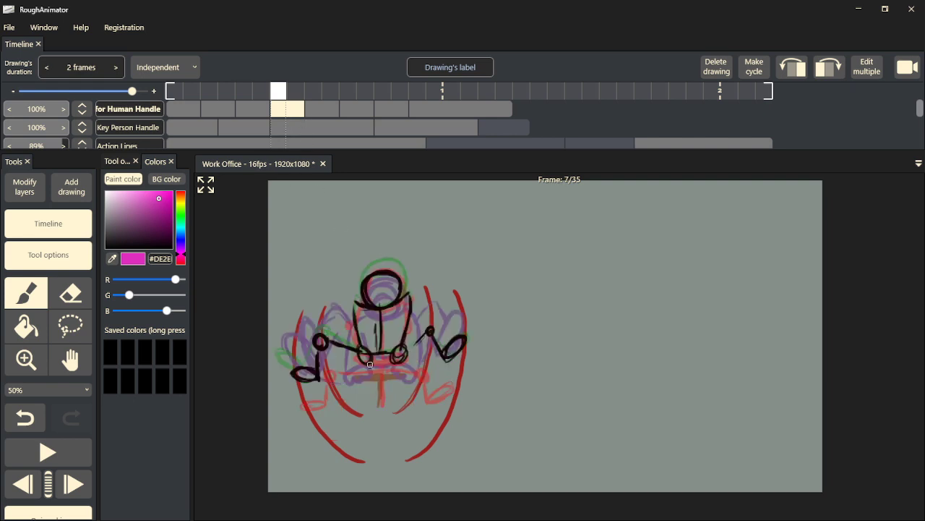
drag(382, 358, 381, 399)
click(327, 115)
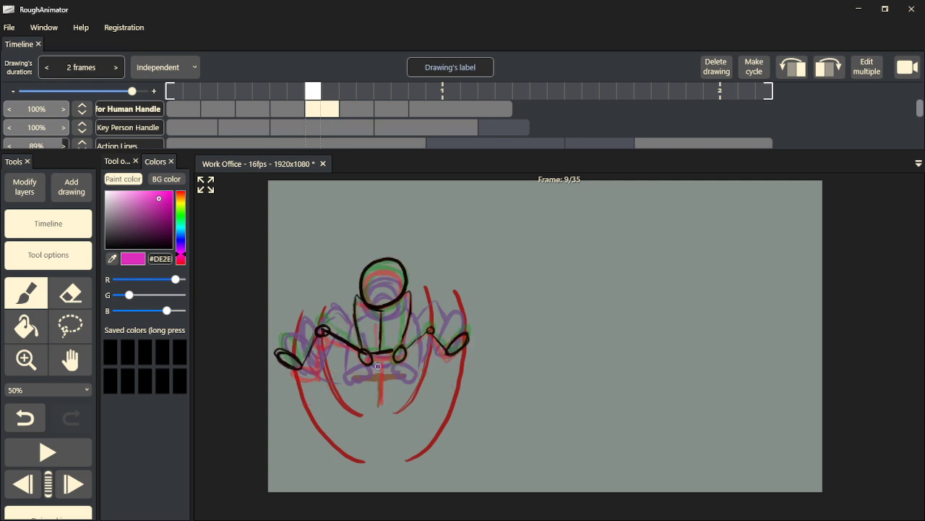
mouse_move(384, 359)
mouse_down()
mouse_move(398, 358)
mouse_move(369, 360)
mouse_move(380, 404)
mouse_up()
- Draw the magenta handle at frames 11, 13 and 15, lowering it with the hands and leaving only the crossbar at frame 15
click(365, 116)
mouse_move(369, 359)
mouse_down()
mouse_move(369, 356)
mouse_move(396, 355)
mouse_move(380, 356)
mouse_move(379, 400)
mouse_move(381, 360)
mouse_up()
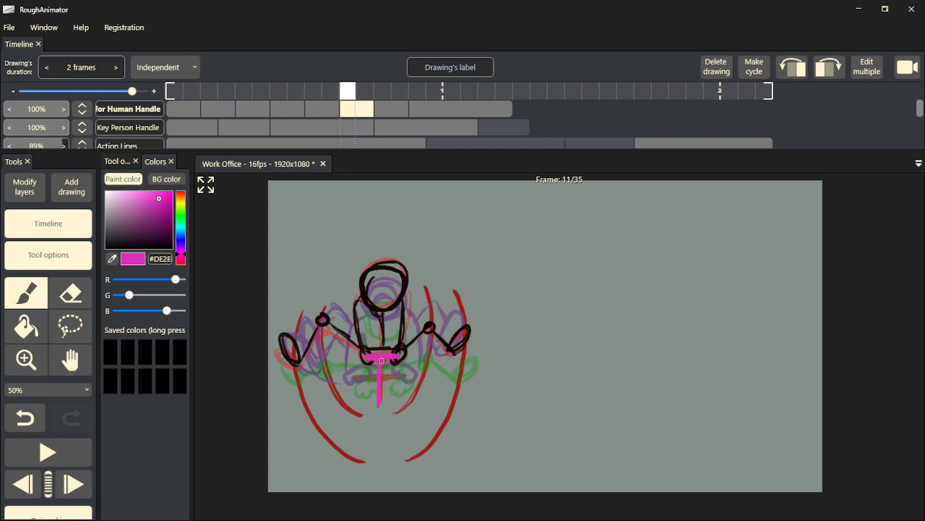
click(399, 111)
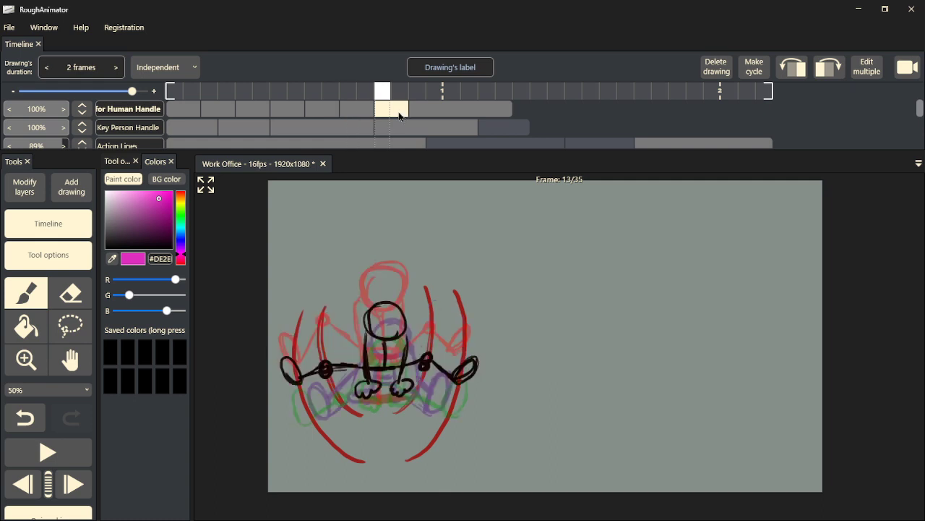
mouse_move(386, 383)
mouse_down()
mouse_move(369, 389)
mouse_move(399, 391)
mouse_move(369, 390)
mouse_move(388, 397)
mouse_up()
click(426, 98)
drag(371, 396, 400, 402)
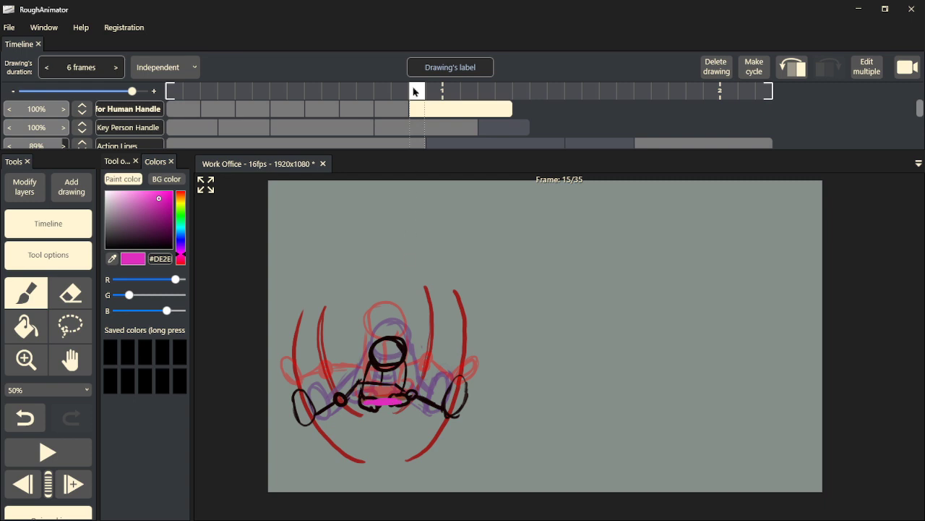
- Return to frame 1 and play back the animation to check the handle's movement
click(350, 93)
drag(337, 94, 170, 135)
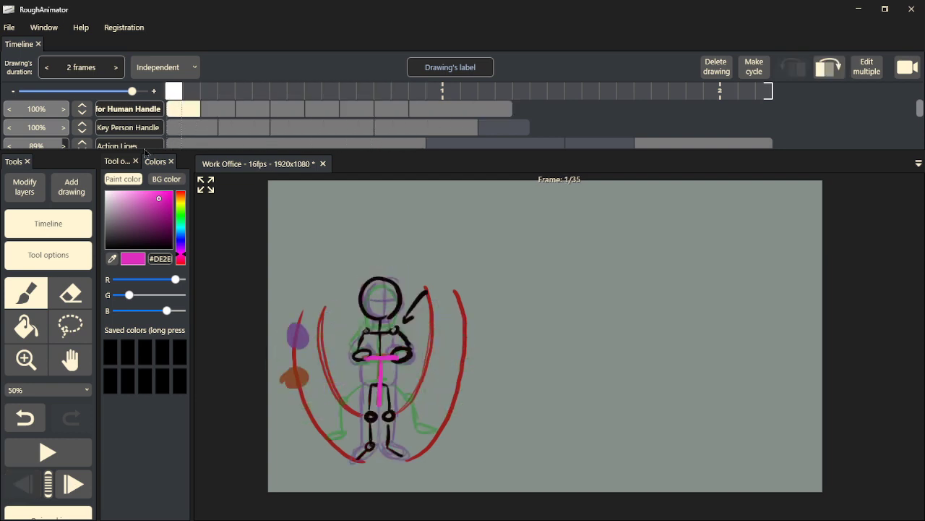
key(space)
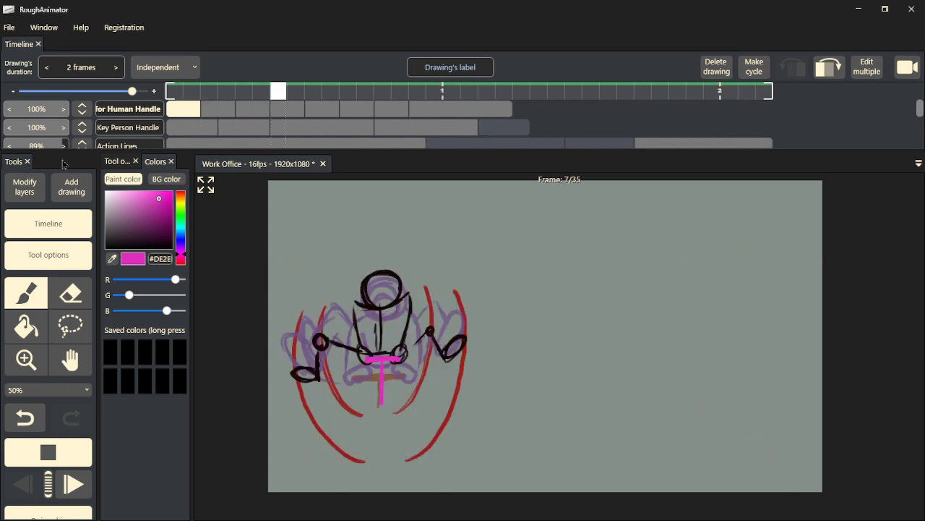
key(space)
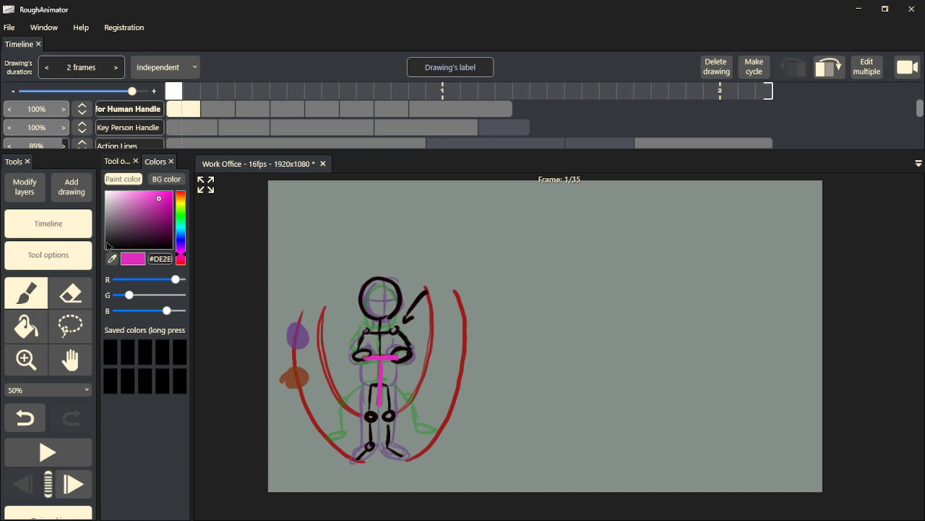
- Set the paint color to violet and draw a square box below the T-shaped handle at frames 1, 3 and 5
click(180, 246)
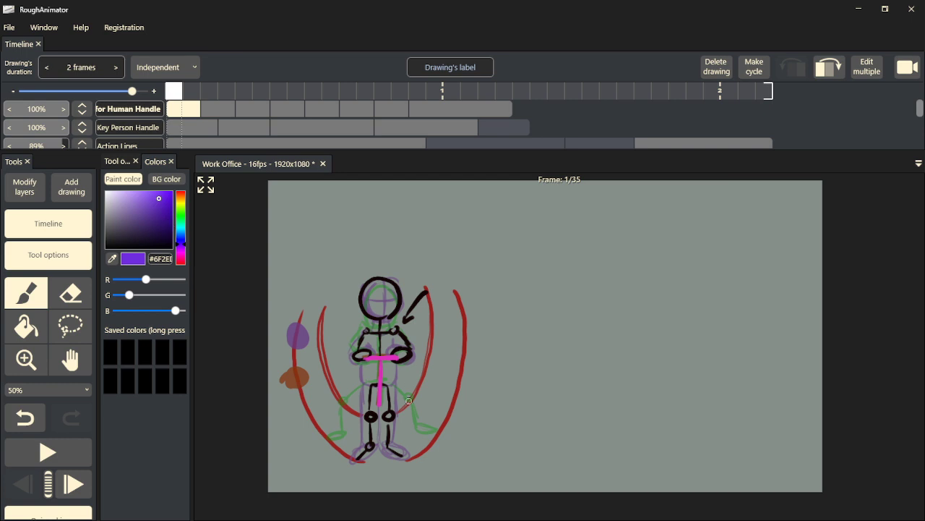
mouse_move(393, 405)
mouse_down()
mouse_move(360, 404)
mouse_move(357, 458)
mouse_move(404, 456)
mouse_move(407, 426)
mouse_up()
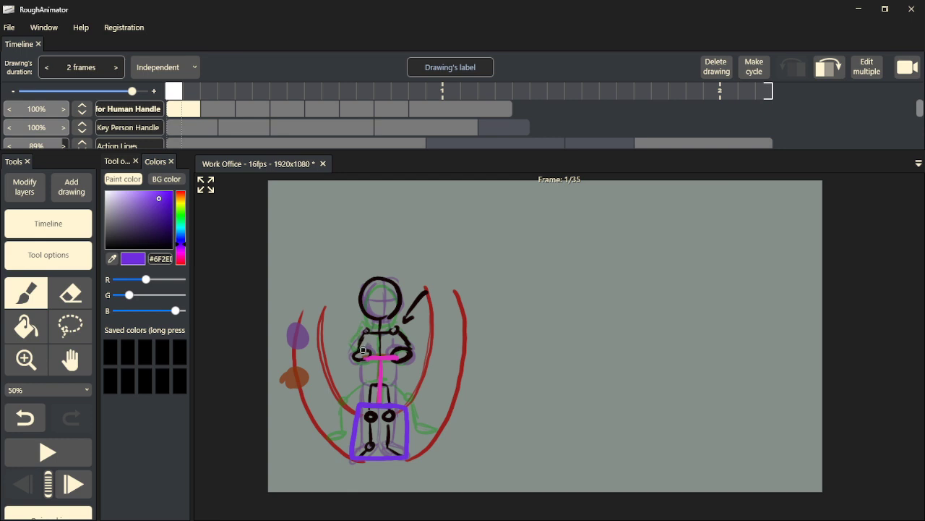
key(Right)
mouse_move(407, 407)
mouse_down()
mouse_move(359, 412)
mouse_move(358, 445)
mouse_move(369, 456)
mouse_move(406, 455)
mouse_move(395, 406)
mouse_move(369, 406)
mouse_up()
key(Right)
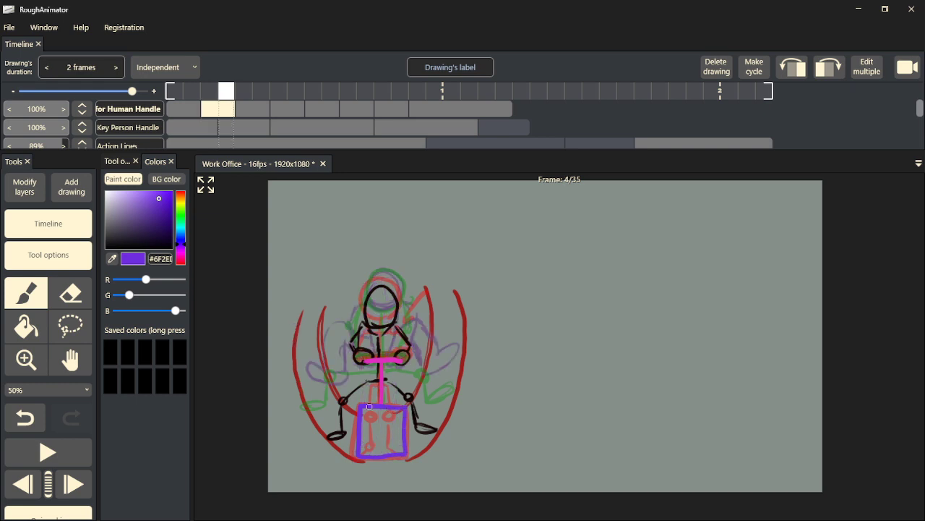
key(Right)
mouse_move(360, 407)
mouse_down()
mouse_move(402, 407)
mouse_move(406, 458)
mouse_move(361, 458)
mouse_move(360, 430)
mouse_up()
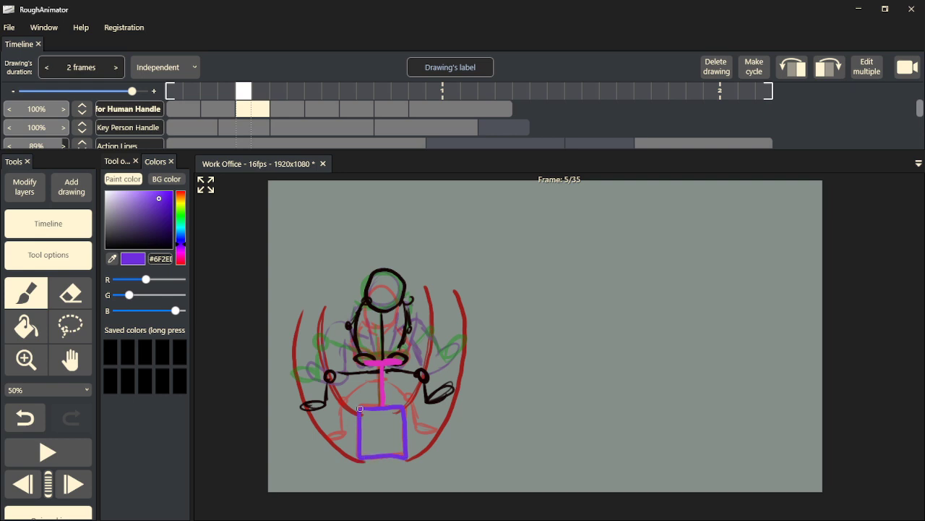
- Draw the violet box below the T-shaped handle at frames 7 and 9, tracing its previous position
key(Right)
key(Right)
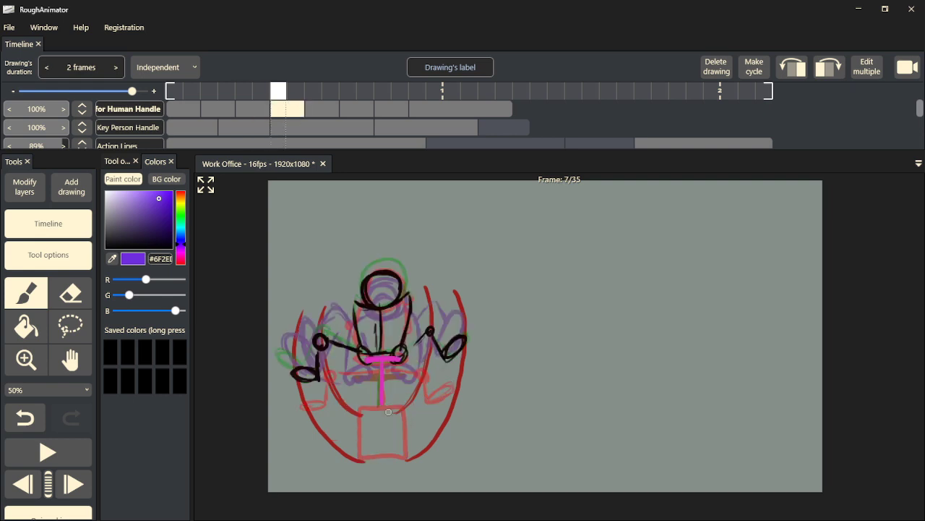
mouse_move(361, 409)
mouse_down()
mouse_move(360, 458)
mouse_move(404, 455)
mouse_move(404, 423)
mouse_up()
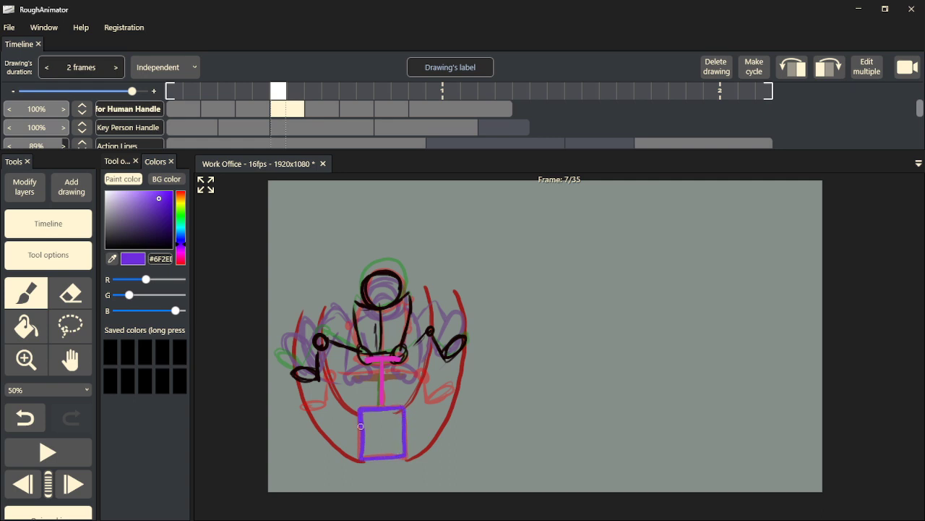
key(Right)
key(Right)
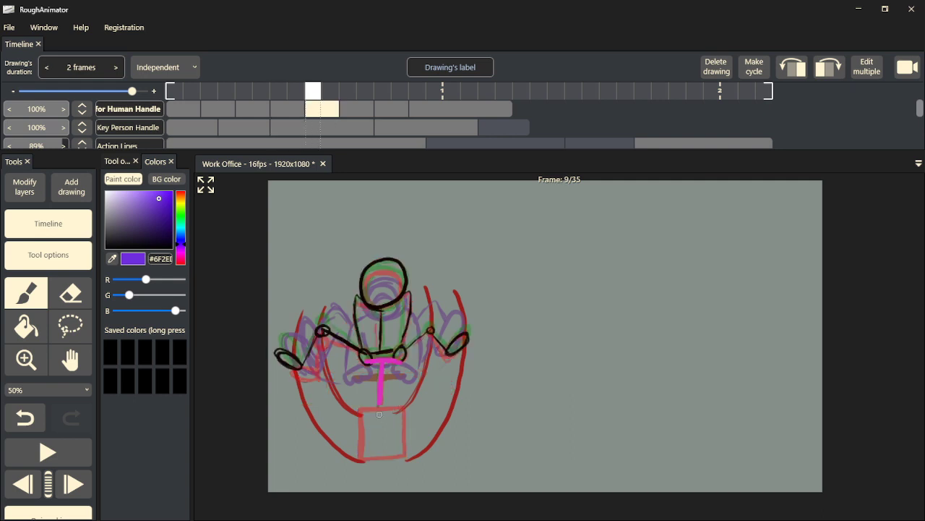
mouse_move(404, 405)
mouse_down()
mouse_move(370, 408)
mouse_move(403, 407)
mouse_move(400, 458)
mouse_move(359, 461)
mouse_move(359, 420)
mouse_up()
key(Right)
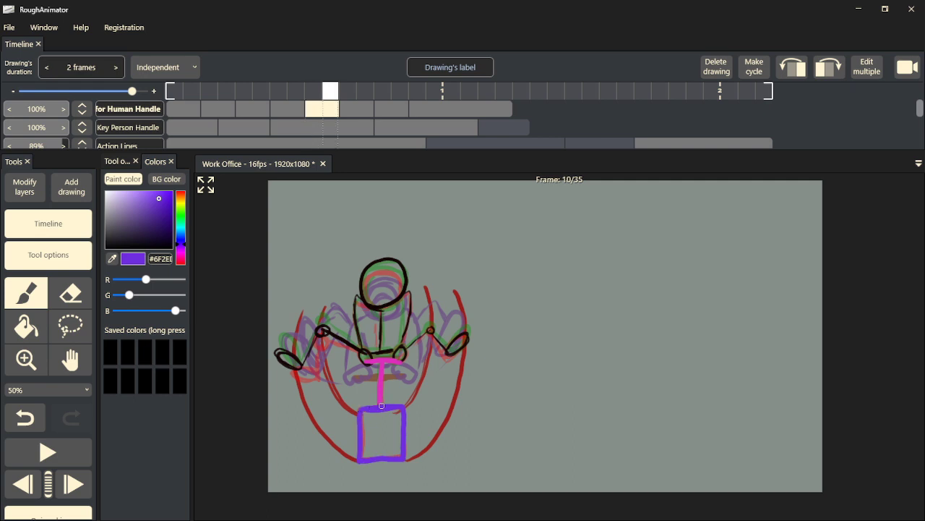
- Draw the violet box at frames 11 and 13, and extend the magenta handle's stem down to it at frame 13
key(Right)
mouse_move(369, 409)
mouse_down()
mouse_move(403, 409)
mouse_move(403, 458)
mouse_move(360, 460)
mouse_move(359, 410)
mouse_up()
key(Right)
key(Right)
mouse_move(360, 409)
mouse_down()
mouse_move(405, 407)
mouse_move(405, 463)
mouse_move(362, 462)
mouse_move(359, 412)
mouse_up()
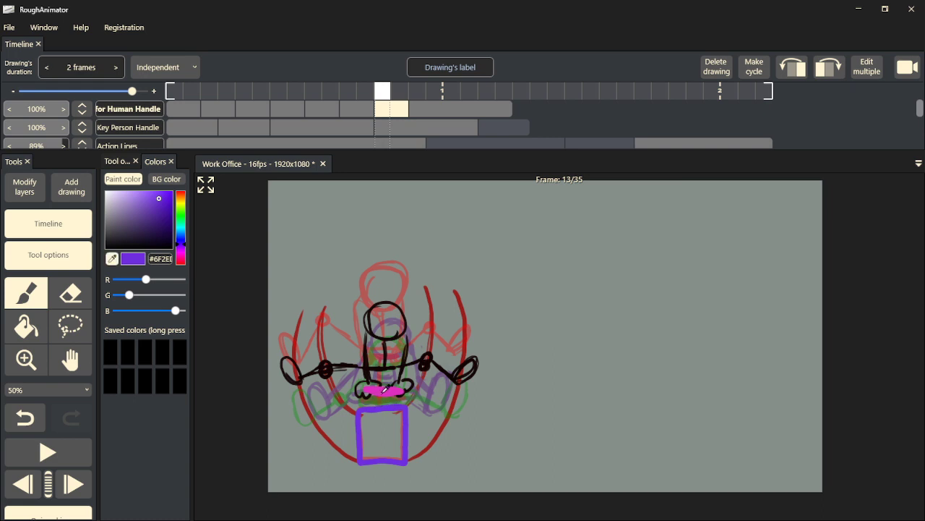
alt+click(382, 393)
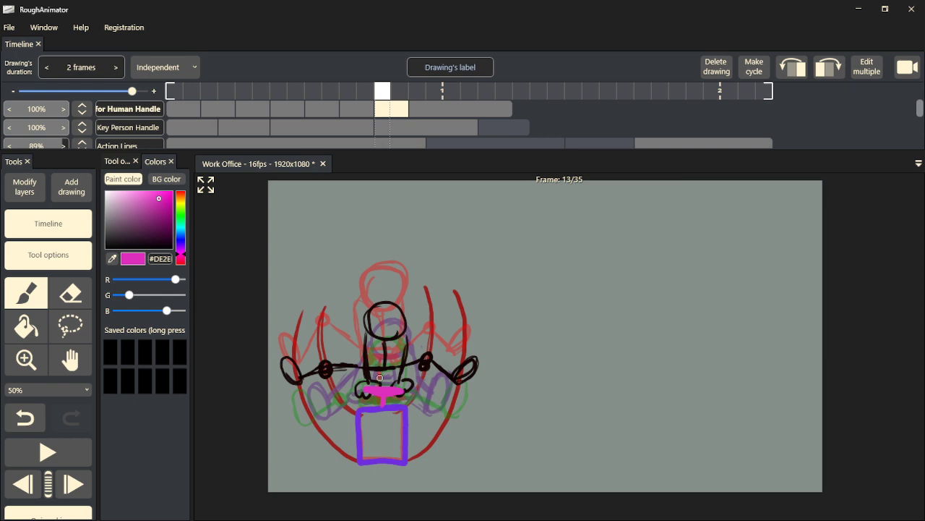
- Sample the box's violet color and draw the box beneath the pushed-down handle at frame 15
key(Right)
key(Right)
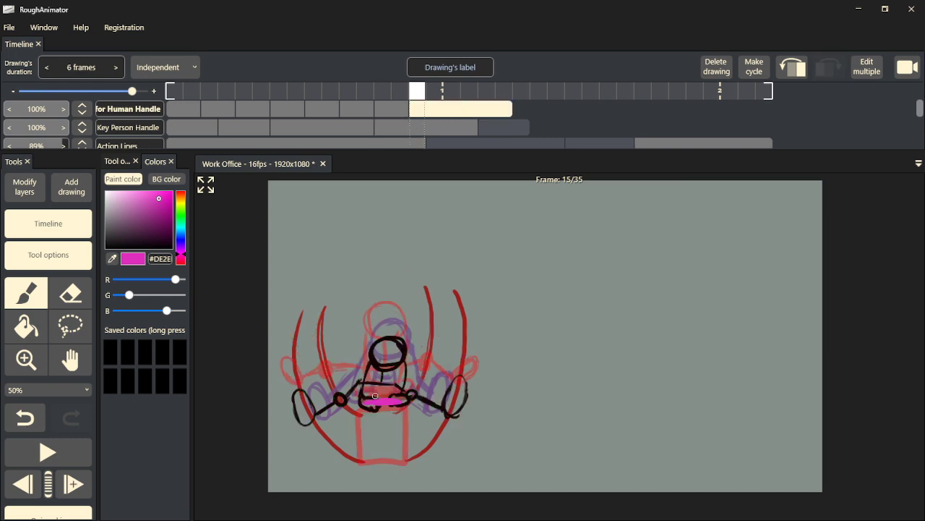
key(Left)
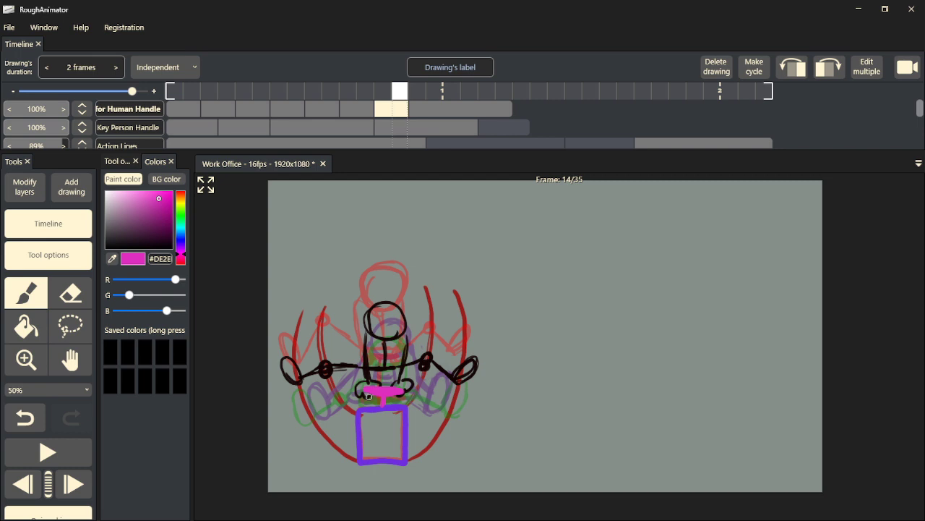
key(alt)
click(371, 407)
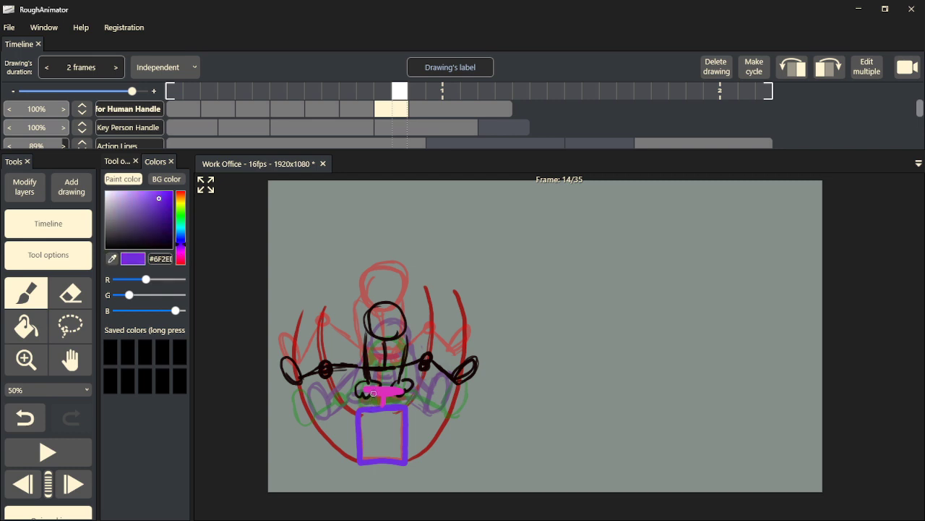
key(Right)
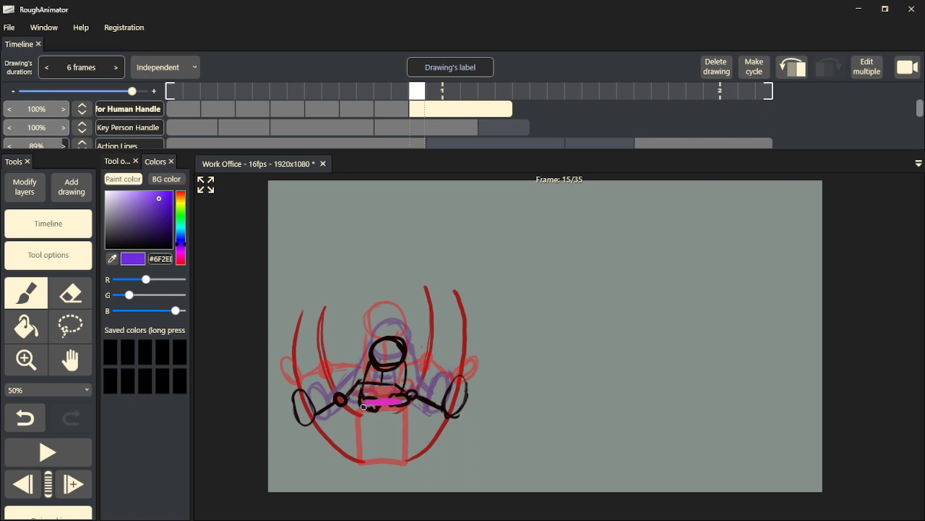
mouse_move(404, 415)
mouse_down()
mouse_move(404, 462)
mouse_move(361, 462)
mouse_move(360, 430)
mouse_up()
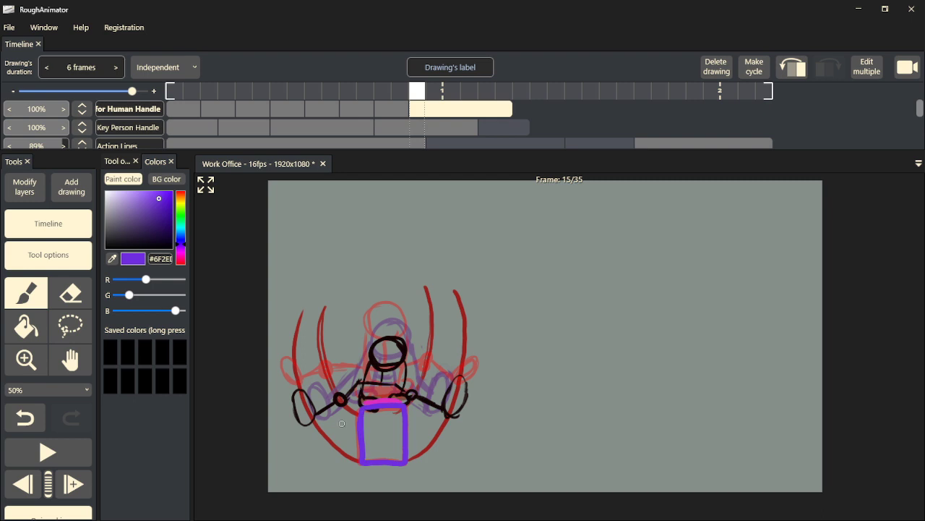
- Play back the handle-and-box animation and look through the timeline's layer stack
key(space)
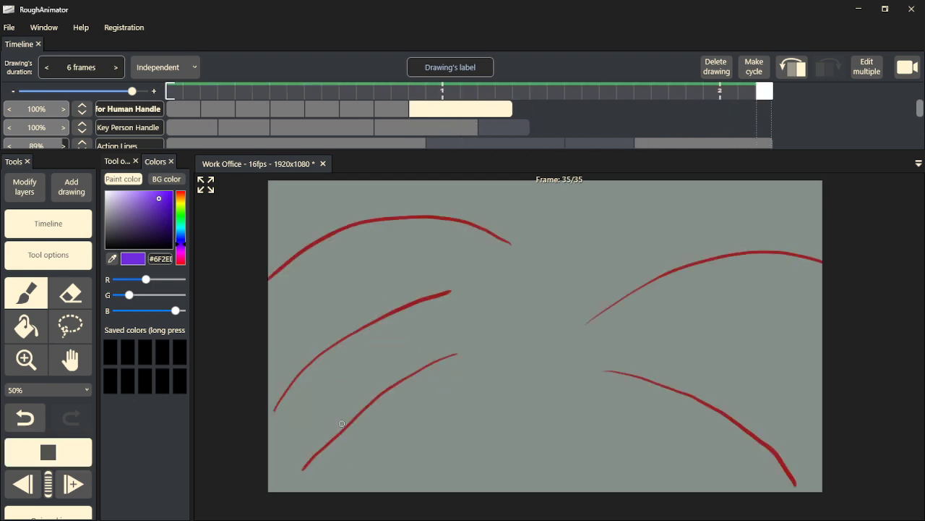
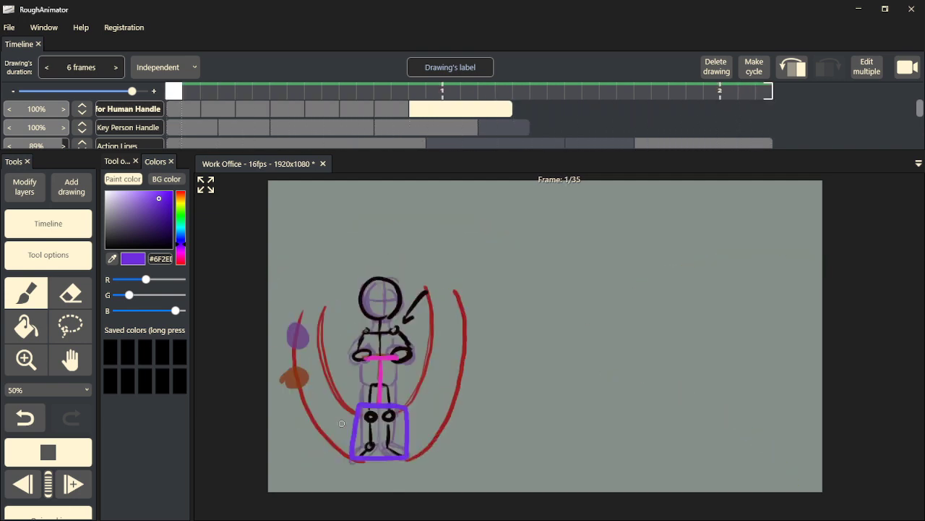
key(space)
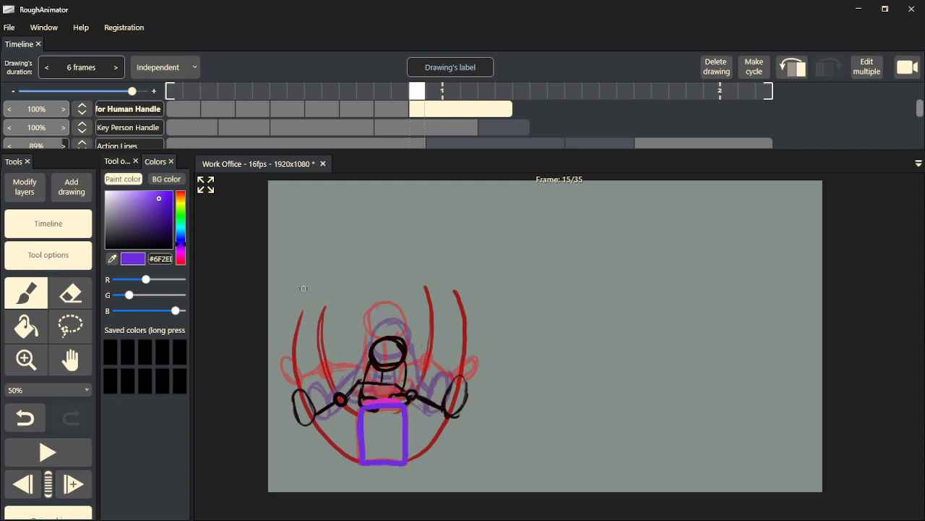
scroll(548, 132, down, 3)
scroll(523, 126, up, 3)
click(477, 114)
scroll(182, 126, down, 3)
scroll(182, 127, up, 2)
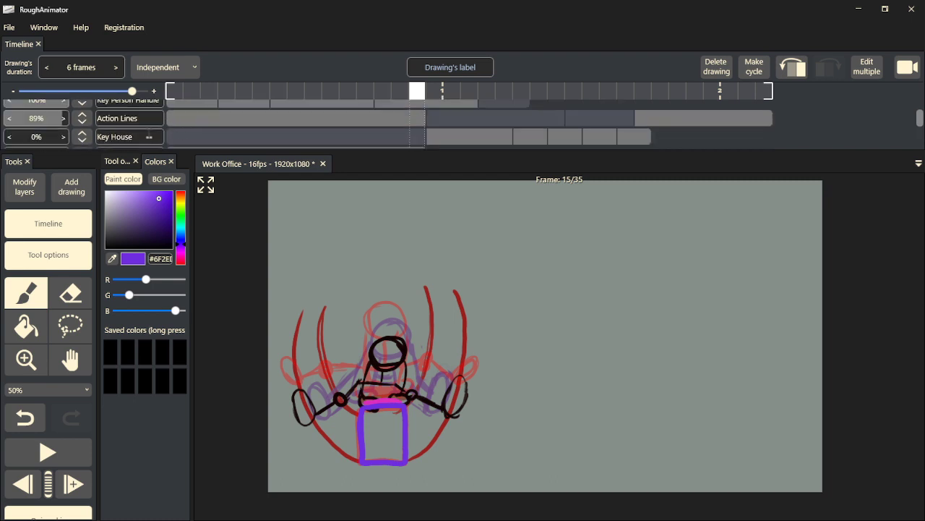
scroll(212, 128, up, 1)
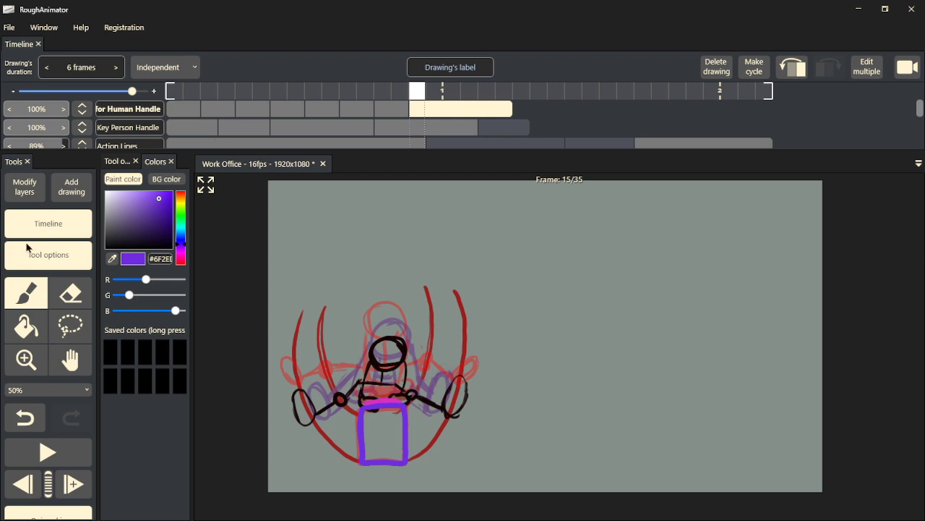
- Add a new layer above Shape for Human Handle and extend its first drawing to 20 frames
click(39, 193)
click(39, 211)
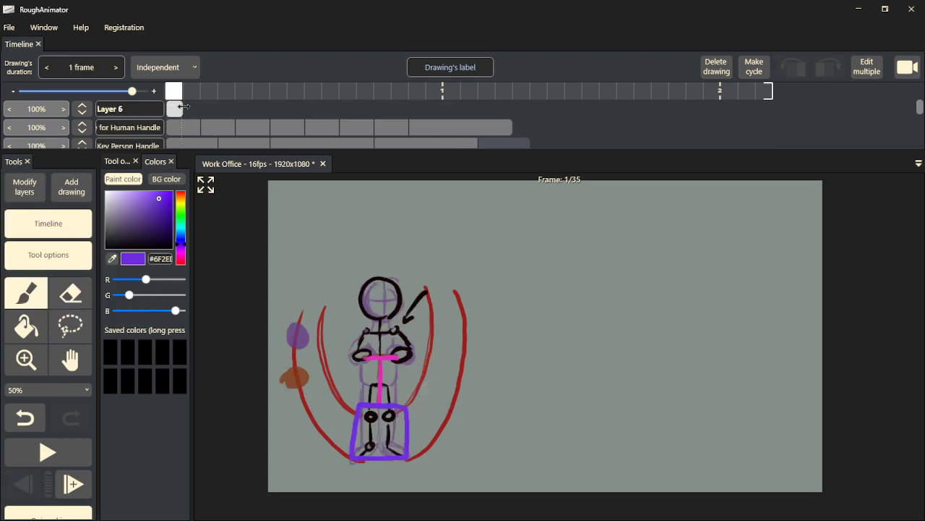
drag(182, 107, 514, 109)
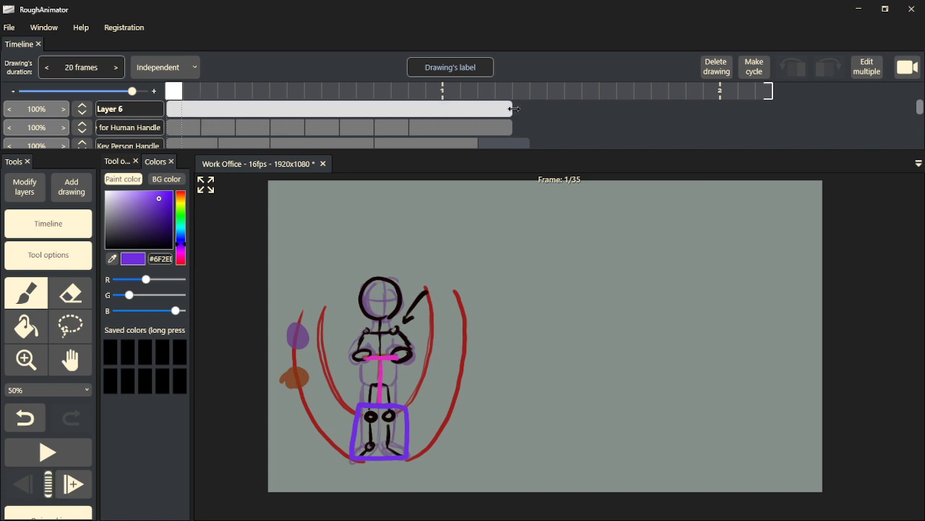
- Rename Layer 6 as Shape House and add a second drawing to it at frame 21 lasting 2 frames
double_click(147, 129)
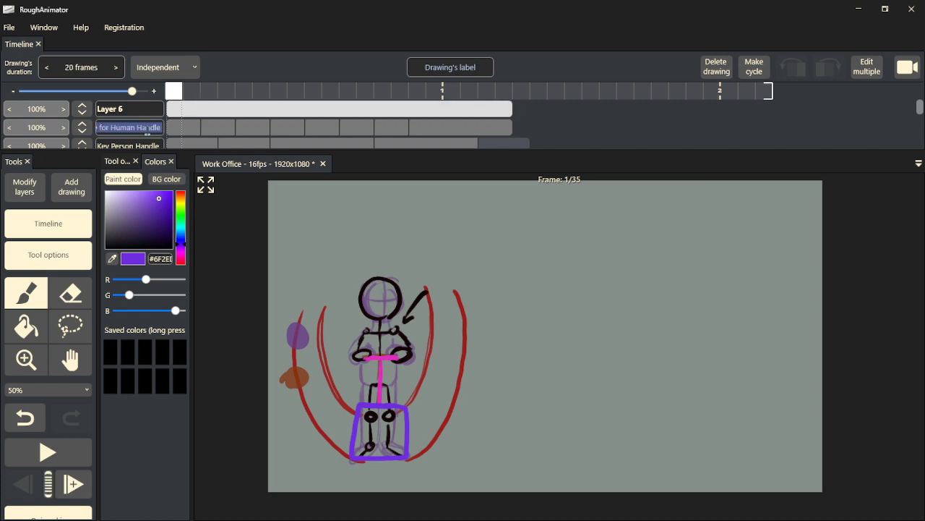
click(146, 128)
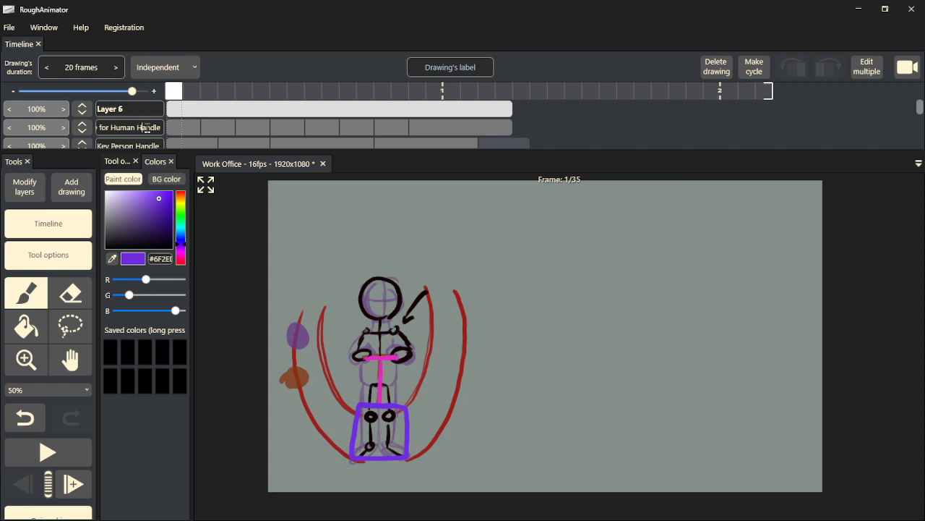
text(Shape)
double_click(134, 109)
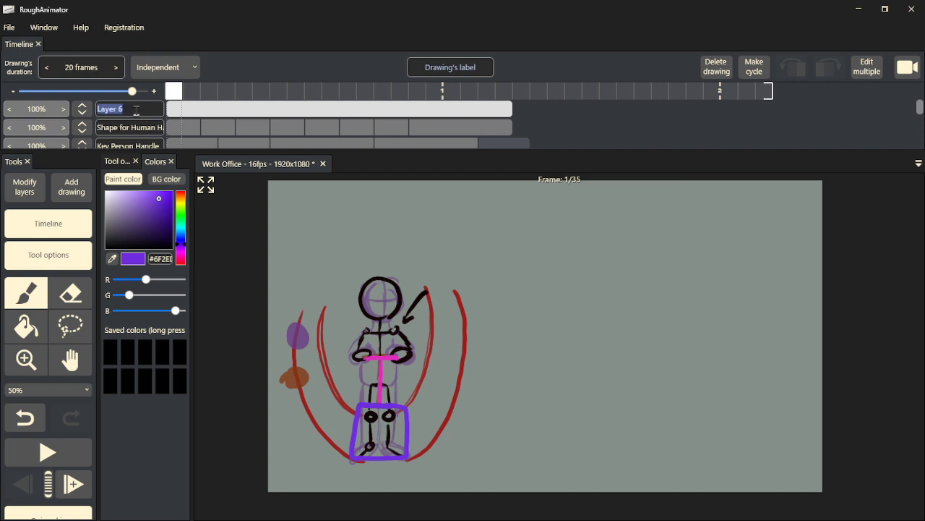
text(Shape House)
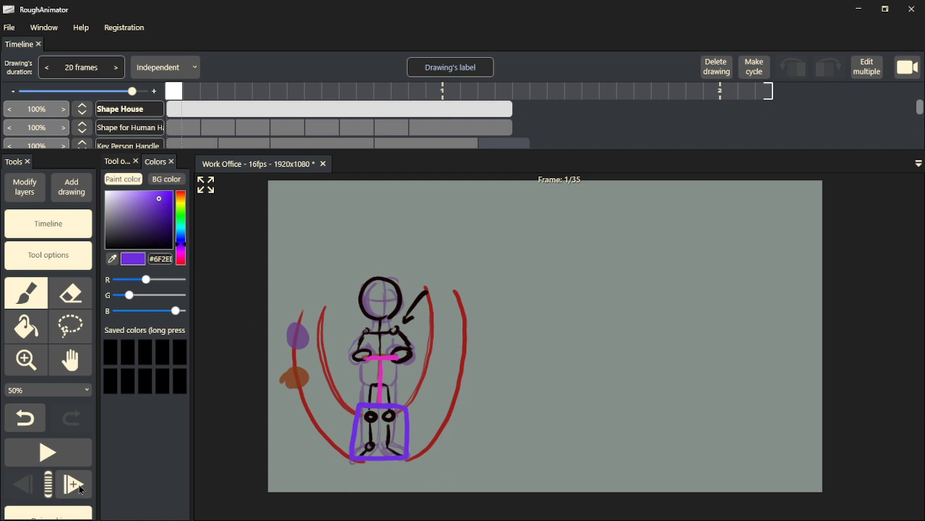
click(79, 488)
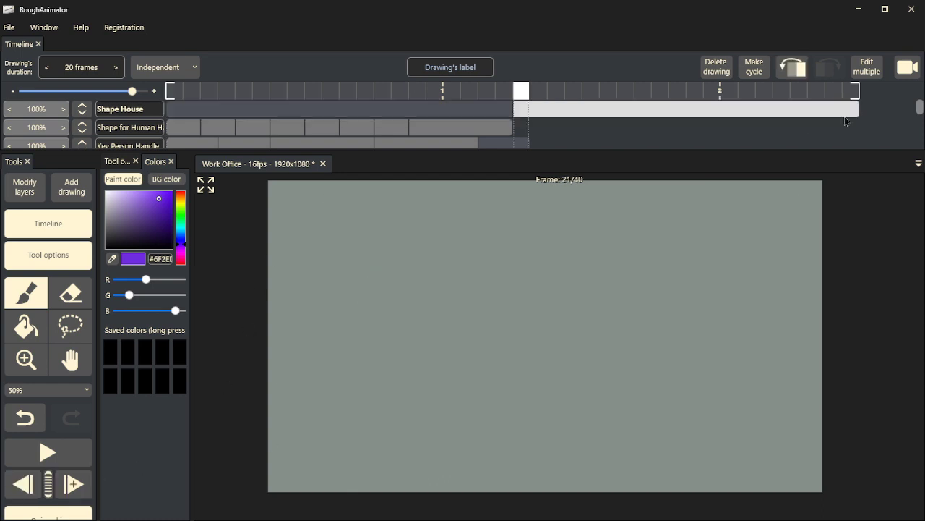
drag(862, 112, 547, 118)
- Move the Key House layer directly below Shape House and set its opacity to 100%
scroll(547, 133, down, 3)
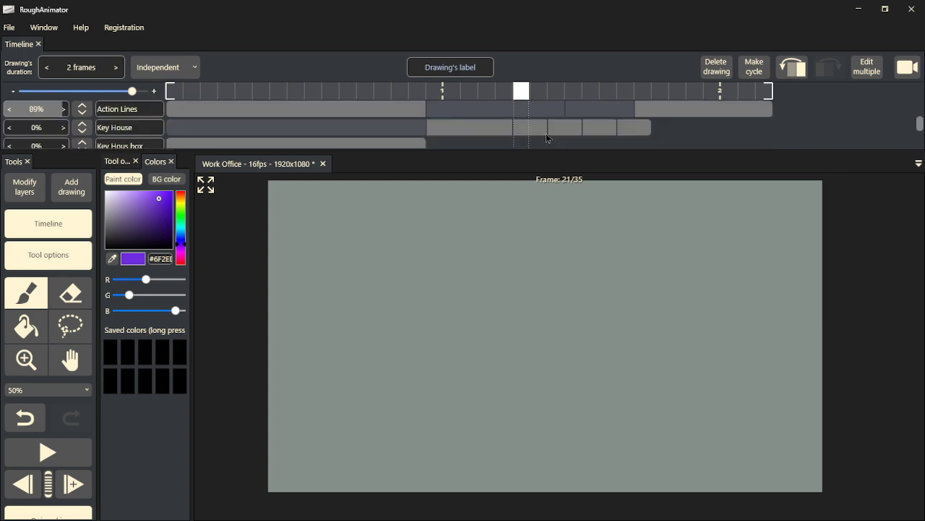
scroll(547, 136, up, 3)
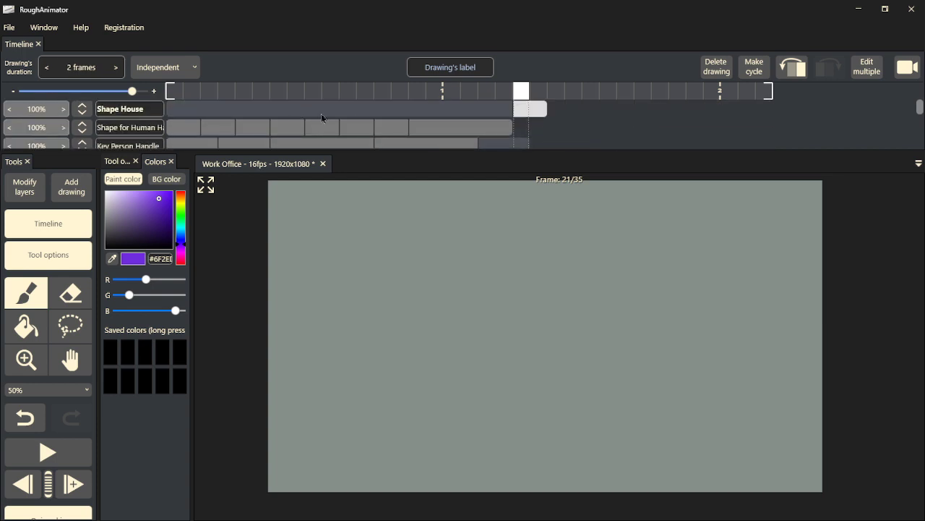
scroll(321, 113, down, 3)
mouse_move(82, 128)
mouse_down()
mouse_move(85, 101)
mouse_move(81, 133)
mouse_up()
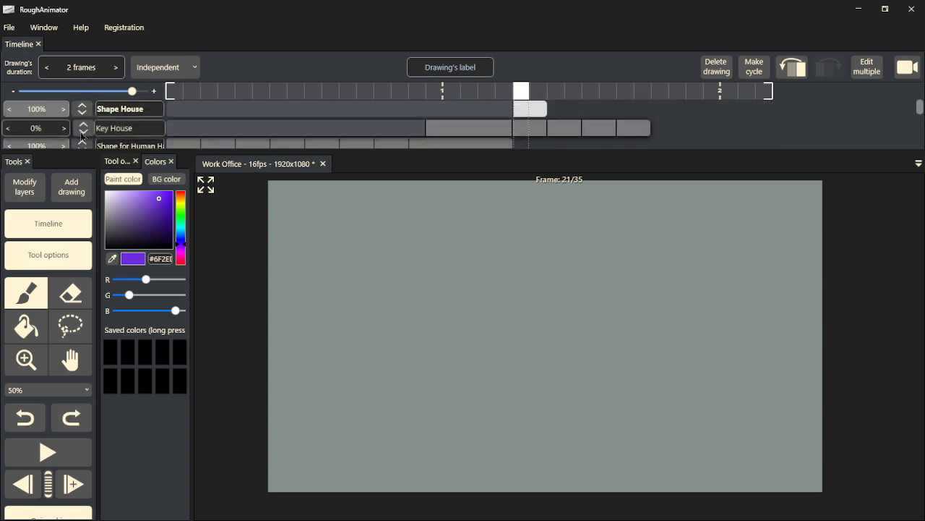
mouse_move(518, 91)
mouse_down()
mouse_move(413, 92)
mouse_move(534, 94)
mouse_move(469, 98)
mouse_up()
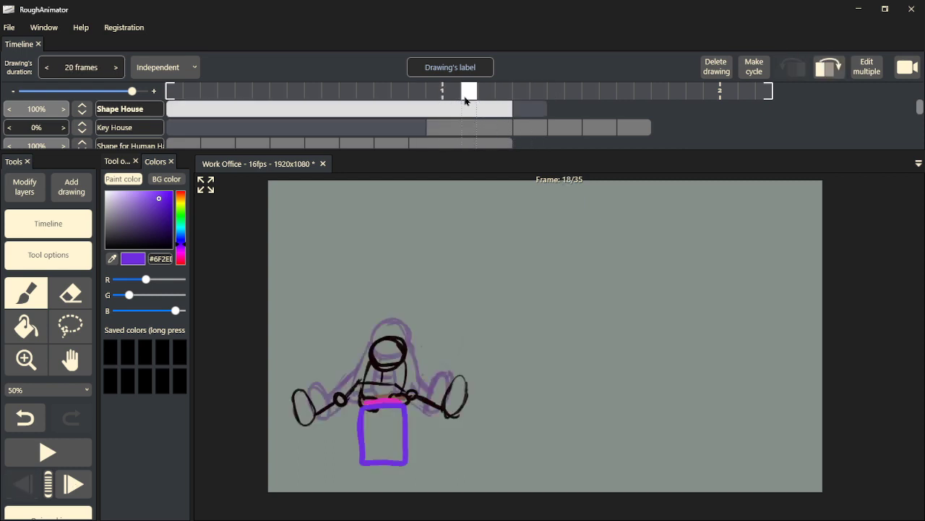
drag(27, 128, 209, 128)
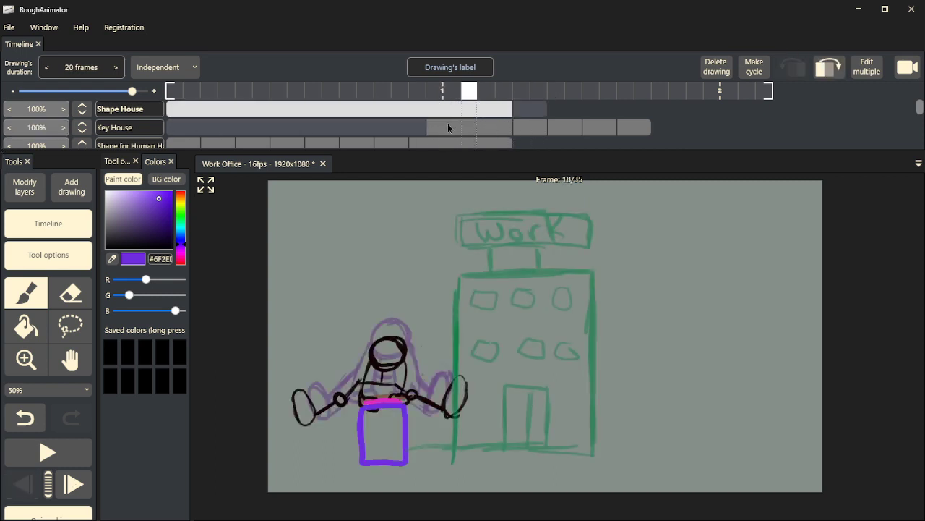
mouse_move(469, 91)
mouse_down()
mouse_move(437, 91)
mouse_move(538, 92)
mouse_up()
click(526, 97)
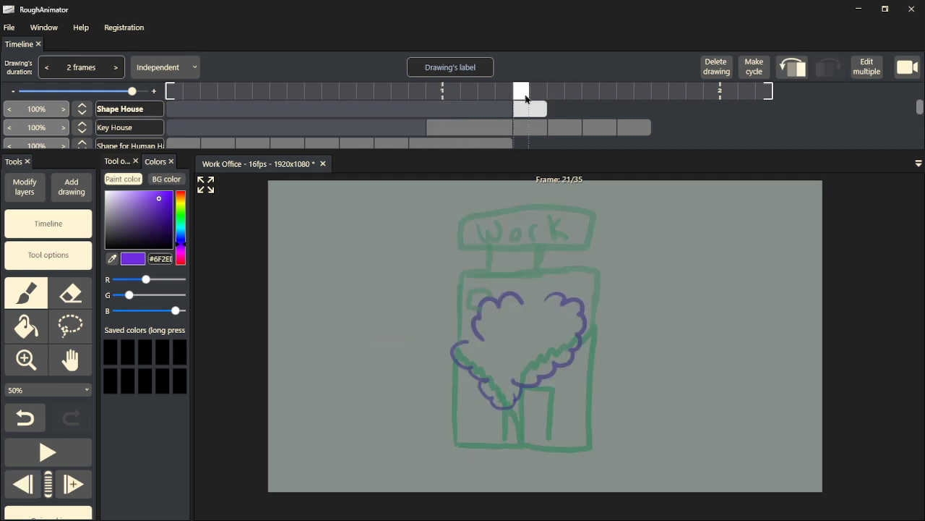
- Show the Key Hous box layer at frame 1 to examine its sketch, and set its opacity back to 0%
click(501, 134)
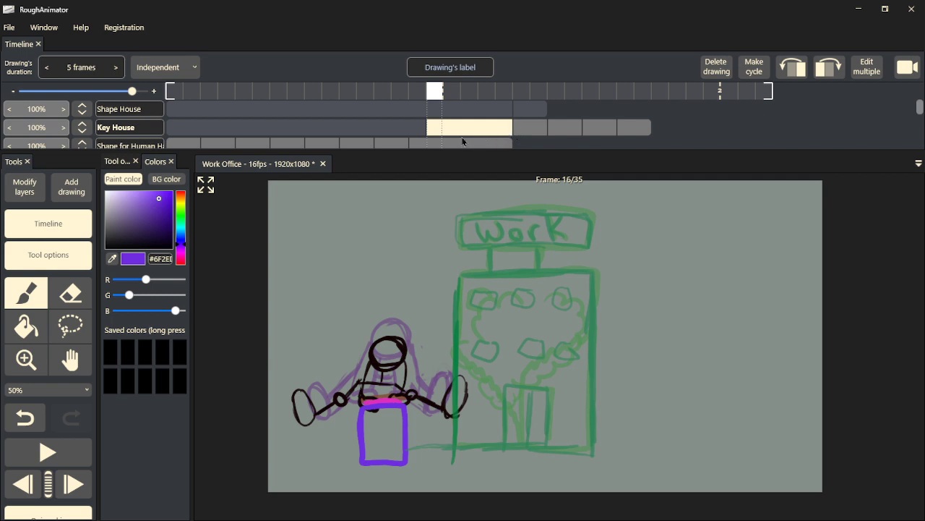
scroll(193, 141, down, 3)
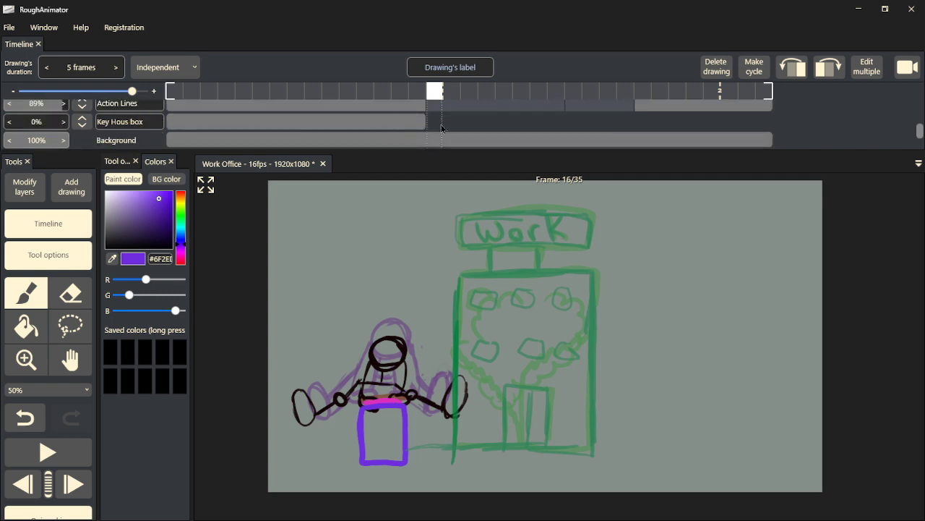
drag(433, 91, 172, 102)
drag(40, 122, 242, 128)
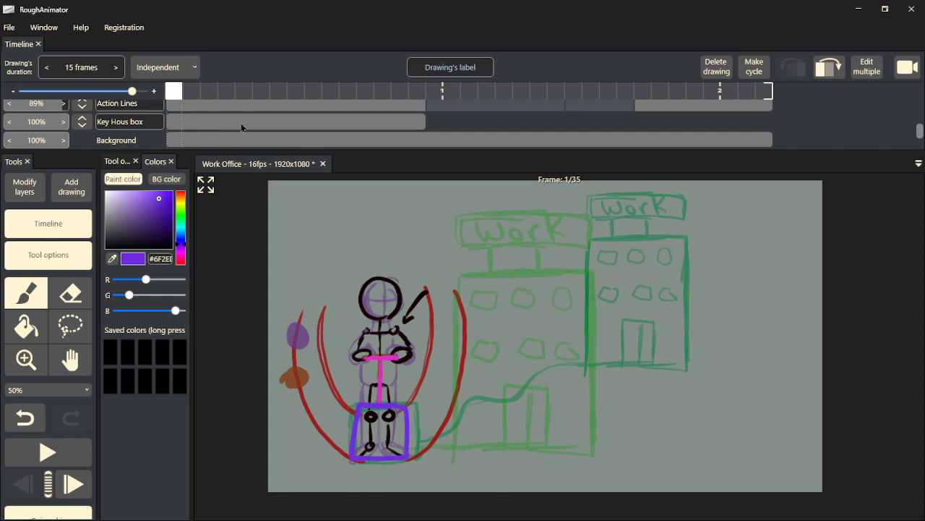
mouse_move(172, 99)
mouse_down()
mouse_move(540, 100)
mouse_move(134, 91)
mouse_up()
drag(53, 122, 2, 127)
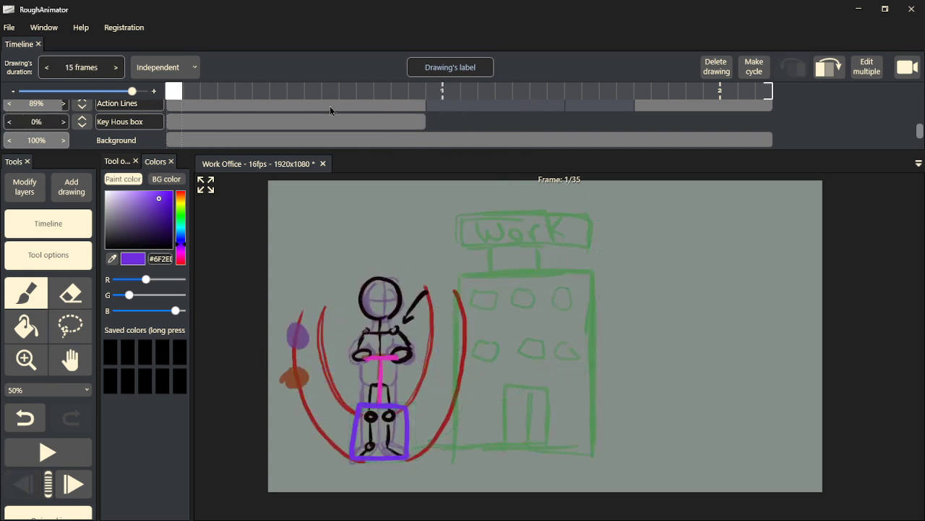
scroll(328, 107, up, 3)
- Extend the blank first drawing of the Key House layer to 22 frames
drag(182, 92, 524, 100)
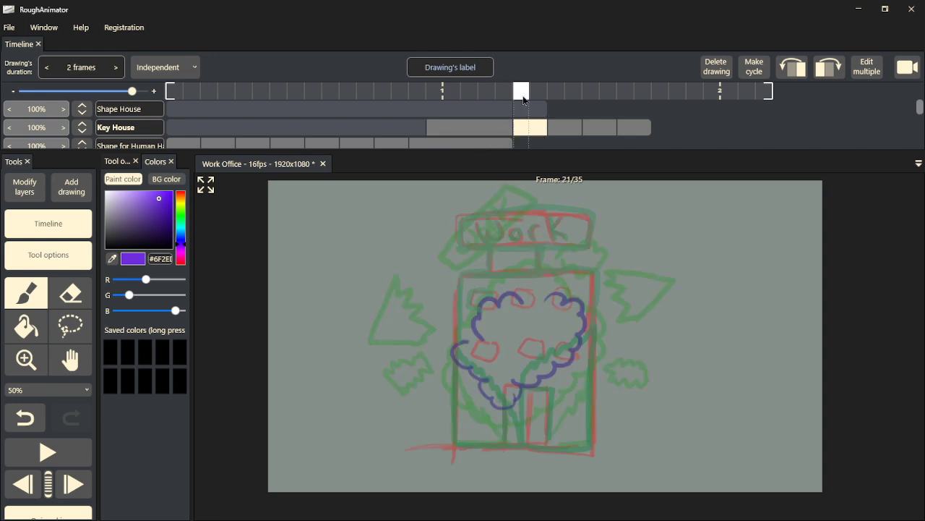
click(529, 112)
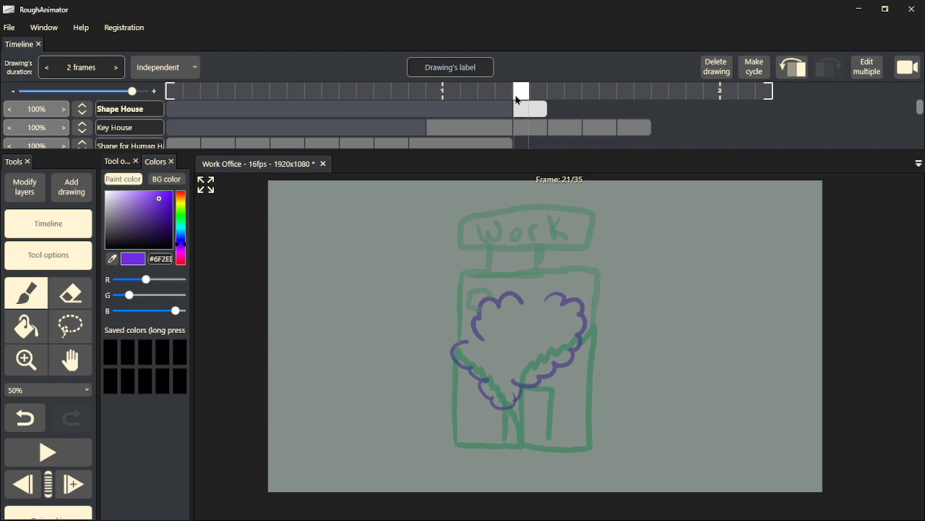
drag(517, 98, 488, 101)
click(489, 131)
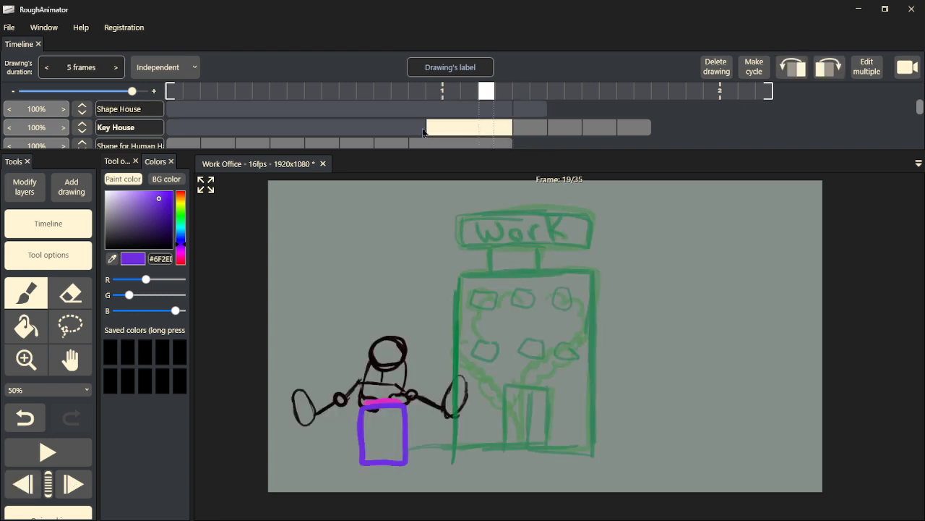
drag(427, 127, 166, 127)
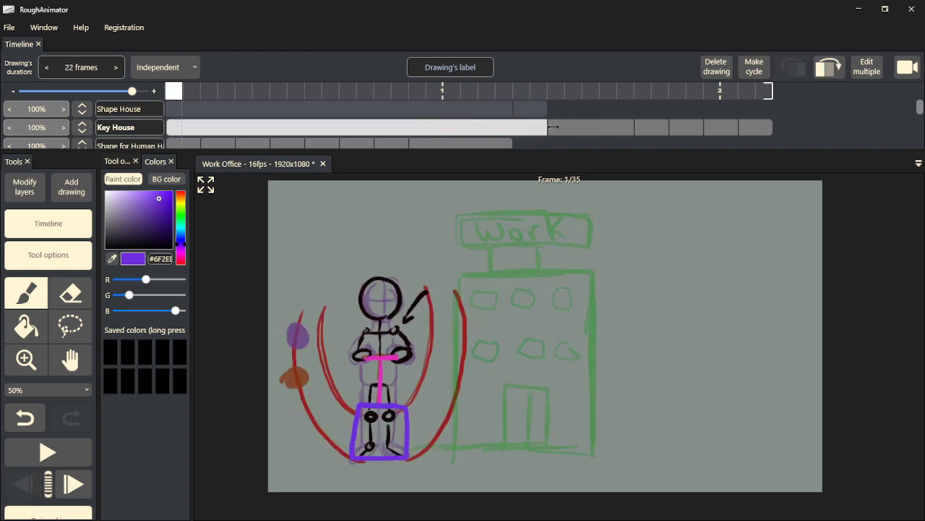
mouse_move(323, 95)
mouse_down()
mouse_move(591, 92)
mouse_move(463, 77)
mouse_move(227, 81)
mouse_move(567, 51)
mouse_move(532, 56)
mouse_up()
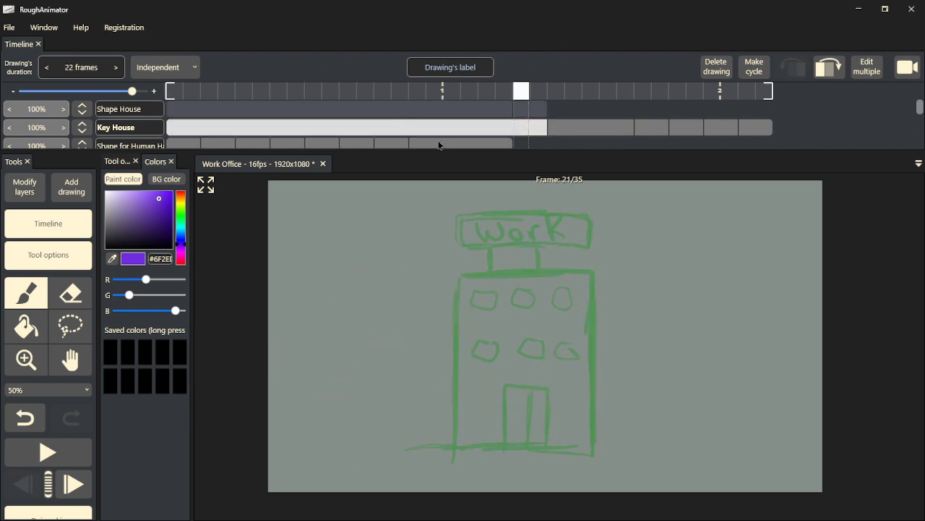
drag(569, 89, 546, 99)
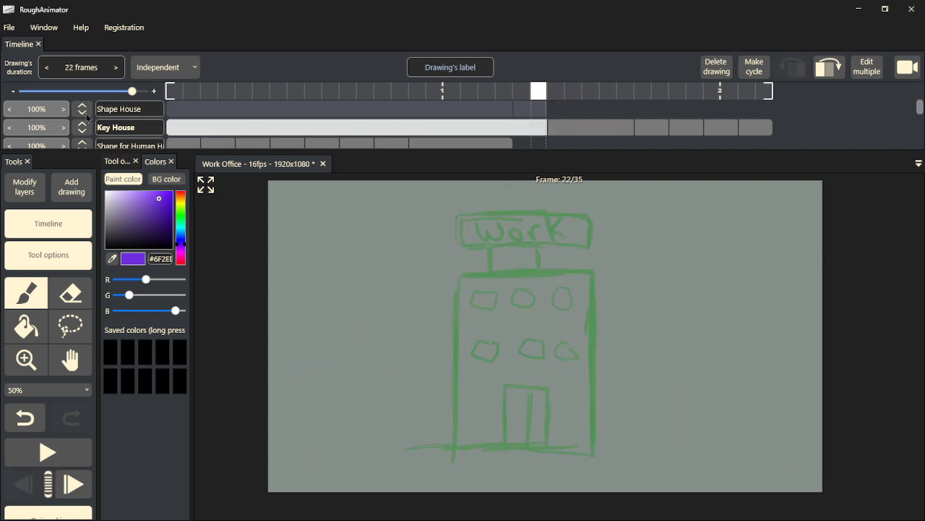
- Set the opacity of the Shape for Human Handle, Key Person Handle and Action Lines layers to 0%
scroll(114, 134, down, 3)
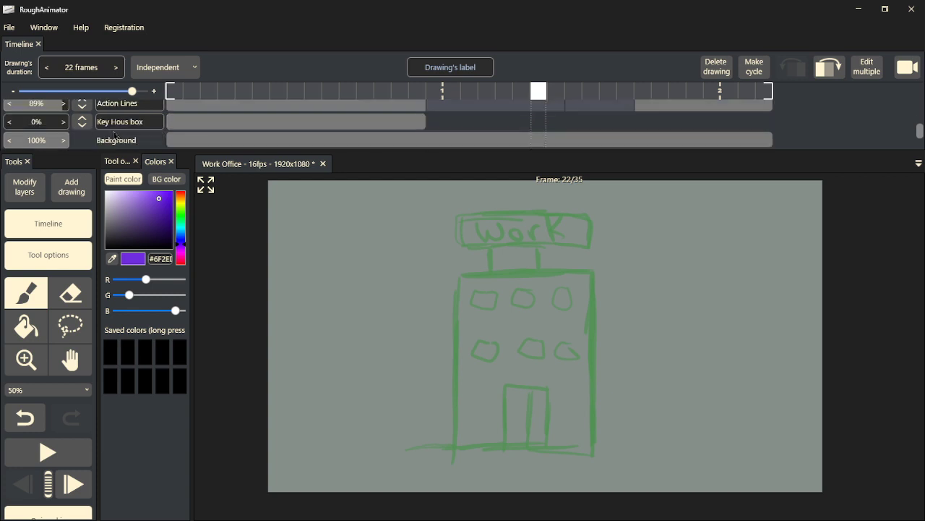
scroll(43, 114, up, 3)
drag(52, 126, 5, 124)
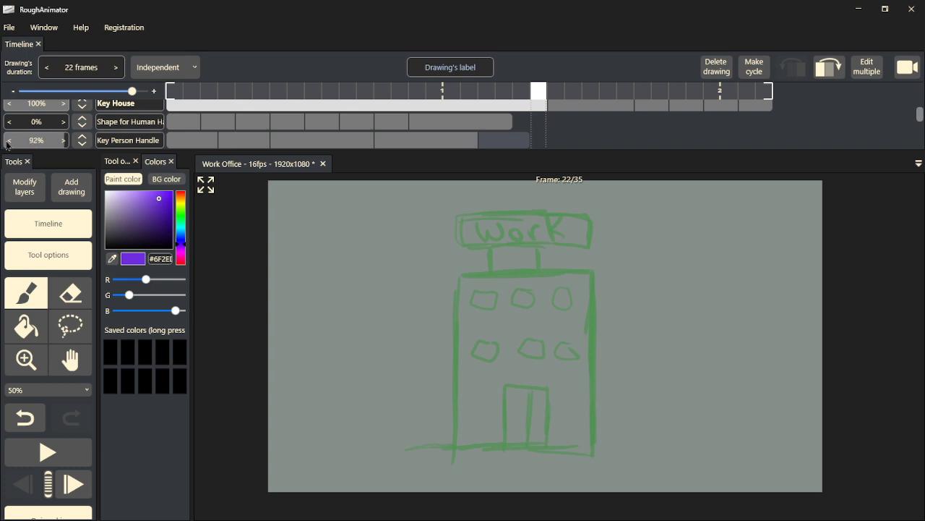
scroll(29, 138, down, 3)
drag(37, 109, 2, 116)
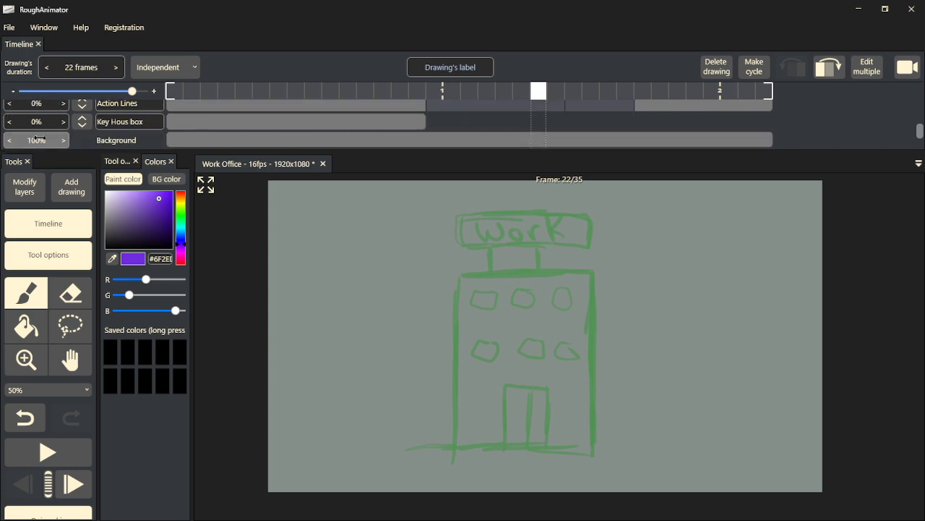
scroll(38, 139, up, 4)
- Shorten the Key House layer's blank first drawing to 20 frames to match the first drawing of Shape House
mouse_move(517, 96)
mouse_down()
mouse_move(227, 94)
mouse_move(553, 94)
mouse_move(386, 97)
mouse_move(190, 82)
mouse_move(352, 80)
mouse_up()
click(520, 114)
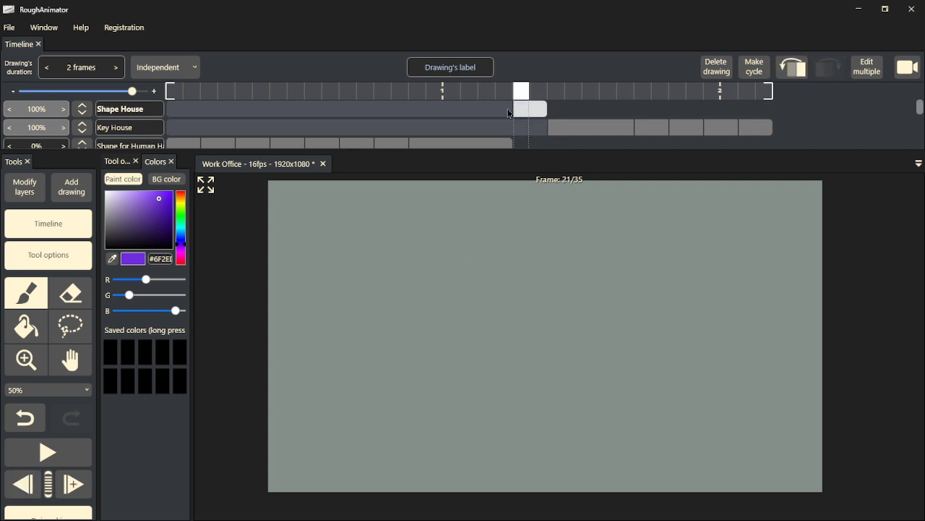
click(477, 99)
drag(477, 99, 525, 92)
drag(548, 126, 513, 127)
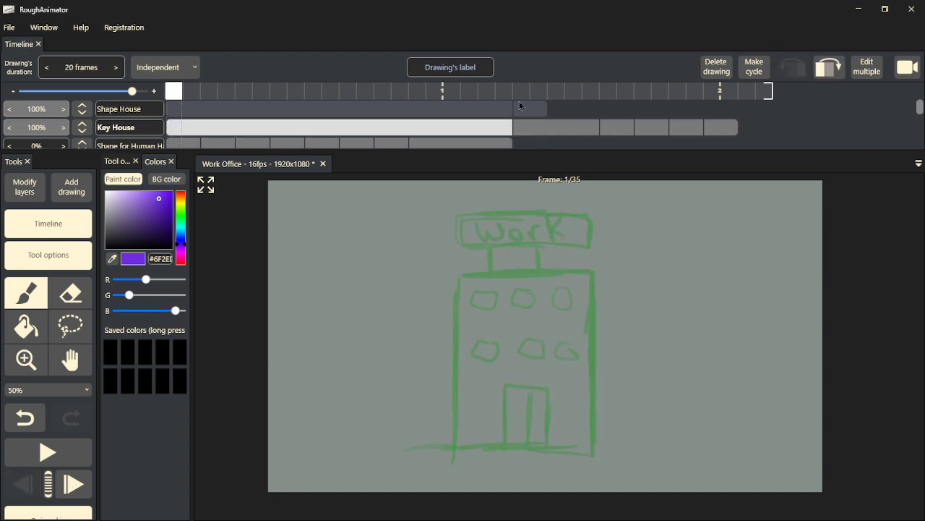
- Shorten the Key House layer's blank first drawing to 8 frames and add a blank drawing after its last one, at frame 22
drag(524, 87, 194, 88)
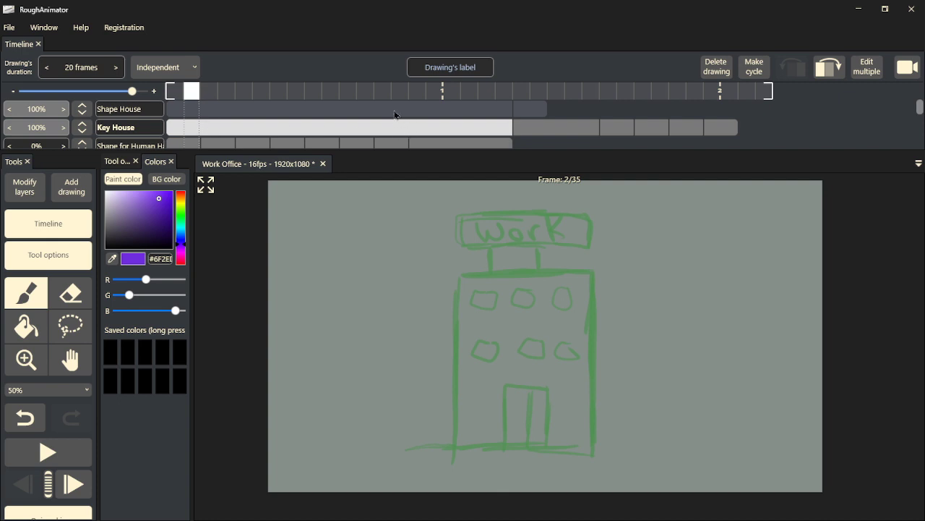
mouse_move(506, 95)
mouse_down()
mouse_move(665, 98)
mouse_move(192, 102)
mouse_move(535, 107)
mouse_move(172, 124)
mouse_move(590, 119)
mouse_move(258, 122)
mouse_move(148, 109)
mouse_move(504, 102)
mouse_move(209, 105)
mouse_up()
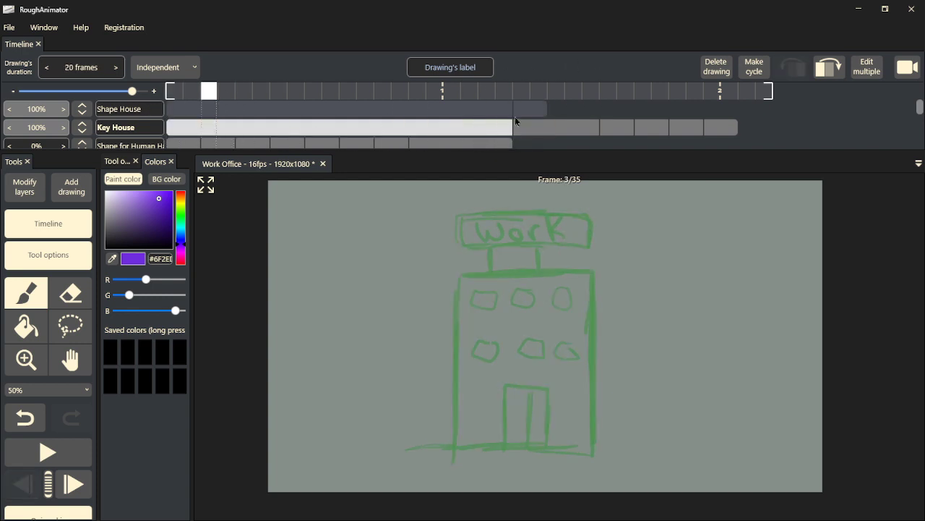
mouse_move(513, 126)
mouse_down()
mouse_move(238, 133)
mouse_move(548, 124)
mouse_move(461, 112)
mouse_move(253, 117)
mouse_move(302, 118)
mouse_up()
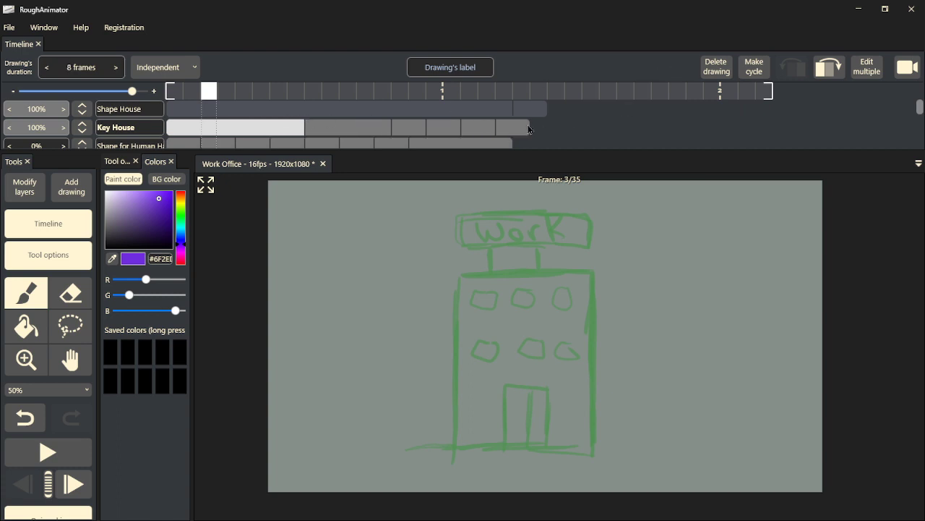
click(527, 127)
click(73, 484)
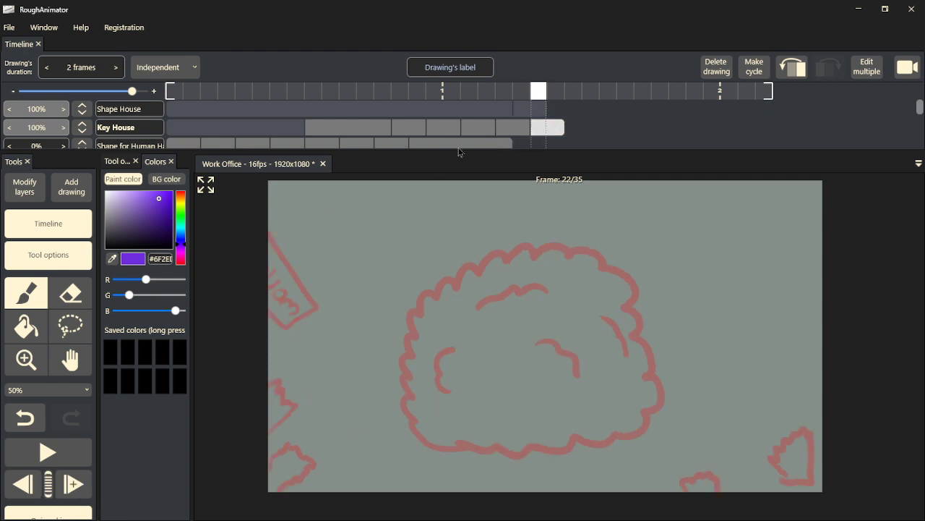
click(225, 139)
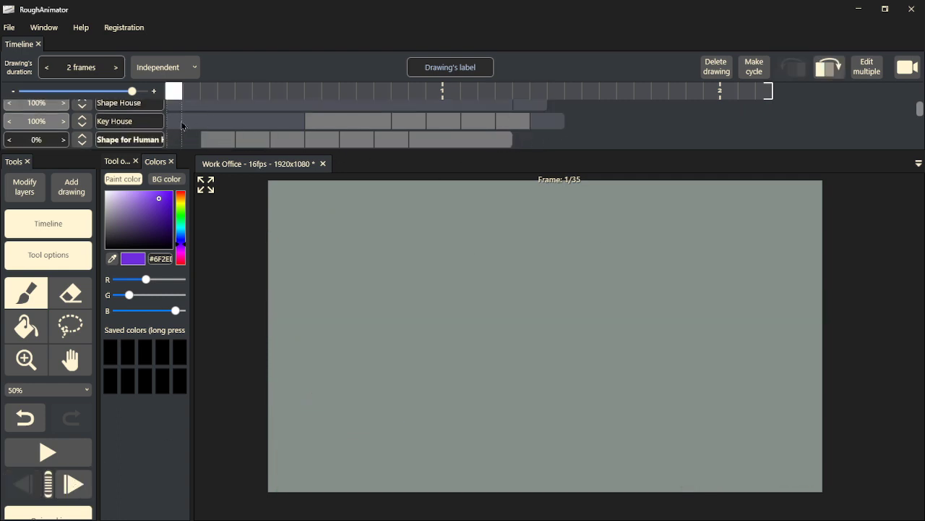
key(ctrl+z)
key(ctrl+y)
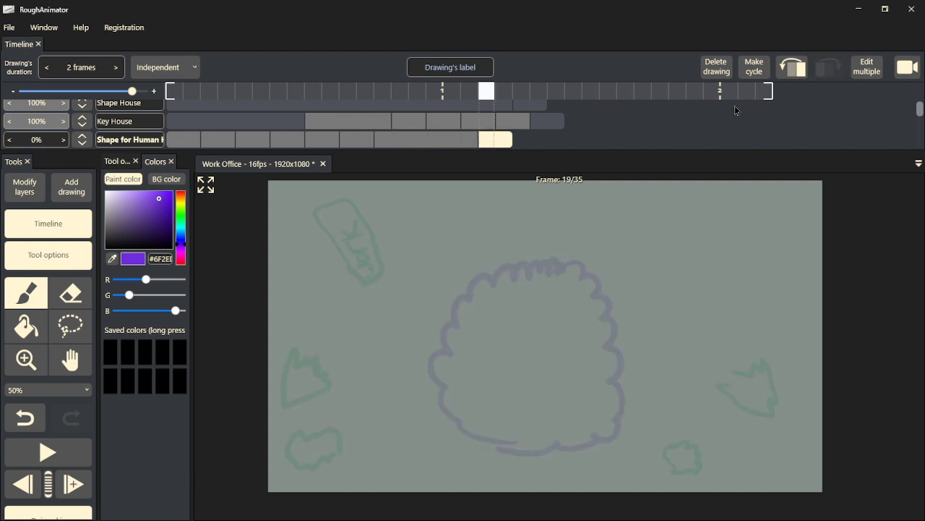
key(ctrl+z)
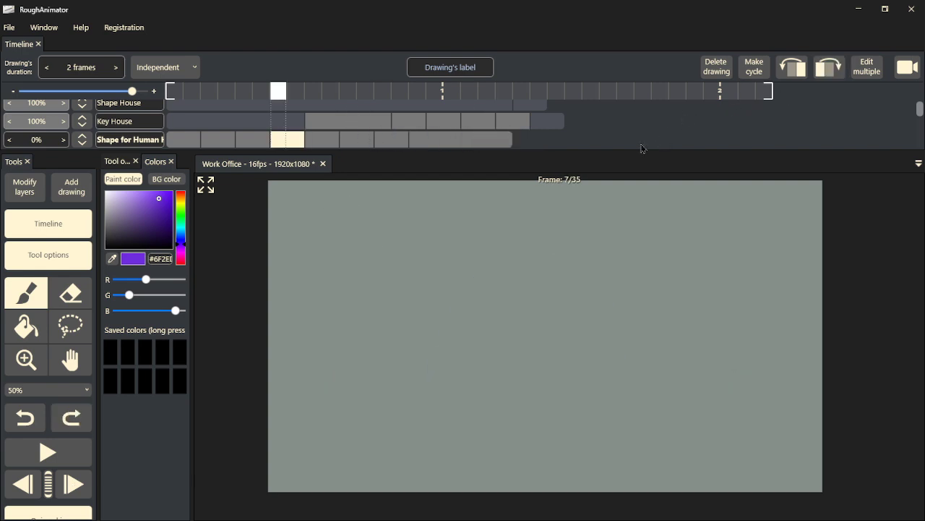
- Move the blank 2-frame drawing at frame 22 of the Key House layer to the very start of that layer
scroll(613, 143, up, 1)
click(557, 127)
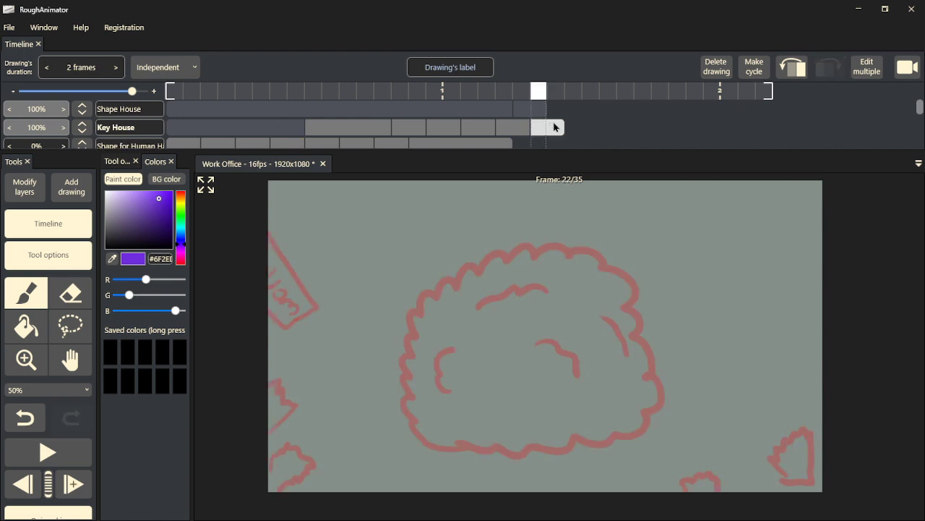
click(791, 69)
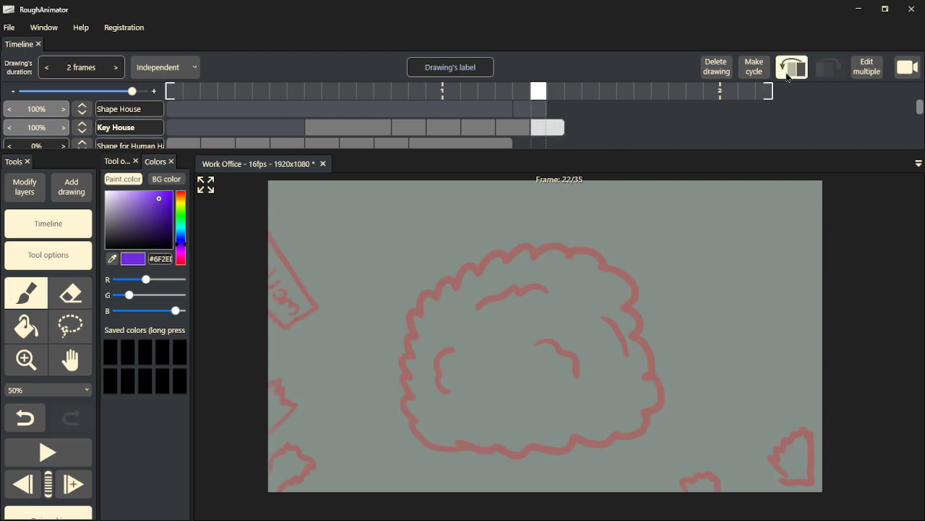
key(Left)
key(Left)
key(Left)
key(Left)
key(Left)
key(Left)
key(Left)
key(Left)
key(Left)
key(Left)
key(Left)
click(786, 72)
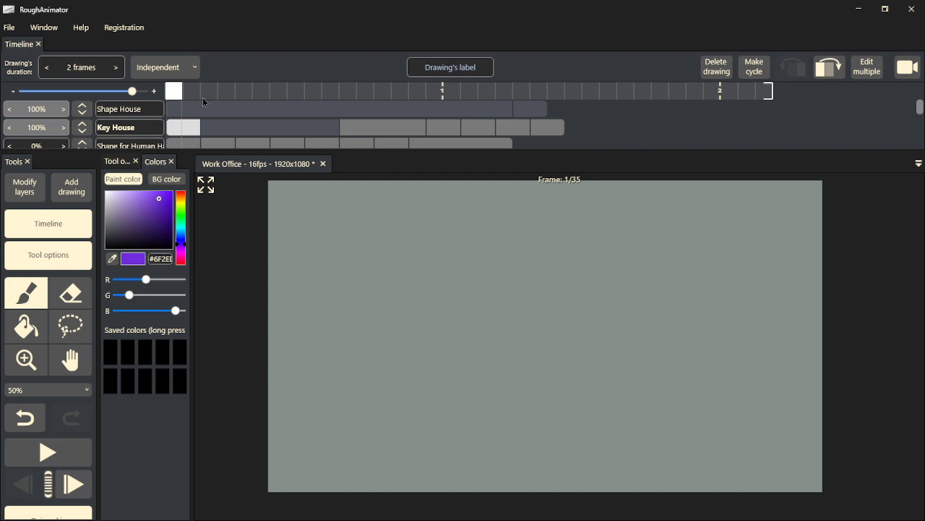
- Extend the blank first drawing of the Key House layer to 20 frames, matching the first drawing of Shape House
click(295, 91)
mouse_move(329, 91)
mouse_down()
mouse_move(448, 91)
mouse_move(263, 94)
mouse_up()
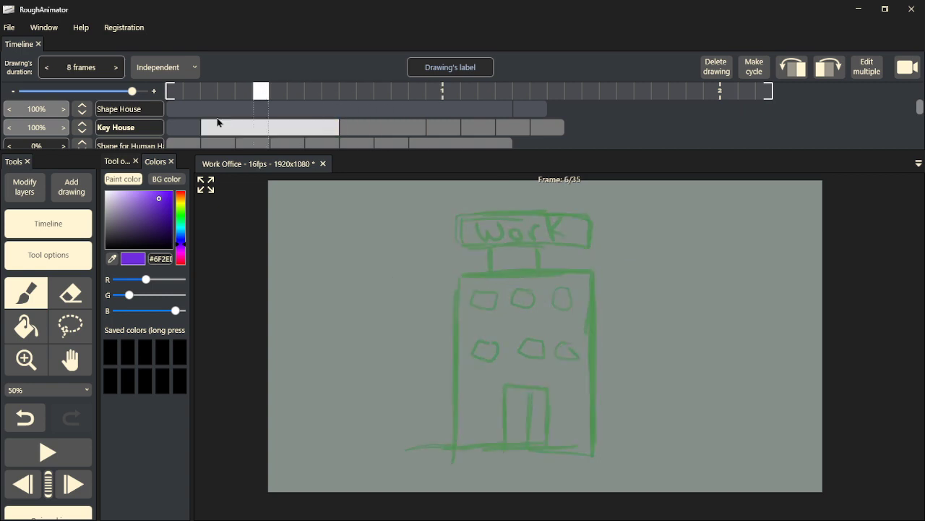
drag(200, 130, 518, 114)
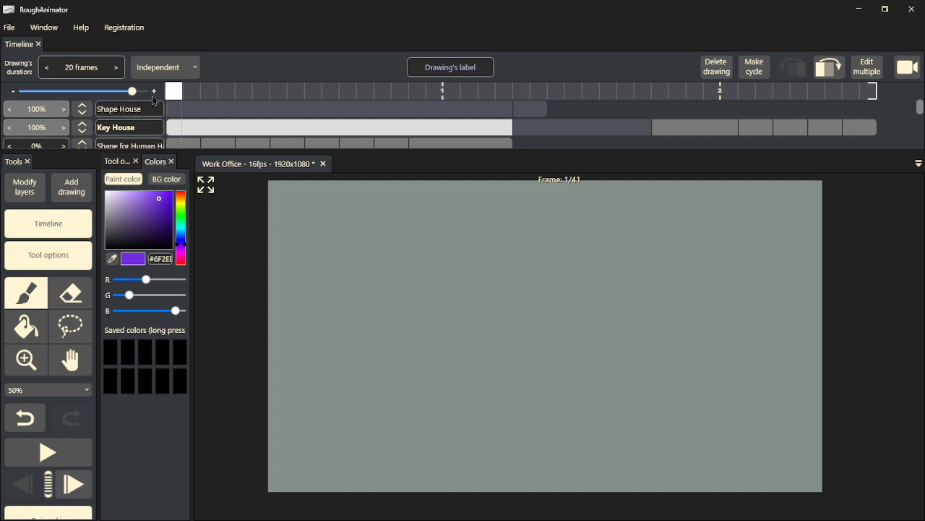
- Play back the retimed animation and check how the Shape House and Key House drawings line up around frame 21
mouse_move(181, 93)
mouse_down()
mouse_move(785, 91)
mouse_move(520, 90)
mouse_up()
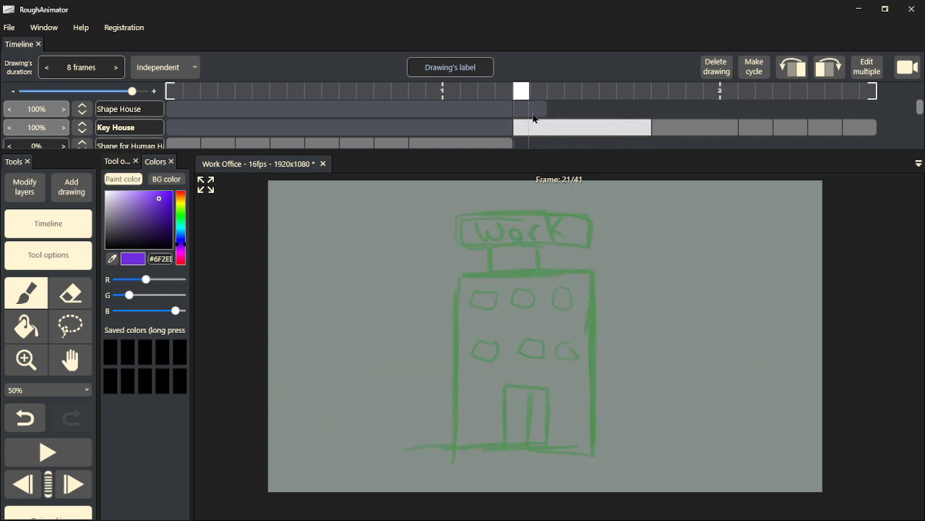
key(space)
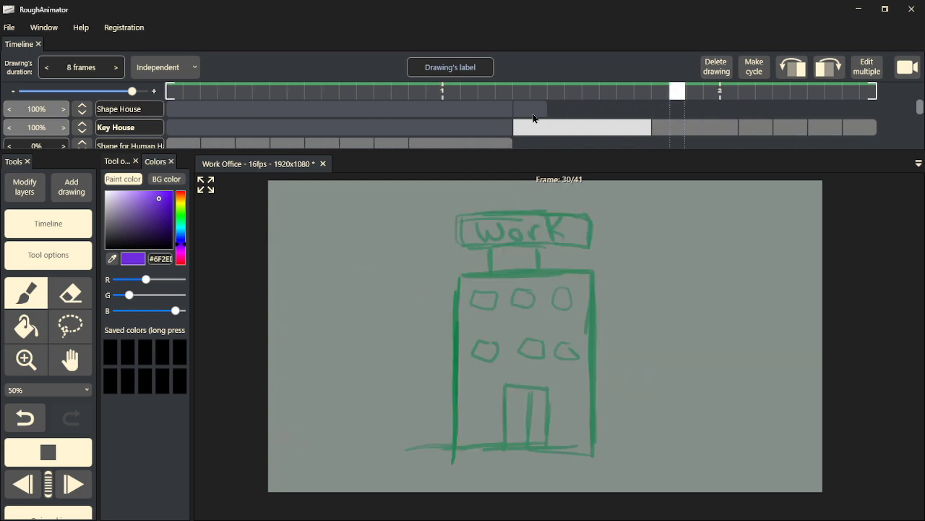
key(space)
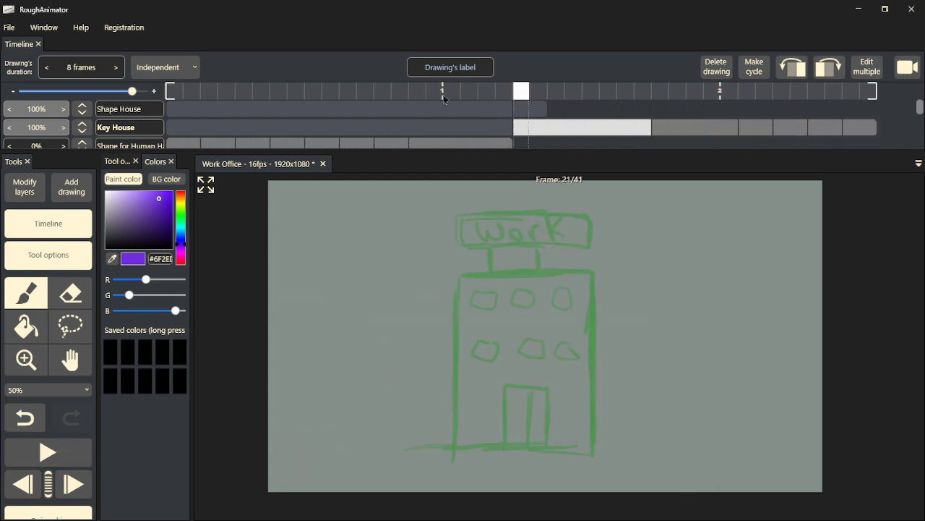
mouse_move(520, 89)
mouse_down()
mouse_move(488, 90)
mouse_move(524, 92)
mouse_up()
scroll(531, 134, down, 3)
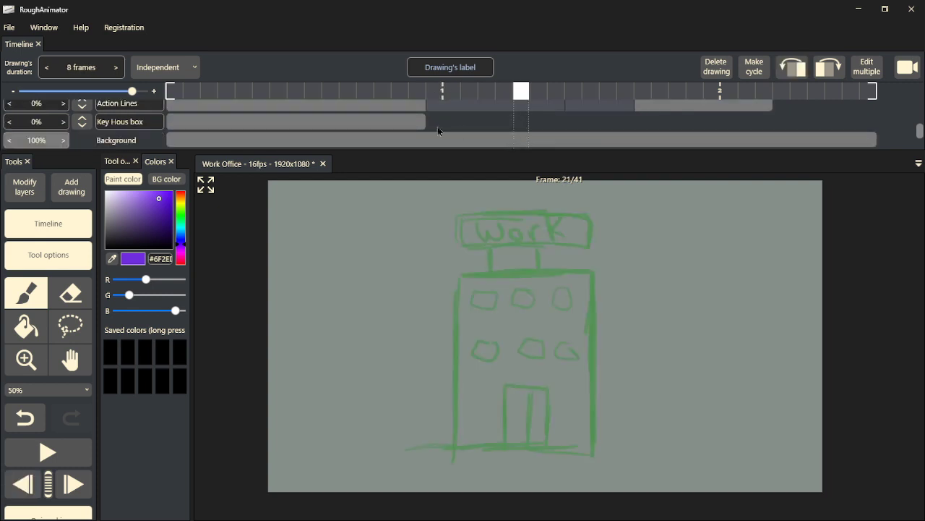
scroll(531, 129, up, 3)
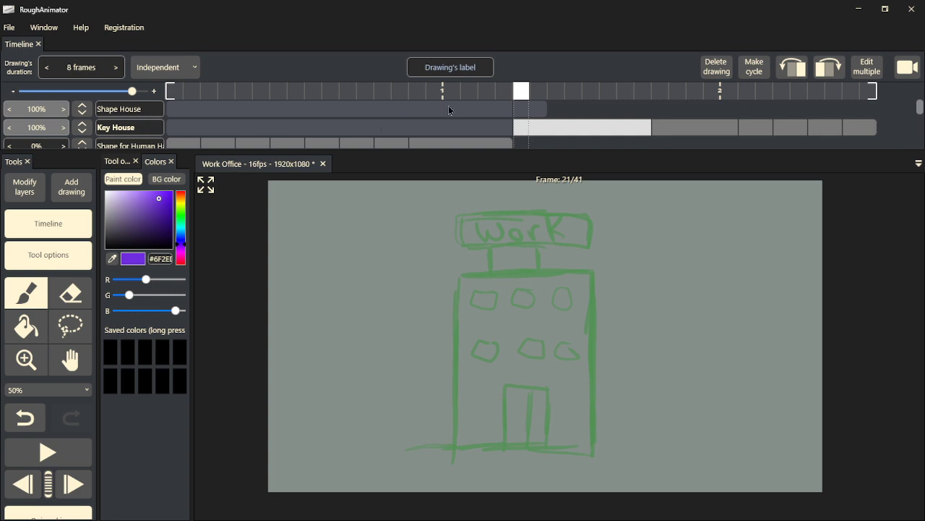
drag(519, 93, 504, 94)
click(541, 95)
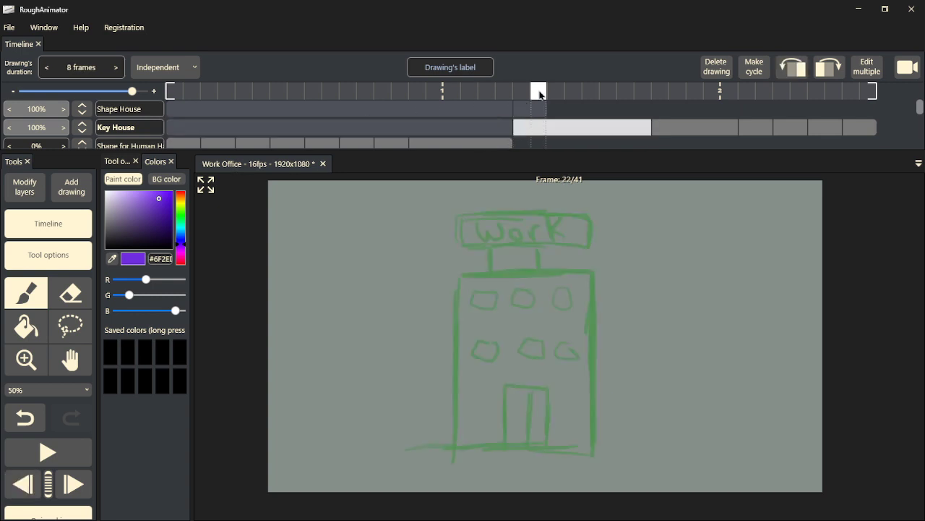
click(534, 109)
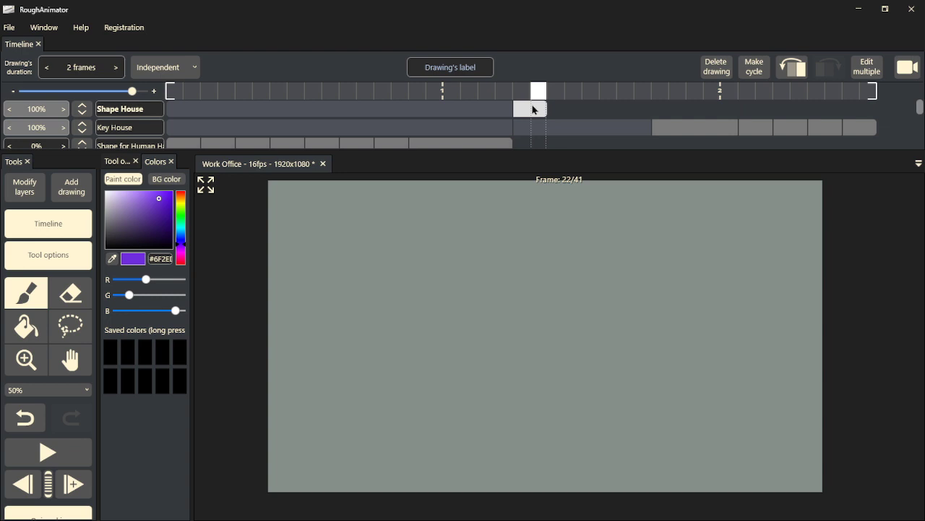
click(527, 96)
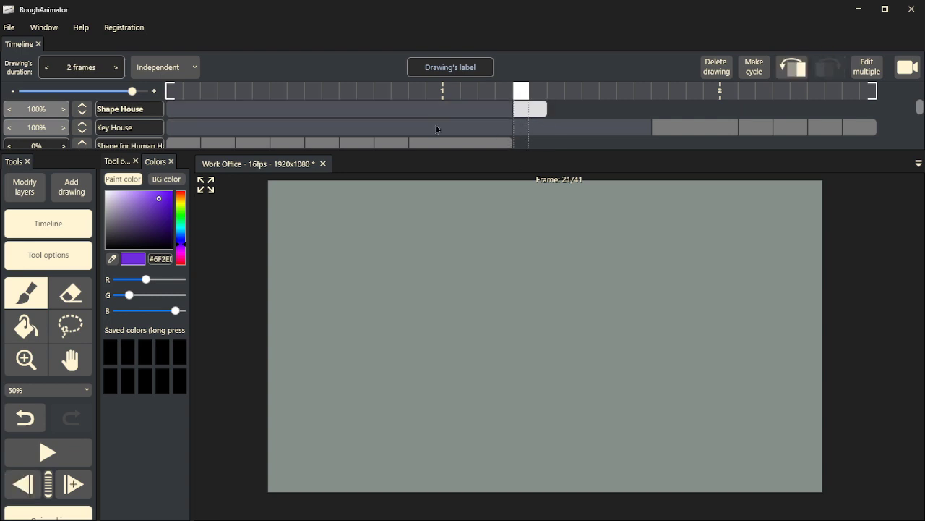
- Save the Work Office project
click(436, 129)
click(10, 28)
click(44, 97)
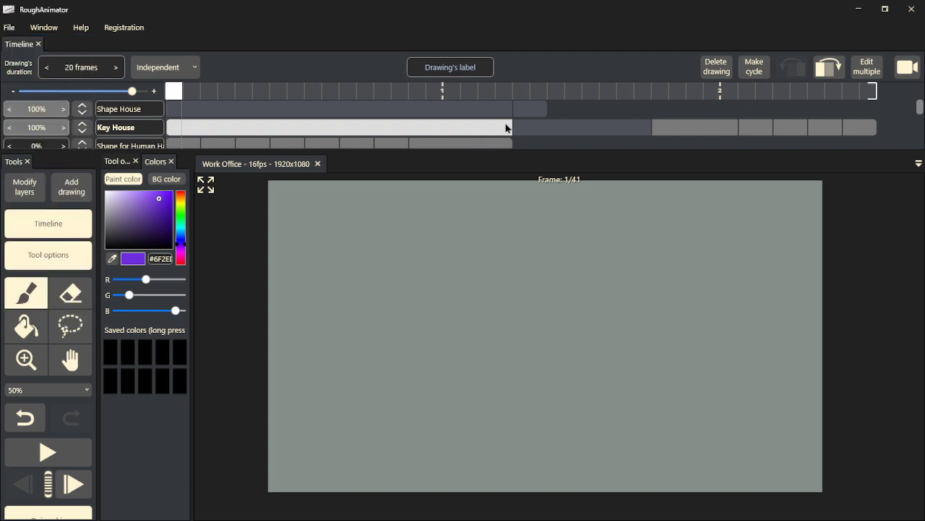
- Step through the animation from frame 1 to frame 22 and review the drawing timing on all layers
click(517, 130)
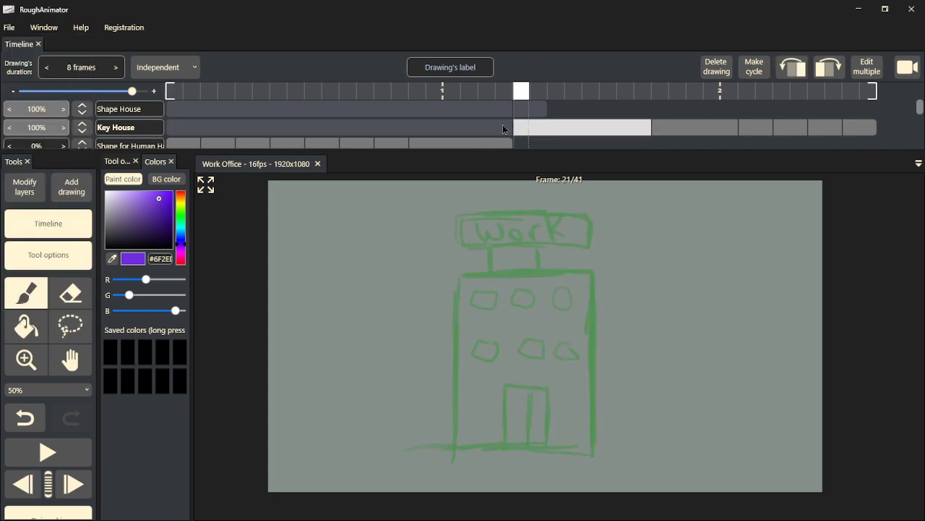
click(480, 135)
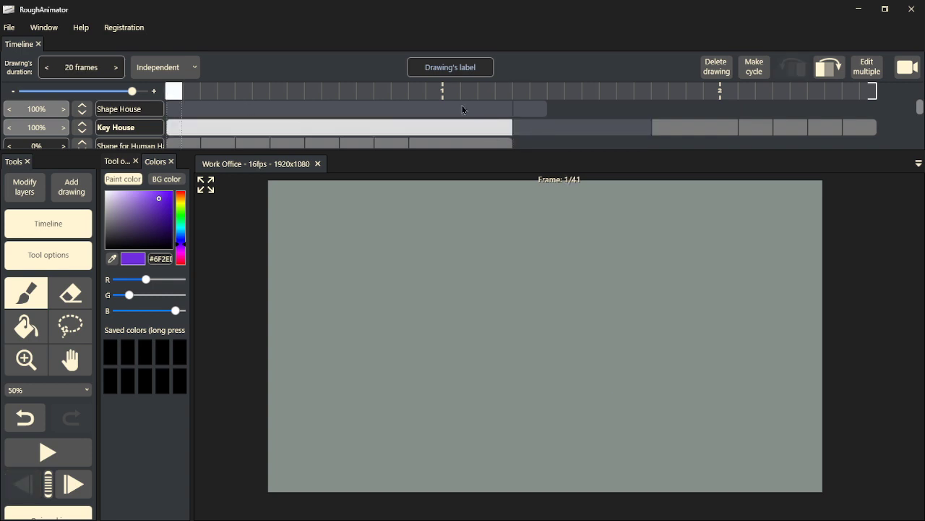
key(Right)
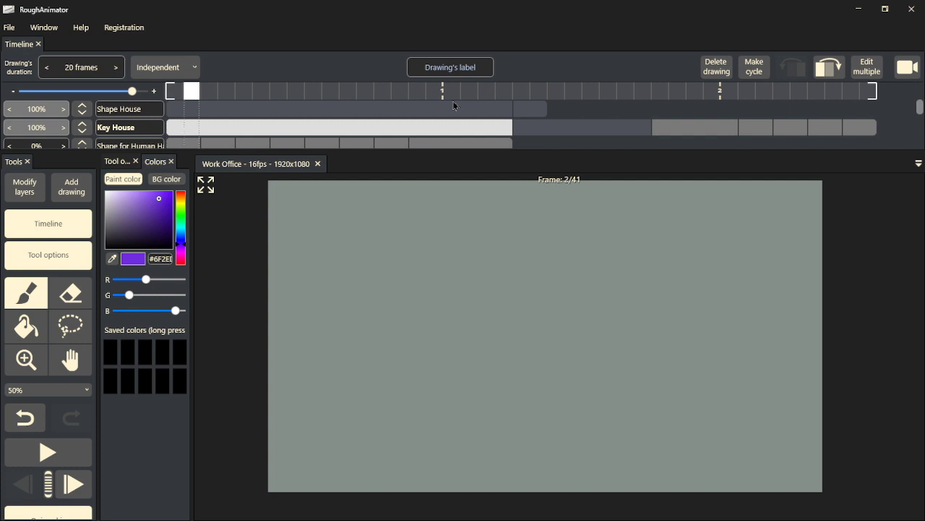
key(Right)
key(Right)
key(Right)
key(Right)
key(Right)
key(Right)
key(Right)
key(Right)
key(Right)
key(Right)
key(Right)
key(Right)
key(Right)
key(Right)
key(Right)
key(Right)
key(Right)
key(Right)
key(Right)
key(Right)
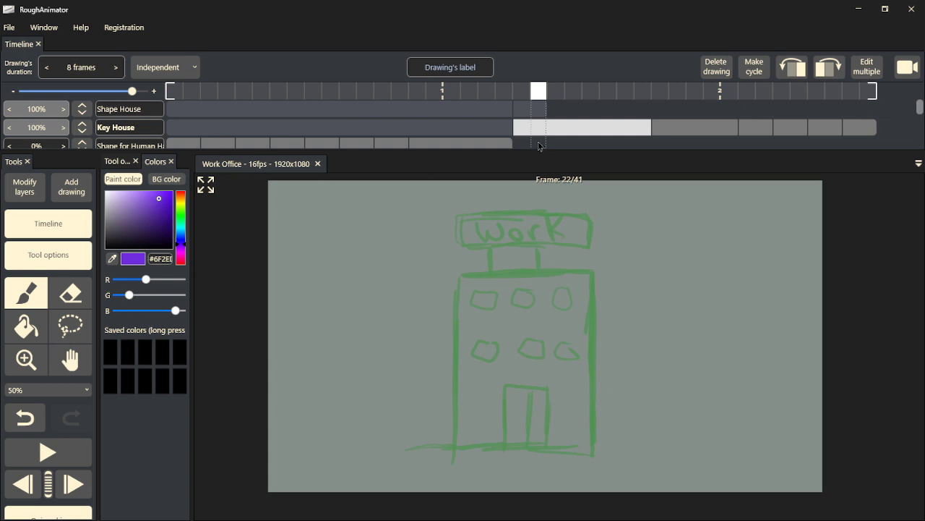
scroll(423, 128, down, 3)
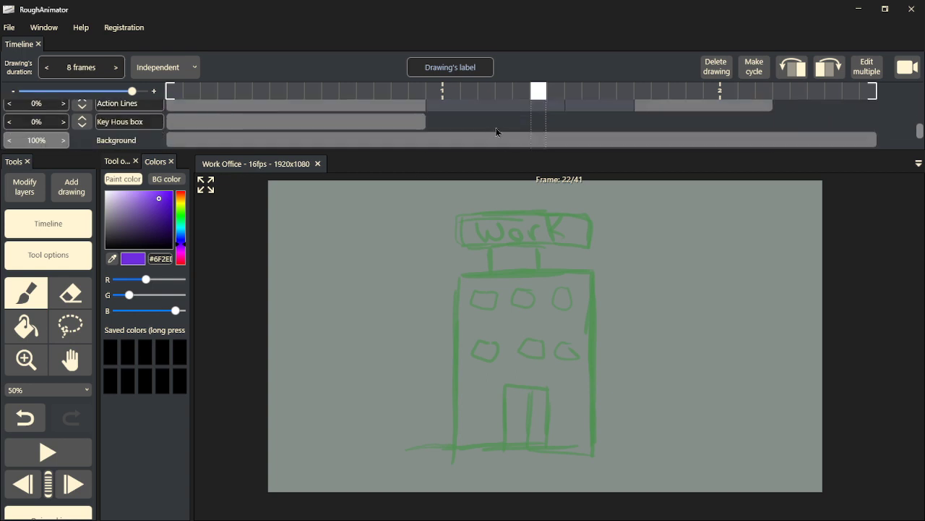
scroll(280, 128, up, 1)
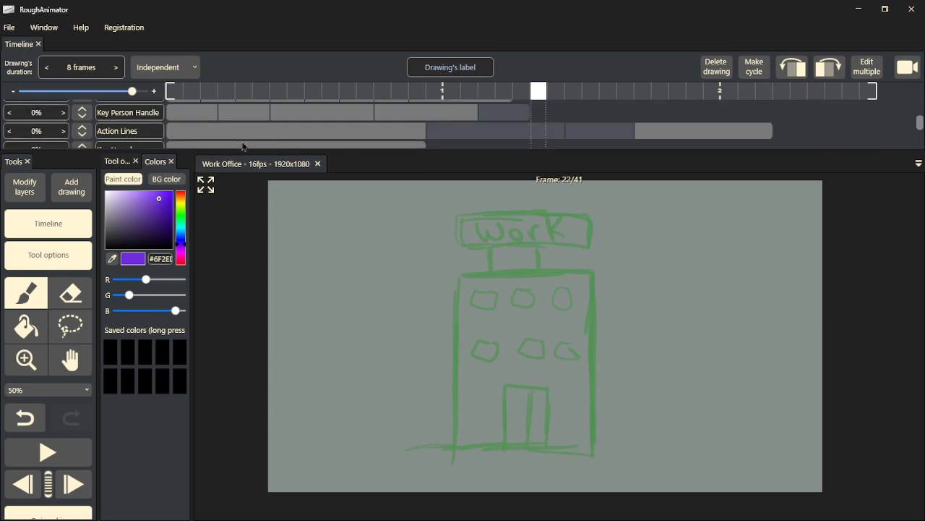
scroll(254, 121, up, 2)
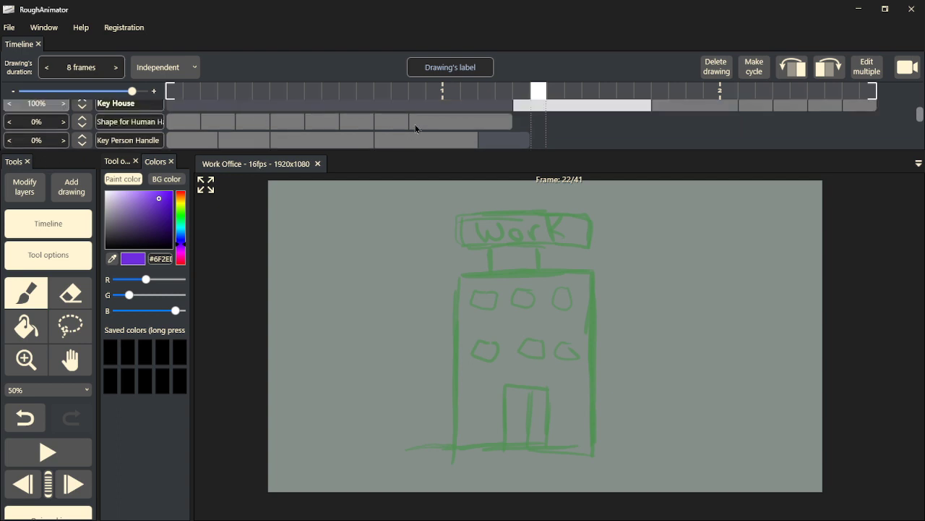
scroll(360, 134, up, 1)
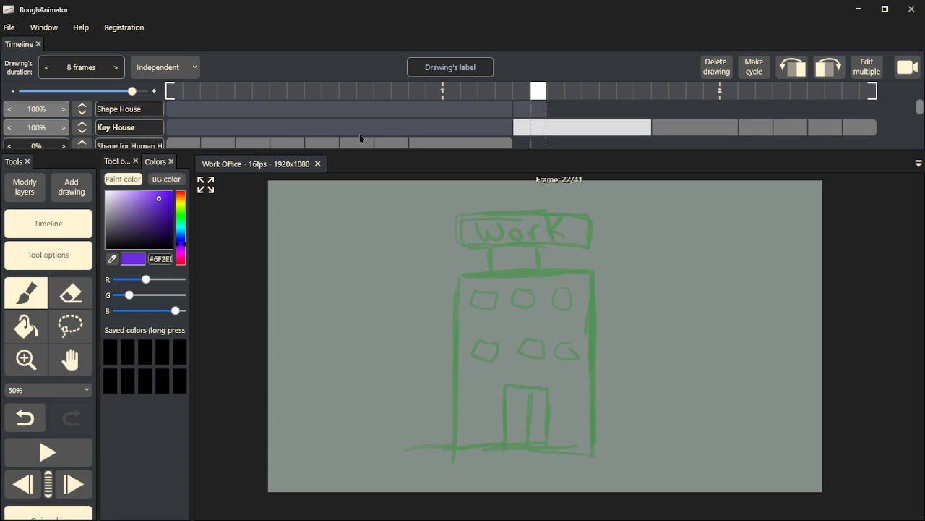
- Select the second Shape House drawing at frame 21 and change the paint colour to turquoise
click(524, 126)
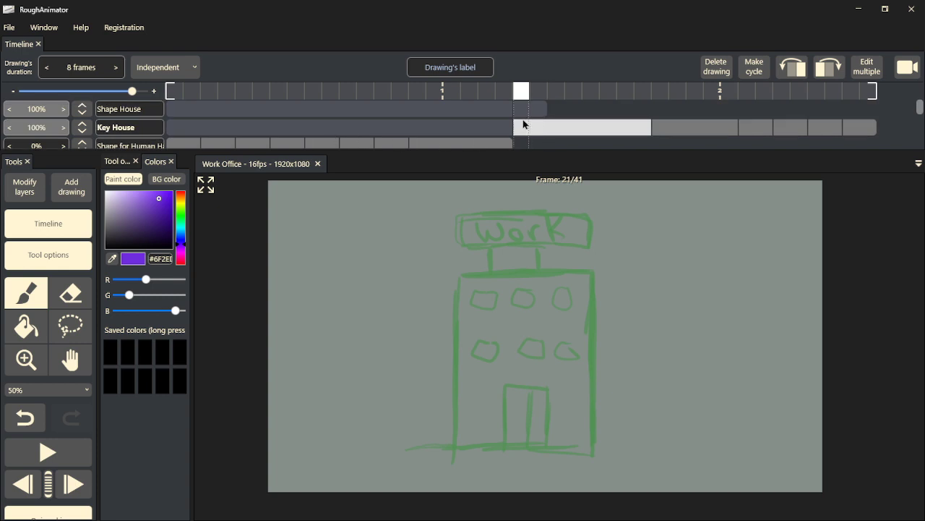
click(521, 115)
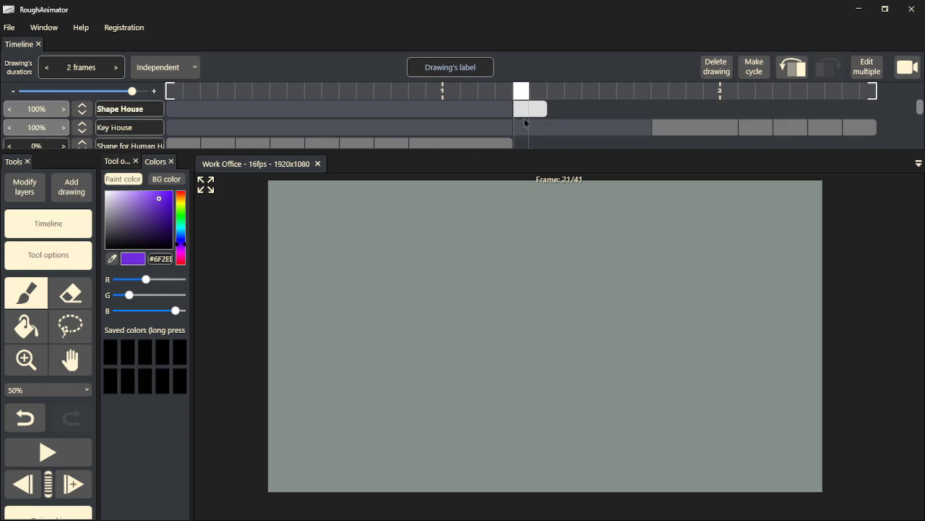
click(521, 128)
click(536, 113)
drag(183, 230, 181, 224)
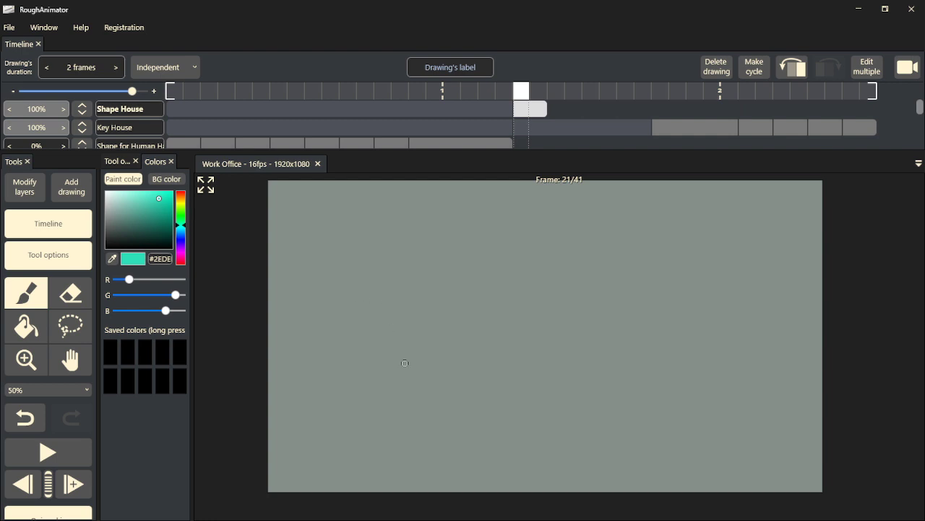
- Sketch a building outline with a double door and partial rooftop sign at frame 21 of Shape House, and undo it all
mouse_move(449, 428)
mouse_down()
mouse_move(466, 259)
mouse_move(577, 254)
mouse_move(583, 262)
mouse_move(564, 420)
mouse_up()
mouse_move(486, 409)
mouse_down()
mouse_move(513, 388)
mouse_move(532, 389)
mouse_move(511, 418)
mouse_up()
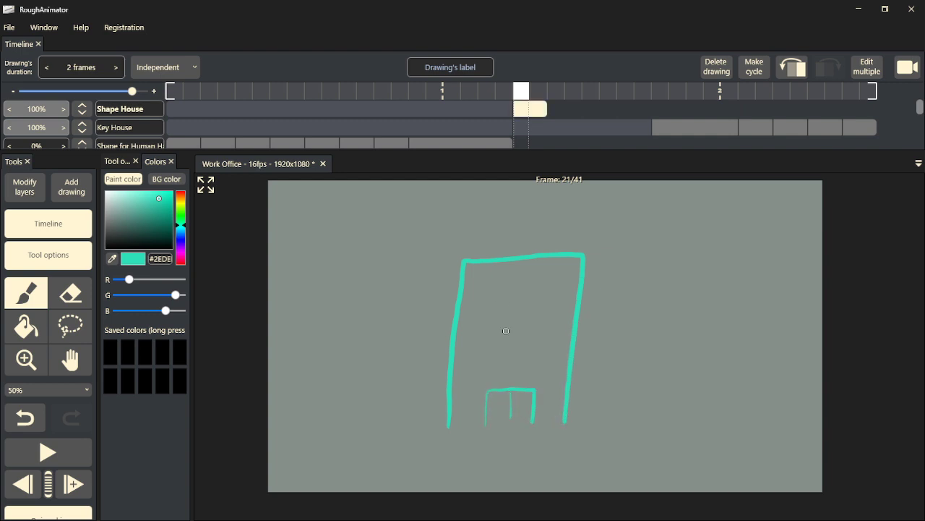
mouse_move(509, 250)
mouse_down()
mouse_move(516, 240)
mouse_move(477, 241)
mouse_move(480, 201)
mouse_move(569, 196)
mouse_up()
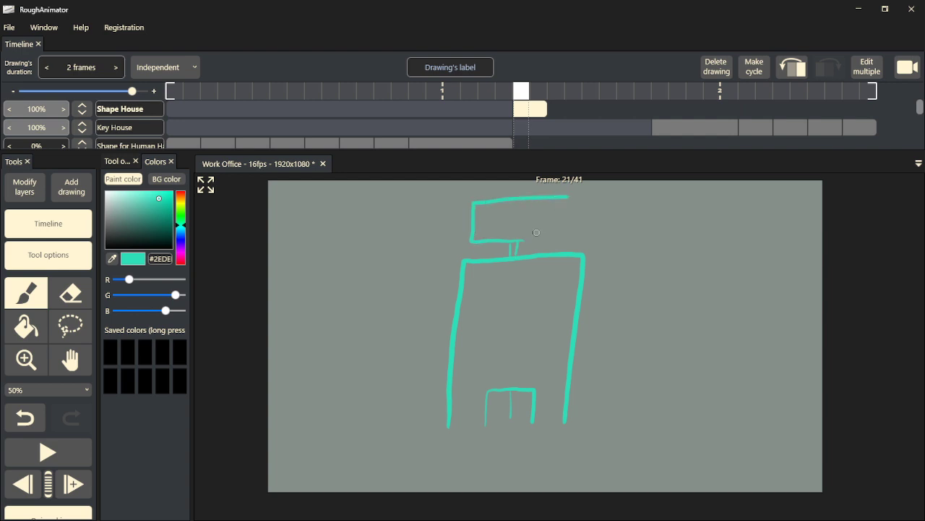
key(ctrl+z)
key(ctrl+z)
key(ctrl+z)
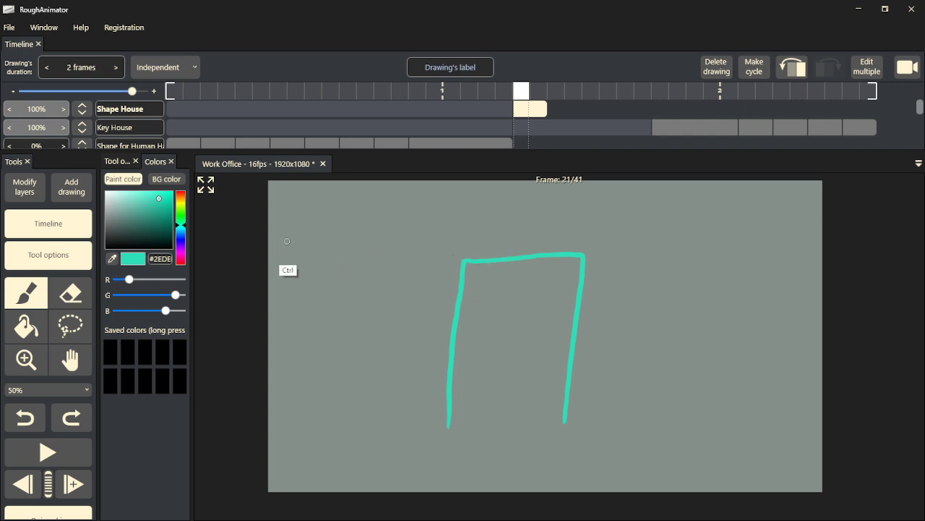
key(ctrl+z)
key(ctrl+z)
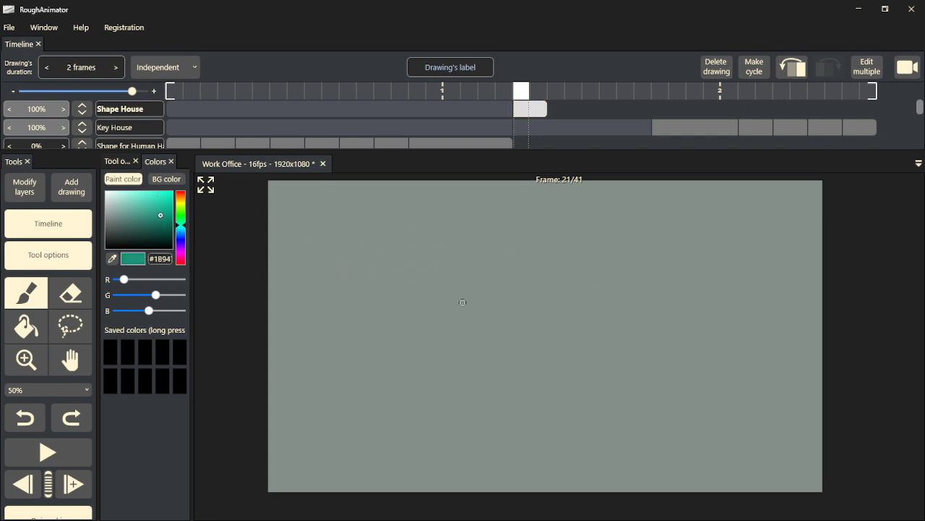
- Sketch the building's walls and slanted roof in a darker teal on the Shape House drawing at frame 21
drag(453, 419, 468, 262)
key(ctrl+z)
mouse_move(459, 412)
mouse_down()
mouse_move(471, 279)
mouse_move(478, 267)
mouse_move(532, 257)
mouse_move(576, 254)
mouse_move(569, 417)
mouse_up()
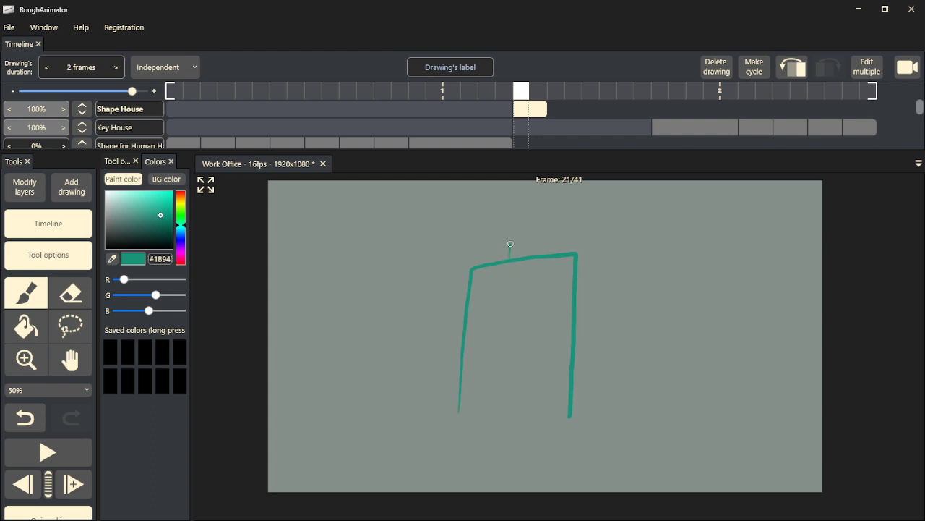
- Trace the building's walls and roof in teal at frame 21, first on Key House and again on Shape House
click(524, 130)
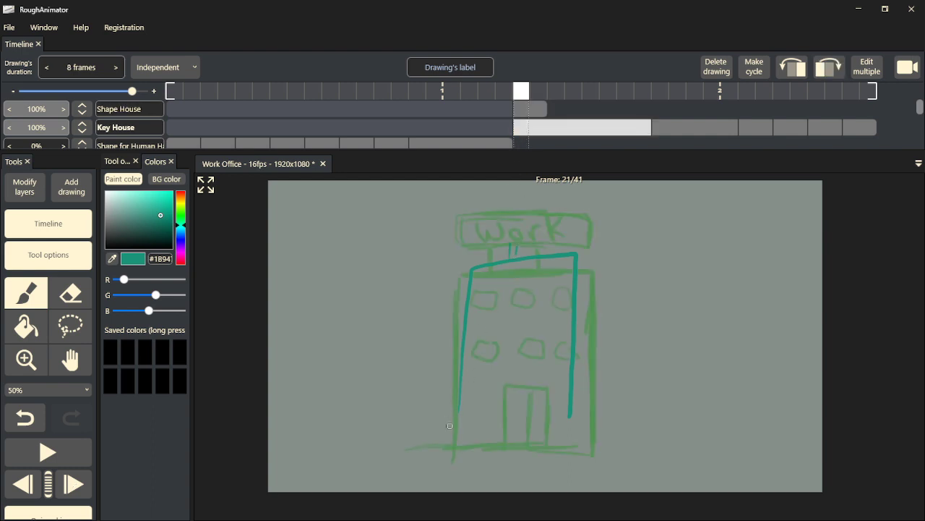
mouse_move(453, 434)
mouse_down()
mouse_move(462, 273)
mouse_move(575, 268)
mouse_move(590, 273)
mouse_move(584, 455)
mouse_up()
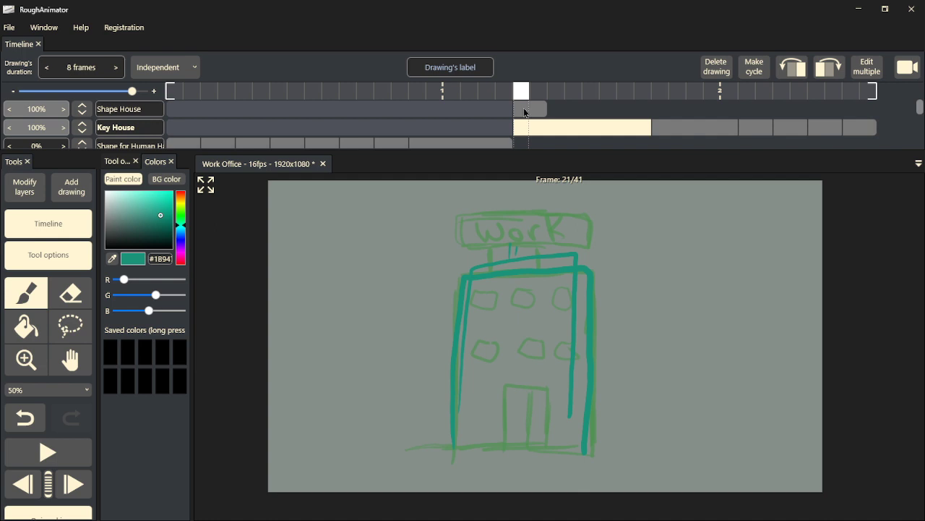
click(525, 112)
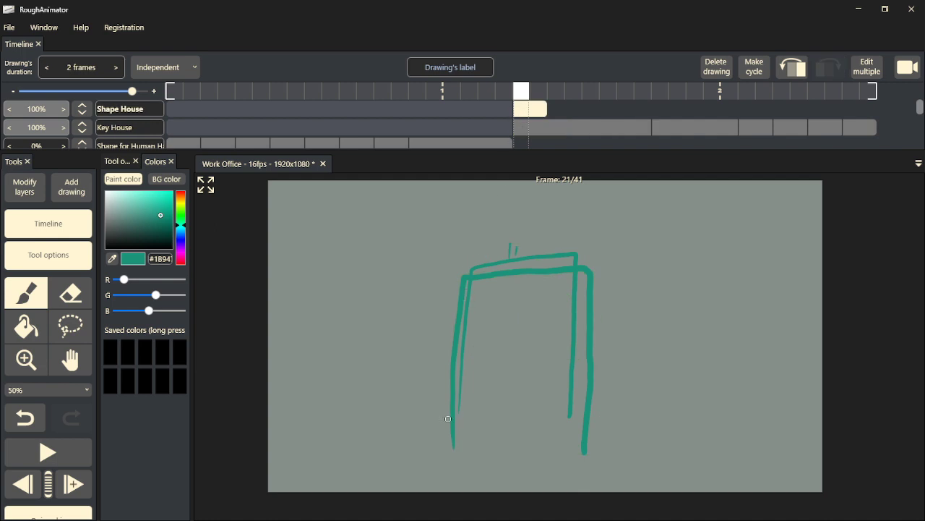
mouse_move(453, 449)
mouse_down()
mouse_move(466, 267)
mouse_move(510, 256)
mouse_move(590, 259)
mouse_move(584, 447)
mouse_up()
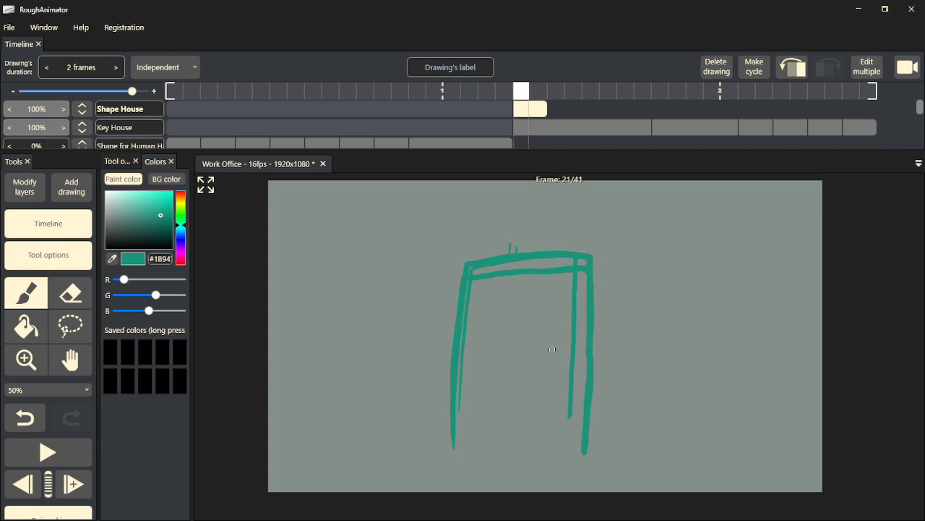
- Draw the rooftop sign reading "Work" with its supports and the upper row of three windows on Key House at frame 21
click(529, 128)
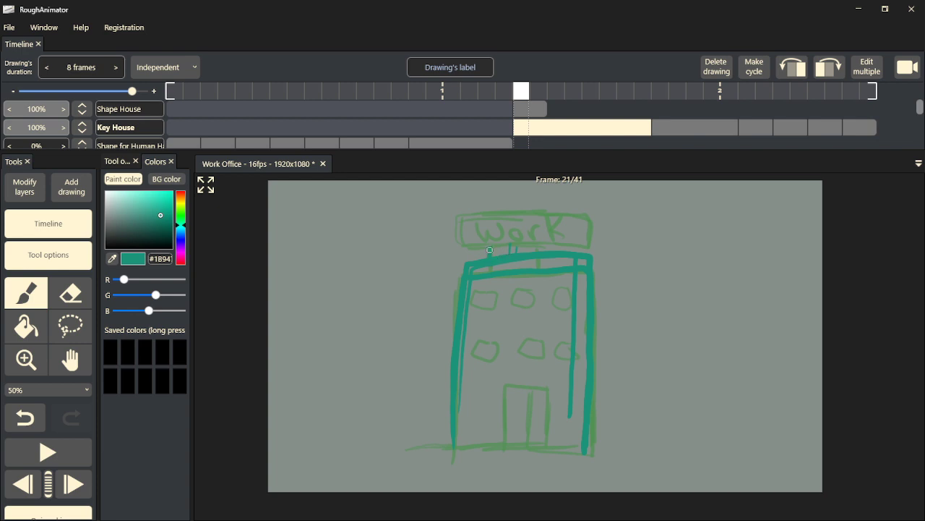
mouse_move(545, 243)
mouse_down()
mouse_move(461, 243)
mouse_move(461, 223)
mouse_move(495, 211)
mouse_move(591, 214)
mouse_move(588, 243)
mouse_move(543, 243)
mouse_up()
mouse_move(475, 224)
mouse_down()
mouse_move(522, 223)
mouse_move(536, 235)
mouse_move(553, 214)
mouse_up()
mouse_move(490, 288)
mouse_down()
mouse_move(479, 307)
mouse_move(496, 289)
mouse_up()
mouse_move(530, 286)
mouse_down()
mouse_move(512, 289)
mouse_move(564, 304)
mouse_move(559, 288)
mouse_up()
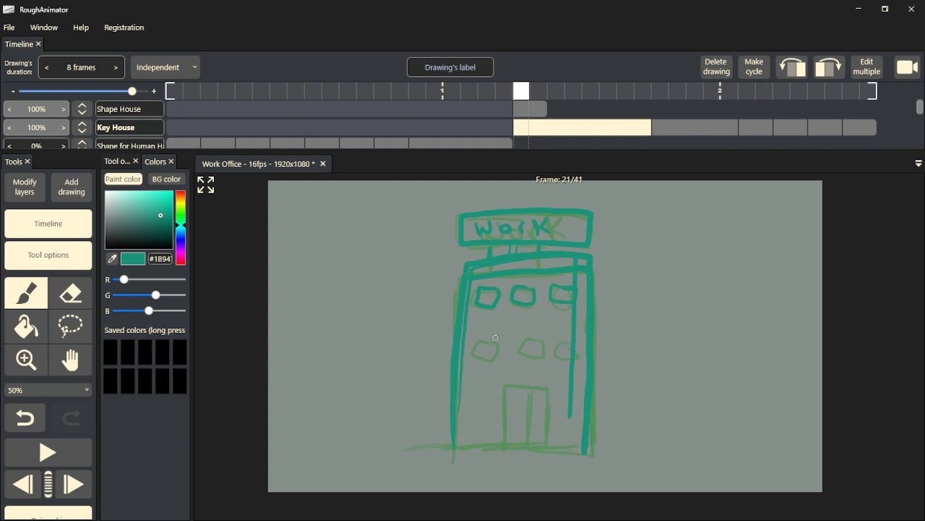
- Draw the lower row of three windows, the double door and the ground line on Key House at frame 21
mouse_move(495, 337)
mouse_down()
mouse_move(474, 346)
mouse_move(494, 337)
mouse_up()
mouse_move(541, 337)
mouse_down()
mouse_move(517, 336)
mouse_move(539, 339)
mouse_up()
mouse_move(570, 338)
mouse_down()
mouse_move(557, 353)
mouse_move(577, 339)
mouse_up()
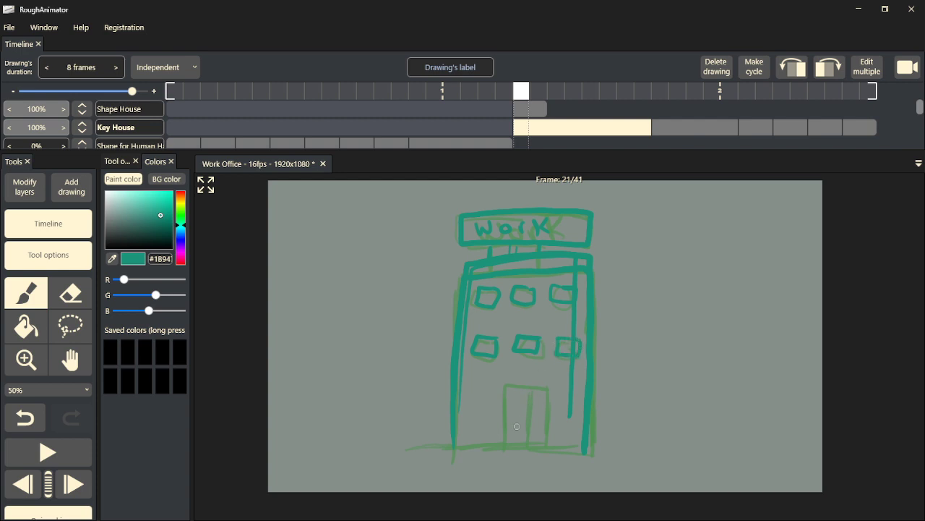
mouse_move(501, 446)
mouse_down()
mouse_move(504, 382)
mouse_move(548, 383)
mouse_move(546, 441)
mouse_up()
drag(529, 378, 527, 441)
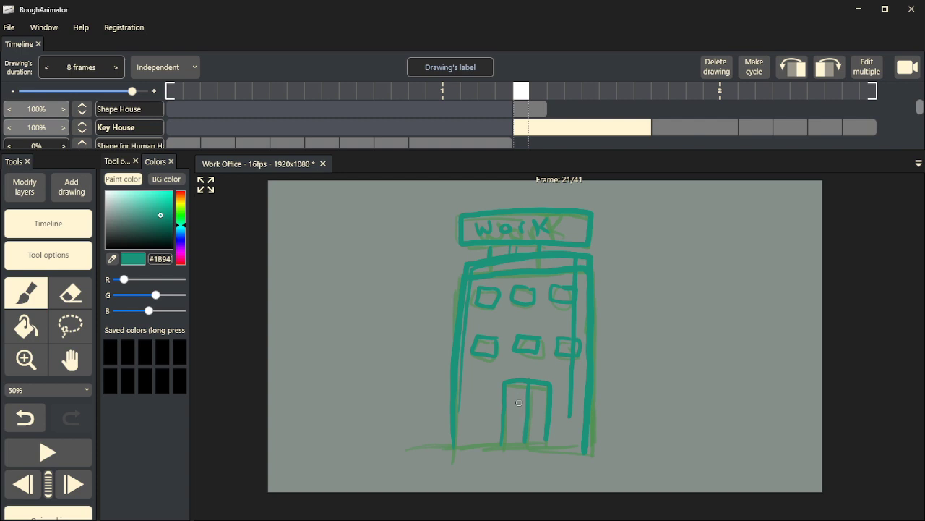
drag(443, 442, 594, 451)
drag(436, 441, 611, 443)
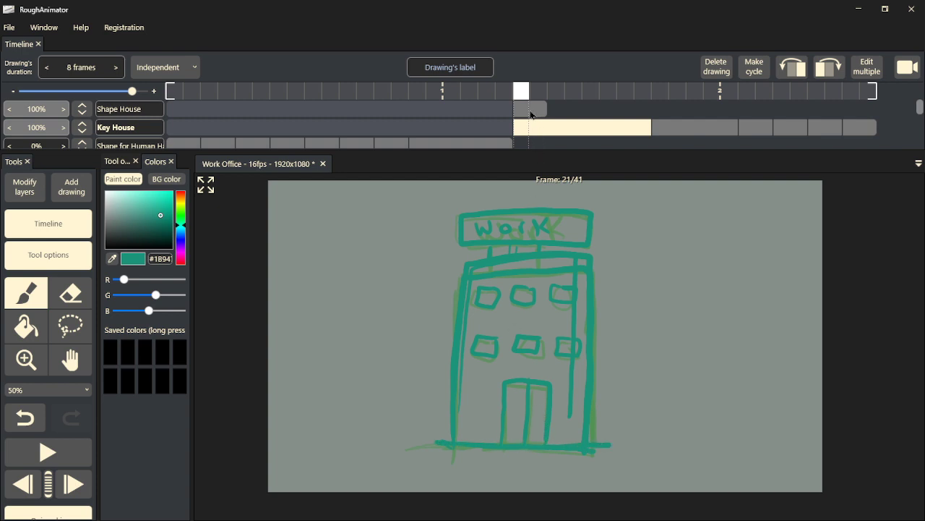
- Draw the building's walls, ground line and rooftop sign frame on the Shape House drawing at frame 21
click(528, 112)
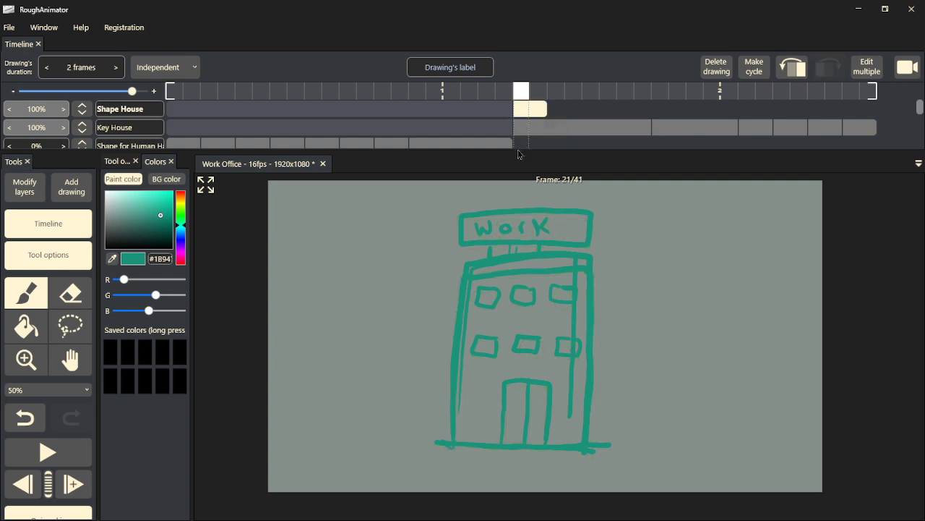
mouse_move(445, 433)
mouse_down()
mouse_move(448, 444)
mouse_move(469, 263)
mouse_move(590, 258)
mouse_move(589, 389)
mouse_up()
drag(574, 446, 440, 442)
mouse_move(464, 245)
mouse_down()
mouse_move(462, 220)
mouse_move(490, 211)
mouse_move(585, 212)
mouse_up()
drag(568, 243, 522, 241)
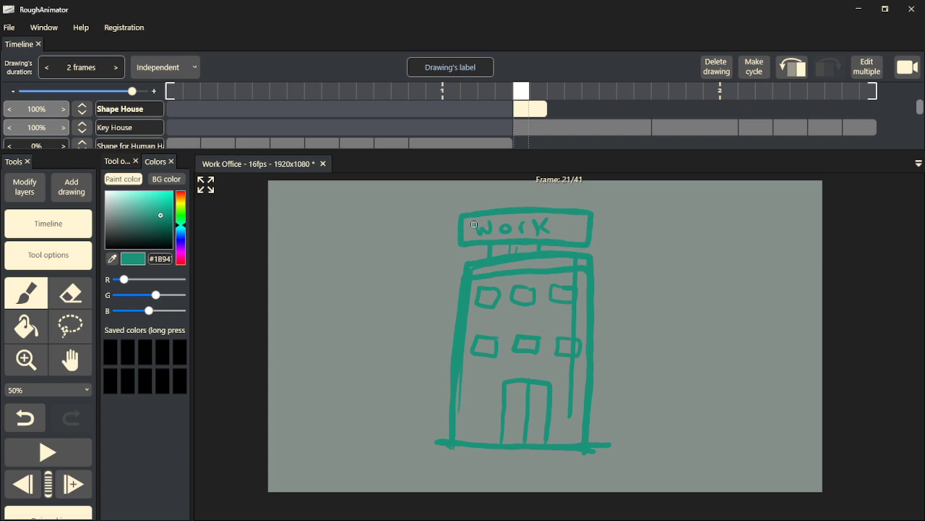
- Draw the "Work" lettering, both window rows and the double door on the Shape House drawing at frame 21
drag(485, 233, 505, 227)
drag(547, 217, 558, 240)
mouse_move(480, 285)
mouse_down()
mouse_move(498, 301)
mouse_move(557, 285)
mouse_move(572, 298)
mouse_move(554, 305)
mouse_up()
mouse_move(479, 338)
mouse_down()
mouse_move(535, 354)
mouse_move(540, 343)
mouse_move(580, 341)
mouse_move(557, 339)
mouse_move(580, 345)
mouse_up()
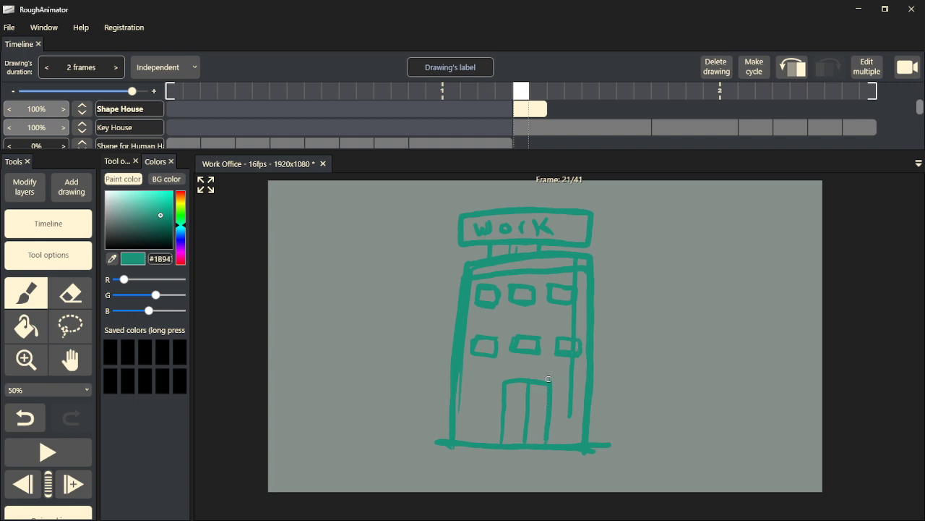
mouse_move(549, 378)
mouse_down()
mouse_move(504, 379)
mouse_move(501, 445)
mouse_move(524, 441)
mouse_move(527, 382)
mouse_up()
- Extend the frame 21 Shape House drawing to 8 frames and add a new Shape House drawing at frame 29
mouse_move(546, 108)
mouse_down()
mouse_move(655, 115)
mouse_move(626, 93)
mouse_move(645, 94)
mouse_up()
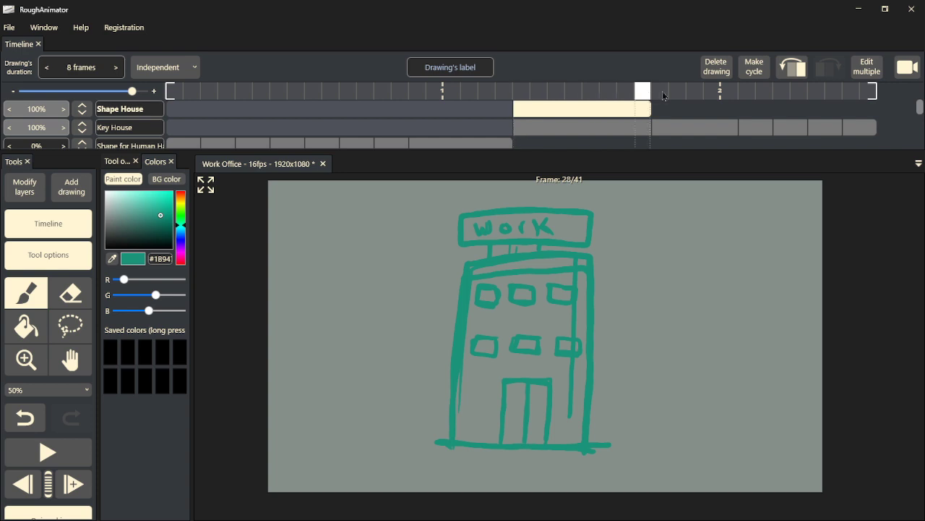
drag(45, 128, 3, 132)
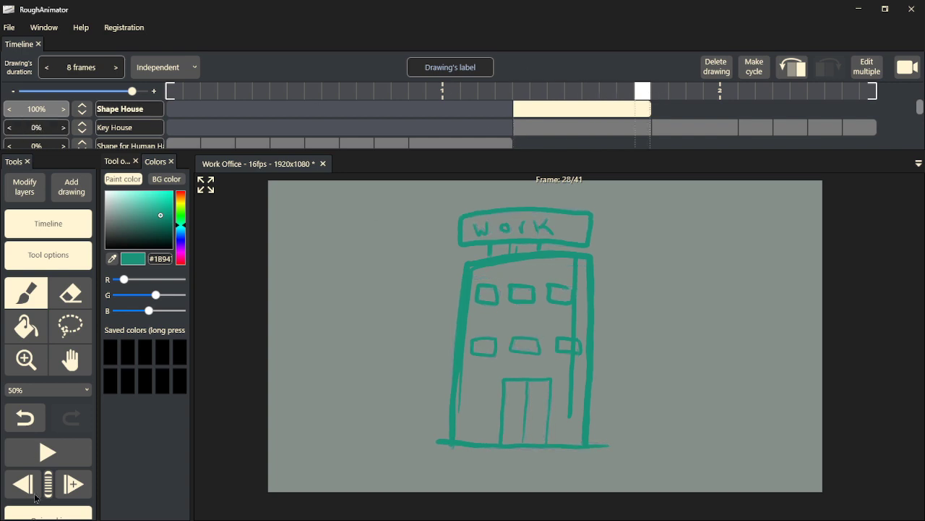
click(72, 484)
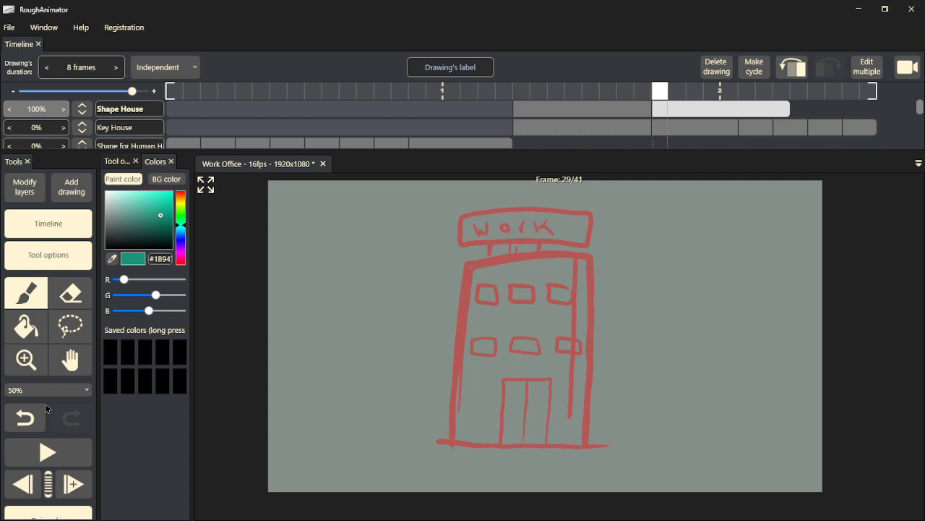
drag(50, 136, 192, 133)
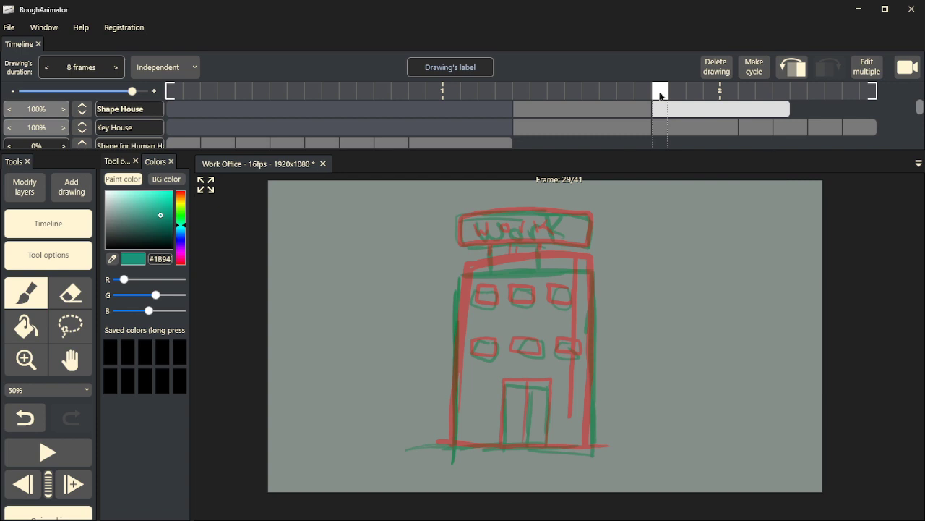
- Set Shape House opacity to 0% and compare the Key House drawings between frames 21 and 31
click(577, 107)
click(700, 127)
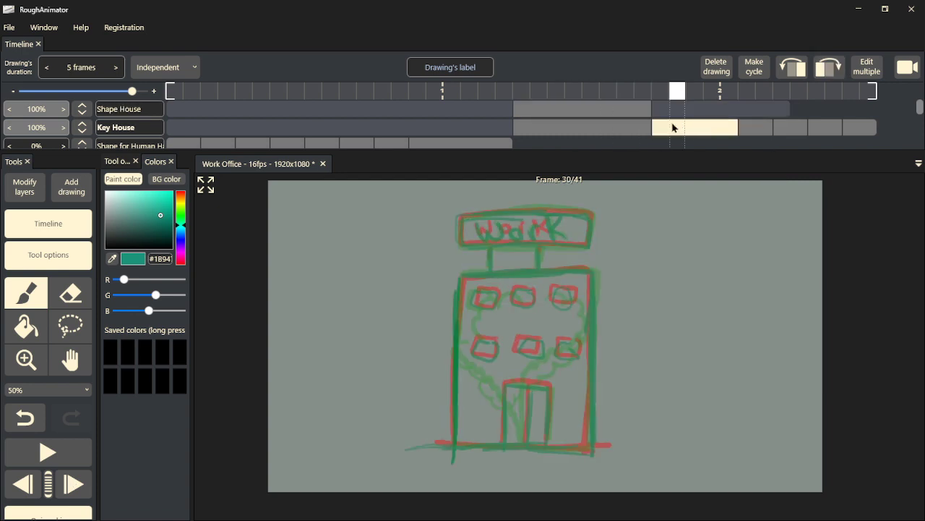
drag(62, 110, 2, 112)
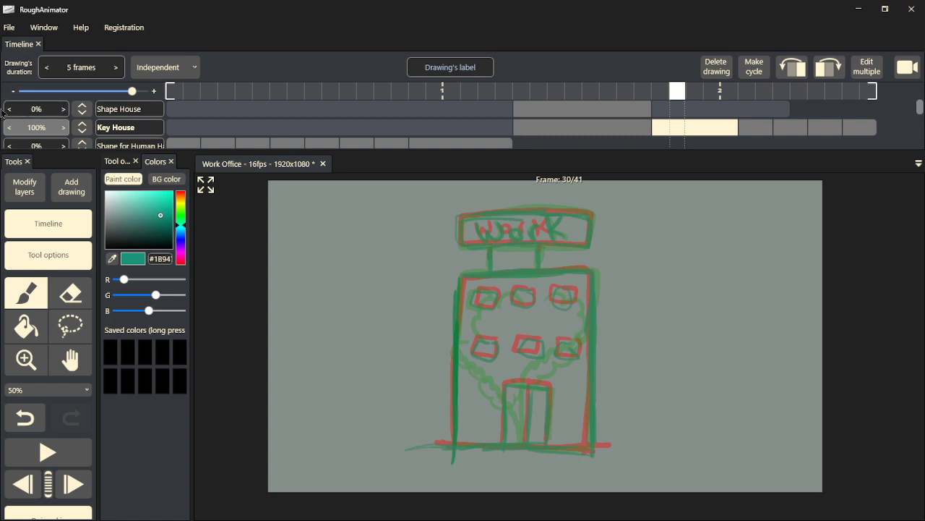
click(611, 131)
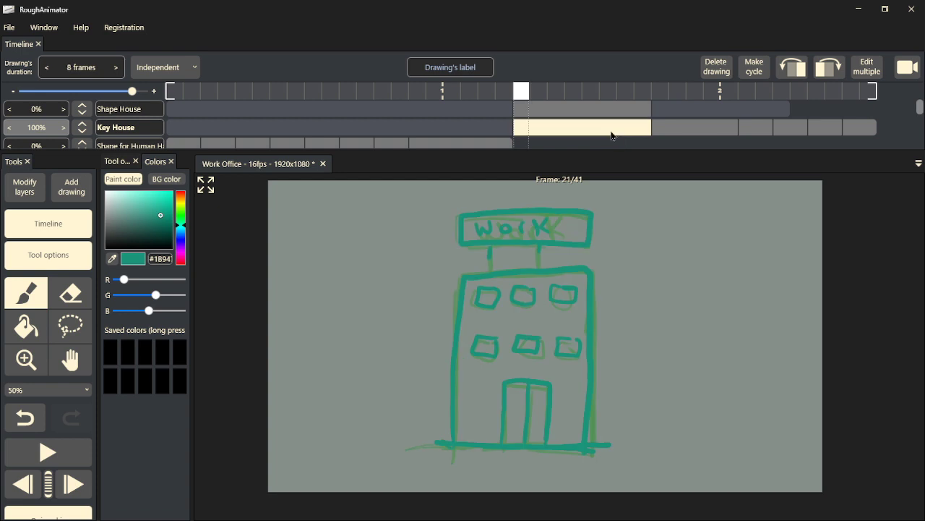
mouse_move(524, 91)
mouse_down()
mouse_move(653, 102)
mouse_move(719, 96)
mouse_move(635, 106)
mouse_move(705, 106)
mouse_up()
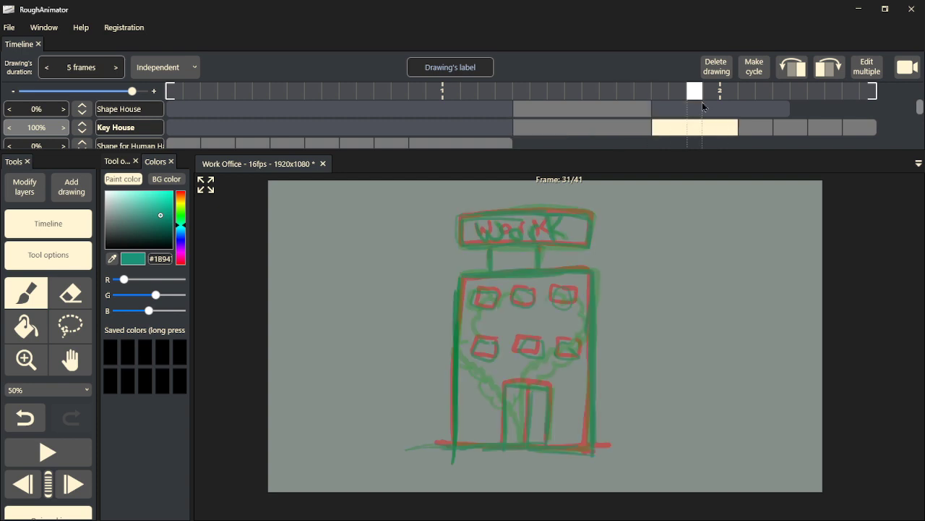
- Narrow the onion skin range and delete the 5-frame Key House drawing that starts at frame 29
click(116, 162)
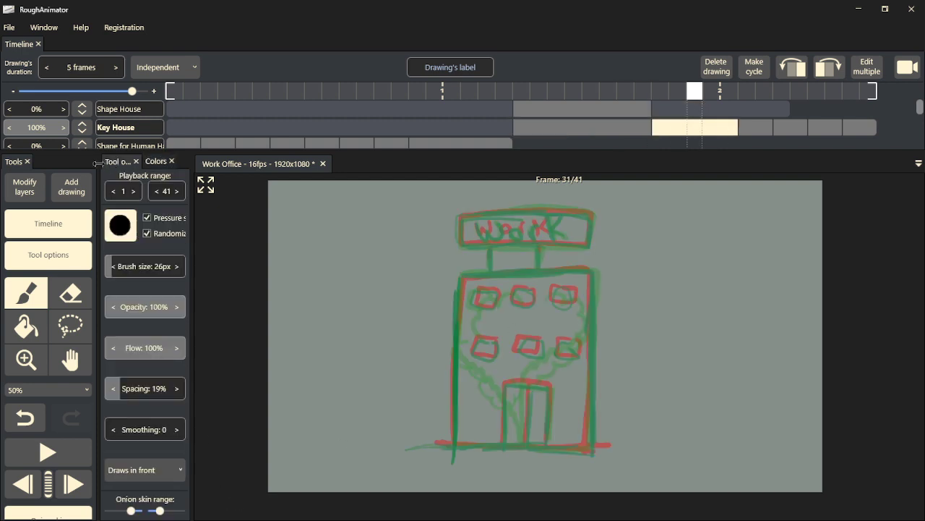
drag(133, 511, 153, 510)
mouse_move(694, 91)
mouse_down()
mouse_move(624, 91)
mouse_move(687, 95)
mouse_move(643, 98)
mouse_move(680, 103)
mouse_move(646, 106)
mouse_move(688, 106)
mouse_up()
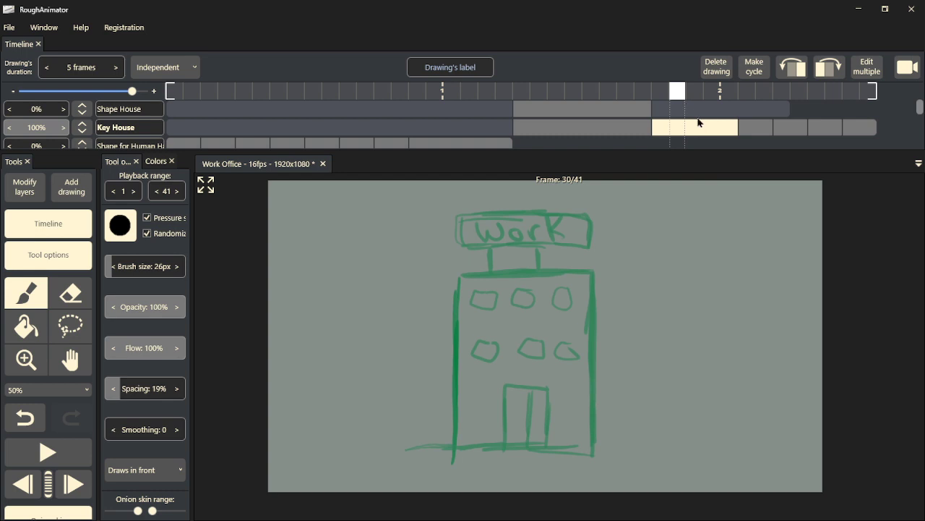
click(714, 70)
- Restore Shape House opacity to 100% and shorten its drawing at frame 29 to 2 frames
drag(523, 94, 556, 92)
mouse_move(608, 108)
mouse_down()
mouse_move(744, 109)
mouse_move(556, 116)
mouse_move(747, 110)
mouse_move(535, 115)
mouse_move(781, 108)
mouse_move(513, 126)
mouse_move(506, 119)
mouse_move(522, 108)
mouse_up()
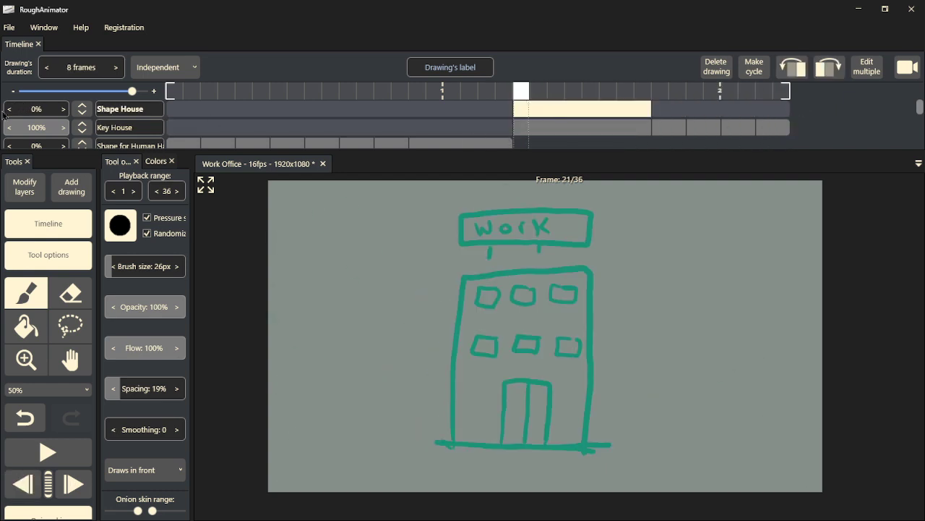
drag(15, 108, 69, 108)
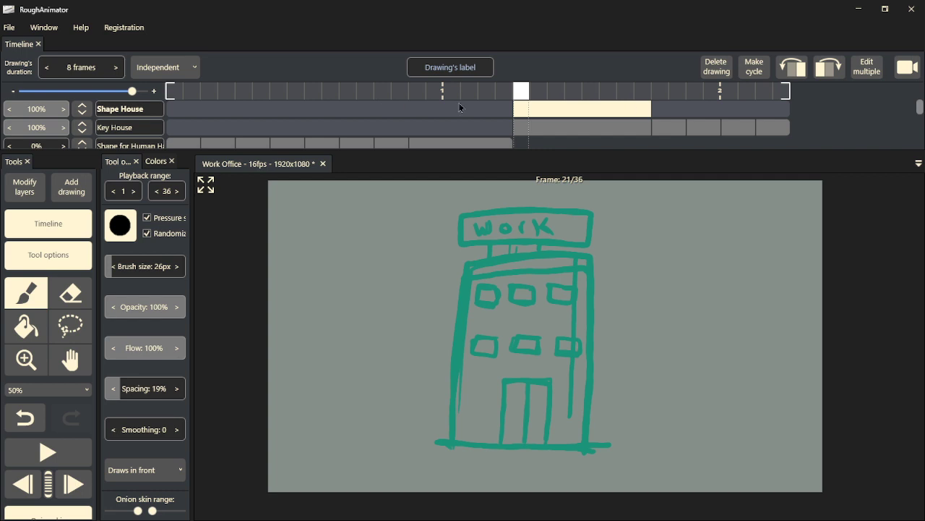
drag(521, 89, 777, 113)
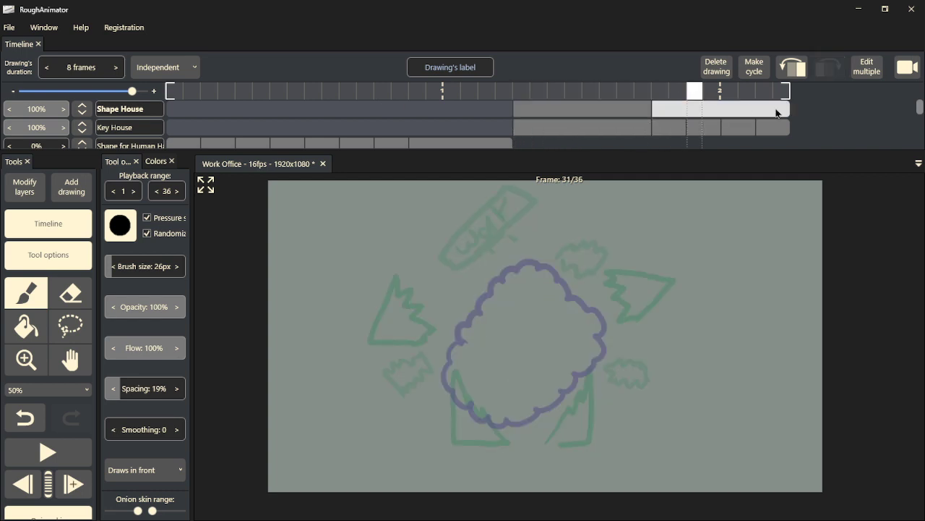
mouse_move(790, 108)
mouse_down()
mouse_move(662, 108)
mouse_move(679, 110)
mouse_up()
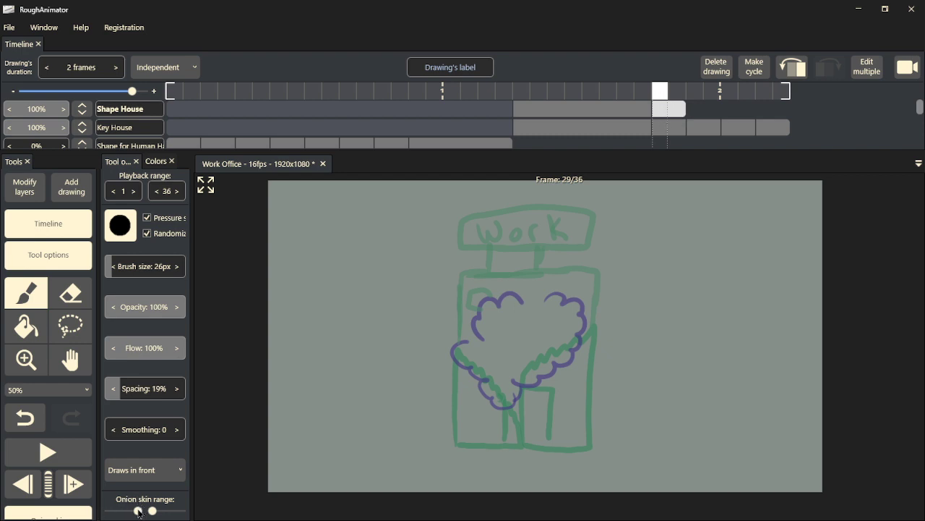
- Extend the onion skin range to show the previous drawing and change the paint colour to purple
drag(138, 511, 133, 512)
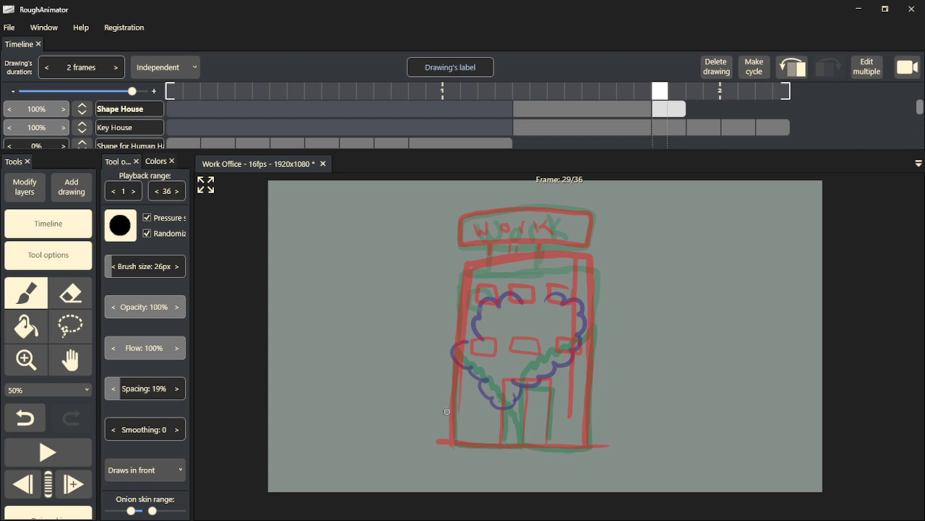
drag(451, 435, 454, 355)
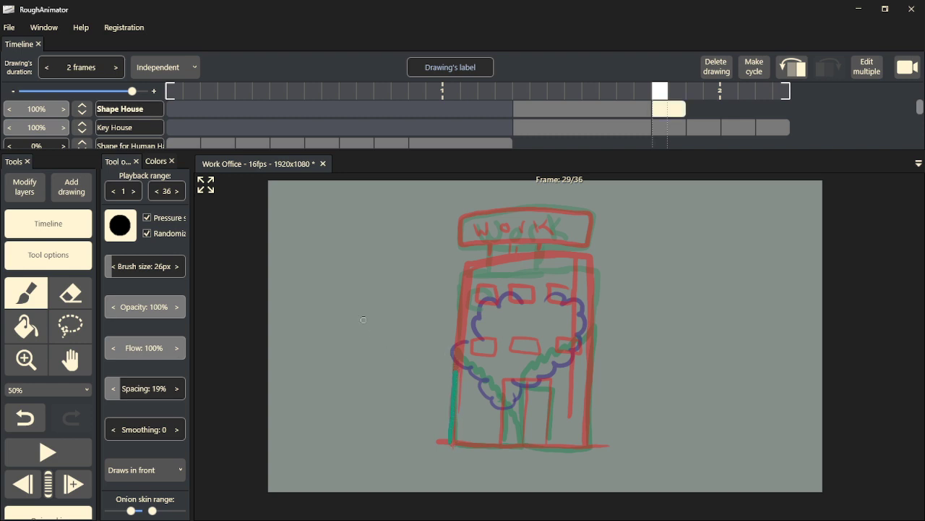
key(ctrl+z)
click(156, 161)
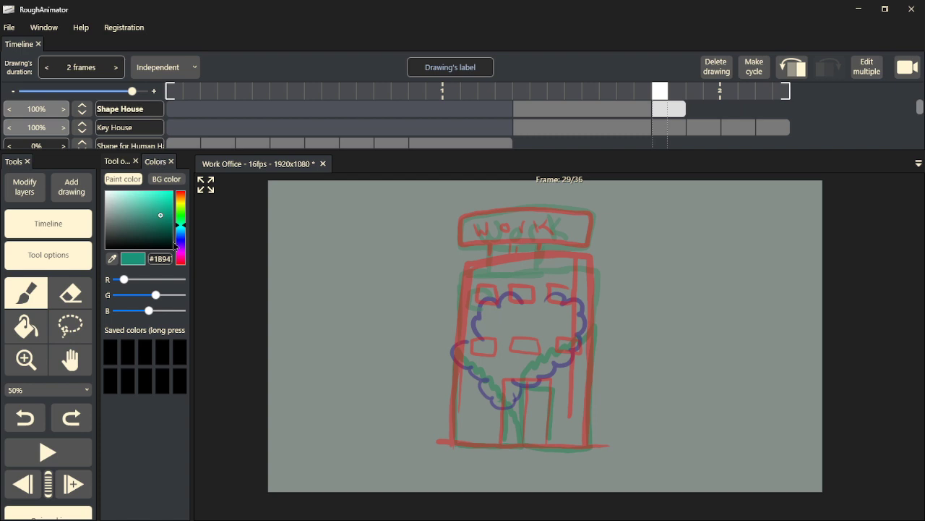
click(179, 247)
click(117, 162)
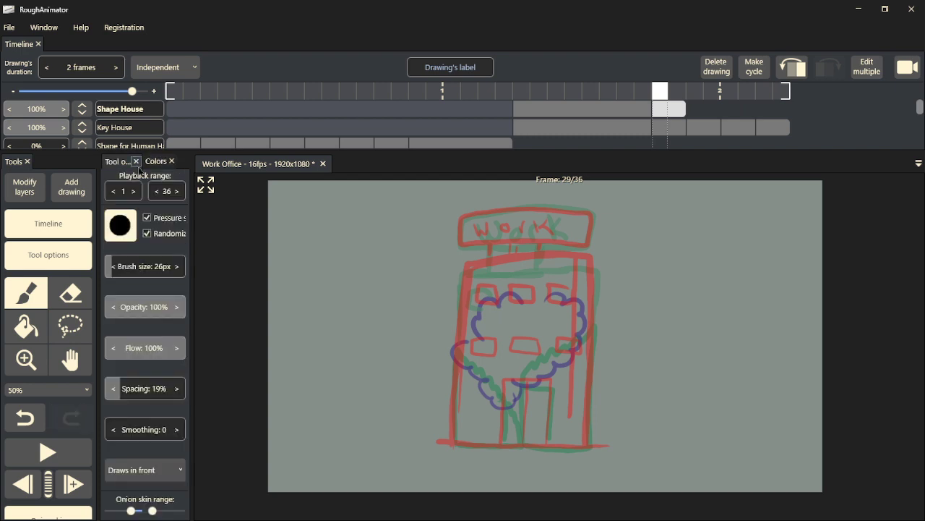
- Trace the explosion cloud and the surrounding building with its upper windows and door in purple on Shape House at frame 29
mouse_move(522, 388)
mouse_down()
mouse_move(505, 406)
mouse_move(454, 352)
mouse_move(486, 343)
mouse_move(477, 323)
mouse_move(488, 302)
mouse_move(498, 306)
mouse_move(516, 290)
mouse_move(573, 300)
mouse_move(583, 316)
mouse_move(571, 363)
mouse_move(519, 372)
mouse_up()
mouse_move(452, 367)
mouse_down()
mouse_move(448, 433)
mouse_move(607, 442)
mouse_move(586, 427)
mouse_move(594, 254)
mouse_move(477, 254)
mouse_move(464, 274)
mouse_move(454, 351)
mouse_up()
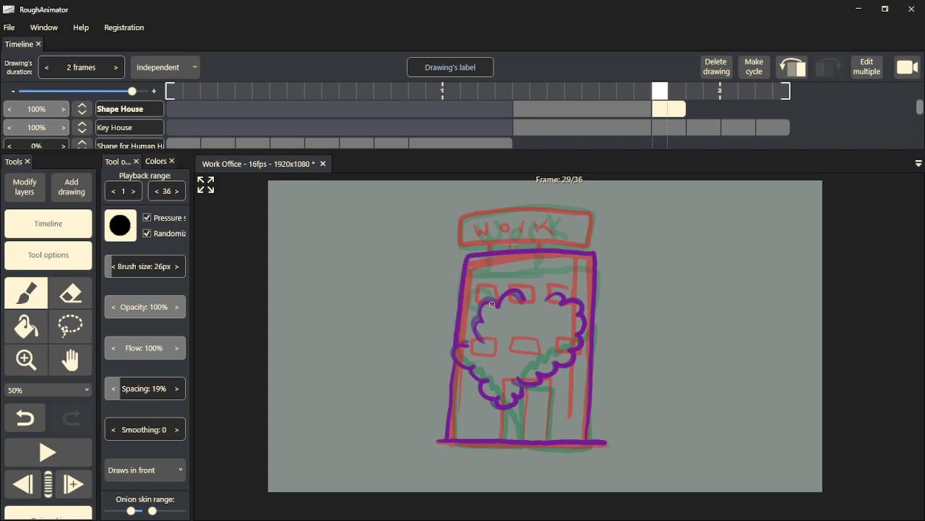
mouse_move(480, 309)
mouse_down()
mouse_move(468, 302)
mouse_move(491, 292)
mouse_move(490, 304)
mouse_up()
mouse_move(522, 288)
mouse_down()
mouse_move(535, 288)
mouse_move(528, 299)
mouse_move(572, 284)
mouse_move(565, 306)
mouse_up()
mouse_move(551, 443)
mouse_down()
mouse_move(554, 378)
mouse_move(535, 400)
mouse_move(529, 387)
mouse_move(524, 441)
mouse_up()
drag(502, 406, 500, 438)
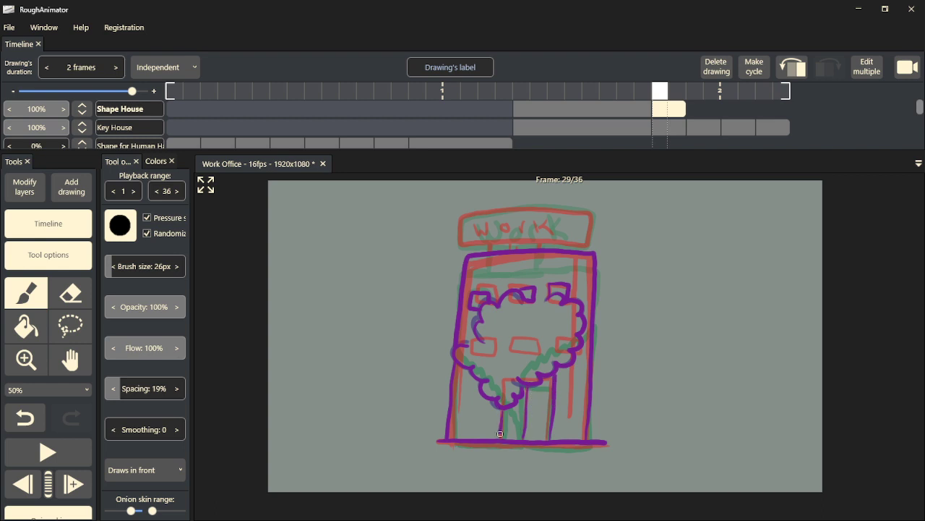
- Add puff details inside the explosion cloud and draw the "Work" rooftop sign on Shape House at frame 29
drag(506, 377, 497, 360)
drag(542, 339, 546, 350)
mouse_move(562, 320)
mouse_down()
mouse_move(537, 311)
mouse_move(507, 323)
mouse_up()
mouse_move(540, 243)
mouse_down()
mouse_move(465, 243)
mouse_move(464, 218)
mouse_move(590, 210)
mouse_move(580, 243)
mouse_move(495, 236)
mouse_move(475, 224)
mouse_move(504, 233)
mouse_move(535, 219)
mouse_move(555, 233)
mouse_up()
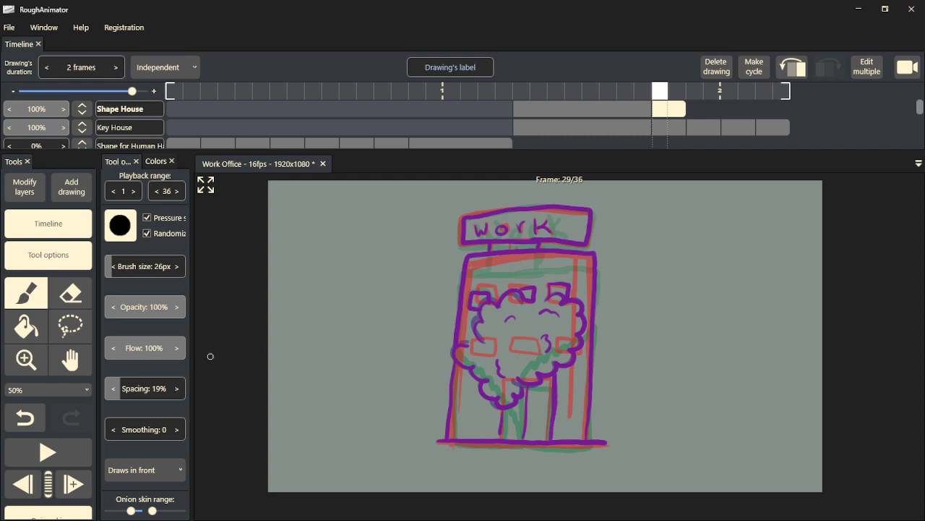
- Add a 2-frame Shape House drawing at frame 31 and trace the larger explosion cloud's outline in purple
click(84, 483)
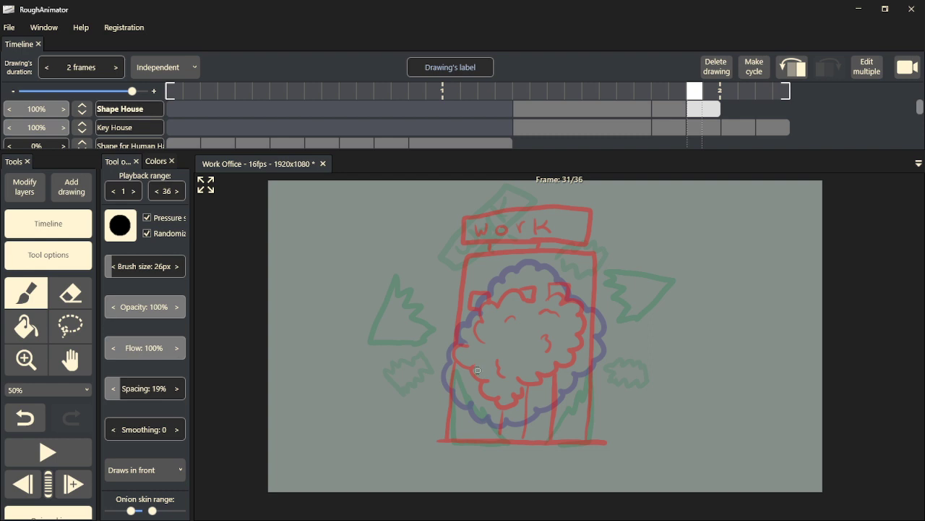
mouse_move(475, 318)
mouse_down()
mouse_move(443, 378)
mouse_move(463, 408)
mouse_move(501, 425)
mouse_move(560, 402)
mouse_move(603, 355)
mouse_move(602, 328)
mouse_move(538, 263)
mouse_move(508, 270)
mouse_move(468, 321)
mouse_up()
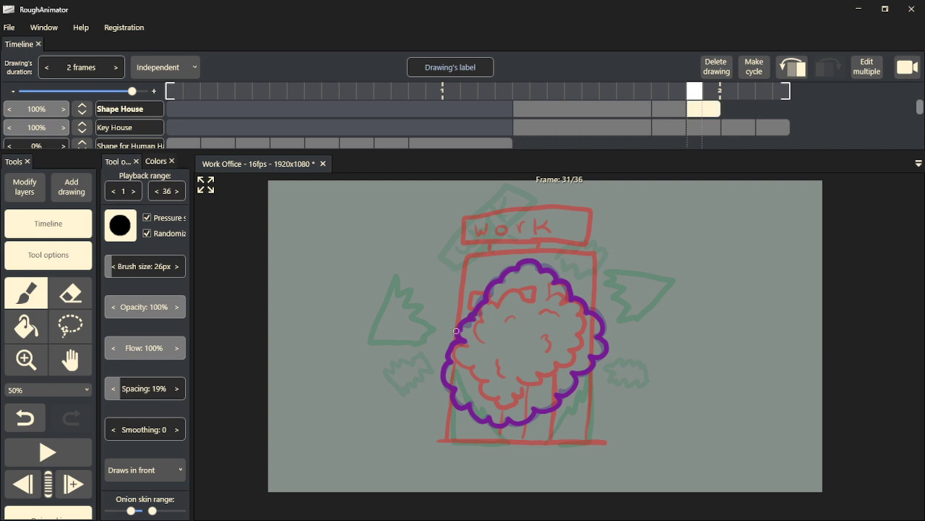
- Draw the remaining lower building walls and cracked edges beneath the explosion cloud in purple on Shape House at frame 31
click(667, 92)
drag(666, 91, 698, 95)
drag(458, 331, 464, 269)
key(ctrl+z)
mouse_move(450, 393)
mouse_down()
mouse_move(449, 437)
mouse_move(509, 438)
mouse_move(541, 415)
mouse_move(528, 440)
mouse_move(588, 440)
mouse_move(592, 369)
mouse_move(582, 397)
mouse_move(560, 399)
mouse_move(527, 439)
mouse_up()
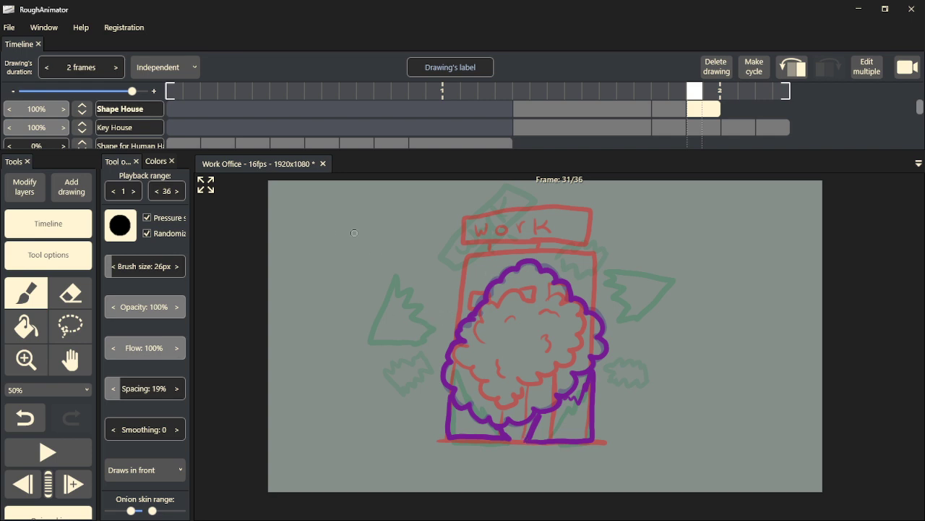
- Raise the opacity of the Action Lines layer to show the debris paths over the Shape House drawings
scroll(283, 139, down, 4)
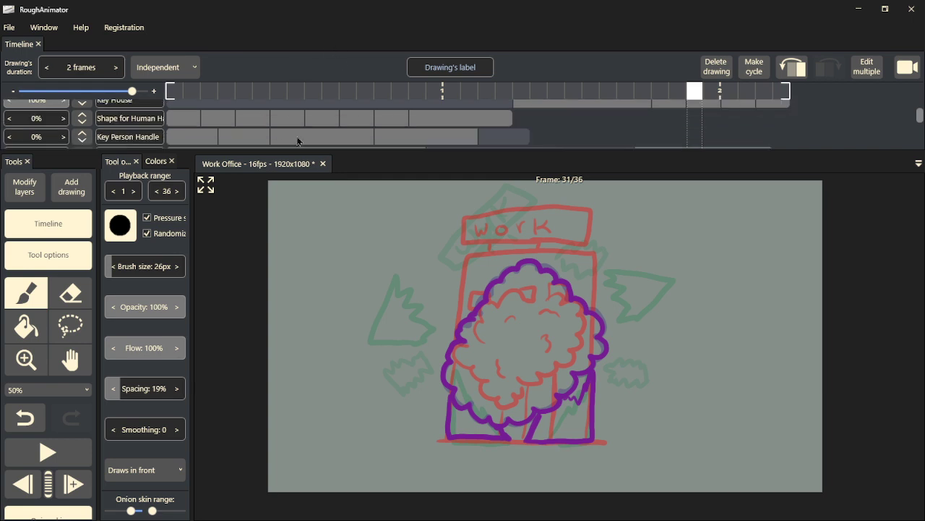
scroll(224, 127, up, 4)
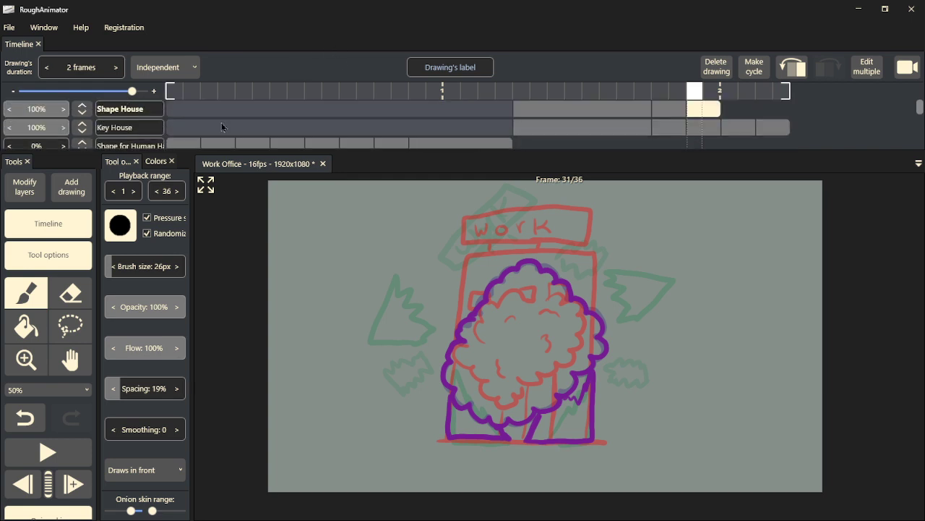
scroll(156, 105, down, 1)
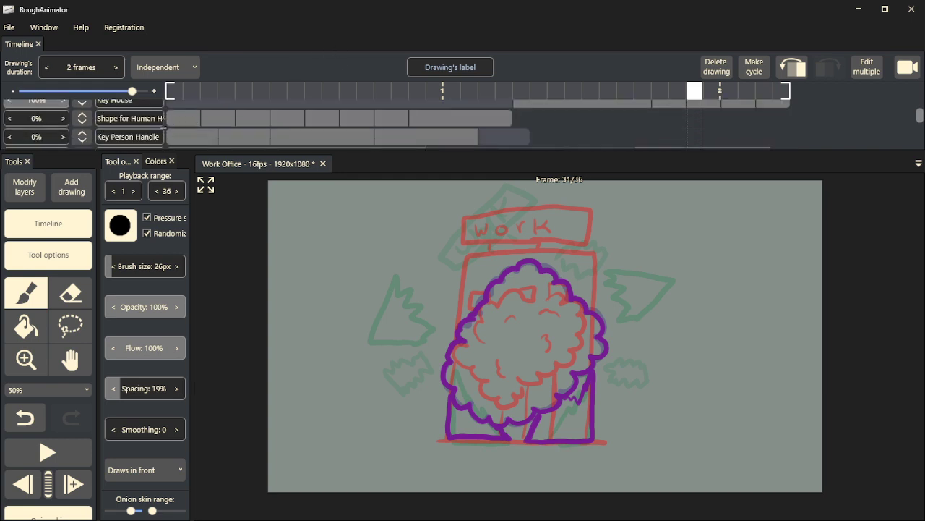
scroll(160, 128, down, 2)
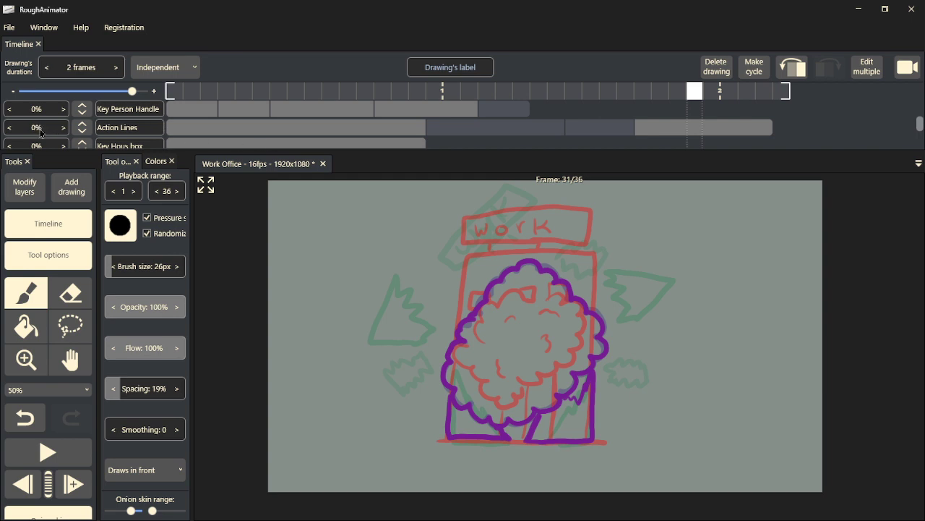
drag(40, 130, 145, 137)
scroll(594, 121, up, 3)
scroll(636, 118, down, 1)
scroll(671, 118, up, 1)
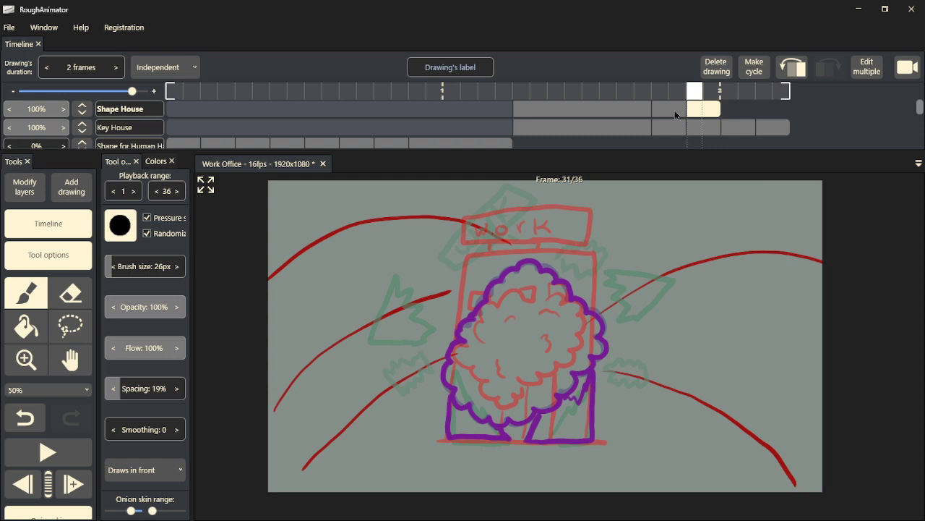
- Compare the Shape House drawings at frames 29 and 31 against the action lines
click(665, 93)
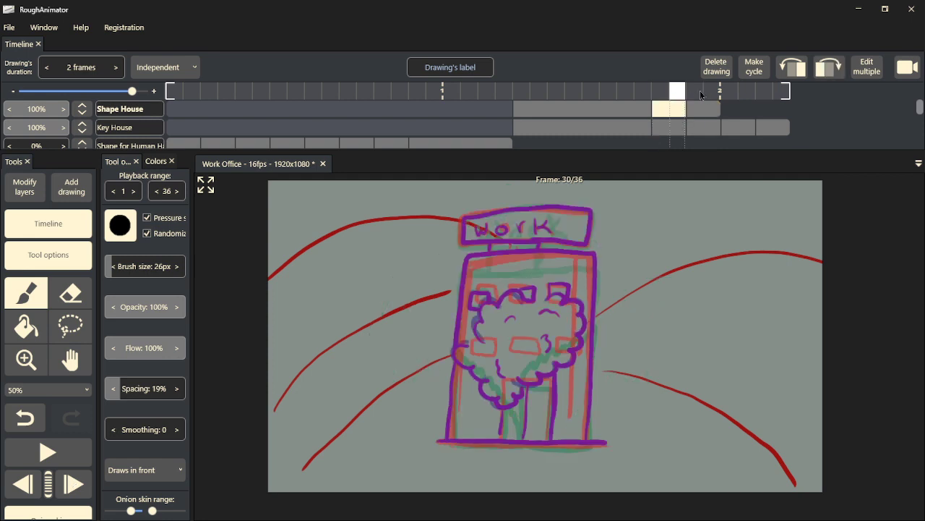
click(700, 90)
click(671, 95)
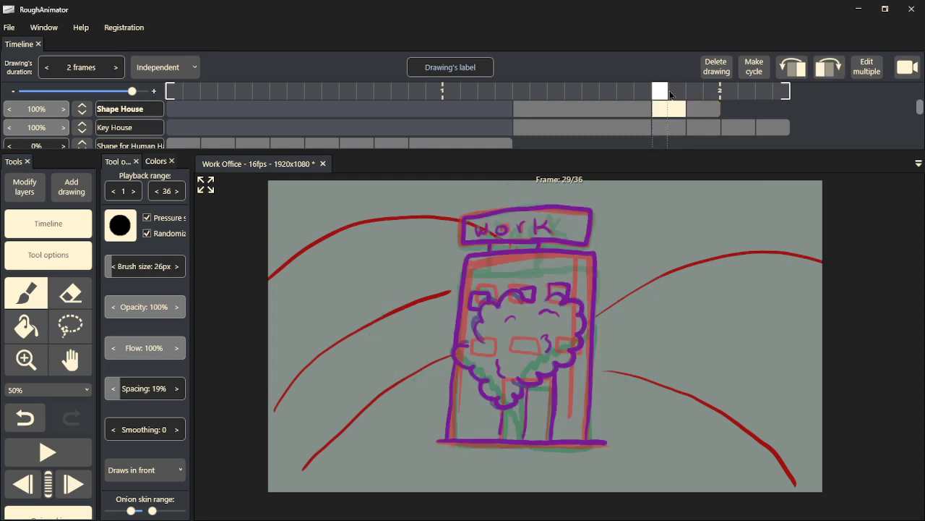
click(699, 91)
click(662, 99)
click(693, 109)
click(671, 110)
click(700, 110)
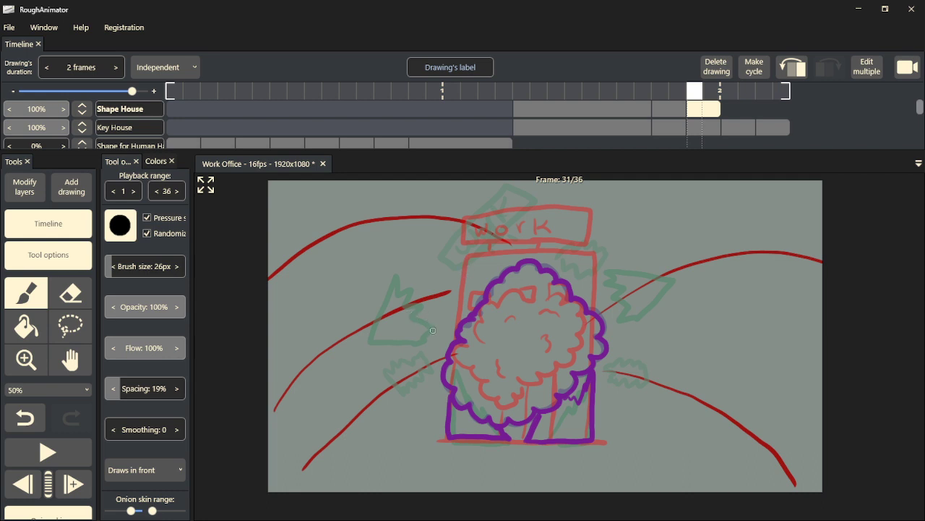
- Draw four flying debris pieces and the tilted "Work" sign around the cloud in purple on Shape House at frame 31
mouse_move(432, 330)
mouse_down()
mouse_move(433, 331)
mouse_move(374, 341)
mouse_move(394, 286)
mouse_move(429, 331)
mouse_up()
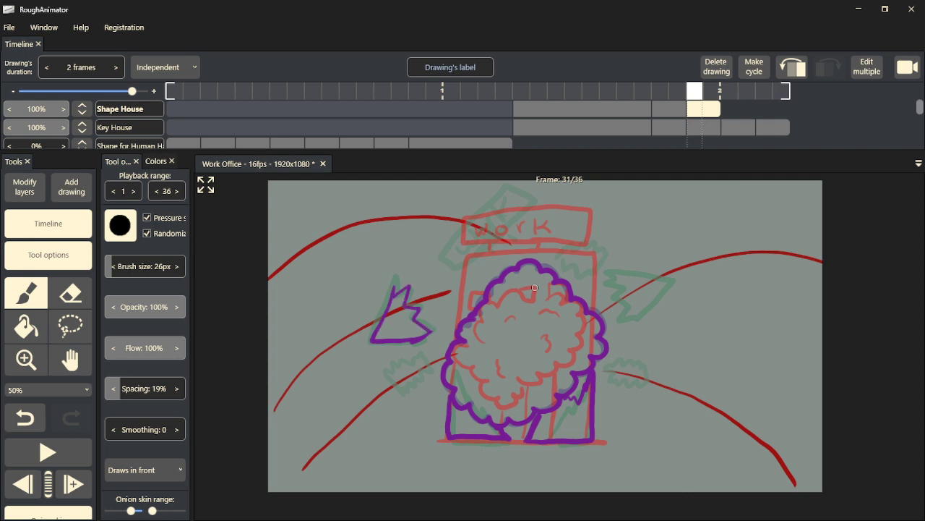
mouse_move(626, 287)
mouse_down()
mouse_move(618, 319)
mouse_move(670, 288)
mouse_move(609, 273)
mouse_move(618, 289)
mouse_up()
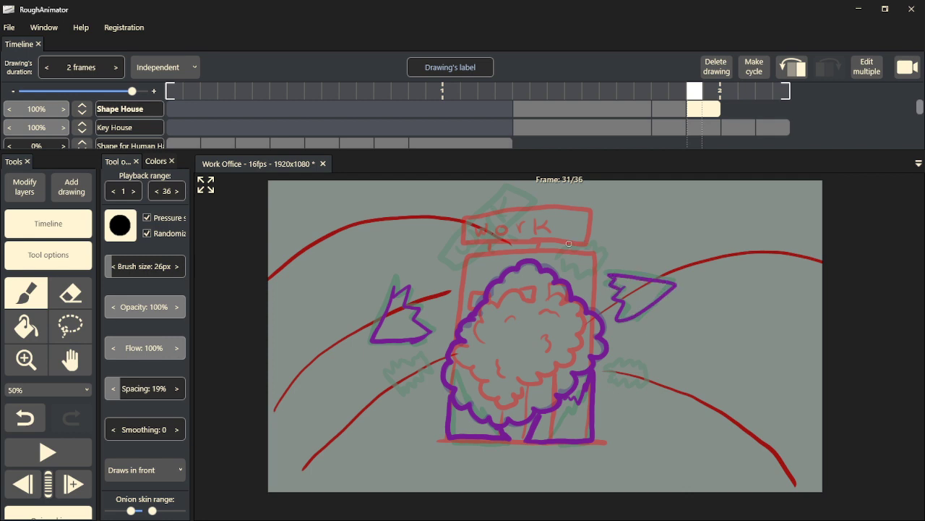
mouse_move(562, 258)
mouse_down()
mouse_move(599, 272)
mouse_move(617, 256)
mouse_move(582, 244)
mouse_up()
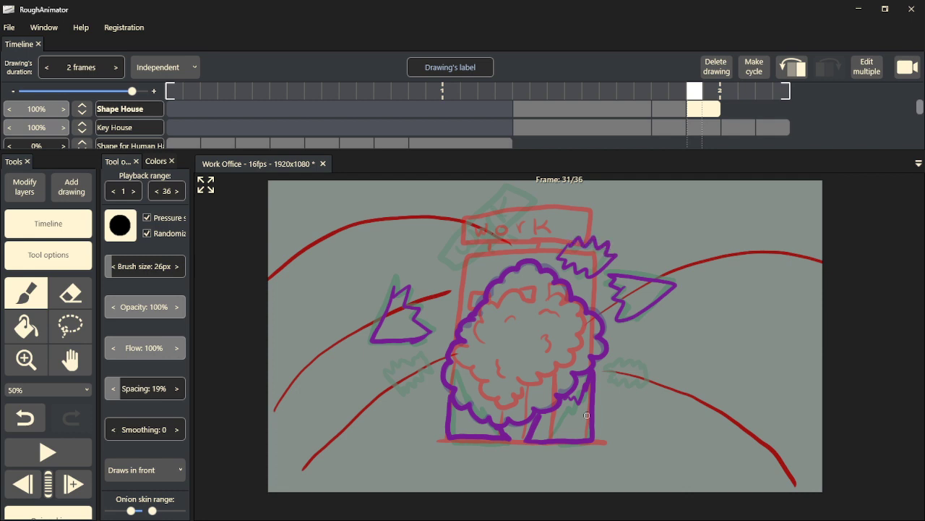
mouse_move(611, 368)
mouse_down()
mouse_move(608, 383)
mouse_move(652, 375)
mouse_move(641, 360)
mouse_move(609, 359)
mouse_up()
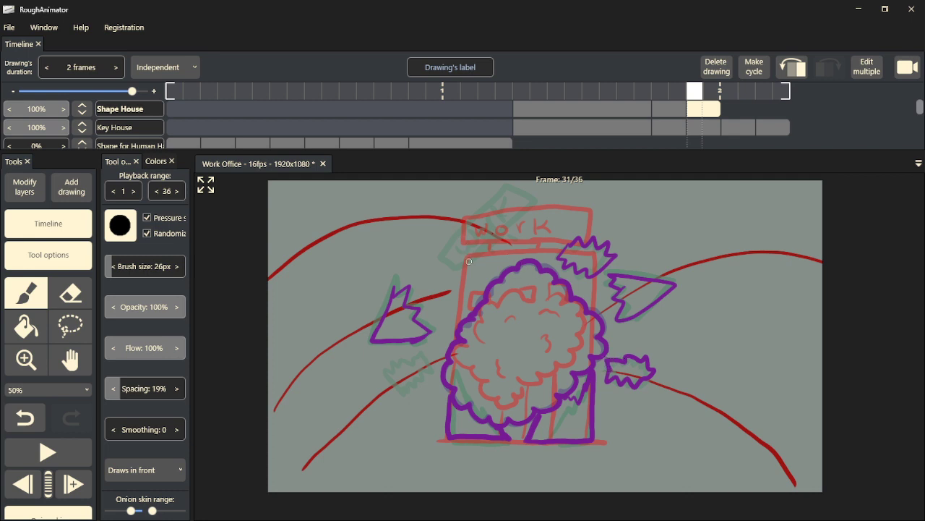
mouse_move(465, 259)
mouse_down()
mouse_move(512, 197)
mouse_move(491, 188)
mouse_move(467, 200)
mouse_move(443, 249)
mouse_move(459, 263)
mouse_move(496, 224)
mouse_move(506, 228)
mouse_up()
mouse_move(451, 236)
mouse_down()
mouse_move(457, 252)
mouse_move(491, 215)
mouse_move(485, 195)
mouse_up()
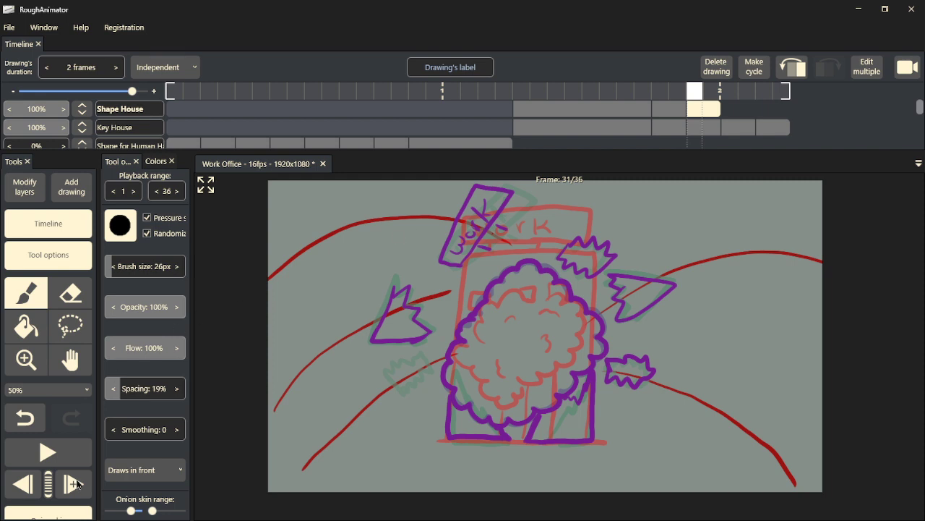
- Add a 2-frame Shape House drawing at frame 33 and draw the tumbling sign and five debris pieces farther out
click(75, 483)
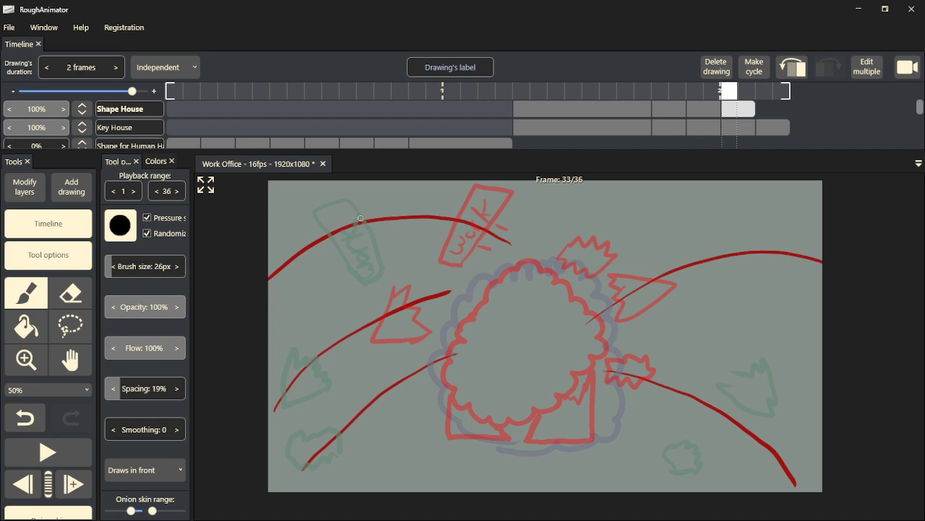
mouse_move(360, 215)
mouse_down()
mouse_move(380, 267)
mouse_move(360, 275)
mouse_move(320, 209)
mouse_move(350, 200)
mouse_move(366, 225)
mouse_up()
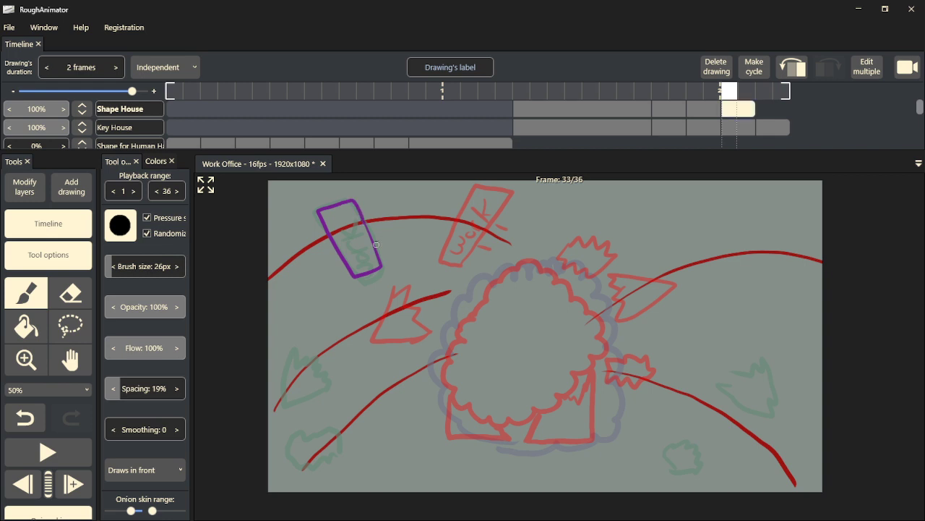
drag(366, 264, 354, 253)
mouse_move(282, 404)
mouse_down()
mouse_move(290, 360)
mouse_move(308, 355)
mouse_move(330, 374)
mouse_move(284, 402)
mouse_up()
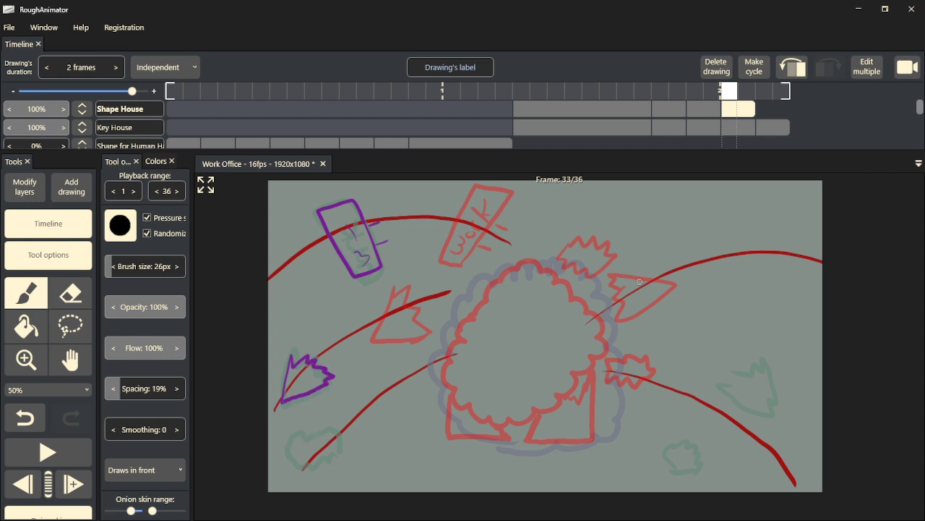
mouse_move(608, 202)
mouse_down()
mouse_move(603, 221)
mouse_move(639, 215)
mouse_move(614, 197)
mouse_up()
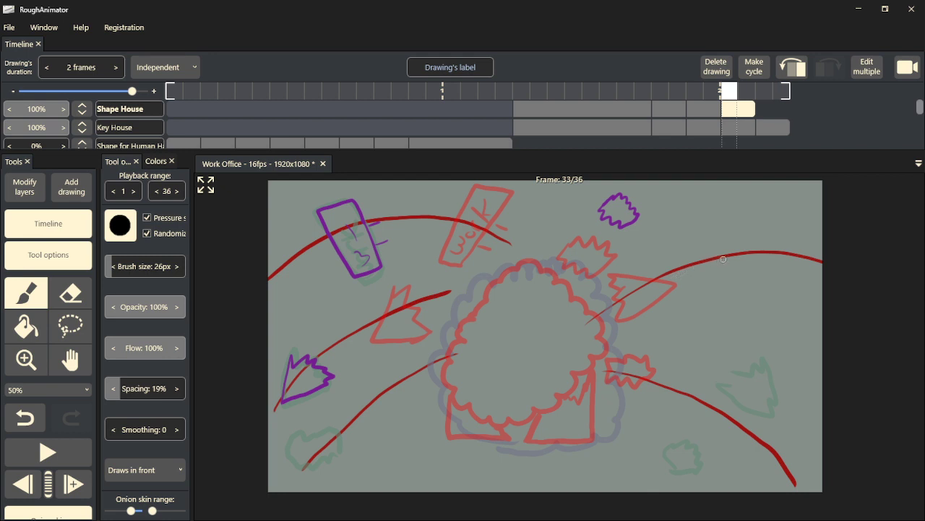
mouse_move(717, 246)
mouse_down()
mouse_move(693, 257)
mouse_move(701, 269)
mouse_move(694, 279)
mouse_move(708, 283)
mouse_move(757, 253)
mouse_move(712, 246)
mouse_up()
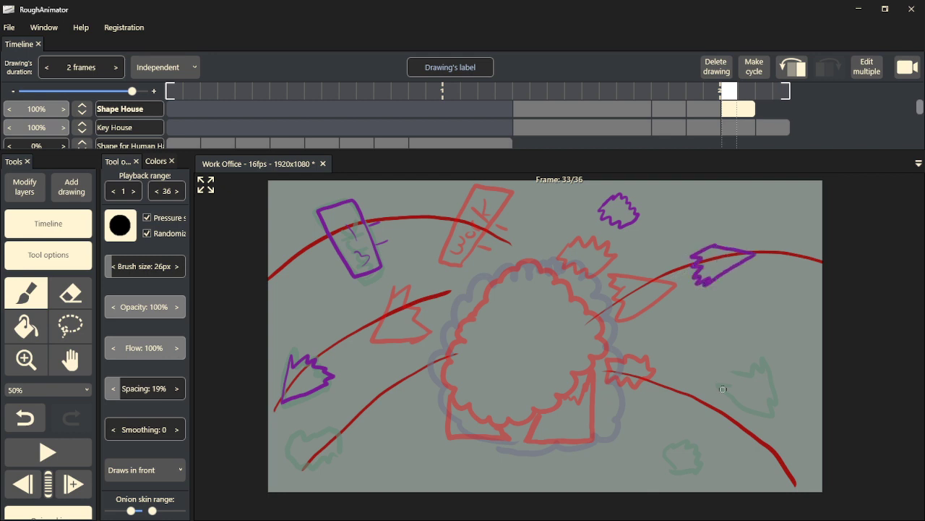
mouse_move(693, 410)
mouse_down()
mouse_move(677, 383)
mouse_move(686, 382)
mouse_move(720, 389)
mouse_move(728, 403)
mouse_move(683, 417)
mouse_up()
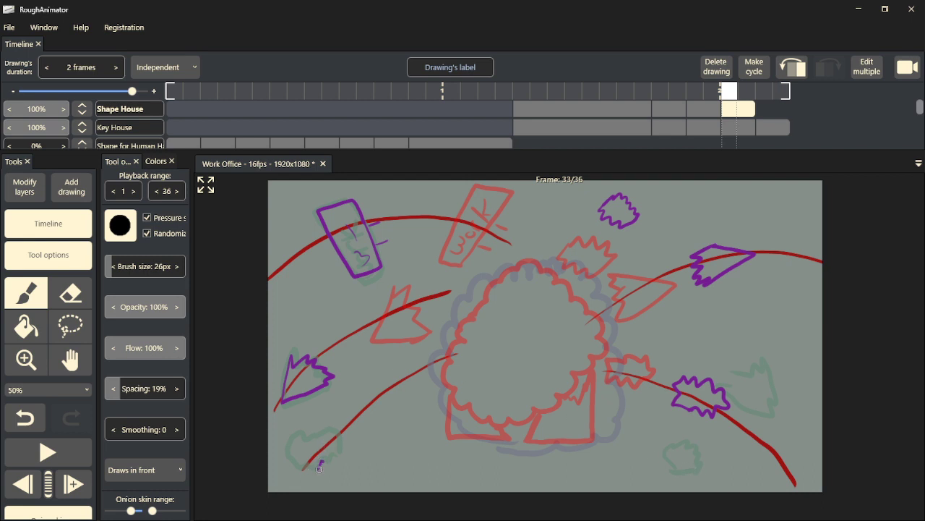
mouse_move(318, 469)
mouse_down()
mouse_move(293, 472)
mouse_move(285, 458)
mouse_move(292, 442)
mouse_move(328, 432)
mouse_move(327, 459)
mouse_up()
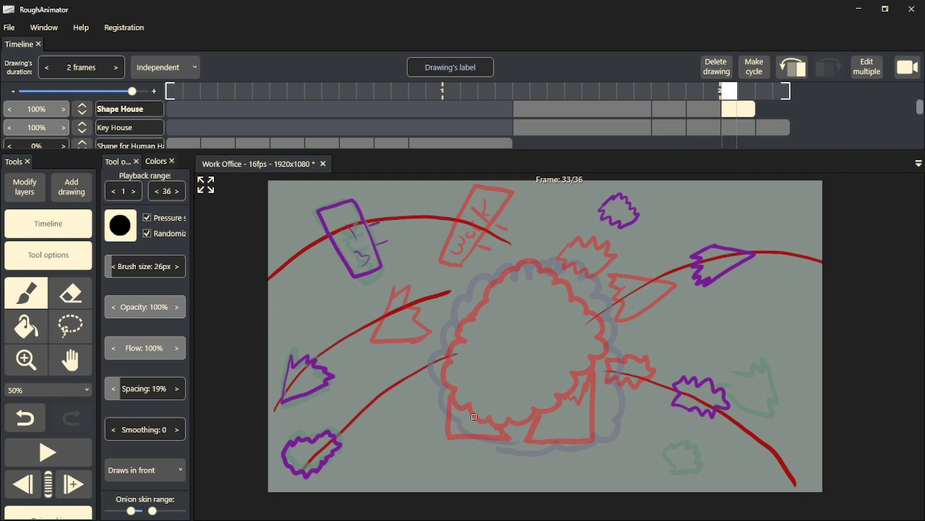
- Trace the larger explosion cloud in purple at frame 33 and add curved puff details inside it
mouse_move(507, 446)
mouse_down()
mouse_move(455, 421)
mouse_move(435, 376)
mouse_move(450, 340)
mouse_move(488, 279)
mouse_move(526, 270)
mouse_move(588, 275)
mouse_move(614, 318)
mouse_move(610, 435)
mouse_move(497, 445)
mouse_up()
drag(504, 380, 494, 344)
mouse_move(536, 324)
mouse_down()
mouse_move(561, 318)
mouse_move(584, 340)
mouse_up()
mouse_move(580, 365)
mouse_down()
mouse_move(579, 405)
mouse_move(567, 407)
mouse_up()
mouse_move(517, 421)
mouse_down()
mouse_move(527, 422)
mouse_move(497, 397)
mouse_up()
mouse_move(482, 330)
mouse_down()
mouse_move(491, 310)
mouse_move(512, 296)
mouse_up()
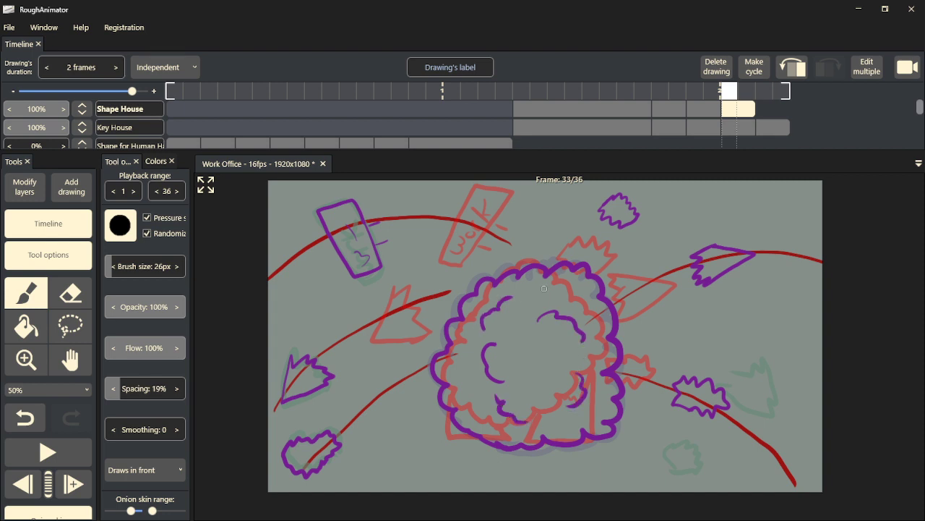
drag(546, 346, 556, 351)
drag(570, 285, 590, 309)
- Add a 2-frame Shape House drawing at frame 35 and draw the widened explosion cloud with inner puff details
click(85, 479)
mouse_move(504, 447)
mouse_down()
mouse_move(442, 447)
mouse_move(408, 430)
mouse_move(394, 396)
mouse_move(415, 308)
mouse_move(438, 285)
mouse_move(499, 261)
mouse_move(569, 257)
mouse_move(602, 267)
mouse_move(627, 287)
mouse_move(656, 385)
mouse_move(646, 408)
mouse_move(631, 423)
mouse_move(522, 441)
mouse_move(483, 426)
mouse_move(496, 444)
mouse_up()
drag(436, 407, 417, 371)
mouse_move(451, 333)
mouse_down()
mouse_move(468, 300)
mouse_move(480, 297)
mouse_up()
drag(571, 304, 606, 327)
drag(603, 359, 620, 382)
mouse_move(533, 397)
mouse_down()
mouse_move(546, 404)
mouse_move(540, 418)
mouse_up()
drag(483, 394, 486, 360)
drag(532, 335, 556, 363)
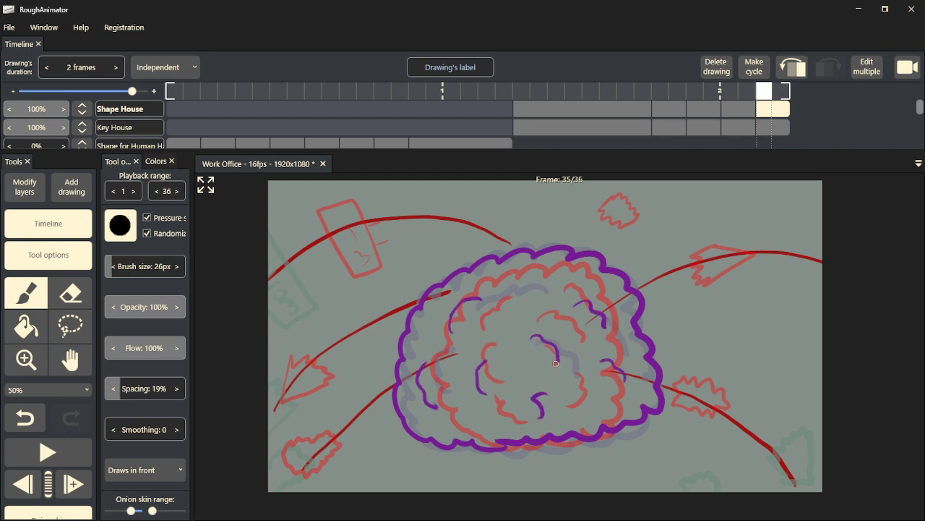
drag(544, 279, 517, 295)
- Draw five debris pieces and the "Work" sign flying off the canvas edges on Shape House at frame 35
mouse_move(269, 432)
mouse_down()
mouse_move(289, 409)
mouse_move(269, 380)
mouse_up()
mouse_move(302, 493)
mouse_down()
mouse_move(306, 474)
mouse_move(288, 450)
mouse_move(270, 469)
mouse_up()
mouse_move(770, 462)
mouse_down()
mouse_move(789, 482)
mouse_move(816, 483)
mouse_move(794, 440)
mouse_move(775, 453)
mouse_up()
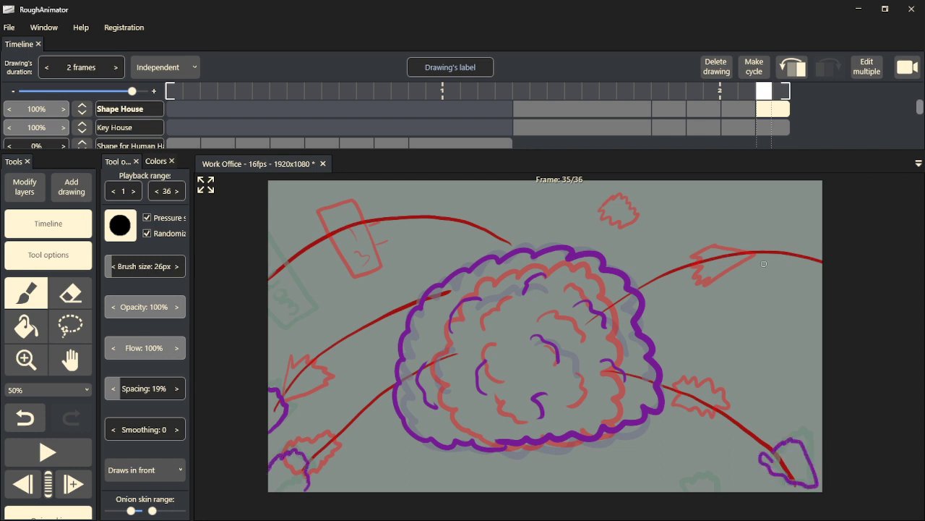
mouse_move(771, 245)
mouse_down()
mouse_move(770, 266)
mouse_move(813, 251)
mouse_move(792, 243)
mouse_up()
drag(645, 186, 657, 178)
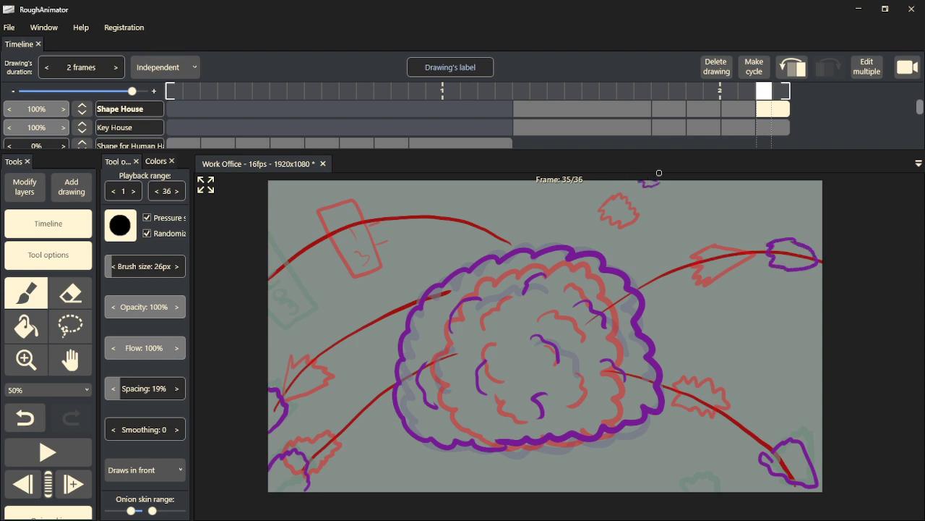
mouse_move(272, 240)
mouse_down()
mouse_move(288, 316)
mouse_move(278, 322)
mouse_move(279, 292)
mouse_up()
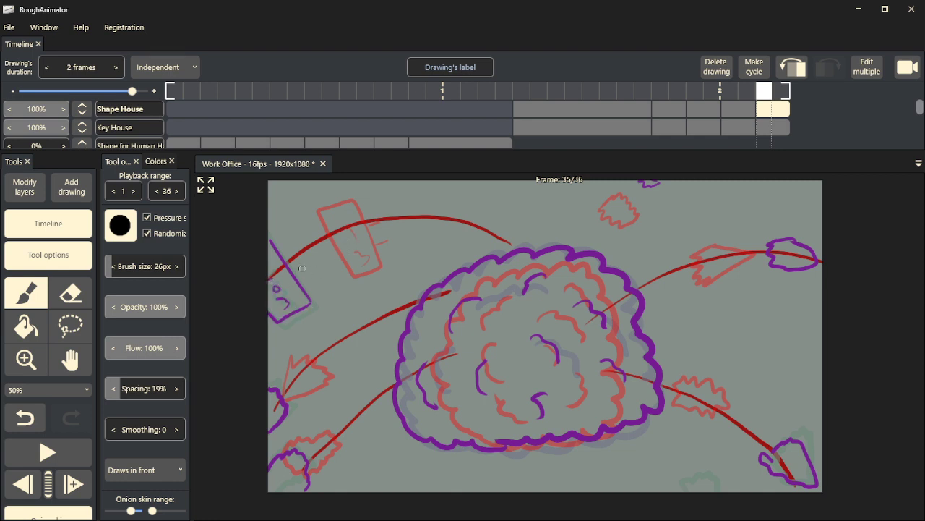
drag(283, 258, 305, 242)
- Extend the onion skin range forward and insert a blank 2-frame Shape House drawing at frame 33, between the existing explosion drawings
click(73, 484)
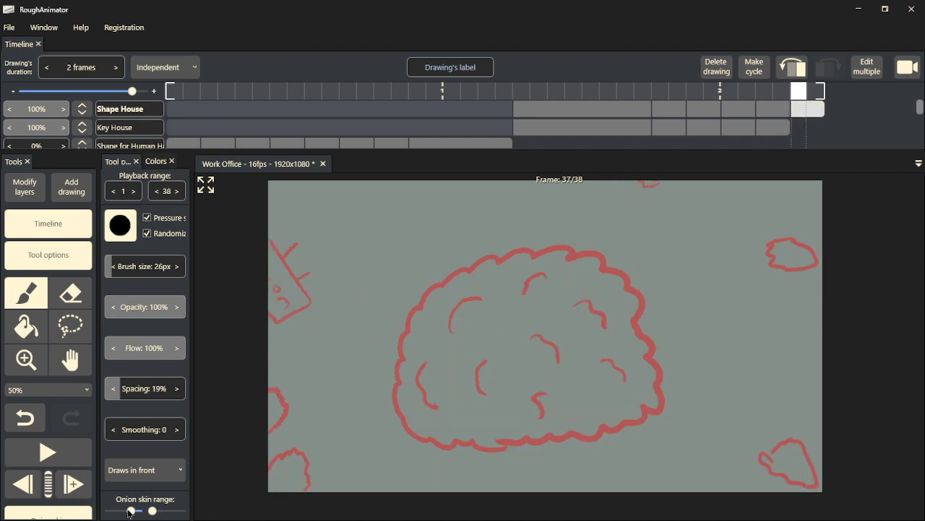
drag(154, 514, 163, 513)
click(796, 71)
click(796, 70)
click(796, 70)
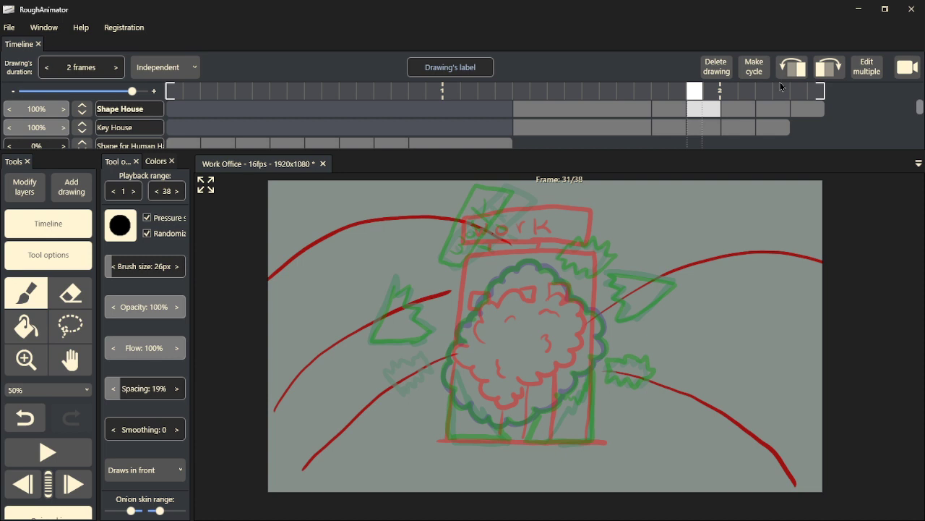
click(828, 70)
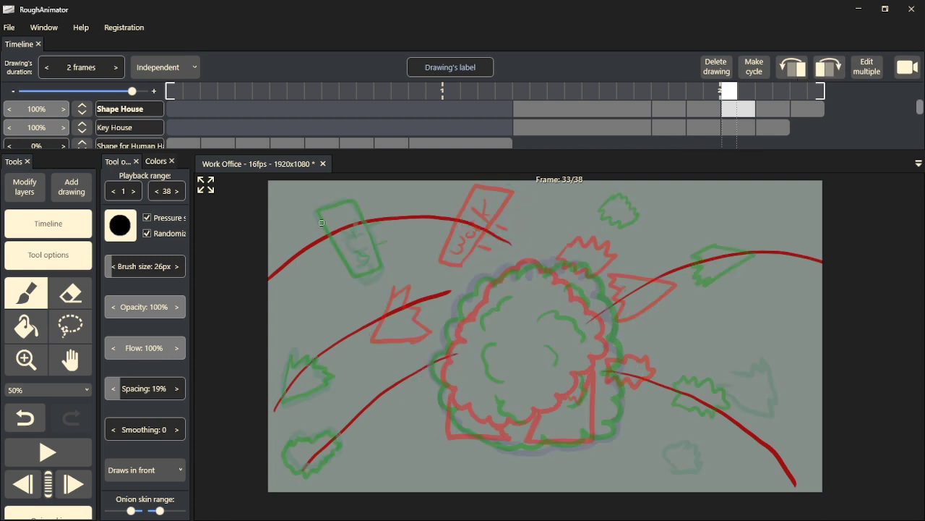
- Draw the in-between sign and five debris pieces in purple along the action lines on Shape House at frame 33
mouse_move(397, 197)
mouse_down()
mouse_move(395, 259)
mouse_move(415, 260)
mouse_move(429, 195)
mouse_move(402, 202)
mouse_move(409, 245)
mouse_up()
drag(443, 208, 428, 209)
mouse_move(363, 356)
mouse_down()
mouse_move(324, 373)
mouse_move(329, 338)
mouse_move(350, 334)
mouse_move(363, 355)
mouse_up()
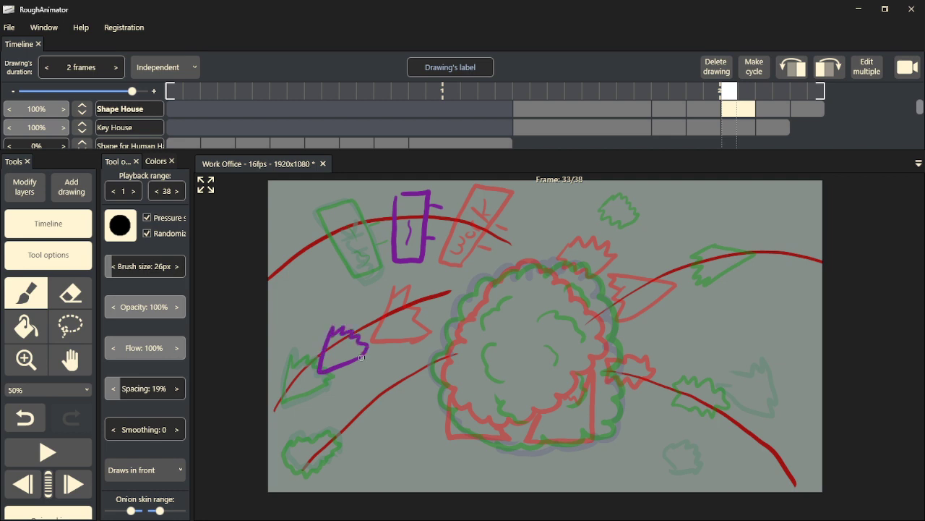
mouse_move(372, 407)
mouse_down()
mouse_move(350, 427)
mouse_move(338, 424)
mouse_move(345, 400)
mouse_move(382, 402)
mouse_up()
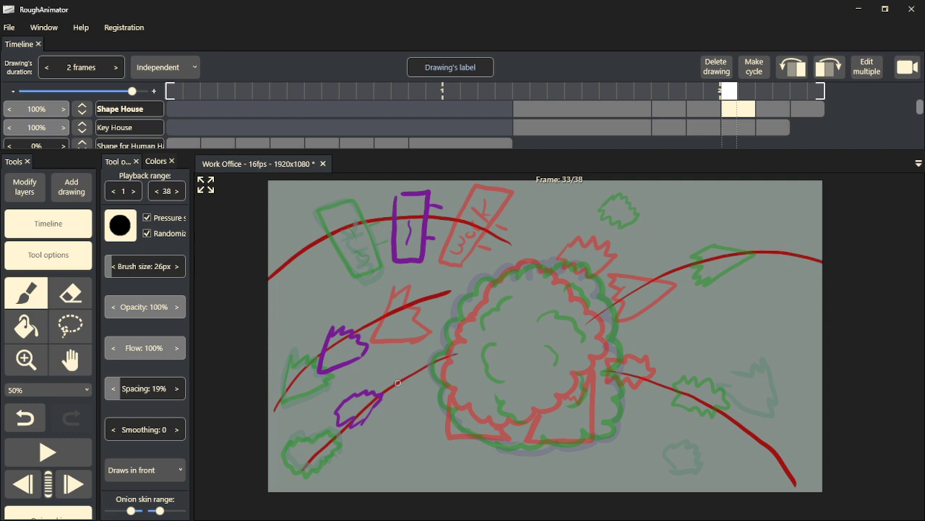
mouse_move(700, 407)
mouse_down()
mouse_move(675, 401)
mouse_move(669, 383)
mouse_move(679, 371)
mouse_move(694, 395)
mouse_up()
mouse_move(689, 284)
mouse_down()
mouse_move(665, 286)
mouse_move(648, 274)
mouse_move(669, 259)
mouse_move(713, 261)
mouse_move(691, 265)
mouse_up()
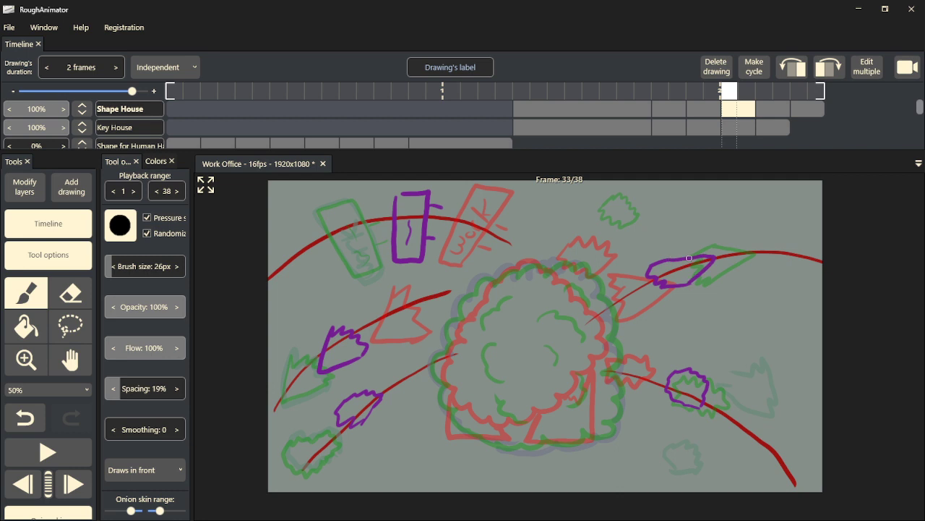
mouse_move(611, 227)
mouse_down()
mouse_move(608, 239)
mouse_move(594, 211)
mouse_move(630, 224)
mouse_move(625, 244)
mouse_up()
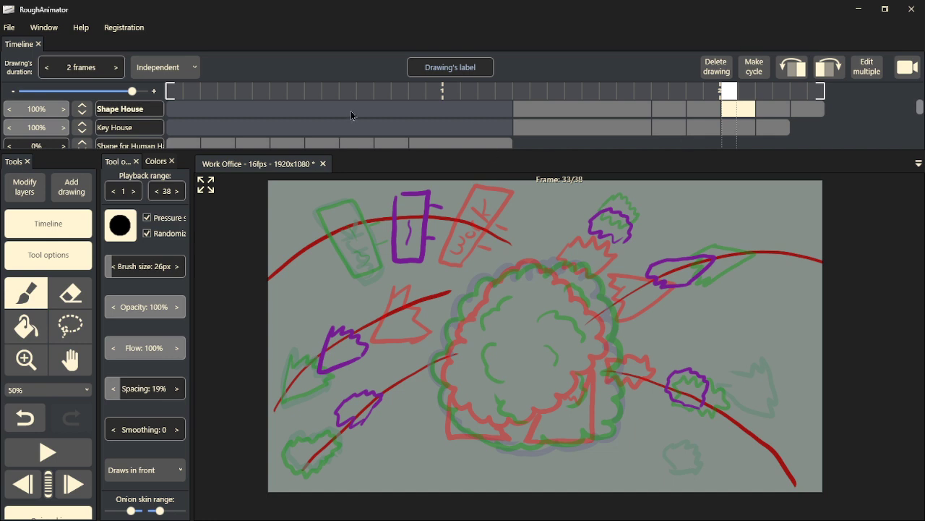
- Play back the animation to review the explosion's motion
key(space)
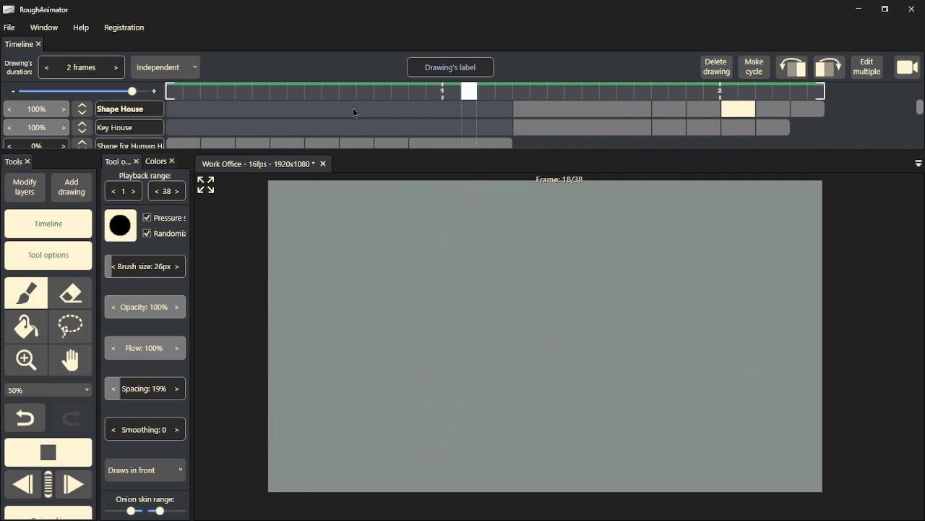
key(space)
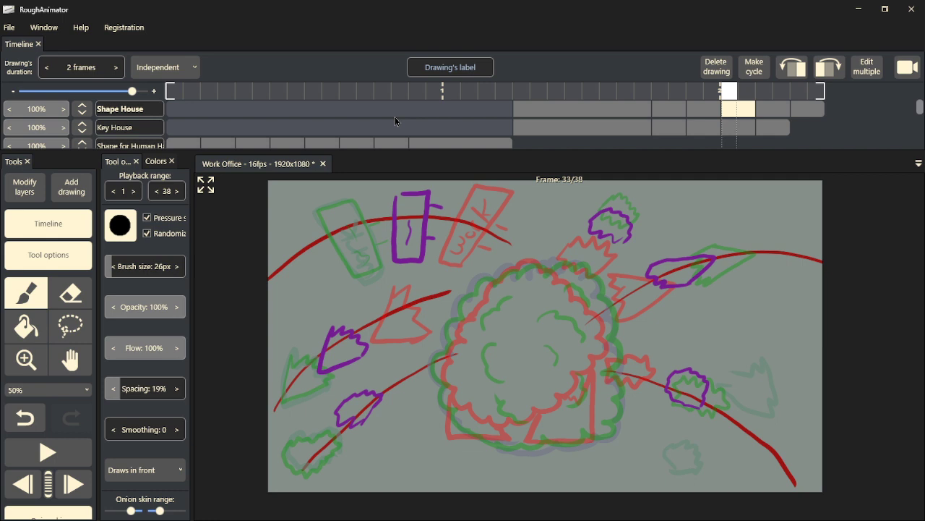
- Look over the layer stack and replay the whole animation from frame 1 to 38
scroll(181, 120, down, 1)
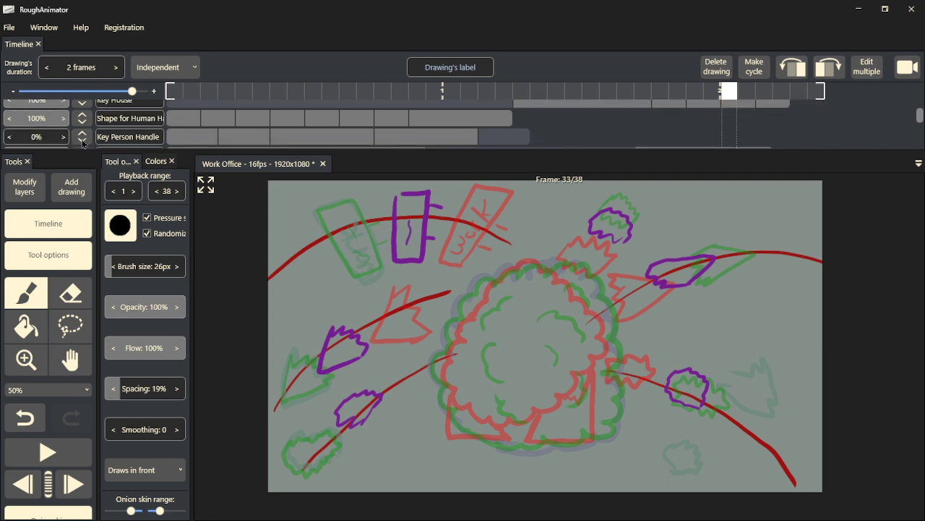
scroll(83, 143, up, 1)
scroll(87, 130, down, 2)
scroll(86, 132, up, 3)
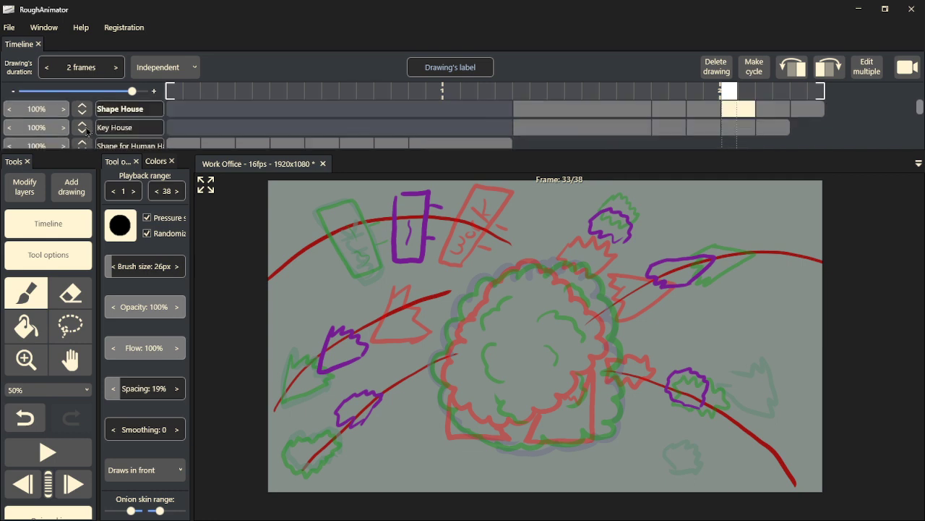
key(space)
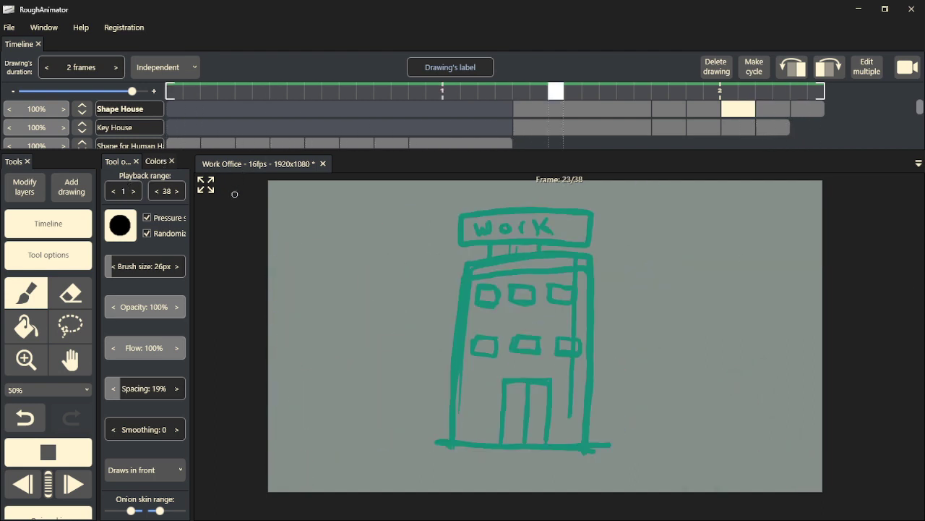
key(space)
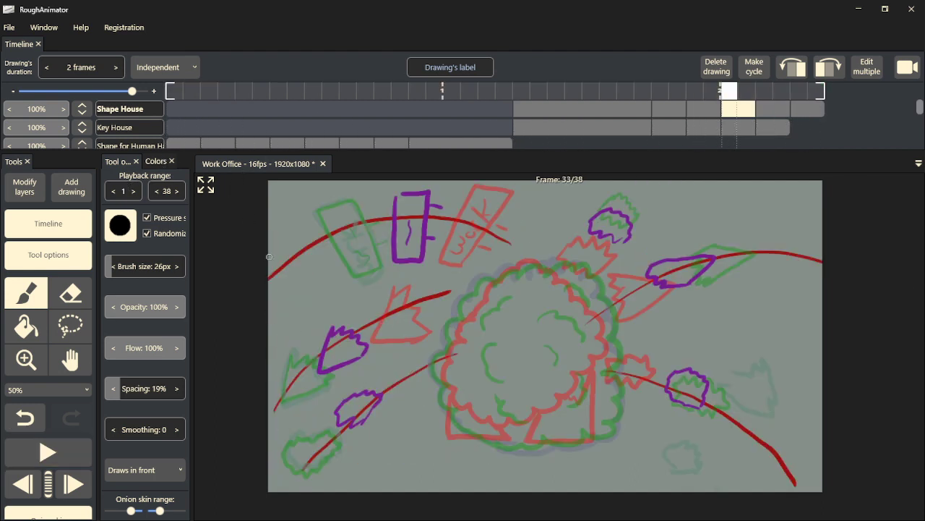
- Try hiding the Action Lines layer and showing Key Person Handle at 43% opacity on frame 1
drag(721, 89, 172, 90)
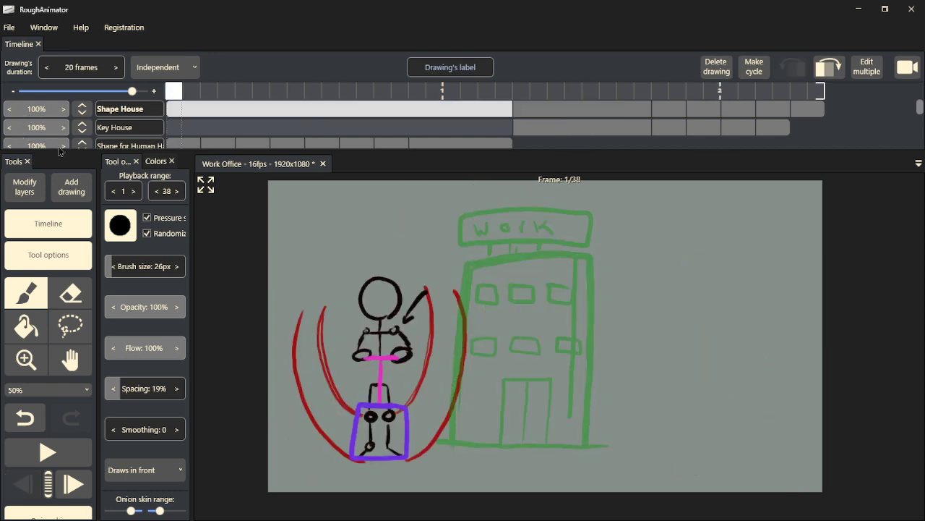
scroll(22, 127, down, 3)
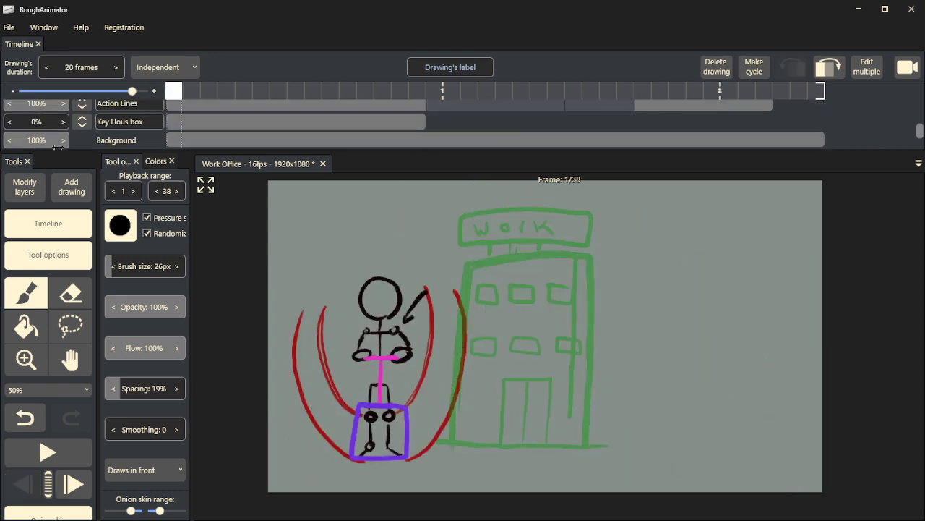
scroll(57, 146, up, 1)
drag(53, 136, 21, 137)
scroll(43, 132, up, 2)
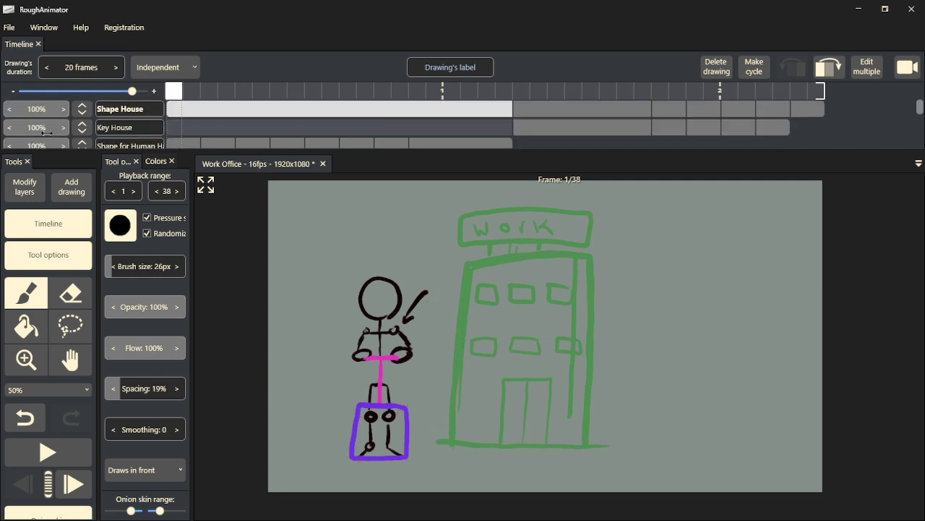
scroll(43, 132, down, 2)
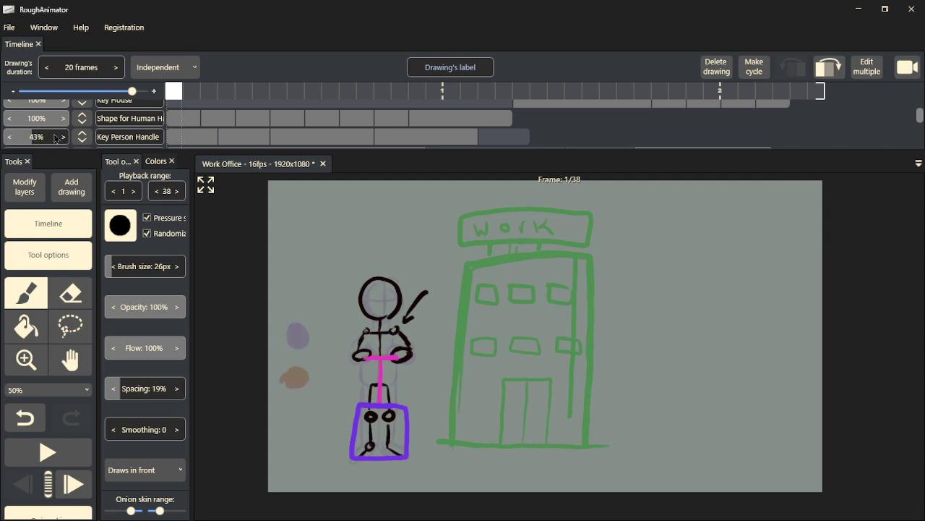
scroll(51, 136, up, 2)
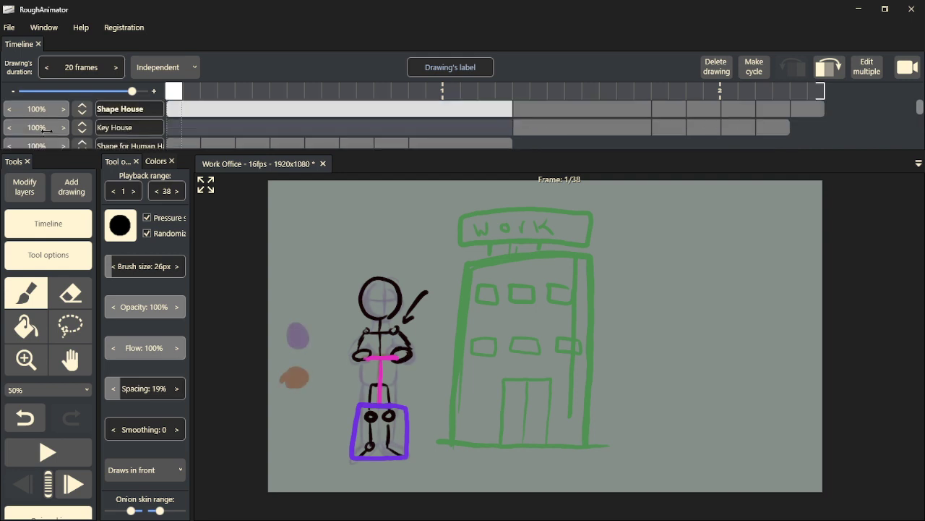
scroll(45, 130, down, 3)
scroll(80, 133, up, 3)
- Set the Action Lines layer's opacity to 51% and fade out the Key Person Handle layer
drag(160, 94, 520, 90)
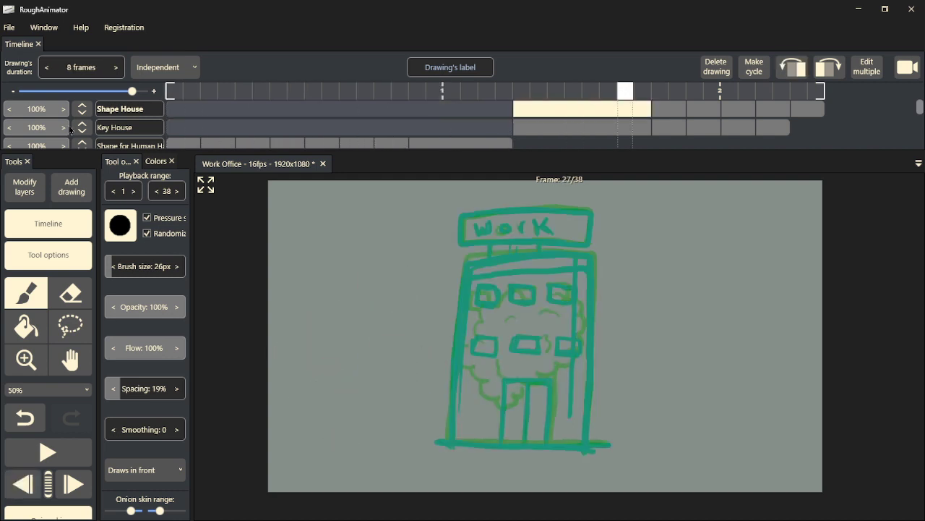
scroll(70, 131, down, 3)
key(Home)
drag(34, 127, 61, 136)
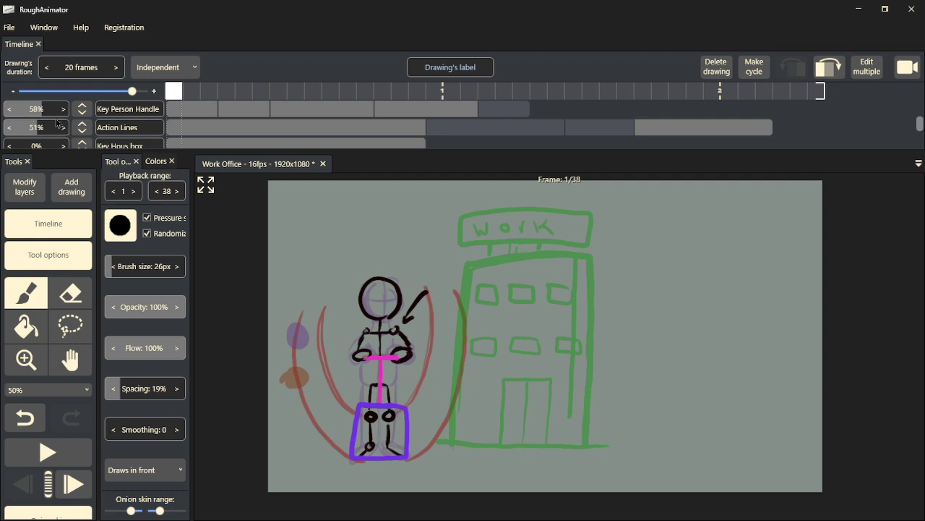
scroll(58, 123, up, 2)
drag(38, 141, 6, 143)
scroll(65, 147, down, 3)
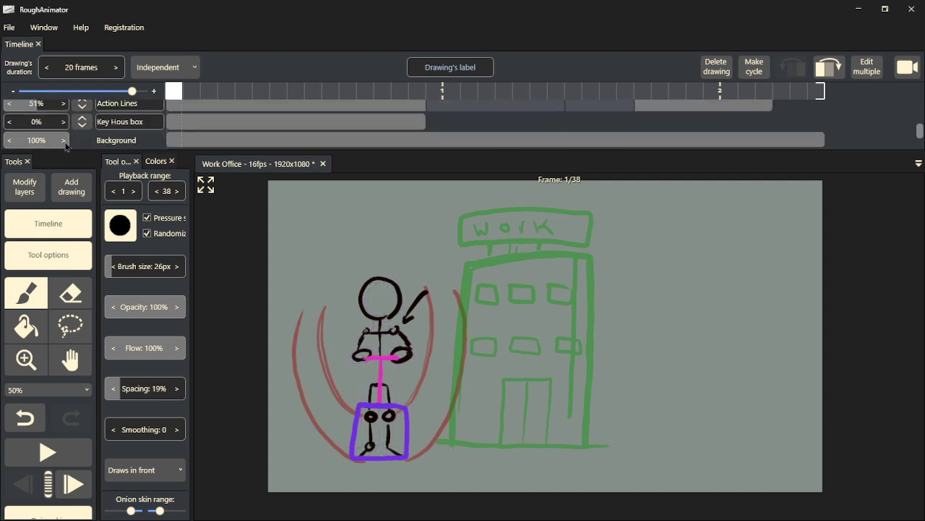
- Hide the Key House layer by setting its opacity to 0%
scroll(54, 140, up, 1)
scroll(65, 138, down, 1)
scroll(111, 129, up, 4)
click(19, 128)
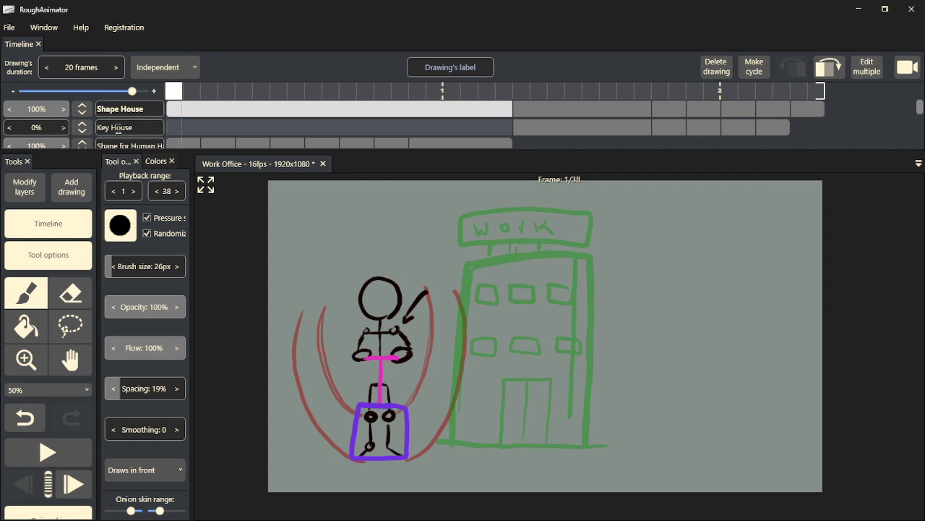
- Move the human shape layer above Key House, directly below Shape House
scroll(115, 129, down, 2)
scroll(144, 134, up, 2)
scroll(116, 132, down, 2)
click(85, 125)
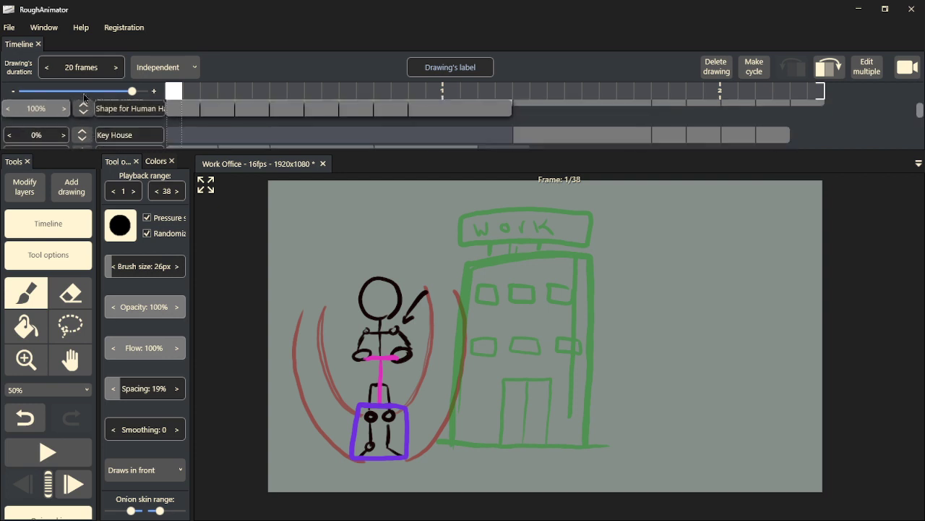
click(88, 132)
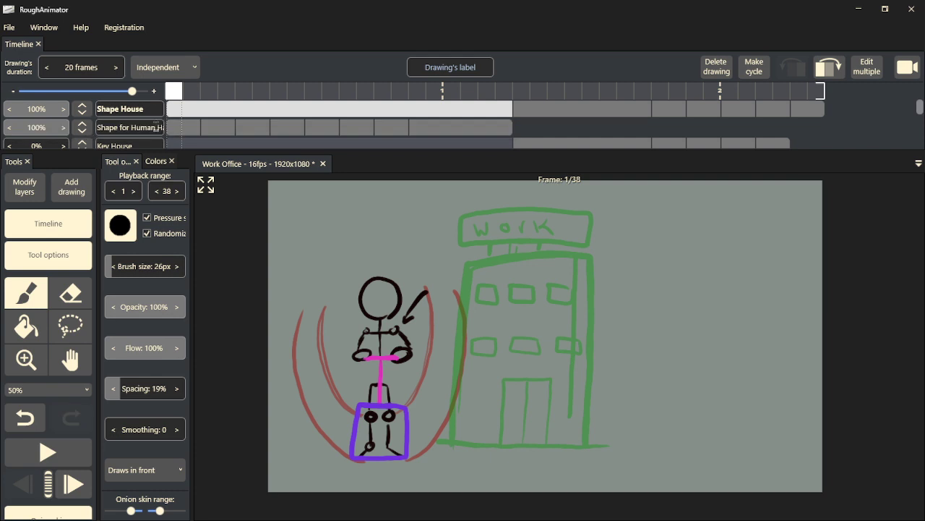
- Check the reordered layers and play back the animation with the key layers hidden
scroll(155, 126, down, 3)
scroll(154, 127, up, 3)
key(space)
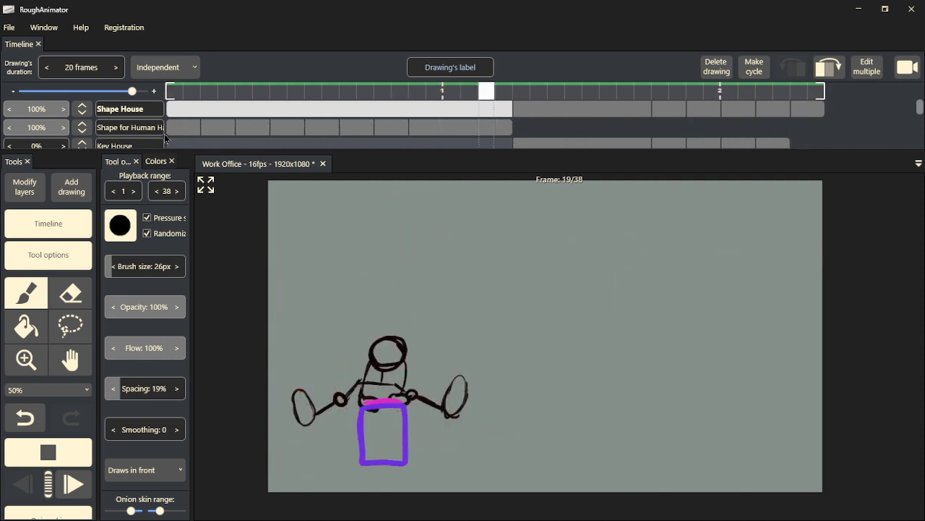
key(space)
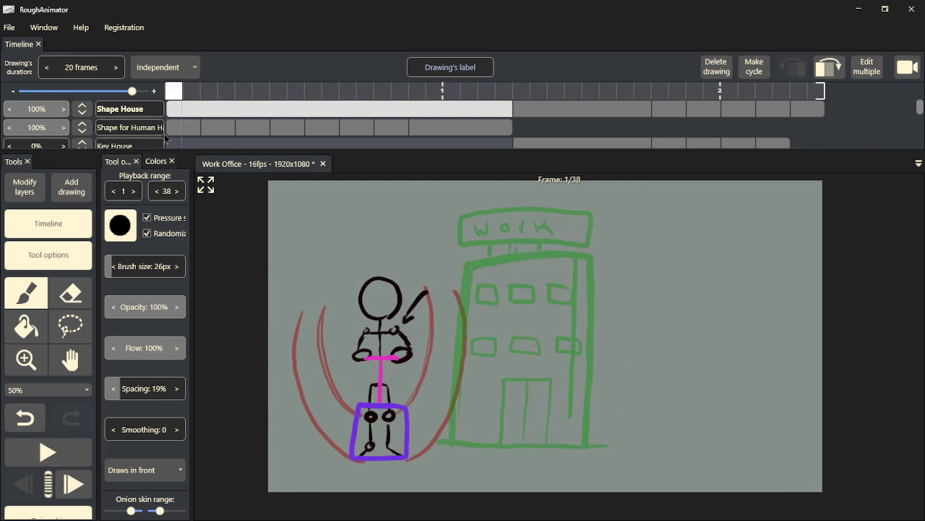
- Add an empty layer named "Office and box" above Shape House and extend its drawing to 28 frames
click(24, 193)
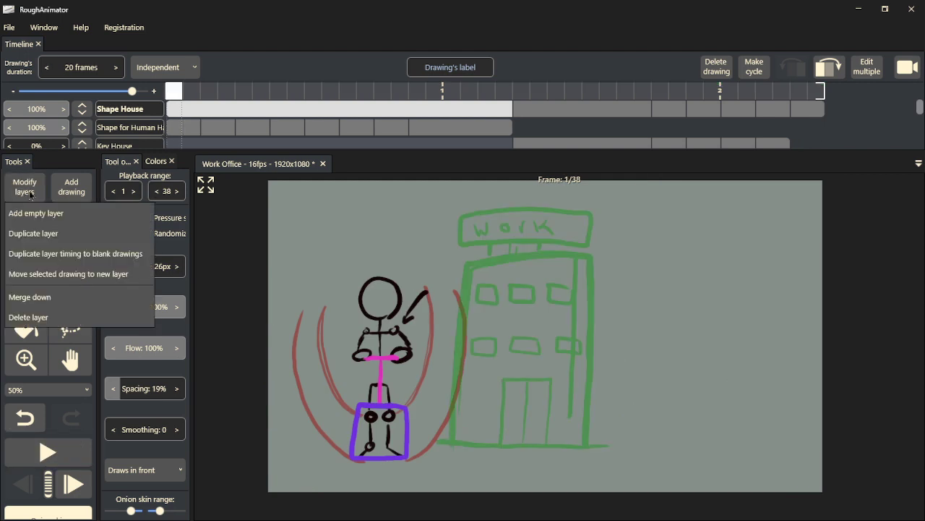
click(44, 211)
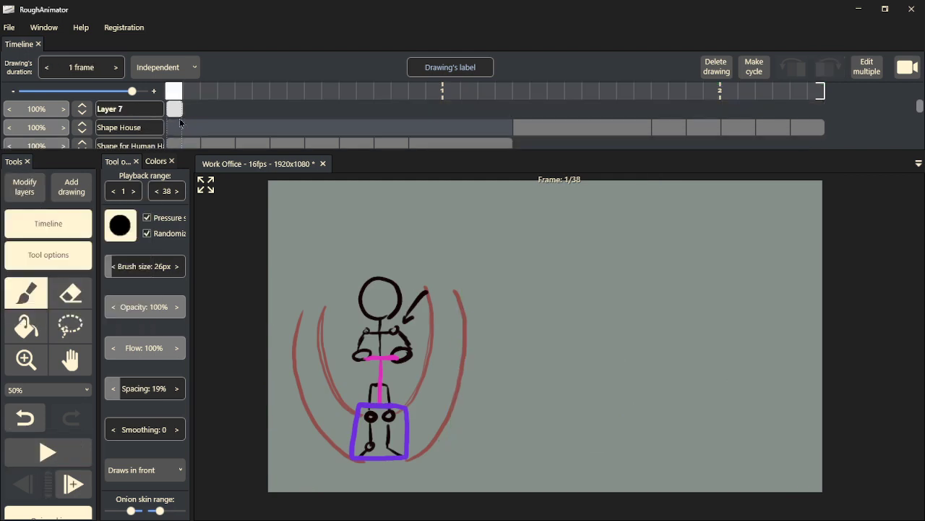
double_click(133, 108)
text(Human Outline)
key(BackSpace)
key(BackSpace)
key(BackSpace)
key(BackSpace)
key(BackSpace)
key(BackSpace)
key(BackSpace)
key(BackSpace)
key(BackSpace)
key(BackSpace)
key(BackSpace)
key(BackSpace)
key(BackSpace)
text(Hou)
key(BackSpace)
text(Work)
key(BackSpace)
key(BackSpace)
key(BackSpace)
text(Office and bo)
drag(183, 108, 518, 114)
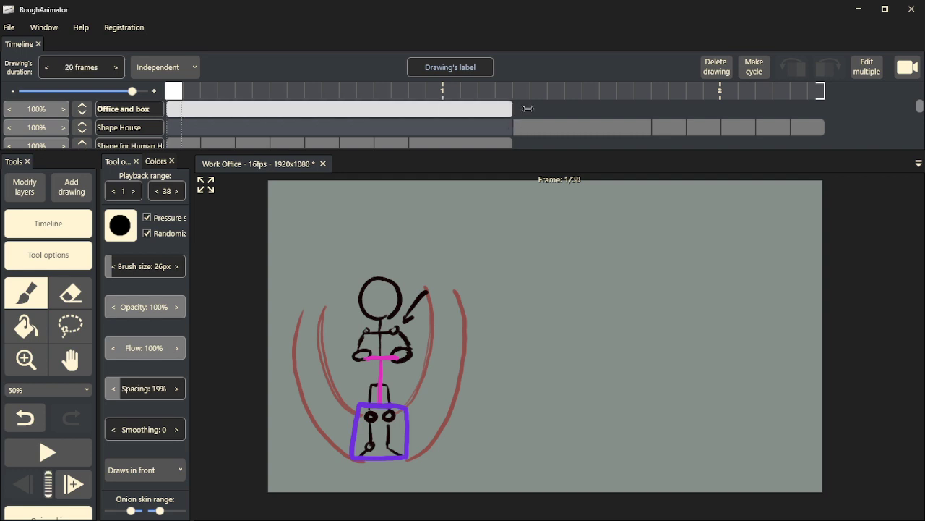
drag(528, 108, 656, 109)
- Copy the whole Work building from the Shape House drawing at frame 26 into the Office and box layer
click(608, 91)
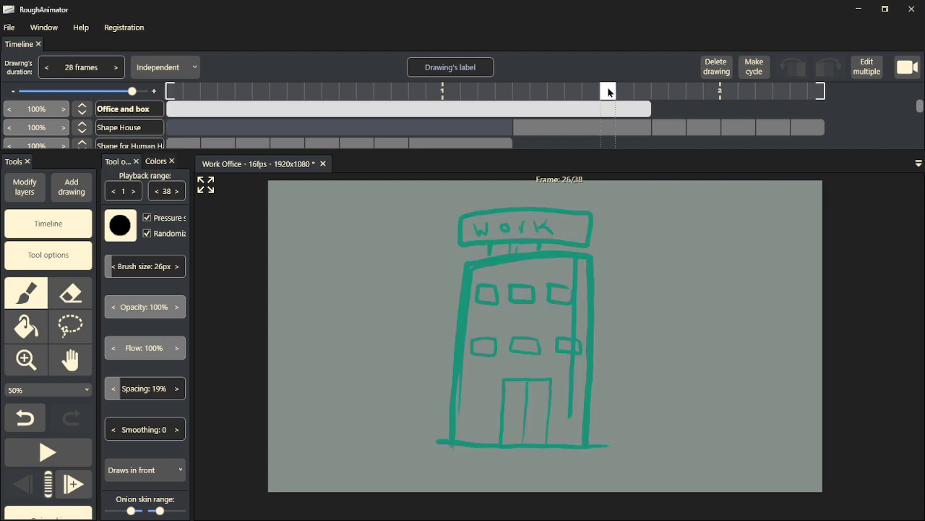
click(599, 128)
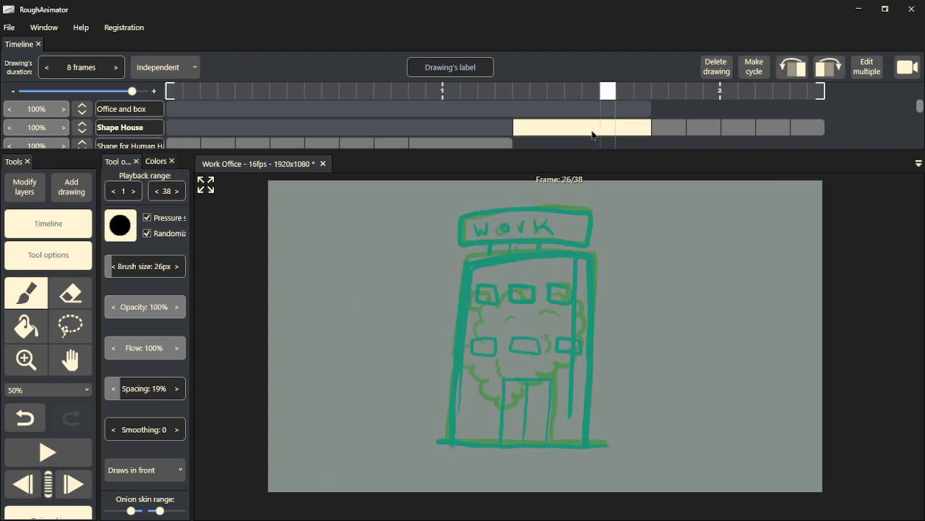
click(61, 324)
mouse_move(647, 433)
mouse_down()
mouse_move(455, 463)
mouse_move(411, 213)
mouse_move(649, 184)
mouse_up()
mouse_move(686, 243)
mouse_down()
mouse_move(690, 403)
mouse_move(641, 453)
mouse_move(604, 454)
mouse_up()
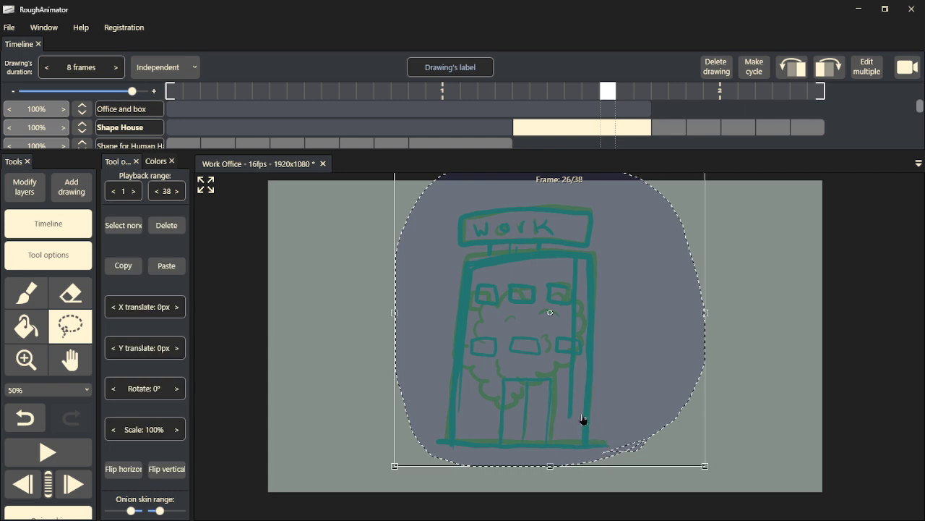
click(541, 113)
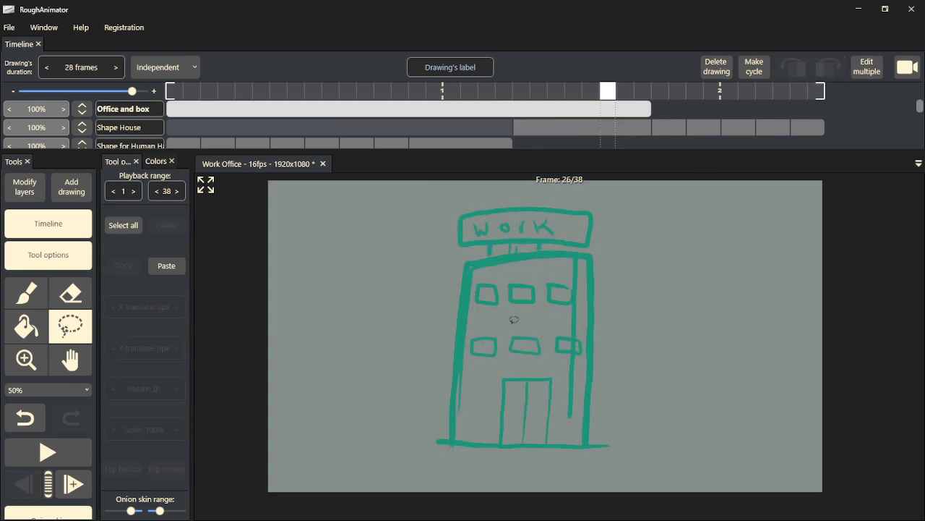
key(ctrl+z)
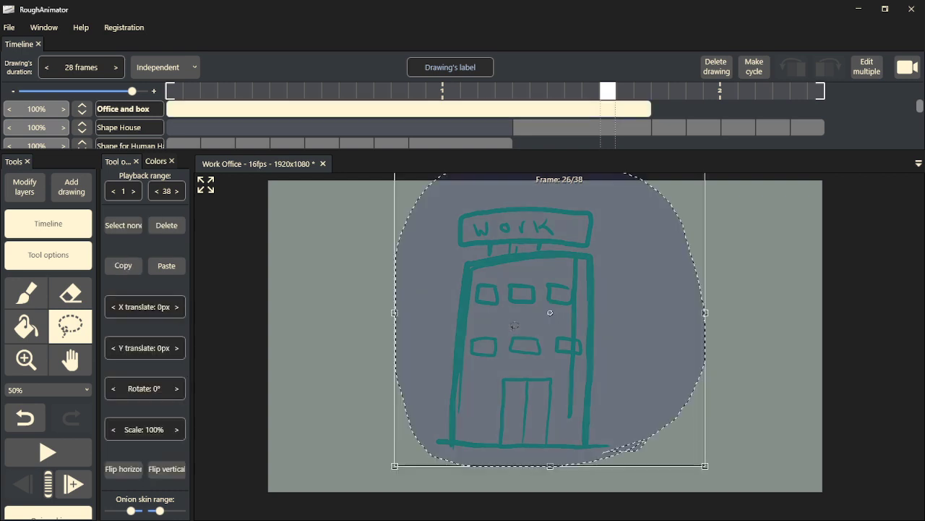
- At frame 1, lasso the copied Work building and shift it by 594 px in X and 82 px in Y, away from the figure
mouse_move(651, 110)
mouse_down()
mouse_move(200, 119)
mouse_move(636, 118)
mouse_up()
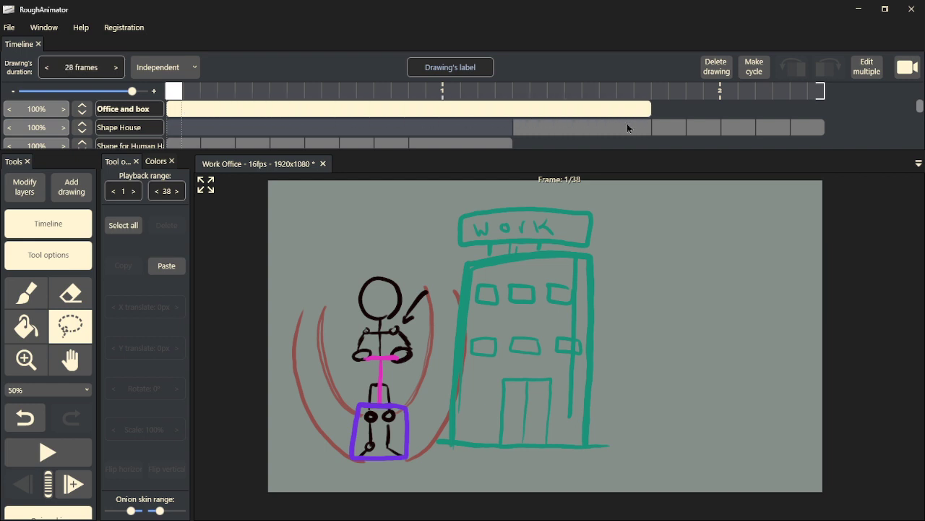
mouse_move(663, 427)
mouse_down()
mouse_move(540, 486)
mouse_move(378, 426)
mouse_move(394, 181)
mouse_move(607, 161)
mouse_move(761, 406)
mouse_move(644, 475)
mouse_up()
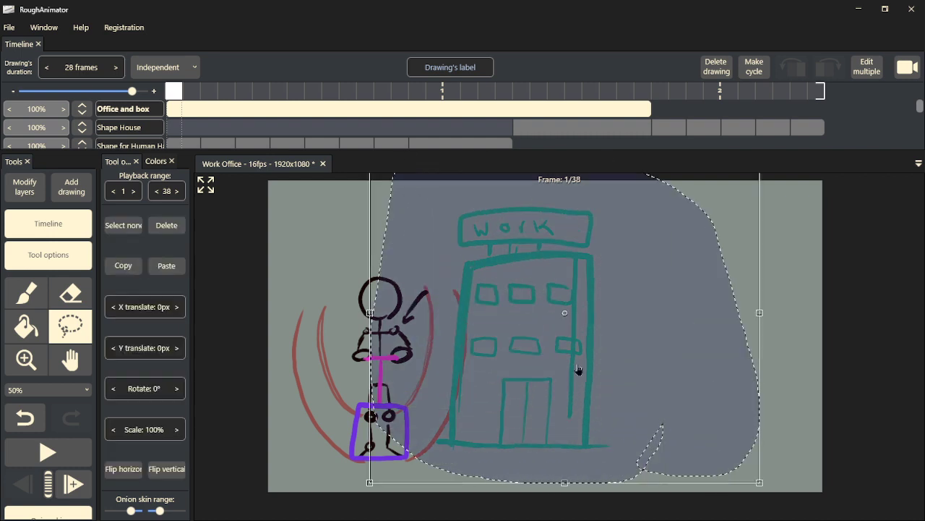
mouse_move(568, 354)
mouse_down()
mouse_move(754, 318)
mouse_move(735, 345)
mouse_move(718, 340)
mouse_move(735, 329)
mouse_up()
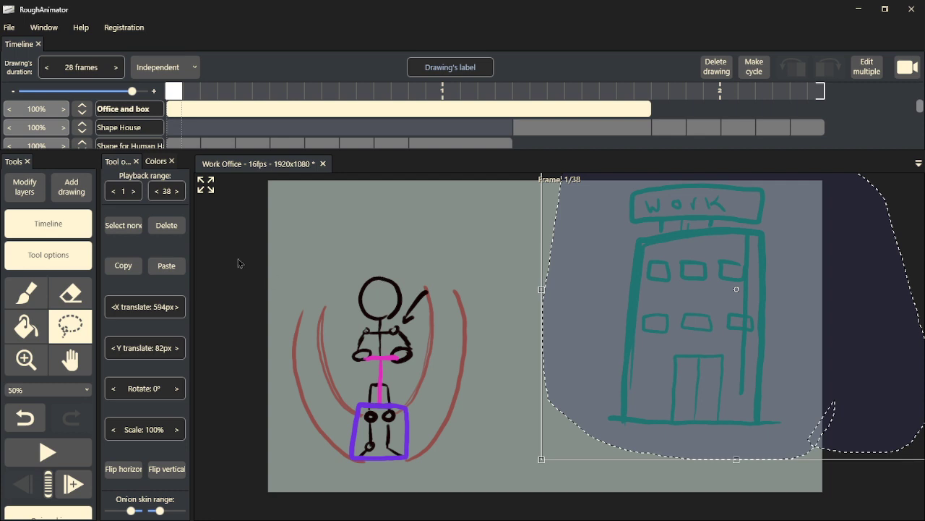
- Rename the Office and box layer to "Office box fake" and release the building's selection
double_click(104, 112)
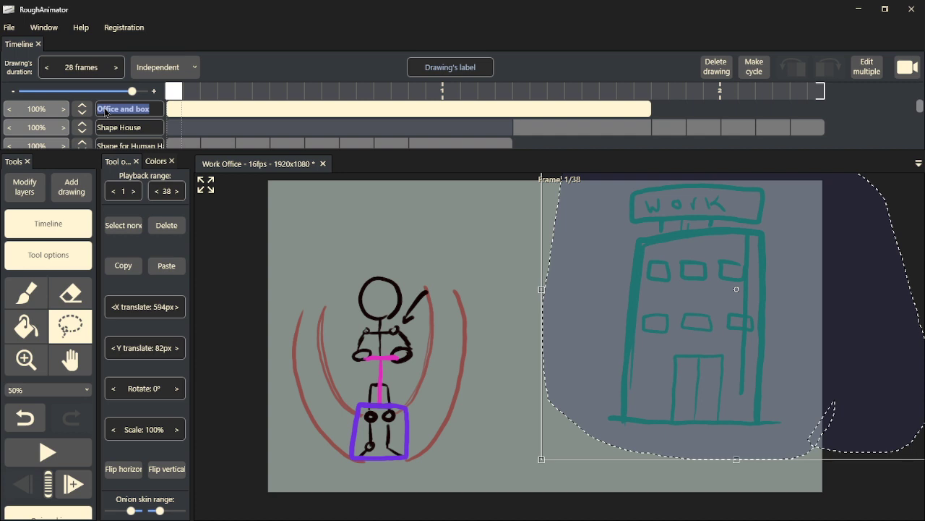
click(151, 108)
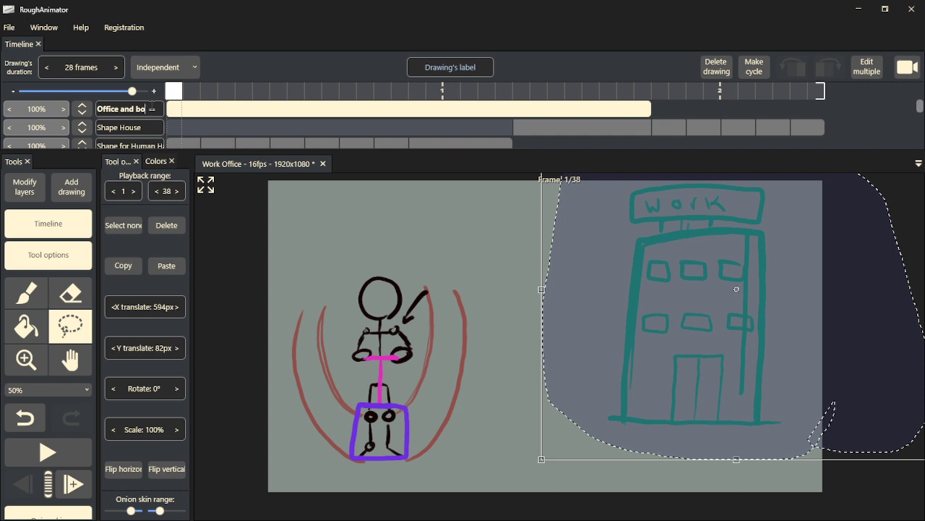
key(BackSpace)
key(BackSpace)
key(BackSpace)
key(BackSpace)
key(BackSpace)
key(BackSpace)
key(BackSpace)
text(box fake)
key(Return)
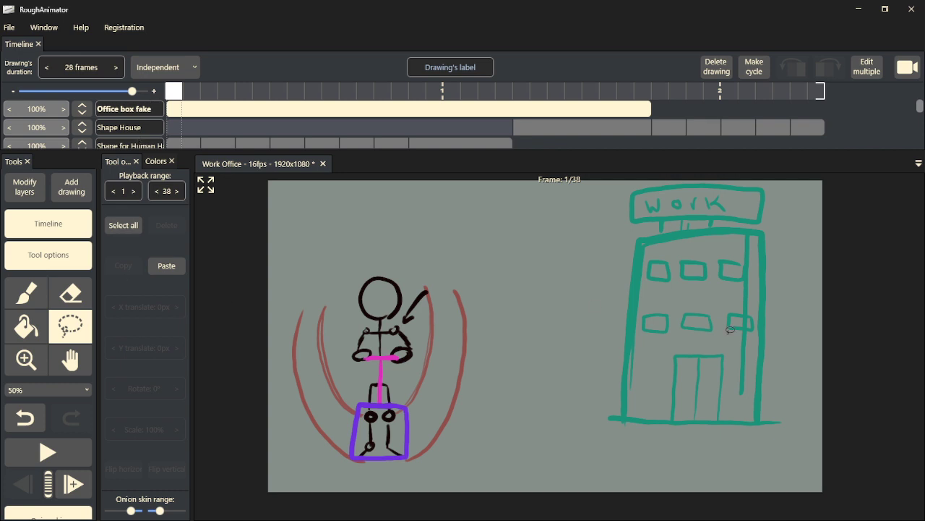
- Brush a curved teal line from the Work building's base to the purple box at frame 1 and play back the animation
key(b)
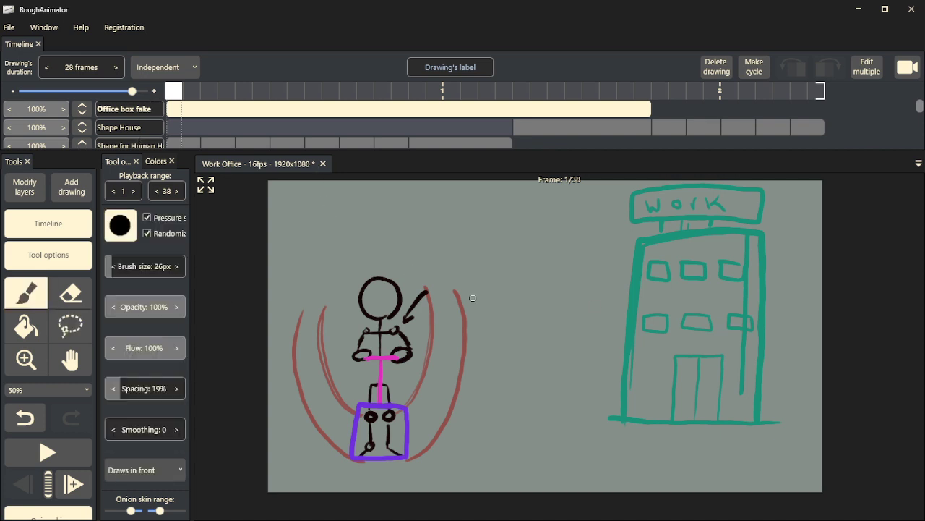
mouse_move(620, 415)
mouse_down()
mouse_move(584, 406)
mouse_move(559, 422)
mouse_up()
key(ctrl+z)
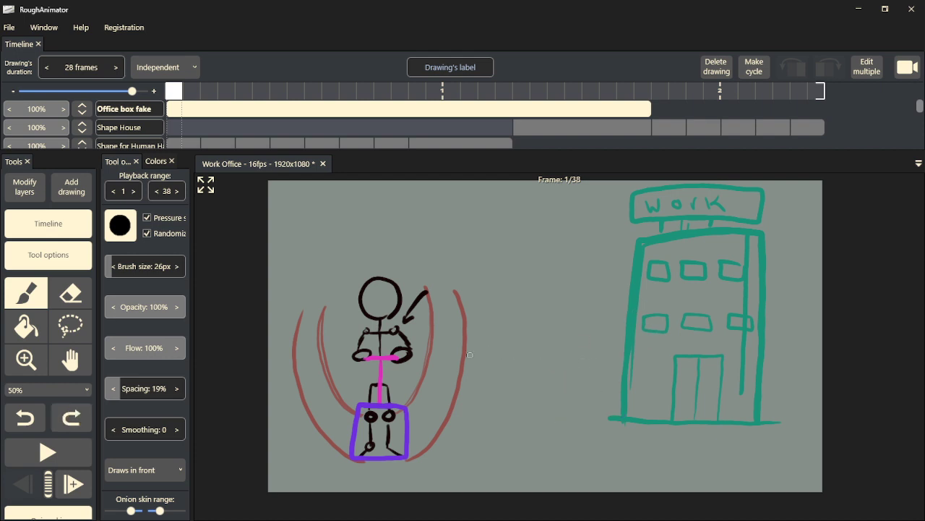
mouse_move(619, 413)
mouse_down()
mouse_move(560, 411)
mouse_move(482, 446)
mouse_move(410, 443)
mouse_move(478, 448)
mouse_move(592, 405)
mouse_move(623, 410)
mouse_move(574, 407)
mouse_move(478, 449)
mouse_move(409, 445)
mouse_up()
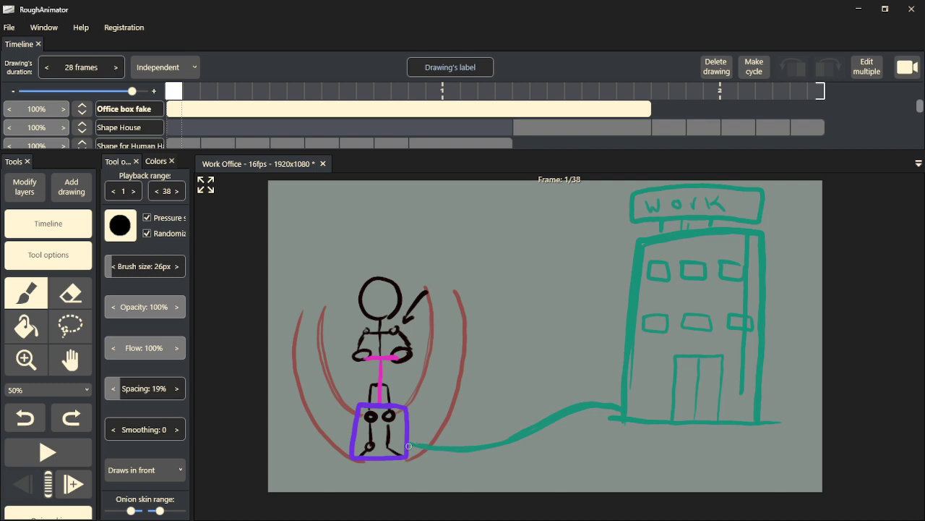
key(space)
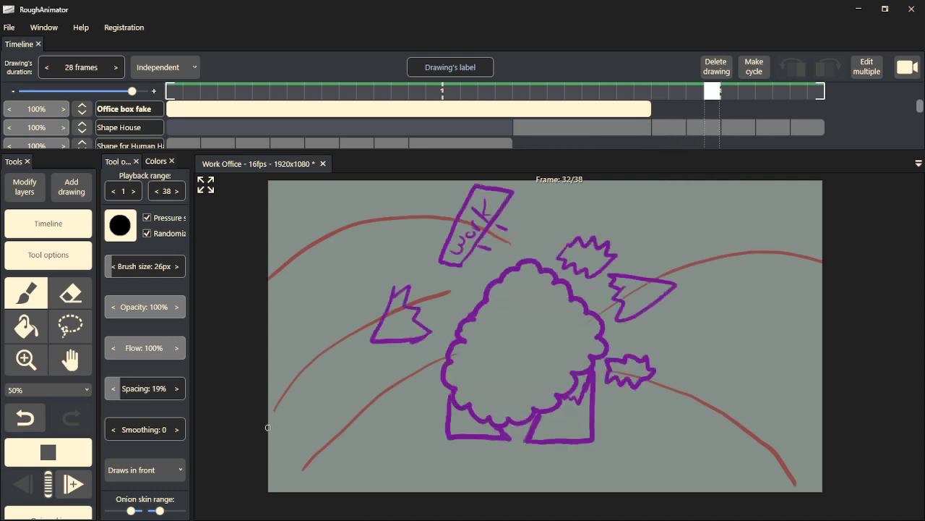
- Stop the playback and move the Shape for Human layer above the Shape House layer
key(space)
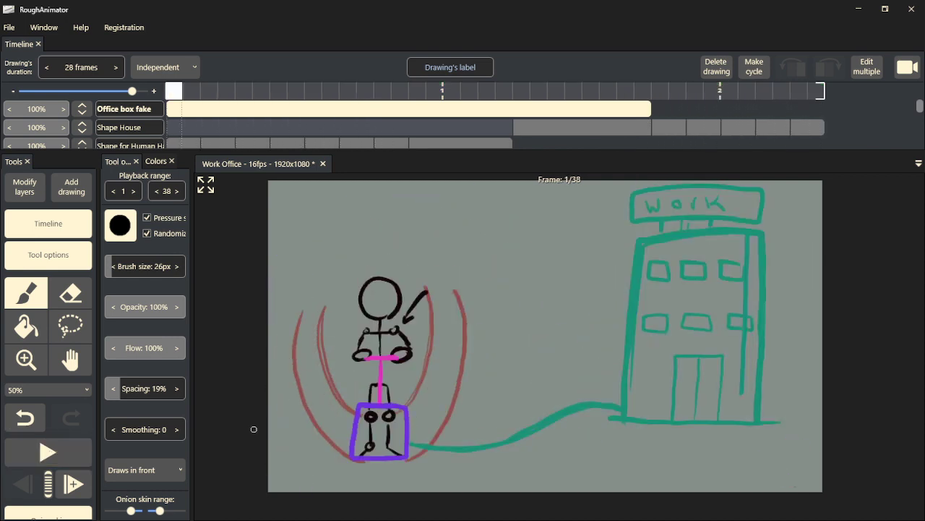
scroll(322, 134, down, 1)
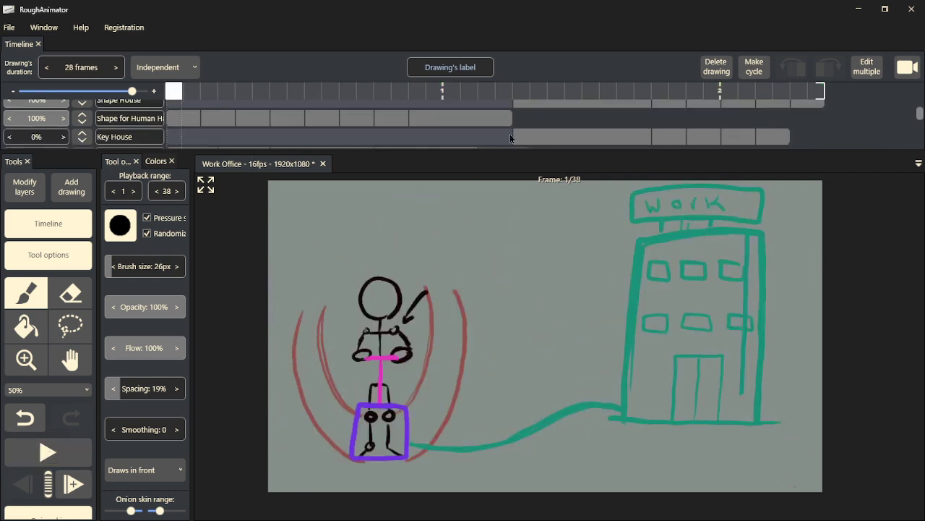
scroll(317, 126, up, 1)
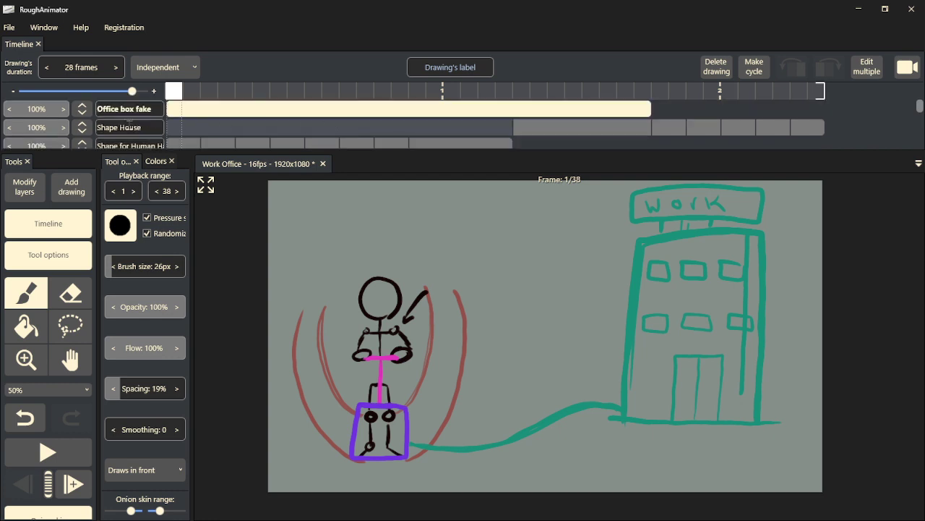
click(83, 143)
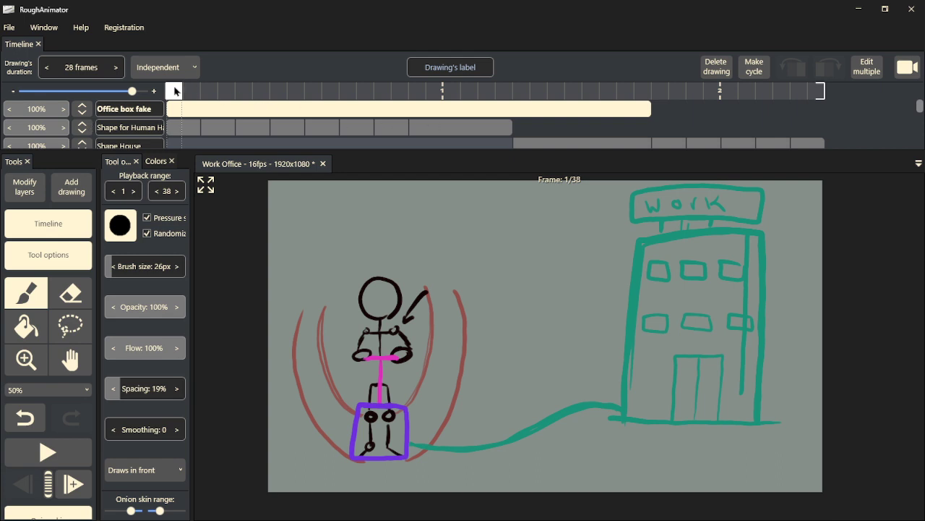
- Shorten the Office box fake drawing to 20 frames, matching the end of the Shape for Human layer, and play back the animation
click(185, 127)
click(456, 128)
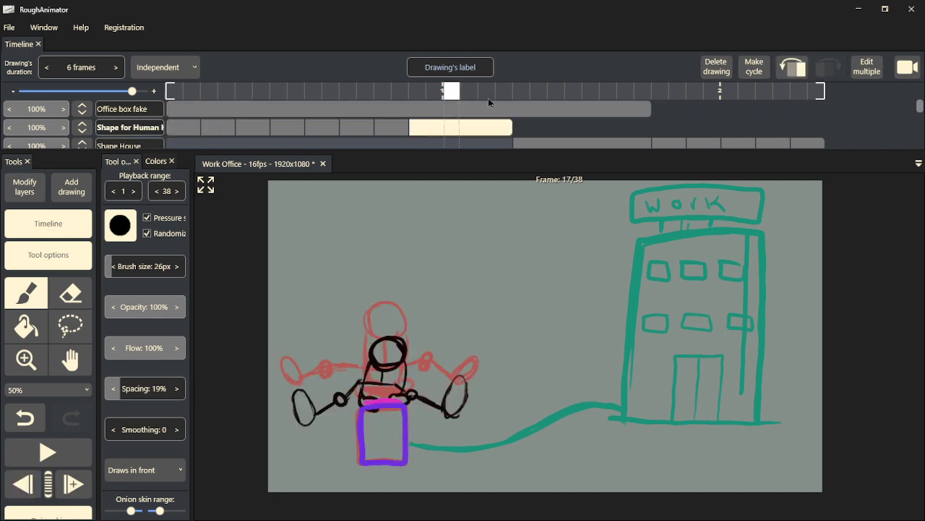
click(506, 102)
drag(652, 110, 506, 114)
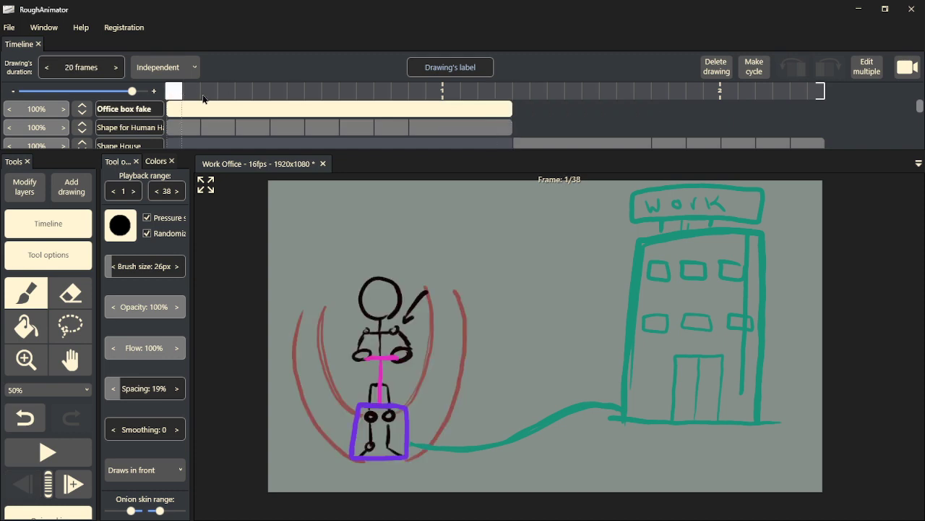
key(space)
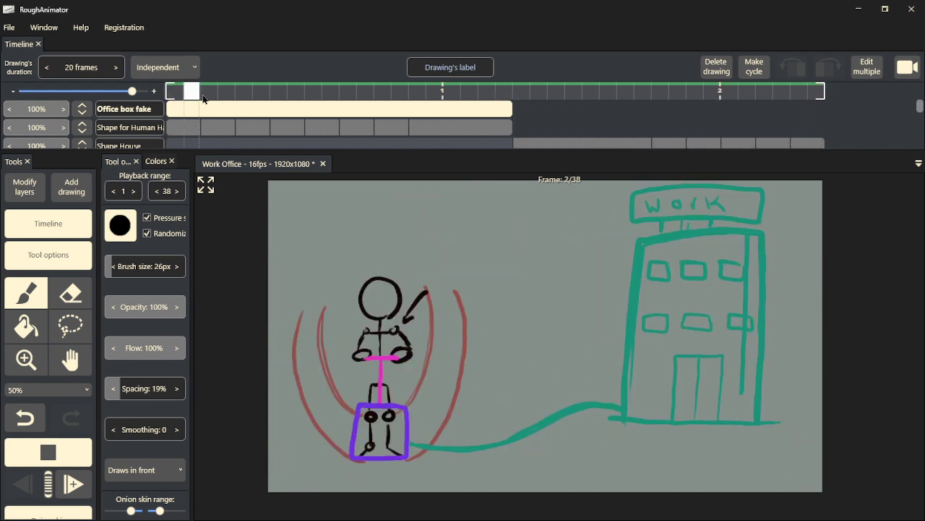
key(space)
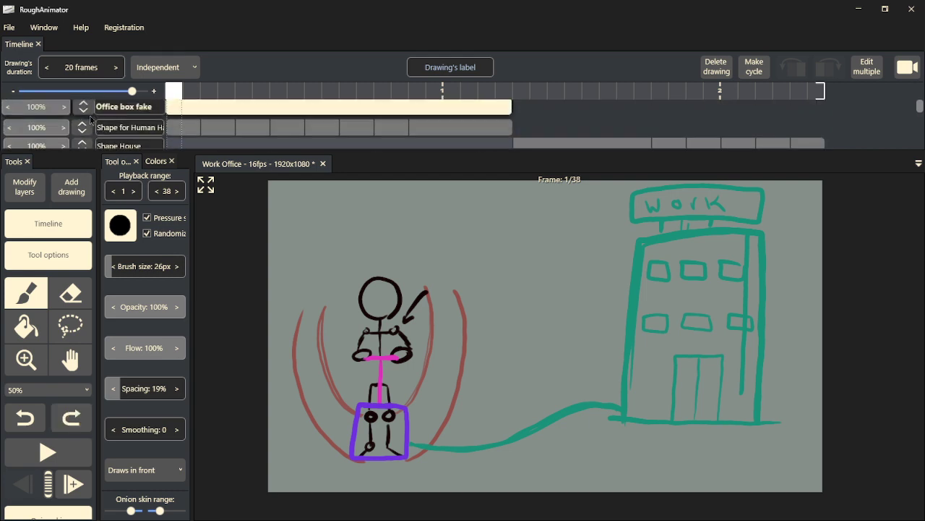
- Move the Office box fake layer below the Shape for Human layer and save the project
click(84, 116)
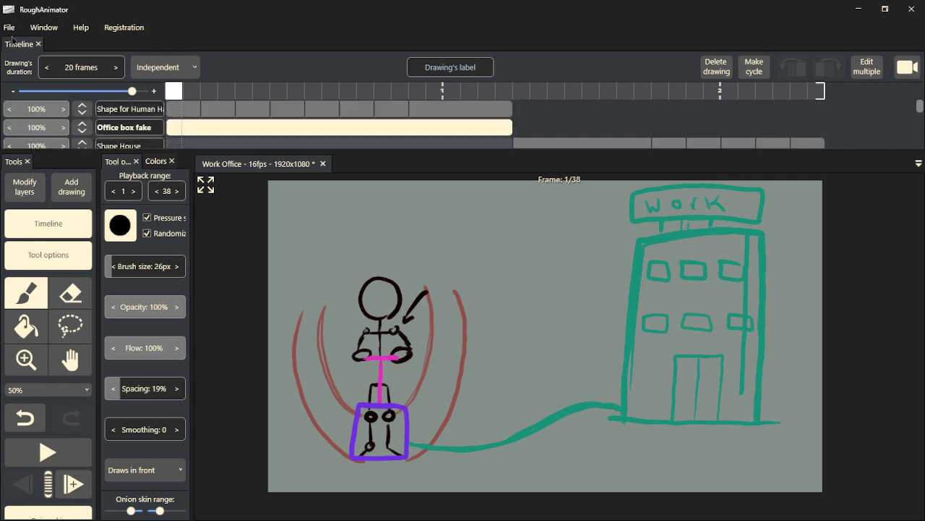
click(10, 27)
click(24, 98)
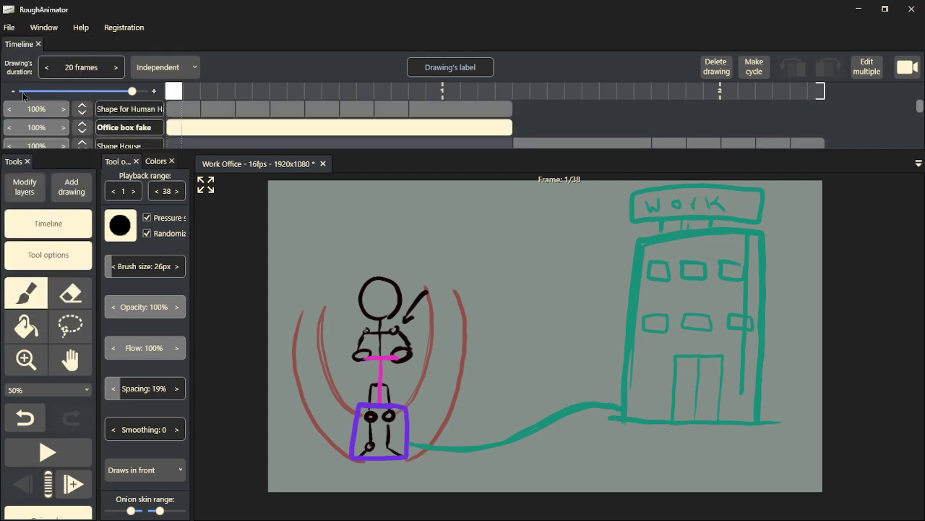
- Add a new layer and move it above the Shape for Human layer
click(15, 193)
click(55, 212)
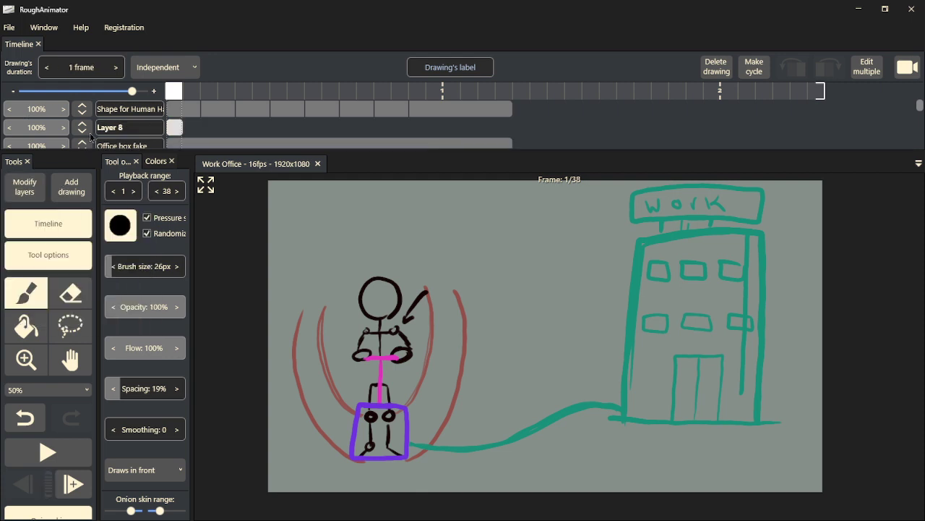
drag(82, 129, 83, 109)
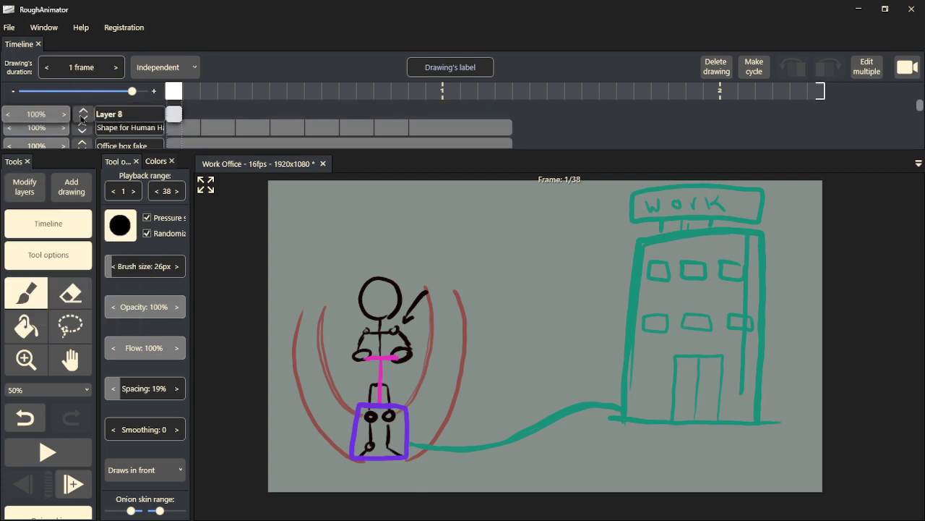
- Rename the new layer to "Office Box"
double_click(114, 110)
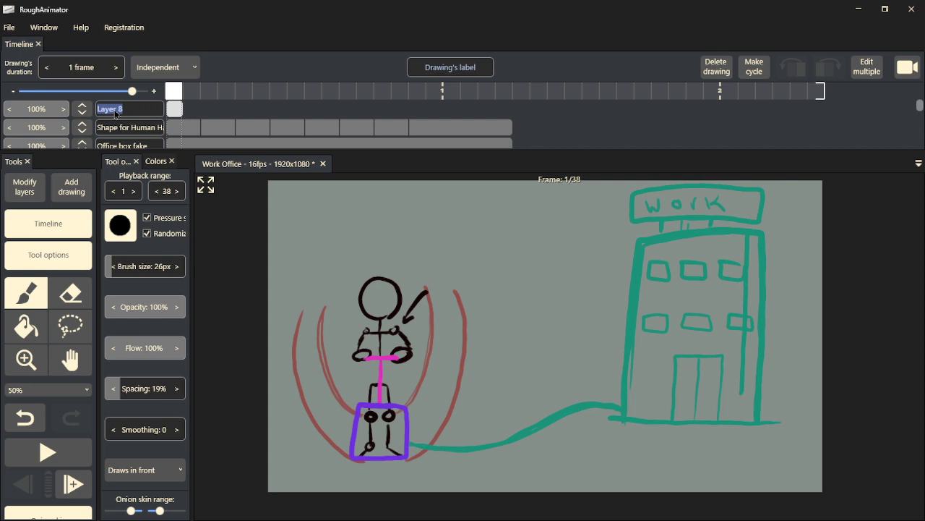
text(House)
key(BackSpace)
key(BackSpace)
key(BackSpace)
key(BackSpace)
key(BackSpace)
text(Offic)
text(ice Box)
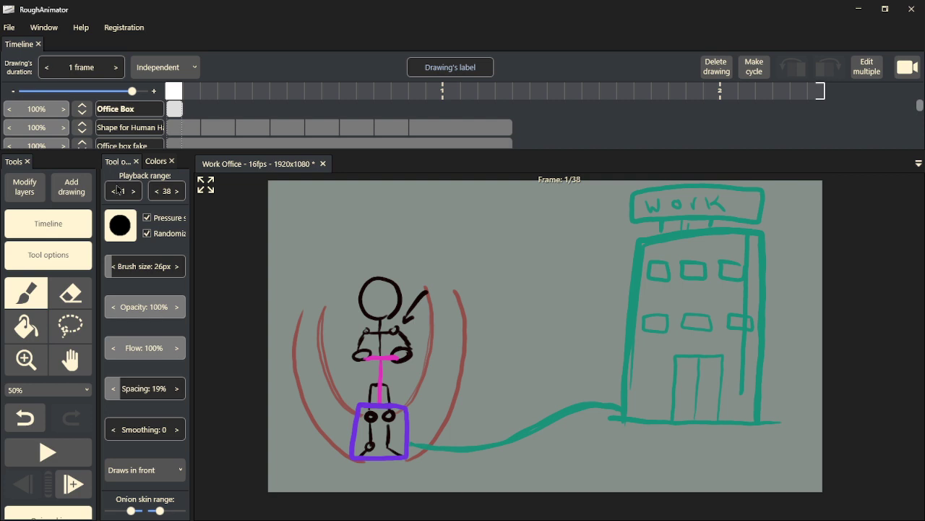
- Set the paint color to black and extend the Office Box drawing to 20 frames
click(155, 161)
click(161, 248)
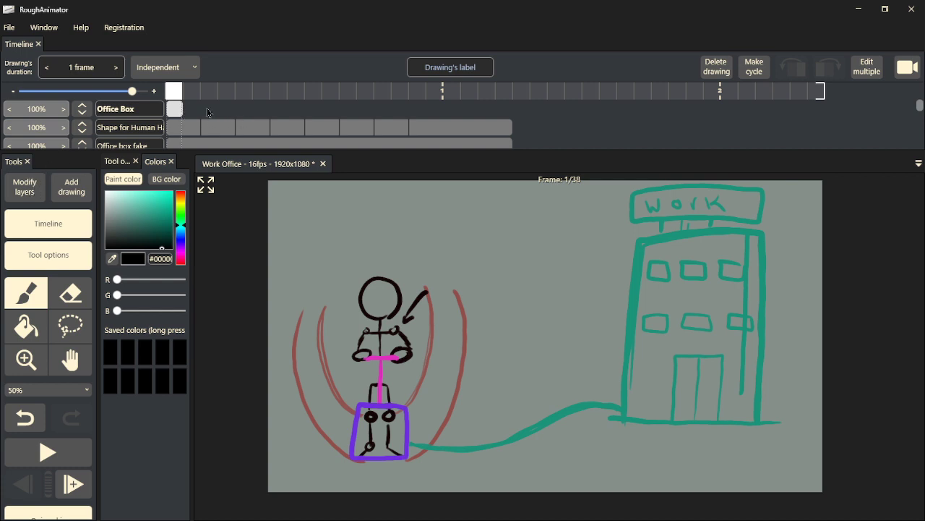
drag(183, 109, 519, 125)
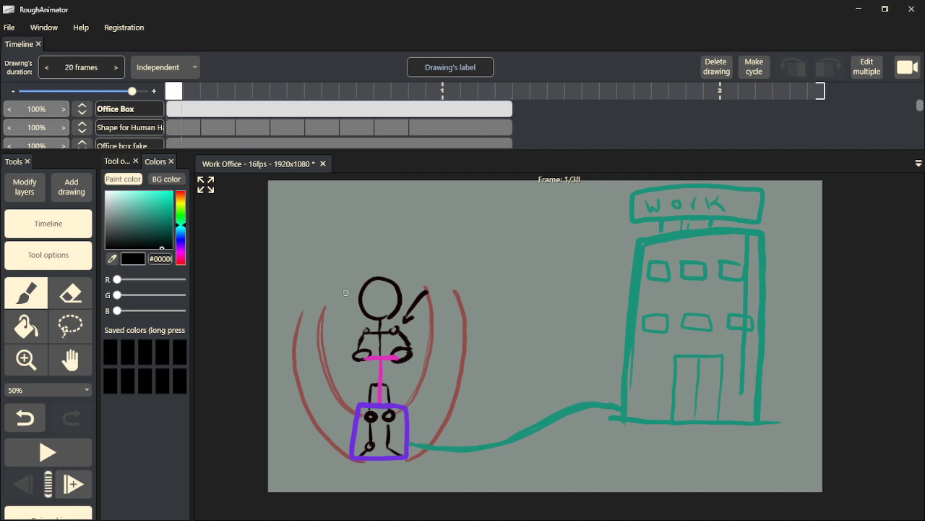
- Change the brush shape to the rough splatter texture, trying strokes on the canvas and undoing them
drag(403, 406, 361, 399)
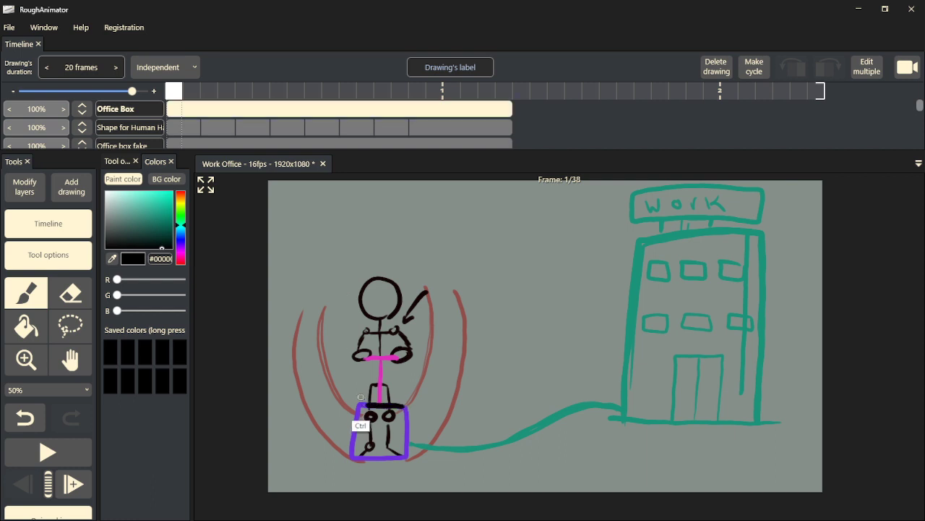
key(ctrl+z)
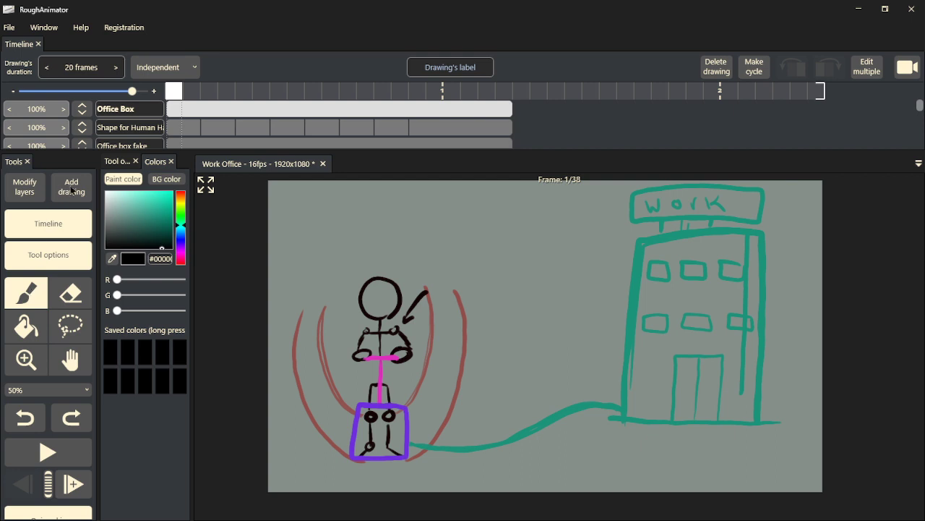
click(122, 163)
click(122, 226)
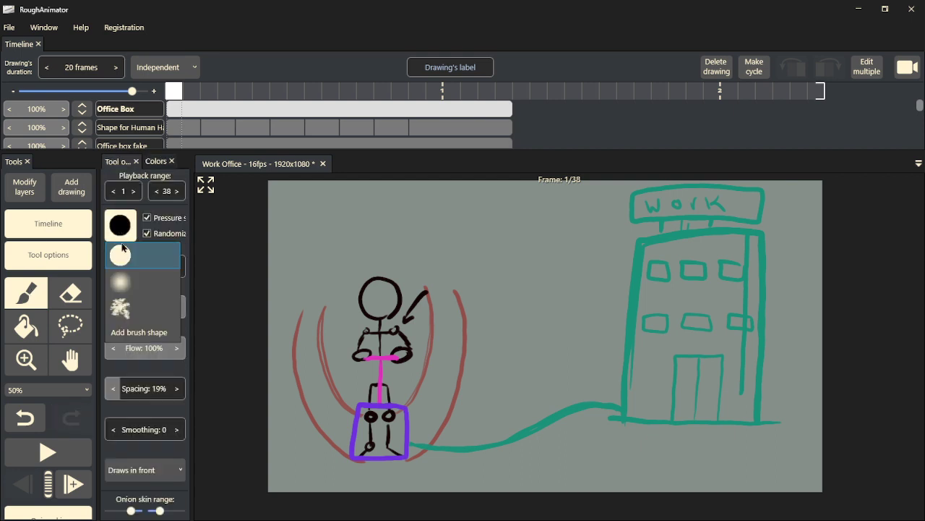
click(145, 337)
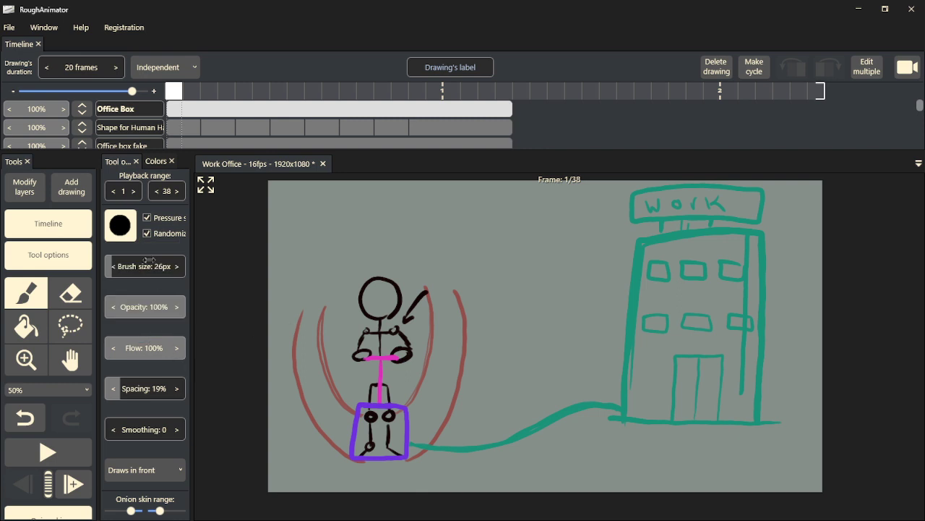
click(131, 230)
click(123, 319)
mouse_move(474, 242)
mouse_down()
mouse_move(437, 239)
mouse_move(400, 253)
mouse_up()
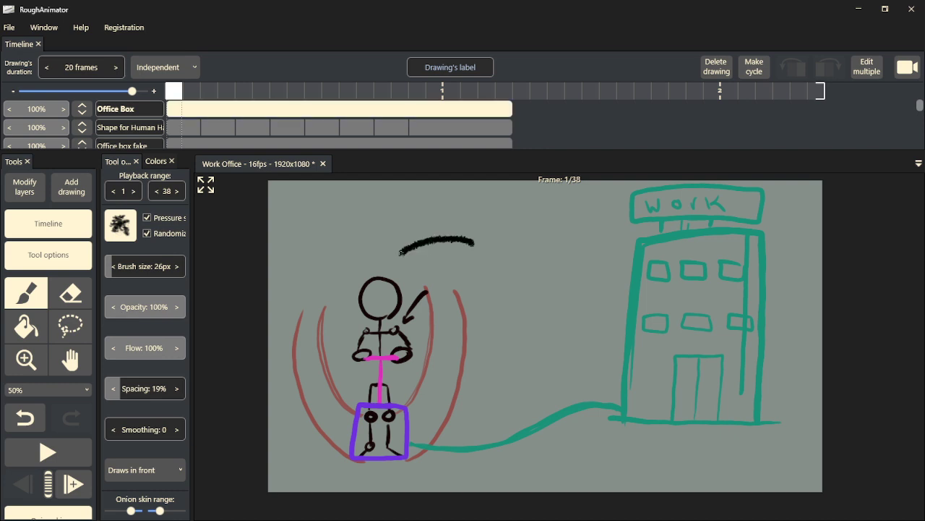
key(ctrl+z)
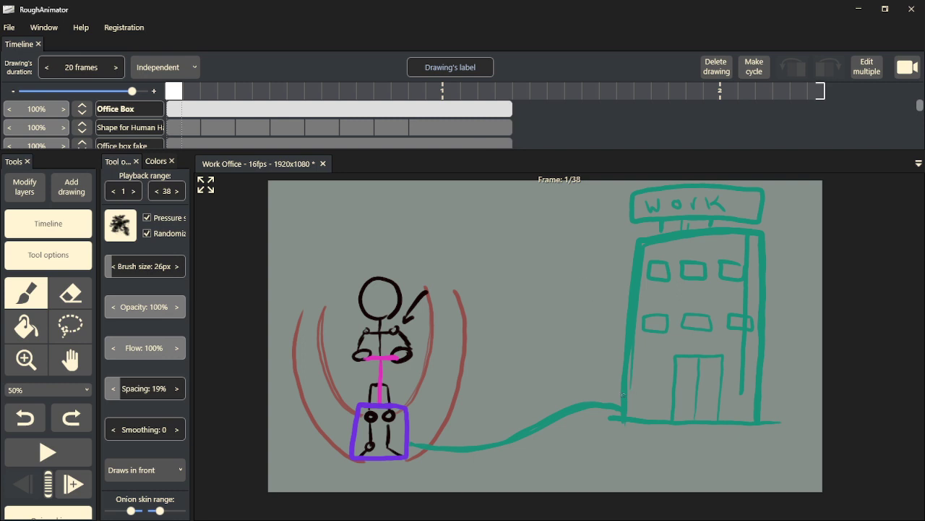
- Trace the Work building's outline, the sign's two posts and a slanted sign board in black at frame 1
mouse_move(622, 414)
mouse_down()
mouse_move(638, 238)
mouse_move(762, 236)
mouse_up()
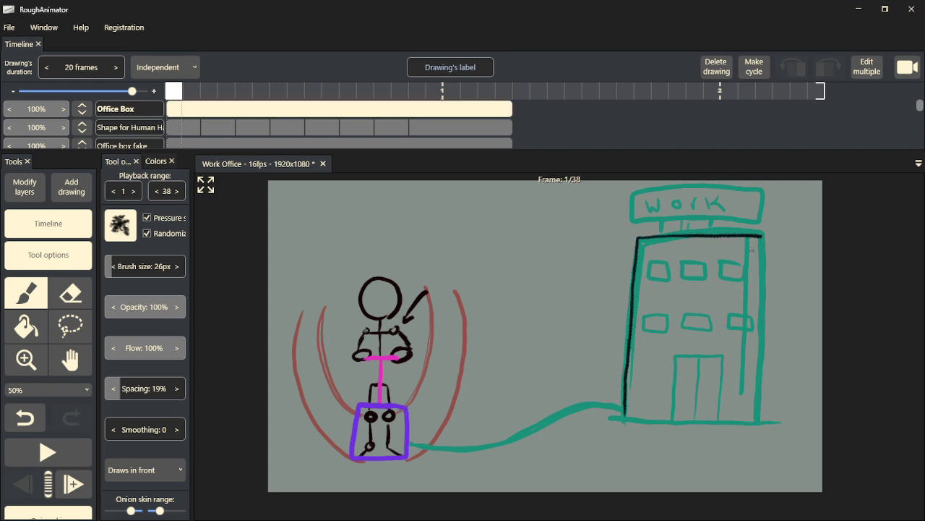
mouse_move(623, 417)
mouse_down()
mouse_move(759, 419)
mouse_move(762, 236)
mouse_move(753, 239)
mouse_up()
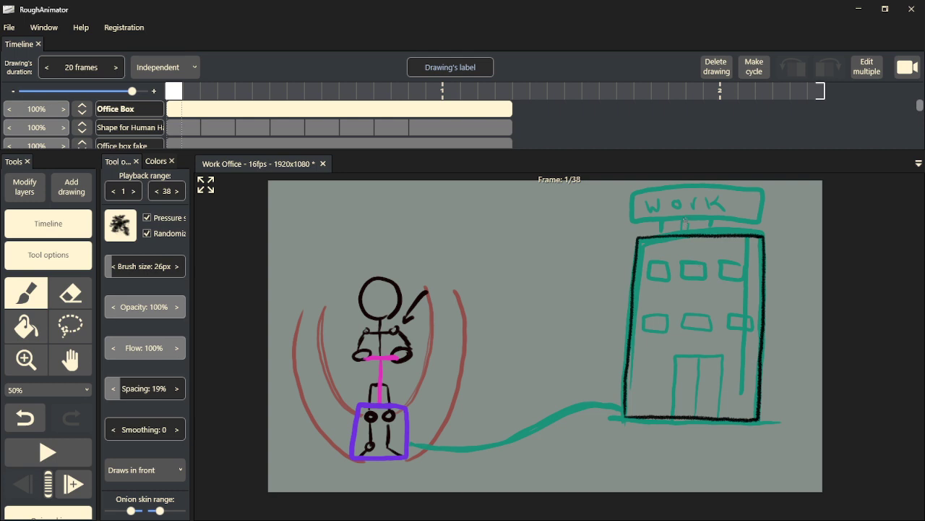
mouse_move(671, 236)
mouse_down()
mouse_move(672, 217)
mouse_move(708, 220)
mouse_move(635, 216)
mouse_move(636, 193)
mouse_move(744, 187)
mouse_move(737, 217)
mouse_move(675, 225)
mouse_up()
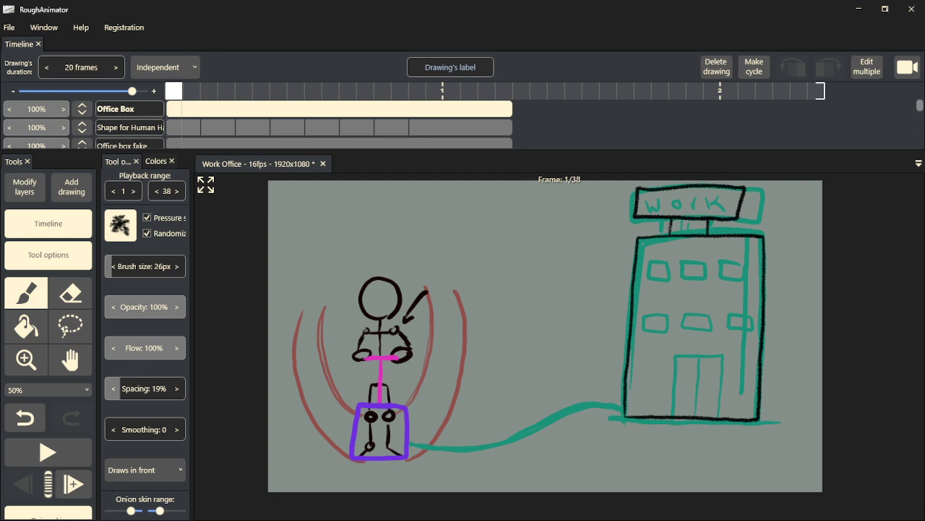
mouse_move(649, 198)
mouse_down()
mouse_move(653, 209)
mouse_move(676, 201)
mouse_up()
mouse_move(681, 201)
mouse_down()
mouse_move(682, 209)
mouse_move(691, 197)
mouse_up()
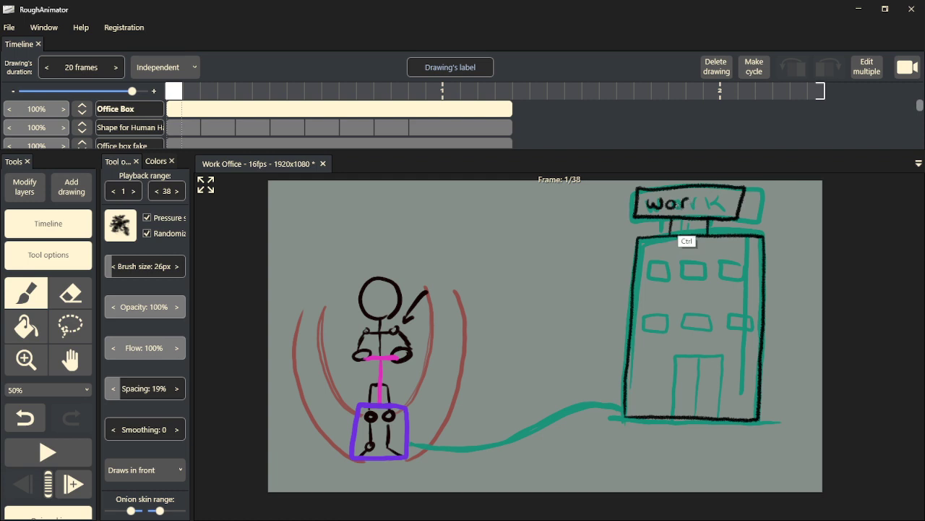
key(ctrl+z)
key(ctrl+z)
key(ctrl+z)
key(ctrl+z)
- Letter "Work" on the black sign board and draw the first upper-row window with a ledge above and below it
mouse_move(657, 200)
mouse_down()
mouse_move(666, 209)
mouse_move(673, 196)
mouse_move(711, 211)
mouse_move(704, 206)
mouse_up()
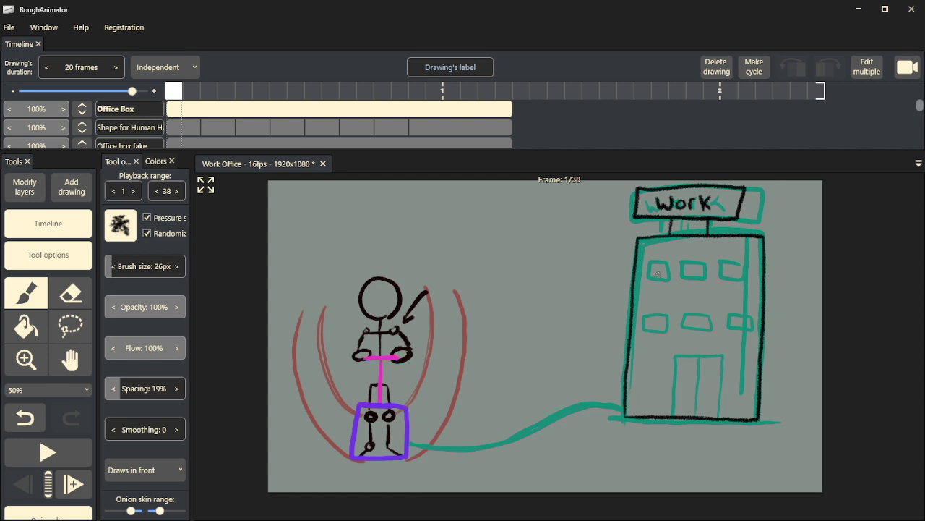
mouse_move(650, 255)
mouse_down()
mouse_move(645, 264)
mouse_move(673, 264)
mouse_move(643, 259)
mouse_move(644, 283)
mouse_move(670, 283)
mouse_up()
key(ctrl+z)
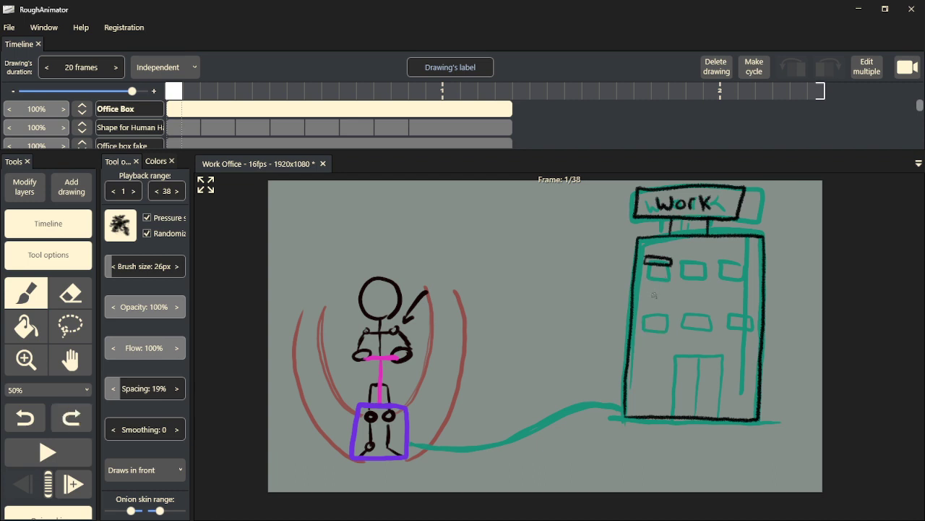
mouse_move(669, 282)
mouse_down()
mouse_move(647, 289)
mouse_move(671, 283)
mouse_move(651, 279)
mouse_move(653, 263)
mouse_move(667, 266)
mouse_move(666, 283)
mouse_up()
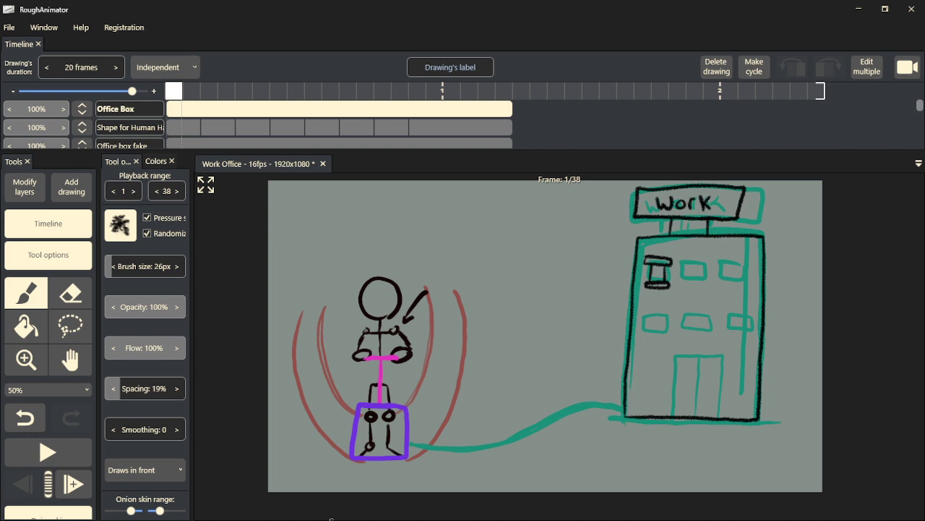
- Lasso the black window and shift it by 2 px in X and 10 px in Y
click(71, 336)
mouse_move(677, 293)
mouse_down()
mouse_move(646, 306)
mouse_move(643, 259)
mouse_move(678, 264)
mouse_move(686, 295)
mouse_move(642, 312)
mouse_move(647, 246)
mouse_move(664, 242)
mouse_move(676, 252)
mouse_move(687, 286)
mouse_move(663, 315)
mouse_move(646, 312)
mouse_move(660, 247)
mouse_up()
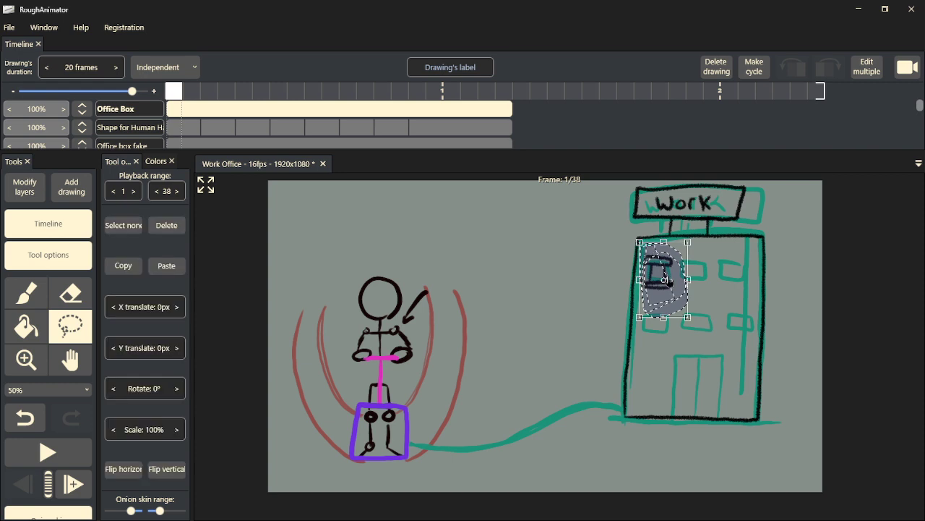
drag(669, 292, 671, 289)
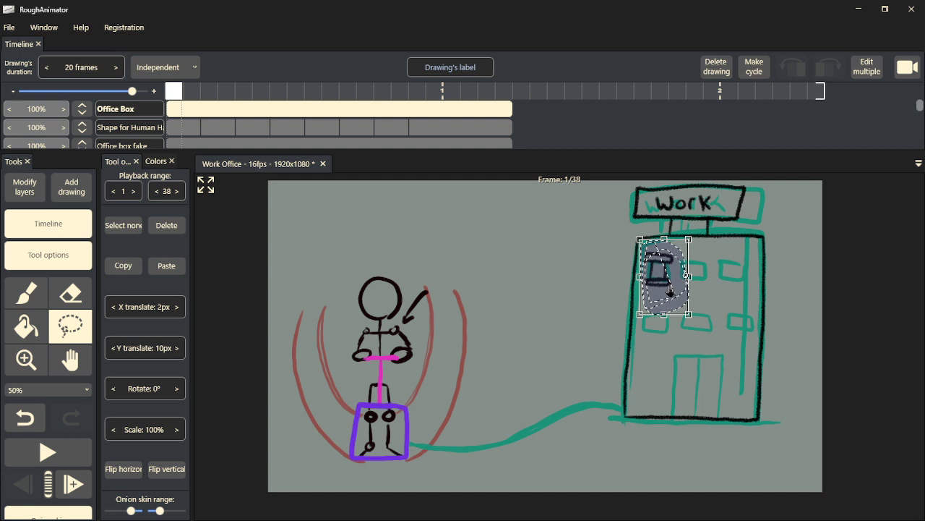
click(357, 231)
- Place two copies of the window along the upper row, at X 130 px, Y 10 px and at X 266 px, Y 16 px
mouse_move(646, 248)
mouse_down()
mouse_move(669, 277)
mouse_move(711, 278)
mouse_up()
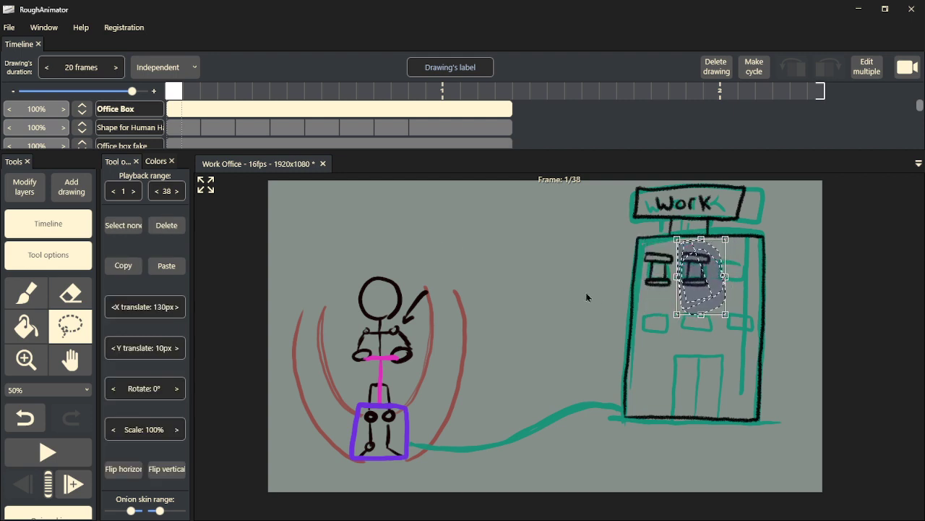
click(516, 287)
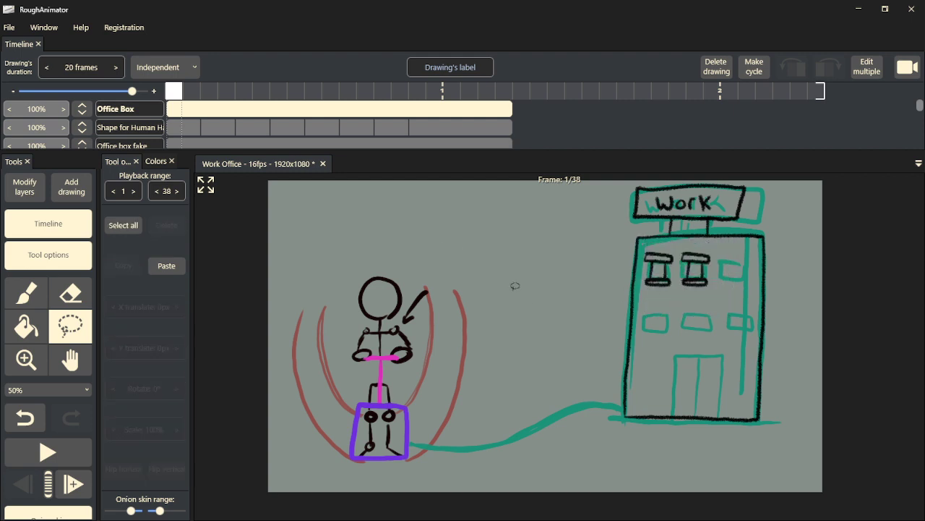
key(ctrl+v)
drag(660, 284, 735, 285)
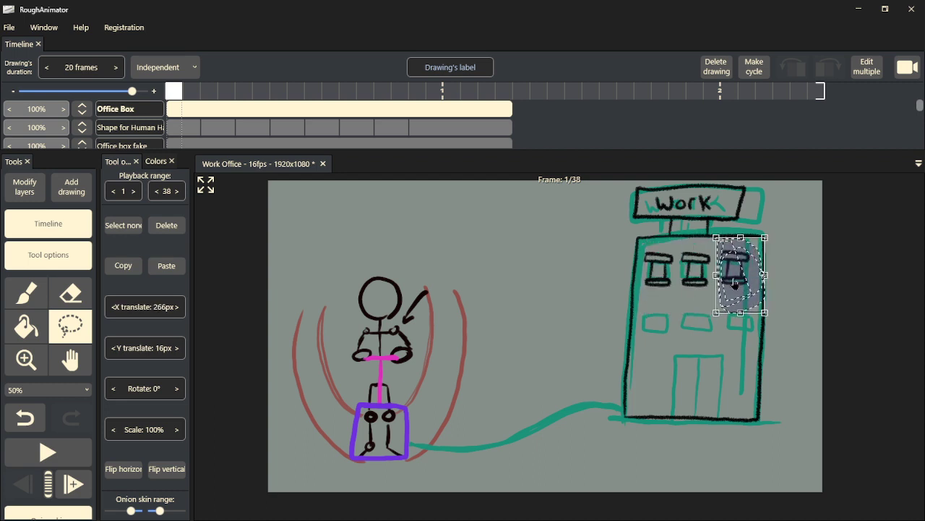
click(575, 284)
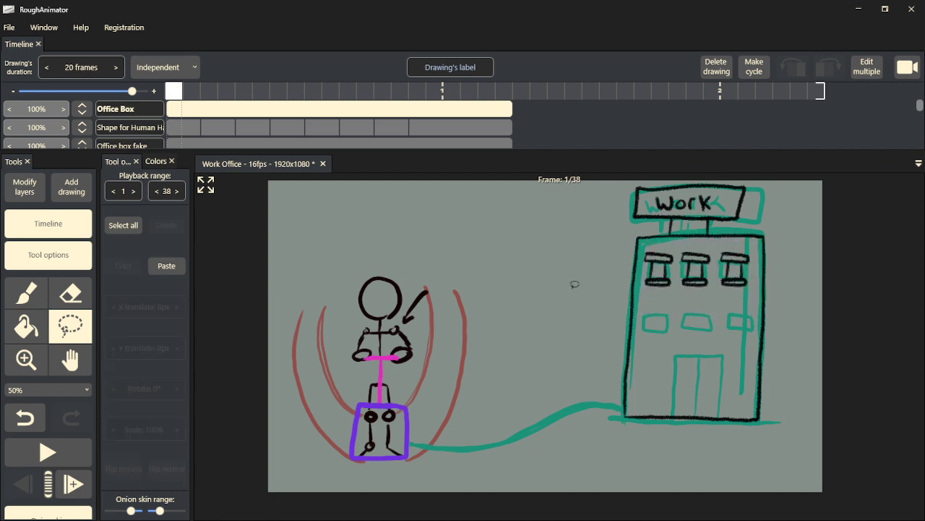
- Paste three copies of the black window and place them over the rough windows of the lower row
key(ctrl+v)
drag(663, 289, 658, 340)
click(537, 306)
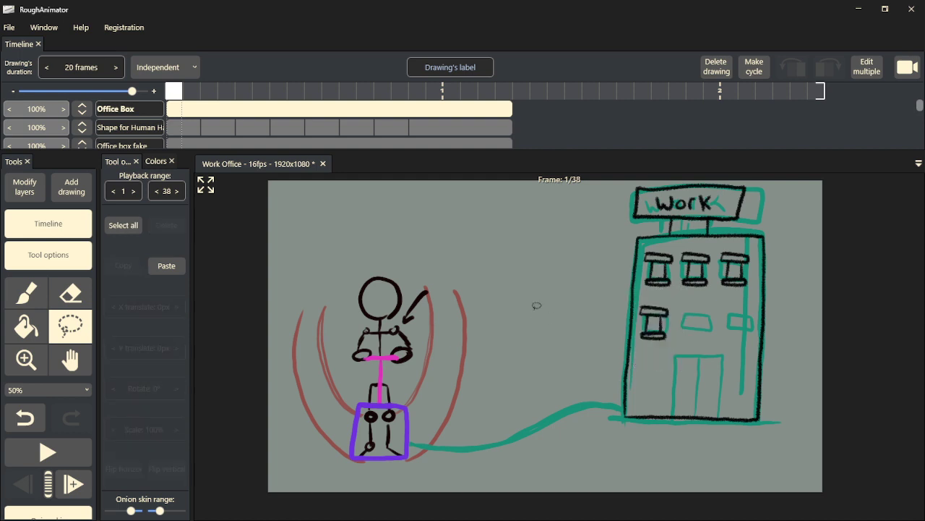
key(ctrl+v)
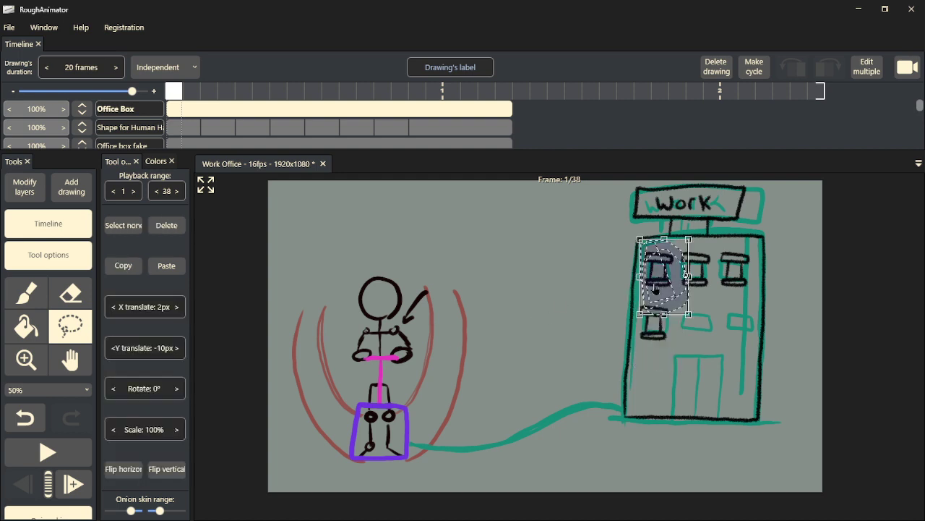
drag(661, 289, 696, 343)
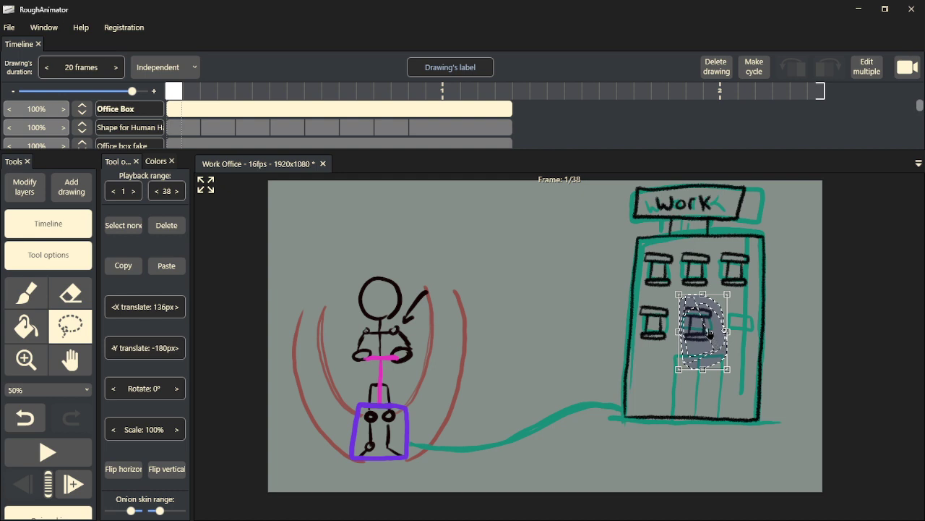
mouse_move(709, 331)
mouse_down()
mouse_move(671, 310)
mouse_move(656, 286)
mouse_move(717, 354)
mouse_move(734, 344)
mouse_up()
click(532, 326)
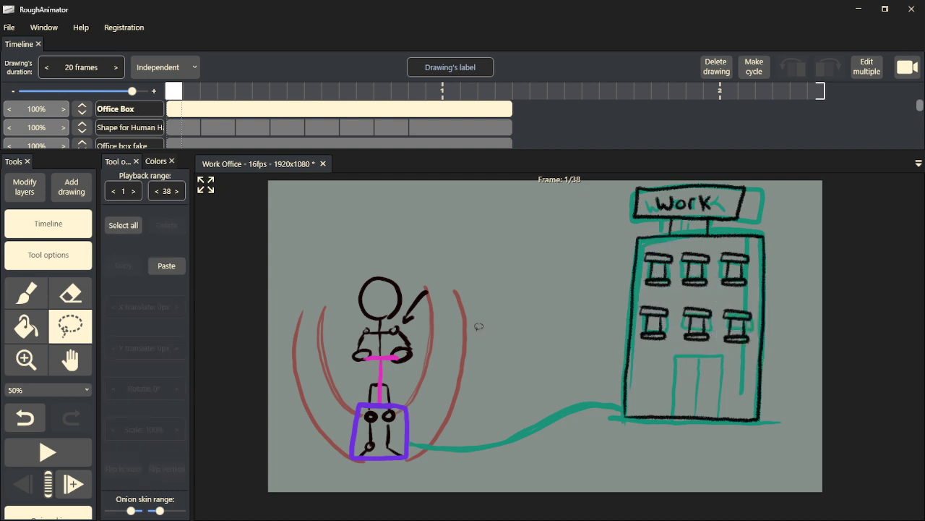
- Brush in the double door with its centre line and a ground line from the building to the purple box, and preview the animation
click(27, 293)
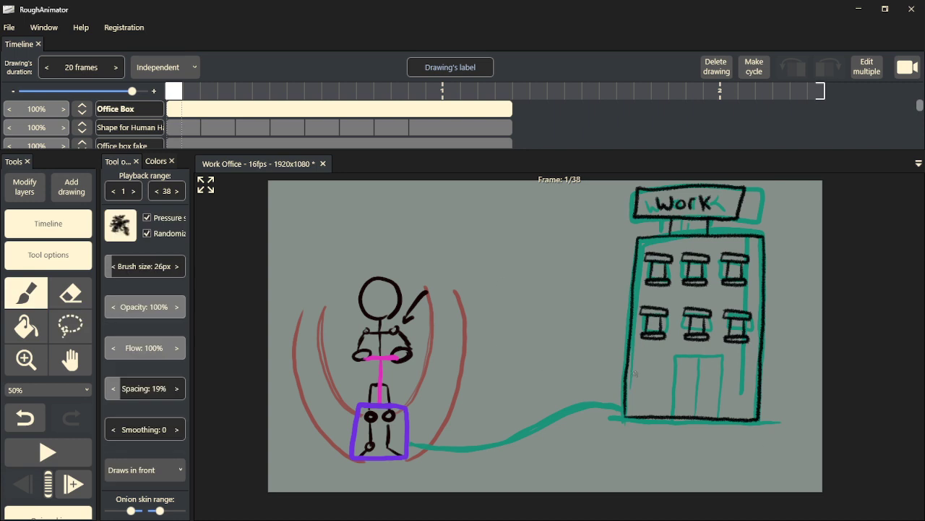
mouse_move(671, 417)
mouse_down()
mouse_move(677, 360)
mouse_move(693, 353)
mouse_move(718, 354)
mouse_move(716, 413)
mouse_up()
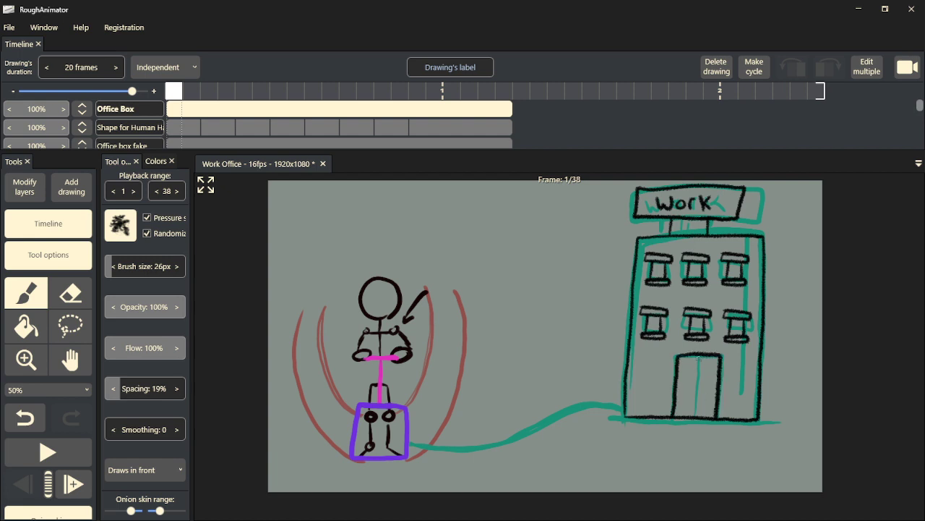
drag(697, 354, 697, 416)
mouse_move(606, 413)
mouse_down()
mouse_move(560, 411)
mouse_move(521, 434)
mouse_move(433, 448)
mouse_up()
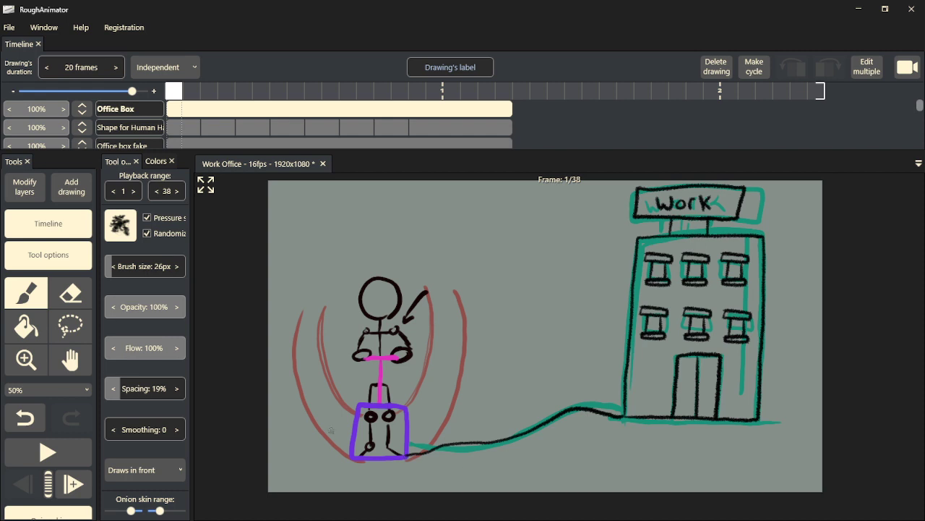
key(space)
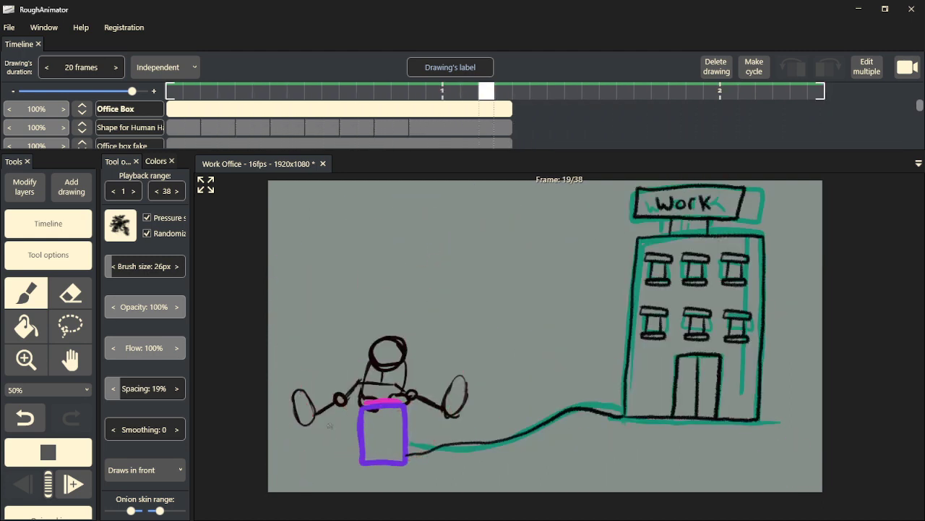
key(space)
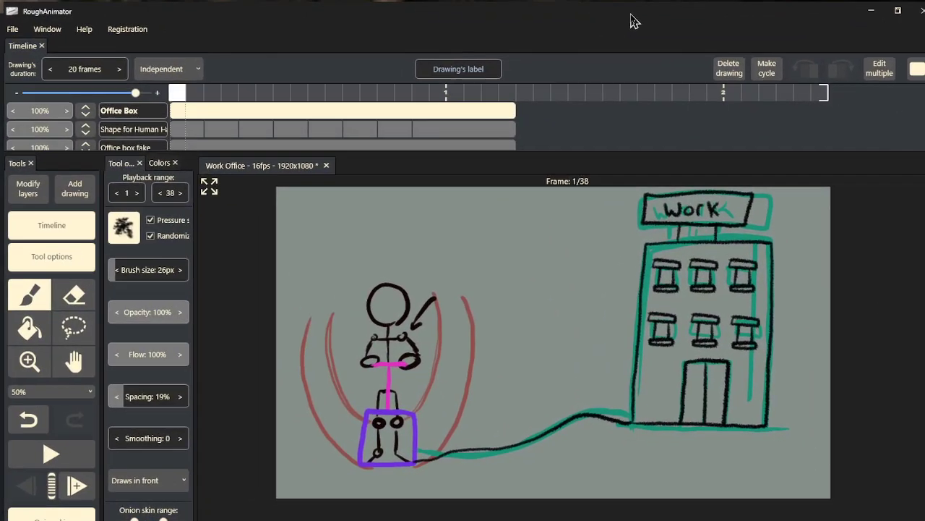
- Switch to Discord and view the three Homer Work punch animations in the my-art-work channel at full size
key(alt+Tab)
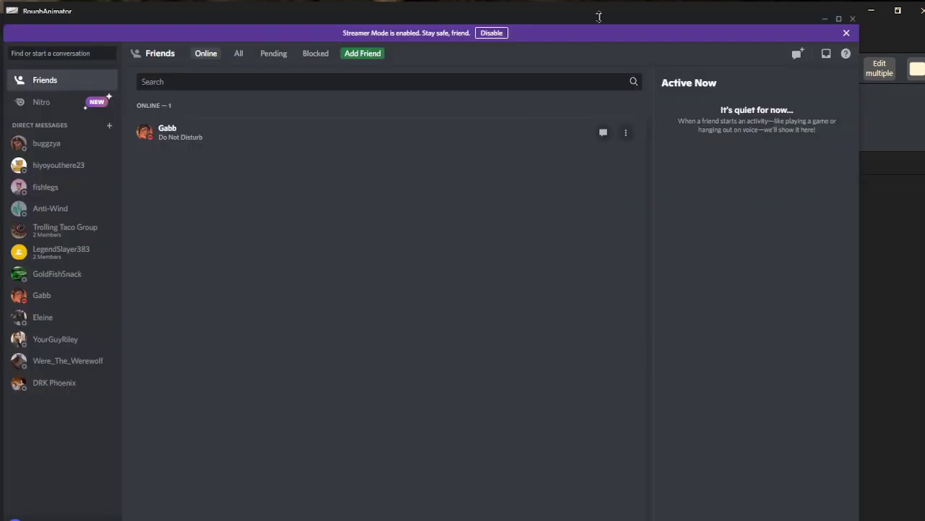
drag(599, 14, 638, 16)
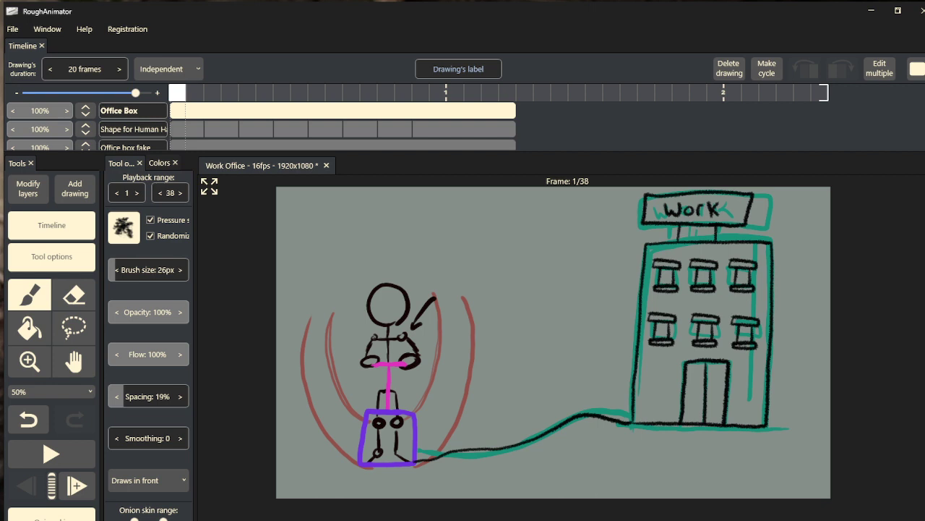
drag(924, 7, 649, 6)
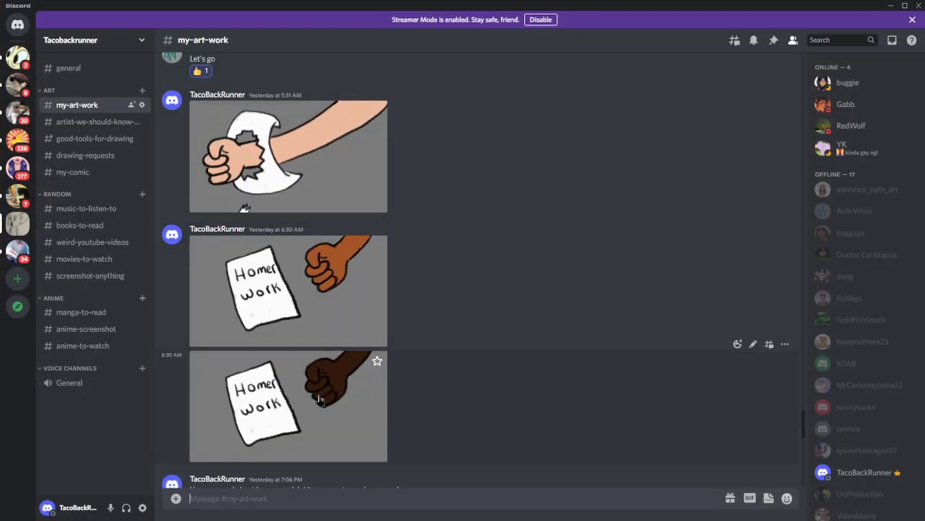
click(283, 172)
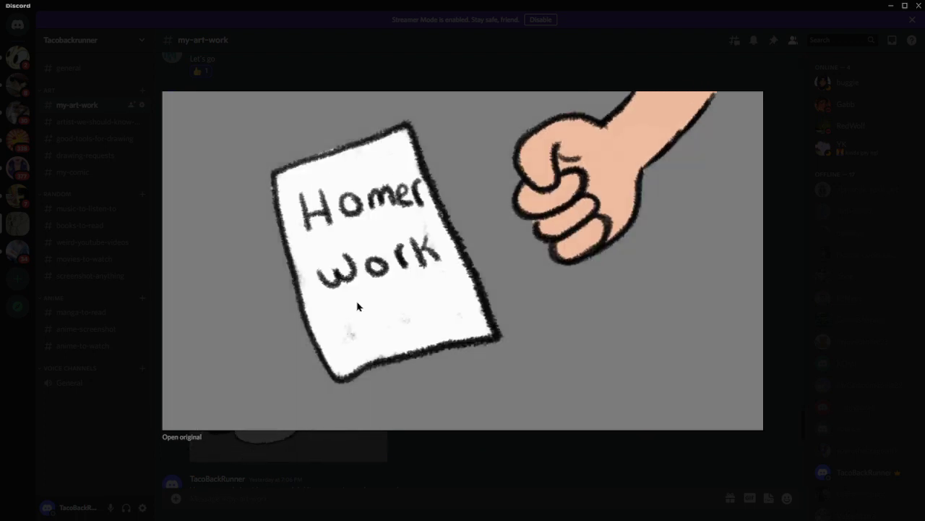
click(413, 444)
click(311, 301)
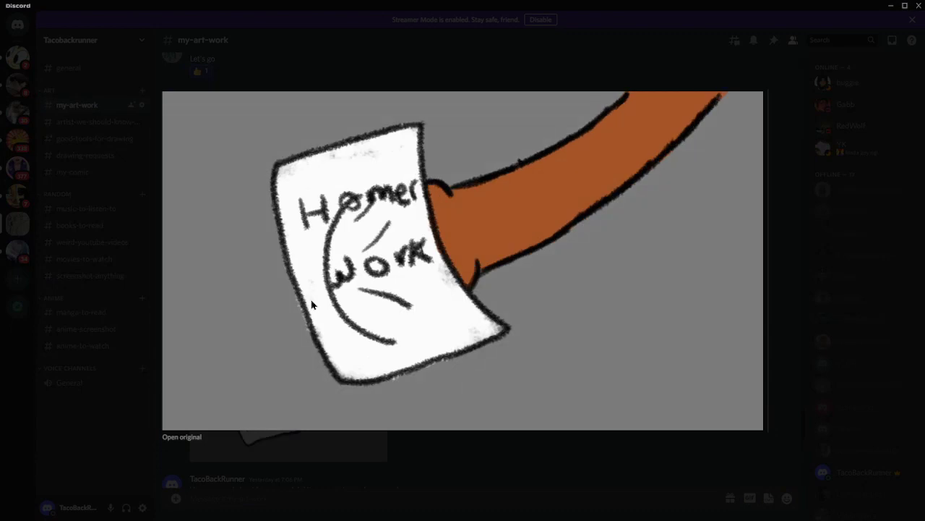
click(336, 436)
click(335, 434)
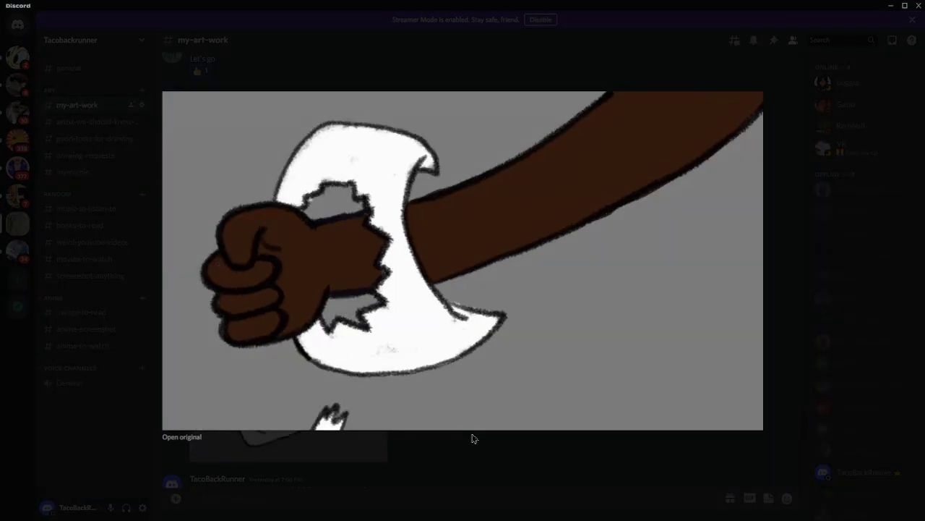
click(485, 435)
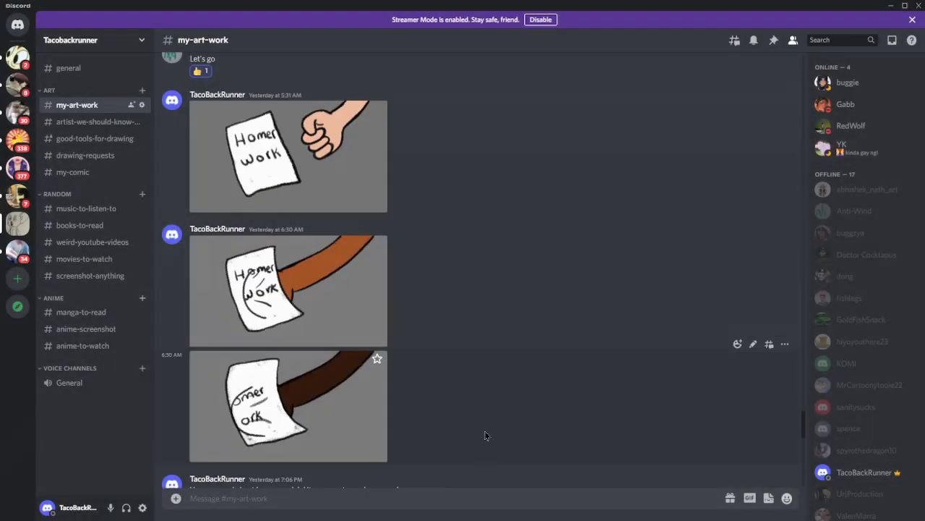
- Look through the older my-art-work posts, enlarging the blue-background GIF from October 4, 2022, and return to the recent posts
scroll(462, 408, up, 20)
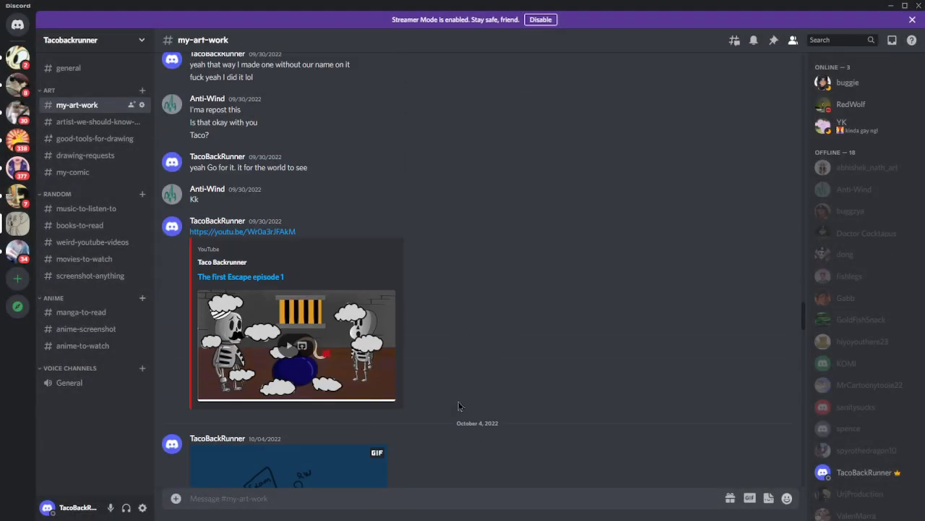
scroll(459, 405, down, 3)
click(341, 343)
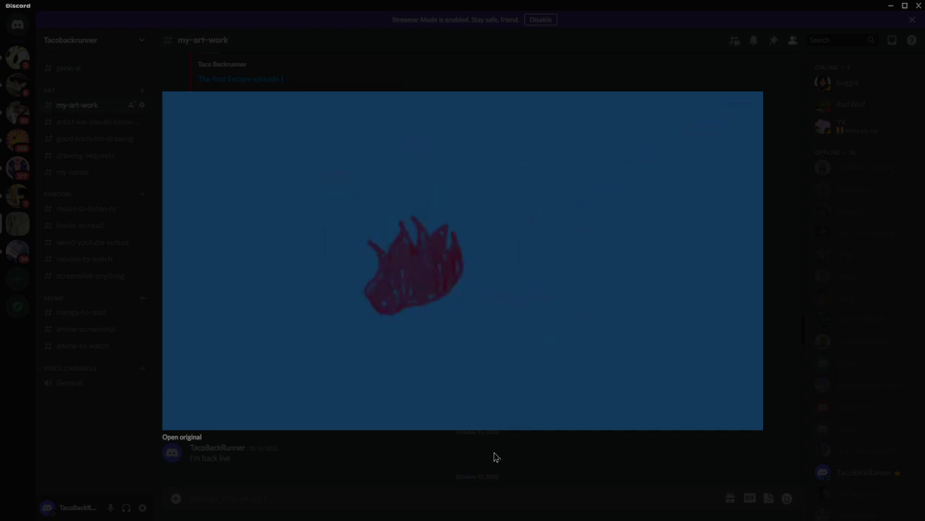
click(601, 440)
scroll(427, 335, down, 10)
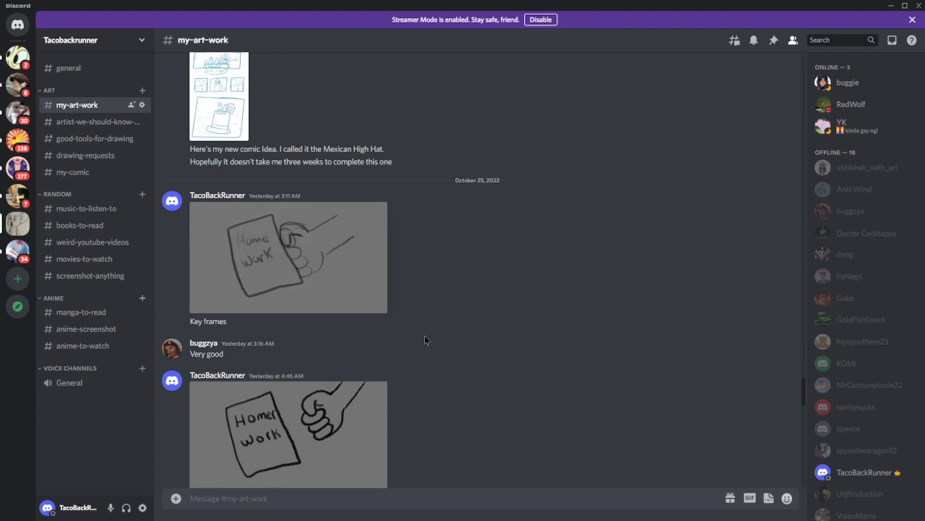
scroll(427, 337, down, 5)
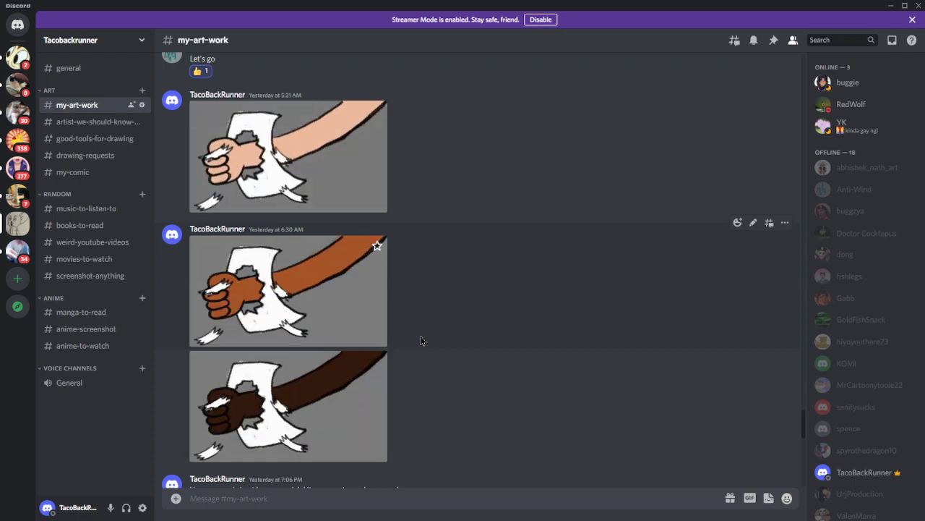
scroll(422, 341, down, 10)
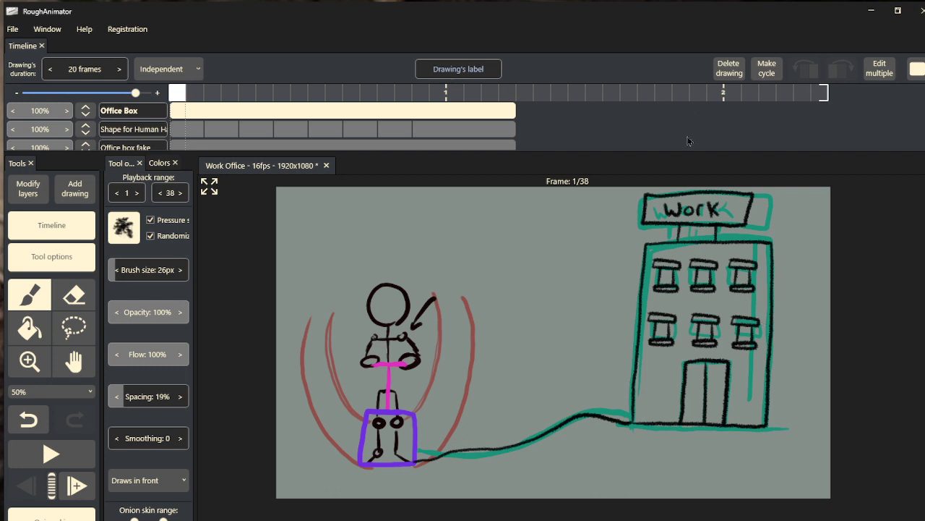
- Return to RoughAnimator, play the whole animation and lower the opacity of the Office box fake layer
key(space)
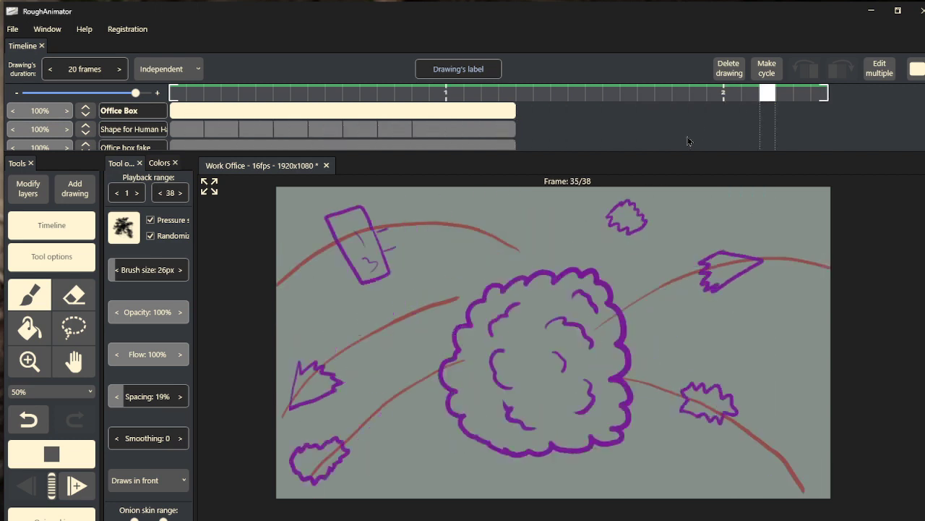
key(space)
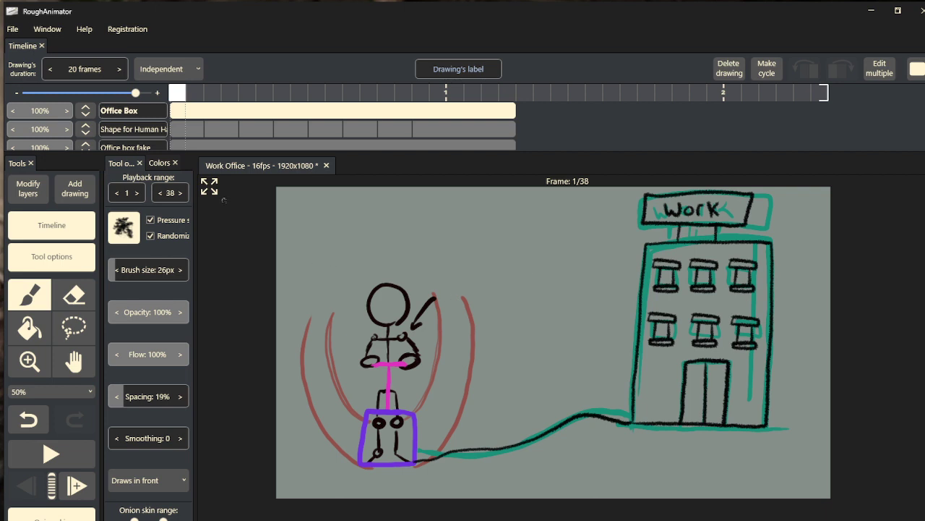
scroll(208, 148, down, 1)
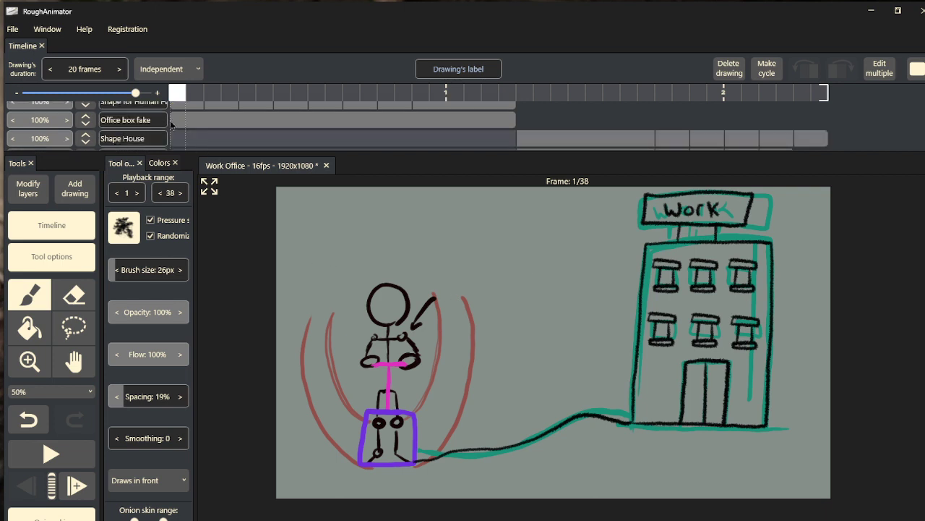
scroll(172, 125, up, 1)
scroll(88, 147, down, 1)
drag(48, 120, 3, 133)
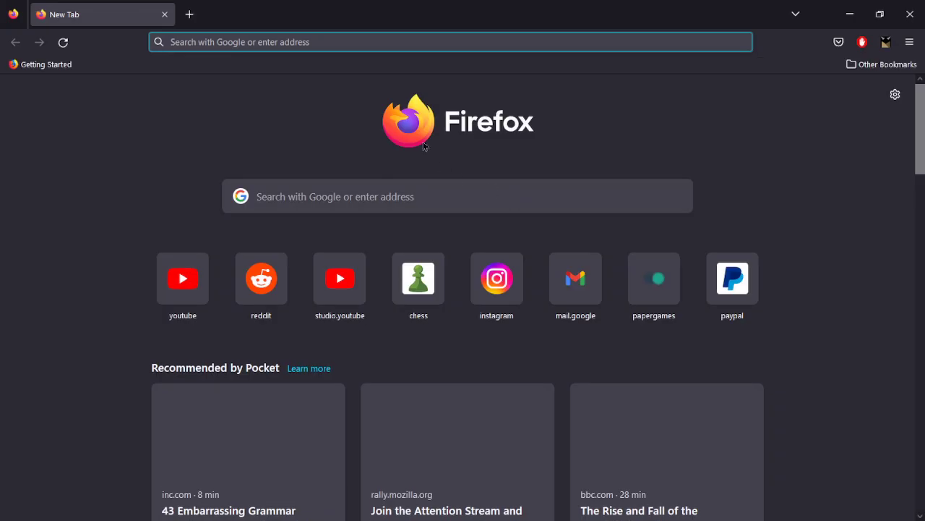
- Switch to Firefox and search Google for "Cannon A8", extending the query to "Cannon A80"
click(365, 47)
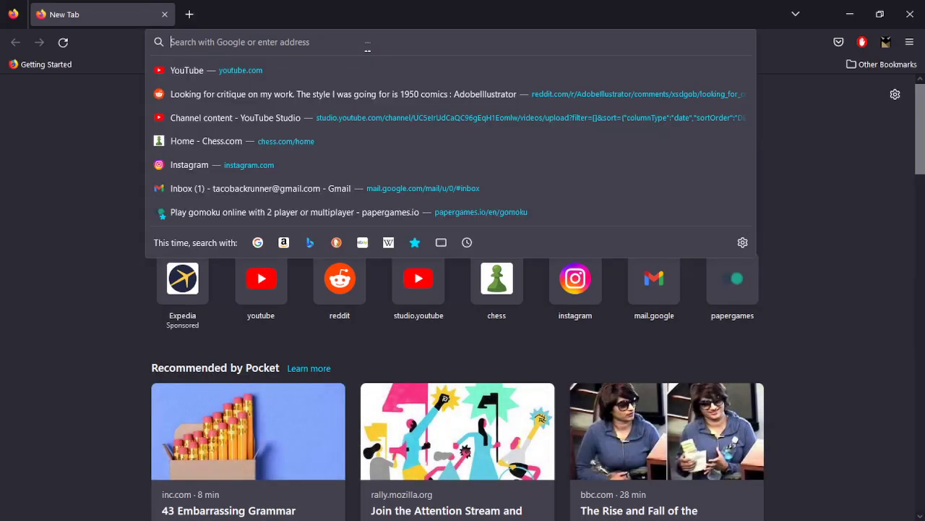
text(Ca)
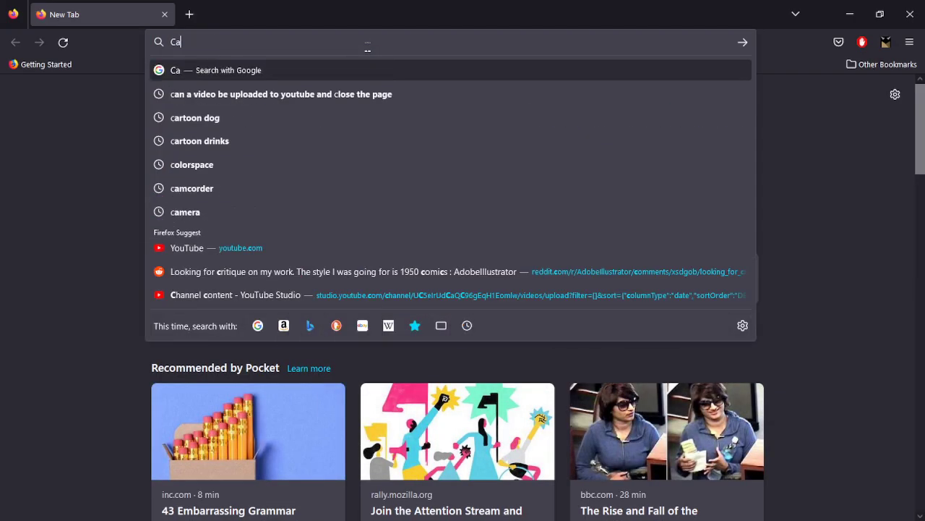
text(nnon)
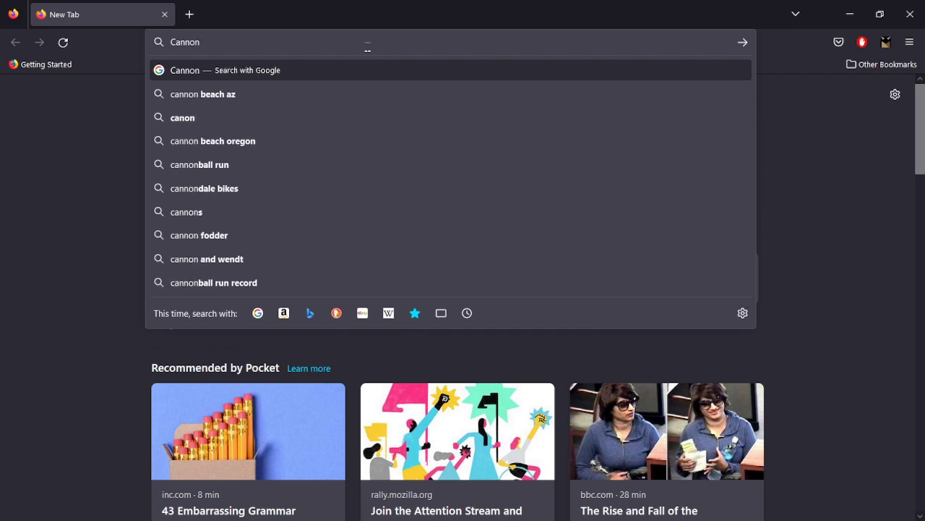
text( A8)
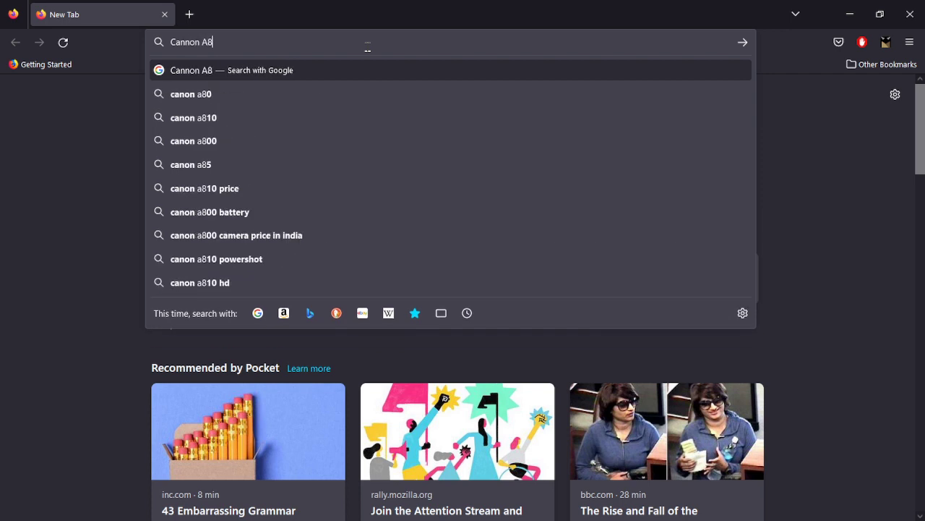
key(Return)
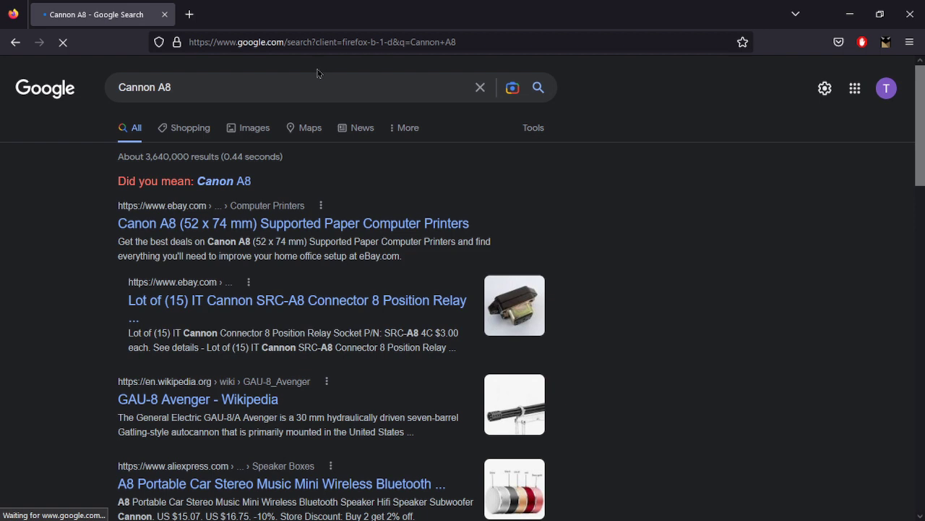
click(238, 97)
text(0)
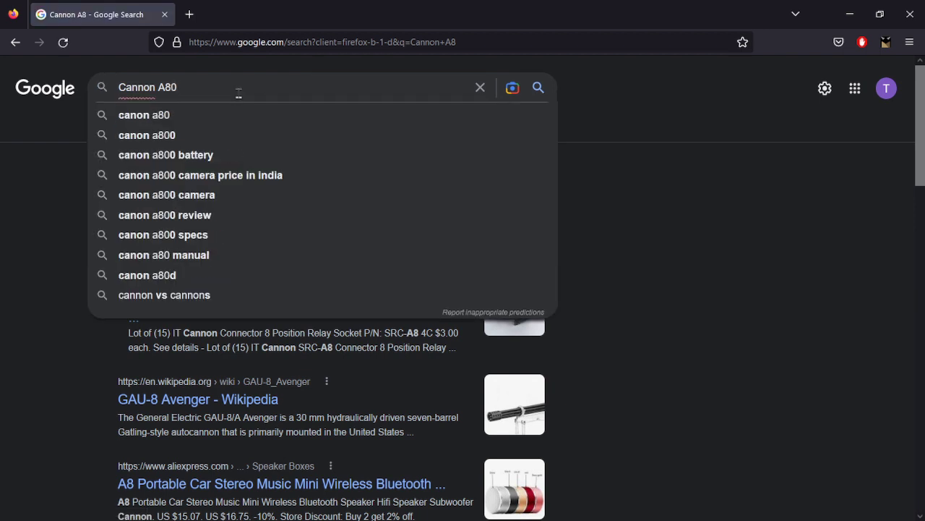
key(Return)
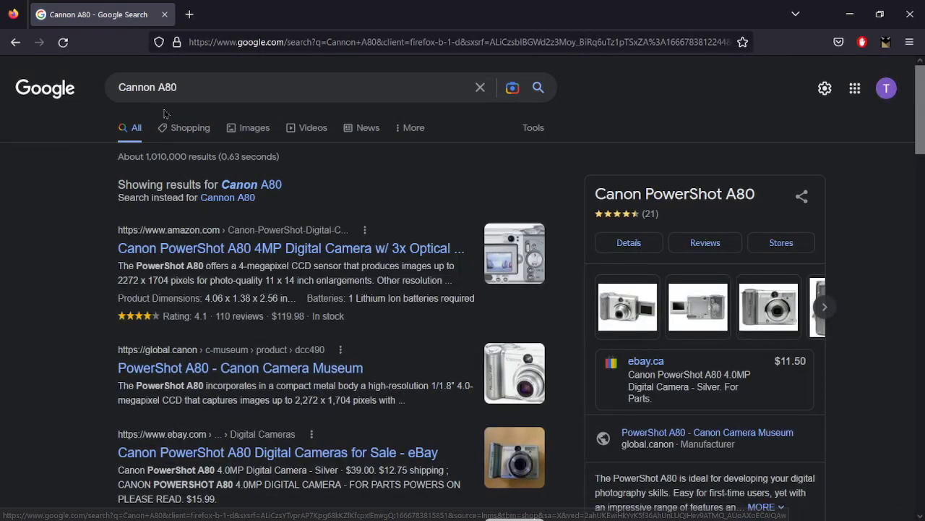
- Change the search to "Cannon AX80" and follow the suggested spelling "Canon AX80"
click(163, 88)
text(X)
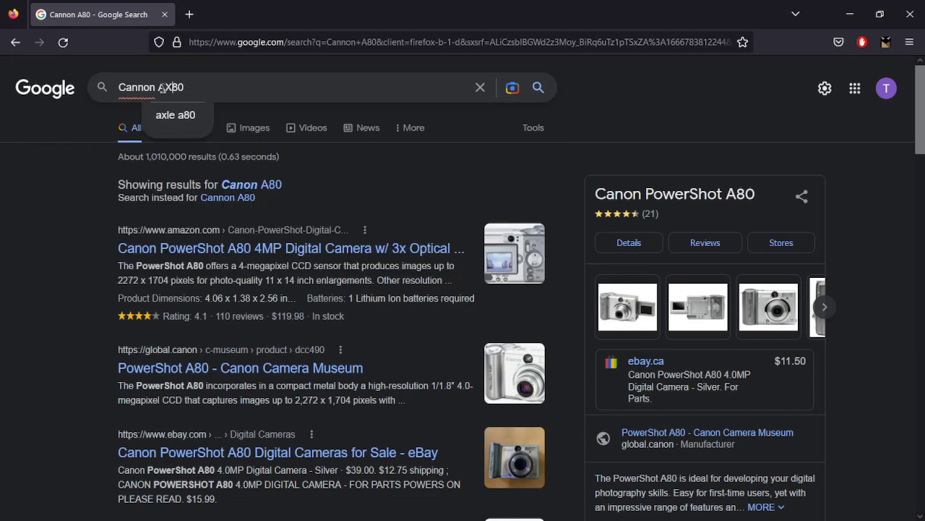
key(Return)
click(192, 88)
click(49, 146)
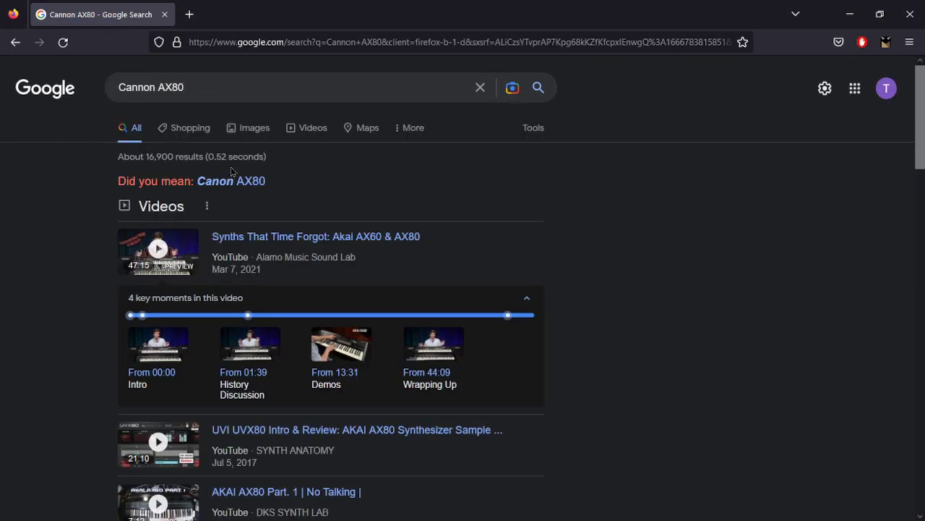
click(231, 174)
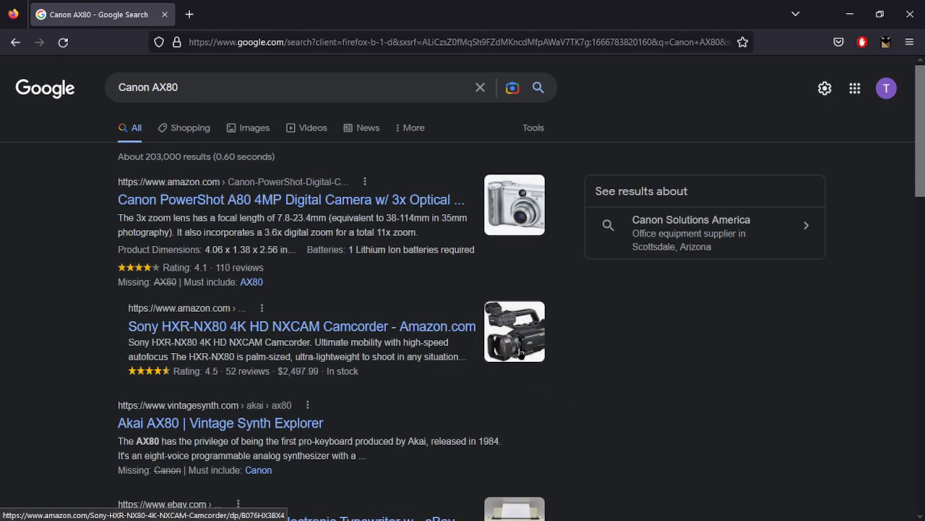
- Show the image results for "Canon AX80" and skim through them
click(241, 131)
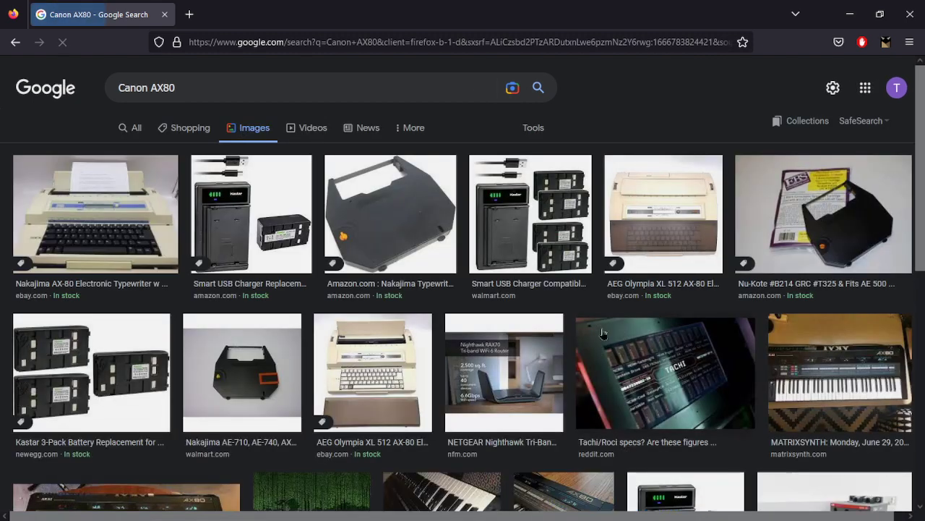
scroll(241, 131, down, 5)
scroll(239, 118, up, 5)
- Change the image search to "canon camcorder" and look through the pictured models
click(213, 90)
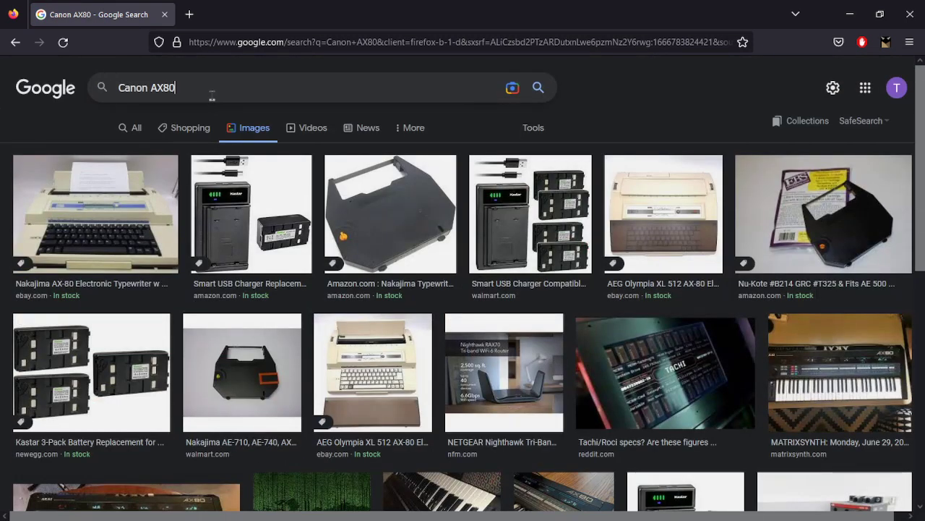
key(BackSpace)
key(BackSpace)
key(BackSpace)
key(BackSpace)
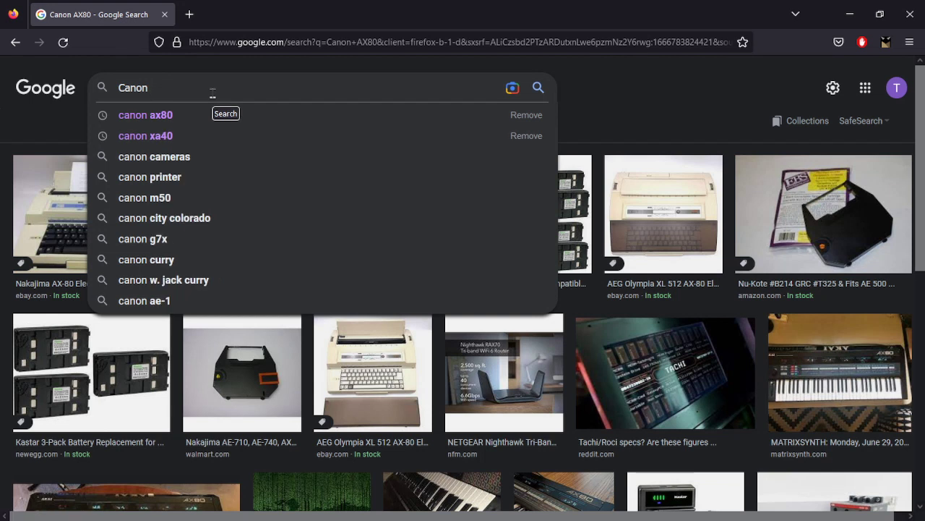
text(CAMC)
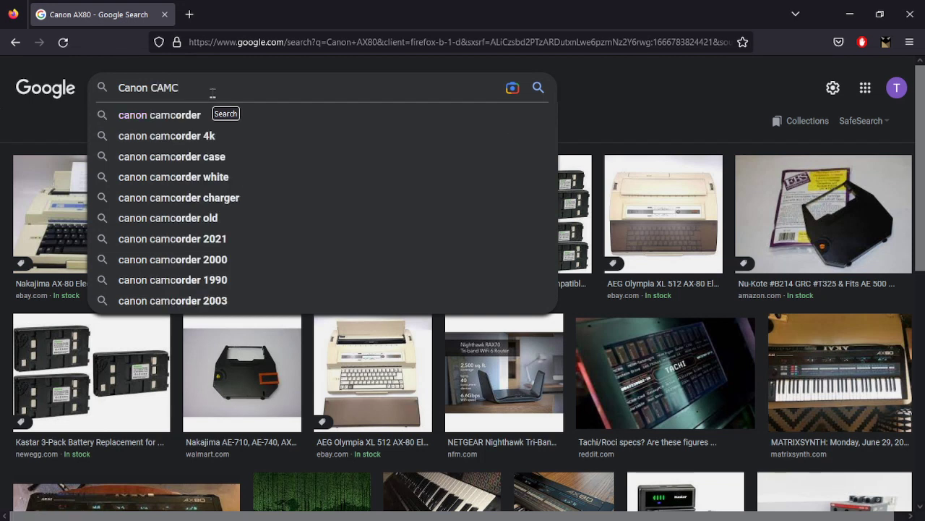
key(Down)
key(Return)
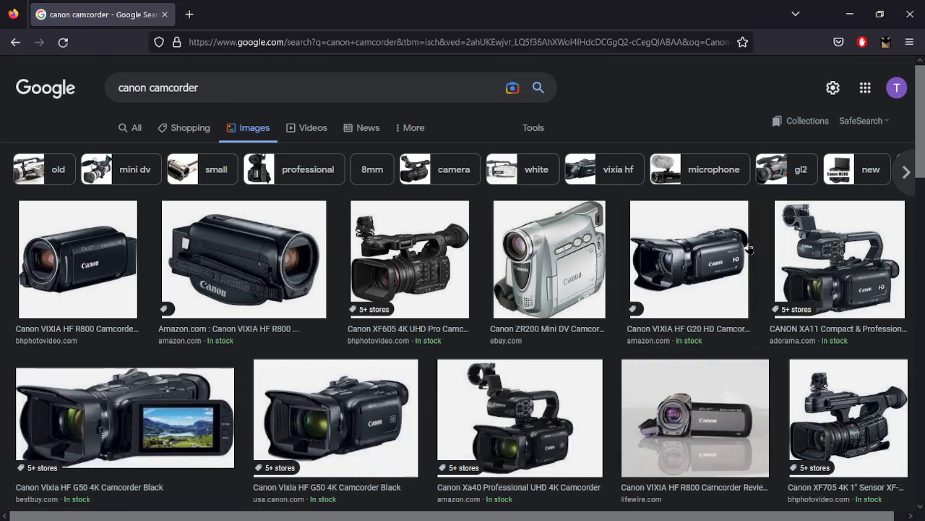
scroll(568, 405, down, 3)
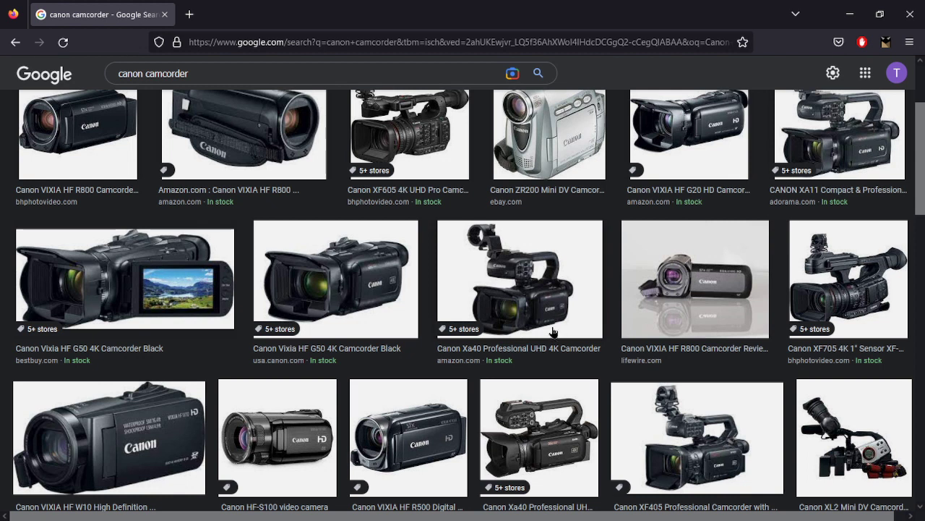
scroll(553, 331, up, 2)
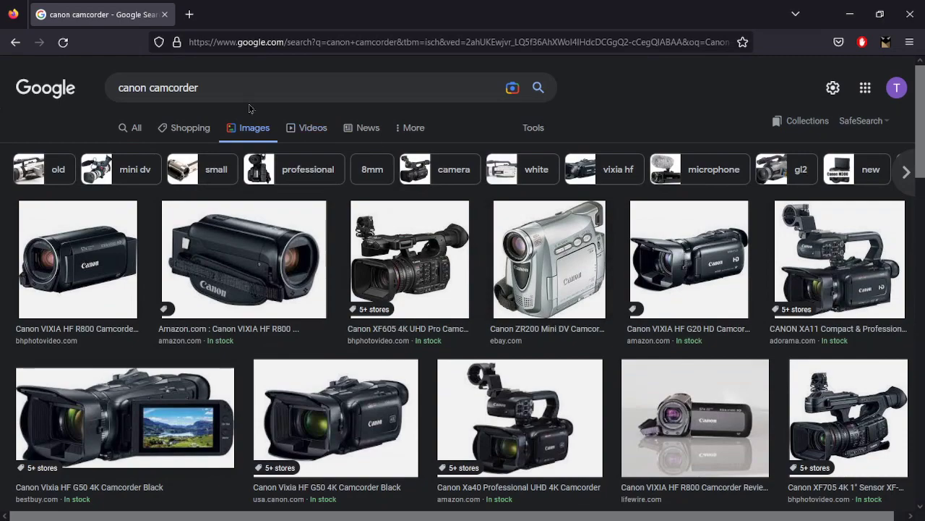
- Search Google for "Camera" in a new tab and show the image results
click(190, 15)
click(193, 42)
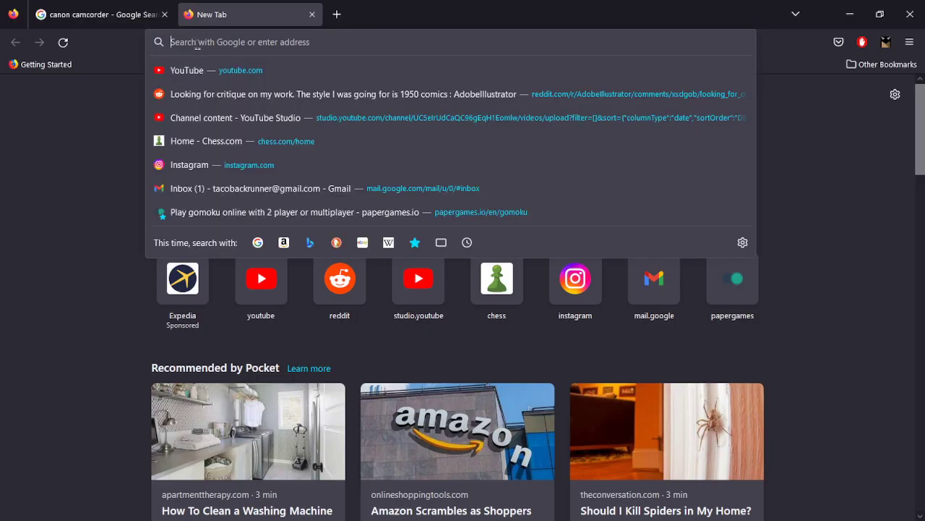
text(Cae)
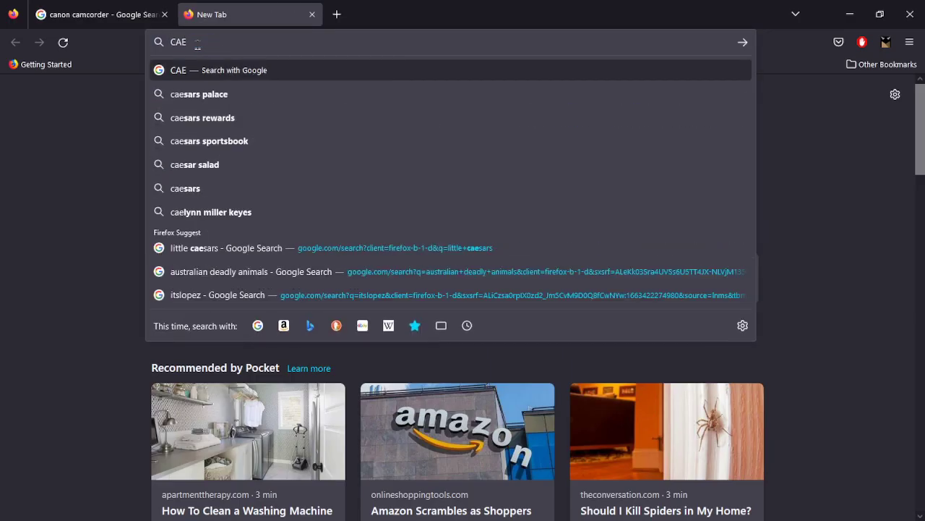
key(BackSpace)
key(BackSpace)
text(c)
key(BackSpace)
text(amera)
key(Return)
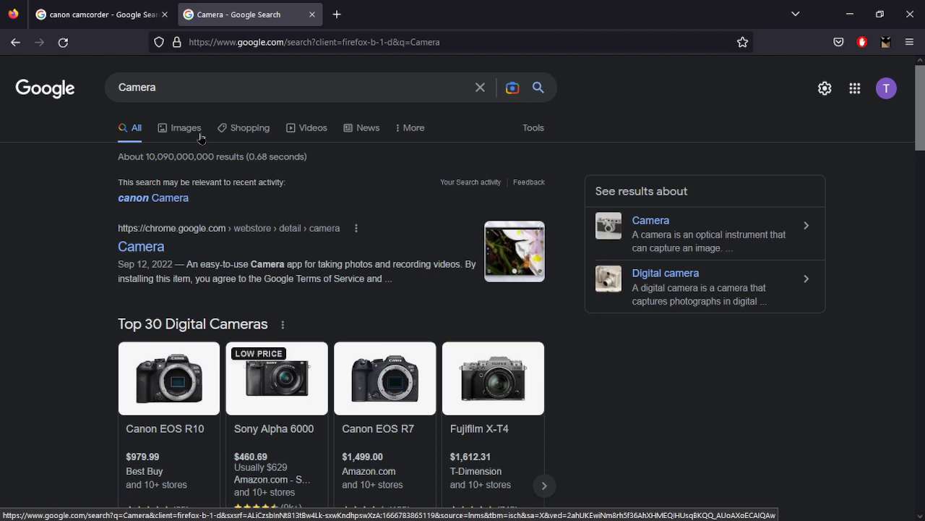
click(177, 128)
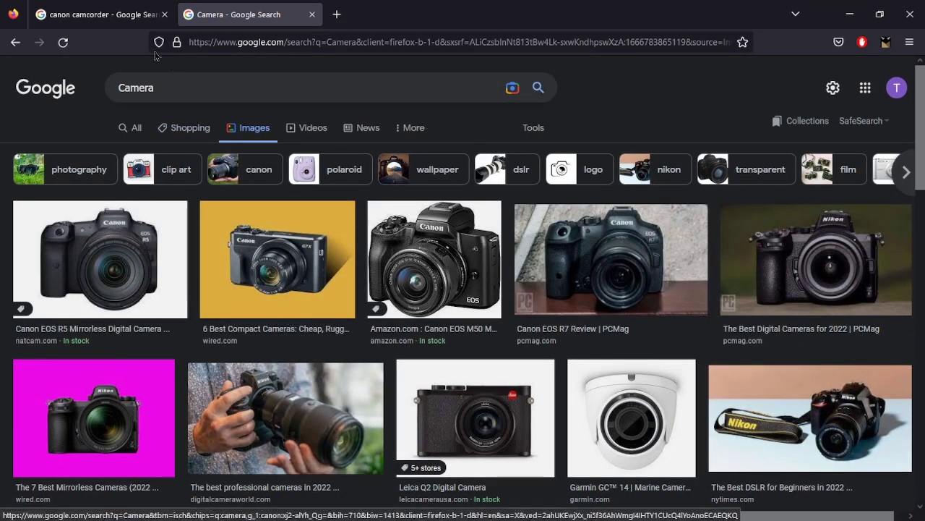
- Search Google for "webcam" in another new tab and show the image results
key(ctrl+shift+Tab)
click(348, 16)
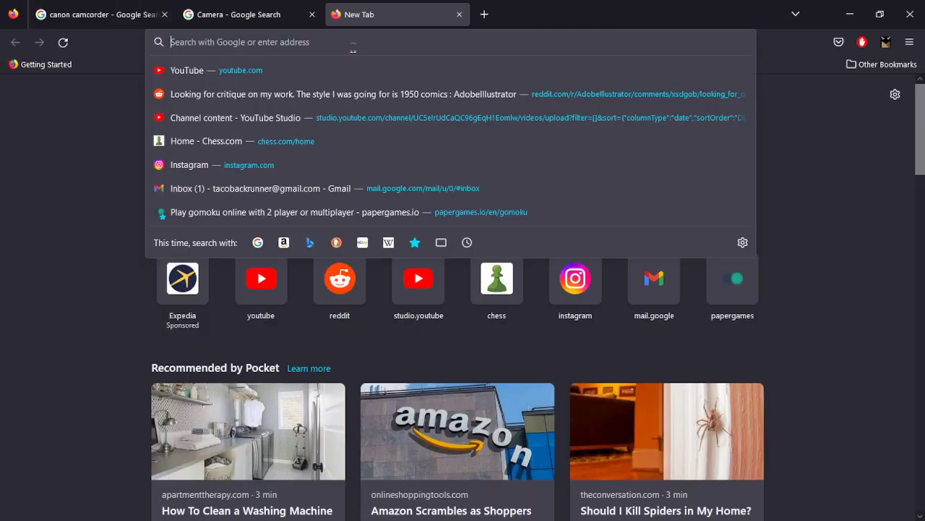
text(webcam)
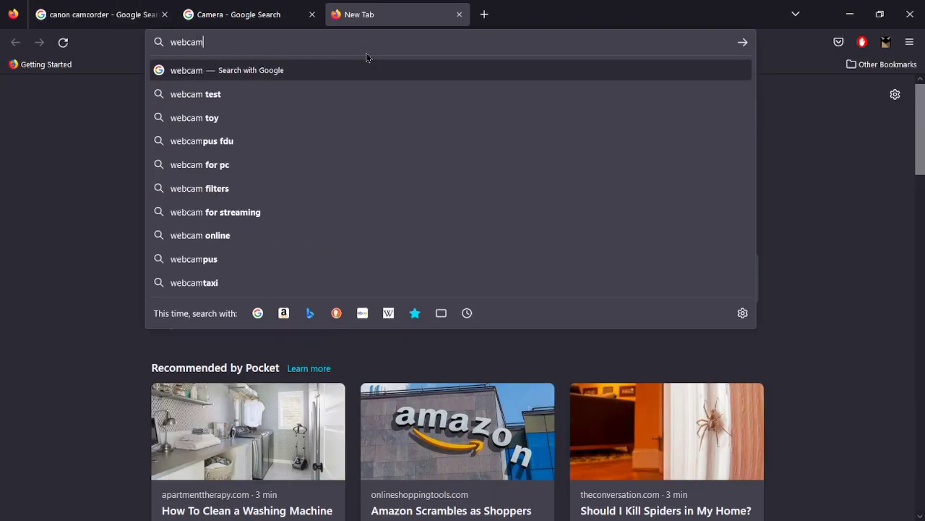
key(Return)
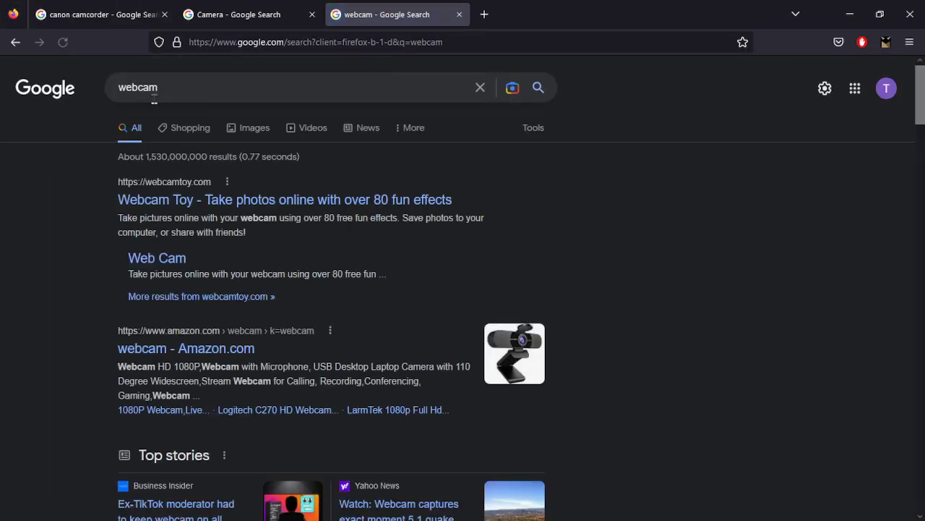
click(234, 125)
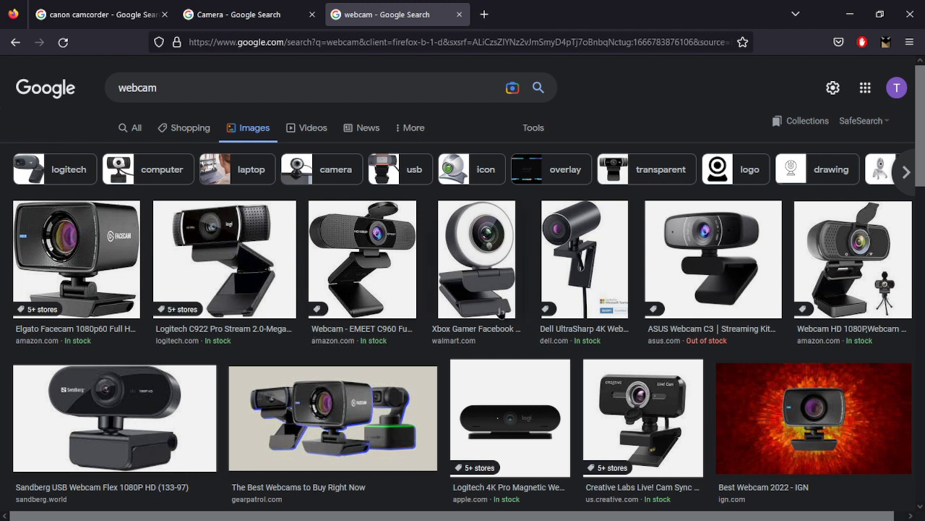
- Review the Camera and canon camcorder image results, and move the Camera tab behind the webcam tab
click(262, 5)
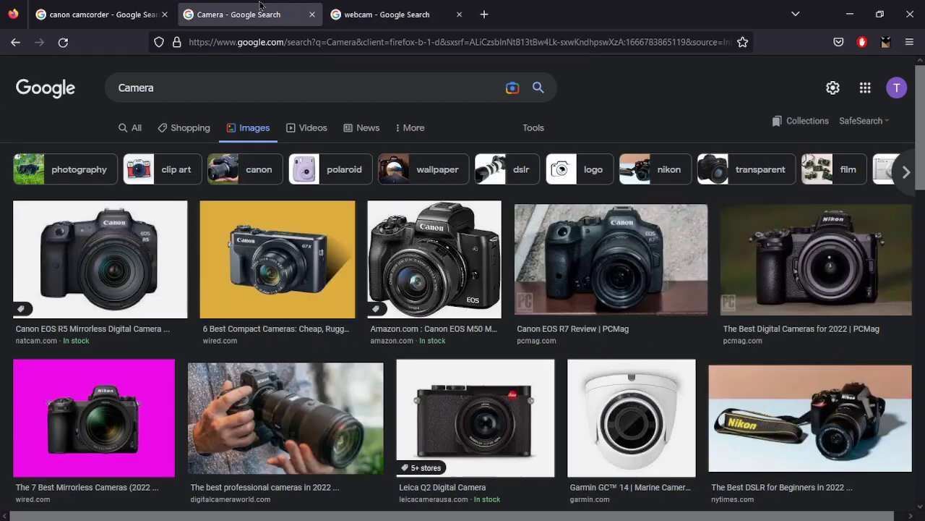
click(85, 7)
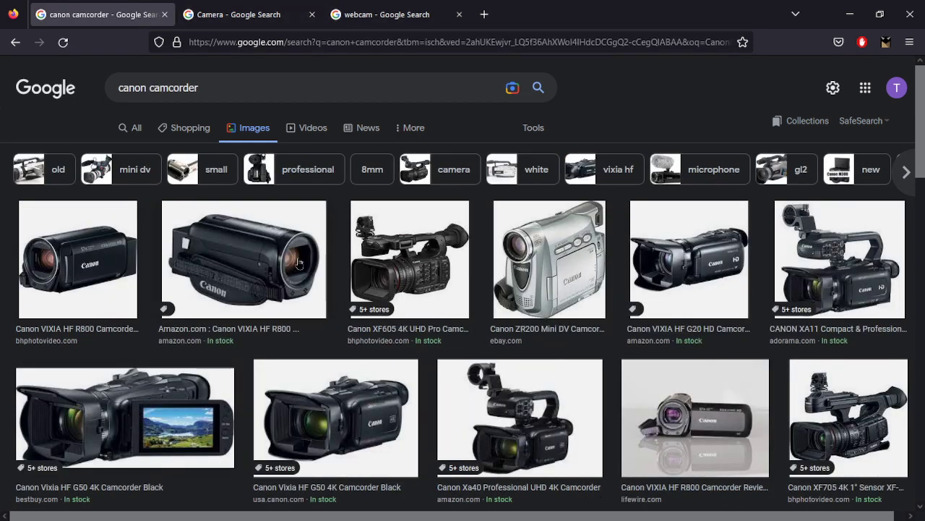
click(240, 7)
drag(240, 5, 379, 13)
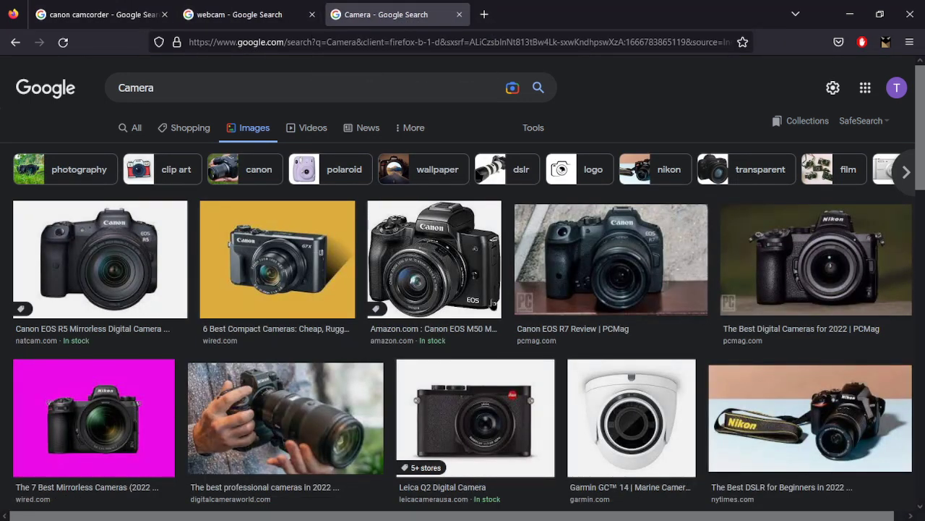
- Compare the canon camcorder, webcam and Camera image results by going back and forth between their tabs
click(274, 5)
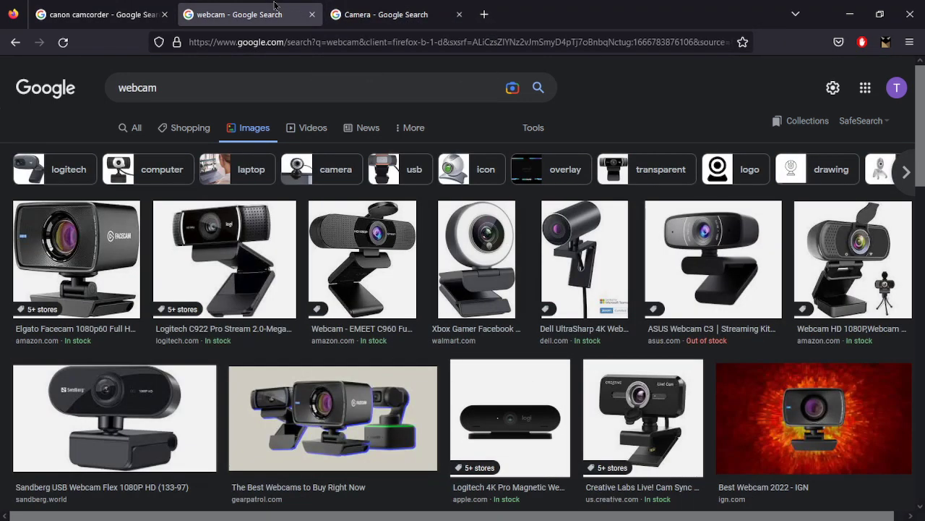
click(114, 6)
click(357, 6)
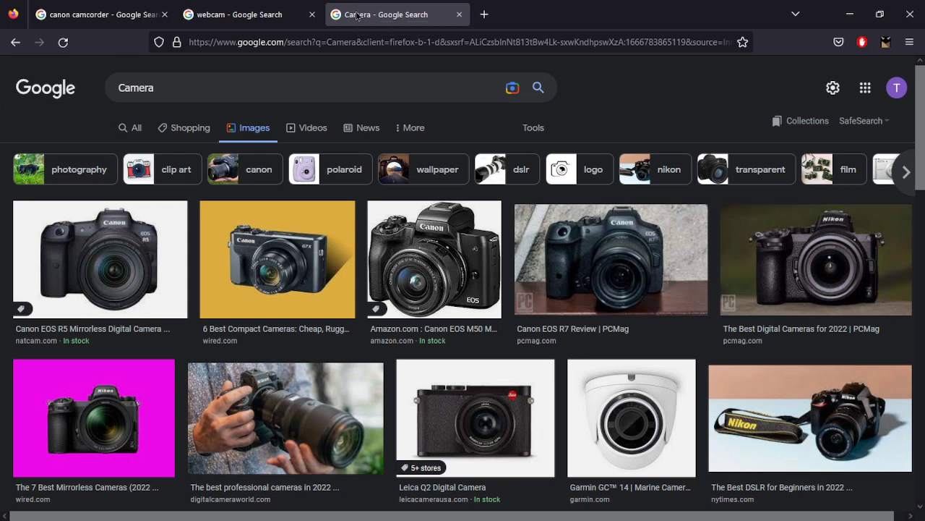
click(250, 11)
click(159, 12)
click(219, 11)
click(376, 15)
click(246, 14)
click(108, 14)
click(246, 15)
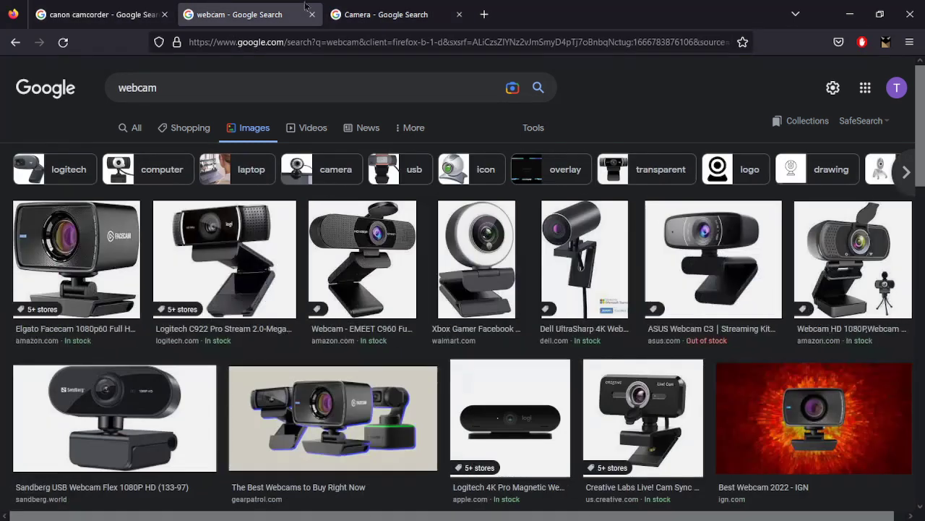
click(376, 14)
click(246, 14)
click(109, 14)
click(245, 14)
click(376, 15)
click(246, 15)
click(109, 14)
click(218, 5)
click(348, 6)
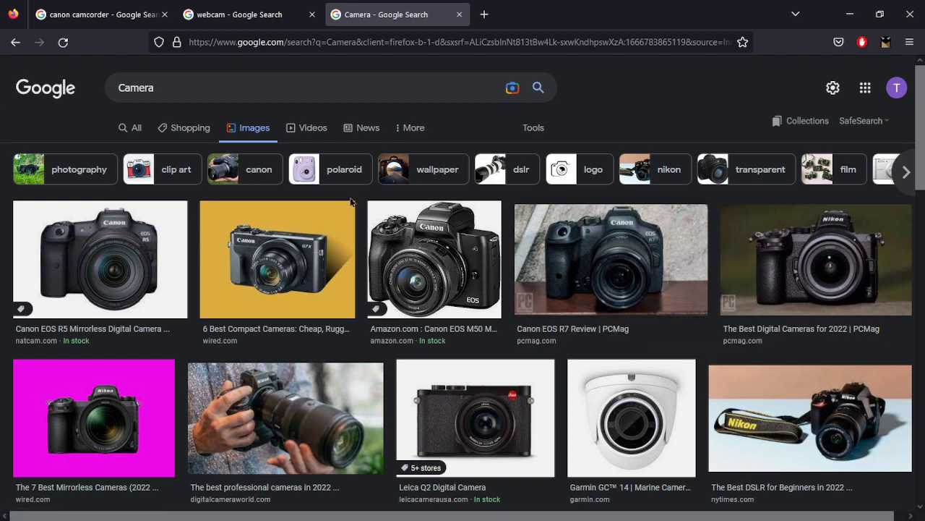
click(244, 9)
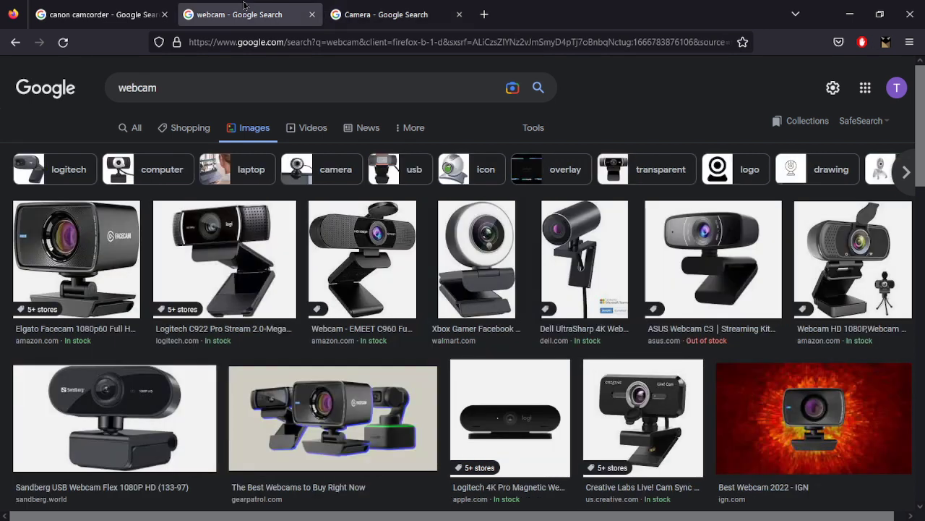
- Close the webcam and Camera tabs and go to YouTube in the remaining tab
click(311, 14)
click(312, 17)
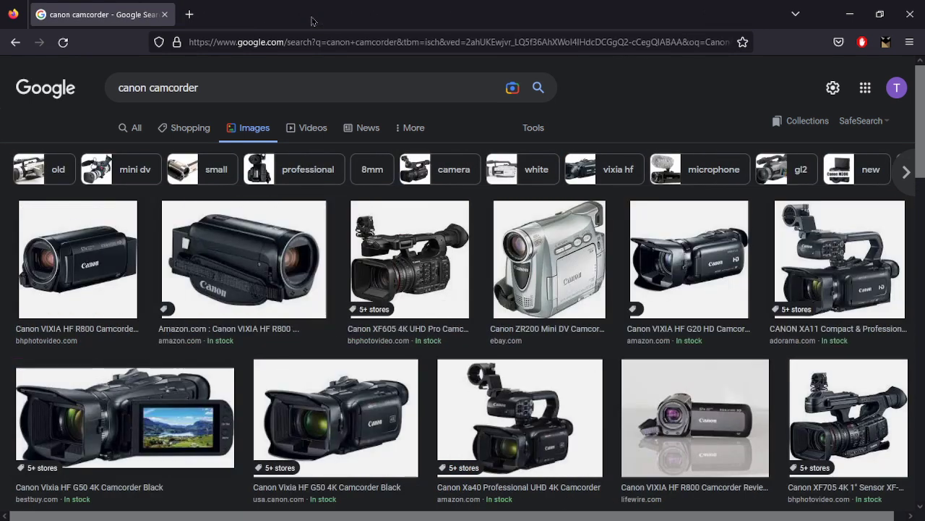
click(218, 44)
click(211, 70)
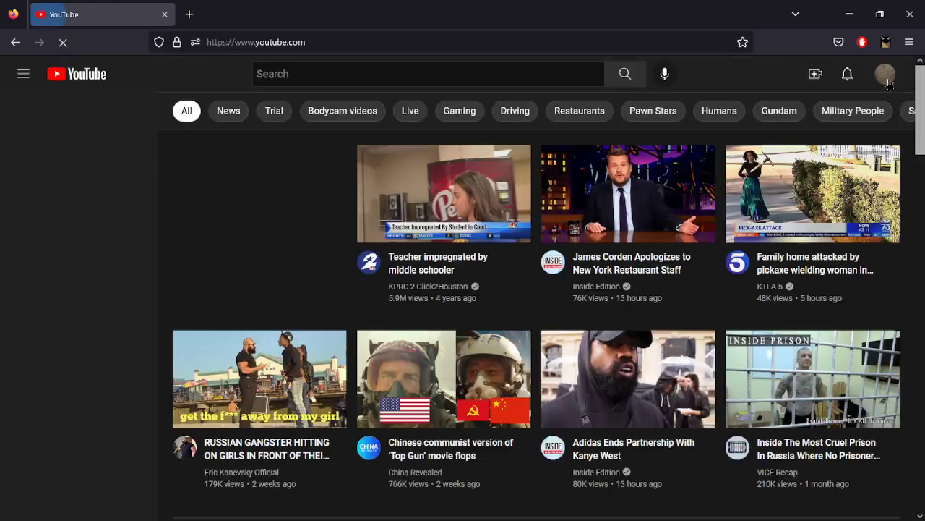
click(887, 75)
click(759, 141)
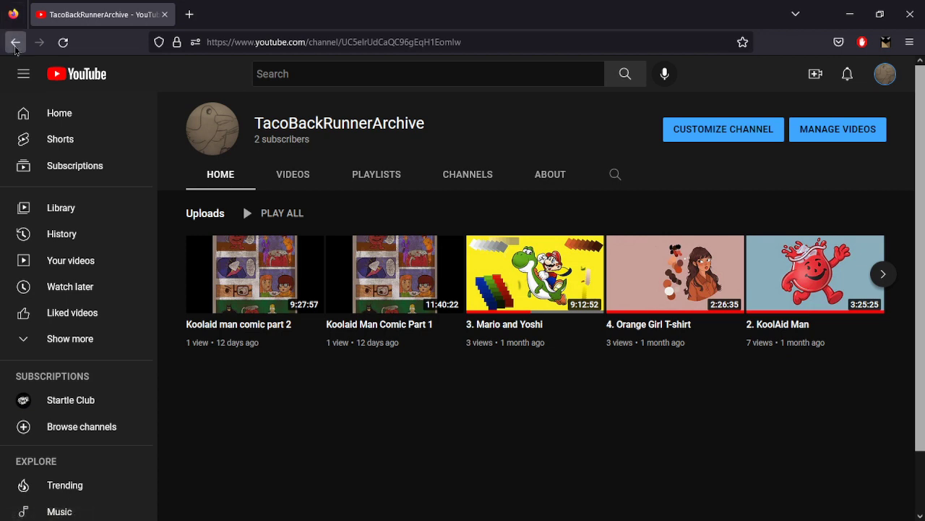
click(16, 43)
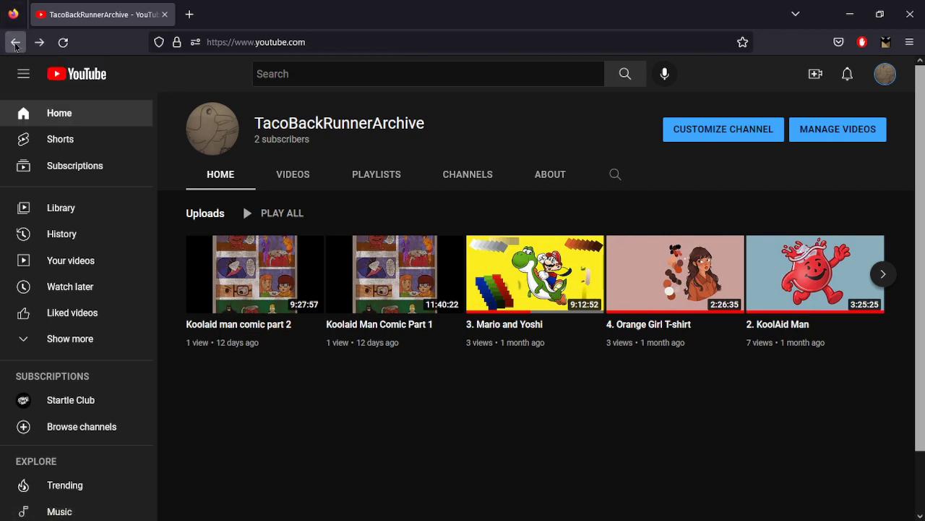
click(16, 44)
click(39, 44)
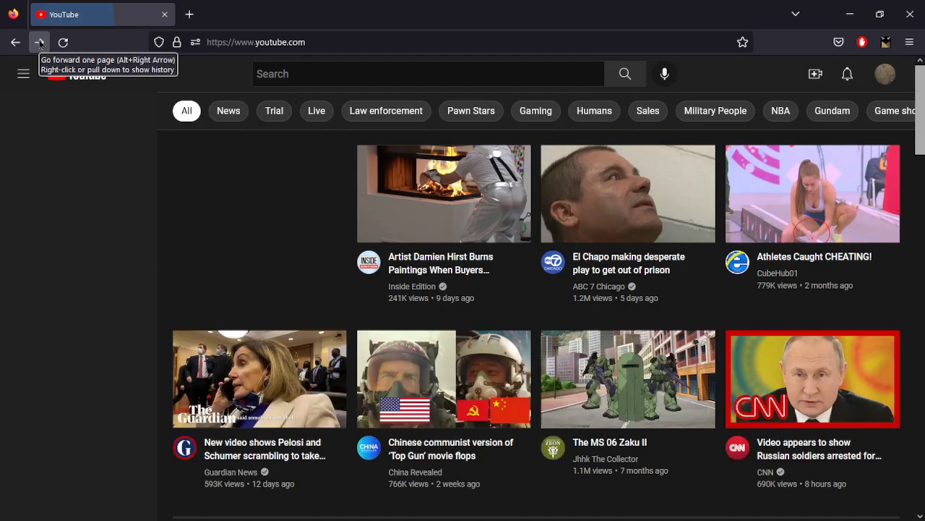
- Open the signed-in account's YouTube channel and browse its videos down to the older pencil drawings
click(886, 74)
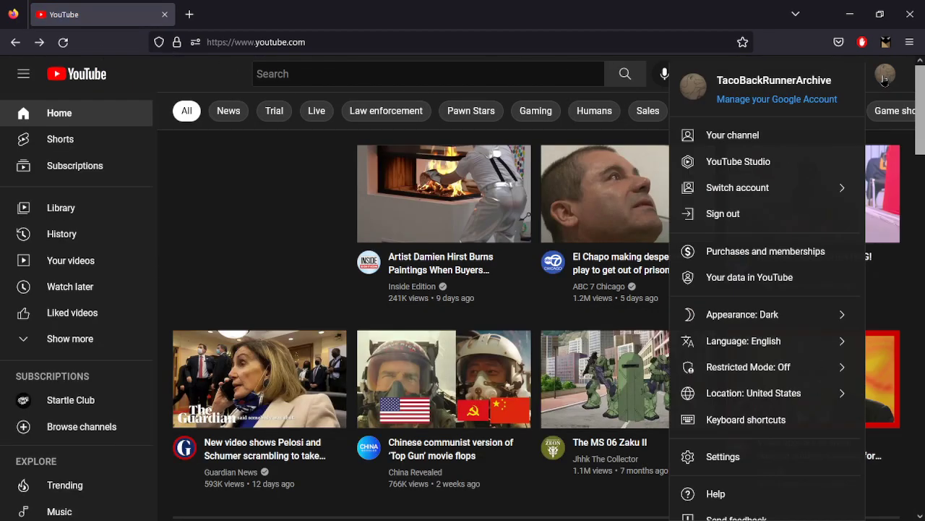
click(759, 136)
click(322, 171)
scroll(680, 289, down, 7)
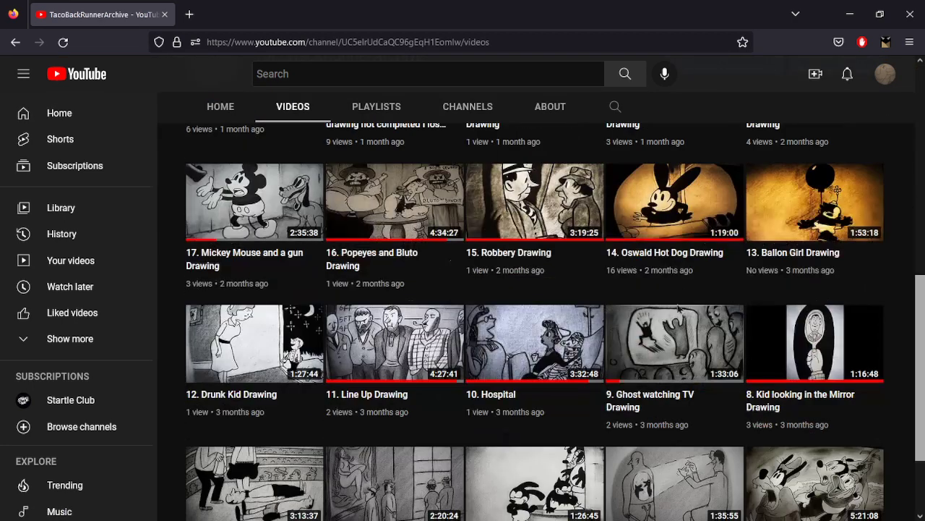
- Play the video "9. Ghost watching TV Drawing" and skip ahead to 15:16 and further into the recording
click(686, 340)
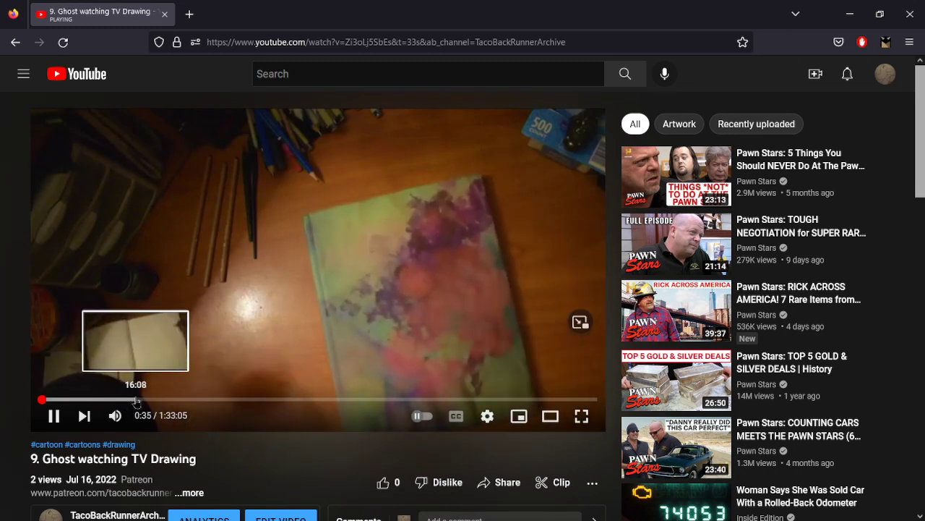
click(137, 400)
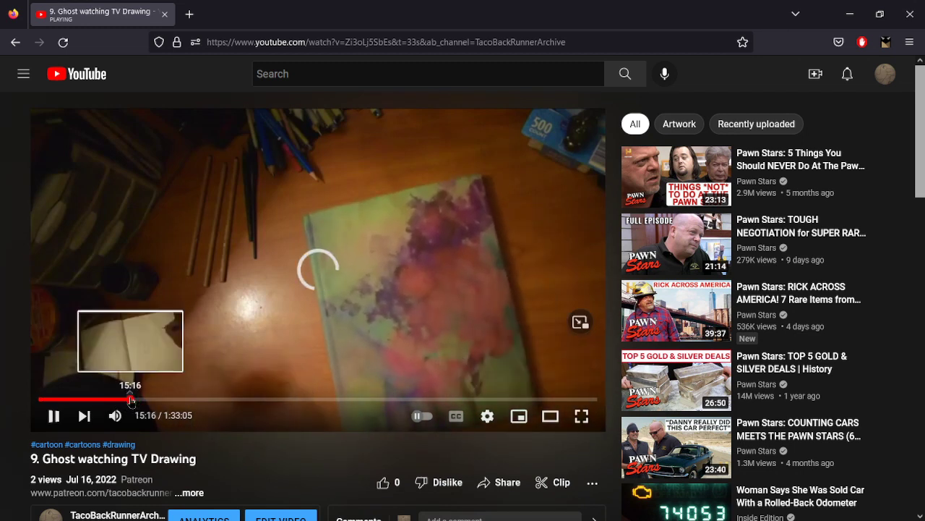
click(210, 399)
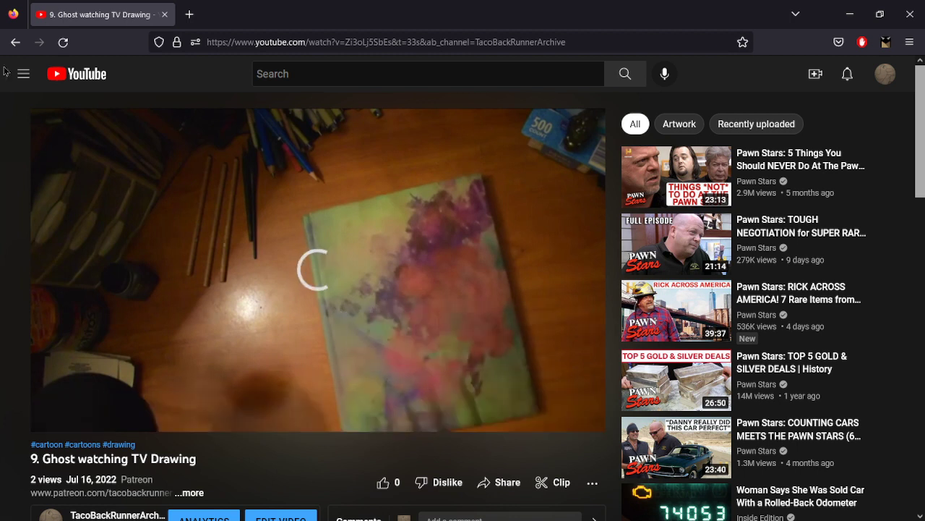
- Return to the channel's video list, look over the oldest uploads and open "12. Drunk Kid Drawing"
key(alt+Left)
scroll(498, 375, down, 3)
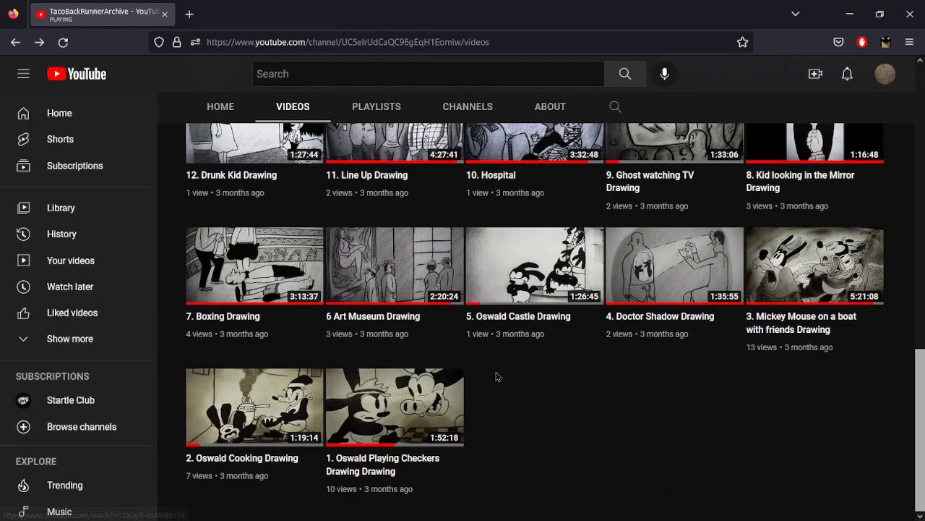
scroll(463, 362, up, 3)
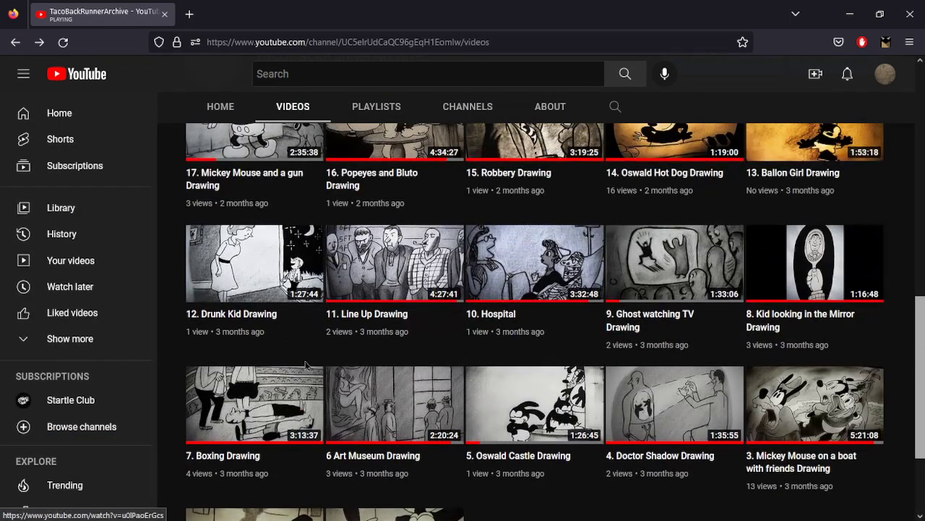
click(256, 270)
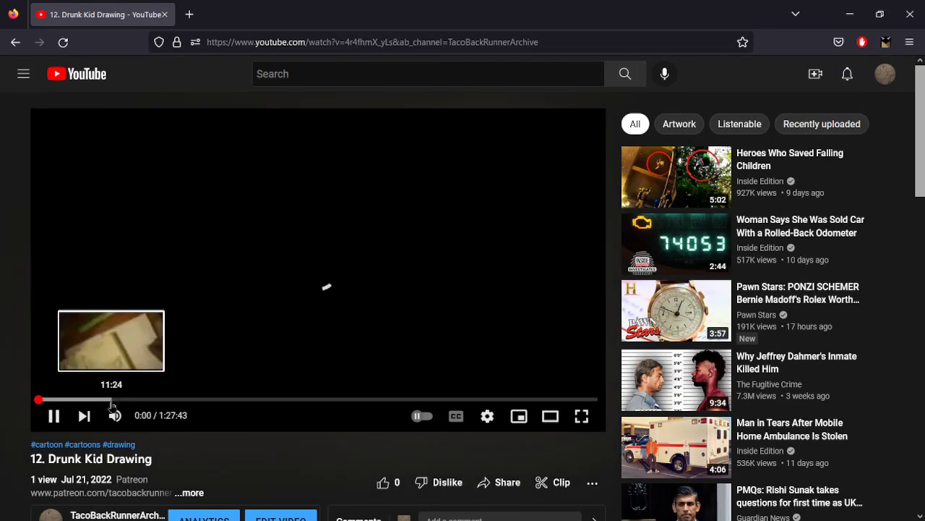
- Jump the Drunk Kid Drawing video ahead to about 1:01:51 and watch the inking from there
click(71, 399)
drag(192, 399, 432, 400)
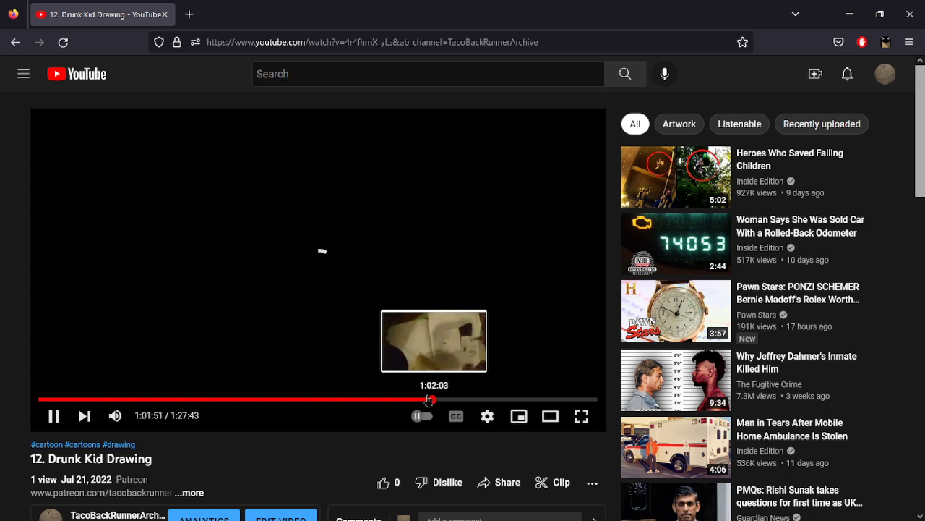
mouse_move(654, 346)
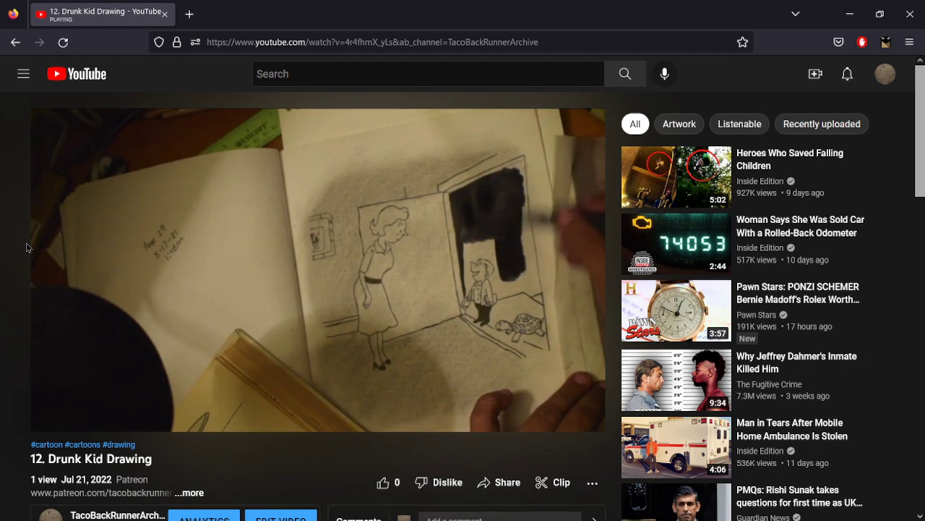
- Skip forward through the inking footage in 5-second jumps past 1:03:01 and close the browser
key(Right)
key(Right)
key(Right)
key(Right)
key(Right)
key(Right)
key(Right)
key(Right)
key(Right)
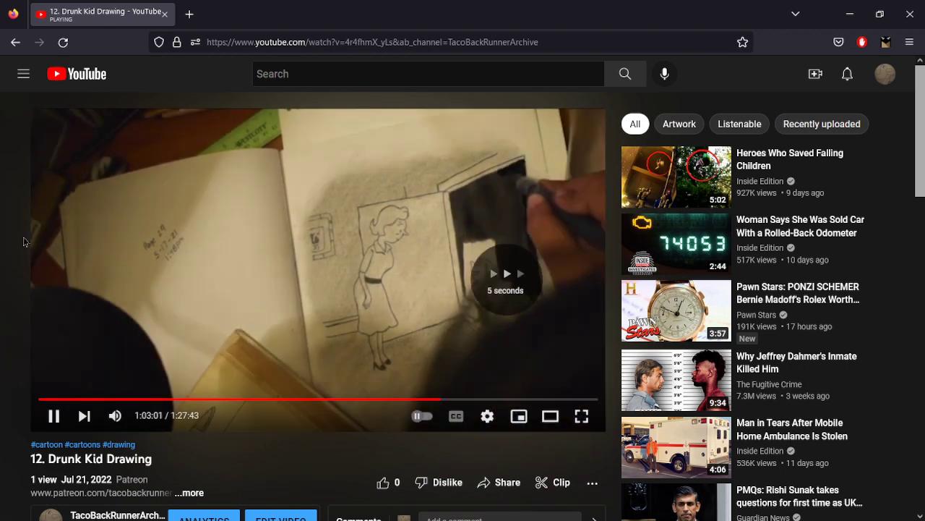
key(Right)
key(Right)
key(Right)
key(Right)
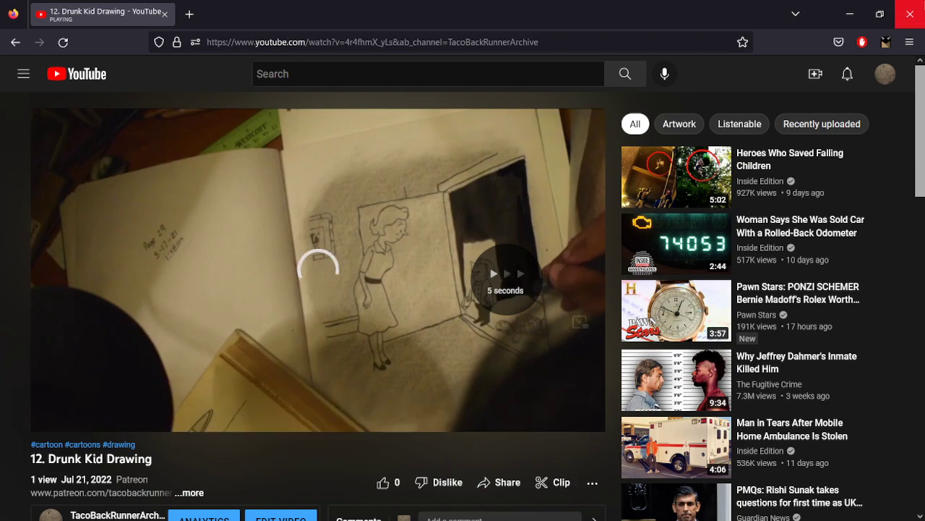
click(910, 14)
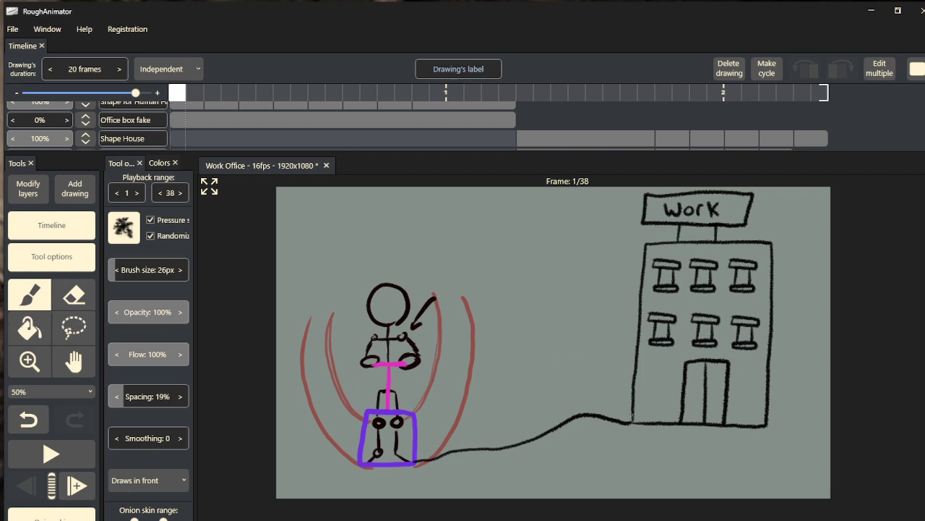
- Trace over the office building's outer walls, roof line and base with thicker black strokes on the Office Box layer
mouse_move(631, 422)
mouse_down()
mouse_move(643, 255)
mouse_move(655, 244)
mouse_move(716, 241)
mouse_up()
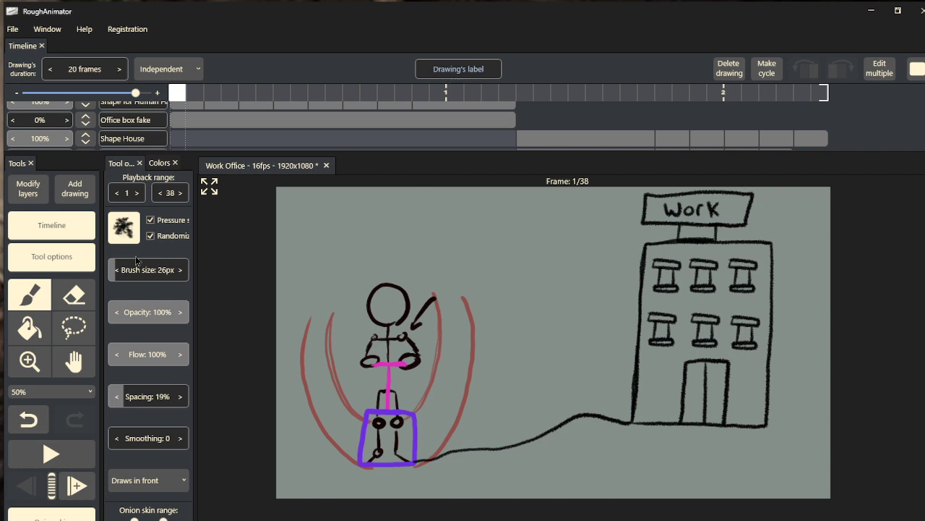
scroll(228, 134, up, 1)
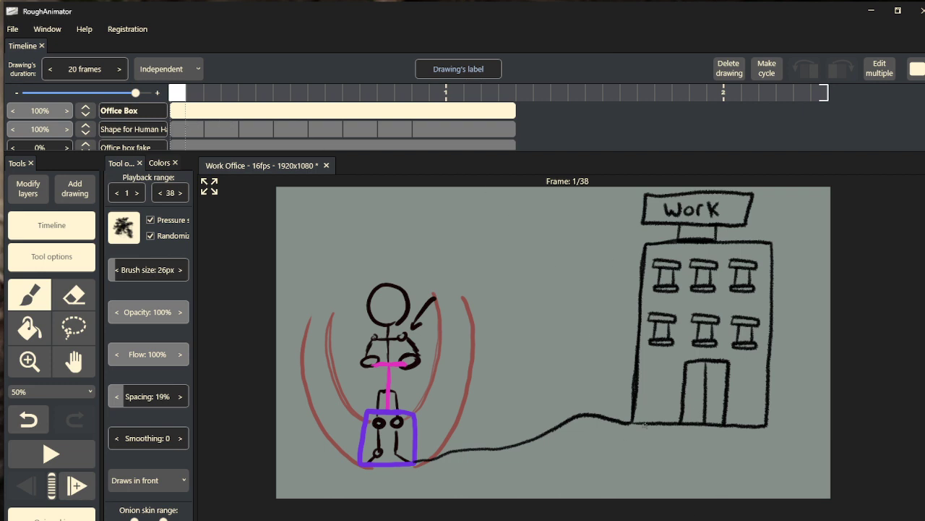
drag(631, 420, 642, 309)
key(ctrl+z)
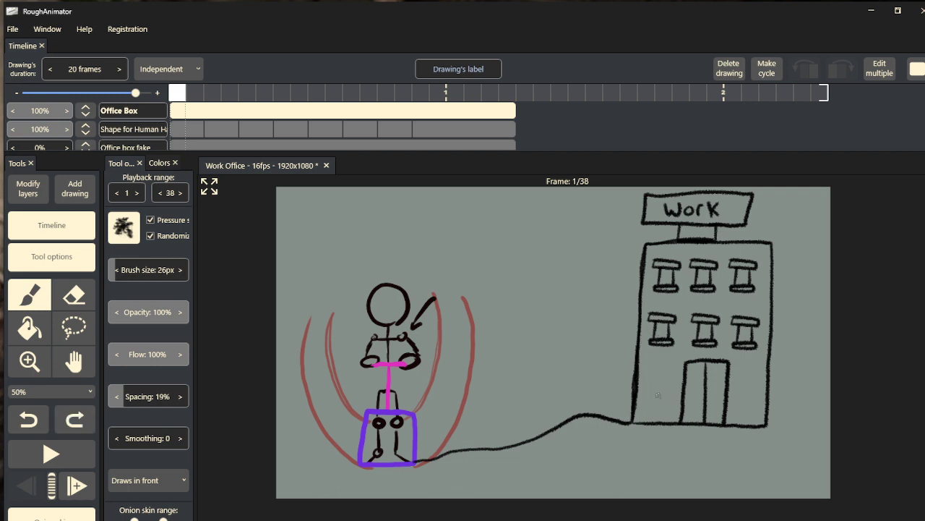
mouse_move(631, 422)
mouse_down()
mouse_move(765, 422)
mouse_move(772, 242)
mouse_move(706, 240)
mouse_move(757, 241)
mouse_move(707, 240)
mouse_up()
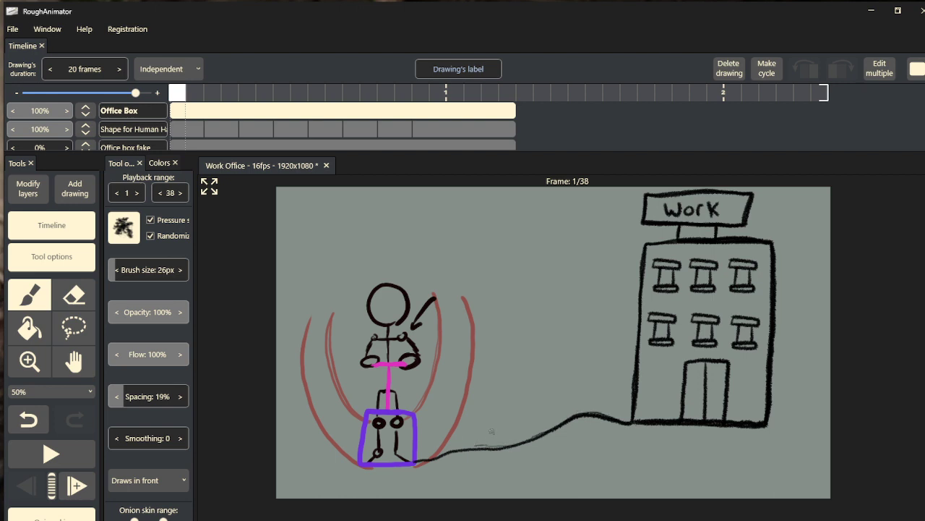
key(ctrl+z)
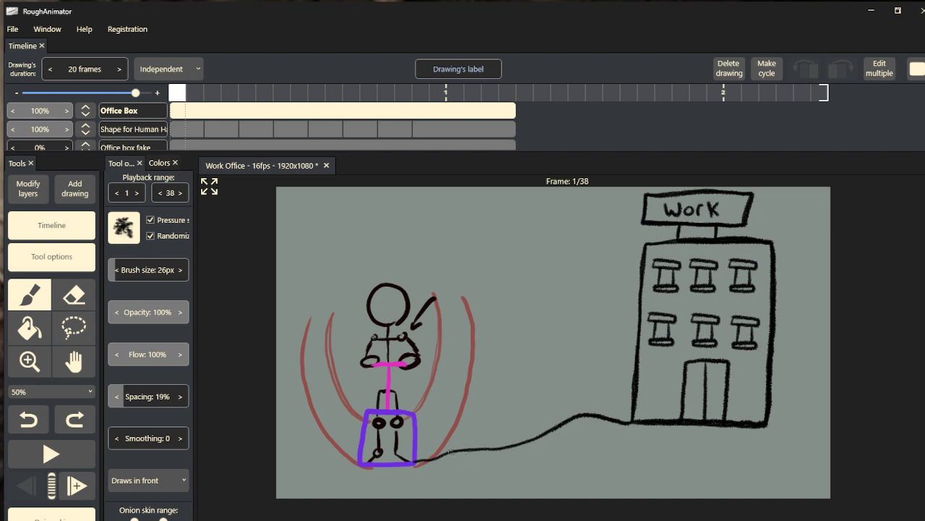
- Trace all four sides of the purple box around the figure's feet with thick black strokes
drag(411, 460, 418, 459)
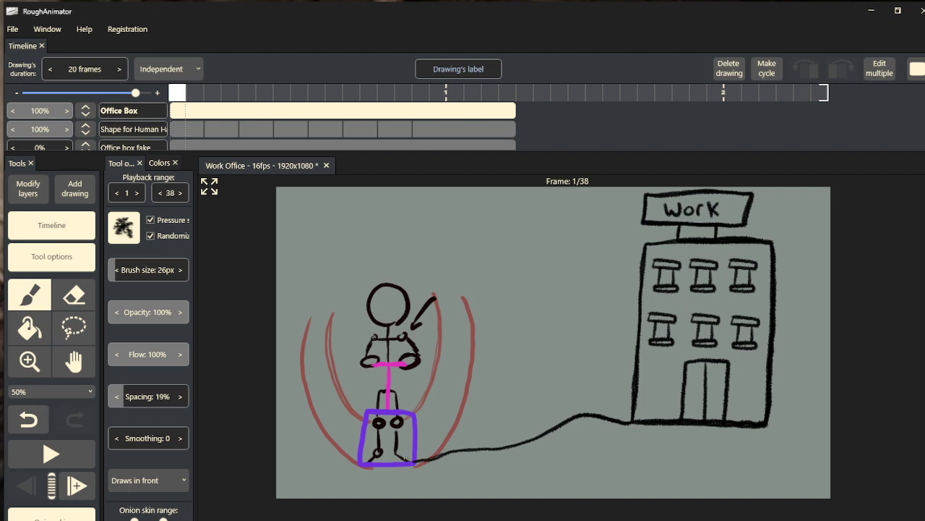
drag(415, 464, 412, 417)
key(ctrl+z)
mouse_move(416, 463)
mouse_down()
mouse_move(414, 413)
mouse_move(362, 411)
mouse_move(358, 457)
mouse_move(359, 464)
mouse_move(413, 463)
mouse_move(414, 434)
mouse_up()
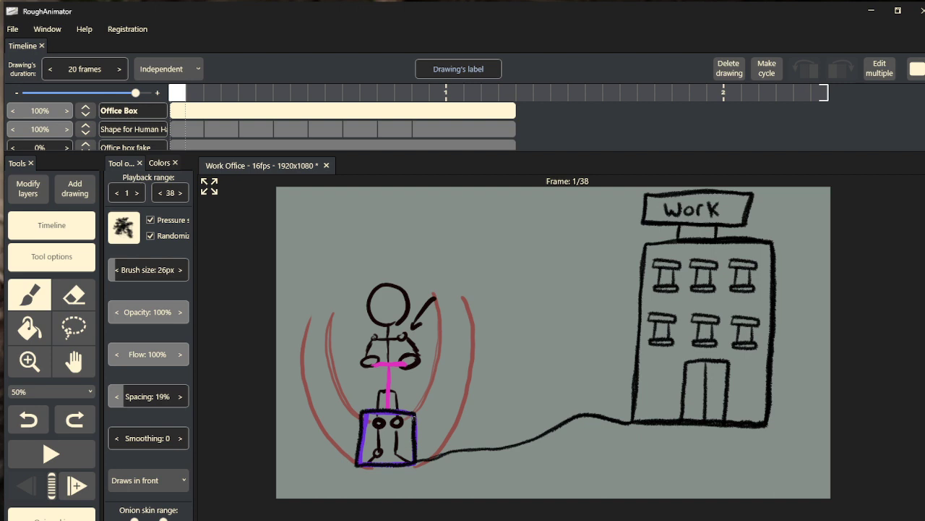
mouse_move(405, 462)
mouse_down()
mouse_move(356, 463)
mouse_move(359, 418)
mouse_up()
click(413, 413)
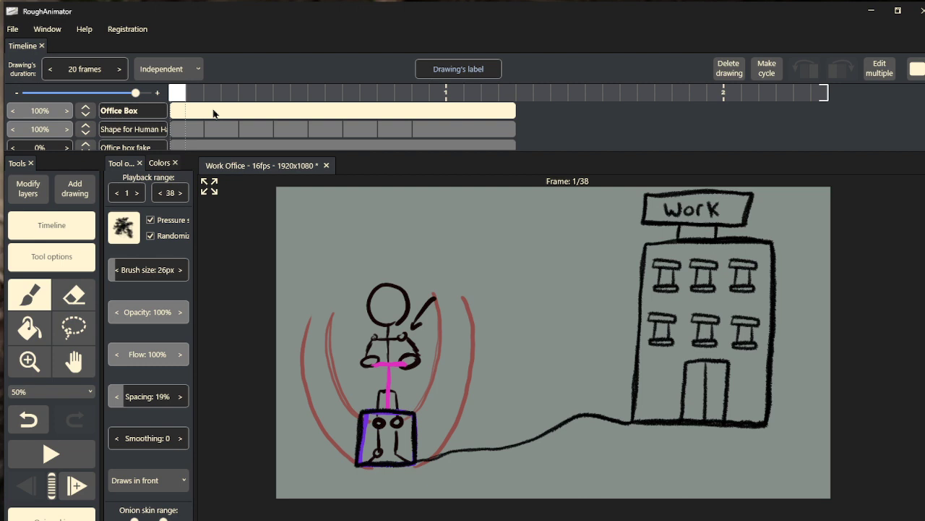
- Play back the animation and look through the layers in the timeline
key(space)
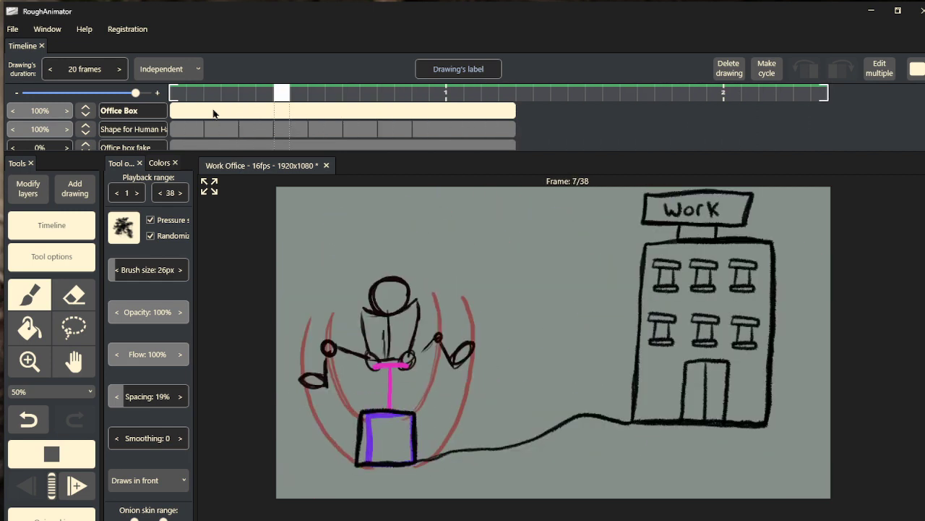
key(space)
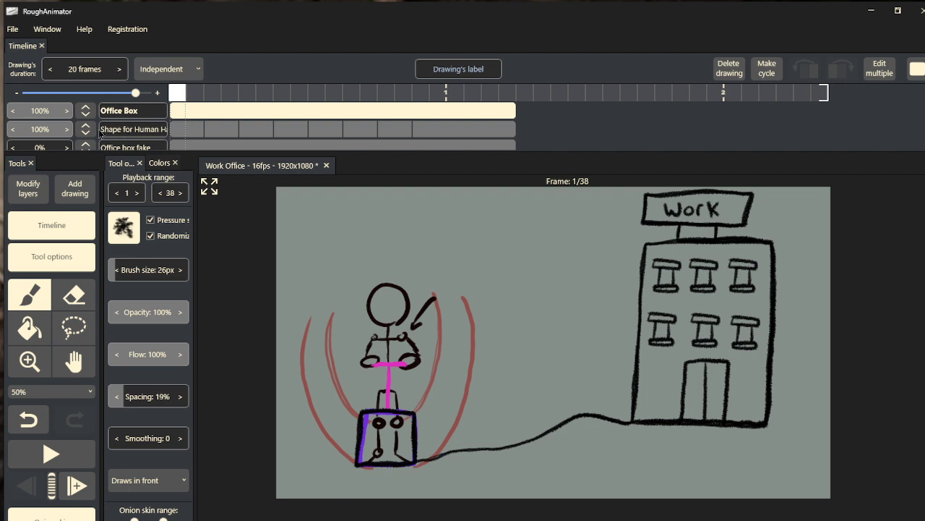
scroll(99, 133, down, 1)
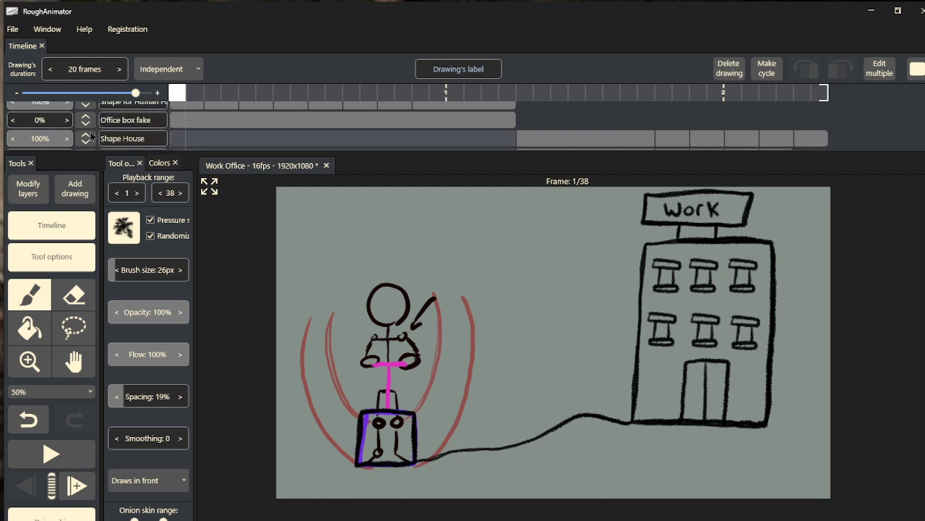
scroll(106, 139, down, 3)
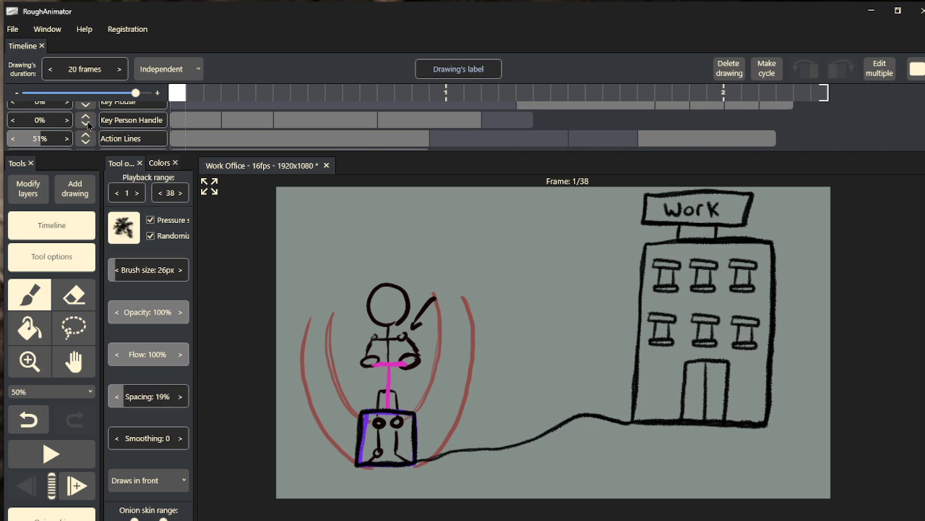
scroll(88, 126, down, 3)
scroll(89, 121, down, 3)
scroll(94, 127, up, 4)
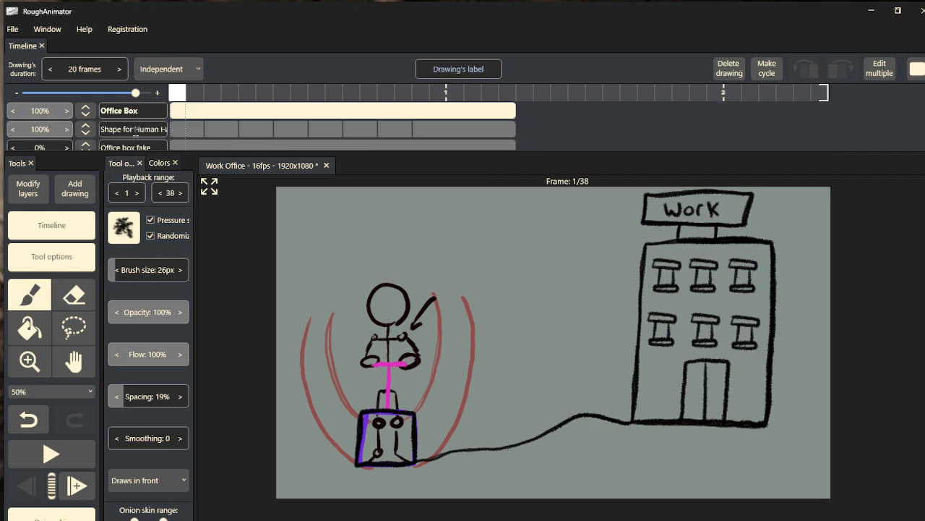
scroll(133, 132, down, 3)
scroll(125, 142, up, 3)
- Lower the opacity of the Shape for Human layer to 42% and add a new layer
drag(48, 130, 29, 129)
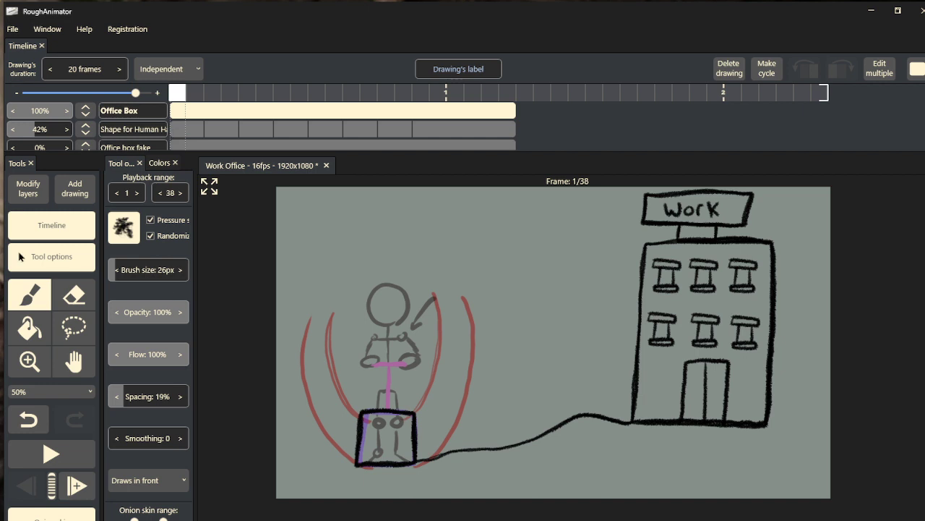
click(29, 190)
click(32, 215)
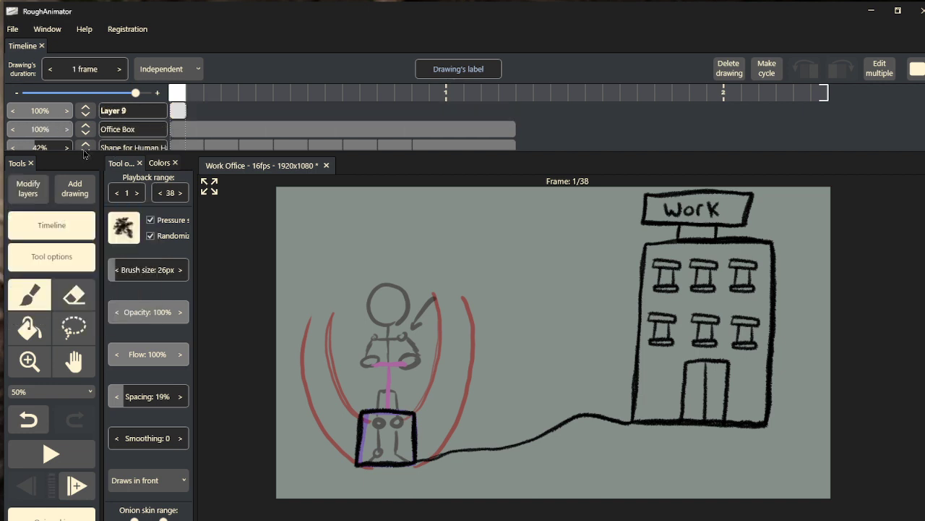
- Move the Shape for Human layer above the Office Box layer, keeping the new layer on top of both
scroll(86, 145, down, 3)
mouse_move(86, 139)
mouse_down()
mouse_move(86, 99)
mouse_move(121, 120)
mouse_move(115, 137)
mouse_move(82, 141)
mouse_move(92, 152)
mouse_move(86, 127)
mouse_up()
scroll(86, 124, down, 1)
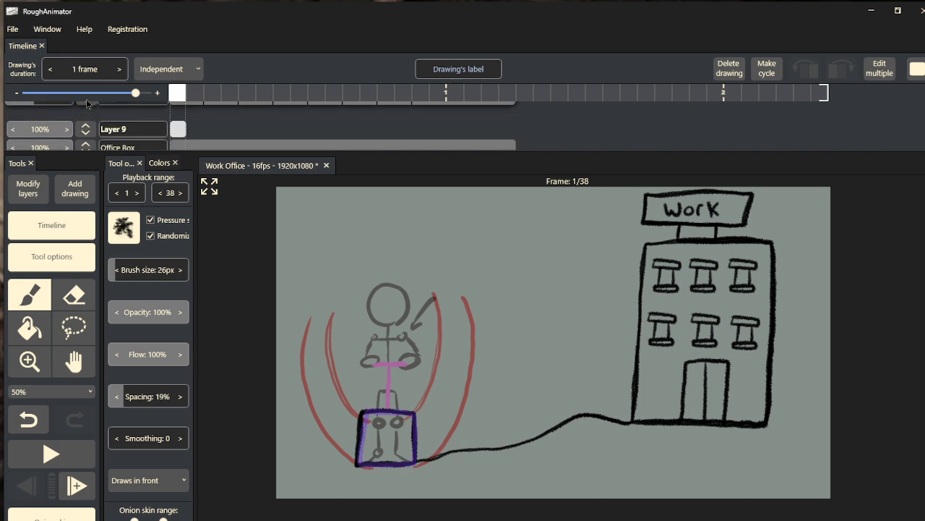
key(ctrl+z)
click(93, 136)
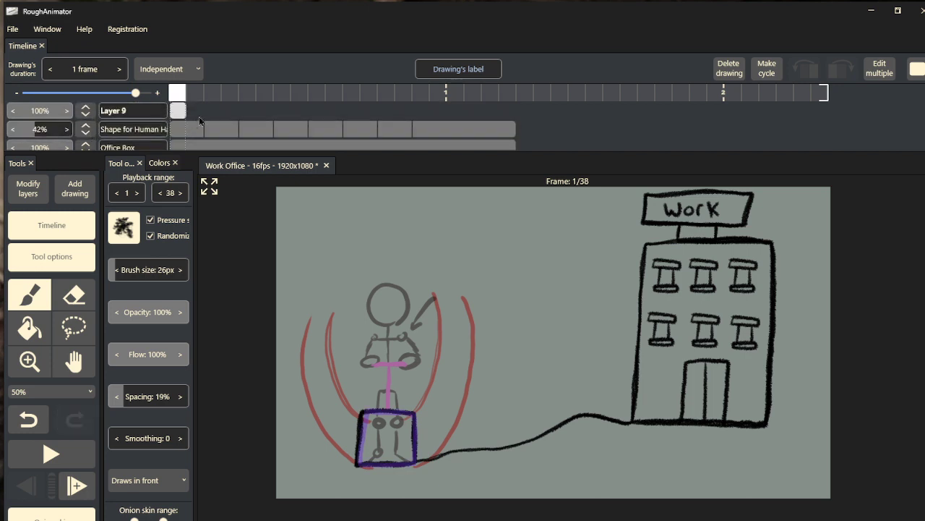
- Extend the new layer's drawing to 2 frames and rename the layer "Human Outline"
drag(190, 110, 204, 110)
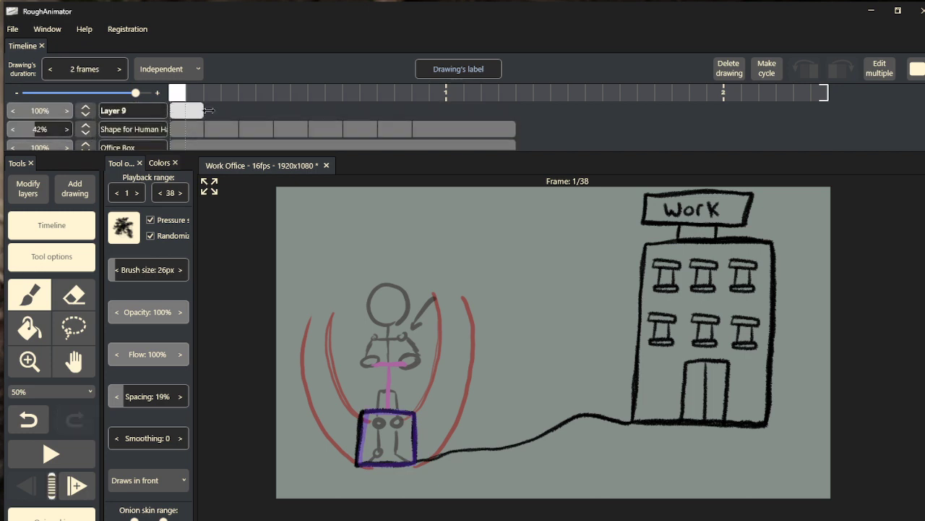
double_click(127, 111)
text(Human Outline)
- Outline the figure's arms, hands, shirt, trousers and neck in black and trace the handlebar with its post
drag(355, 267, 346, 318)
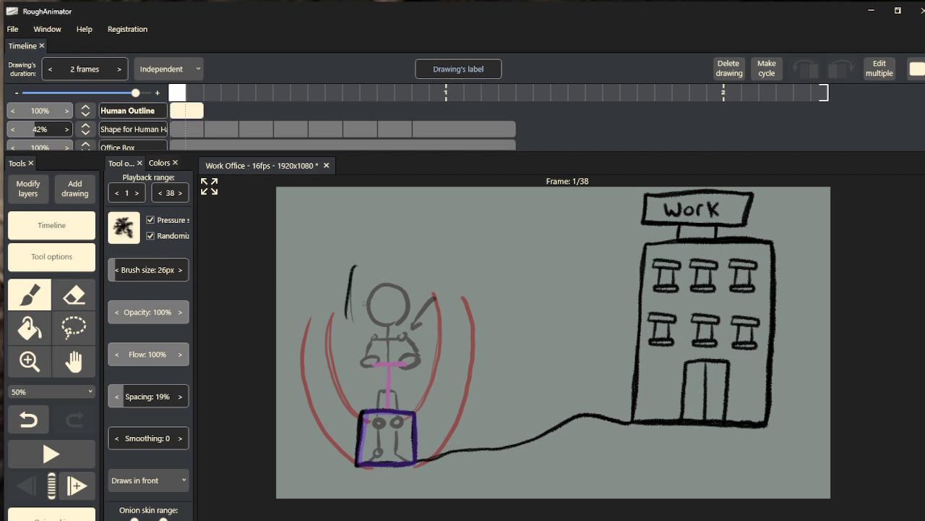
key(ctrl+z)
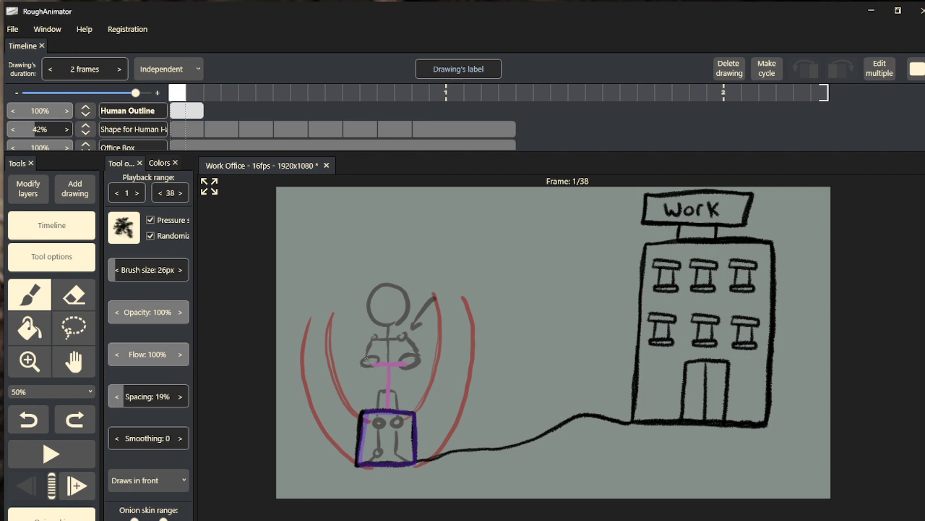
mouse_move(362, 357)
mouse_down()
mouse_move(387, 357)
mouse_move(367, 357)
mouse_move(366, 367)
mouse_move(360, 359)
mouse_move(407, 353)
mouse_move(404, 368)
mouse_move(414, 370)
mouse_move(420, 360)
mouse_move(359, 358)
mouse_move(385, 333)
mouse_up()
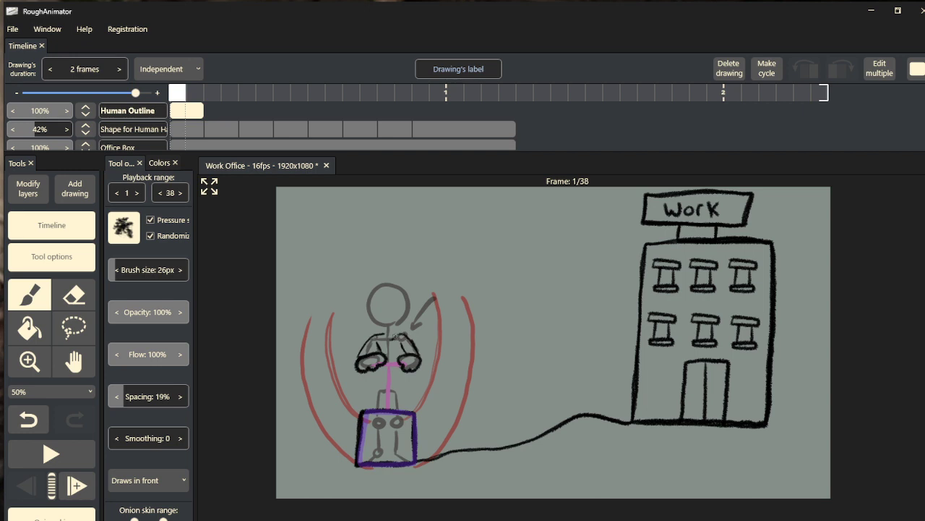
drag(405, 335, 385, 337)
mouse_move(367, 371)
mouse_down()
mouse_move(368, 383)
mouse_move(369, 395)
mouse_move(403, 384)
mouse_up()
mouse_move(370, 394)
mouse_down()
mouse_move(370, 409)
mouse_move(399, 410)
mouse_up()
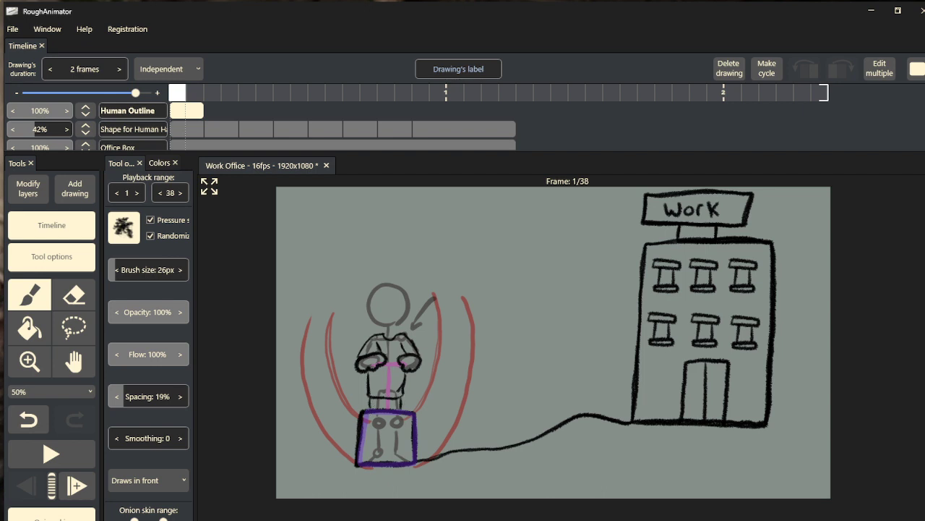
mouse_move(386, 318)
mouse_down()
mouse_move(382, 335)
mouse_move(399, 338)
mouse_up()
mouse_move(390, 364)
mouse_down()
mouse_move(387, 405)
mouse_move(389, 365)
mouse_up()
- Draw the figure's eyes, nose, mouth, ears, head outline and hair over the faded head circle
drag(381, 298, 383, 300)
key(ctrl+z)
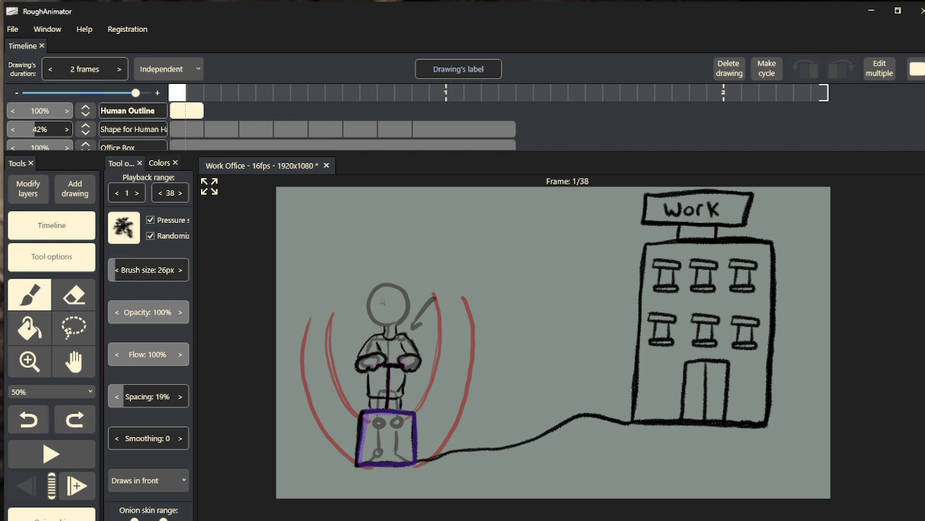
click(382, 301)
drag(390, 304, 387, 316)
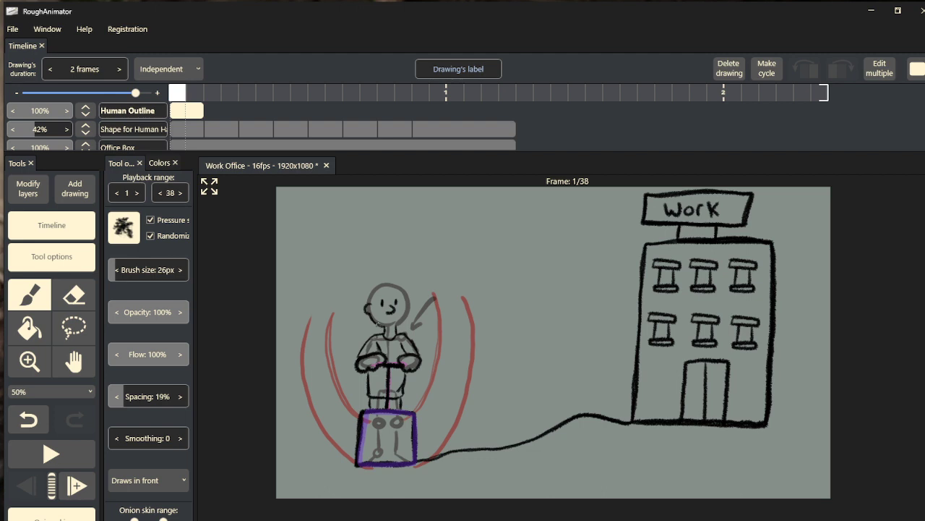
drag(389, 326, 399, 321)
drag(383, 292, 379, 297)
mouse_move(369, 305)
mouse_down()
mouse_move(368, 289)
mouse_move(412, 284)
mouse_move(377, 279)
mouse_move(368, 292)
mouse_up()
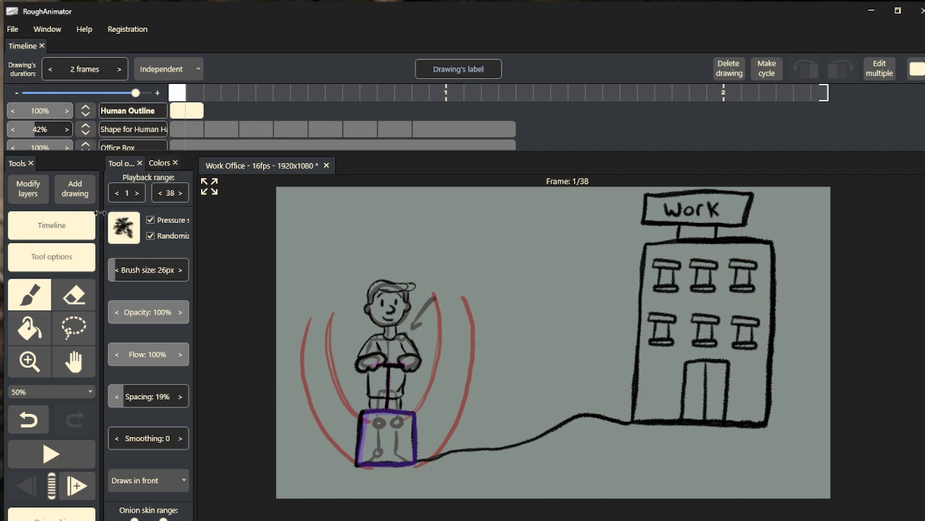
- Lasso the figure's whole head, including hair and chin, on frame 1 of the Human Outline layer and copy it
click(86, 324)
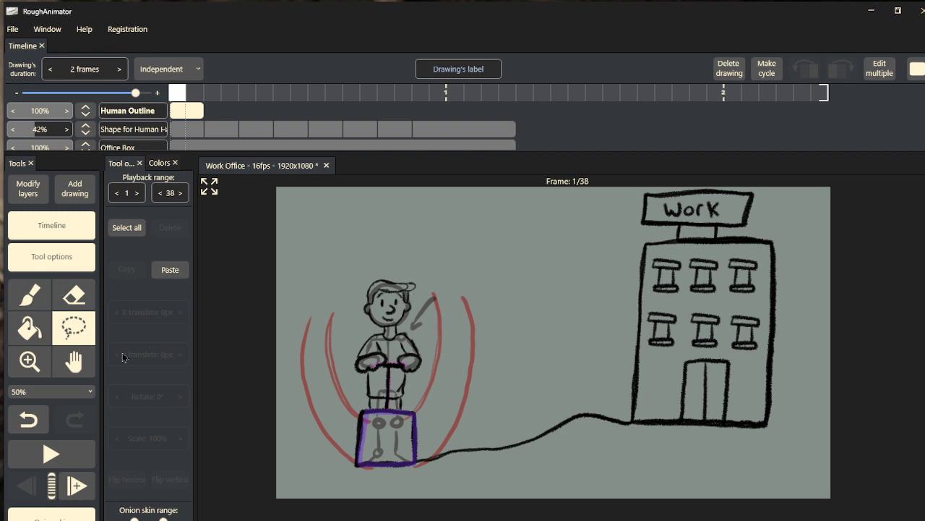
click(30, 360)
click(381, 308)
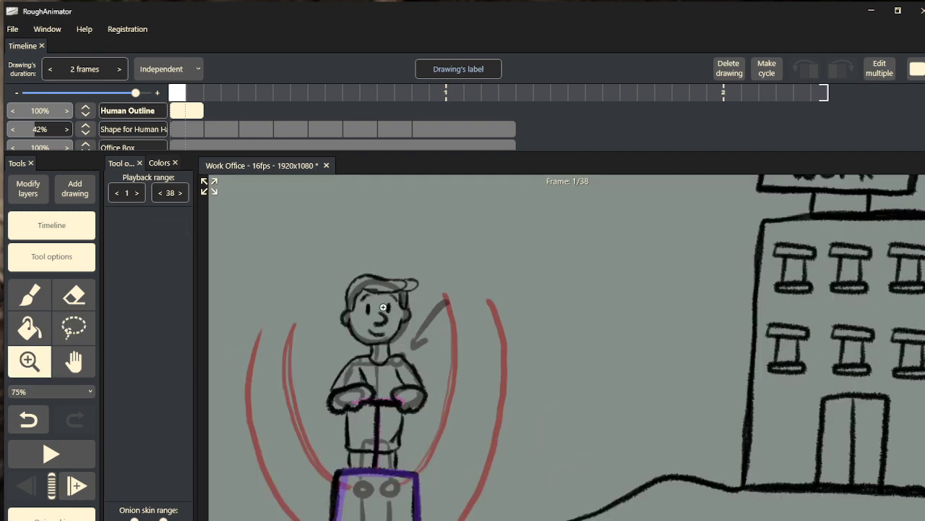
click(90, 341)
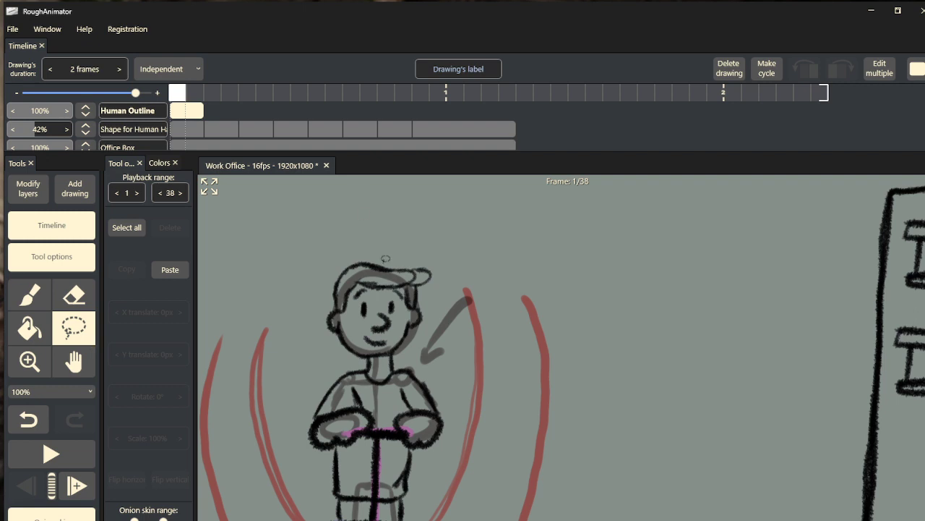
drag(410, 353, 402, 356)
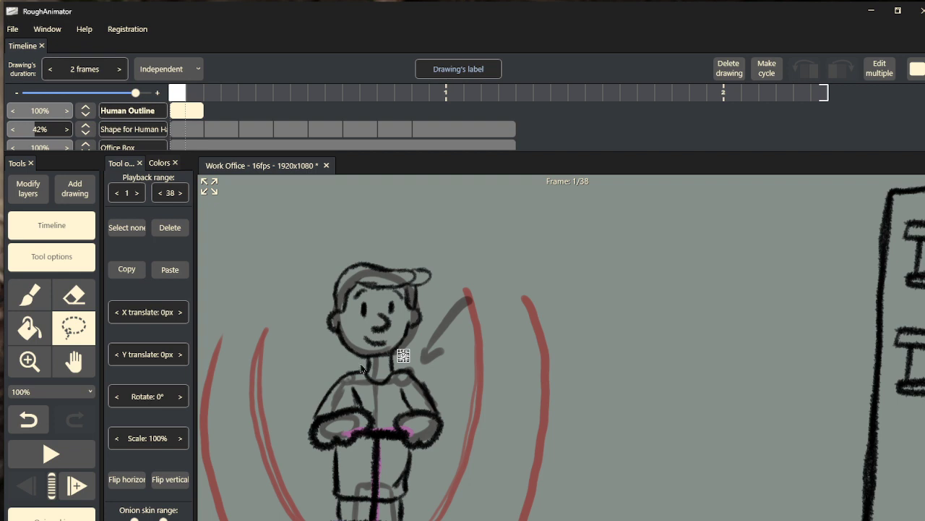
mouse_move(332, 352)
mouse_down()
mouse_move(384, 367)
mouse_move(433, 320)
mouse_move(439, 281)
mouse_move(403, 246)
mouse_move(347, 243)
mouse_move(308, 302)
mouse_up()
drag(326, 351, 349, 366)
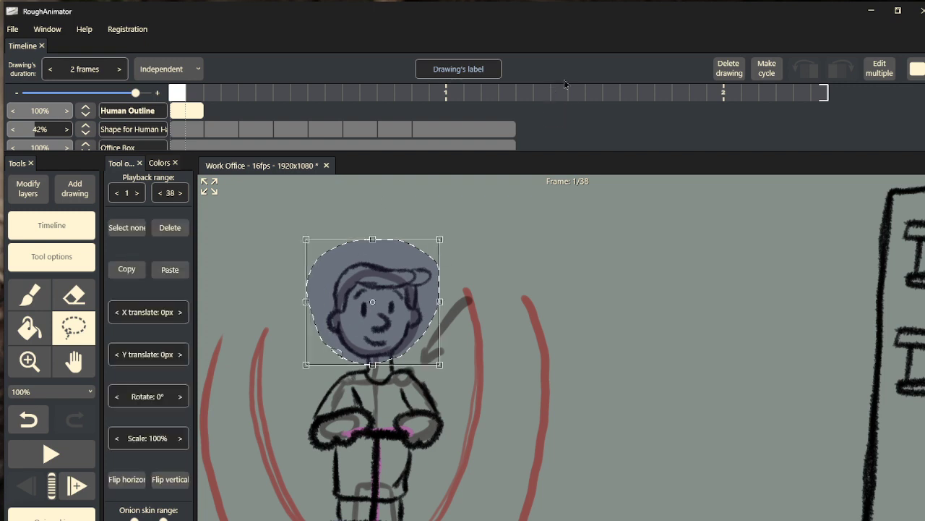
- Add a new empty drawing on the Human Outline layer at frame 3 and bring the figure's legs into view
click(29, 302)
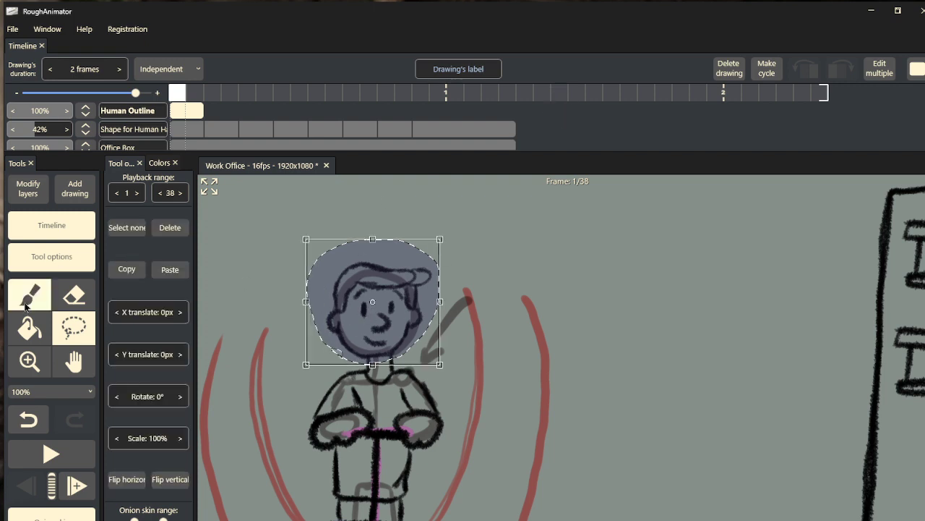
click(80, 486)
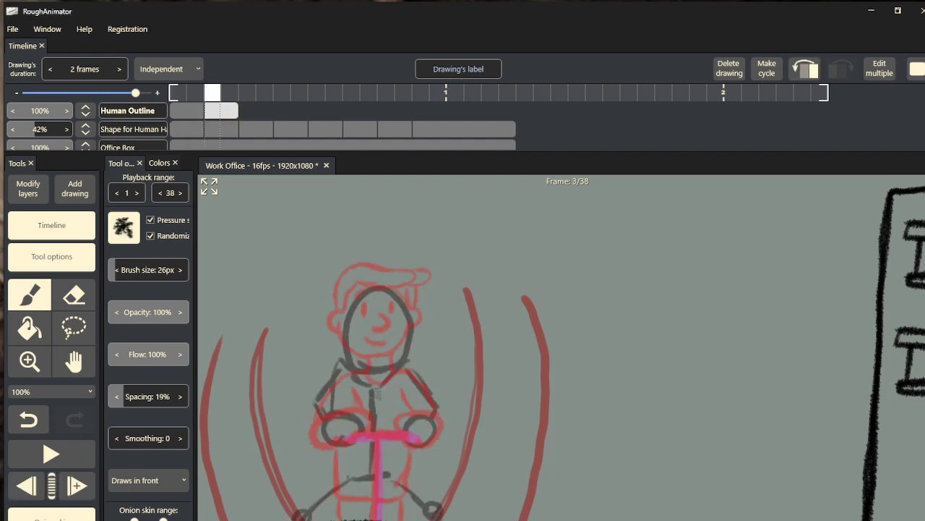
key(space)
drag(386, 419, 396, 332)
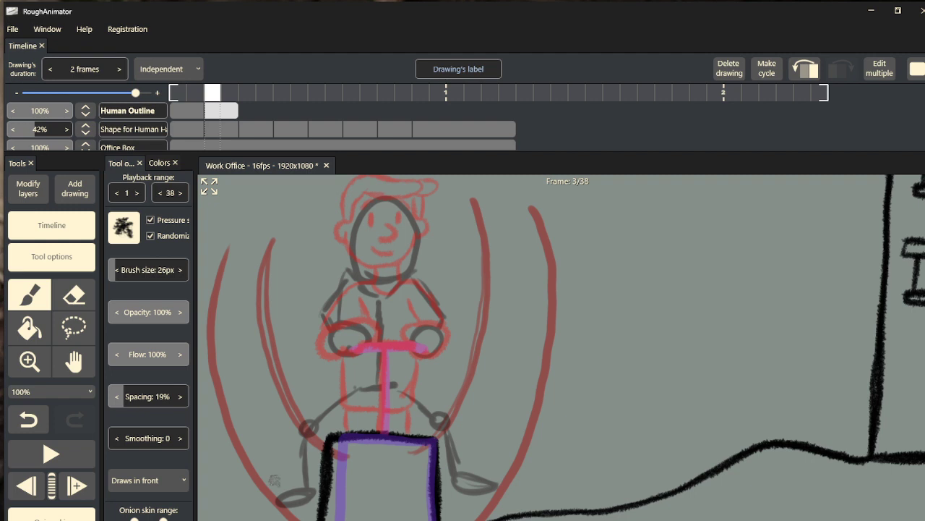
- Flip back and forth between frames 1 and 4 to compare the outlined pose with the next rough pose
click(194, 92)
drag(176, 92, 227, 94)
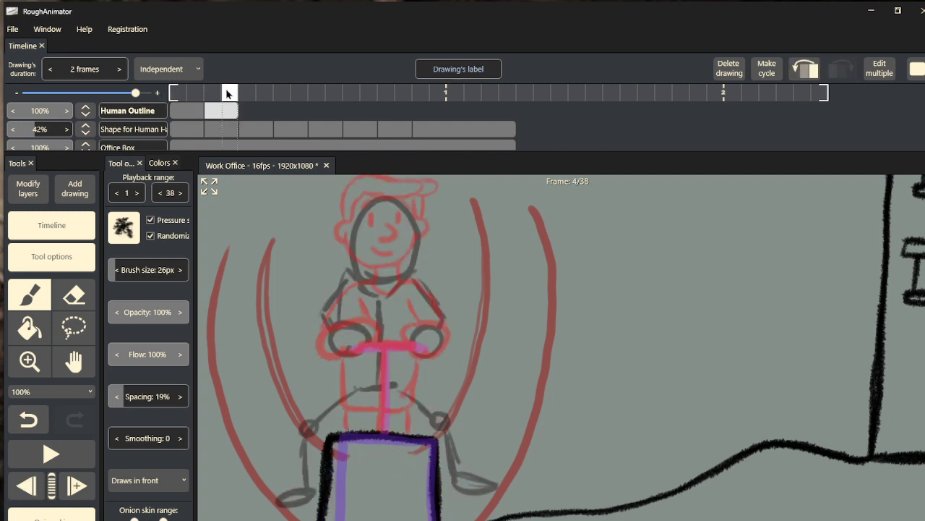
mouse_move(227, 92)
mouse_down()
mouse_move(193, 91)
mouse_move(228, 96)
mouse_move(205, 99)
mouse_up()
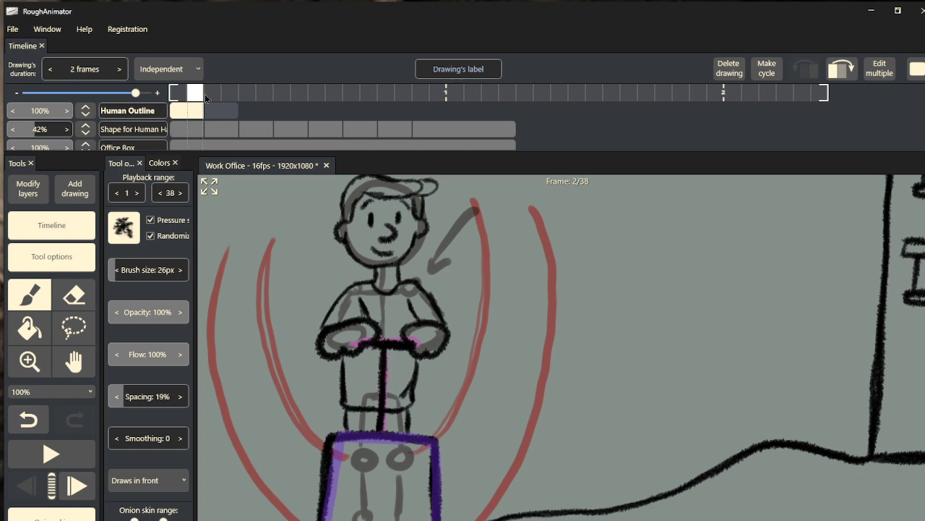
mouse_move(207, 98)
mouse_down()
mouse_move(213, 93)
mouse_move(188, 92)
mouse_up()
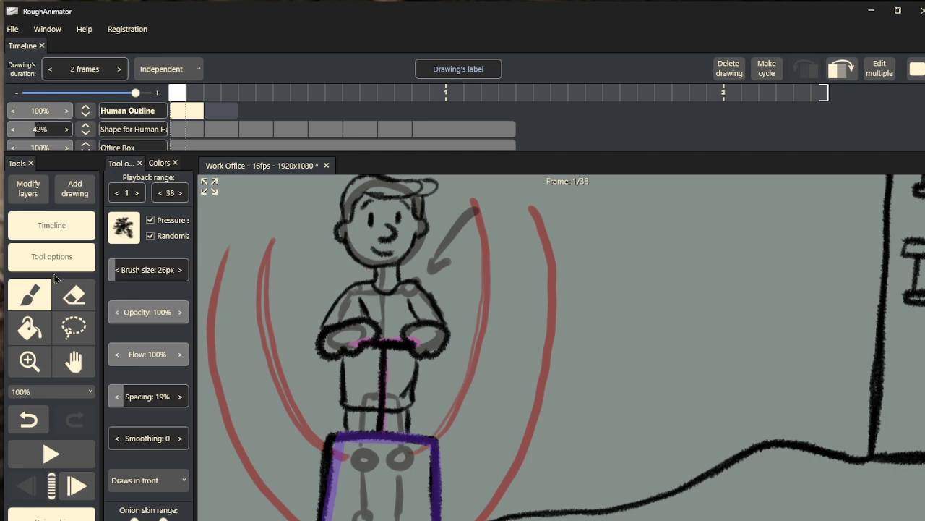
click(235, 119)
click(194, 97)
click(205, 98)
click(196, 97)
click(214, 97)
click(197, 97)
click(214, 96)
click(197, 97)
click(214, 96)
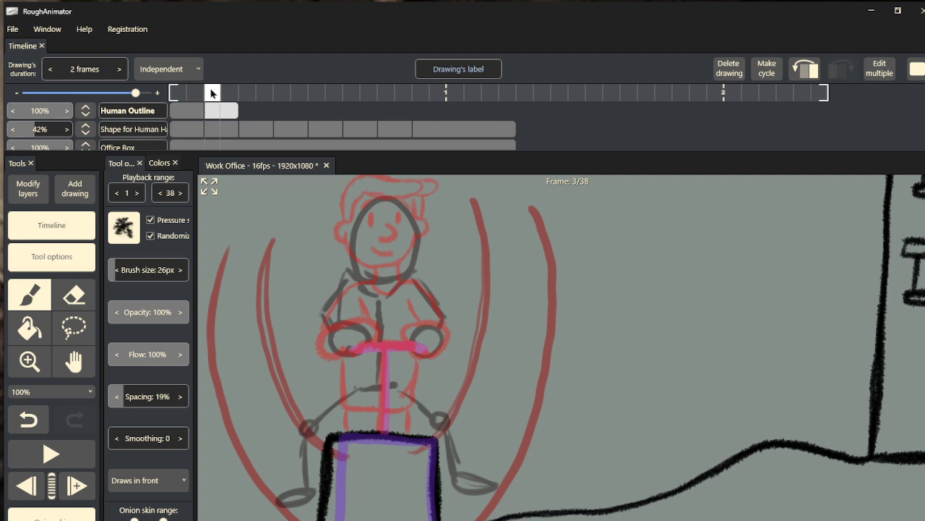
mouse_move(211, 92)
mouse_down()
mouse_move(194, 94)
mouse_move(214, 94)
mouse_up()
click(186, 95)
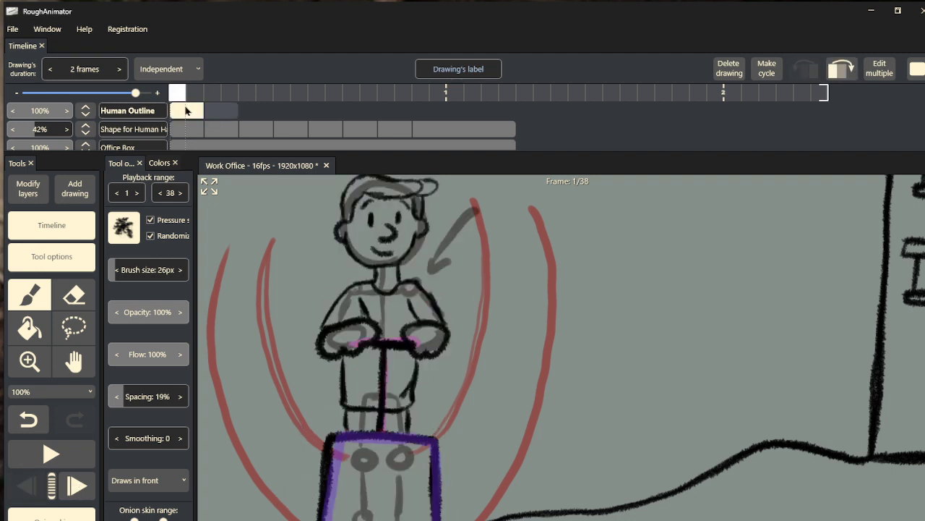
- Paste the copied head onto frame 3 and park it in the empty upper-left area of the canvas, then deselect it
click(226, 110)
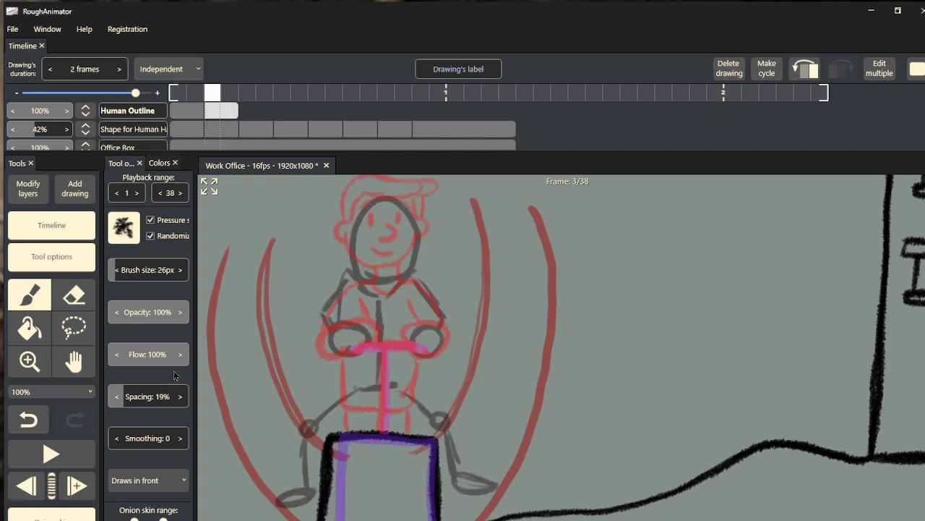
click(29, 366)
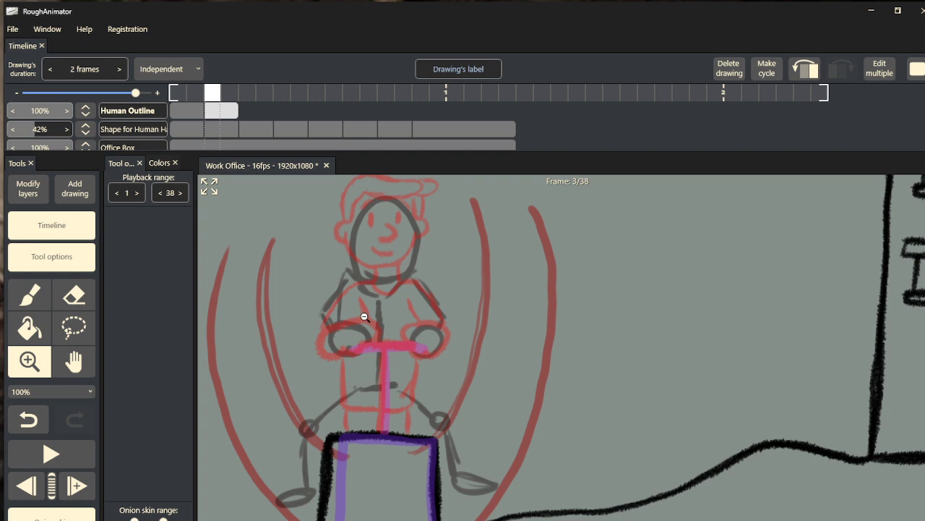
alt+click(363, 316)
alt+click(365, 316)
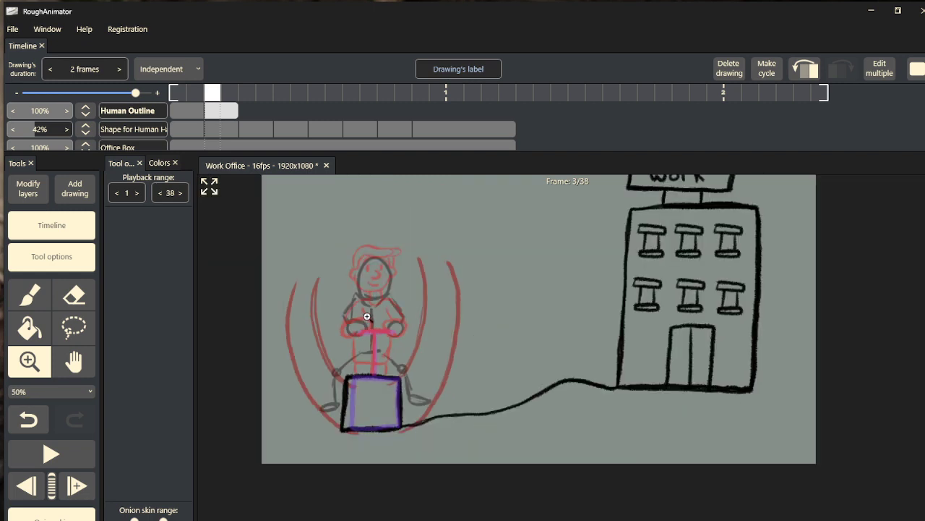
key(l)
mouse_move(369, 284)
mouse_down()
mouse_move(423, 266)
mouse_move(287, 235)
mouse_up()
click(352, 227)
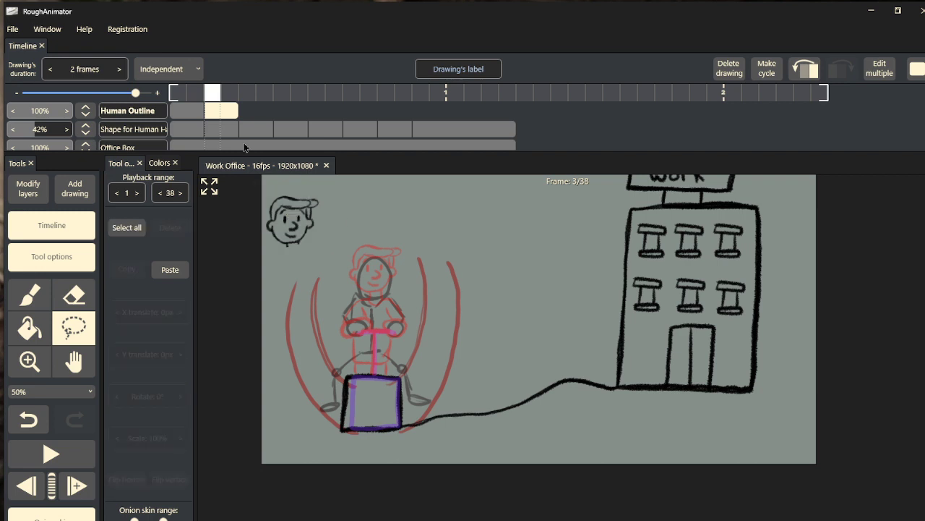
- Lasso the figure's hands together with the handlebar on frame 1 and copy them
click(190, 113)
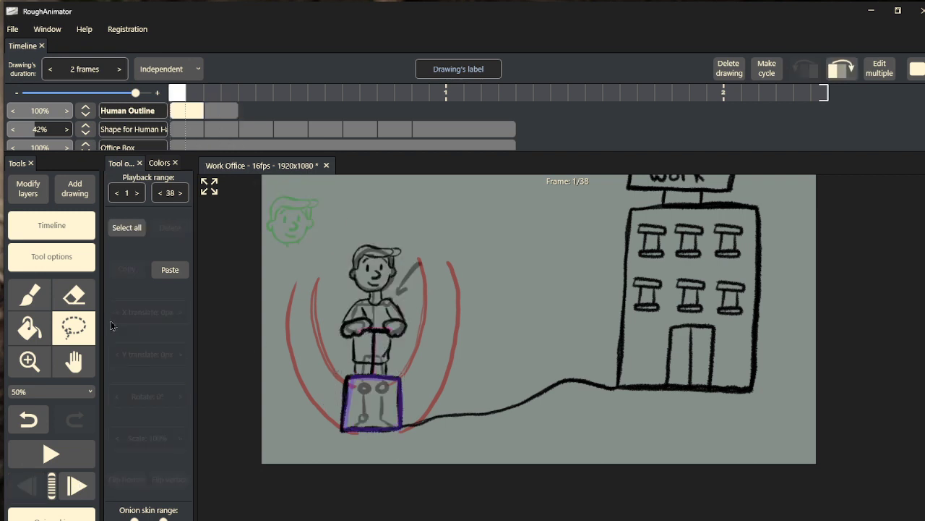
click(28, 361)
key(ctrl+plus)
key(ctrl+plus)
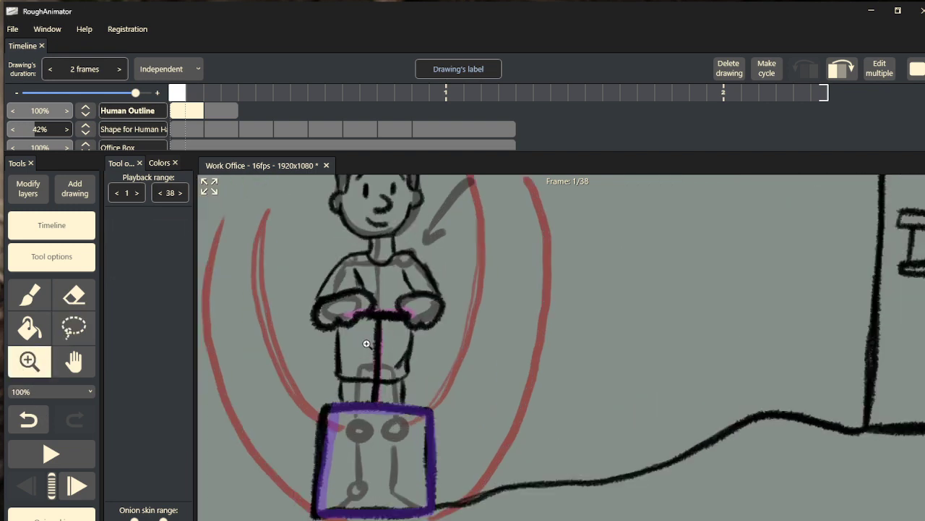
click(93, 329)
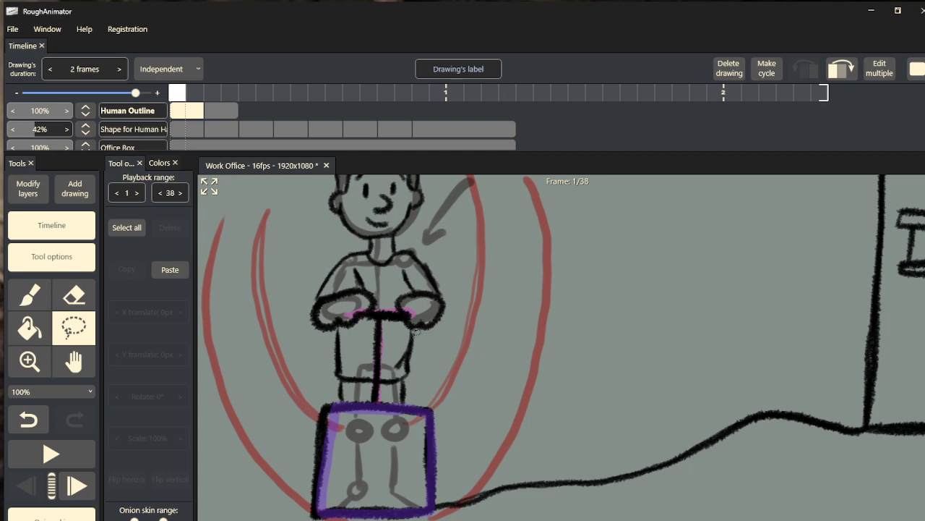
drag(389, 400, 383, 412)
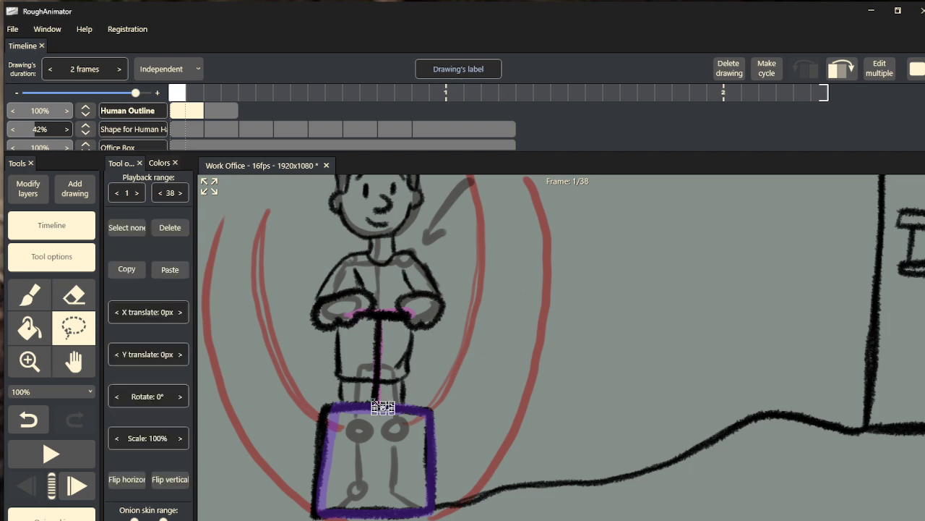
click(350, 407)
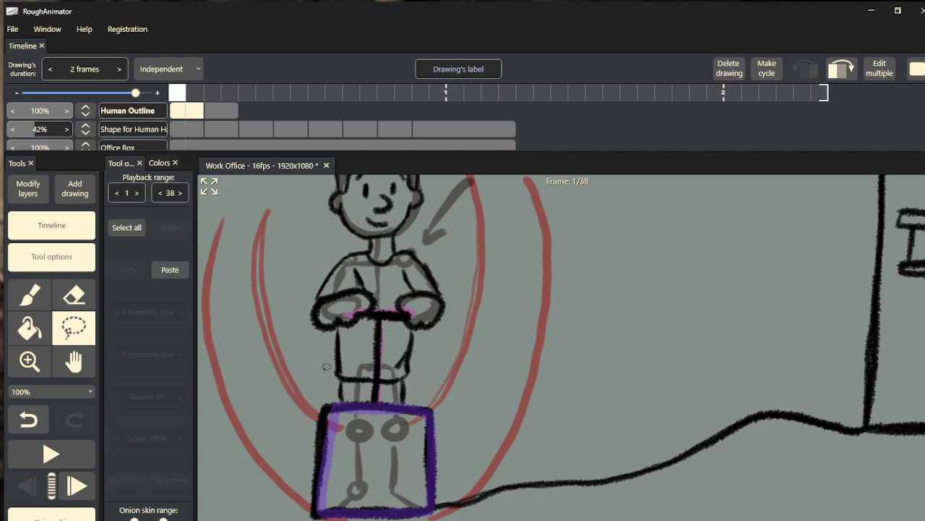
mouse_move(327, 373)
mouse_down()
mouse_move(379, 404)
mouse_move(324, 405)
mouse_up()
mouse_move(329, 293)
mouse_down()
mouse_move(302, 312)
mouse_move(311, 336)
mouse_move(376, 334)
mouse_move(392, 316)
mouse_move(401, 329)
mouse_move(433, 331)
mouse_move(457, 310)
mouse_move(434, 286)
mouse_move(324, 292)
mouse_up()
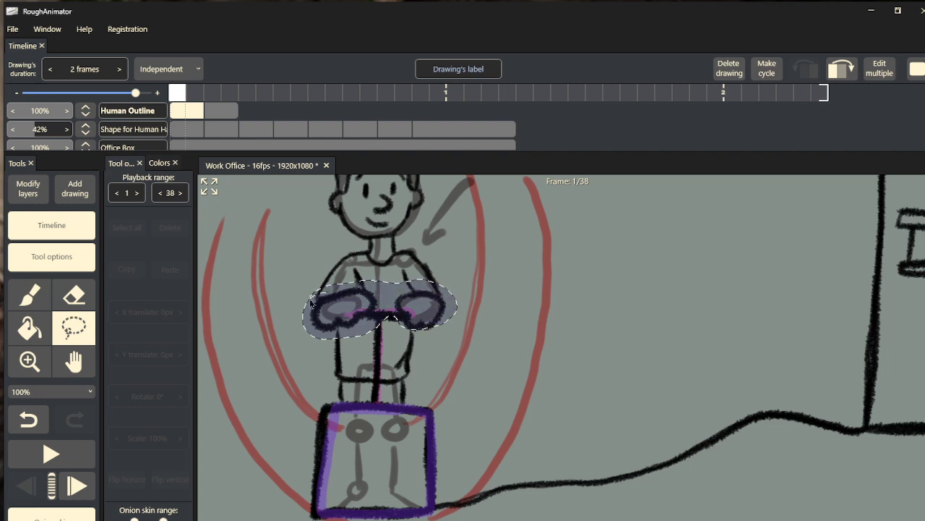
drag(400, 340, 451, 311)
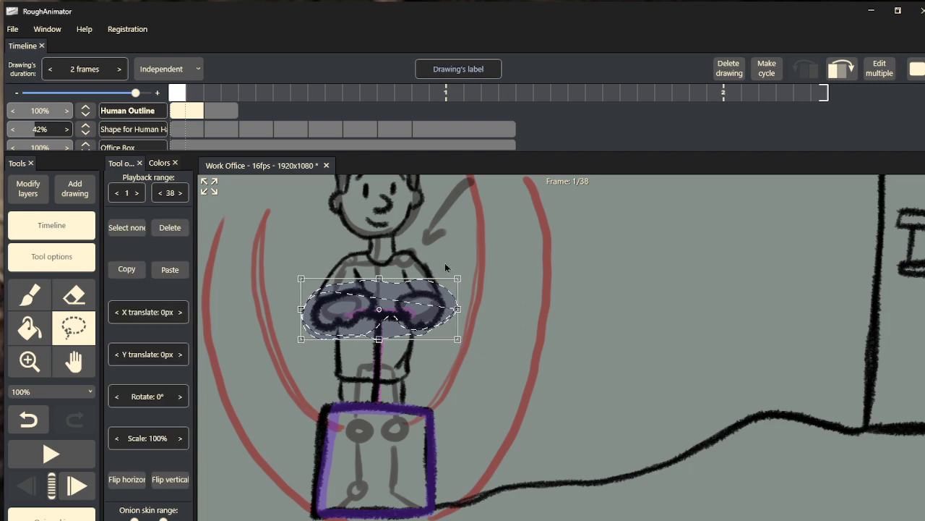
- Paste the copied hands and handlebar onto frame 3 and move them below the head copy, about 297 px left and 141 px up
click(229, 116)
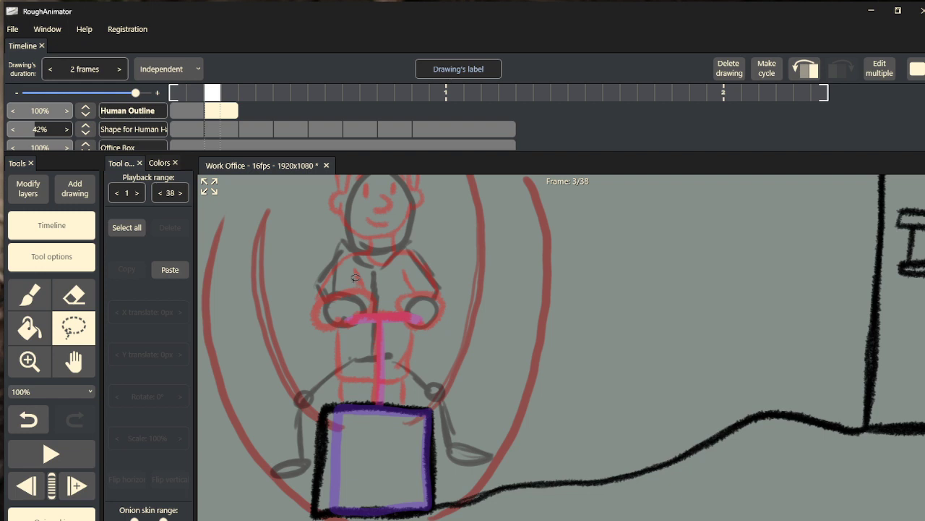
key(ctrl+v)
mouse_move(355, 278)
mouse_down()
mouse_move(228, 222)
mouse_move(172, 140)
mouse_up()
click(30, 361)
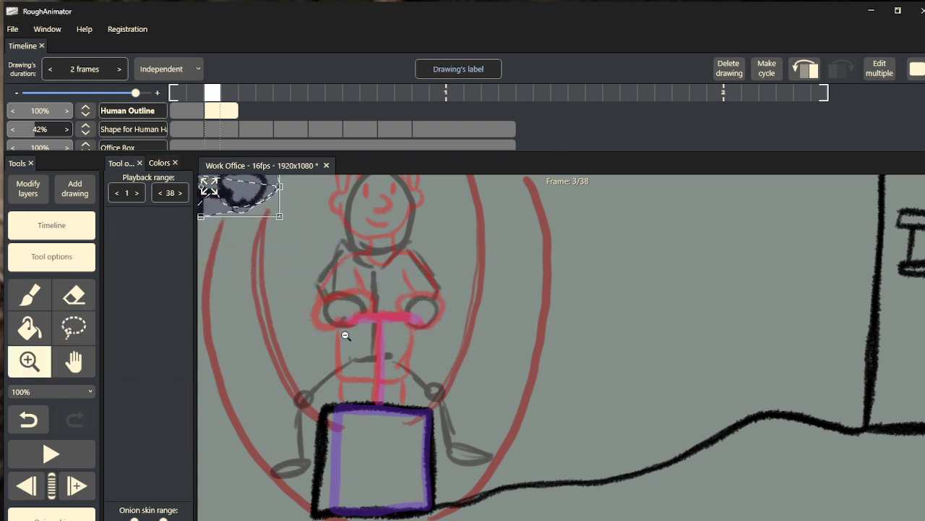
scroll(345, 335, down, 4)
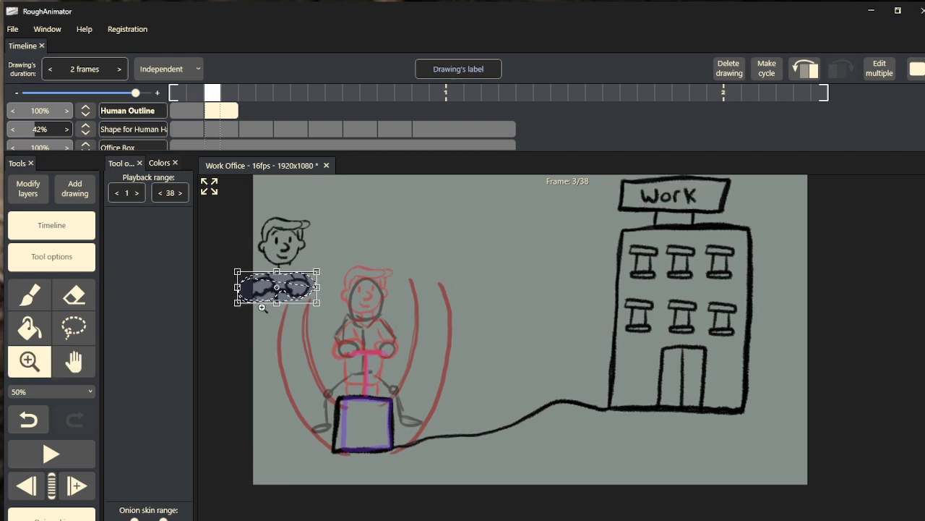
click(297, 312)
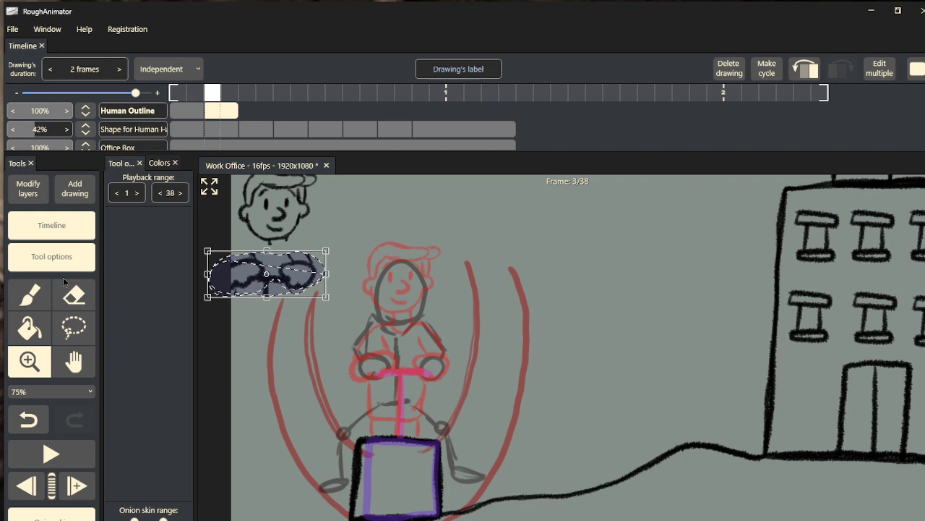
click(83, 339)
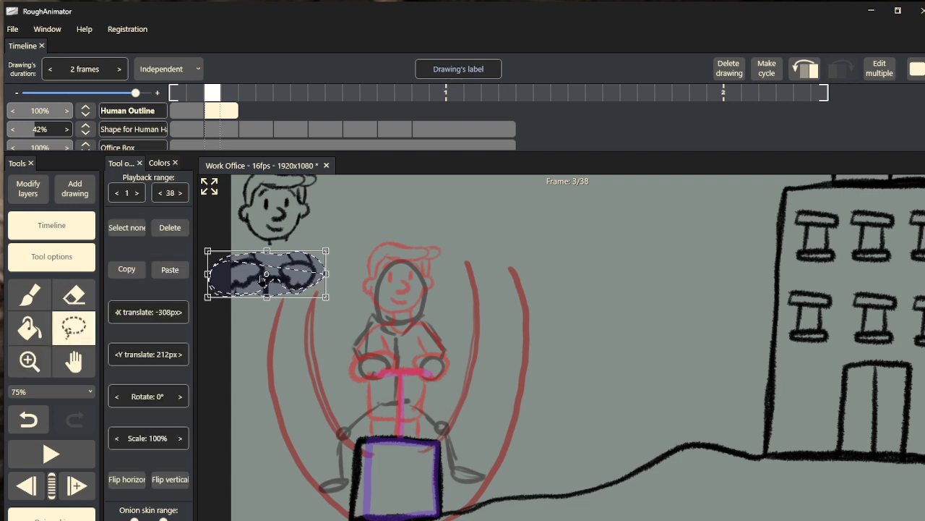
drag(263, 280, 265, 305)
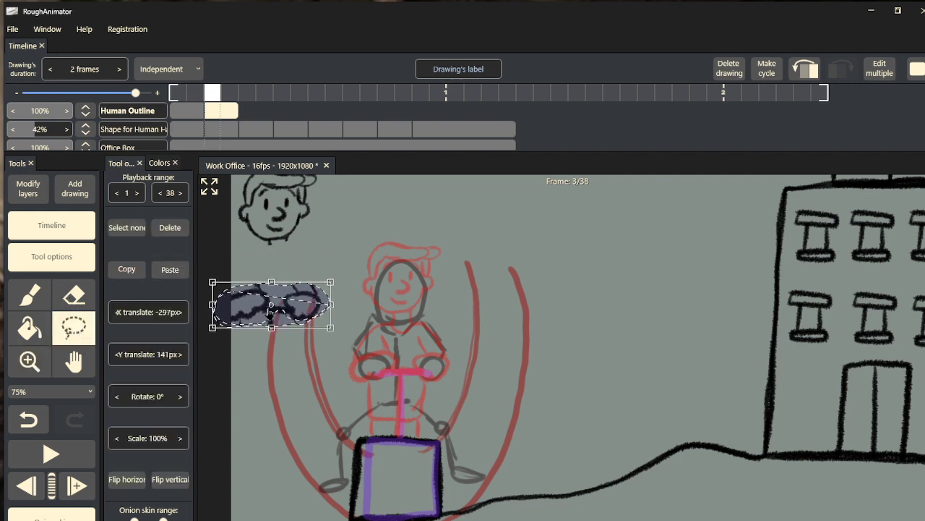
click(328, 259)
click(35, 290)
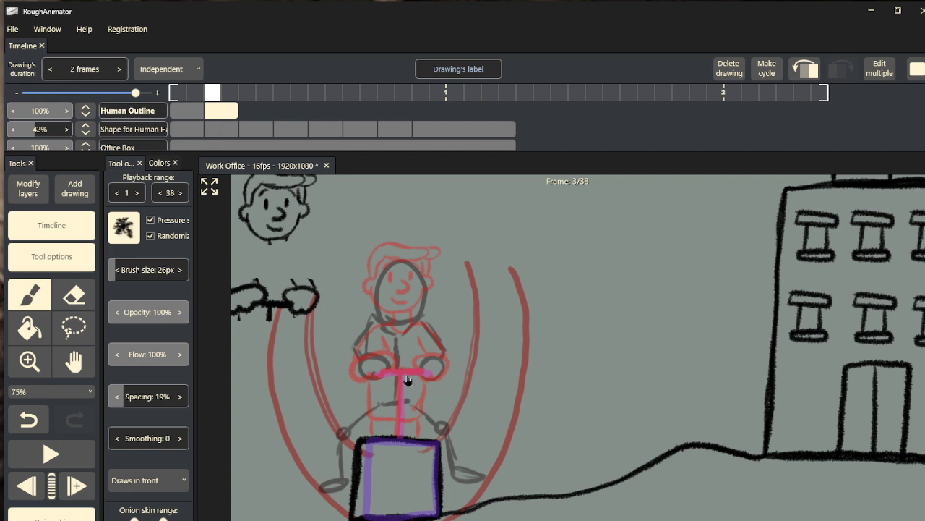
drag(407, 382, 400, 347)
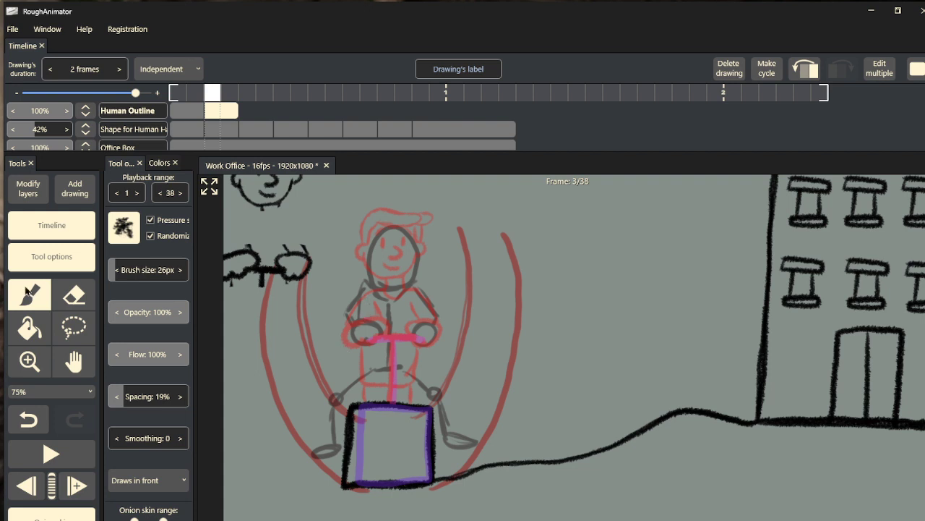
click(67, 329)
mouse_move(282, 322)
mouse_down()
mouse_move(332, 362)
mouse_move(323, 363)
mouse_move(326, 401)
mouse_move(342, 368)
mouse_move(229, 332)
mouse_move(219, 226)
mouse_move(321, 190)
mouse_move(411, 255)
mouse_move(412, 341)
mouse_move(390, 362)
mouse_move(362, 362)
mouse_up()
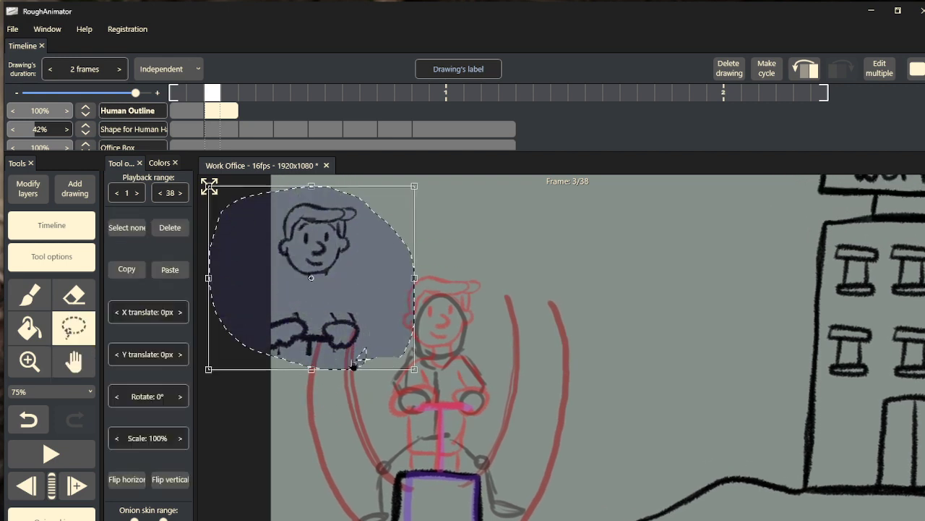
mouse_move(324, 338)
mouse_down()
mouse_move(385, 336)
mouse_move(382, 348)
mouse_move(349, 328)
mouse_up()
- Undo the moves of the hands and handlebar copy on frame 3, back to its pasted position over the rough figure
key(ctrl+z)
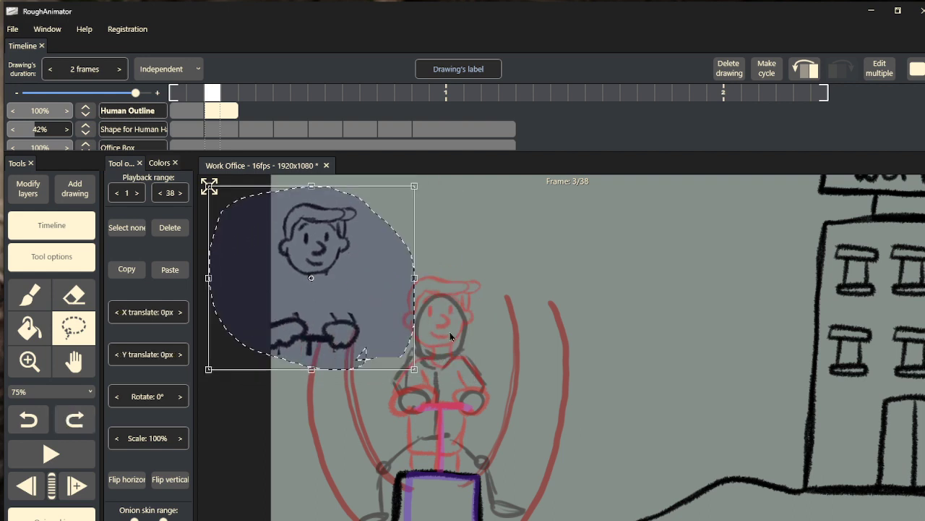
key(ctrl+z)
key(ctrl+y)
key(ctrl+y)
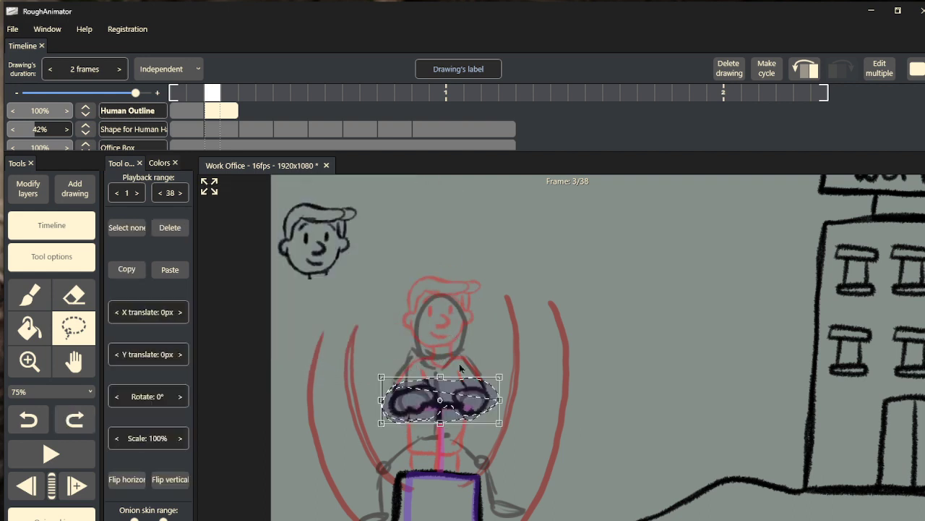
- Position the hands-and-handlebar copy and the head copy over the rough figure on frame 3, moving the head about 281 px right and 169 px down
mouse_move(470, 397)
mouse_down()
mouse_move(434, 299)
mouse_move(440, 233)
mouse_move(455, 236)
mouse_move(362, 342)
mouse_move(360, 320)
mouse_up()
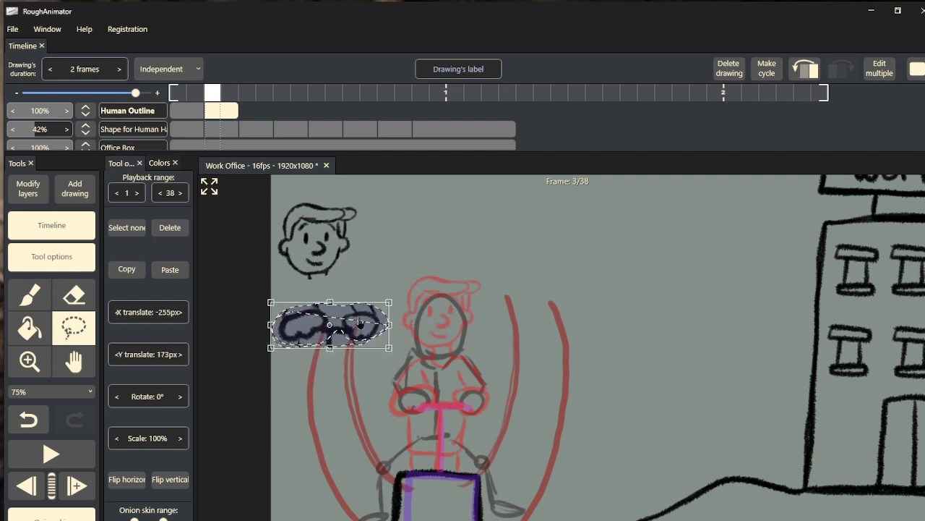
click(364, 280)
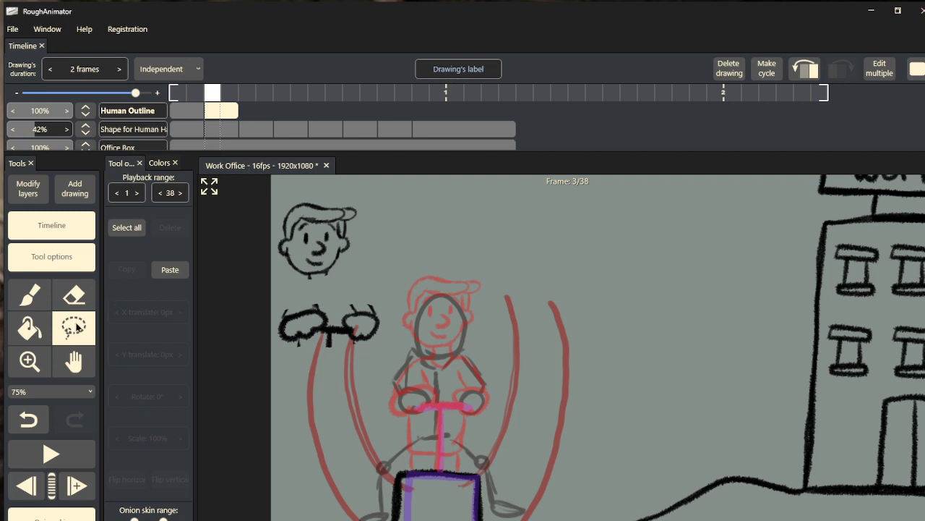
mouse_move(385, 343)
mouse_down()
mouse_move(383, 354)
mouse_move(278, 361)
mouse_move(269, 319)
mouse_move(371, 294)
mouse_move(381, 355)
mouse_move(370, 351)
mouse_move(469, 410)
mouse_move(458, 409)
mouse_up()
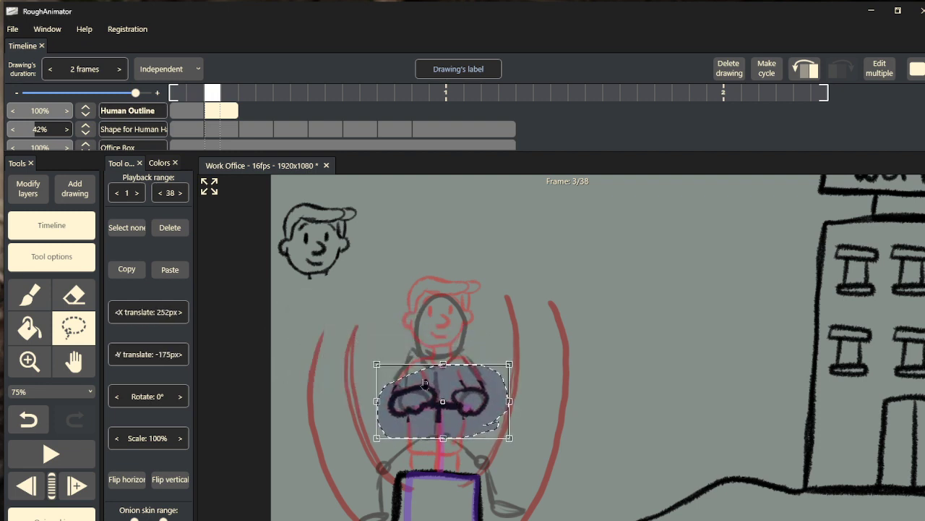
click(375, 282)
mouse_move(361, 282)
mouse_down()
mouse_move(263, 314)
mouse_move(358, 173)
mouse_move(365, 284)
mouse_move(354, 272)
mouse_move(456, 300)
mouse_move(465, 342)
mouse_move(456, 338)
mouse_up()
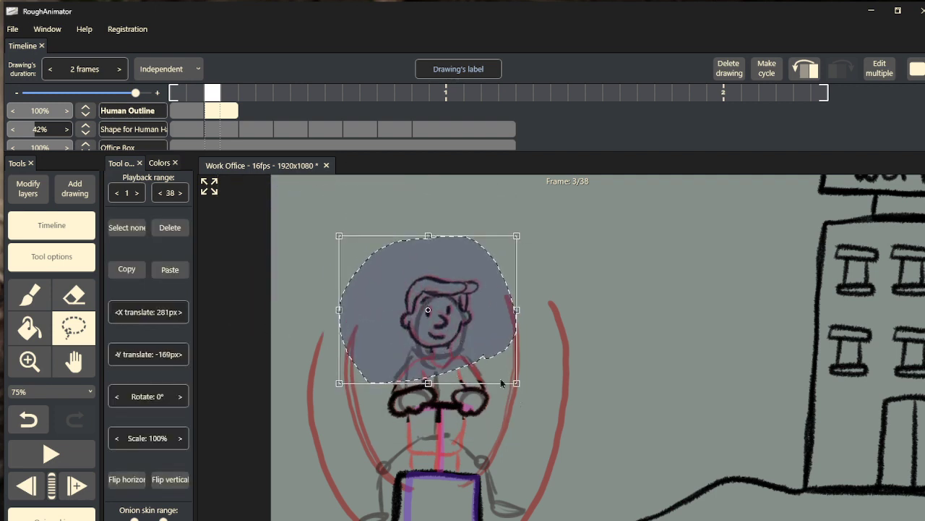
- Duplicate the head and hands together on frame 3, park the copy beside the office building, about 696 px right and 173 px up, and deselect it
click(520, 394)
mouse_move(520, 399)
mouse_down()
mouse_move(454, 440)
mouse_move(365, 418)
mouse_move(321, 306)
mouse_move(450, 264)
mouse_move(549, 336)
mouse_move(537, 398)
mouse_move(505, 412)
mouse_up()
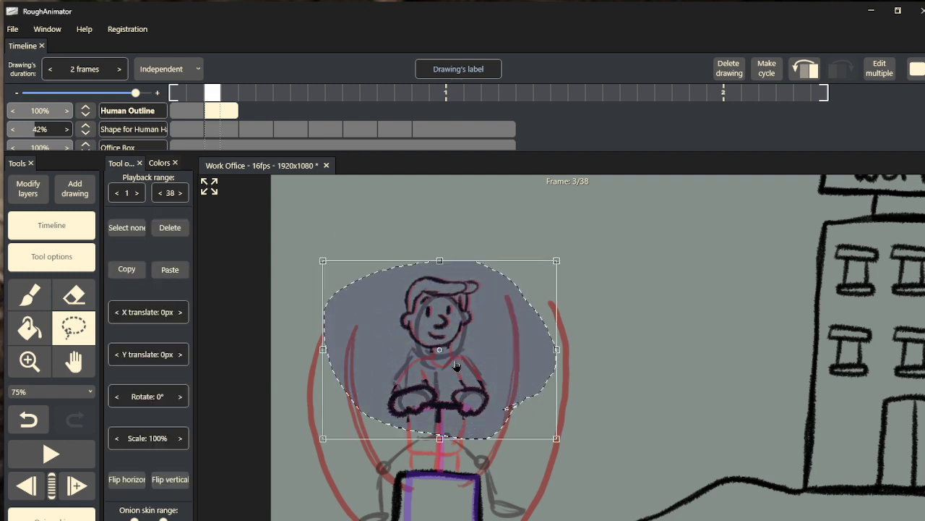
mouse_move(449, 353)
mouse_down()
mouse_move(599, 314)
mouse_move(709, 269)
mouse_move(749, 275)
mouse_up()
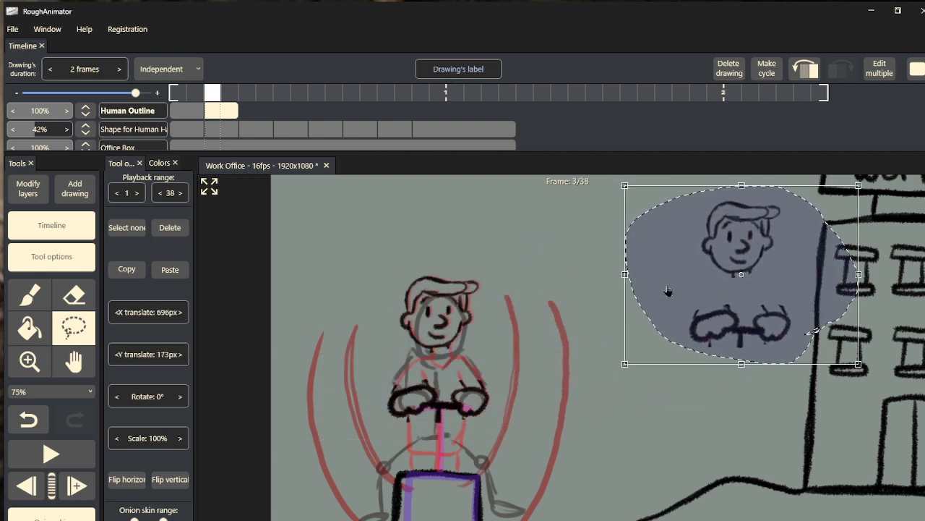
click(549, 294)
- Ink the figure's shoulders, arms and lower torso over the rough shapes on frame 3 with the 26 px Brush
click(30, 295)
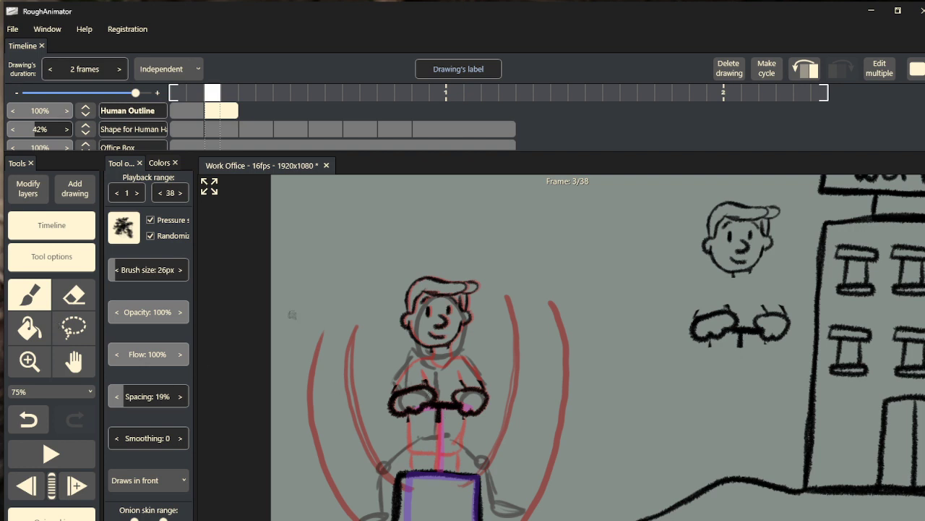
key(space)
drag(453, 352, 444, 288)
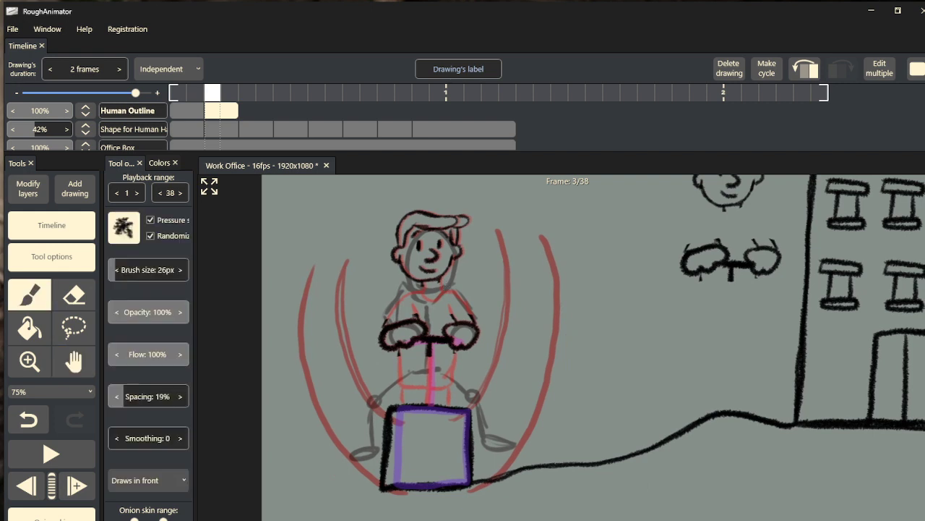
mouse_move(379, 313)
mouse_down()
mouse_move(416, 320)
mouse_move(402, 323)
mouse_move(408, 309)
mouse_move(419, 323)
mouse_move(378, 310)
mouse_move(407, 284)
mouse_up()
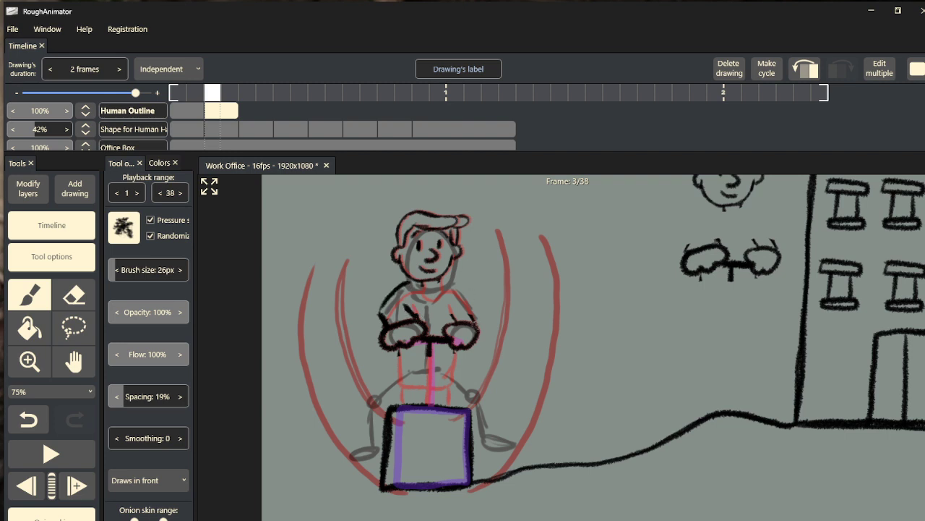
mouse_move(474, 316)
mouse_down()
mouse_move(478, 327)
mouse_move(479, 302)
mouse_move(465, 282)
mouse_move(457, 282)
mouse_move(456, 313)
mouse_move(459, 298)
mouse_up()
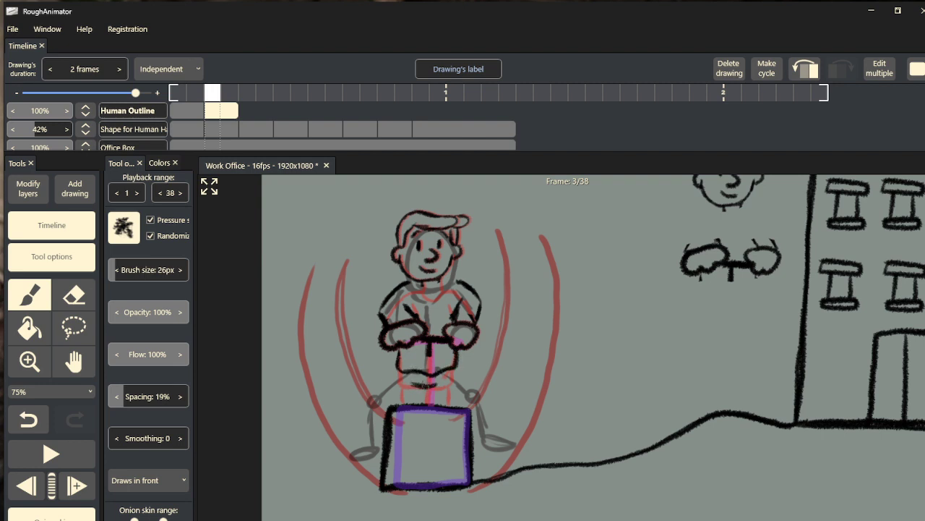
- Ink both of the figure's spread legs and feet on either side of the box on frame 3
mouse_move(414, 380)
mouse_down()
mouse_move(383, 403)
mouse_move(379, 445)
mouse_move(363, 460)
mouse_move(345, 440)
mouse_move(364, 433)
mouse_move(364, 396)
mouse_move(394, 370)
mouse_move(370, 391)
mouse_move(365, 436)
mouse_move(350, 436)
mouse_move(343, 456)
mouse_move(367, 456)
mouse_move(377, 444)
mouse_up()
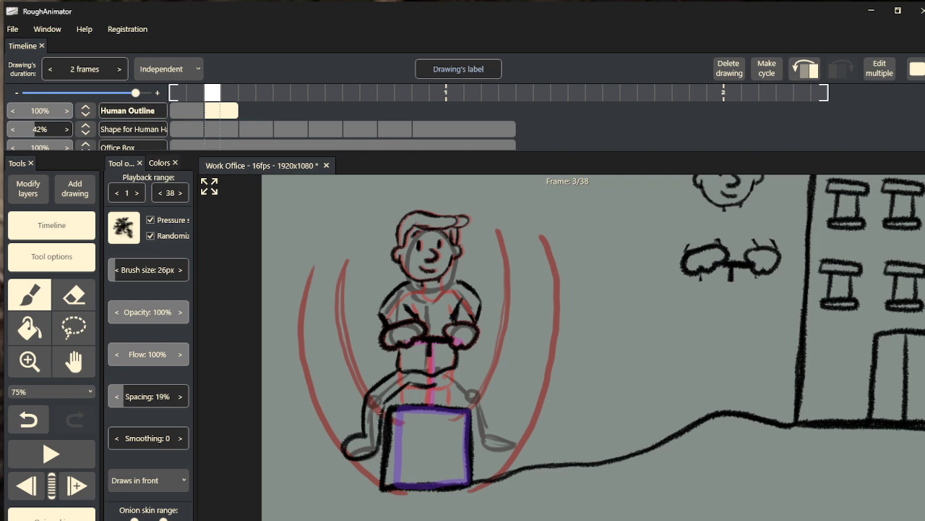
mouse_move(434, 380)
mouse_down()
mouse_move(473, 403)
mouse_move(483, 450)
mouse_move(500, 453)
mouse_move(516, 440)
mouse_move(454, 367)
mouse_move(477, 382)
mouse_move(510, 450)
mouse_move(488, 449)
mouse_move(467, 402)
mouse_up()
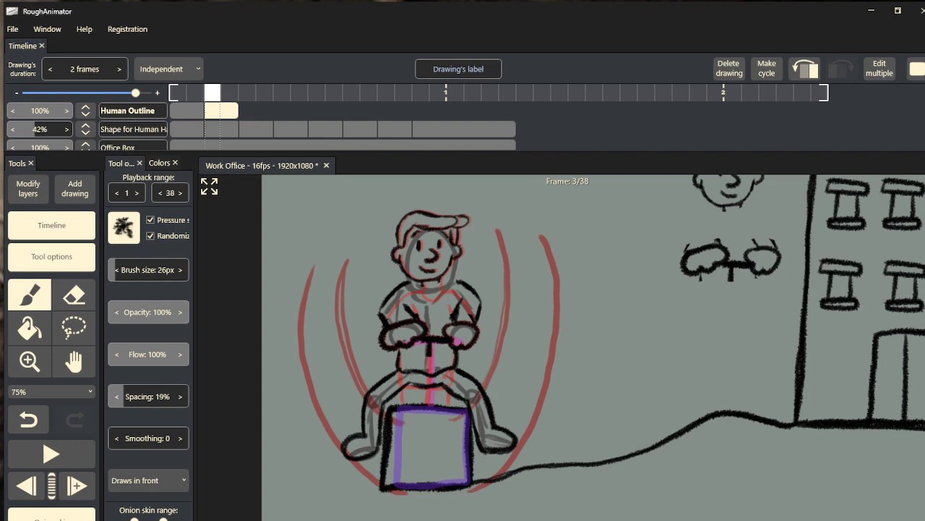
drag(388, 396, 382, 445)
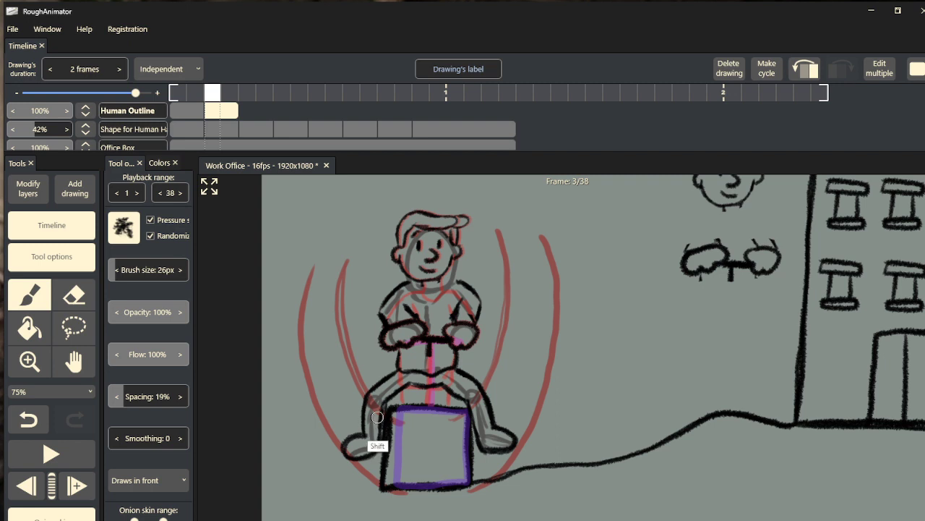
- Set the Eraser to the rough textured brush shape and clean up the lines between the left-hand leg and the box
key(e)
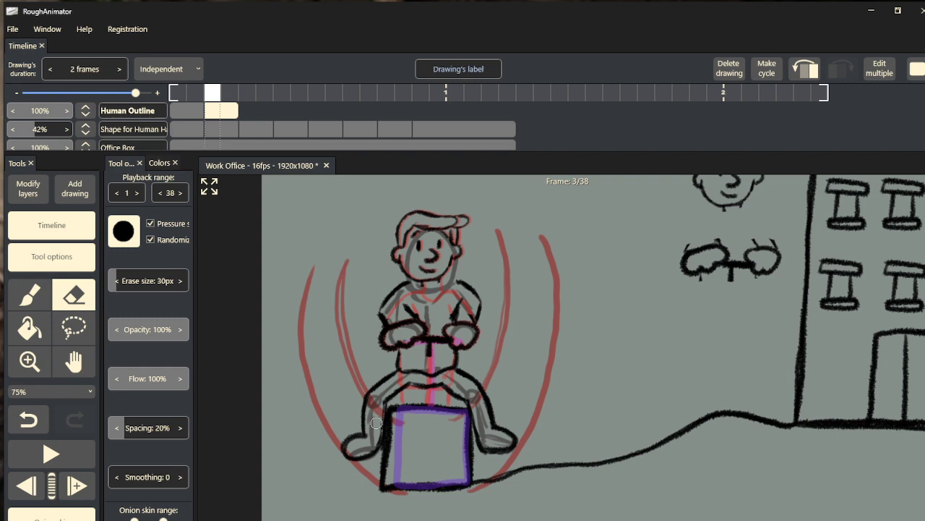
click(131, 235)
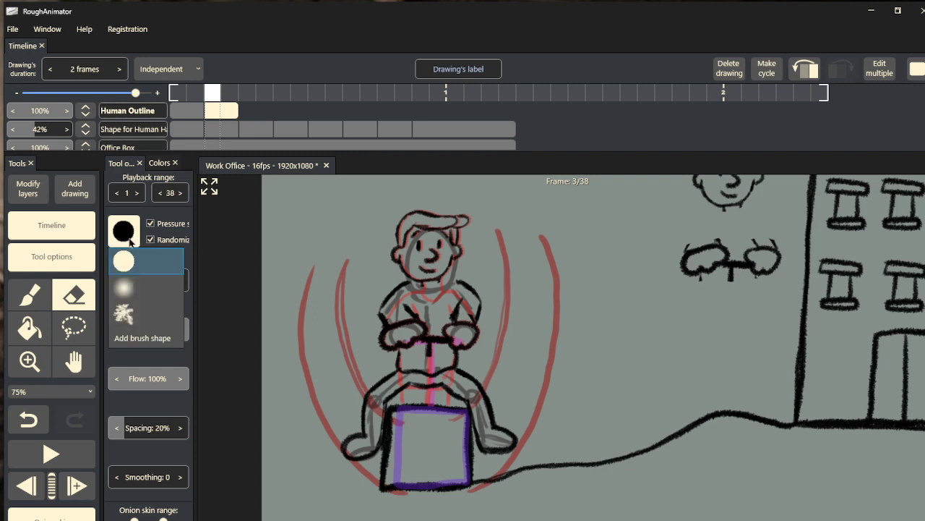
click(124, 253)
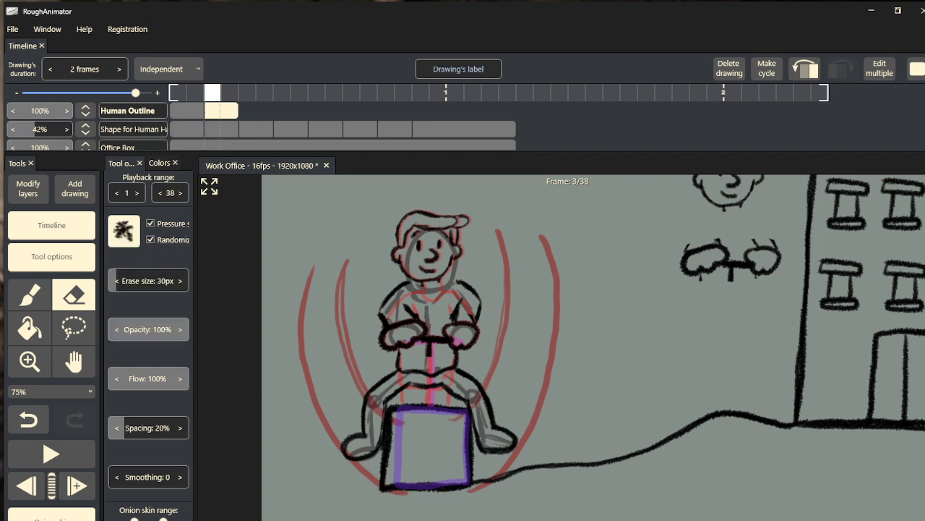
drag(378, 409, 378, 433)
- Lasso the inked head on frame 3 and move it off the figure to the right, about 309 px across and 1 px up
click(80, 334)
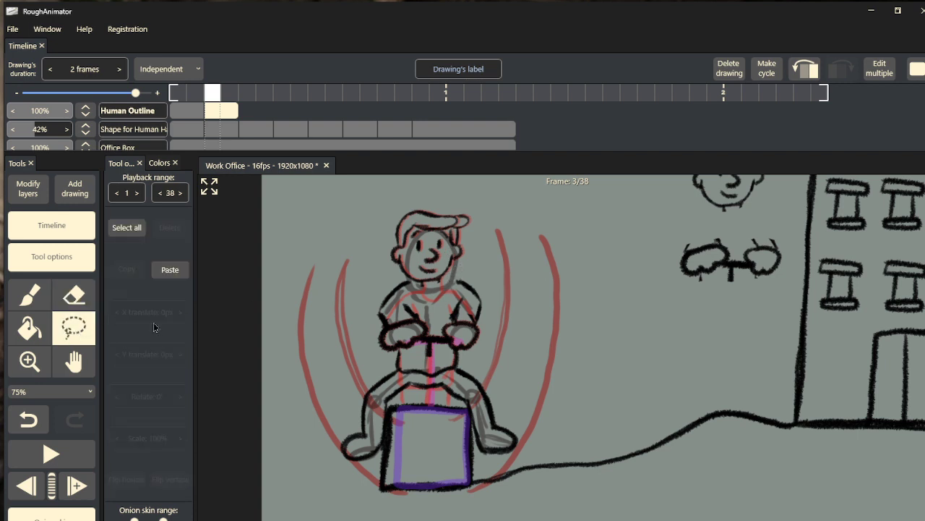
mouse_move(449, 280)
mouse_down()
mouse_move(391, 270)
mouse_move(382, 250)
mouse_move(388, 227)
mouse_move(413, 206)
mouse_move(480, 232)
mouse_up()
mouse_move(453, 282)
mouse_down()
mouse_move(438, 274)
mouse_move(441, 266)
mouse_up()
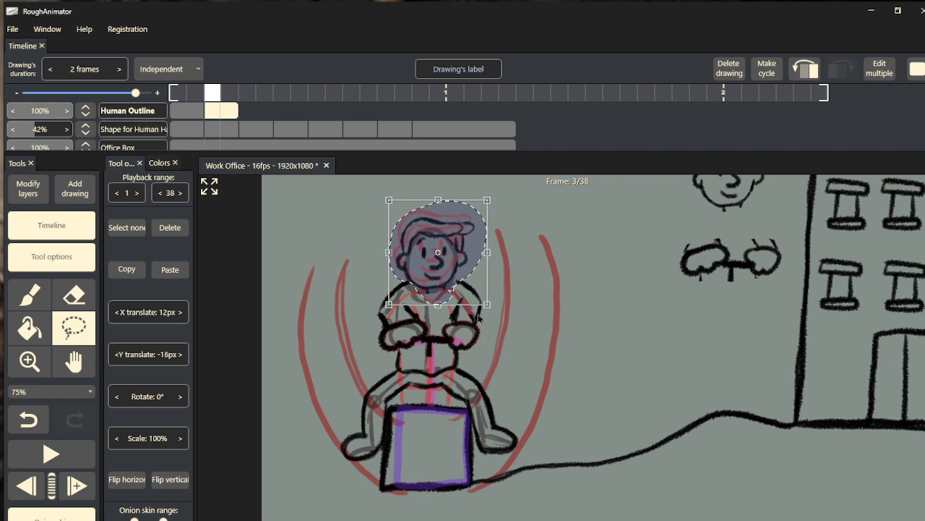
drag(442, 259, 568, 252)
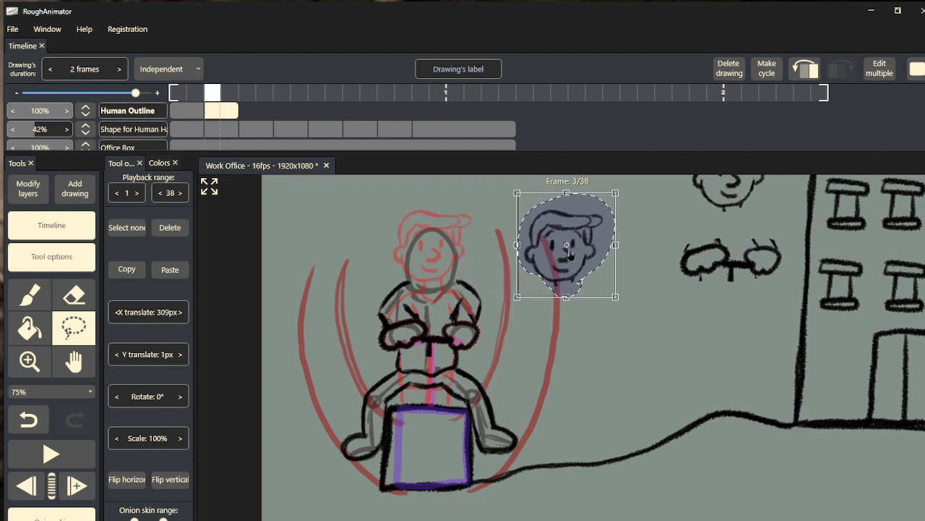
- Ink a new lowered head over the rough oval on frame 3, with ears, hair, jaw and a frowning face
click(37, 302)
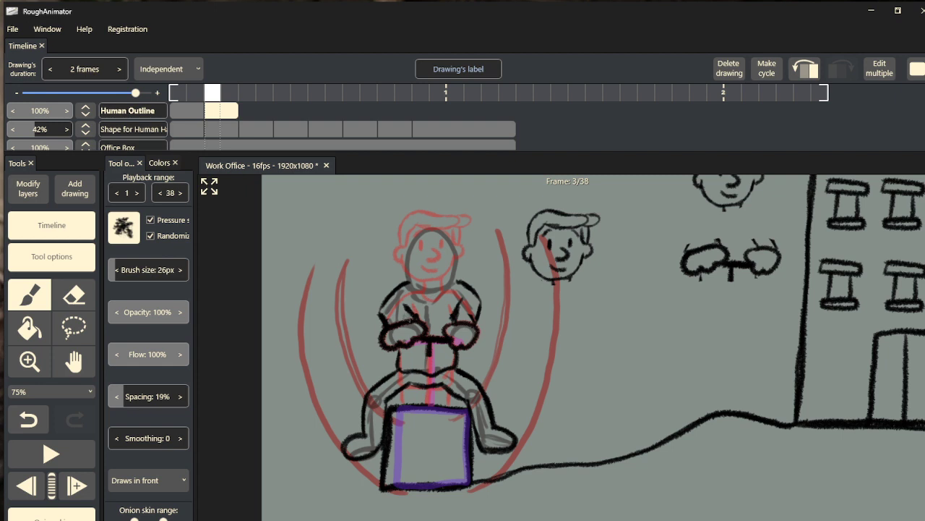
drag(406, 310, 405, 323)
mouse_move(402, 312)
mouse_down()
mouse_move(410, 324)
mouse_move(423, 318)
mouse_up()
drag(409, 257, 426, 236)
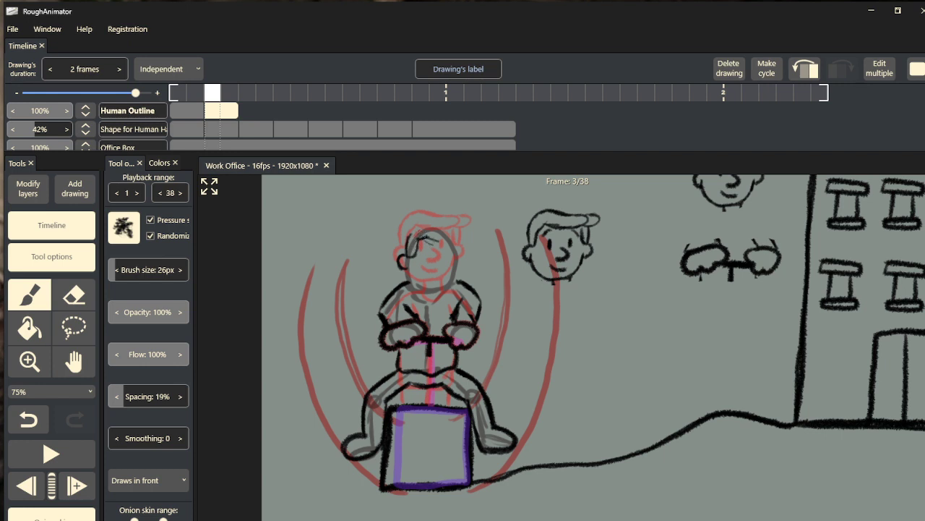
mouse_move(423, 237)
mouse_down()
mouse_move(453, 250)
mouse_move(457, 242)
mouse_move(438, 227)
mouse_move(464, 232)
mouse_move(428, 220)
mouse_move(413, 230)
mouse_up()
mouse_move(427, 223)
mouse_down()
mouse_move(407, 234)
mouse_move(446, 227)
mouse_move(460, 263)
mouse_up()
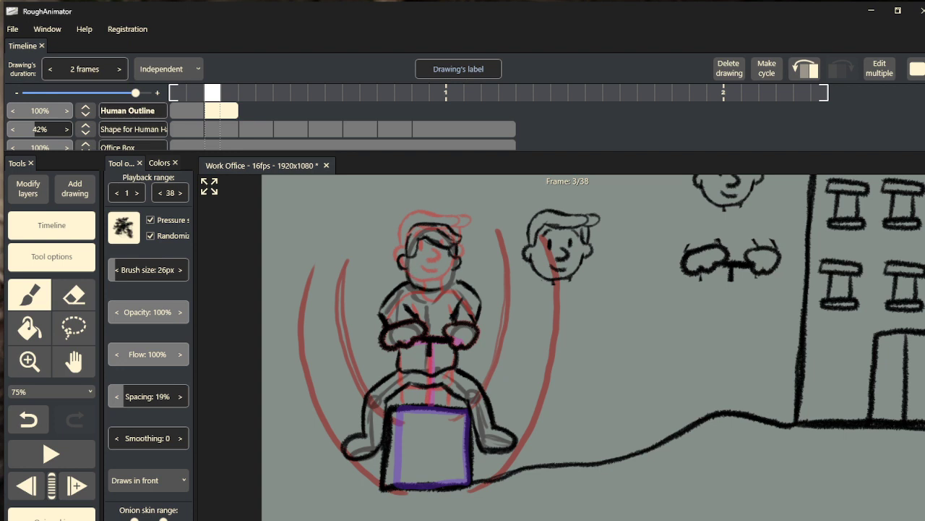
drag(452, 268, 449, 288)
mouse_move(433, 258)
mouse_down()
mouse_move(438, 274)
mouse_move(426, 262)
mouse_move(427, 276)
mouse_move(437, 282)
mouse_move(442, 272)
mouse_up()
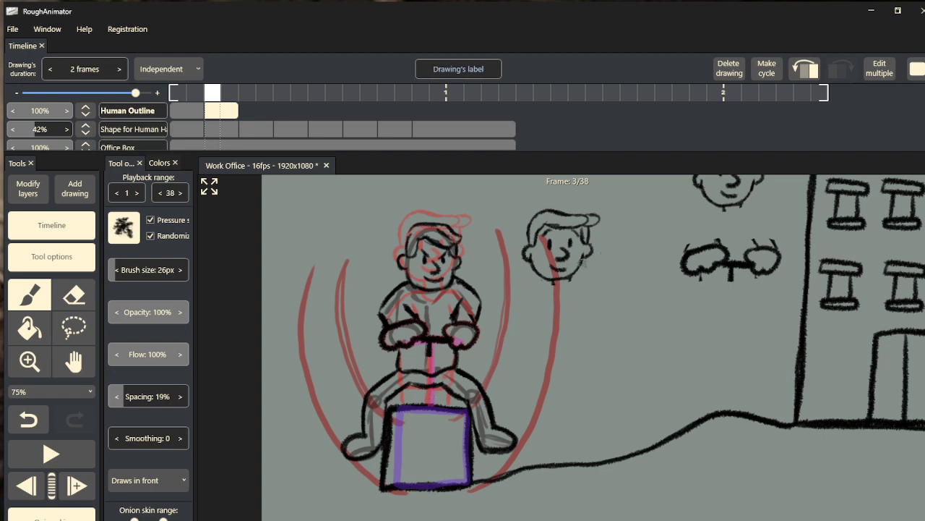
- Play the animation from frame 1 and scrub through frames 1 to 4 to check the inked figure's motion in full view
click(29, 360)
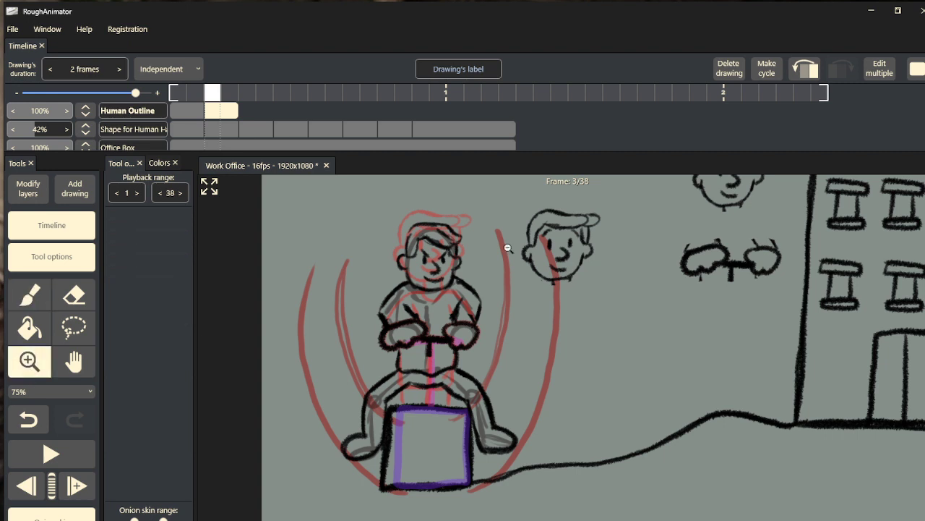
alt+click(507, 248)
alt+click(508, 248)
drag(524, 250, 484, 323)
click(485, 262)
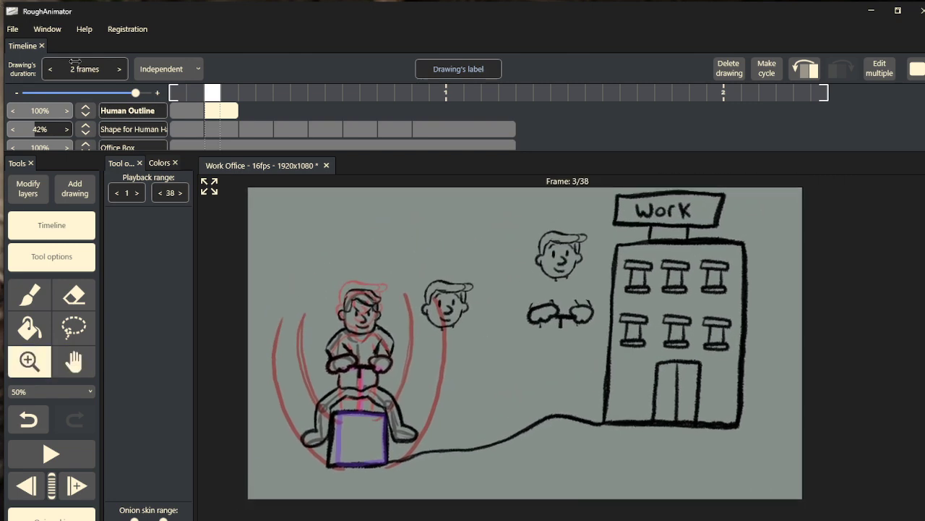
click(214, 96)
mouse_move(214, 96)
mouse_down()
mouse_move(224, 92)
mouse_move(171, 87)
mouse_move(223, 93)
mouse_move(179, 96)
mouse_up()
key(space)
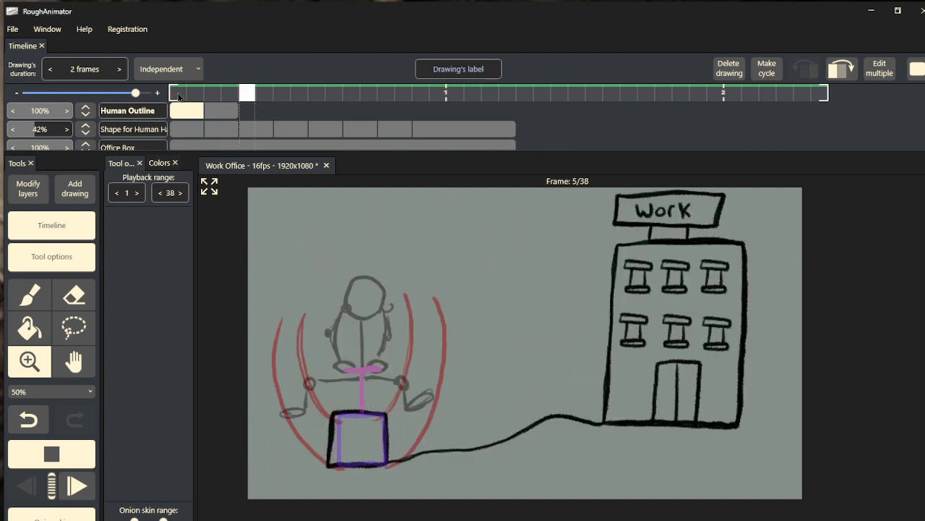
click(179, 97)
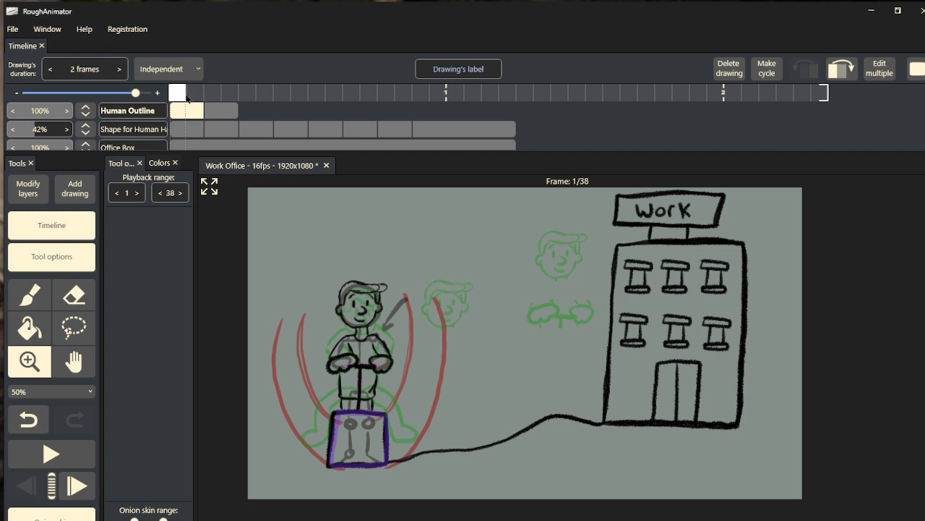
click(227, 97)
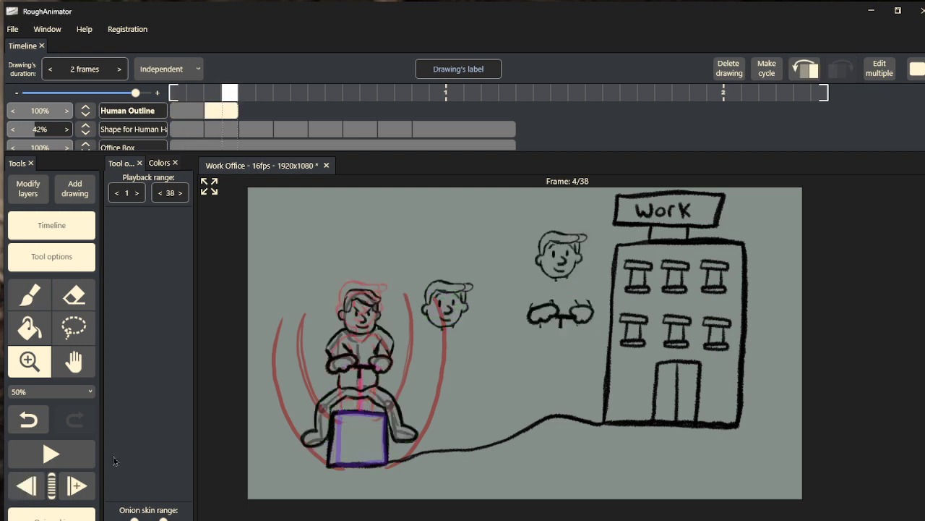
- Add a 2-frame drawing at frame 5 on the Human Outline layer and ready the Brush over the rough figure at 75% zoom
click(76, 488)
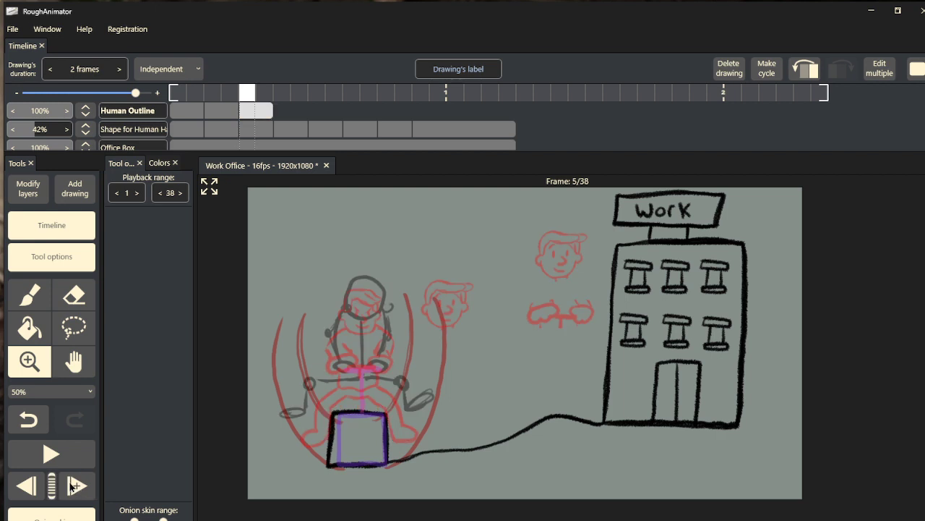
click(42, 294)
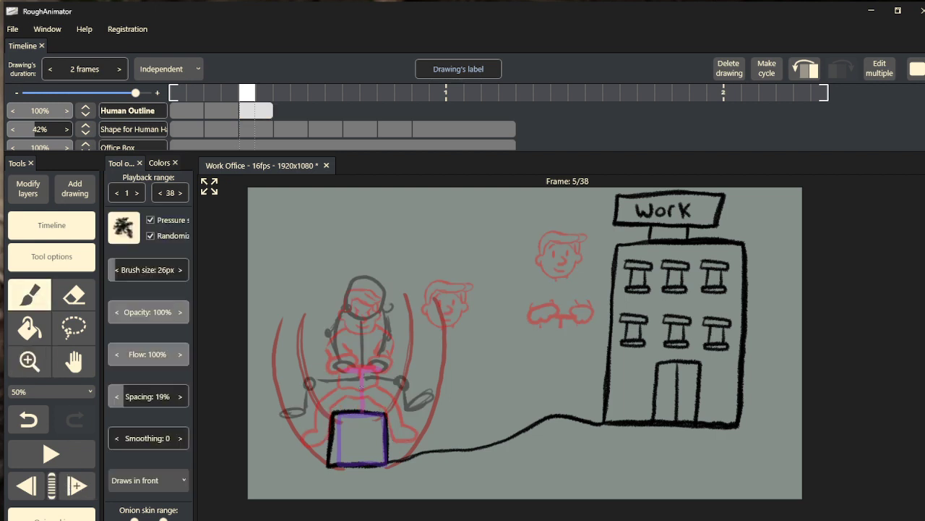
drag(351, 396, 354, 382)
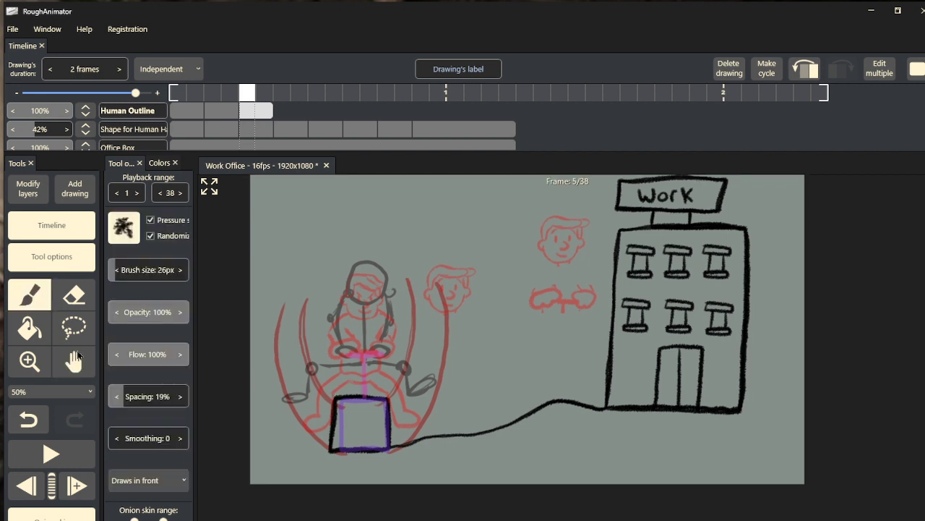
click(29, 359)
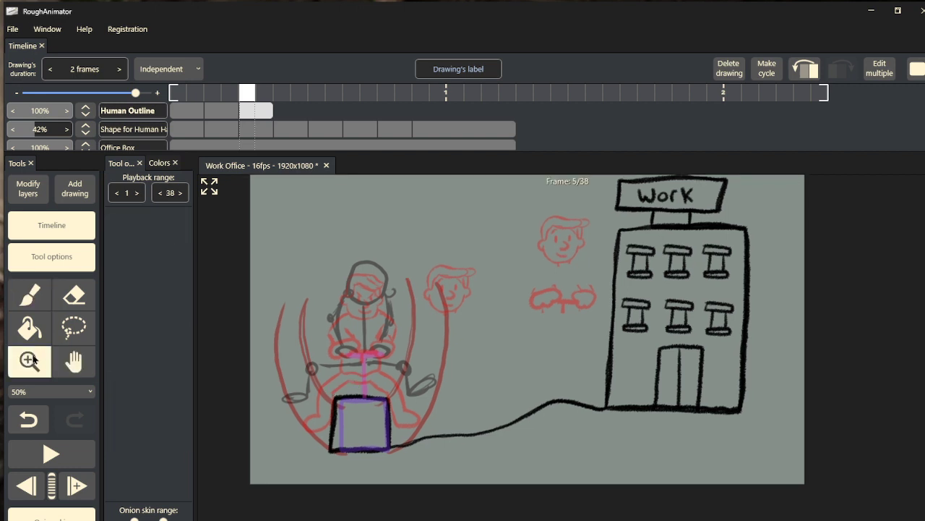
alt+click(353, 363)
click(353, 363)
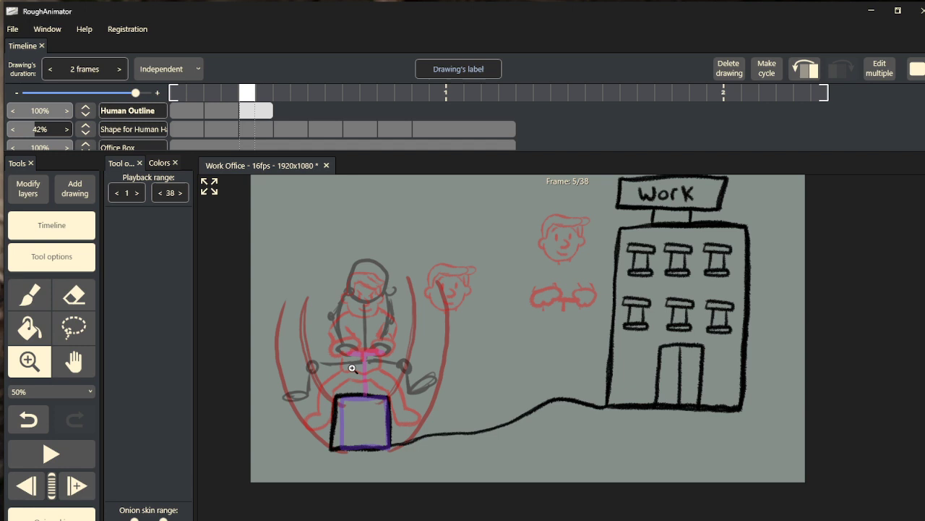
click(352, 368)
key(h)
drag(330, 376, 334, 364)
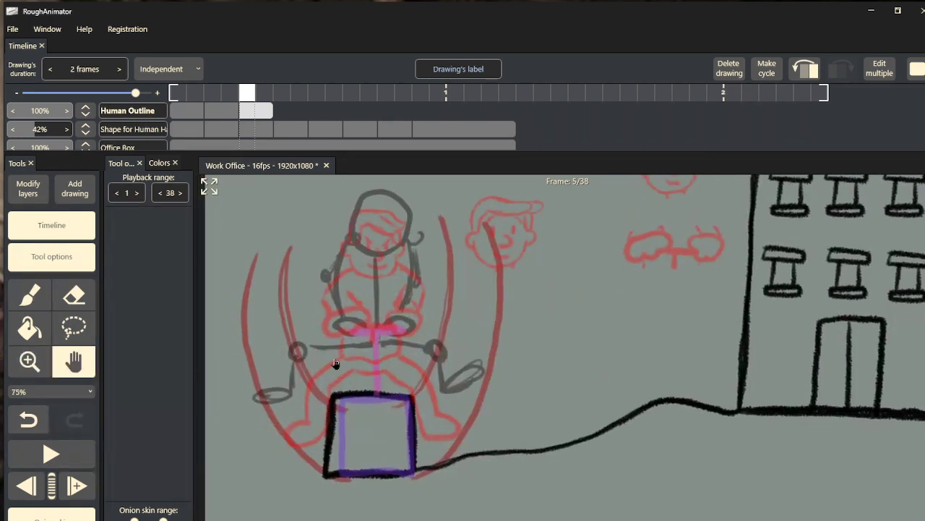
click(23, 306)
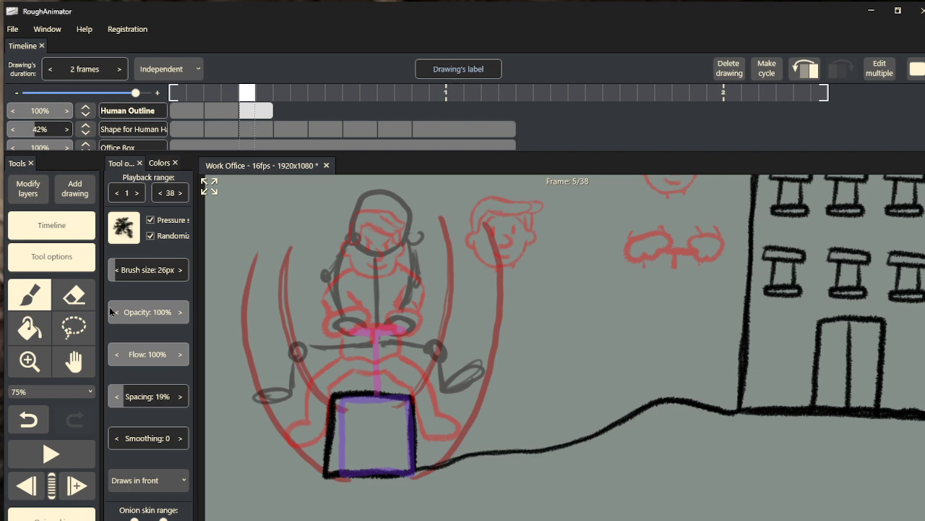
- Ink both spread legs and feet over the rough figure on frame 5, extending outward from the hips above the box
drag(338, 359, 395, 353)
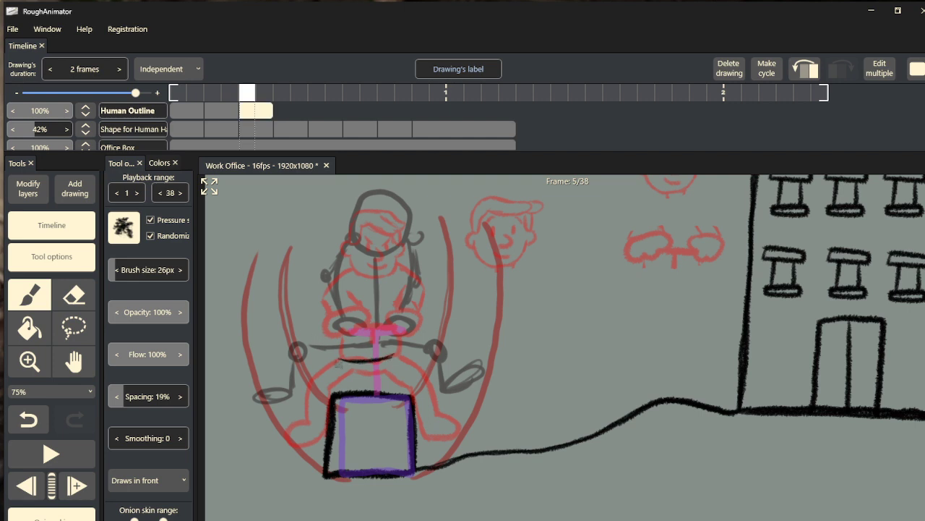
mouse_move(339, 358)
mouse_down()
mouse_move(301, 358)
mouse_move(308, 382)
mouse_move(308, 372)
mouse_move(297, 396)
mouse_move(260, 397)
mouse_move(261, 383)
mouse_move(283, 381)
mouse_move(259, 387)
mouse_move(259, 399)
mouse_move(299, 384)
mouse_move(329, 353)
mouse_up()
mouse_move(285, 381)
mouse_down()
mouse_move(289, 353)
mouse_move(287, 380)
mouse_move(311, 340)
mouse_move(328, 337)
mouse_up()
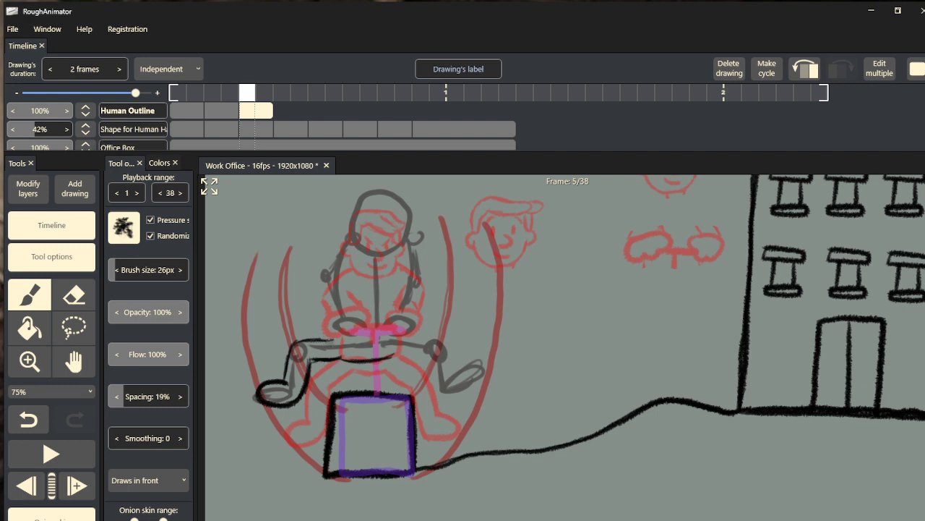
mouse_move(395, 357)
mouse_down()
mouse_move(422, 364)
mouse_move(441, 399)
mouse_move(464, 385)
mouse_move(451, 378)
mouse_move(466, 371)
mouse_move(457, 373)
mouse_move(482, 363)
mouse_move(482, 377)
mouse_move(440, 398)
mouse_up()
mouse_move(444, 365)
mouse_down()
mouse_move(454, 375)
mouse_move(438, 338)
mouse_move(407, 334)
mouse_up()
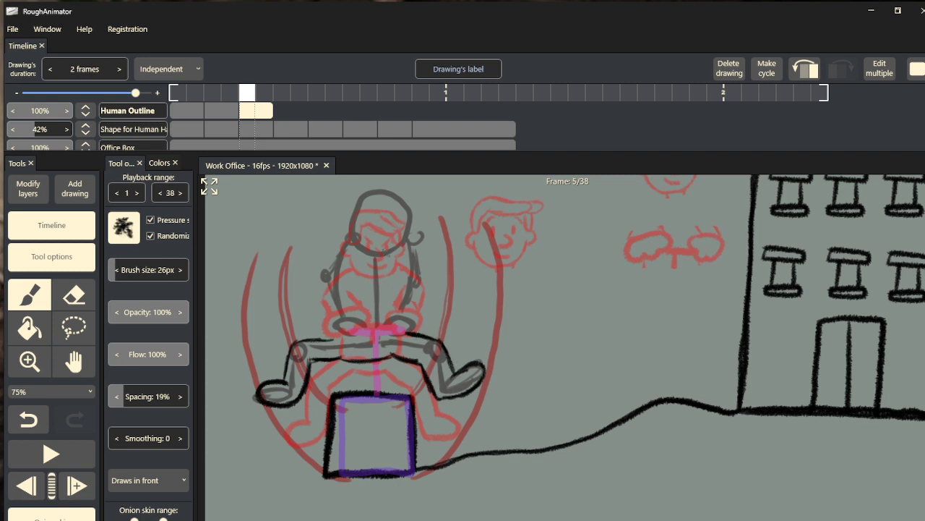
- Copy the spare hands and handle from frame 3 into frame 5 and move them onto the figure, X -698 px and Y -176 px
click(221, 113)
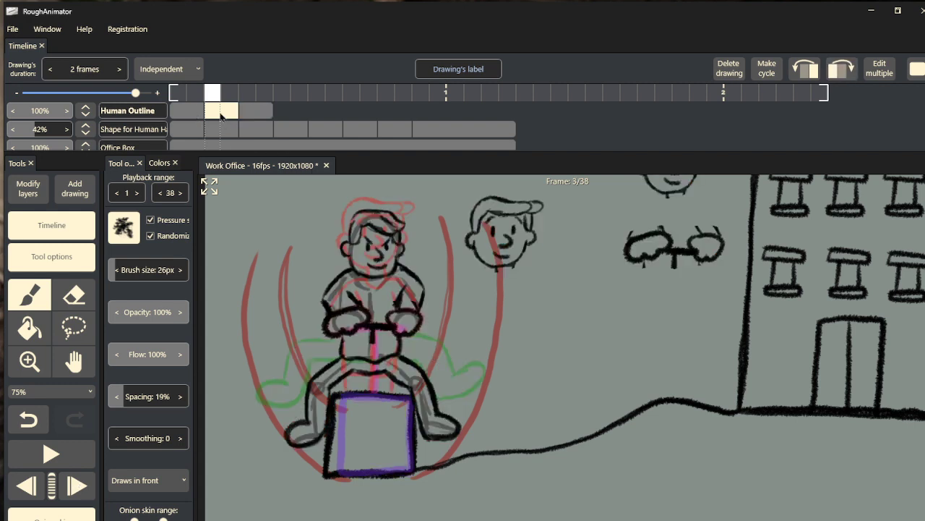
click(260, 115)
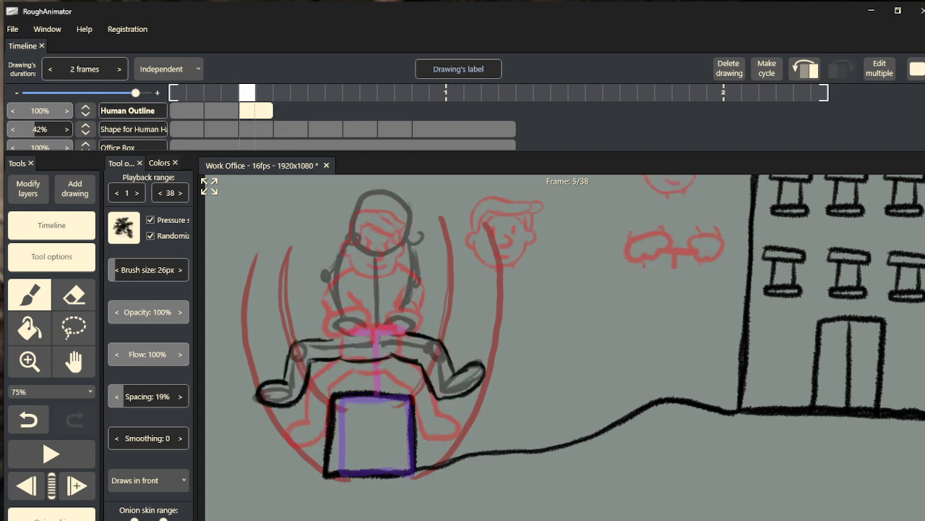
click(233, 115)
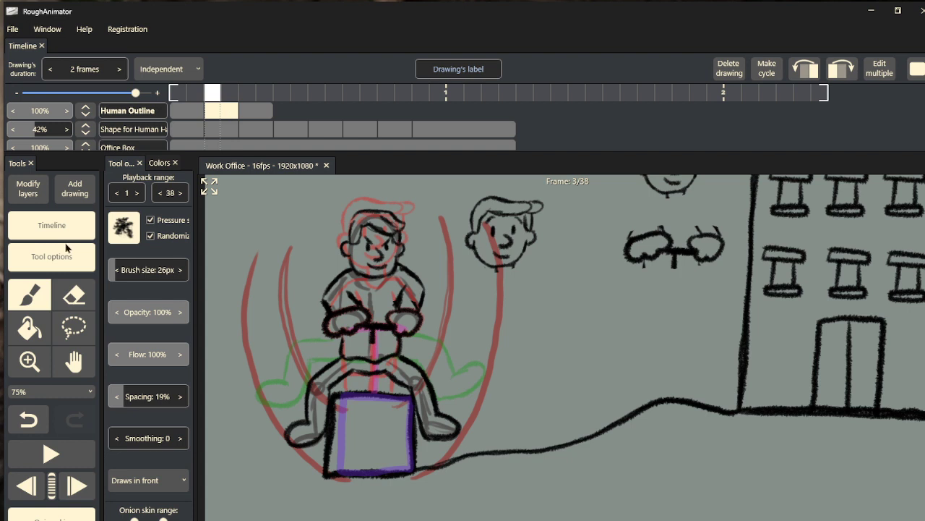
click(73, 327)
mouse_move(661, 230)
mouse_down()
mouse_move(597, 263)
mouse_move(688, 301)
mouse_move(736, 264)
mouse_move(725, 209)
mouse_move(654, 217)
mouse_up()
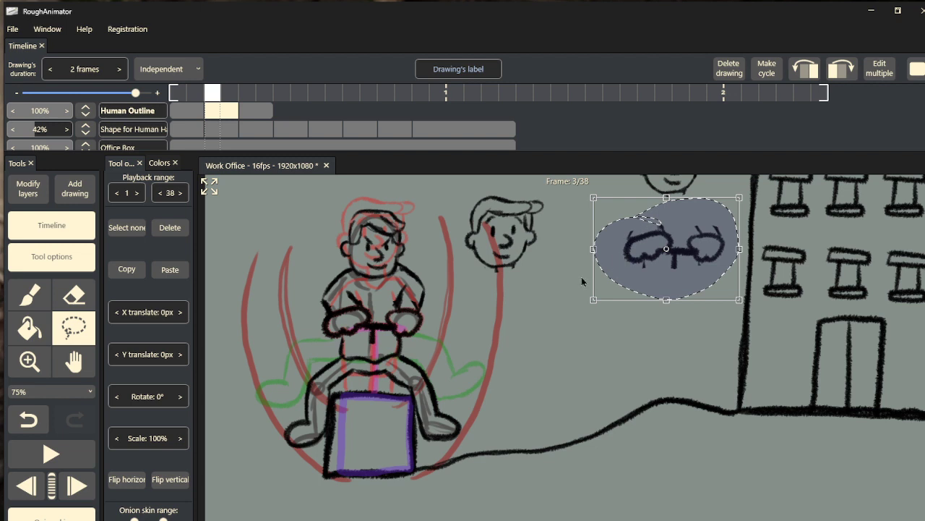
click(263, 115)
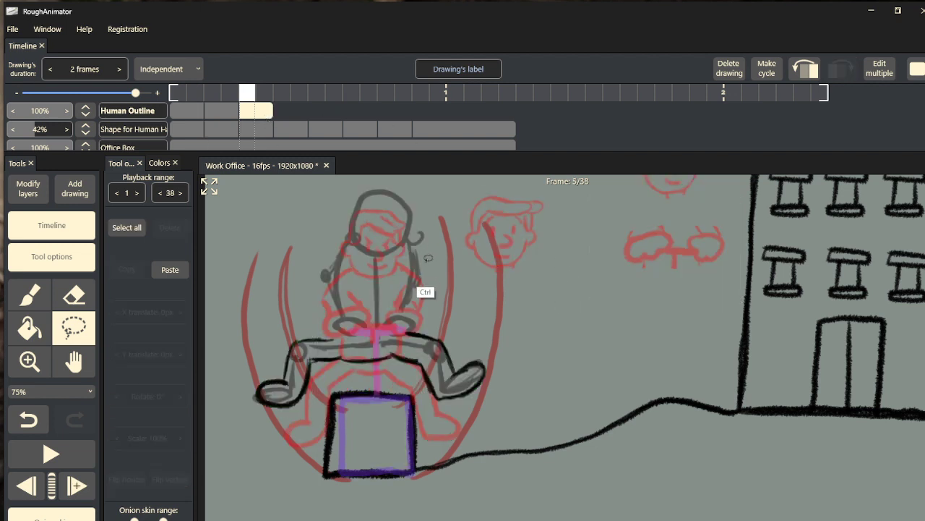
key(ctrl+z)
mouse_move(666, 263)
mouse_down()
mouse_move(365, 328)
mouse_move(375, 325)
mouse_up()
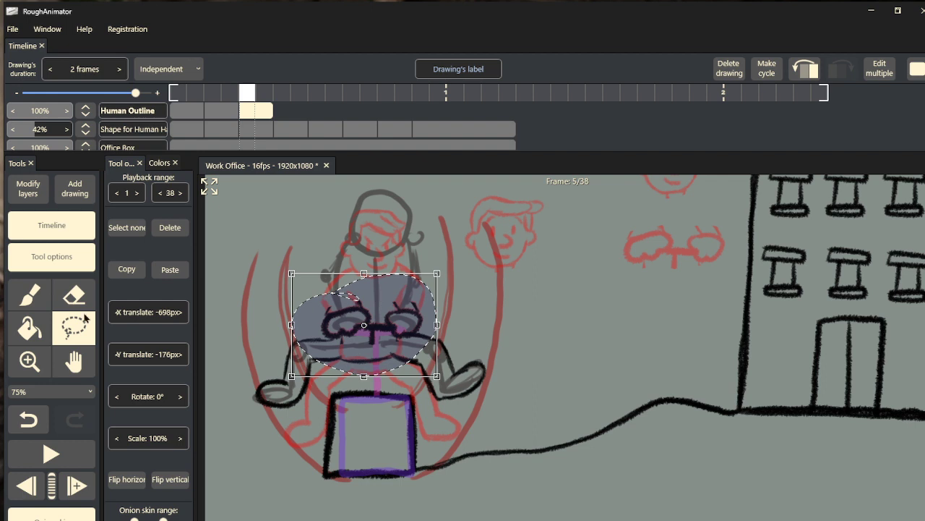
- Ink the bent arms and shoulders above the pasted hands on frame 5 and touch up the leg outlines
click(33, 298)
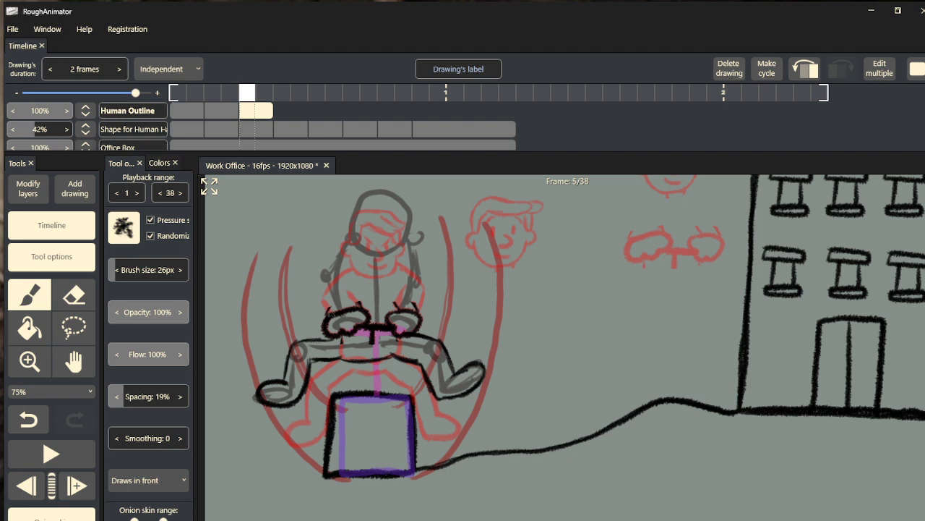
mouse_move(333, 315)
mouse_down()
mouse_move(317, 291)
mouse_move(332, 264)
mouse_move(360, 308)
mouse_up()
key(ctrl+z)
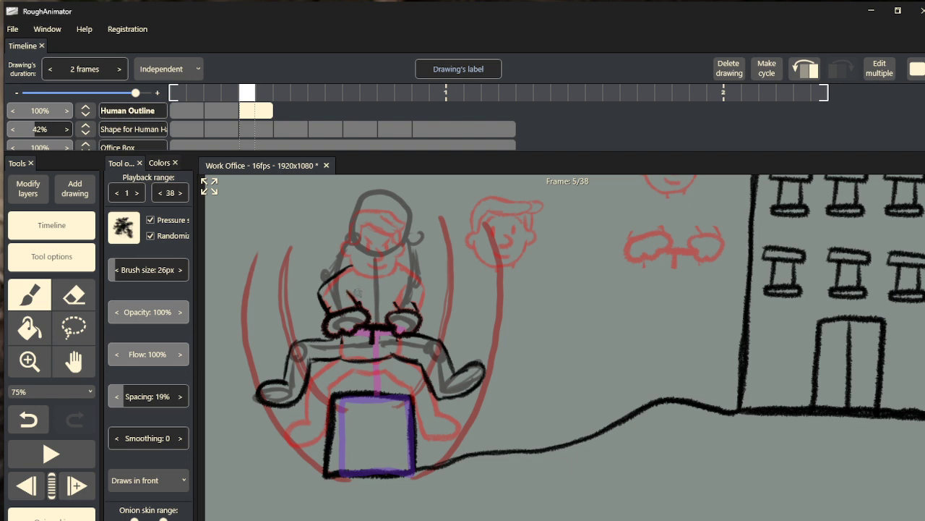
key(ctrl+z)
drag(394, 308, 398, 295)
mouse_move(420, 269)
mouse_down()
mouse_move(405, 264)
mouse_move(412, 270)
mouse_up()
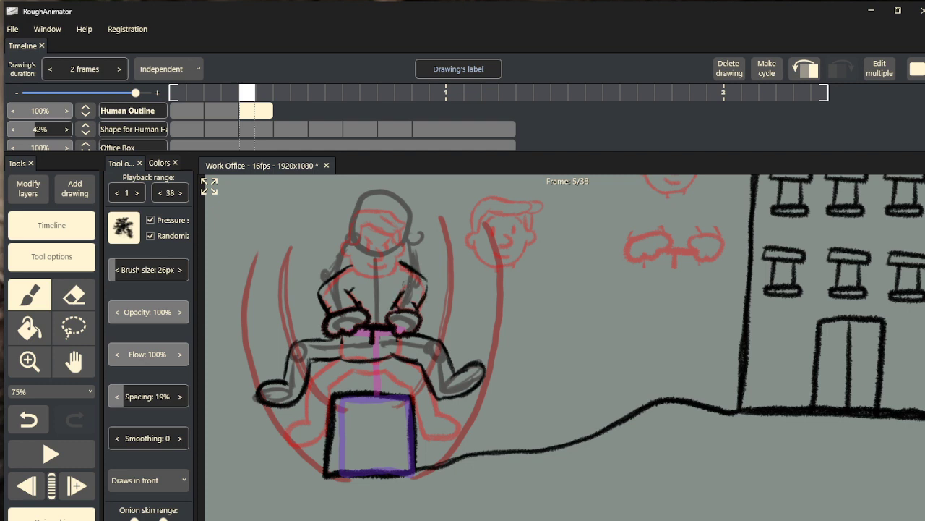
mouse_move(386, 331)
mouse_down()
mouse_move(305, 342)
mouse_move(289, 355)
mouse_move(287, 375)
mouse_up()
mouse_move(425, 335)
mouse_down()
mouse_move(418, 331)
mouse_move(445, 352)
mouse_up()
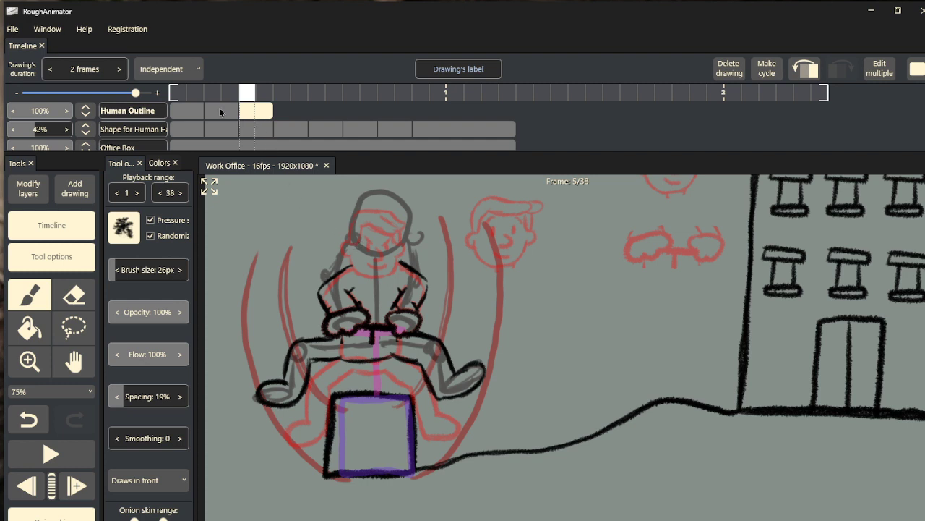
- Lasso the frowning head on the frame 3 figure and paste a copy in the same place on frame 5
click(219, 114)
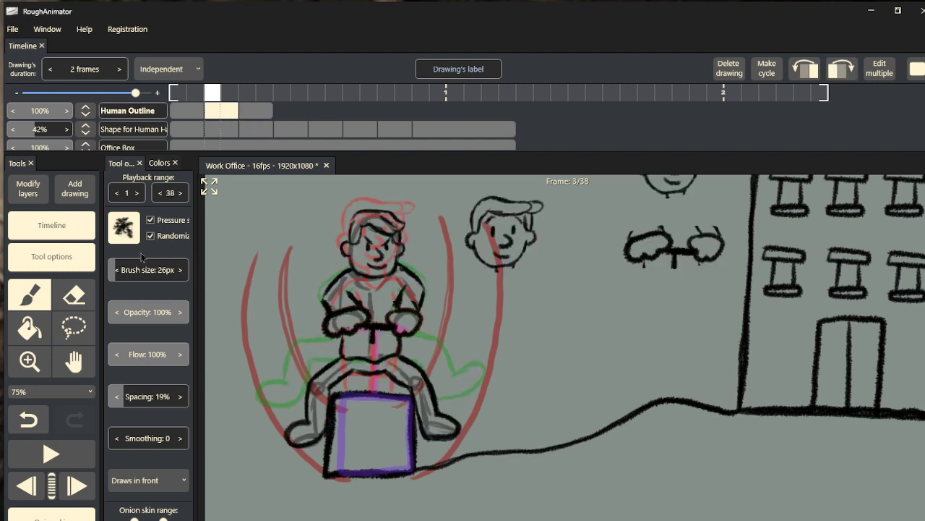
click(73, 331)
mouse_move(376, 205)
mouse_down()
mouse_move(334, 230)
mouse_move(347, 273)
mouse_move(365, 284)
mouse_move(411, 275)
mouse_move(408, 223)
mouse_move(394, 202)
mouse_move(373, 208)
mouse_up()
mouse_move(376, 252)
mouse_down()
mouse_move(488, 249)
mouse_move(502, 237)
mouse_up()
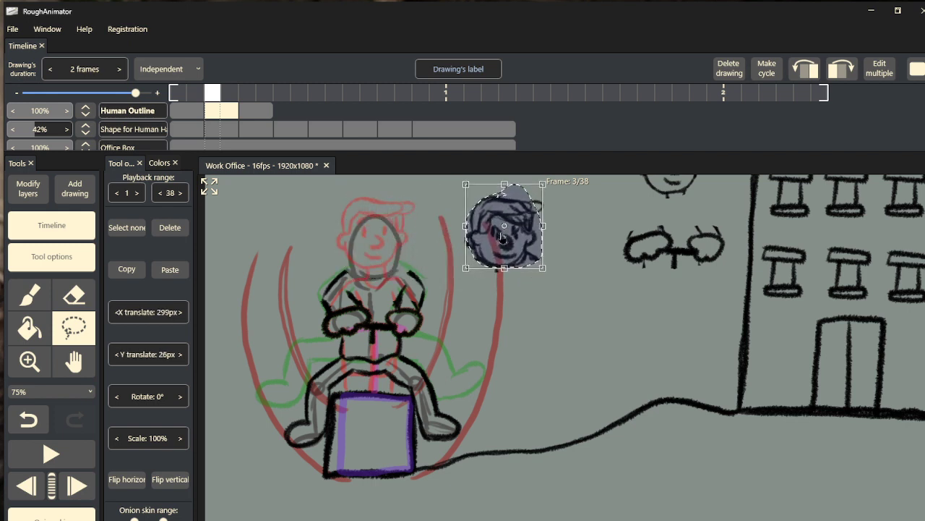
key(ctrl+z)
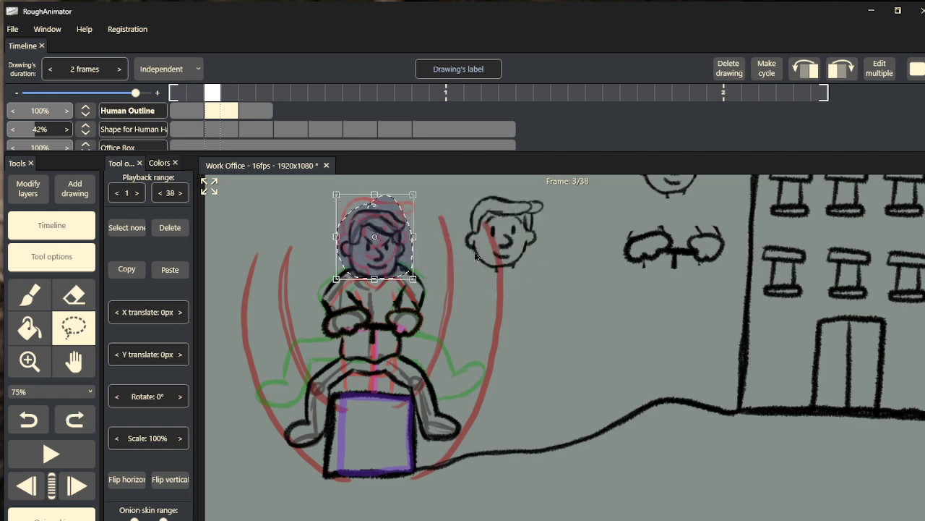
click(266, 116)
key(ctrl+v)
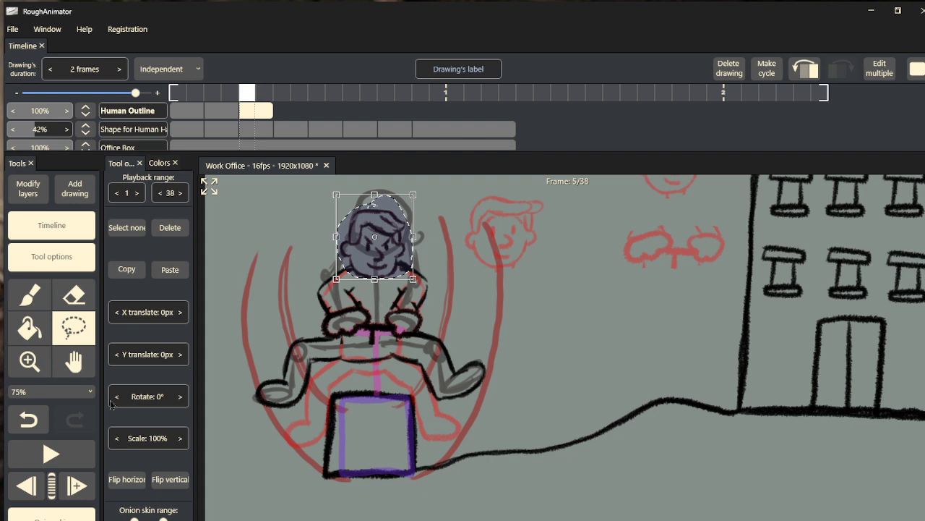
- Add a 2-frame drawing at frame 7 on the Human Outline layer and step back through the earlier frames to check the motion
click(78, 485)
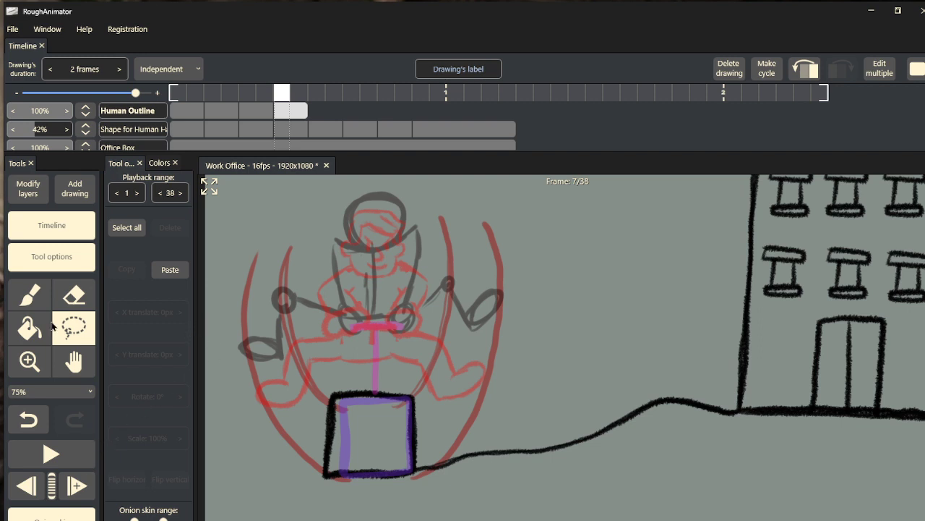
click(34, 303)
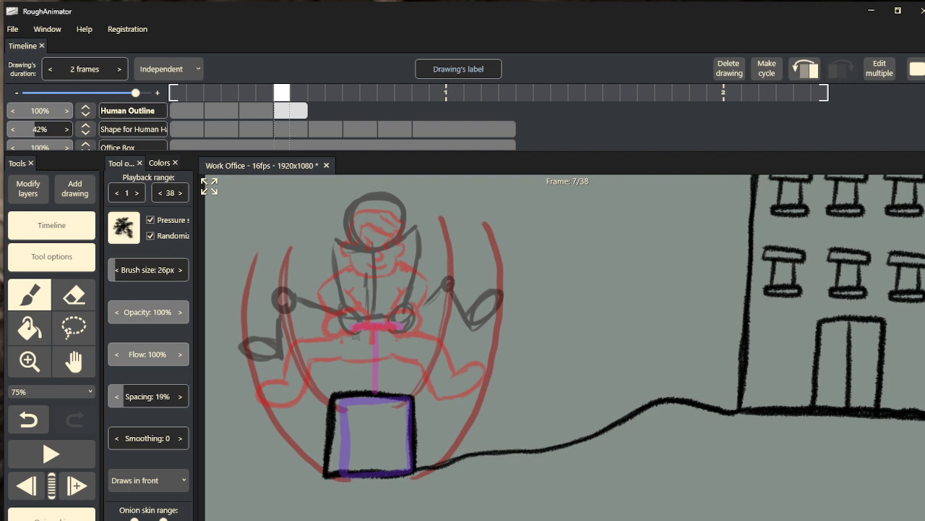
key(Left)
key(Left)
key(Left)
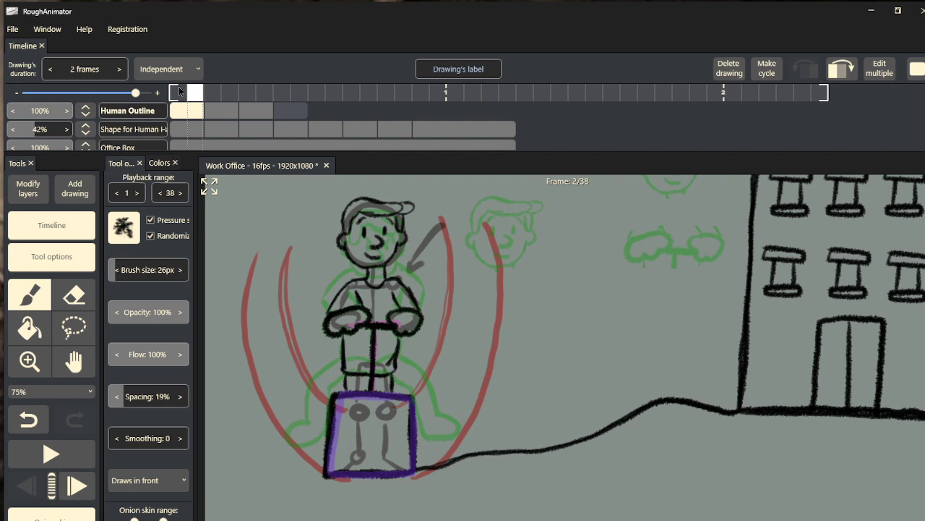
click(300, 109)
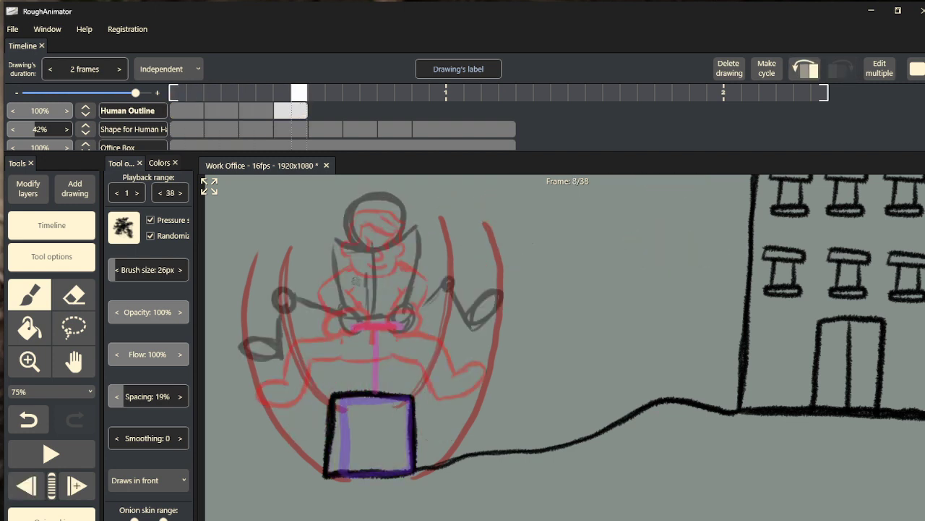
- Copy the spare hands and handle from frame 3 into frame 7 and move them onto the figure, X -697 px and Y -173 px
click(227, 114)
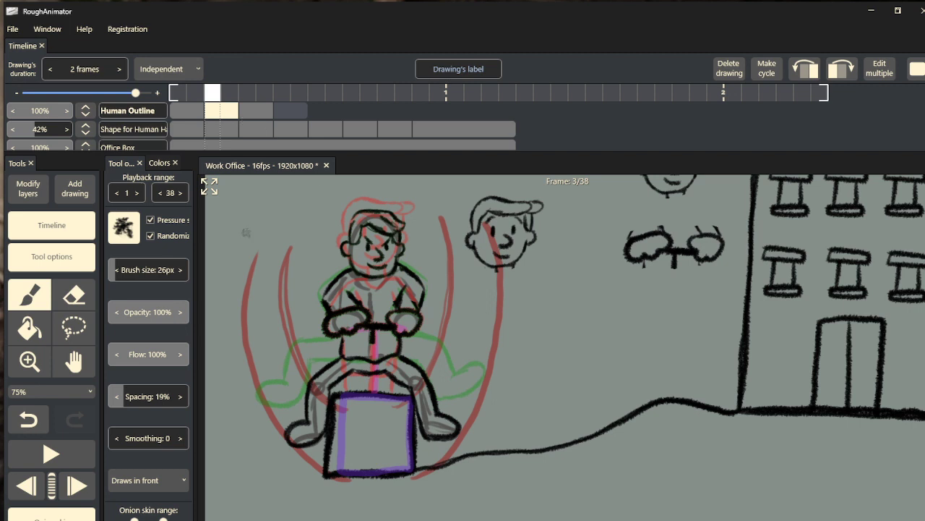
click(86, 326)
mouse_move(676, 221)
mouse_down()
mouse_move(641, 216)
mouse_move(602, 262)
mouse_move(688, 301)
mouse_move(749, 253)
mouse_move(715, 201)
mouse_move(658, 223)
mouse_up()
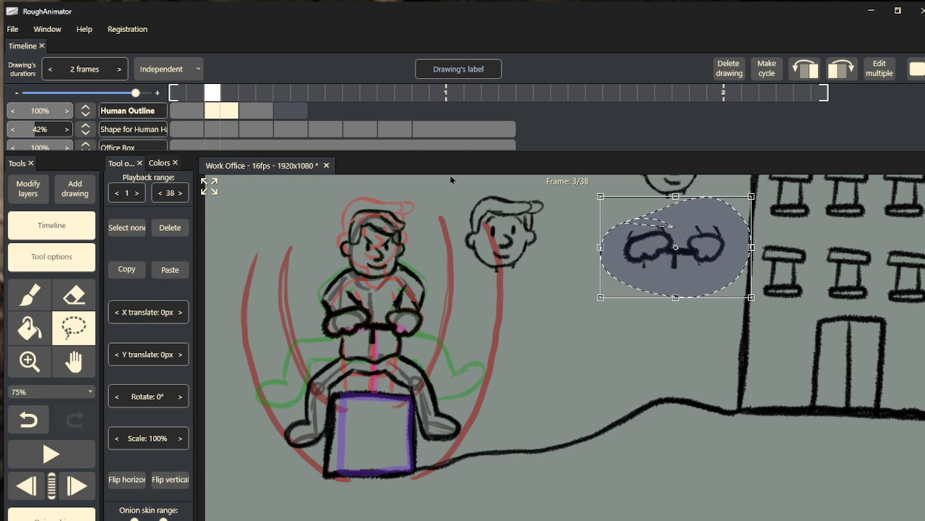
click(292, 112)
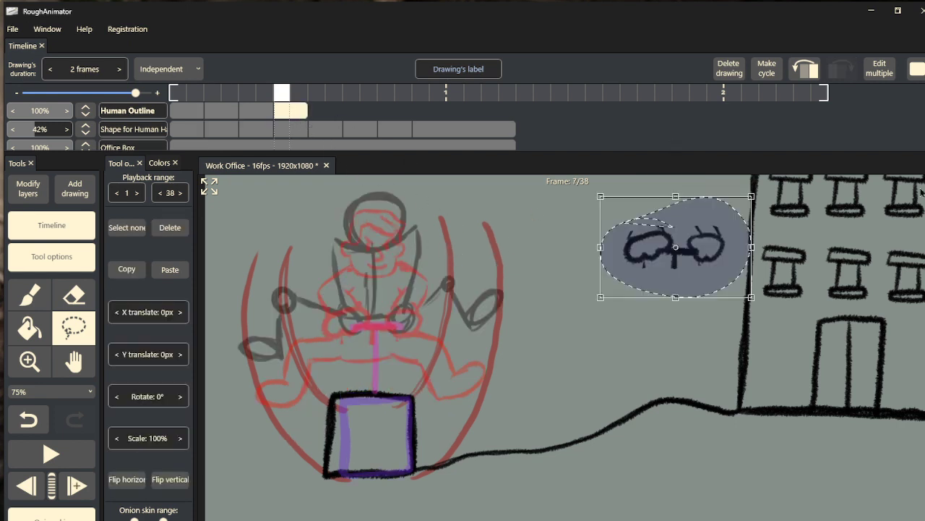
mouse_move(680, 252)
mouse_down()
mouse_move(465, 322)
mouse_move(374, 325)
mouse_move(387, 330)
mouse_up()
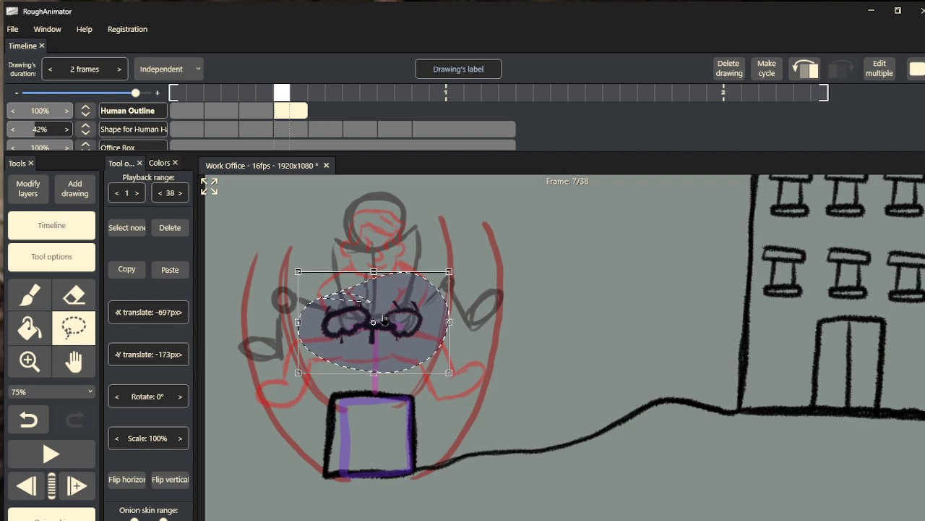
- Ink both raised shoulders and straight arms down to the pasted hands on frame 7 with the Brush
click(29, 298)
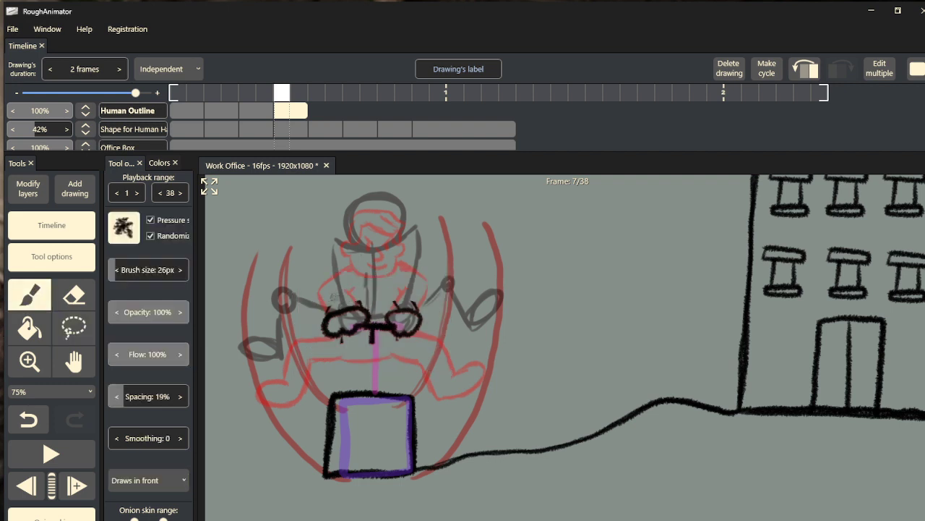
mouse_move(321, 295)
mouse_down()
mouse_move(330, 315)
mouse_move(322, 257)
mouse_move(334, 233)
mouse_move(319, 299)
mouse_up()
drag(347, 271, 357, 304)
mouse_move(419, 278)
mouse_down()
mouse_move(417, 315)
mouse_move(411, 234)
mouse_move(425, 234)
mouse_move(417, 305)
mouse_up()
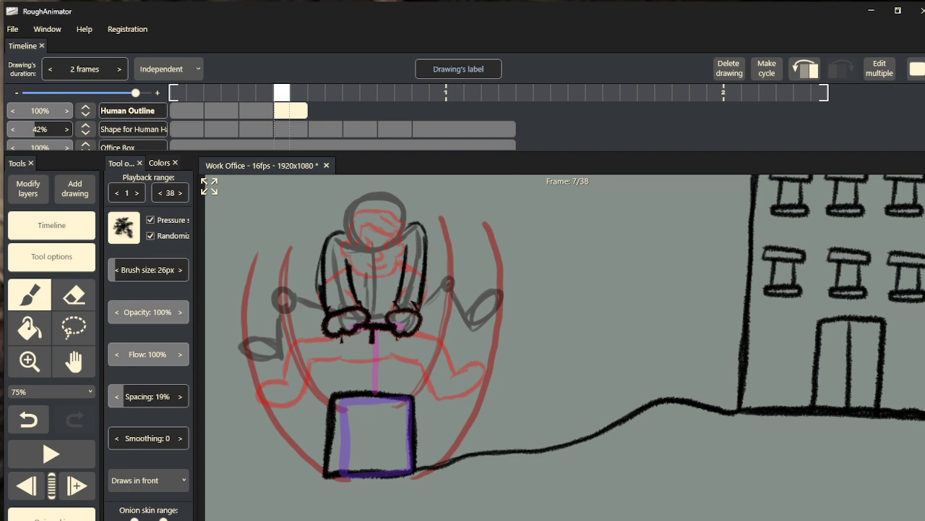
- Copy the spare smiling head from frame 3 into frame 7 and move it beside the rough head, X -504 px and Y 34 px
click(227, 116)
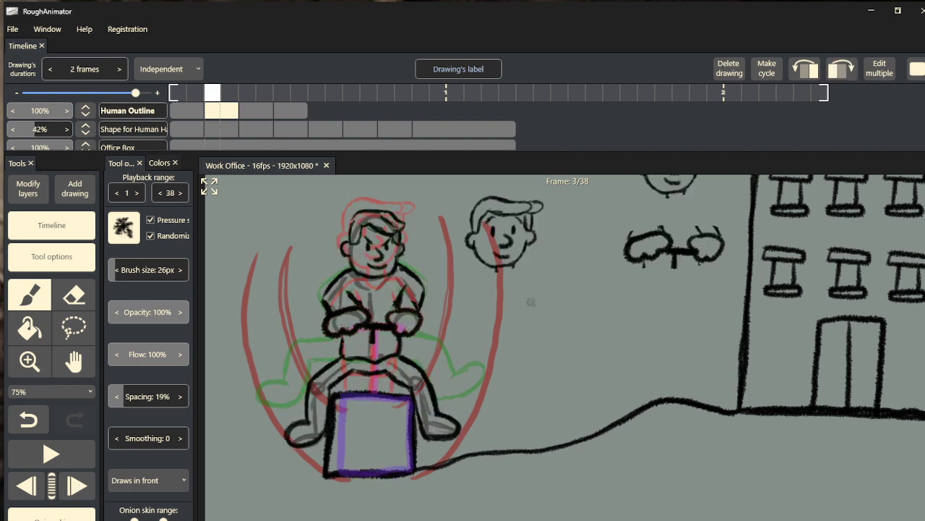
click(75, 329)
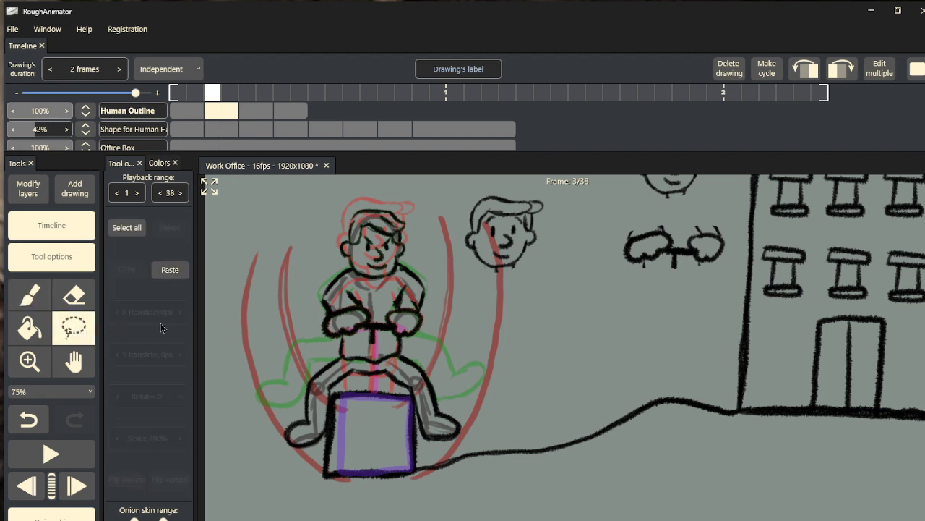
mouse_move(539, 205)
mouse_down()
mouse_move(490, 186)
mouse_move(451, 213)
mouse_move(478, 274)
mouse_move(571, 244)
mouse_move(517, 186)
mouse_up()
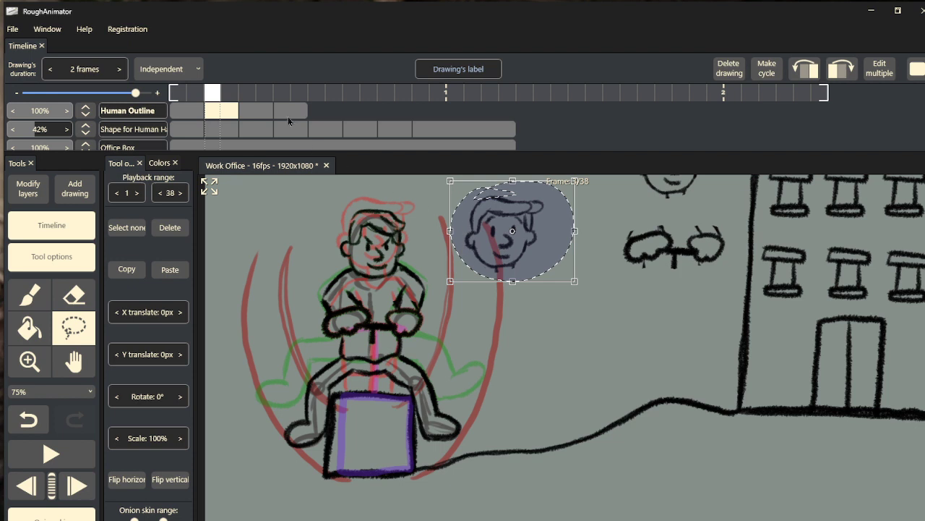
click(297, 116)
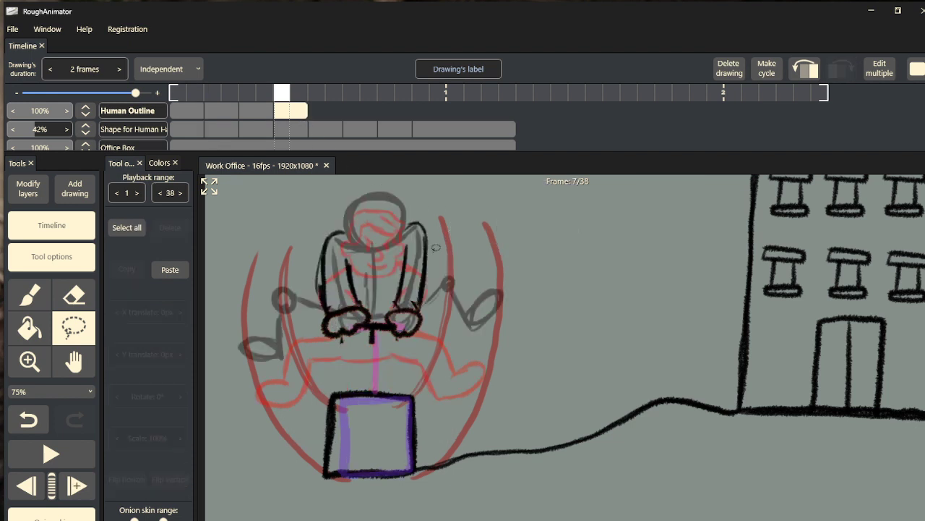
key(ctrl+v)
mouse_move(504, 250)
mouse_down()
mouse_move(365, 231)
mouse_move(296, 236)
mouse_up()
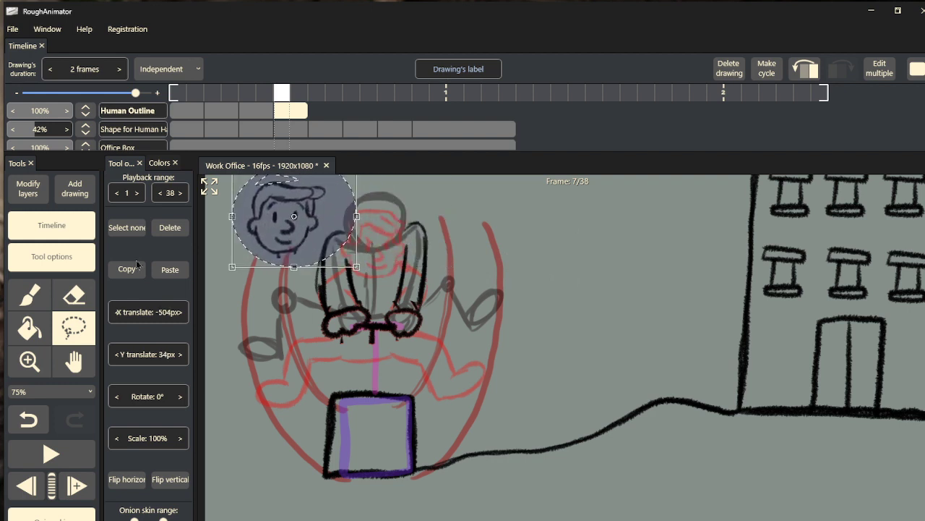
- Ink the lowered head with hair, frowning eyes, nose and jaw over the rough head on frame 7, erasing stray face lines
click(33, 298)
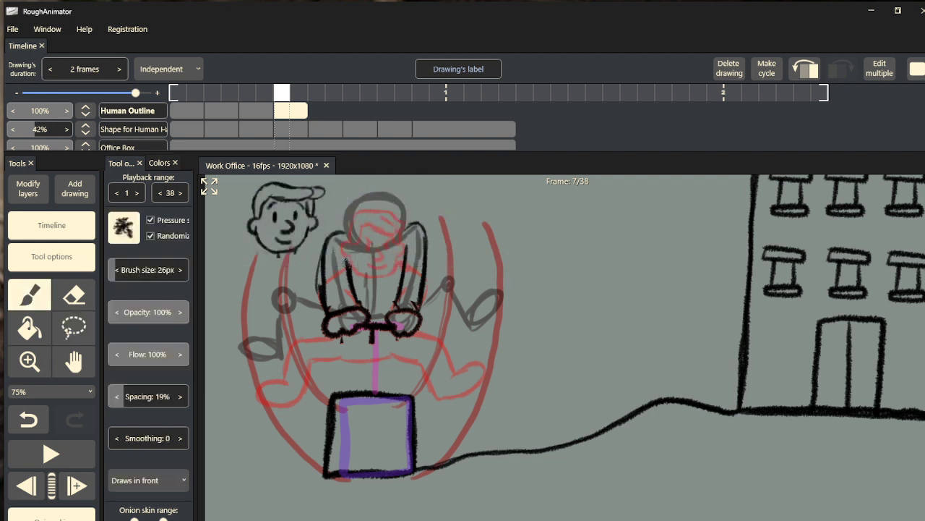
mouse_move(351, 218)
mouse_down()
mouse_move(399, 231)
mouse_move(403, 211)
mouse_move(372, 200)
mouse_up()
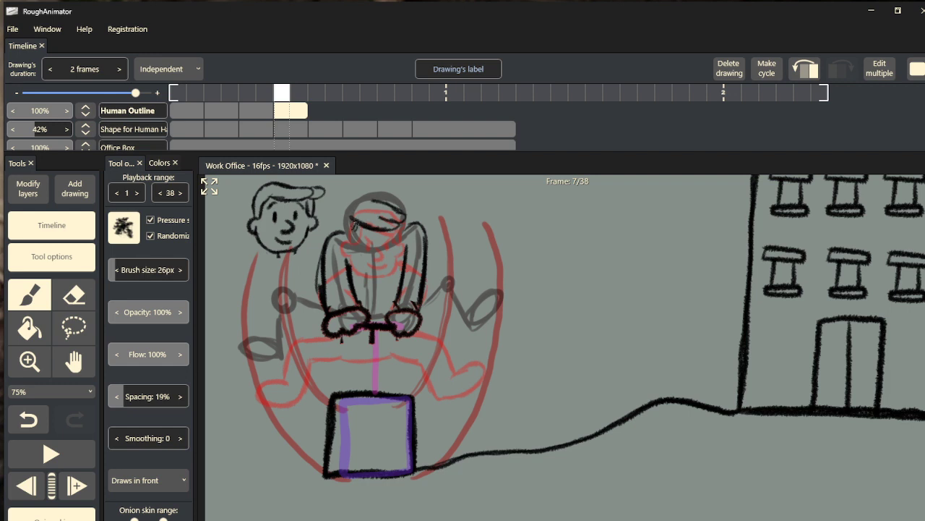
mouse_move(347, 224)
mouse_down()
mouse_move(348, 236)
mouse_move(378, 201)
mouse_up()
mouse_move(370, 237)
mouse_down()
mouse_move(360, 227)
mouse_move(382, 237)
mouse_move(372, 257)
mouse_up()
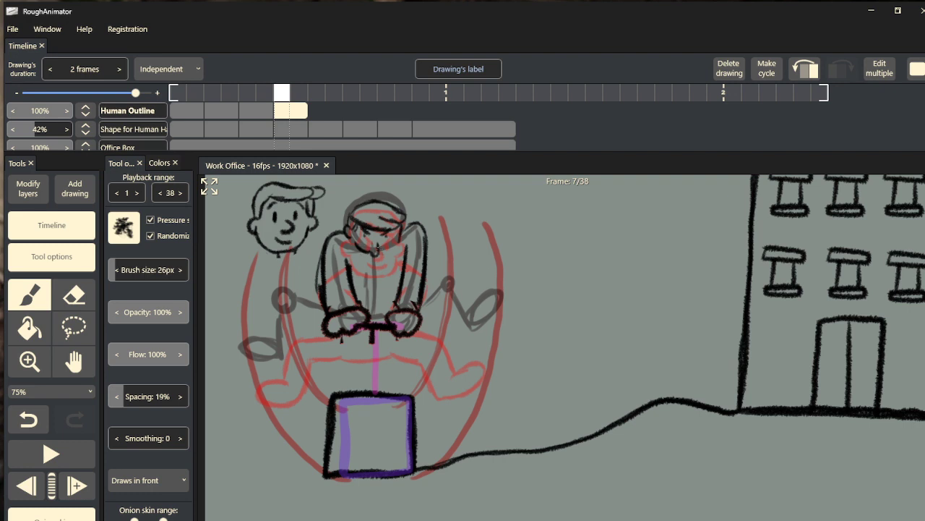
mouse_move(400, 240)
mouse_down()
mouse_move(358, 249)
mouse_move(352, 235)
mouse_move(361, 251)
mouse_move(402, 244)
mouse_up()
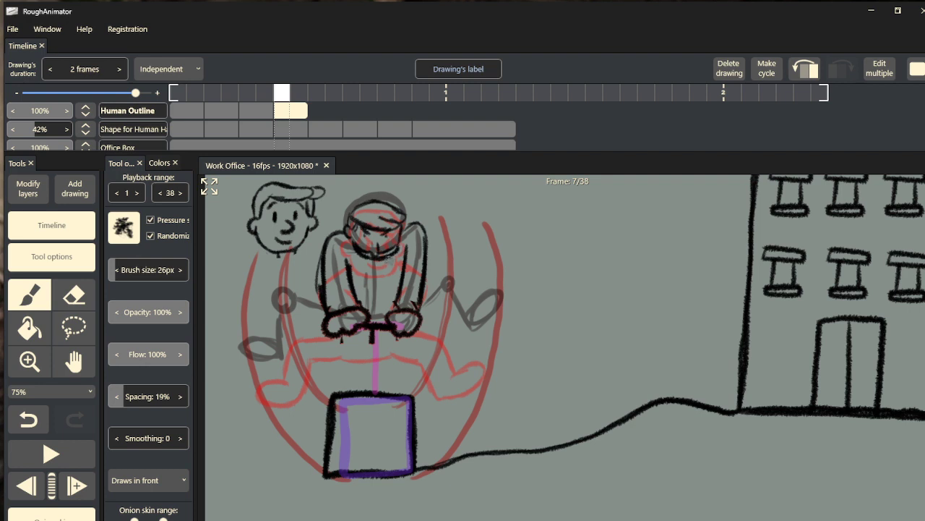
mouse_move(388, 256)
mouse_down()
mouse_move(397, 262)
mouse_move(390, 277)
mouse_up()
key(e)
mouse_move(372, 250)
mouse_down()
mouse_move(393, 251)
mouse_move(356, 241)
mouse_up()
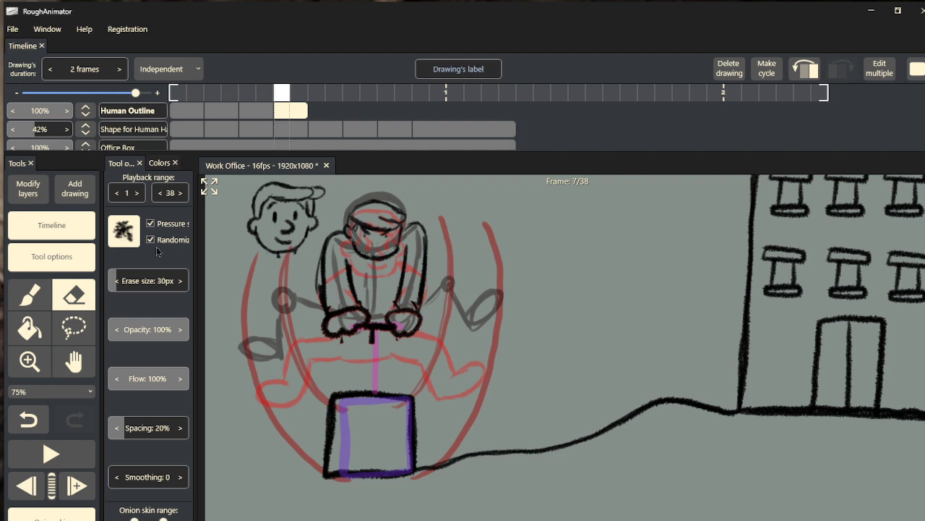
- Ink both raised, bent legs with feet and the handle's pole down to the box on frame 7 with the Brush
click(40, 302)
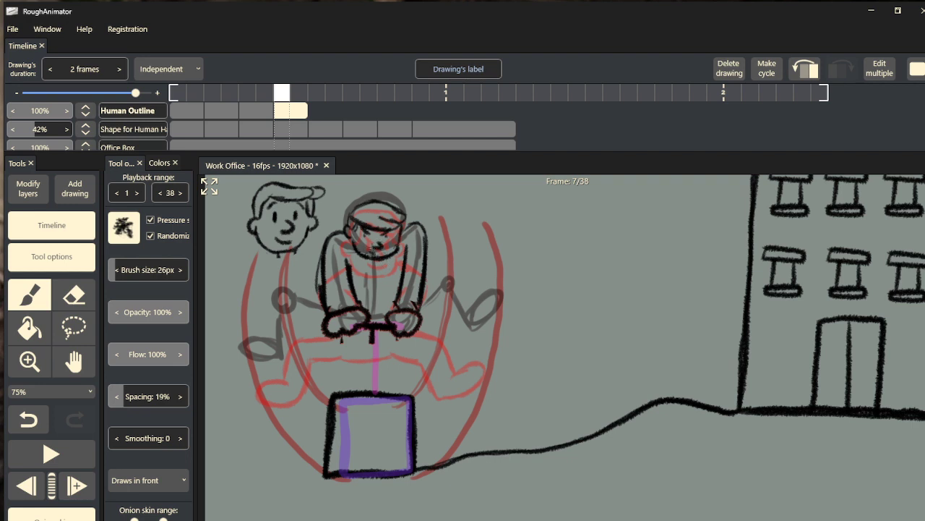
mouse_move(327, 327)
mouse_down()
mouse_move(291, 308)
mouse_move(286, 357)
mouse_up()
mouse_move(295, 327)
mouse_down()
mouse_move(286, 362)
mouse_move(254, 364)
mouse_move(243, 347)
mouse_move(269, 334)
mouse_move(249, 329)
mouse_move(247, 358)
mouse_move(275, 299)
mouse_move(308, 295)
mouse_move(296, 291)
mouse_move(331, 310)
mouse_move(289, 290)
mouse_up()
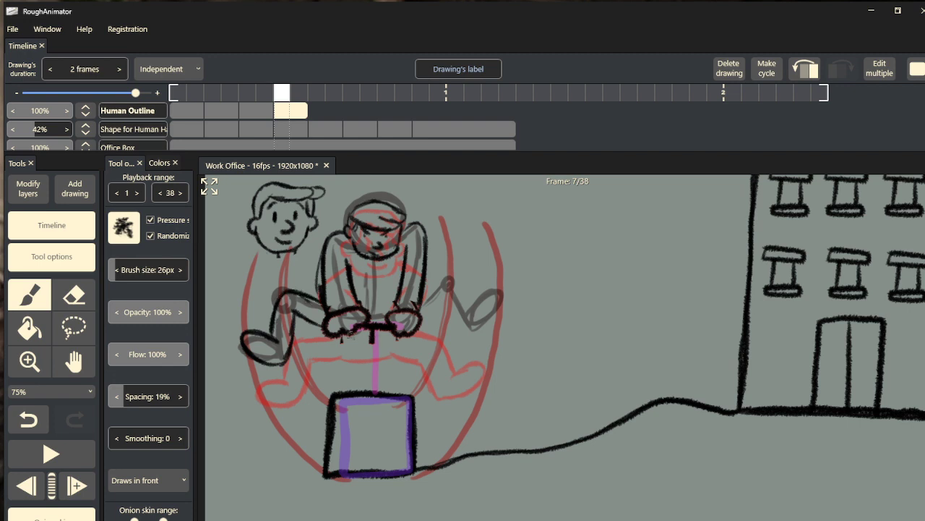
mouse_move(366, 322)
mouse_down()
mouse_move(439, 321)
mouse_move(434, 303)
mouse_move(415, 304)
mouse_move(446, 283)
mouse_move(446, 272)
mouse_move(458, 274)
mouse_move(469, 316)
mouse_move(501, 295)
mouse_move(468, 334)
mouse_move(448, 288)
mouse_move(452, 316)
mouse_move(421, 314)
mouse_move(402, 328)
mouse_move(408, 315)
mouse_move(378, 347)
mouse_move(370, 391)
mouse_up()
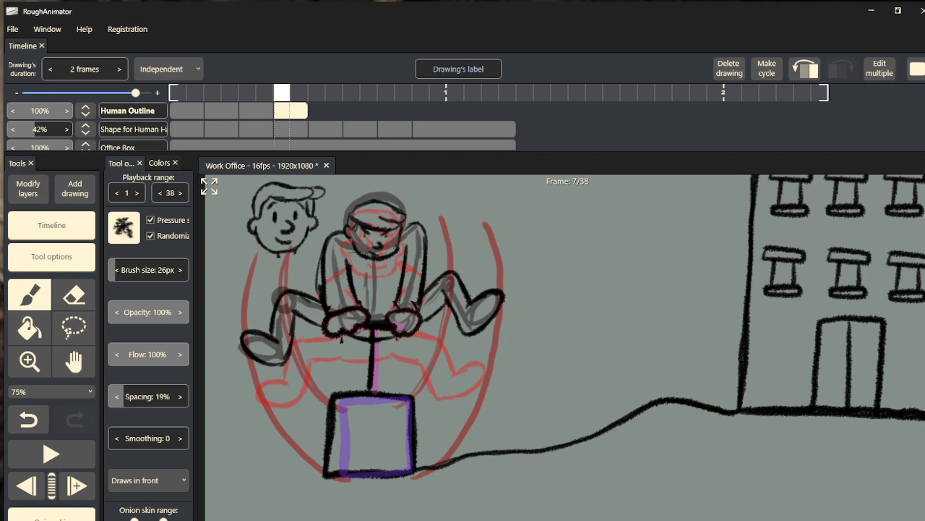
- Ink the handle's pole down to the box on the earlier Human Outline drawings at frames 6 and 4
key(Left)
drag(371, 334, 370, 394)
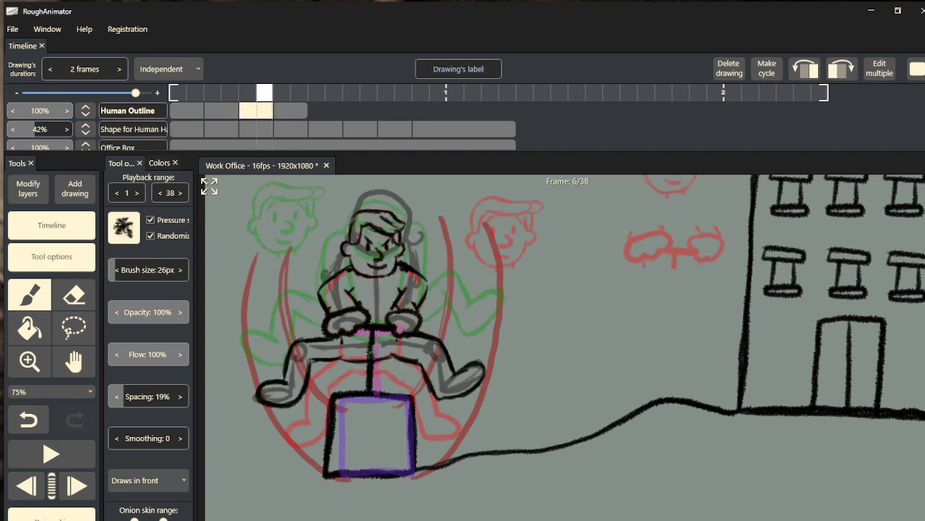
key(Left)
key(Left)
drag(371, 337, 370, 394)
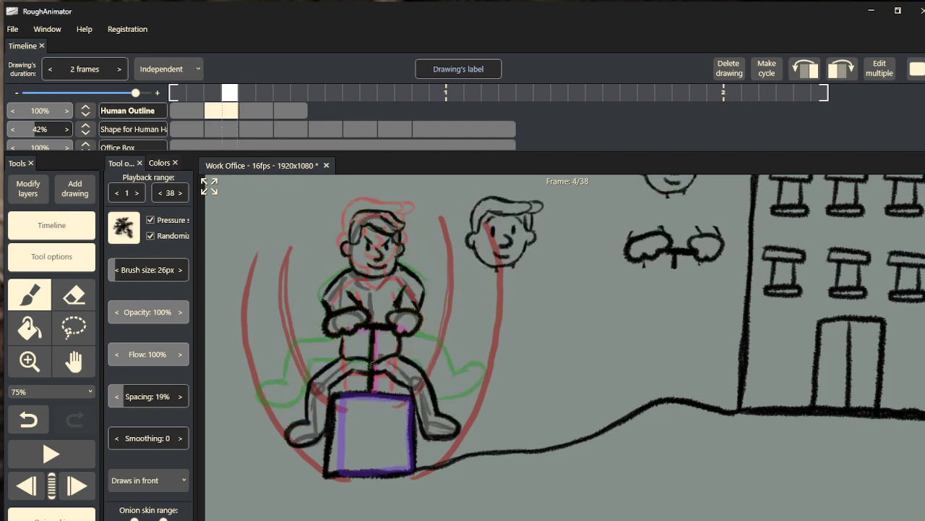
- Step back to frame 2, forward to frame 8 and back to frame 5 to check the outline motion
key(Left)
key(Left)
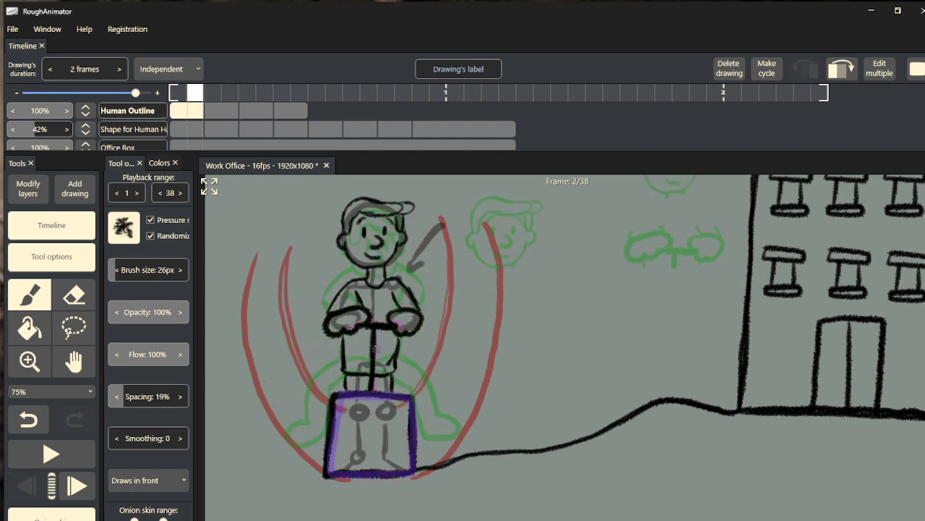
key(Right)
key(Right)
key(Right)
key(Right)
key(Right)
key(Right)
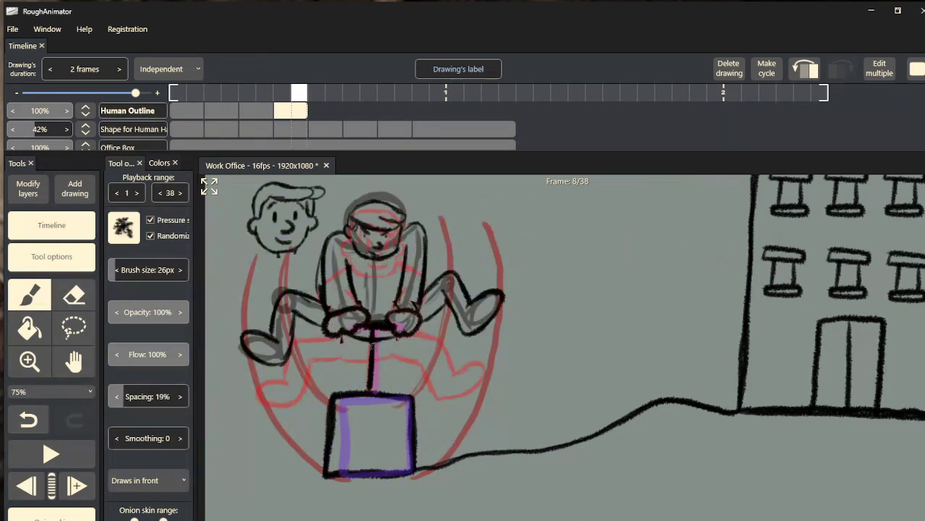
key(Left)
key(Left)
key(Left)
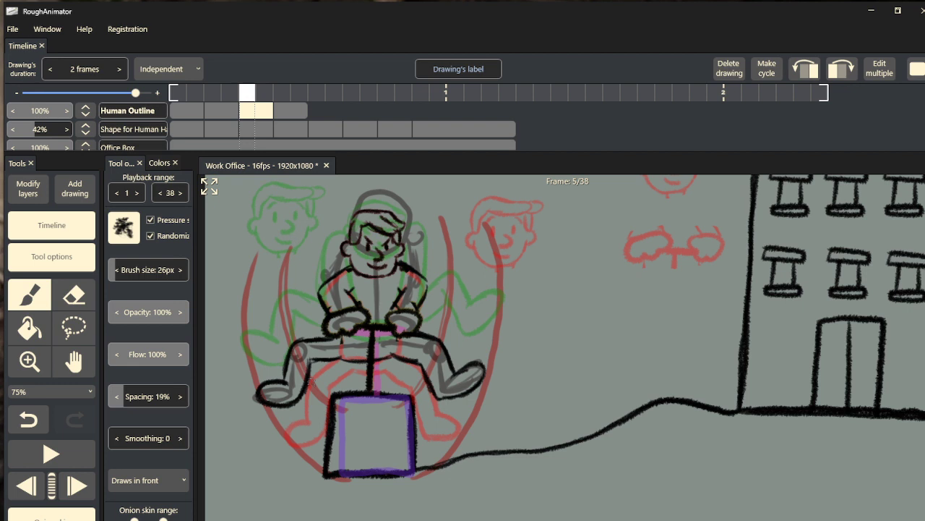
- Zoom out to 50% to fit the whole scene and play the animation from frame 1
click(32, 367)
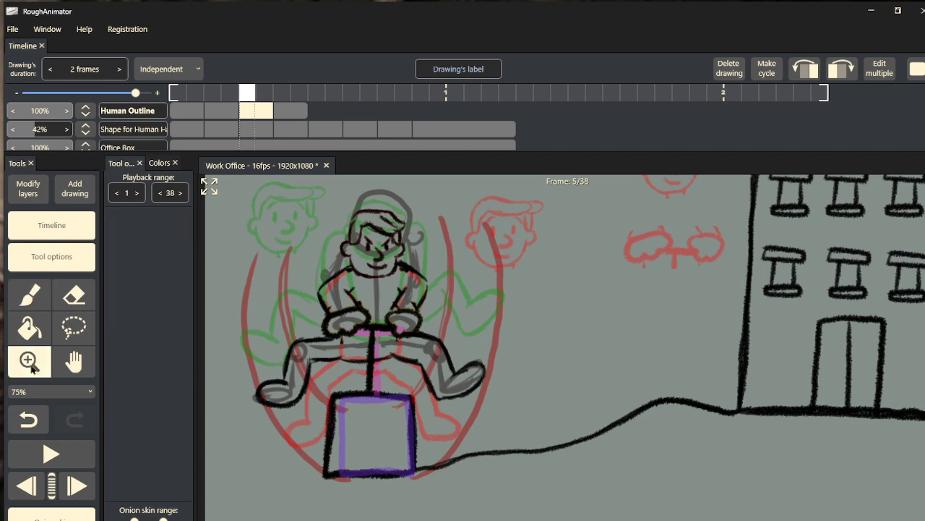
alt+click(388, 292)
key(space)
drag(462, 303, 438, 350)
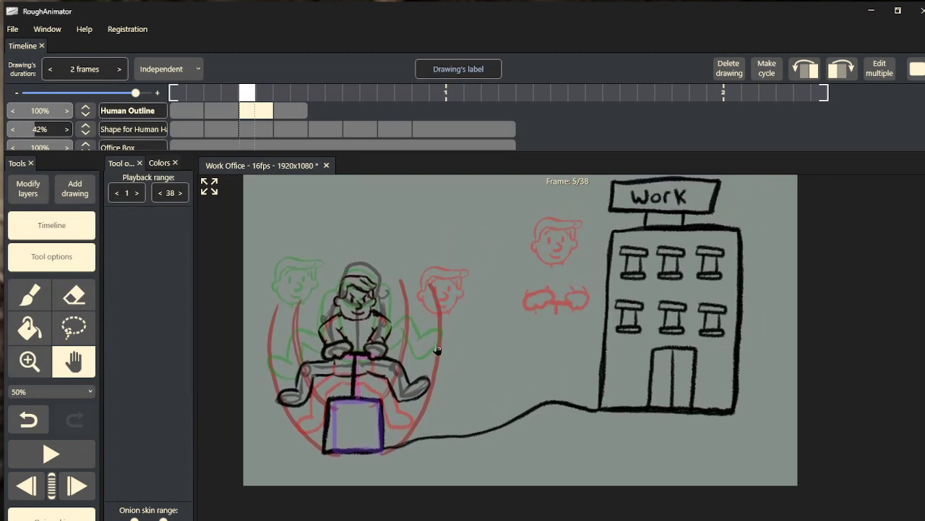
drag(438, 350, 434, 359)
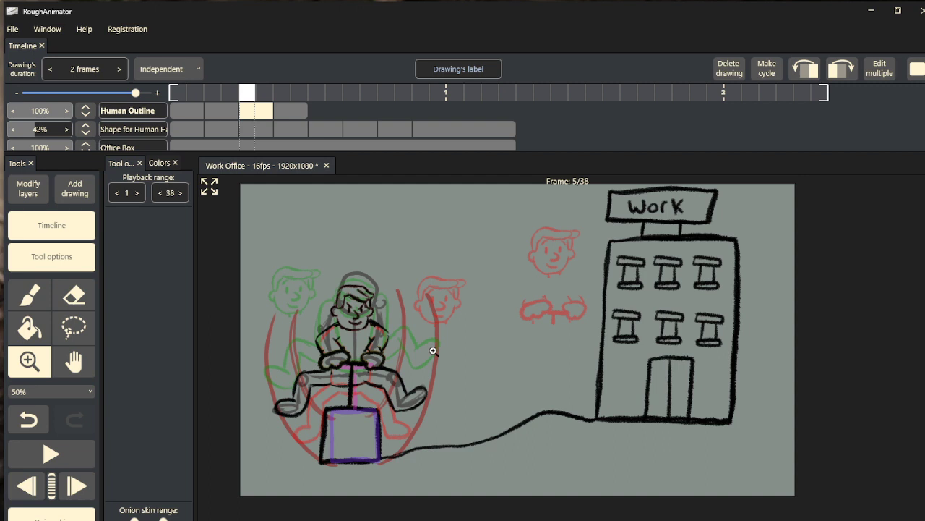
drag(247, 94, 169, 108)
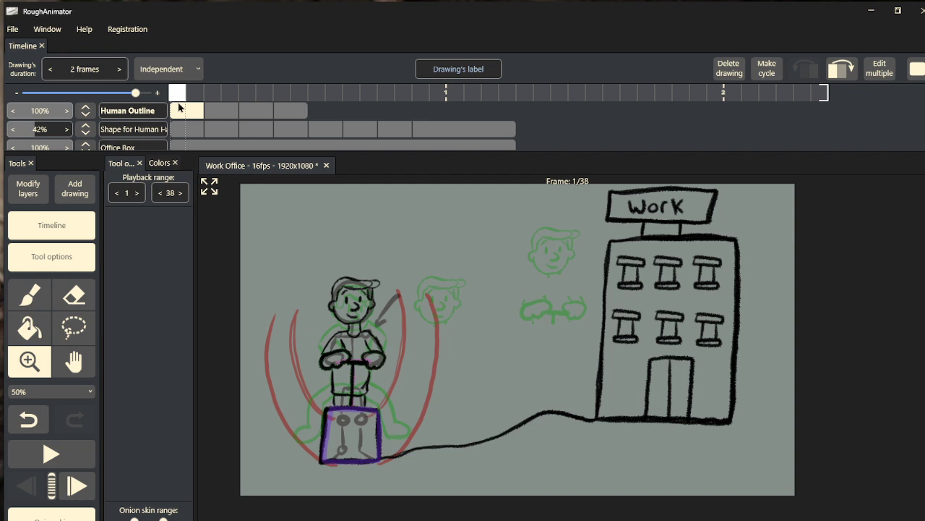
key(space)
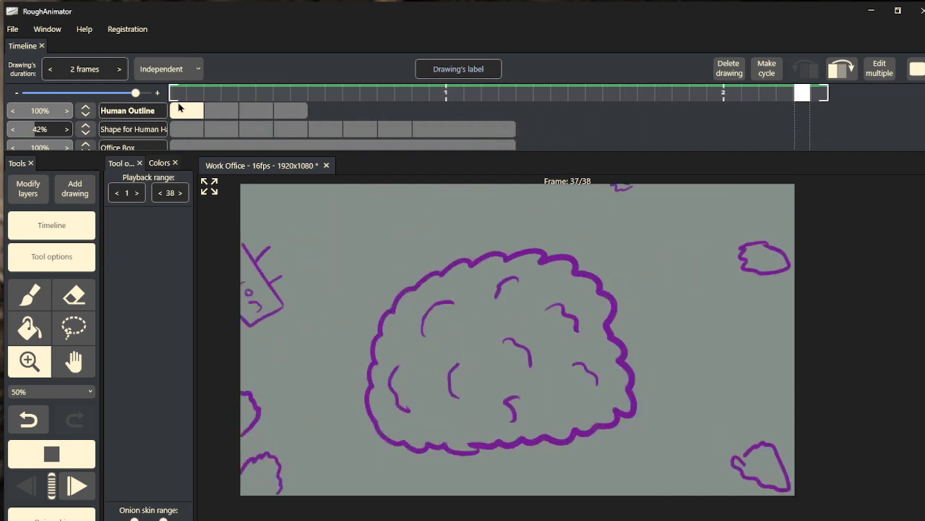
click(180, 107)
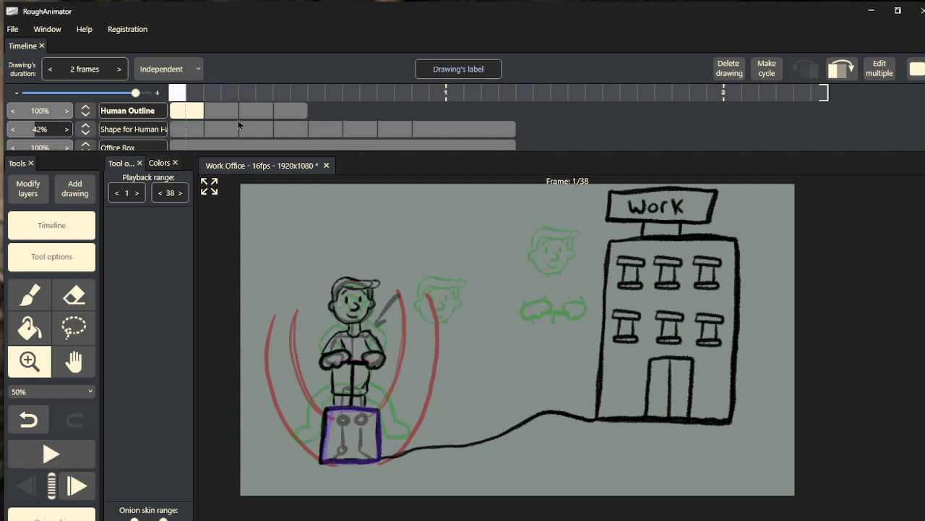
- Scrub through the inked frames to frame 8 and add a 2-frame drawing at frame 9 on the Human Outline layer
click(233, 95)
drag(235, 95, 297, 94)
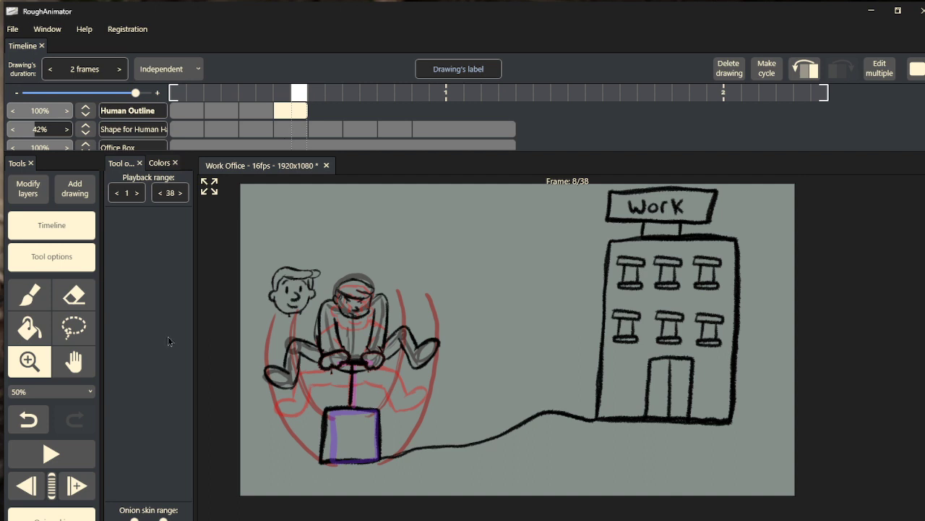
click(74, 488)
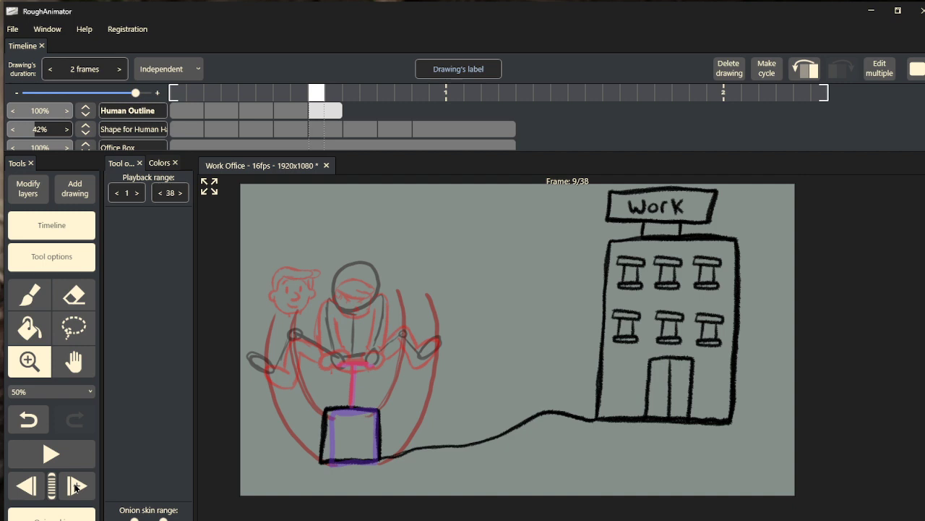
- Copy the spare hands and handle from frame 3 into frame 9 and move them onto the figure, X -692 px and Y -180 px
click(211, 112)
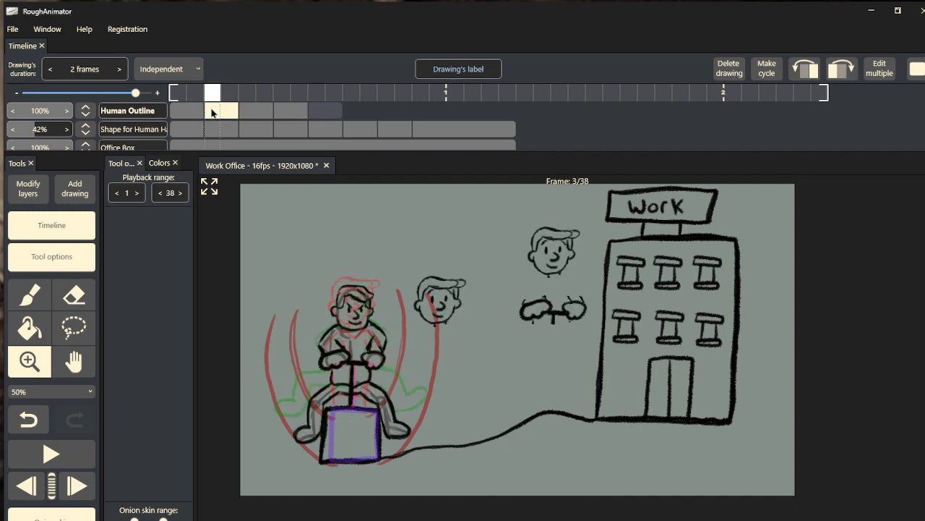
click(91, 325)
mouse_move(590, 315)
mouse_down()
mouse_move(522, 337)
mouse_move(500, 302)
mouse_move(574, 285)
mouse_move(605, 295)
mouse_move(604, 325)
mouse_move(575, 329)
mouse_up()
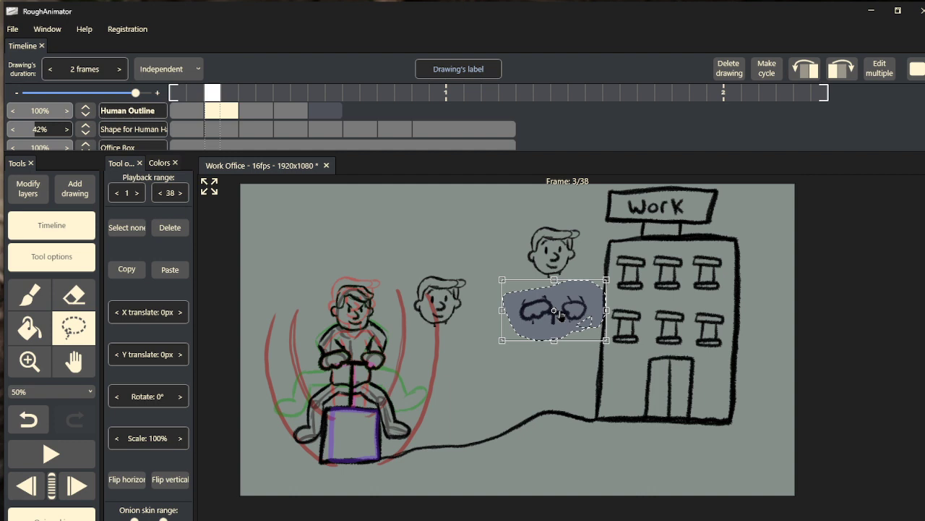
click(336, 113)
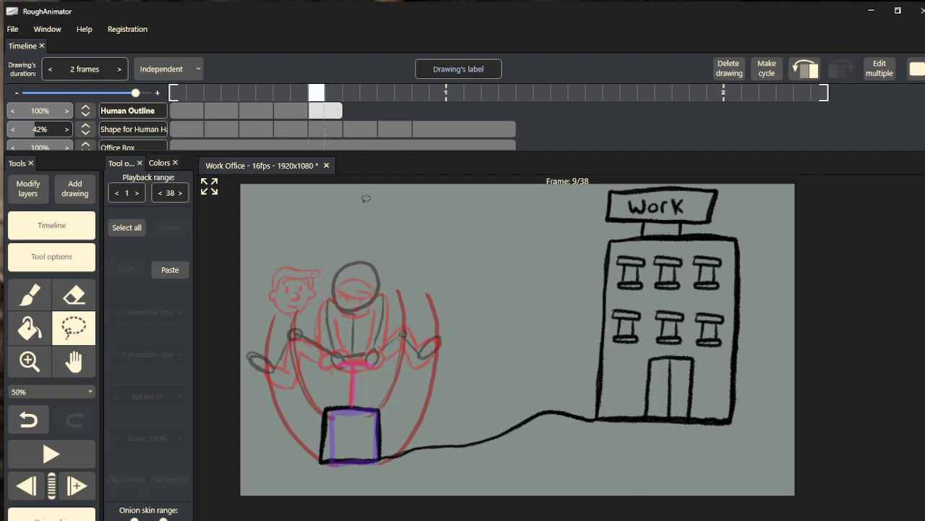
key(ctrl+v)
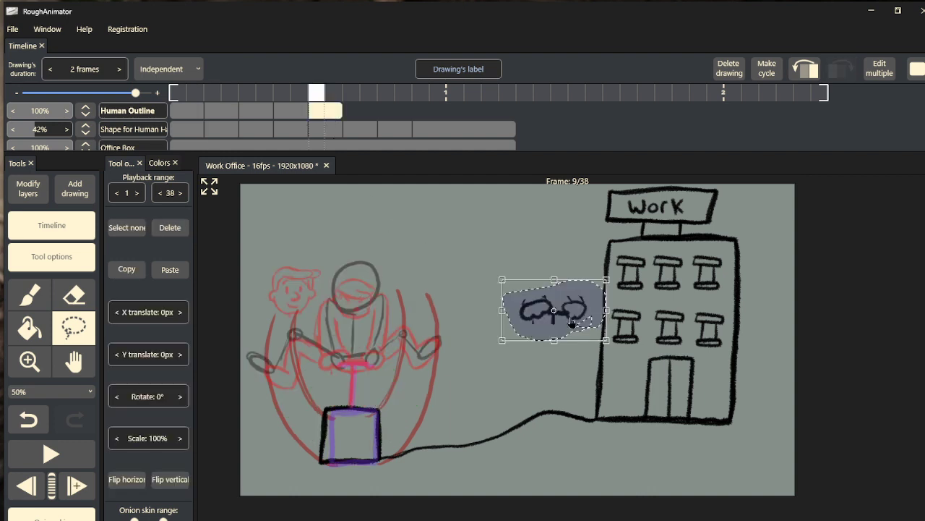
drag(570, 325, 444, 308)
drag(346, 410, 372, 372)
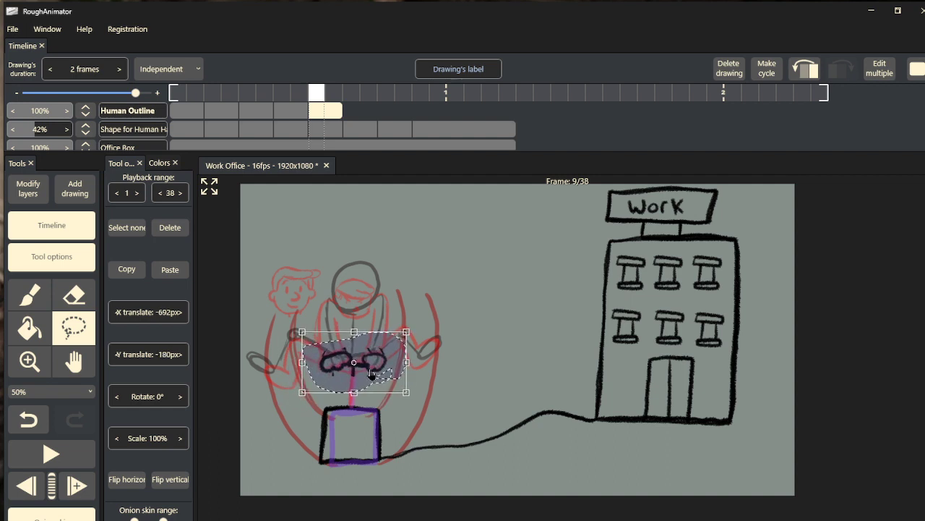
- Ink the figure's left-hand shoulder and arm down to the pasted hand on frame 9 with the Brush
click(41, 306)
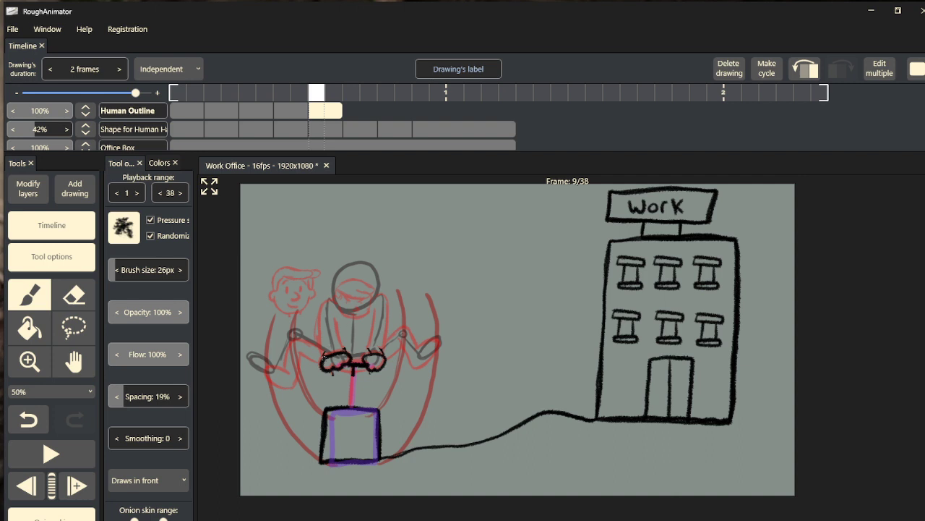
mouse_move(324, 357)
mouse_down()
mouse_move(321, 305)
mouse_move(344, 352)
mouse_up()
mouse_move(322, 364)
mouse_down()
mouse_move(303, 357)
mouse_move(296, 382)
mouse_up()
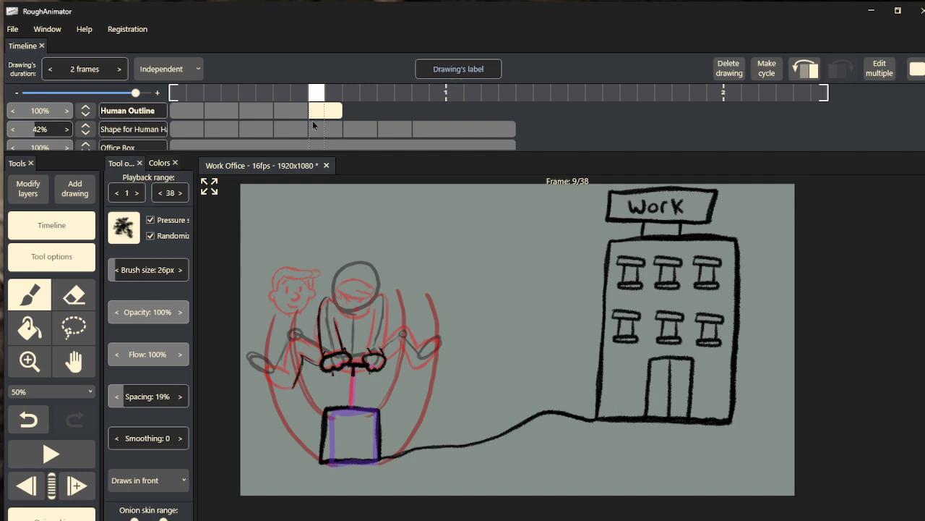
click(288, 97)
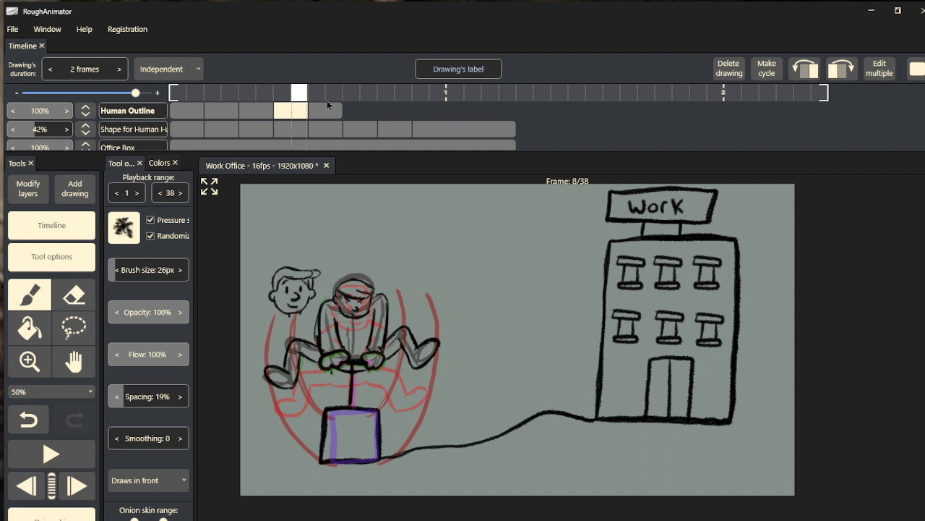
click(331, 99)
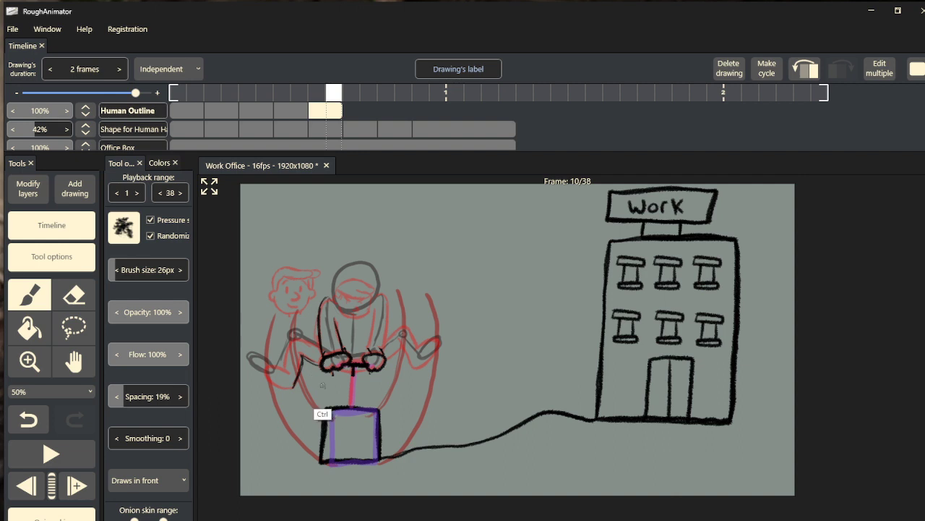
key(ctrl+z)
click(331, 114)
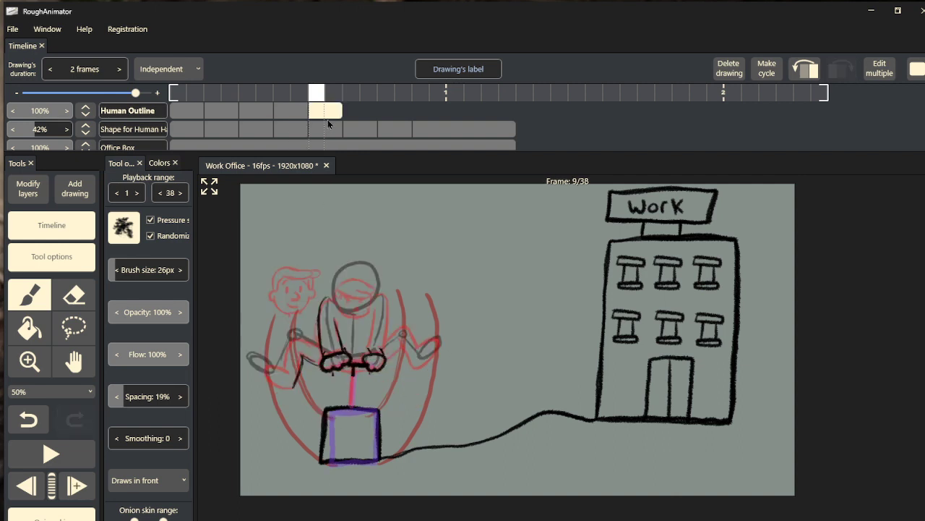
key(e)
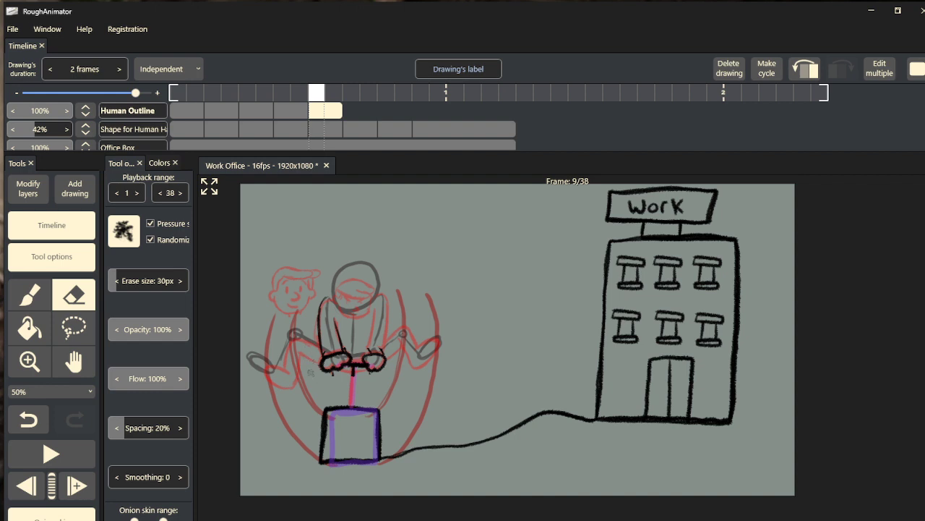
- Ink both raised legs with feet and the remaining right-hand arm and shoulder over the rough shape on frame 9
click(32, 302)
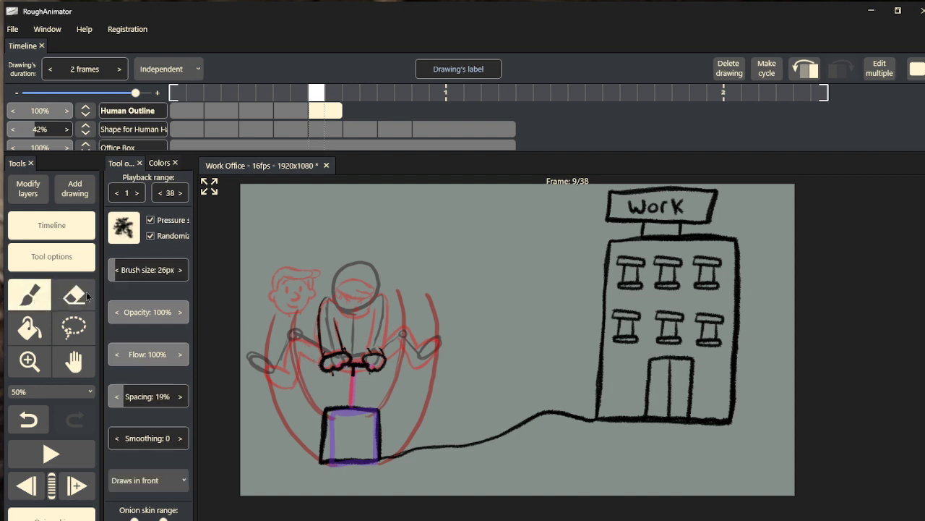
mouse_move(323, 363)
mouse_down()
mouse_move(295, 351)
mouse_move(282, 377)
mouse_move(261, 369)
mouse_move(259, 352)
mouse_move(271, 359)
mouse_move(253, 347)
mouse_move(251, 364)
mouse_move(282, 377)
mouse_move(275, 352)
mouse_move(307, 334)
mouse_move(281, 340)
mouse_up()
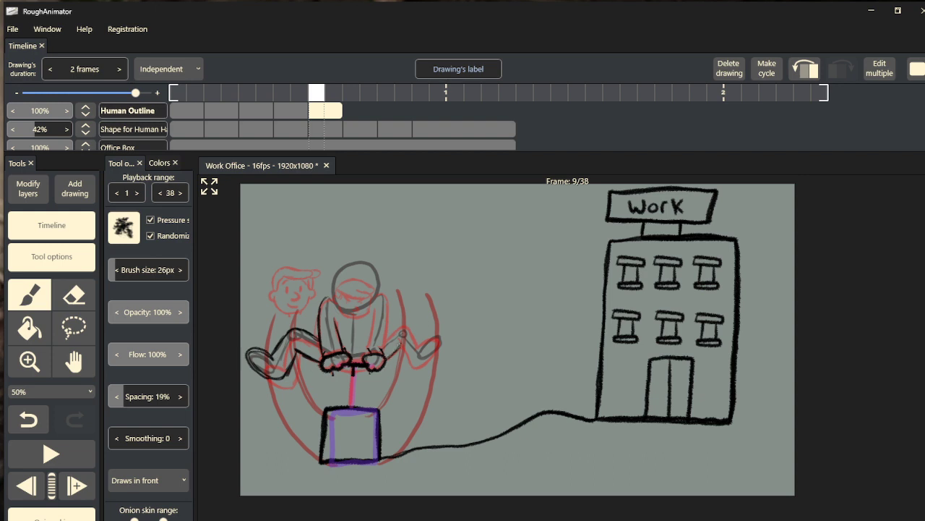
mouse_move(402, 335)
mouse_down()
mouse_move(421, 357)
mouse_move(434, 353)
mouse_move(441, 332)
mouse_move(425, 354)
mouse_move(418, 332)
mouse_move(402, 327)
mouse_move(386, 337)
mouse_move(395, 327)
mouse_move(419, 333)
mouse_move(391, 331)
mouse_move(366, 350)
mouse_move(371, 316)
mouse_up()
drag(384, 354, 383, 288)
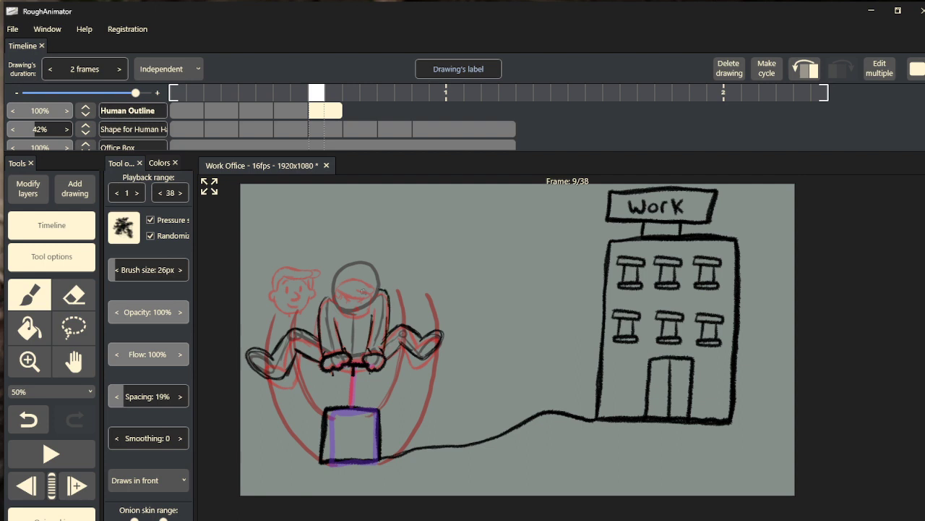
- Finish the figure's left-hand arm outline and ink the ear and jaw line over the rough head on frame 9
mouse_move(327, 294)
mouse_down()
mouse_move(318, 324)
mouse_move(321, 357)
mouse_up()
click(28, 365)
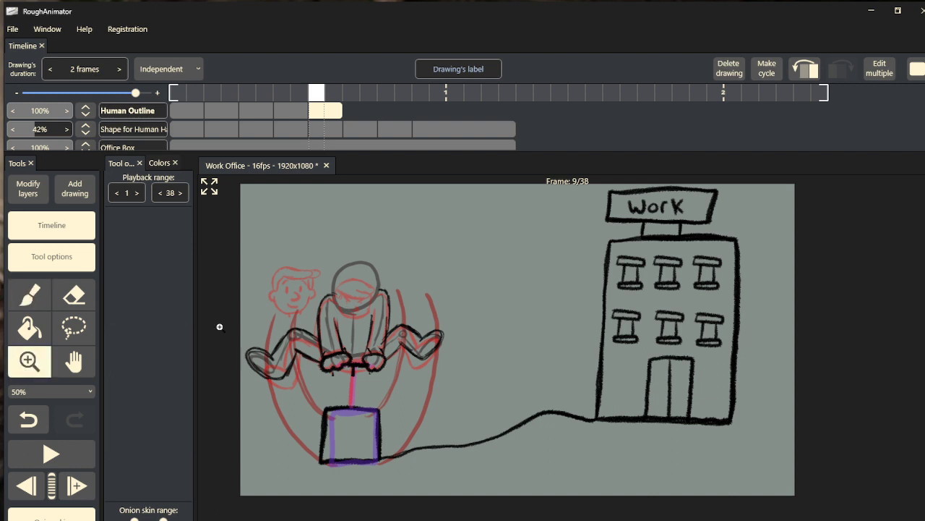
click(347, 304)
click(352, 306)
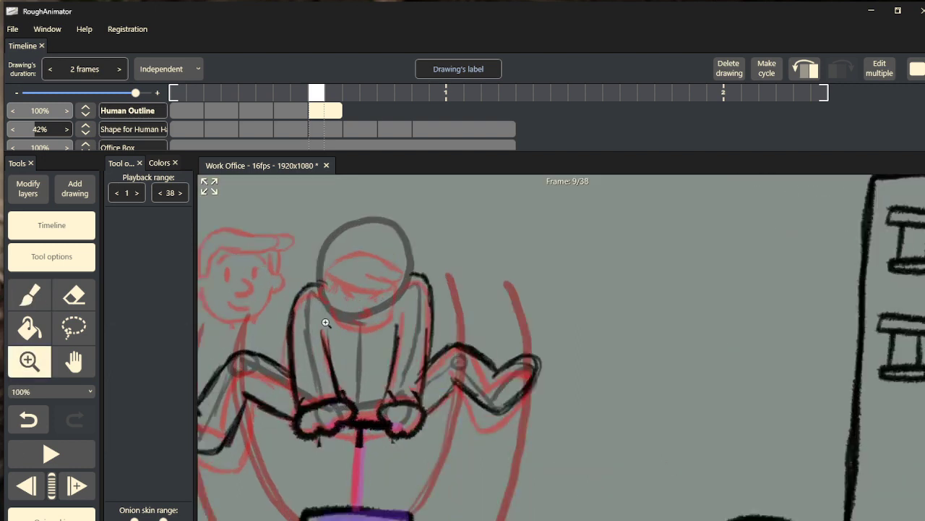
click(28, 300)
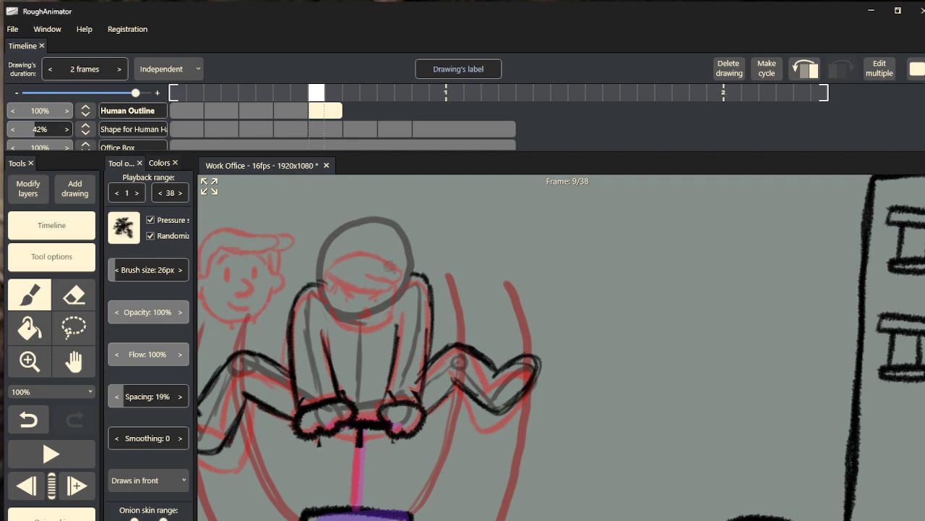
mouse_move(329, 293)
mouse_down()
mouse_move(321, 286)
mouse_move(318, 300)
mouse_move(331, 305)
mouse_up()
mouse_move(333, 309)
mouse_down()
mouse_move(342, 328)
mouse_move(374, 331)
mouse_move(395, 309)
mouse_move(396, 288)
mouse_up()
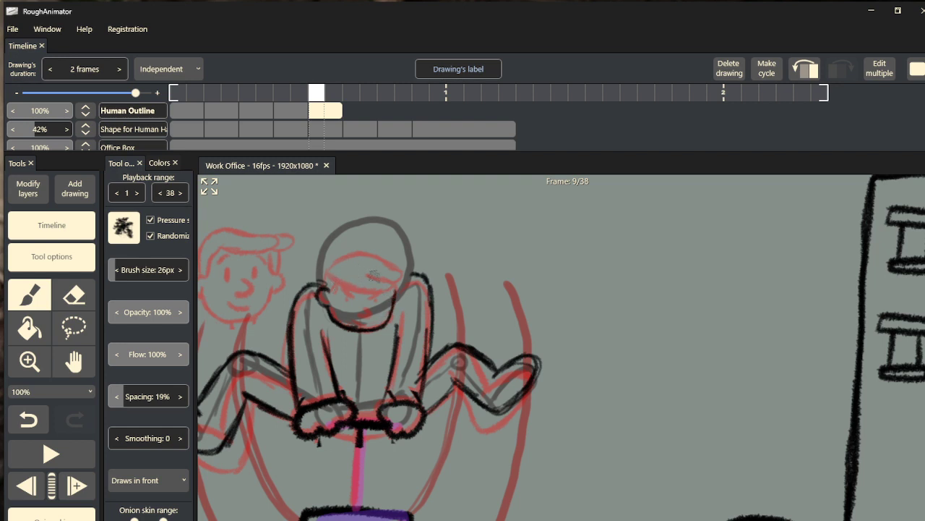
- Ink the swept fringe, the top of the hair, the other ear and the frowning facial features on frame 9
mouse_move(366, 279)
mouse_down()
mouse_move(385, 293)
mouse_move(377, 271)
mouse_move(373, 281)
mouse_move(331, 277)
mouse_up()
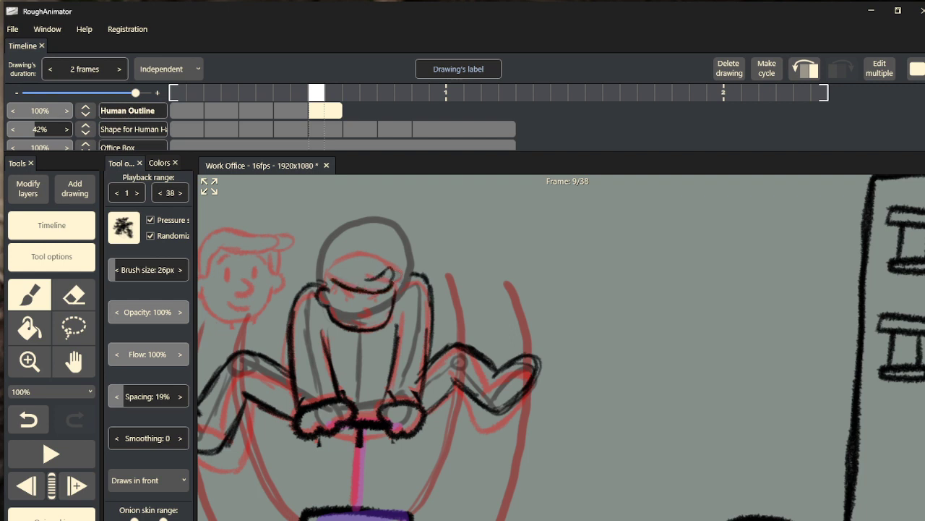
mouse_move(397, 282)
mouse_down()
mouse_move(394, 253)
mouse_move(355, 253)
mouse_move(324, 280)
mouse_up()
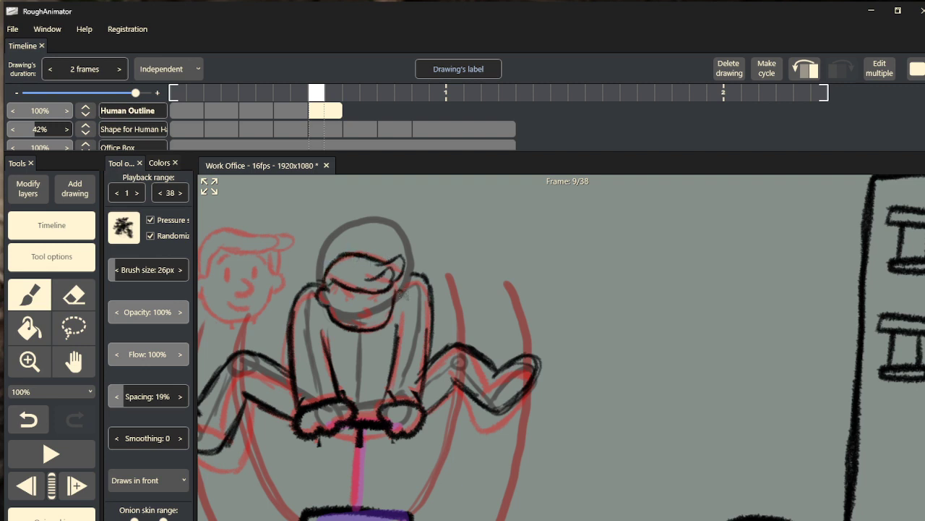
mouse_move(363, 298)
mouse_down()
mouse_move(359, 317)
mouse_move(349, 295)
mouse_up()
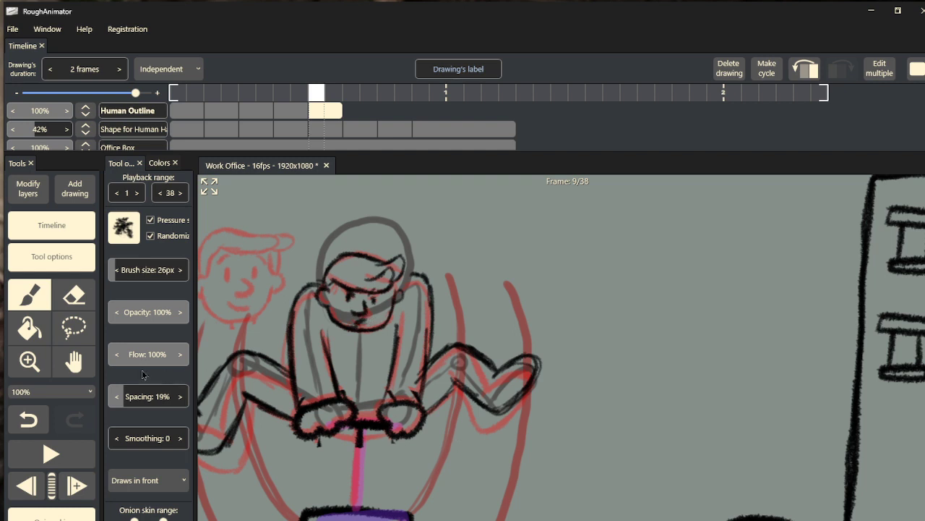
- Scrub through the inked frames to frame 10 and add a 2-frame drawing at frame 11 on the Human Outline layer
click(32, 359)
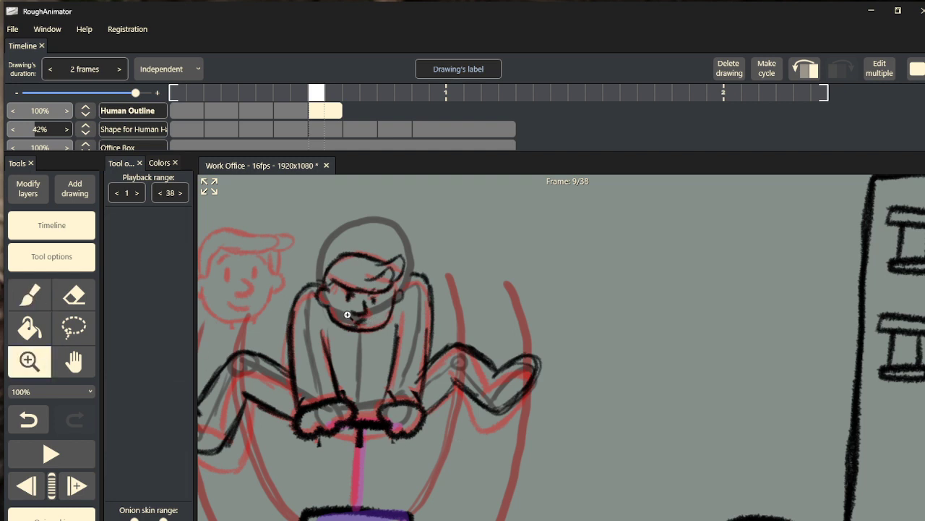
scroll(365, 319, down, 2)
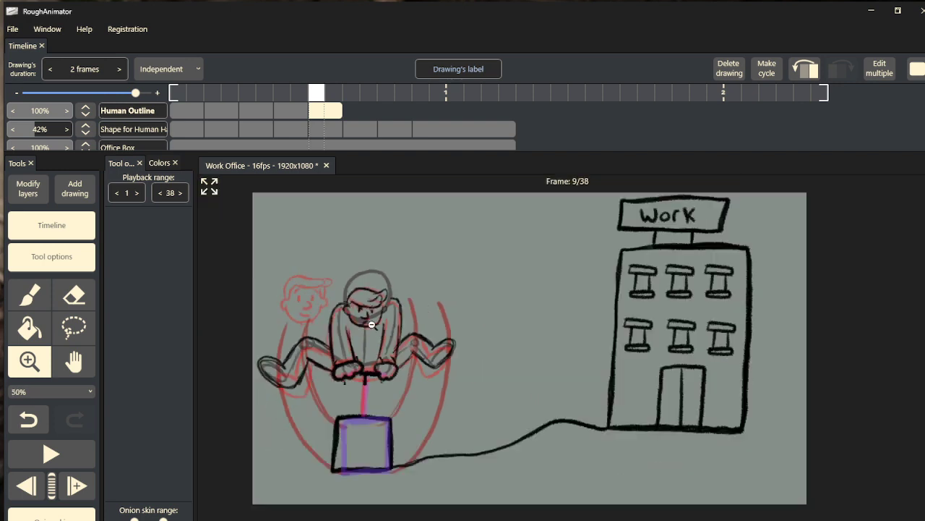
key(space)
drag(428, 363, 395, 352)
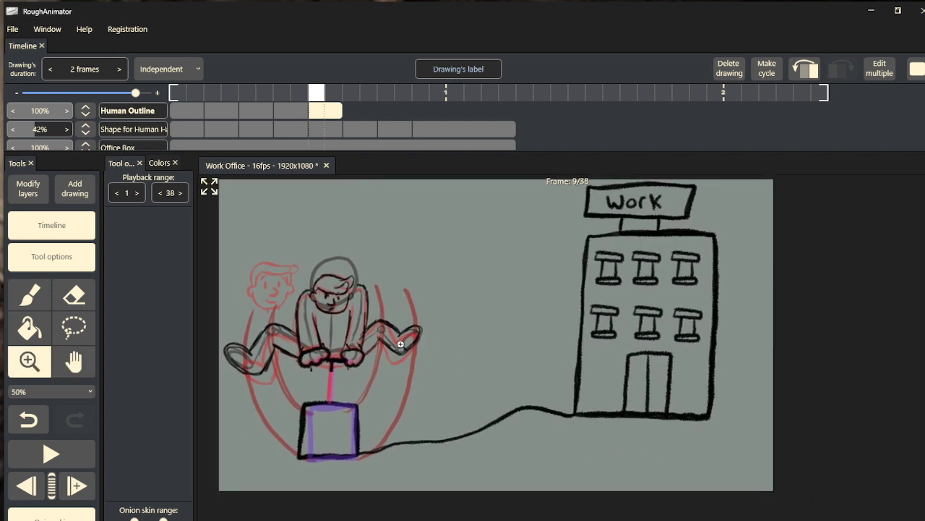
click(300, 92)
click(310, 92)
mouse_move(307, 95)
mouse_down()
mouse_move(181, 85)
mouse_move(300, 91)
mouse_move(341, 78)
mouse_move(246, 83)
mouse_move(358, 65)
mouse_move(175, 81)
mouse_move(295, 86)
mouse_move(212, 79)
mouse_up()
drag(296, 70, 336, 72)
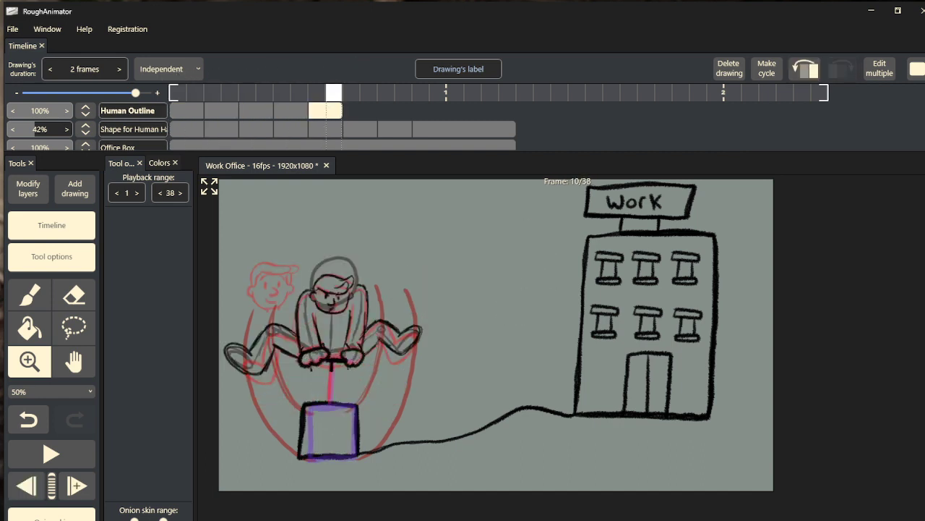
click(87, 485)
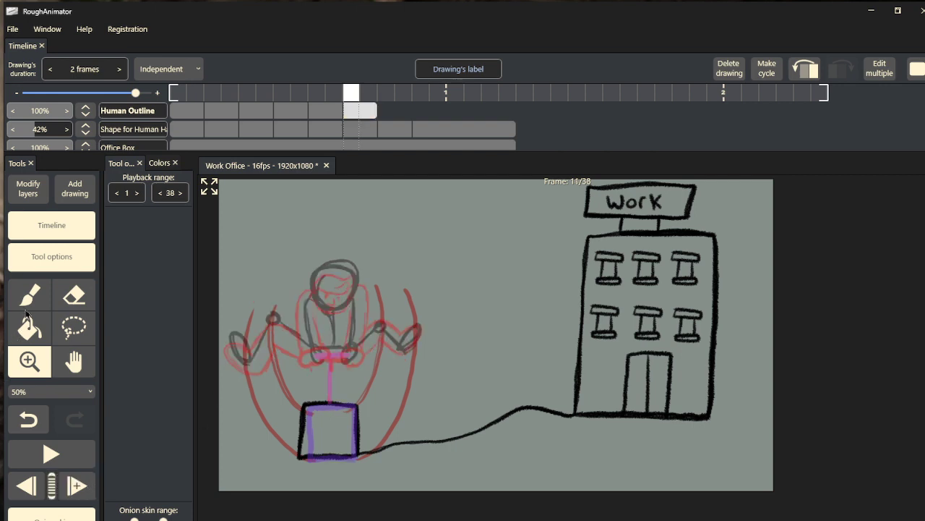
mouse_move(349, 94)
mouse_down()
mouse_move(186, 93)
mouse_move(364, 92)
mouse_up()
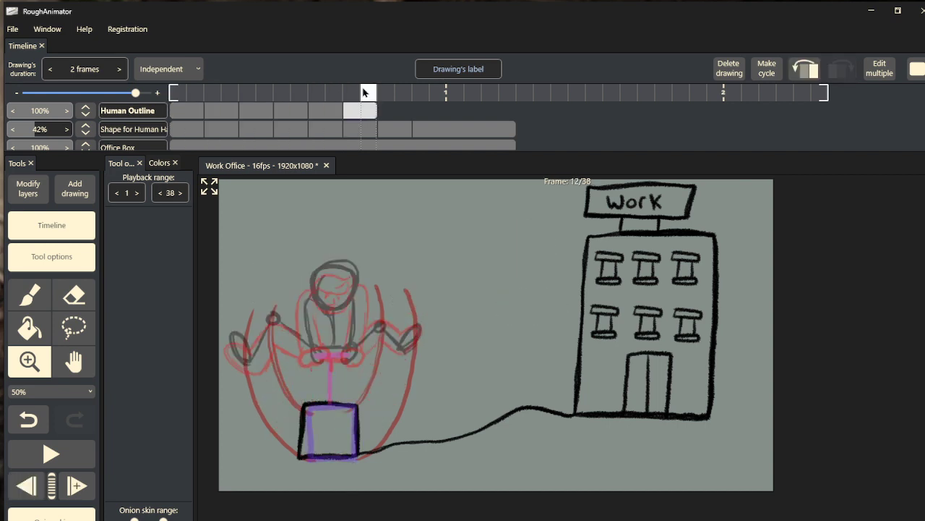
click(395, 129)
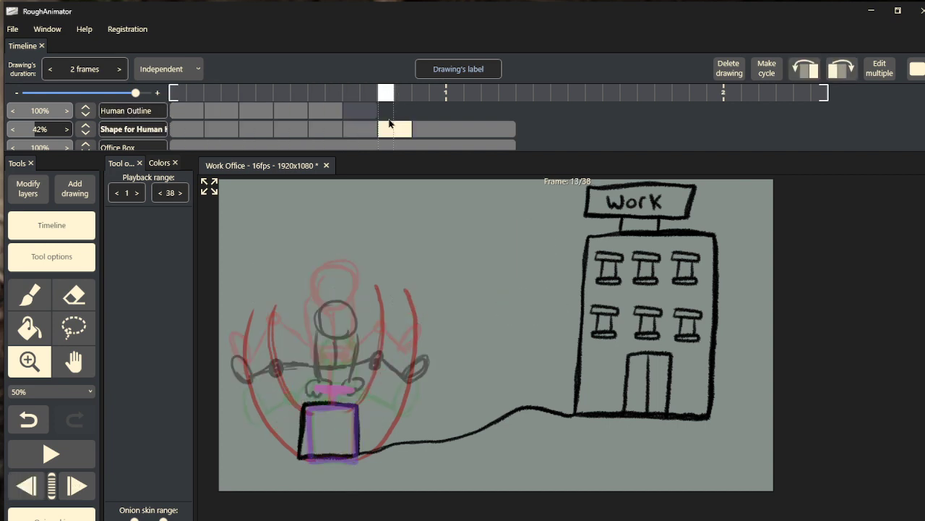
drag(355, 94, 333, 98)
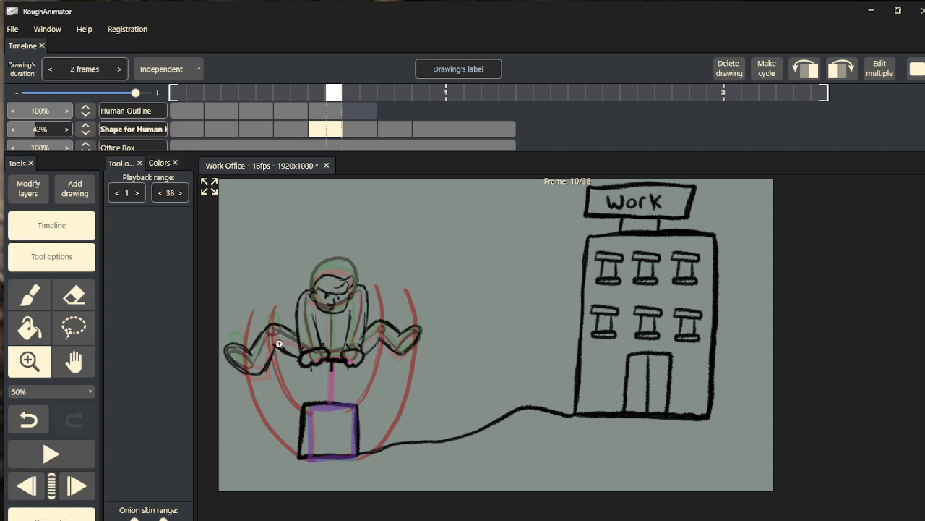
click(16, 306)
drag(331, 402, 332, 370)
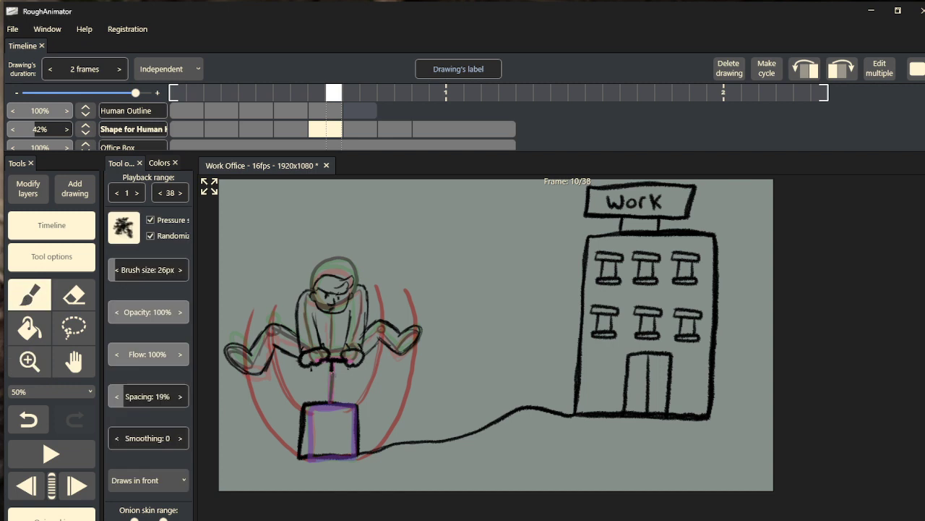
key(ctrl+z)
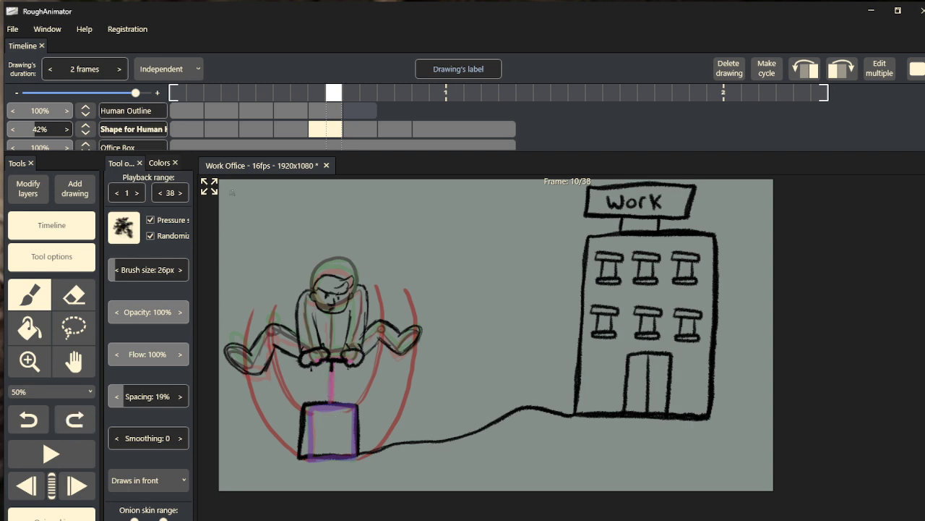
- Ink the pole between the handle and the box on the Human Outline drawing at frame 10, redoing the stroke once
click(339, 115)
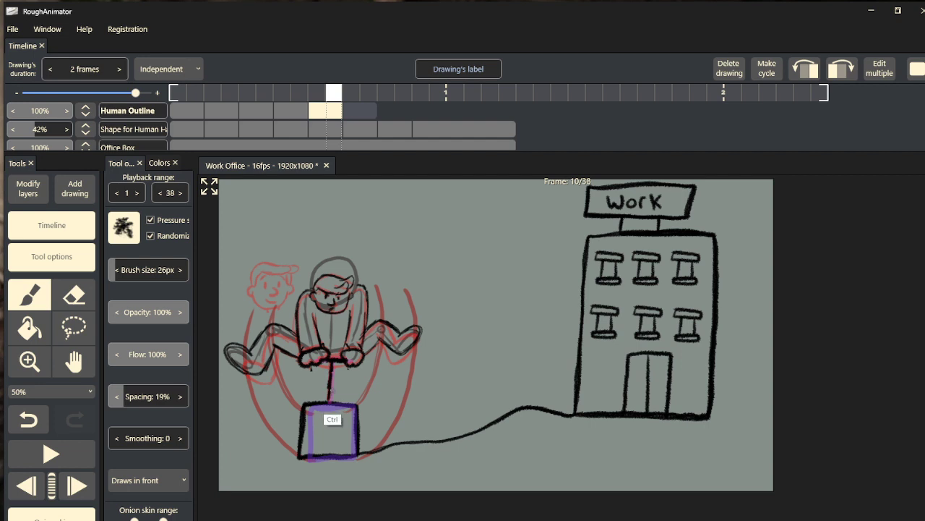
key(ctrl+z)
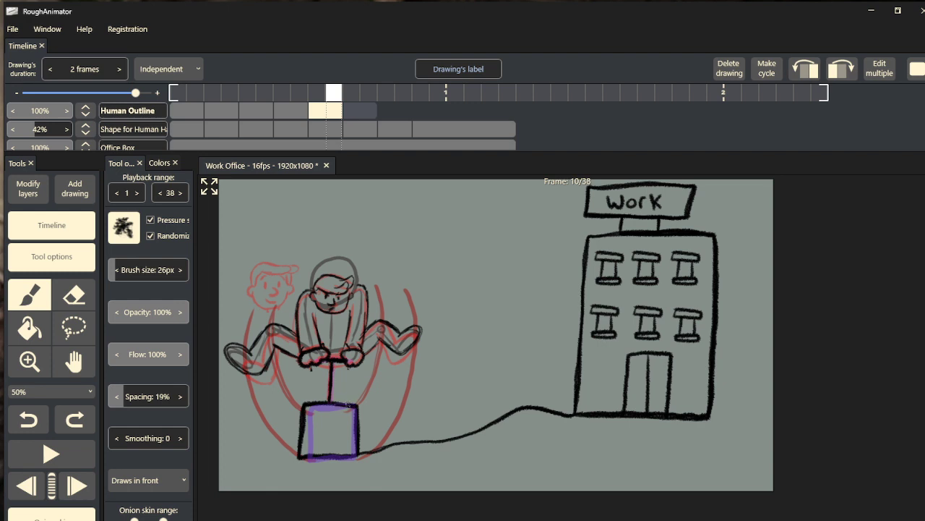
click(311, 407)
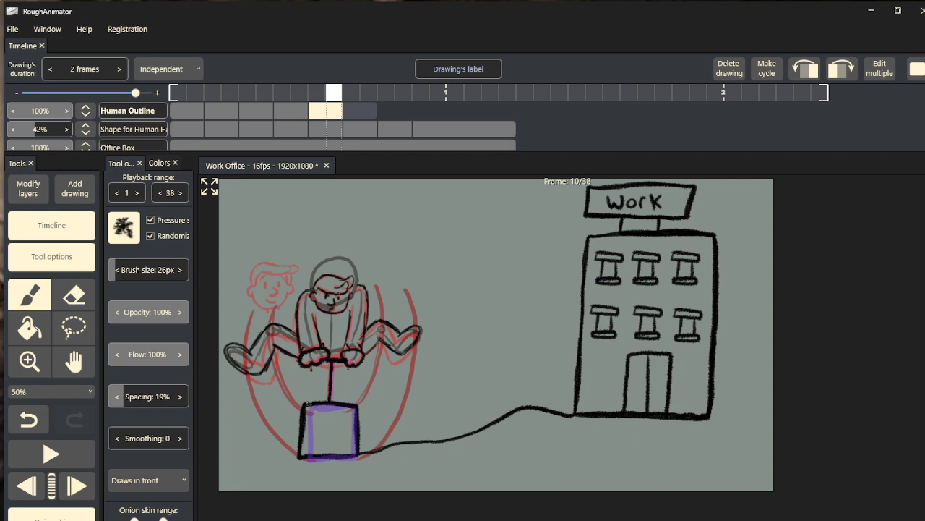
- Copy the spare hands and handle from frame 3 into frame 11 and move them onto the figure, X -697 px and Y -167 px
click(358, 115)
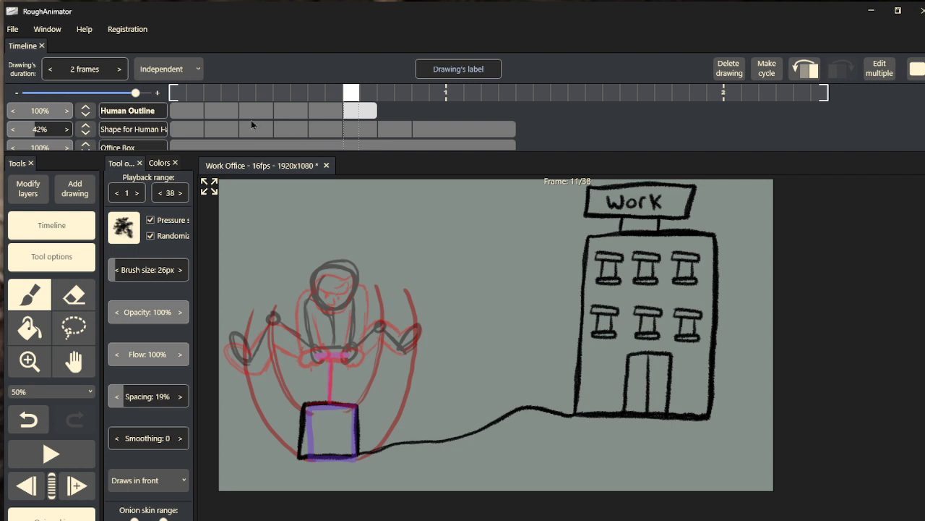
click(223, 116)
click(64, 329)
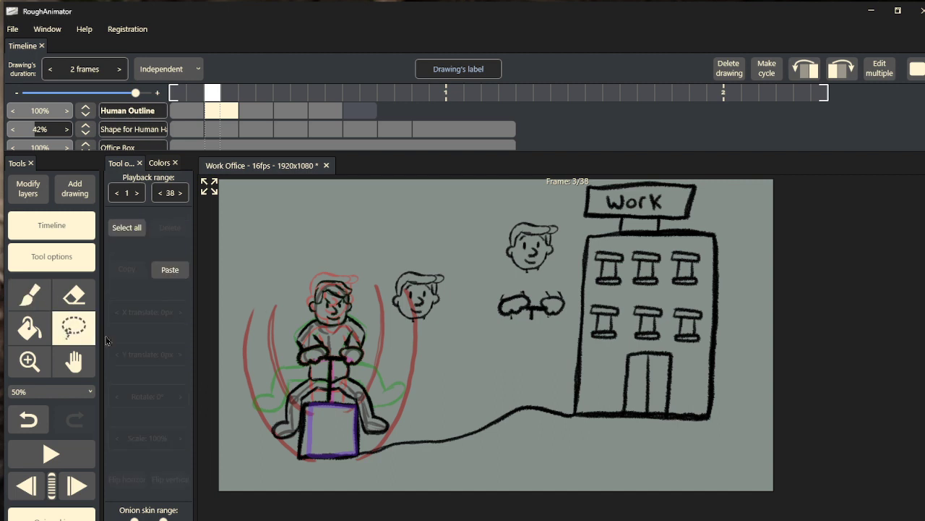
mouse_move(508, 294)
mouse_down()
mouse_move(493, 327)
mouse_move(551, 340)
mouse_move(583, 302)
mouse_move(559, 277)
mouse_move(489, 298)
mouse_up()
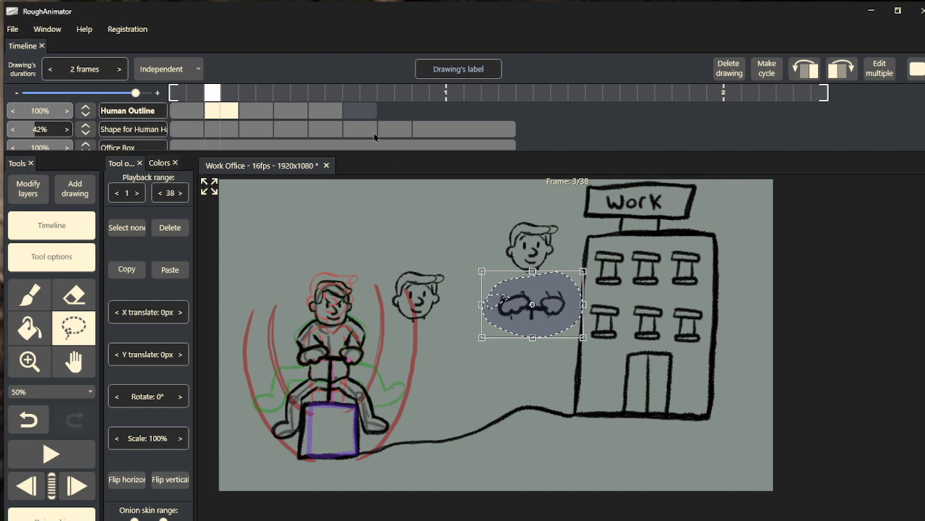
click(367, 114)
key(ctrl+v)
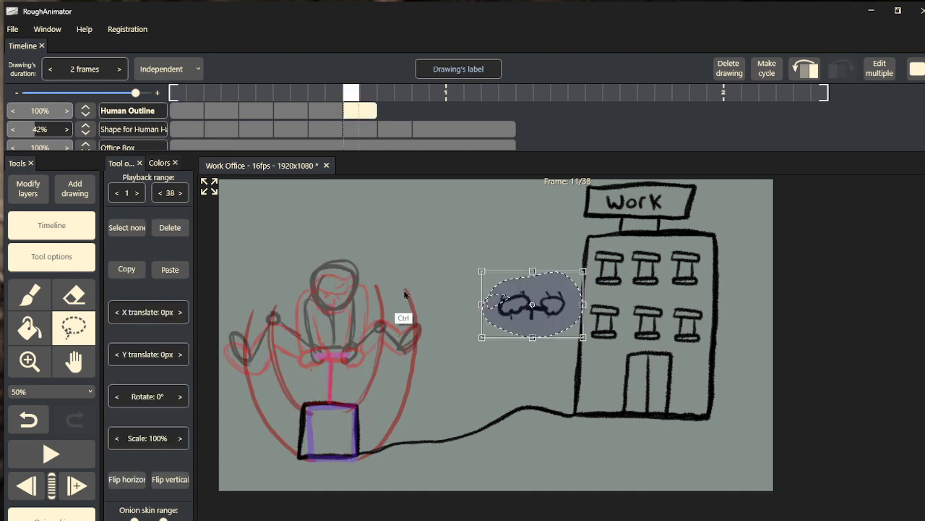
drag(516, 318, 323, 360)
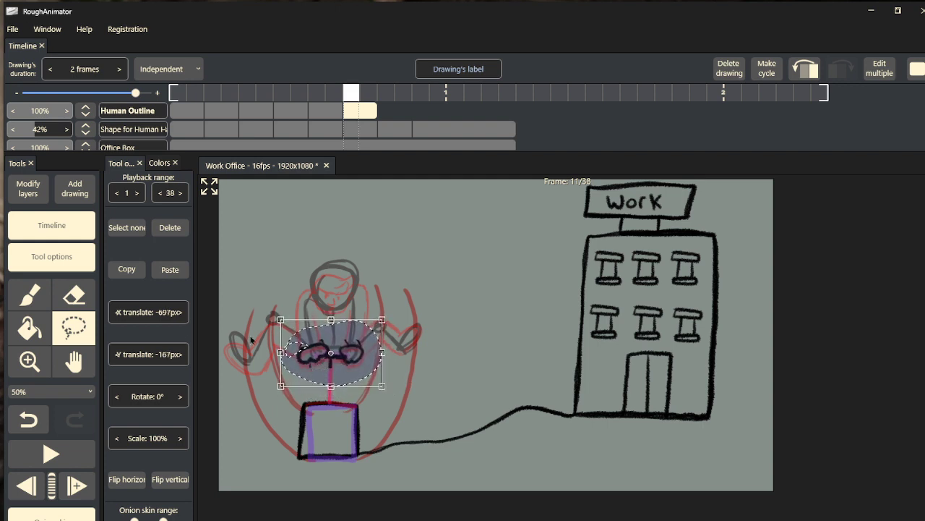
- Ink the handle's pole, both arms with shoulders, and the ears and jaw over the rough shape on frame 11
click(35, 296)
mouse_move(330, 402)
mouse_down()
mouse_move(329, 366)
mouse_move(325, 387)
mouse_up()
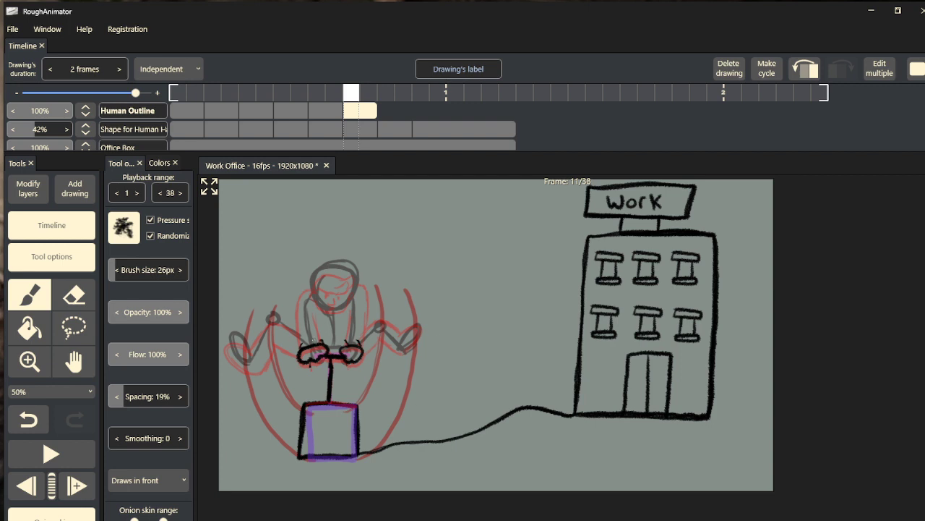
click(30, 361)
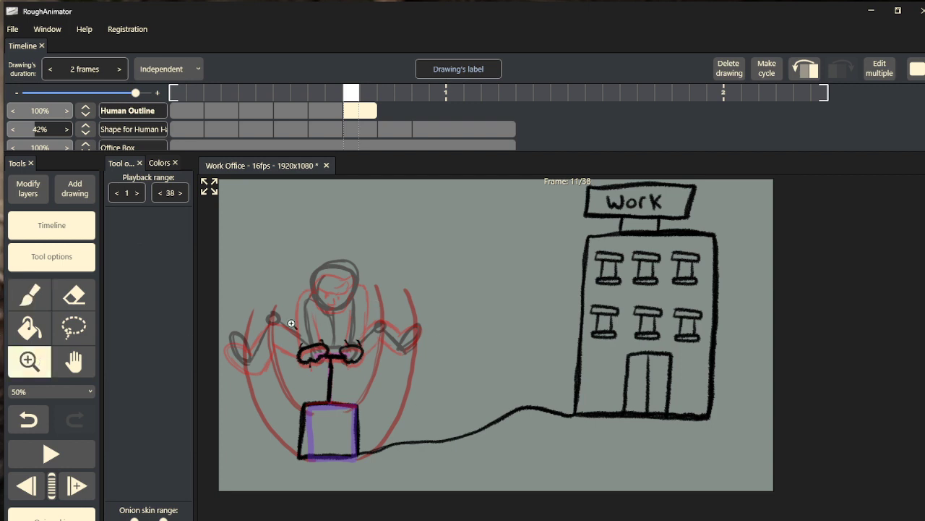
click(292, 324)
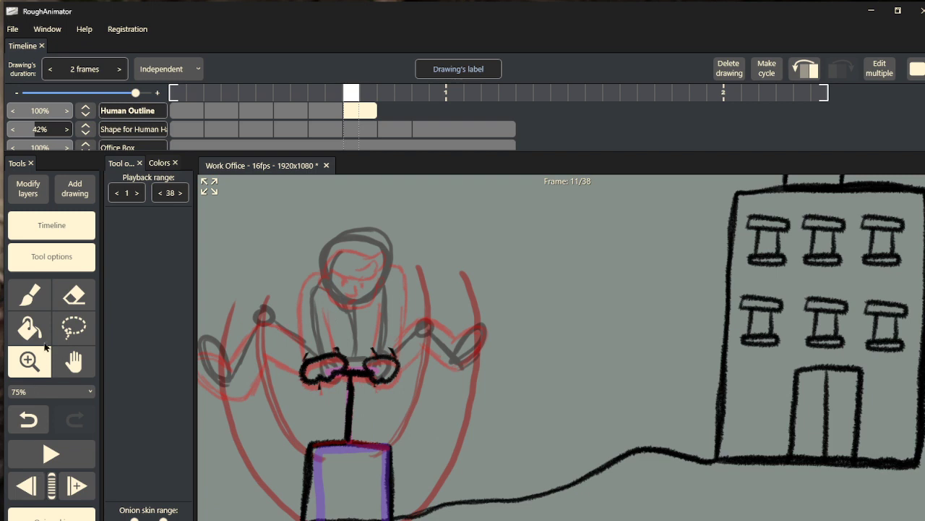
click(36, 300)
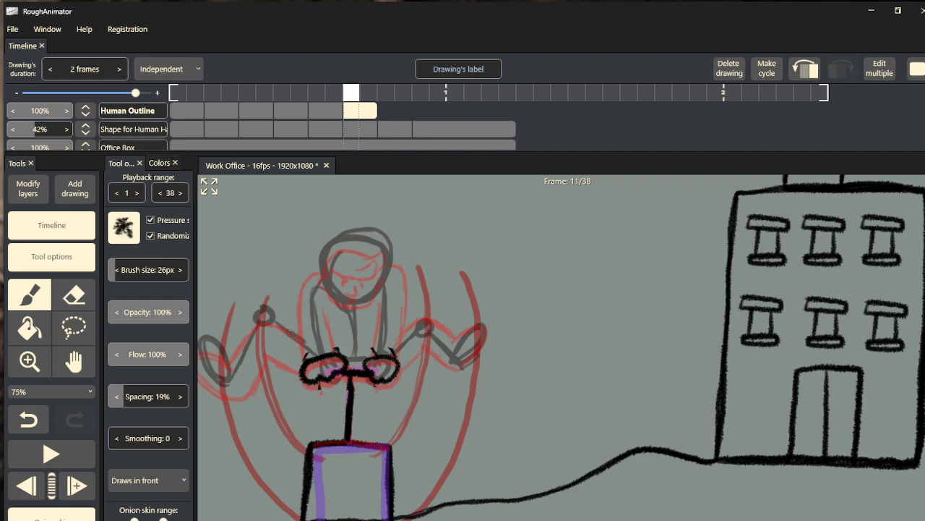
mouse_move(309, 362)
mouse_down()
mouse_move(297, 292)
mouse_move(319, 272)
mouse_up()
mouse_move(324, 308)
mouse_down()
mouse_move(340, 347)
mouse_move(373, 349)
mouse_move(379, 302)
mouse_up()
mouse_move(394, 358)
mouse_down()
mouse_move(409, 278)
mouse_move(377, 275)
mouse_up()
mouse_move(318, 283)
mouse_down()
mouse_move(352, 316)
mouse_move(371, 307)
mouse_move(377, 280)
mouse_up()
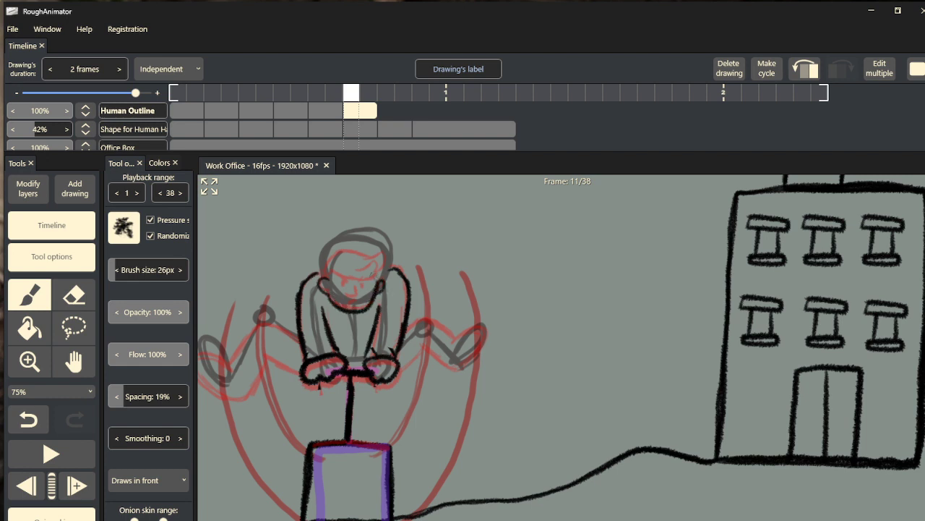
- Ink the hair and facial features on frame 11, undoing and redrawing the fringe strokes
mouse_move(363, 264)
mouse_down()
mouse_move(377, 255)
mouse_move(372, 279)
mouse_move(381, 250)
mouse_move(360, 285)
mouse_move(337, 282)
mouse_move(327, 257)
mouse_move(353, 249)
mouse_move(326, 269)
mouse_up()
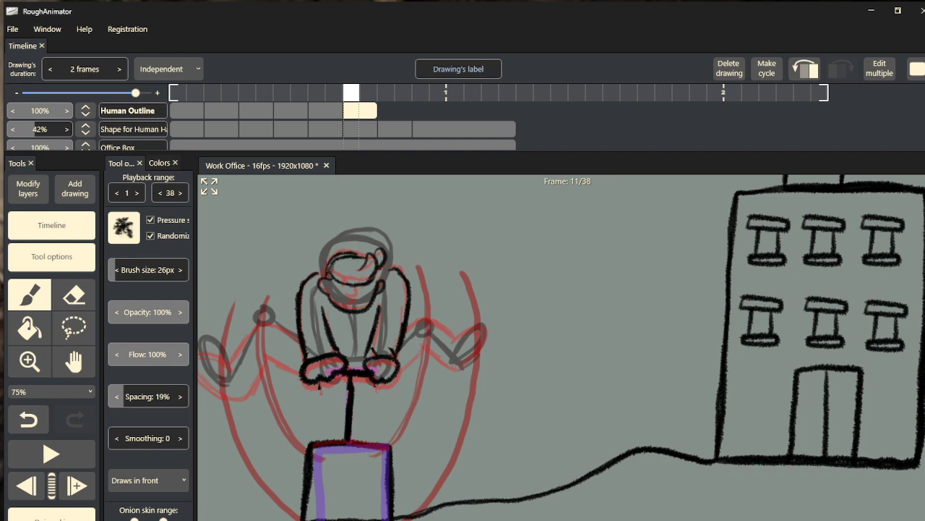
key(ctrl+z)
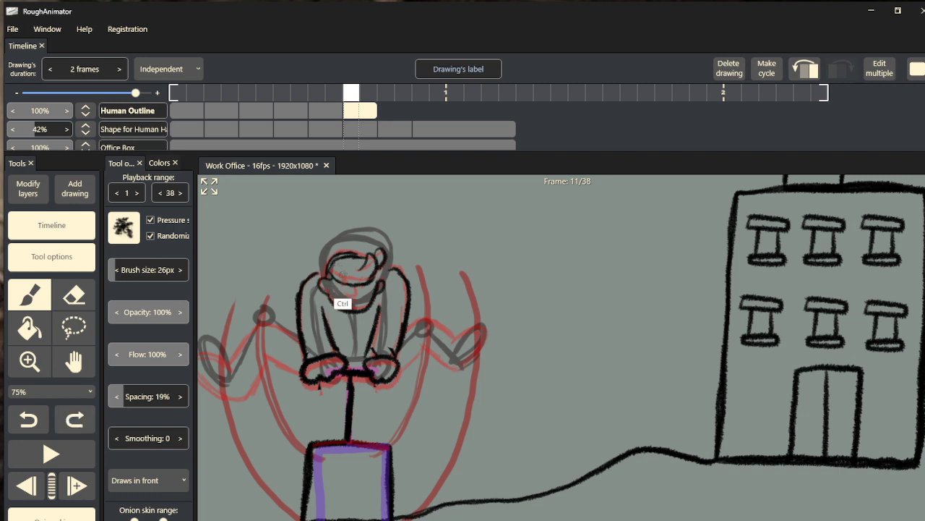
key(ctrl+z)
key(ctrl+z)
key(ctrl+z)
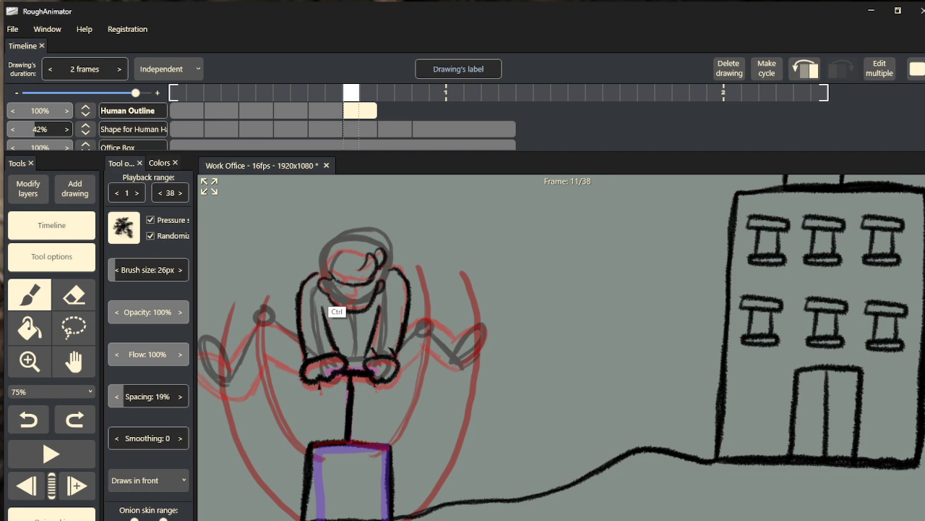
click(326, 273)
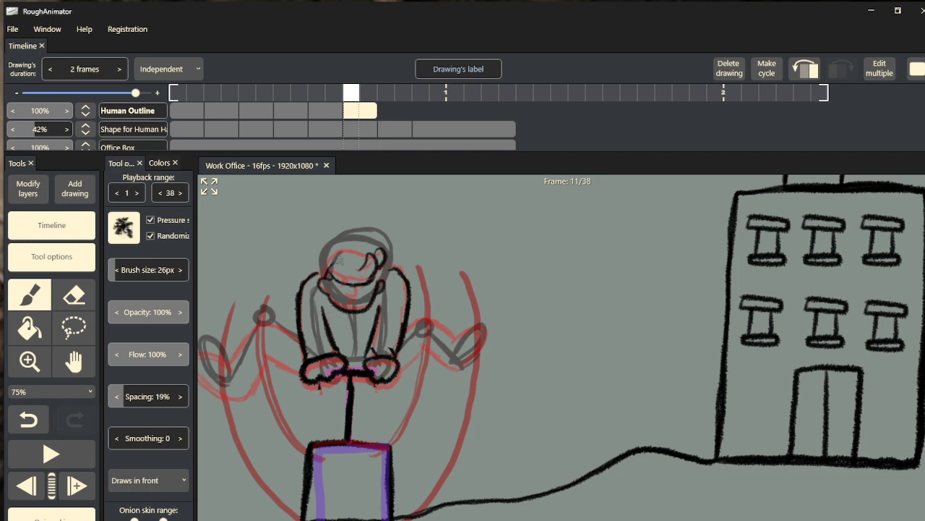
mouse_move(335, 262)
mouse_down()
mouse_move(373, 255)
mouse_move(327, 272)
mouse_move(353, 296)
mouse_up()
- Ink both raised legs with their feet over the rough shape on frame 11
key(space)
mouse_move(294, 341)
mouse_down()
mouse_move(308, 346)
mouse_move(330, 320)
mouse_move(317, 298)
mouse_move(304, 292)
mouse_move(270, 347)
mouse_move(248, 346)
mouse_move(229, 307)
mouse_move(243, 291)
mouse_move(264, 311)
mouse_move(249, 294)
mouse_move(236, 320)
mouse_move(249, 341)
mouse_move(290, 272)
mouse_move(311, 263)
mouse_move(329, 281)
mouse_move(298, 263)
mouse_move(266, 312)
mouse_up()
mouse_move(431, 318)
mouse_down()
mouse_move(456, 302)
mouse_move(482, 324)
mouse_move(519, 298)
mouse_move(519, 282)
mouse_move(499, 307)
mouse_move(520, 283)
mouse_move(522, 300)
mouse_move(494, 325)
mouse_up()
drag(502, 290, 467, 270)
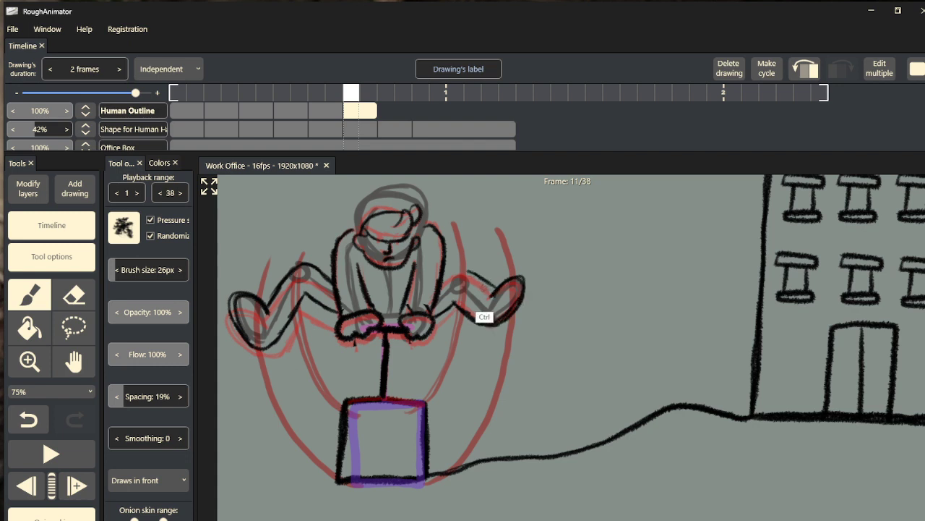
- Undo the last foot strokes on frame 11 and redraw the raised foot nearest the office building
key(ctrl+z)
key(ctrl+z)
mouse_move(496, 295)
mouse_down()
mouse_move(462, 269)
mouse_move(438, 289)
mouse_move(440, 279)
mouse_move(491, 293)
mouse_move(498, 280)
mouse_move(523, 279)
mouse_move(523, 296)
mouse_move(486, 319)
mouse_move(379, 306)
mouse_up()
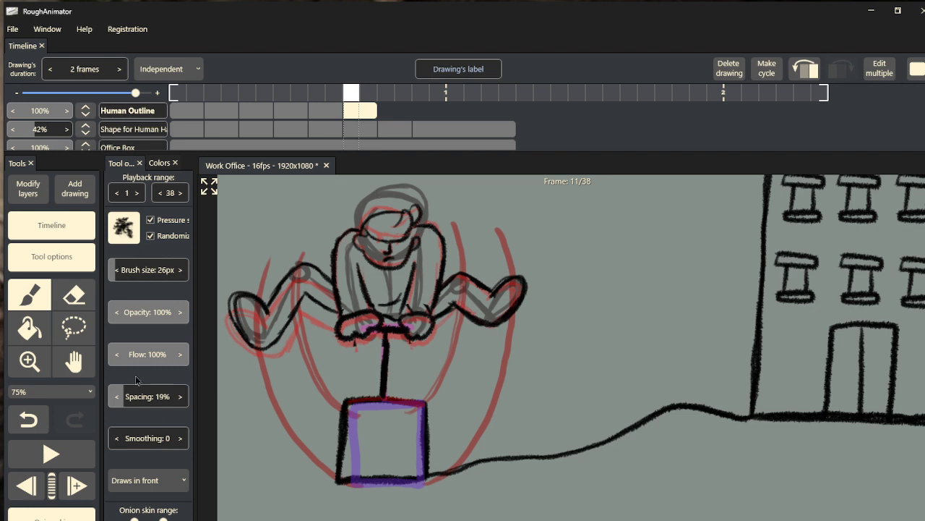
- Play back the whole animation with the full canvas in view to check the inked outlines in motion
click(29, 364)
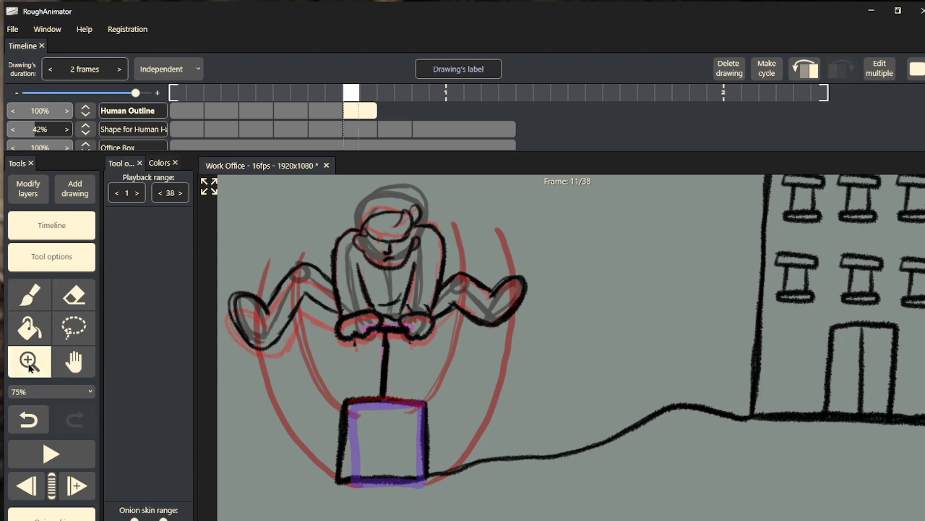
right_click(325, 329)
right_click(397, 328)
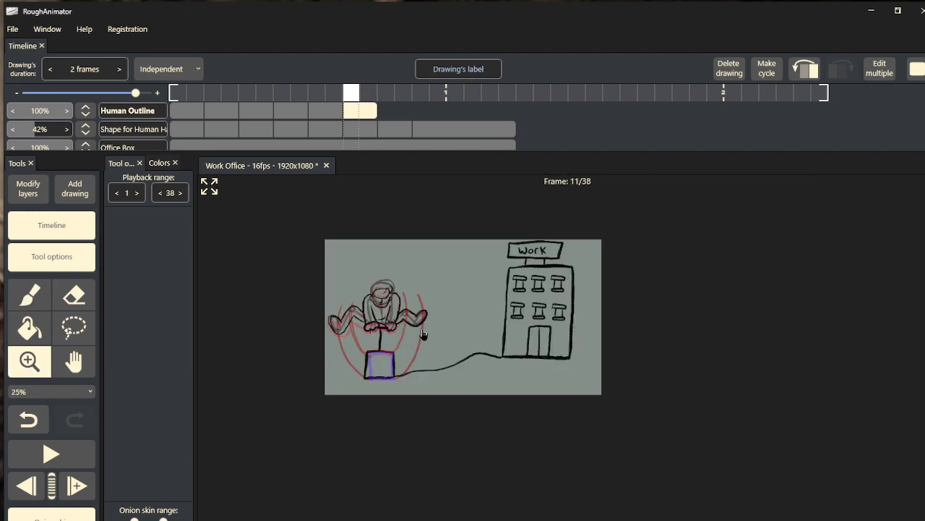
drag(422, 329, 391, 332)
click(369, 323)
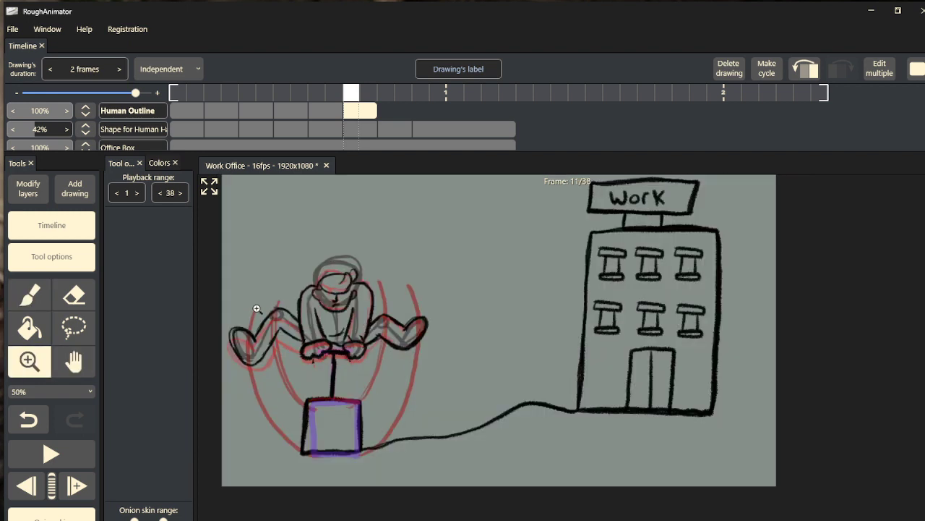
key(space)
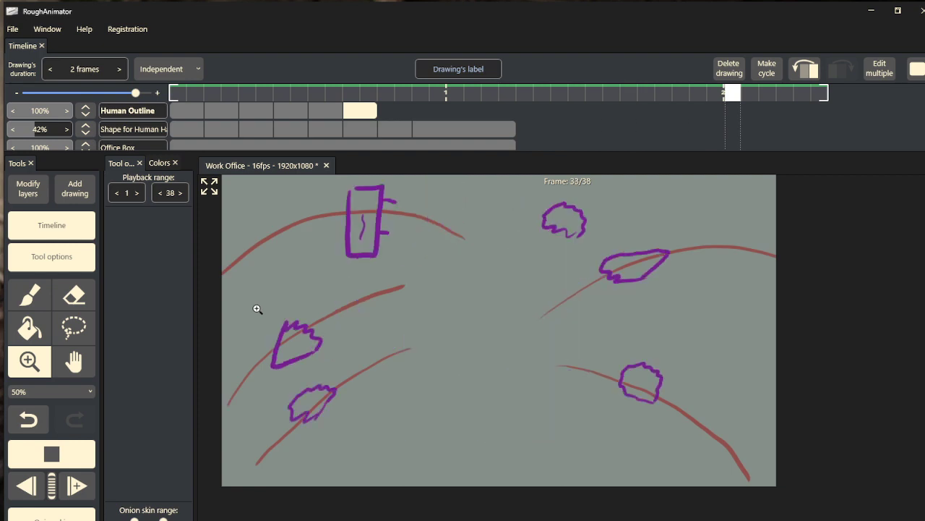
key(space)
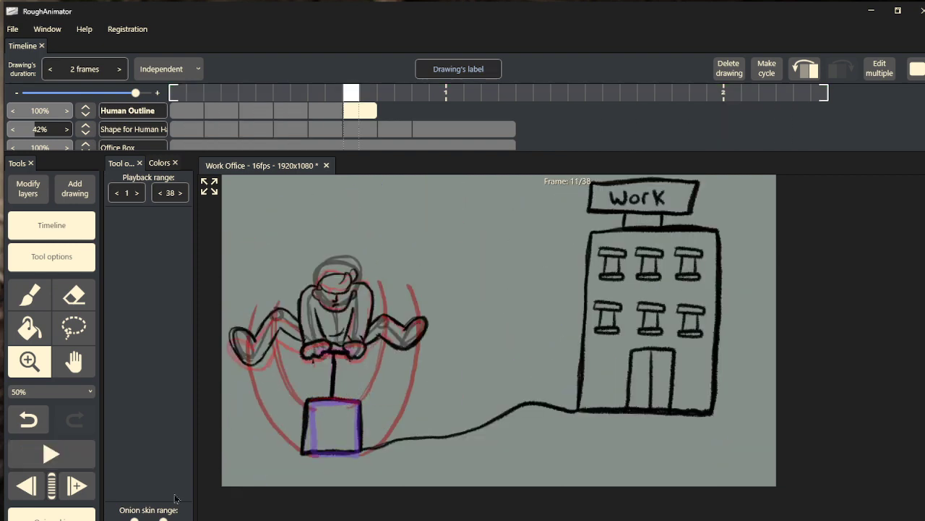
- Copy the spare head and hands from frame 3 into a new drawing at frame 13, fitting the hands and setting the head aside
click(78, 485)
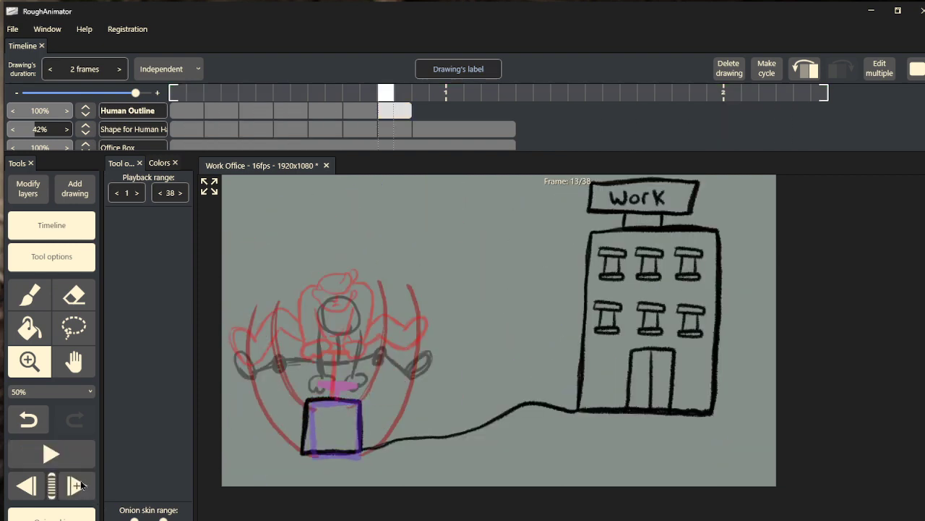
click(29, 302)
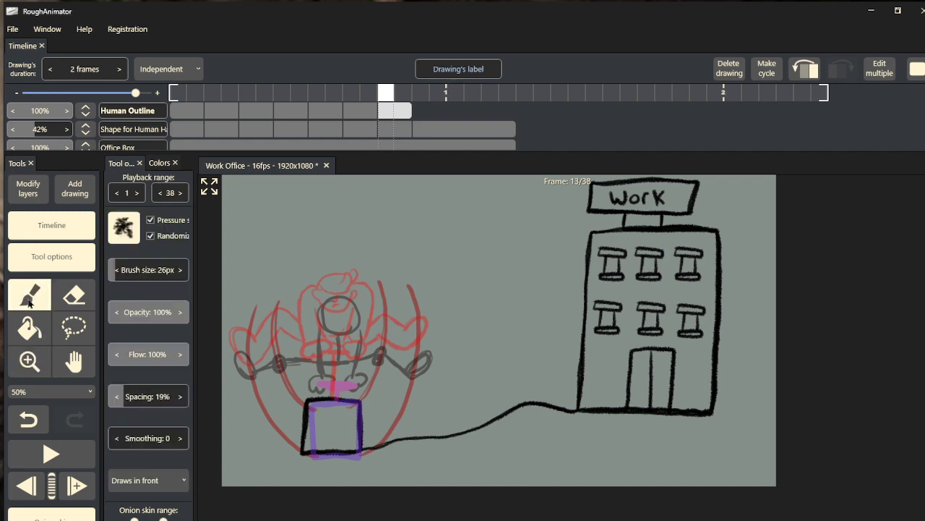
click(219, 121)
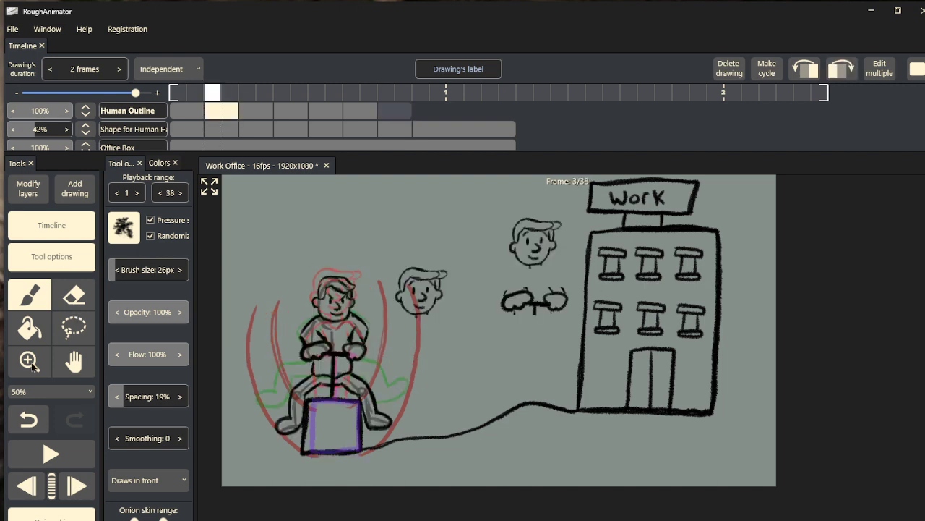
click(74, 334)
mouse_move(575, 322)
mouse_down()
mouse_move(498, 328)
mouse_move(473, 233)
mouse_move(515, 202)
mouse_move(549, 206)
mouse_move(573, 281)
mouse_move(571, 348)
mouse_up()
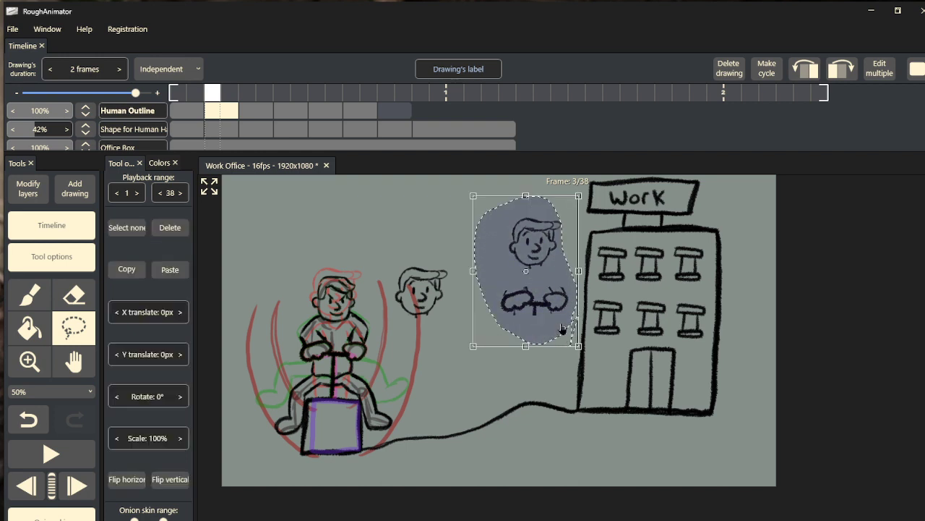
click(391, 109)
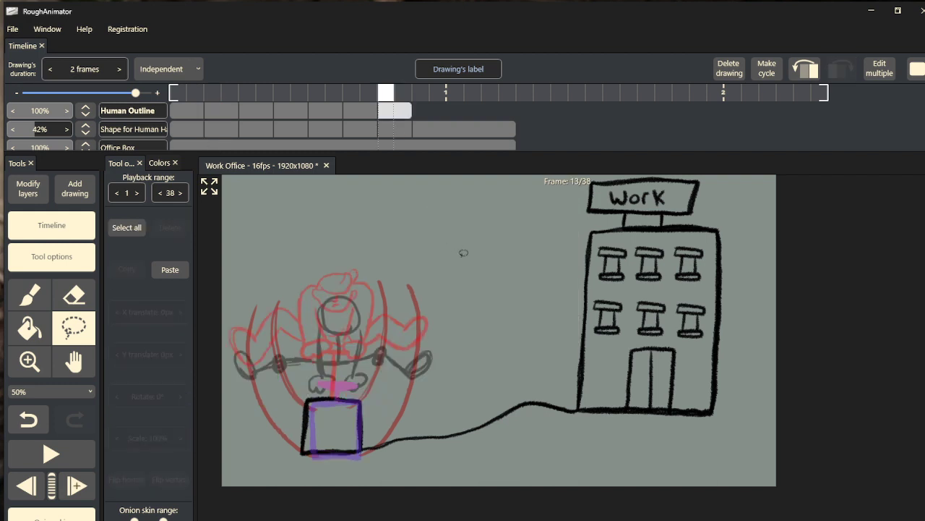
key(ctrl+v)
mouse_move(543, 292)
mouse_down()
mouse_move(468, 339)
mouse_move(339, 375)
mouse_up()
click(413, 334)
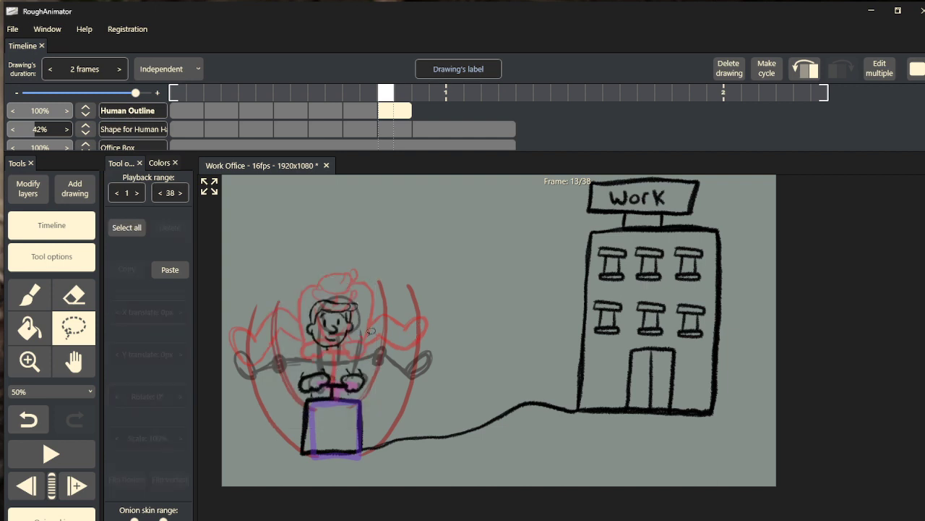
mouse_move(352, 337)
mouse_down()
mouse_move(325, 354)
mouse_move(295, 340)
mouse_move(300, 306)
mouse_move(360, 300)
mouse_move(366, 344)
mouse_move(371, 324)
mouse_move(485, 323)
mouse_move(509, 293)
mouse_up()
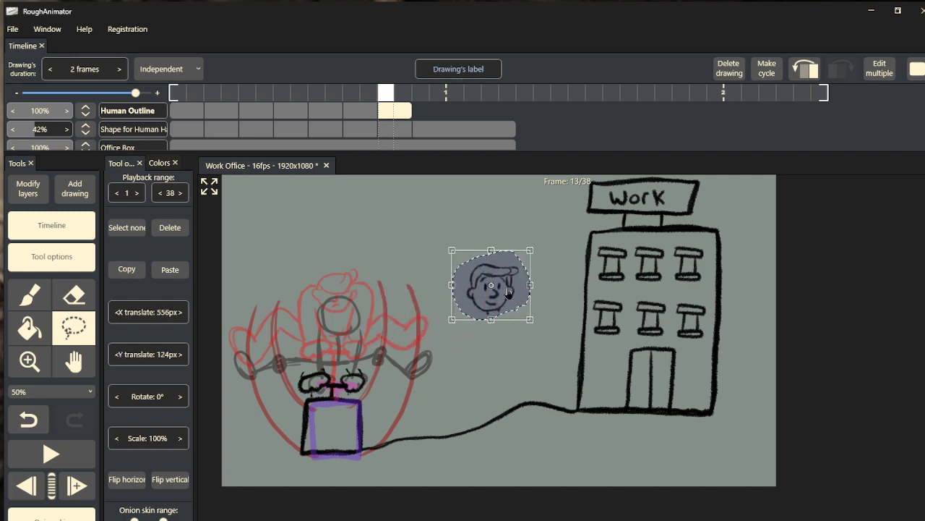
- Ink the arms, shoulders and bowed head over the rough shape on frame 13
click(46, 293)
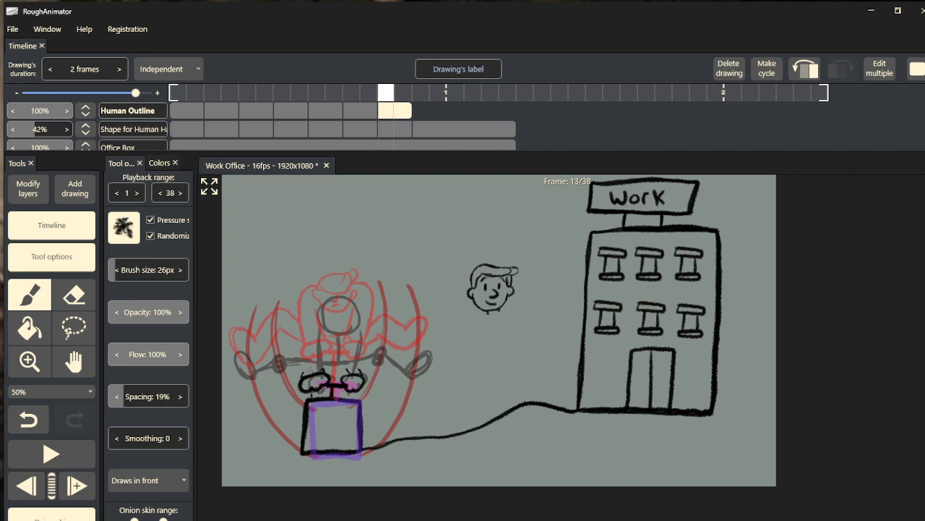
mouse_move(301, 375)
mouse_down()
mouse_move(316, 333)
mouse_move(322, 367)
mouse_move(314, 334)
mouse_up()
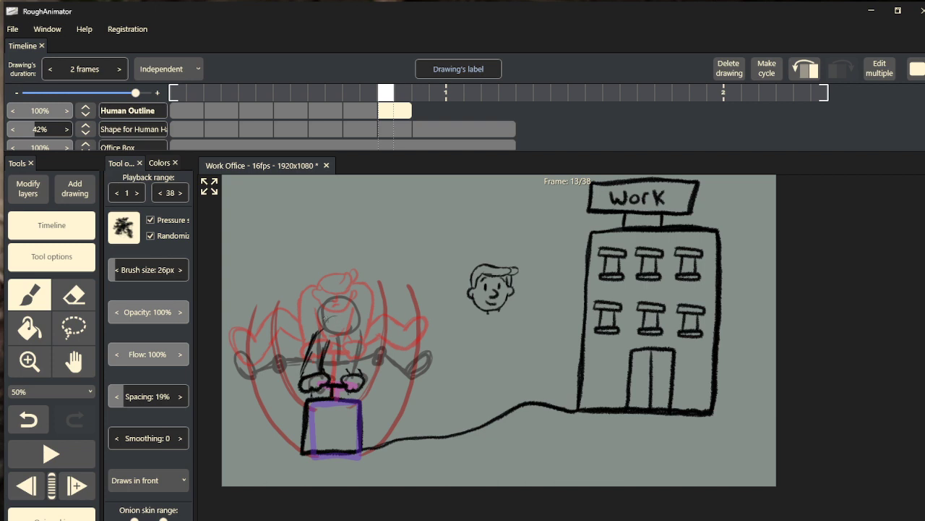
drag(323, 337, 351, 315)
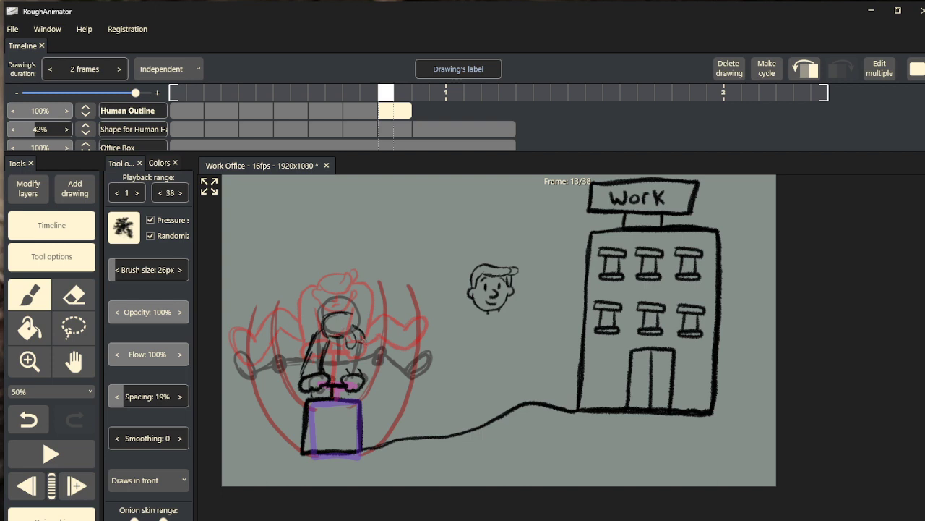
drag(338, 321, 359, 311)
mouse_move(329, 314)
mouse_down()
mouse_move(340, 309)
mouse_move(337, 344)
mouse_move(345, 341)
mouse_up()
mouse_move(368, 347)
mouse_down()
mouse_move(363, 373)
mouse_move(345, 374)
mouse_move(363, 377)
mouse_up()
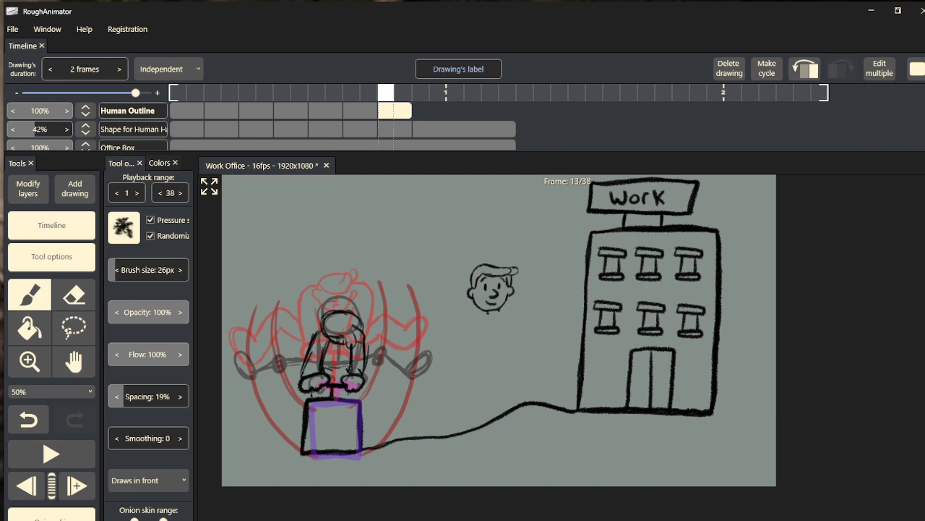
- Ink both outstretched legs with their feet and the lower body line over the rough shape on frame 13
mouse_move(328, 362)
mouse_down()
mouse_move(353, 366)
mouse_move(286, 366)
mouse_move(253, 379)
mouse_move(235, 355)
mouse_move(258, 365)
mouse_move(244, 376)
mouse_move(259, 379)
mouse_move(292, 357)
mouse_move(272, 353)
mouse_up()
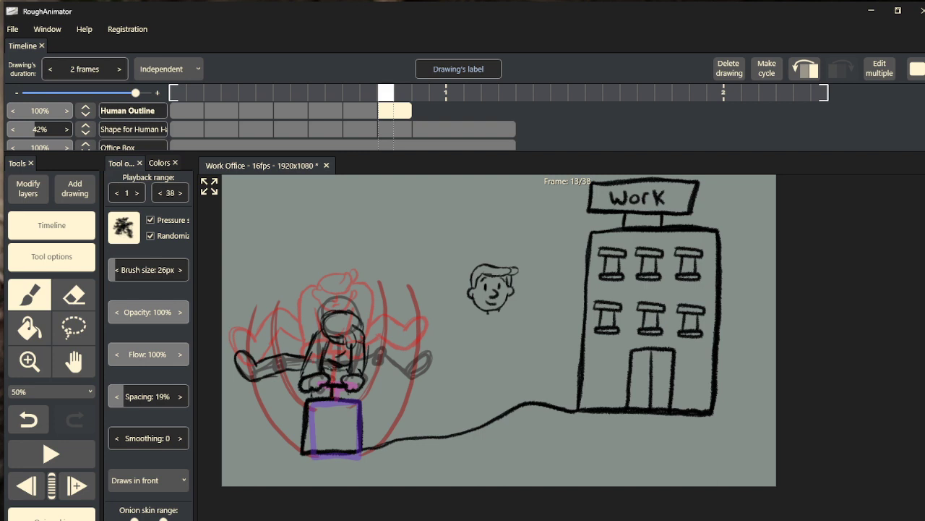
mouse_move(373, 365)
mouse_down()
mouse_move(412, 378)
mouse_move(428, 371)
mouse_move(426, 351)
mouse_move(416, 373)
mouse_up()
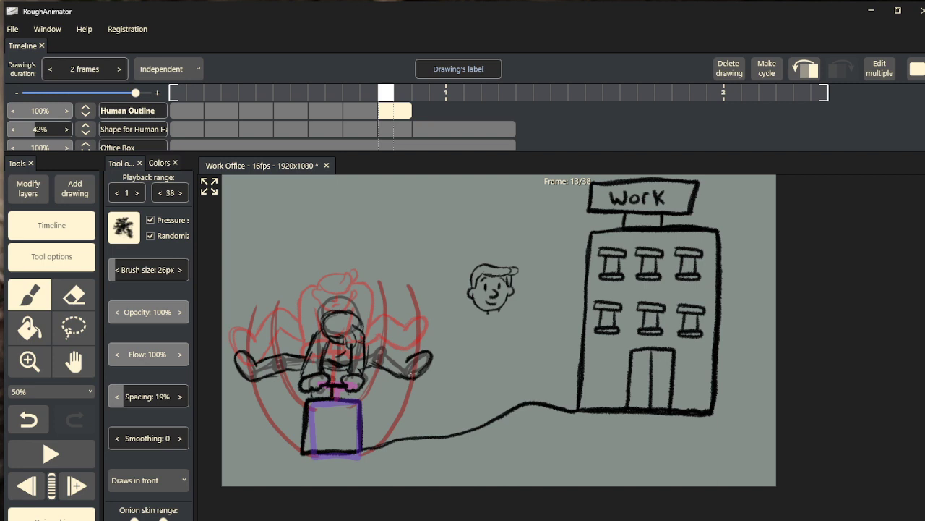
mouse_move(384, 349)
mouse_down()
mouse_move(366, 357)
mouse_move(411, 360)
mouse_move(369, 350)
mouse_up()
drag(382, 350, 404, 358)
drag(417, 371, 426, 367)
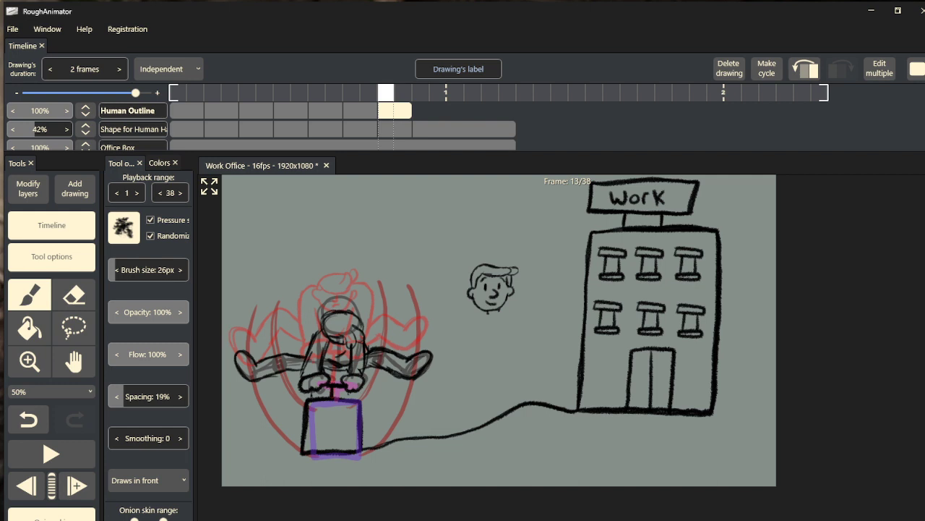
drag(350, 369, 326, 366)
- Delete the spare reference head beside the figure on frame 13
click(74, 327)
mouse_move(473, 255)
mouse_down()
mouse_move(485, 338)
mouse_move(476, 251)
mouse_move(524, 253)
mouse_up()
key(Delete)
key(Delete)
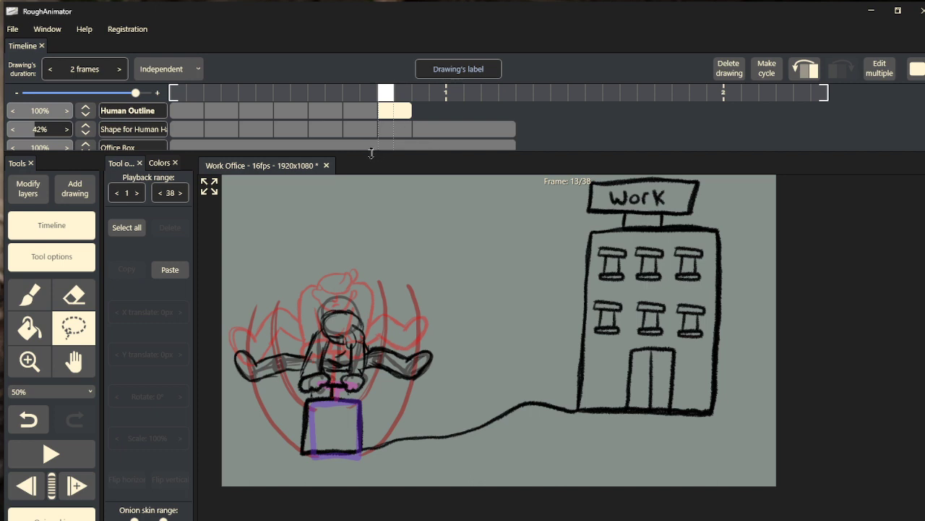
- Delete the leftover spare head beside the figure in the drawing at frame 8
key(Left)
key(Left)
key(Left)
key(Left)
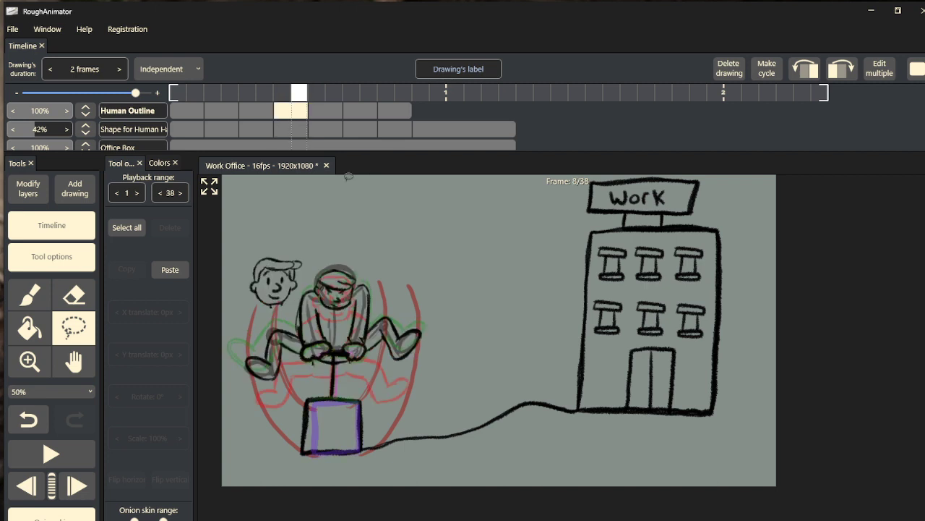
mouse_move(263, 244)
mouse_down()
mouse_move(234, 298)
mouse_move(257, 319)
mouse_move(294, 301)
mouse_move(306, 260)
mouse_move(262, 246)
mouse_up()
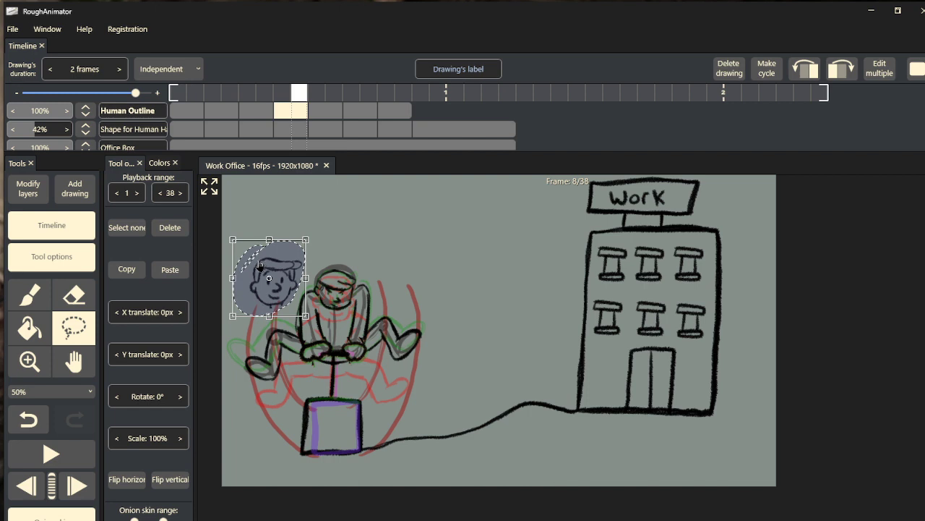
key(Delete)
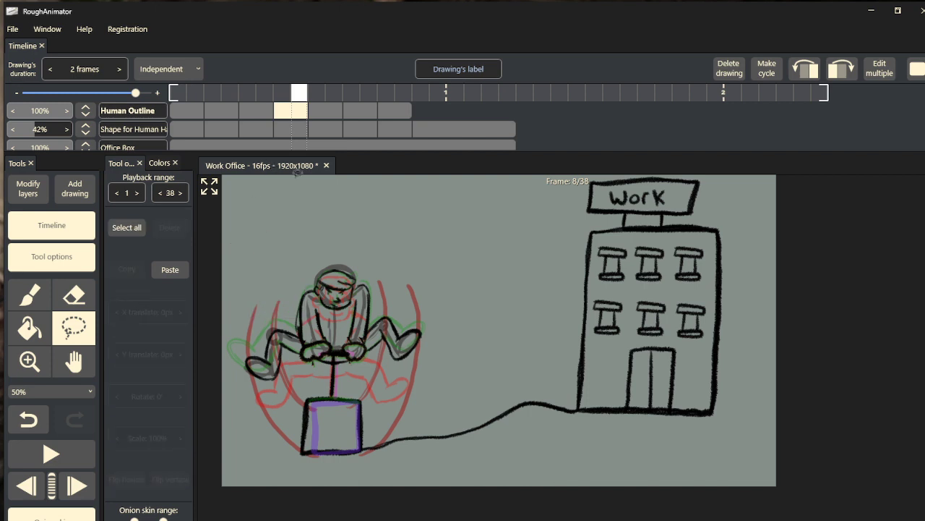
- Remove the two spare heads and the spare hands with handle from the drawing at frame 3
key(Left)
key(Left)
key(Left)
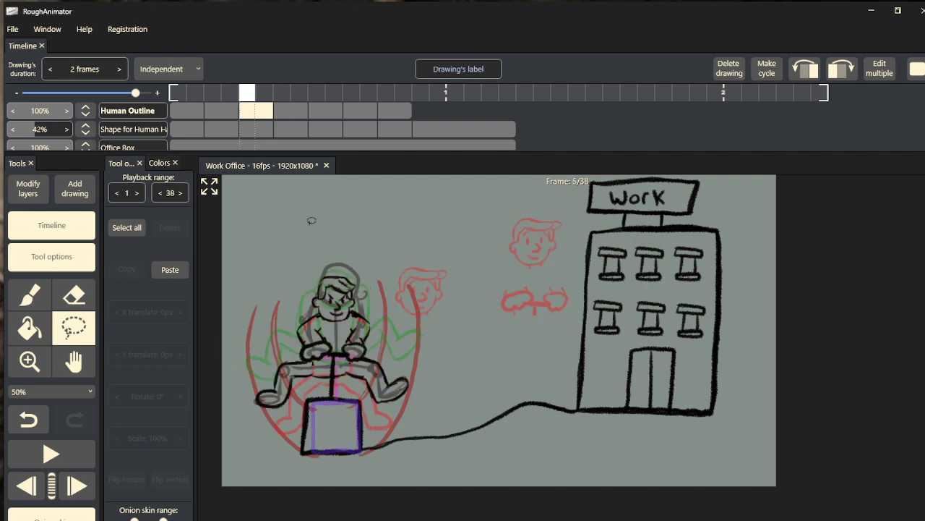
key(Left)
mouse_move(425, 249)
mouse_down()
mouse_move(433, 340)
mouse_move(477, 344)
mouse_move(562, 329)
mouse_move(581, 253)
mouse_move(526, 194)
mouse_move(423, 247)
mouse_up()
key(ctrl+x)
key(Left)
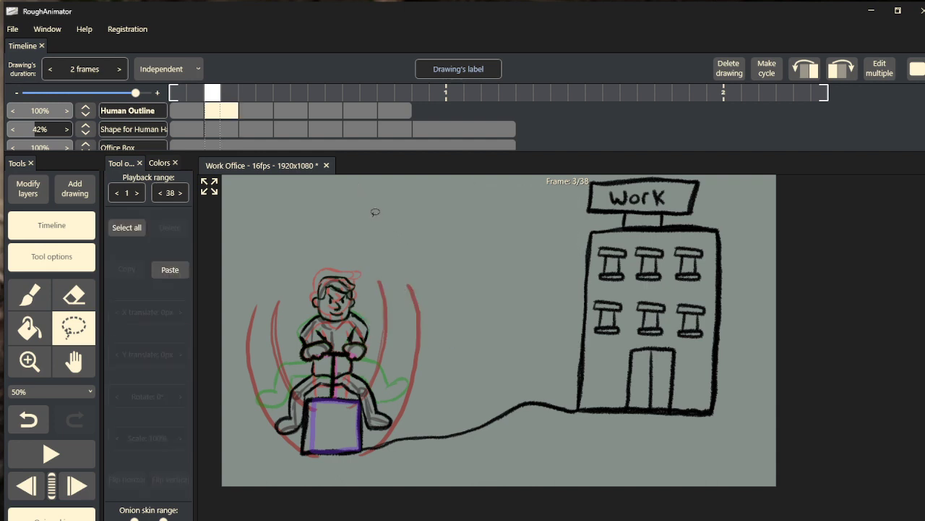
- Set the opacity of the rough human shape layer to 0% from frame 1 and save the project
key(Left)
key(Left)
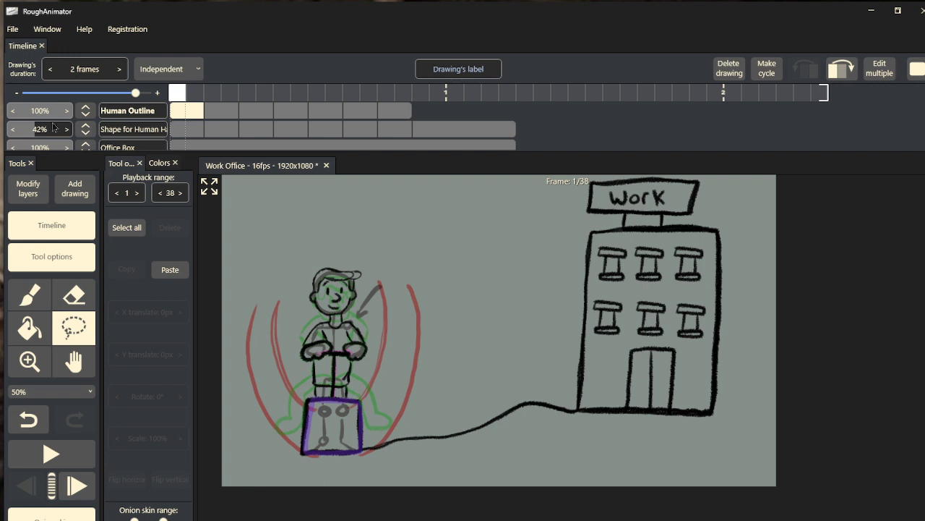
drag(51, 131, 9, 134)
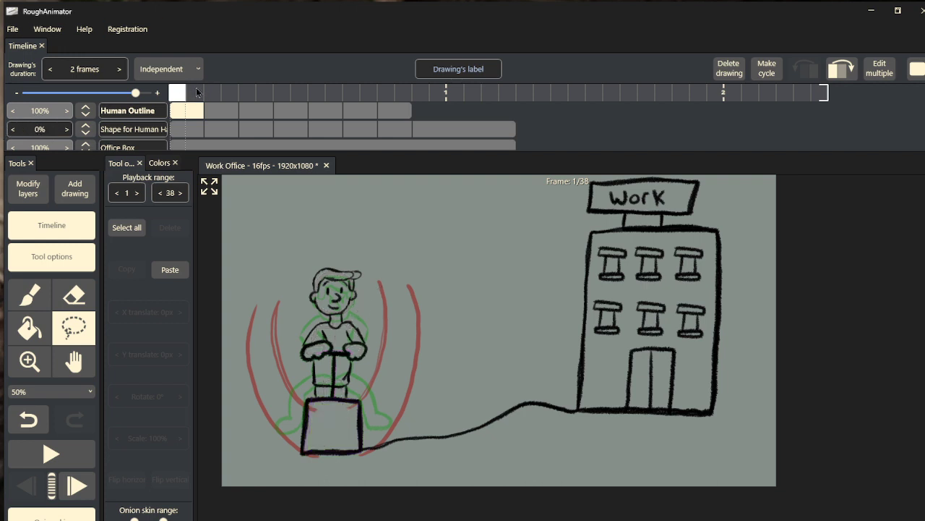
click(13, 31)
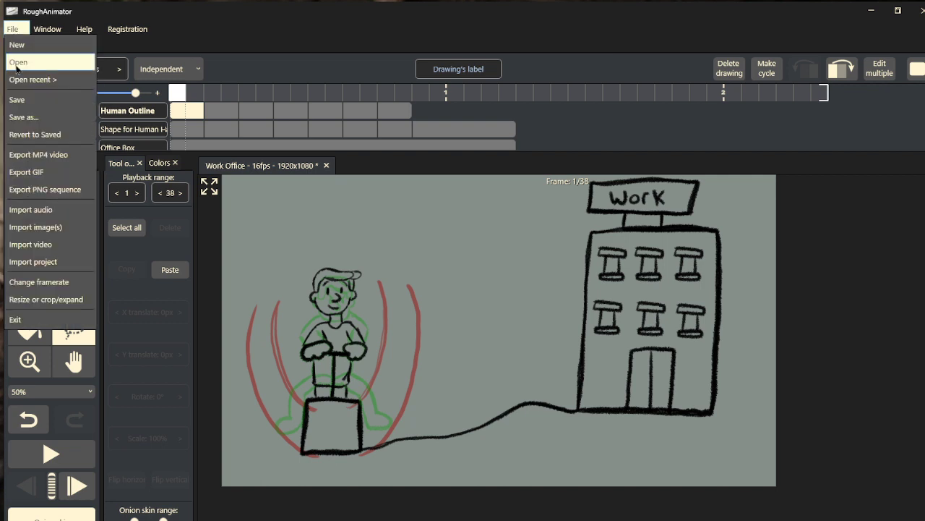
click(16, 99)
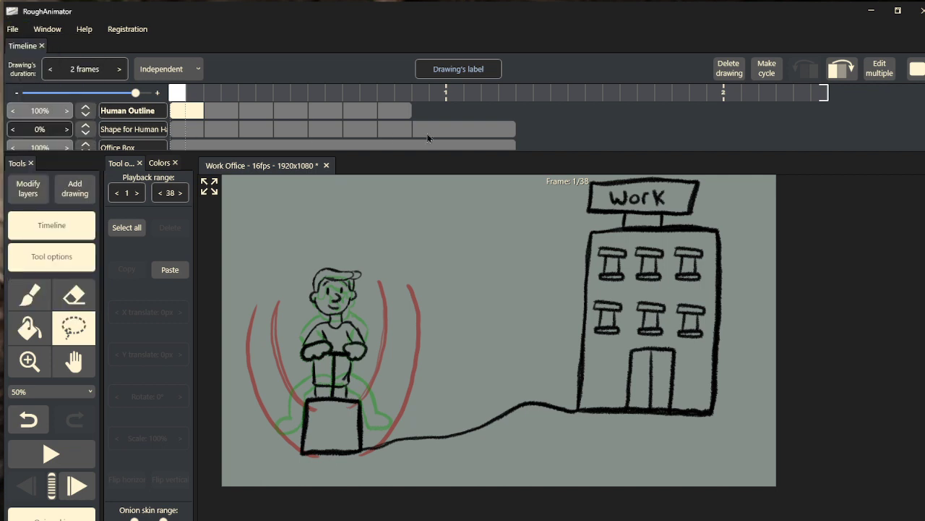
- Set the Action Lines layer's opacity to 0% and move the layer directly above Office Box
scroll(215, 137, down, 2)
click(217, 137)
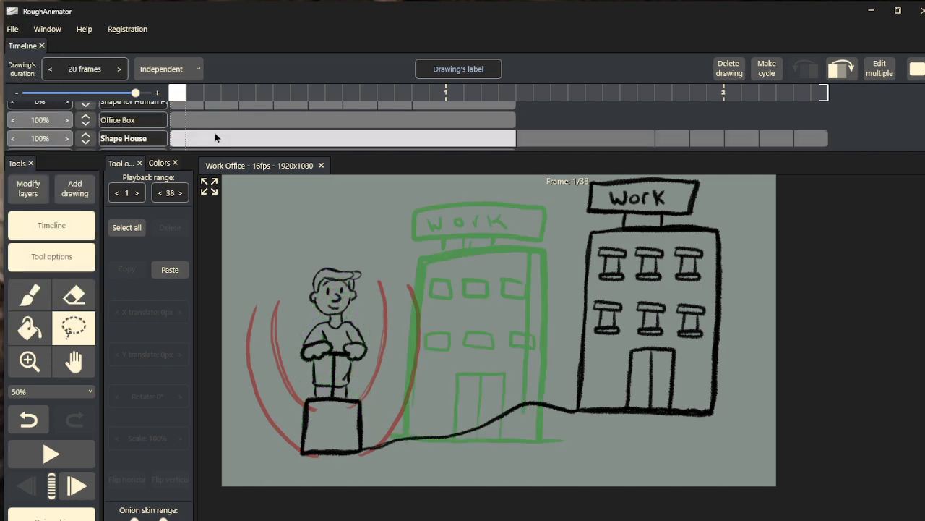
scroll(160, 126, down, 2)
scroll(163, 128, down, 3)
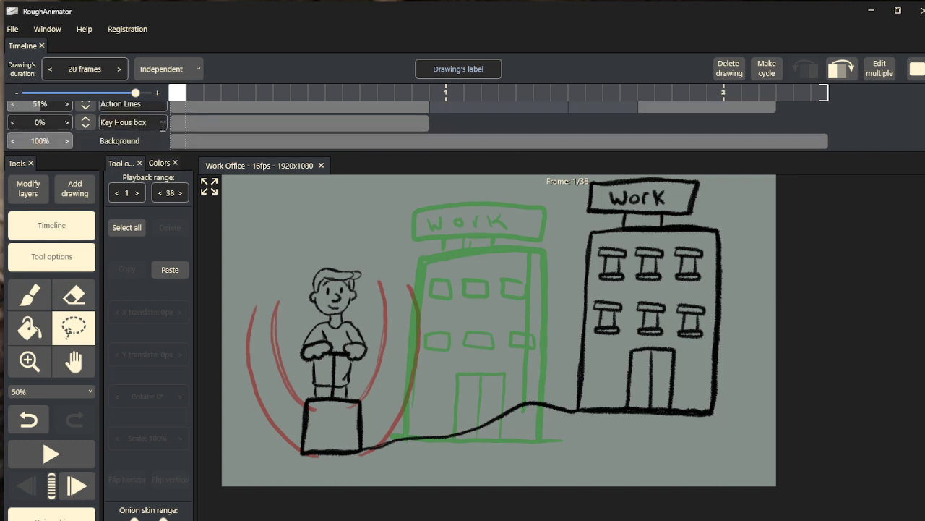
scroll(137, 127, up, 2)
drag(92, 133, 7, 133)
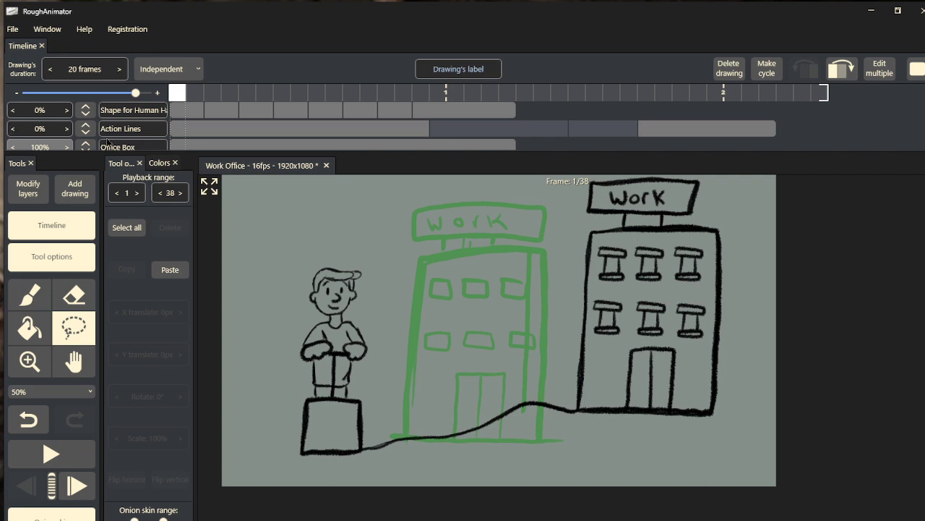
- Rename the Office Box layer to Office Box Outline and set the Shape House layer's opacity to 0%
scroll(57, 137, down, 1)
mouse_move(53, 123)
mouse_down()
mouse_move(25, 121)
mouse_move(54, 120)
mouse_up()
double_click(142, 120)
click(142, 120)
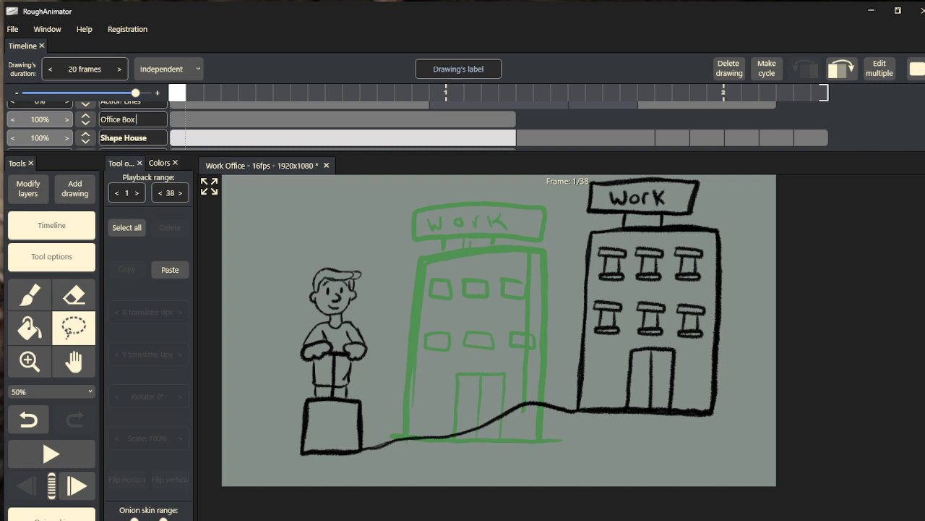
text(Outline)
drag(58, 138, 0, 141)
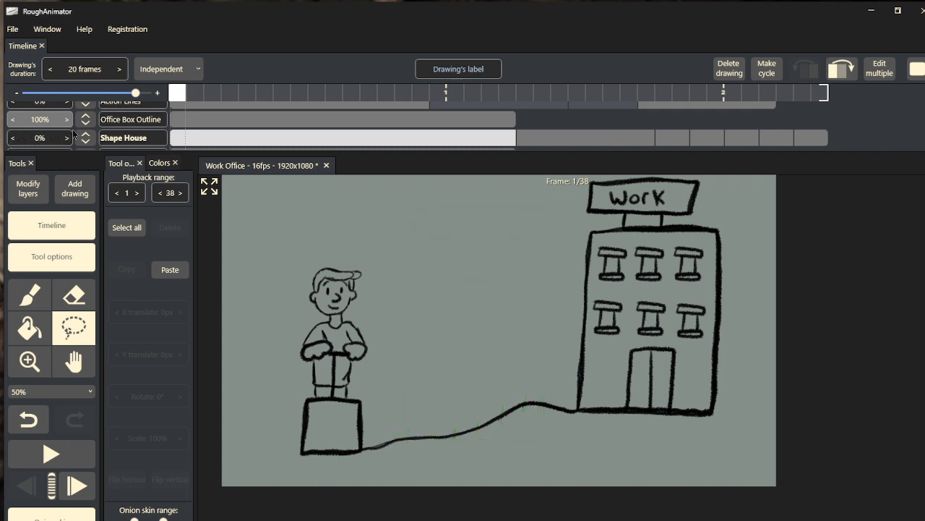
- Lengthen the last Human Outline drawing, at frame 13, to 4 frames, checking the timing in playback
key(space)
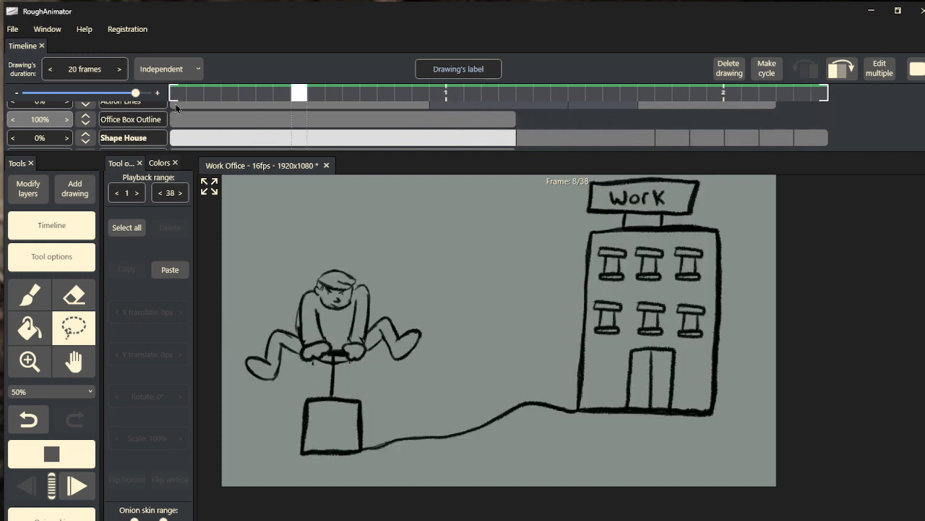
key(space)
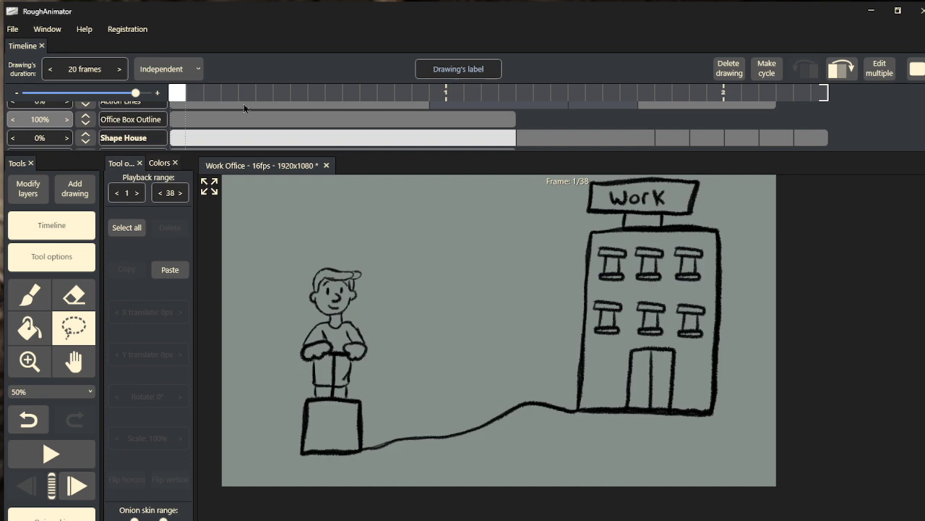
scroll(200, 101, up, 3)
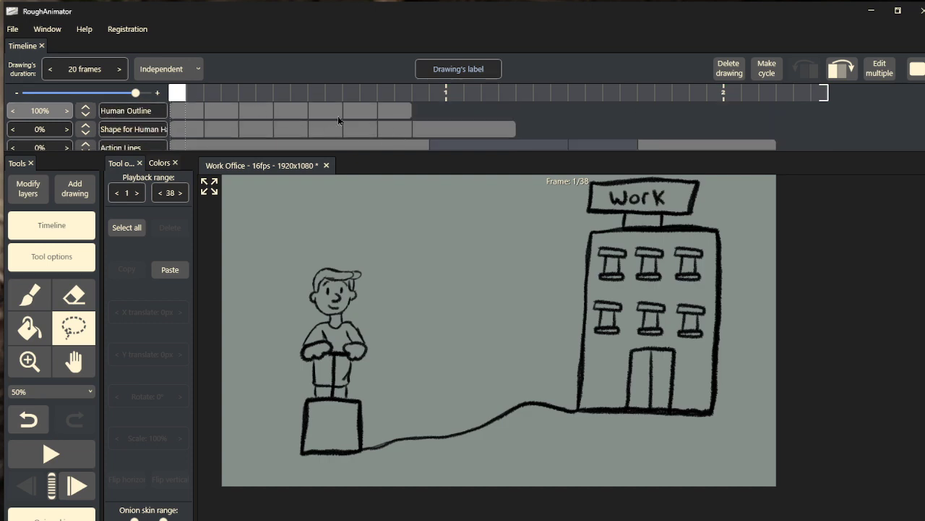
click(391, 113)
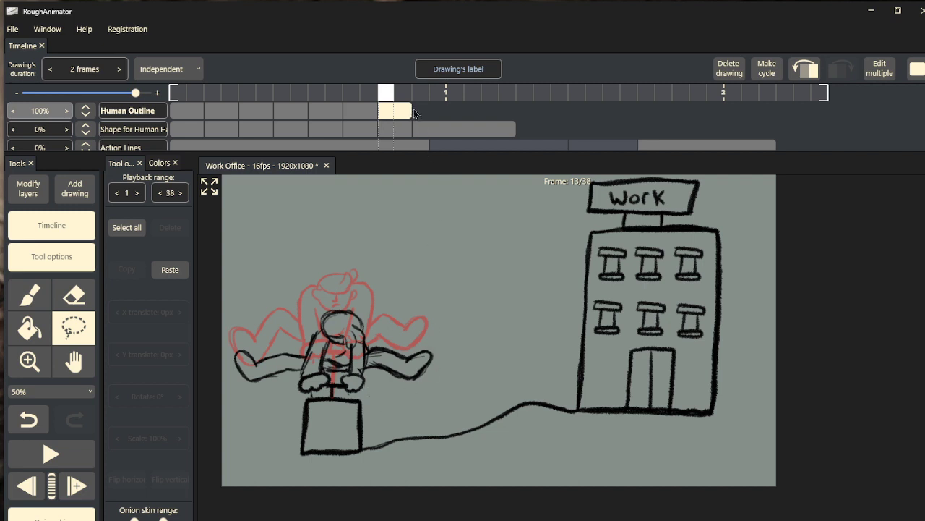
mouse_move(414, 110)
mouse_down()
mouse_move(488, 101)
mouse_move(172, 99)
mouse_up()
key(space)
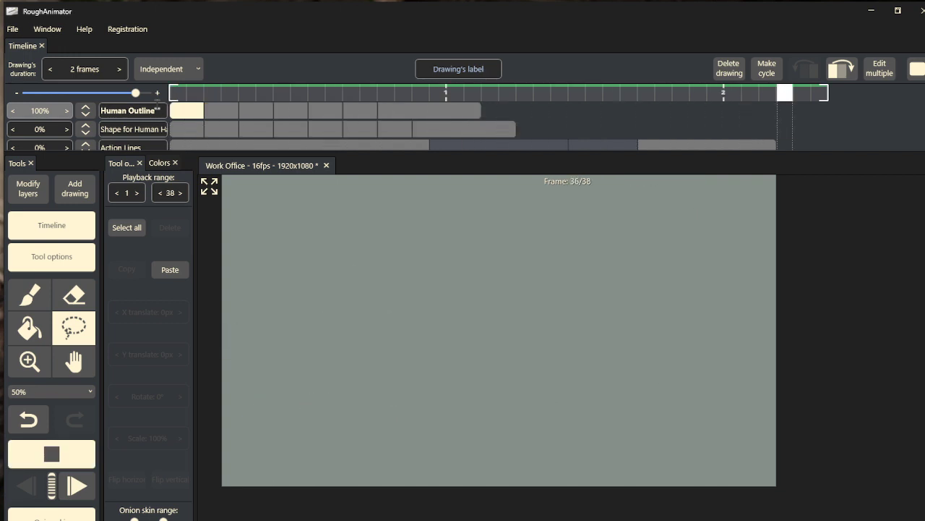
key(space)
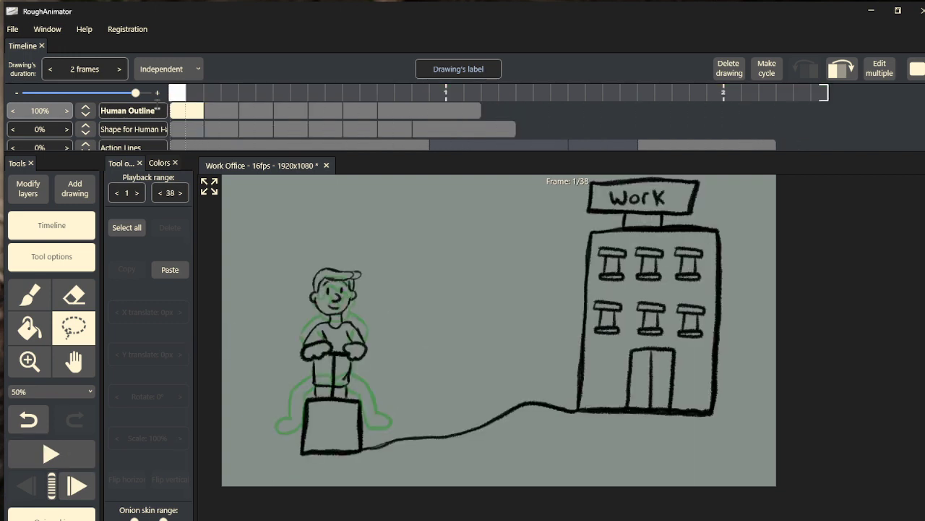
click(481, 111)
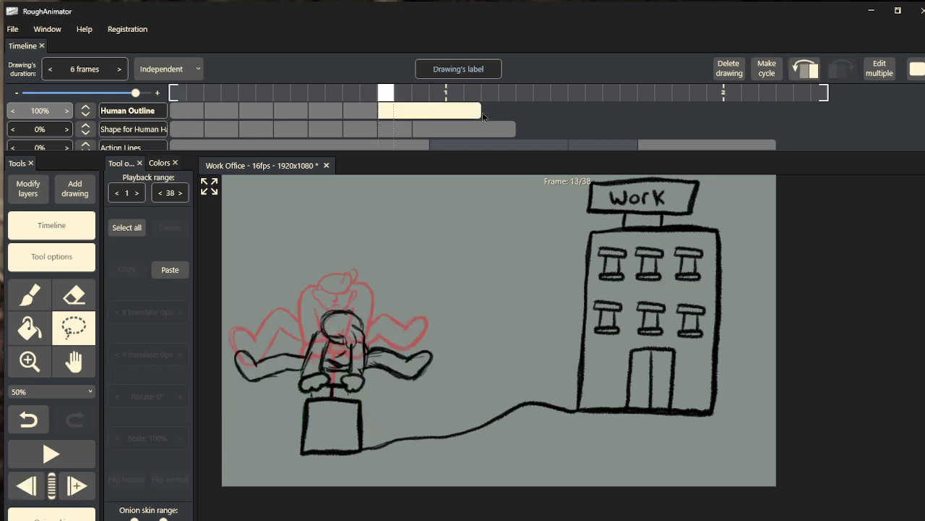
drag(481, 114, 463, 114)
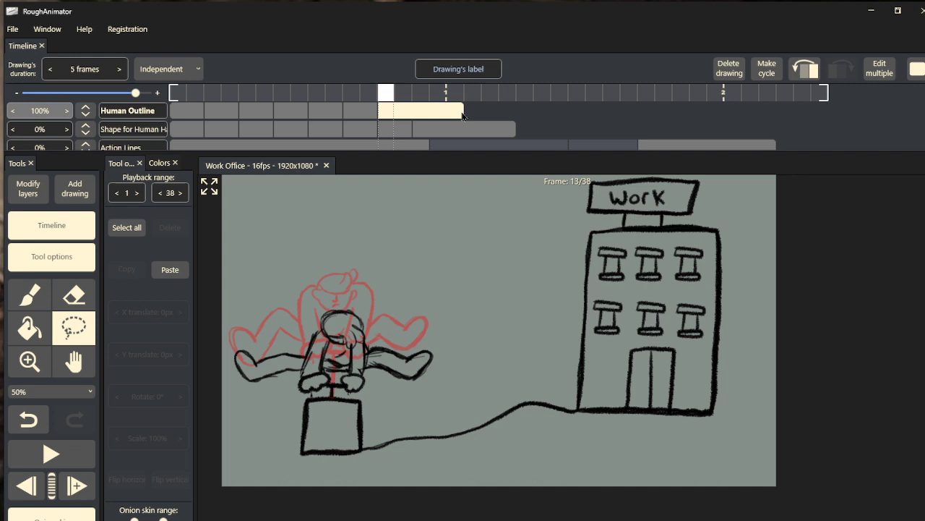
key(space)
key(space)
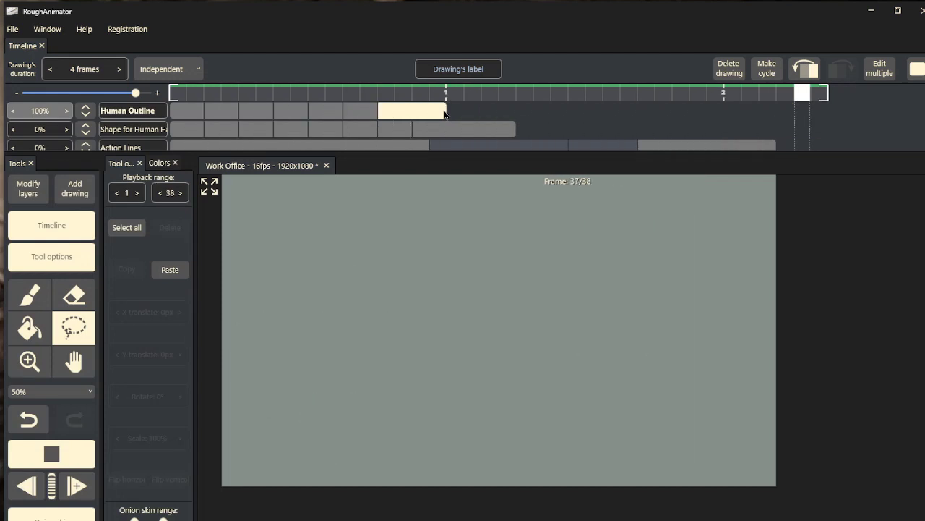
key(space)
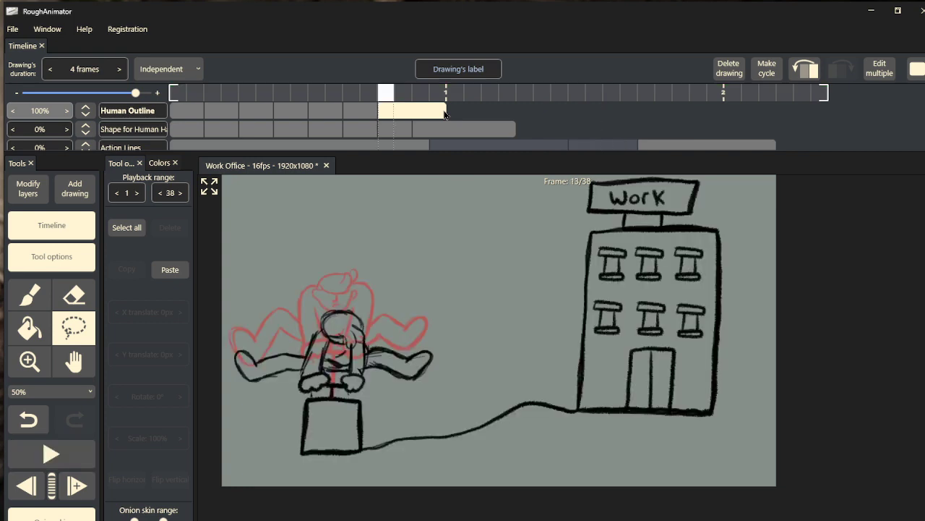
- Move the Office Box Outline layer directly below Human Outline and shorten its drawing to 16 frames
scroll(176, 119, down, 1)
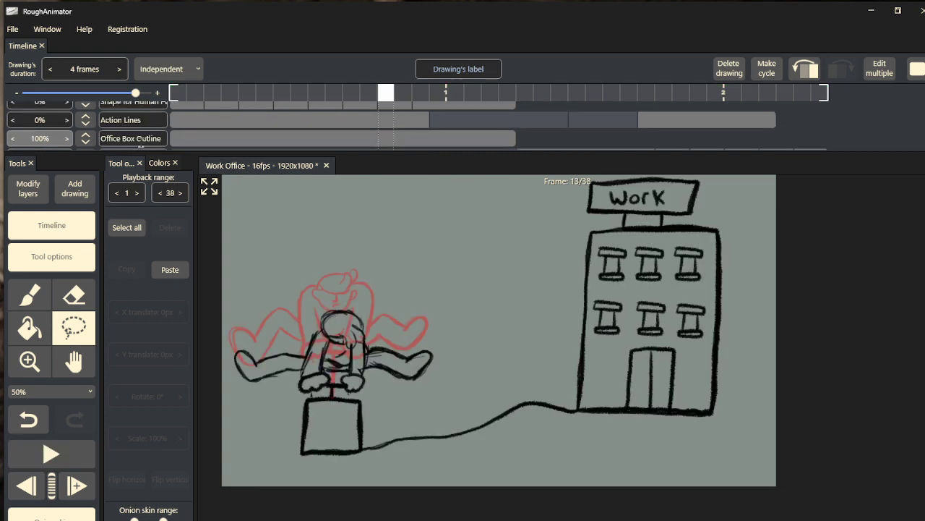
drag(87, 138, 84, 113)
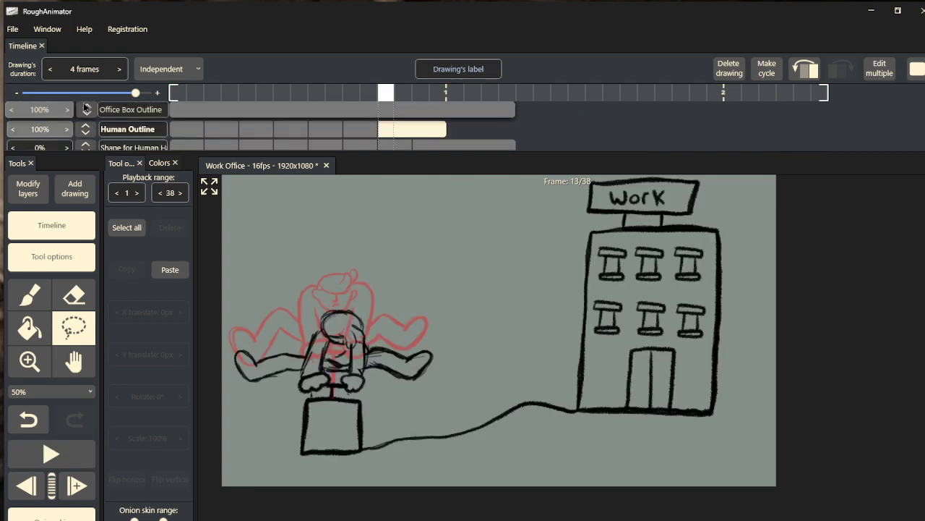
key(ctrl+z)
key(ctrl+y)
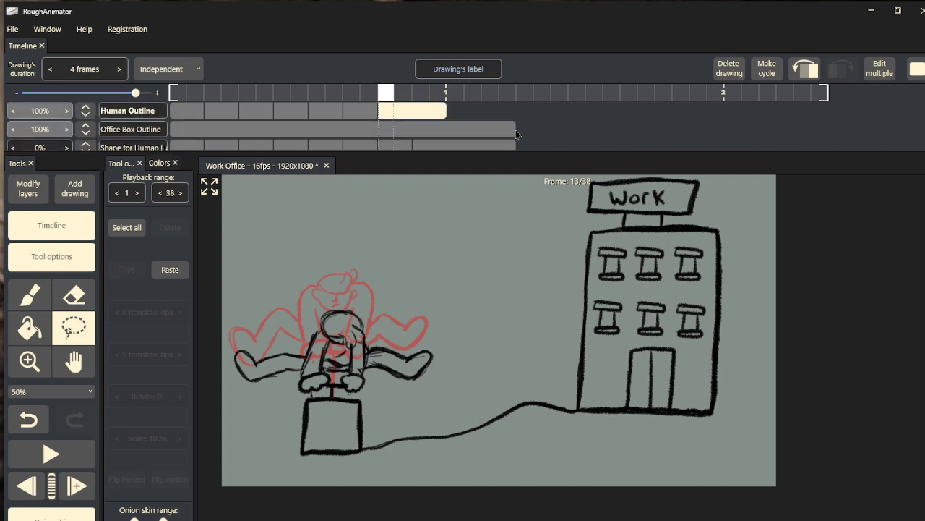
drag(516, 129, 451, 134)
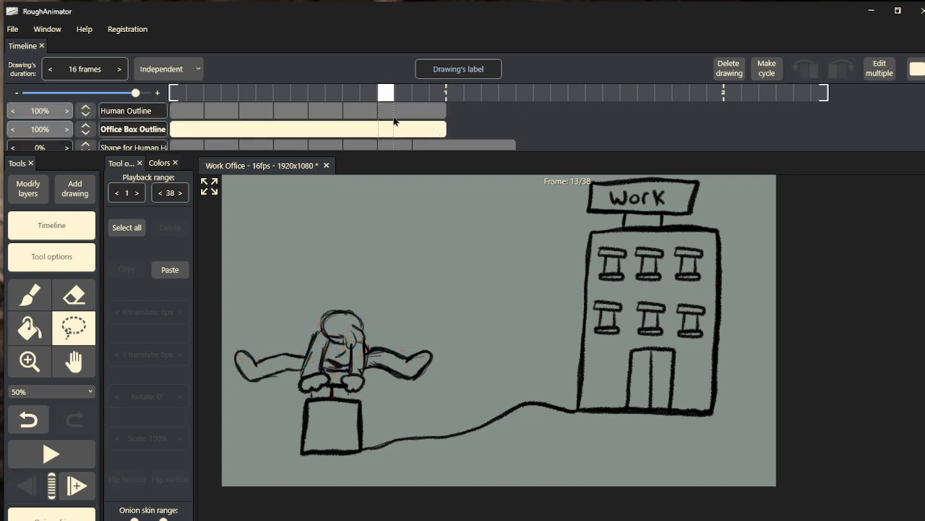
- Play the animation from frame 1 and rename the Office Box Outline layer to Office Outline
mouse_move(377, 95)
mouse_down()
mouse_move(212, 92)
mouse_move(460, 90)
mouse_move(154, 93)
mouse_up()
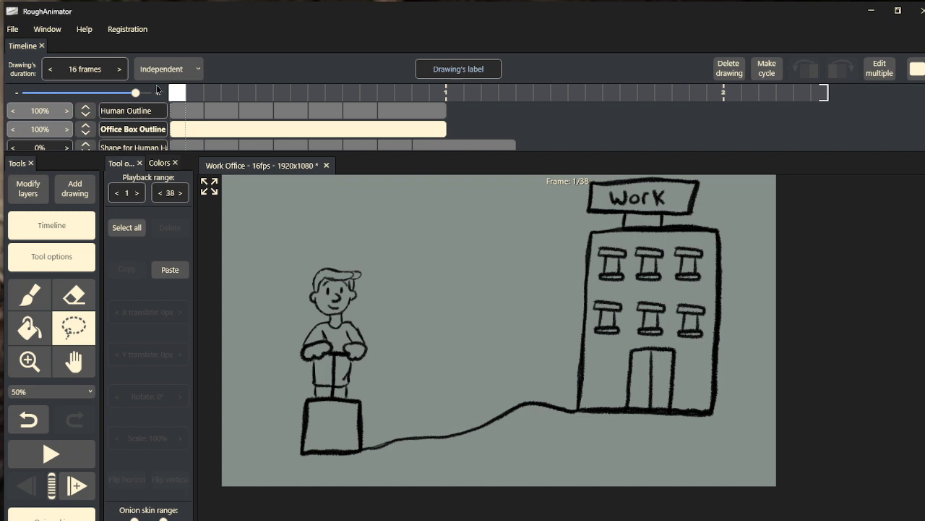
key(space)
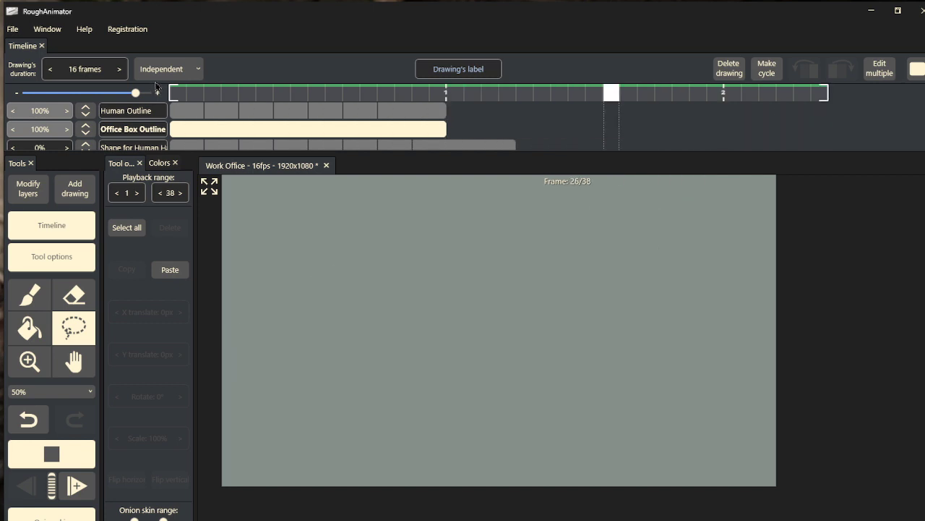
key(space)
scroll(207, 143, down, 2)
scroll(144, 130, up, 2)
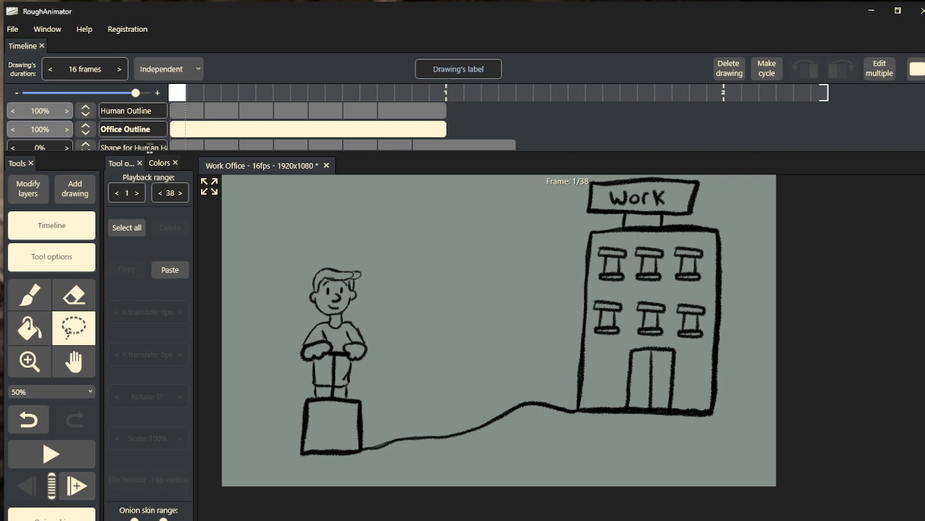
- Show the rough human shape layer at 100% opacity, scrub through its frames, and set it back to 0%
scroll(51, 129, down, 2)
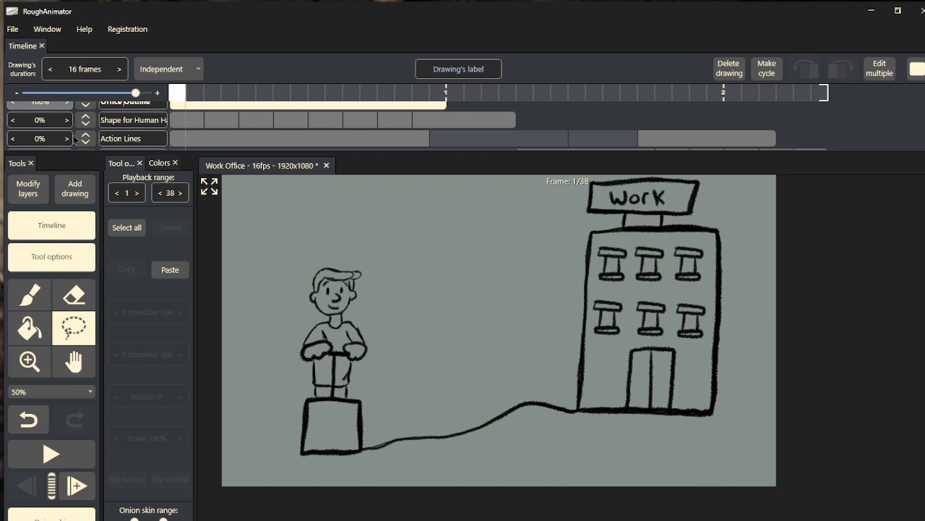
drag(41, 120, 115, 117)
drag(250, 103, 510, 99)
click(177, 98)
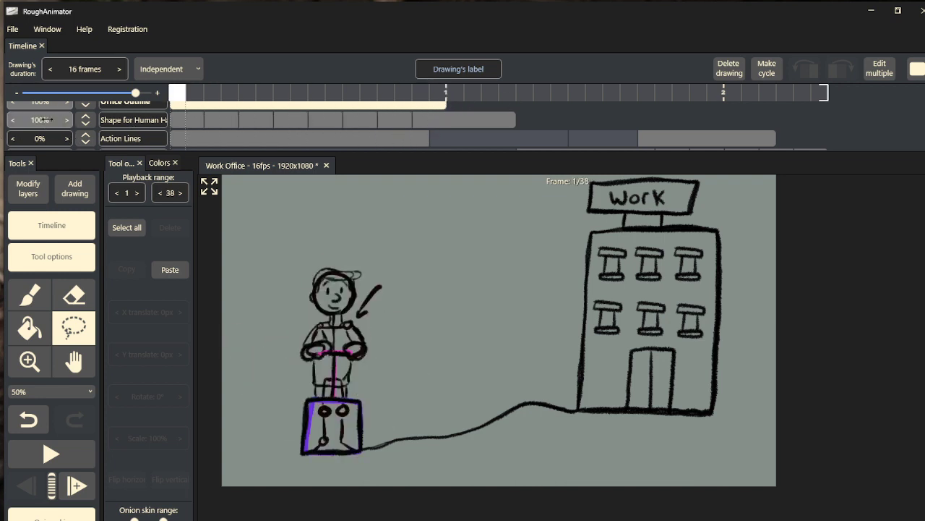
drag(28, 129, 2, 124)
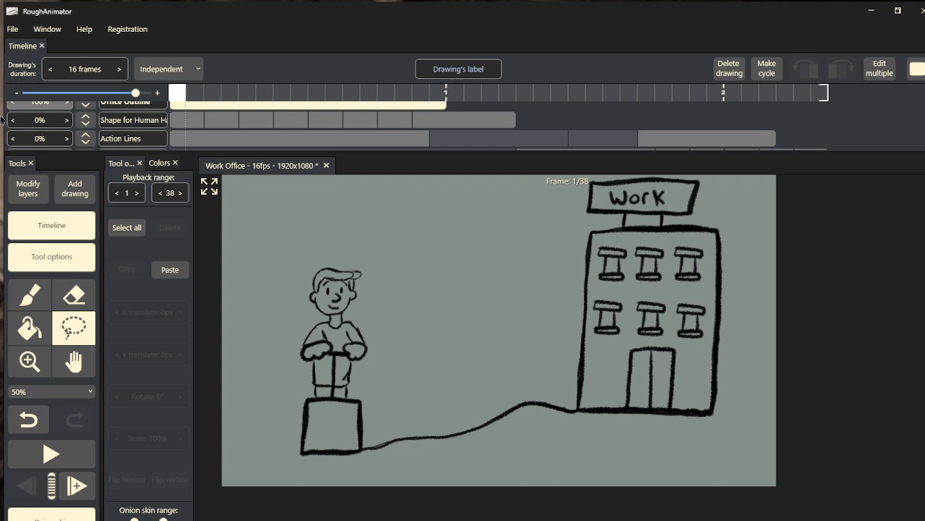
- Set the Shape House layer's opacity to 100% and move the layer directly above Human Outline
scroll(159, 142, down, 1)
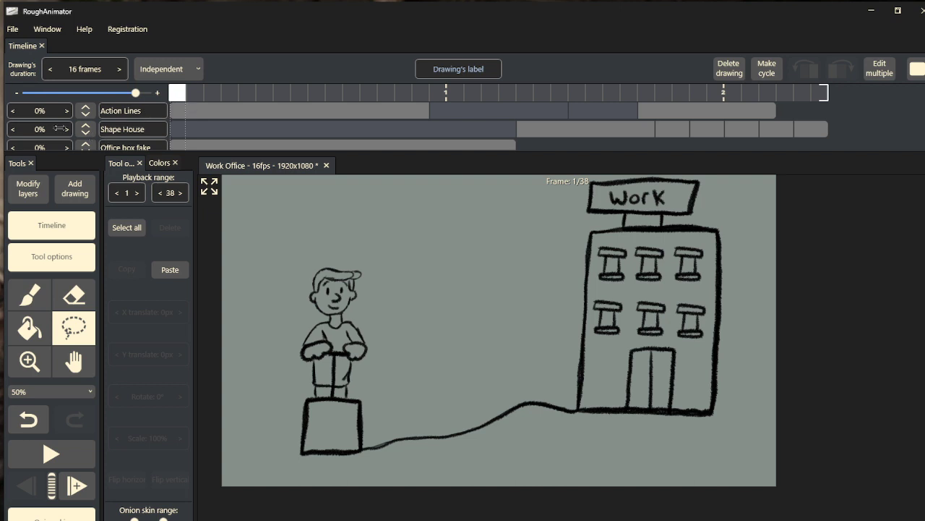
key(space)
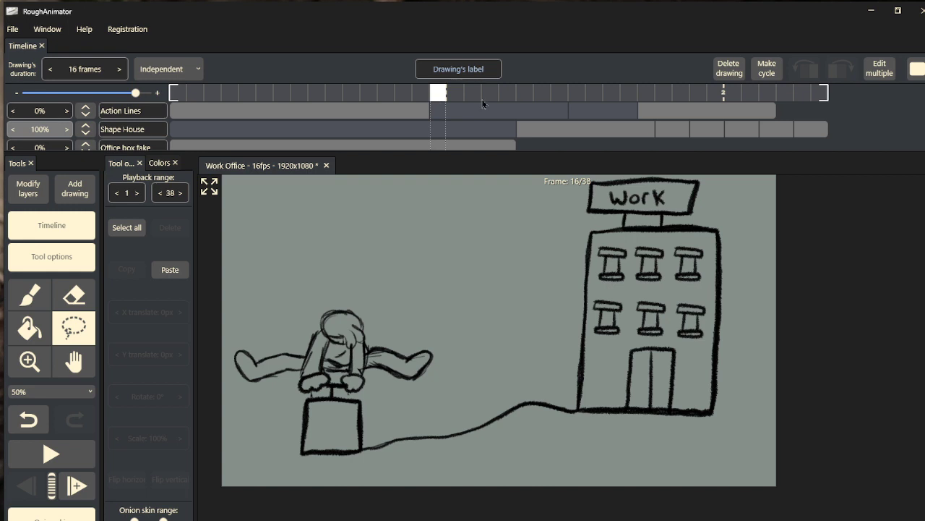
click(557, 128)
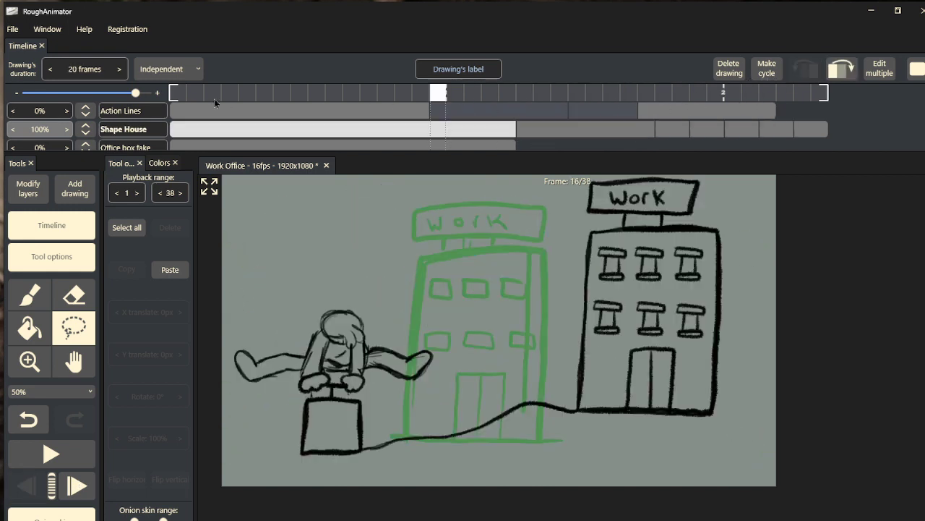
click(178, 94)
scroll(91, 140, down, 1)
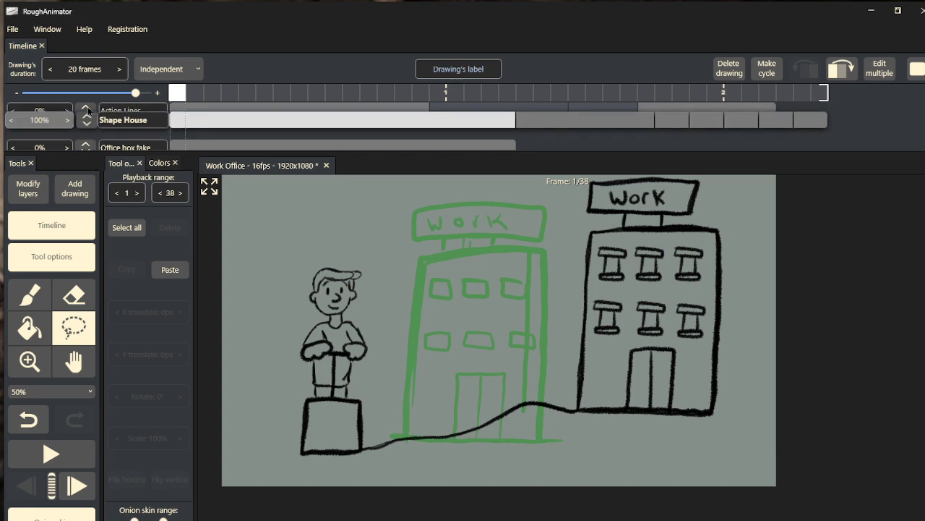
scroll(94, 123, up, 2)
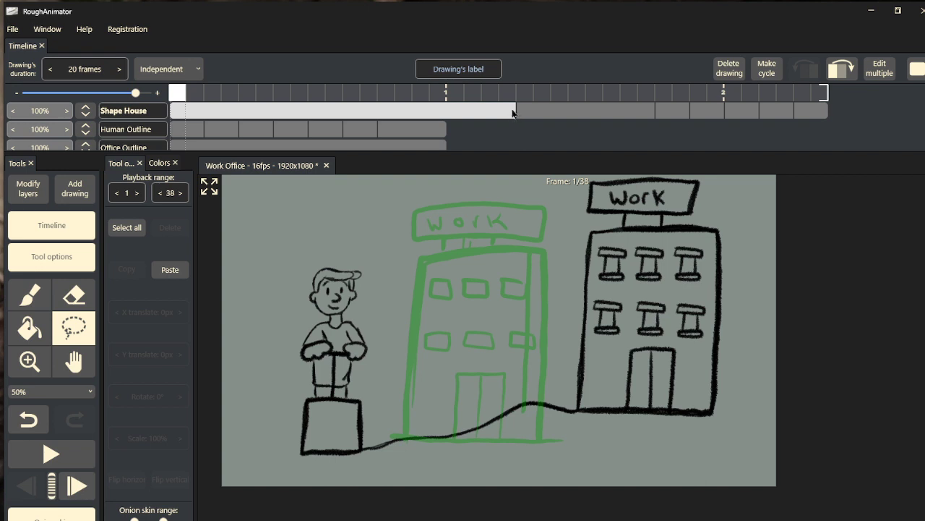
- Shorten the first empty drawing of Shape House to 16 frames and scrub through the timeline to check it
drag(515, 109, 445, 111)
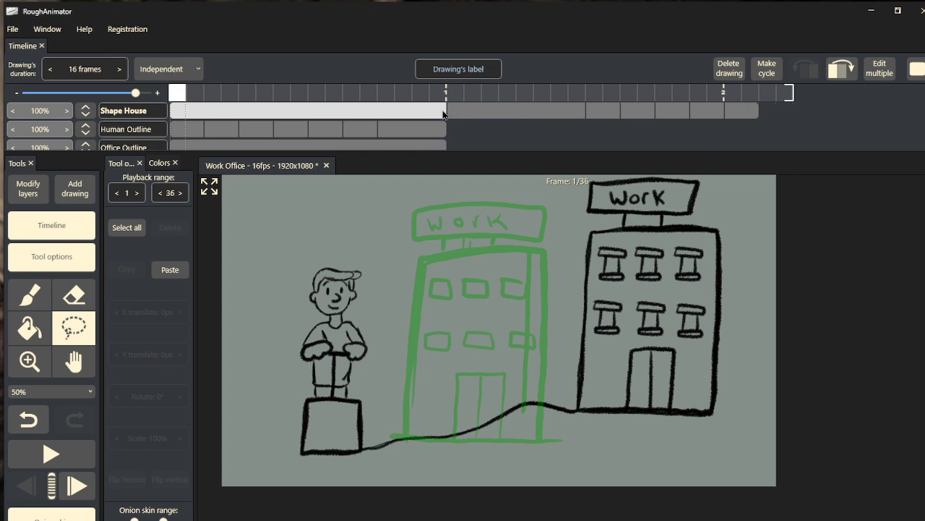
mouse_move(178, 94)
mouse_down()
mouse_move(507, 94)
mouse_move(137, 93)
mouse_move(640, 93)
mouse_move(750, 79)
mouse_move(645, 88)
mouse_up()
click(607, 92)
mouse_move(545, 85)
mouse_down()
mouse_move(243, 92)
mouse_move(750, 92)
mouse_move(386, 93)
mouse_move(113, 114)
mouse_up()
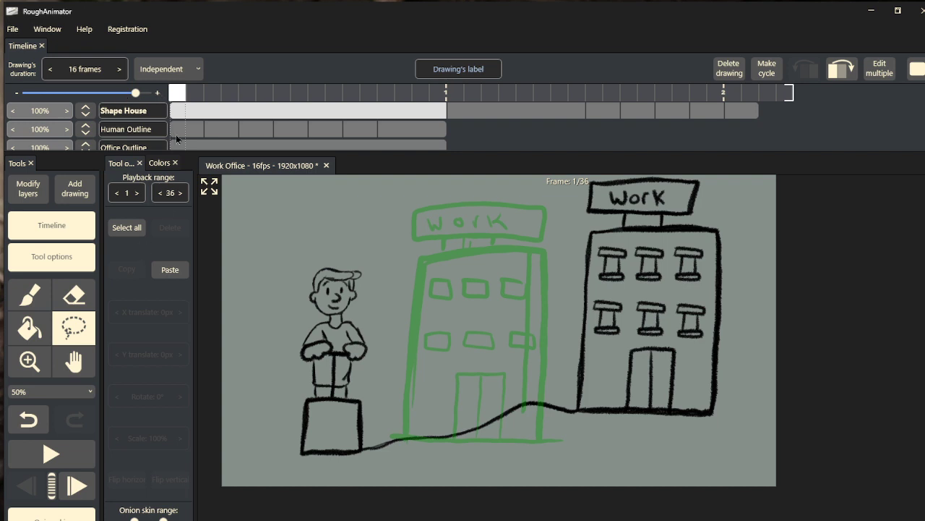
- Lasso and copy the Work building in the Office Outline drawing at frame 1
click(394, 147)
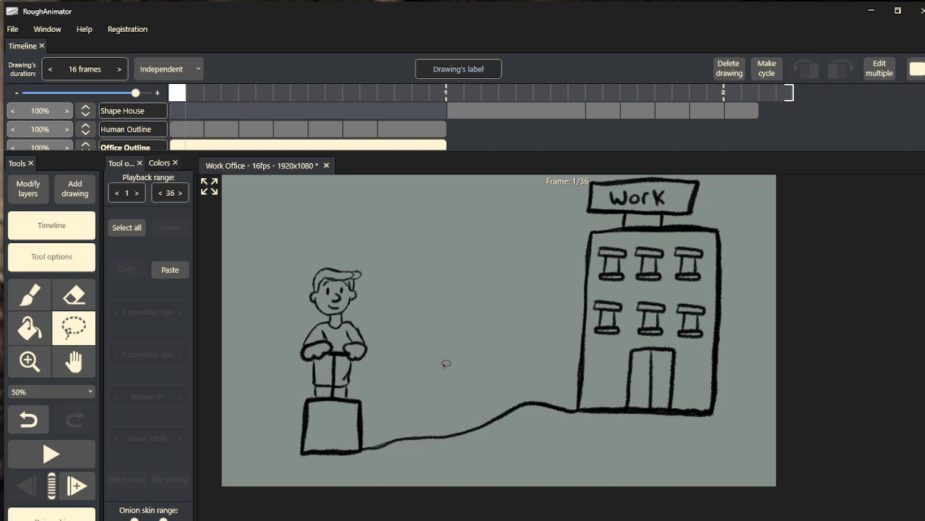
mouse_move(731, 403)
mouse_down()
mouse_move(712, 424)
mouse_move(680, 438)
mouse_move(606, 434)
mouse_move(573, 419)
mouse_move(556, 301)
mouse_move(581, 185)
mouse_move(598, 151)
mouse_move(739, 137)
mouse_move(764, 369)
mouse_up()
drag(719, 426, 694, 428)
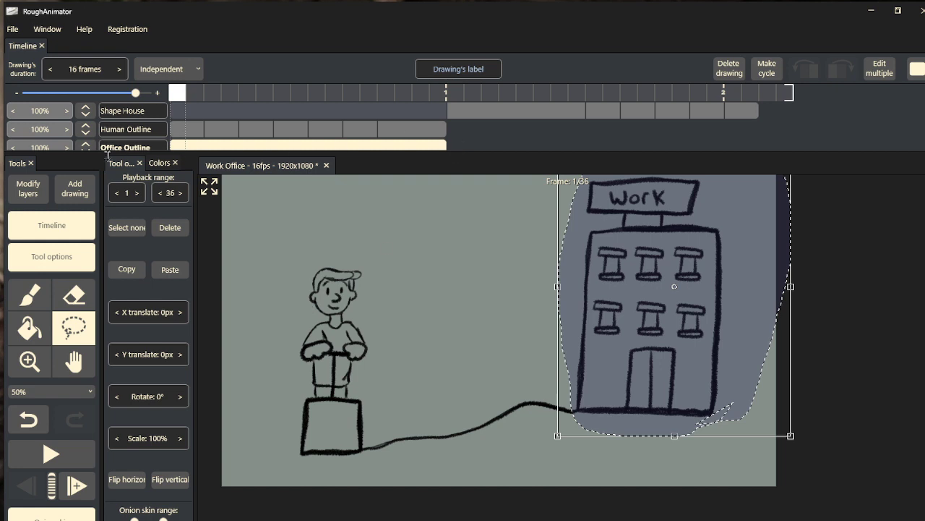
- Add a new layer directly above Shape House and extend its empty first drawing to 16 frames
click(28, 196)
click(49, 224)
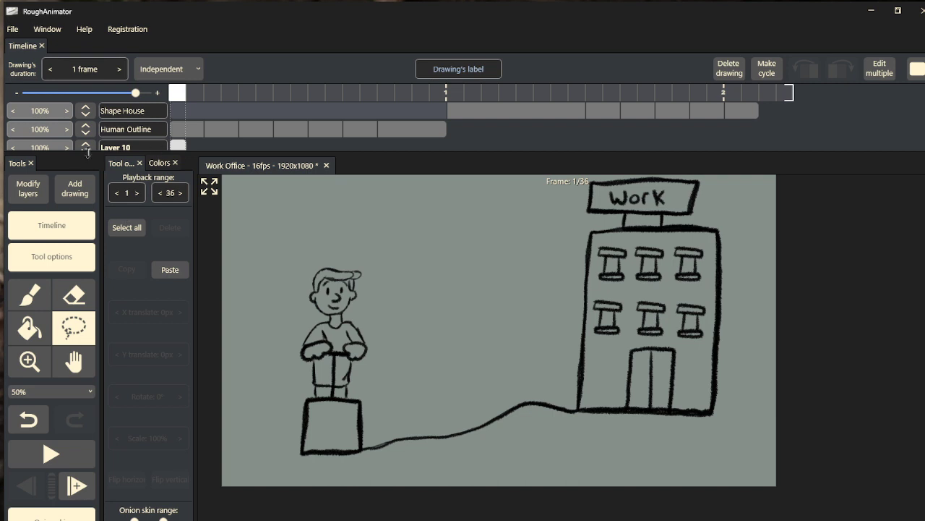
drag(87, 148, 104, 112)
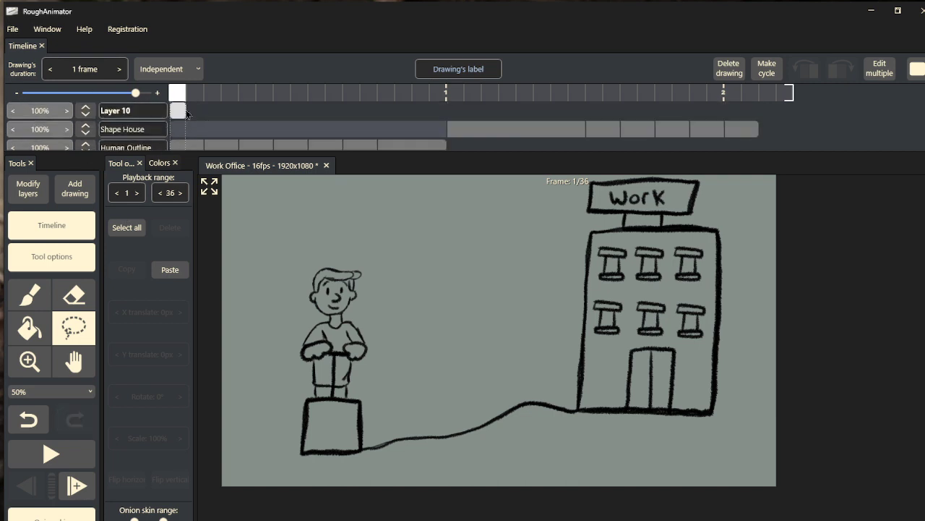
drag(186, 112, 448, 112)
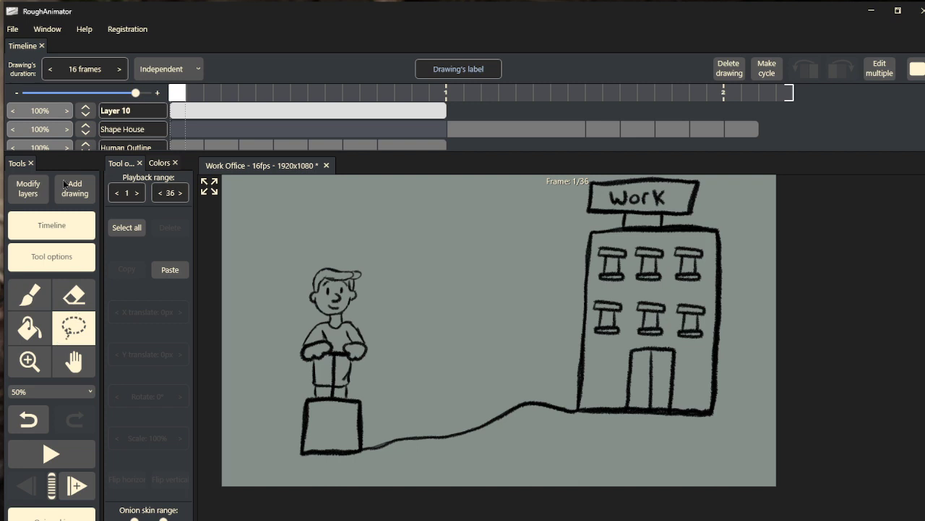
- Add an 8-frame drawing at frame 17 on the new top layer and paste the copied Work building into it
click(85, 494)
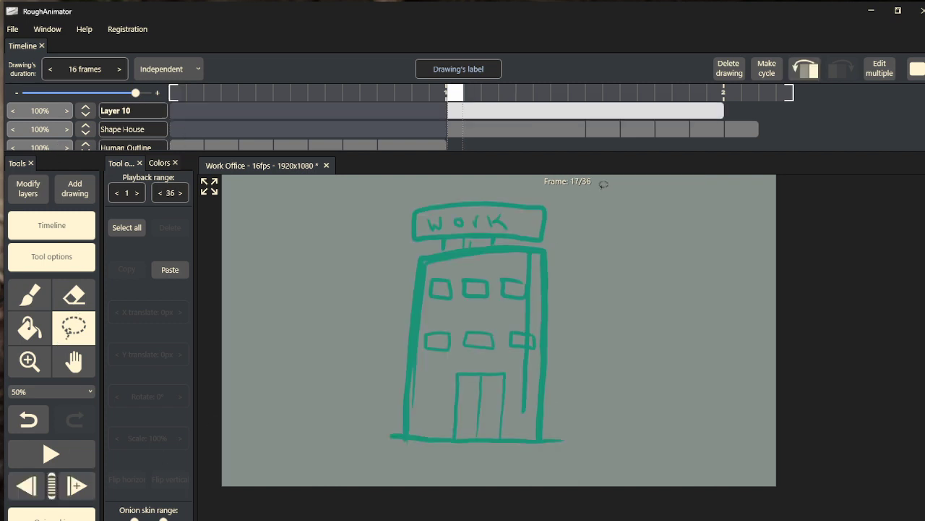
drag(720, 117, 581, 118)
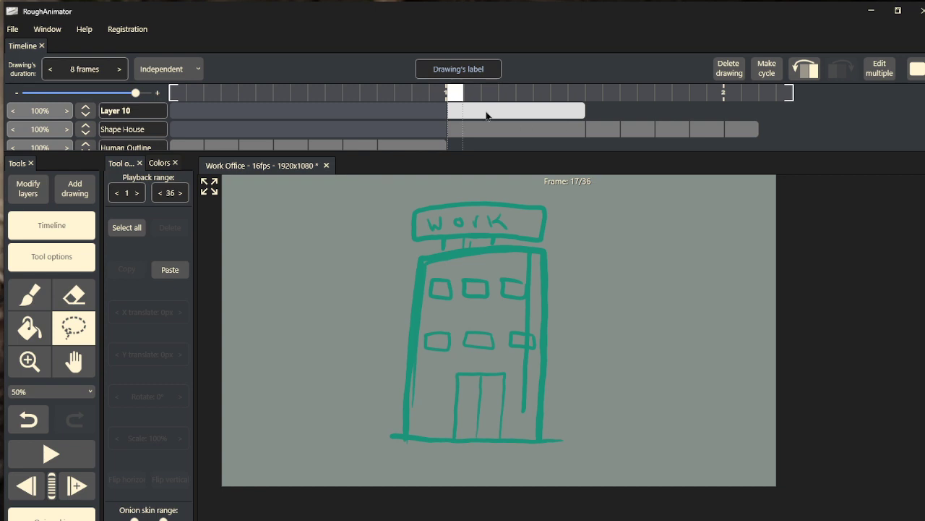
key(ctrl+v)
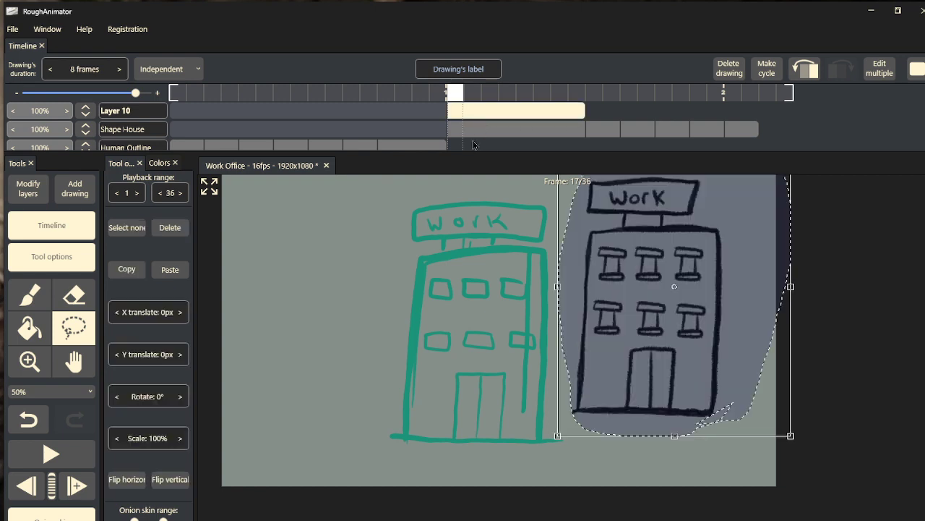
- Move the pasted Work building onto the rough building sketch at frame 17, about -600 px in X and -84 px in Y
mouse_move(645, 276)
mouse_down()
mouse_move(559, 309)
mouse_move(452, 314)
mouse_move(478, 300)
mouse_up()
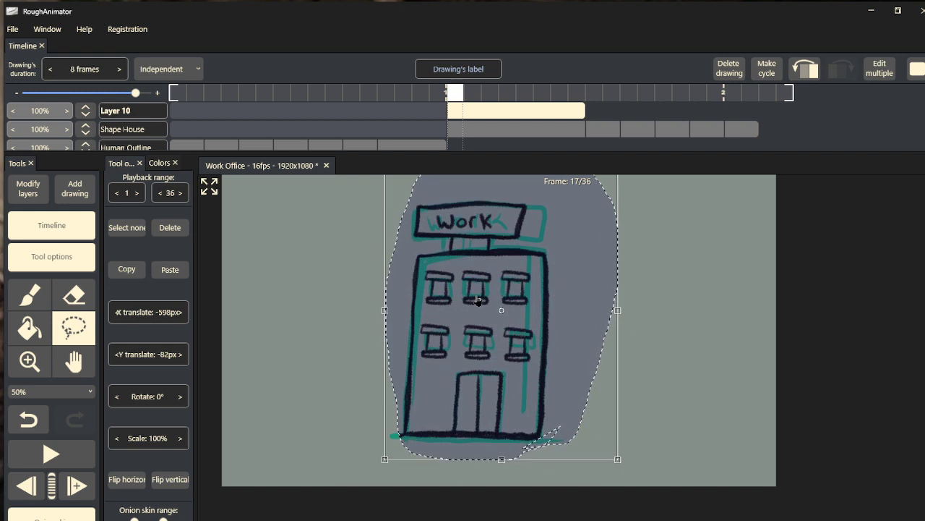
drag(478, 300, 477, 299)
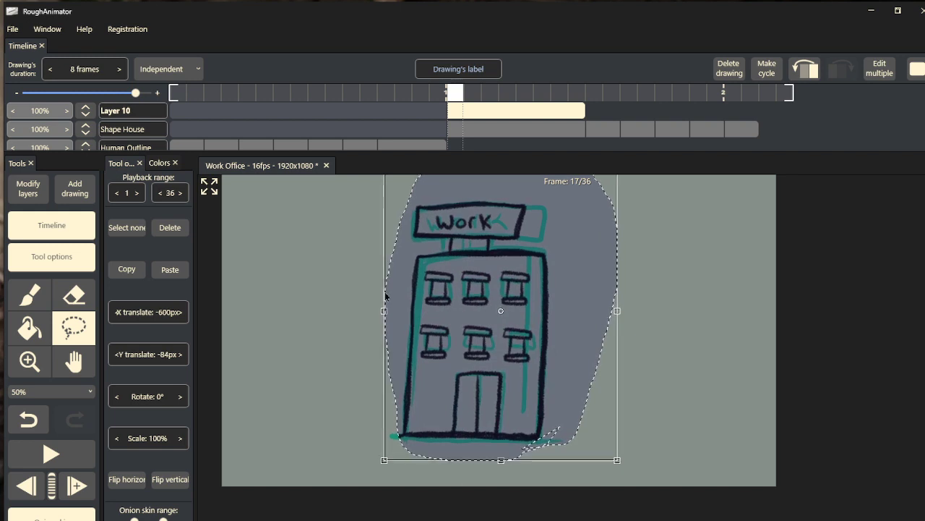
click(68, 299)
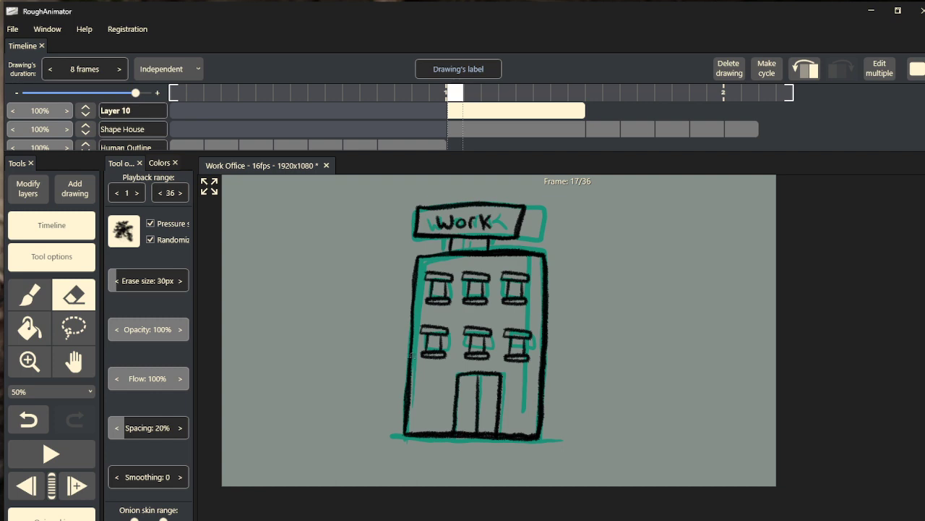
- Brush a curved black ground line from the building's lower-left corner down to the canvas's bottom edge at frame 17
click(29, 297)
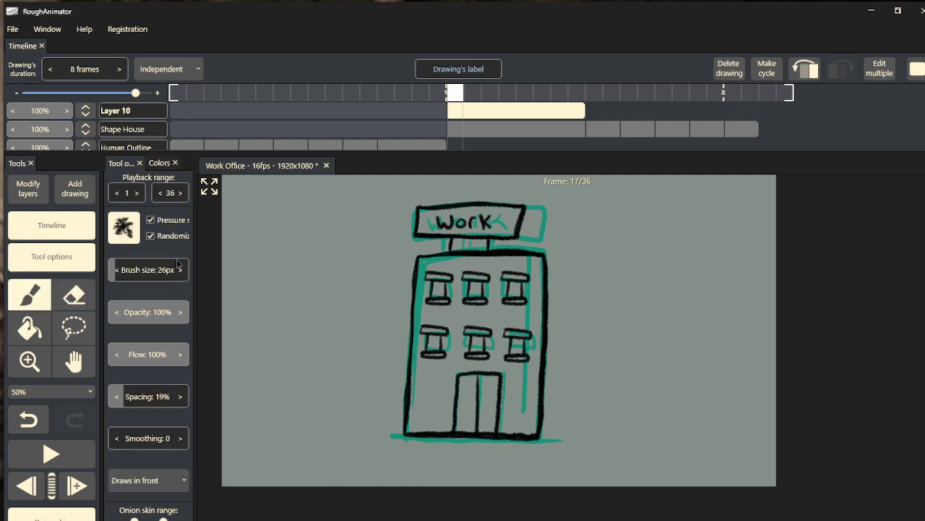
mouse_move(404, 436)
mouse_down()
mouse_move(316, 471)
mouse_move(249, 484)
mouse_up()
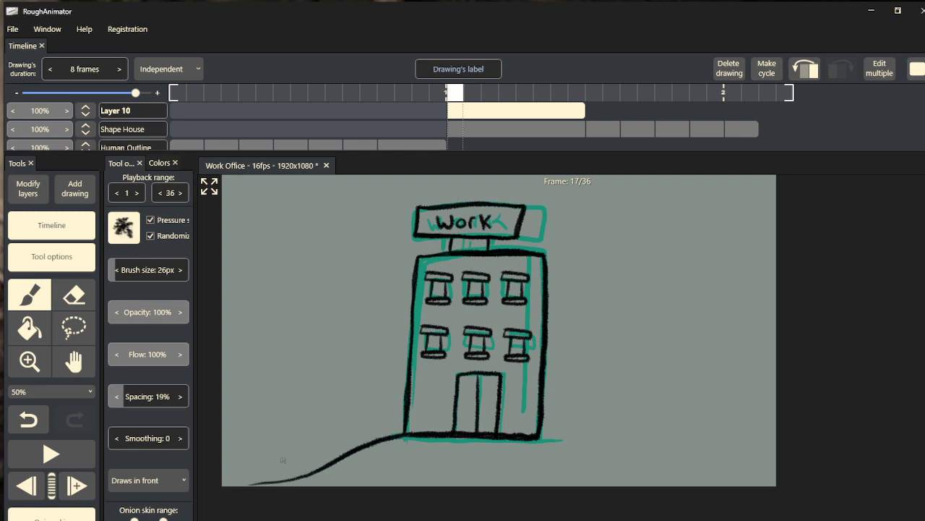
key(ctrl+z)
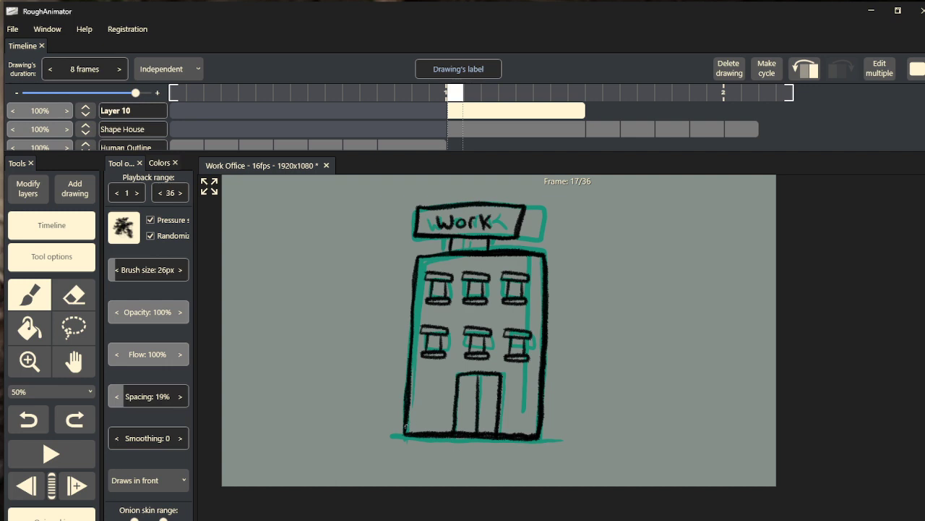
mouse_move(404, 434)
mouse_down()
mouse_move(320, 458)
mouse_move(269, 488)
mouse_up()
key(ctrl+z)
mouse_move(403, 434)
mouse_down()
mouse_move(336, 451)
mouse_move(292, 485)
mouse_move(242, 496)
mouse_up()
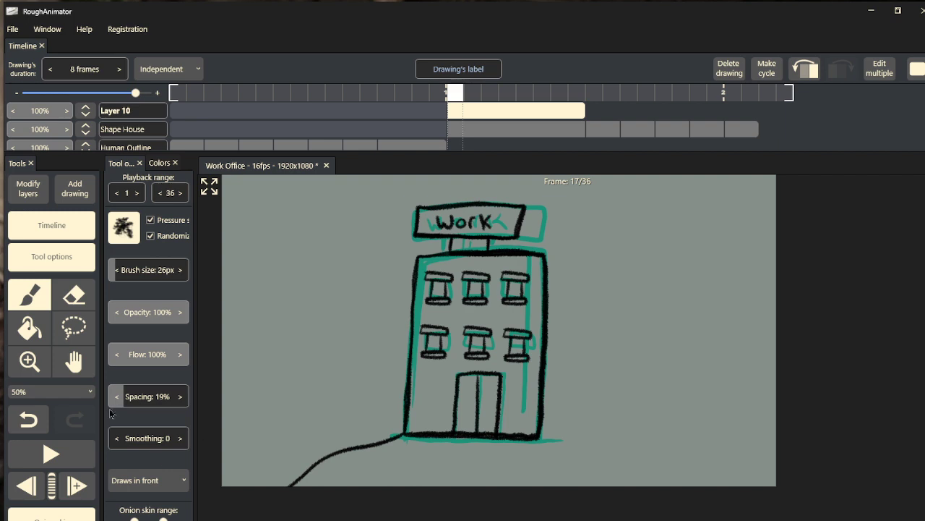
- Add a new drawing at frame 25 on Layer 10 and shorten its duration to 2 frames
scroll(450, 96, down, 1)
drag(450, 96, 516, 93)
scroll(492, 122, up, 1)
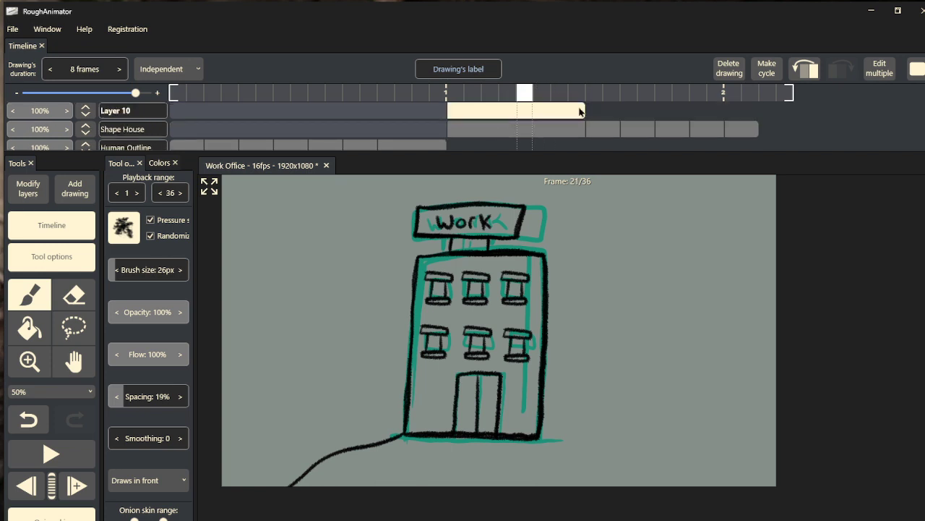
click(77, 485)
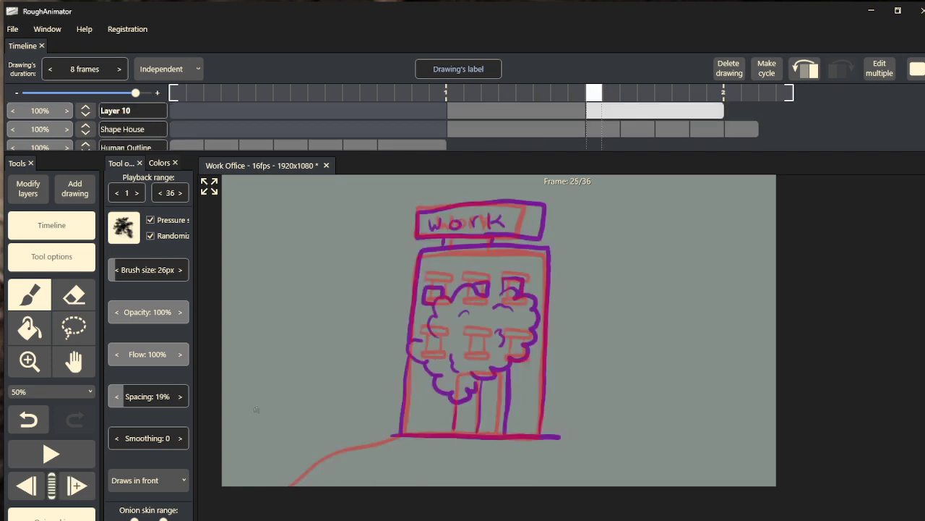
drag(724, 110, 616, 112)
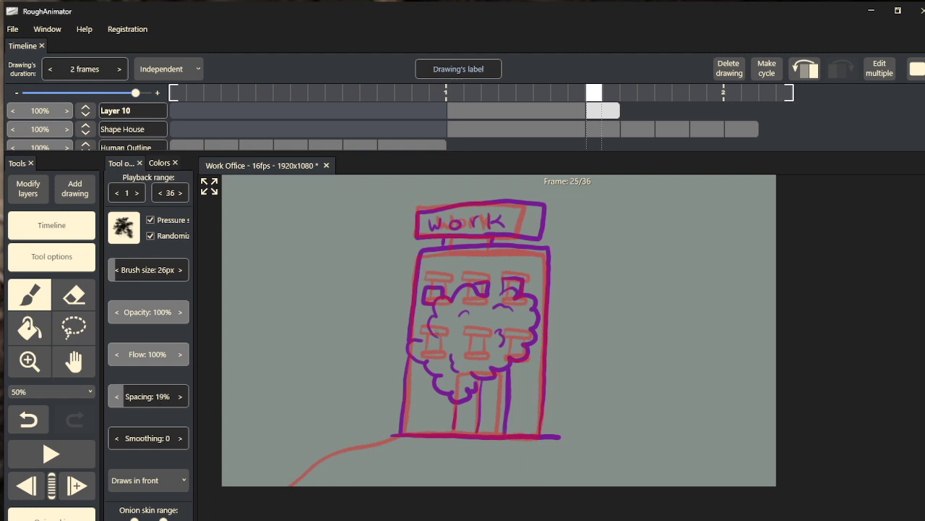
mouse_move(436, 335)
mouse_down()
mouse_move(439, 296)
mouse_move(452, 300)
mouse_move(473, 283)
mouse_move(493, 298)
mouse_up()
mouse_move(500, 295)
mouse_down()
mouse_move(534, 299)
mouse_move(534, 342)
mouse_move(519, 360)
mouse_move(508, 353)
mouse_move(488, 364)
mouse_move(492, 376)
mouse_move(472, 372)
mouse_move(458, 402)
mouse_move(408, 349)
mouse_move(421, 343)
mouse_move(409, 329)
mouse_move(425, 249)
mouse_move(549, 248)
mouse_move(537, 428)
mouse_up()
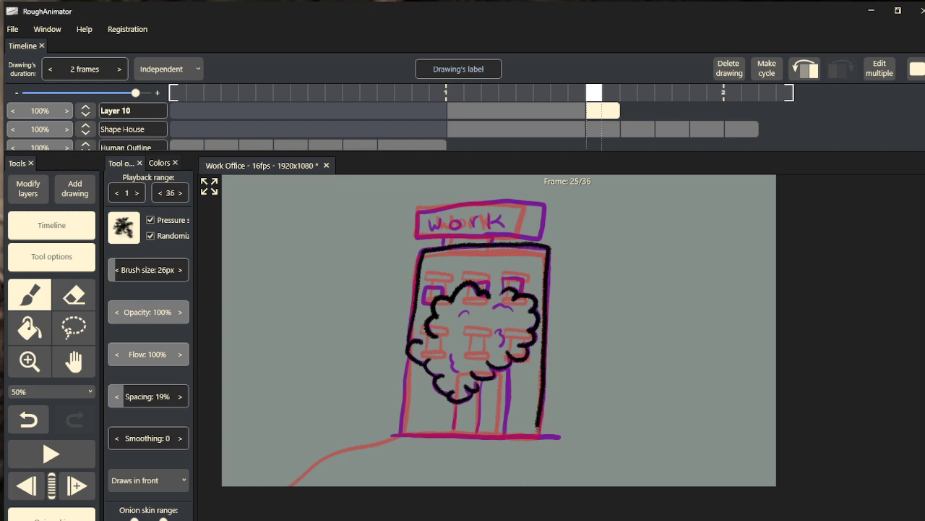
mouse_move(528, 436)
mouse_down()
mouse_move(409, 434)
mouse_move(400, 413)
mouse_move(408, 353)
mouse_up()
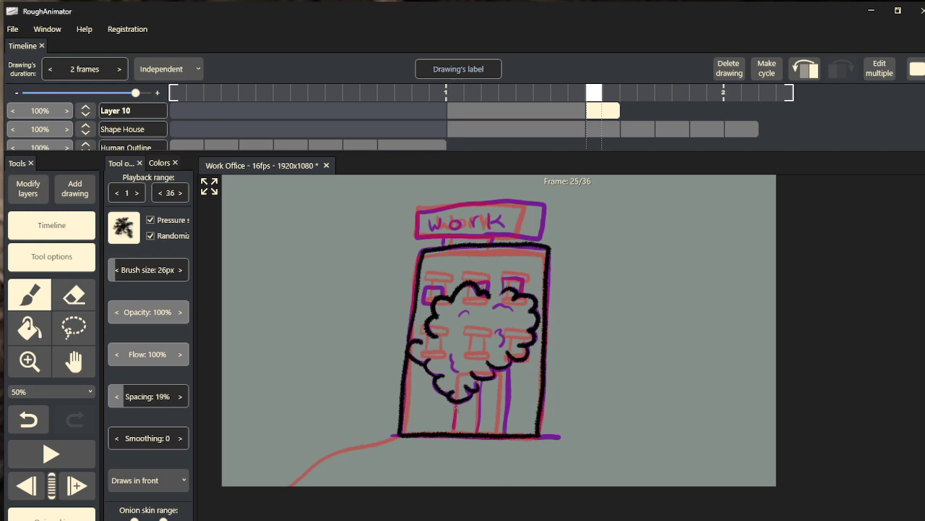
mouse_move(453, 400)
mouse_down()
mouse_move(451, 433)
mouse_move(504, 426)
mouse_move(510, 361)
mouse_move(481, 382)
mouse_move(476, 430)
mouse_up()
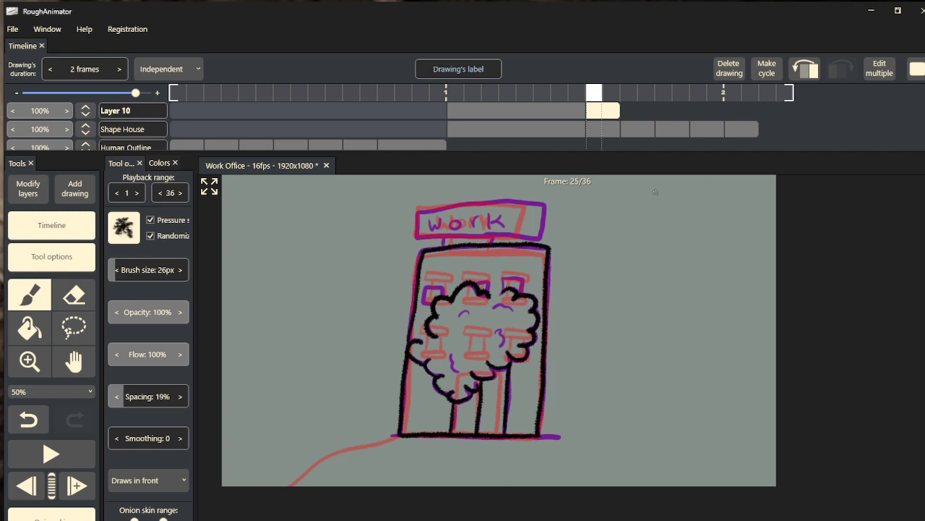
key(ctrl+z)
key(ctrl+z)
key(ctrl+z)
key(ctrl+z)
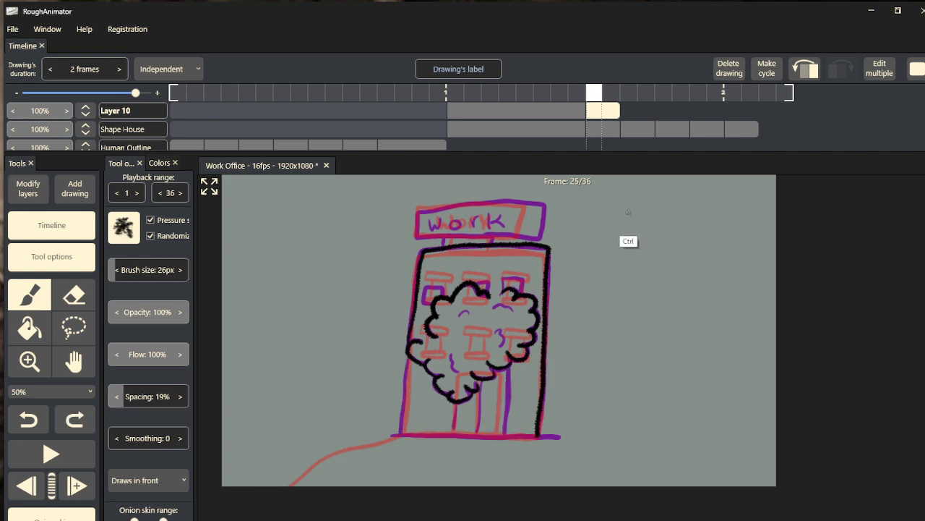
key(ctrl+z)
key(ctrl+z)
key(ctrl+z)
key(ctrl+z)
key(ctrl+z)
key(ctrl+z)
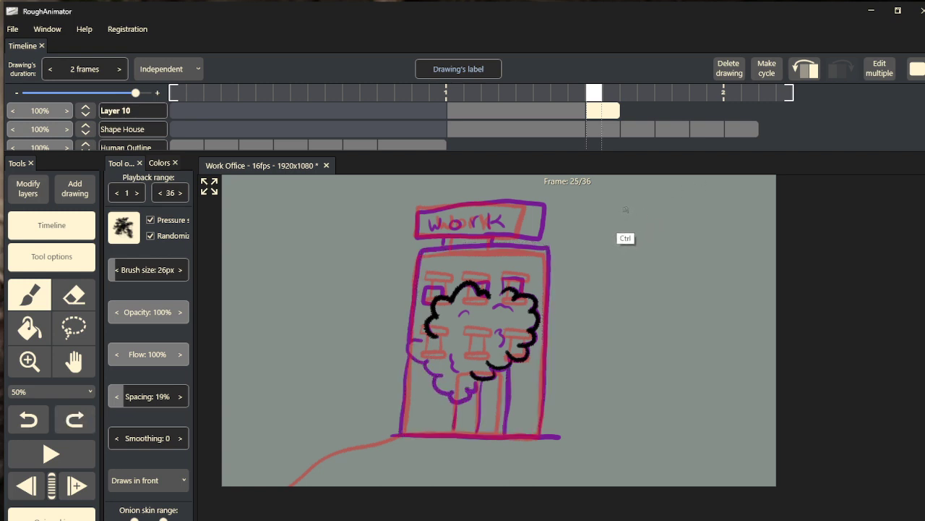
key(ctrl+z)
key(ctrl+z)
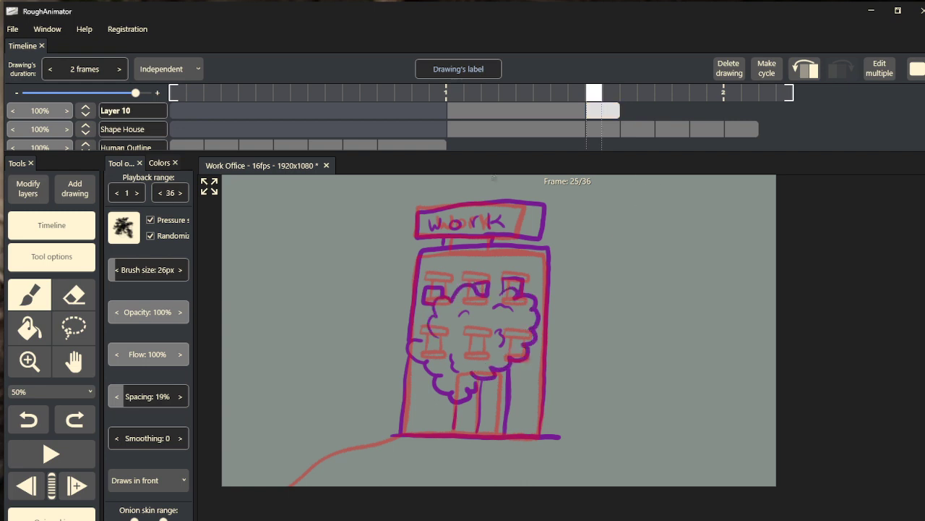
- Save the project and paste the copied Work building at frame 25, shifted about -602 px in X and -86 px in Y over the previous building
click(12, 33)
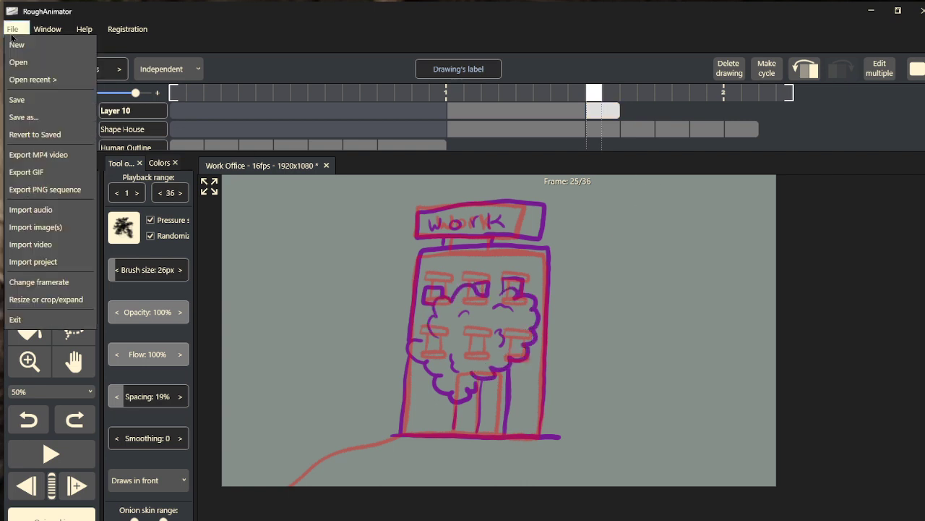
click(36, 107)
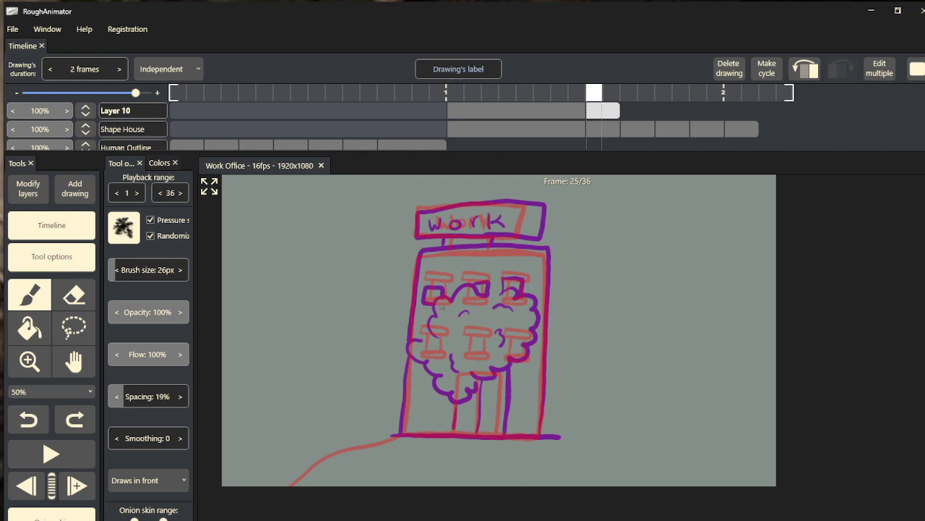
key(ctrl+v)
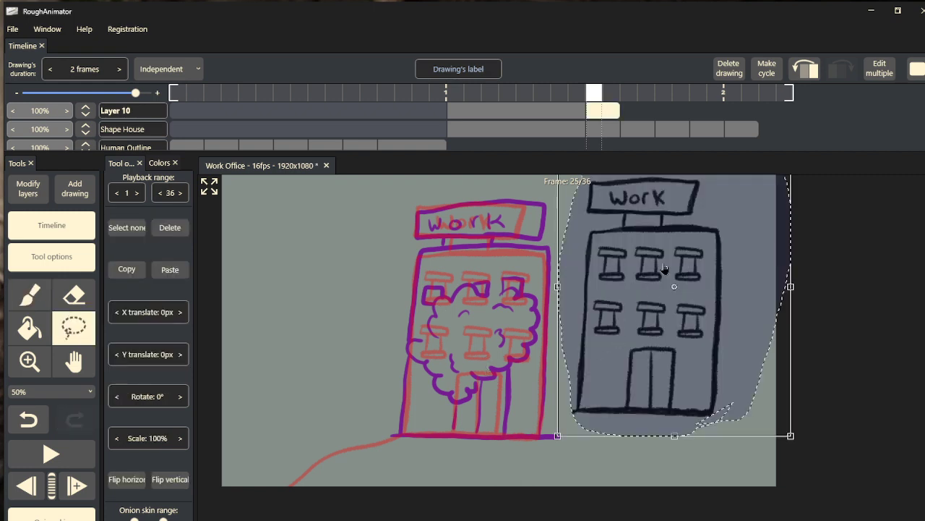
mouse_move(668, 277)
mouse_down()
mouse_move(485, 299)
mouse_move(500, 295)
mouse_move(498, 303)
mouse_up()
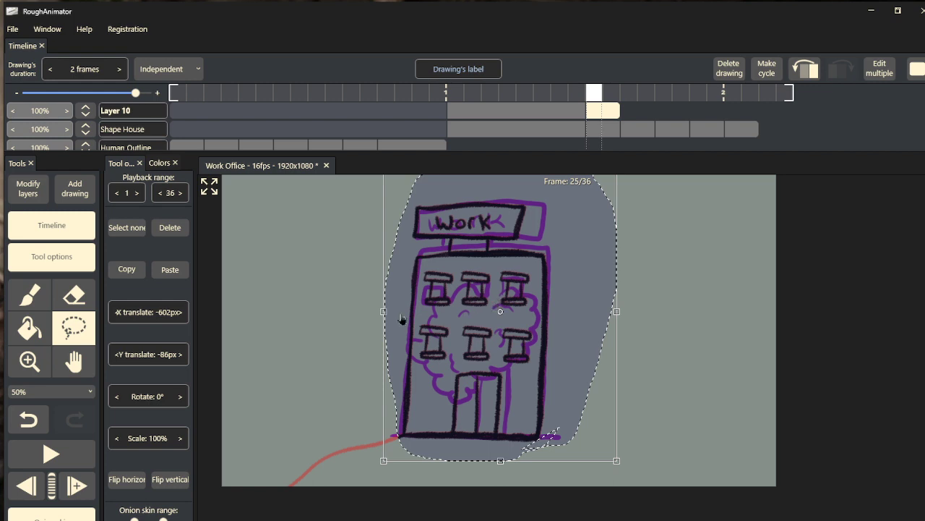
click(38, 301)
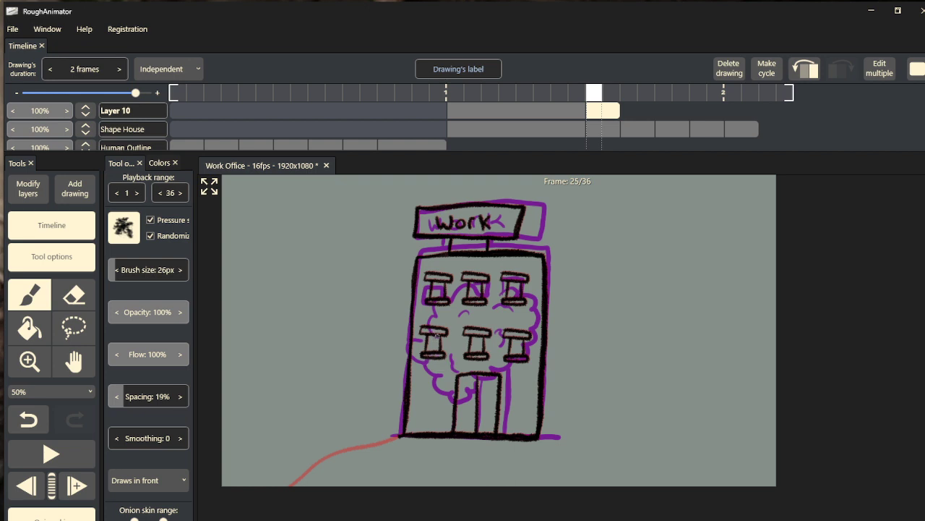
mouse_move(431, 329)
mouse_down()
mouse_move(434, 303)
mouse_move(451, 303)
mouse_move(466, 285)
mouse_move(534, 304)
mouse_move(531, 336)
mouse_up()
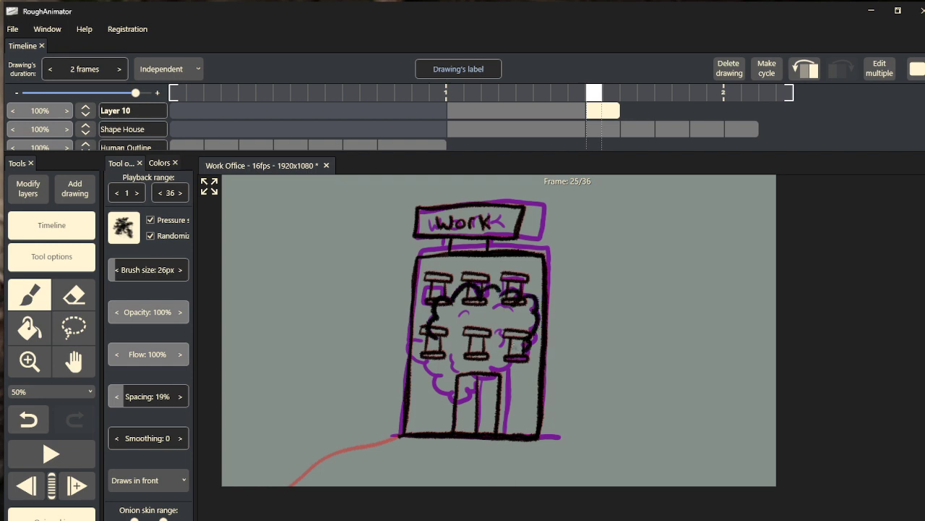
key(ctrl+z)
key(ctrl+z)
key(ctrl+z)
key(ctrl+z)
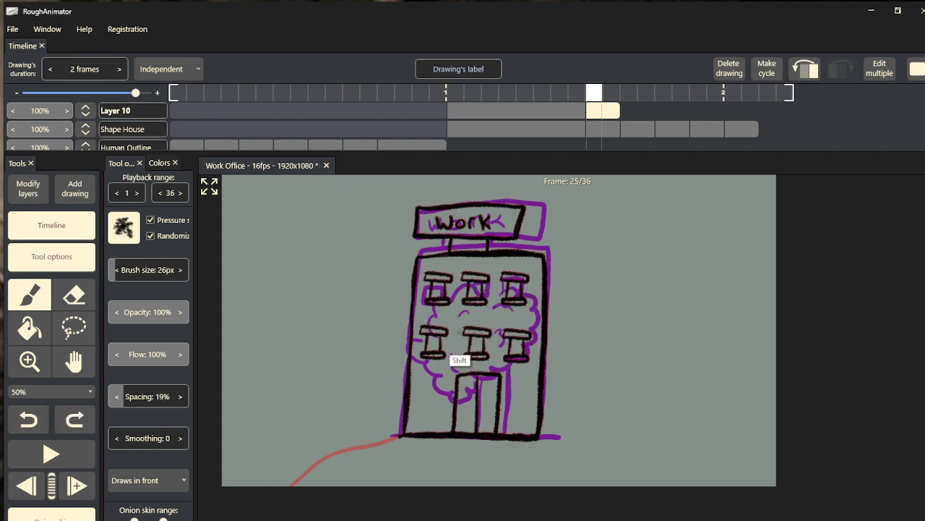
- Erase the lower row of windows and the bottoms of the upper windows where the smoke cloud covers the frame 25 building
key(e)
mouse_move(444, 339)
mouse_down()
mouse_move(469, 335)
mouse_move(472, 348)
mouse_move(512, 340)
mouse_move(512, 357)
mouse_move(520, 355)
mouse_move(517, 295)
mouse_up()
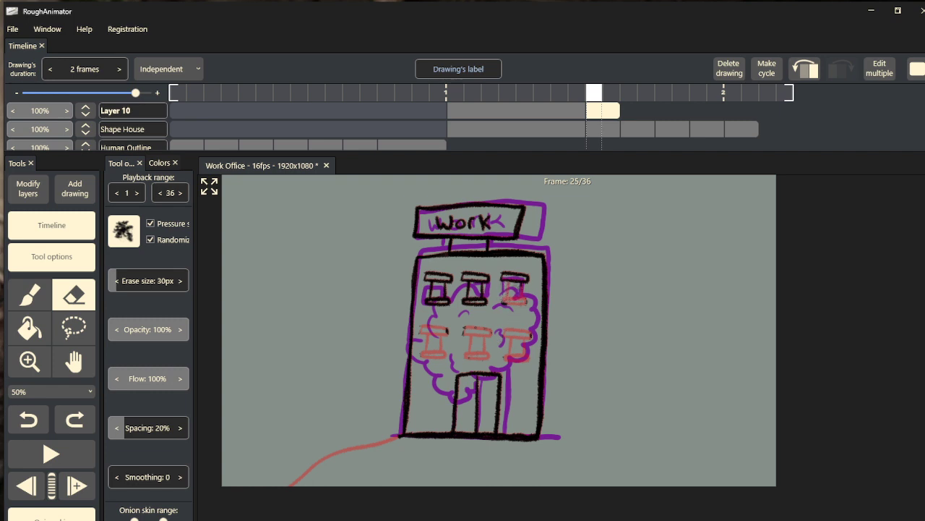
drag(503, 298, 426, 301)
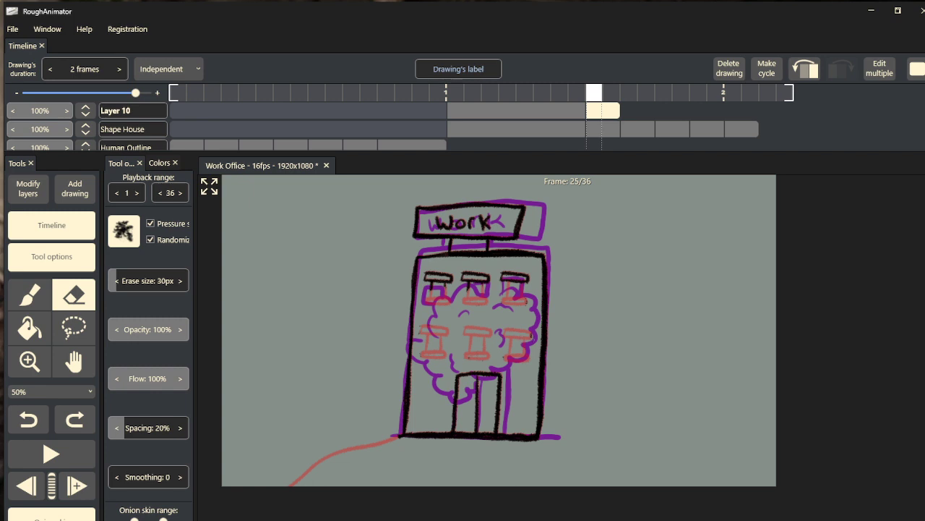
click(453, 307)
- Trace the smoke cloud with its inner puffs in black over the frame 25 building, erasing the door top inside the cloud
key(b)
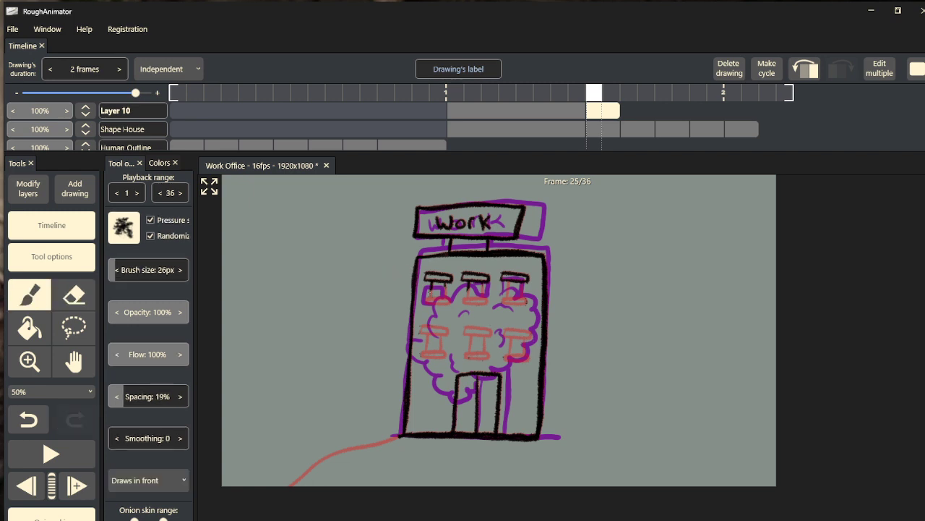
mouse_move(435, 334)
mouse_down()
mouse_move(469, 285)
mouse_move(487, 303)
mouse_move(535, 300)
mouse_move(526, 345)
mouse_move(481, 377)
mouse_move(467, 363)
mouse_move(477, 382)
mouse_move(448, 394)
mouse_up()
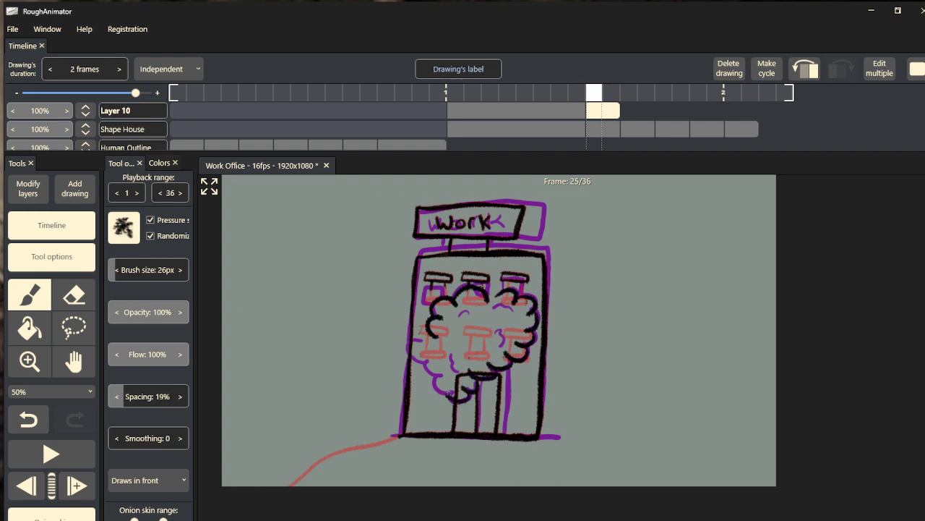
key(e)
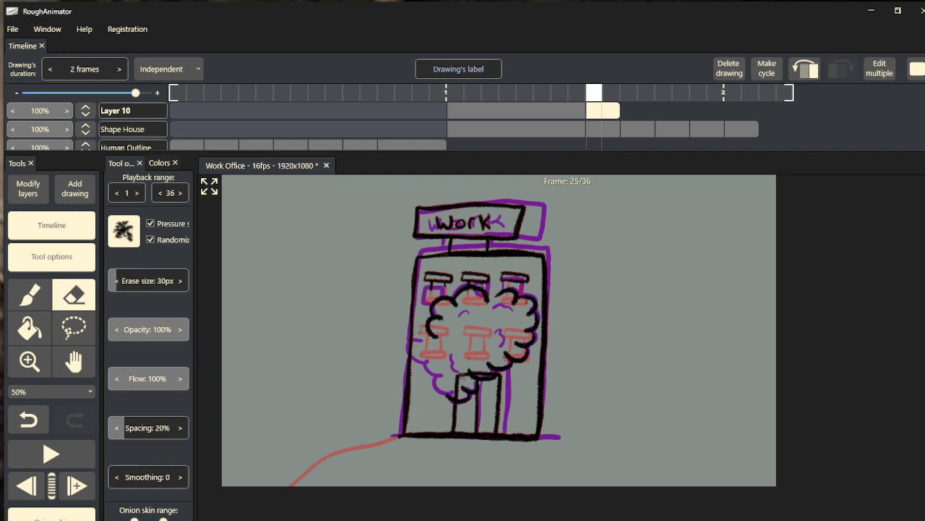
mouse_move(459, 389)
mouse_down()
mouse_move(467, 376)
mouse_move(489, 376)
mouse_up()
key(b)
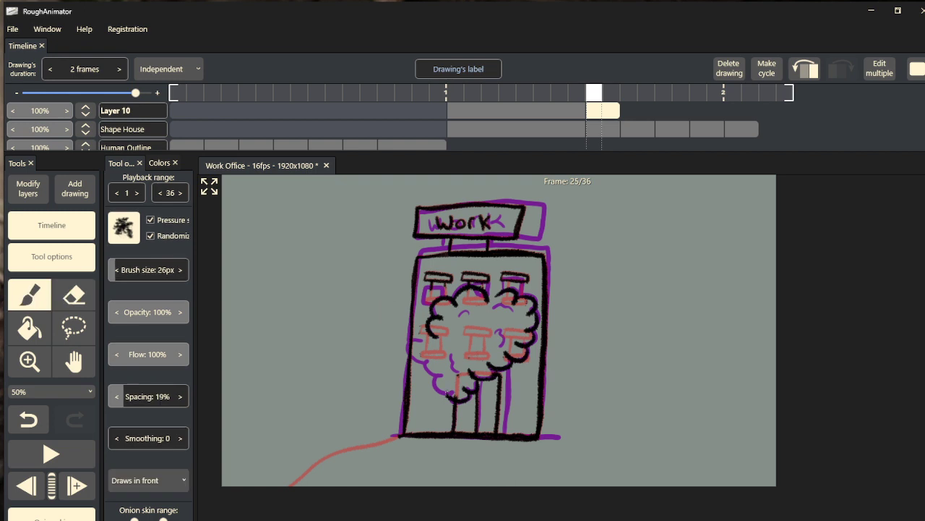
mouse_move(450, 394)
mouse_down()
mouse_move(410, 356)
mouse_move(422, 338)
mouse_move(413, 340)
mouse_up()
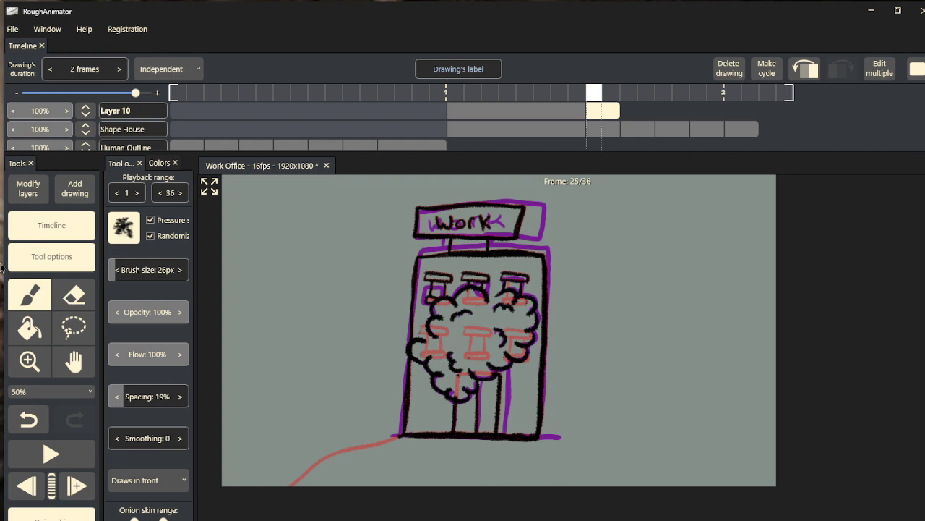
- Lasso and copy the Work building with its smoke cloud in the frame 25 drawing
click(75, 330)
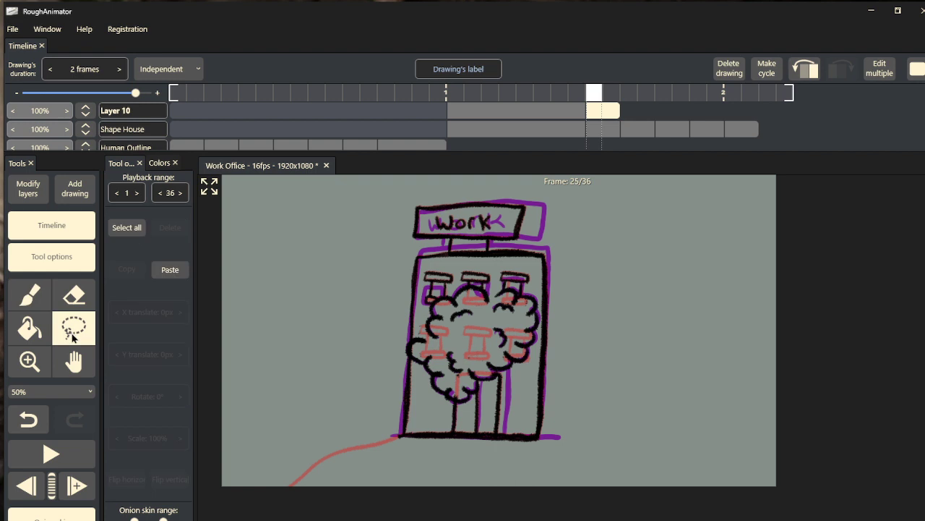
mouse_move(441, 187)
mouse_down()
mouse_move(371, 219)
mouse_move(350, 395)
mouse_move(416, 447)
mouse_move(561, 459)
mouse_move(622, 394)
mouse_move(630, 267)
mouse_move(591, 205)
mouse_move(532, 177)
mouse_move(457, 173)
mouse_move(396, 201)
mouse_up()
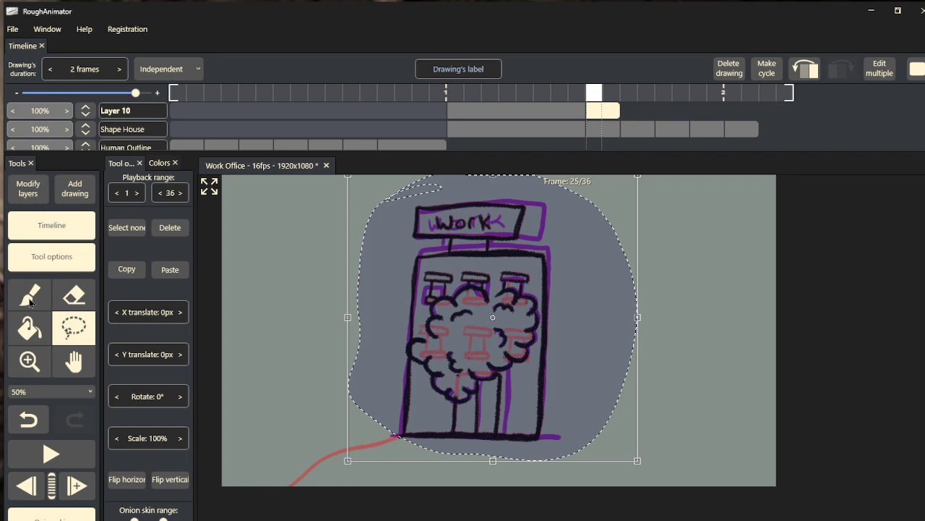
key(ctrl)
click(42, 307)
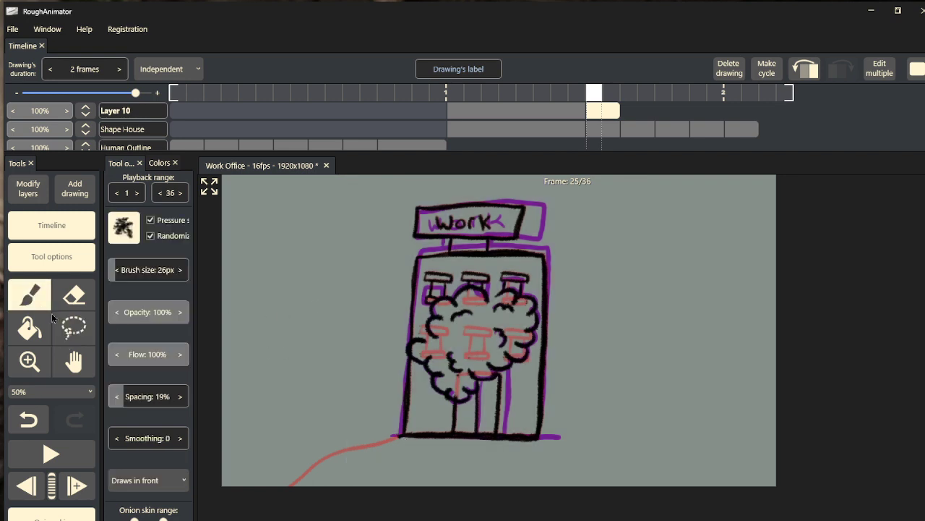
- Trace the curved ground line at the building's lower-left corner in frame 25 and add a 2-frame drawing at frame 27
mouse_move(403, 432)
mouse_down()
mouse_move(331, 455)
mouse_move(277, 494)
mouse_up()
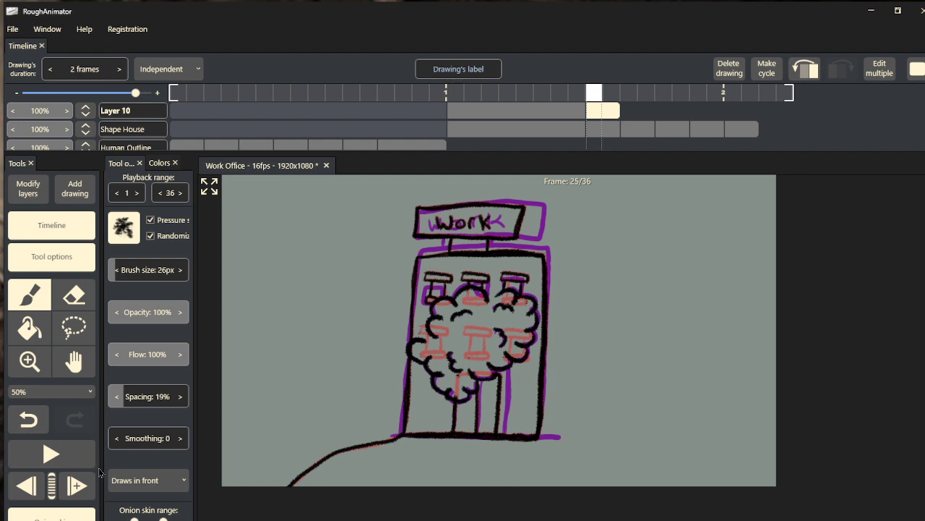
click(85, 490)
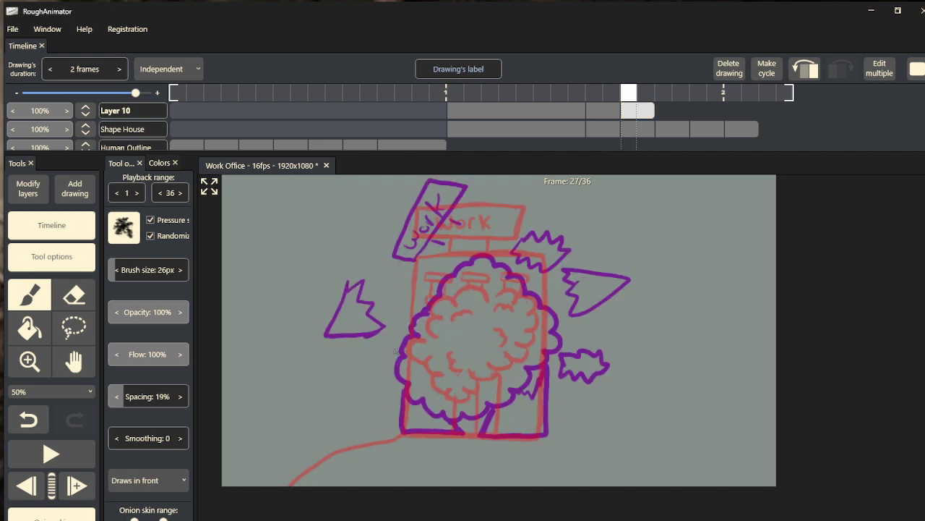
- Trace the two broken wall pieces at the building's base and the curved ground line in black at frame 27
mouse_move(402, 394)
mouse_down()
mouse_move(401, 430)
mouse_move(412, 434)
mouse_move(463, 433)
mouse_move(454, 424)
mouse_move(495, 408)
mouse_move(480, 434)
mouse_move(530, 437)
mouse_move(543, 428)
mouse_move(548, 364)
mouse_move(525, 392)
mouse_up()
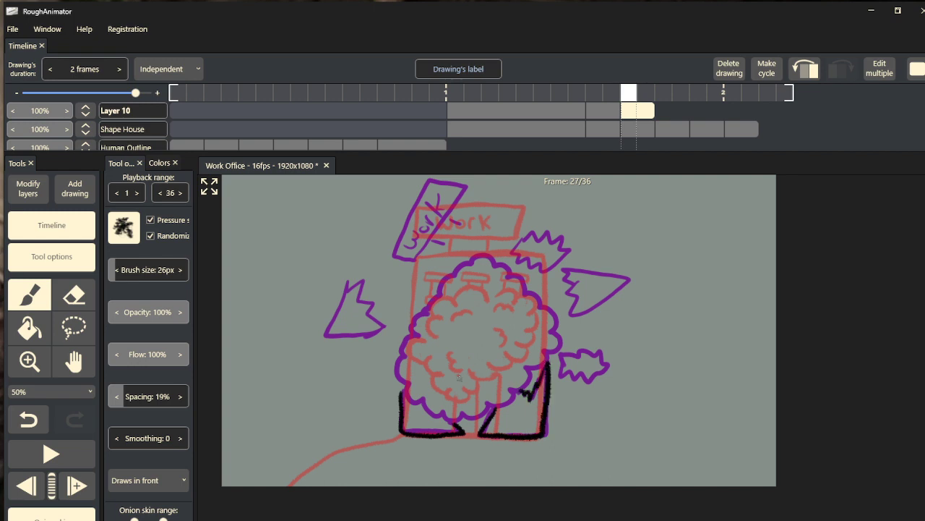
mouse_move(400, 428)
mouse_down()
mouse_move(326, 457)
mouse_move(288, 485)
mouse_up()
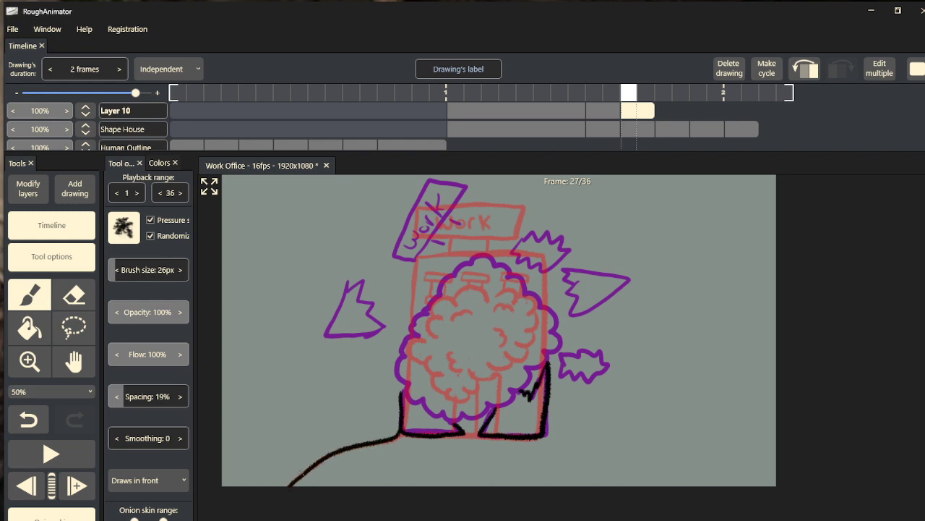
- Trace the enlarged smoke cloud's scalloped outline and add curved inner puffs in black at frame 27
mouse_move(424, 399)
mouse_down()
mouse_move(401, 358)
mouse_move(420, 316)
mouse_move(435, 317)
mouse_move(431, 302)
mouse_move(462, 263)
mouse_move(502, 261)
mouse_move(506, 276)
mouse_move(521, 278)
mouse_move(524, 297)
mouse_move(553, 312)
mouse_move(555, 350)
mouse_move(542, 365)
mouse_move(526, 360)
mouse_move(525, 387)
mouse_move(506, 393)
mouse_move(509, 404)
mouse_move(487, 402)
mouse_move(471, 417)
mouse_move(457, 401)
mouse_move(454, 419)
mouse_move(423, 400)
mouse_up()
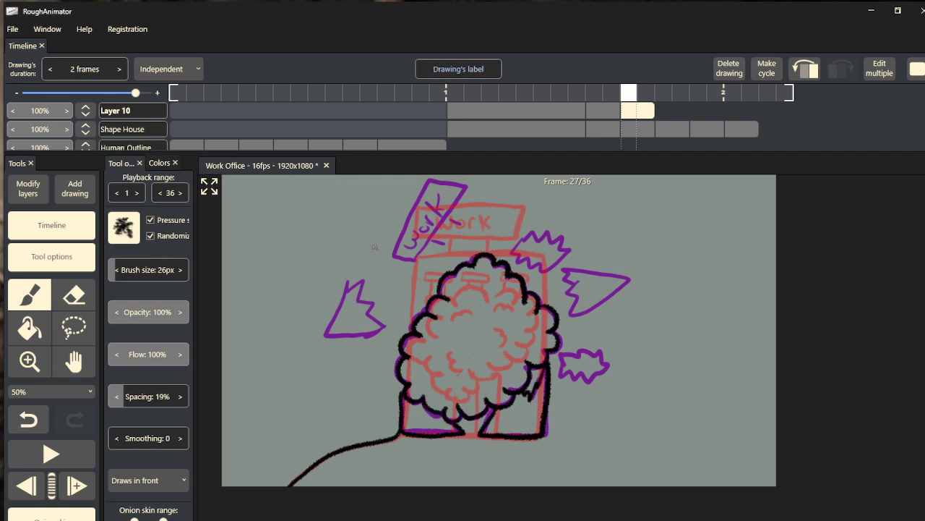
mouse_move(477, 354)
mouse_down()
mouse_move(493, 352)
mouse_move(496, 373)
mouse_up()
drag(511, 340, 530, 344)
drag(480, 285, 465, 303)
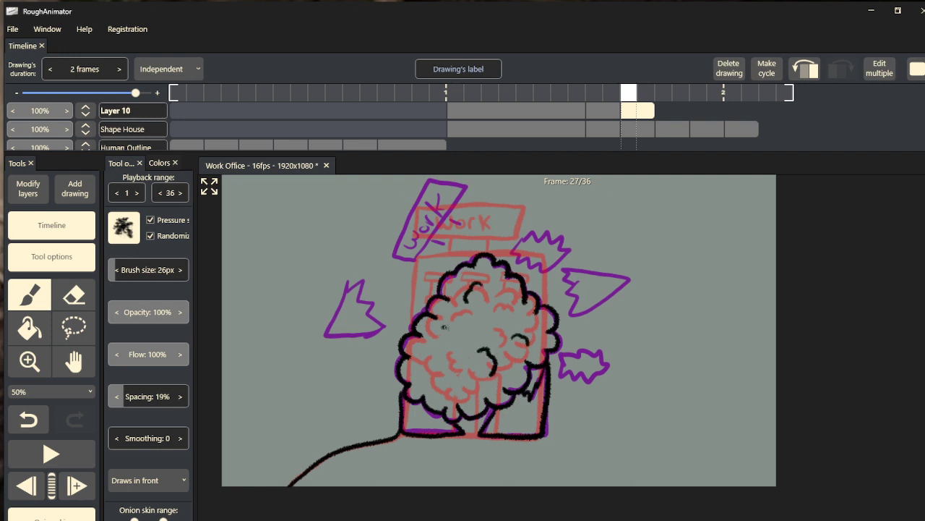
drag(445, 369, 469, 373)
mouse_move(490, 318)
mouse_down()
mouse_move(508, 320)
mouse_move(502, 285)
mouse_move(493, 290)
mouse_up()
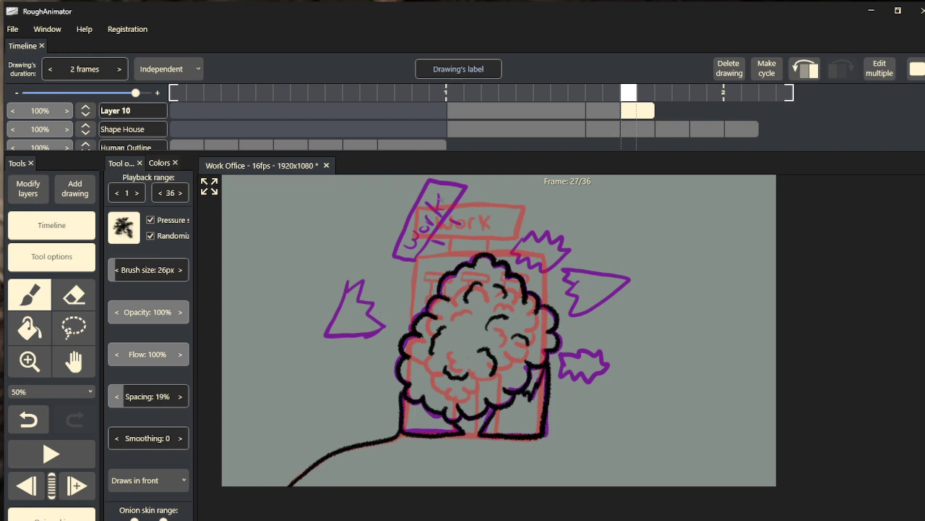
- Lasso and copy the Work sign with its posts from the frame 25 drawing and paste it into the frame 27 drawing
drag(413, 257, 456, 208)
key(ctrl+z)
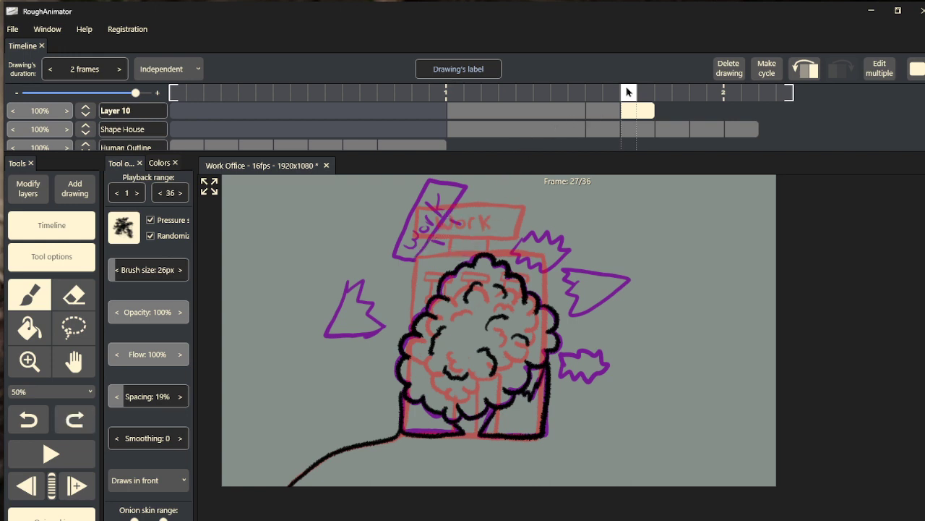
drag(626, 94, 609, 93)
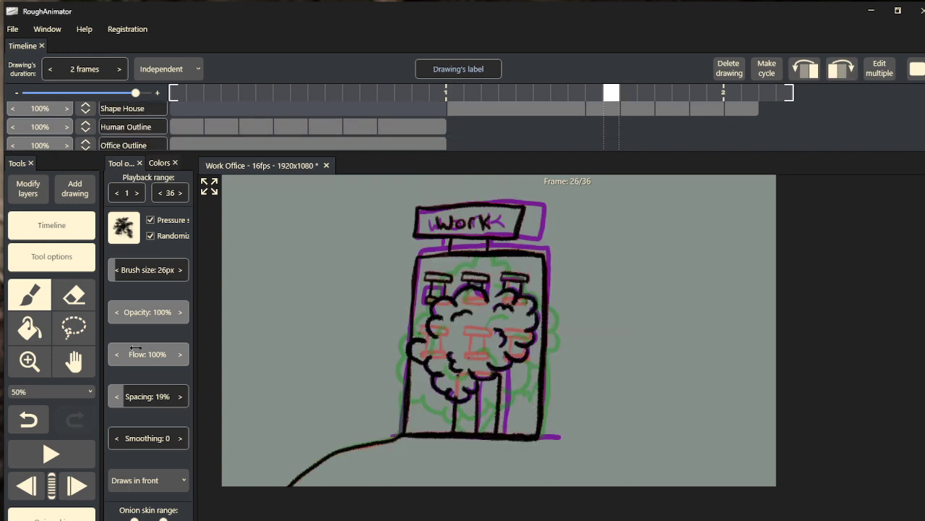
click(76, 329)
mouse_move(415, 197)
mouse_down()
mouse_move(413, 246)
mouse_move(515, 255)
mouse_move(527, 248)
mouse_move(536, 204)
mouse_move(517, 189)
mouse_move(477, 187)
mouse_move(437, 190)
mouse_move(401, 211)
mouse_up()
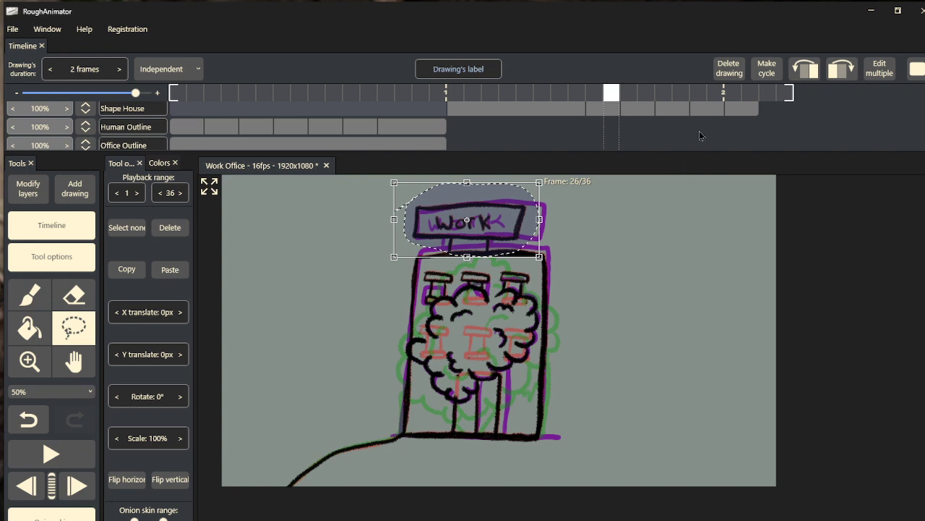
key(ctrl+v)
click(649, 111)
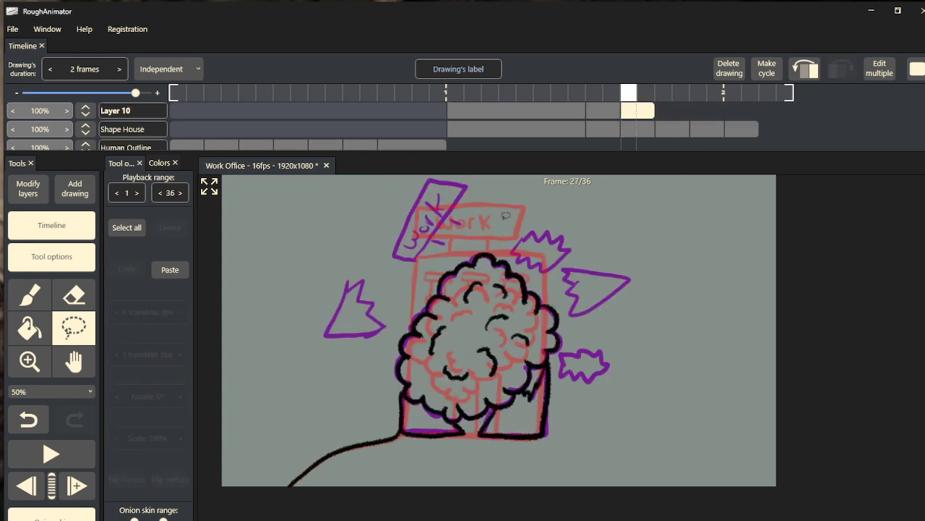
key(ctrl+v)
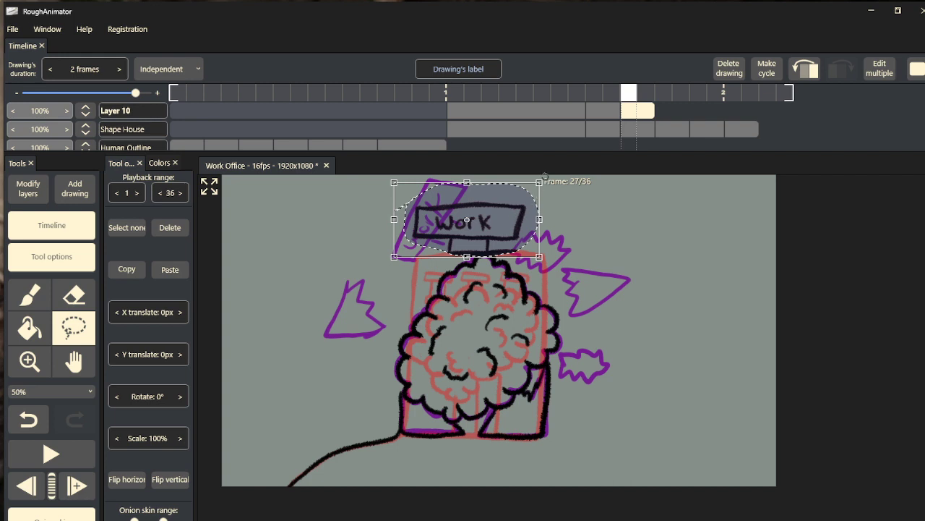
- Rotate the pasted Work sign to -65°, scale it to 79% and place it over the tilted purple sign
drag(546, 265, 389, 237)
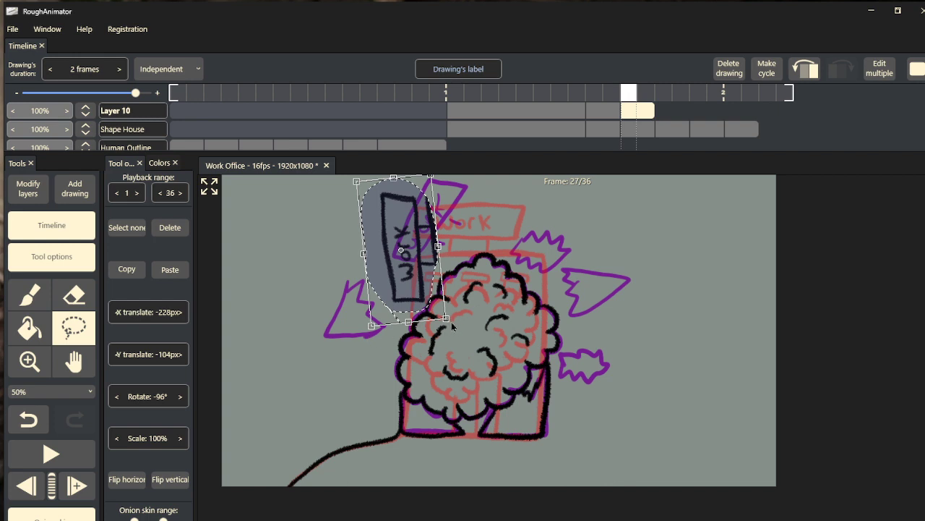
mouse_move(452, 323)
mouse_down()
mouse_move(389, 338)
mouse_move(408, 338)
mouse_up()
mouse_move(423, 252)
mouse_down()
mouse_move(448, 233)
mouse_move(436, 249)
mouse_move(435, 238)
mouse_up()
scroll(436, 249, down, 2)
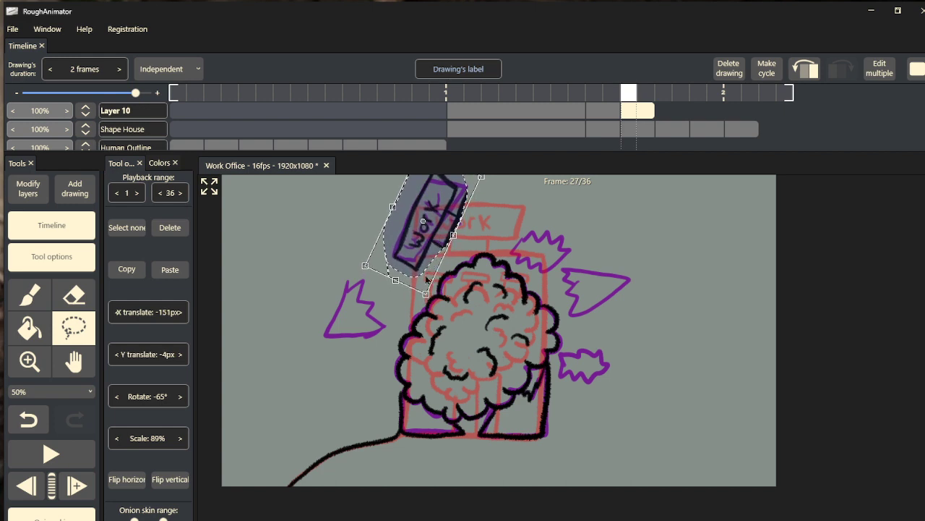
scroll(425, 294, down, 3)
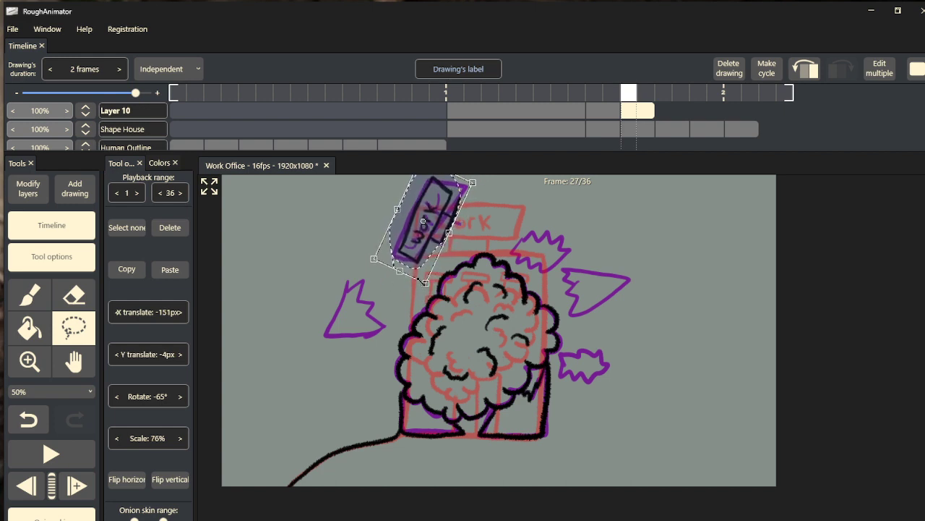
scroll(426, 281, up, 1)
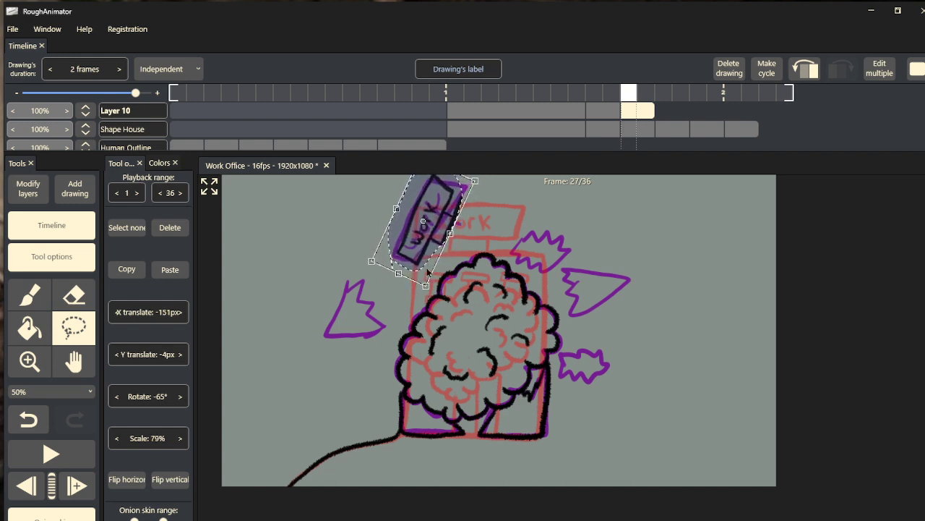
drag(430, 224, 431, 219)
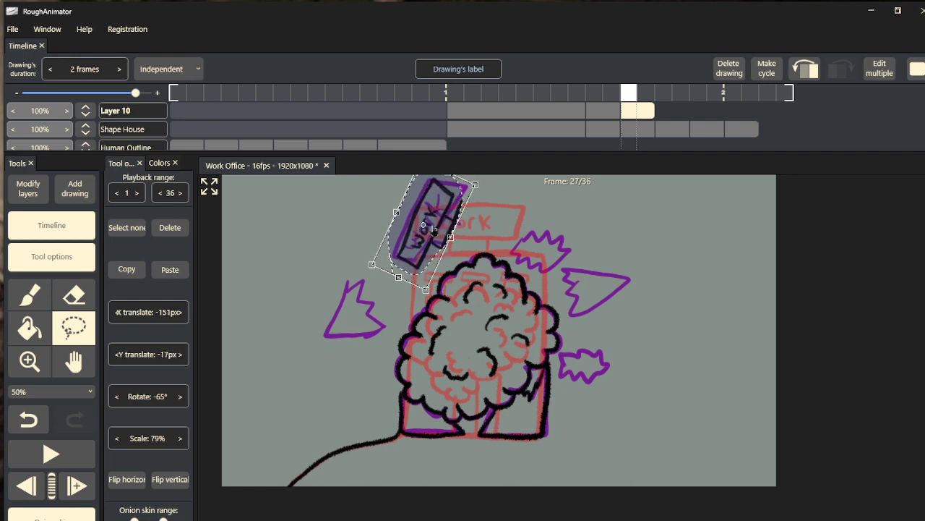
click(470, 219)
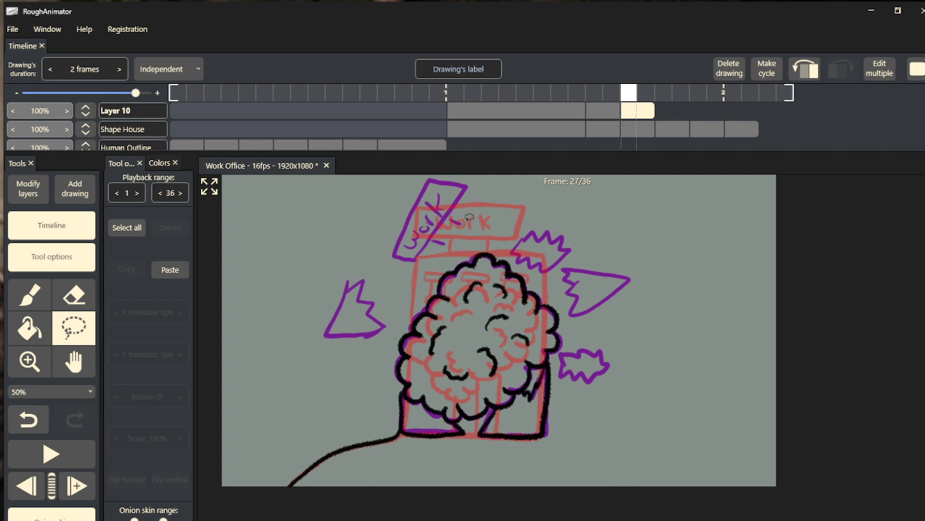
key(ctrl+z)
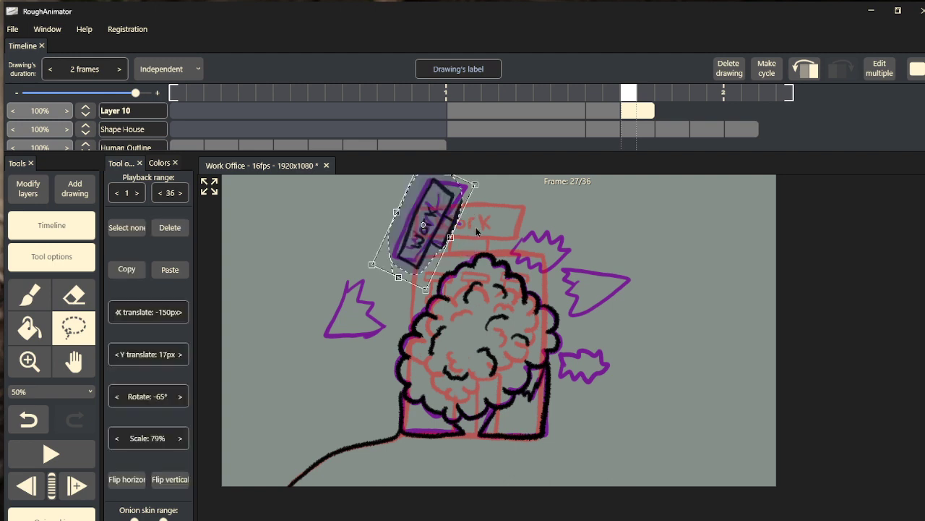
click(478, 219)
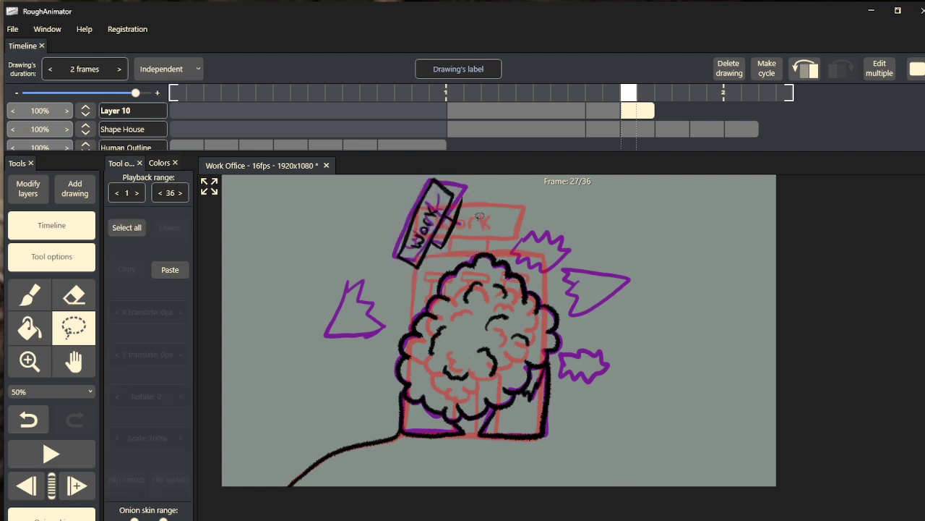
- Erase the leftover roof line at the ends of the tilted sign's posts and lasso the cleaned sign
key(e)
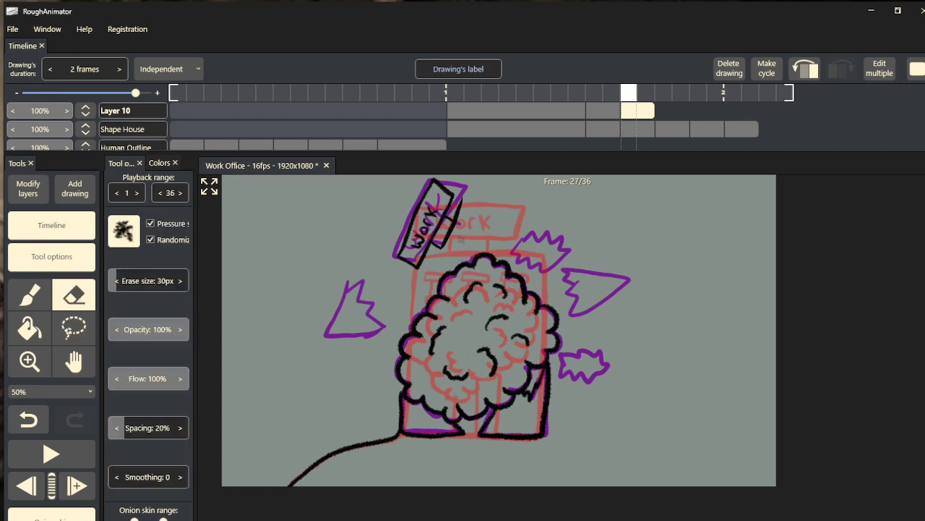
drag(446, 239, 458, 213)
click(87, 329)
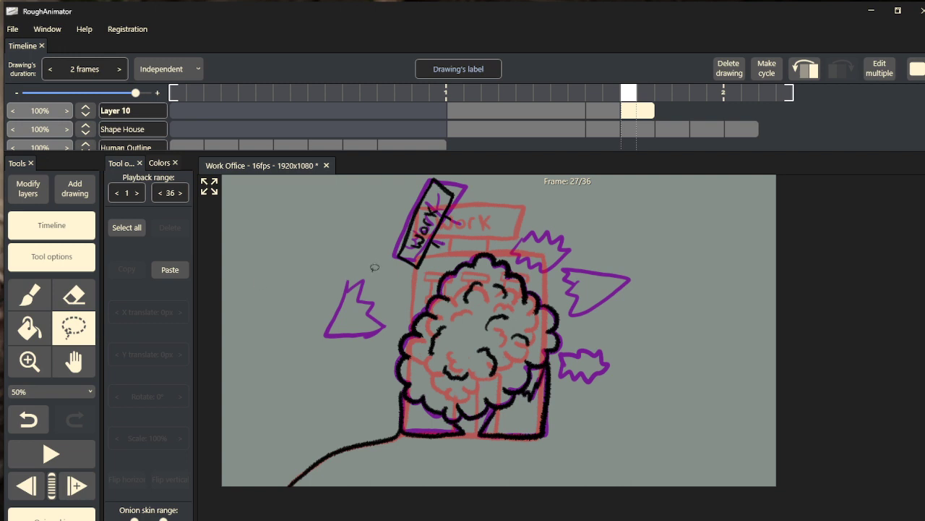
mouse_move(455, 243)
mouse_down()
mouse_move(425, 275)
mouse_move(397, 273)
mouse_move(381, 248)
mouse_move(399, 207)
mouse_move(434, 173)
mouse_move(466, 227)
mouse_up()
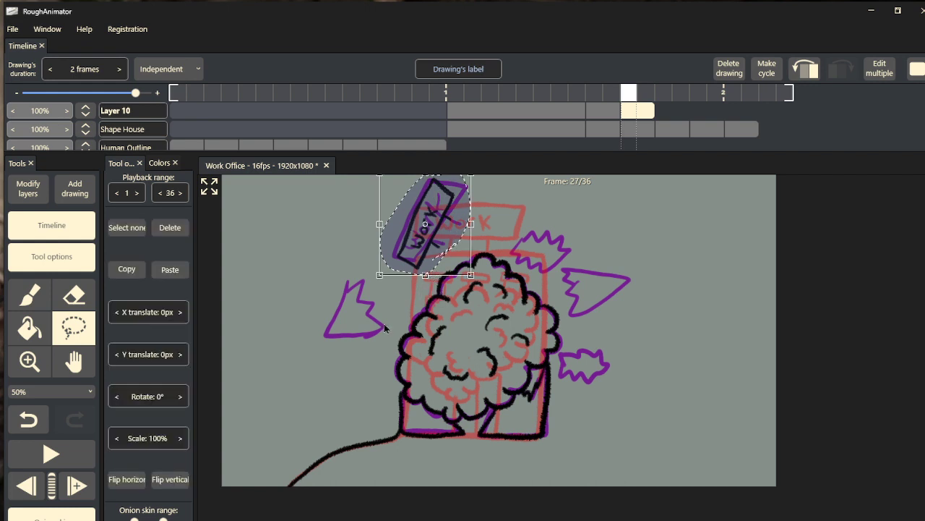
- Trace the four jagged debris pieces around the smoke cloud in black with the 26 px brush at frame 27
click(32, 301)
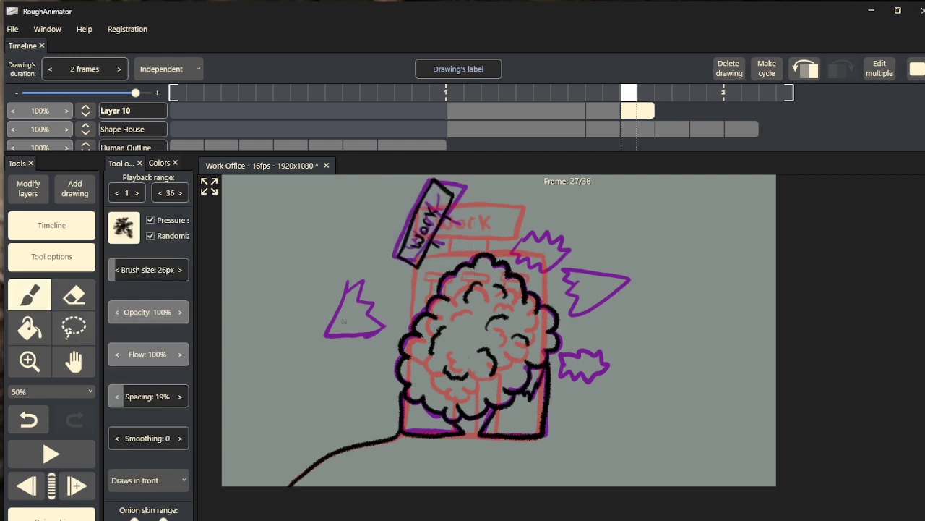
mouse_move(324, 335)
mouse_down()
mouse_move(351, 287)
mouse_move(363, 291)
mouse_up()
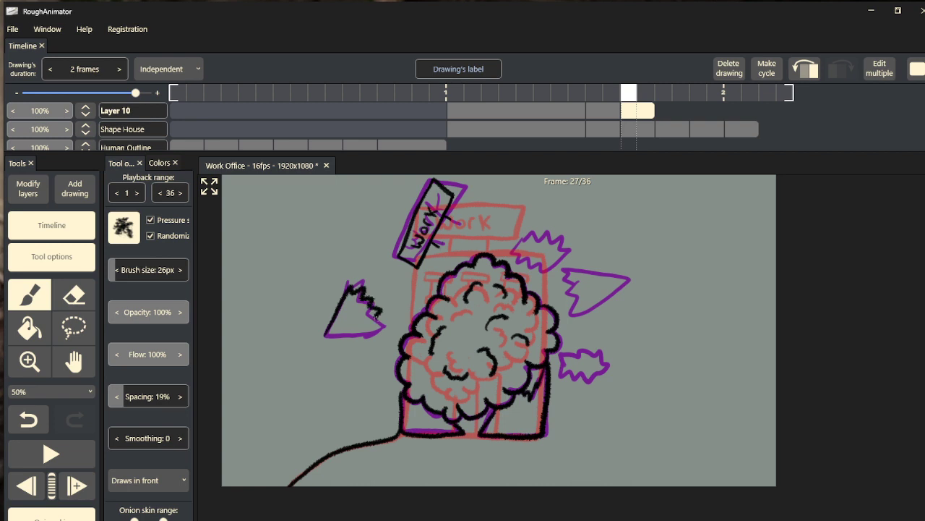
drag(376, 332, 325, 336)
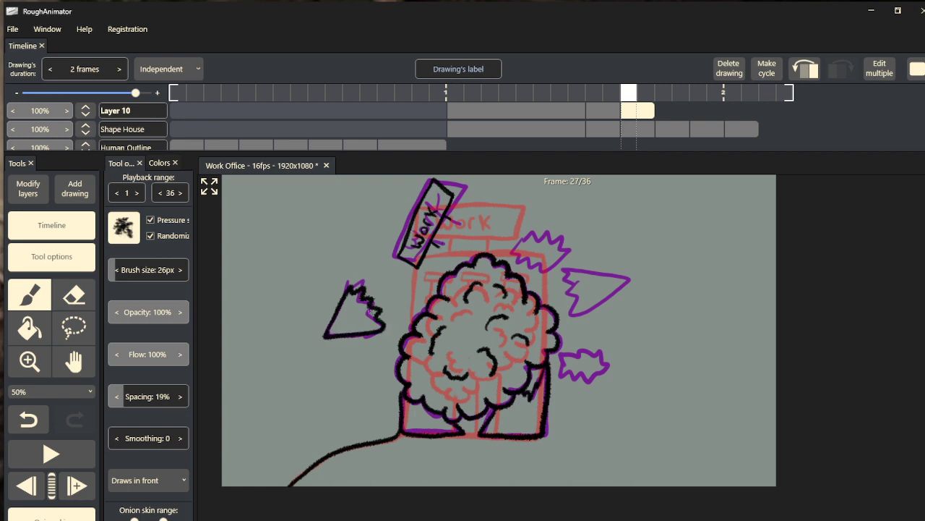
mouse_move(534, 226)
mouse_down()
mouse_move(526, 240)
mouse_move(543, 261)
mouse_move(557, 262)
mouse_move(573, 238)
mouse_move(561, 221)
mouse_move(544, 217)
mouse_move(531, 227)
mouse_up()
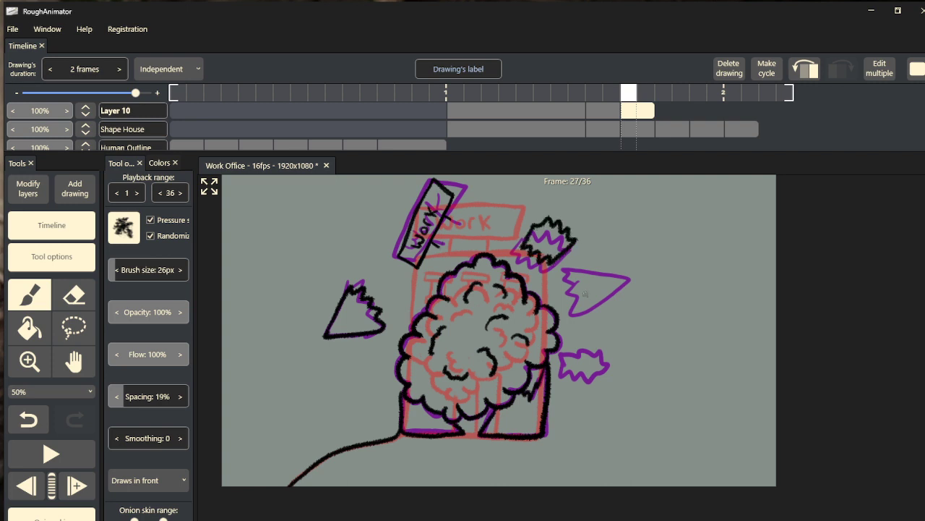
mouse_move(582, 283)
mouse_down()
mouse_move(571, 296)
mouse_move(598, 306)
mouse_move(628, 292)
mouse_move(625, 279)
mouse_move(599, 272)
mouse_move(582, 281)
mouse_up()
mouse_move(557, 376)
mouse_down()
mouse_move(602, 380)
mouse_move(616, 356)
mouse_move(605, 343)
mouse_up()
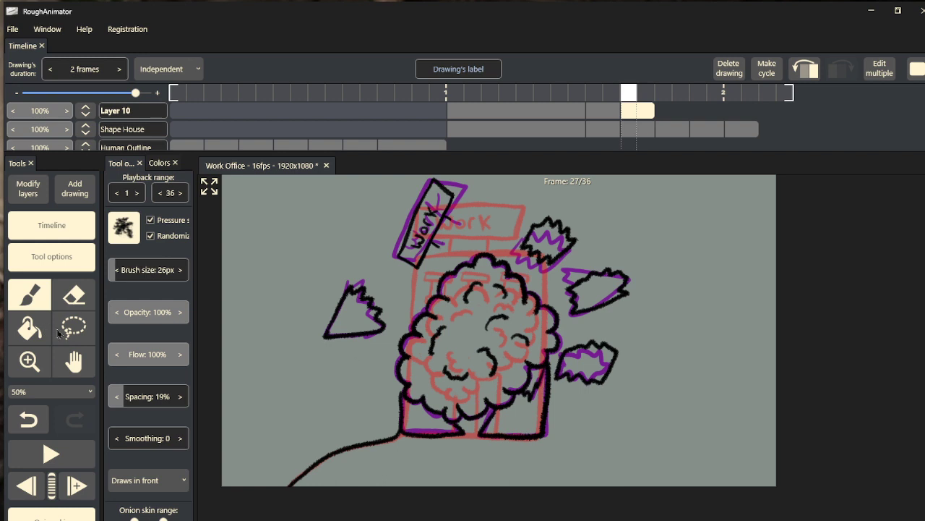
- Lasso and copy the Work sign and debris pieces, then paste them into a new 2-frame drawing at frame 29
click(85, 326)
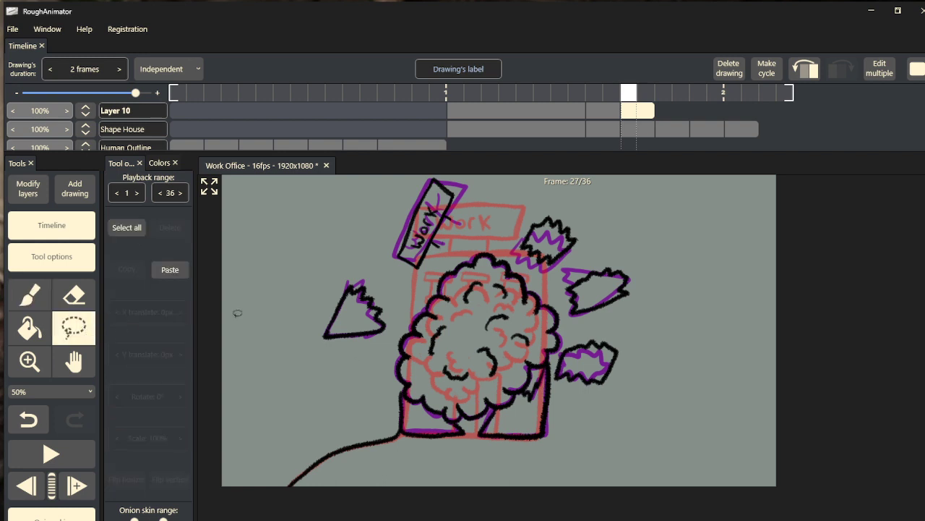
mouse_move(394, 299)
mouse_down()
mouse_move(381, 352)
mouse_move(347, 378)
mouse_move(285, 326)
mouse_move(318, 238)
mouse_move(374, 180)
mouse_move(439, 166)
mouse_move(508, 171)
mouse_move(610, 195)
mouse_move(636, 215)
mouse_move(557, 202)
mouse_move(488, 218)
mouse_move(453, 248)
mouse_move(540, 211)
mouse_move(577, 209)
mouse_move(615, 227)
mouse_move(641, 276)
mouse_move(639, 343)
mouse_move(618, 392)
mouse_move(583, 408)
mouse_move(557, 394)
mouse_move(552, 378)
mouse_move(569, 339)
mouse_move(559, 296)
mouse_move(510, 251)
mouse_move(466, 255)
mouse_move(392, 323)
mouse_up()
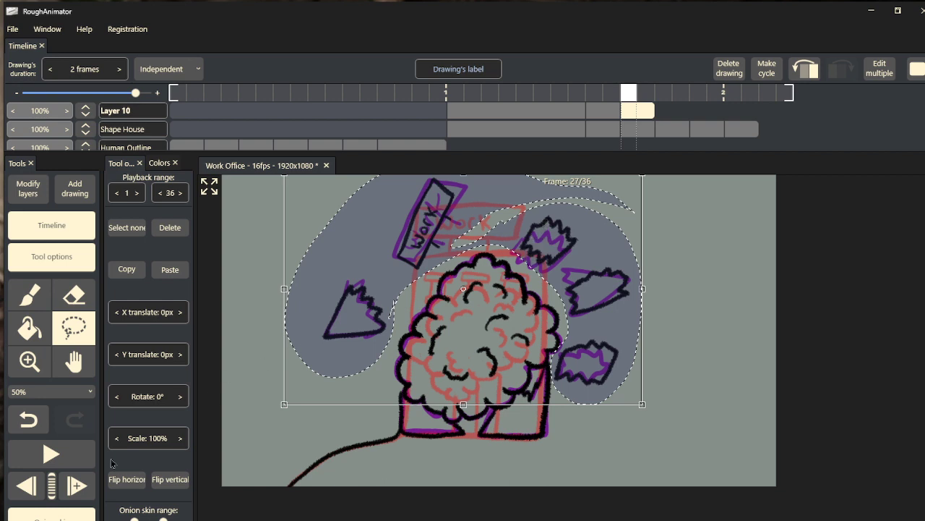
click(86, 489)
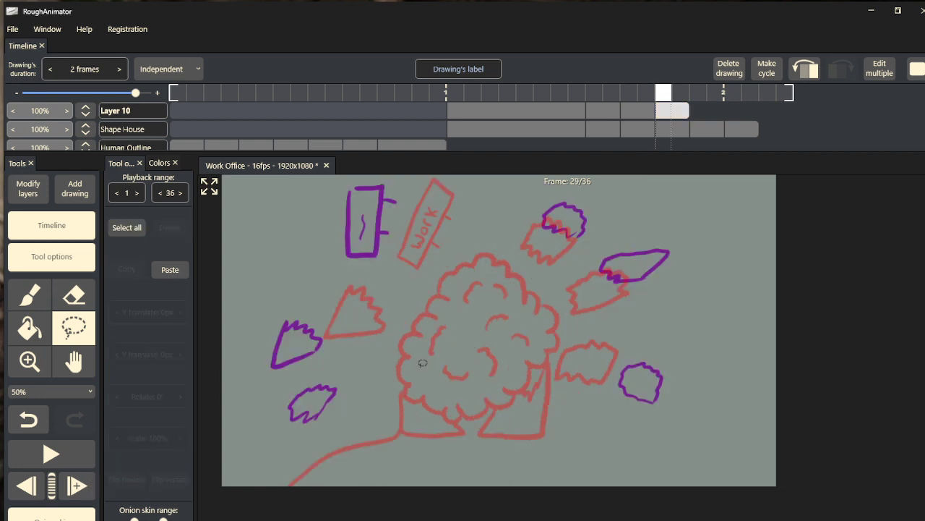
key(ctrl+v)
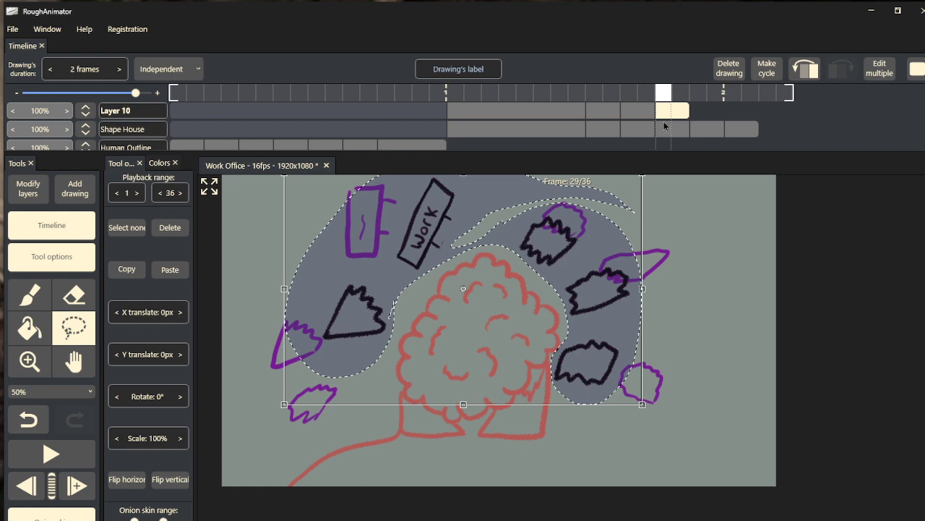
mouse_move(659, 94)
mouse_down()
mouse_move(637, 94)
mouse_move(658, 96)
mouse_up()
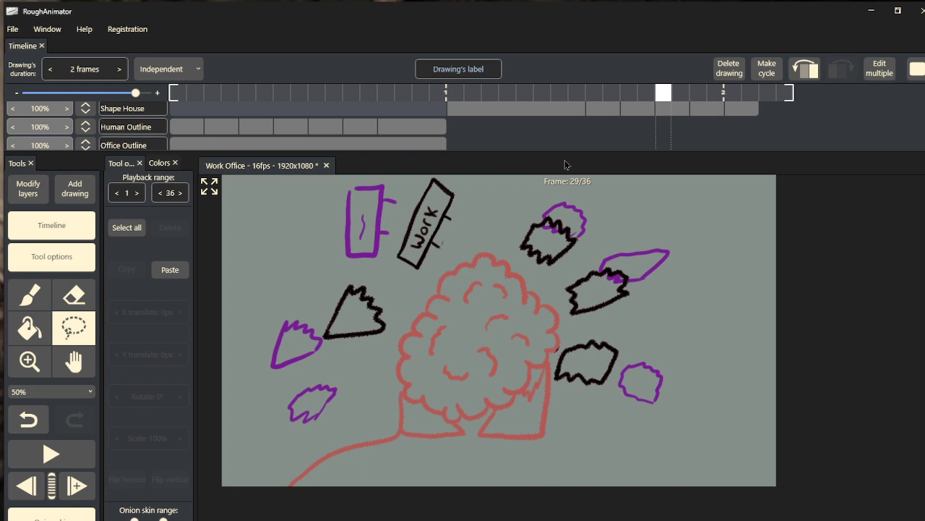
scroll(661, 134, up, 1)
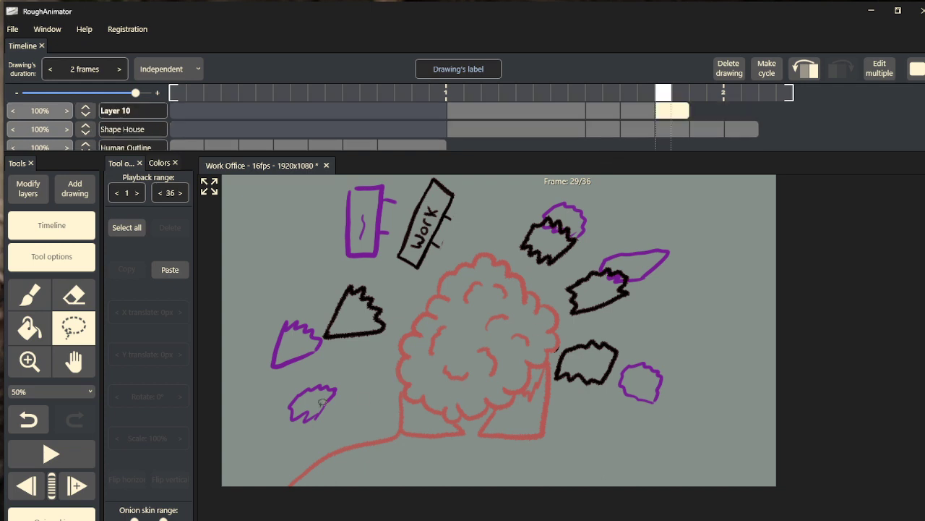
- Lasso the Work sign in frame 29, move it onto the upright purple sign and rotate it to -29°
click(33, 301)
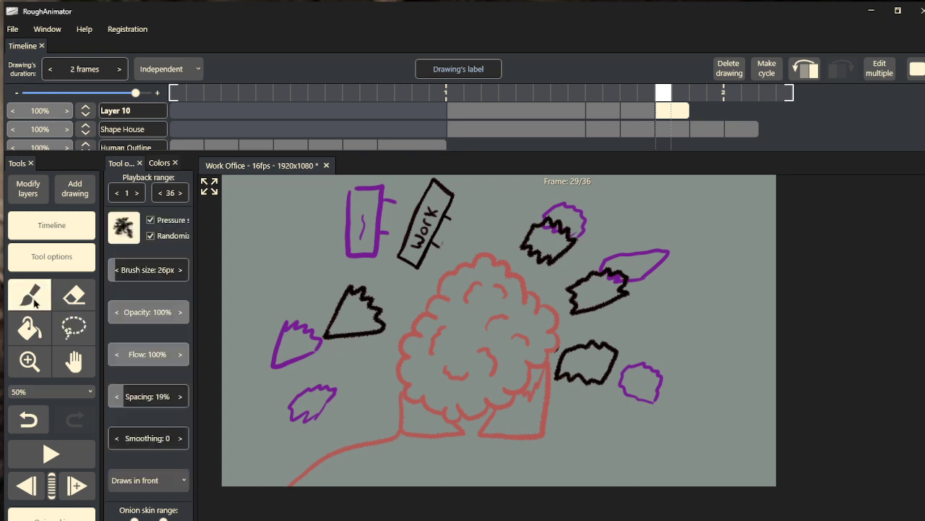
click(83, 327)
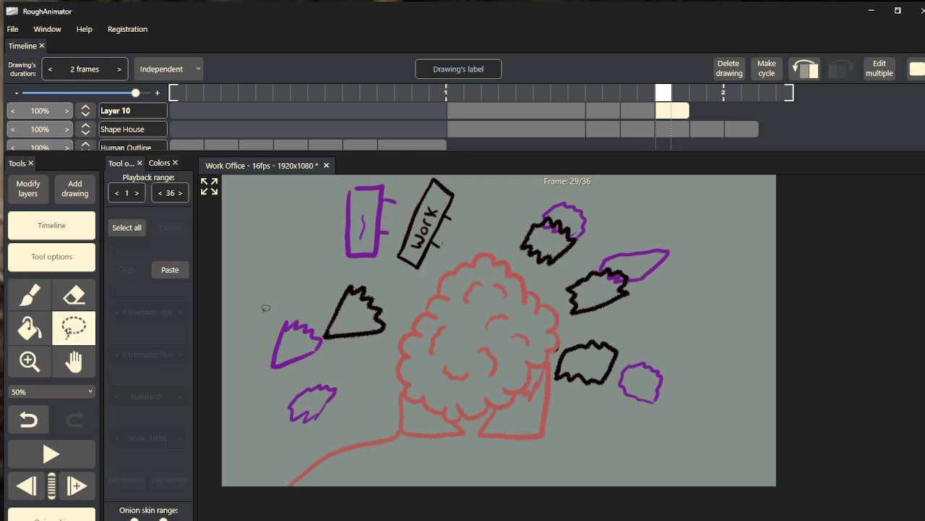
mouse_move(483, 236)
mouse_down()
mouse_move(443, 271)
mouse_move(399, 267)
mouse_move(381, 253)
mouse_move(390, 195)
mouse_move(447, 150)
mouse_move(475, 225)
mouse_move(447, 271)
mouse_move(425, 283)
mouse_move(403, 269)
mouse_up()
drag(437, 226, 385, 221)
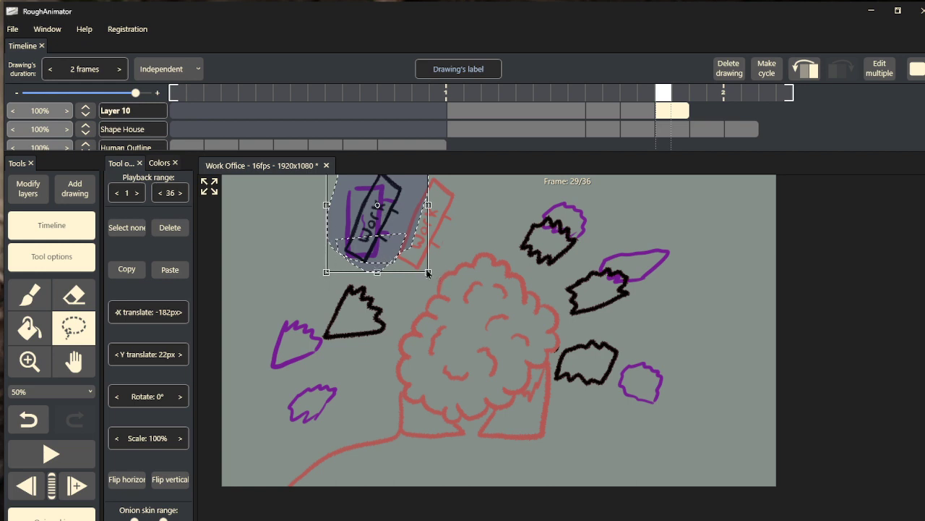
mouse_move(434, 279)
mouse_down()
mouse_move(452, 242)
mouse_move(462, 241)
mouse_up()
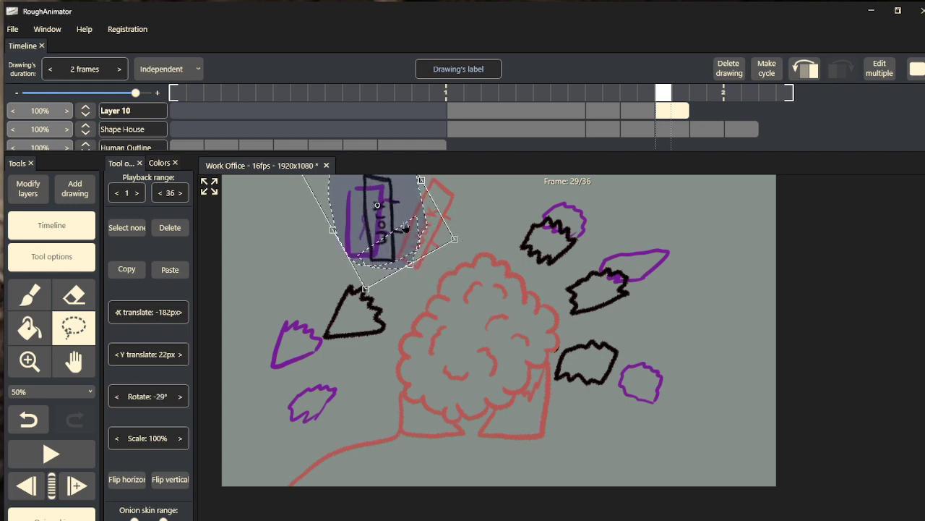
drag(394, 215, 377, 214)
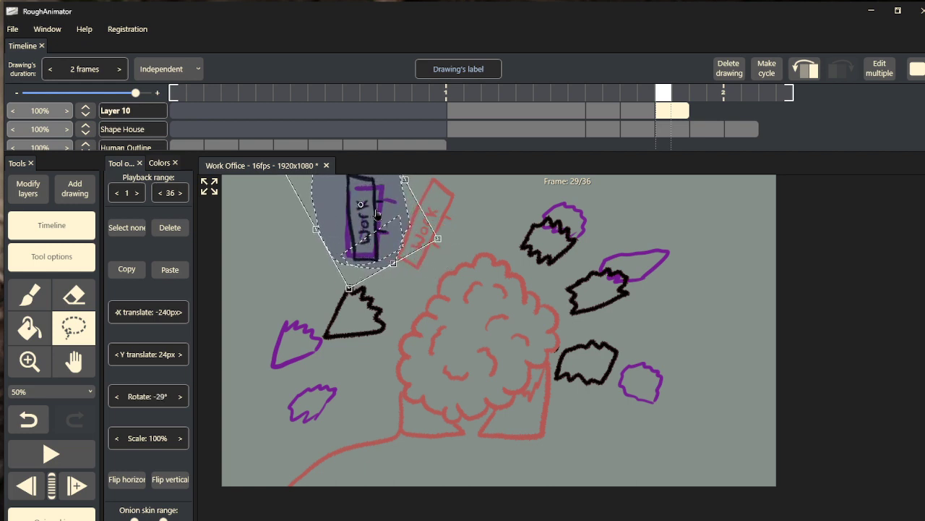
- Lasso the triangular debris piece left of the cloud in frame 29 and move it onto its purple sketch
click(392, 320)
mouse_move(393, 319)
mouse_down()
mouse_move(352, 352)
mouse_move(309, 352)
mouse_move(296, 312)
mouse_move(315, 290)
mouse_move(393, 281)
mouse_up()
mouse_move(394, 345)
mouse_down()
mouse_move(365, 320)
mouse_move(345, 319)
mouse_move(307, 345)
mouse_up()
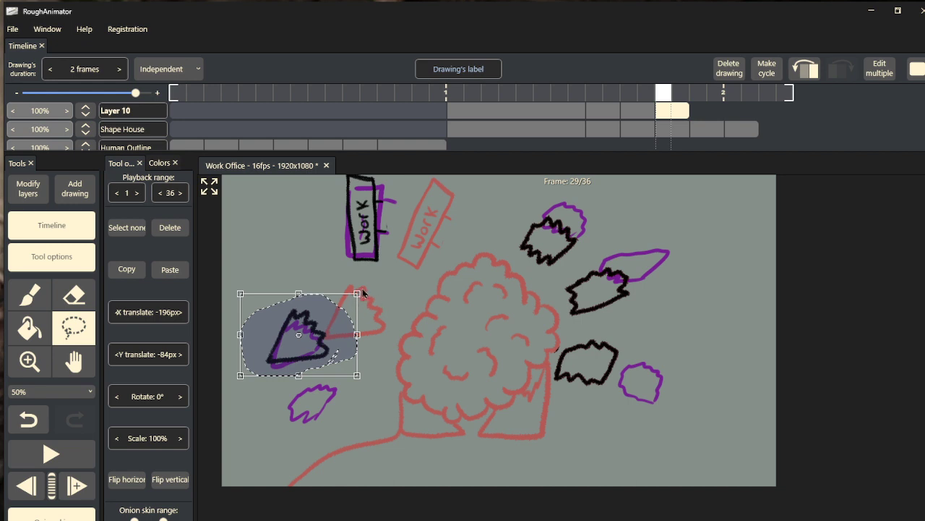
- In frame 29, fit the left debris piece to its purple guide rotated -19°, and the uppermost right-hand piece rotated 18°
drag(363, 287, 344, 271)
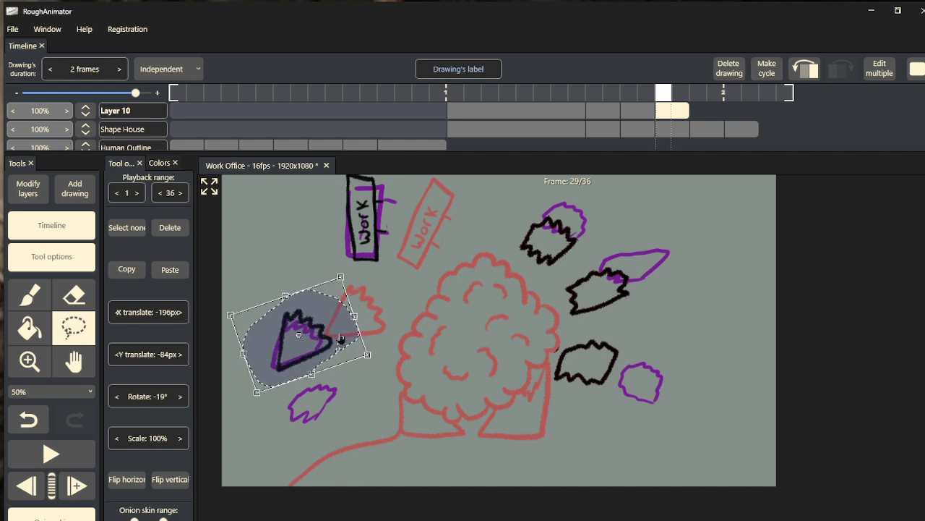
drag(315, 338, 306, 340)
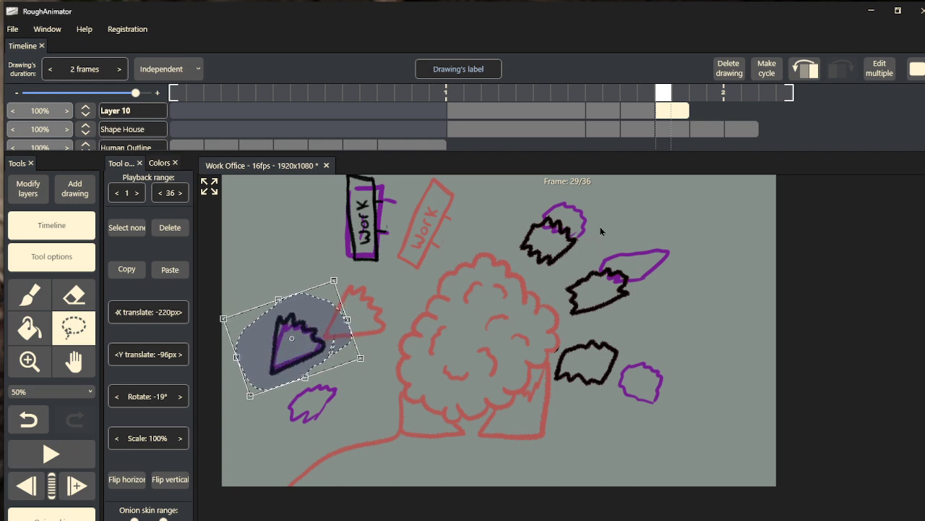
mouse_move(584, 251)
mouse_down()
mouse_move(562, 269)
mouse_move(532, 269)
mouse_move(495, 223)
mouse_move(563, 187)
mouse_move(604, 233)
mouse_move(578, 258)
mouse_move(568, 238)
mouse_move(584, 216)
mouse_up()
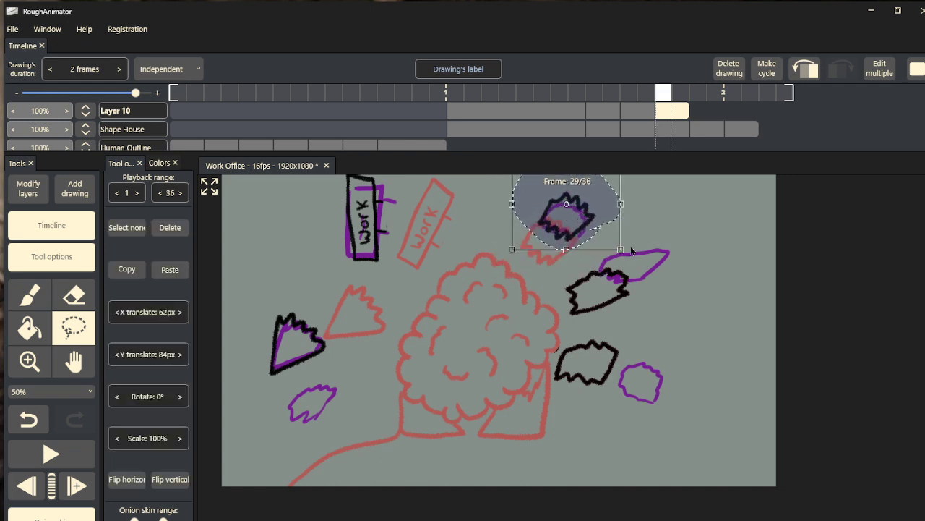
drag(629, 257, 604, 269)
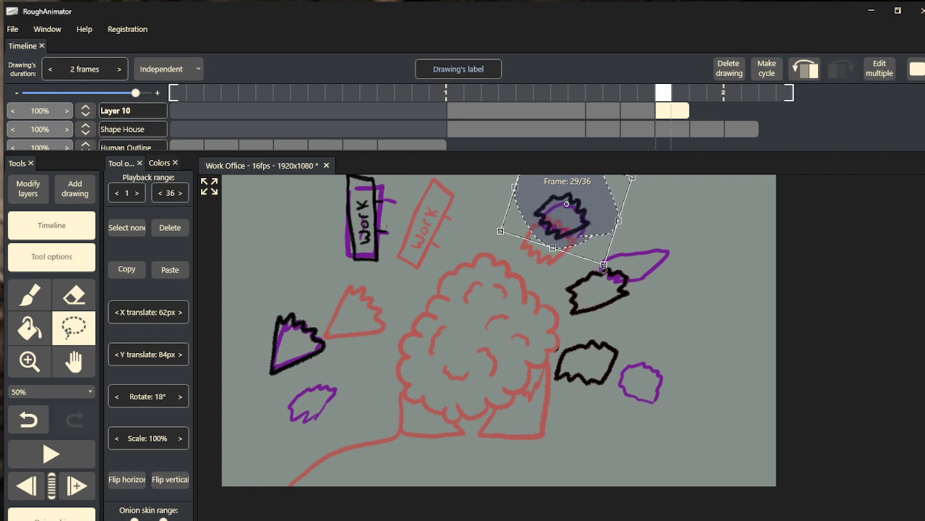
drag(566, 233, 576, 229)
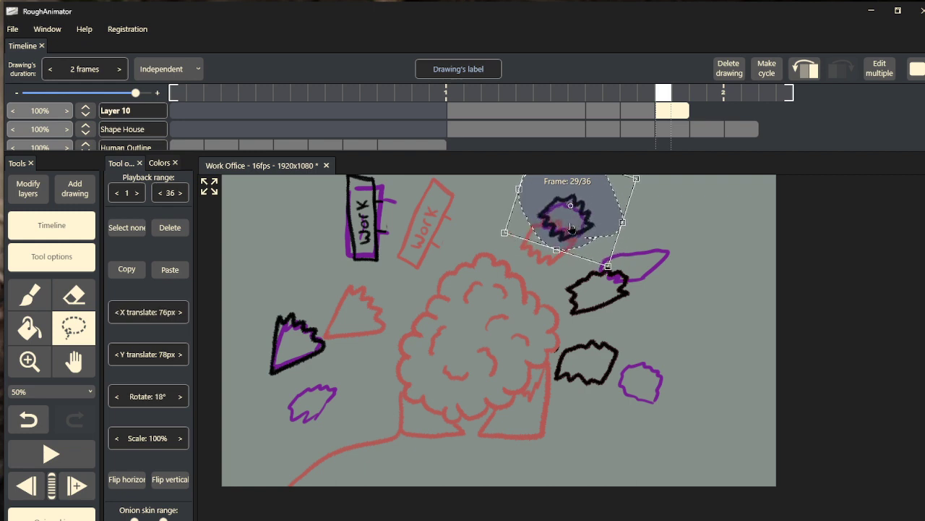
- Fit the two remaining right-hand debris pieces to their purple guides, rotating the middle one 7° and the lower one 15°
mouse_move(569, 267)
mouse_down()
mouse_move(570, 317)
mouse_move(628, 330)
mouse_move(673, 275)
mouse_move(624, 263)
mouse_move(567, 279)
mouse_move(625, 274)
mouse_move(649, 264)
mouse_up()
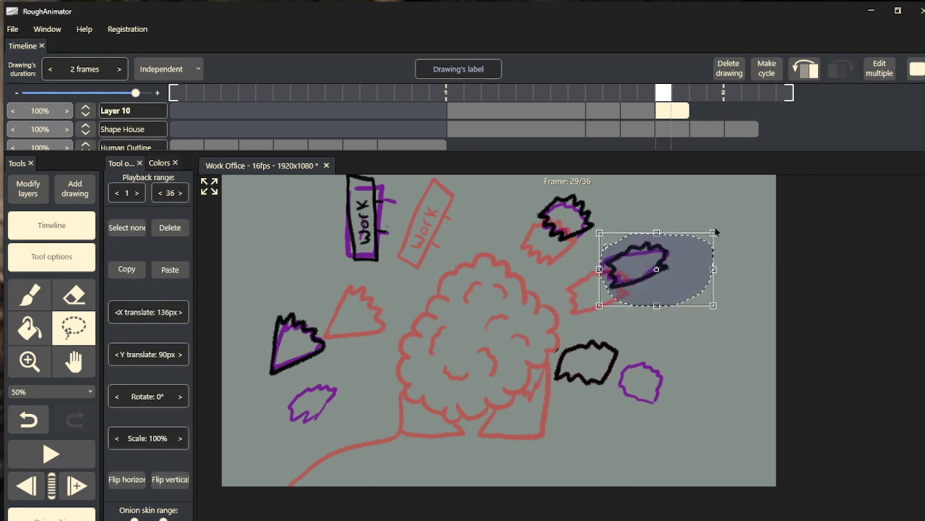
drag(720, 226, 726, 234)
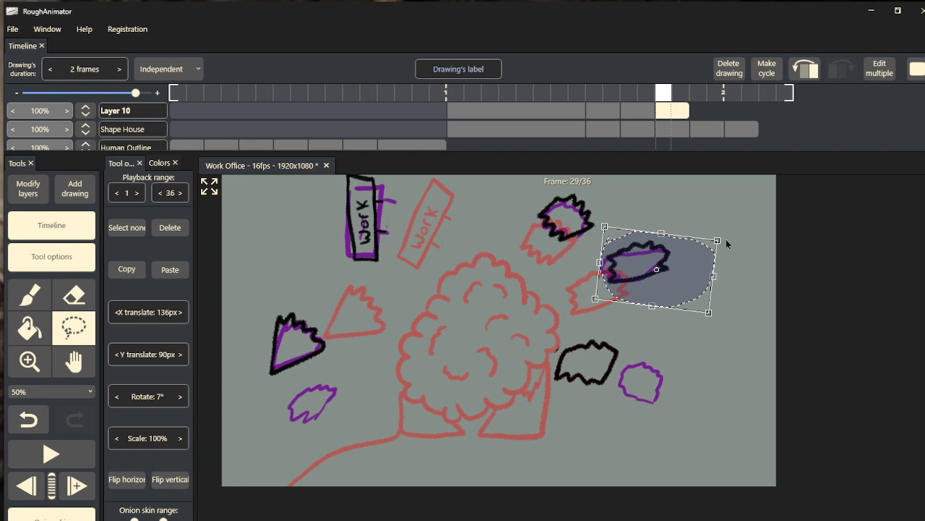
click(603, 394)
mouse_move(617, 384)
mouse_down()
mouse_move(544, 350)
mouse_move(639, 367)
mouse_move(603, 399)
mouse_move(607, 370)
mouse_move(658, 389)
mouse_up()
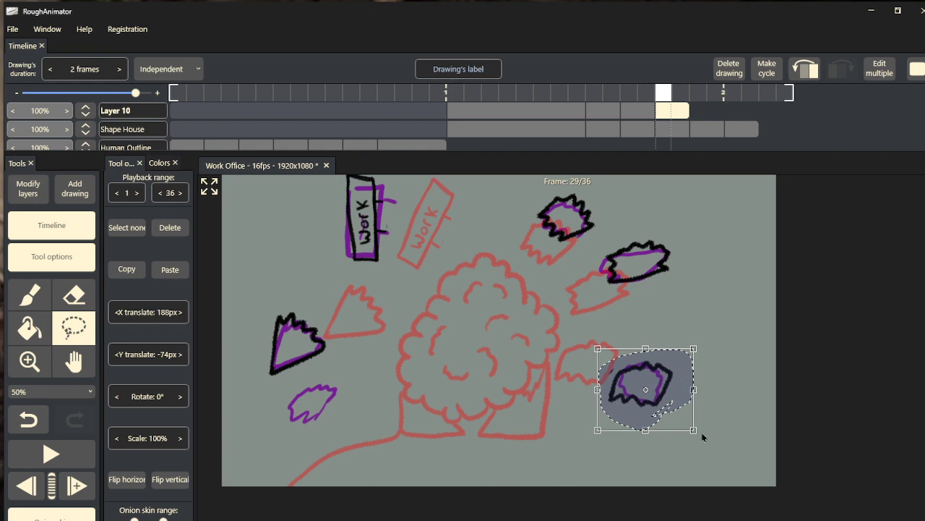
drag(701, 437, 694, 461)
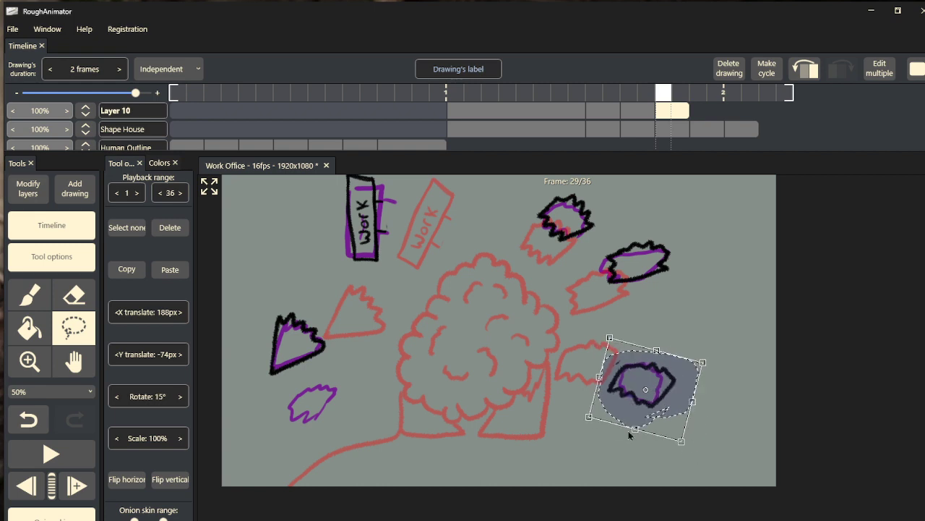
- Paste the copied debris into a new drawing at frame 31 and fit the Work sign to its guide, rotated -51°
mouse_move(674, 94)
mouse_down()
mouse_move(612, 94)
mouse_move(682, 102)
mouse_up()
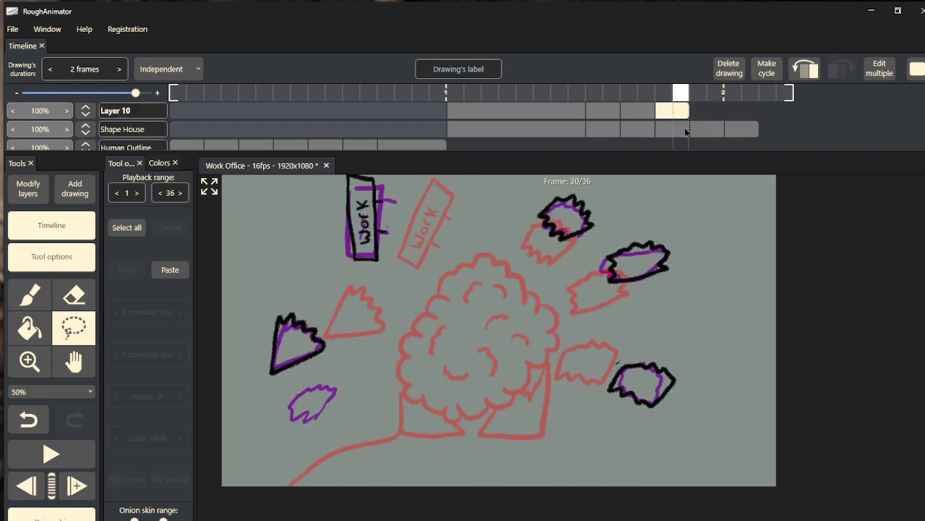
click(81, 488)
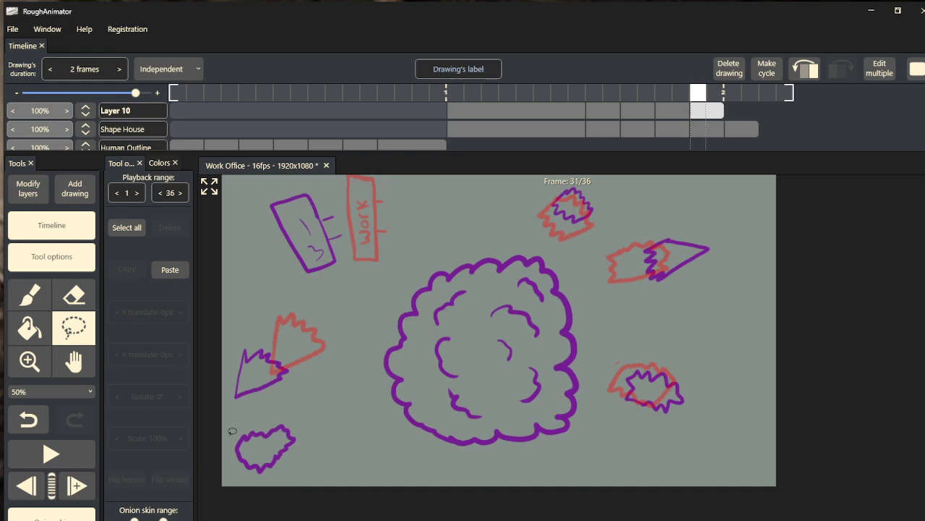
key(ctrl+v)
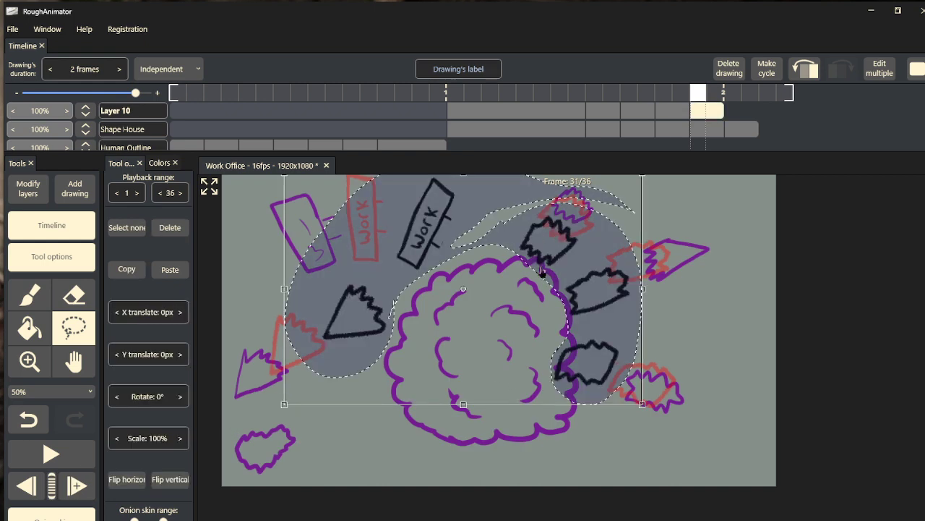
click(708, 270)
mouse_move(463, 237)
mouse_down()
mouse_move(456, 266)
mouse_move(394, 281)
mouse_move(379, 209)
mouse_move(464, 168)
mouse_move(467, 278)
mouse_move(390, 227)
mouse_move(298, 238)
mouse_move(339, 234)
mouse_up()
drag(384, 308, 432, 218)
drag(354, 249, 328, 251)
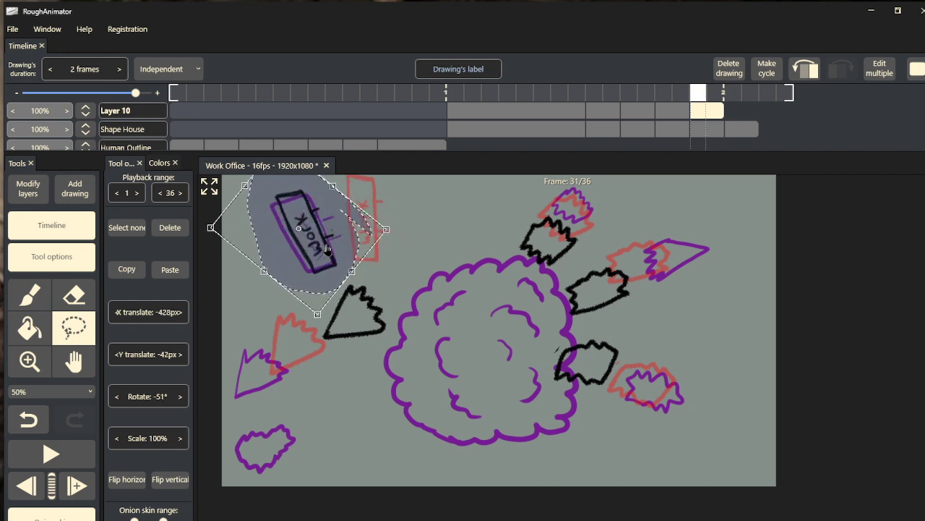
- Move the left debris piece onto its purple guide in frame 31 and rotate it -15°
click(391, 330)
mouse_move(390, 331)
mouse_down()
mouse_move(334, 352)
mouse_move(308, 319)
mouse_move(327, 290)
mouse_move(361, 283)
mouse_move(391, 315)
mouse_move(389, 348)
mouse_move(255, 375)
mouse_up()
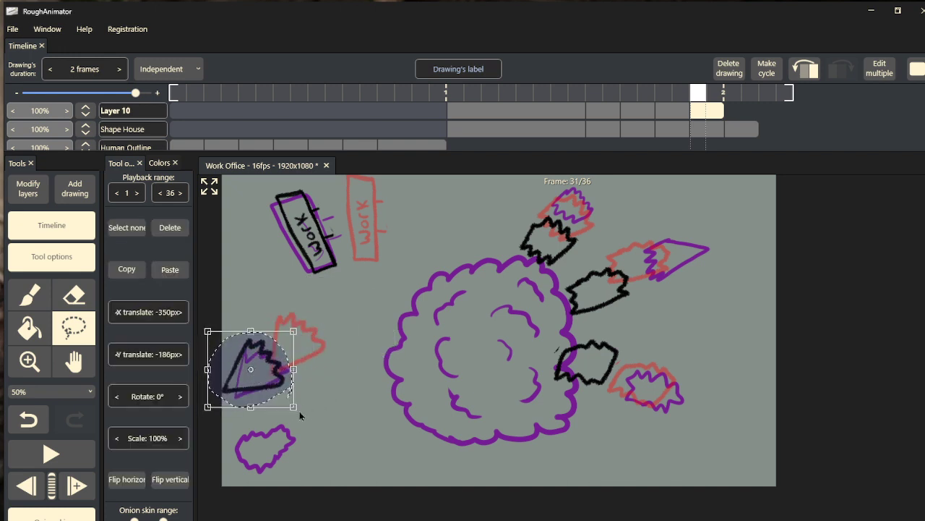
mouse_move(300, 413)
mouse_down()
mouse_move(328, 383)
mouse_move(282, 371)
mouse_up()
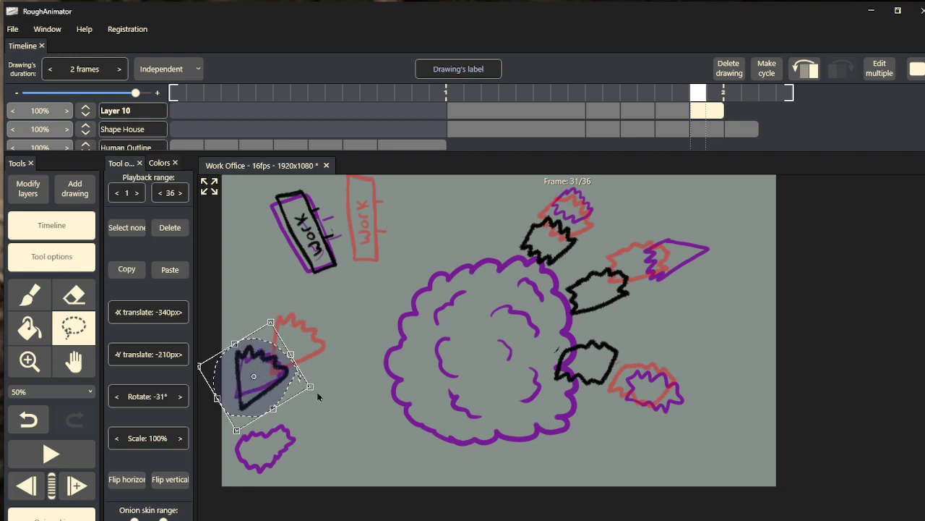
drag(320, 390, 325, 414)
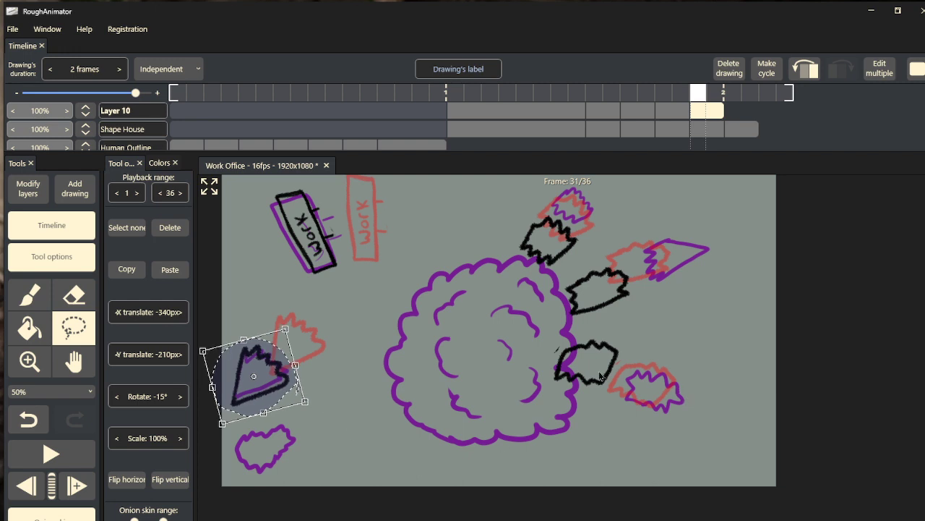
- Move the lower and middle right-hand debris pieces onto their purple guides in frame 31 and rotate each clockwise
mouse_move(616, 388)
mouse_down()
mouse_move(544, 372)
mouse_move(554, 343)
mouse_move(600, 334)
mouse_move(633, 365)
mouse_move(610, 401)
mouse_move(683, 400)
mouse_up()
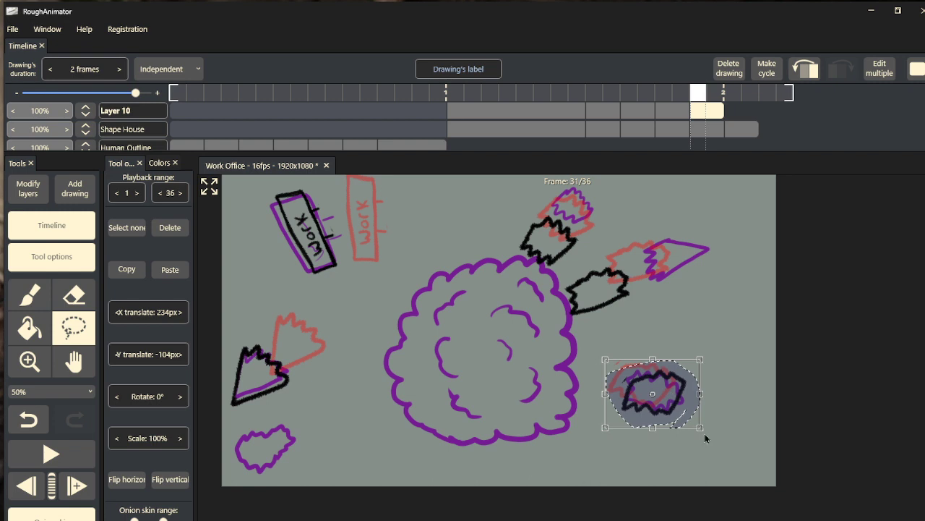
drag(708, 433, 696, 460)
mouse_move(640, 302)
mouse_down()
mouse_move(585, 343)
mouse_move(551, 331)
mouse_move(562, 282)
mouse_up()
mouse_move(657, 300)
mouse_down()
mouse_move(614, 295)
mouse_move(697, 261)
mouse_up()
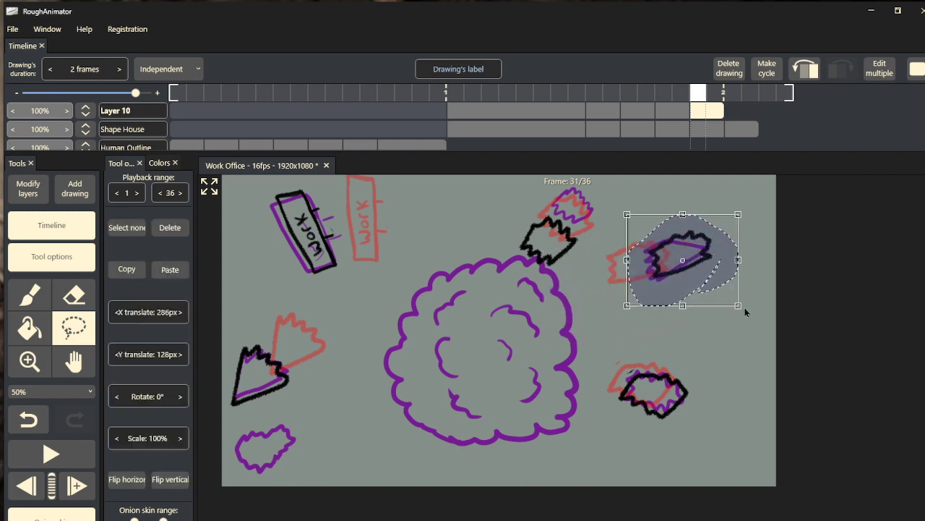
drag(748, 320, 737, 340)
- Move the uppermost debris piece onto its purple guide in frame 31 and rotate it 10°
click(593, 234)
mouse_move(590, 239)
mouse_down()
mouse_move(500, 270)
mouse_move(545, 193)
mouse_move(593, 274)
mouse_move(600, 204)
mouse_up()
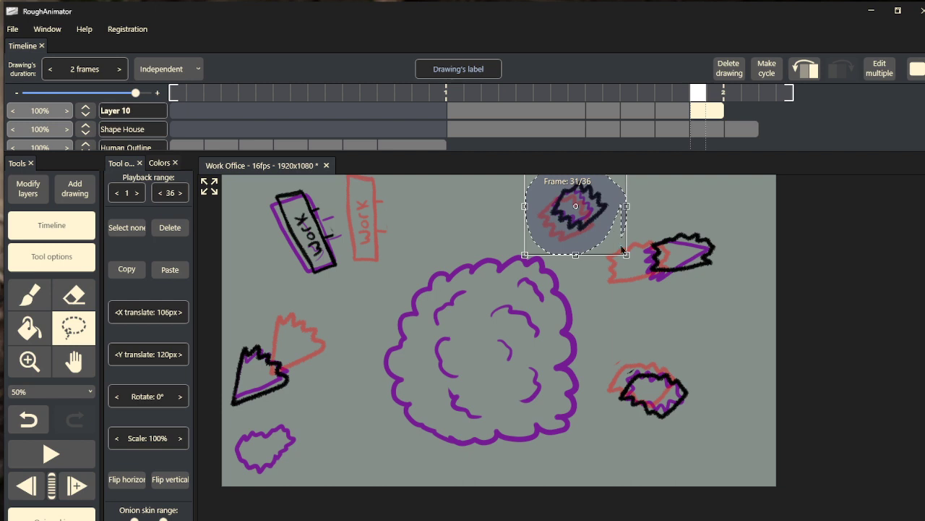
drag(638, 265, 628, 276)
drag(585, 214, 587, 211)
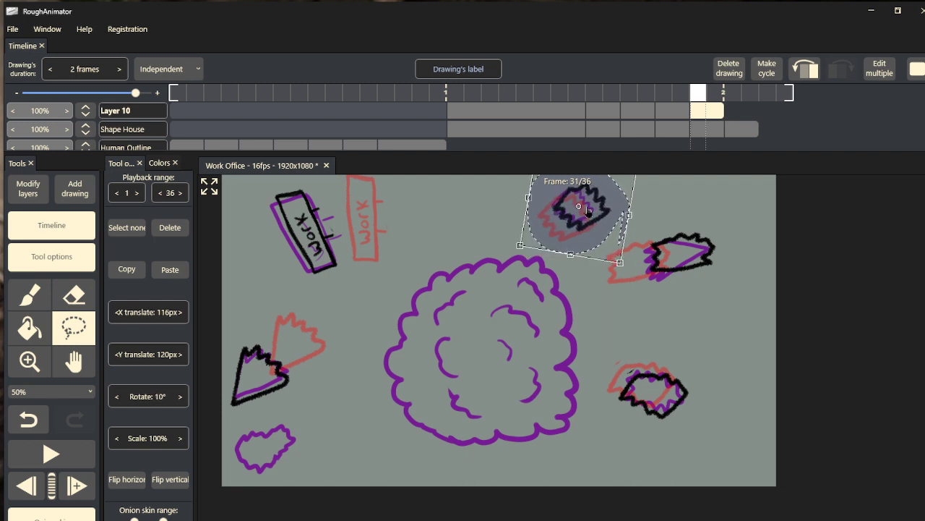
- Paste the copied debris into a new drawing at frame 33 and save the project
click(91, 487)
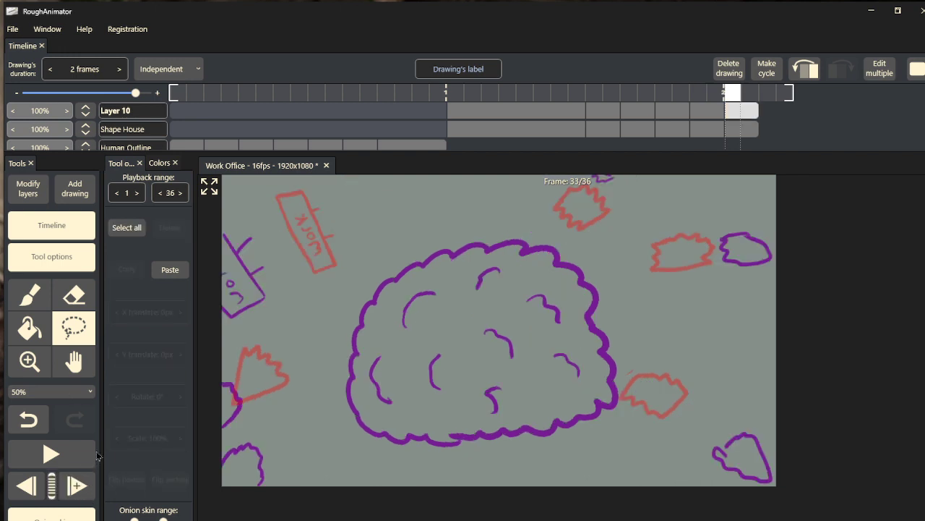
key(ctrl+v)
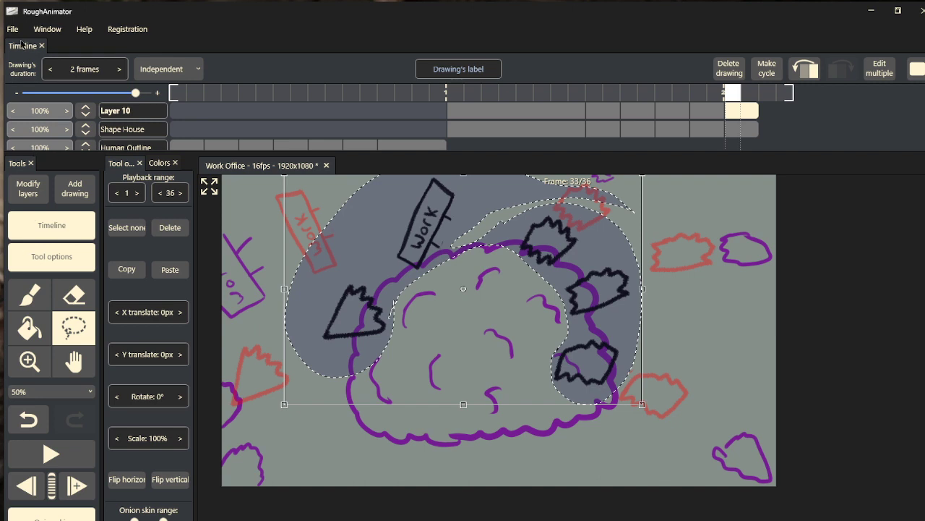
click(899, 10)
click(10, 30)
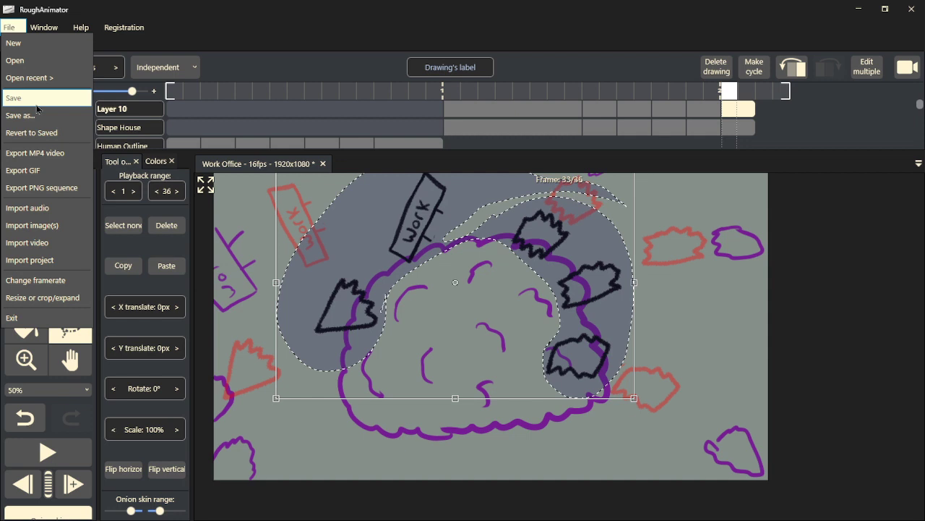
click(13, 98)
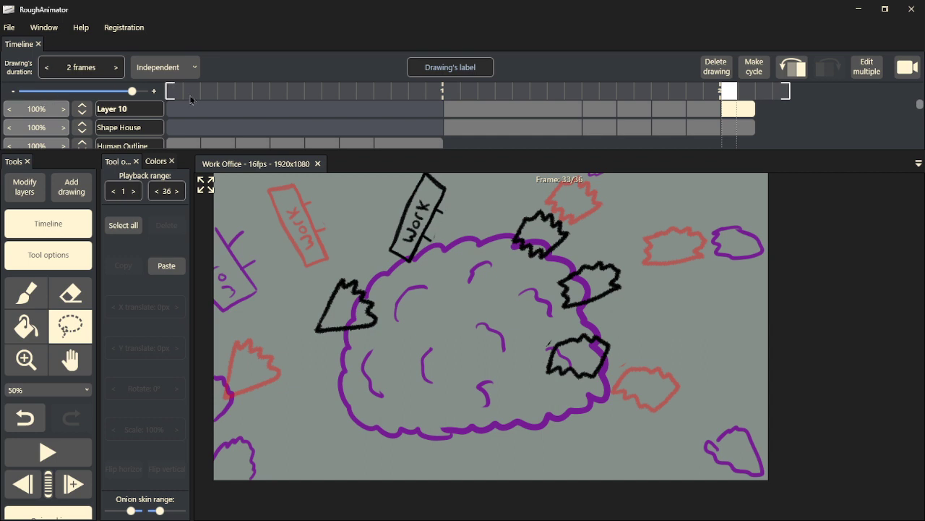
- Move the Work sign onto its purple guide at the canvas's left edge in frame 33, rotated -63°
mouse_move(457, 211)
mouse_down()
mouse_move(447, 278)
mouse_move(399, 275)
mouse_move(378, 170)
mouse_move(454, 136)
mouse_move(456, 269)
mouse_move(397, 286)
mouse_move(371, 207)
mouse_move(306, 213)
mouse_move(240, 260)
mouse_up()
drag(297, 349, 361, 242)
drag(258, 275, 238, 273)
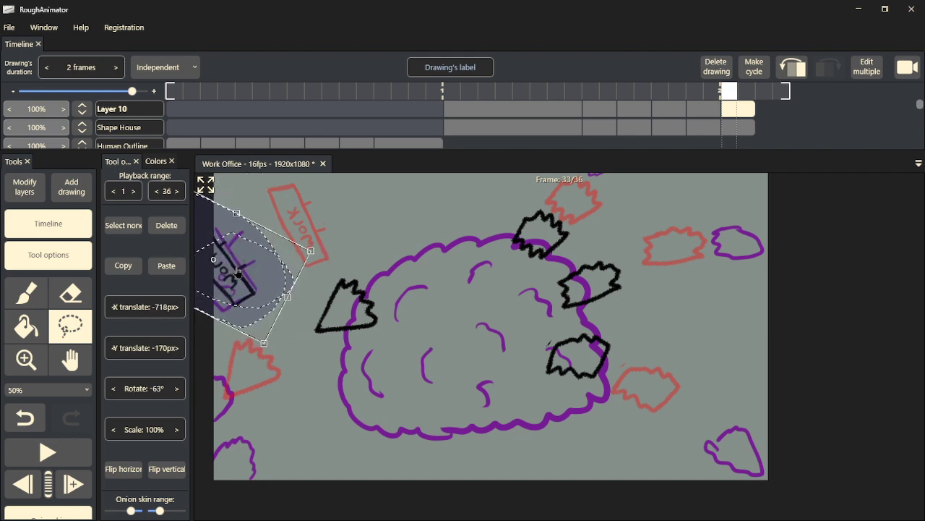
- Move the left debris piece partly off the canvas's left edge, onto its purple guide in frame 33
click(377, 336)
mouse_move(379, 338)
mouse_down()
mouse_move(394, 246)
mouse_move(309, 329)
mouse_move(312, 340)
mouse_up()
drag(306, 308, 223, 398)
- Move the lowest right-hand debris piece onto its guide in the canvas's lower-right corner and rotate it 38°
click(607, 374)
mouse_move(620, 333)
mouse_down()
mouse_move(550, 328)
mouse_move(522, 398)
mouse_move(629, 397)
mouse_move(620, 331)
mouse_up()
mouse_move(584, 360)
mouse_down()
mouse_move(666, 389)
mouse_move(744, 445)
mouse_move(741, 454)
mouse_up()
drag(806, 414, 832, 471)
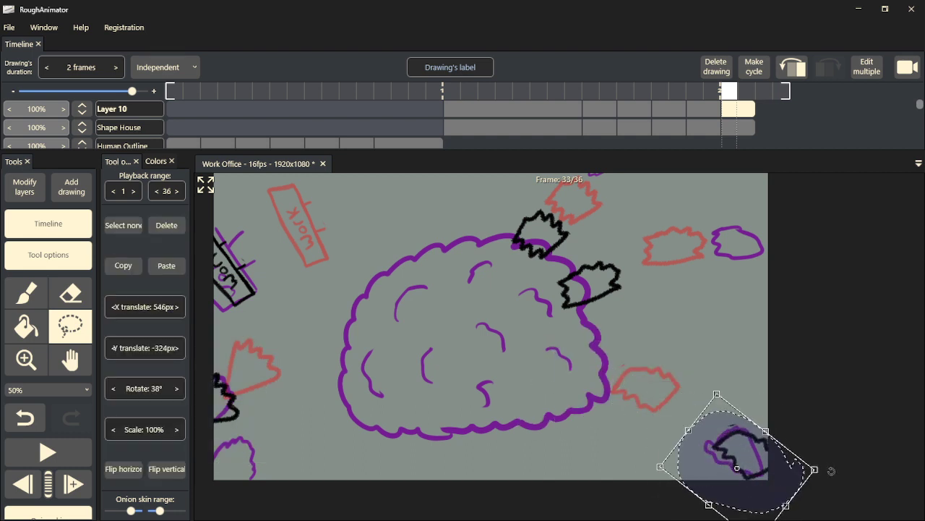
- Fit the middle right-hand debris piece to its purple guide at the canvas's right edge, rotated 40°
click(589, 248)
mouse_move(578, 238)
mouse_down()
mouse_move(558, 345)
mouse_move(595, 254)
mouse_move(582, 248)
mouse_up()
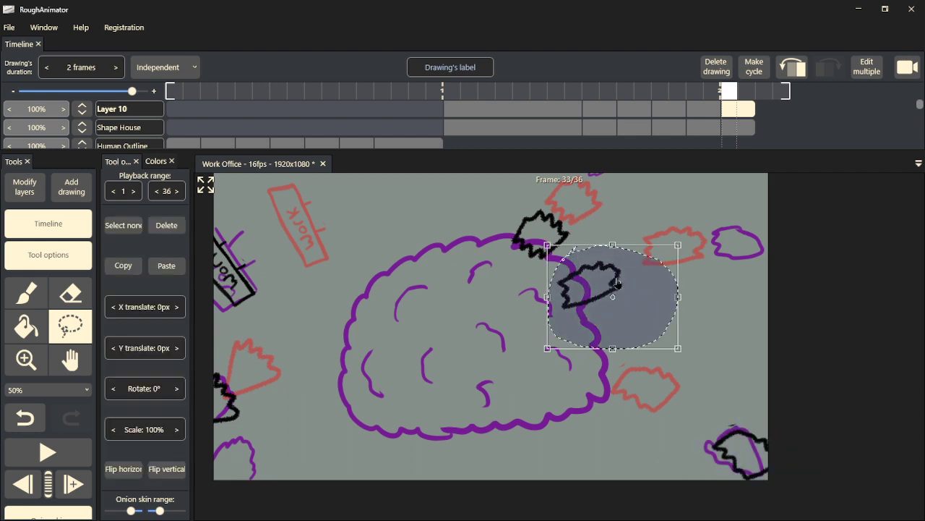
drag(613, 284, 759, 242)
mouse_move(836, 316)
mouse_down()
mouse_move(752, 407)
mouse_move(676, 382)
mouse_up()
drag(765, 289, 753, 317)
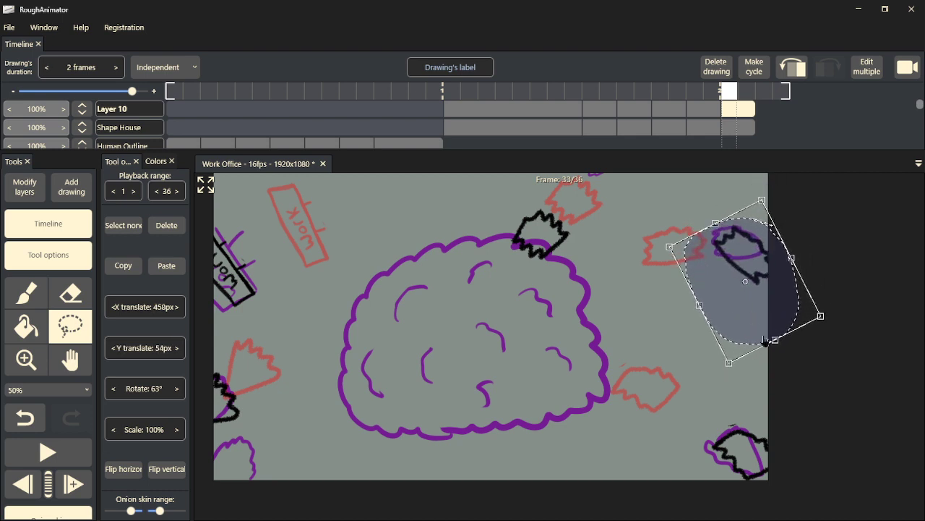
drag(727, 374, 764, 370)
drag(735, 276, 745, 273)
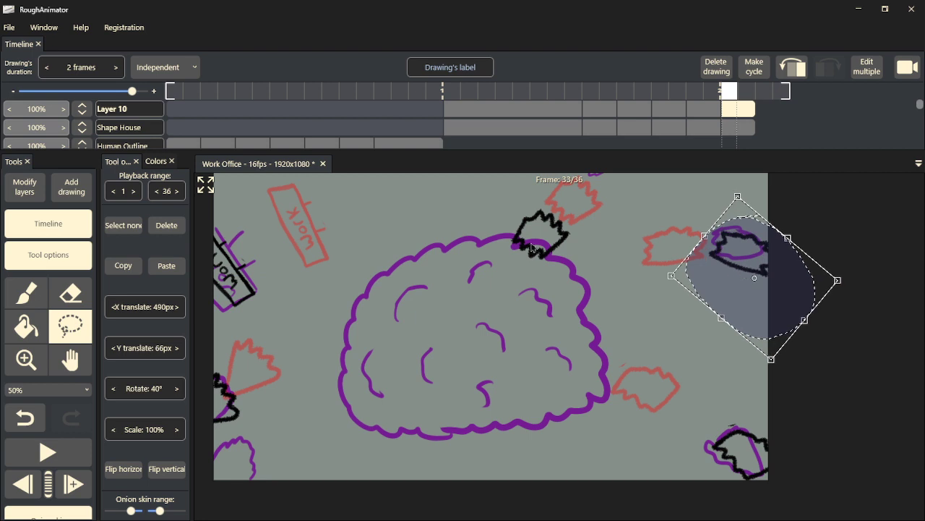
- Move the uppermost debris piece up so that it is mostly beyond the canvas's top edge in frame 33
click(570, 234)
mouse_move(578, 269)
mouse_down()
mouse_move(480, 253)
mouse_move(606, 233)
mouse_move(559, 248)
mouse_move(595, 224)
mouse_move(622, 169)
mouse_up()
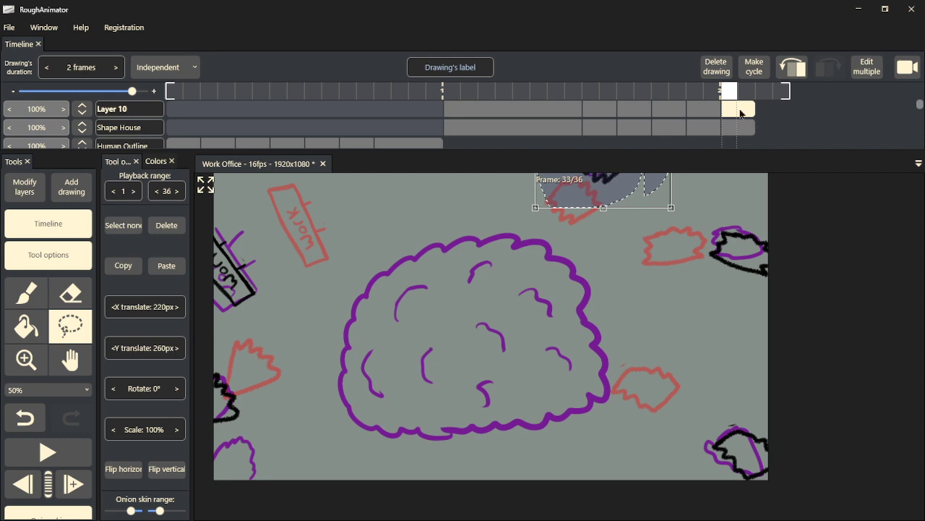
click(746, 93)
scroll(745, 123, down, 2)
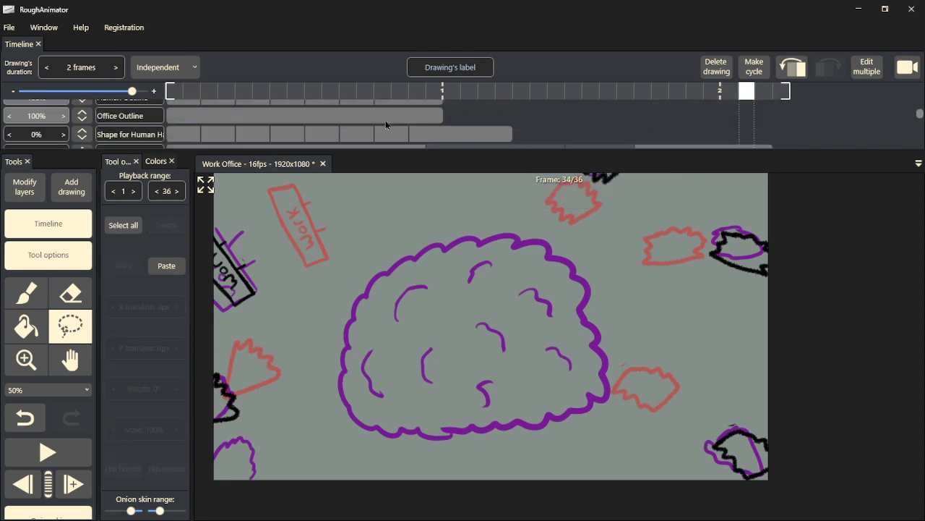
scroll(420, 125, up, 2)
- Return to frame 30 and brush the scalloped smoke cloud outline and the house base below it, using the 26 px brush
drag(745, 93, 674, 98)
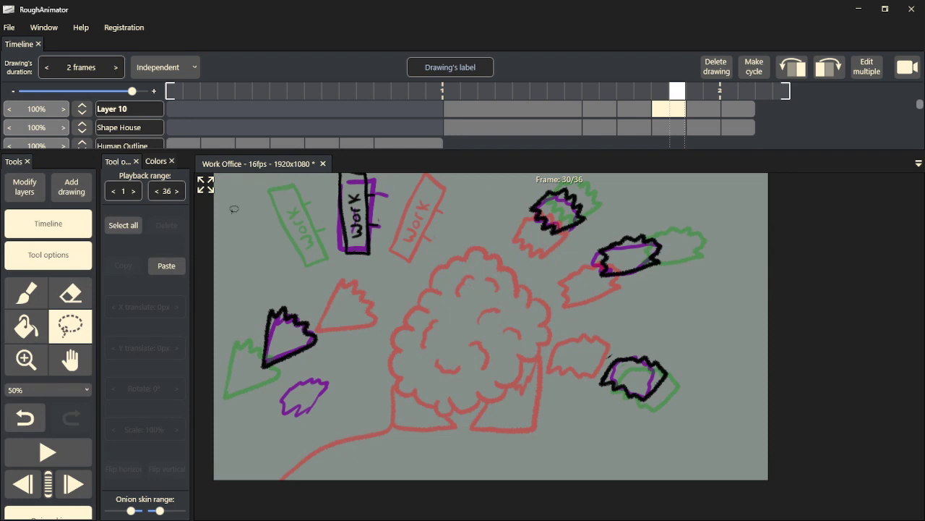
click(29, 294)
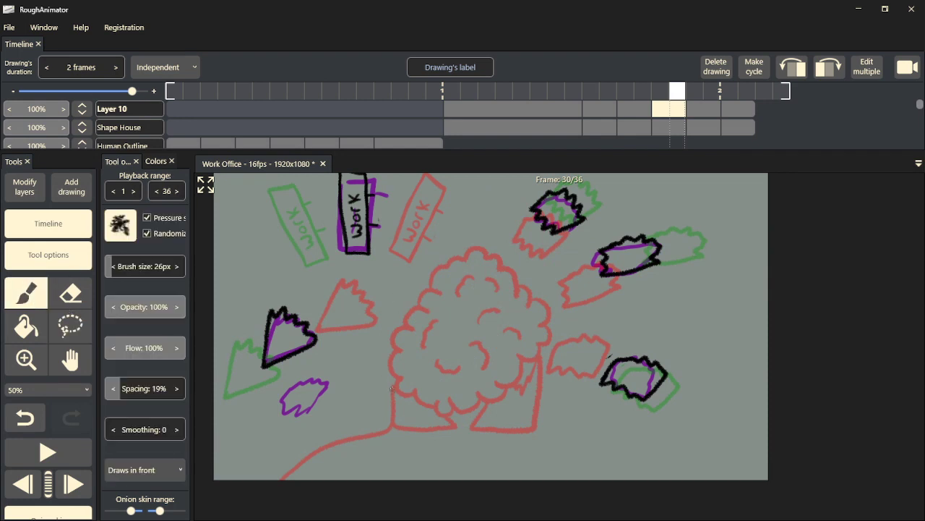
mouse_move(407, 402)
mouse_down()
mouse_move(375, 360)
mouse_move(403, 296)
mouse_move(436, 257)
mouse_move(466, 246)
mouse_move(548, 274)
mouse_move(567, 322)
mouse_move(558, 375)
mouse_move(546, 394)
mouse_move(451, 401)
mouse_move(415, 416)
mouse_move(393, 410)
mouse_move(392, 425)
mouse_move(458, 425)
mouse_move(453, 415)
mouse_move(486, 407)
mouse_move(471, 422)
mouse_move(479, 428)
mouse_move(534, 427)
mouse_move(527, 391)
mouse_up()
- Draw short curved billow strokes inside the smoke cloud and trace the ground line from the house base to the canvas's bottom edge
drag(505, 357, 536, 376)
drag(522, 320, 495, 291)
drag(462, 325, 441, 344)
mouse_move(425, 361)
mouse_down()
mouse_move(406, 372)
mouse_move(406, 392)
mouse_up()
drag(457, 370, 492, 372)
drag(474, 262, 446, 282)
drag(412, 314, 403, 331)
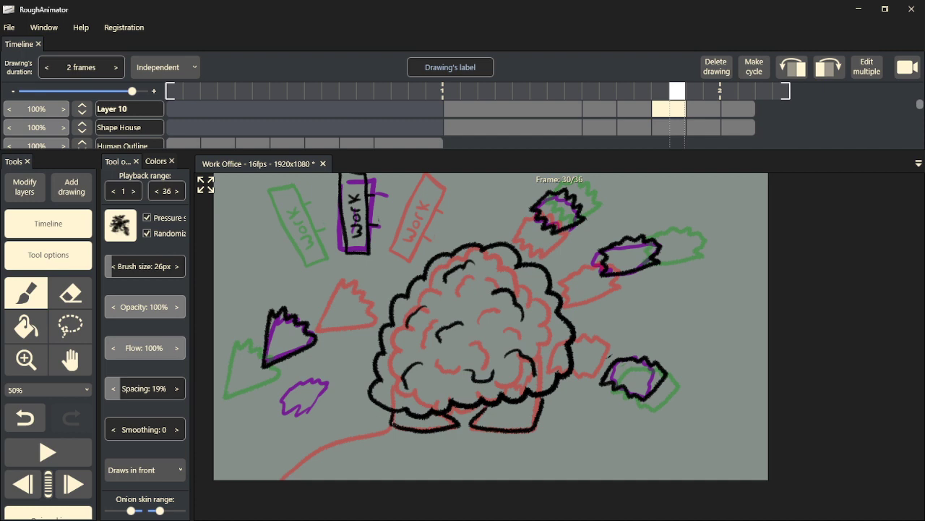
mouse_move(379, 428)
mouse_down()
mouse_move(299, 461)
mouse_move(281, 480)
mouse_up()
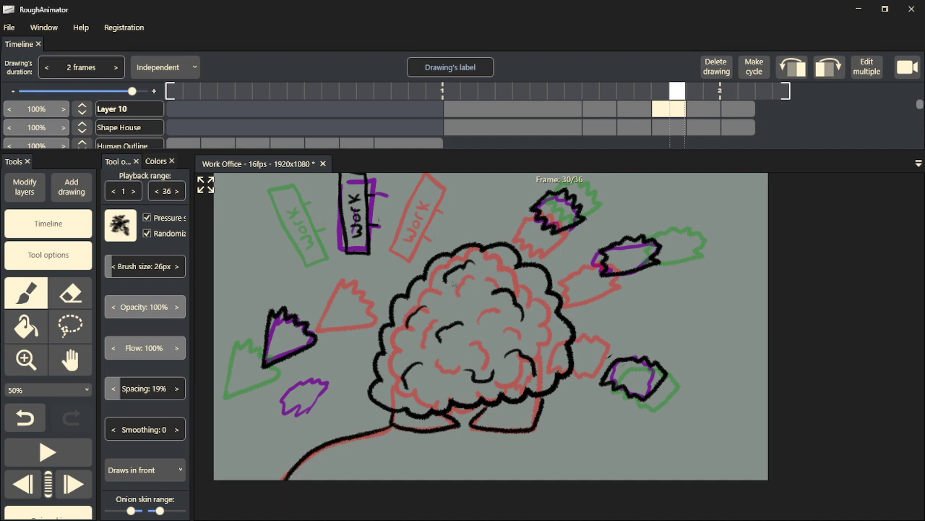
- In frame 31, brush the scalloped smoke cloud outline, the ground line running to the canvas's bottom edge, and short curved billows inside the cloud
key(Right)
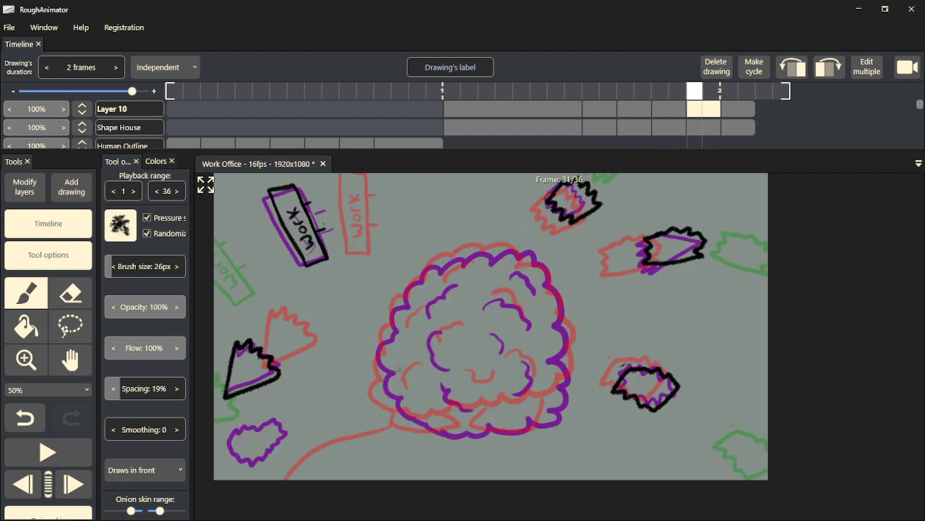
mouse_move(435, 417)
mouse_down()
mouse_move(395, 426)
mouse_move(373, 412)
mouse_move(360, 384)
mouse_move(361, 357)
mouse_move(396, 288)
mouse_move(448, 252)
mouse_move(472, 249)
mouse_move(485, 262)
mouse_move(539, 252)
mouse_move(570, 269)
mouse_move(572, 381)
mouse_move(553, 424)
mouse_move(489, 437)
mouse_move(394, 425)
mouse_move(339, 439)
mouse_move(300, 458)
mouse_move(288, 480)
mouse_up()
drag(470, 373, 496, 398)
drag(539, 367, 553, 379)
mouse_move(486, 293)
mouse_down()
mouse_move(458, 299)
mouse_move(434, 315)
mouse_up()
drag(417, 345, 399, 380)
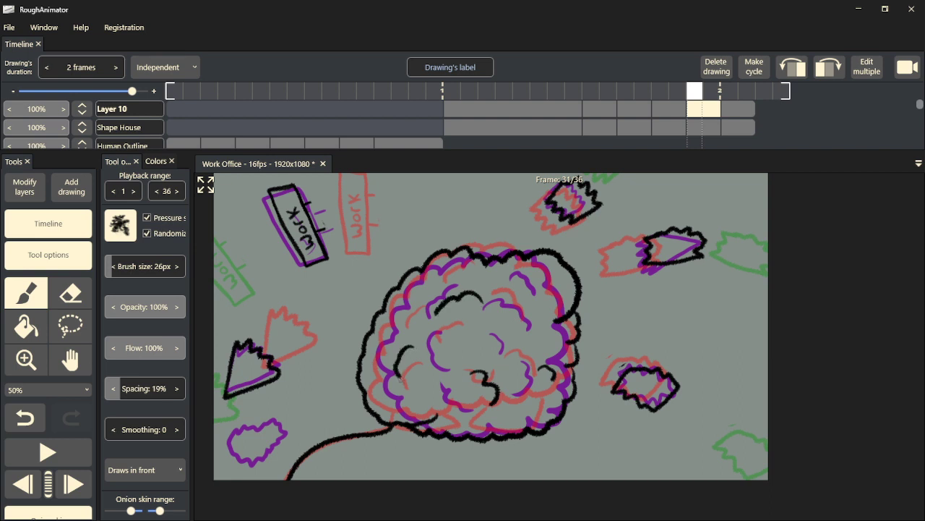
drag(507, 312, 533, 311)
drag(558, 282, 566, 302)
- In frame 33, brush a wider scalloped smoke cloud outline just outside the purple guide
key(Right)
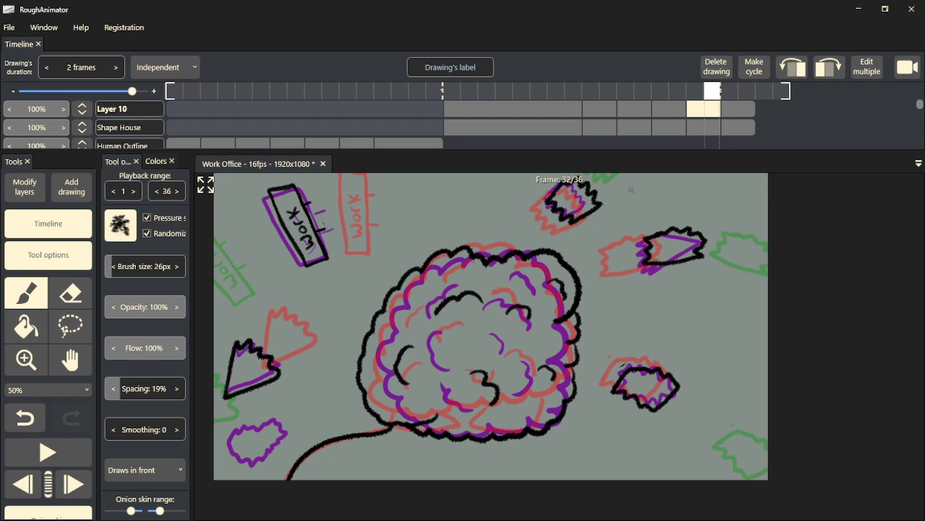
mouse_move(355, 277)
mouse_down()
mouse_move(323, 299)
mouse_move(314, 353)
mouse_up()
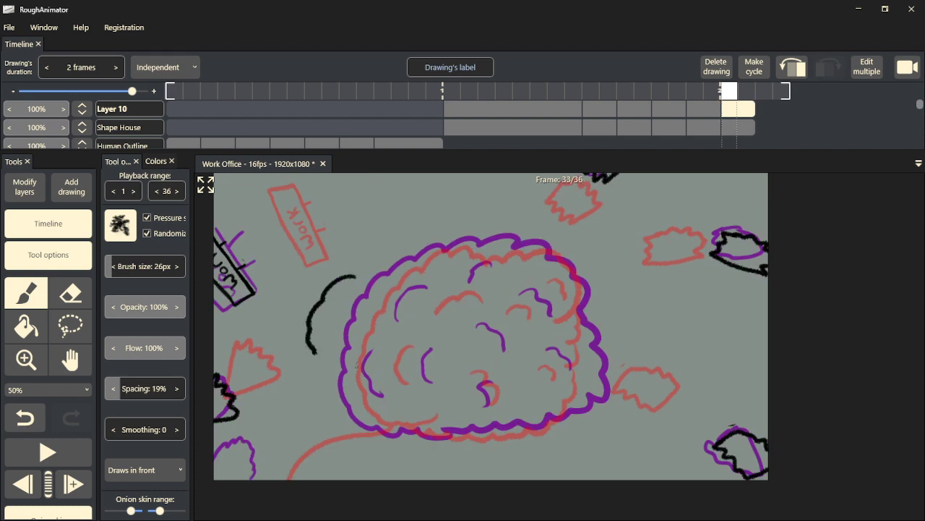
mouse_move(318, 356)
mouse_down()
mouse_move(318, 398)
mouse_move(362, 433)
mouse_move(440, 441)
mouse_move(524, 427)
mouse_move(598, 405)
mouse_move(610, 391)
mouse_move(624, 346)
mouse_move(591, 324)
mouse_move(611, 288)
mouse_move(526, 219)
mouse_move(484, 214)
mouse_move(440, 252)
mouse_move(390, 250)
mouse_move(387, 272)
mouse_move(355, 290)
mouse_up()
- Add short curved billow strokes across the inside of frame 33's smoke cloud
drag(376, 331, 398, 377)
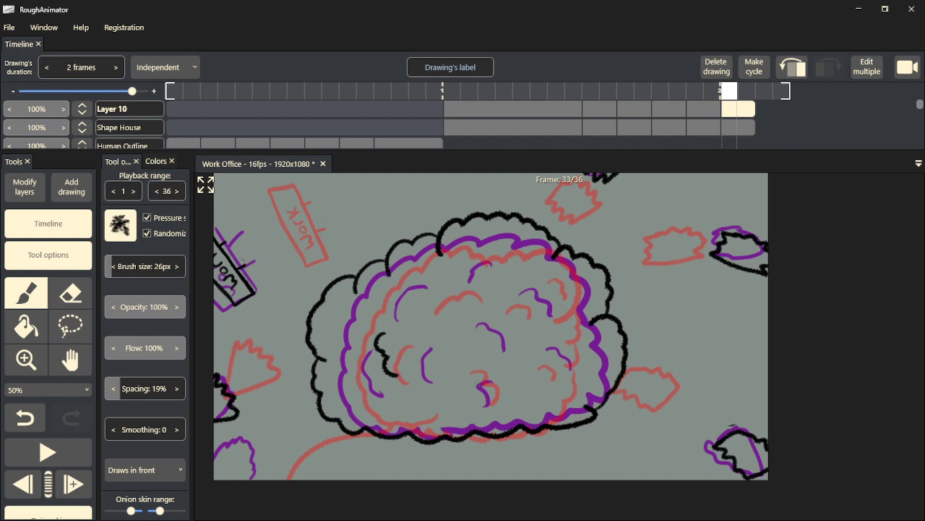
drag(546, 402, 557, 369)
mouse_move(567, 310)
mouse_down()
mouse_move(548, 278)
mouse_move(526, 281)
mouse_up()
drag(436, 297, 422, 338)
drag(340, 380, 349, 415)
mouse_move(491, 413)
mouse_down()
mouse_move(504, 390)
mouse_move(499, 360)
mouse_up()
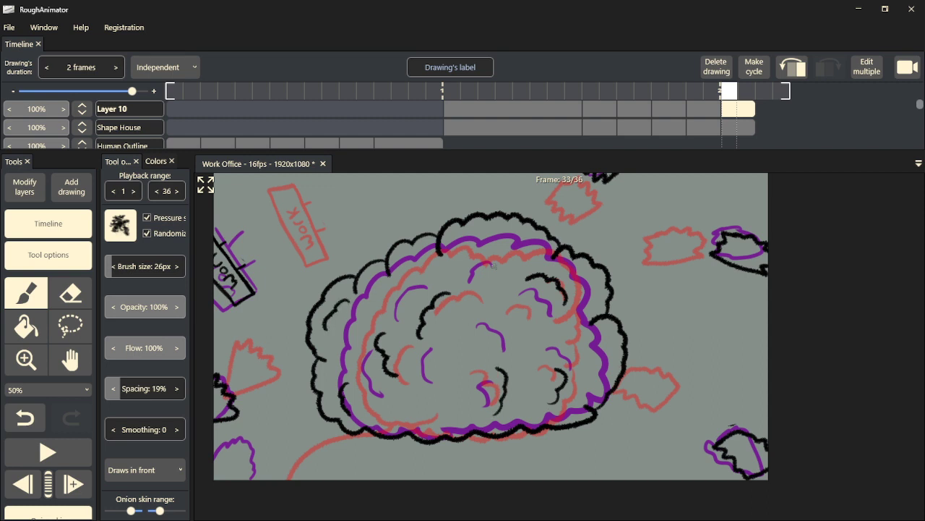
drag(479, 234, 498, 275)
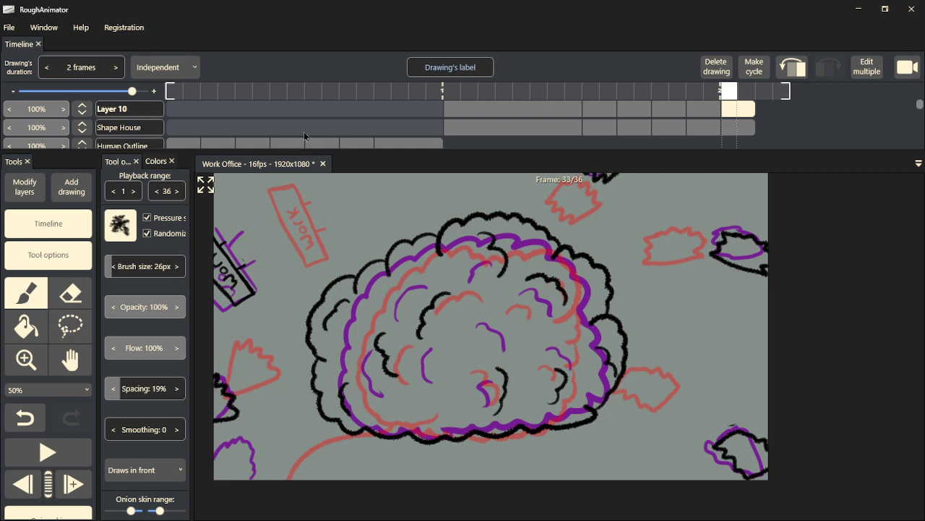
- Rename Layer 10 as Office 2 Outline and lower the Shape House layer's opacity to 0%
double_click(138, 110)
text(O)
drag(56, 130, 2, 130)
drag(62, 132, 10, 134)
scroll(74, 135, down, 3)
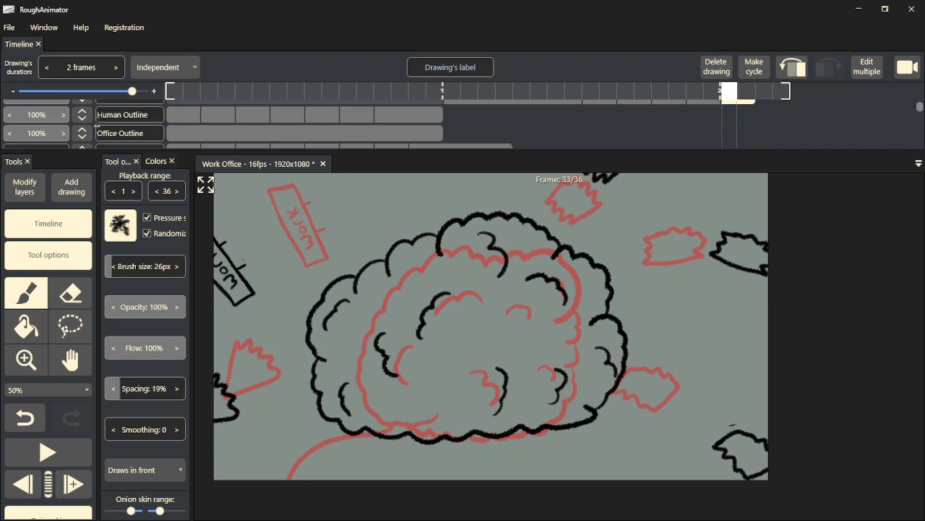
scroll(97, 124, up, 1)
scroll(145, 137, down, 2)
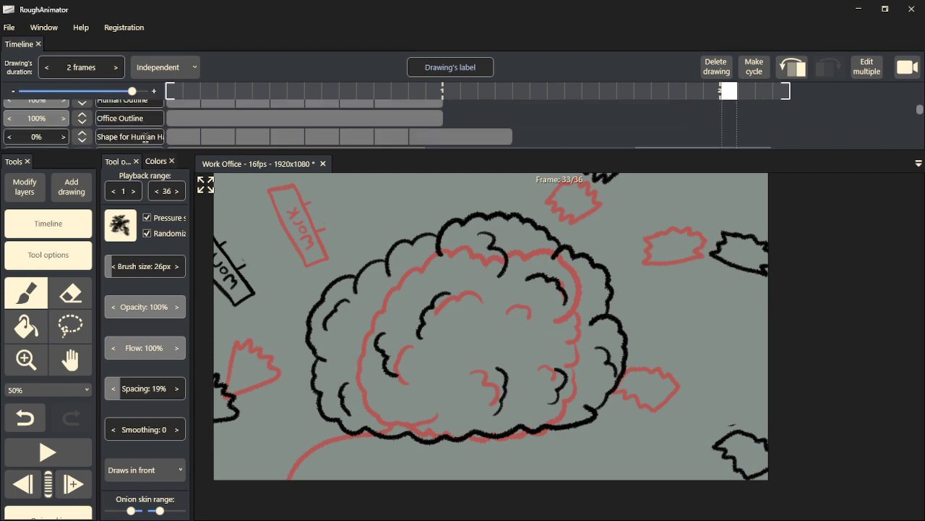
scroll(146, 138, up, 2)
- Play the whole animation from frame 1 to review the explosion
mouse_move(748, 91)
mouse_down()
mouse_move(294, 91)
mouse_move(59, 127)
mouse_up()
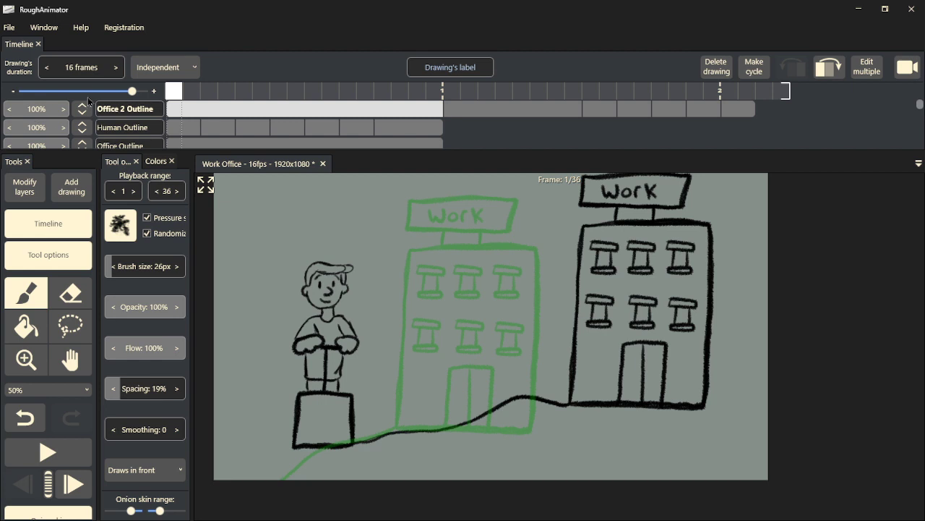
key(space)
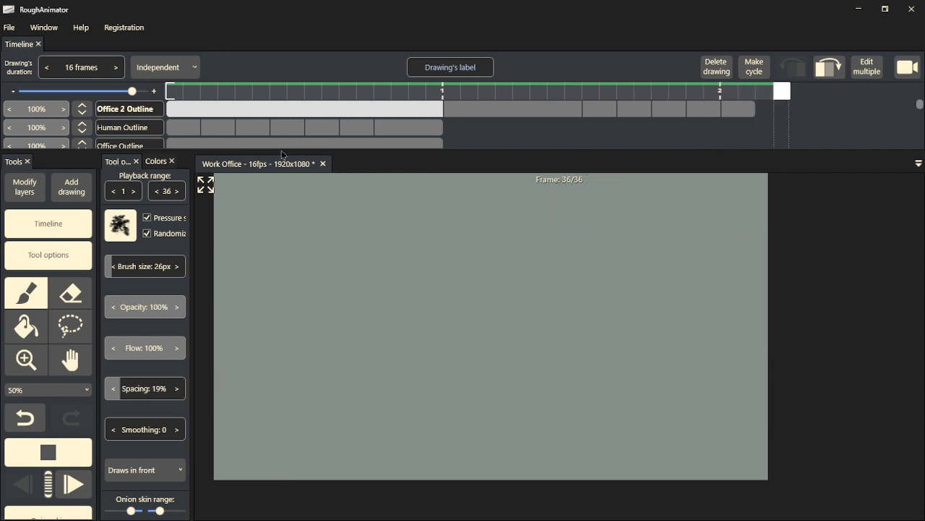
key(space)
- Extend the last Office 2 Outline drawing to 4 frames and replay the animation from frame 1
mouse_move(700, 106)
mouse_down()
mouse_move(734, 105)
mouse_move(614, 128)
mouse_move(346, 133)
mouse_move(744, 133)
mouse_up()
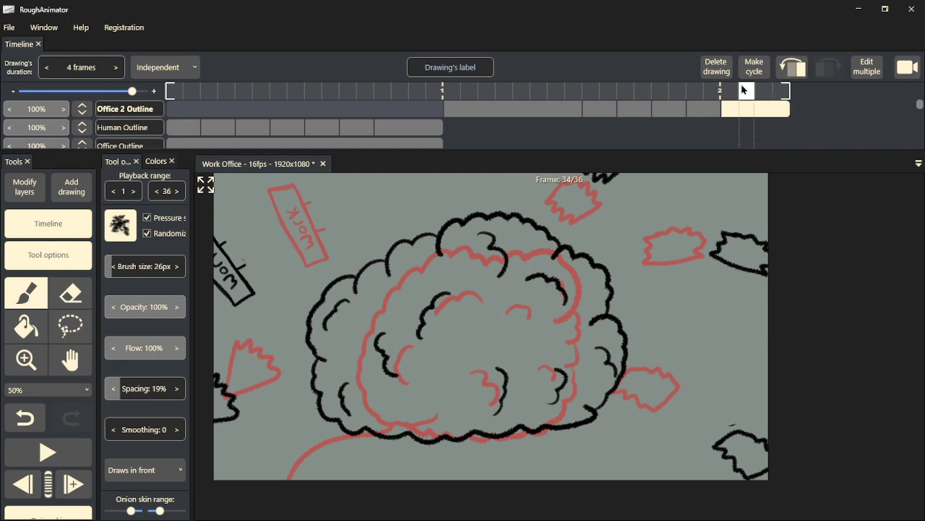
mouse_move(715, 97)
mouse_down()
mouse_move(788, 94)
mouse_move(183, 120)
mouse_up()
key(space)
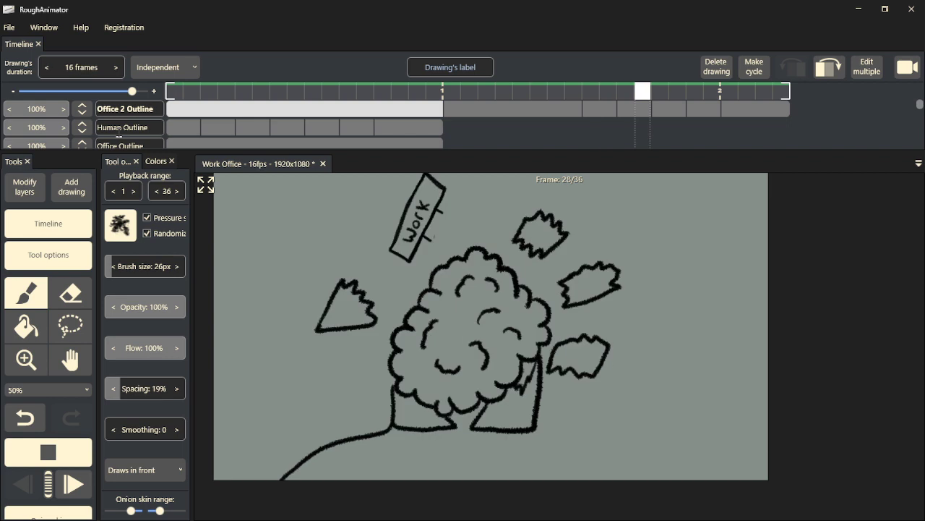
- Save the project and stop the playback
click(8, 27)
click(8, 27)
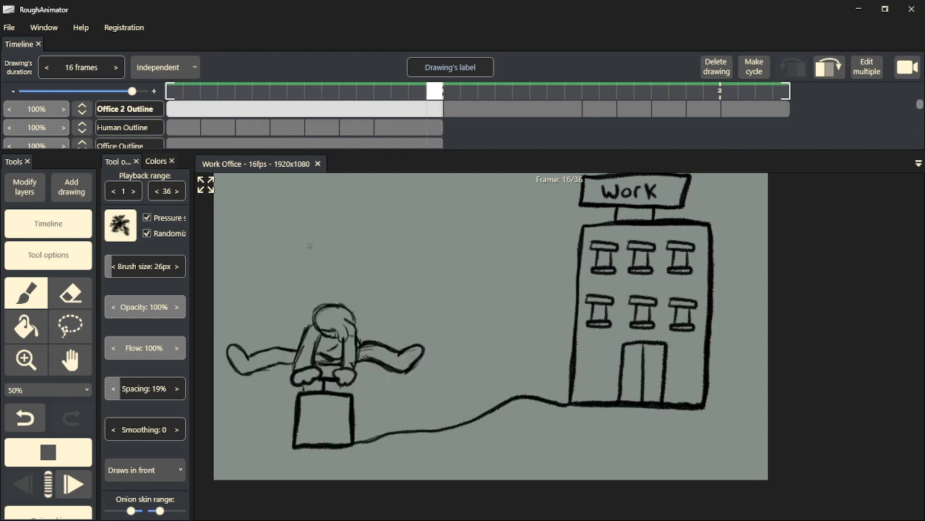
key(space)
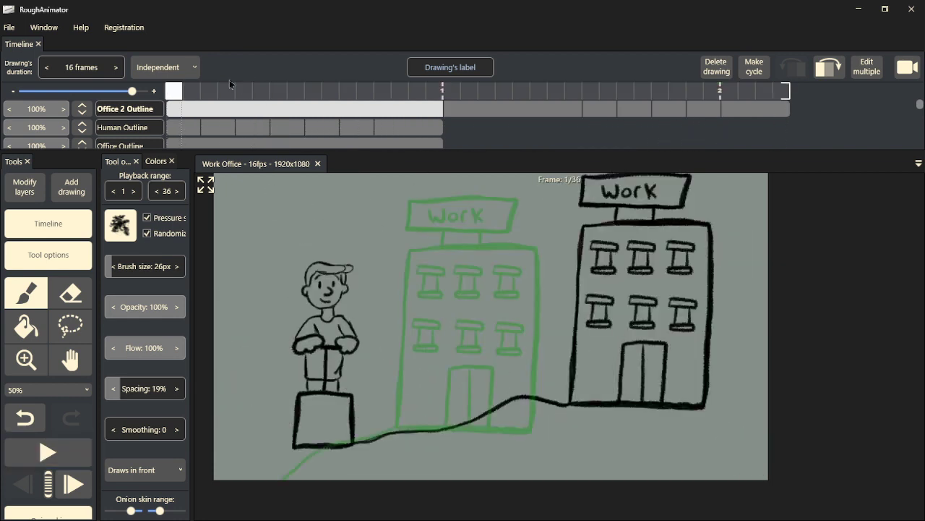
- Add a new layer directly below Office Outline and extend its first drawing to 16 frames
click(46, 192)
click(38, 216)
drag(82, 110, 110, 129)
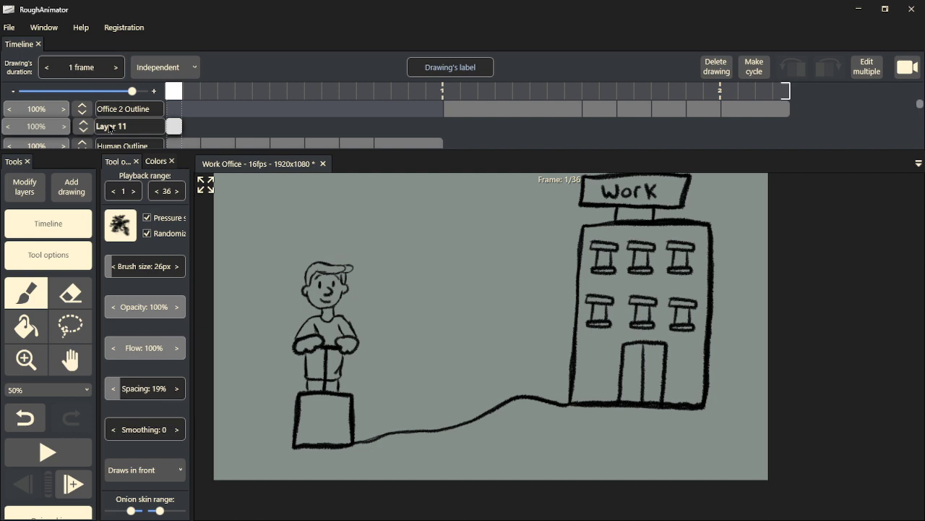
drag(110, 129, 140, 136)
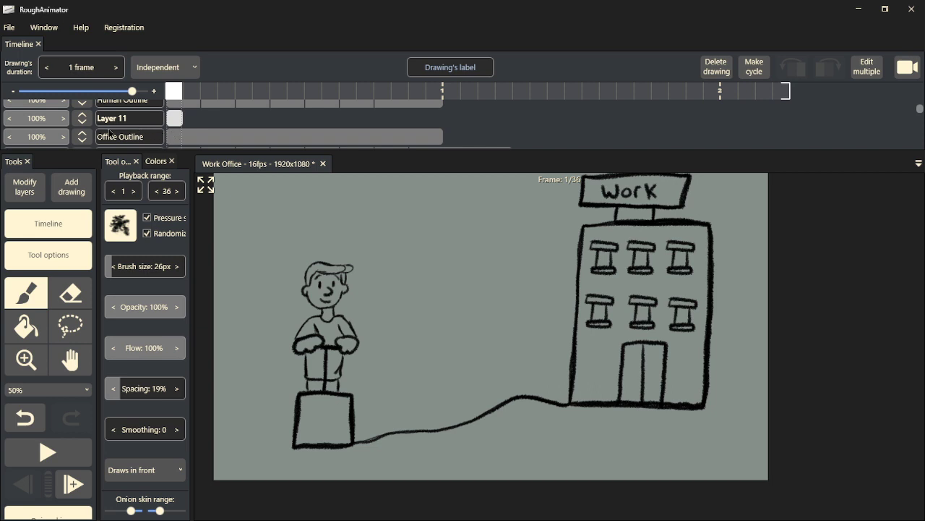
drag(80, 125, 84, 141)
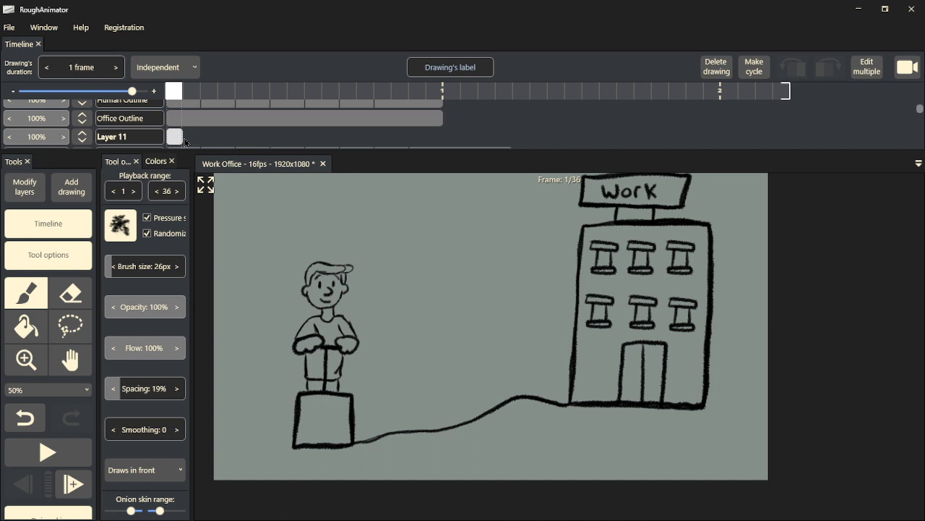
drag(183, 136, 436, 137)
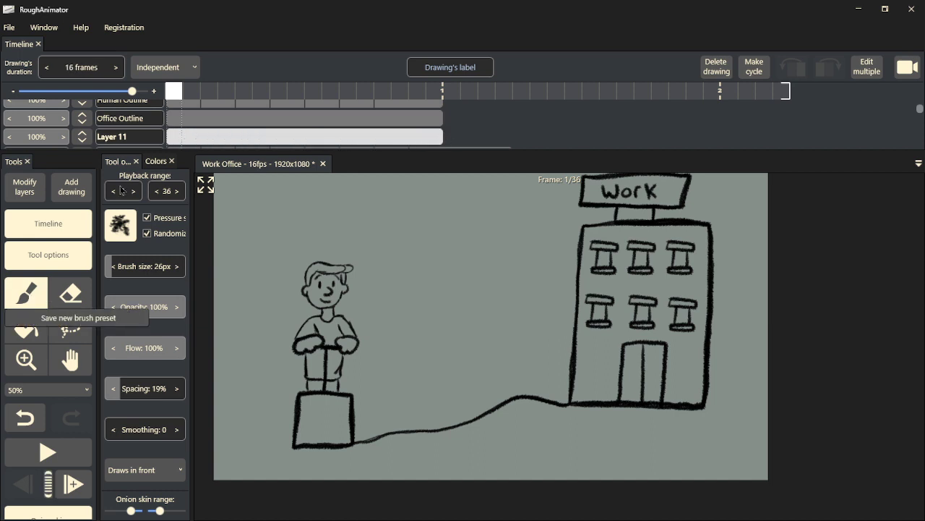
click(157, 161)
click(129, 225)
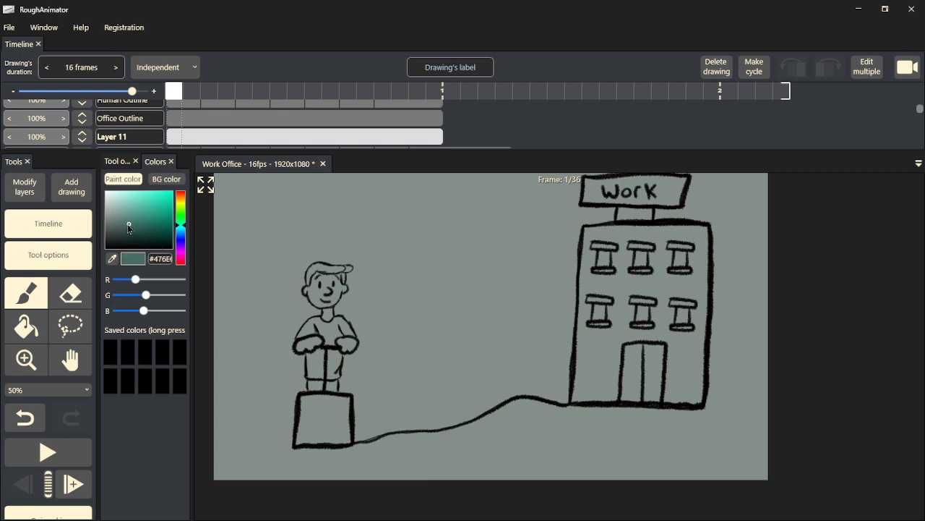
mouse_move(110, 226)
mouse_down()
mouse_move(118, 237)
mouse_move(114, 226)
mouse_up()
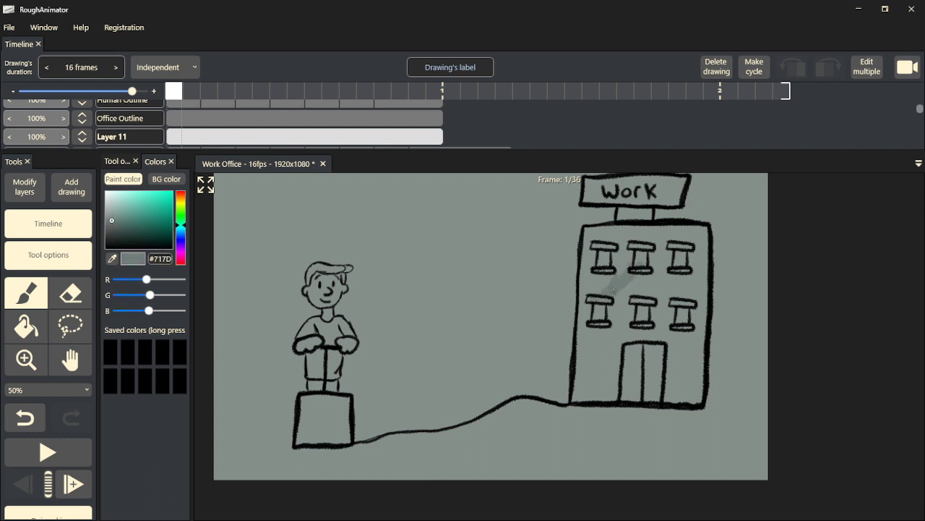
drag(614, 288, 617, 276)
key(ctrl+z)
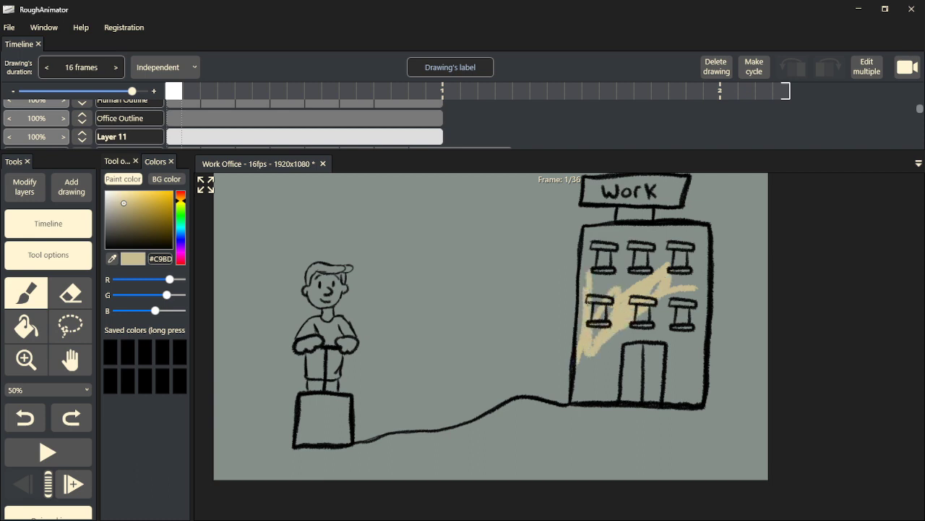
- Undo the textured beige test strokes on the building and switch the brush to the solid round shape
drag(602, 352, 608, 335)
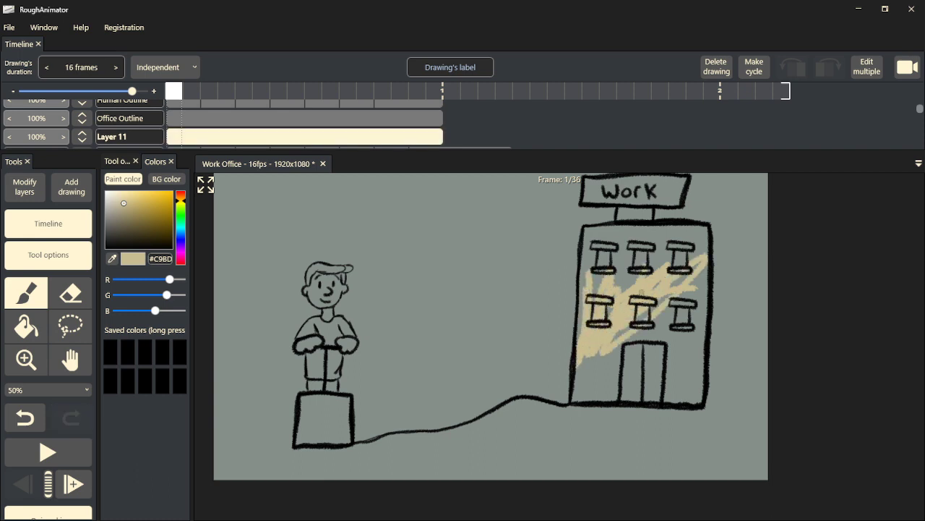
key(ctrl+z)
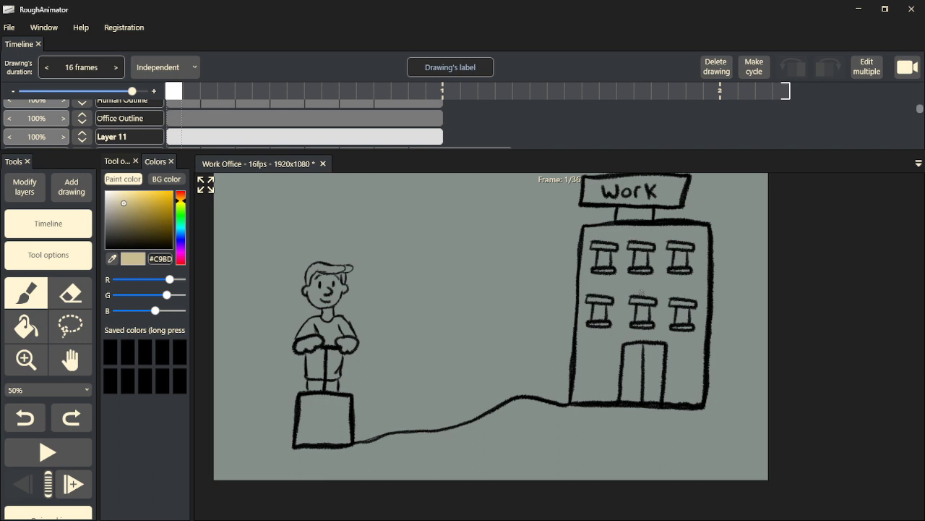
click(110, 165)
click(119, 225)
click(119, 254)
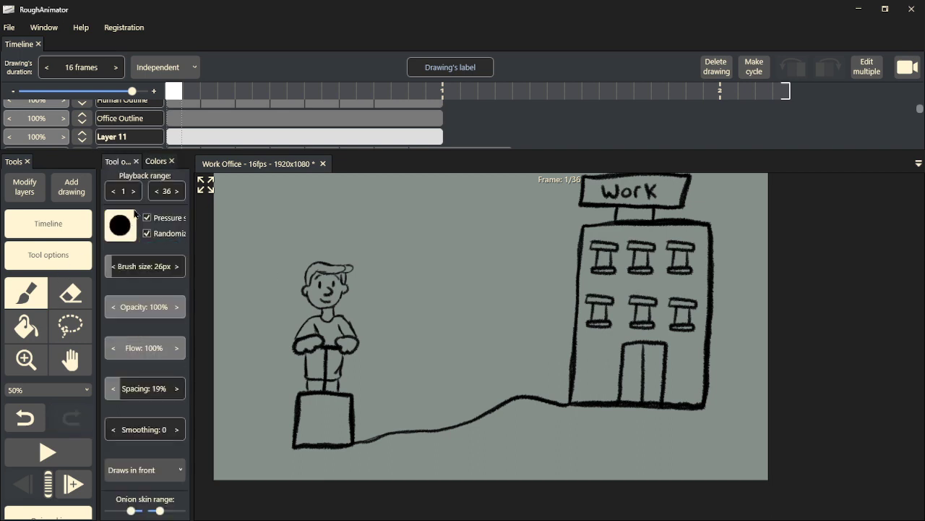
- Paint the office building's whole facade beige inside its outline on Layer 11
click(163, 166)
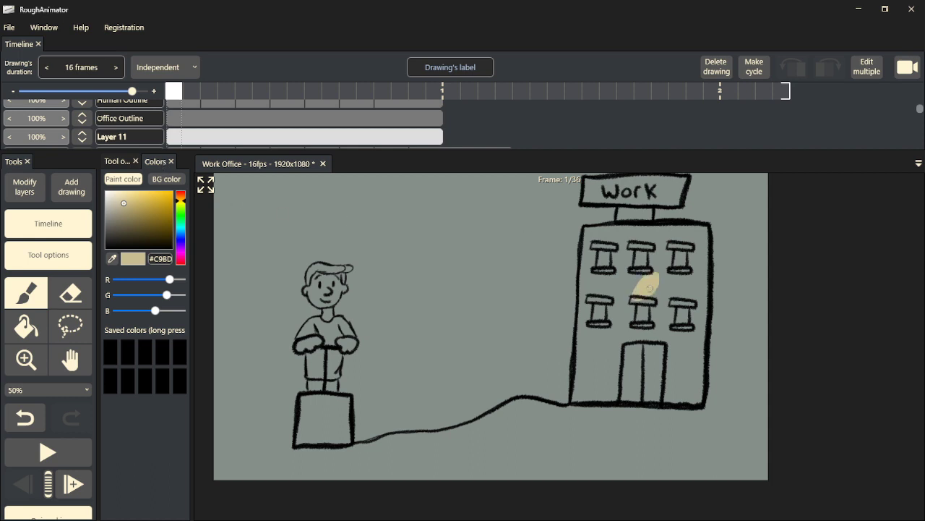
drag(616, 291, 623, 244)
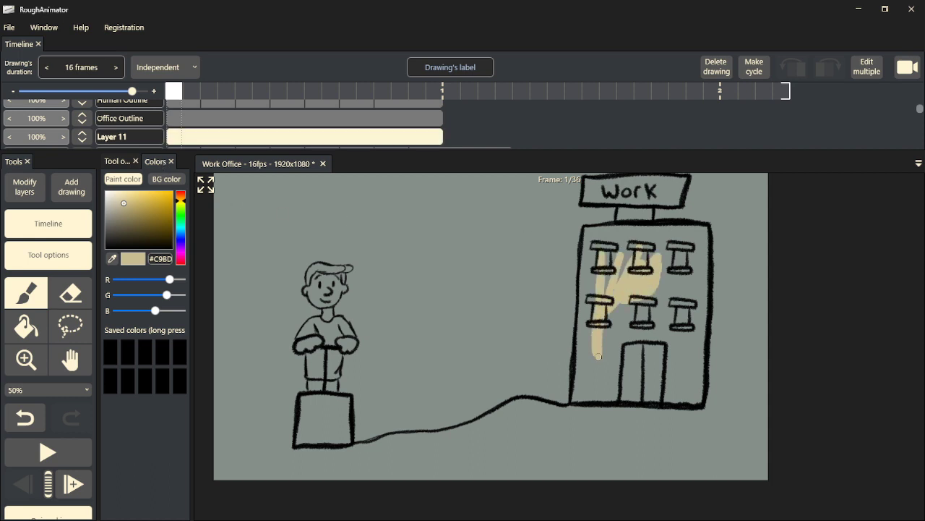
drag(599, 356, 624, 264)
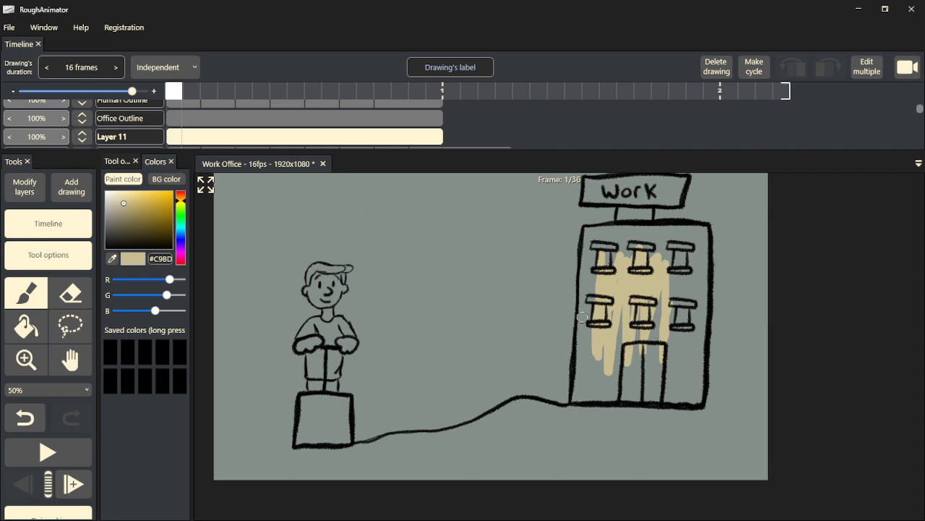
mouse_move(591, 272)
mouse_down()
mouse_move(574, 399)
mouse_move(696, 398)
mouse_move(699, 306)
mouse_move(668, 359)
mouse_move(677, 280)
mouse_move(622, 357)
mouse_move(613, 363)
mouse_move(600, 347)
mouse_move(584, 368)
mouse_move(602, 352)
mouse_move(650, 360)
mouse_move(669, 396)
mouse_move(682, 337)
mouse_move(692, 338)
mouse_move(695, 374)
mouse_move(685, 392)
mouse_move(704, 230)
mouse_move(587, 231)
mouse_move(580, 293)
mouse_move(587, 299)
mouse_move(593, 240)
mouse_move(616, 234)
mouse_move(642, 260)
mouse_move(674, 247)
mouse_move(687, 302)
mouse_move(684, 232)
mouse_up()
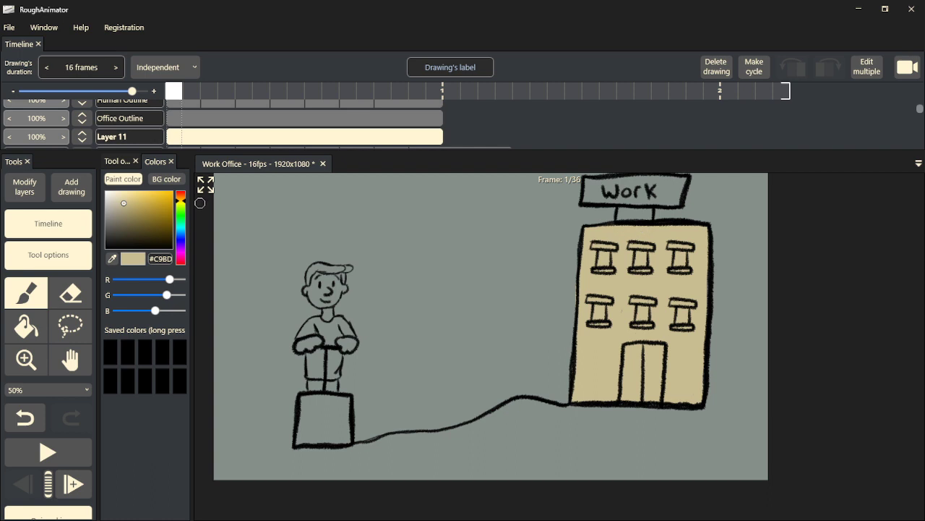
- Set the paint colour to bright sky blue and fill the glass of all six office windows
click(181, 234)
click(155, 200)
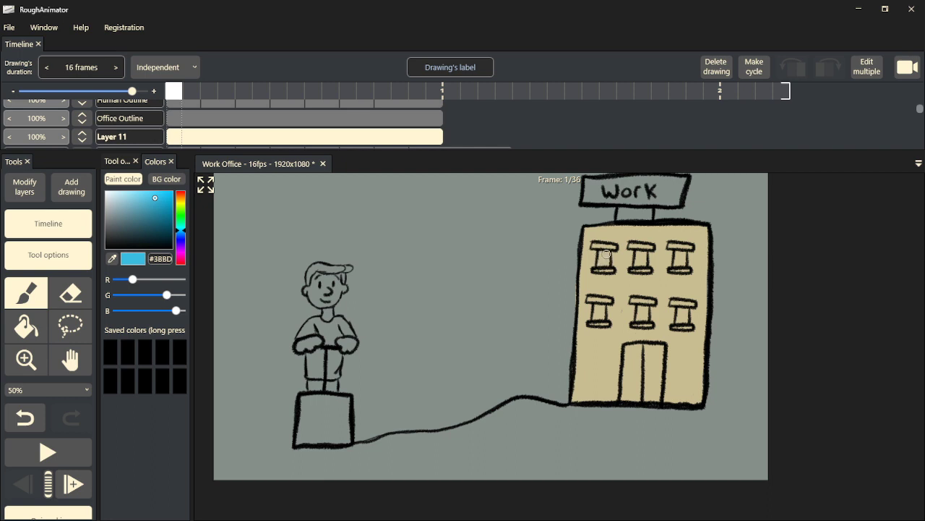
mouse_move(608, 252)
mouse_down()
mouse_move(599, 265)
mouse_move(605, 258)
mouse_up()
mouse_move(639, 255)
mouse_down()
mouse_move(636, 262)
mouse_move(683, 257)
mouse_move(674, 259)
mouse_up()
mouse_move(646, 311)
mouse_down()
mouse_move(600, 309)
mouse_move(593, 319)
mouse_up()
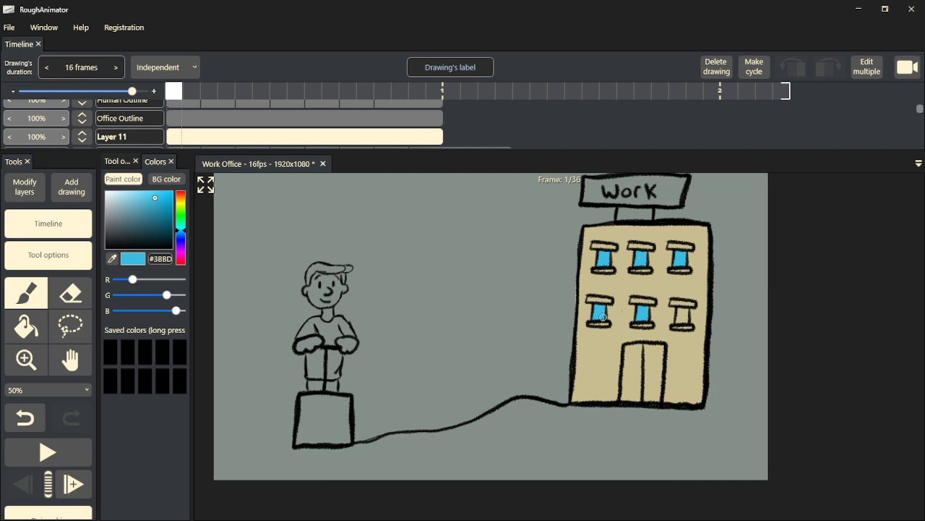
mouse_move(681, 314)
mouse_down()
mouse_move(687, 311)
mouse_move(679, 320)
mouse_up()
- Set the paint colour to white, brush reflection streaks on the six windows and fill the Work sign
click(124, 193)
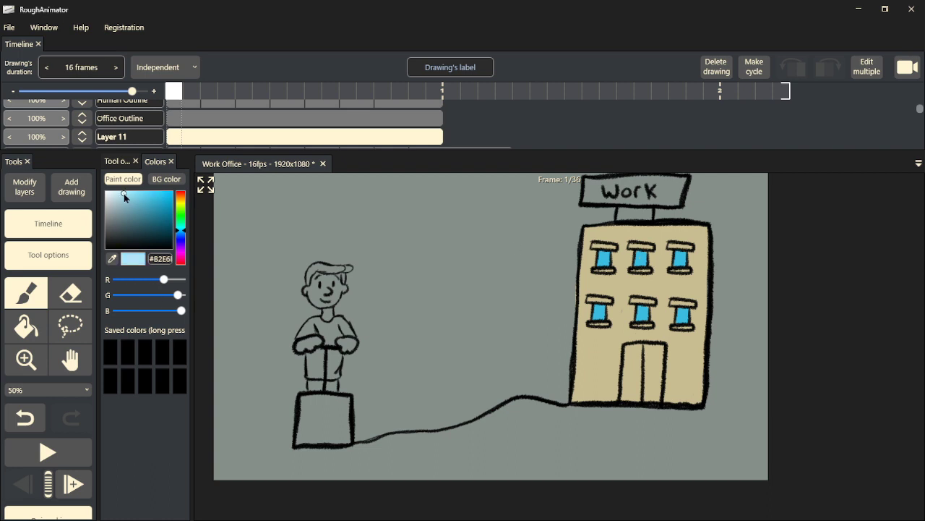
drag(112, 204, 95, 191)
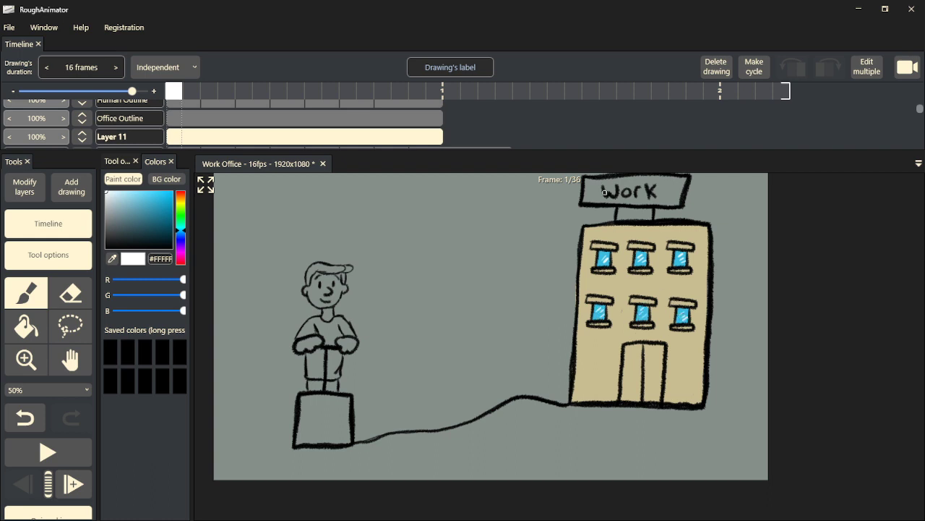
mouse_move(658, 196)
mouse_down()
mouse_move(590, 178)
mouse_move(583, 199)
mouse_move(675, 203)
mouse_move(685, 178)
mouse_move(646, 176)
mouse_move(672, 177)
mouse_move(669, 197)
mouse_move(661, 193)
mouse_move(668, 182)
mouse_move(587, 192)
mouse_up()
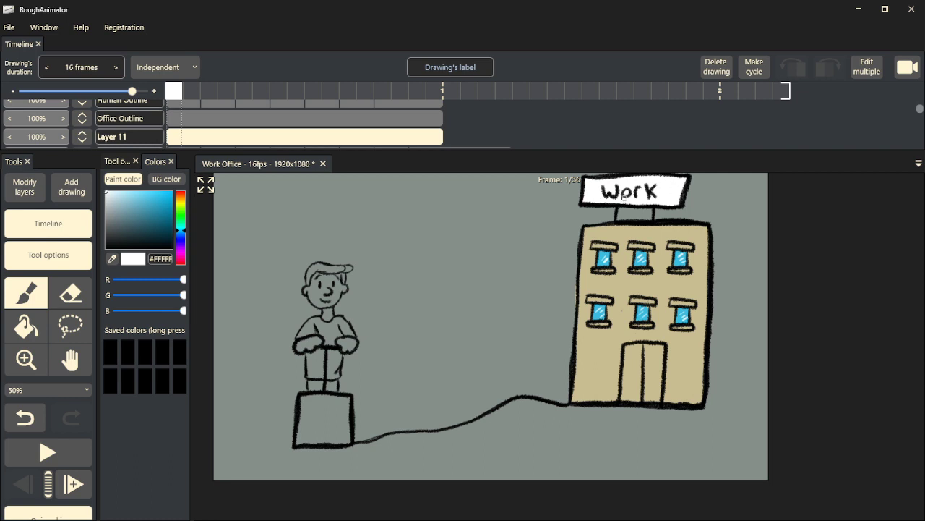
- Set the paint colour to dark reddish brown and fill both panels of the office building's door
drag(153, 233, 172, 212)
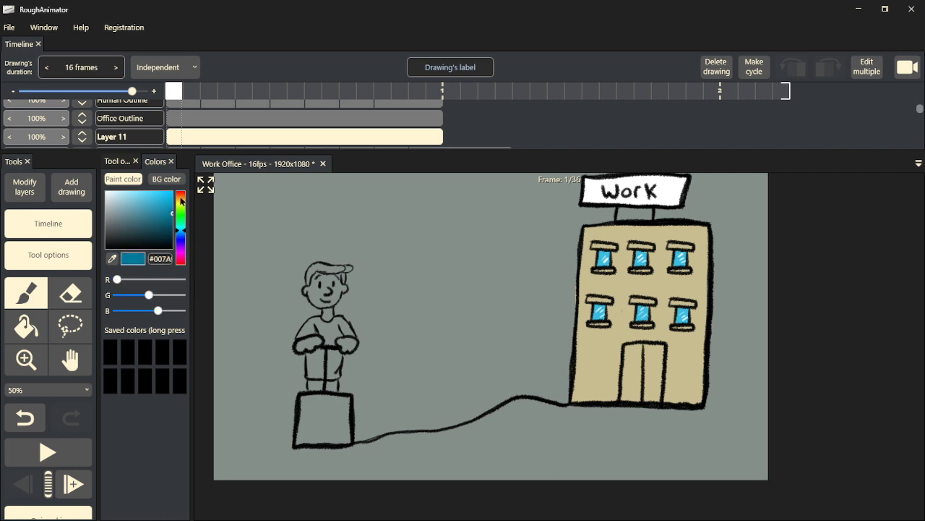
click(183, 205)
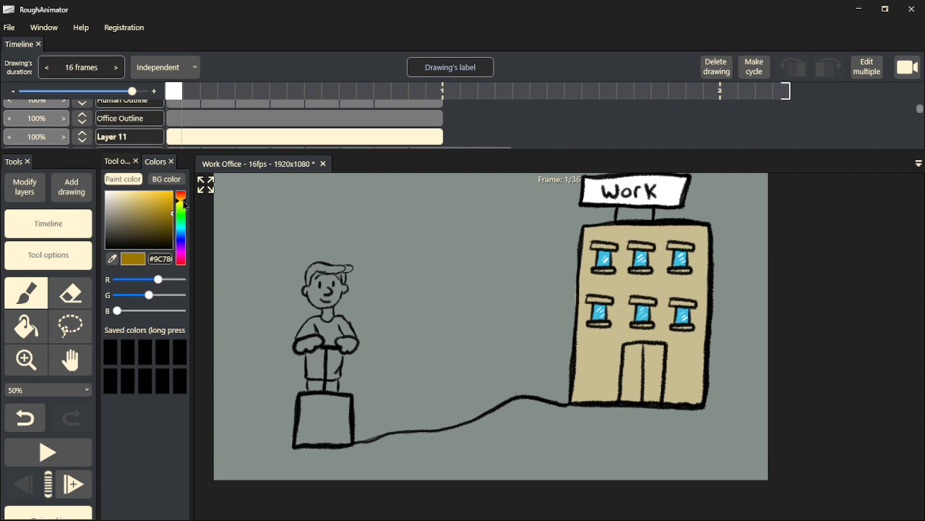
drag(186, 206, 184, 197)
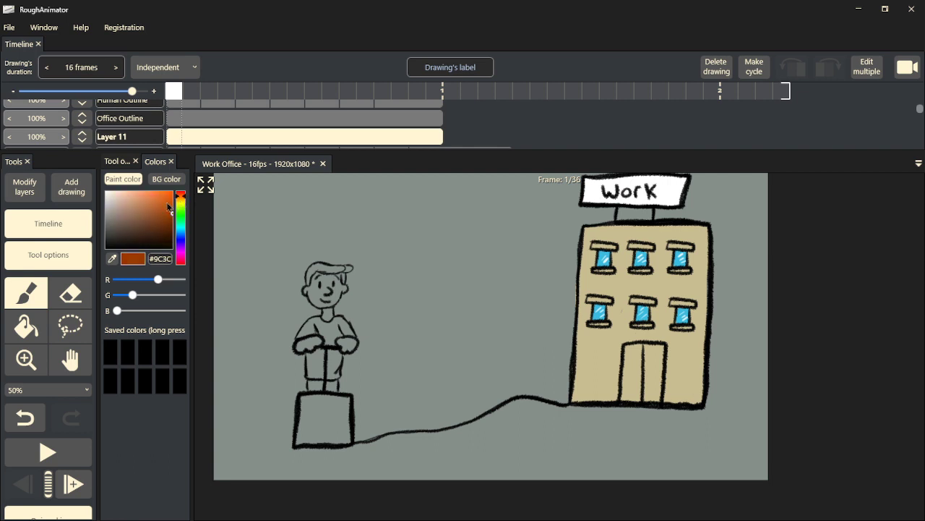
click(165, 200)
mouse_move(632, 366)
mouse_down()
mouse_move(636, 390)
mouse_move(643, 350)
mouse_move(649, 397)
mouse_move(652, 365)
mouse_up()
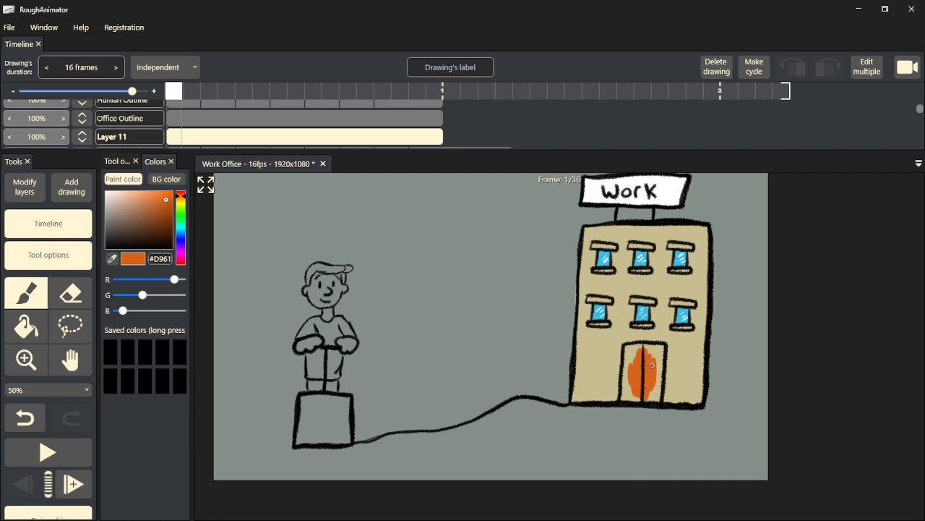
key(ctrl+z)
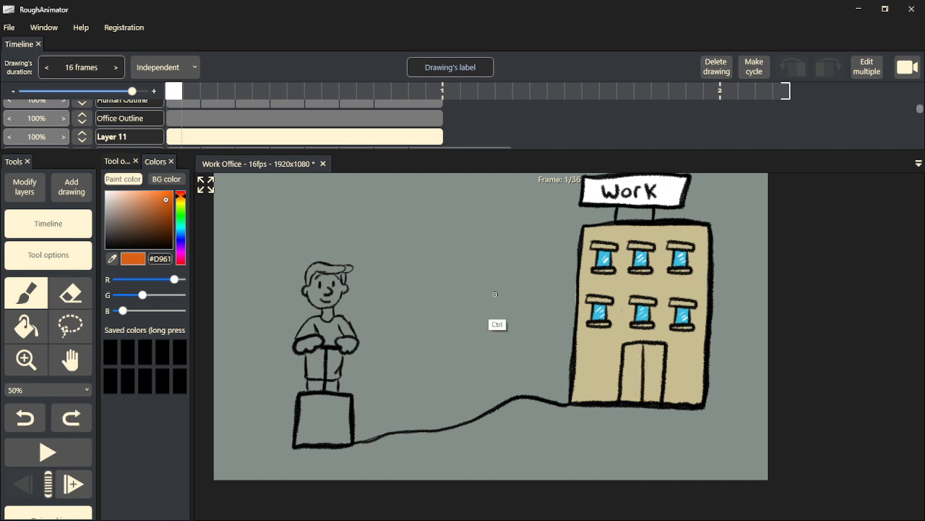
drag(172, 216, 164, 220)
mouse_move(648, 397)
mouse_down()
mouse_move(652, 365)
mouse_move(657, 398)
mouse_move(663, 353)
mouse_move(631, 347)
mouse_move(623, 402)
mouse_move(630, 380)
mouse_move(636, 390)
mouse_move(651, 368)
mouse_move(657, 398)
mouse_move(643, 398)
mouse_up()
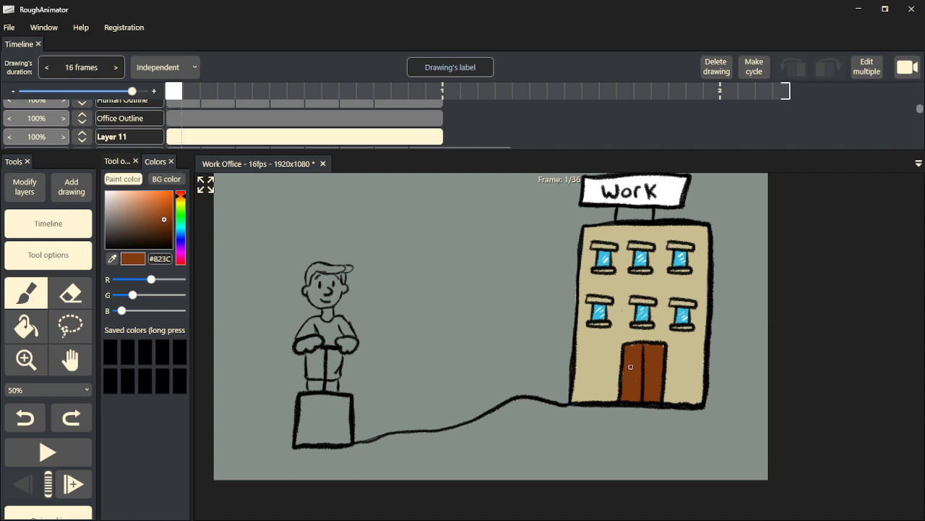
mouse_move(631, 367)
mouse_down()
mouse_move(640, 345)
mouse_move(656, 345)
mouse_move(651, 357)
mouse_up()
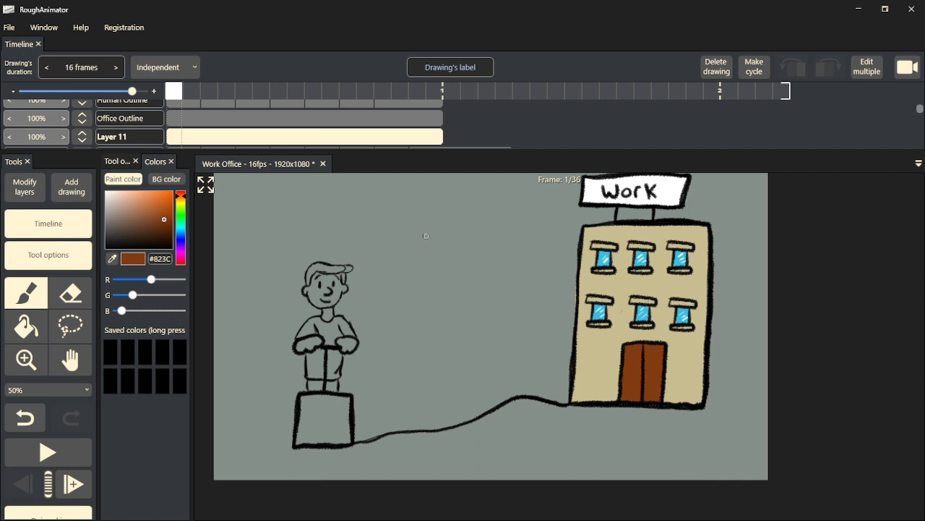
- Set the paint colour to bright red and paint along the inner edge of the detonator box beneath the man
drag(128, 200, 116, 194)
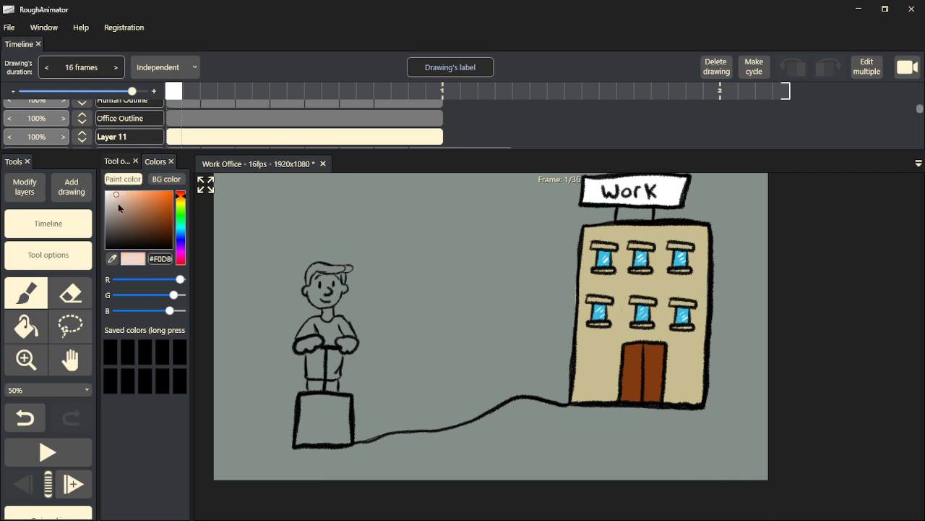
drag(184, 255, 183, 267)
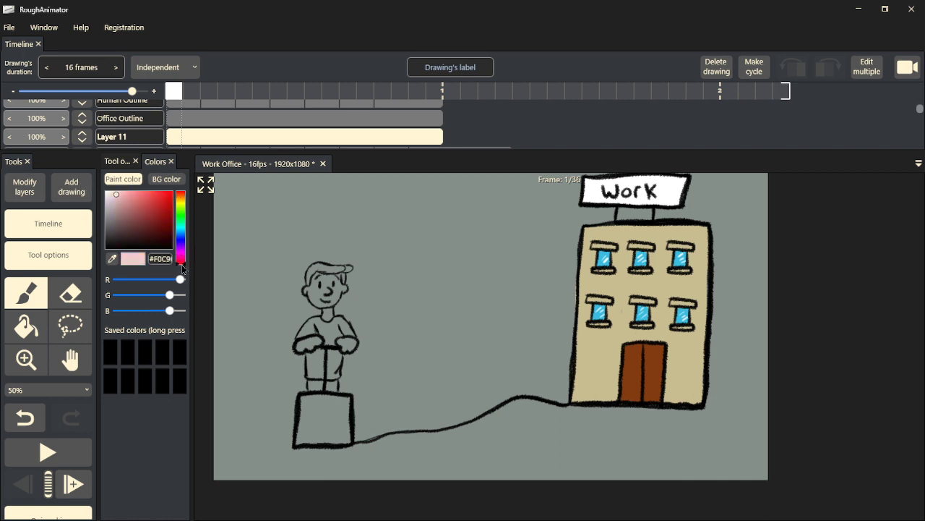
drag(167, 219, 170, 196)
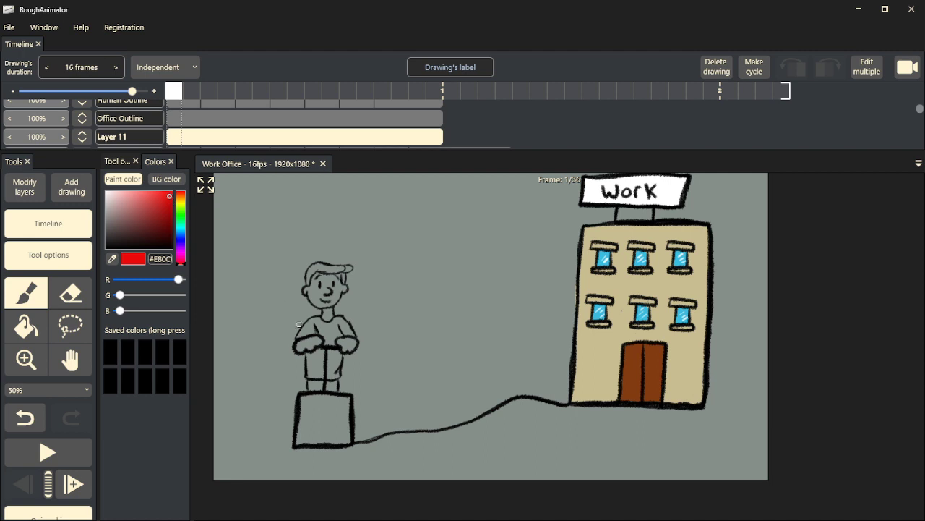
mouse_move(322, 406)
mouse_down()
mouse_move(305, 400)
mouse_move(295, 442)
mouse_up()
drag(168, 203, 163, 230)
mouse_move(315, 410)
mouse_down()
mouse_move(309, 429)
mouse_move(303, 402)
mouse_move(301, 439)
mouse_move(324, 419)
mouse_move(320, 400)
mouse_move(310, 402)
mouse_move(314, 434)
mouse_up()
key(ctrl+z)
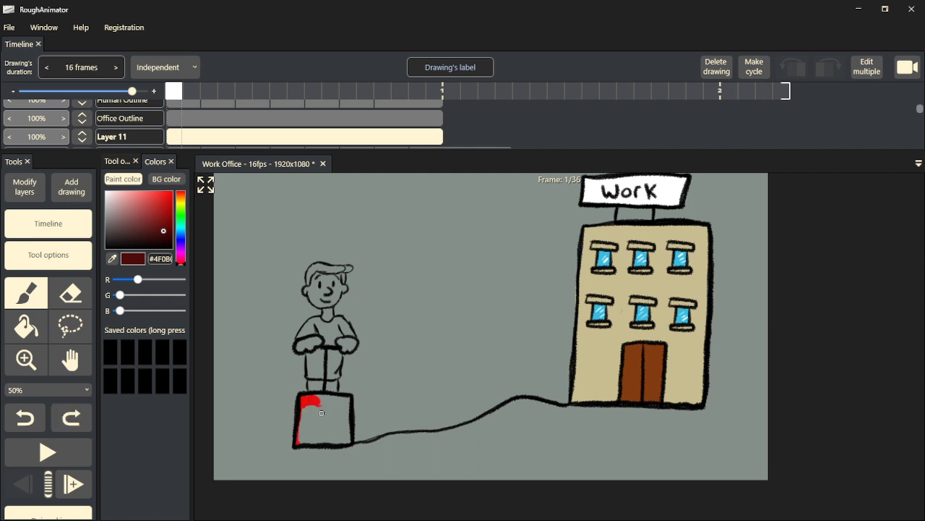
alt+click(315, 409)
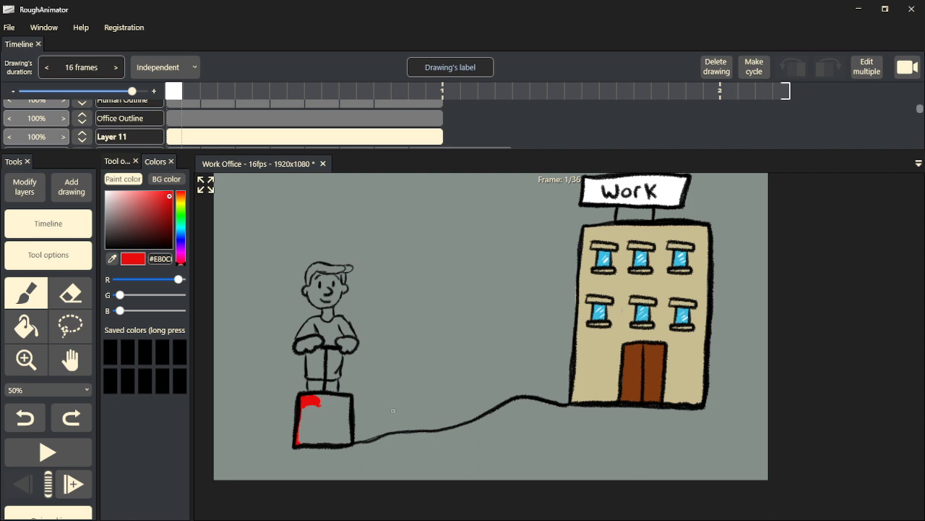
- Fill the rest of the detonator box with bright red inside its outline
mouse_move(335, 422)
mouse_down()
mouse_move(340, 411)
mouse_move(334, 416)
mouse_up()
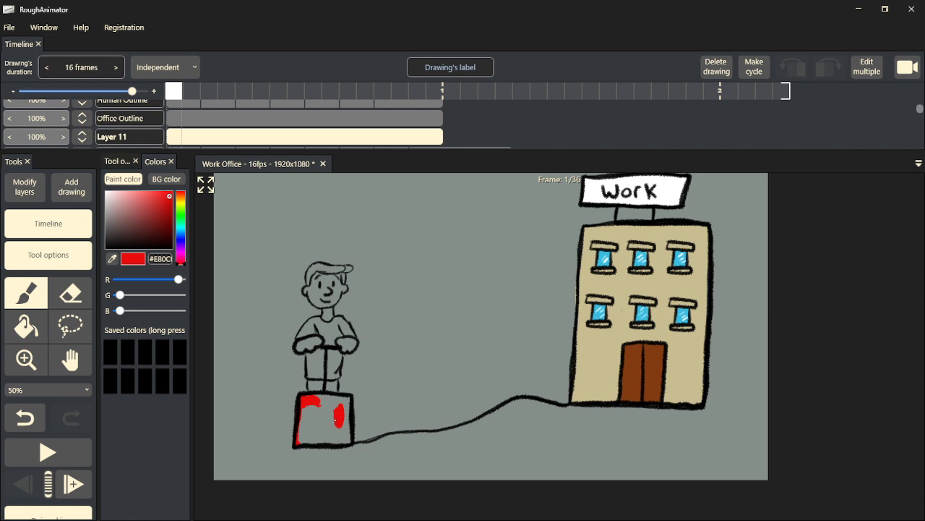
mouse_move(333, 417)
mouse_down()
mouse_move(306, 441)
mouse_move(300, 428)
mouse_move(319, 441)
mouse_move(347, 439)
mouse_move(345, 426)
mouse_move(343, 437)
mouse_move(316, 428)
mouse_move(340, 420)
mouse_move(343, 404)
mouse_move(344, 430)
mouse_move(348, 398)
mouse_move(308, 399)
mouse_move(341, 406)
mouse_move(345, 433)
mouse_move(343, 409)
mouse_move(342, 427)
mouse_move(322, 414)
mouse_up()
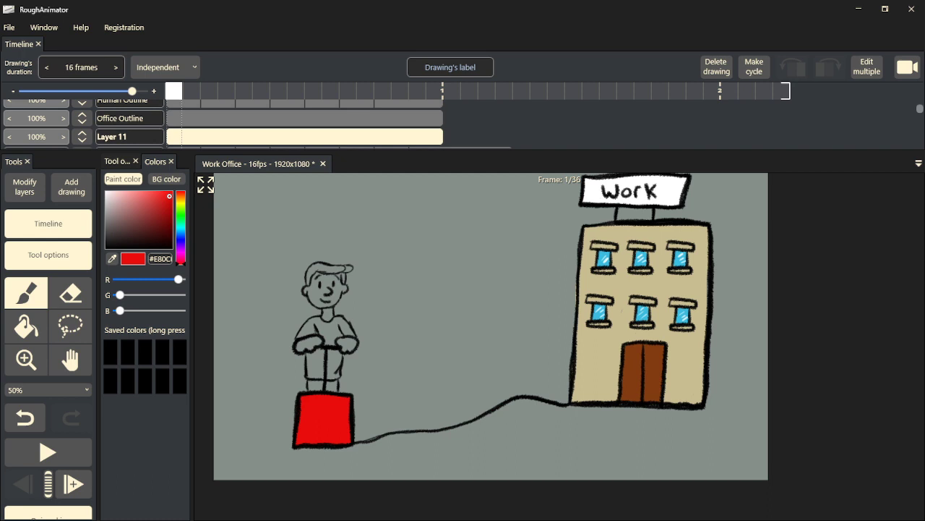
- Set the paint colour to medium brown, try it on one of the man's hands and undo the stroke
drag(171, 217, 172, 229)
mouse_move(185, 260)
mouse_down()
mouse_move(182, 196)
mouse_move(166, 226)
mouse_up()
click(158, 196)
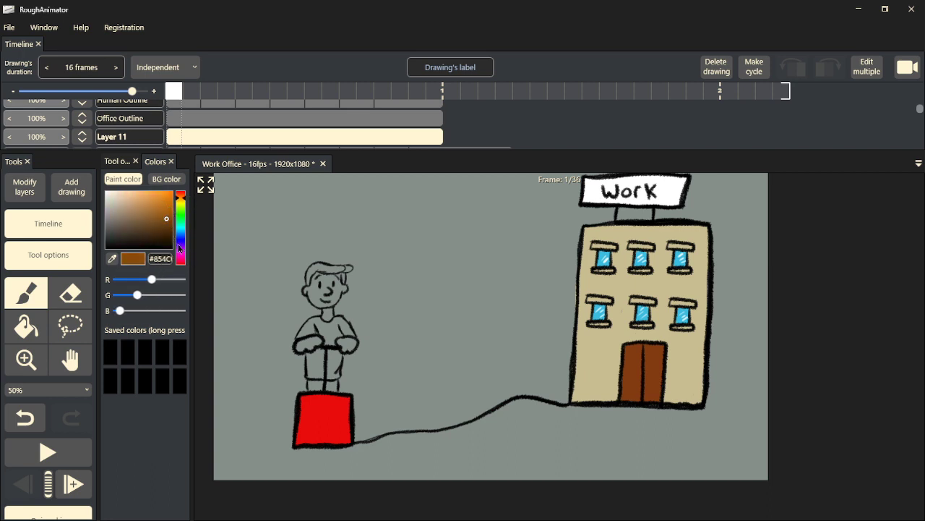
drag(306, 343, 314, 344)
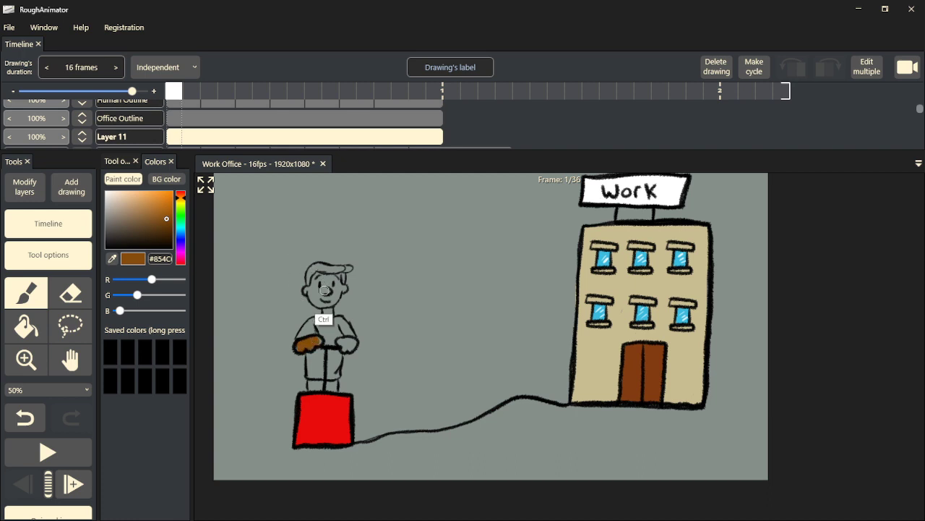
key(ctrl+z)
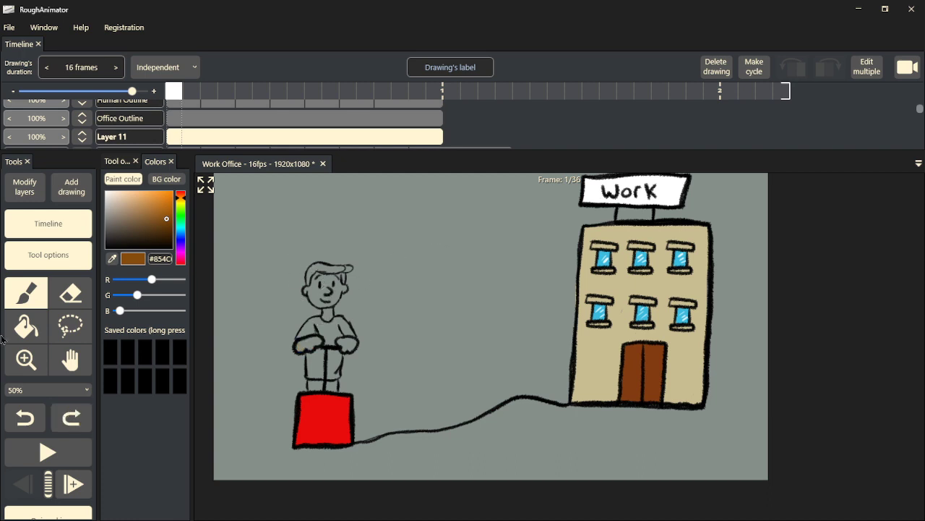
- Paint both of the man's hands medium brown inside their outlines, working at 150% zoom
click(19, 364)
click(330, 346)
click(330, 345)
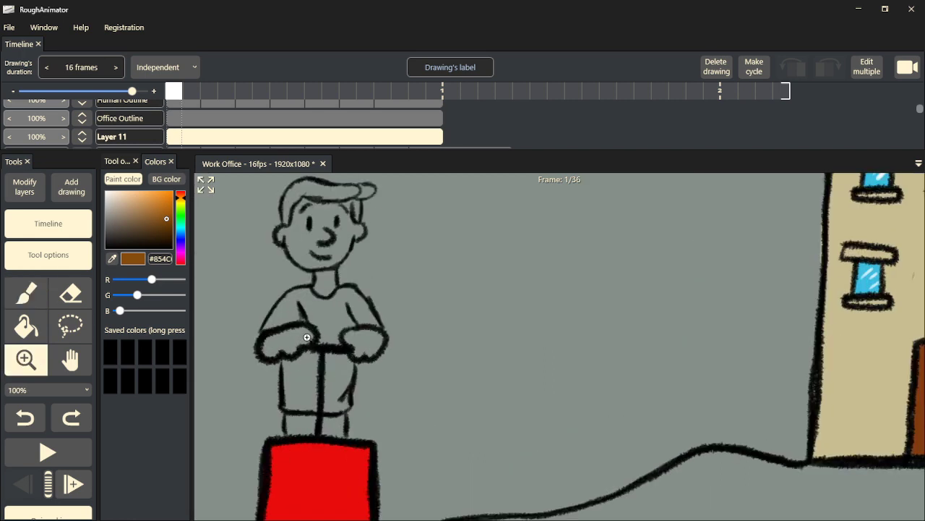
click(302, 337)
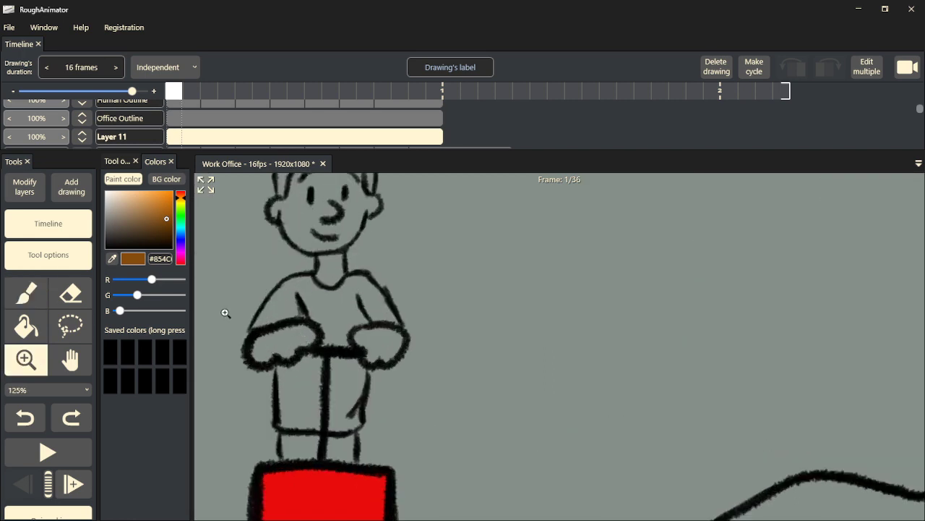
click(292, 337)
click(32, 302)
mouse_move(286, 338)
mouse_down()
mouse_move(266, 347)
mouse_move(308, 334)
mouse_move(296, 341)
mouse_up()
mouse_move(418, 335)
mouse_down()
mouse_move(379, 341)
mouse_move(386, 354)
mouse_move(403, 339)
mouse_up()
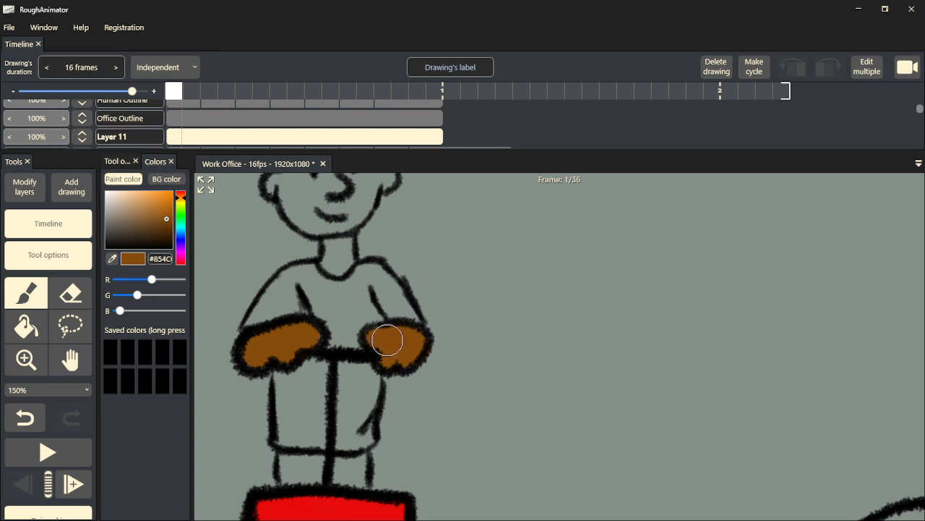
- Paint the man's face, ears and neck medium brown and his hair very dark brown
drag(376, 293, 369, 386)
mouse_move(333, 303)
mouse_down()
mouse_move(326, 361)
mouse_move(343, 325)
mouse_move(342, 342)
mouse_move(323, 247)
mouse_move(281, 286)
mouse_move(295, 311)
mouse_move(326, 318)
mouse_move(365, 257)
mouse_move(343, 245)
mouse_move(323, 255)
mouse_move(327, 240)
mouse_move(274, 280)
mouse_move(304, 225)
mouse_move(290, 240)
mouse_move(312, 229)
mouse_move(291, 262)
mouse_move(330, 235)
mouse_move(371, 229)
mouse_move(368, 243)
mouse_move(352, 237)
mouse_move(383, 268)
mouse_up()
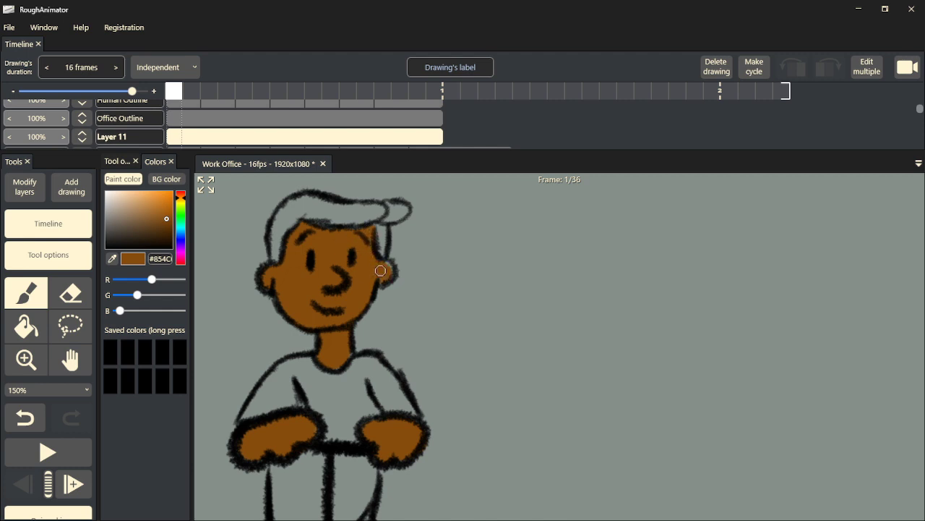
drag(166, 224, 165, 243)
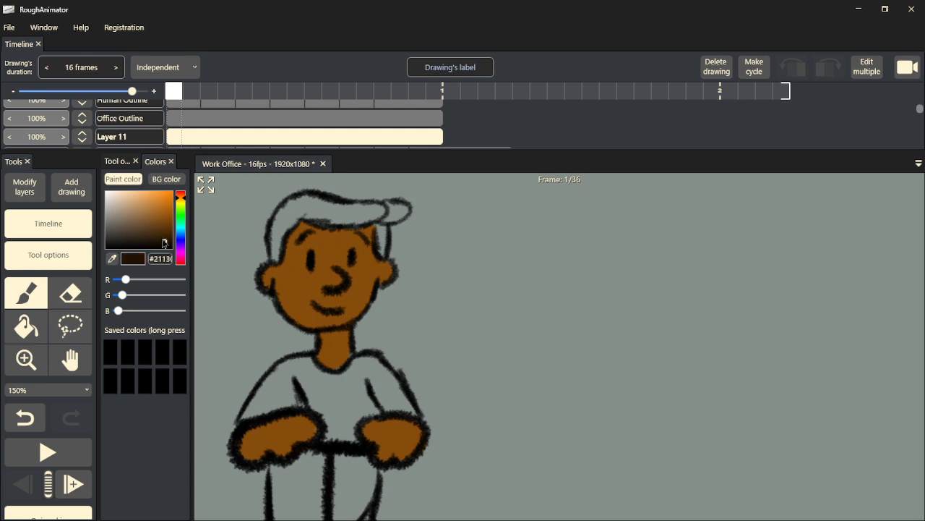
mouse_move(279, 224)
mouse_down()
mouse_move(276, 230)
mouse_move(273, 255)
mouse_move(284, 234)
mouse_move(273, 222)
mouse_move(301, 199)
mouse_move(303, 213)
mouse_move(347, 221)
mouse_move(377, 215)
mouse_move(376, 207)
mouse_move(321, 200)
mouse_move(377, 218)
mouse_move(382, 253)
mouse_move(385, 214)
mouse_move(401, 213)
mouse_move(377, 212)
mouse_move(403, 213)
mouse_move(349, 220)
mouse_move(382, 221)
mouse_move(380, 237)
mouse_move(375, 220)
mouse_move(308, 215)
mouse_move(339, 225)
mouse_move(372, 218)
mouse_move(294, 218)
mouse_up()
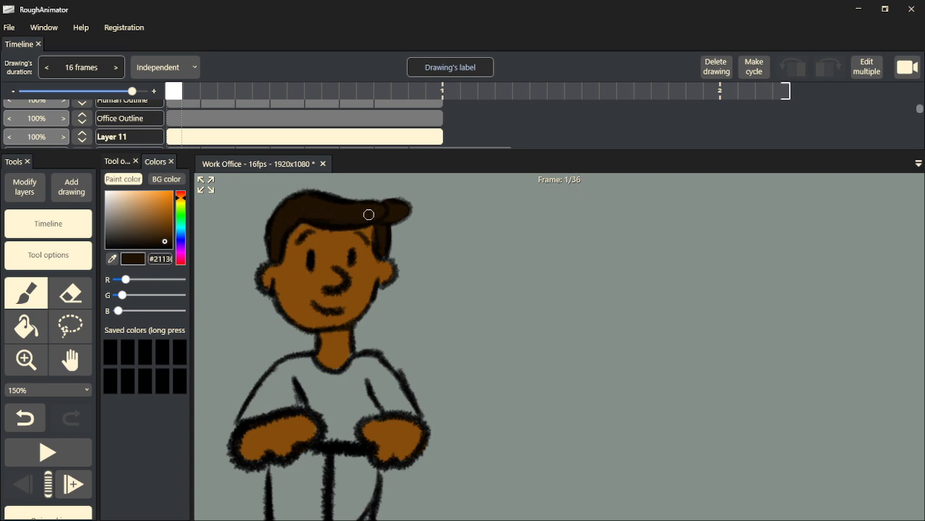
- Set the paint colour to very dark navy and fill the man's trousers above the red box
key(h)
mouse_move(352, 307)
mouse_down()
mouse_move(385, 192)
mouse_move(368, 293)
mouse_move(352, 295)
mouse_up()
key(b)
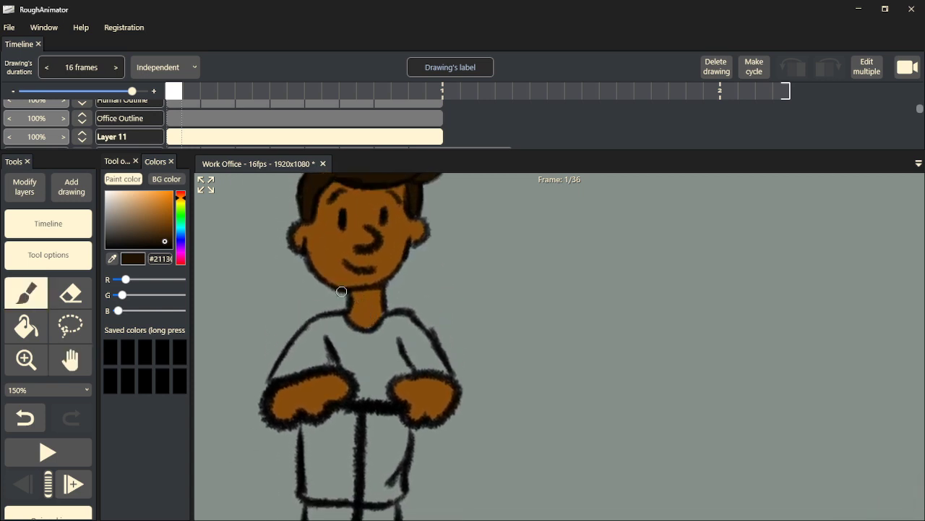
click(181, 244)
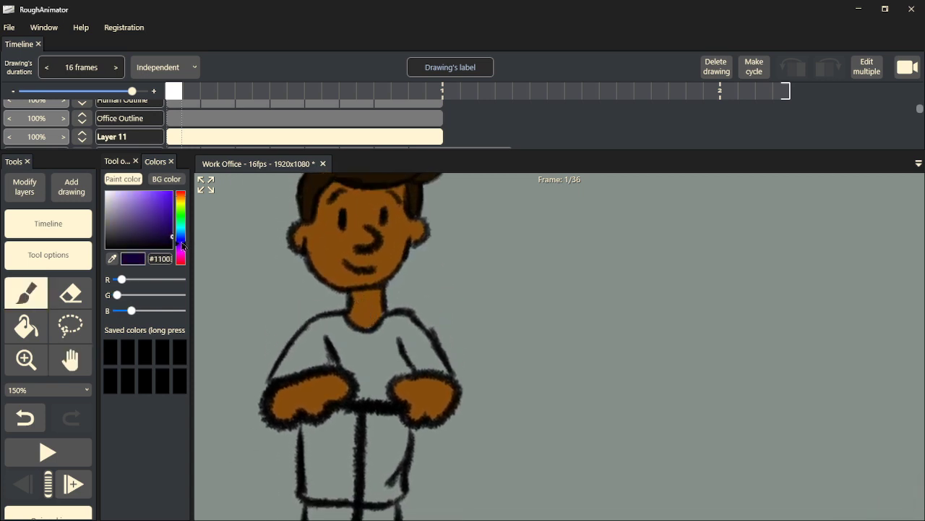
click(167, 241)
mouse_move(296, 377)
mouse_down()
mouse_move(372, 368)
mouse_move(367, 271)
mouse_move(353, 391)
mouse_move(341, 373)
mouse_move(316, 366)
mouse_move(319, 388)
mouse_move(396, 387)
mouse_move(392, 400)
mouse_move(377, 374)
mouse_up()
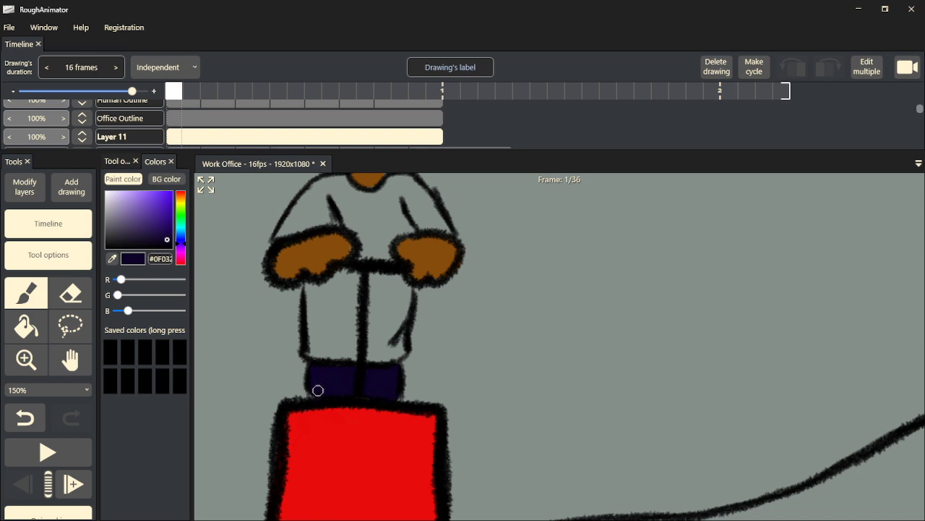
- Undo all the colour painted on the man's trousers, hair, face, neck and hands
key(space)
mouse_move(351, 370)
mouse_down()
mouse_move(357, 430)
mouse_move(367, 366)
mouse_move(367, 424)
mouse_move(385, 342)
mouse_up()
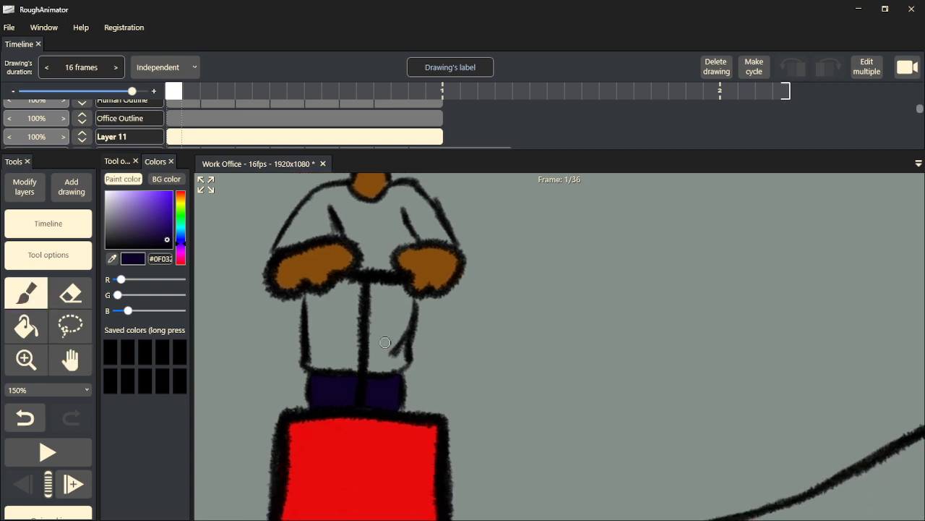
key(ctrl+z)
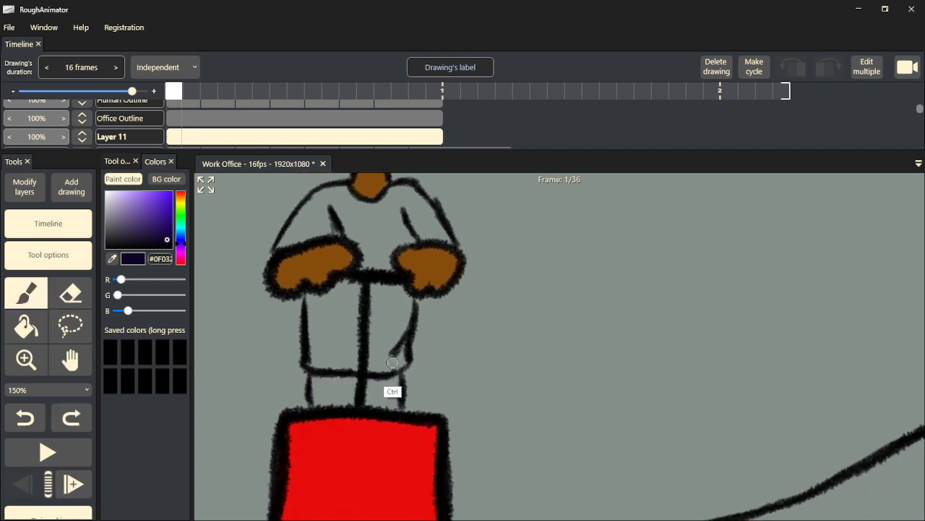
key(ctrl+z)
key(ctrl+z)
key(ctrl+z)
key(ctrl+z)
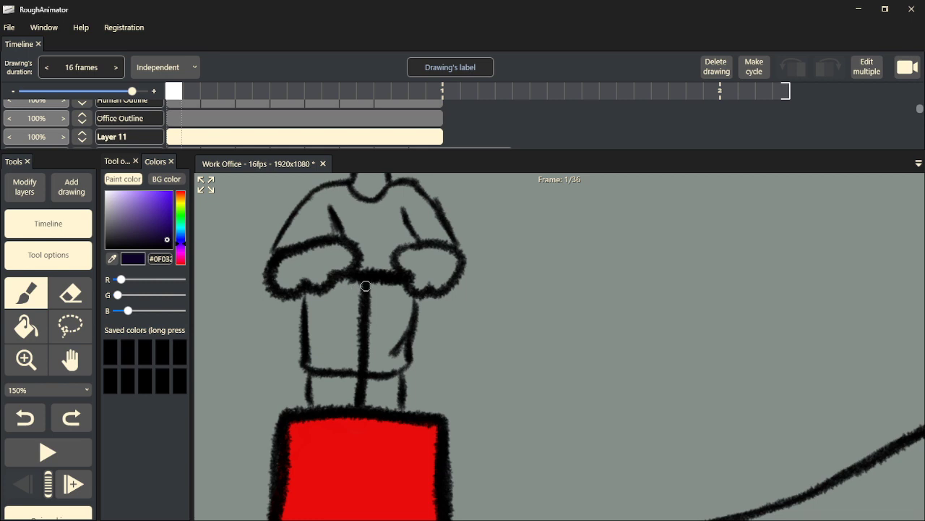
- Return the view to 50% and rename Layer 11 as Office Color
click(23, 357)
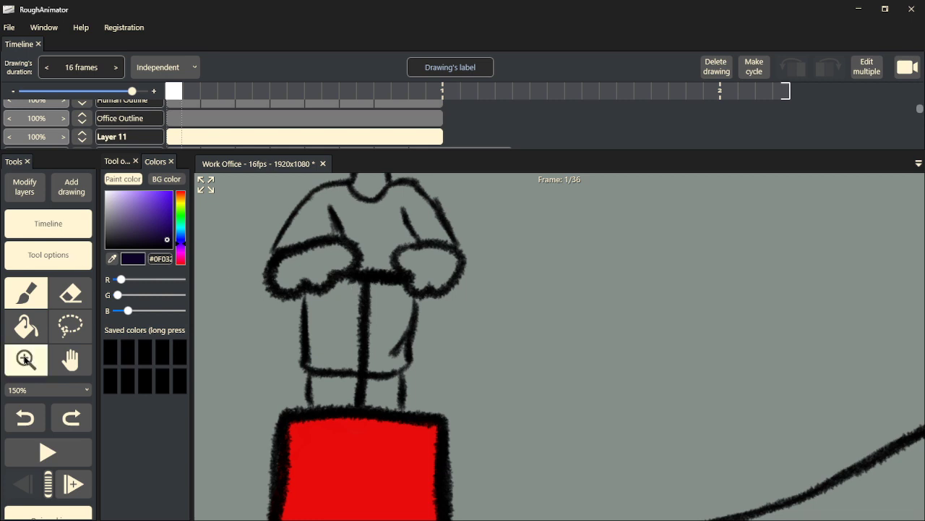
alt+click(367, 305)
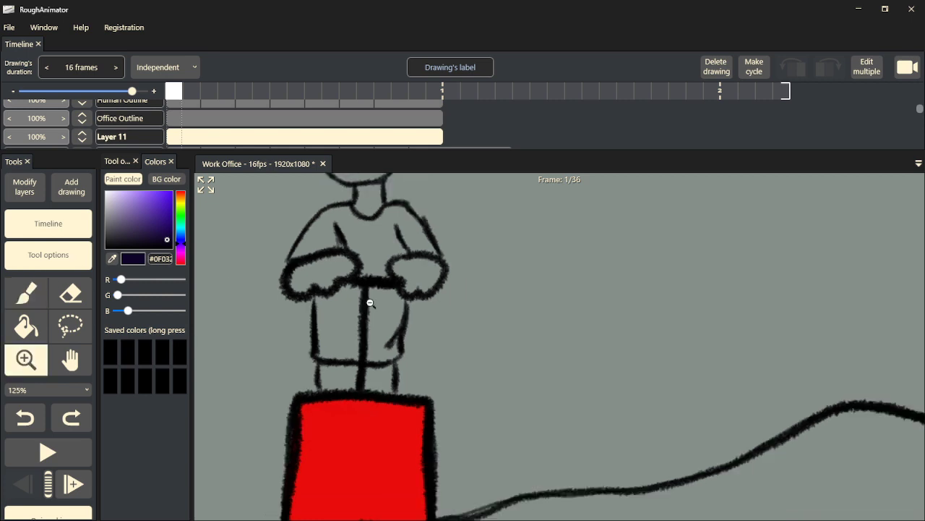
alt+click(379, 302)
alt+click(412, 300)
alt+click(430, 296)
drag(431, 295, 382, 347)
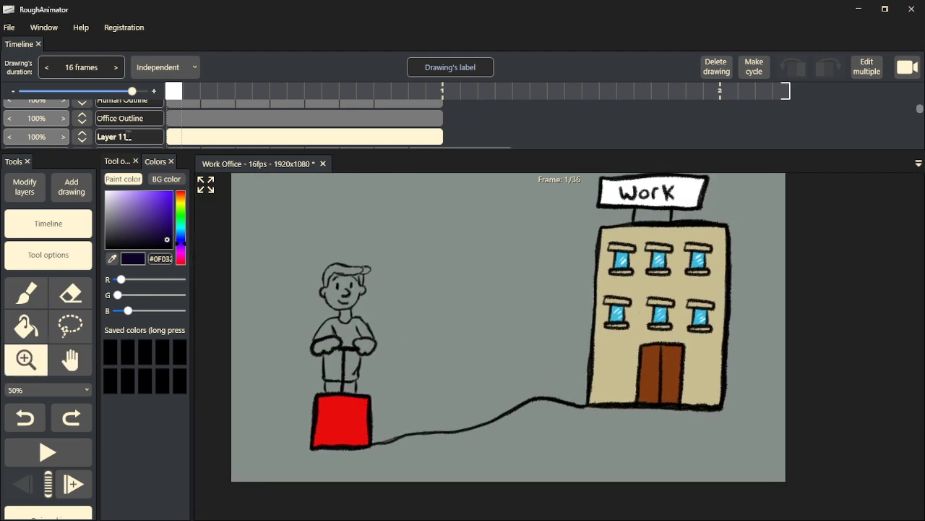
double_click(125, 135)
text(Office Color)
key(Return)
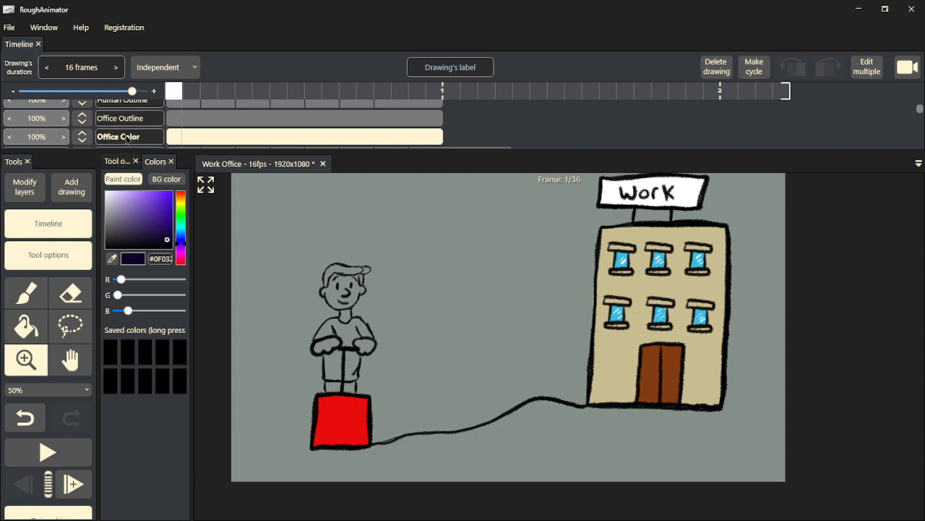
- Add a new layer between Office Outline and Office Color and create a drawing on it at frame 1
scroll(116, 134, up, 1)
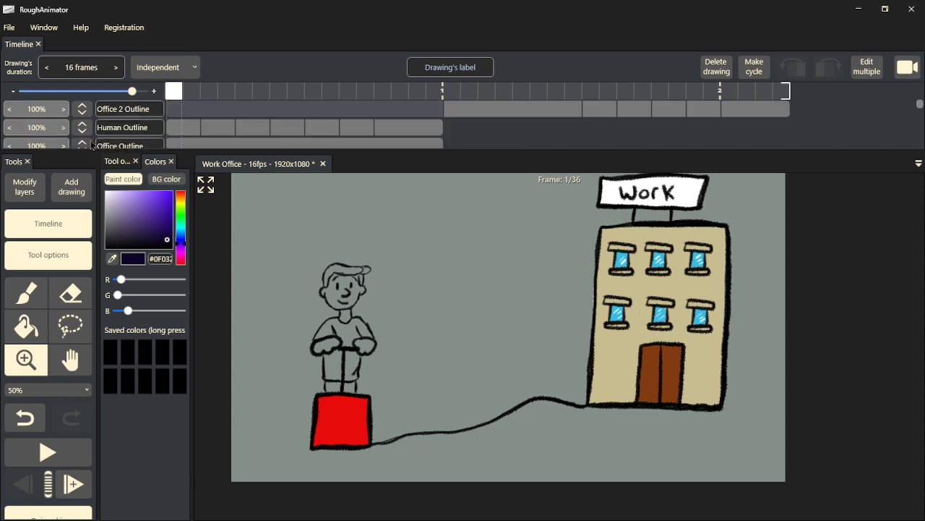
click(29, 194)
click(36, 217)
click(63, 188)
scroll(132, 136, down, 1)
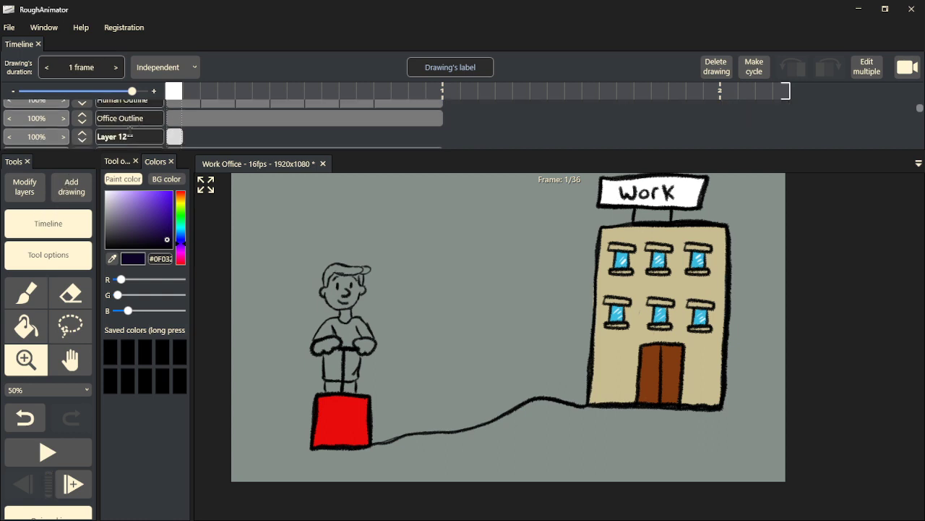
- Move Layer 12 above the Office Outline layer and rename it Human Color
drag(82, 134, 157, 128)
scroll(152, 127, down, 1)
double_click(136, 119)
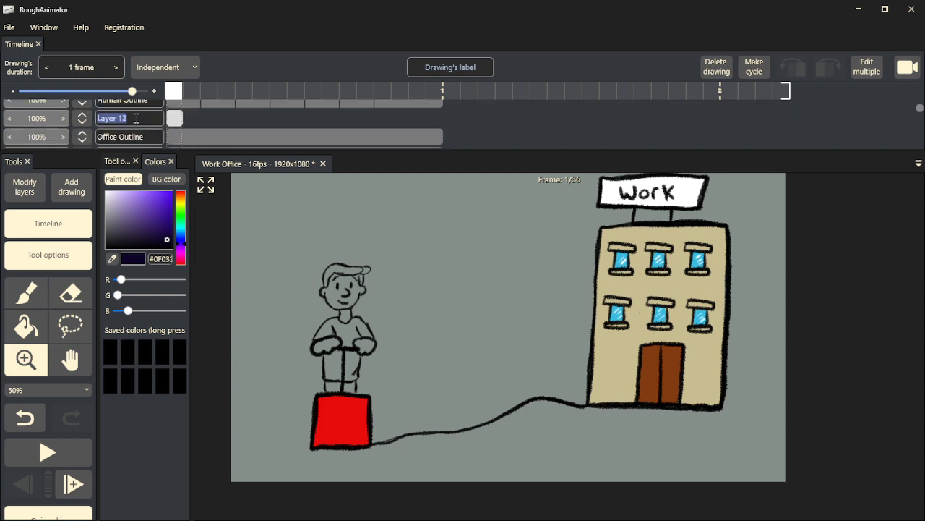
text(Human Color)
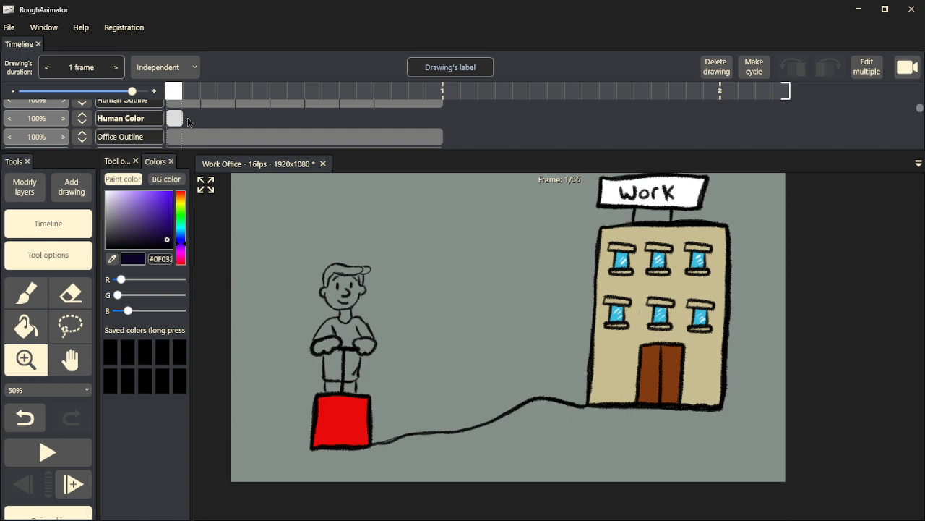
- Extend the Human Color drawing at frame 1 to 2 frames and set the paint colour to orange-brown
drag(200, 118, 208, 122)
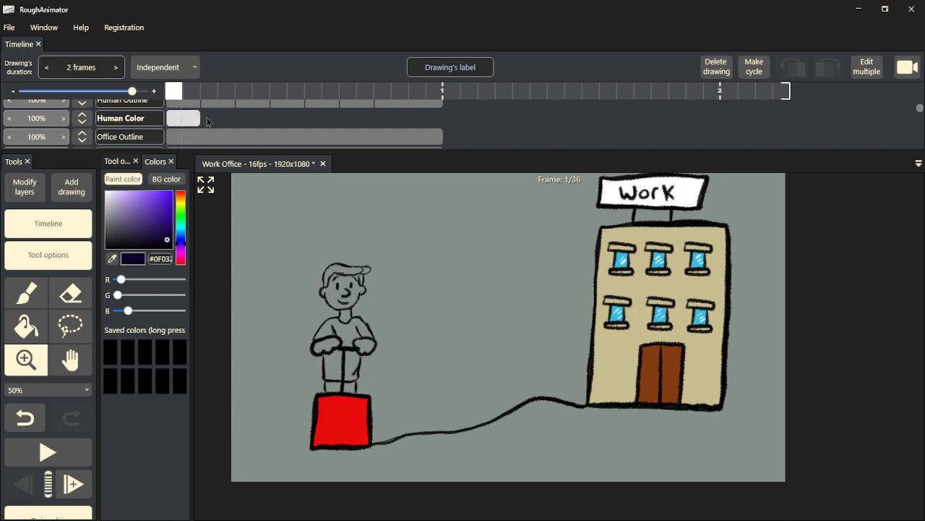
mouse_move(183, 246)
mouse_down()
mouse_move(184, 254)
mouse_move(186, 201)
mouse_up()
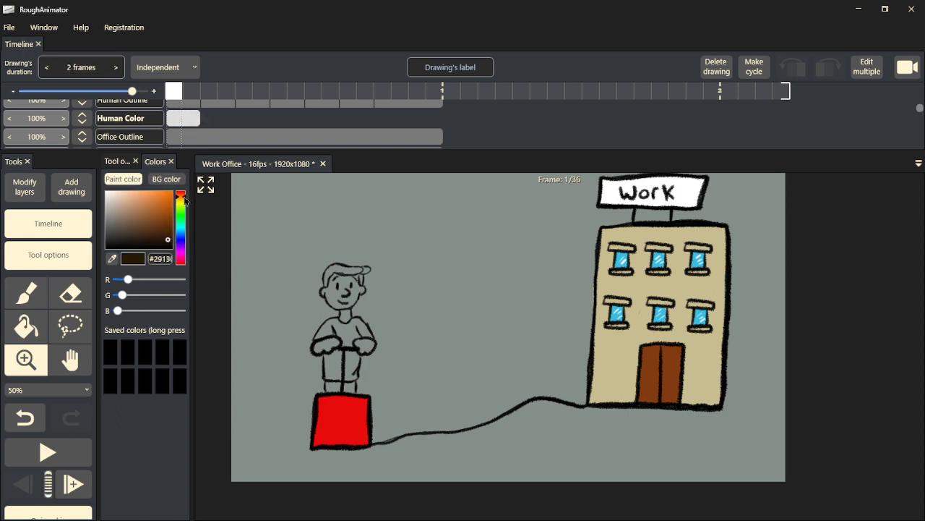
click(163, 210)
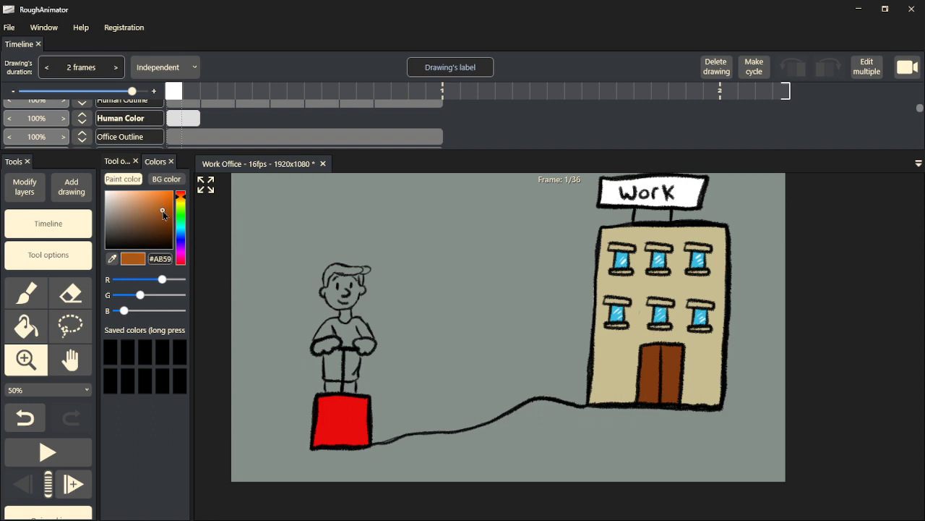
- Zoom in on the man at 100% and ready the Brush on the Human Color drawing at frame 1
click(29, 290)
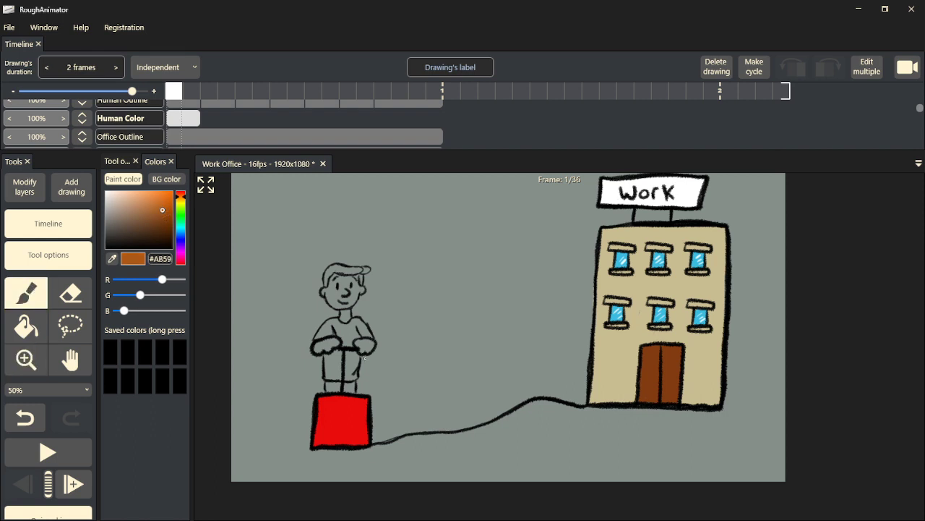
click(26, 361)
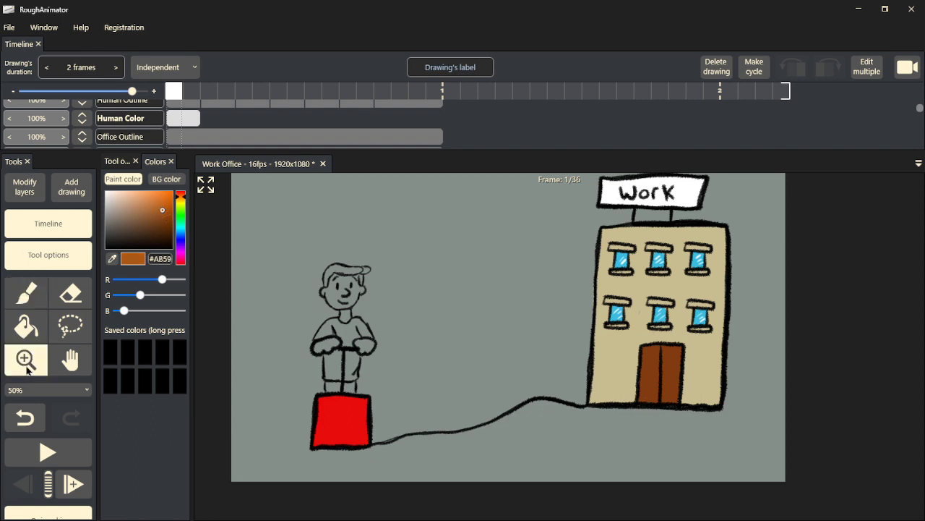
click(356, 357)
click(340, 336)
key(h)
drag(307, 332, 318, 383)
key(z)
scroll(171, 112, up, 1)
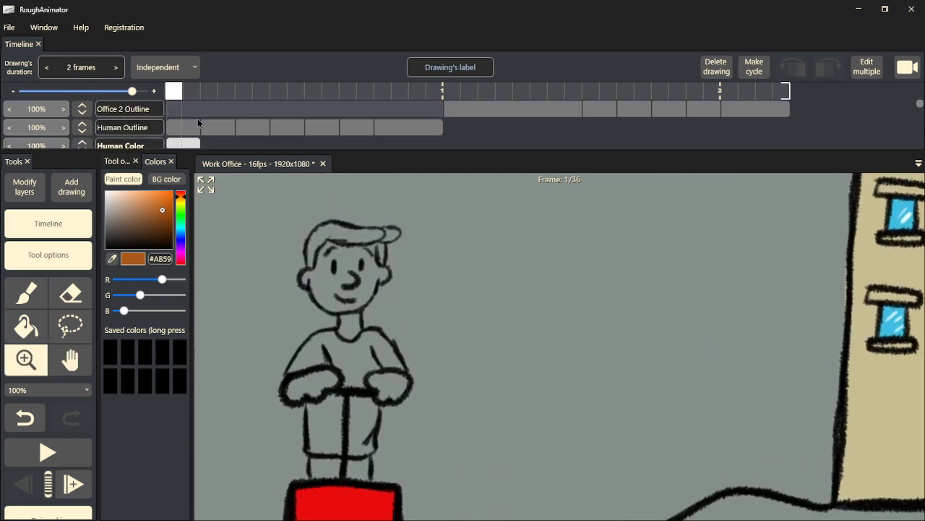
scroll(184, 92, up, 1)
click(186, 92)
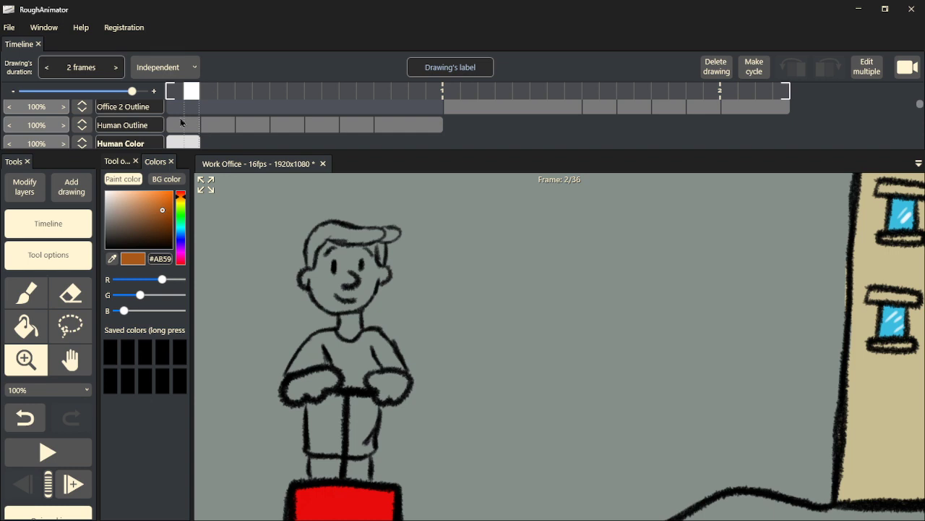
click(181, 129)
drag(191, 94, 173, 137)
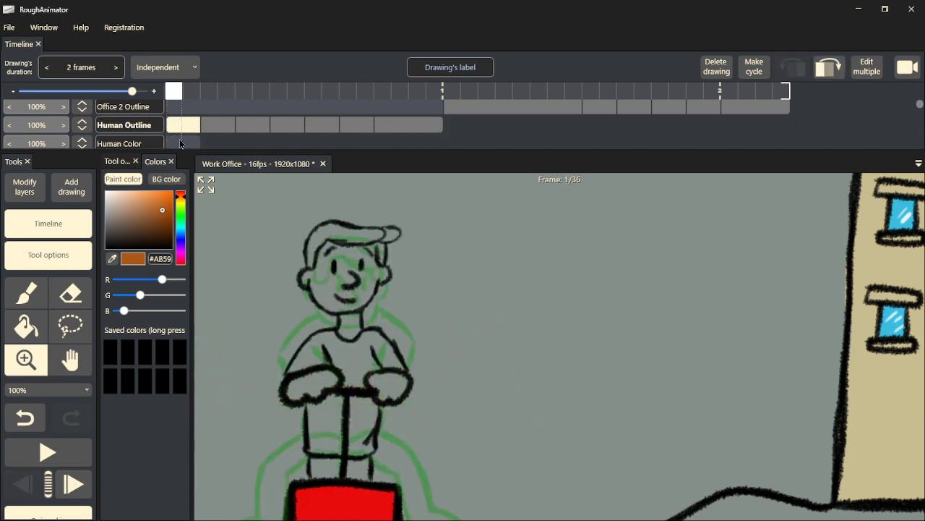
click(180, 143)
click(34, 299)
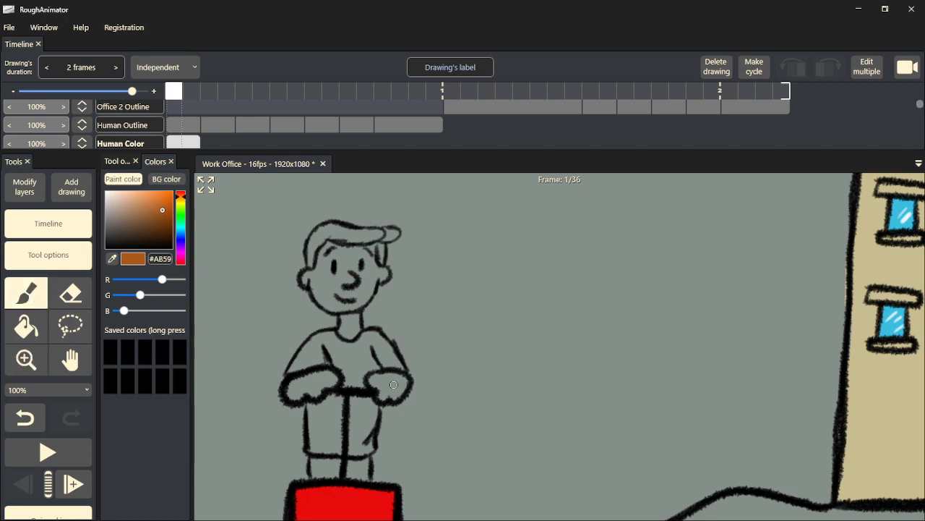
- Darken the paint colour to a deep brown and paint the man's hands, face, ears and neck at frame 1
mouse_move(322, 389)
mouse_down()
mouse_move(292, 389)
mouse_move(314, 376)
mouse_up()
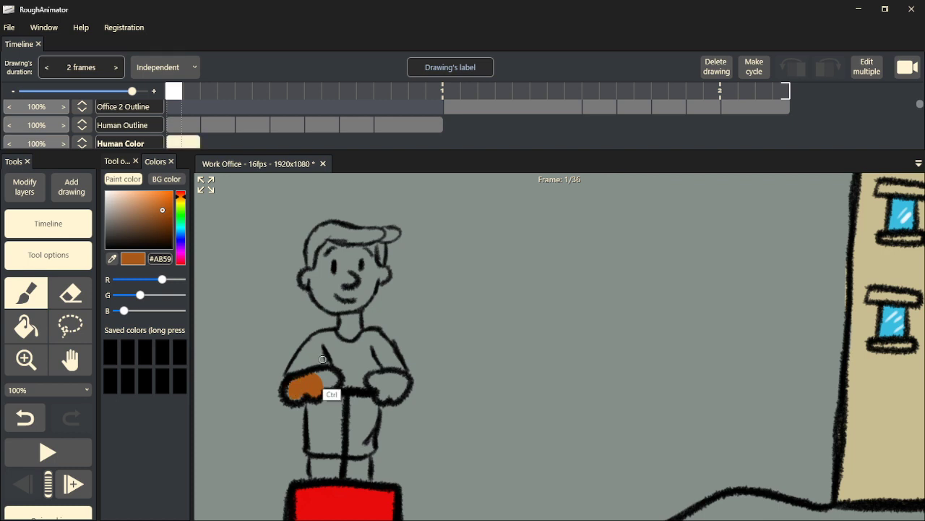
key(ctrl+z)
drag(162, 211, 164, 226)
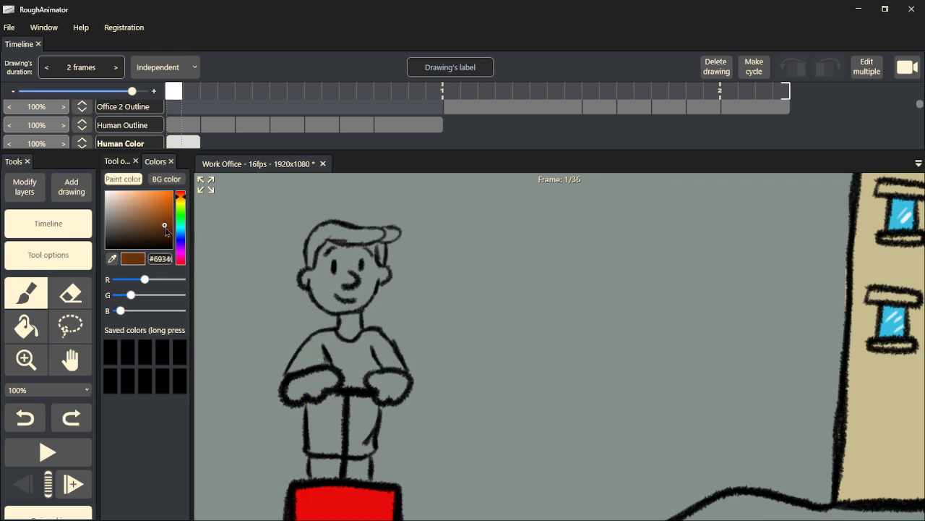
mouse_move(318, 380)
mouse_down()
mouse_move(297, 386)
mouse_move(295, 398)
mouse_move(321, 383)
mouse_move(373, 380)
mouse_move(372, 389)
mouse_move(393, 397)
mouse_up()
mouse_move(401, 390)
mouse_down()
mouse_move(383, 374)
mouse_move(369, 377)
mouse_up()
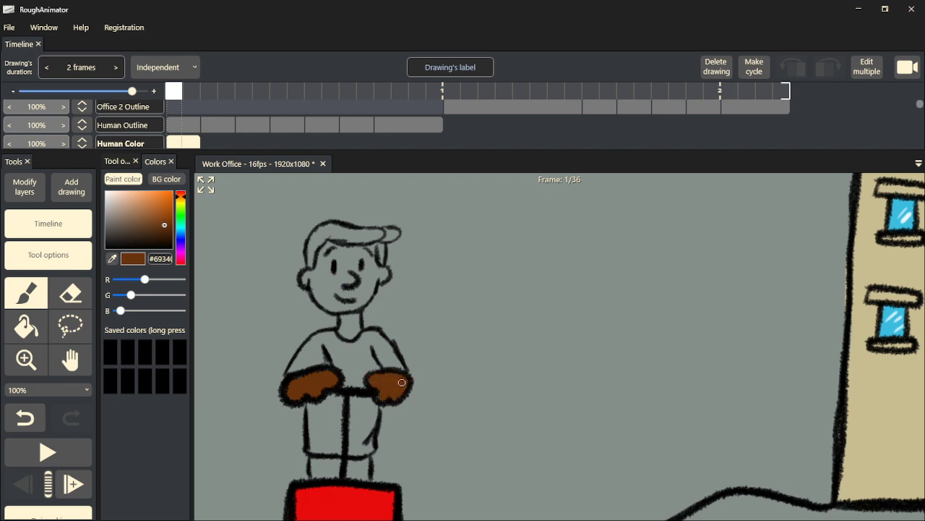
mouse_move(312, 272)
mouse_down()
mouse_move(343, 311)
mouse_move(344, 335)
mouse_move(357, 317)
mouse_move(353, 335)
mouse_move(347, 275)
mouse_move(351, 283)
mouse_move(339, 305)
mouse_move(330, 303)
mouse_move(316, 276)
mouse_move(330, 245)
mouse_move(324, 253)
mouse_move(322, 290)
mouse_move(333, 297)
mouse_move(357, 304)
mouse_move(376, 267)
mouse_move(385, 274)
mouse_move(369, 285)
mouse_move(374, 245)
mouse_move(327, 246)
mouse_move(366, 254)
mouse_up()
- Set the paint colour to very dark brown and paint all of the man's hair
drag(164, 226, 168, 237)
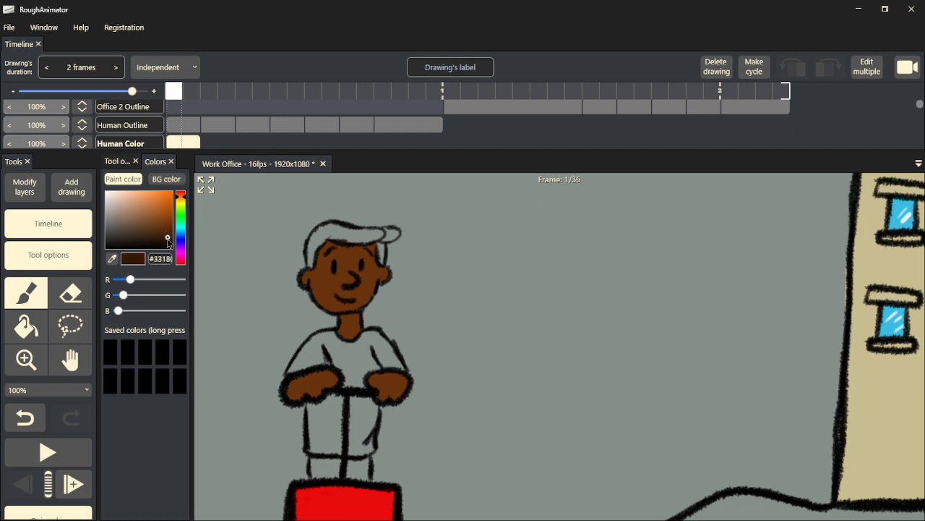
mouse_move(314, 249)
mouse_down()
mouse_move(308, 269)
mouse_move(324, 227)
mouse_up()
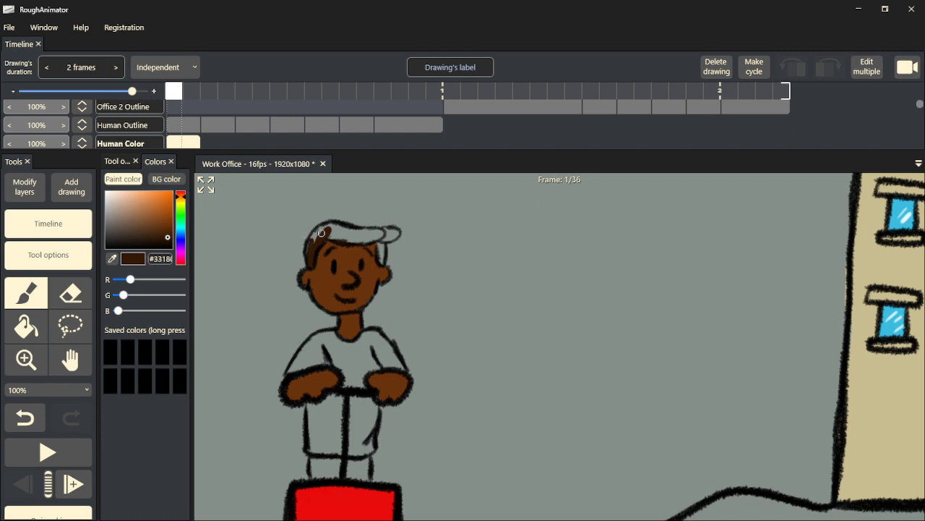
mouse_move(323, 234)
mouse_down()
mouse_move(310, 243)
mouse_move(343, 225)
mouse_move(375, 230)
mouse_move(376, 240)
mouse_move(331, 237)
mouse_move(370, 234)
mouse_up()
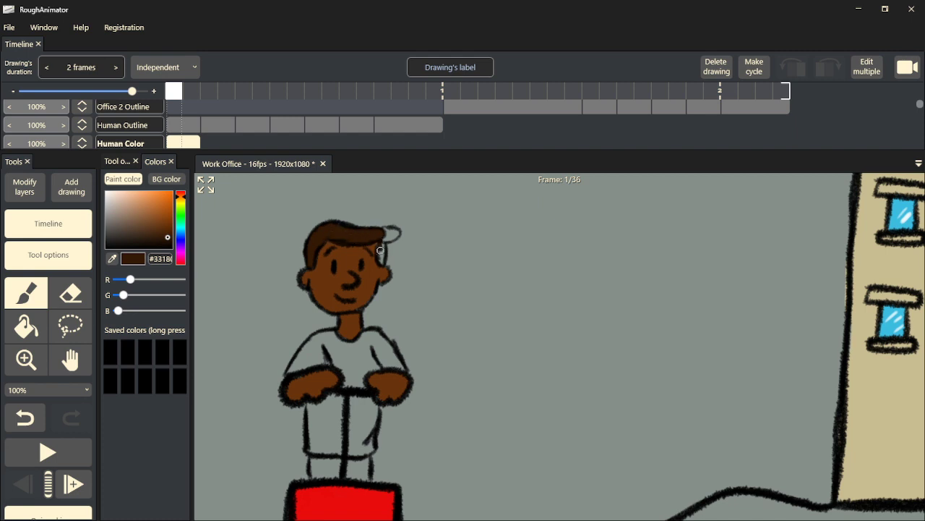
mouse_move(380, 253)
mouse_down()
mouse_move(390, 230)
mouse_move(354, 235)
mouse_up()
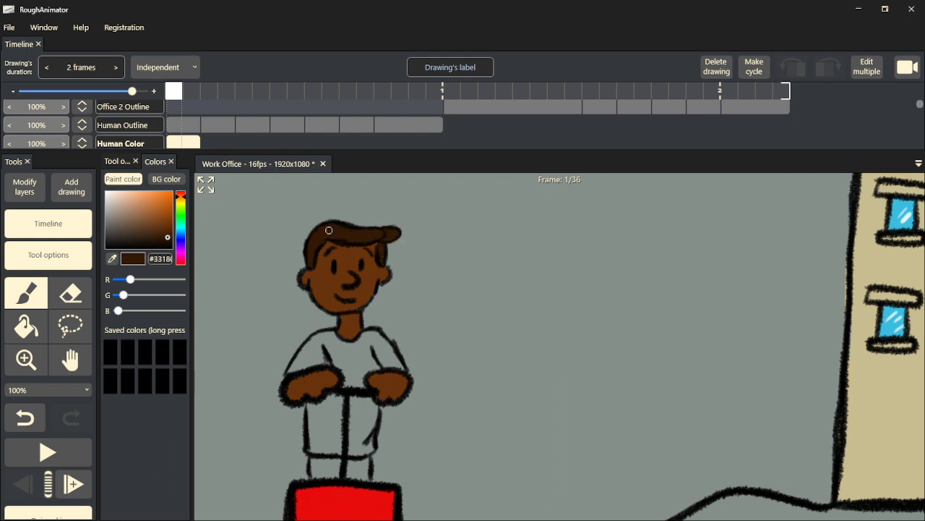
- Set the paint colour to near-white and fill the man's shirt, including both sleeves and the part below his hands
drag(123, 194, 107, 193)
key(space)
drag(258, 276, 238, 214)
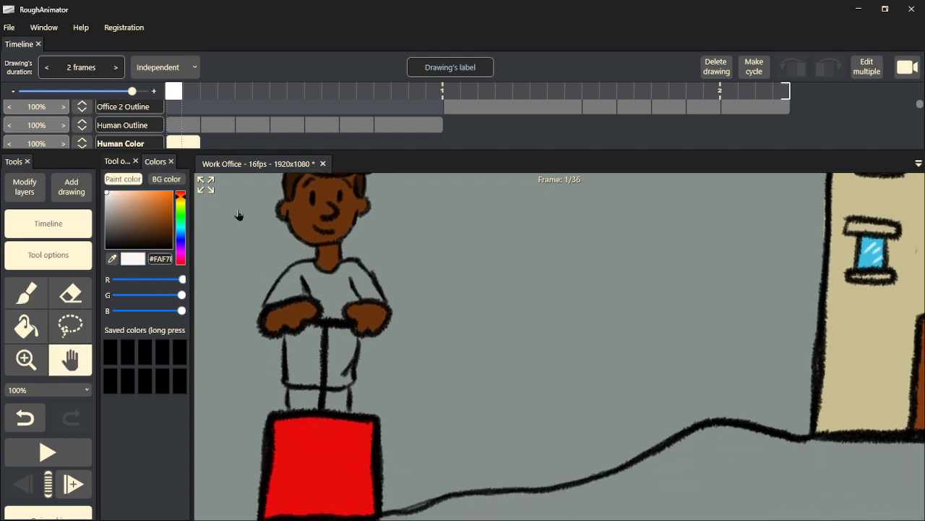
mouse_move(296, 345)
mouse_down()
mouse_move(289, 374)
mouse_move(299, 346)
mouse_move(307, 371)
mouse_move(299, 337)
mouse_move(327, 311)
mouse_move(313, 369)
mouse_move(306, 357)
mouse_move(293, 382)
mouse_move(350, 377)
mouse_move(344, 348)
mouse_move(340, 377)
mouse_move(331, 372)
mouse_move(329, 336)
mouse_move(320, 367)
mouse_move(357, 341)
mouse_move(328, 292)
mouse_move(296, 268)
mouse_move(272, 296)
mouse_move(301, 292)
mouse_move(313, 272)
mouse_move(304, 268)
mouse_move(346, 300)
mouse_move(383, 296)
mouse_move(345, 265)
mouse_move(339, 271)
mouse_move(369, 291)
mouse_move(333, 296)
mouse_up()
drag(311, 266, 327, 273)
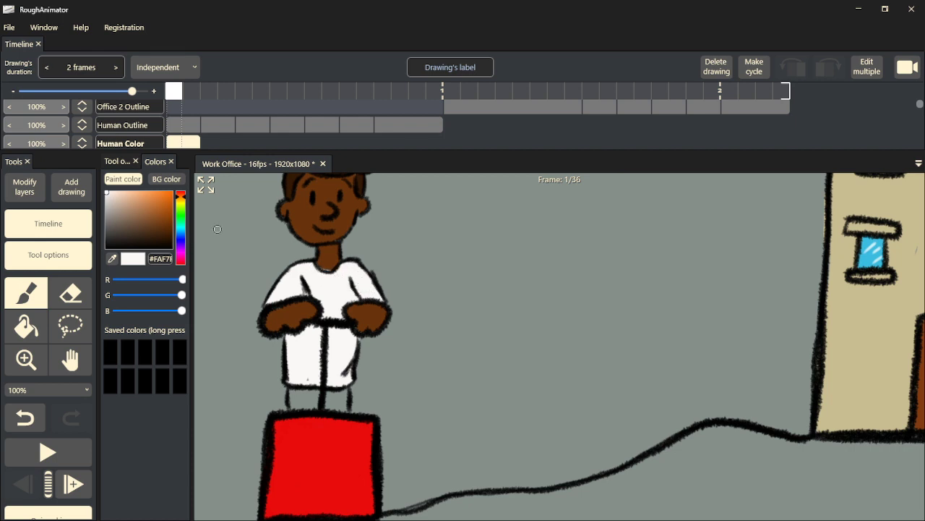
- Set the paint colour to very dark navy and fill the man's trousers above the red box
click(183, 246)
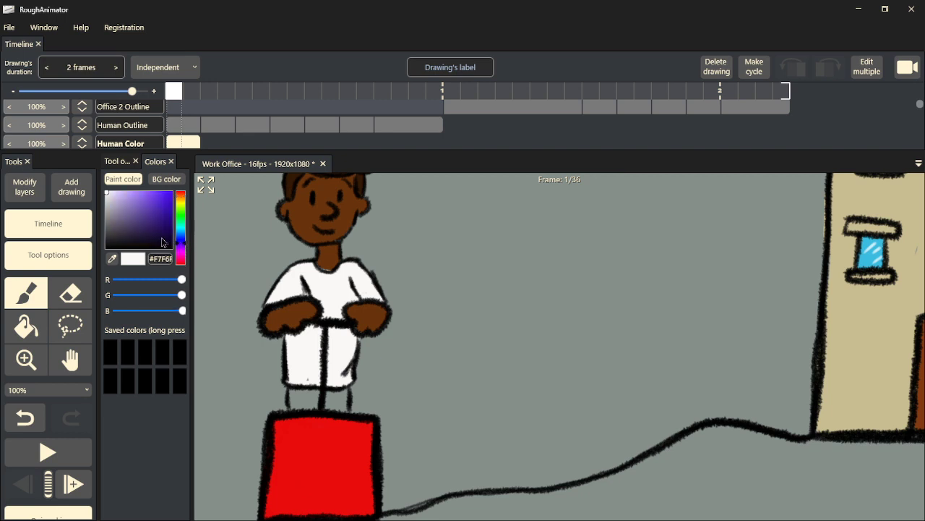
click(162, 236)
mouse_move(316, 403)
mouse_down()
mouse_move(334, 408)
mouse_move(329, 391)
mouse_move(337, 408)
mouse_up()
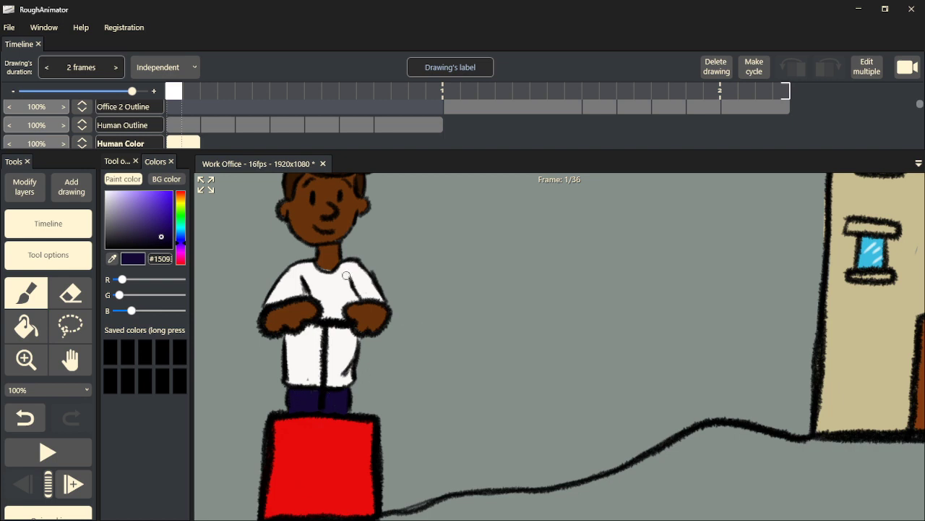
- Add the next Human Color drawing at frame 3 and try a near-black stroke on the man's leg
alt+click(327, 255)
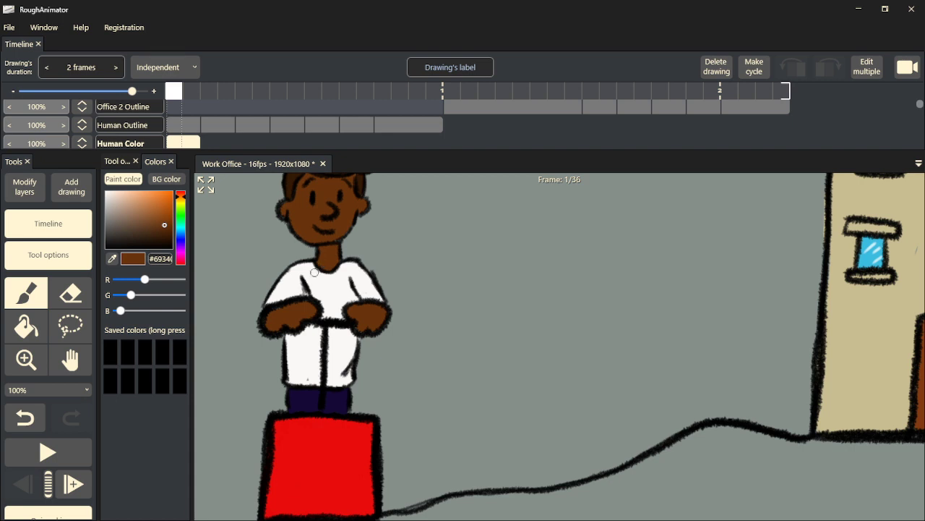
drag(149, 227, 130, 247)
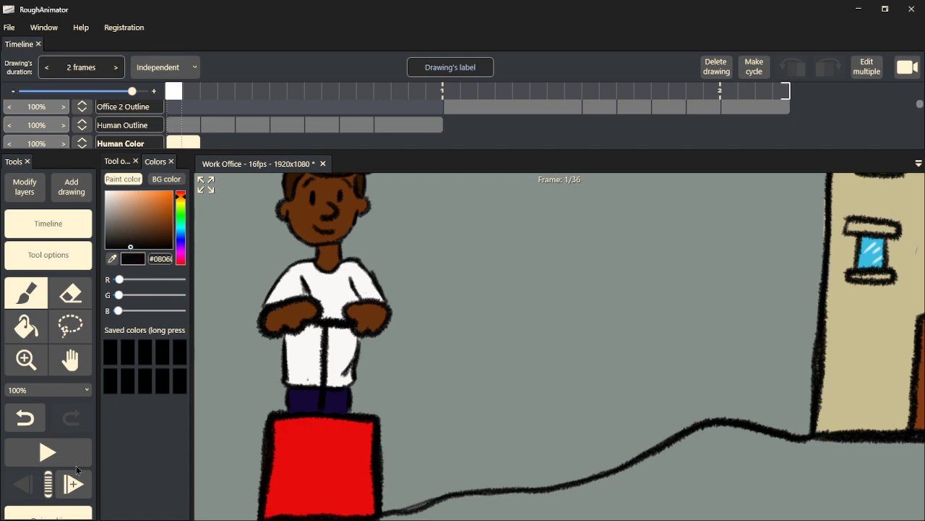
click(77, 485)
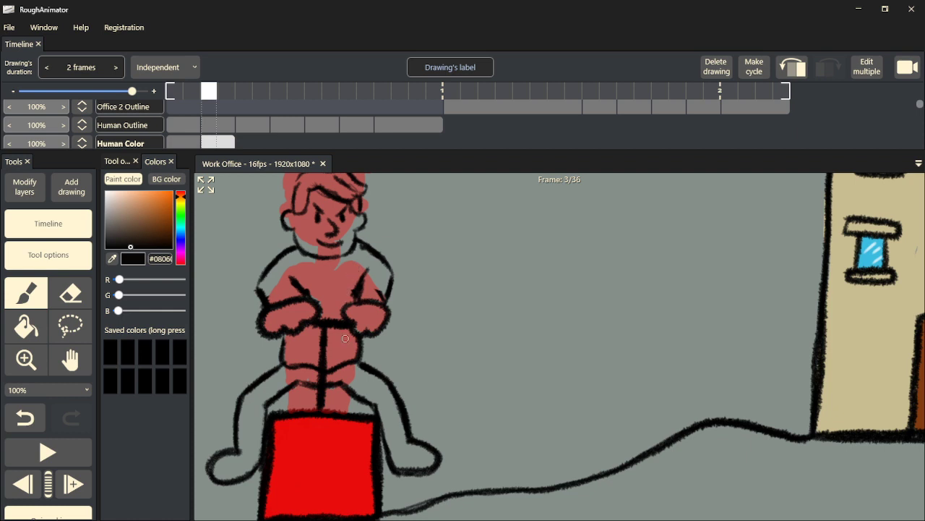
drag(361, 381, 377, 402)
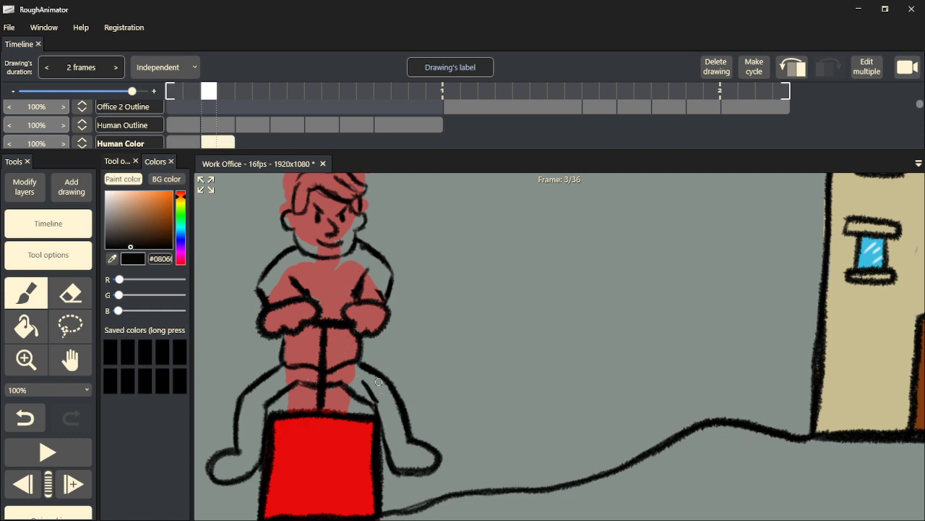
key(ctrl+z)
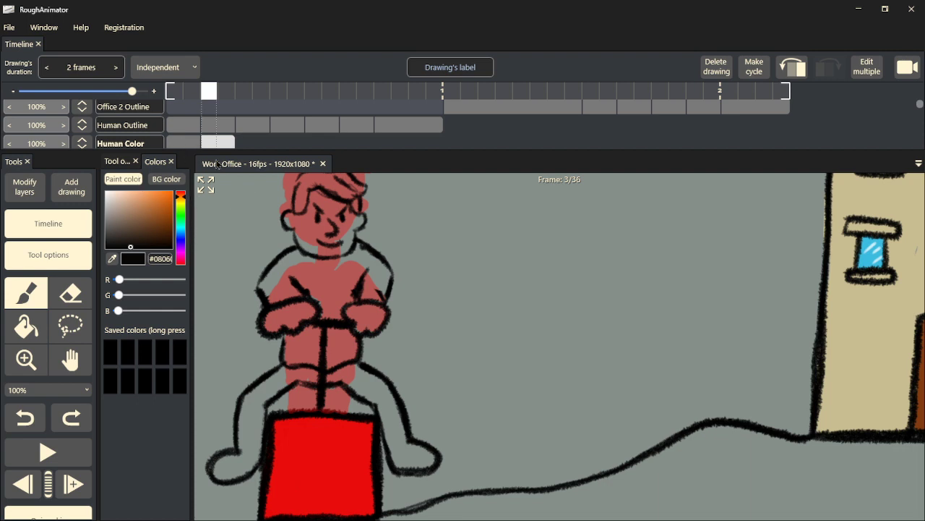
- Sample the brown skin colour from frame 1 and paint the man's face, ears and hands at frame 3
click(192, 144)
key(i)
click(307, 203)
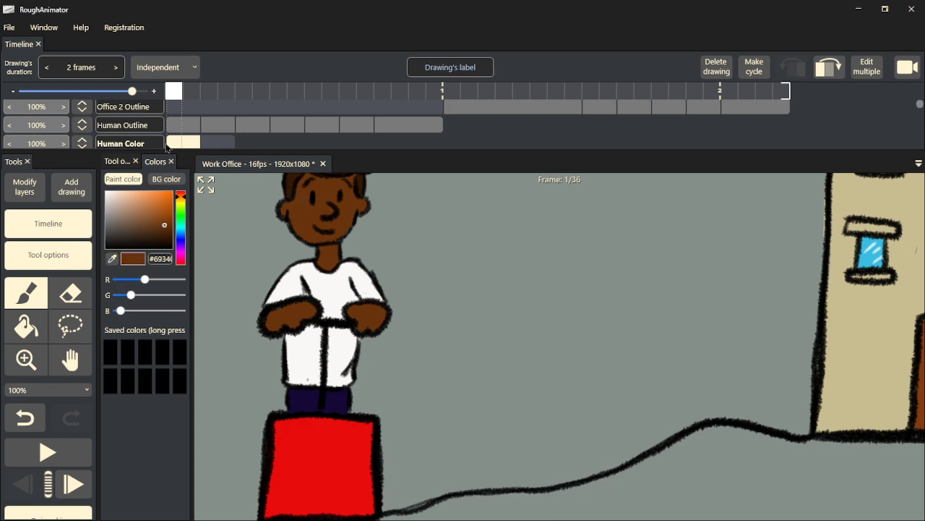
click(117, 161)
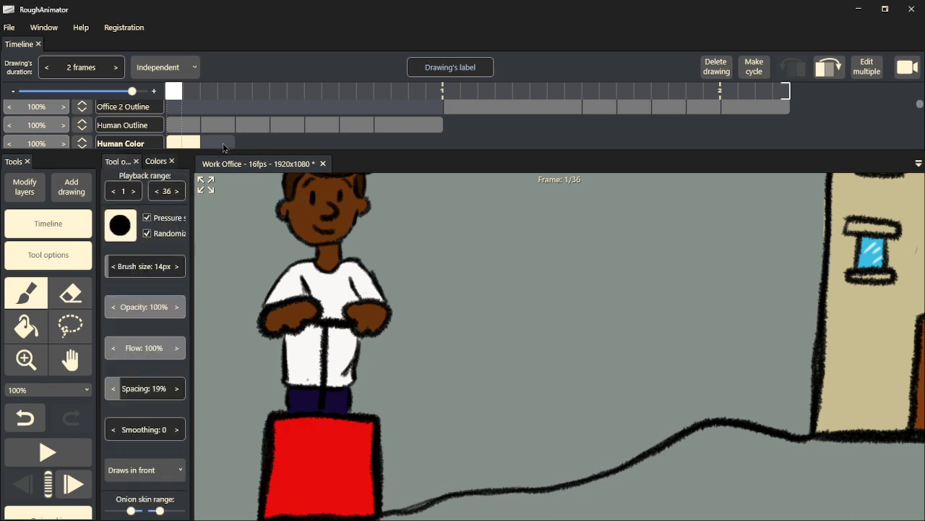
click(225, 145)
mouse_move(305, 234)
mouse_down()
mouse_move(308, 250)
mouse_move(286, 218)
mouse_move(324, 252)
mouse_move(339, 248)
mouse_move(350, 227)
mouse_up()
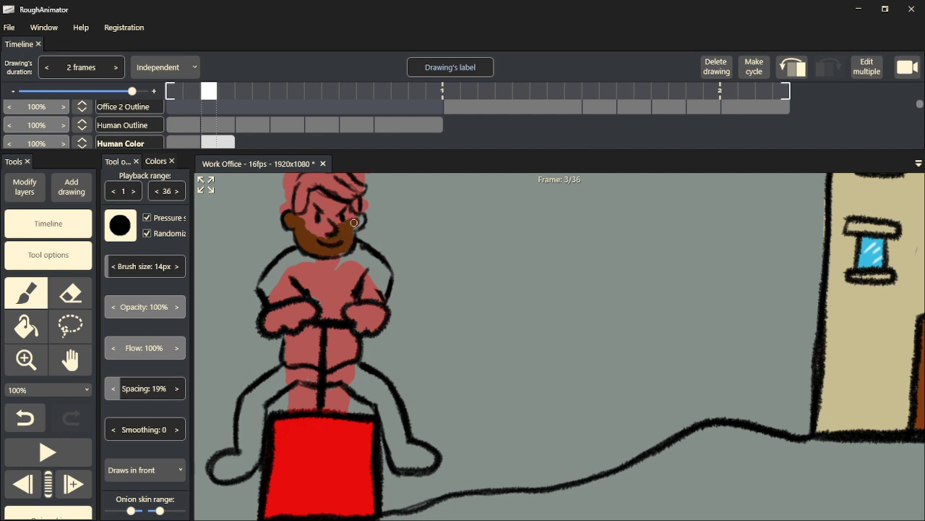
mouse_move(316, 191)
mouse_down()
mouse_move(305, 220)
mouse_move(340, 217)
mouse_move(322, 196)
mouse_up()
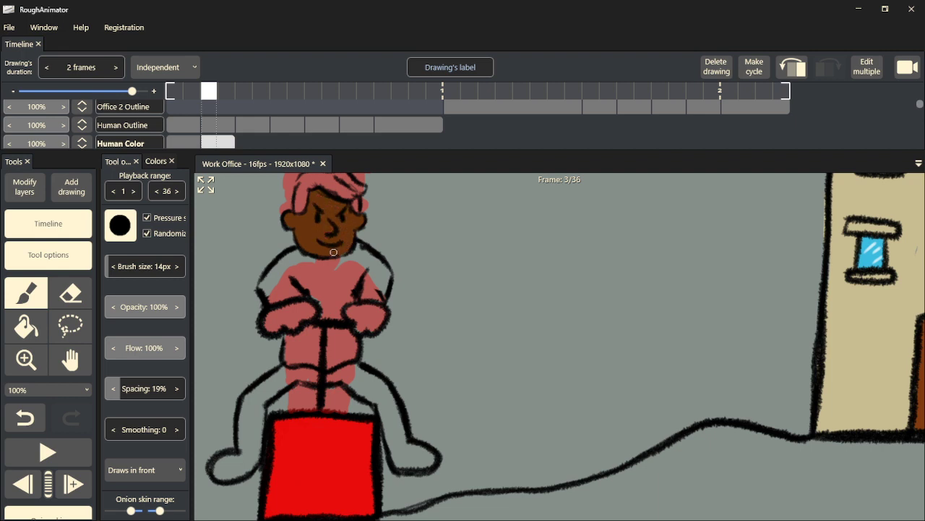
drag(315, 234, 325, 240)
mouse_move(355, 317)
mouse_down()
mouse_move(348, 314)
mouse_move(373, 323)
mouse_move(380, 313)
mouse_move(368, 304)
mouse_up()
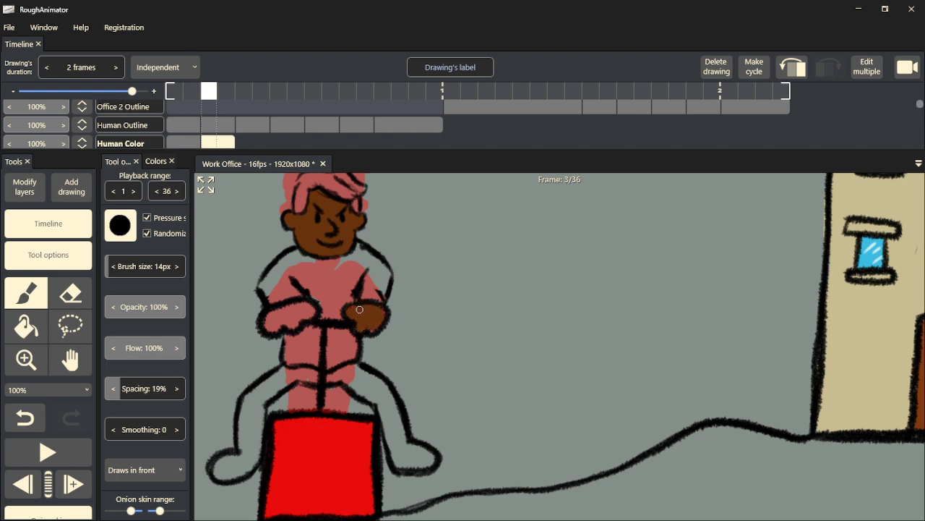
mouse_move(296, 315)
mouse_down()
mouse_move(268, 324)
mouse_move(291, 309)
mouse_move(315, 311)
mouse_move(302, 304)
mouse_up()
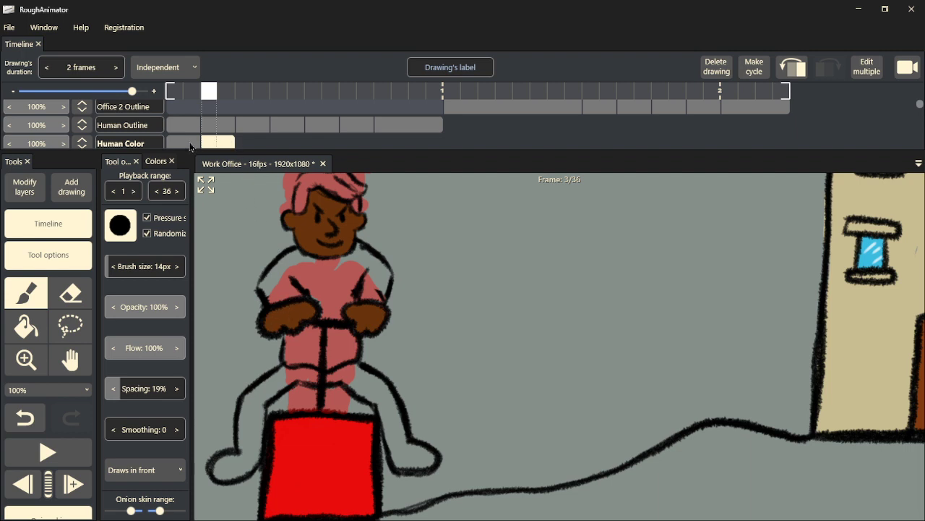
- Sample the shirt's white from frame 1 and fill the man's shirt and sleeves at frame 3
click(191, 146)
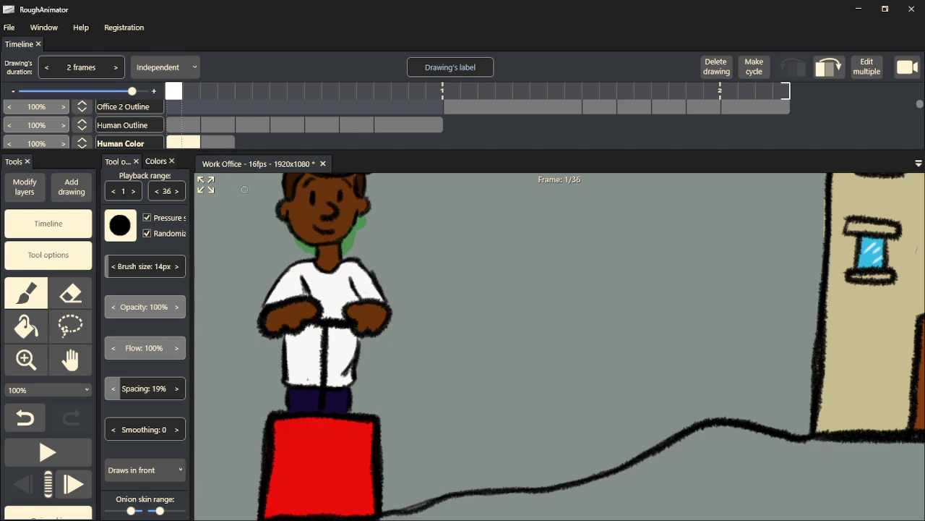
key(Right)
mouse_move(365, 277)
mouse_down()
mouse_move(380, 295)
mouse_move(381, 271)
mouse_move(367, 252)
mouse_move(323, 261)
mouse_move(296, 252)
mouse_move(277, 263)
mouse_move(262, 284)
mouse_move(266, 297)
mouse_move(311, 294)
mouse_move(323, 312)
mouse_move(314, 327)
mouse_move(287, 335)
mouse_move(291, 363)
mouse_move(353, 357)
mouse_move(344, 305)
mouse_move(370, 279)
mouse_move(336, 292)
mouse_move(360, 246)
mouse_move(338, 269)
mouse_move(340, 254)
mouse_move(292, 257)
mouse_move(265, 289)
mouse_move(283, 281)
mouse_move(289, 293)
mouse_move(295, 275)
mouse_move(304, 288)
mouse_move(308, 265)
mouse_up()
mouse_move(326, 298)
mouse_down()
mouse_move(344, 273)
mouse_move(326, 270)
mouse_move(339, 272)
mouse_move(351, 348)
mouse_move(336, 358)
mouse_move(324, 316)
mouse_move(319, 339)
mouse_move(293, 353)
mouse_up()
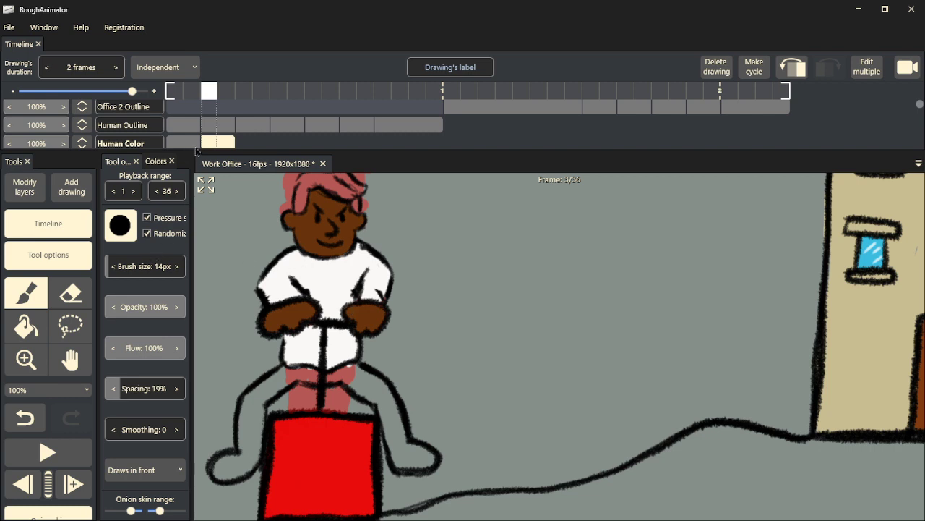
- Sample the dark brown hair colour from the first Human Color drawing and paint the man's hair at frame 3
key(Left)
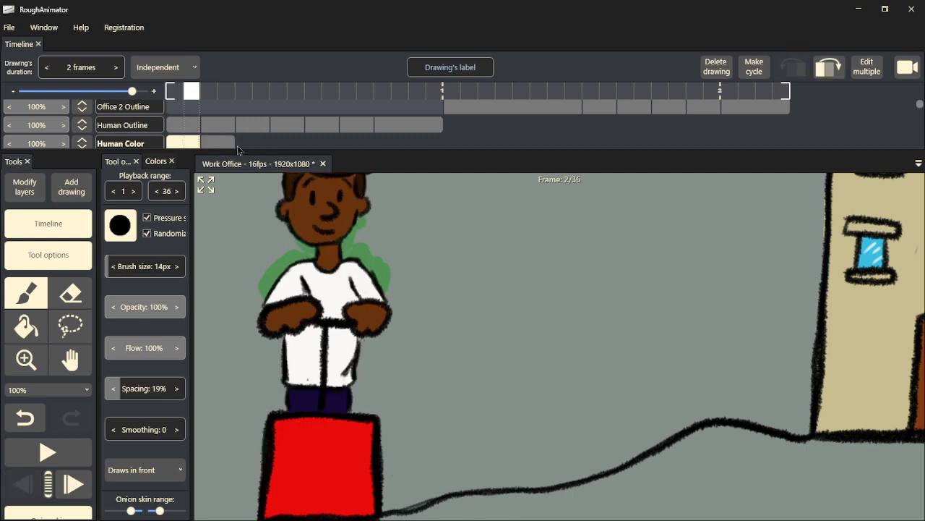
key(Right)
mouse_move(298, 193)
mouse_down()
mouse_move(299, 205)
mouse_move(306, 185)
mouse_move(354, 194)
mouse_move(337, 180)
mouse_move(342, 194)
mouse_up()
scroll(348, 209, up, 2)
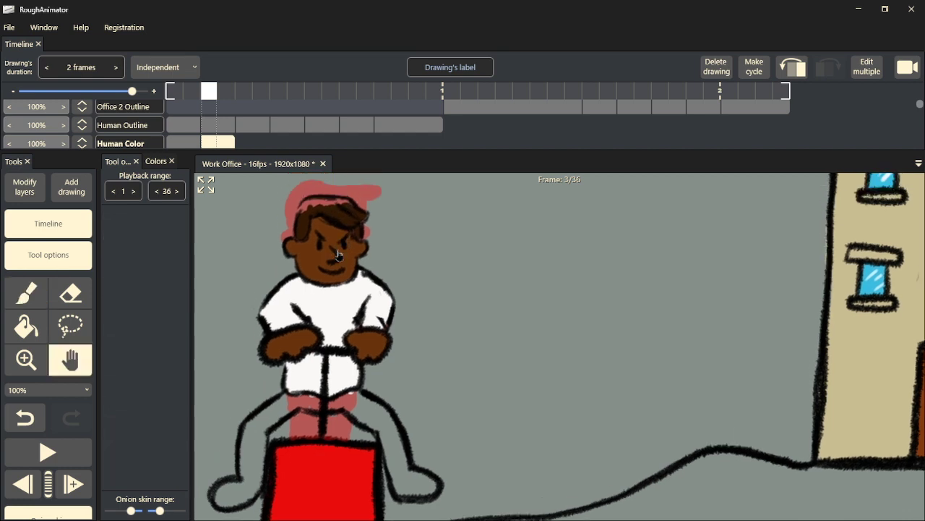
drag(350, 210, 307, 206)
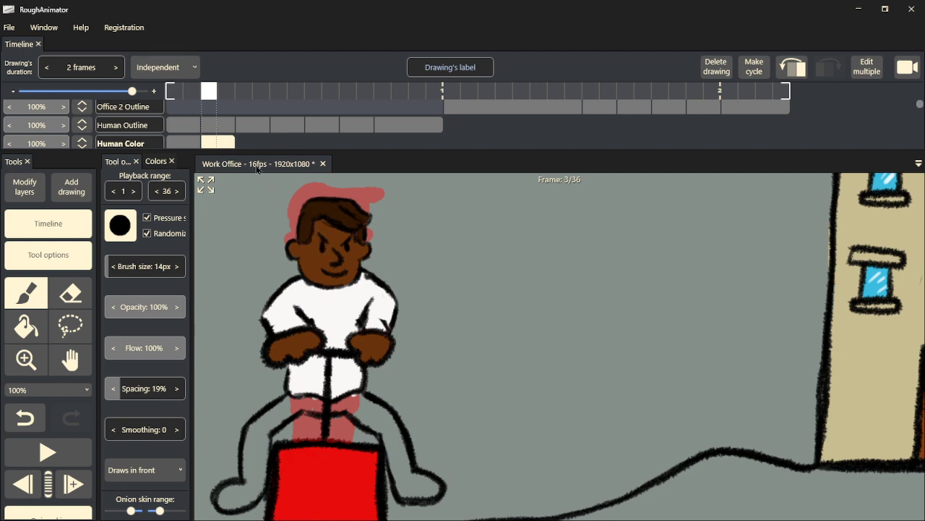
- Sample the trousers' dark navy from the first drawing and paint both of the man's bent legs and feet at frame 3
key(Left)
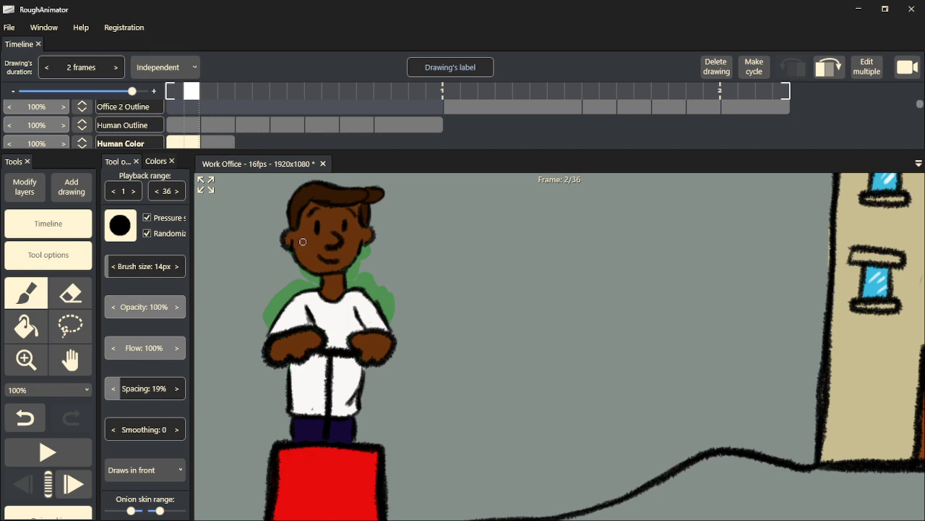
key(Right)
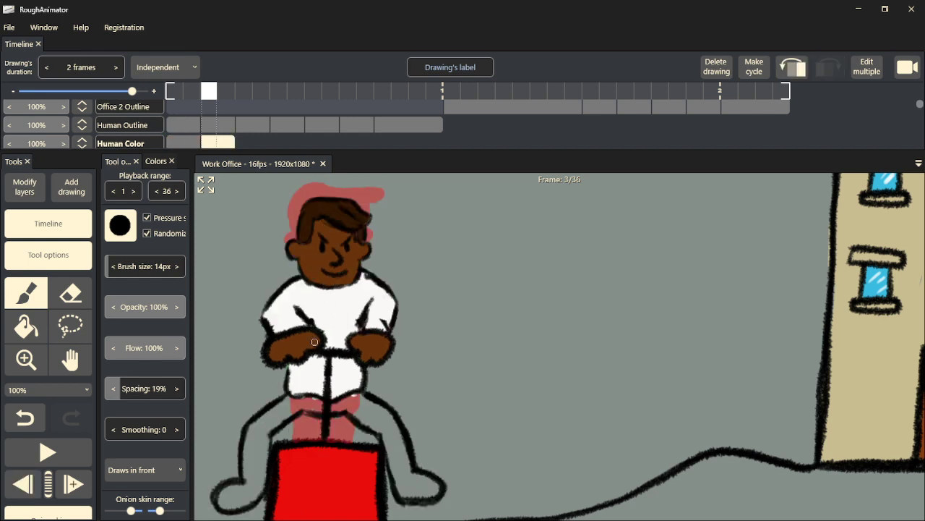
mouse_move(349, 392)
mouse_down()
mouse_move(351, 404)
mouse_move(338, 406)
mouse_move(285, 400)
mouse_move(300, 363)
mouse_move(274, 383)
mouse_move(262, 438)
mouse_move(233, 457)
mouse_move(252, 467)
mouse_move(279, 450)
mouse_move(285, 390)
mouse_move(286, 407)
mouse_move(302, 377)
mouse_move(293, 374)
mouse_move(270, 434)
mouse_move(277, 413)
mouse_move(258, 448)
mouse_move(241, 455)
mouse_up()
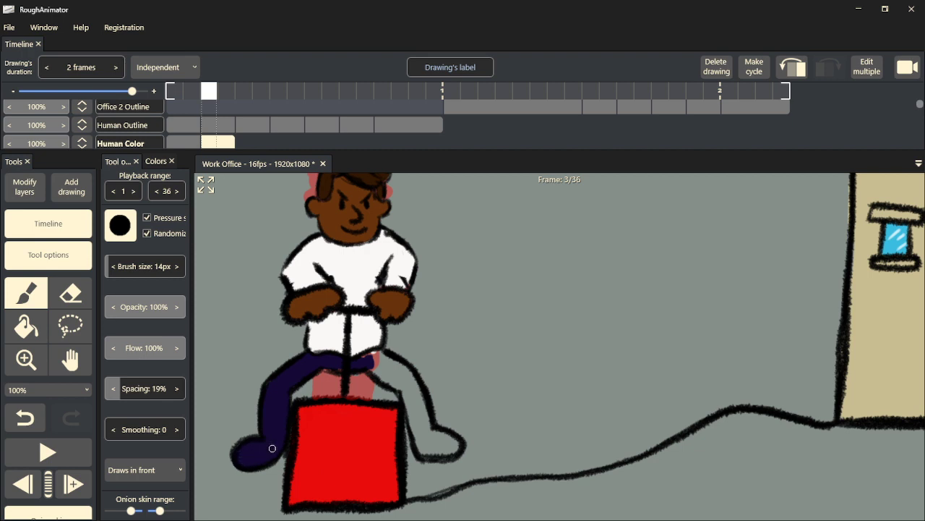
mouse_move(391, 381)
mouse_down()
mouse_move(423, 453)
mouse_move(457, 448)
mouse_move(432, 423)
mouse_move(409, 369)
mouse_move(371, 352)
mouse_move(366, 358)
mouse_move(378, 369)
mouse_move(394, 365)
mouse_move(416, 398)
mouse_move(424, 446)
mouse_move(449, 445)
mouse_move(421, 415)
mouse_up()
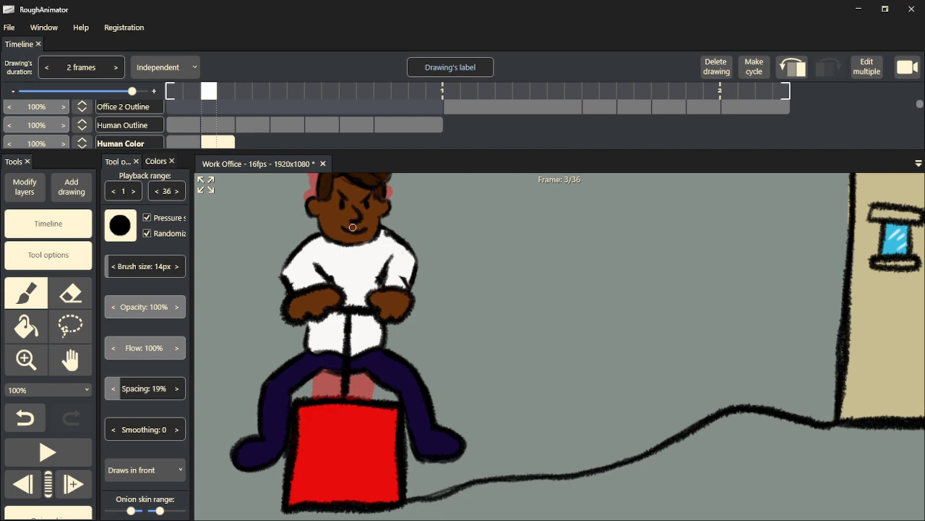
- Add the next Human Color drawing at frame 5 and paint the man's spread legs and feet dark navy
click(77, 485)
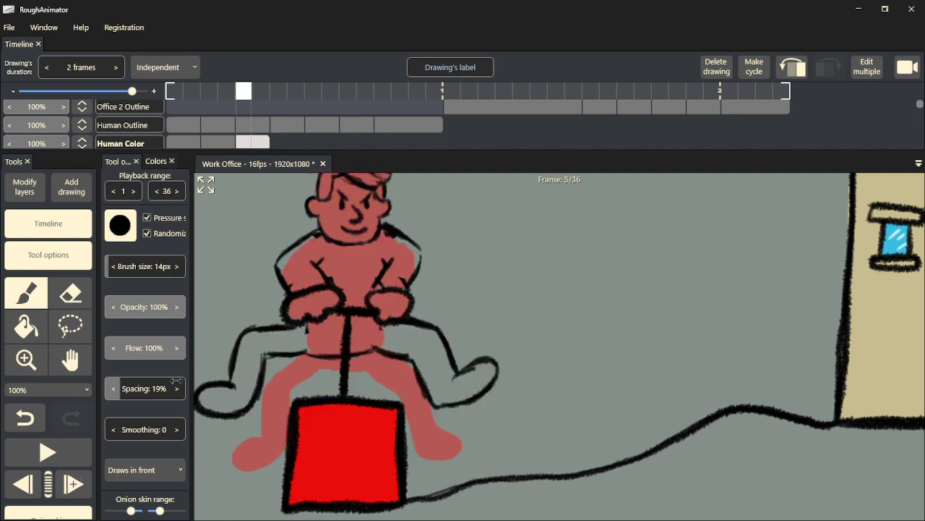
mouse_move(244, 374)
mouse_down()
mouse_move(231, 394)
mouse_move(205, 394)
mouse_move(215, 409)
mouse_move(230, 409)
mouse_move(263, 343)
mouse_move(239, 372)
mouse_move(235, 404)
mouse_up()
mouse_move(257, 340)
mouse_down()
mouse_move(314, 348)
mouse_move(299, 332)
mouse_move(267, 332)
mouse_move(300, 343)
mouse_up()
mouse_move(429, 367)
mouse_down()
mouse_move(448, 402)
mouse_move(468, 393)
mouse_move(475, 368)
mouse_move(492, 376)
mouse_move(460, 391)
mouse_move(445, 357)
mouse_up()
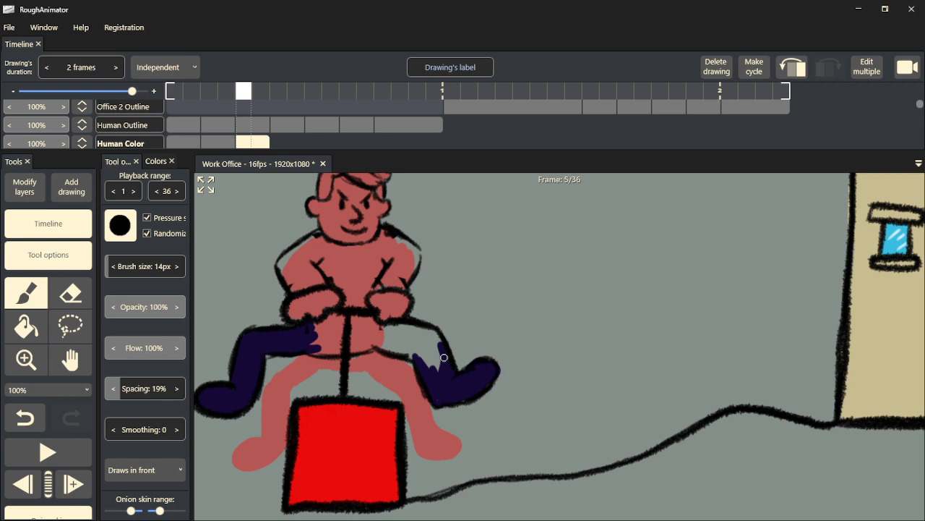
mouse_move(448, 375)
mouse_down()
mouse_move(438, 363)
mouse_move(434, 393)
mouse_up()
mouse_move(415, 350)
mouse_down()
mouse_move(379, 344)
mouse_move(310, 348)
mouse_move(351, 351)
mouse_move(319, 333)
mouse_move(335, 318)
mouse_move(326, 321)
mouse_move(334, 328)
mouse_move(362, 328)
mouse_move(365, 318)
mouse_move(382, 339)
mouse_move(396, 329)
mouse_move(392, 343)
mouse_move(432, 356)
mouse_move(438, 344)
mouse_move(399, 327)
mouse_up()
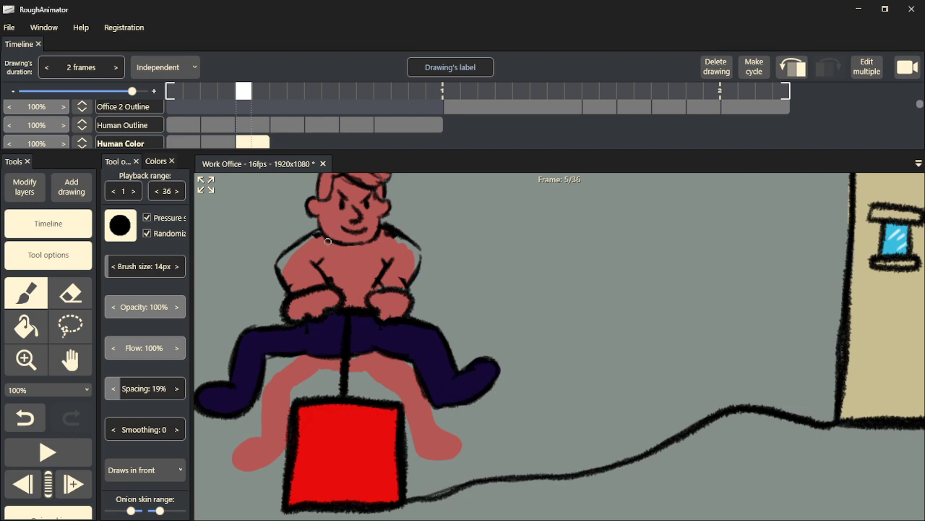
- Sample the shirt's white from the previous drawing and fill the man's shirt and sleeves at frame 5
key(Left)
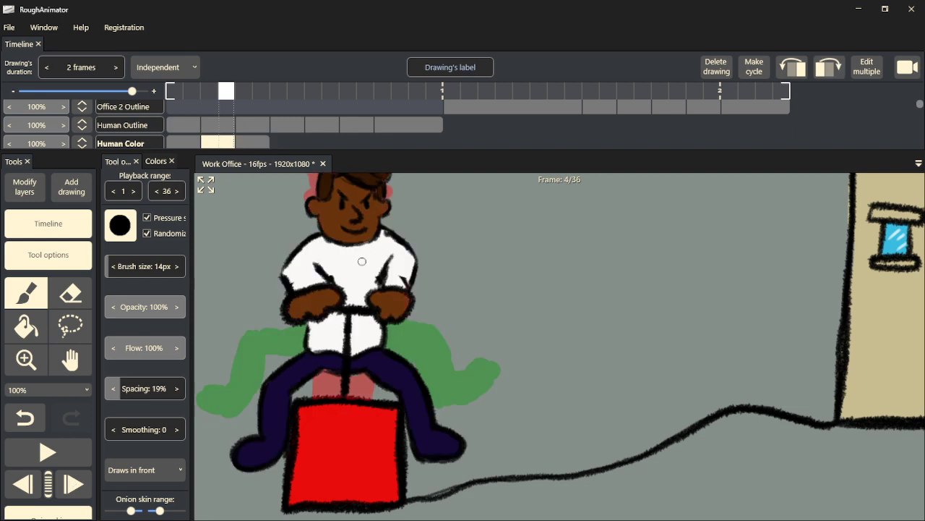
key(Right)
mouse_move(369, 261)
mouse_down()
mouse_move(407, 268)
mouse_move(398, 259)
mouse_move(372, 264)
mouse_move(363, 306)
mouse_move(326, 264)
mouse_move(309, 257)
mouse_move(311, 282)
mouse_move(300, 287)
mouse_move(281, 262)
mouse_move(321, 233)
mouse_move(319, 269)
mouse_move(301, 273)
mouse_move(334, 270)
mouse_move(337, 259)
mouse_move(352, 292)
mouse_move(344, 274)
mouse_move(382, 282)
mouse_move(415, 260)
mouse_move(384, 232)
mouse_move(377, 246)
mouse_move(394, 255)
mouse_move(331, 247)
mouse_up()
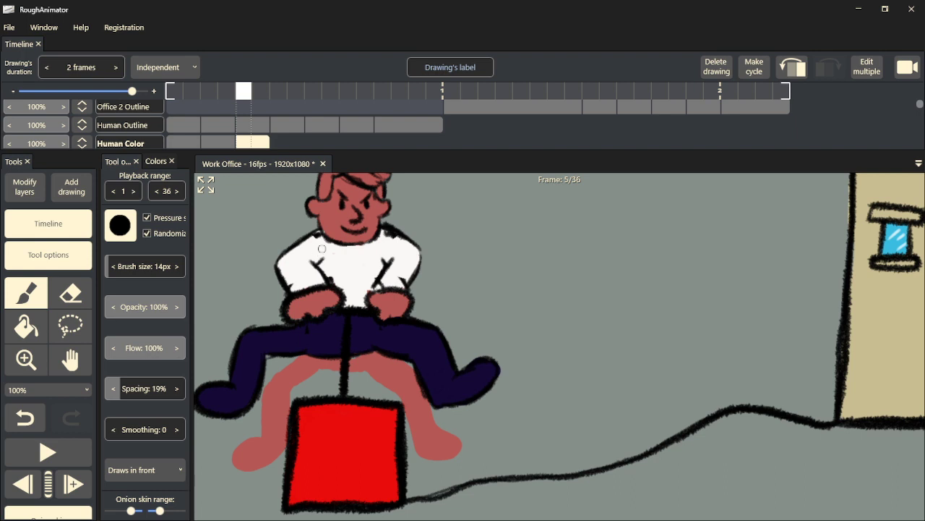
- Sample the brown skin colour from the previous drawing and paint the man's face, ears and hands at frame 5
key(Left)
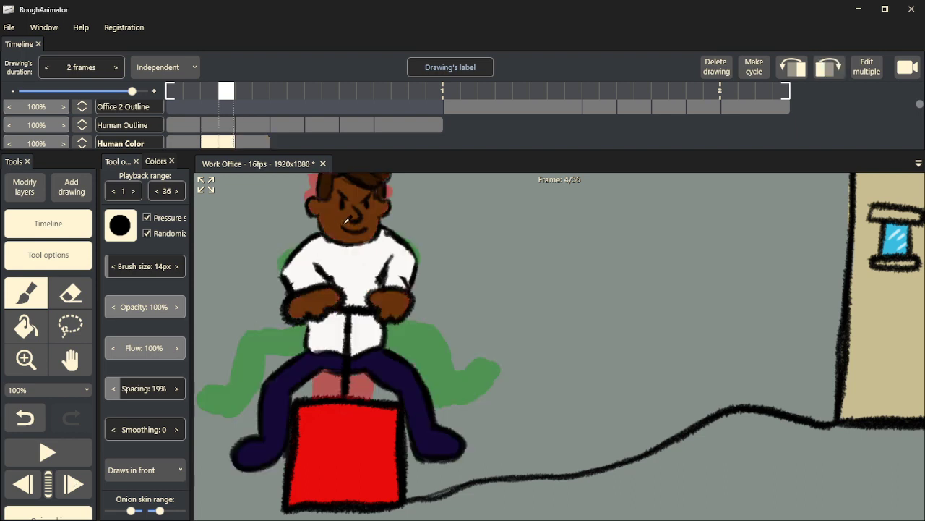
key(Right)
mouse_move(348, 224)
mouse_down()
mouse_move(340, 233)
mouse_move(329, 221)
mouse_move(325, 229)
mouse_move(316, 205)
mouse_move(340, 181)
mouse_move(357, 189)
mouse_move(373, 218)
mouse_move(369, 233)
mouse_move(339, 238)
mouse_move(369, 239)
mouse_move(355, 231)
mouse_move(358, 208)
mouse_move(346, 197)
mouse_move(342, 216)
mouse_up()
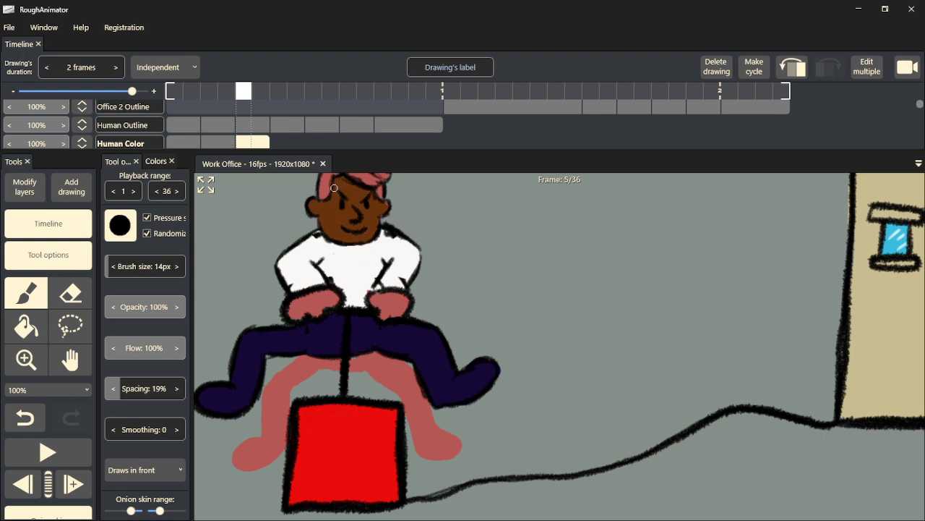
mouse_move(394, 305)
mouse_down()
mouse_move(402, 306)
mouse_move(396, 296)
mouse_move(377, 297)
mouse_move(386, 313)
mouse_move(396, 307)
mouse_up()
mouse_move(306, 306)
mouse_down()
mouse_move(293, 309)
mouse_move(332, 295)
mouse_move(302, 301)
mouse_up()
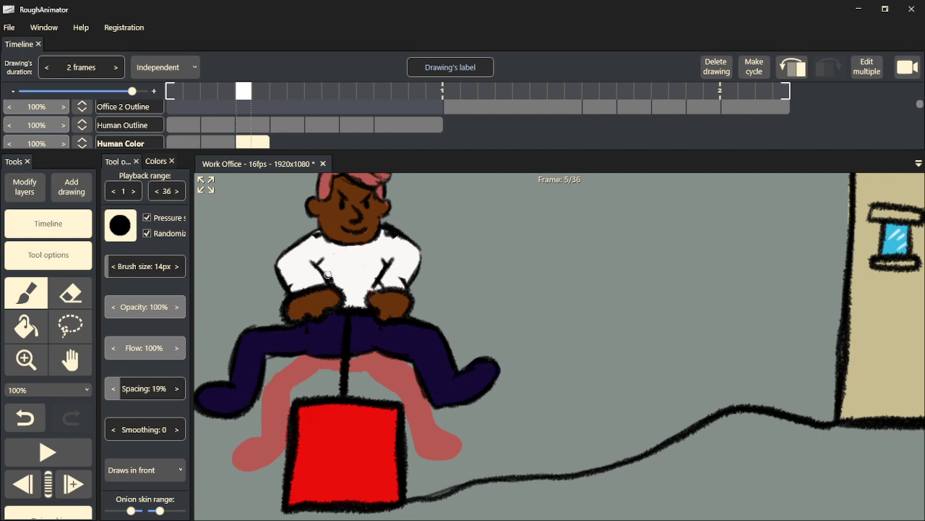
- Sample the dark brown hair colour from the previous drawing and paint the man's hair at frame 5
key(Left)
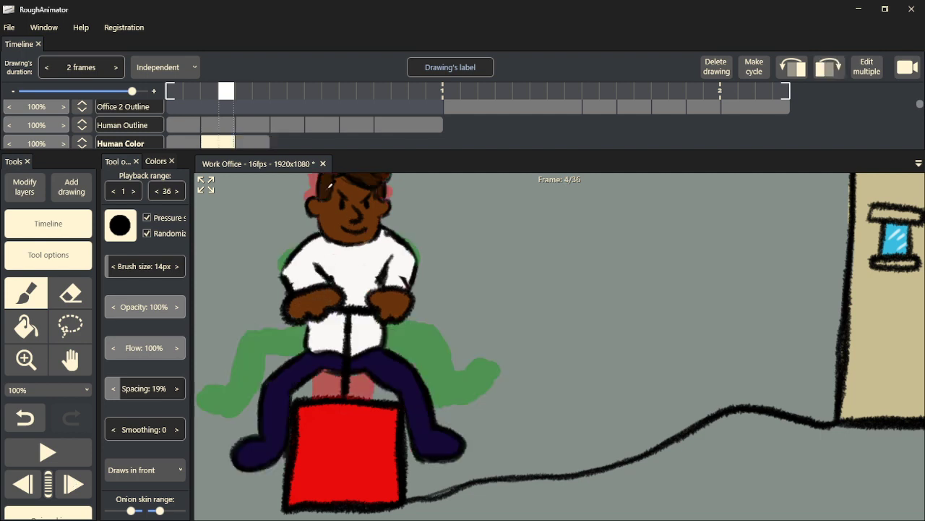
key(Right)
drag(326, 187, 334, 212)
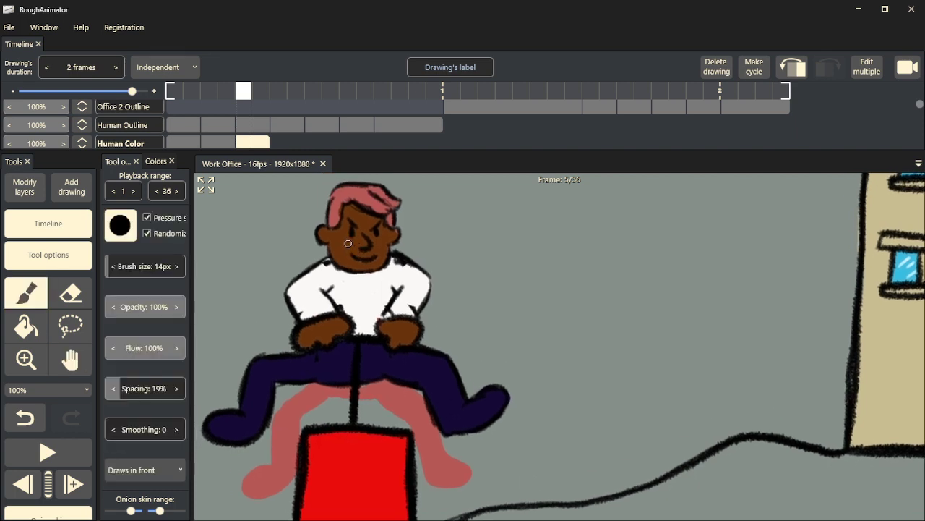
drag(339, 220, 341, 205)
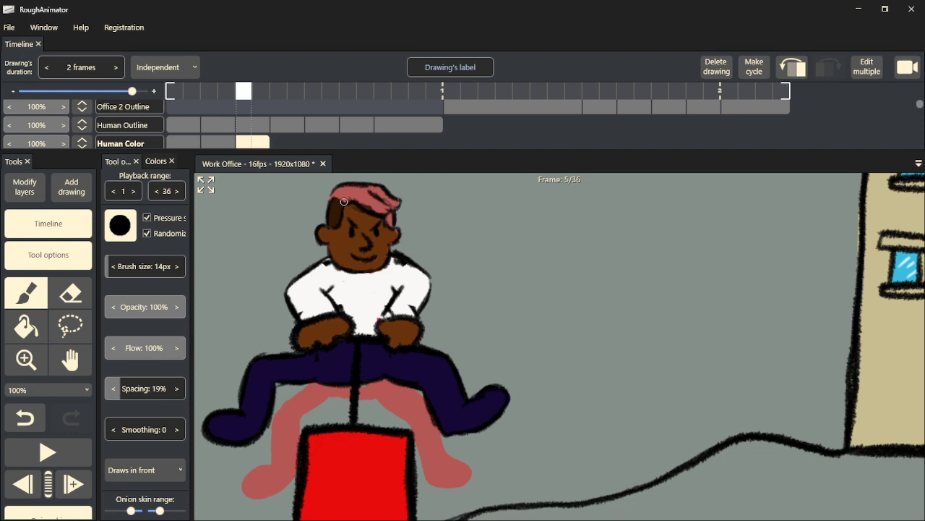
mouse_move(362, 199)
mouse_down()
mouse_move(387, 212)
mouse_move(397, 204)
mouse_move(372, 190)
mouse_move(334, 206)
mouse_move(339, 193)
mouse_move(388, 198)
mouse_up()
- Step back to frame 1 and play the whole animation to review the coloured man
click(25, 358)
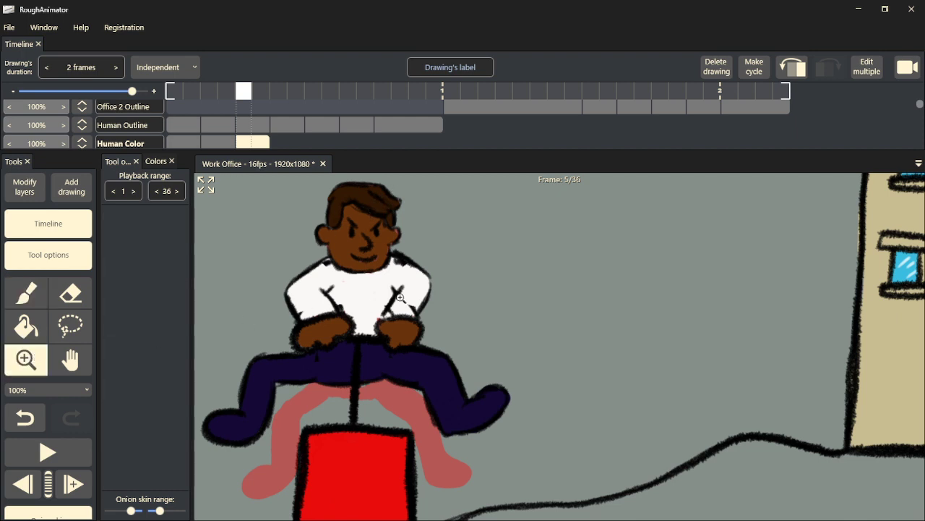
scroll(426, 300, down, 3)
key(space)
drag(448, 320, 462, 332)
scroll(459, 315, up, 1)
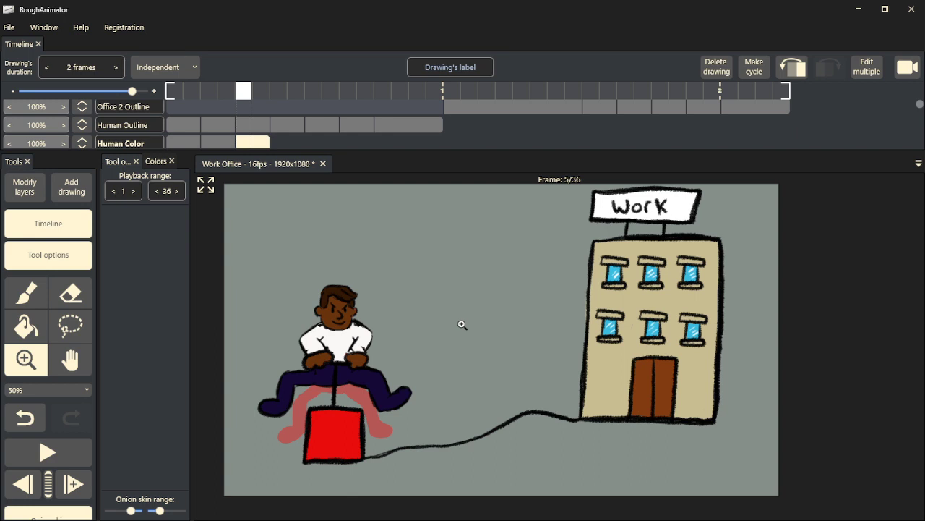
key(Left)
key(Left)
key(Left)
key(Left)
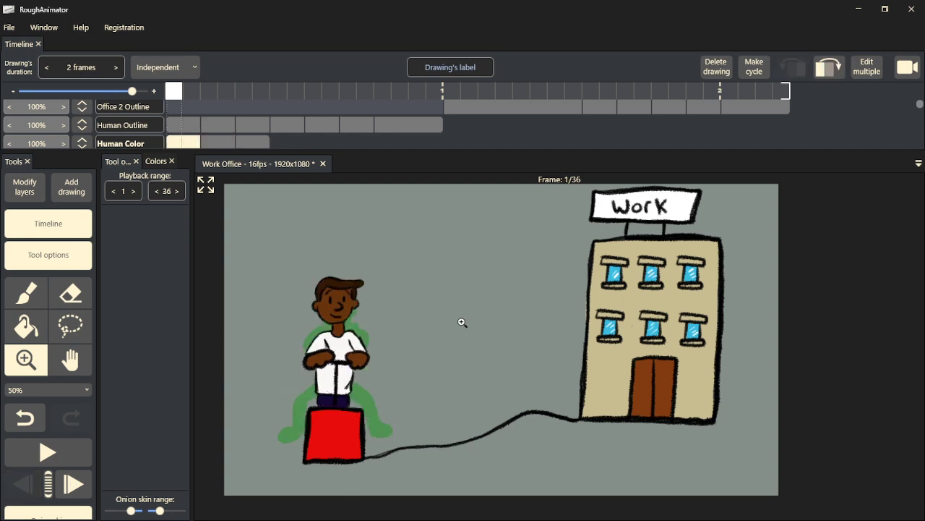
key(Return)
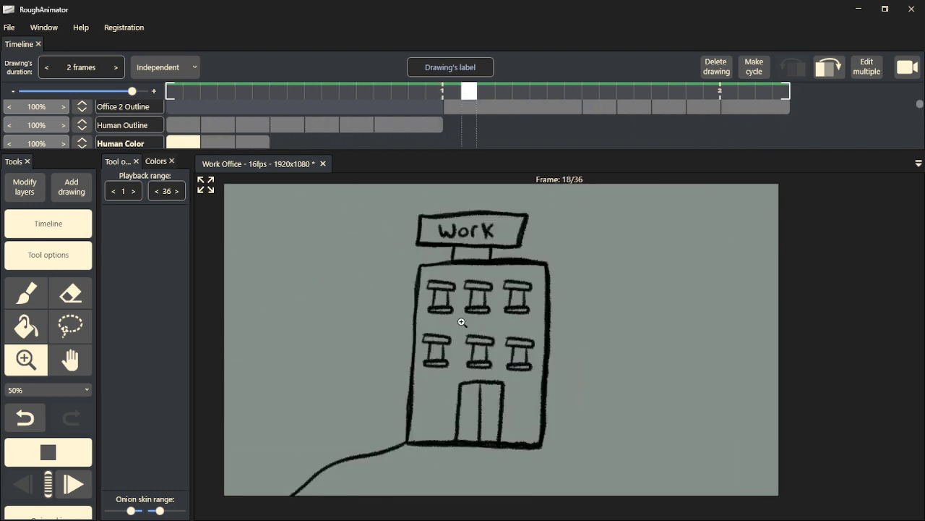
key(space)
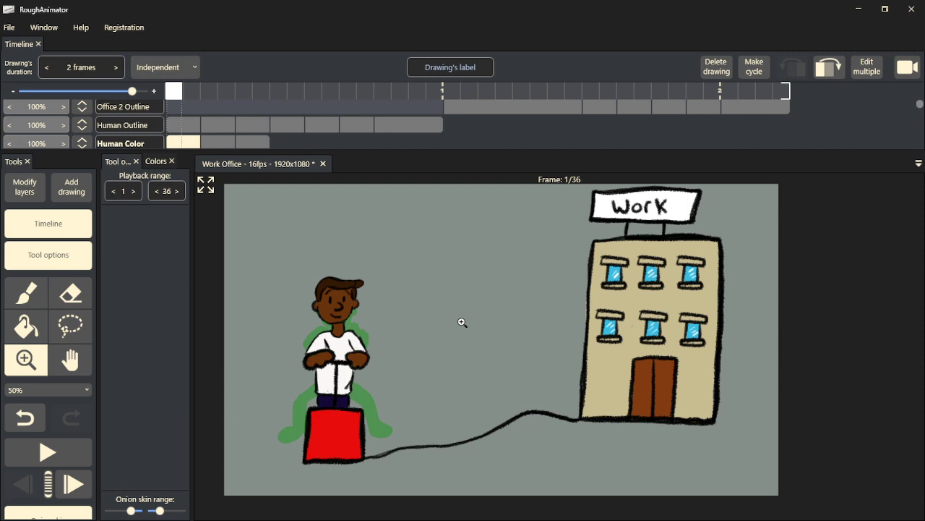
- Add a Human Color drawing at frame 7 and paint the man's left-hand leg and foot in the trousers' dark navy
click(248, 143)
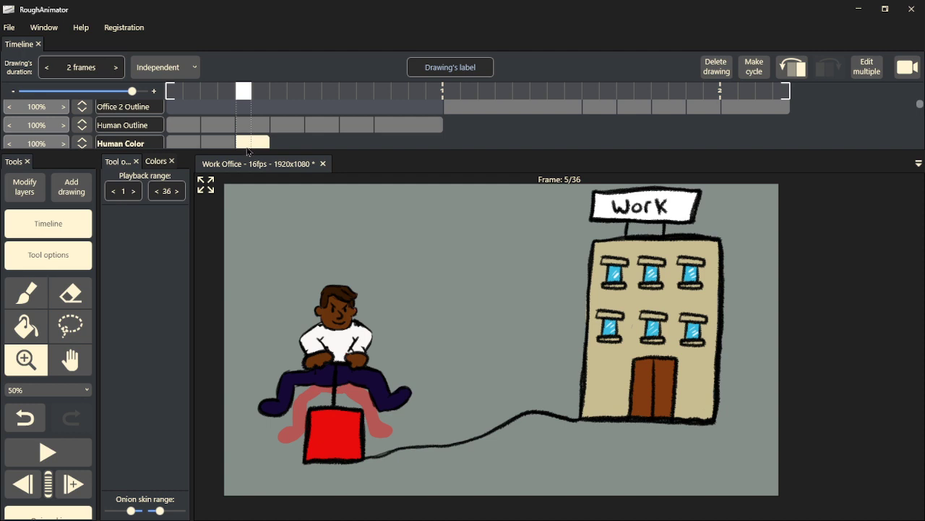
click(43, 290)
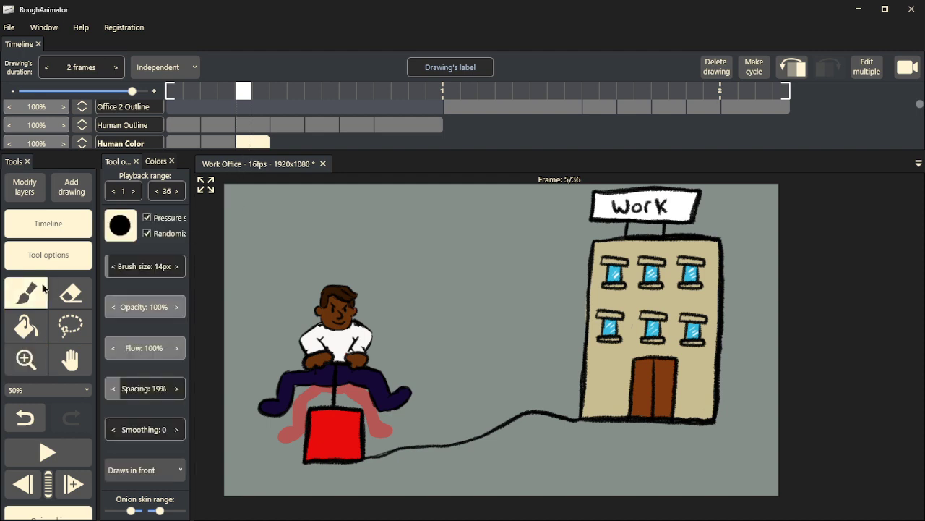
click(42, 353)
click(336, 393)
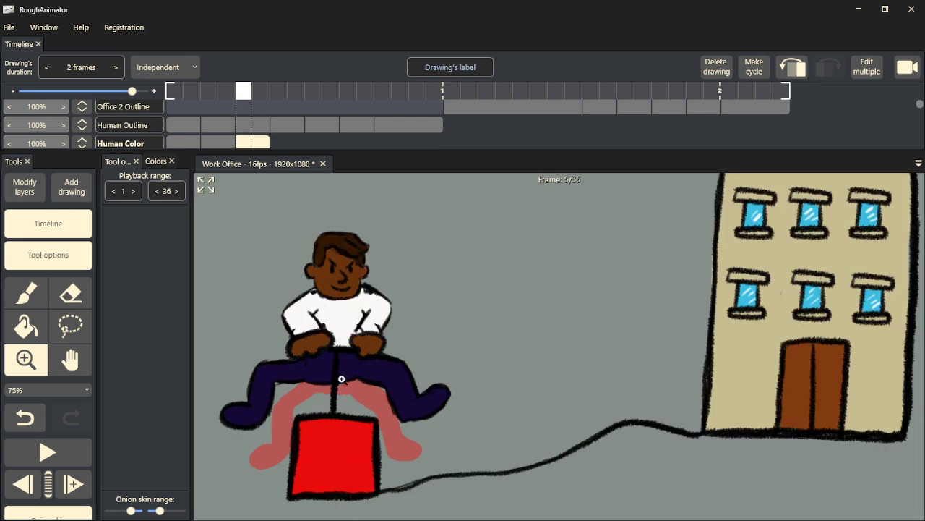
drag(342, 379, 388, 378)
click(379, 370)
key(space)
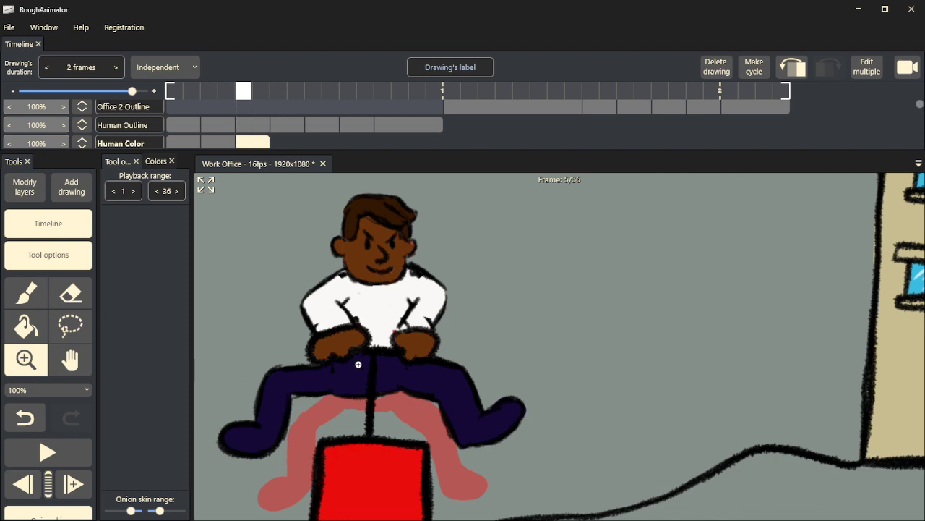
click(15, 302)
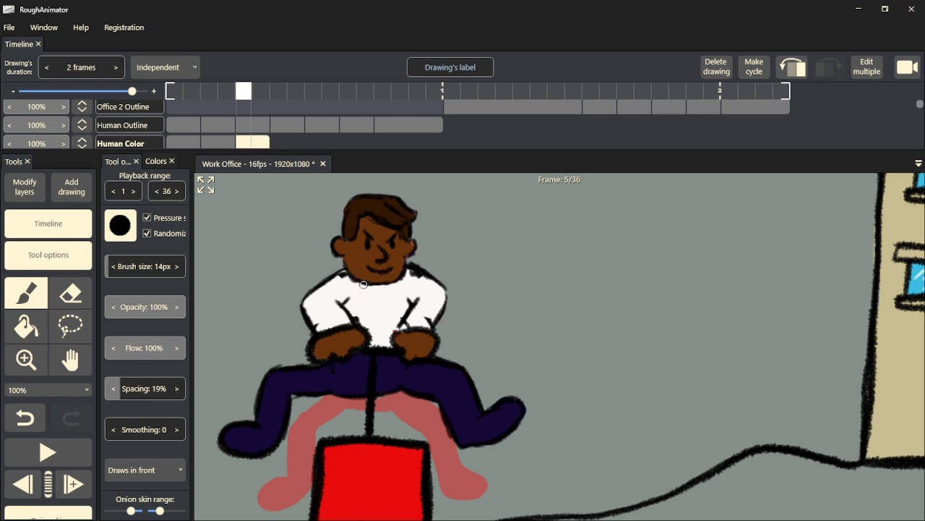
click(69, 495)
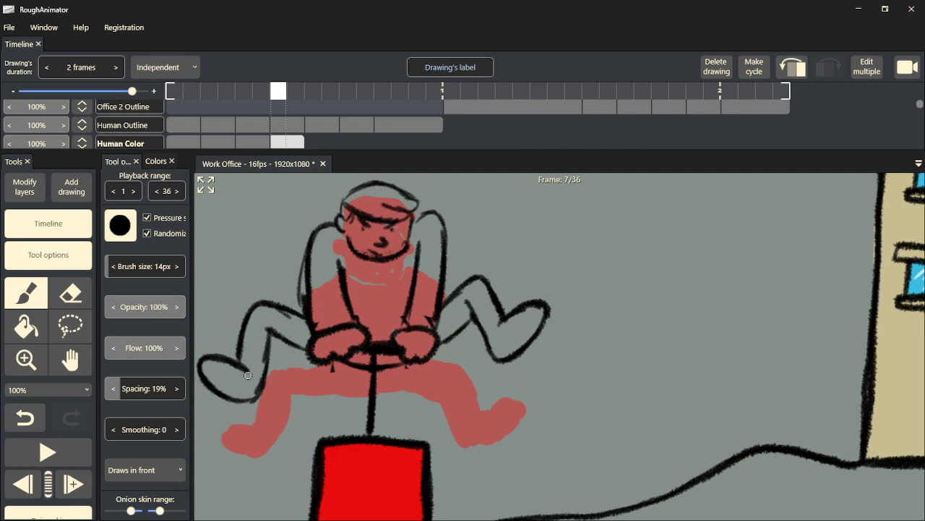
mouse_move(246, 377)
mouse_down()
mouse_move(210, 365)
mouse_move(210, 375)
mouse_move(241, 384)
mouse_move(261, 340)
mouse_move(257, 318)
mouse_move(242, 366)
mouse_up()
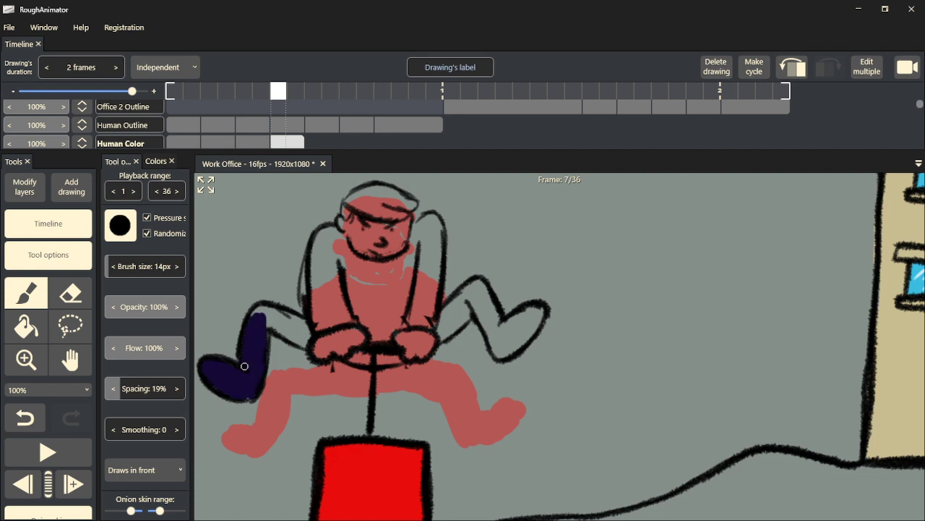
mouse_move(253, 322)
mouse_down()
mouse_move(301, 320)
mouse_move(287, 315)
mouse_move(305, 326)
mouse_move(305, 346)
mouse_move(268, 324)
mouse_move(264, 342)
mouse_move(267, 320)
mouse_move(298, 329)
mouse_up()
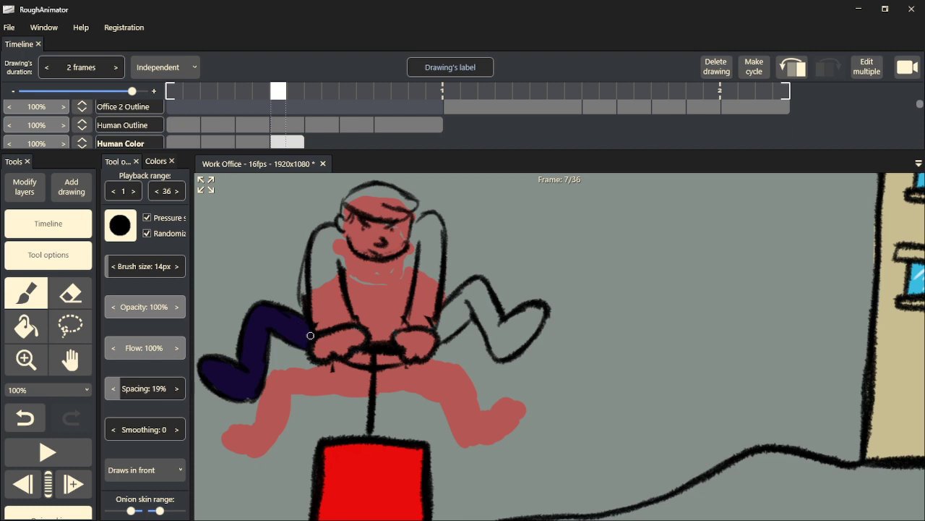
mouse_move(207, 372)
mouse_down()
mouse_move(226, 360)
mouse_move(257, 368)
mouse_up()
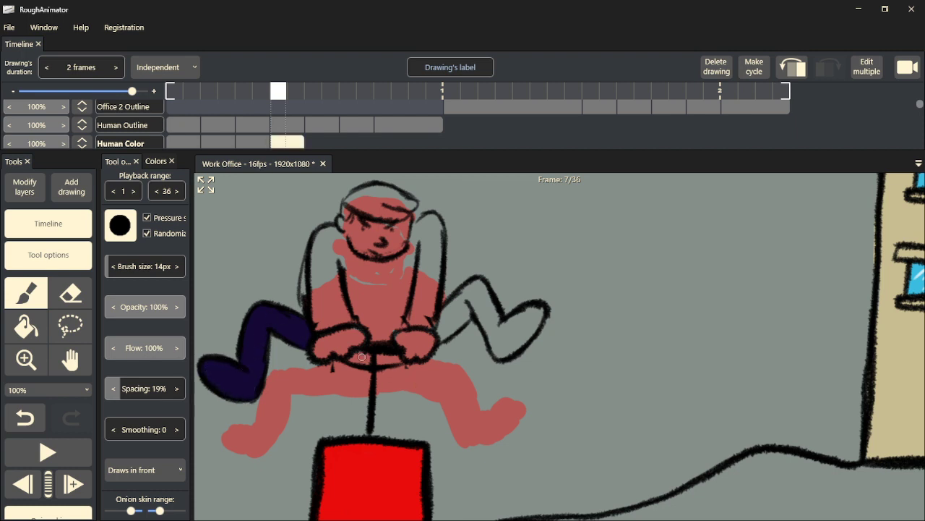
- Paint the trouser seat between the man's hands and his right-hand leg and foot dark navy at frame 7
mouse_move(361, 356)
mouse_down()
mouse_move(352, 359)
mouse_move(393, 354)
mouse_up()
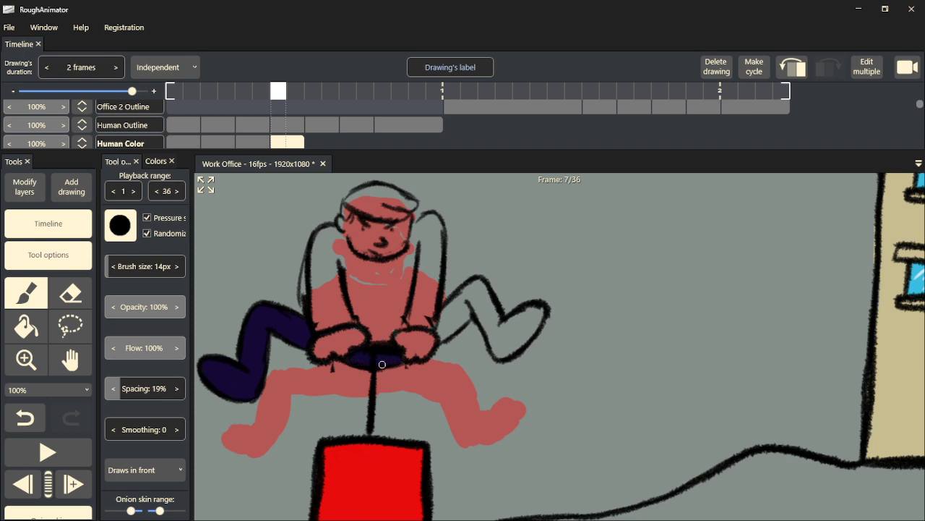
mouse_move(444, 338)
mouse_down()
mouse_move(439, 331)
mouse_move(470, 315)
mouse_move(460, 323)
mouse_move(466, 302)
mouse_move(441, 322)
mouse_up()
mouse_move(466, 286)
mouse_down()
mouse_move(486, 284)
mouse_move(498, 312)
mouse_move(533, 303)
mouse_move(545, 316)
mouse_move(507, 355)
mouse_move(493, 352)
mouse_move(477, 323)
mouse_move(484, 310)
mouse_up()
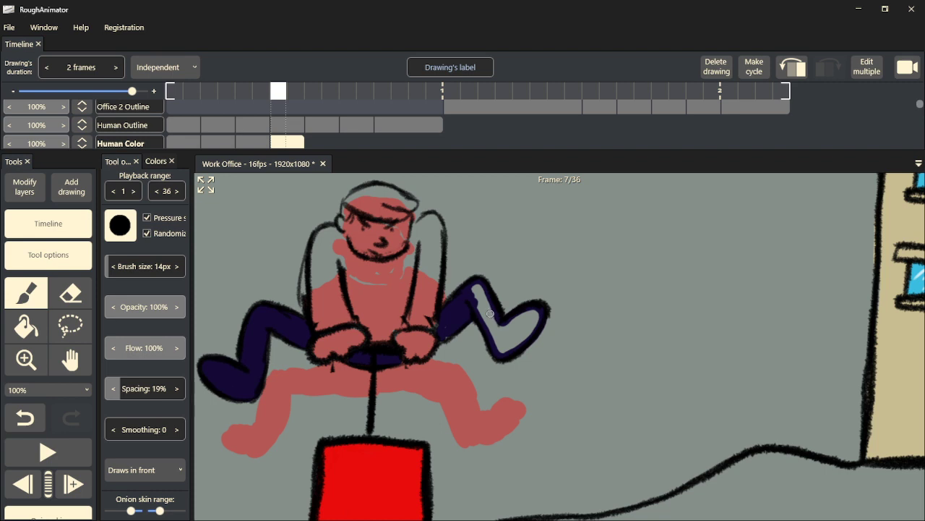
mouse_move(525, 333)
mouse_down()
mouse_move(536, 318)
mouse_move(502, 340)
mouse_move(522, 331)
mouse_move(502, 331)
mouse_move(479, 290)
mouse_move(496, 335)
mouse_up()
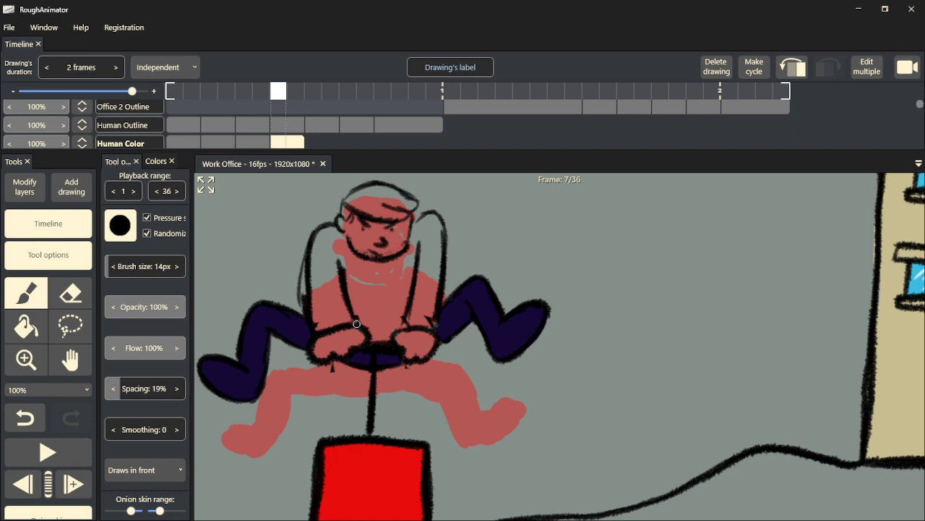
- Sample the brown skin colour from the previous drawing and paint the man's hands, face and ear at frame 7
key(Left)
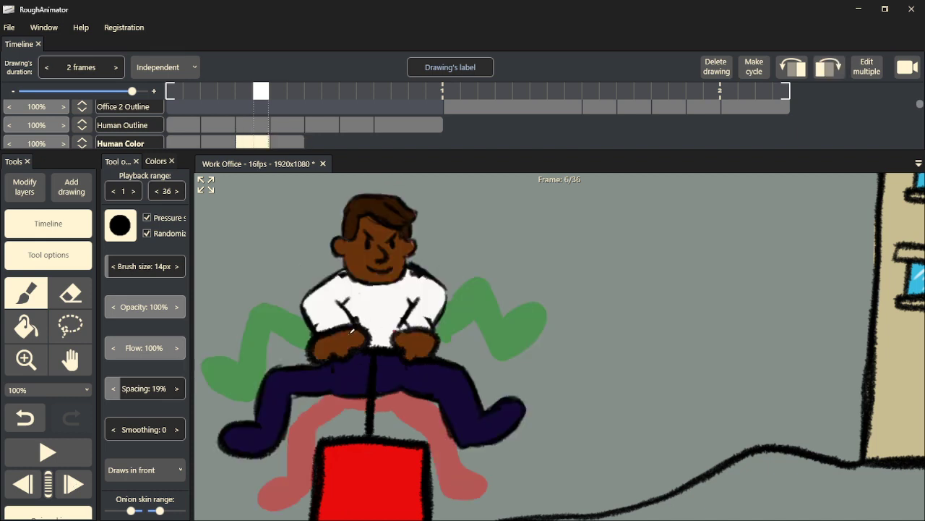
key(Right)
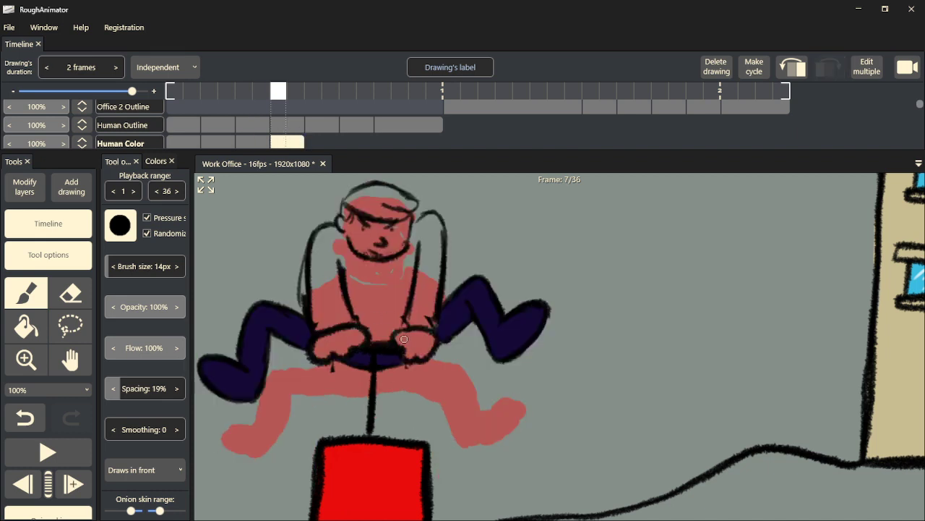
mouse_move(408, 339)
mouse_down()
mouse_move(400, 338)
mouse_move(410, 353)
mouse_move(433, 341)
mouse_move(418, 334)
mouse_move(426, 354)
mouse_move(407, 355)
mouse_up()
mouse_move(340, 337)
mouse_down()
mouse_move(322, 349)
mouse_move(355, 334)
mouse_move(357, 342)
mouse_move(325, 345)
mouse_up()
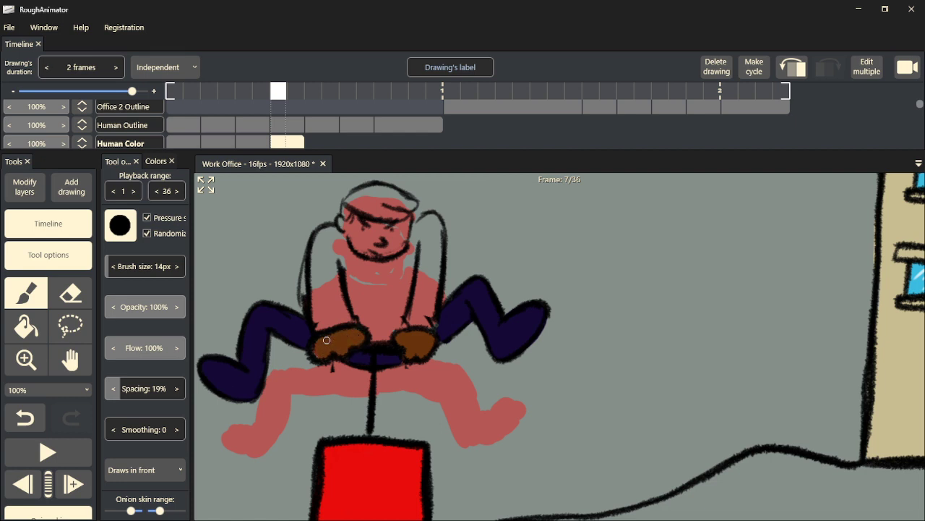
mouse_move(408, 229)
mouse_down()
mouse_move(367, 253)
mouse_move(341, 222)
mouse_move(355, 218)
mouse_move(369, 244)
mouse_move(385, 245)
mouse_move(403, 221)
mouse_move(371, 223)
mouse_move(384, 247)
mouse_move(360, 249)
mouse_move(346, 230)
mouse_move(389, 232)
mouse_up()
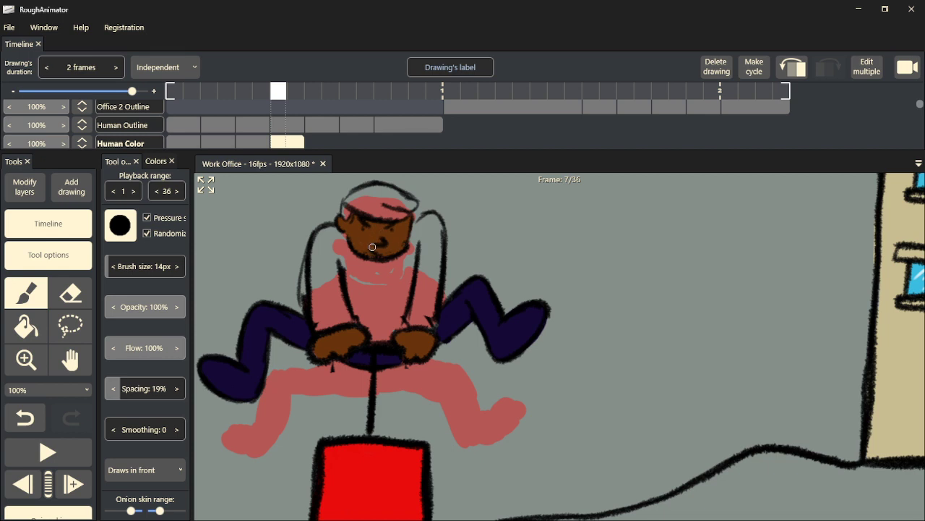
- Sample the white shirt colour from the previous drawing and paint the man's sleeves and torso at frame 7
key(comma)
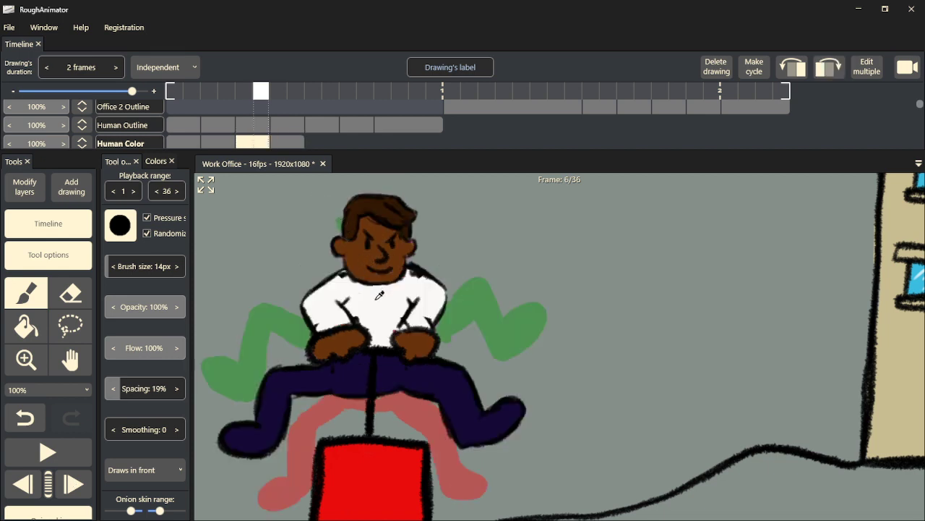
key(period)
mouse_move(417, 275)
mouse_down()
mouse_move(410, 308)
mouse_move(416, 318)
mouse_move(422, 298)
mouse_move(428, 324)
mouse_move(437, 247)
mouse_move(419, 299)
mouse_move(412, 228)
mouse_move(399, 304)
mouse_move(416, 303)
mouse_move(418, 322)
mouse_up()
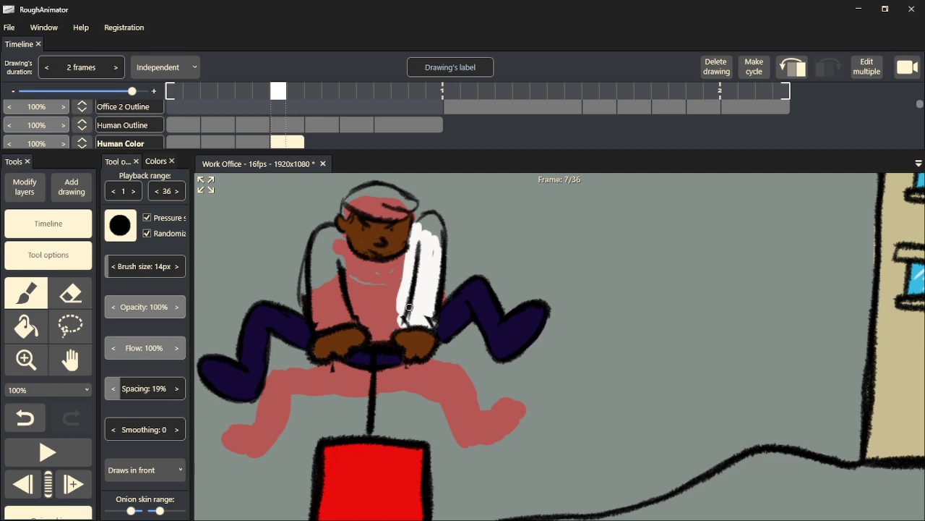
mouse_move(420, 228)
mouse_down()
mouse_move(432, 271)
mouse_move(416, 262)
mouse_move(407, 275)
mouse_move(402, 323)
mouse_move(373, 341)
mouse_move(355, 307)
mouse_move(357, 318)
mouse_move(320, 327)
mouse_move(311, 275)
mouse_move(323, 232)
mouse_move(345, 235)
mouse_move(365, 261)
mouse_move(406, 260)
mouse_up()
mouse_move(395, 291)
mouse_down()
mouse_move(386, 322)
mouse_move(372, 289)
mouse_move(360, 321)
mouse_move(342, 278)
mouse_move(321, 285)
mouse_move(323, 309)
mouse_move(321, 242)
mouse_move(323, 278)
mouse_move(334, 274)
mouse_move(382, 315)
mouse_move(403, 262)
mouse_move(380, 283)
mouse_move(379, 268)
mouse_move(356, 269)
mouse_move(354, 278)
mouse_move(326, 235)
mouse_up()
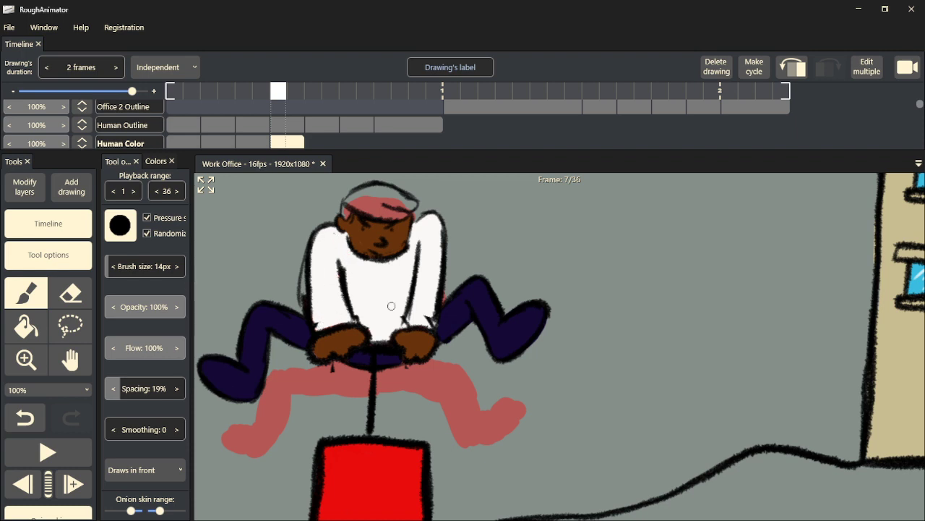
key(Left)
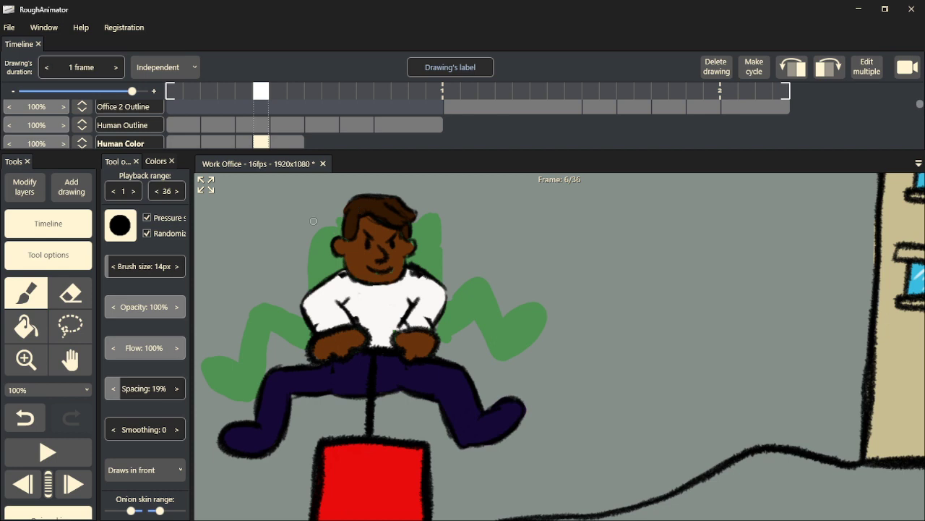
click(246, 100)
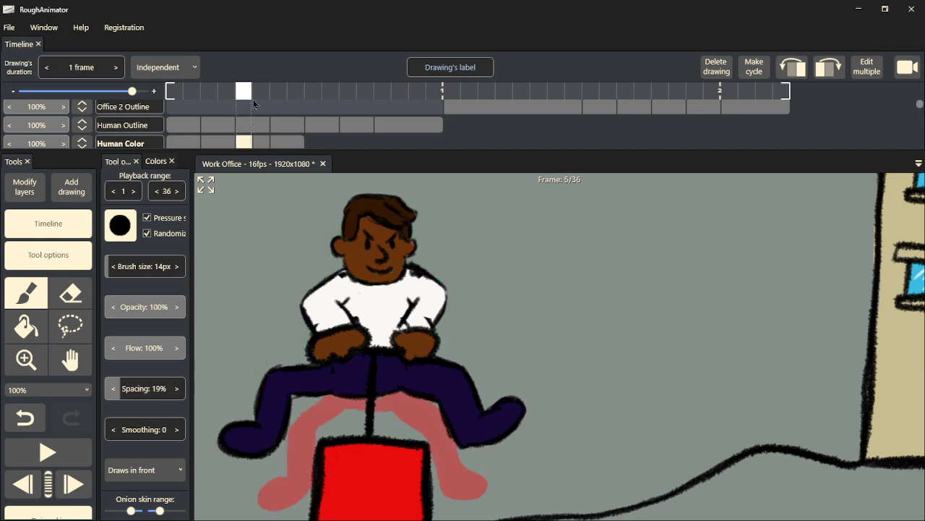
key(ctrl+z)
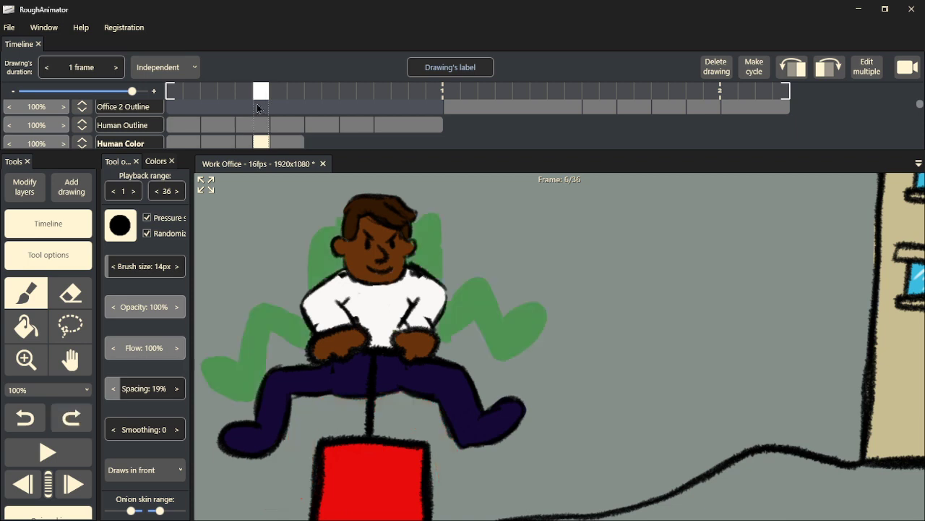
key(ctrl+z)
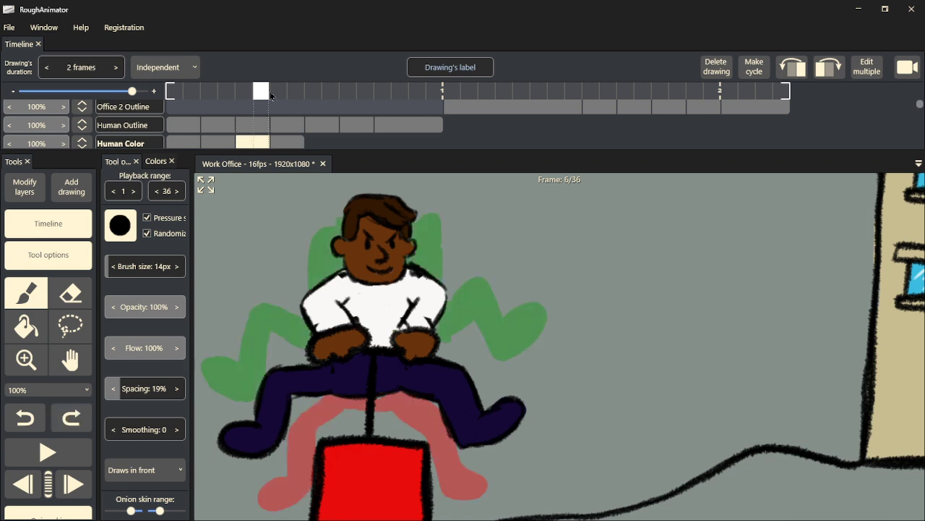
- Sample the dark brown hair colour from frame 6 and paint the man's hair at frame 7
mouse_move(266, 95)
mouse_down()
mouse_move(280, 97)
mouse_move(266, 102)
mouse_up()
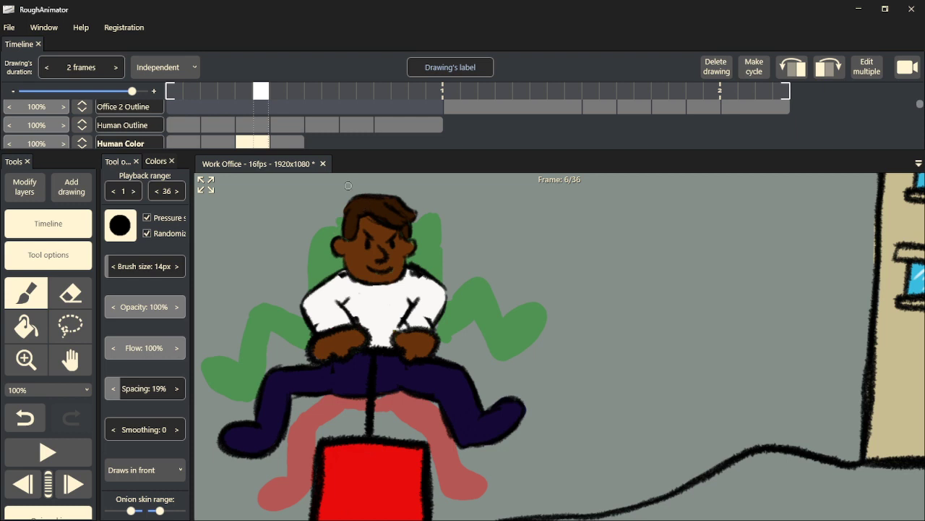
key(Right)
mouse_move(397, 214)
mouse_down()
mouse_move(373, 199)
mouse_move(366, 213)
mouse_move(392, 216)
mouse_move(416, 204)
mouse_move(388, 188)
mouse_move(362, 189)
mouse_move(373, 203)
mouse_up()
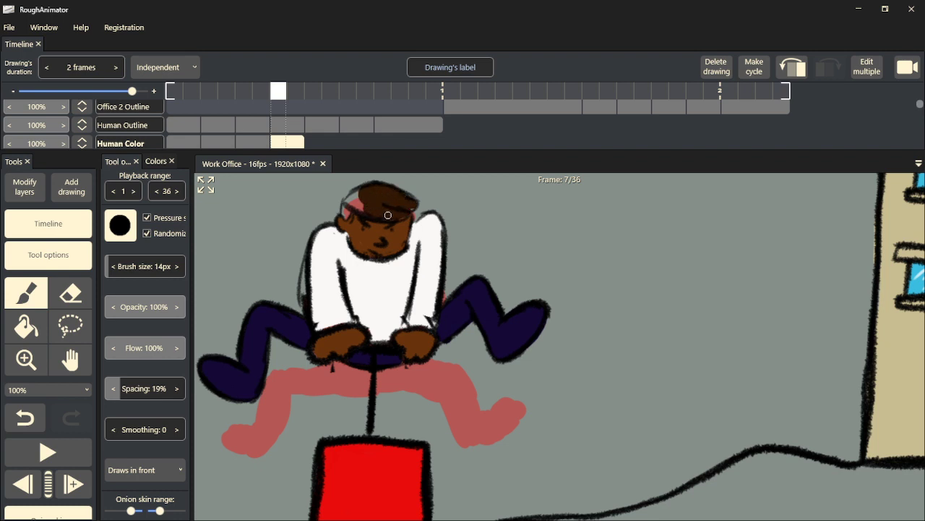
drag(367, 211, 347, 202)
drag(346, 208, 363, 197)
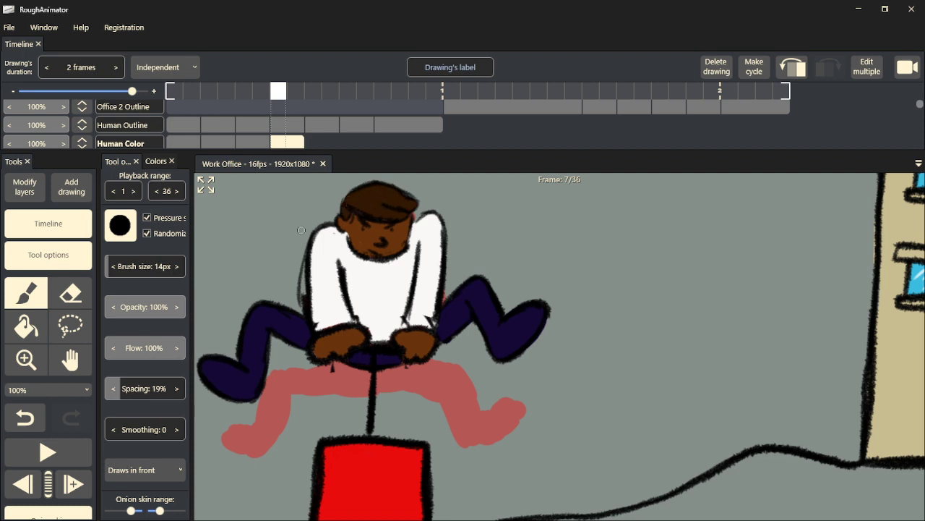
- Add a Human Color drawing at frame 9 and paint the man's hair dark brown
click(75, 483)
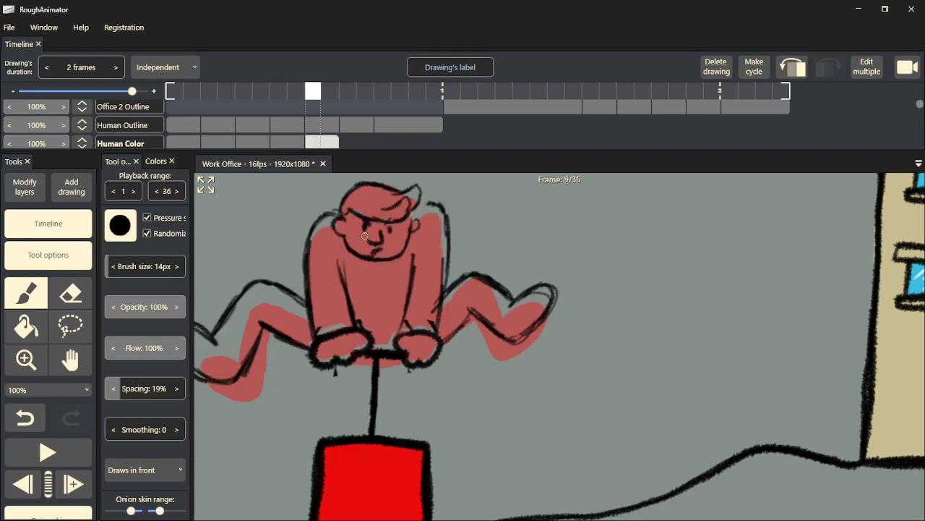
mouse_move(402, 207)
mouse_down()
mouse_move(376, 210)
mouse_move(397, 216)
mouse_move(345, 200)
mouse_move(362, 187)
mouse_move(415, 206)
mouse_move(403, 195)
mouse_up()
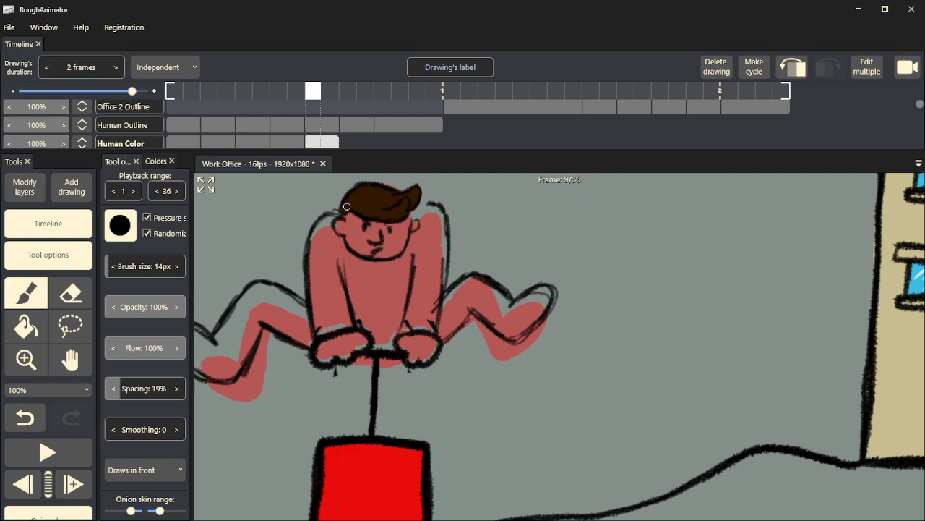
drag(353, 200, 365, 186)
- Sample the brown skin colour from the previous drawing and paint the man's face and ears at frame 9
key(Left)
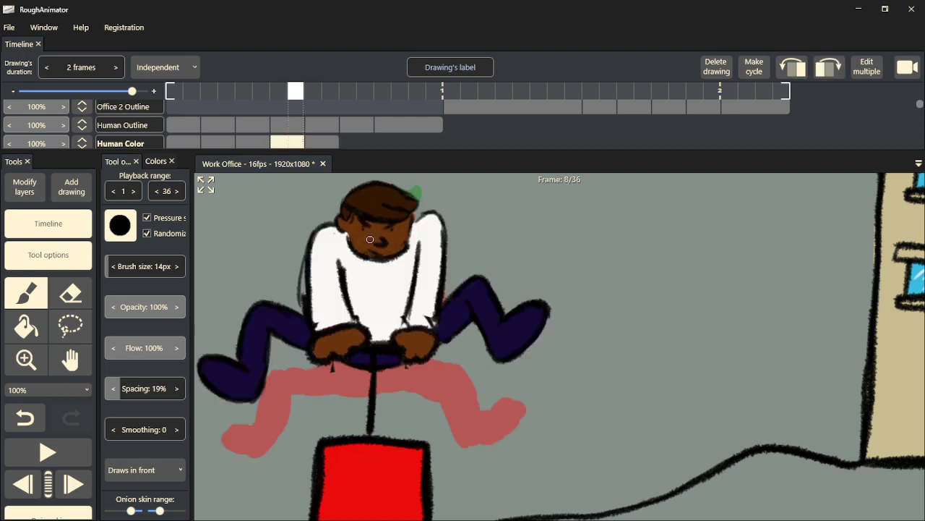
key(Right)
mouse_move(402, 243)
mouse_down()
mouse_move(403, 222)
mouse_move(393, 254)
mouse_move(378, 255)
mouse_move(358, 250)
mouse_move(339, 226)
mouse_move(350, 218)
mouse_move(362, 241)
mouse_move(392, 239)
mouse_move(398, 224)
mouse_move(373, 221)
mouse_up()
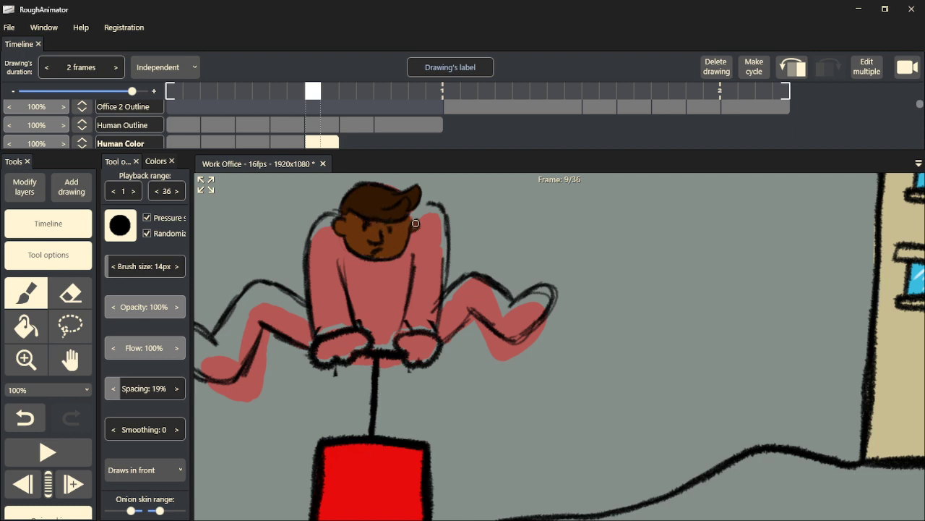
- Sample the white shirt colour from the previous drawing and fill in the man's torso and sleeves at frame 9
key(Left)
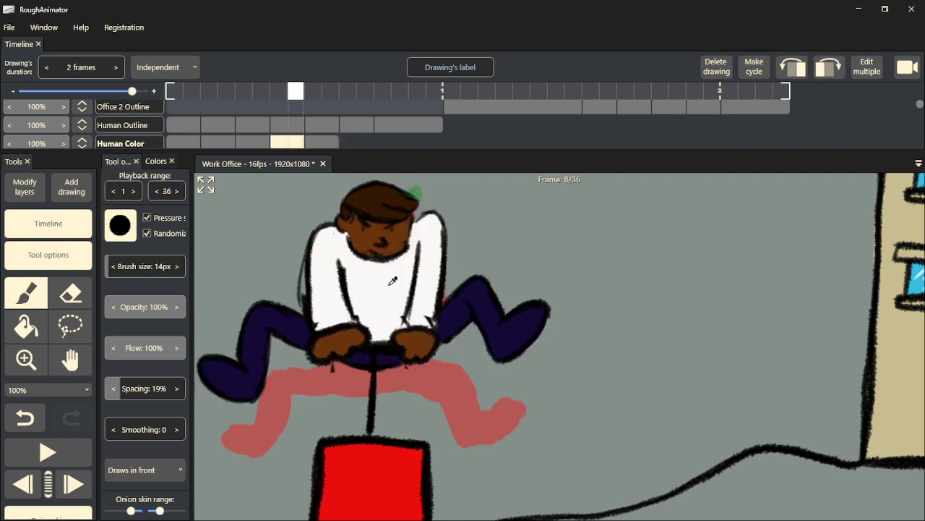
key(Right)
mouse_move(423, 279)
mouse_down()
mouse_move(400, 326)
mouse_move(423, 322)
mouse_move(436, 298)
mouse_move(436, 311)
mouse_move(428, 323)
mouse_move(428, 253)
mouse_move(423, 274)
mouse_move(414, 236)
mouse_move(393, 347)
mouse_move(388, 339)
mouse_move(377, 347)
mouse_move(361, 305)
mouse_move(347, 323)
mouse_move(319, 331)
mouse_move(313, 253)
mouse_move(331, 218)
mouse_move(322, 222)
mouse_move(320, 322)
mouse_move(335, 269)
mouse_move(343, 318)
mouse_move(340, 328)
mouse_move(319, 329)
mouse_move(309, 279)
mouse_move(323, 286)
mouse_move(331, 251)
mouse_move(365, 307)
mouse_move(408, 267)
mouse_move(390, 282)
mouse_move(405, 255)
mouse_move(359, 261)
mouse_move(331, 227)
mouse_move(331, 266)
mouse_move(344, 252)
mouse_move(368, 293)
mouse_move(378, 270)
mouse_move(434, 257)
mouse_move(441, 304)
mouse_move(441, 217)
mouse_move(431, 207)
mouse_move(415, 211)
mouse_move(418, 239)
mouse_move(430, 242)
mouse_move(428, 214)
mouse_up()
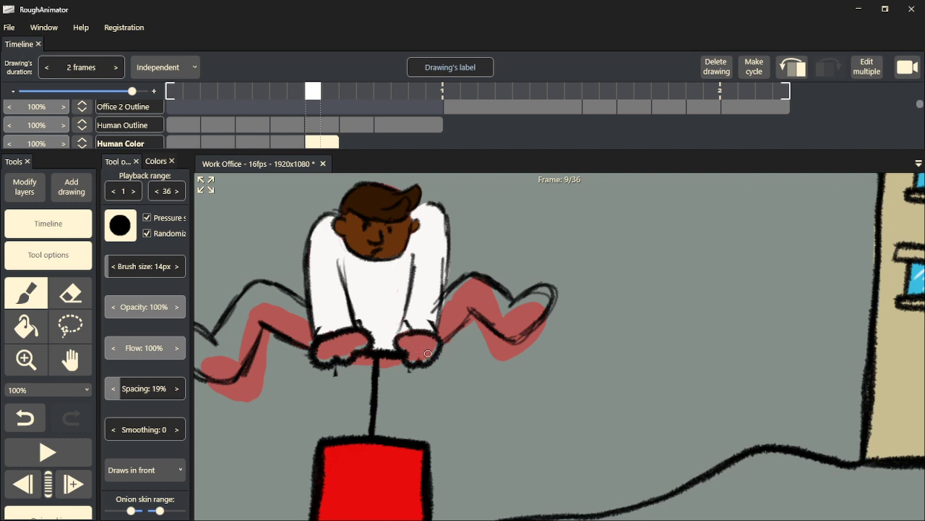
- Paint both of the man's hands brown on the drawing spanning frames 9 and 10
key(Right)
mouse_move(428, 348)
mouse_down()
mouse_move(405, 340)
mouse_move(408, 356)
mouse_up()
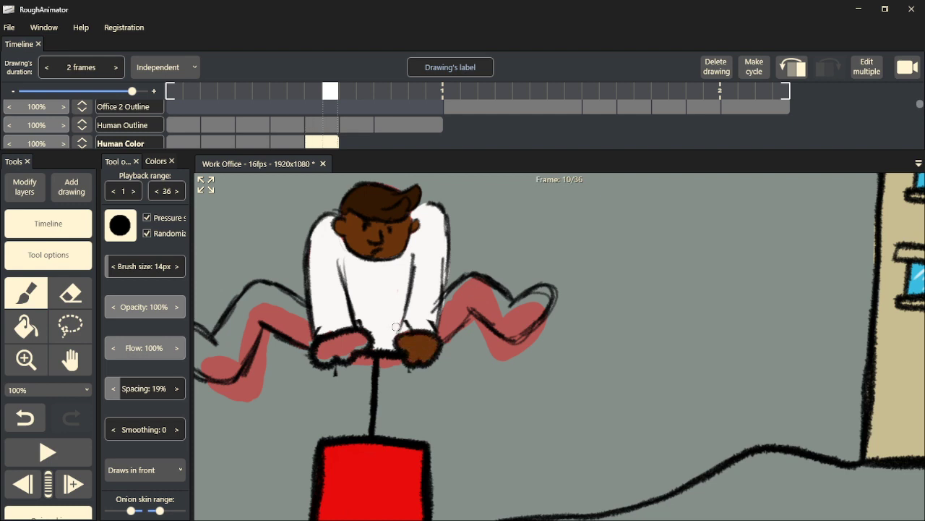
mouse_move(344, 351)
mouse_down()
mouse_move(325, 352)
mouse_move(338, 338)
mouse_move(353, 346)
mouse_move(358, 338)
mouse_up()
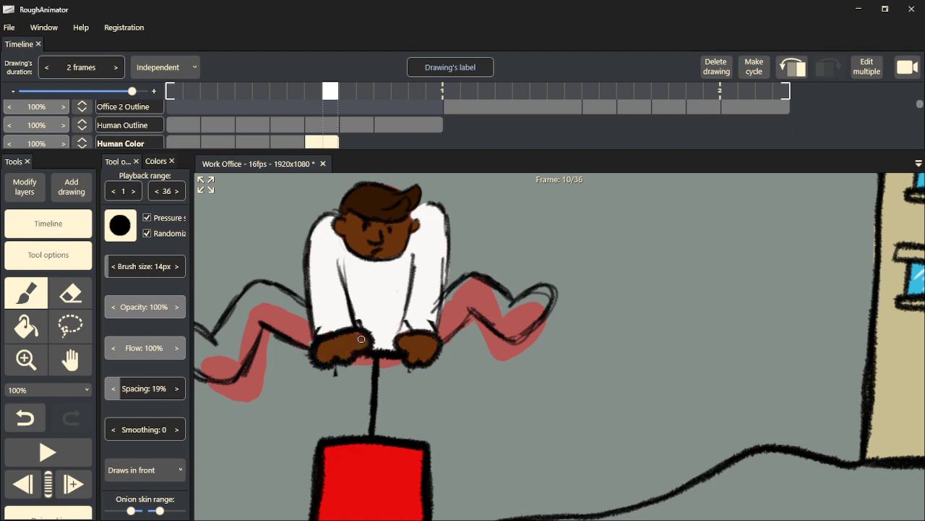
- Sample the trousers' dark navy from frame 8, paint both legs and feet at frame 9, and compare with the previous drawing
key(Left)
key(Left)
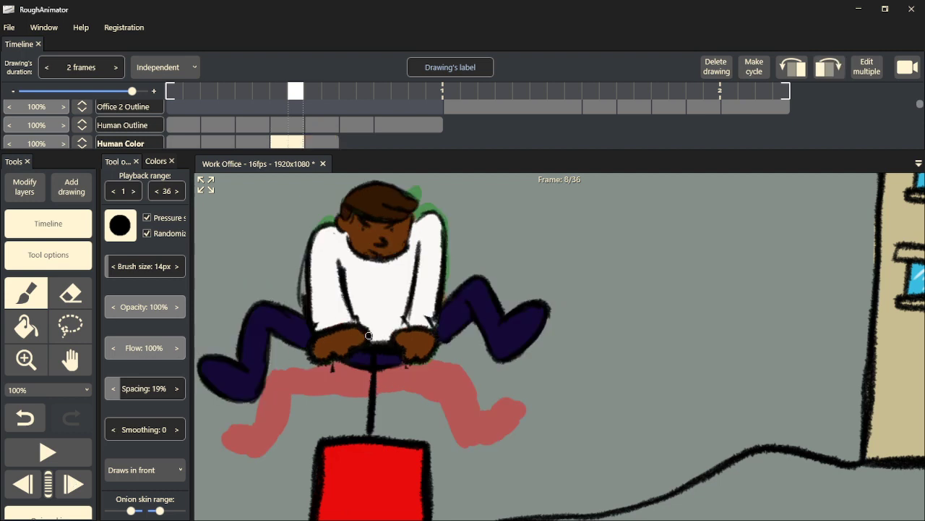
key(Right)
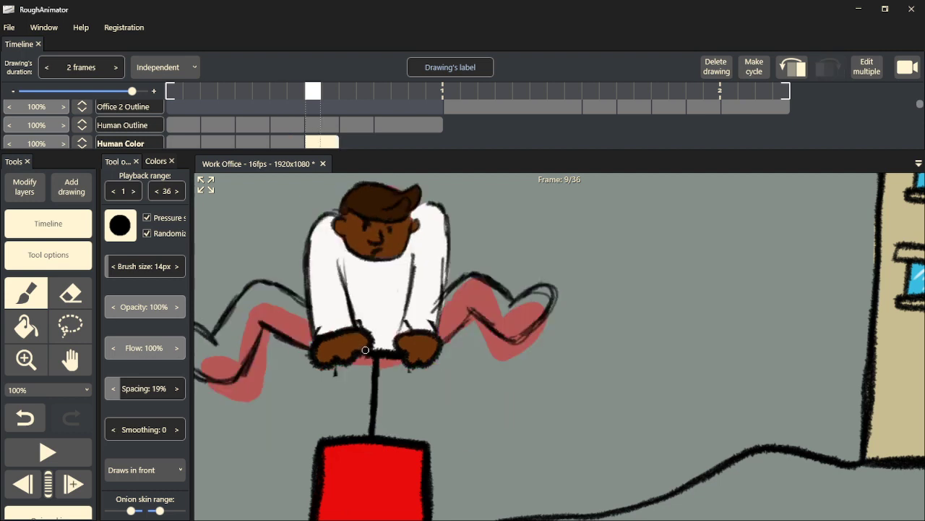
mouse_move(445, 322)
mouse_down()
mouse_move(440, 330)
mouse_move(460, 318)
mouse_move(476, 285)
mouse_move(460, 298)
mouse_move(452, 288)
mouse_move(446, 305)
mouse_up()
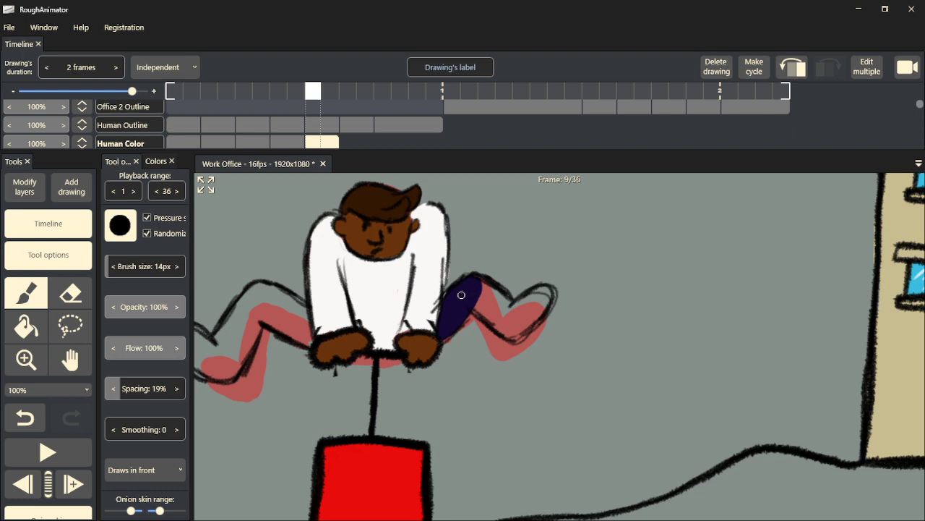
mouse_move(480, 314)
mouse_down()
mouse_move(493, 326)
mouse_move(471, 309)
mouse_move(506, 337)
mouse_move(526, 331)
mouse_move(554, 288)
mouse_move(509, 299)
mouse_move(473, 274)
mouse_move(477, 304)
mouse_move(489, 297)
mouse_move(488, 323)
mouse_move(501, 326)
mouse_move(512, 302)
mouse_move(520, 324)
mouse_move(550, 289)
mouse_up()
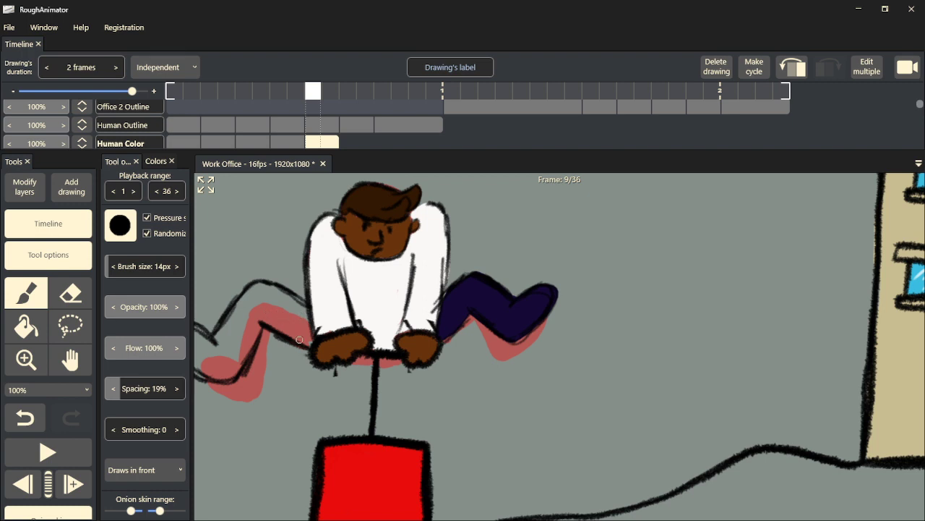
mouse_move(300, 339)
mouse_down()
mouse_move(363, 329)
mouse_move(373, 305)
mouse_move(339, 277)
mouse_move(318, 276)
mouse_move(280, 331)
mouse_move(248, 311)
mouse_move(231, 320)
mouse_move(229, 337)
mouse_move(268, 367)
mouse_move(297, 368)
mouse_move(334, 318)
mouse_move(368, 330)
mouse_up()
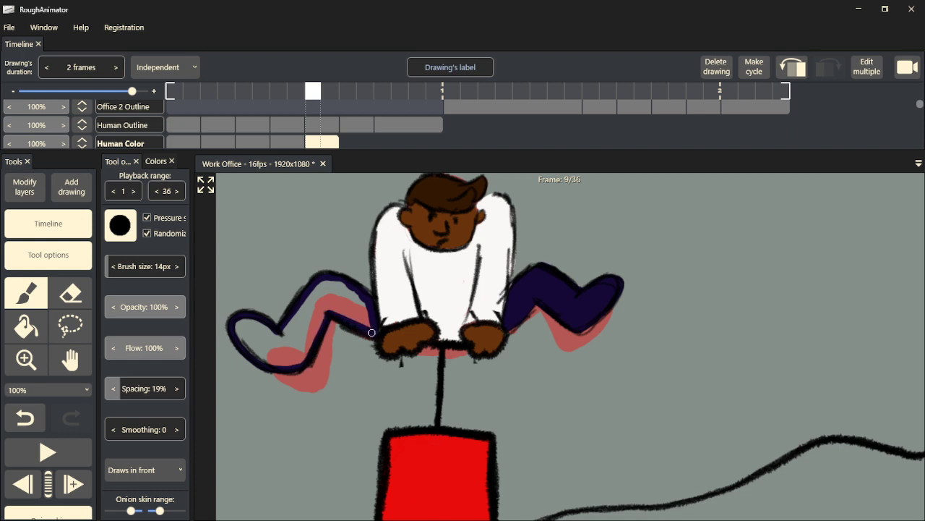
mouse_move(370, 326)
mouse_down()
mouse_move(358, 290)
mouse_move(356, 323)
mouse_move(333, 278)
mouse_move(313, 337)
mouse_move(302, 304)
mouse_move(295, 363)
mouse_move(248, 347)
mouse_up()
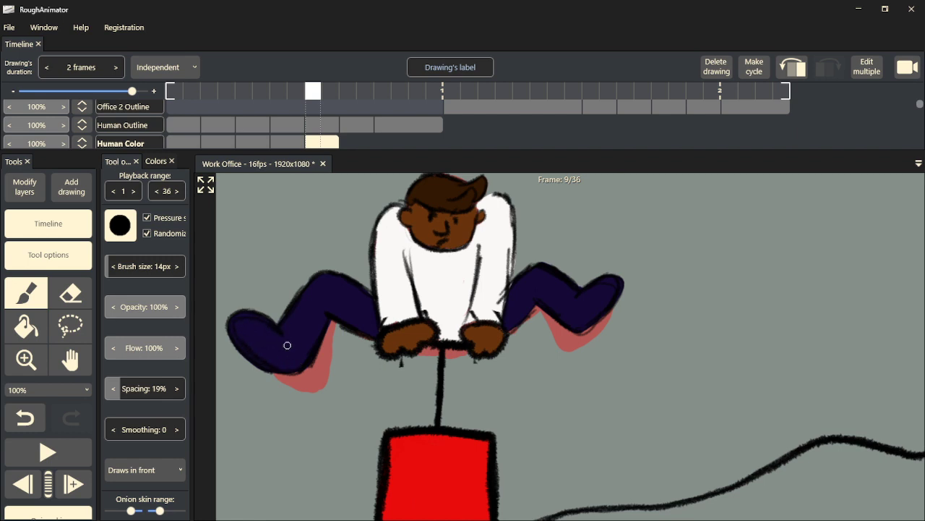
key(Left)
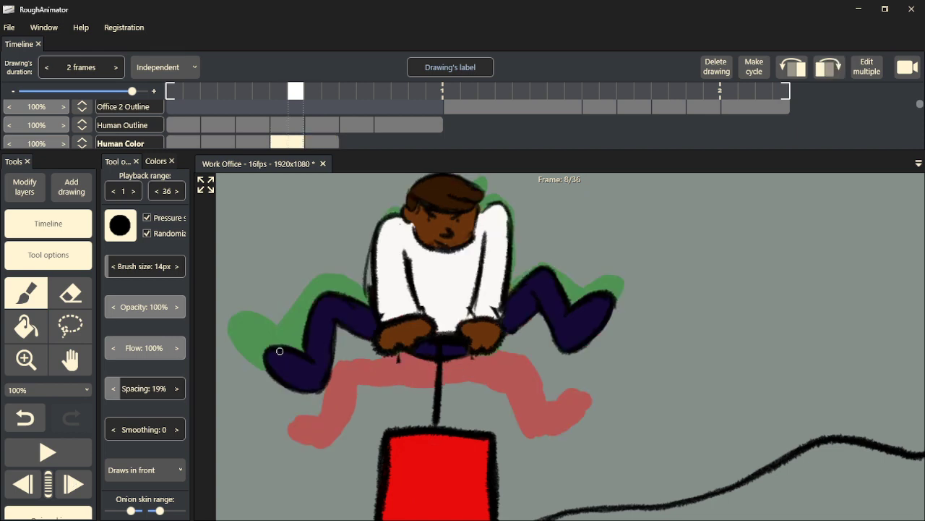
key(Right)
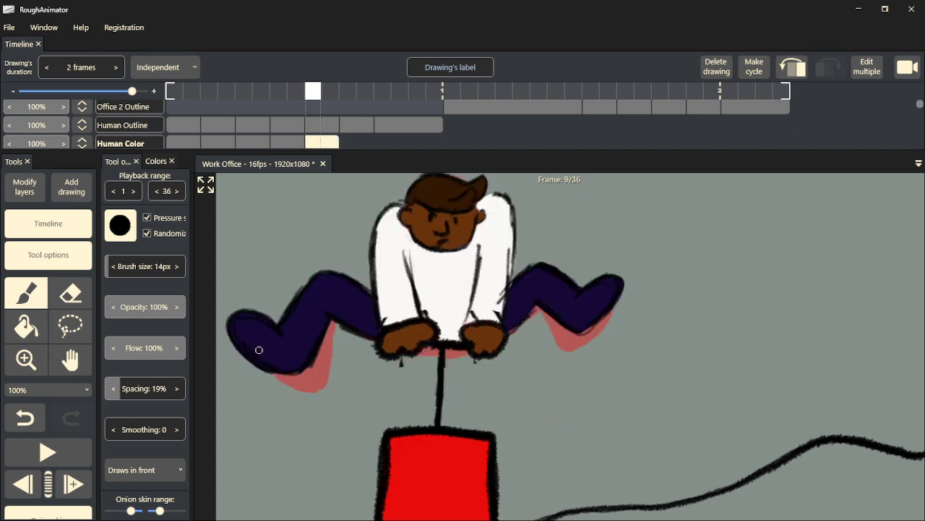
- Add a Human Color drawing at frame 11 and paint the man's legs, feet and trouser seat dark navy
key(Right)
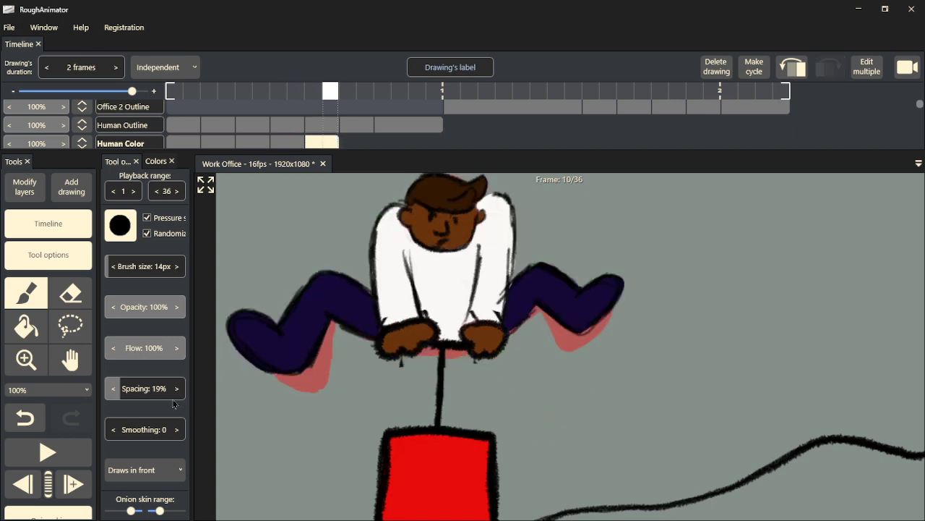
click(84, 477)
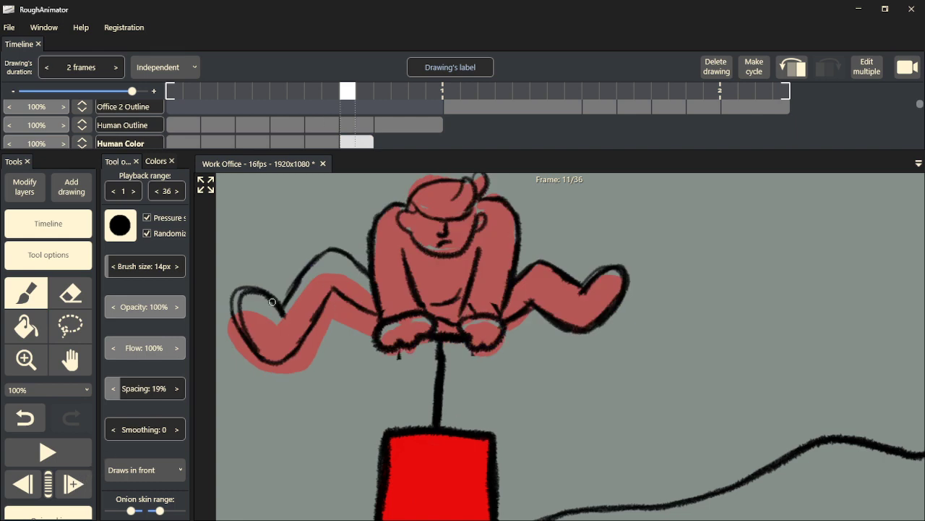
mouse_move(271, 316)
mouse_down()
mouse_move(248, 315)
mouse_move(259, 346)
mouse_move(273, 334)
mouse_move(288, 340)
mouse_move(301, 324)
mouse_move(284, 349)
mouse_move(325, 289)
mouse_move(304, 311)
mouse_move(307, 282)
mouse_move(334, 255)
mouse_move(349, 295)
mouse_move(369, 298)
mouse_move(356, 275)
mouse_move(347, 289)
mouse_move(362, 290)
mouse_up()
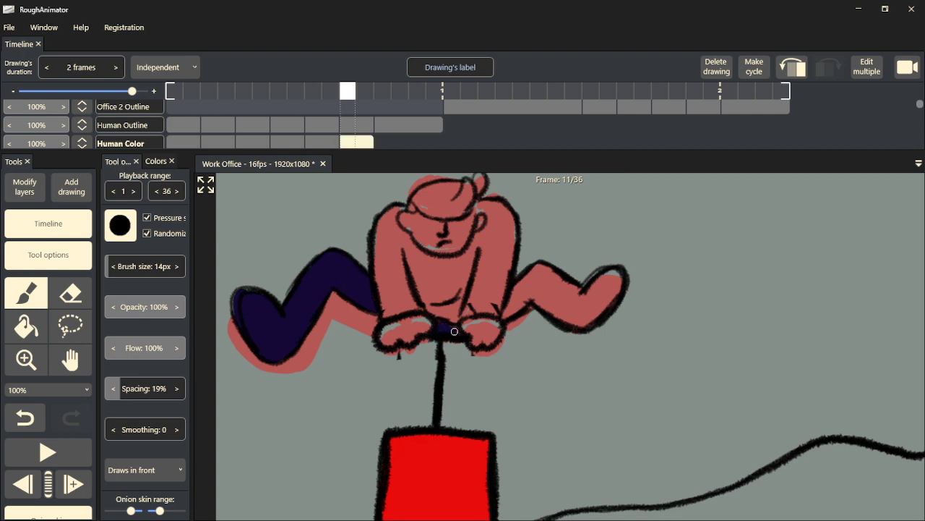
mouse_move(512, 310)
mouse_down()
mouse_move(503, 315)
mouse_move(541, 264)
mouse_move(542, 289)
mouse_move(554, 271)
mouse_move(561, 303)
mouse_move(571, 284)
mouse_move(583, 311)
mouse_move(614, 286)
mouse_move(608, 304)
mouse_move(567, 321)
mouse_up()
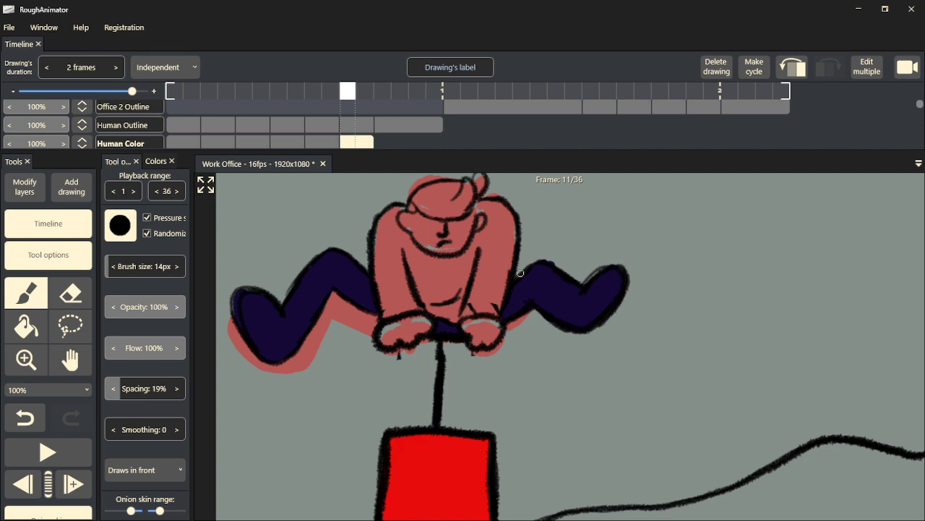
- Sample the skin brown from the previous drawing and paint the man's hands, face and ears at frame 11
key(Left)
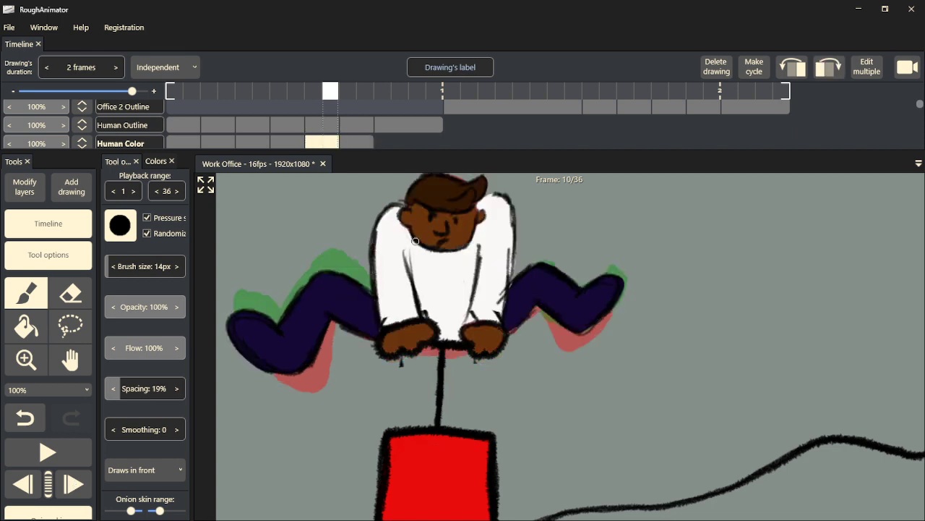
key(Right)
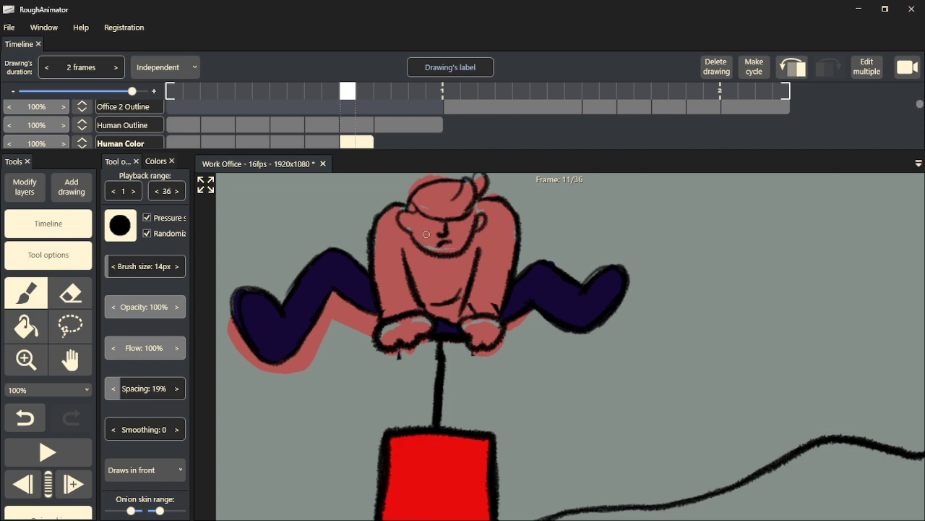
mouse_move(419, 325)
mouse_down()
mouse_move(427, 327)
mouse_move(408, 321)
mouse_move(389, 342)
mouse_up()
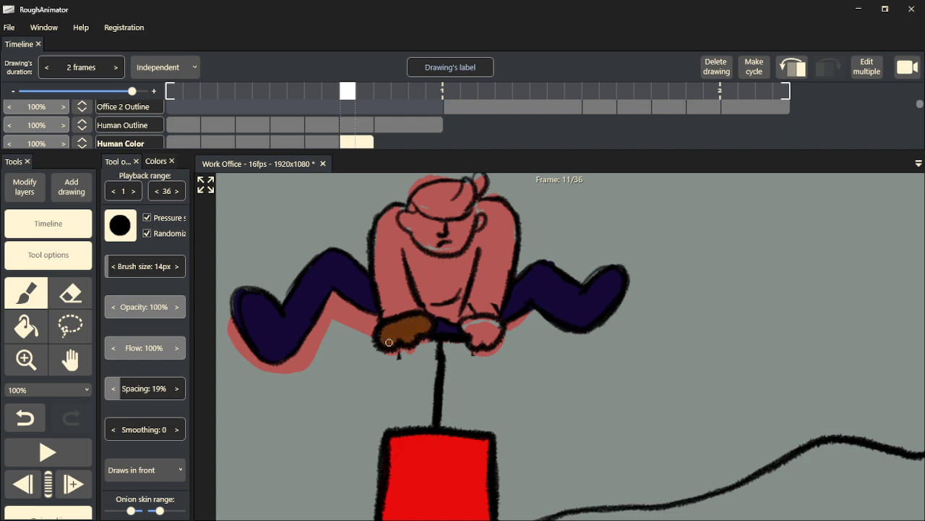
mouse_move(478, 329)
mouse_down()
mouse_move(466, 326)
mouse_move(480, 322)
mouse_move(480, 342)
mouse_move(492, 323)
mouse_up()
mouse_move(467, 226)
mouse_down()
mouse_move(460, 242)
mouse_move(442, 240)
mouse_move(407, 227)
mouse_move(404, 216)
mouse_up()
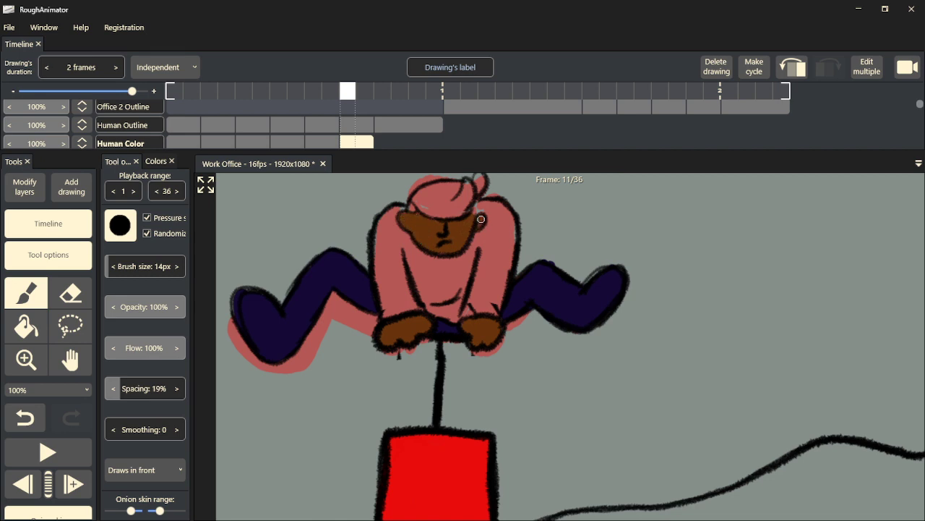
- Sample the dark brown hair colour from the previous drawing and fill in the man's hair at frame 11
key(Left)
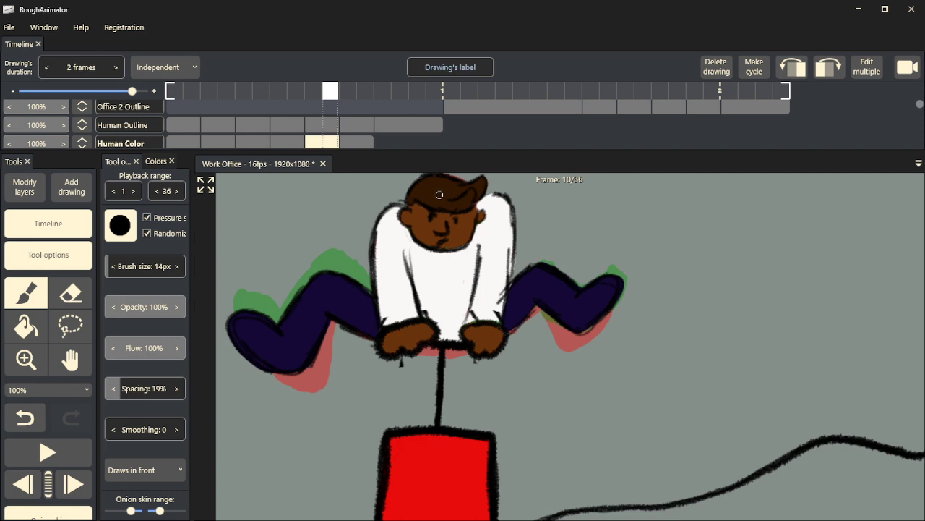
key(Right)
mouse_move(453, 199)
mouse_down()
mouse_move(465, 182)
mouse_move(454, 211)
mouse_move(453, 186)
mouse_move(417, 200)
mouse_move(445, 217)
mouse_move(480, 183)
mouse_up()
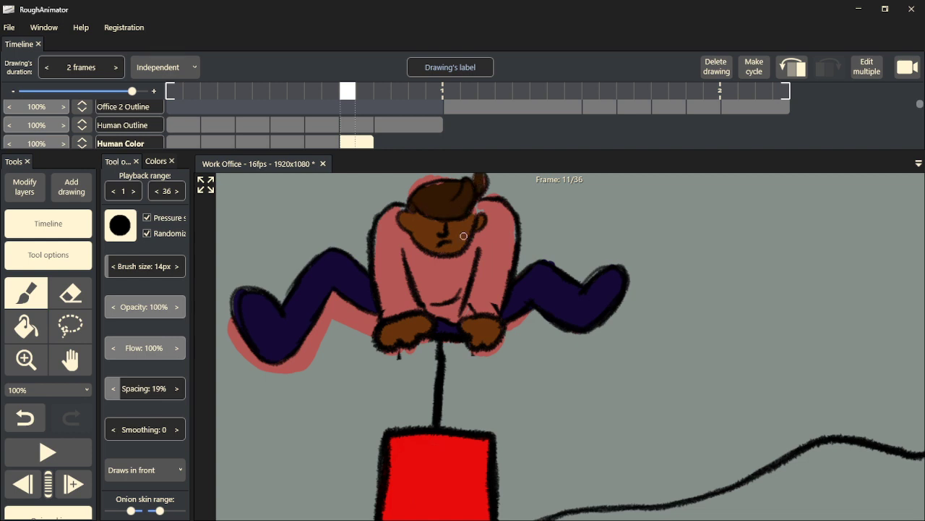
- Sample the shirt white from the previous drawing and paint the man's sleeves, shoulders and torso at frame 11
scroll(463, 236, up, 2)
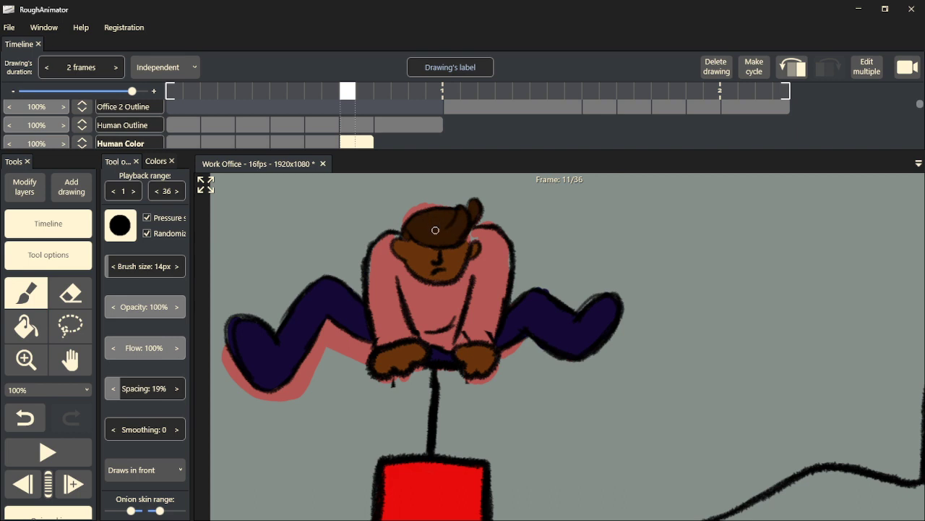
key(Left)
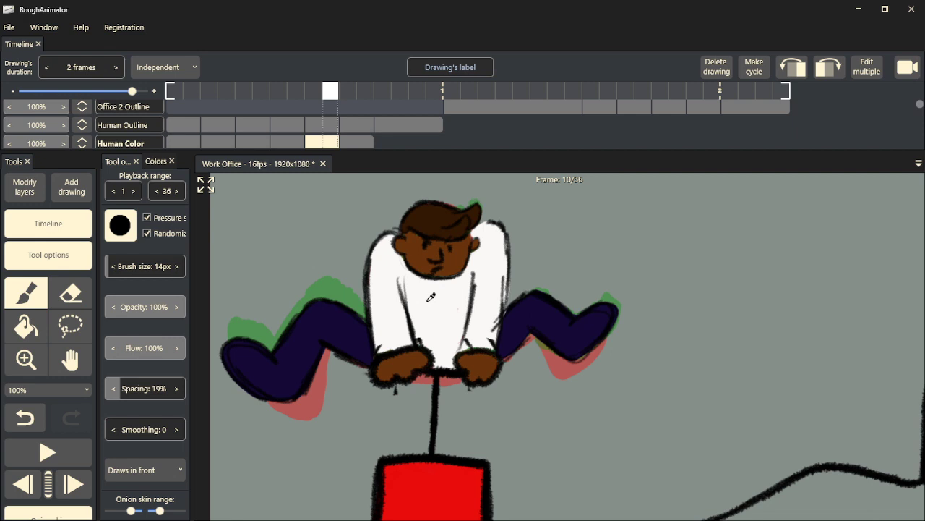
key(Right)
mouse_move(413, 326)
mouse_down()
mouse_move(377, 340)
mouse_move(380, 287)
mouse_move(380, 332)
mouse_move(395, 290)
mouse_move(438, 344)
mouse_move(481, 321)
mouse_move(485, 305)
mouse_move(490, 337)
mouse_move(491, 232)
mouse_move(470, 236)
mouse_move(493, 239)
mouse_move(495, 277)
mouse_move(506, 245)
mouse_move(510, 263)
mouse_move(506, 279)
mouse_move(498, 239)
mouse_move(488, 271)
mouse_move(439, 339)
mouse_move(455, 347)
mouse_move(375, 282)
mouse_up()
drag(378, 248, 395, 235)
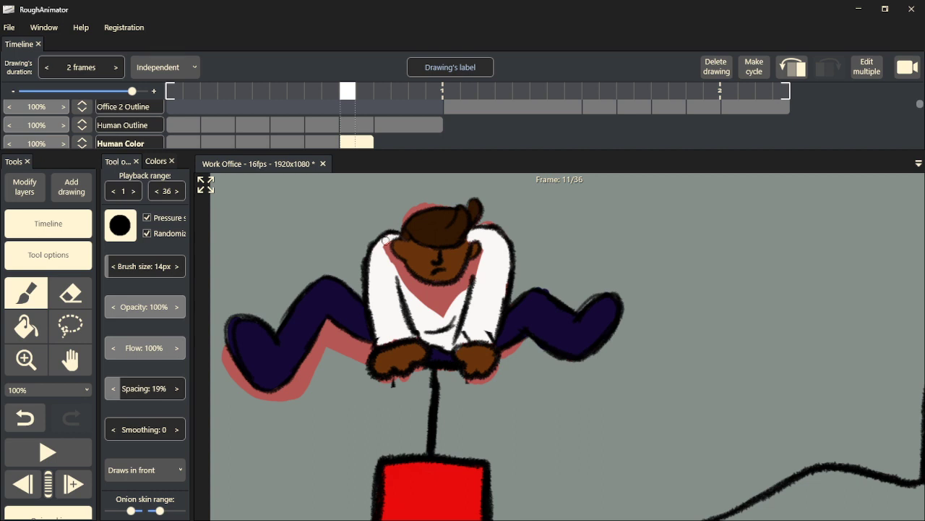
mouse_move(387, 253)
mouse_down()
mouse_move(419, 301)
mouse_move(436, 291)
mouse_move(427, 290)
mouse_move(448, 308)
mouse_move(456, 301)
mouse_move(437, 288)
mouse_move(455, 289)
mouse_move(477, 261)
mouse_up()
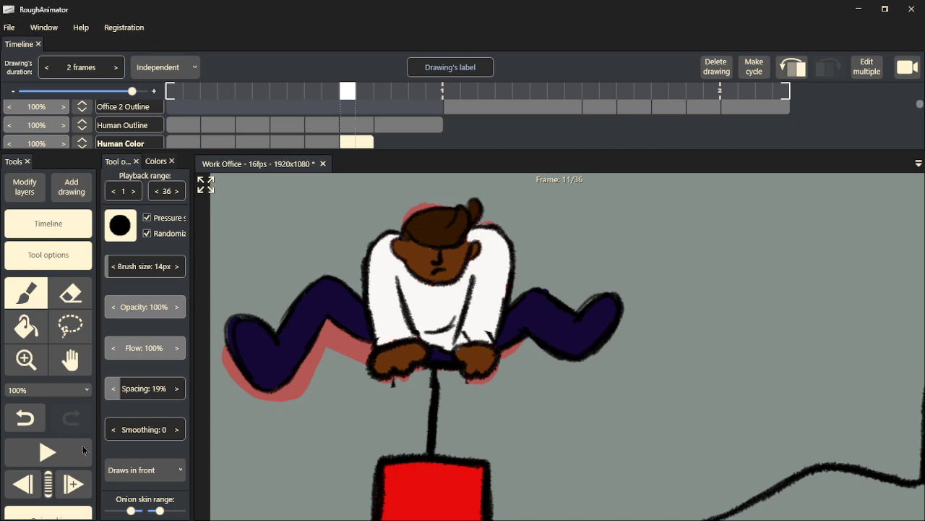
- Add a Human Color drawing at frame 13 and paint the man's shirt torso and sleeves white
click(76, 488)
mouse_move(424, 360)
mouse_down()
mouse_move(402, 394)
mouse_move(399, 352)
mouse_move(372, 412)
mouse_move(396, 397)
mouse_move(415, 340)
mouse_move(409, 331)
mouse_move(384, 372)
mouse_move(402, 357)
mouse_move(420, 382)
mouse_move(415, 370)
mouse_move(452, 383)
mouse_move(463, 362)
mouse_move(428, 358)
mouse_move(415, 369)
mouse_up()
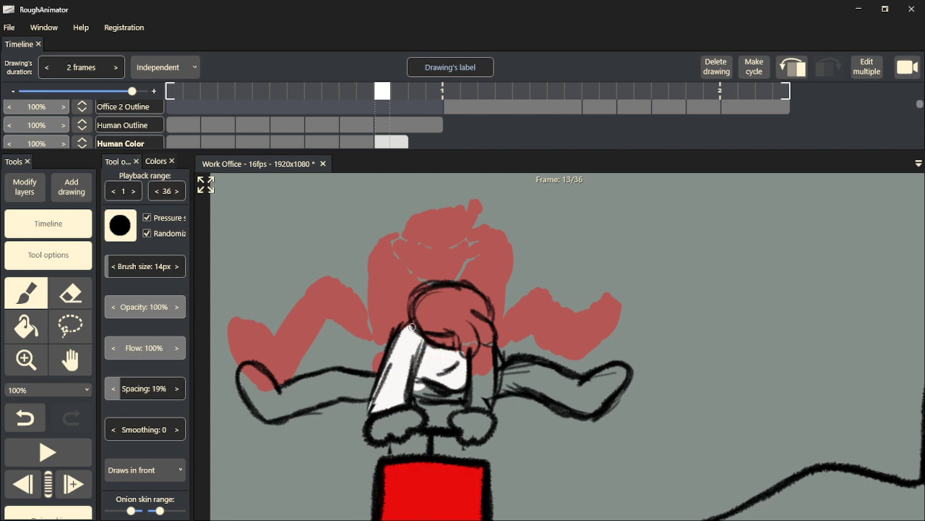
mouse_move(432, 348)
mouse_down()
mouse_move(477, 392)
mouse_move(478, 380)
mouse_move(475, 399)
mouse_move(485, 370)
mouse_move(485, 402)
mouse_move(480, 359)
mouse_up()
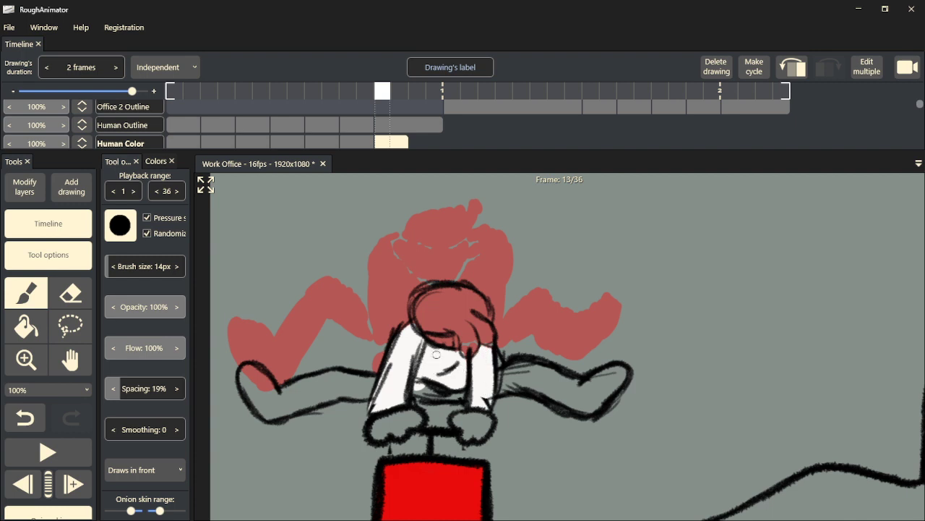
- Sample the trousers' dark navy from the previous drawing and paint both legs, feet and the trouser seat at frame 13
key(Left)
key(Right)
mouse_move(373, 380)
mouse_down()
mouse_move(339, 377)
mouse_move(326, 387)
mouse_move(319, 363)
mouse_move(356, 377)
mouse_move(275, 388)
mouse_move(246, 368)
mouse_move(247, 391)
mouse_move(269, 415)
mouse_move(343, 395)
mouse_move(308, 403)
mouse_move(293, 390)
mouse_move(273, 397)
mouse_move(281, 407)
mouse_move(255, 386)
mouse_move(249, 392)
mouse_move(268, 411)
mouse_up()
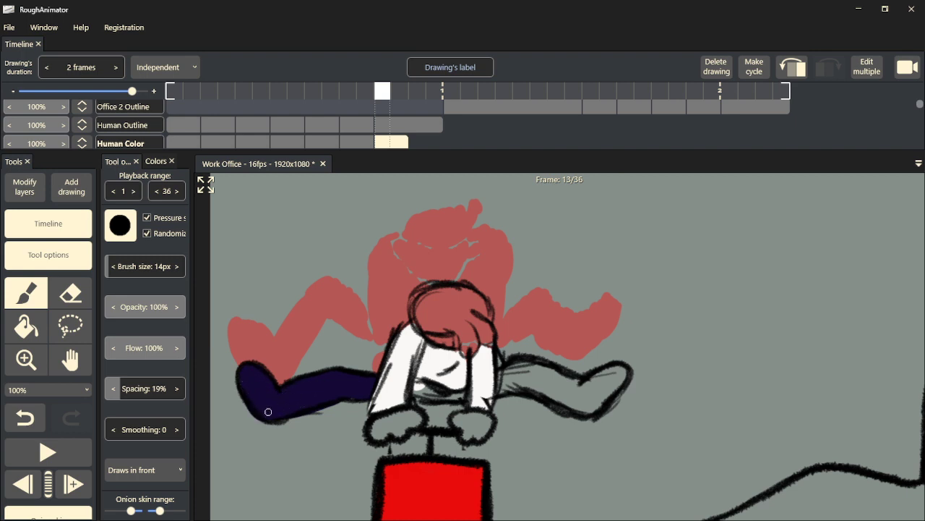
mouse_move(429, 388)
mouse_down()
mouse_move(415, 385)
mouse_move(455, 394)
mouse_up()
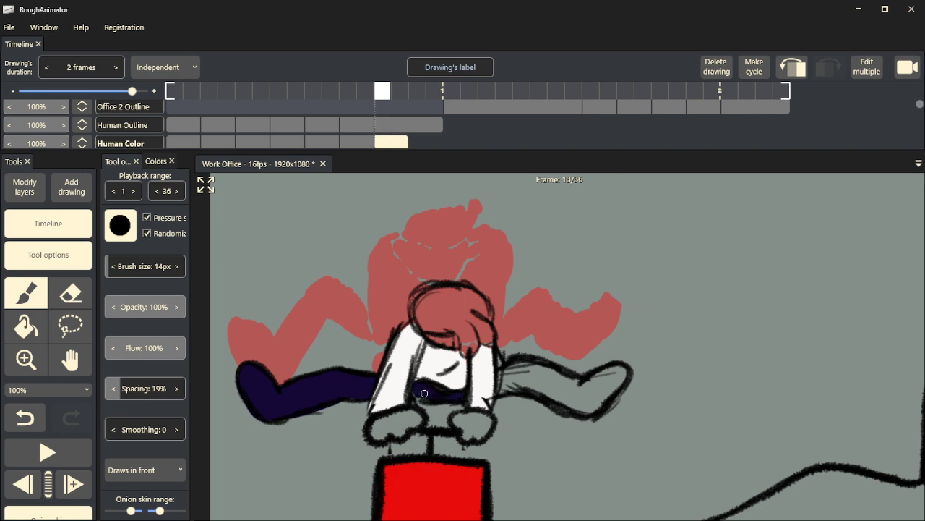
mouse_move(501, 375)
mouse_down()
mouse_move(532, 365)
mouse_move(556, 396)
mouse_move(594, 404)
mouse_move(623, 369)
mouse_up()
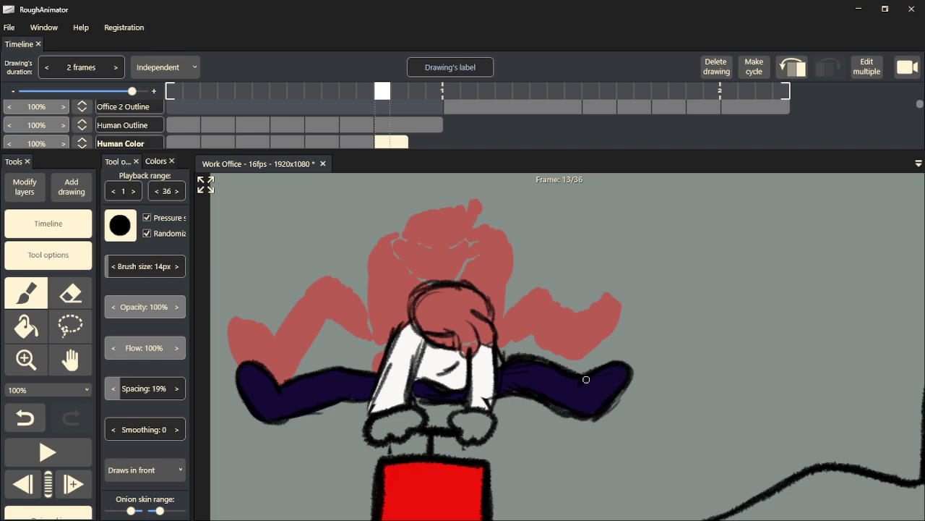
drag(519, 390, 583, 416)
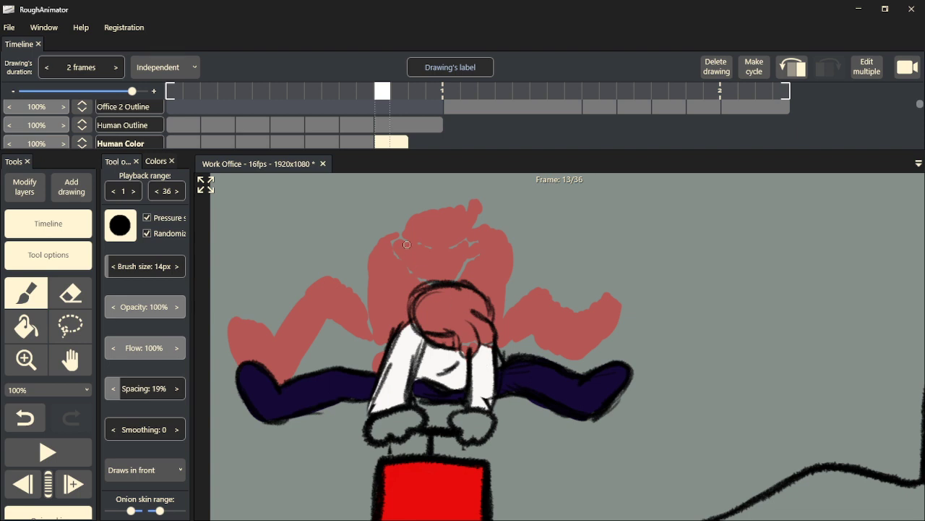
- Sample the skin brown from the previous drawing and paint both hands and the visible part of the face at frame 13
key(Left)
key(Right)
mouse_move(400, 412)
mouse_down()
mouse_move(415, 424)
mouse_move(409, 415)
mouse_move(399, 434)
mouse_move(376, 430)
mouse_move(383, 438)
mouse_up()
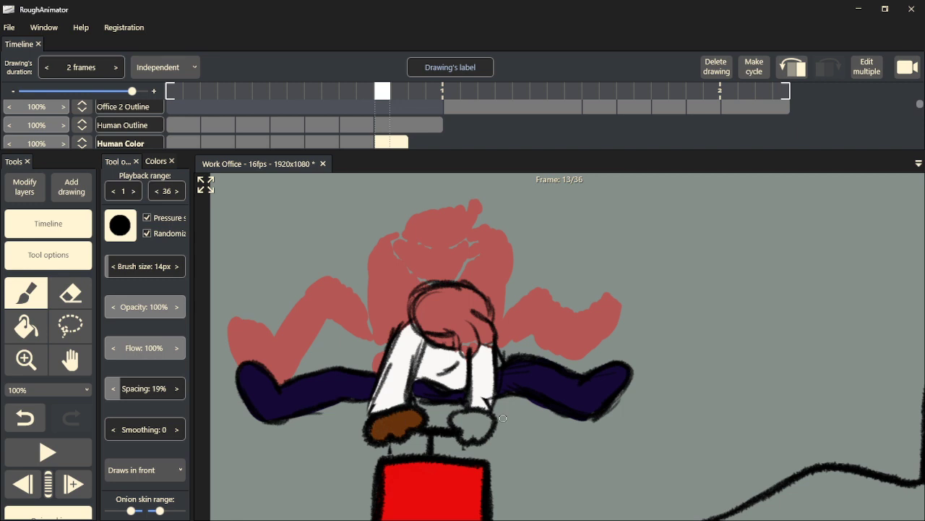
mouse_move(475, 429)
mouse_down()
mouse_move(484, 424)
mouse_move(464, 422)
mouse_up()
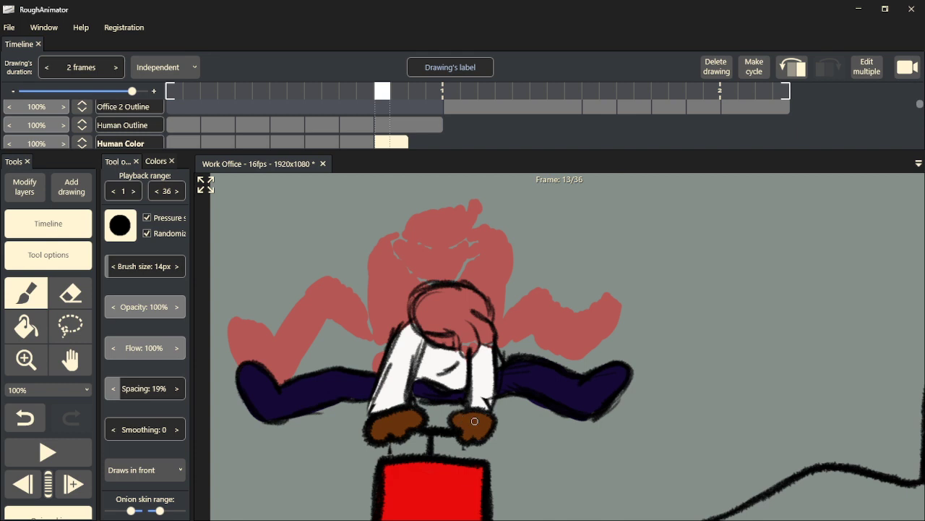
drag(456, 342, 441, 342)
- Sample the hair colour from the previous drawing, paint the man's hair at frame 13, and extend that drawing to 4 frames
key(Left)
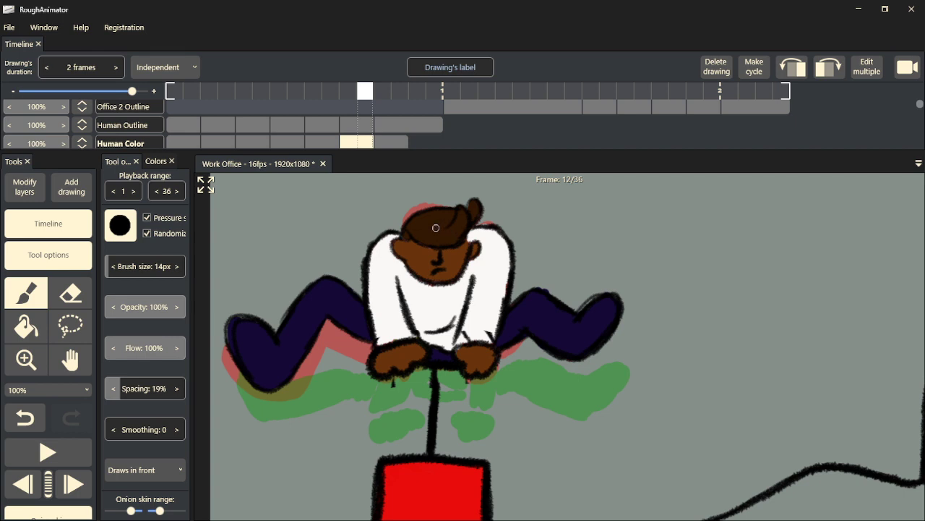
key(Right)
mouse_move(466, 315)
mouse_down()
mouse_move(468, 351)
mouse_move(475, 323)
mouse_move(483, 330)
mouse_up()
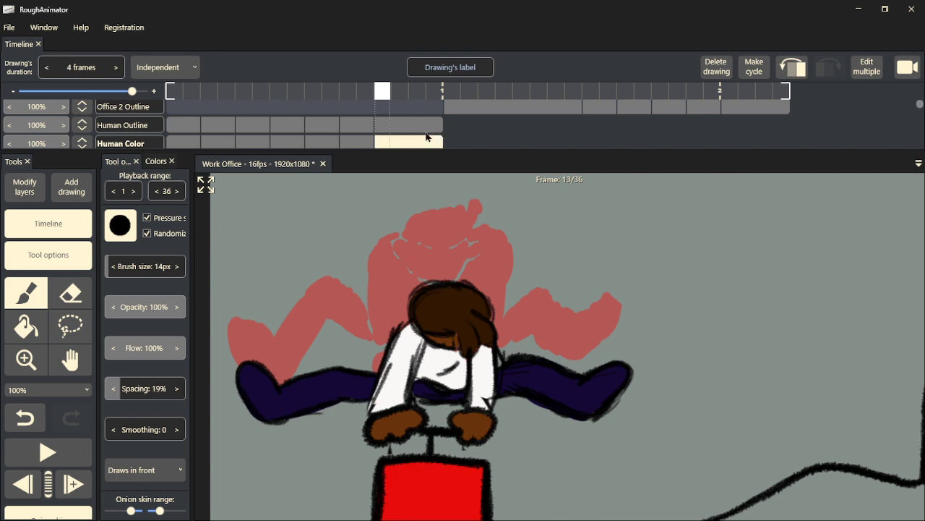
- Save the Work Office project and play back the coloured animation with the whole scene in view
click(26, 358)
alt+click(444, 355)
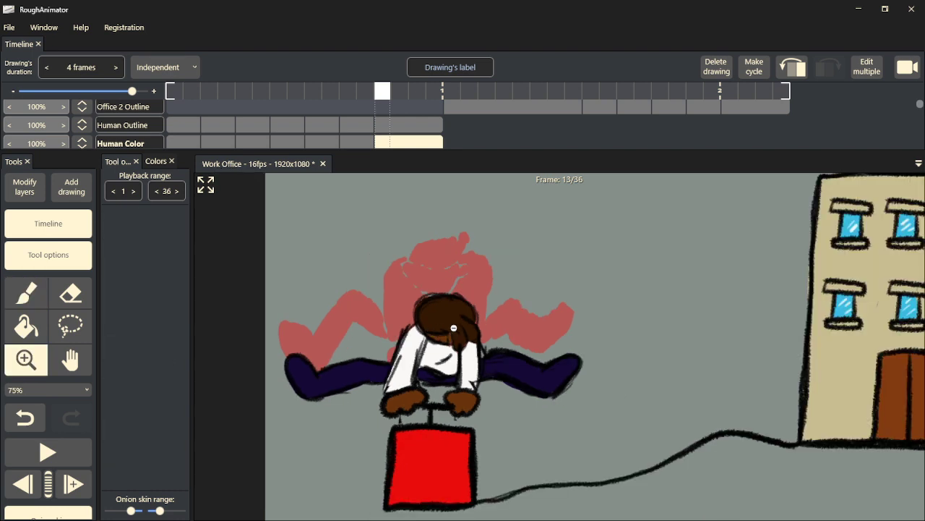
alt+click(467, 327)
key(h)
drag(521, 338, 415, 347)
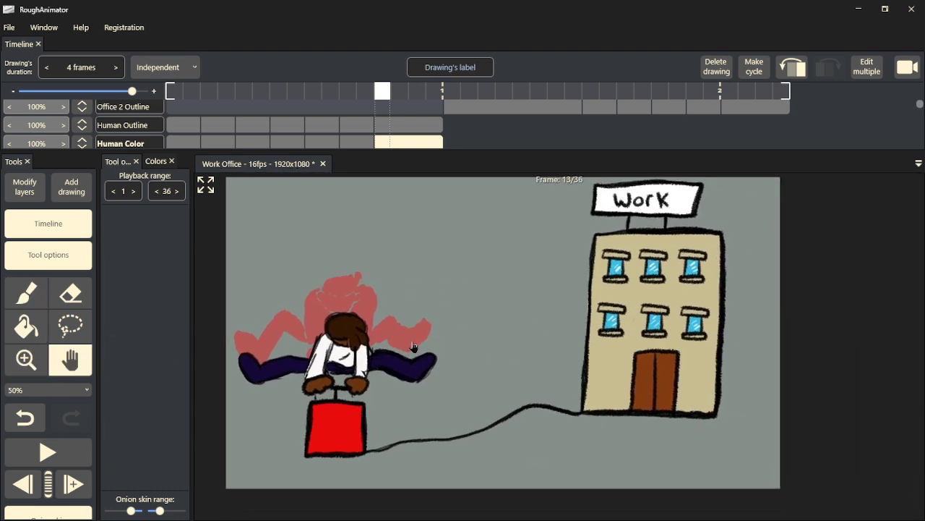
key(z)
click(11, 32)
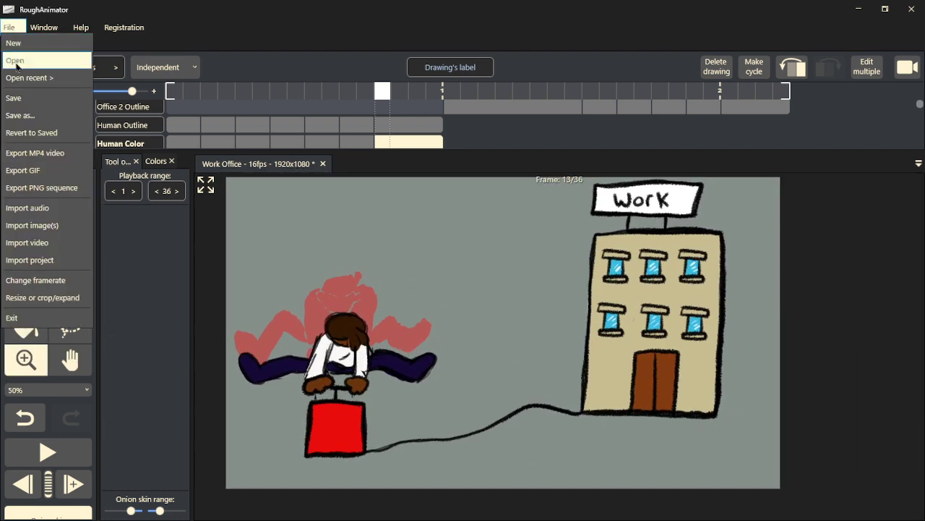
click(30, 100)
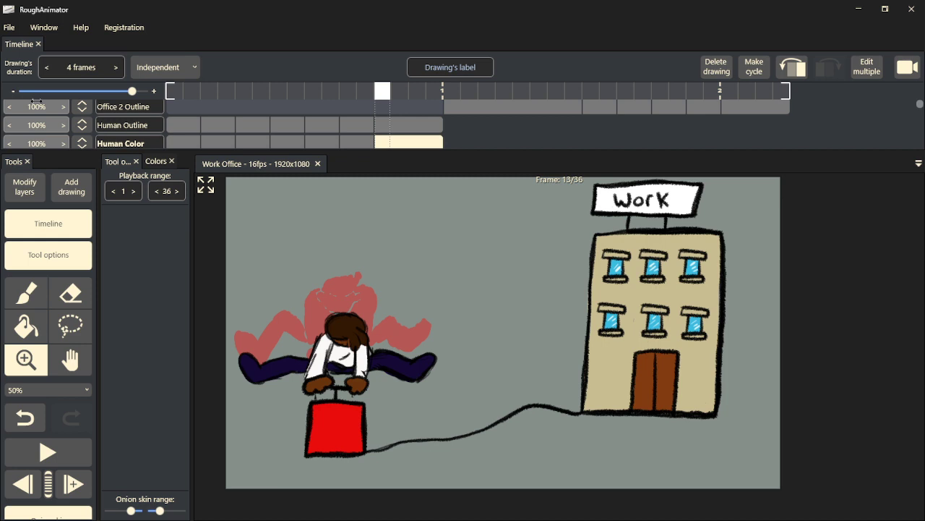
key(space)
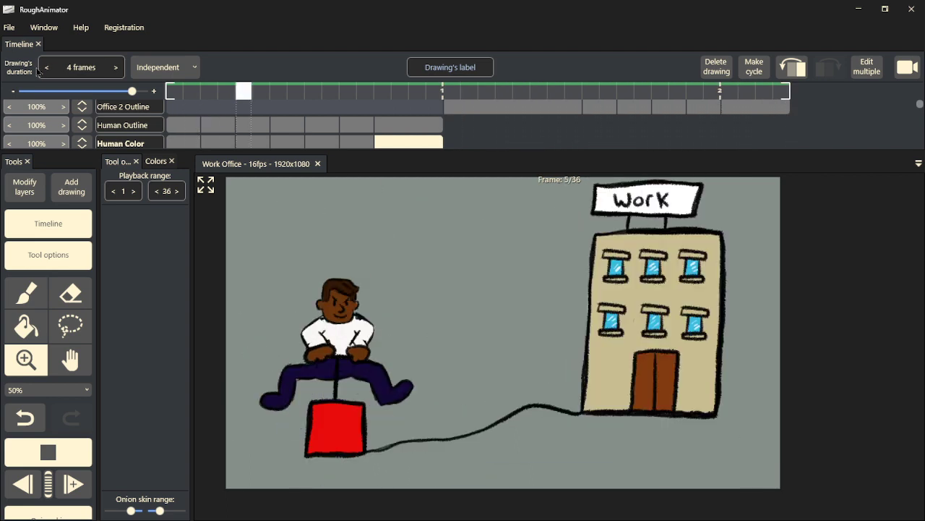
key(space)
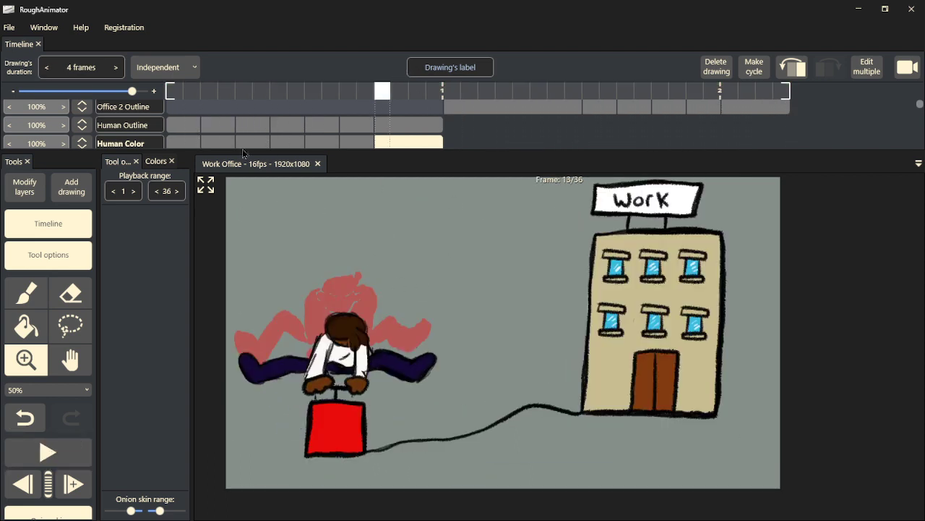
- Add a new layer and place it between the Office 2 Outline and Human Outline layers
click(22, 201)
click(35, 220)
drag(87, 151, 95, 137)
key(ctrl+z)
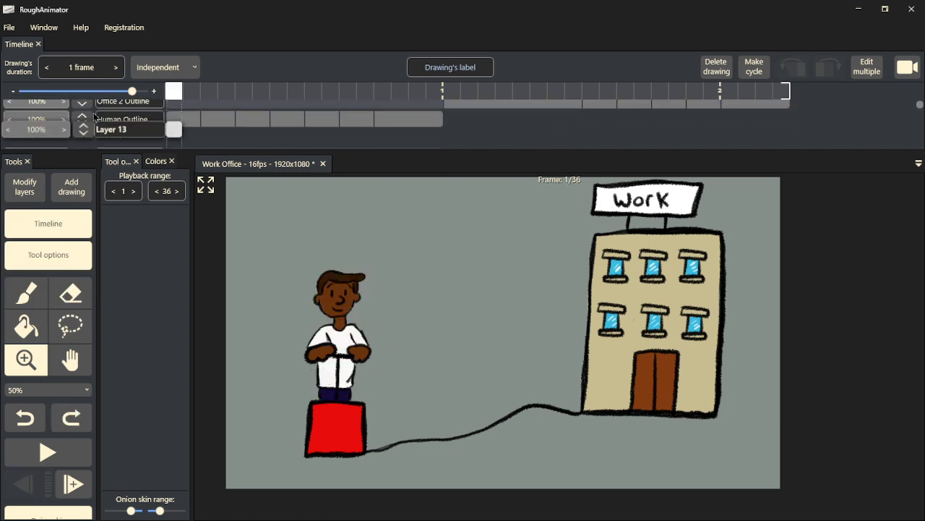
key(ctrl+y)
key(ctrl+z)
key(ctrl+y)
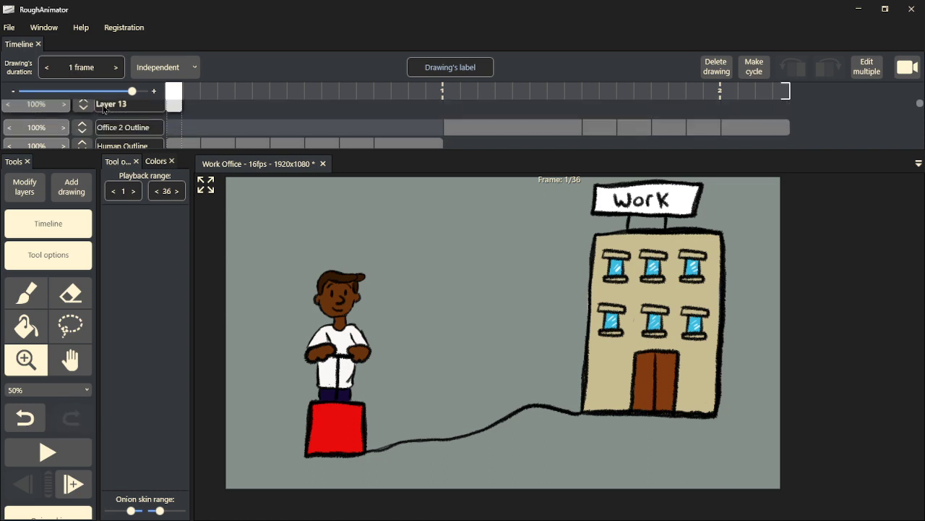
key(ctrl+z)
click(104, 127)
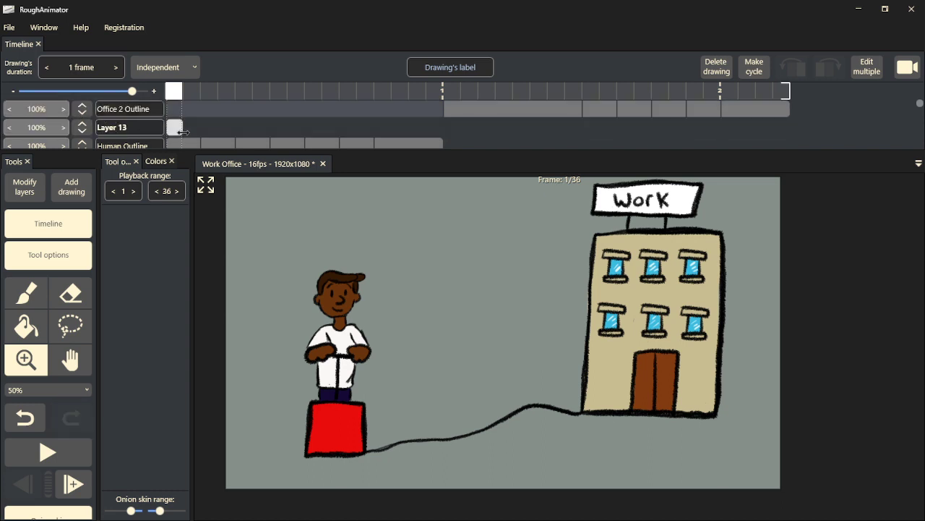
- Name the new layer Office 2 Colors, extend its first drawing to 16 frames, and add an 8-frame drawing at frame 17
drag(183, 132, 440, 131)
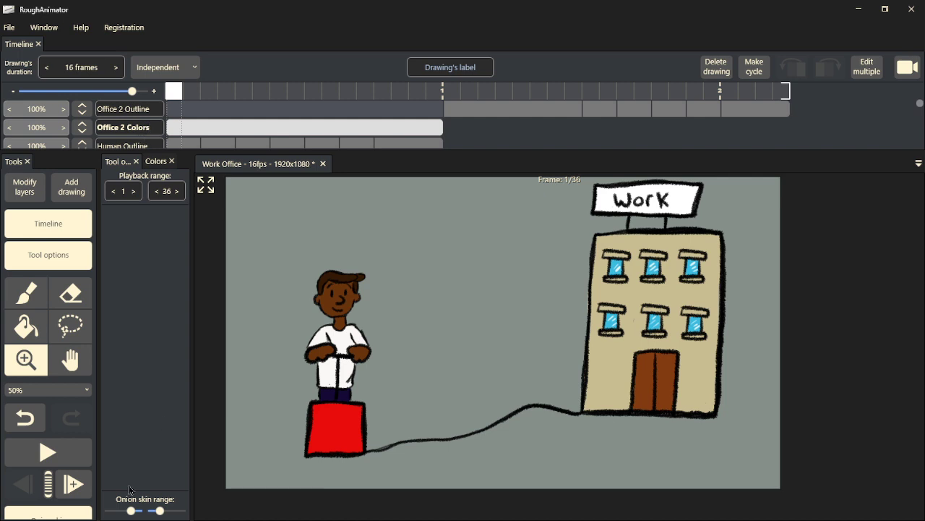
click(75, 484)
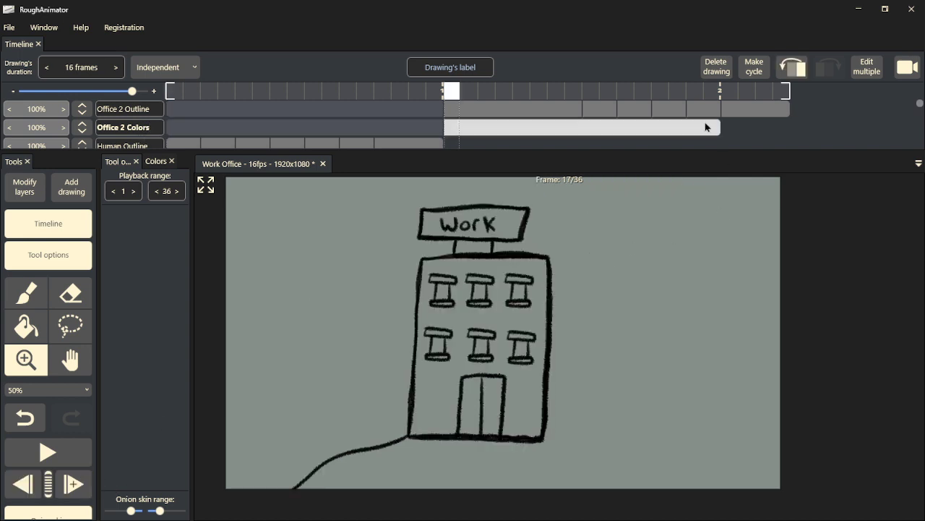
drag(721, 127, 573, 137)
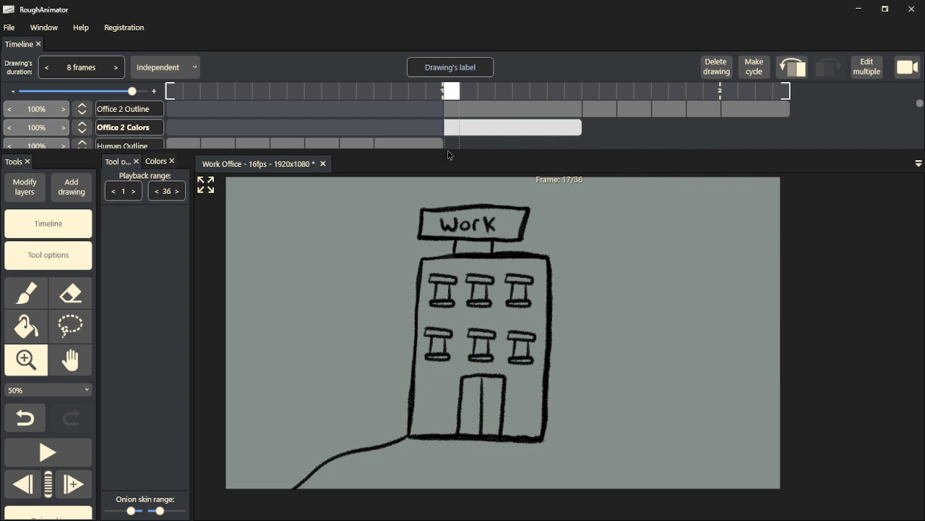
scroll(140, 141, down, 3)
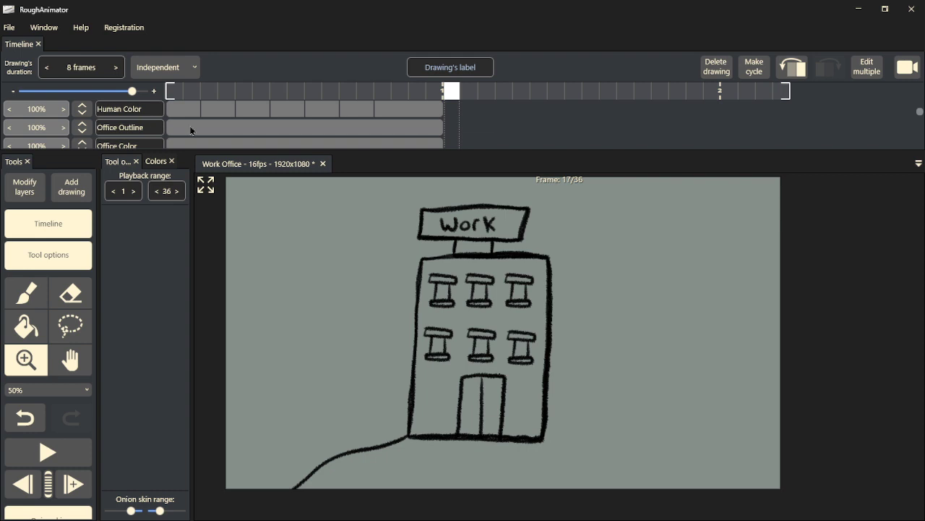
click(191, 110)
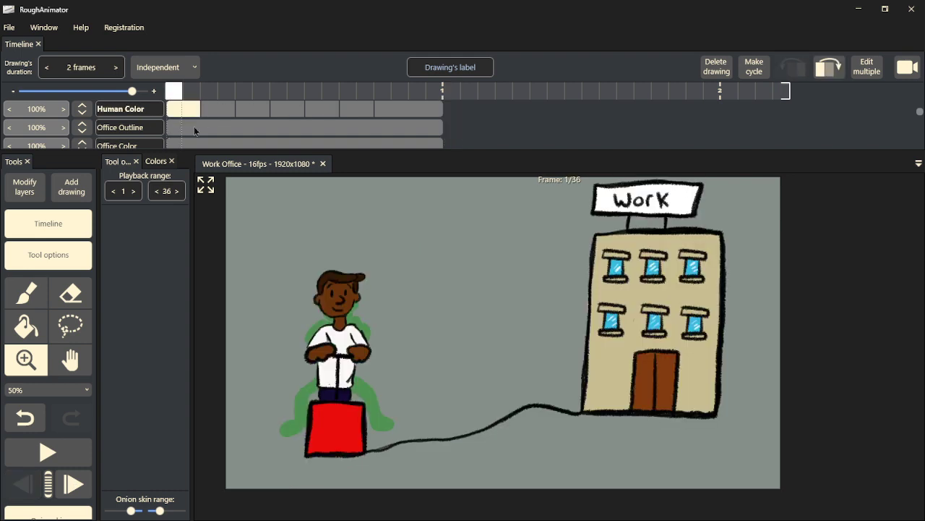
click(196, 128)
click(72, 327)
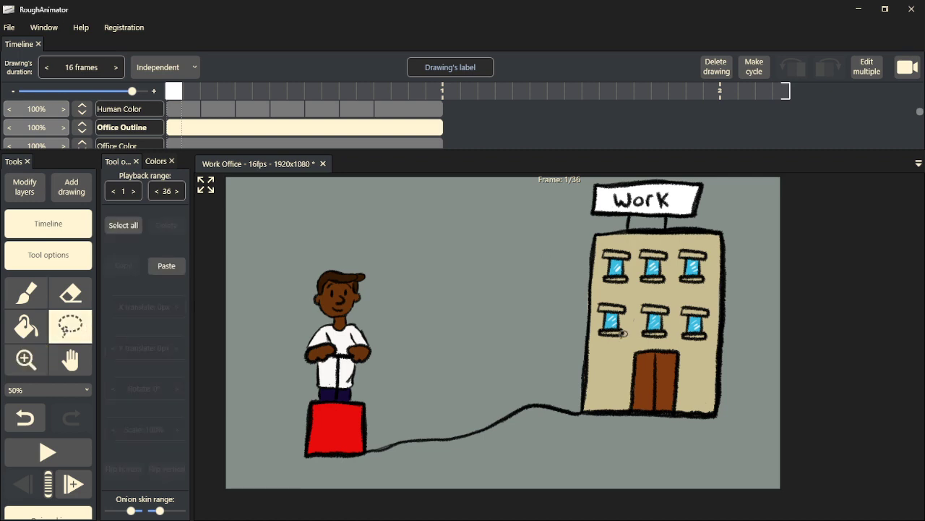
mouse_move(750, 397)
mouse_down()
mouse_move(748, 433)
mouse_move(662, 460)
mouse_move(533, 396)
mouse_move(492, 229)
mouse_move(532, 132)
mouse_move(720, 140)
mouse_move(780, 251)
mouse_move(783, 385)
mouse_move(750, 443)
mouse_move(715, 447)
mouse_up()
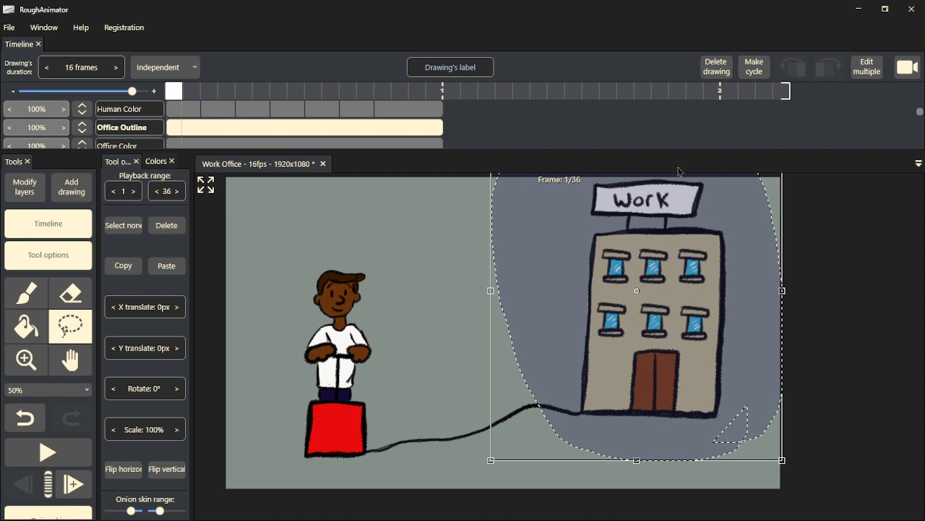
scroll(661, 125, up, 1)
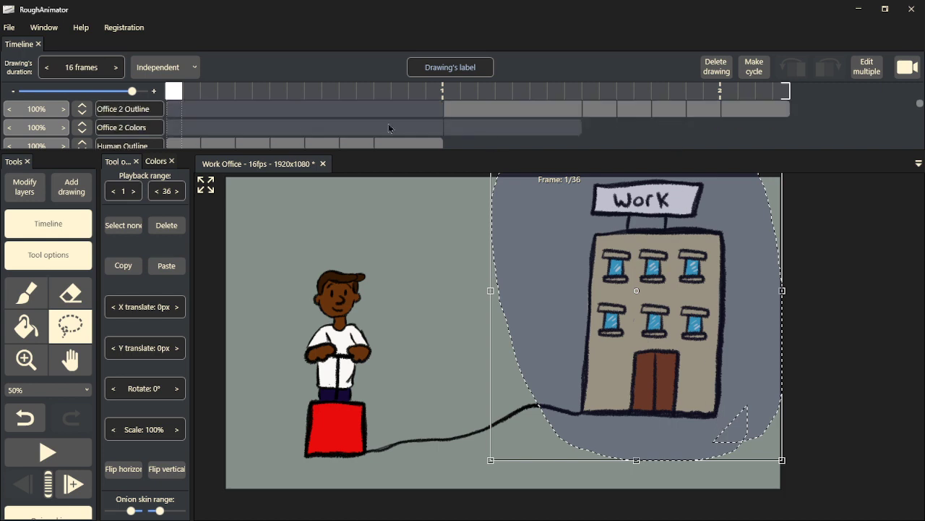
click(483, 126)
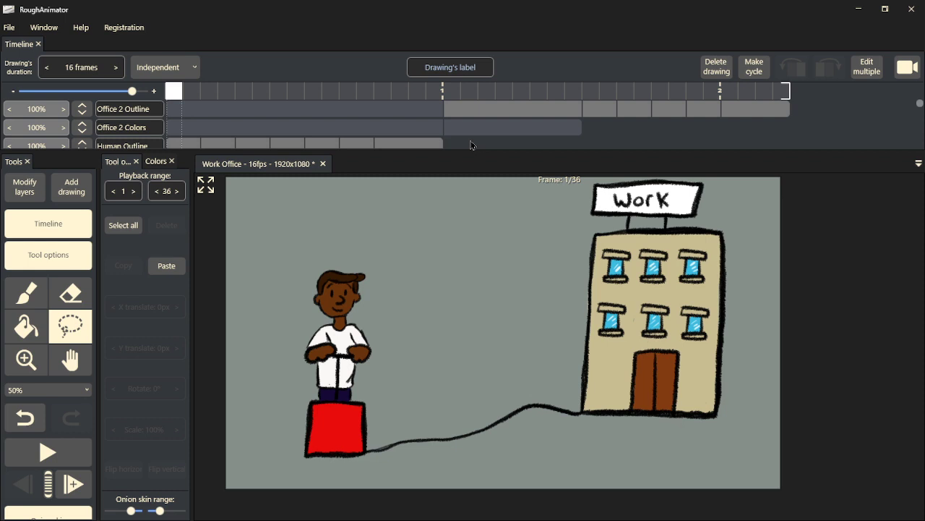
click(483, 126)
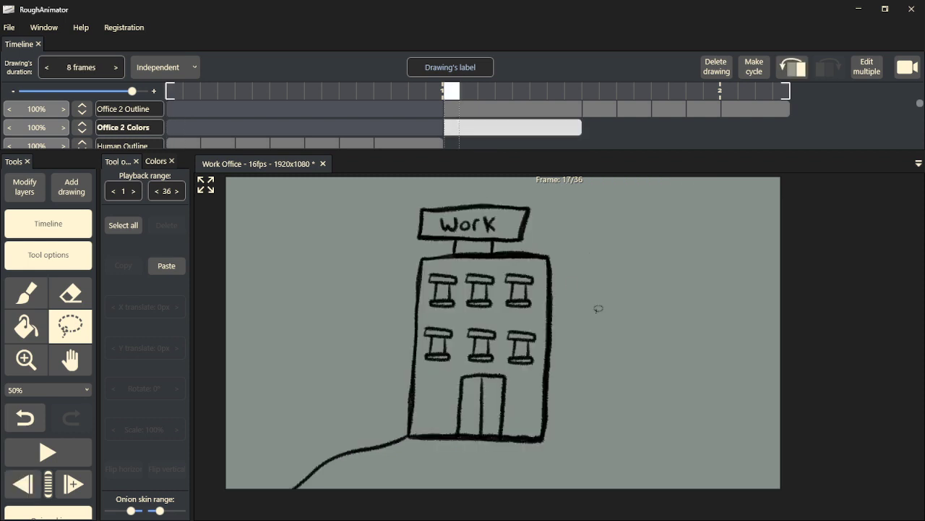
key(ctrl+v)
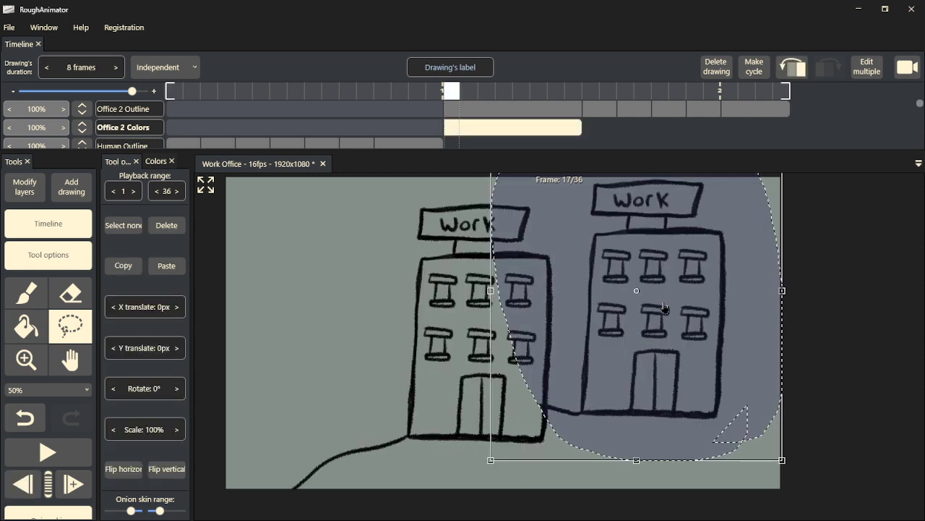
key(ctrl+z)
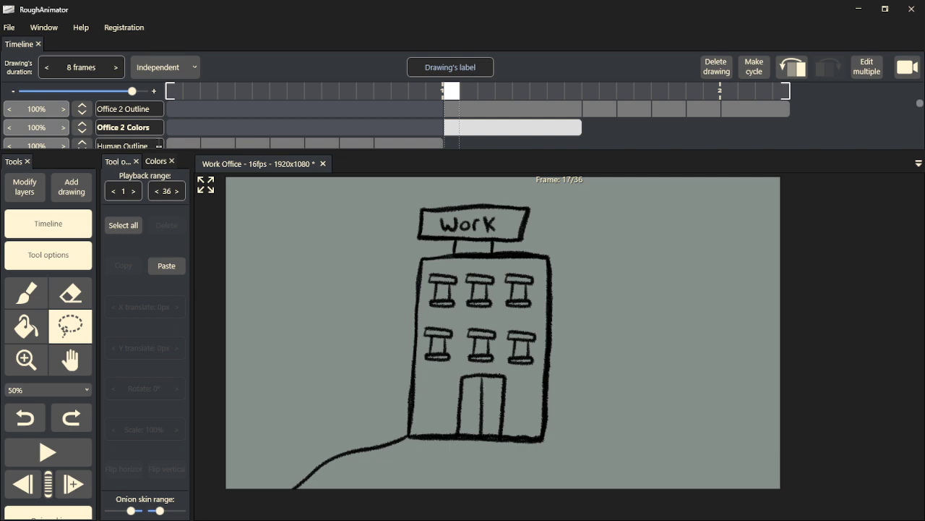
- Lasso the coloured building on the Office Color layer's drawing and copy it
scroll(110, 137, down, 2)
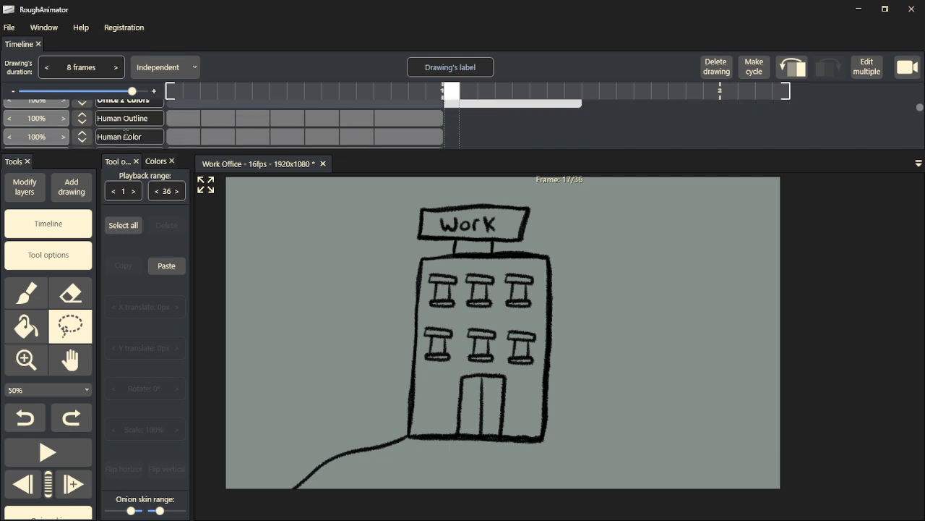
click(393, 136)
scroll(189, 138, up, 4)
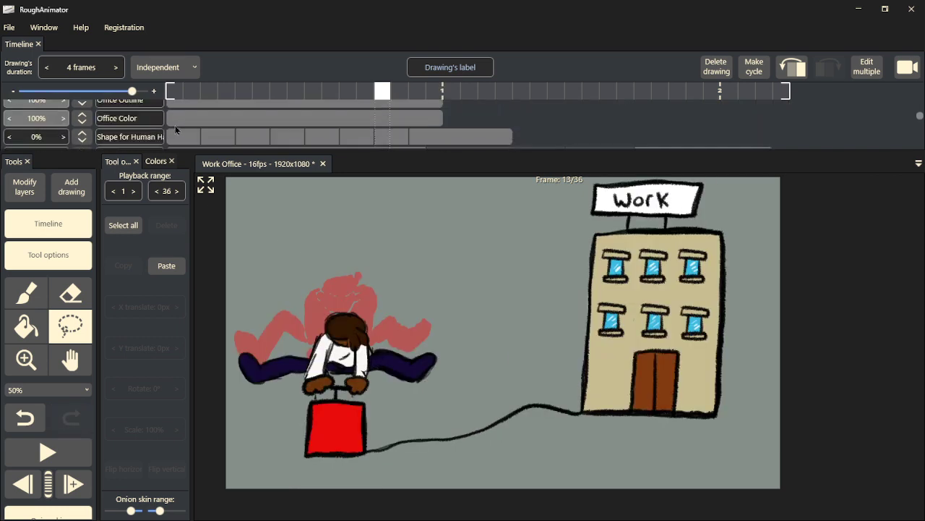
scroll(159, 134, up, 2)
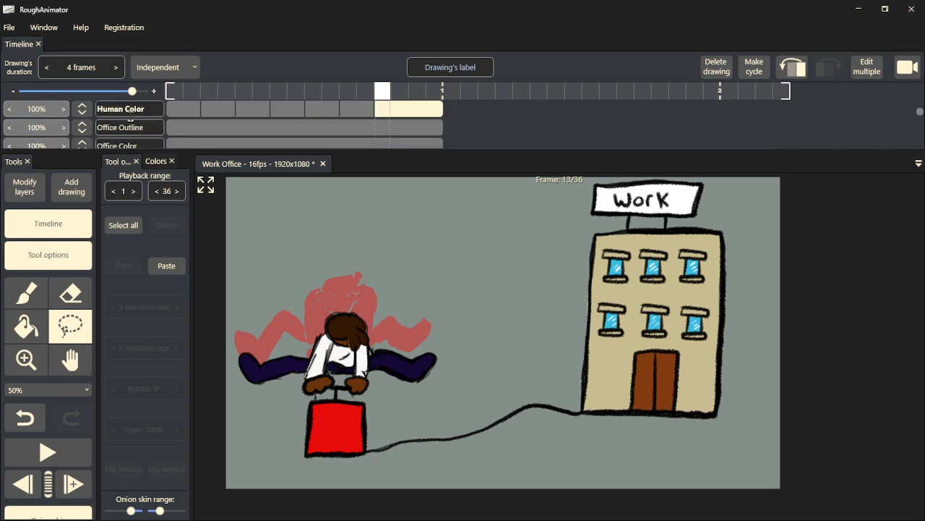
scroll(222, 132, down, 2)
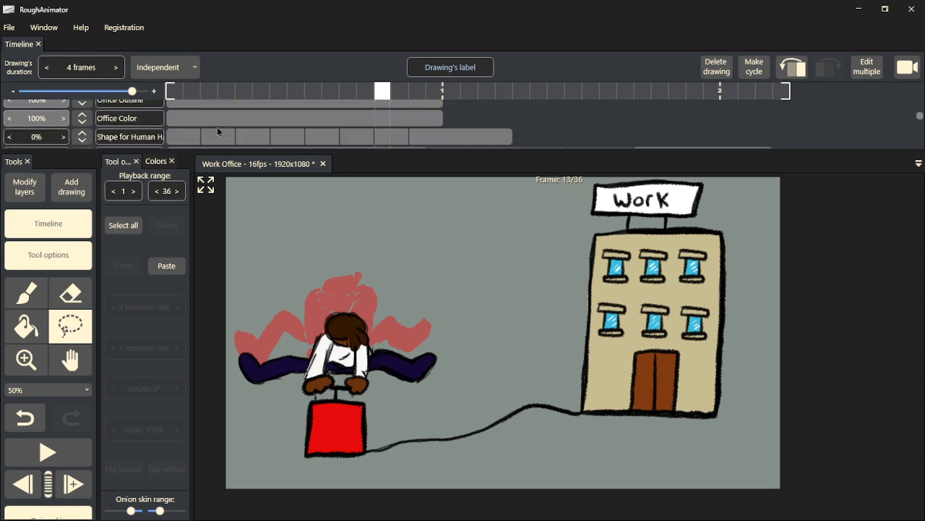
click(206, 125)
drag(51, 118, 208, 130)
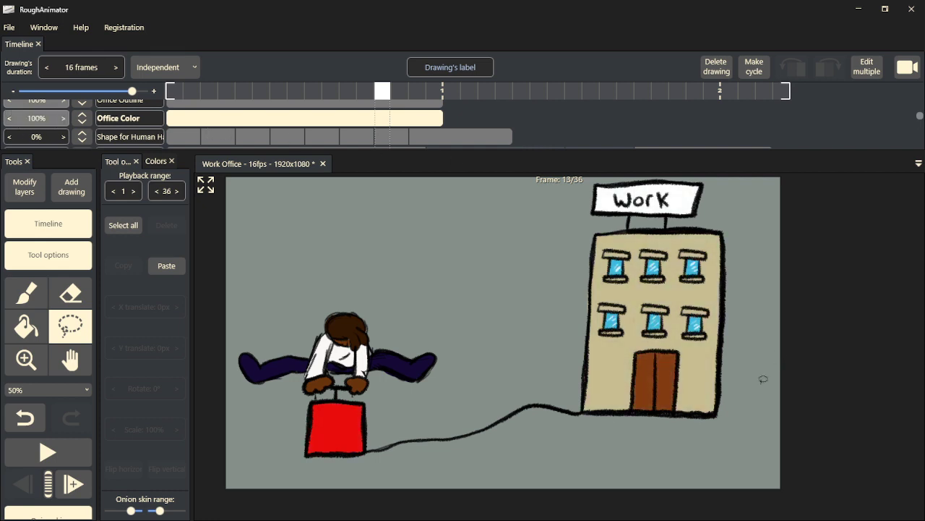
mouse_move(747, 392)
mouse_down()
mouse_move(600, 440)
mouse_move(516, 200)
mouse_move(746, 196)
mouse_move(776, 438)
mouse_move(706, 446)
mouse_up()
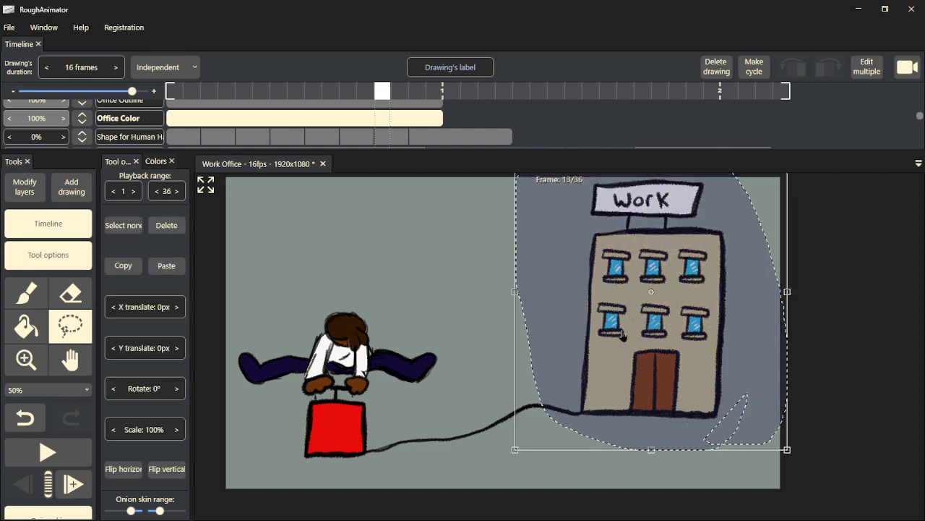
- Paste the building colours into the Office 2 Colors drawing at frame 17 and align them with the outline, about -600 px in X and -84 px in Y
scroll(624, 154, up, 1)
click(728, 109)
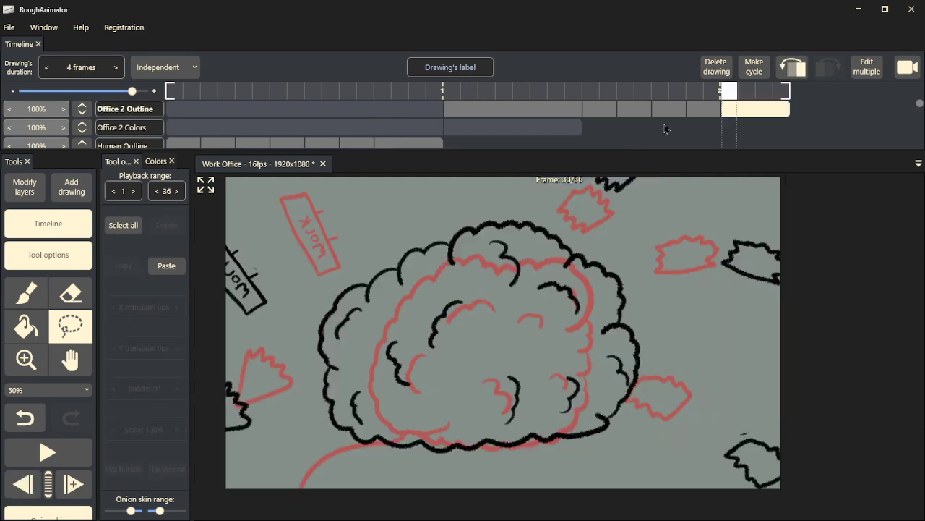
click(535, 135)
drag(677, 312, 505, 337)
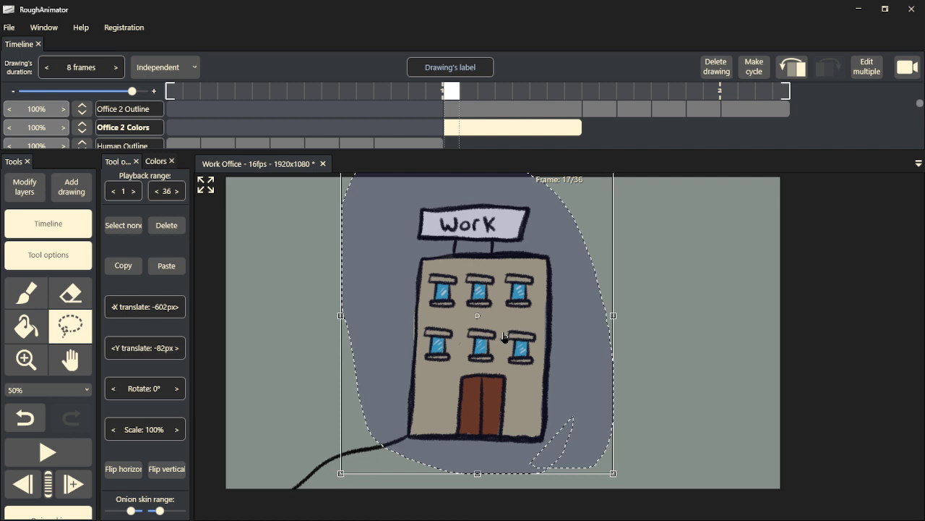
drag(505, 337, 506, 338)
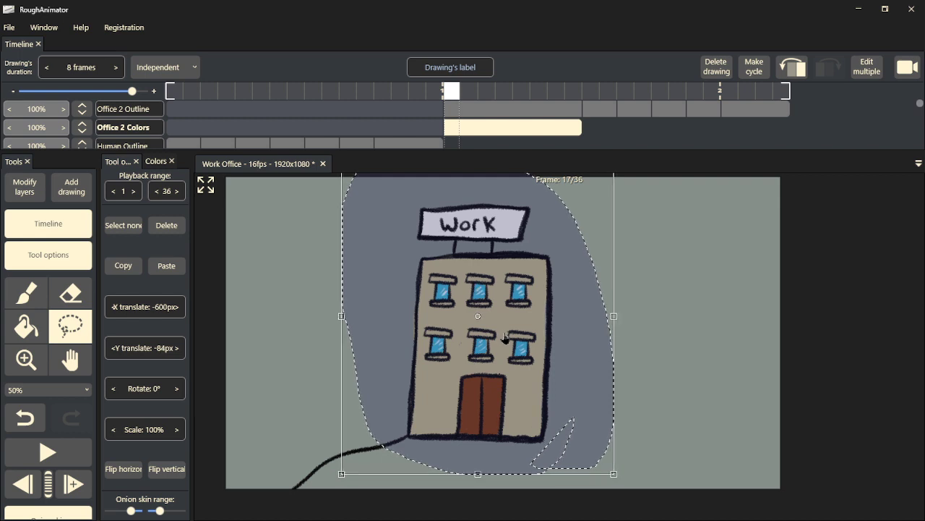
click(663, 333)
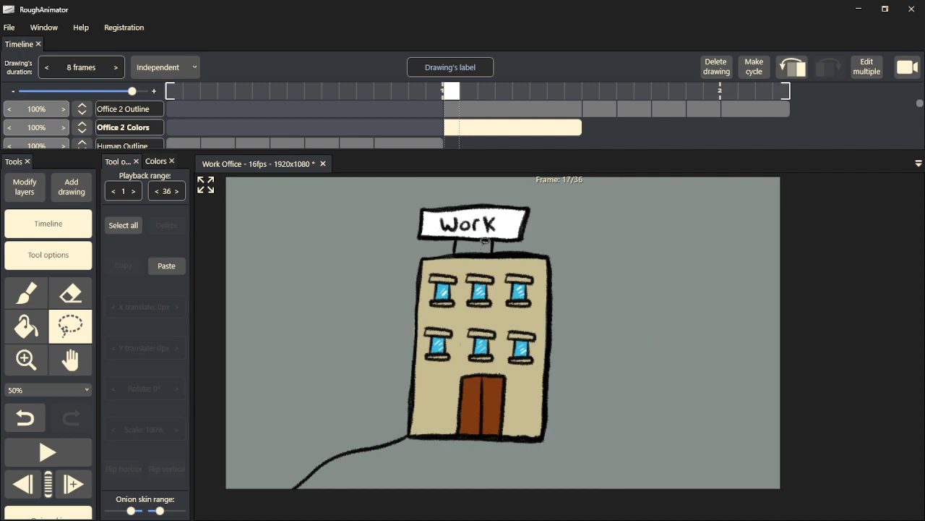
- Add a drawing at frame 25 on the Office 2 Colors layer and set its duration to 2 frames
click(73, 483)
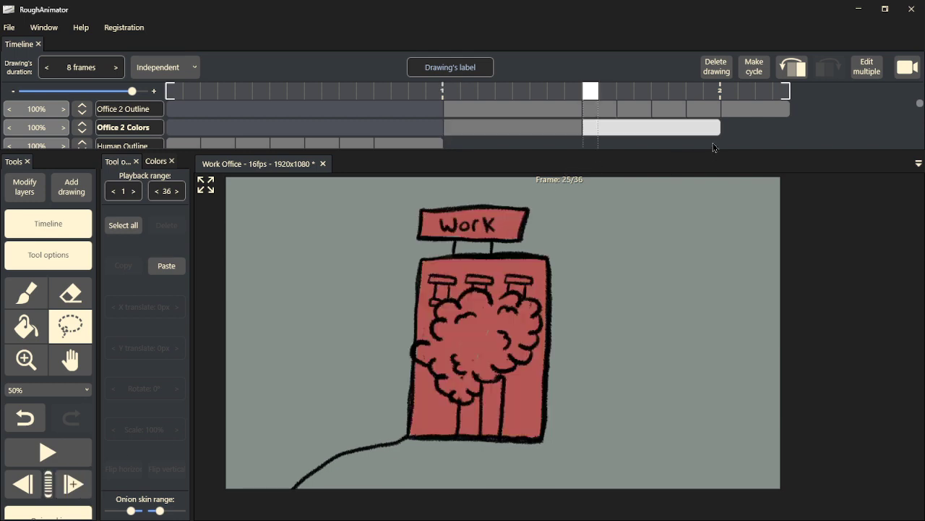
mouse_move(721, 128)
mouse_down()
mouse_move(612, 128)
mouse_move(615, 136)
mouse_up()
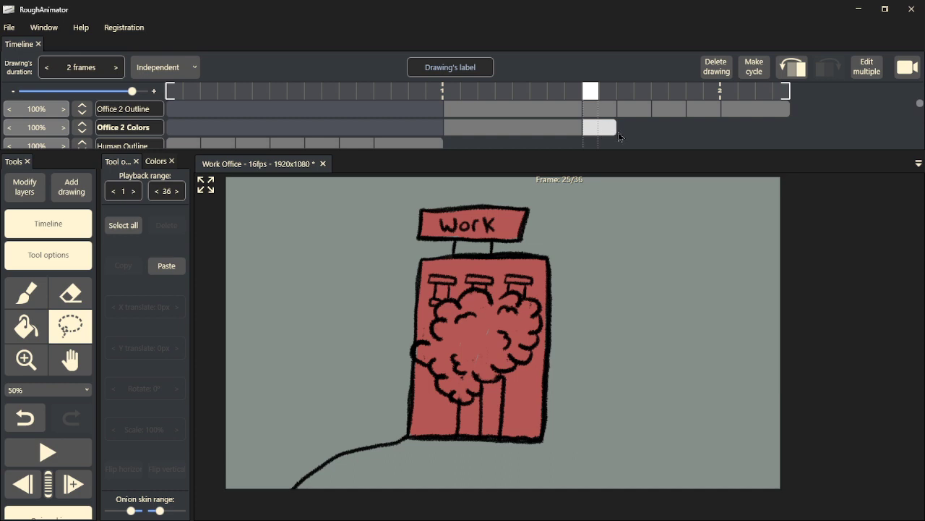
- Sample the beige wall colour from the previous drawing and paint the whole building facade at frame 25, enlarging the brush to 60 px
key(Left)
key(Left)
key(Right)
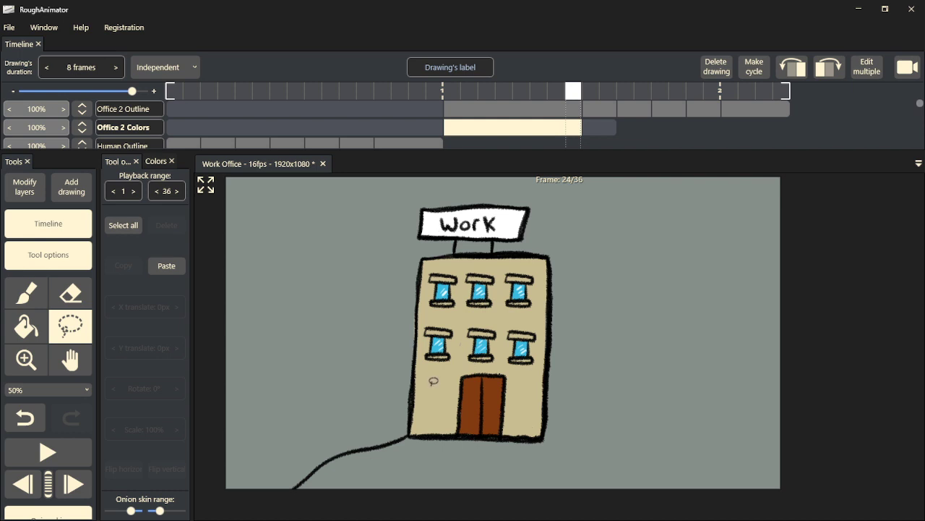
key(b)
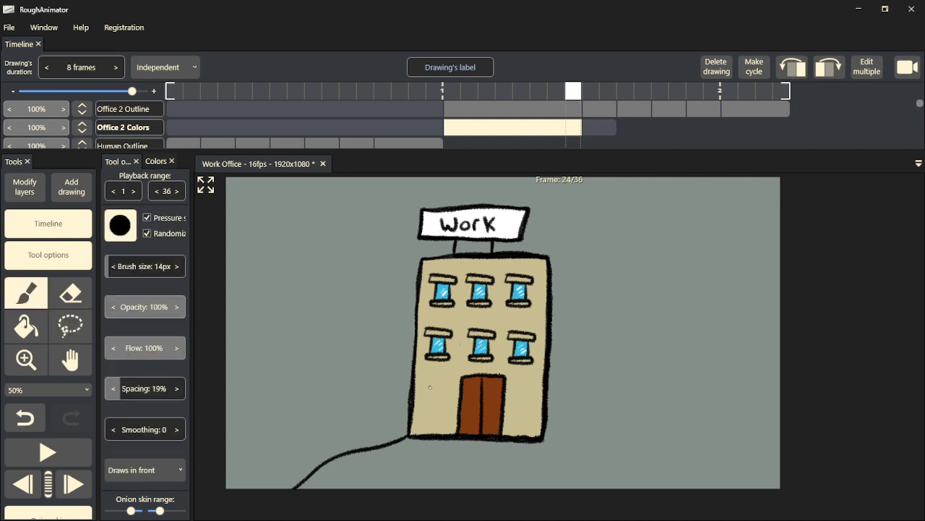
key(period)
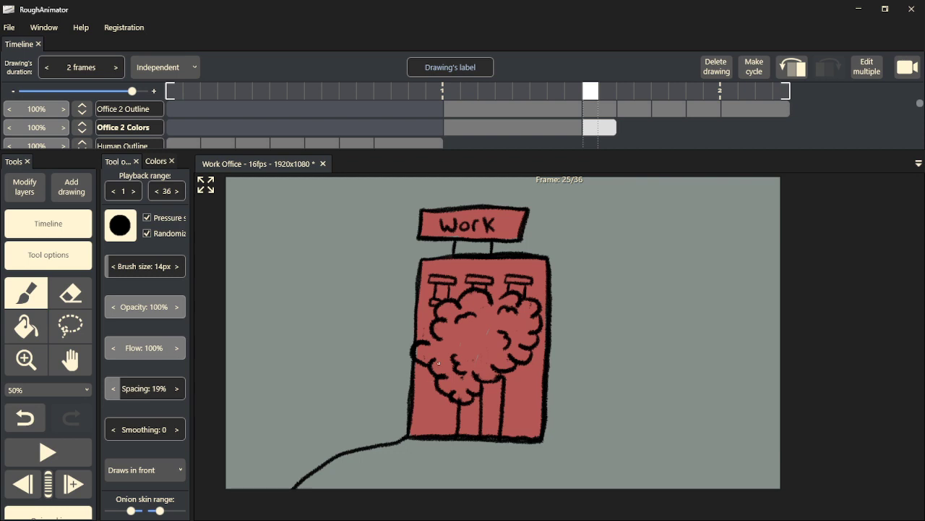
mouse_move(424, 334)
mouse_down()
mouse_move(419, 311)
mouse_move(420, 337)
mouse_up()
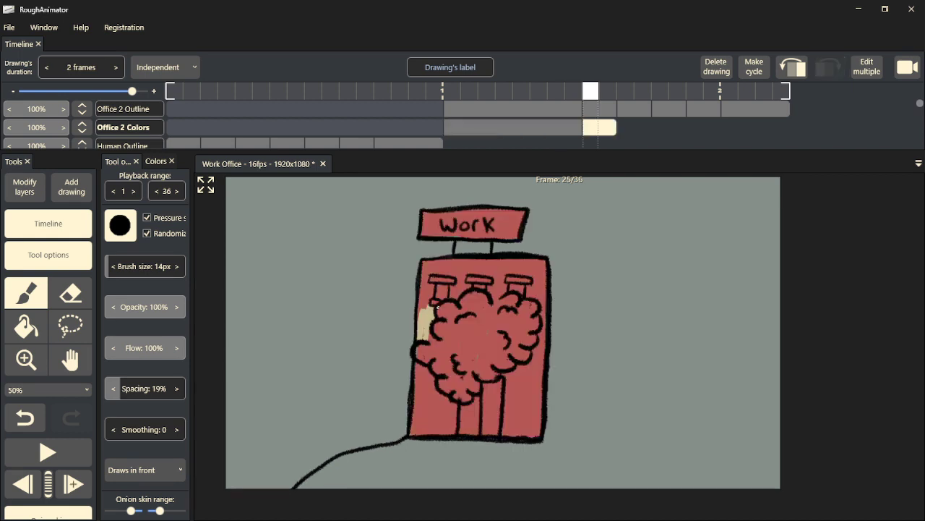
drag(432, 303, 431, 277)
key(bracketright)
mouse_move(425, 311)
mouse_down()
mouse_move(424, 278)
mouse_move(420, 316)
mouse_move(433, 263)
mouse_move(458, 293)
mouse_move(432, 262)
mouse_move(472, 271)
mouse_move(488, 288)
mouse_move(506, 261)
mouse_move(511, 304)
mouse_move(529, 263)
mouse_move(543, 314)
mouse_up()
mouse_move(539, 268)
mouse_down()
mouse_move(537, 358)
mouse_move(540, 306)
mouse_move(538, 436)
mouse_move(536, 423)
mouse_move(527, 435)
mouse_move(411, 434)
mouse_move(421, 331)
mouse_up()
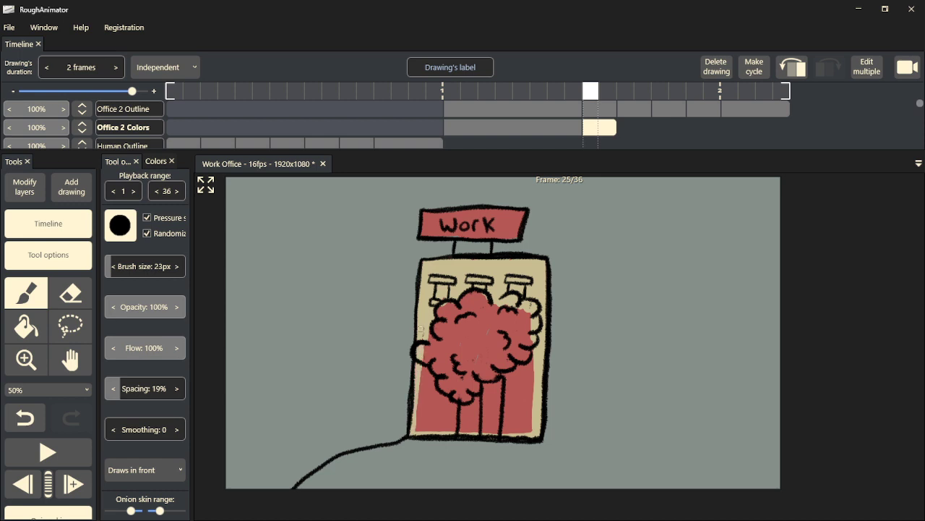
mouse_move(447, 326)
mouse_down()
mouse_move(515, 299)
mouse_move(520, 377)
mouse_move(528, 305)
mouse_move(526, 425)
mouse_move(500, 425)
mouse_move(530, 425)
mouse_move(503, 423)
mouse_move(503, 405)
mouse_move(514, 408)
mouse_move(508, 419)
mouse_move(493, 408)
mouse_move(473, 346)
mouse_move(480, 286)
mouse_move(514, 277)
mouse_move(462, 285)
mouse_move(438, 302)
mouse_move(417, 427)
mouse_move(479, 430)
mouse_move(453, 418)
mouse_move(486, 411)
mouse_move(447, 405)
mouse_up()
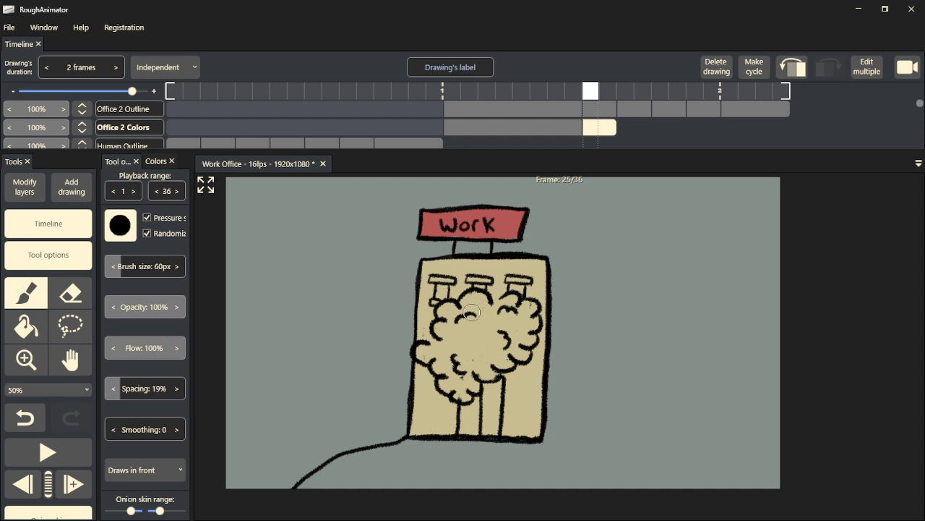
- Sample the window blue from the previous drawing and paint the three upper windows at frame 25, reducing the brush to 43 px
key(Right)
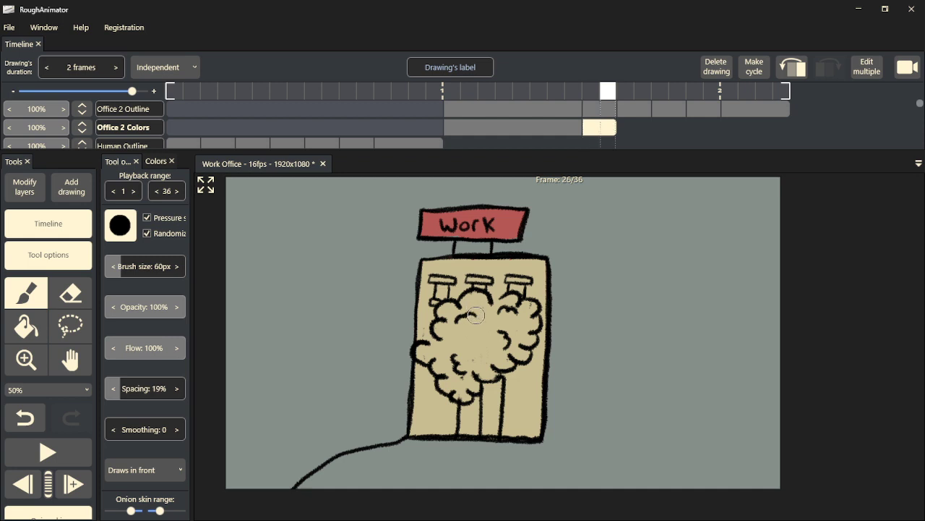
key(Left)
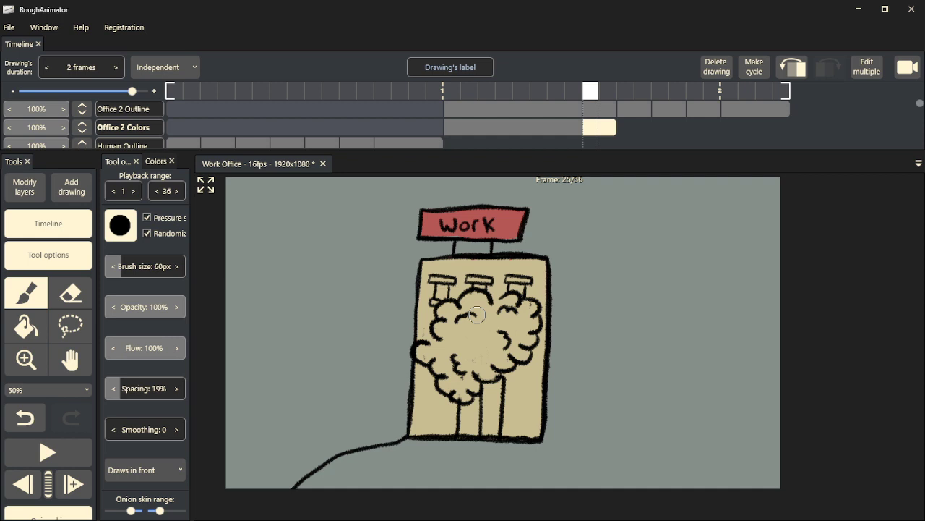
key(Left)
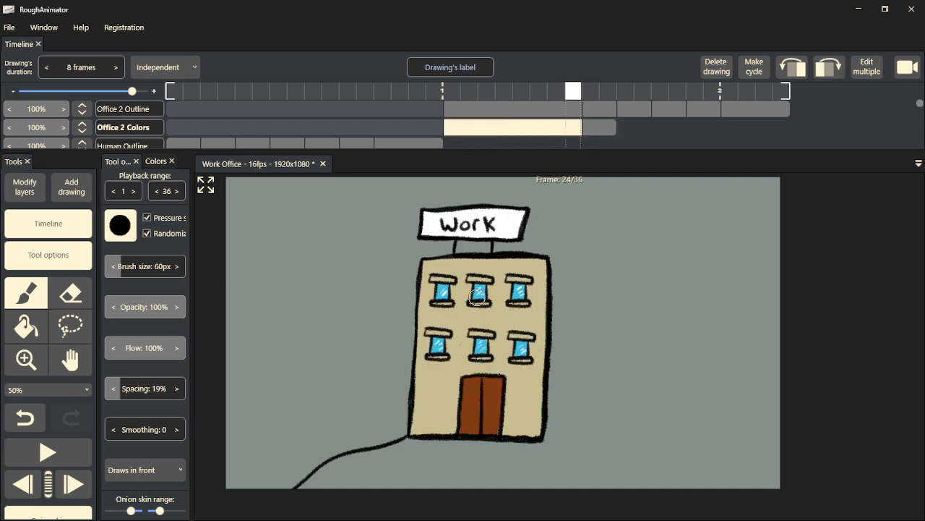
key(Right)
drag(442, 291, 441, 292)
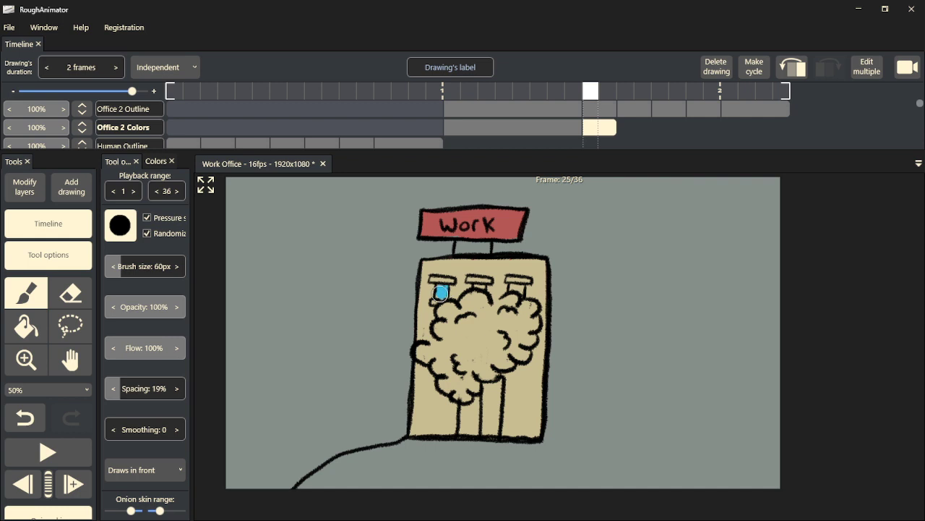
key(Left)
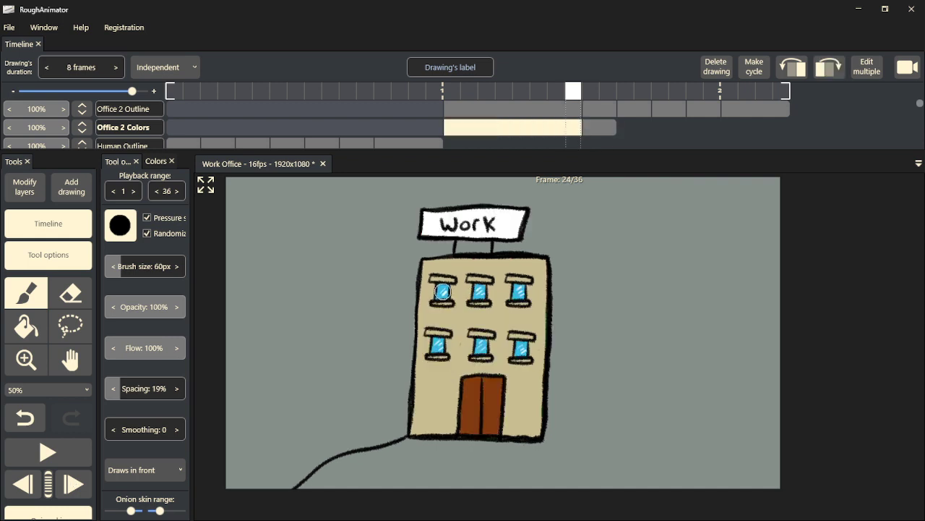
key(Right)
key(bracketleft)
key(bracketleft)
key(bracketleft)
key(bracketleft)
key(bracketleft)
key(bracketleft)
key(bracketleft)
key(bracketleft)
key(bracketleft)
key(bracketleft)
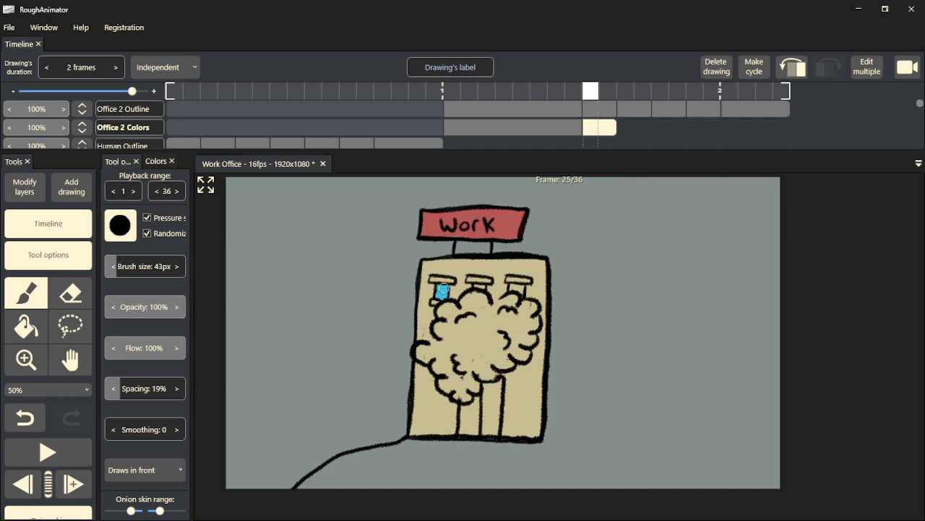
drag(479, 286, 521, 291)
- Sample the brown door colour from the previous drawing and paint the visible part of the door at frame 25
key(Left)
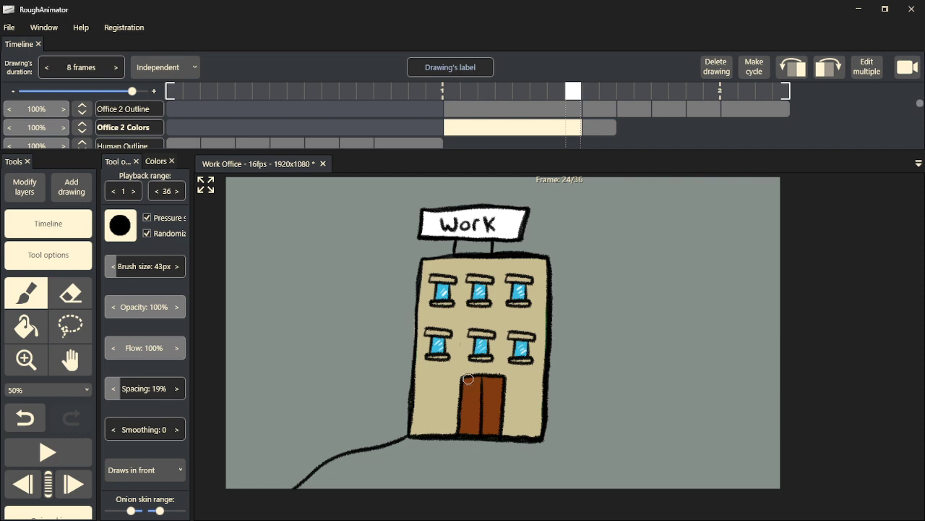
key(Right)
mouse_move(484, 397)
mouse_down()
mouse_move(495, 428)
mouse_move(487, 395)
mouse_move(473, 419)
mouse_move(465, 407)
mouse_move(464, 422)
mouse_move(494, 432)
mouse_move(498, 380)
mouse_move(460, 431)
mouse_move(471, 381)
mouse_up()
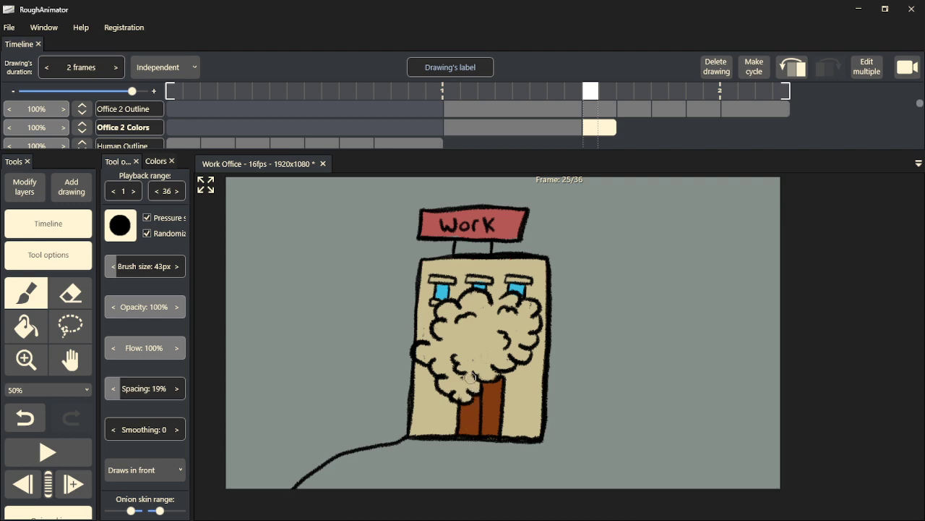
key(Left)
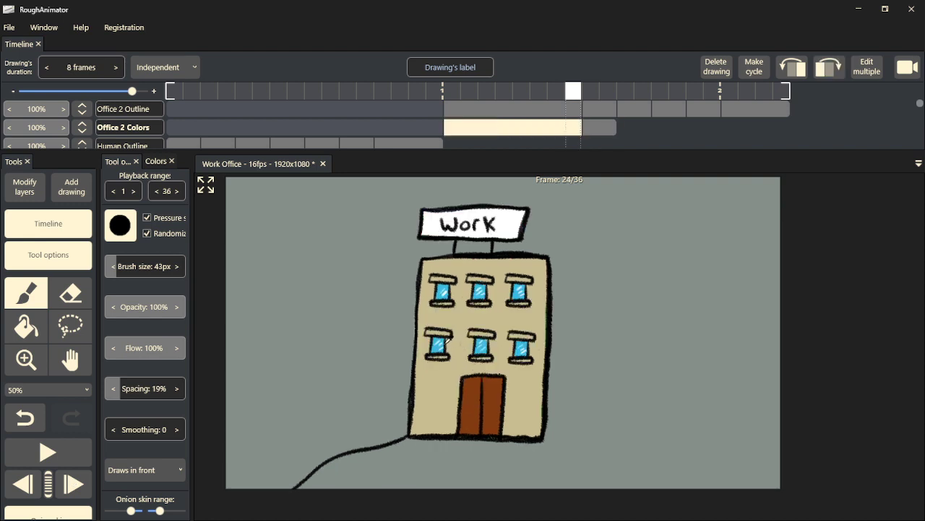
drag(440, 340, 438, 345)
key(Right)
drag(394, 295, 391, 345)
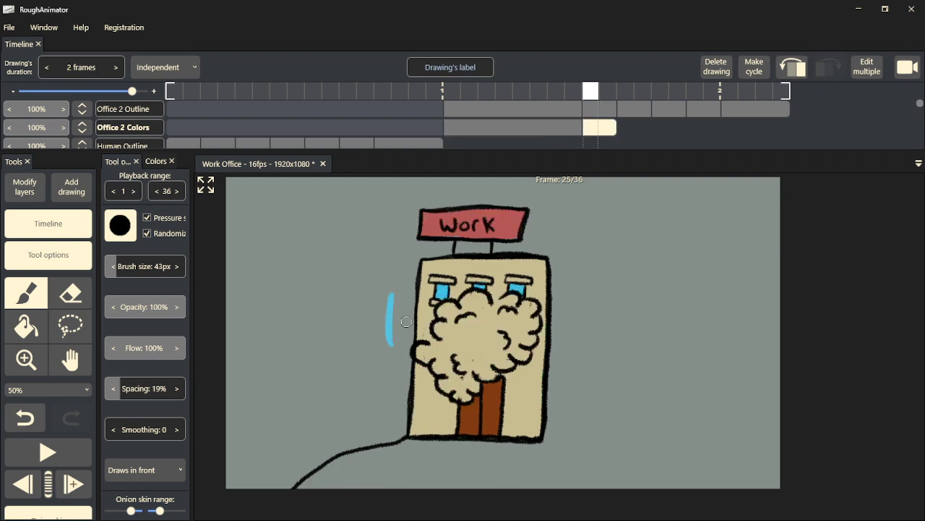
key(ctrl+z)
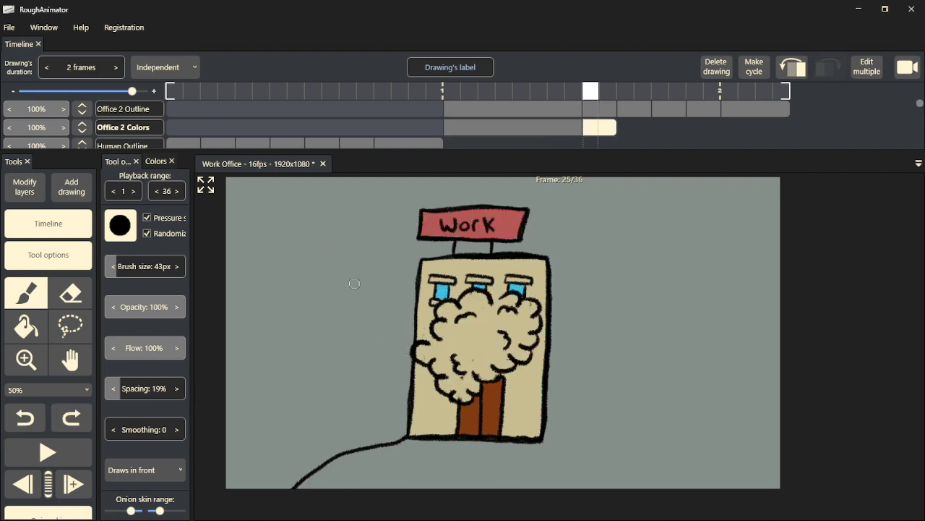
- Pick pure white as the paint colour and add reflection highlights to the upper windows at frame 25
click(157, 161)
drag(122, 204, 107, 191)
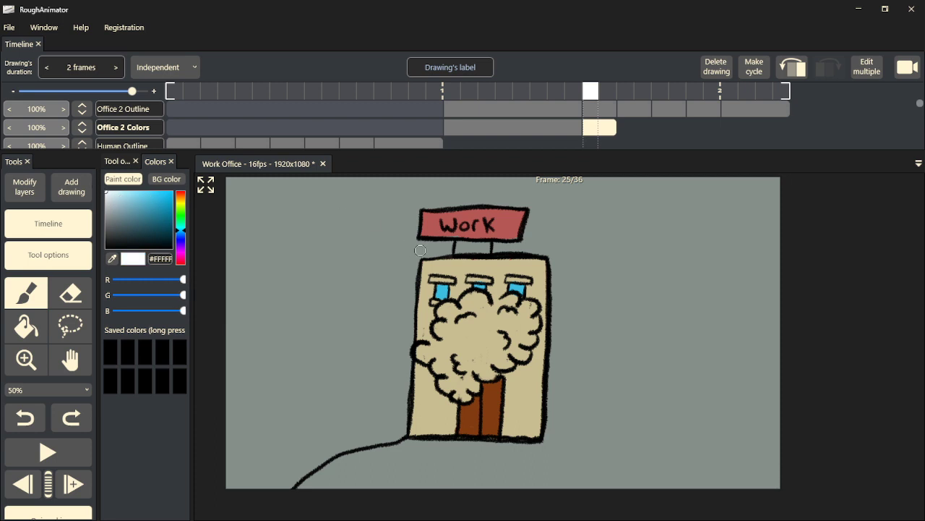
drag(439, 292, 441, 291)
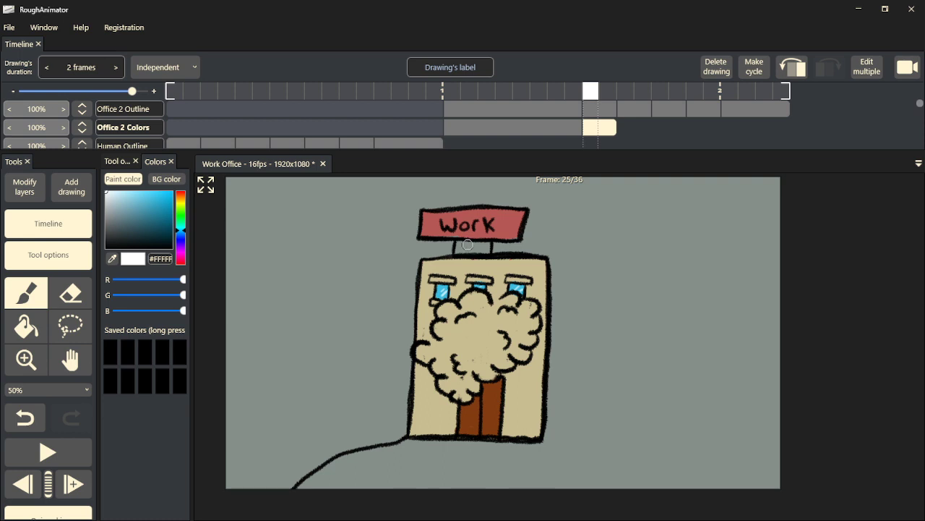
- Check the sign colour in the earlier frames and paint the Work sign white at frame 25
key(Left)
key(Left)
key(Right)
key(Right)
mouse_move(499, 227)
mouse_down()
mouse_move(516, 212)
mouse_move(485, 210)
mouse_move(425, 214)
mouse_move(423, 233)
mouse_move(509, 232)
mouse_move(467, 225)
mouse_move(501, 222)
mouse_move(433, 224)
mouse_up()
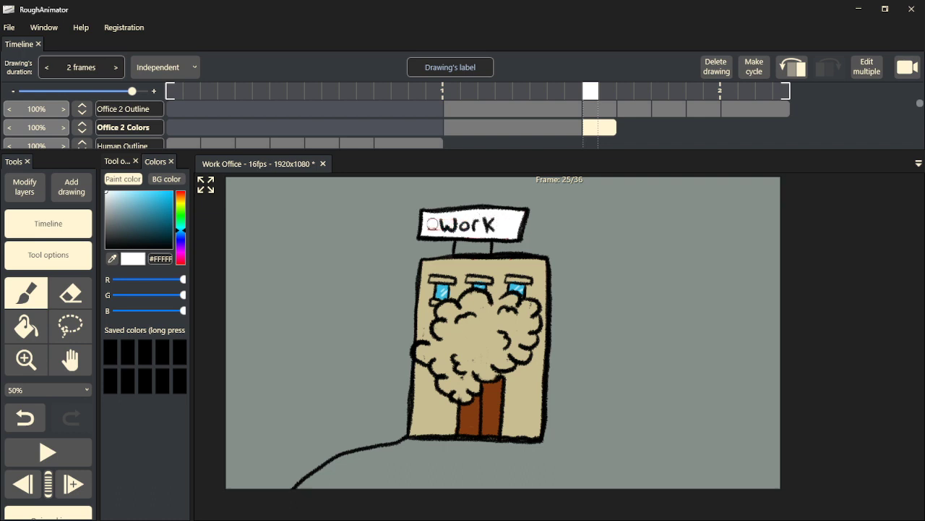
- Pick a light grey and paint the whole smoke cloud in front of the building at frame 25
drag(113, 217, 109, 224)
mouse_move(457, 344)
mouse_down()
mouse_move(477, 327)
mouse_move(483, 358)
mouse_up()
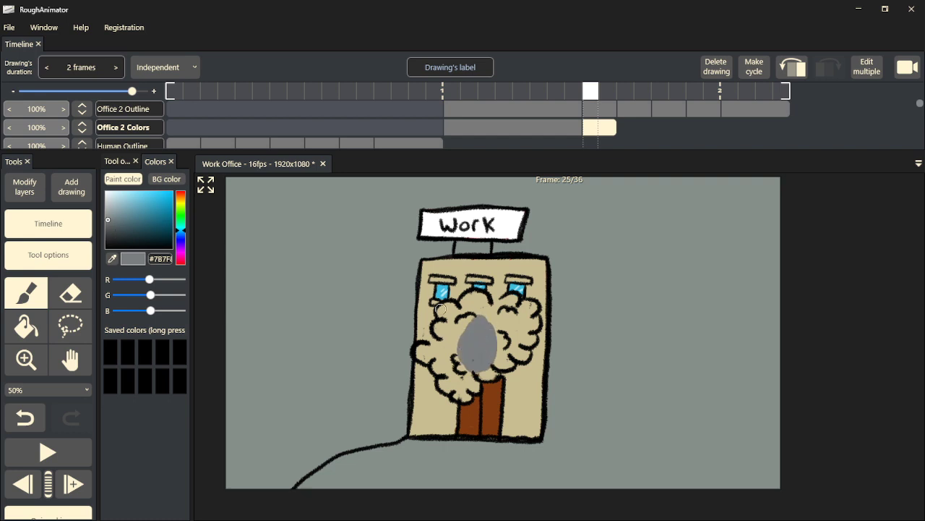
drag(109, 215, 105, 210)
mouse_move(454, 338)
mouse_down()
mouse_move(480, 367)
mouse_move(457, 367)
mouse_up()
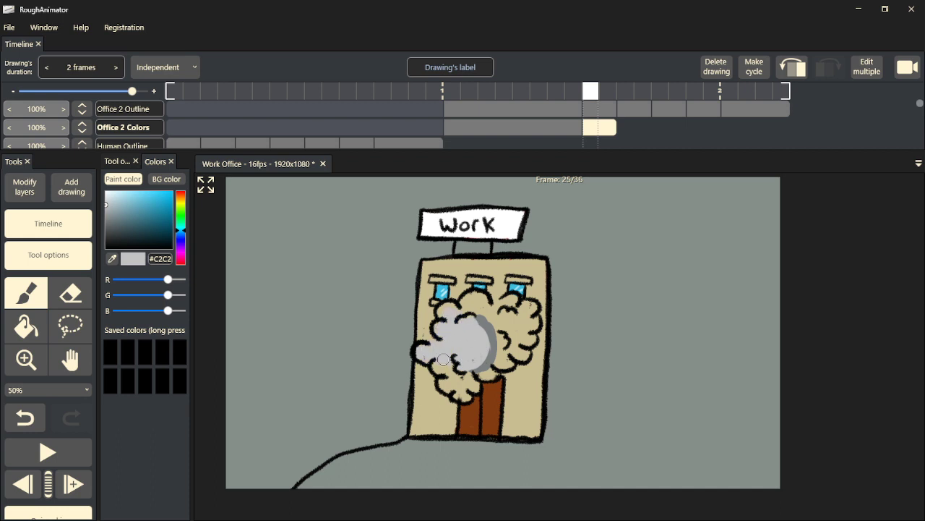
drag(467, 391, 475, 372)
mouse_move(520, 325)
mouse_down()
mouse_move(500, 329)
mouse_move(485, 312)
mouse_up()
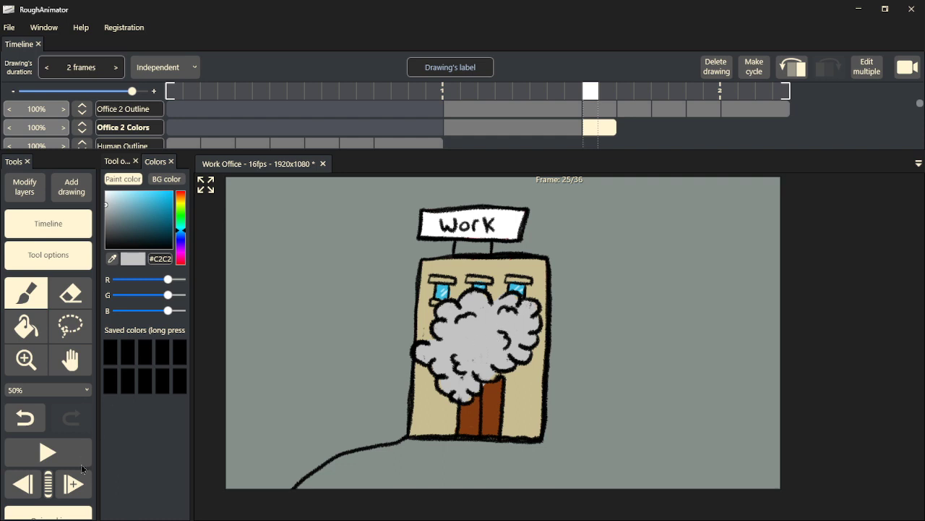
- Add a drawing at frame 27 on the Office 2 Colors layer and paint its smoke cloud light grey
click(82, 486)
mouse_move(447, 338)
mouse_down()
mouse_move(430, 327)
mouse_move(417, 346)
mouse_move(419, 397)
mouse_move(459, 416)
mouse_move(468, 403)
mouse_move(509, 392)
mouse_move(544, 334)
mouse_move(524, 296)
mouse_move(480, 267)
mouse_move(448, 296)
mouse_move(441, 377)
mouse_move(449, 382)
mouse_move(455, 333)
mouse_move(469, 354)
mouse_move(458, 383)
mouse_move(467, 327)
mouse_move(500, 283)
mouse_move(521, 333)
mouse_move(501, 326)
mouse_up()
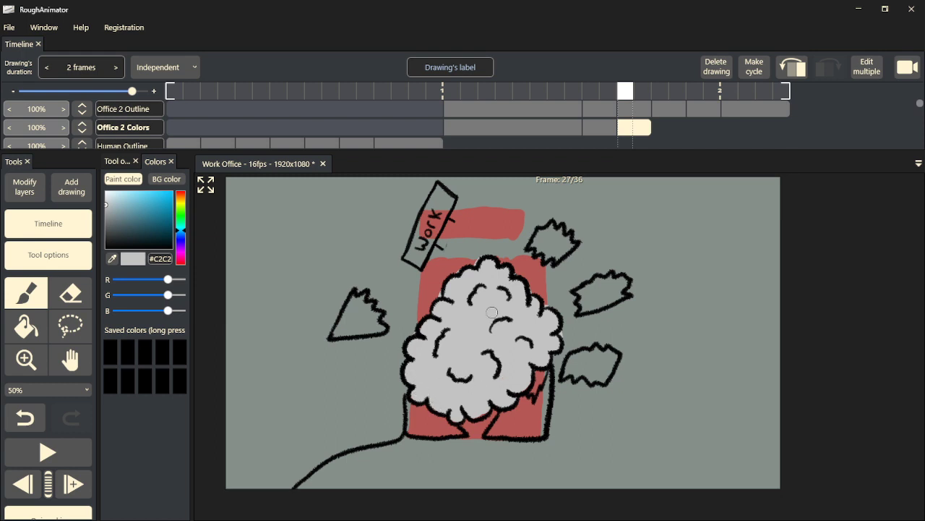
- Sample the beige wall colour from the previous drawing and paint the four flying debris pieces at frame 27
key(Left)
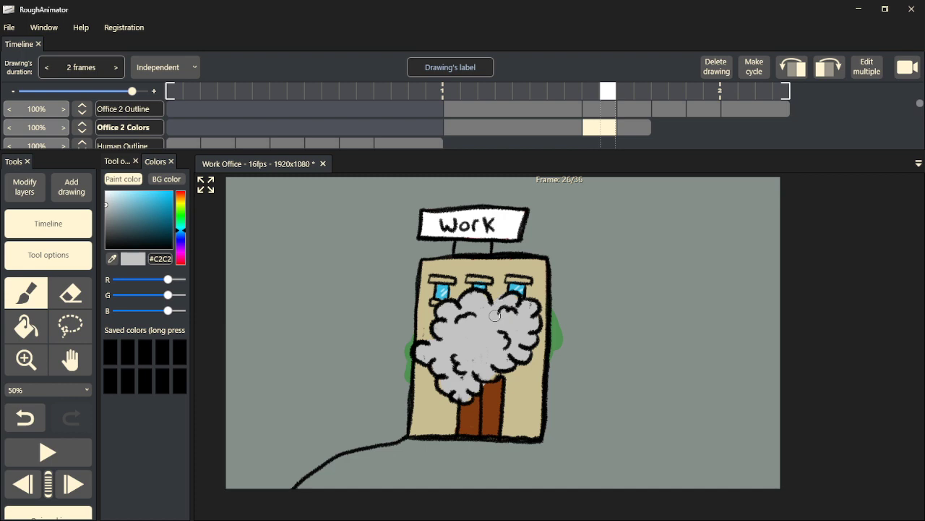
alt+click(501, 270)
key(Right)
mouse_move(360, 324)
mouse_down()
mouse_move(336, 332)
mouse_move(378, 326)
mouse_move(379, 316)
mouse_move(358, 300)
mouse_up()
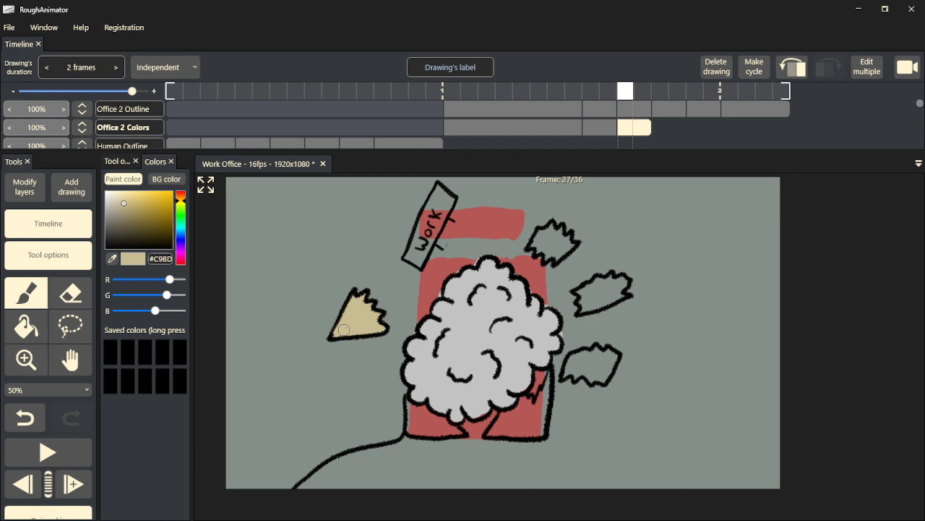
mouse_move(555, 254)
mouse_down()
mouse_move(565, 245)
mouse_move(550, 237)
mouse_move(553, 230)
mouse_move(535, 247)
mouse_up()
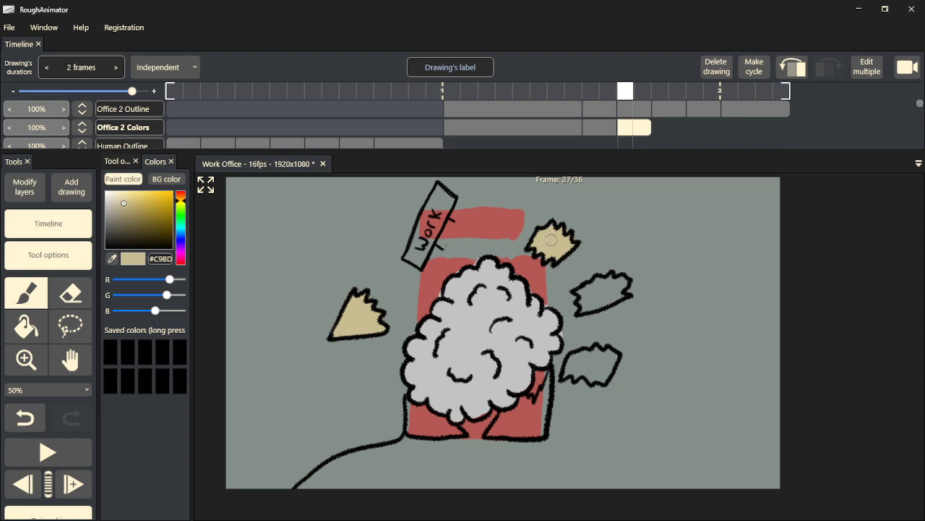
mouse_move(614, 292)
mouse_down()
mouse_move(622, 280)
mouse_move(591, 285)
mouse_move(580, 293)
mouse_move(587, 300)
mouse_move(612, 296)
mouse_move(588, 304)
mouse_up()
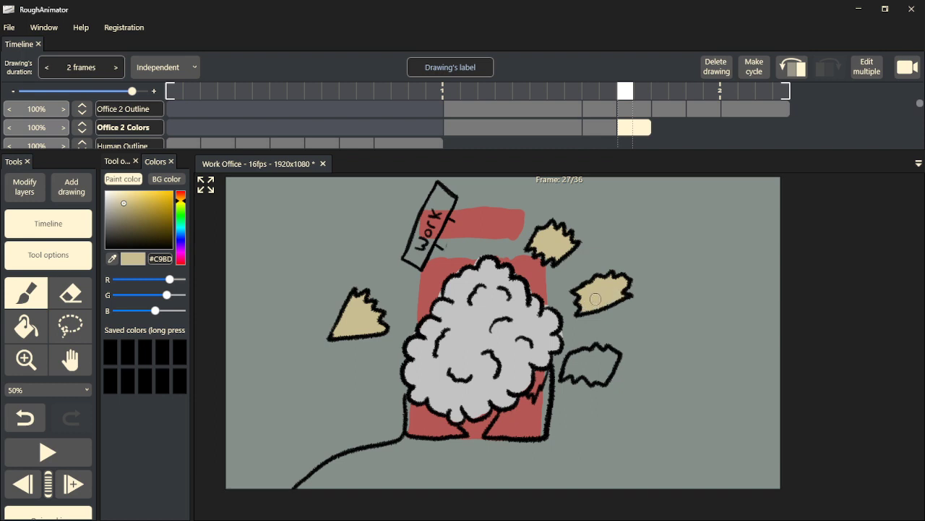
mouse_move(602, 363)
mouse_down()
mouse_move(611, 376)
mouse_move(605, 358)
mouse_move(590, 354)
mouse_move(586, 370)
mouse_move(577, 362)
mouse_move(565, 370)
mouse_up()
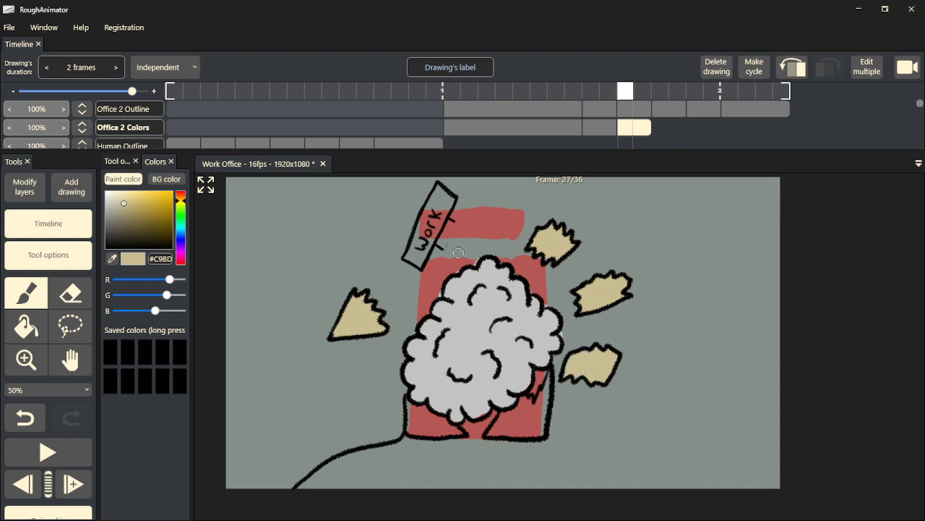
- Sample white from the sign in the previous drawing and paint the tilted Work sign at frame 27
key(Left)
alt+click(510, 229)
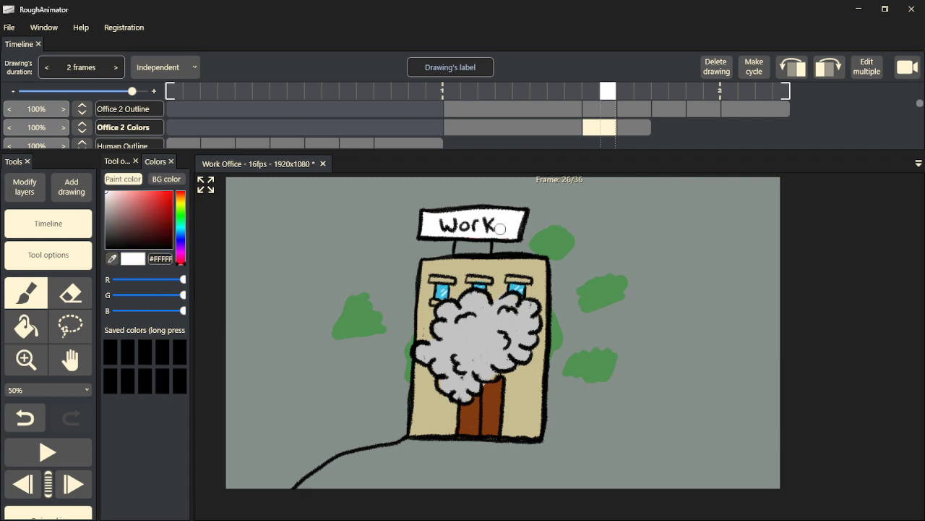
key(Right)
mouse_move(428, 225)
mouse_down()
mouse_move(417, 253)
mouse_move(422, 221)
mouse_move(412, 249)
mouse_move(427, 249)
mouse_move(448, 205)
mouse_move(439, 188)
mouse_move(427, 215)
mouse_move(442, 194)
mouse_move(440, 207)
mouse_move(422, 243)
mouse_up()
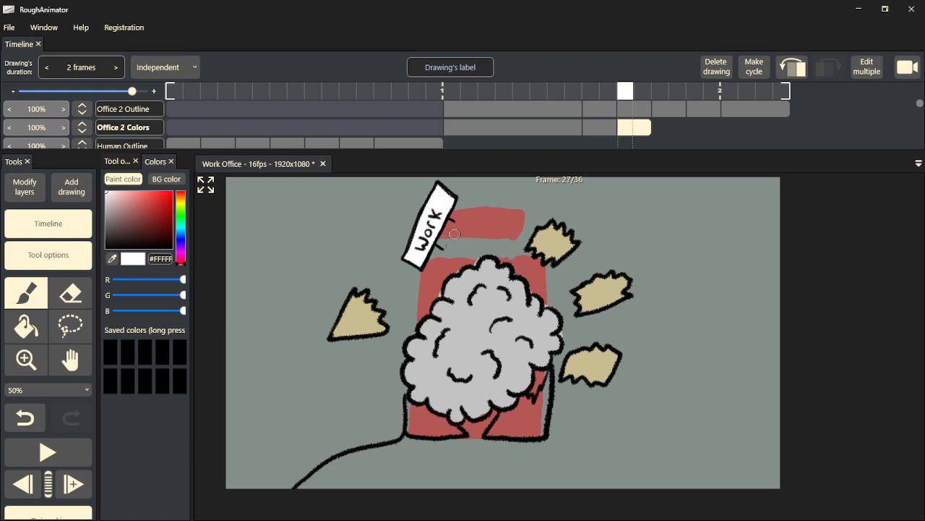
- Sample beige from a debris piece and paint the two remaining wall sections beneath the smoke in the frame 27 drawing
click(112, 258)
click(585, 302)
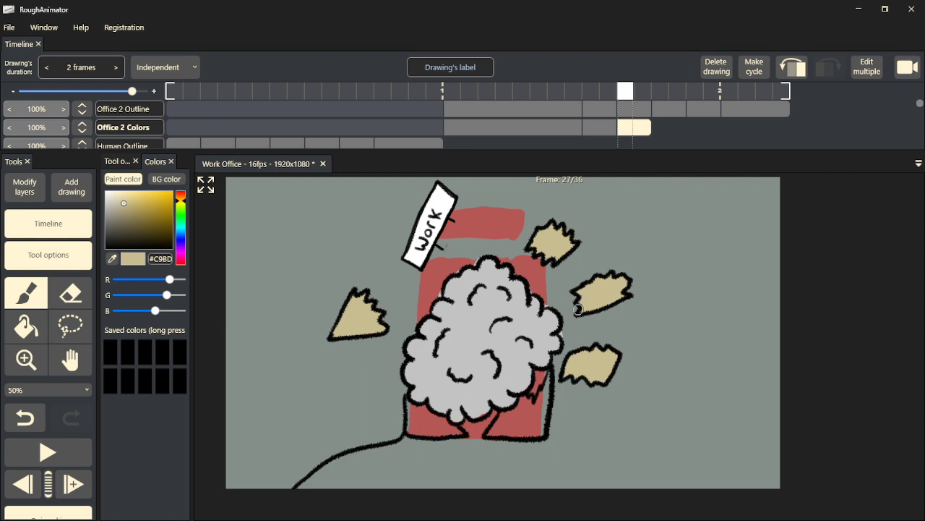
key(Right)
mouse_move(528, 404)
mouse_down()
mouse_move(549, 375)
mouse_move(537, 411)
mouse_move(523, 402)
mouse_move(490, 437)
mouse_move(527, 431)
mouse_move(542, 405)
mouse_move(546, 418)
mouse_move(508, 426)
mouse_up()
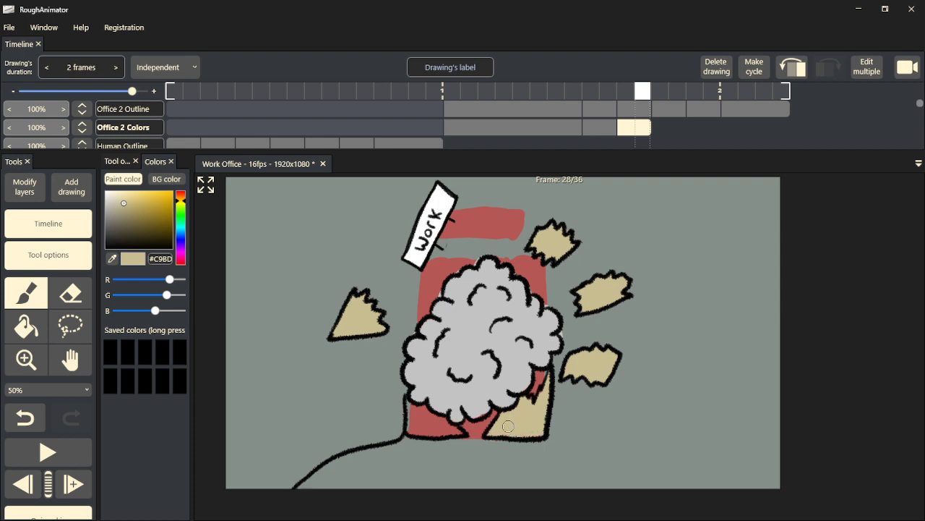
mouse_move(453, 432)
mouse_down()
mouse_move(413, 419)
mouse_move(412, 431)
mouse_move(438, 431)
mouse_up()
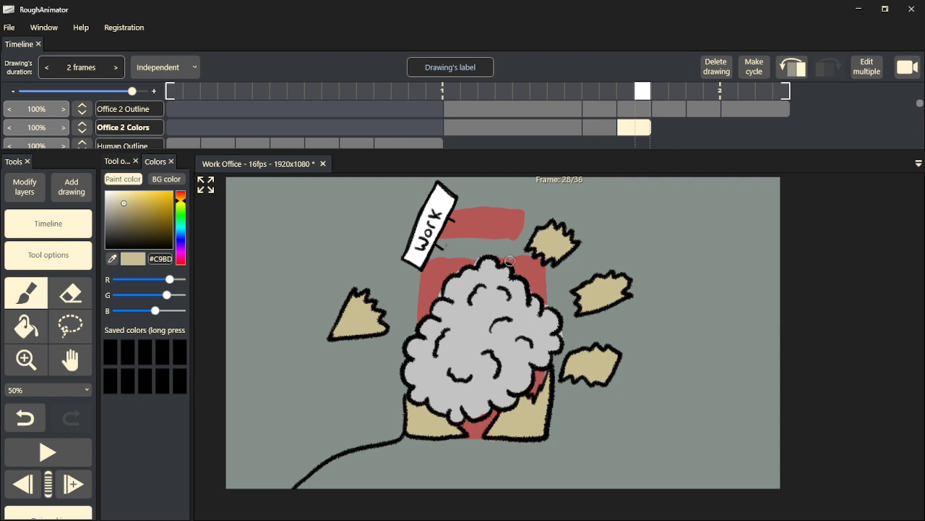
- Add a drawing at frame 29 on the Office 2 Colors layer with the smoke's light grey sampled, and save the project
click(72, 482)
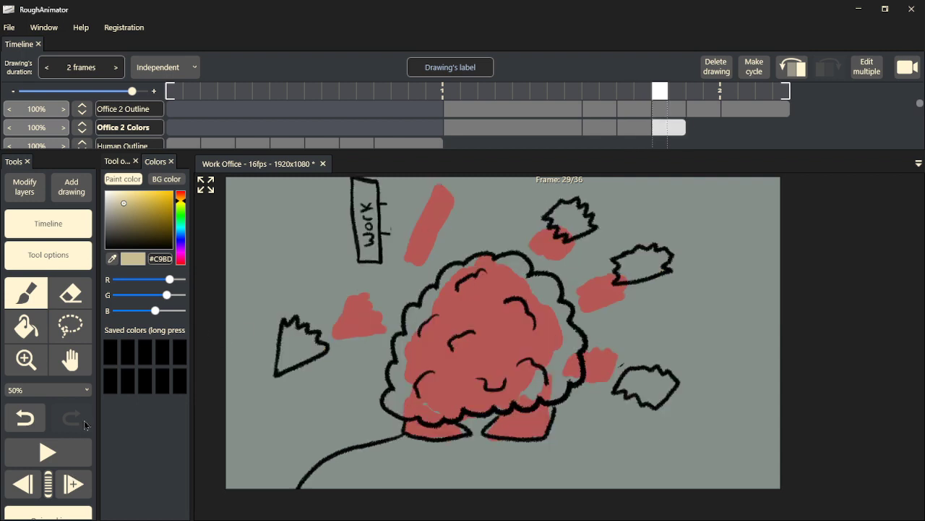
click(487, 316)
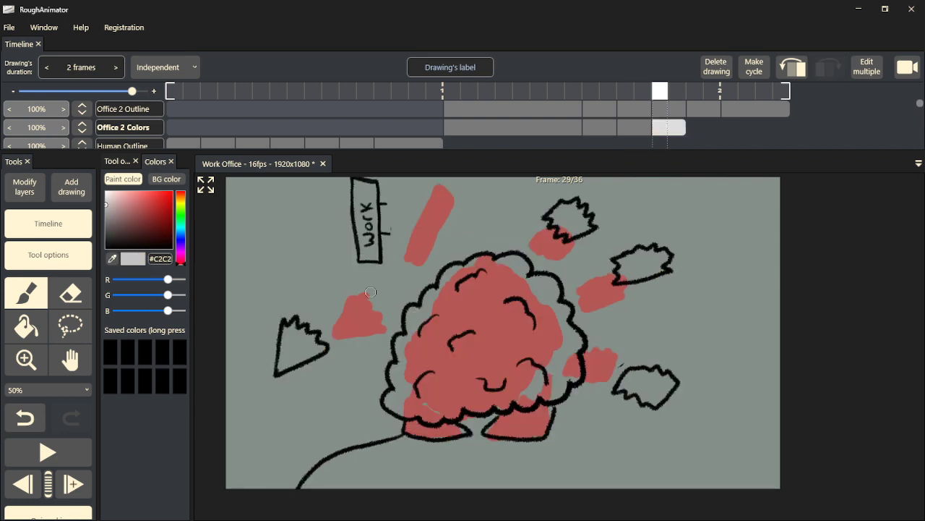
click(10, 27)
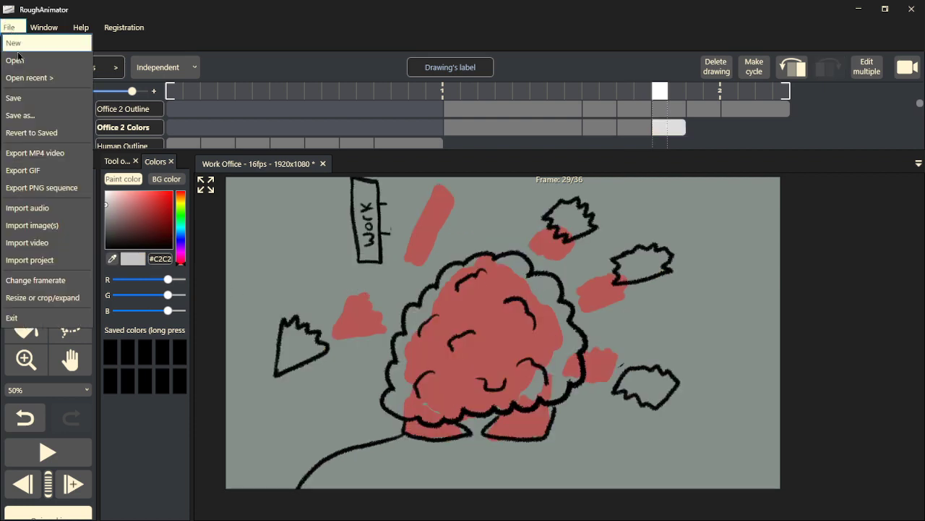
click(43, 98)
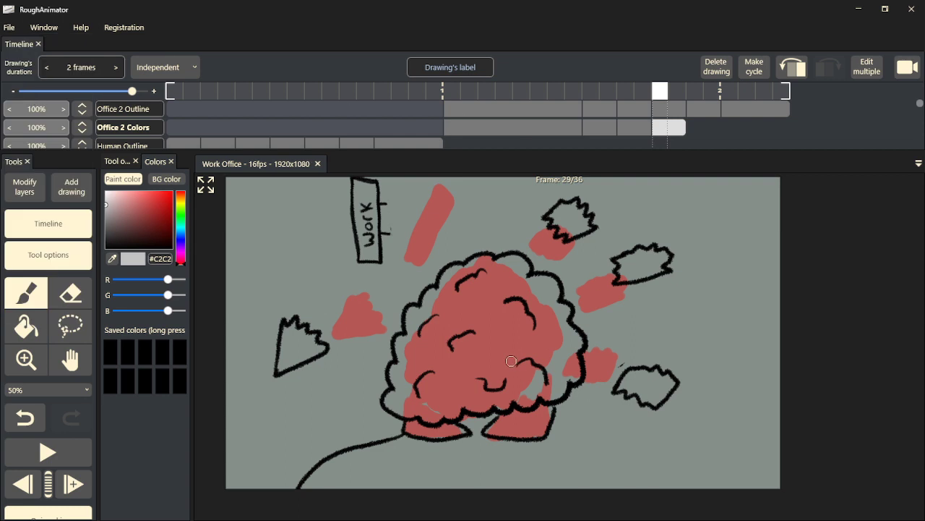
- Paint the whole enlarged smoke cloud light grey at frame 29
mouse_move(449, 304)
mouse_down()
mouse_move(462, 327)
mouse_move(457, 340)
mouse_move(446, 342)
mouse_move(439, 294)
mouse_move(429, 299)
mouse_move(401, 354)
mouse_move(407, 372)
mouse_move(397, 369)
mouse_move(397, 382)
mouse_move(406, 394)
mouse_move(394, 393)
mouse_move(392, 403)
mouse_move(451, 410)
mouse_move(461, 400)
mouse_move(438, 401)
mouse_move(419, 341)
mouse_up()
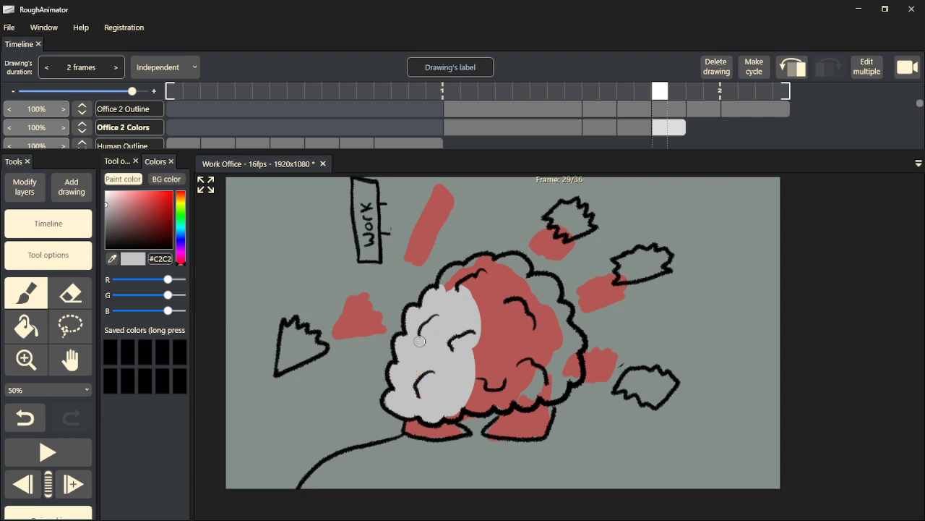
mouse_move(461, 306)
mouse_down()
mouse_move(473, 270)
mouse_move(456, 270)
mouse_move(452, 288)
mouse_move(473, 280)
mouse_move(481, 262)
mouse_move(507, 259)
mouse_move(523, 276)
mouse_move(553, 284)
mouse_move(574, 344)
mouse_move(574, 379)
mouse_move(579, 344)
mouse_move(555, 304)
mouse_move(566, 357)
mouse_move(556, 394)
mouse_move(474, 407)
mouse_move(469, 392)
mouse_move(451, 414)
mouse_move(488, 365)
mouse_move(523, 363)
mouse_move(549, 376)
mouse_move(522, 364)
mouse_move(493, 389)
mouse_move(541, 318)
mouse_move(539, 298)
mouse_move(471, 361)
mouse_move(497, 275)
mouse_move(548, 292)
mouse_move(515, 287)
mouse_up()
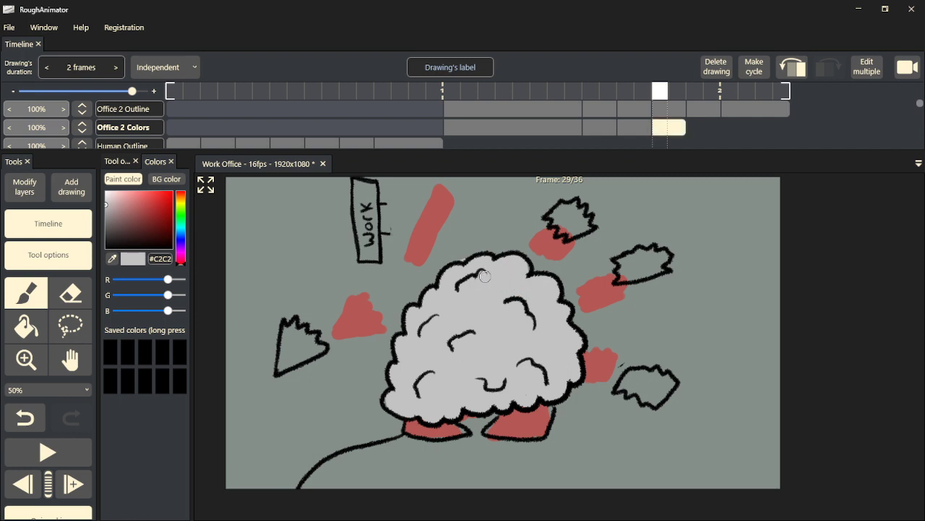
- Sample the beige wall colour and paint the four debris pieces and the two wall remnants beneath the smoke at frame 29
alt+click(544, 246)
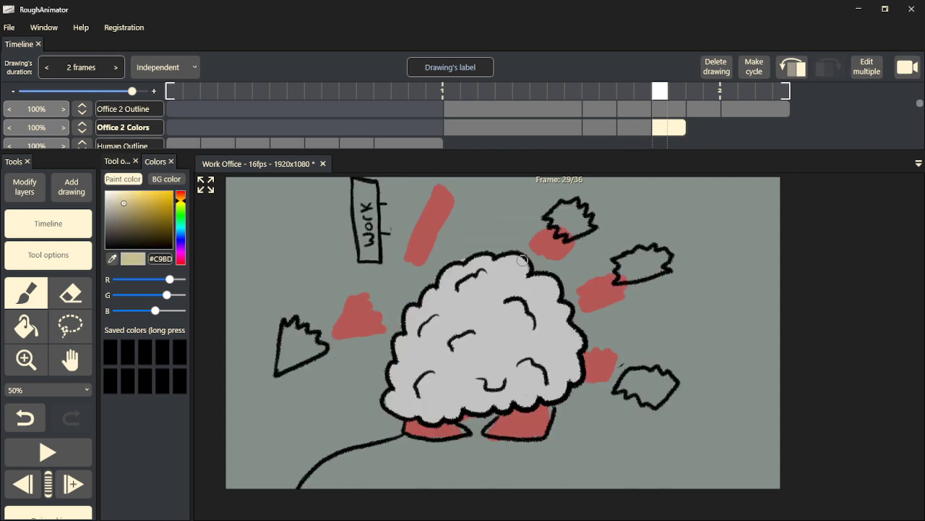
mouse_move(591, 232)
mouse_down()
mouse_move(576, 221)
mouse_move(562, 227)
mouse_move(565, 211)
mouse_move(552, 220)
mouse_up()
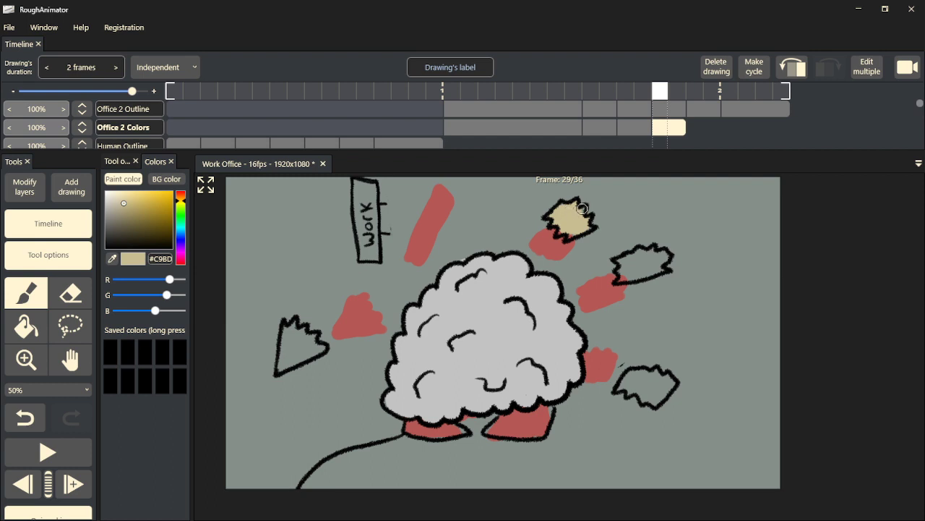
mouse_move(635, 260)
mouse_down()
mouse_move(624, 261)
mouse_move(642, 273)
mouse_move(657, 269)
mouse_move(652, 255)
mouse_move(633, 263)
mouse_up()
mouse_move(624, 381)
mouse_down()
mouse_move(650, 370)
mouse_move(664, 378)
mouse_up()
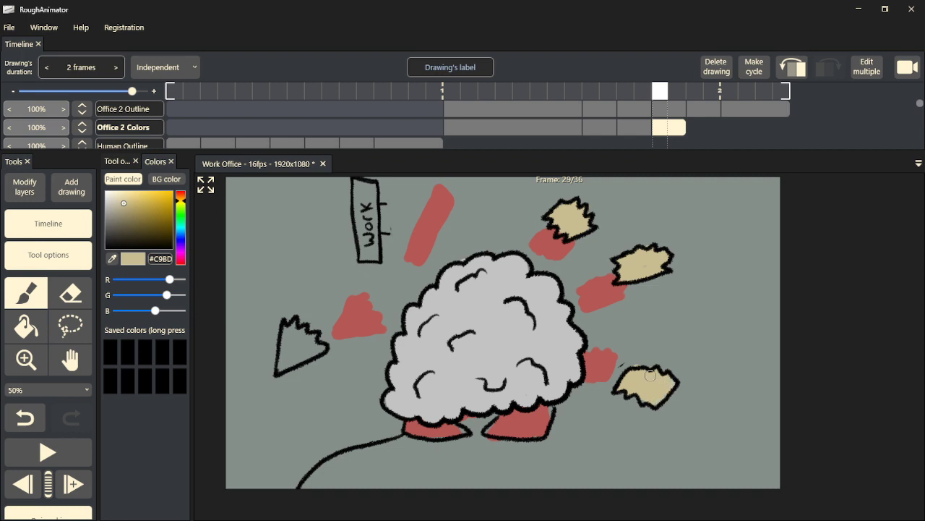
mouse_move(316, 351)
mouse_down()
mouse_move(304, 329)
mouse_move(290, 333)
mouse_move(284, 365)
mouse_up()
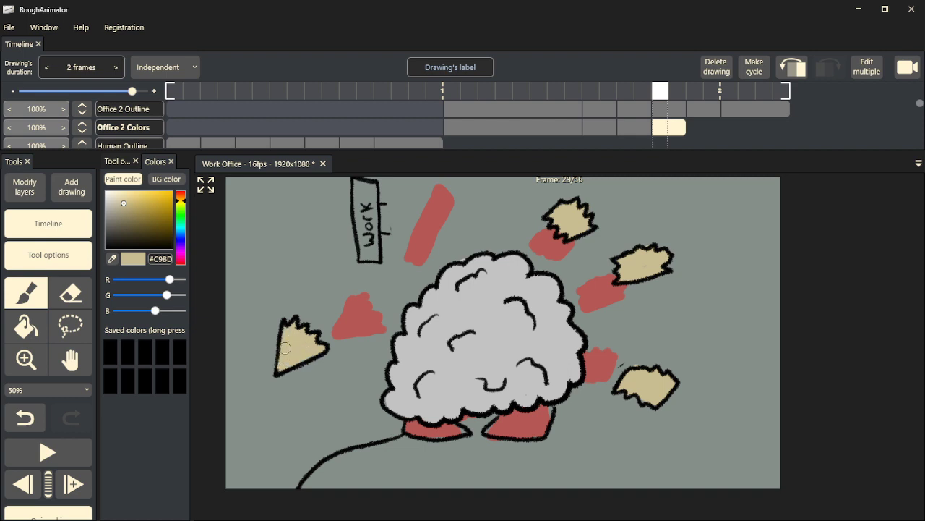
drag(418, 423, 447, 428)
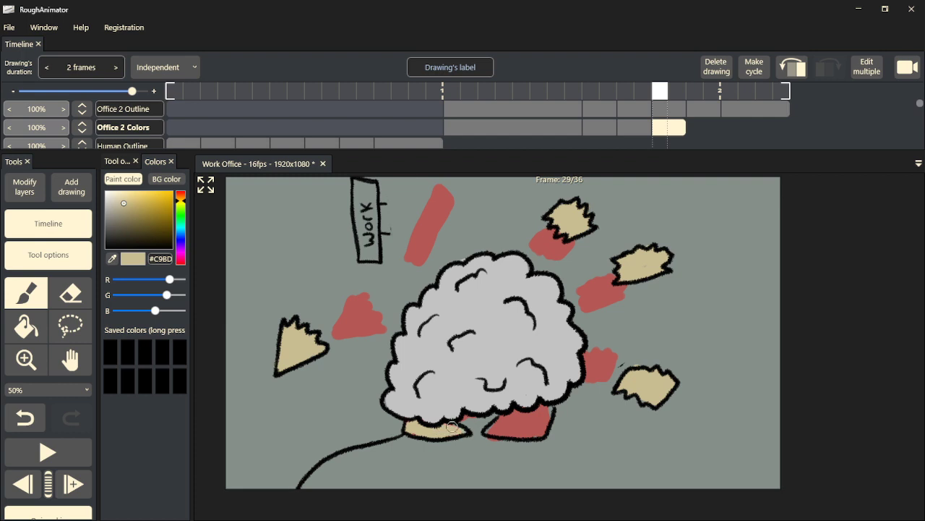
mouse_move(510, 418)
mouse_down()
mouse_move(499, 421)
mouse_move(515, 431)
mouse_move(541, 423)
mouse_move(515, 412)
mouse_up()
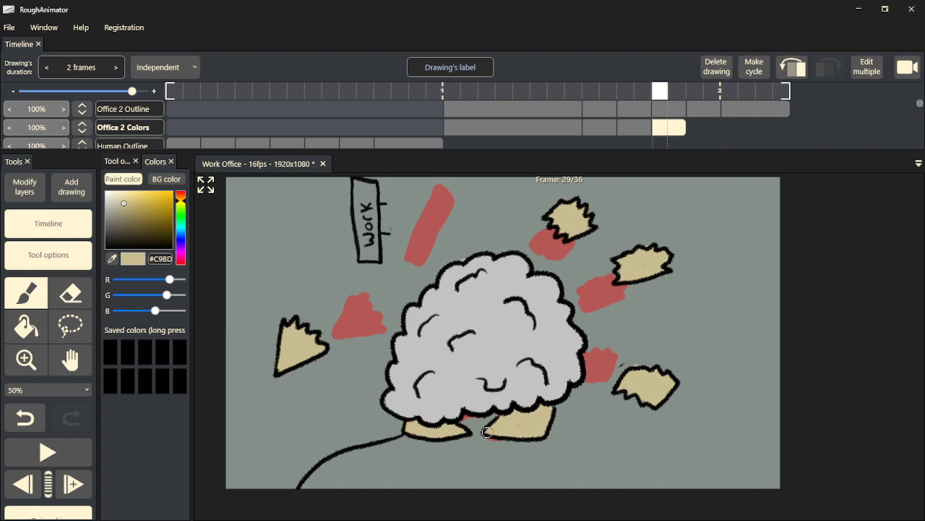
- Sample white from the sign in the previous drawing and paint the upright Work sign at frame 29
key(Left)
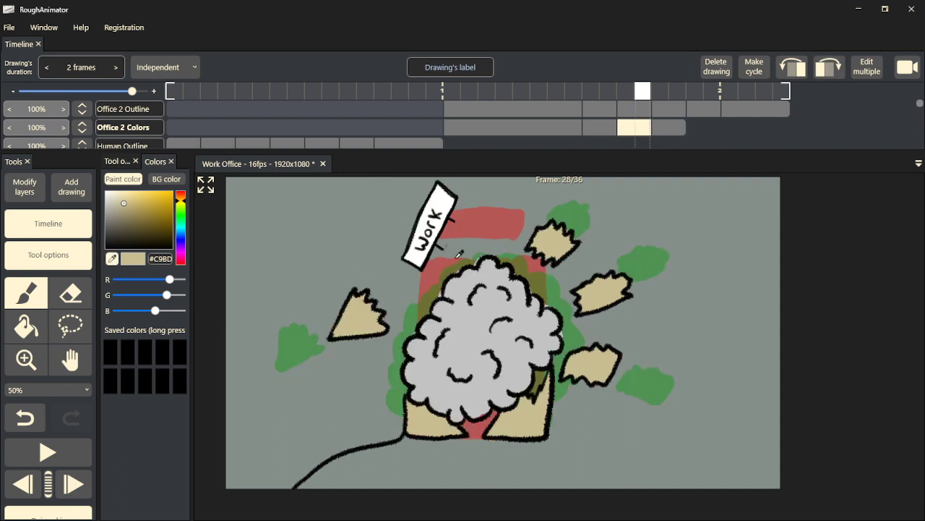
key(Right)
mouse_move(368, 240)
mouse_down()
mouse_move(372, 245)
mouse_move(372, 191)
mouse_move(366, 240)
mouse_move(360, 192)
mouse_move(366, 247)
mouse_move(374, 246)
mouse_up()
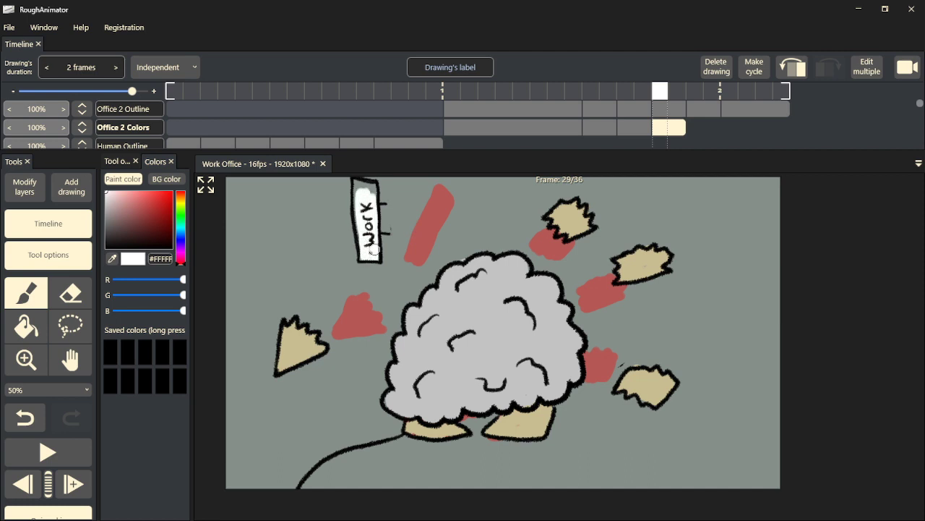
mouse_move(370, 215)
mouse_down()
mouse_move(372, 186)
mouse_move(355, 181)
mouse_move(359, 230)
mouse_up()
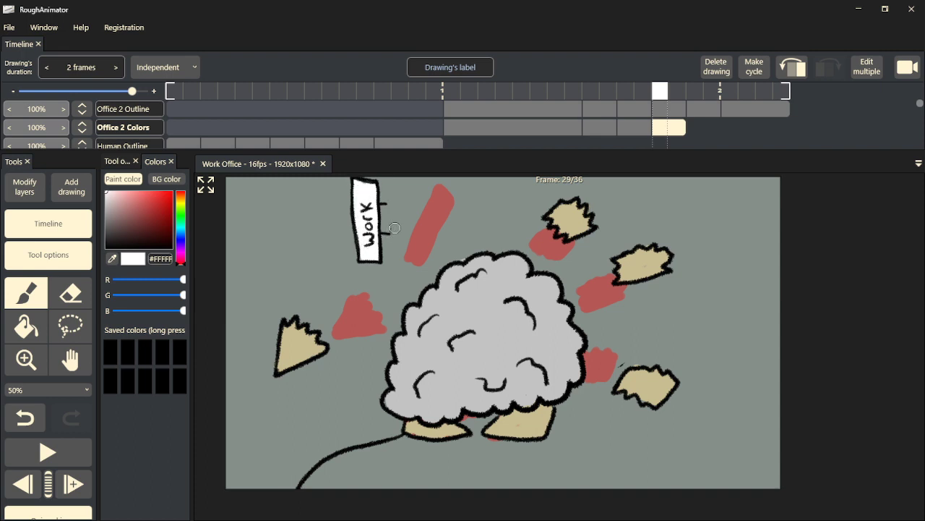
- Add a drawing at frame 31 on the Office 2 Colors layer, painting the tilted Work sign white and the smoke cloud light grey
click(74, 481)
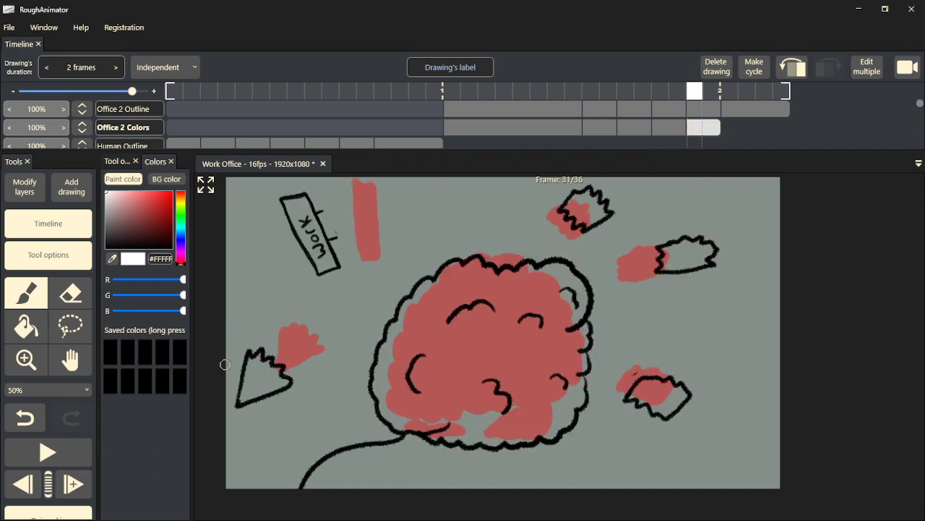
mouse_move(316, 238)
mouse_down()
mouse_move(305, 197)
mouse_move(287, 201)
mouse_move(320, 268)
mouse_move(334, 265)
mouse_move(317, 241)
mouse_move(321, 261)
mouse_move(296, 220)
mouse_up()
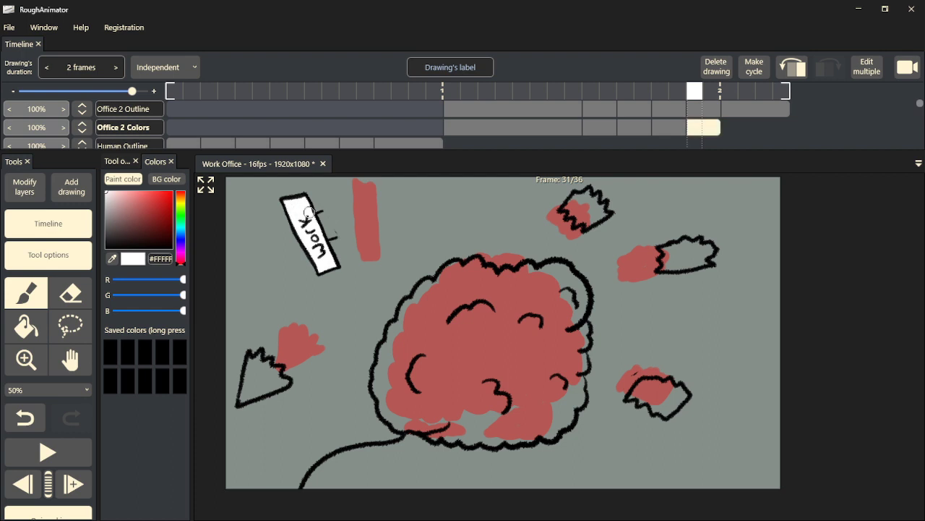
alt+click(483, 324)
mouse_move(485, 318)
mouse_down()
mouse_move(449, 291)
mouse_move(436, 305)
mouse_move(425, 287)
mouse_move(409, 317)
mouse_move(405, 310)
mouse_move(379, 372)
mouse_move(387, 404)
mouse_move(472, 440)
mouse_move(490, 430)
mouse_move(511, 436)
mouse_move(530, 418)
mouse_move(550, 432)
mouse_move(563, 424)
mouse_move(572, 345)
mouse_move(582, 361)
mouse_move(571, 326)
mouse_move(573, 277)
mouse_move(553, 267)
mouse_move(484, 281)
mouse_move(476, 269)
mouse_move(452, 272)
mouse_move(434, 380)
mouse_move(401, 325)
mouse_move(405, 398)
mouse_move(450, 358)
mouse_move(449, 405)
mouse_move(470, 369)
mouse_move(484, 419)
mouse_move(517, 362)
mouse_move(535, 405)
mouse_move(563, 340)
mouse_move(555, 355)
mouse_move(535, 354)
mouse_move(515, 348)
mouse_move(506, 319)
mouse_move(470, 316)
mouse_up()
- Sample the debris beige from the previous drawing and paint the four flying debris pieces at frame 31
key(Left)
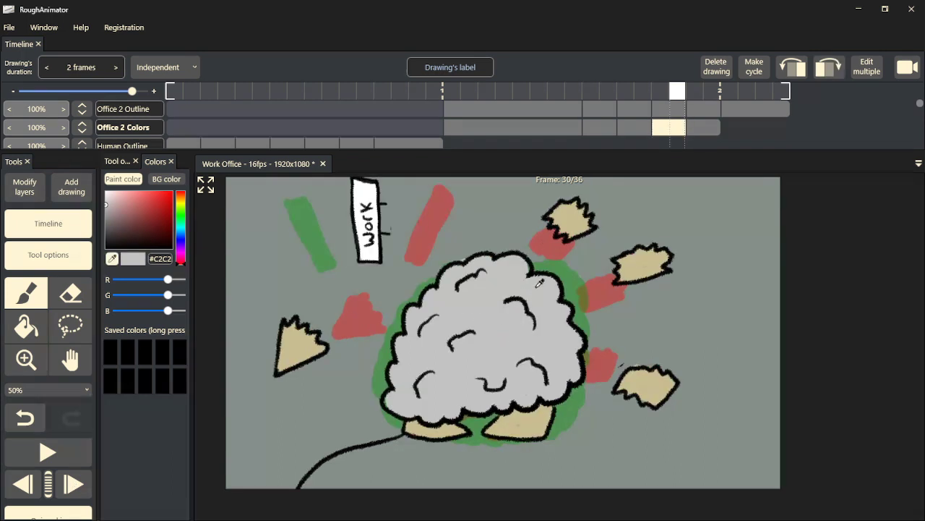
alt+click(578, 217)
key(Right)
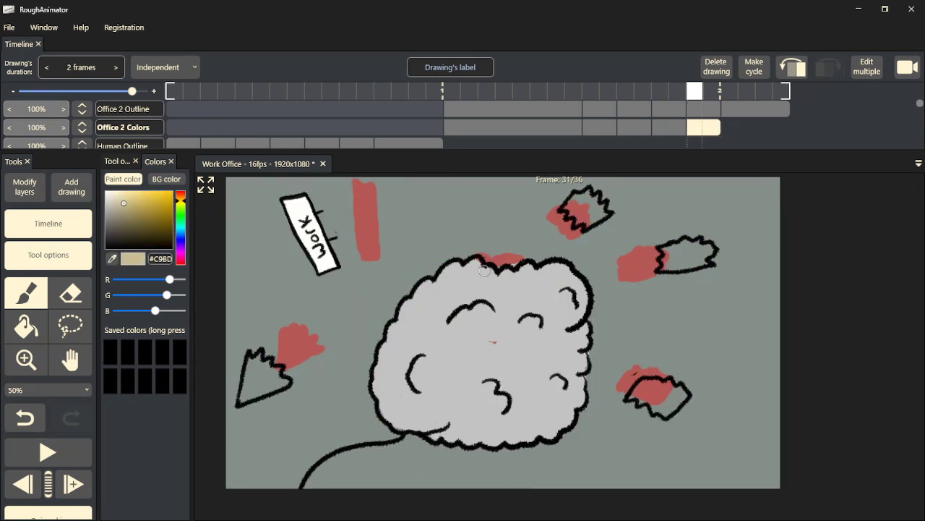
mouse_move(255, 368)
mouse_down()
mouse_move(251, 360)
mouse_move(246, 385)
mouse_move(280, 382)
mouse_move(276, 372)
mouse_up()
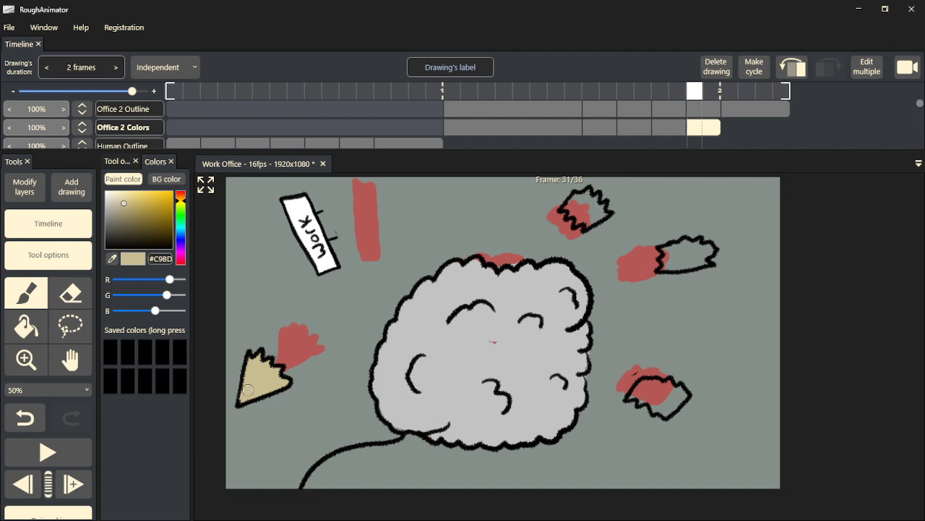
mouse_move(599, 218)
mouse_down()
mouse_move(580, 211)
mouse_move(582, 195)
mouse_up()
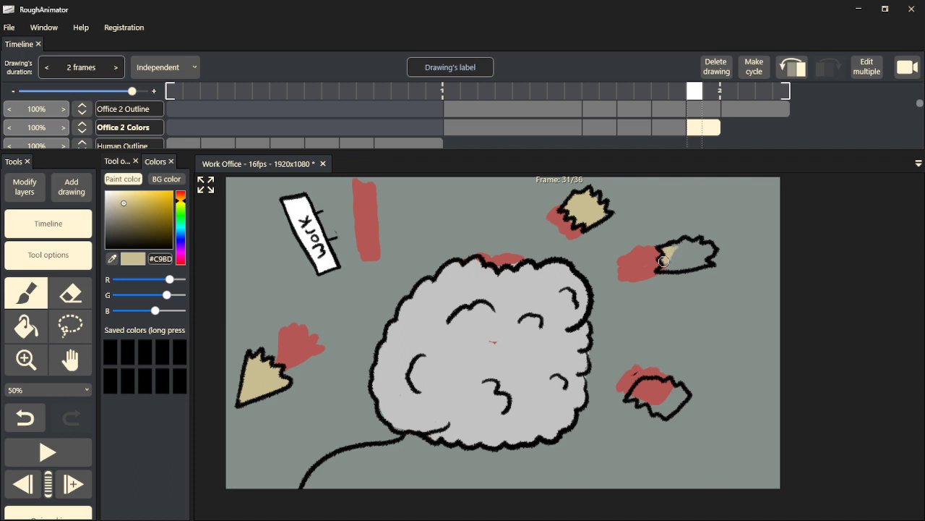
mouse_move(666, 266)
mouse_down()
mouse_move(709, 252)
mouse_move(700, 239)
mouse_move(671, 253)
mouse_up()
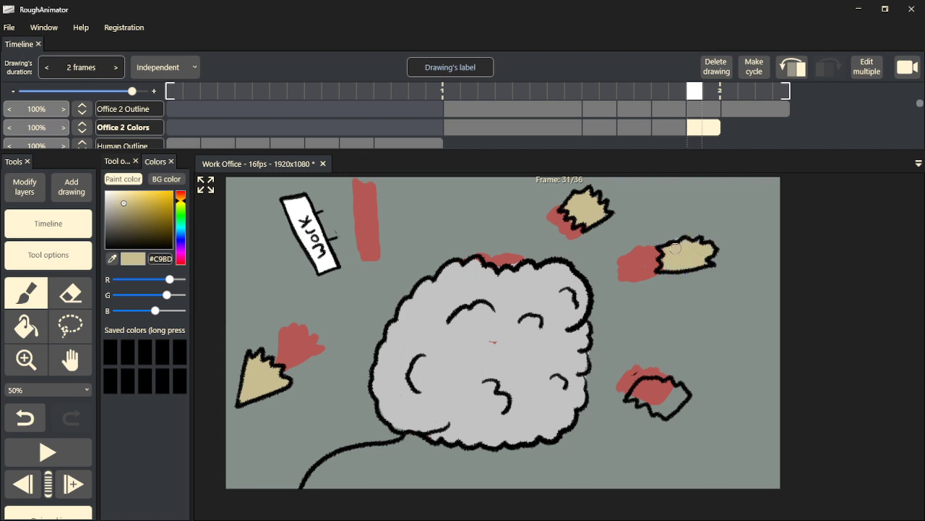
mouse_move(671, 402)
mouse_down()
mouse_move(678, 399)
mouse_move(637, 397)
mouse_up()
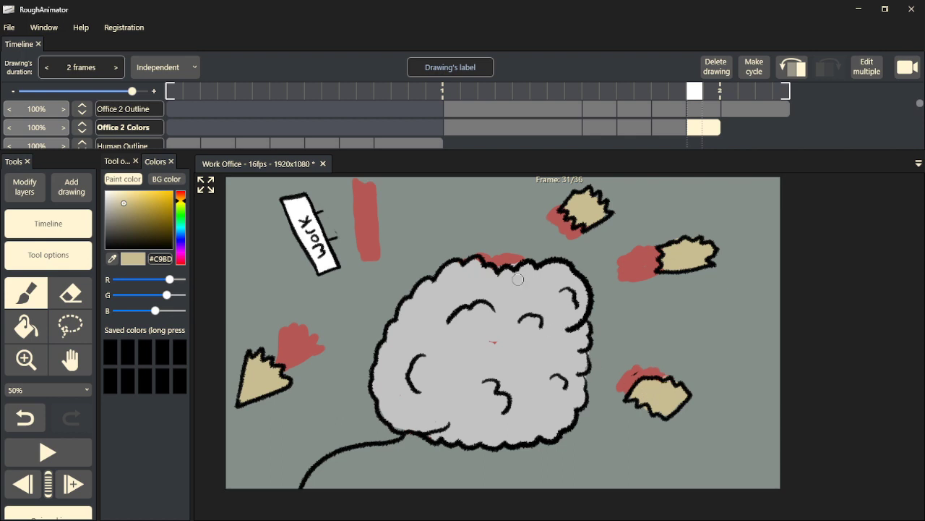
- Add a drawing at frame 33 on the Office 2 Colors layer and paint the four debris pieces at the canvas edges beige
key(Right)
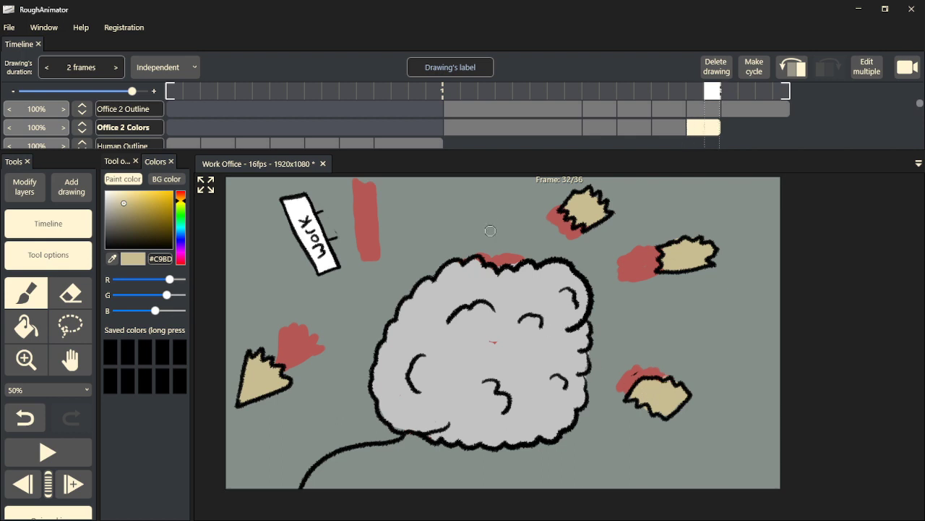
click(82, 481)
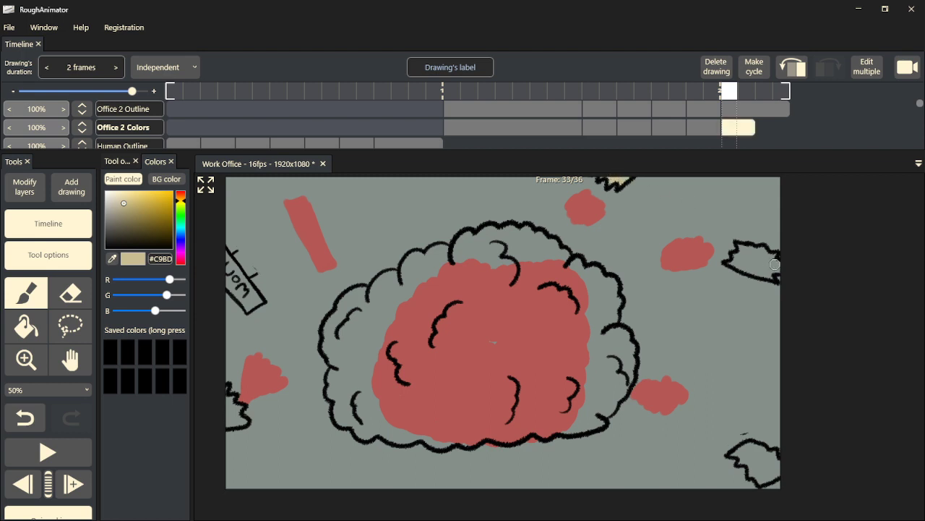
mouse_move(770, 260)
mouse_down()
mouse_move(733, 264)
mouse_move(763, 273)
mouse_up()
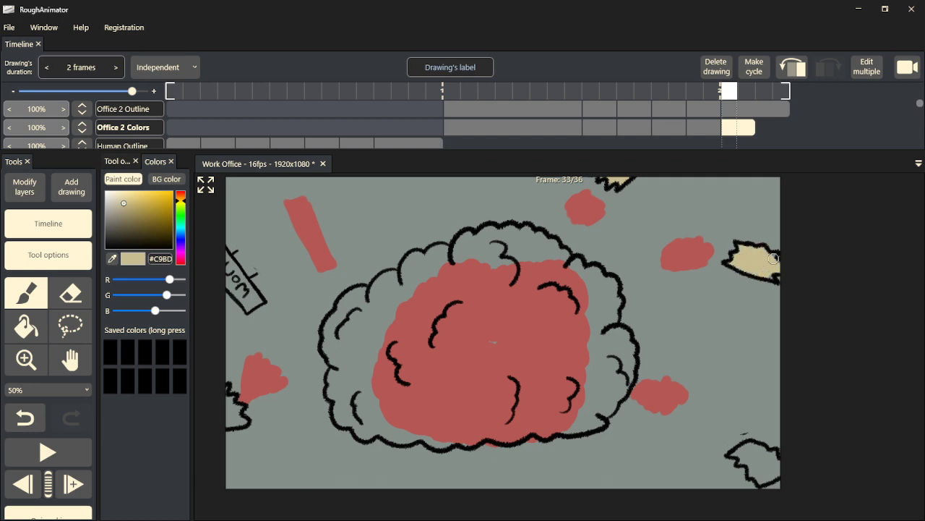
mouse_move(753, 447)
mouse_down()
mouse_move(736, 455)
mouse_move(769, 474)
mouse_move(765, 467)
mouse_up()
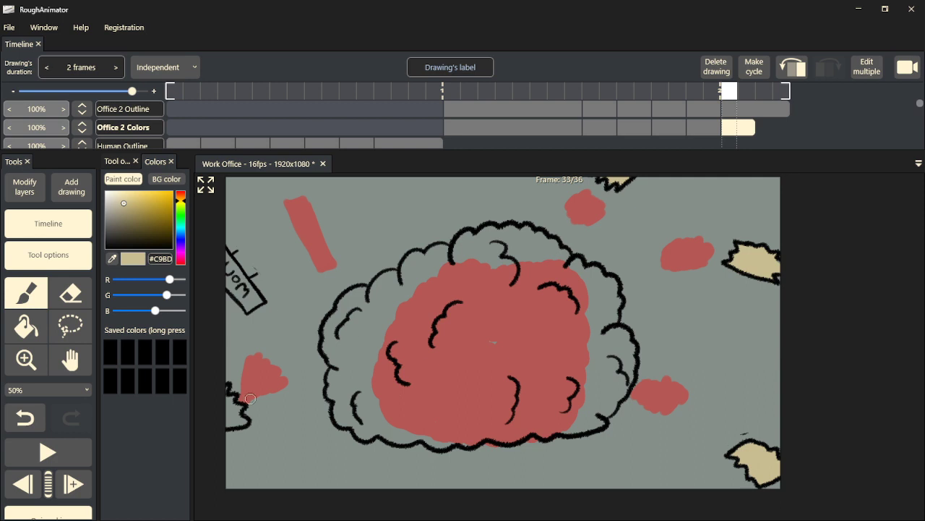
mouse_move(244, 417)
mouse_down()
mouse_move(230, 420)
mouse_move(231, 407)
mouse_up()
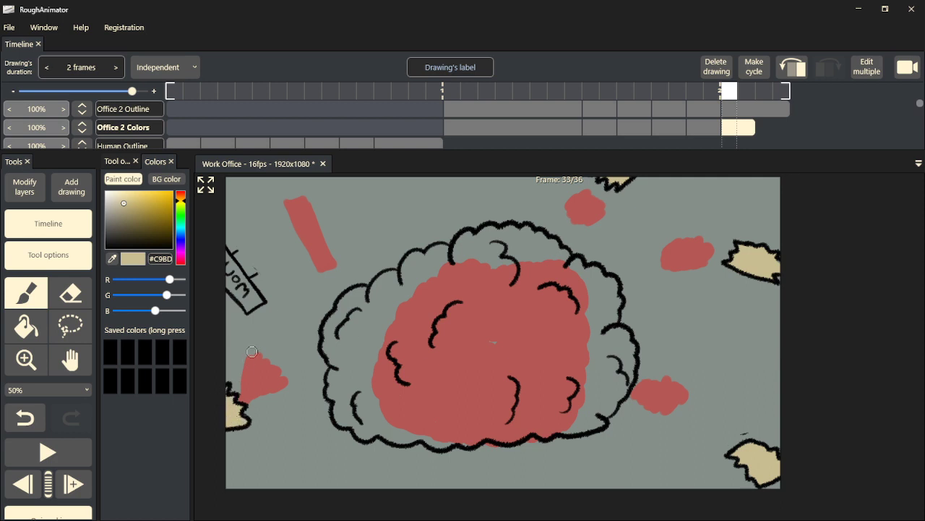
- Sample white from the sign in the previous drawing and paint the partly cut-off Work sign at frame 33
alt+click(474, 291)
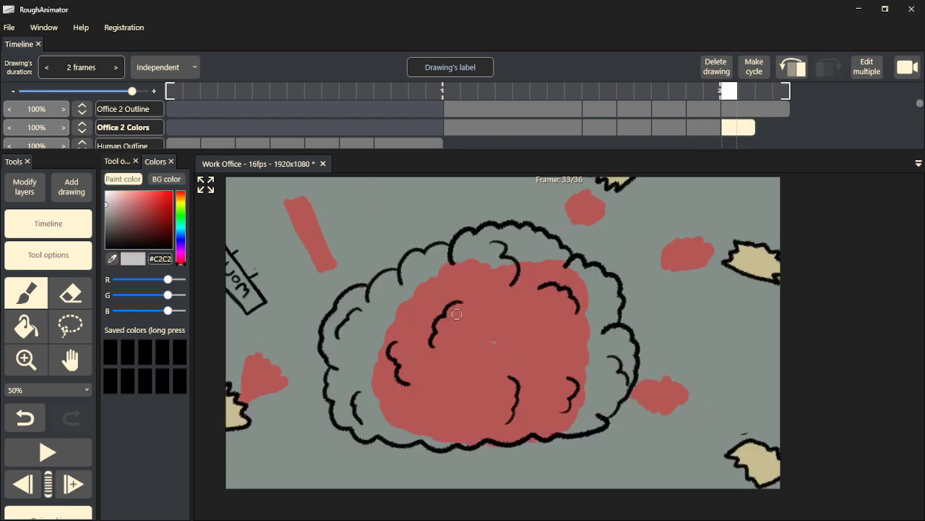
key(Left)
alt+click(313, 237)
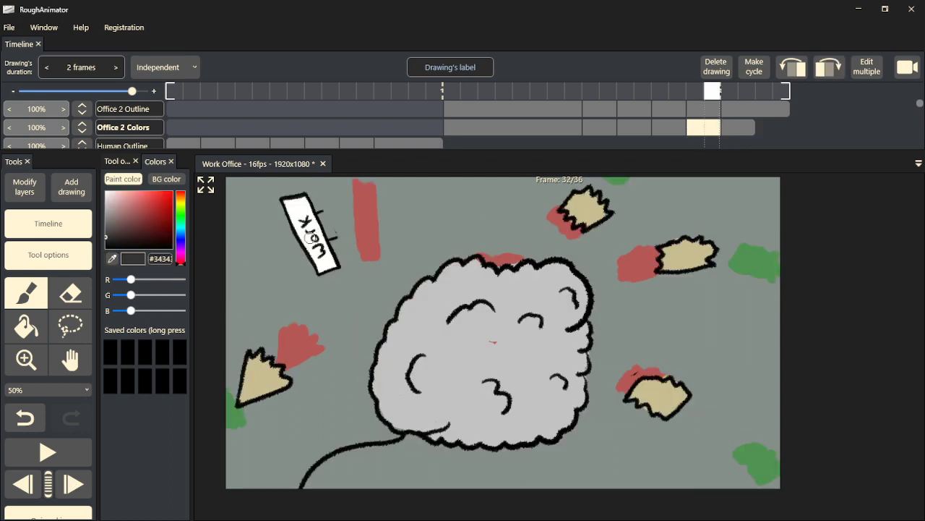
alt+click(306, 242)
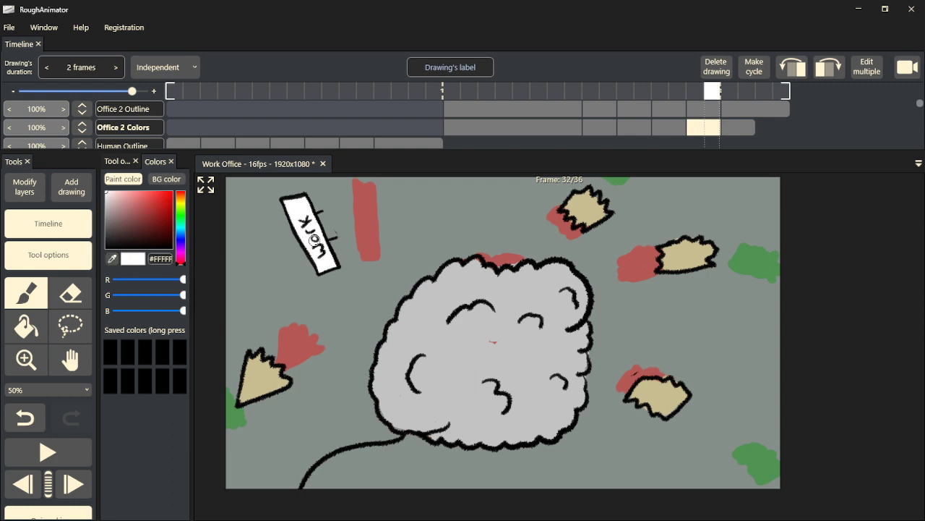
key(Right)
mouse_move(251, 293)
mouse_down()
mouse_move(225, 256)
mouse_move(248, 302)
mouse_up()
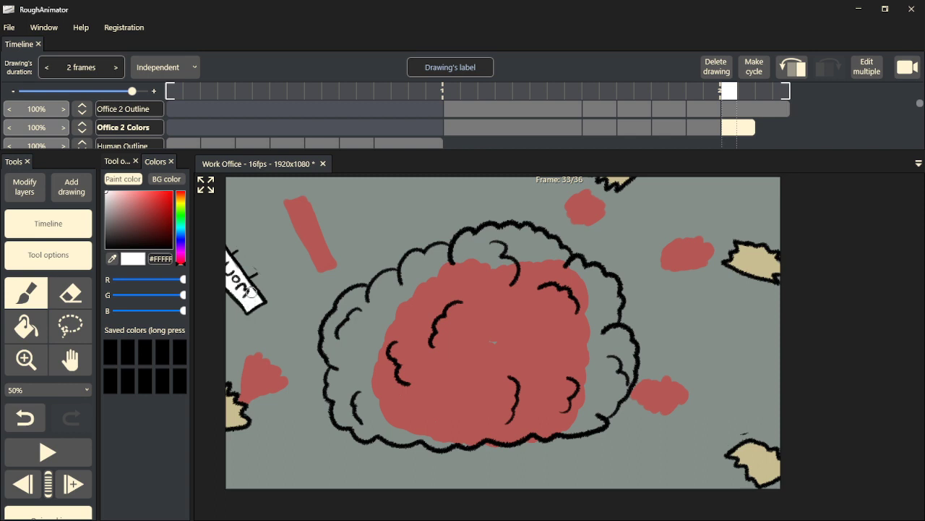
- Sample the smoke's light grey from the previous drawing and paint the whole widened smoke cloud at frame 33
key(Left)
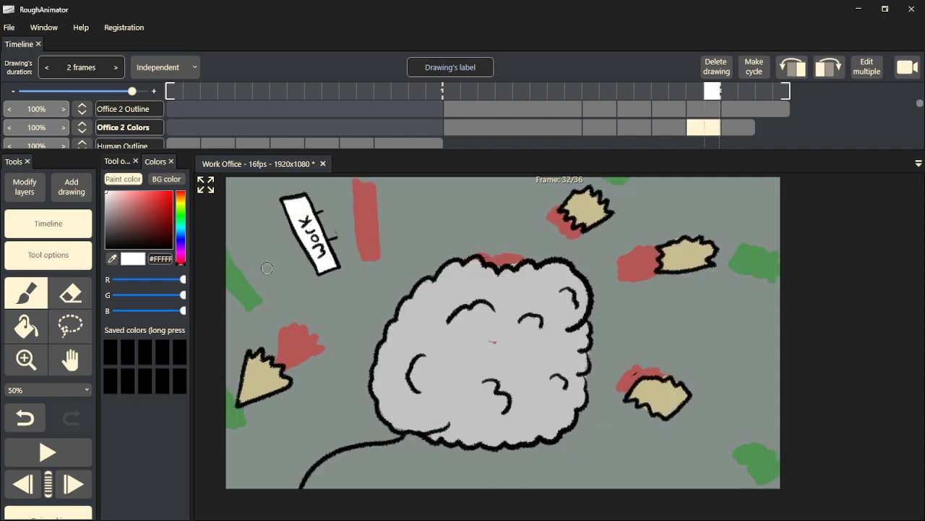
alt+click(429, 332)
key(Right)
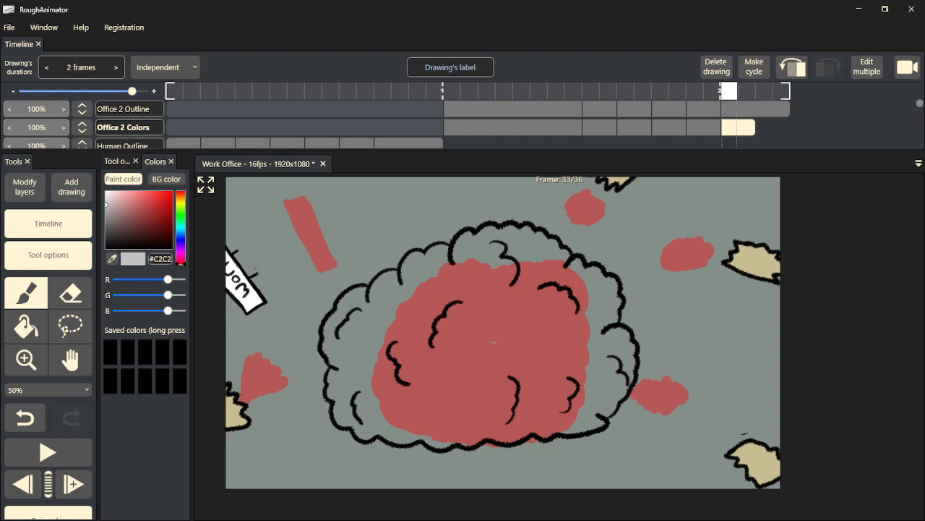
mouse_move(496, 298)
mouse_down()
mouse_move(449, 348)
mouse_move(399, 339)
mouse_move(390, 289)
mouse_move(355, 307)
mouse_move(340, 329)
mouse_move(349, 415)
mouse_move(360, 403)
mouse_move(369, 425)
mouse_move(387, 411)
mouse_move(369, 401)
mouse_move(371, 349)
mouse_move(352, 304)
mouse_move(377, 304)
mouse_move(422, 263)
mouse_move(414, 268)
mouse_move(430, 278)
mouse_move(444, 260)
mouse_move(471, 278)
mouse_move(495, 353)
mouse_move(518, 379)
mouse_move(522, 332)
mouse_move(495, 268)
mouse_move(466, 242)
mouse_move(531, 244)
mouse_move(555, 261)
mouse_move(561, 286)
mouse_move(577, 286)
mouse_move(576, 348)
mouse_move(558, 402)
mouse_move(595, 420)
mouse_move(545, 426)
mouse_move(530, 396)
mouse_move(493, 394)
mouse_move(455, 360)
mouse_move(413, 380)
mouse_move(453, 353)
mouse_move(451, 345)
mouse_move(468, 391)
mouse_up()
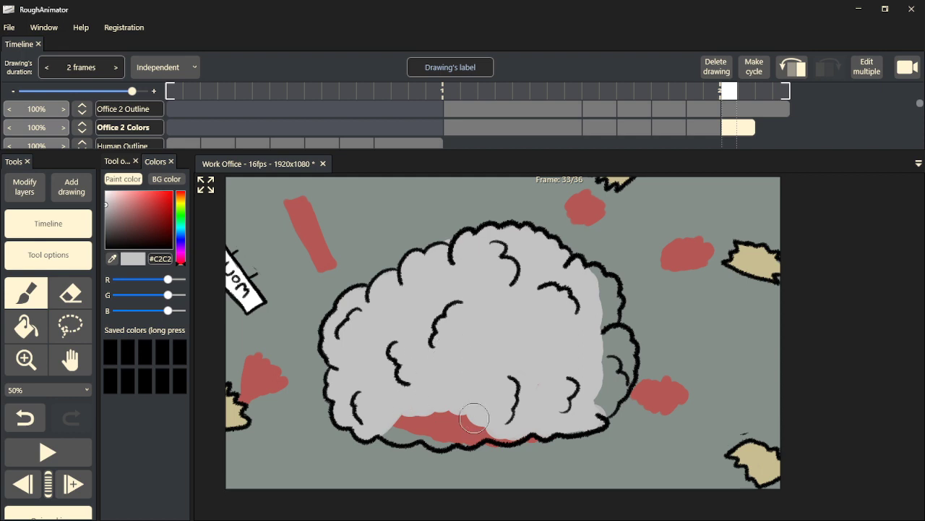
mouse_move(524, 427)
mouse_down()
mouse_move(476, 438)
mouse_move(461, 424)
mouse_move(469, 421)
mouse_move(442, 435)
mouse_move(432, 412)
mouse_move(422, 423)
mouse_move(396, 431)
mouse_up()
mouse_move(598, 394)
mouse_down()
mouse_move(591, 419)
mouse_move(622, 336)
mouse_move(609, 367)
mouse_move(613, 293)
mouse_move(590, 278)
mouse_up()
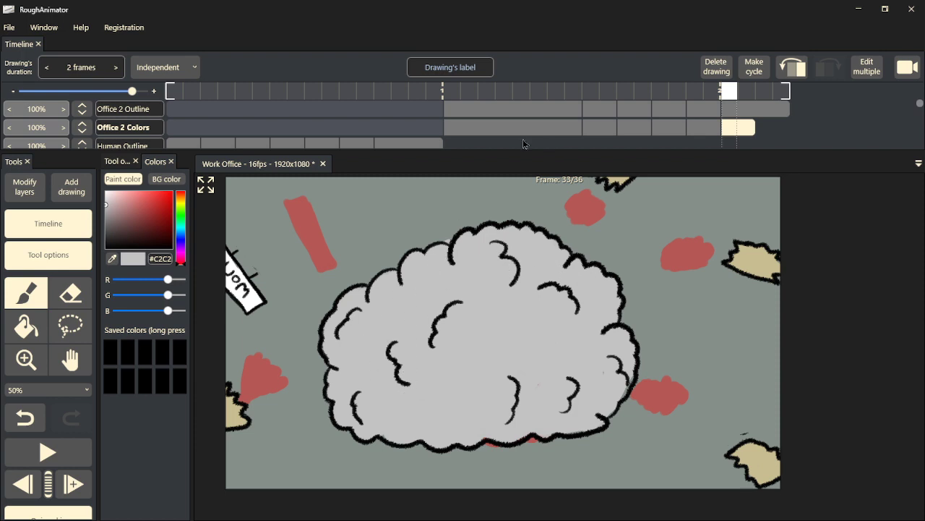
- Save the project and extend the last Office 2 Colors drawing to 4 frames, ending level with the outline layer
click(9, 27)
click(37, 99)
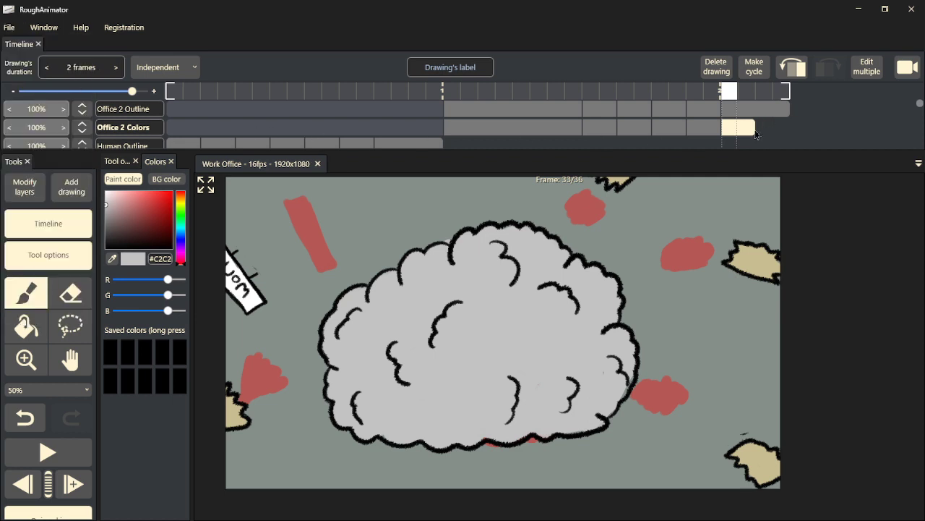
drag(755, 127, 790, 128)
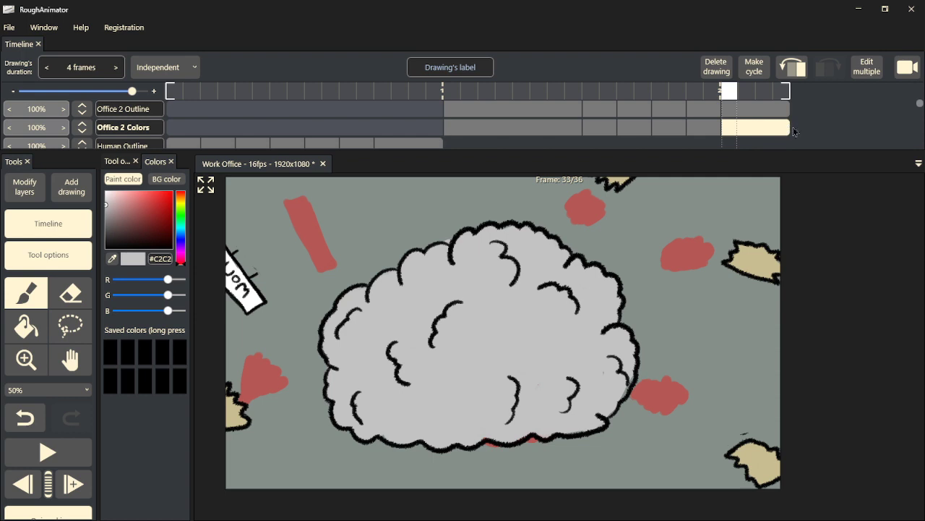
- Play the finished animation from frame 1 to review the coloured explosion
drag(734, 95, 313, 93)
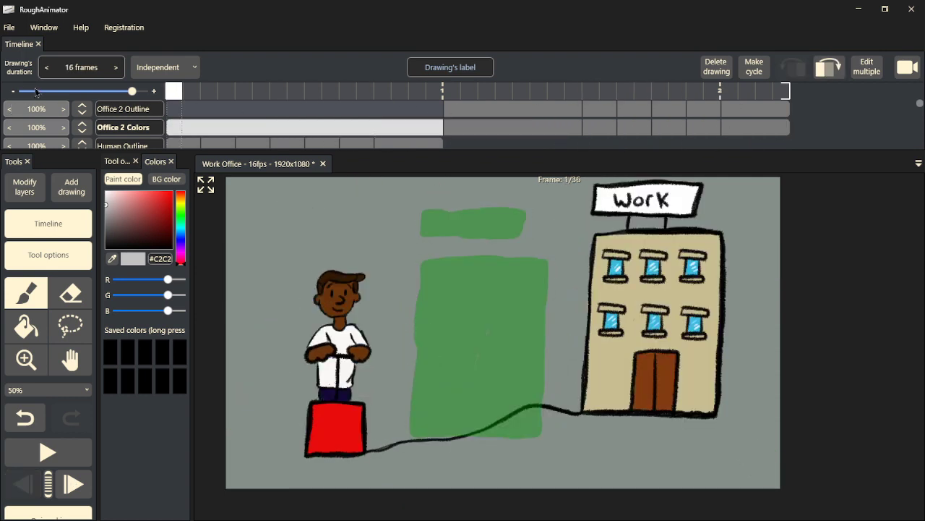
key(space)
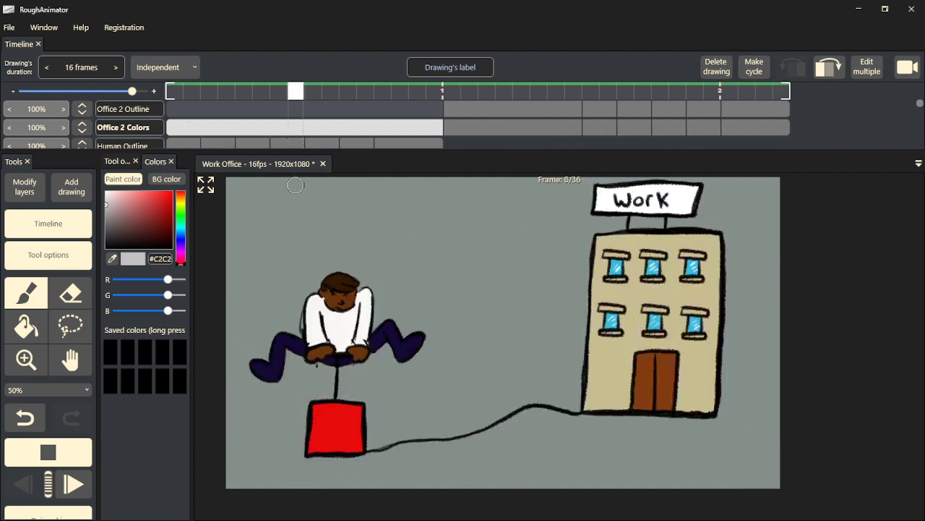
key(space)
- Save the project and export the animation as a GIF
click(9, 26)
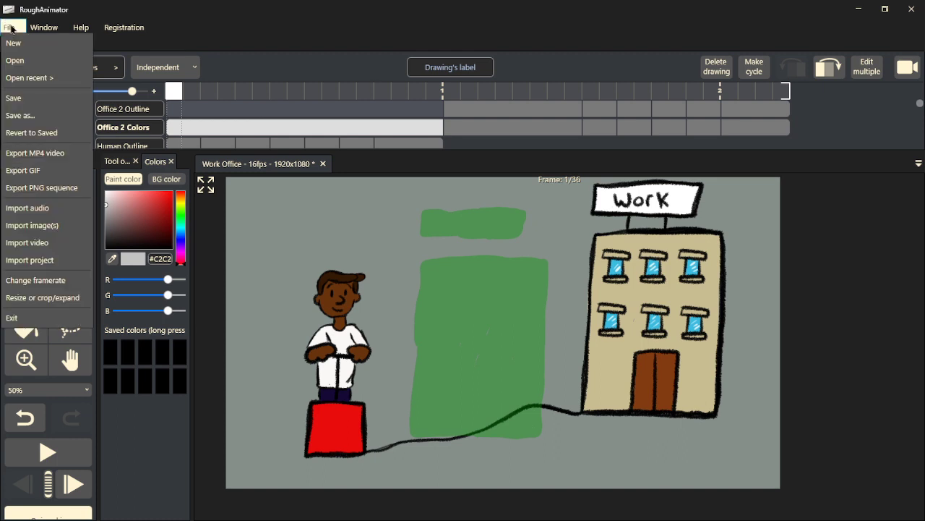
click(22, 95)
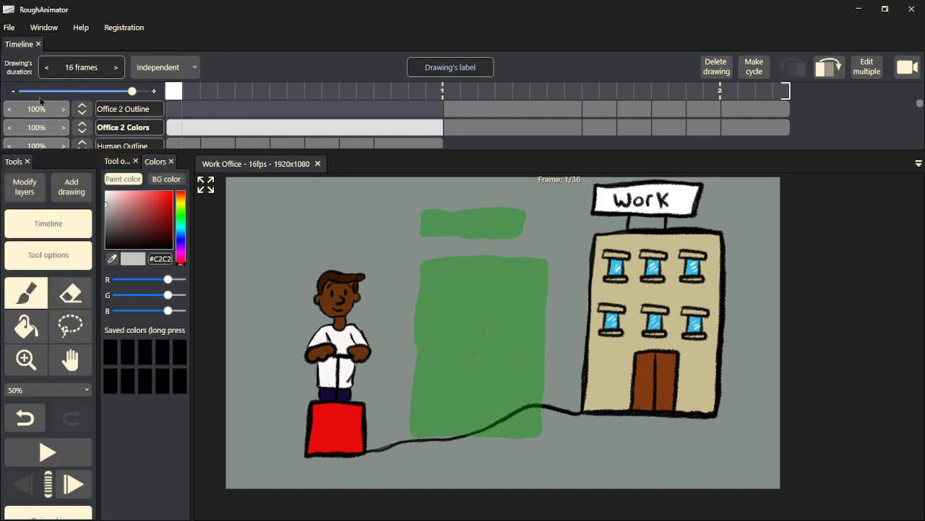
click(10, 27)
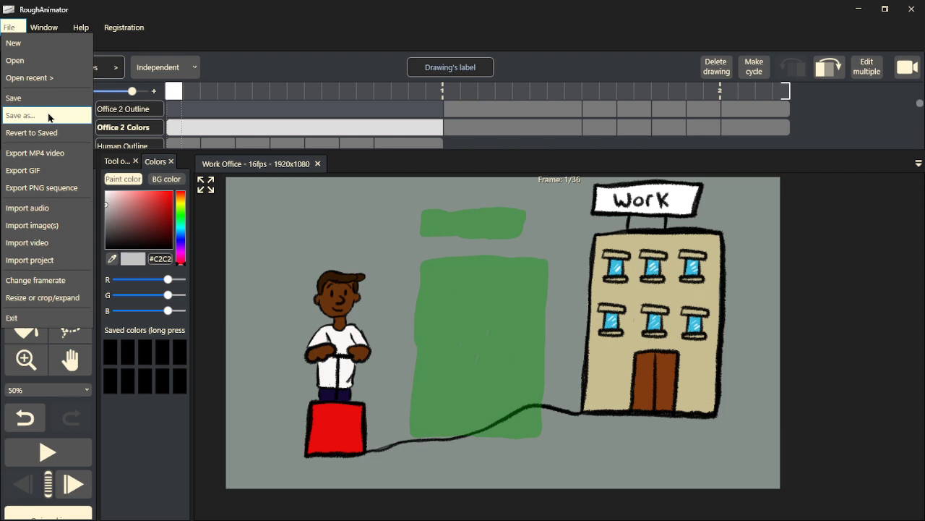
click(52, 177)
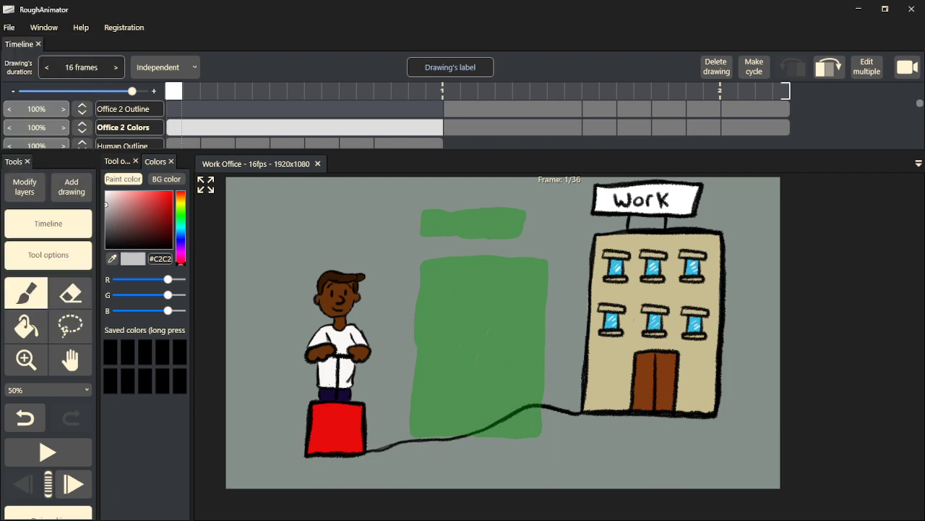
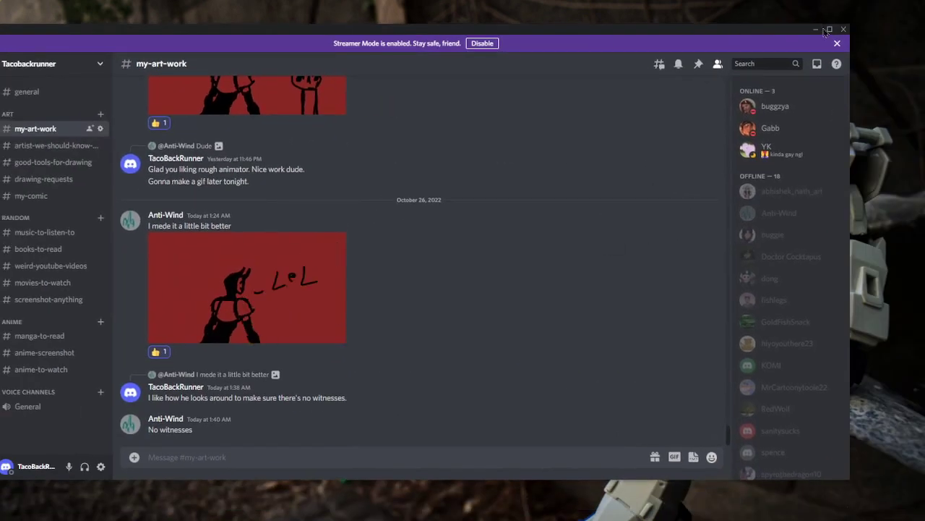
- Switch to Discord and maximise its window on the my-art-work channel
click(829, 29)
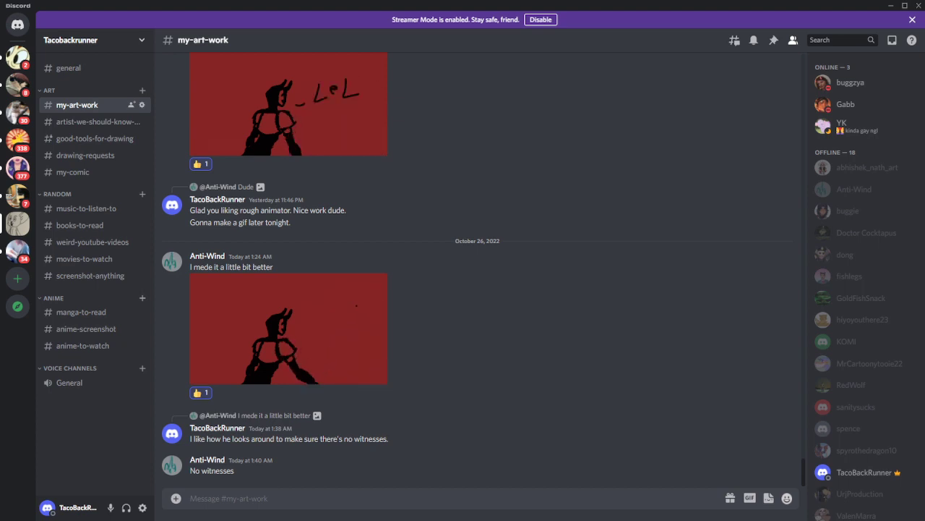
drag(454, 449, 408, 494)
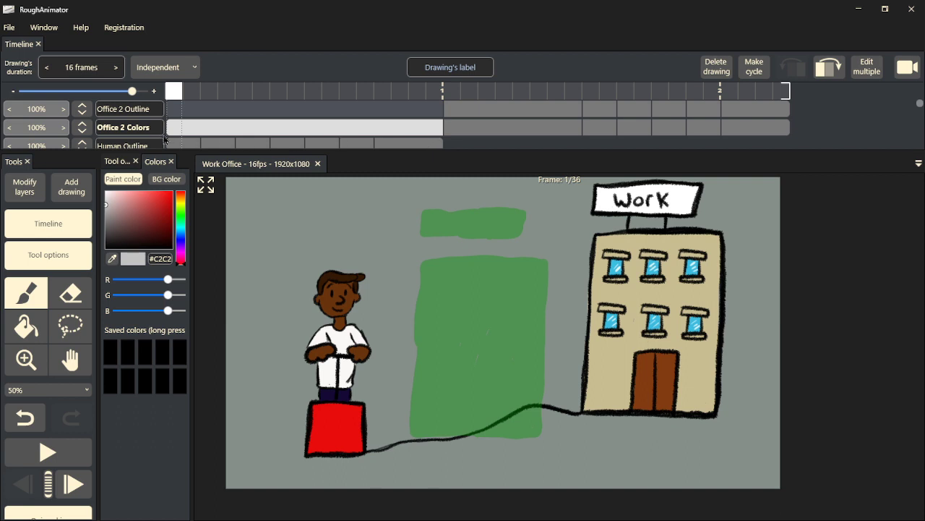
- Select the Human Color layer's drawing at frame 1 in RoughAnimator
scroll(165, 138, down, 1)
click(177, 125)
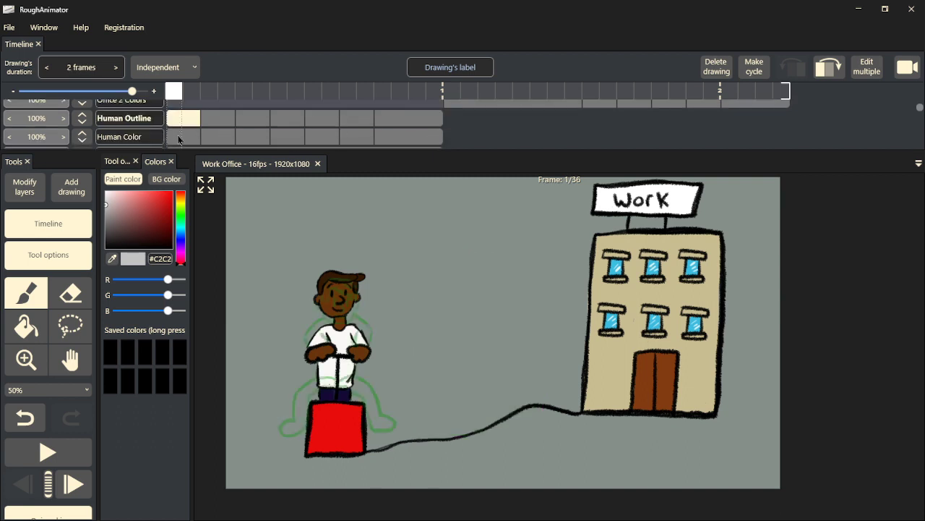
click(181, 137)
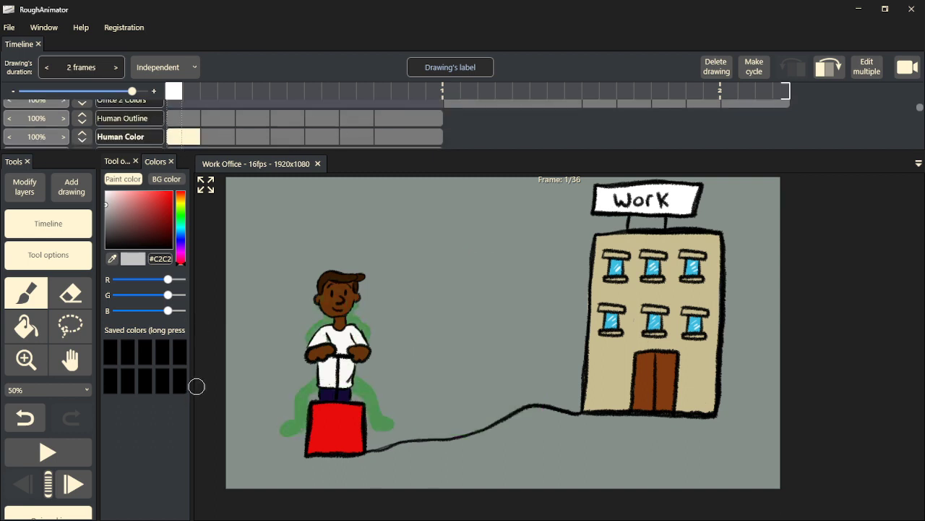